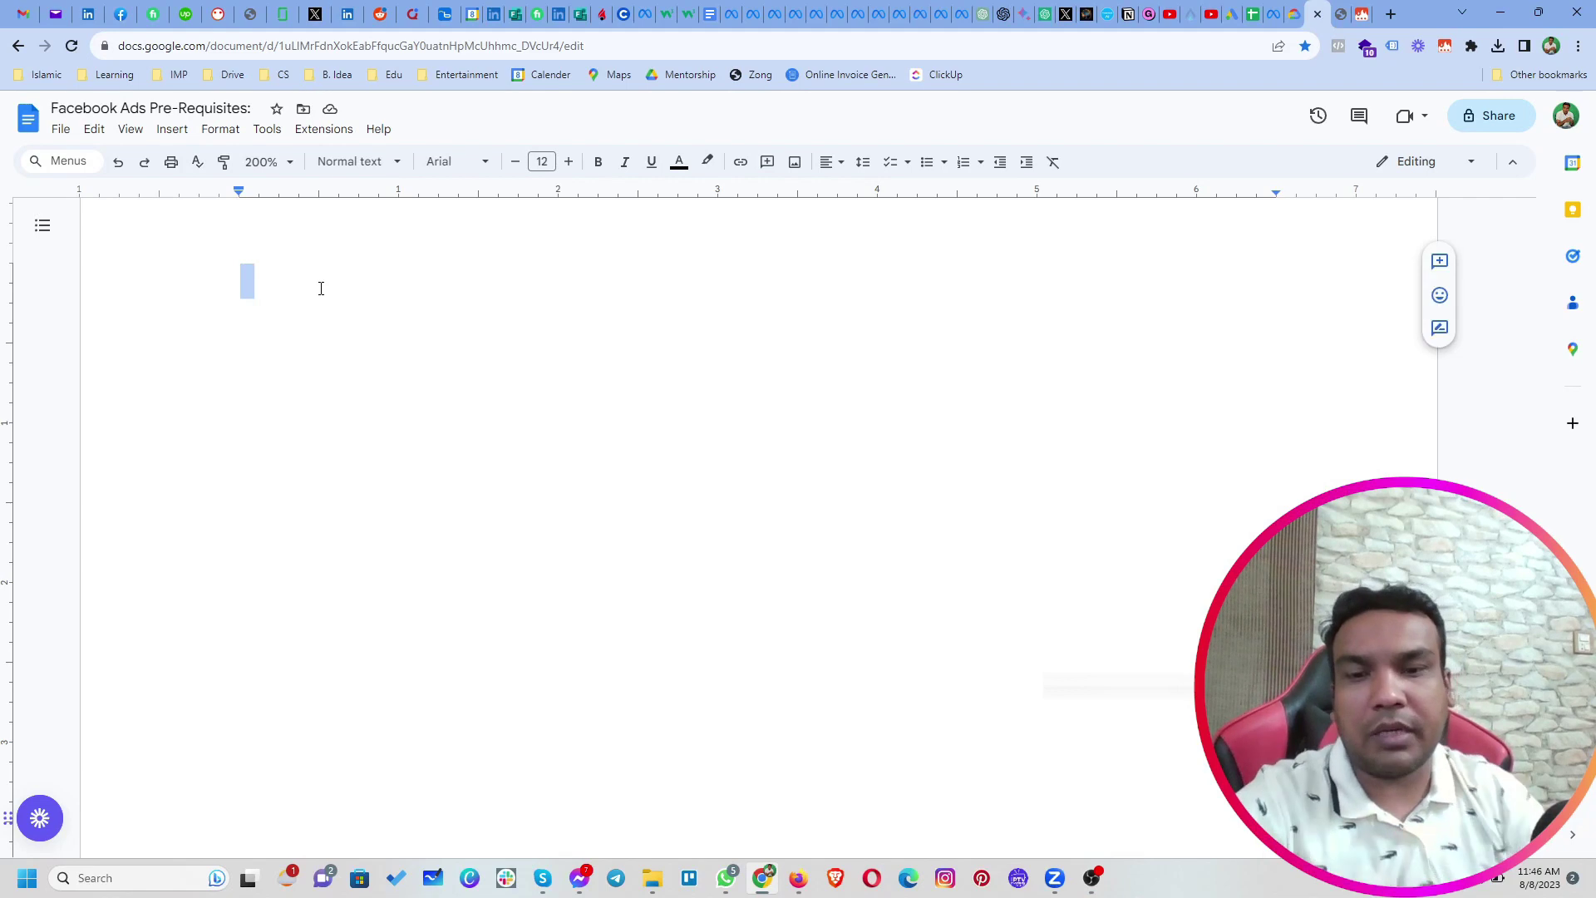
Write the headings 'Lead Generation:', 'Instant Form Leads:' and 'Conversion Leads:', separated by blank lines
type("Lead")
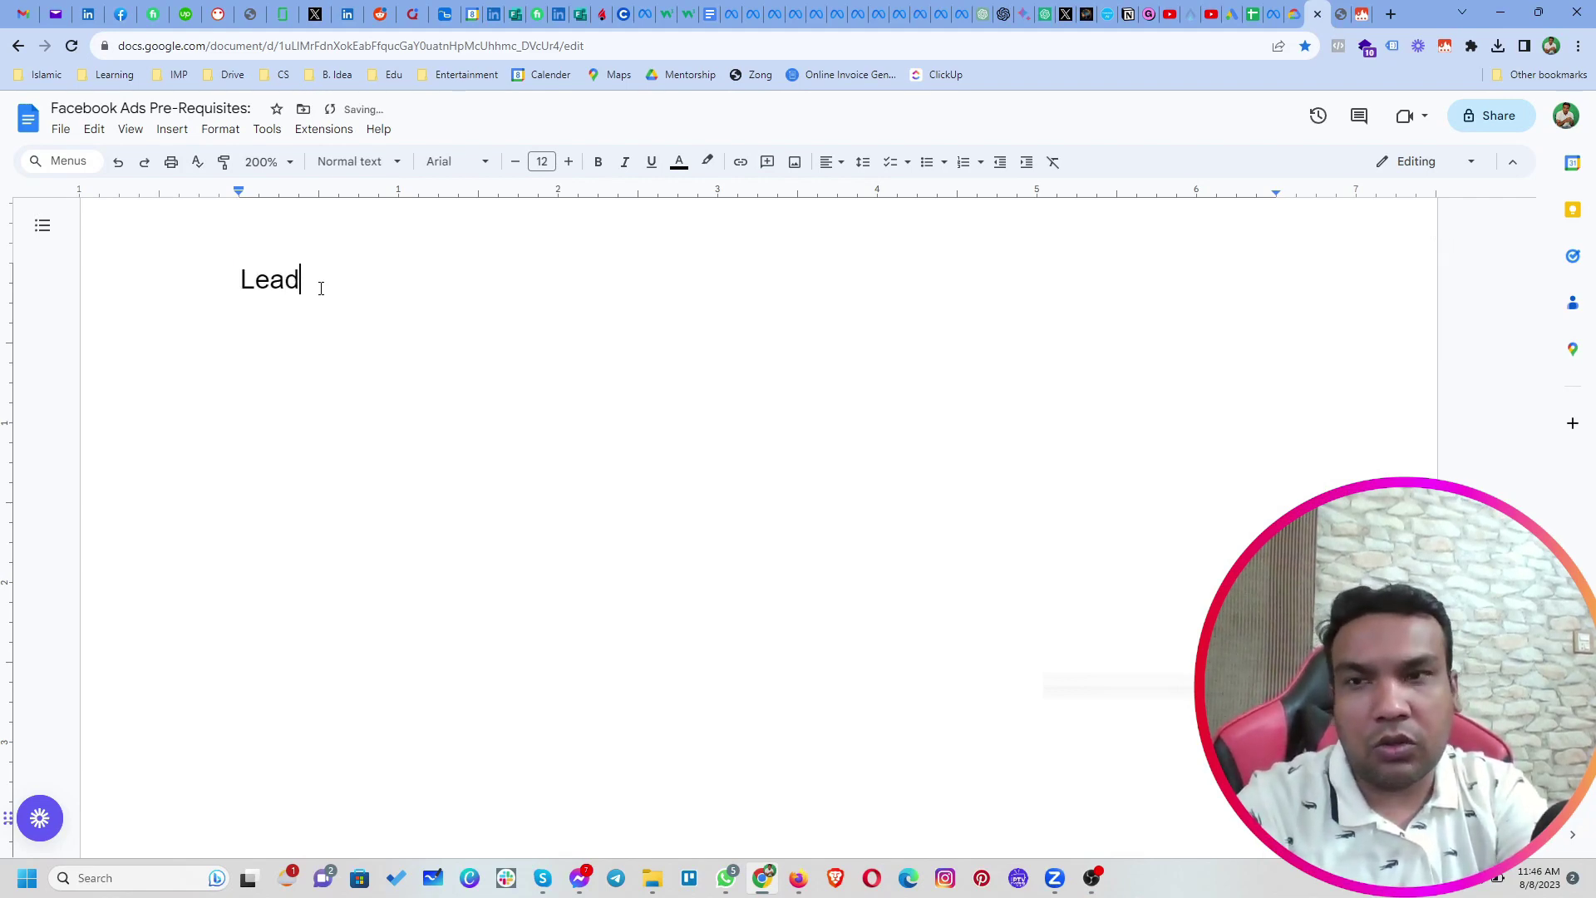
type(" Generation:")
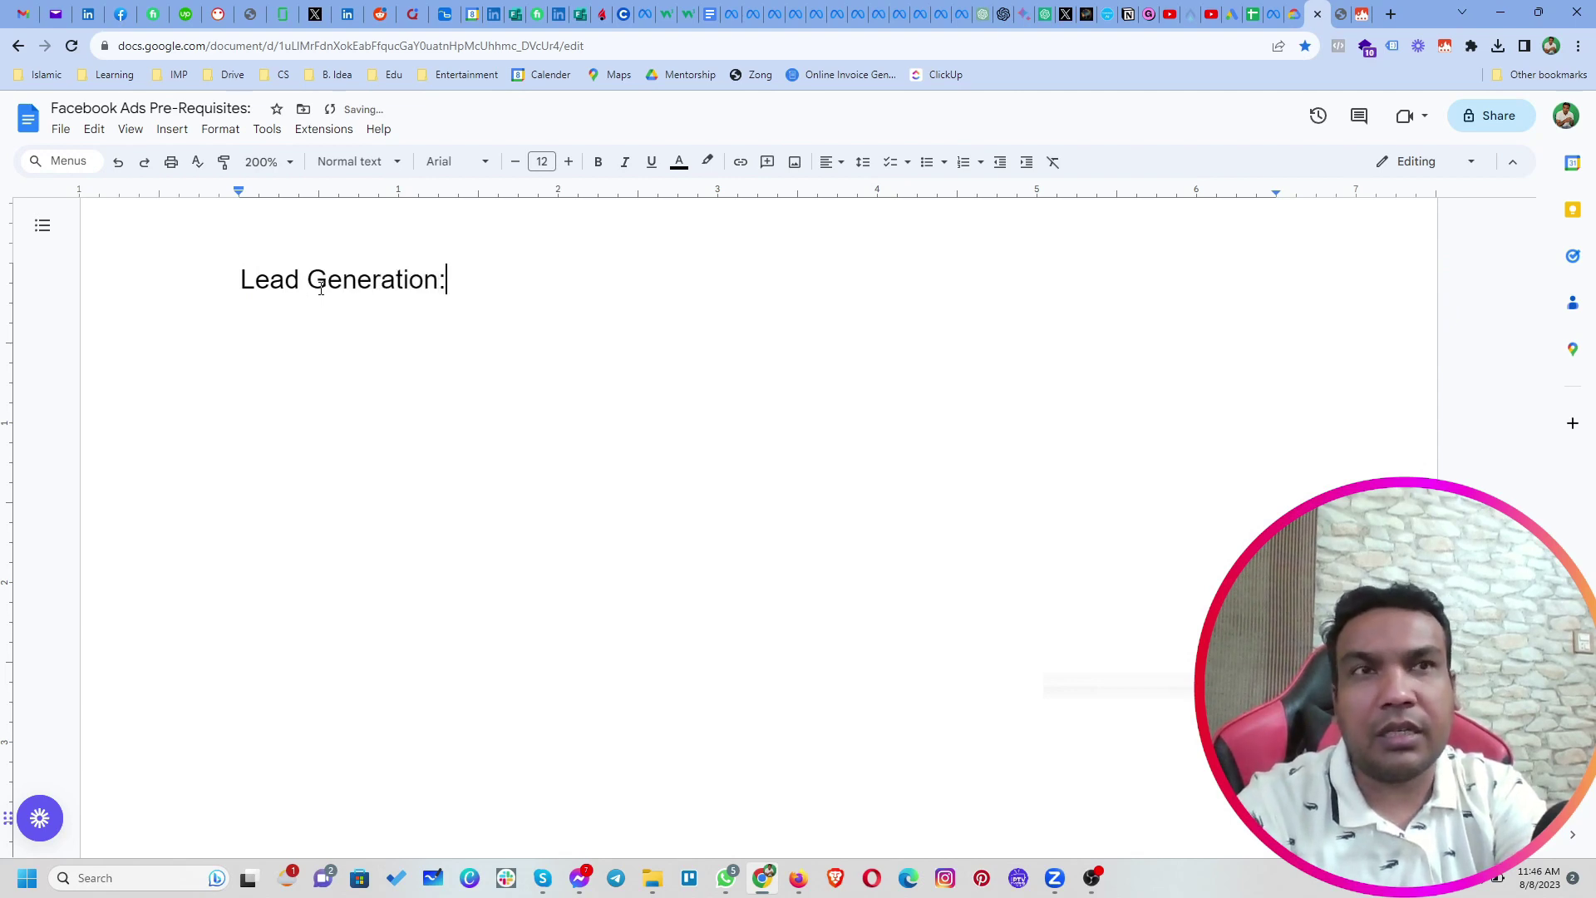
key("Return")
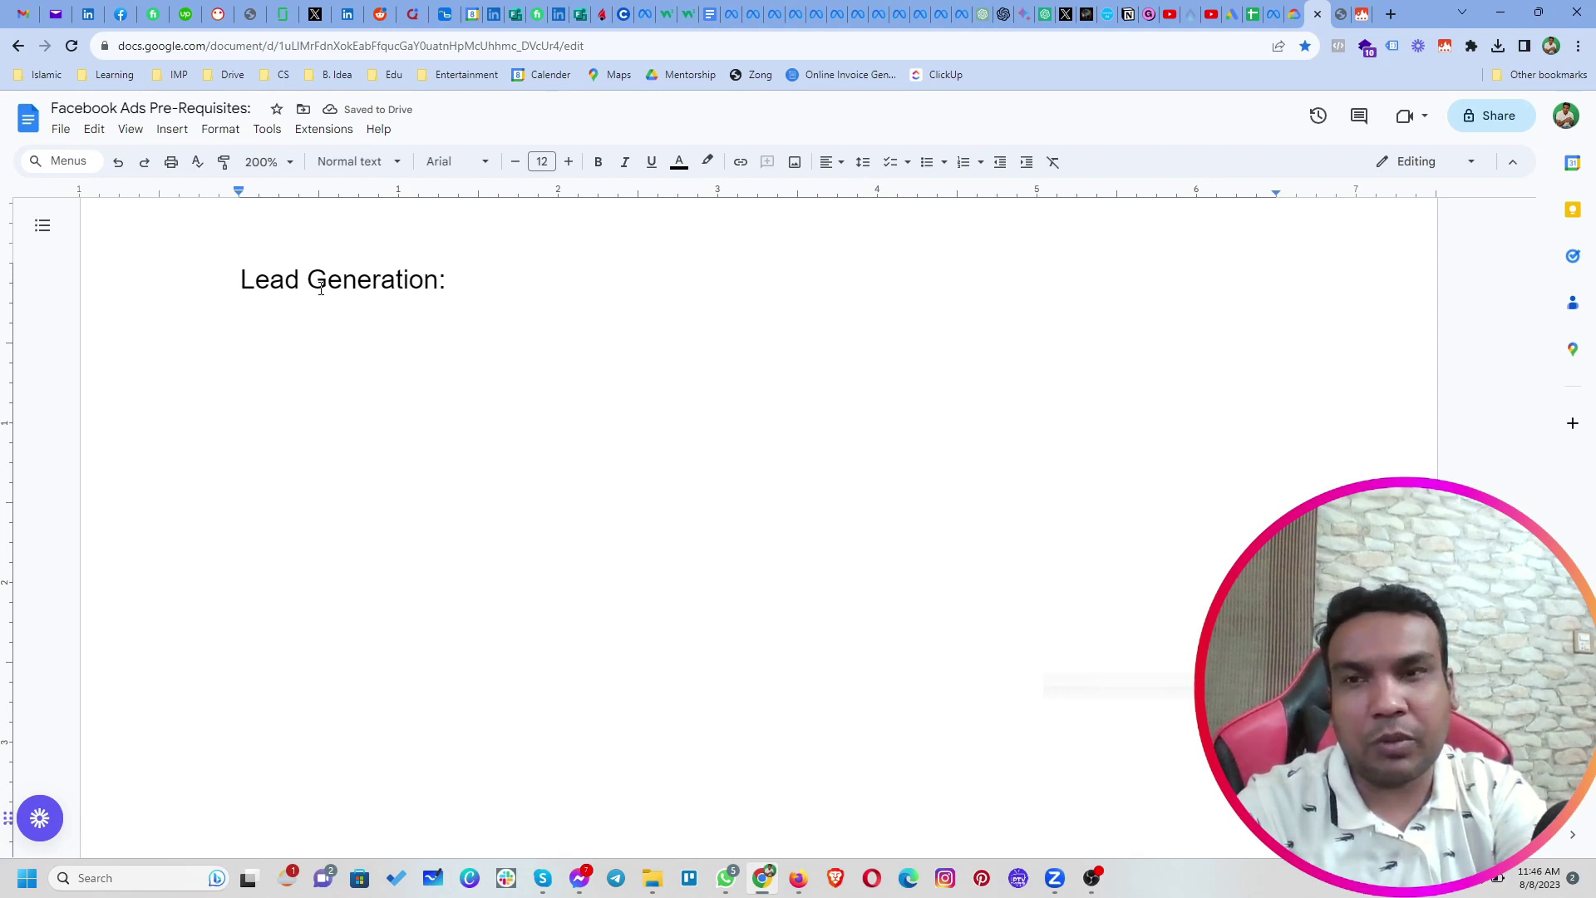
type("Instant Form Leads:")
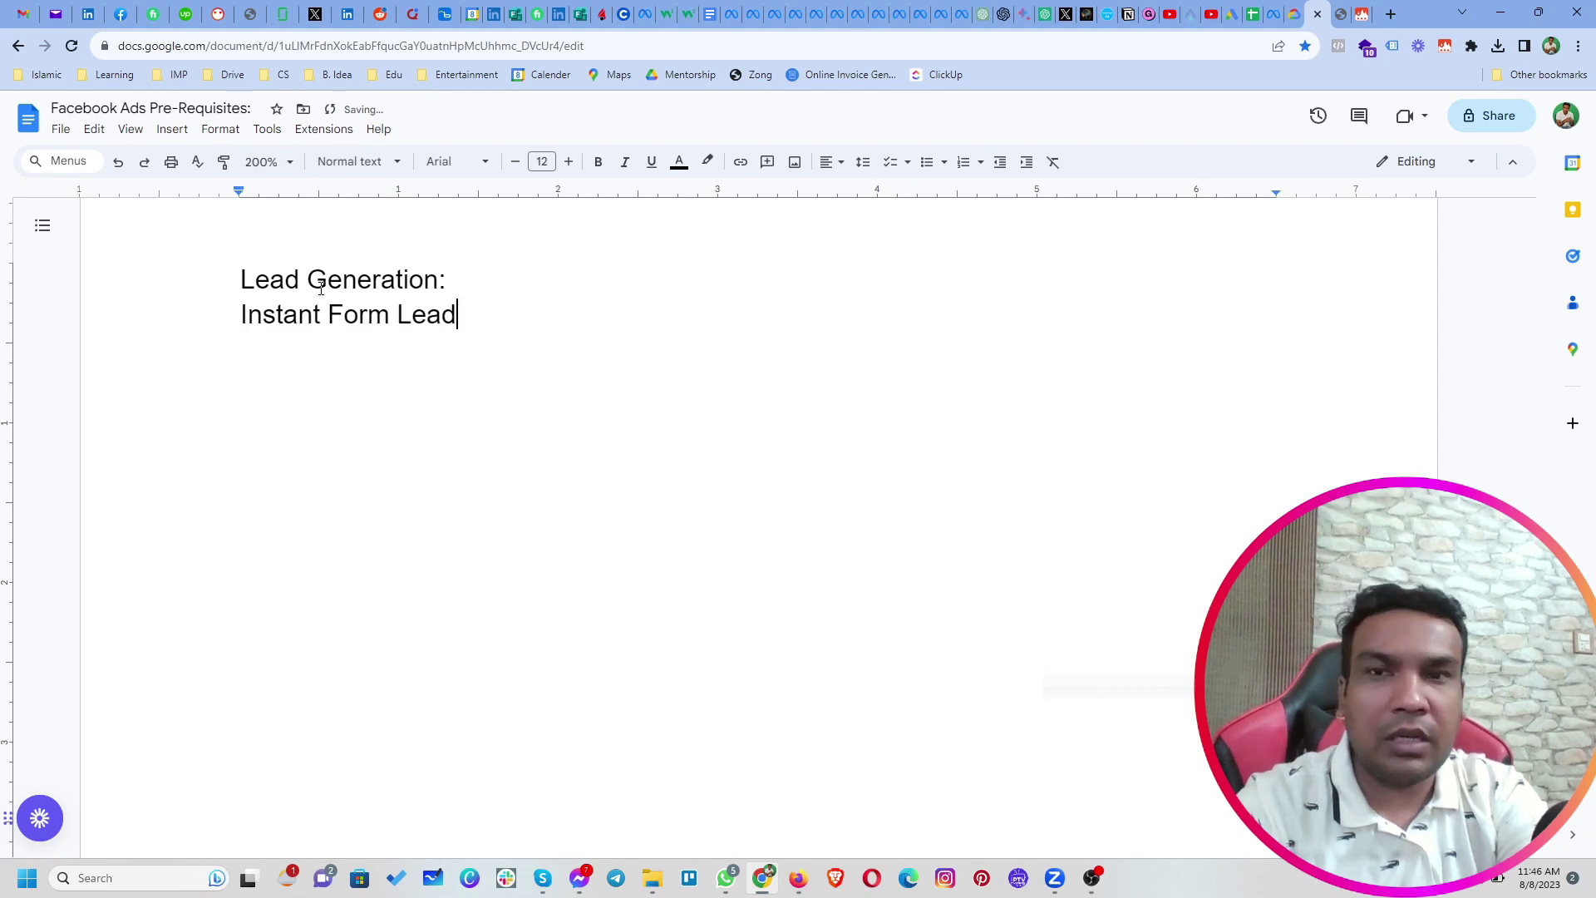
key("Return")
key("Return")
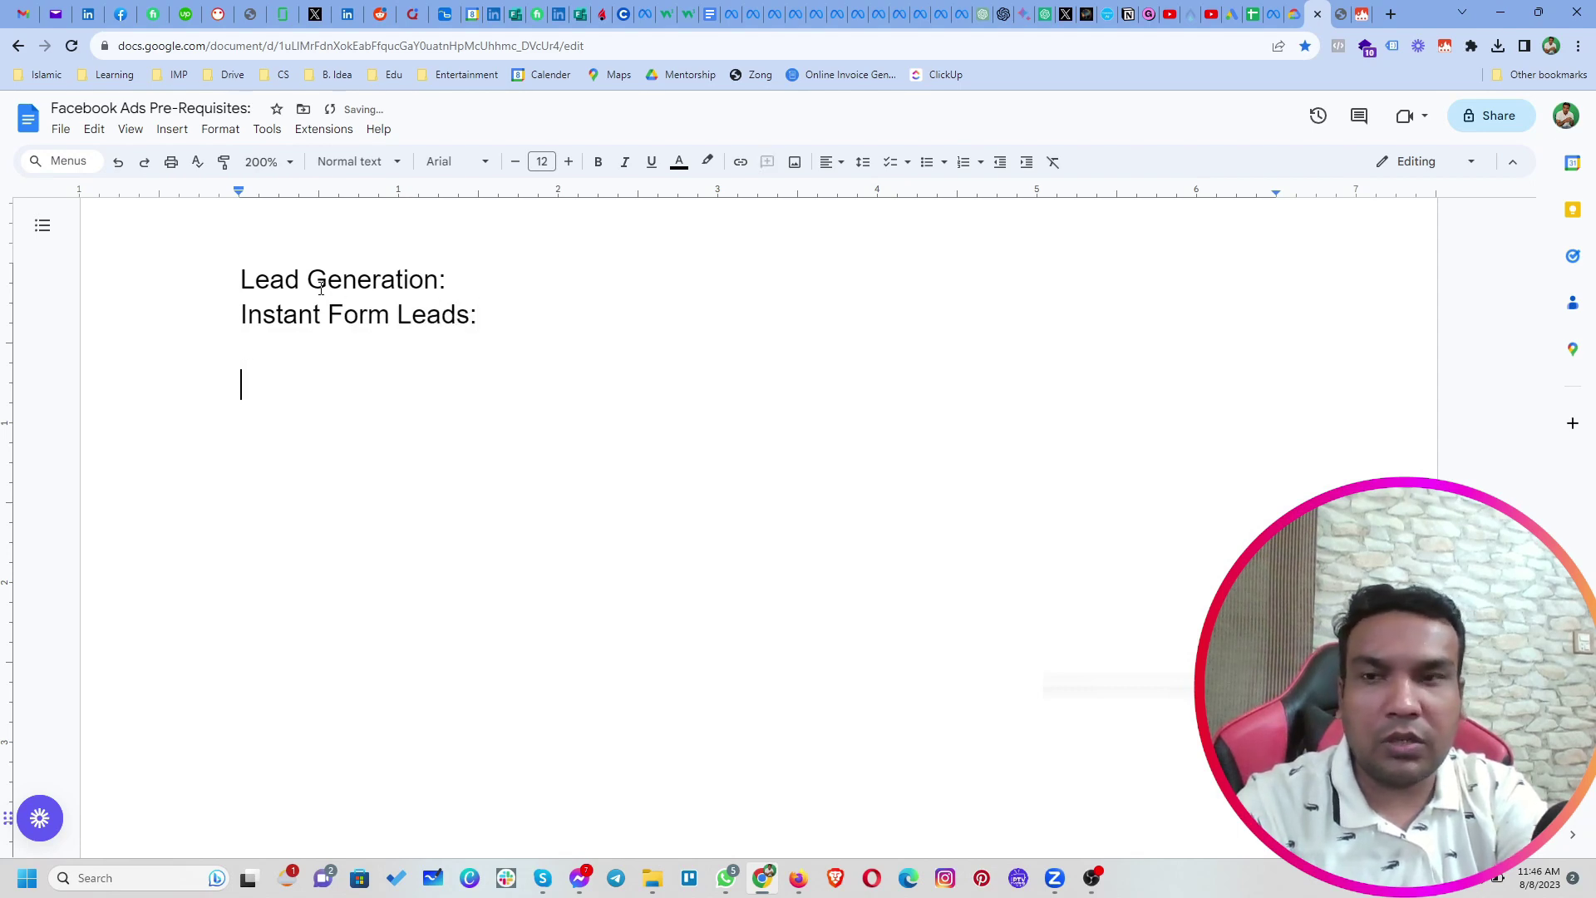
type("Conversion Leads:")
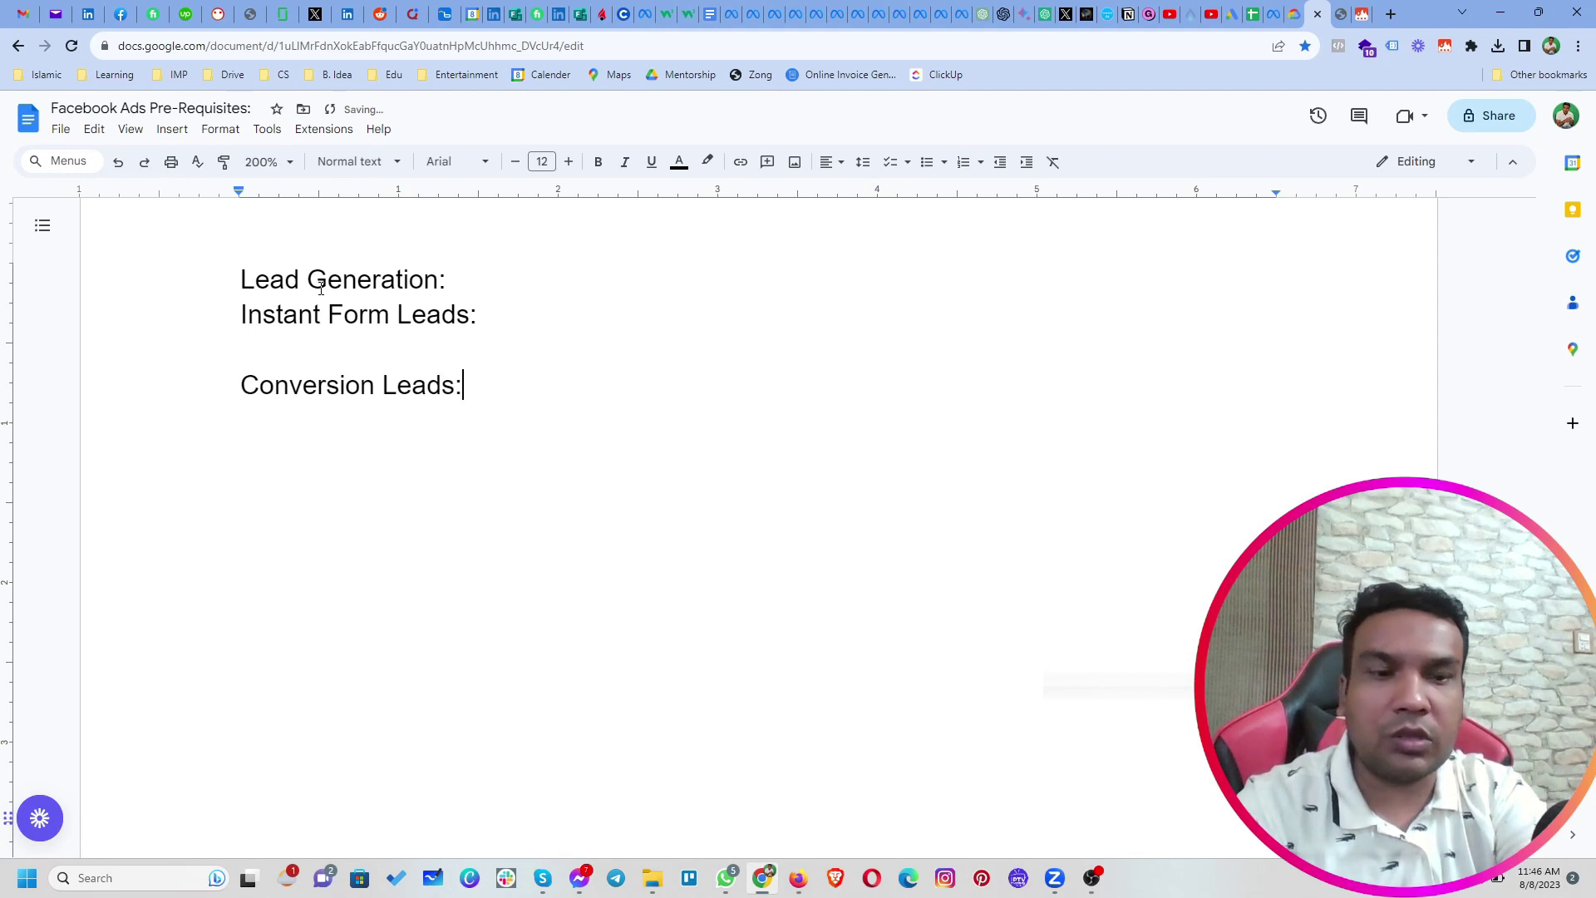
key("Up")
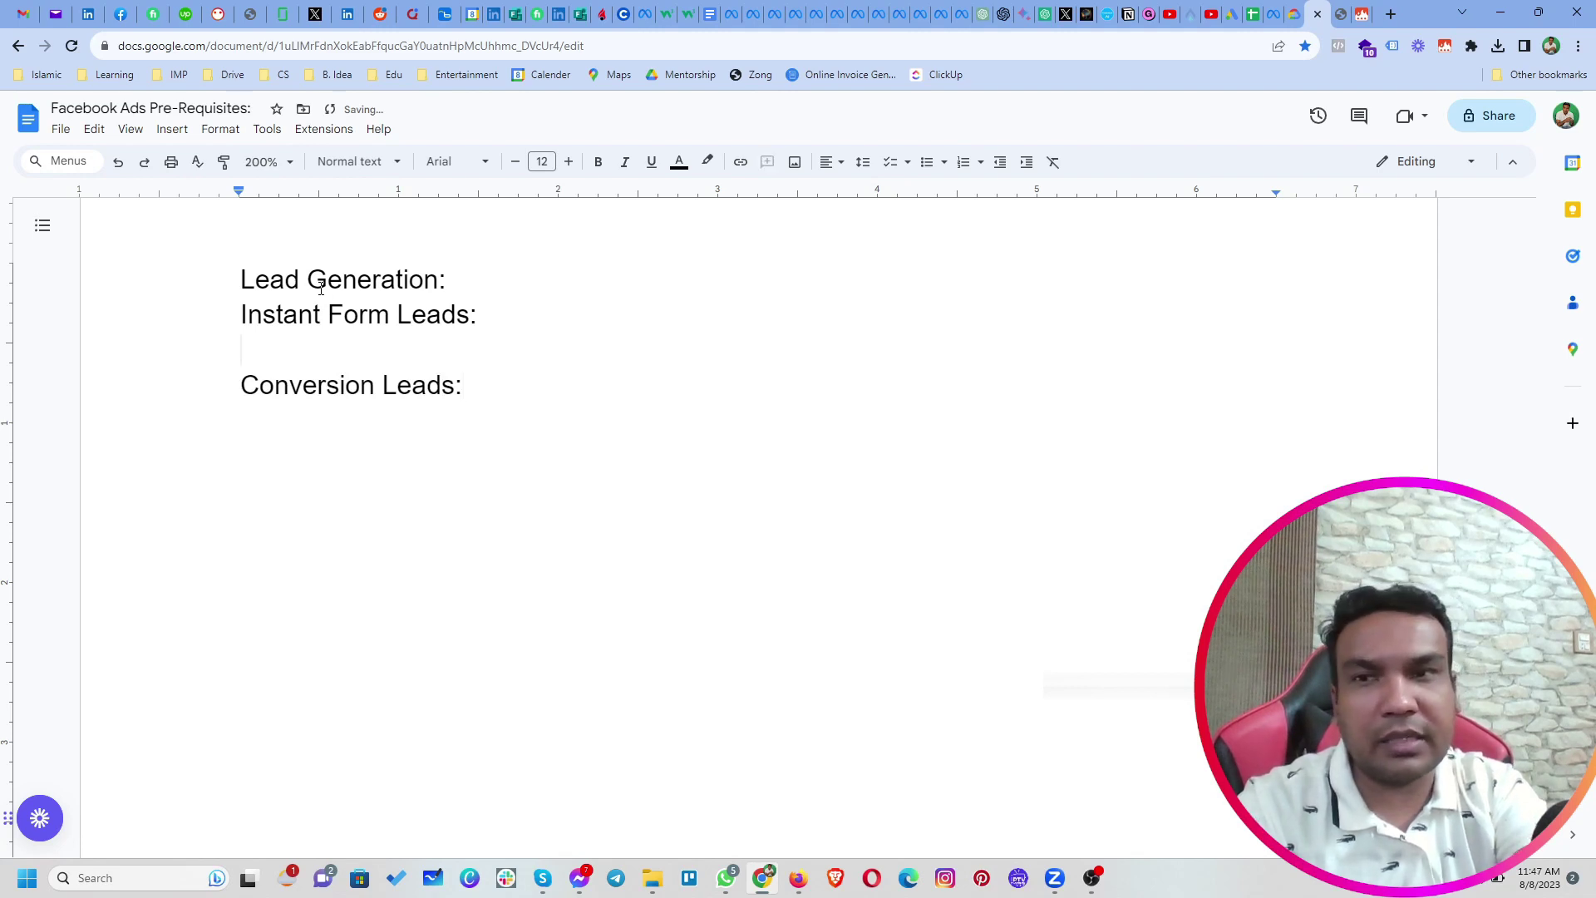
key("Up")
key("Up")
key("End")
Under 'Lead Generation:', add 'Lead: When someone exchange their personal data willingly (name, email, phone, lead qualification question answers).'
key("Return")
key("Return")
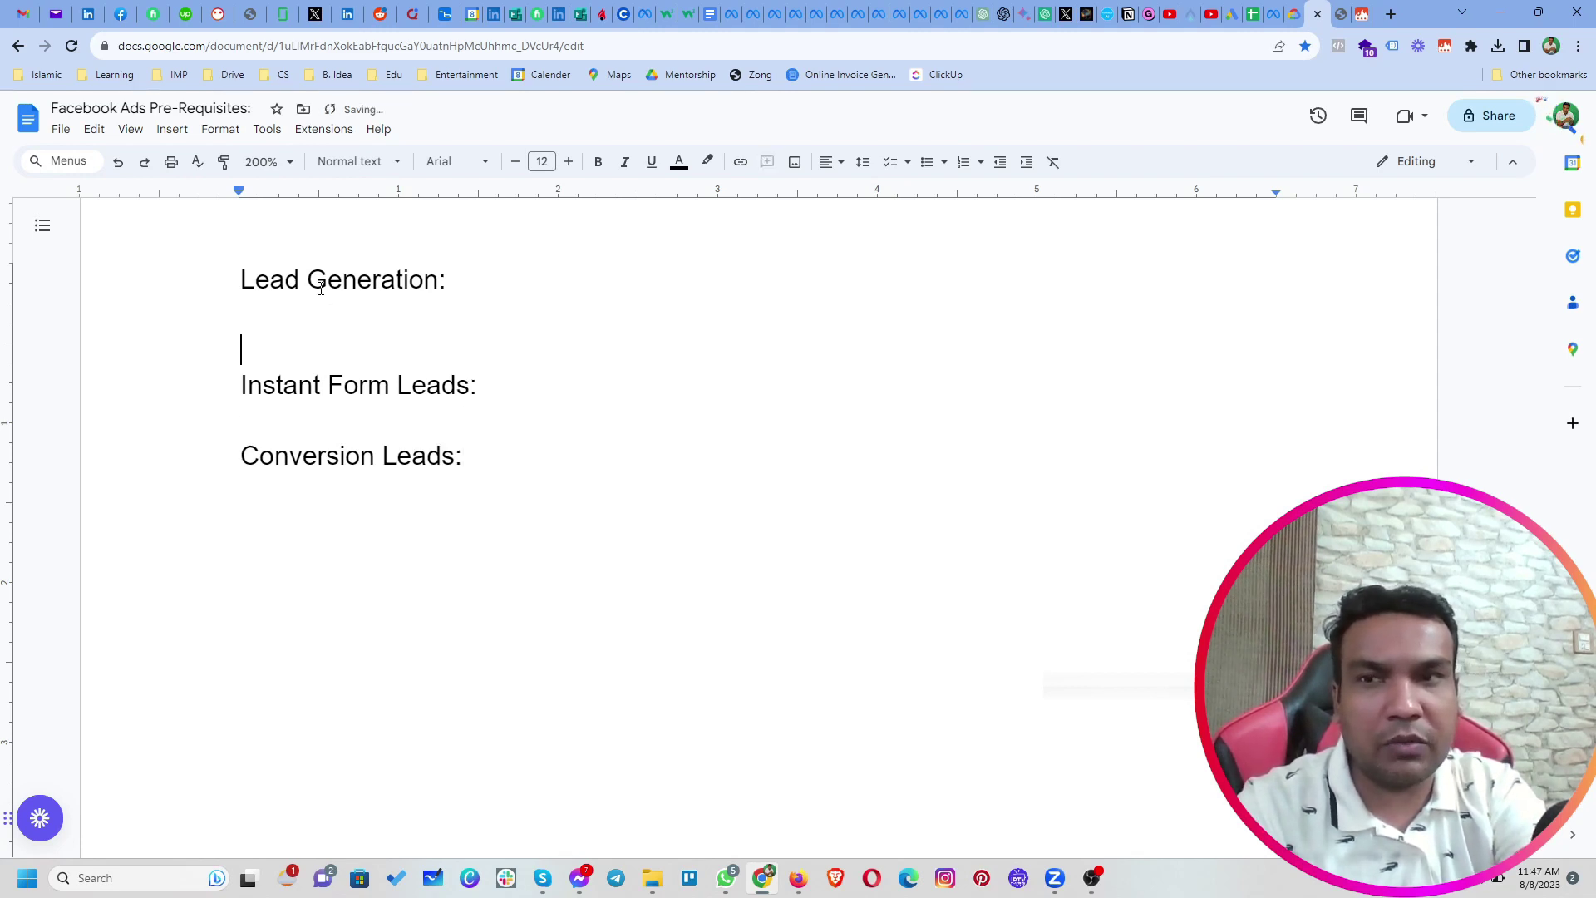
key("Up")
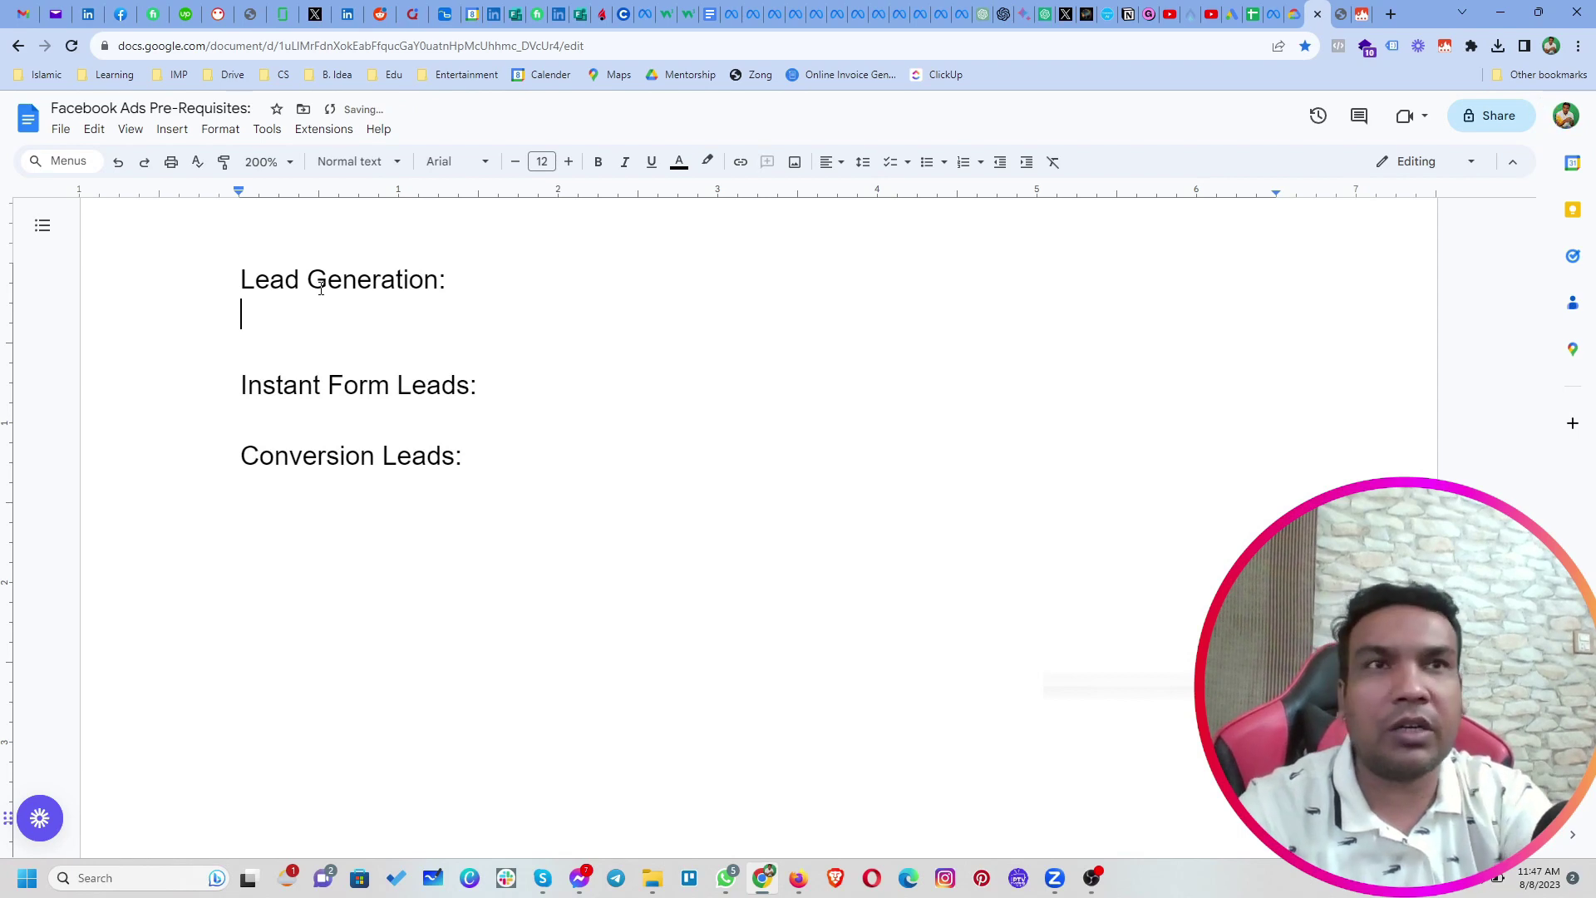
type("Lea")
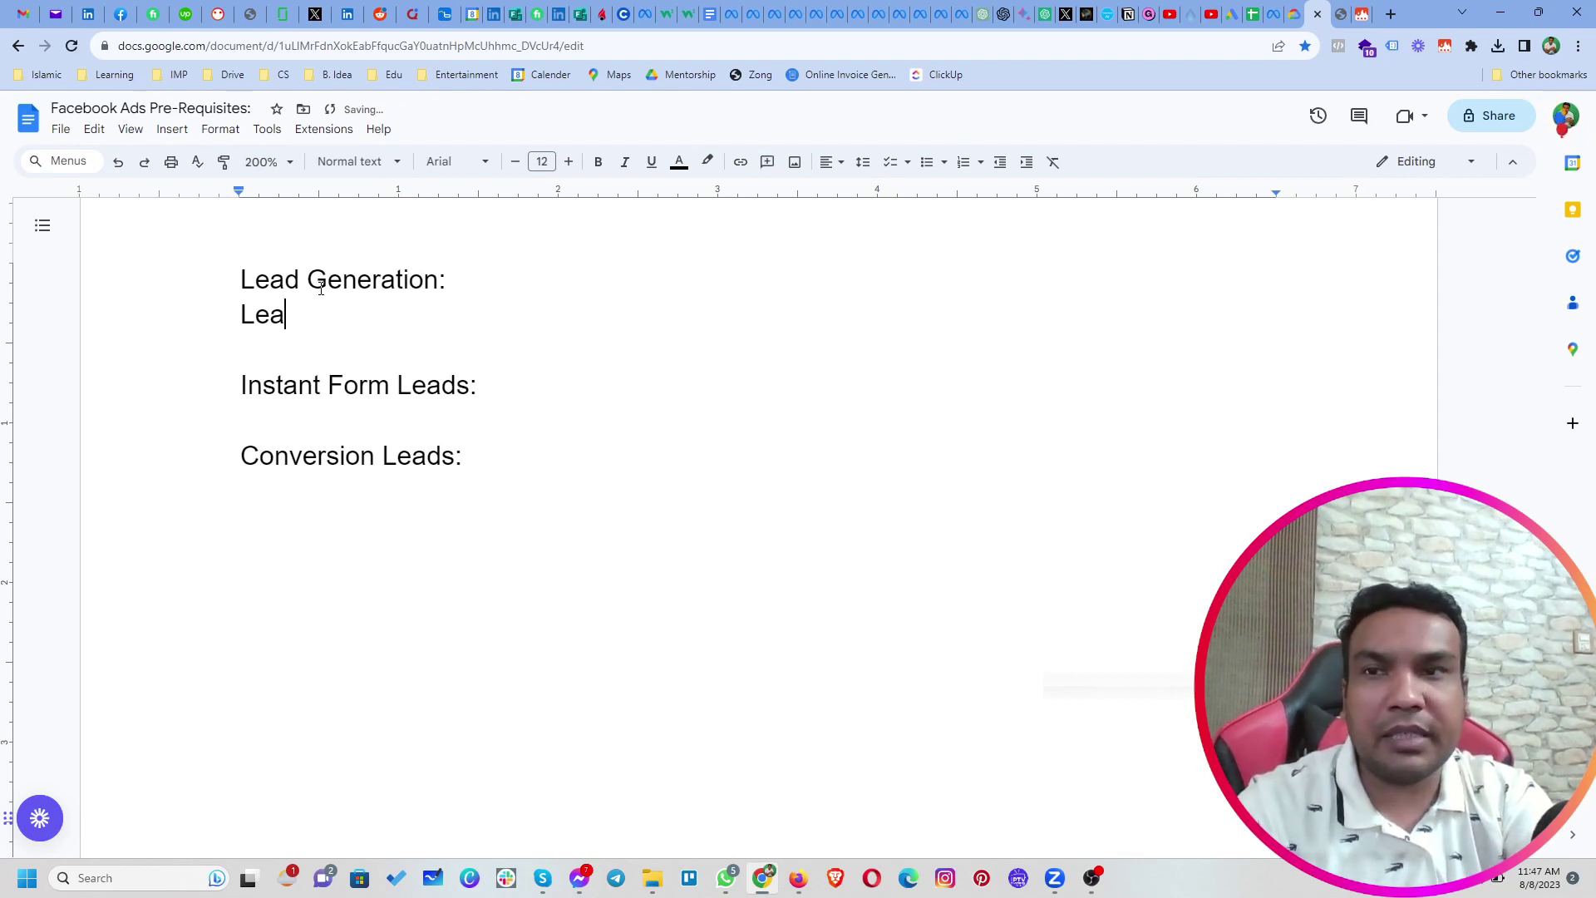
type("d:")
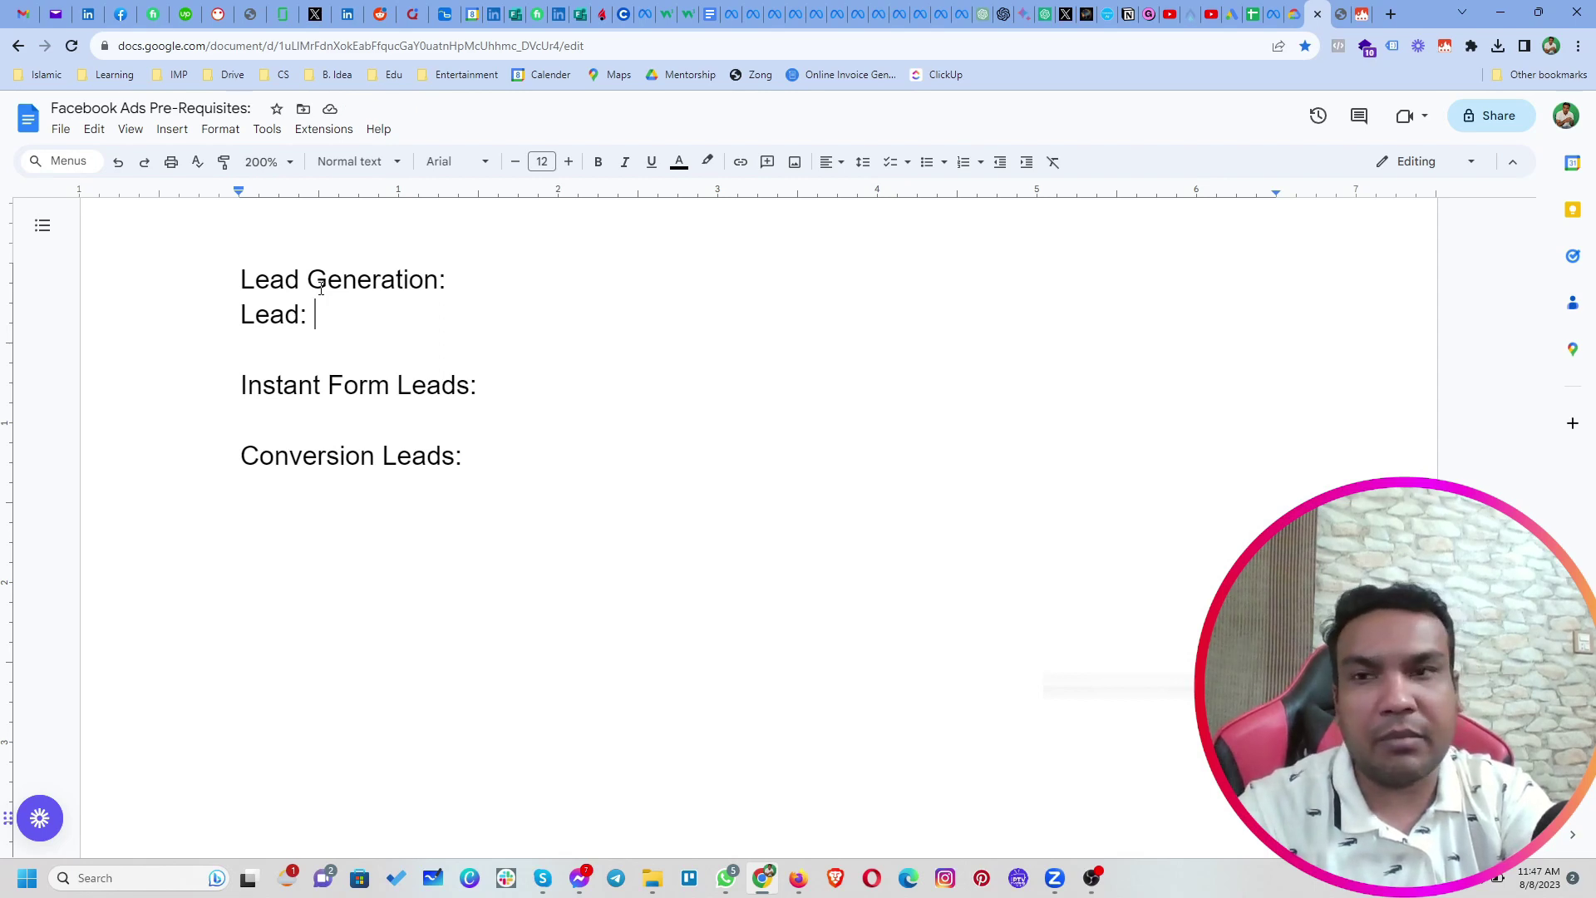
type("When someone ")
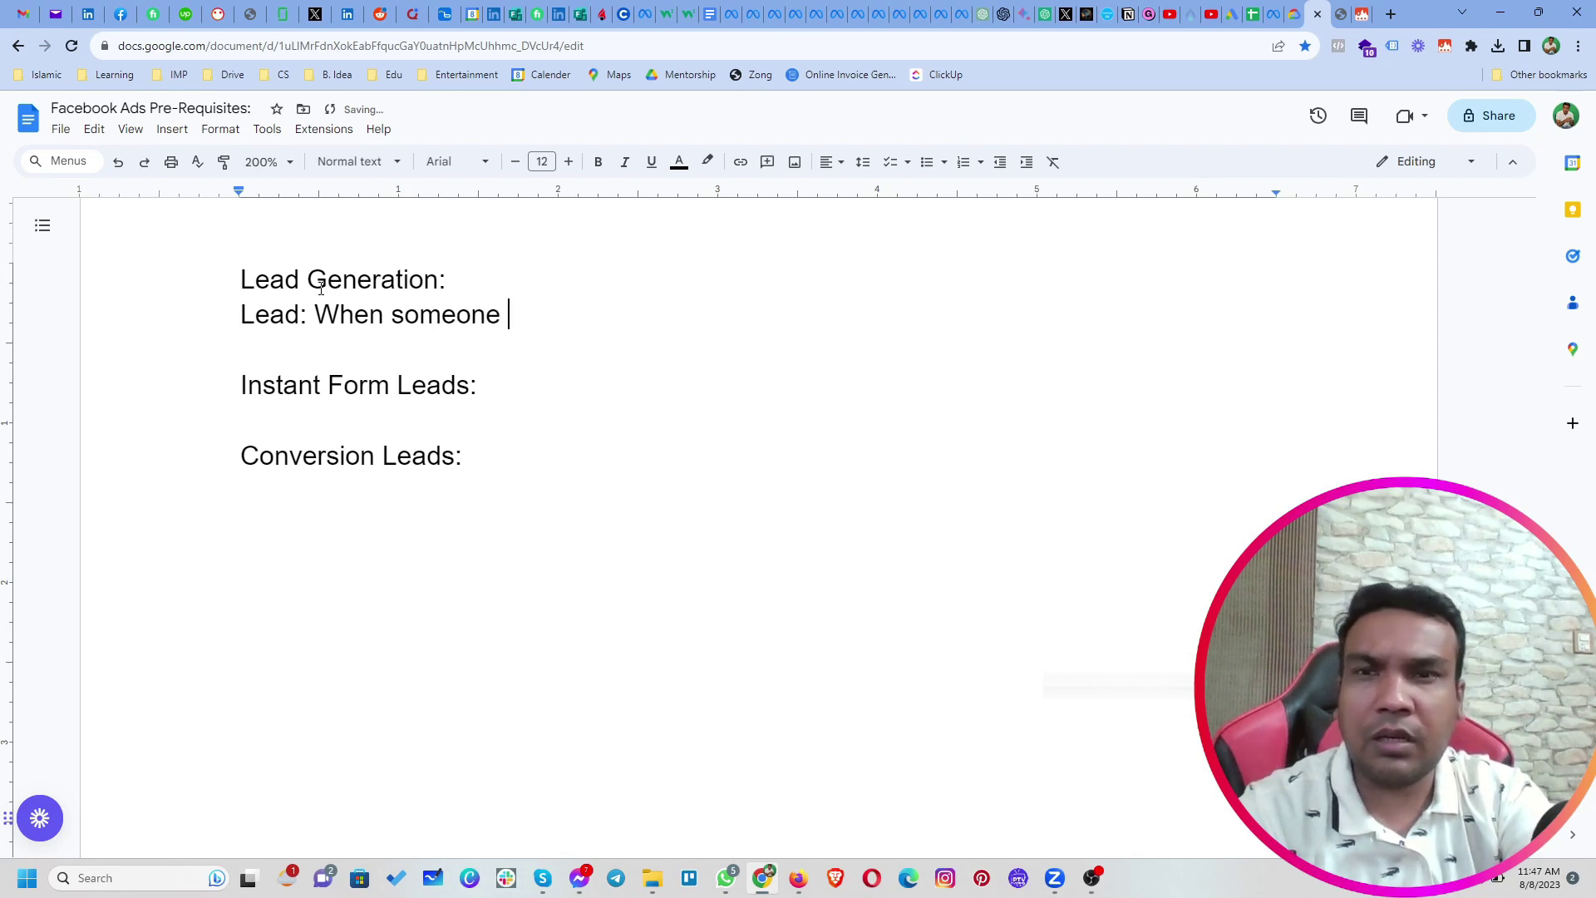
type("excha")
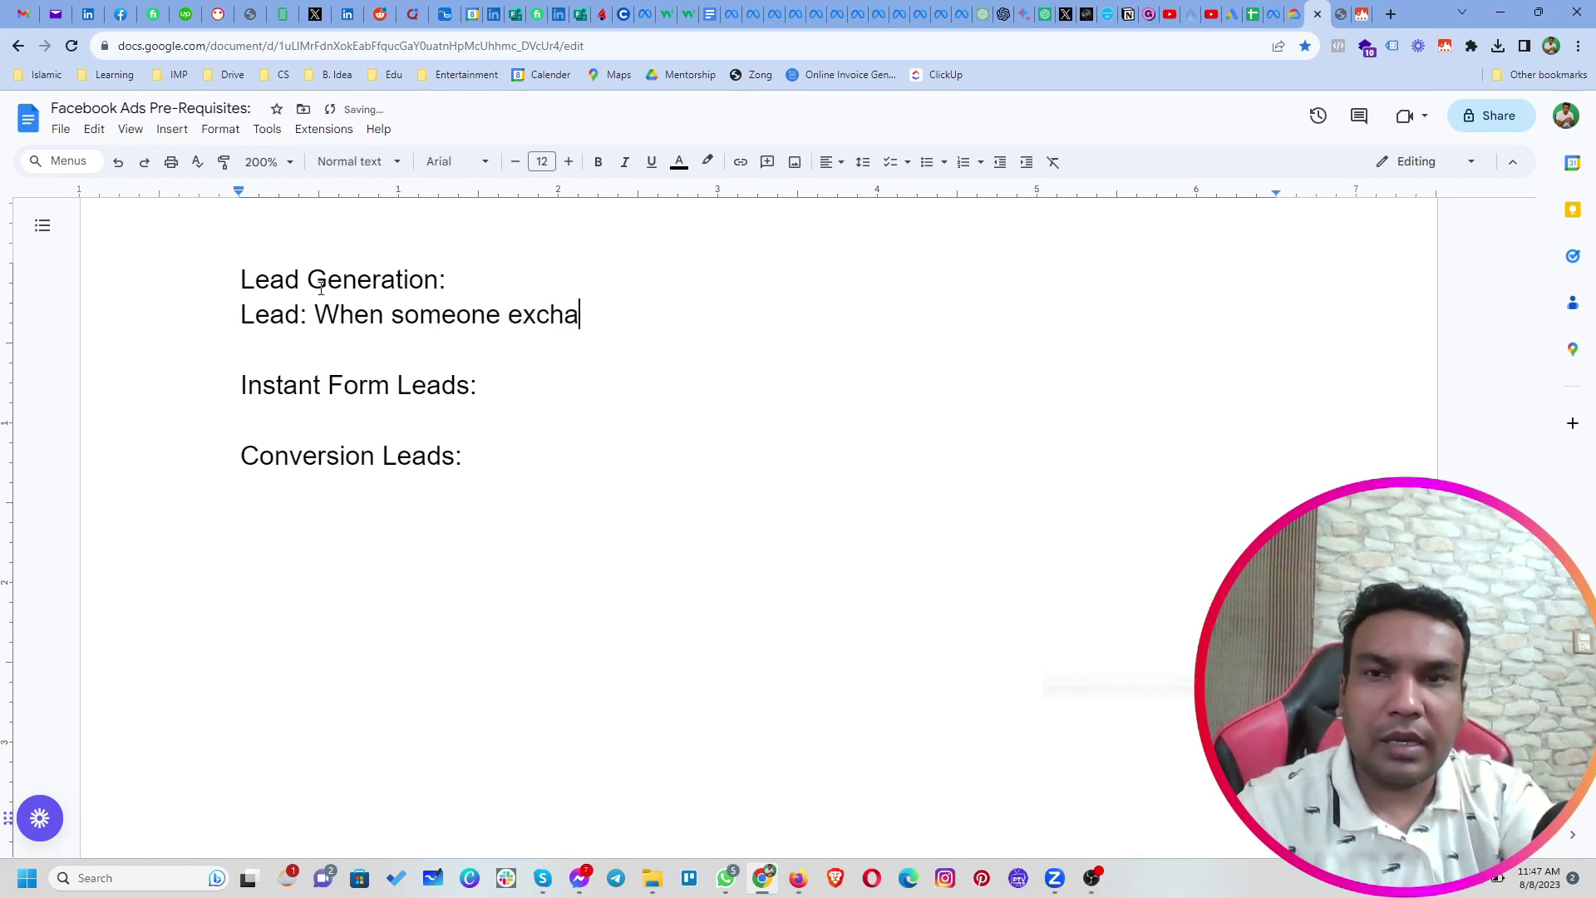
type("nge ")
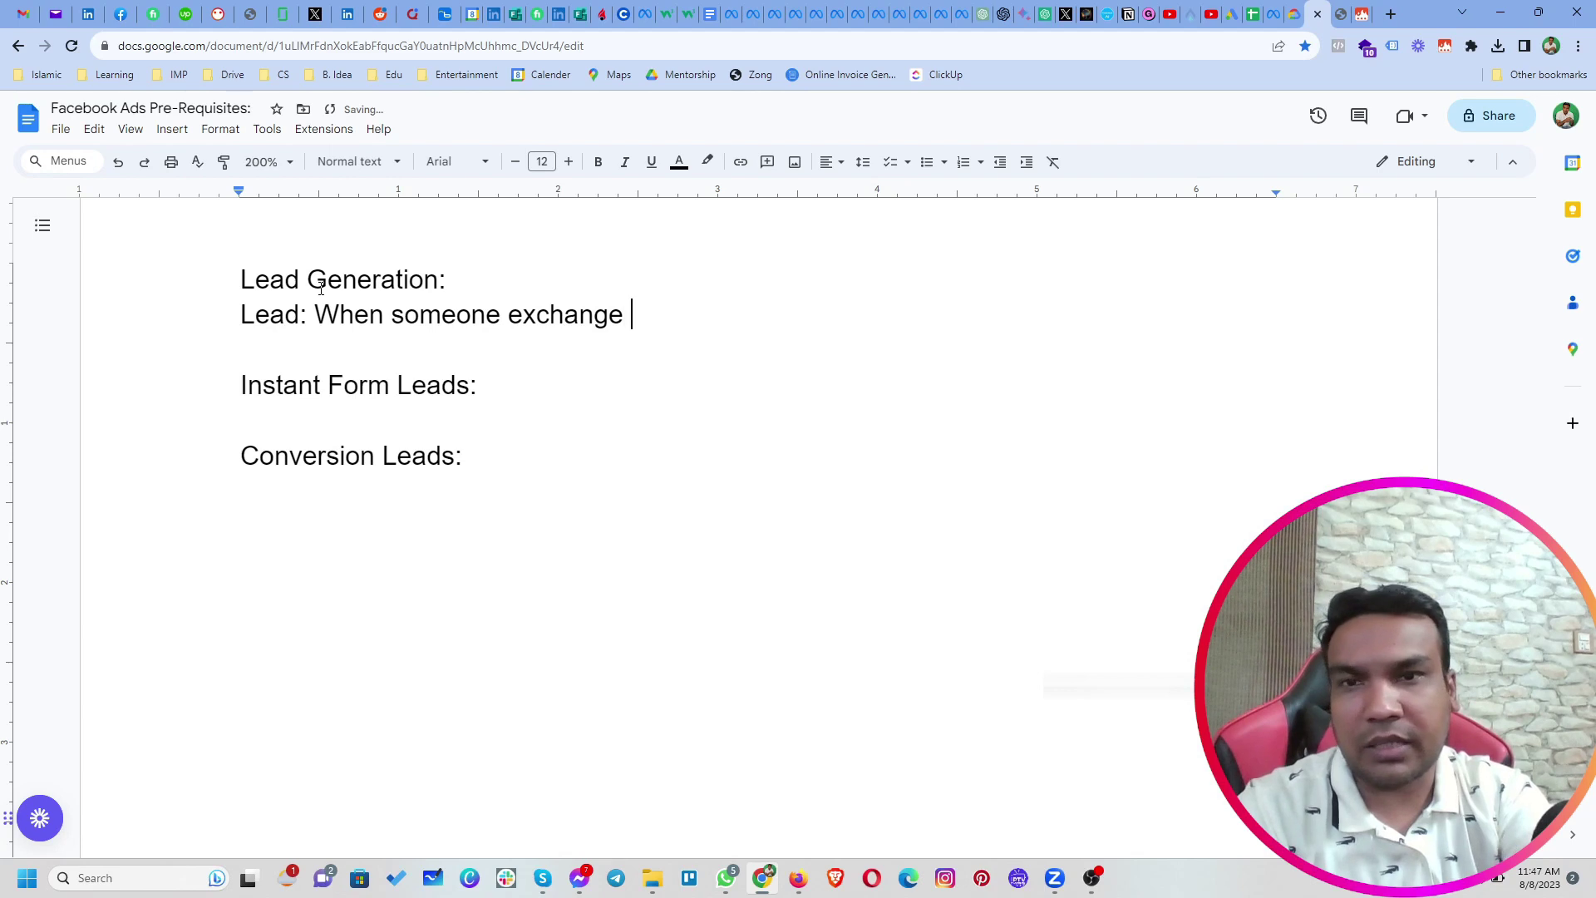
type("their da")
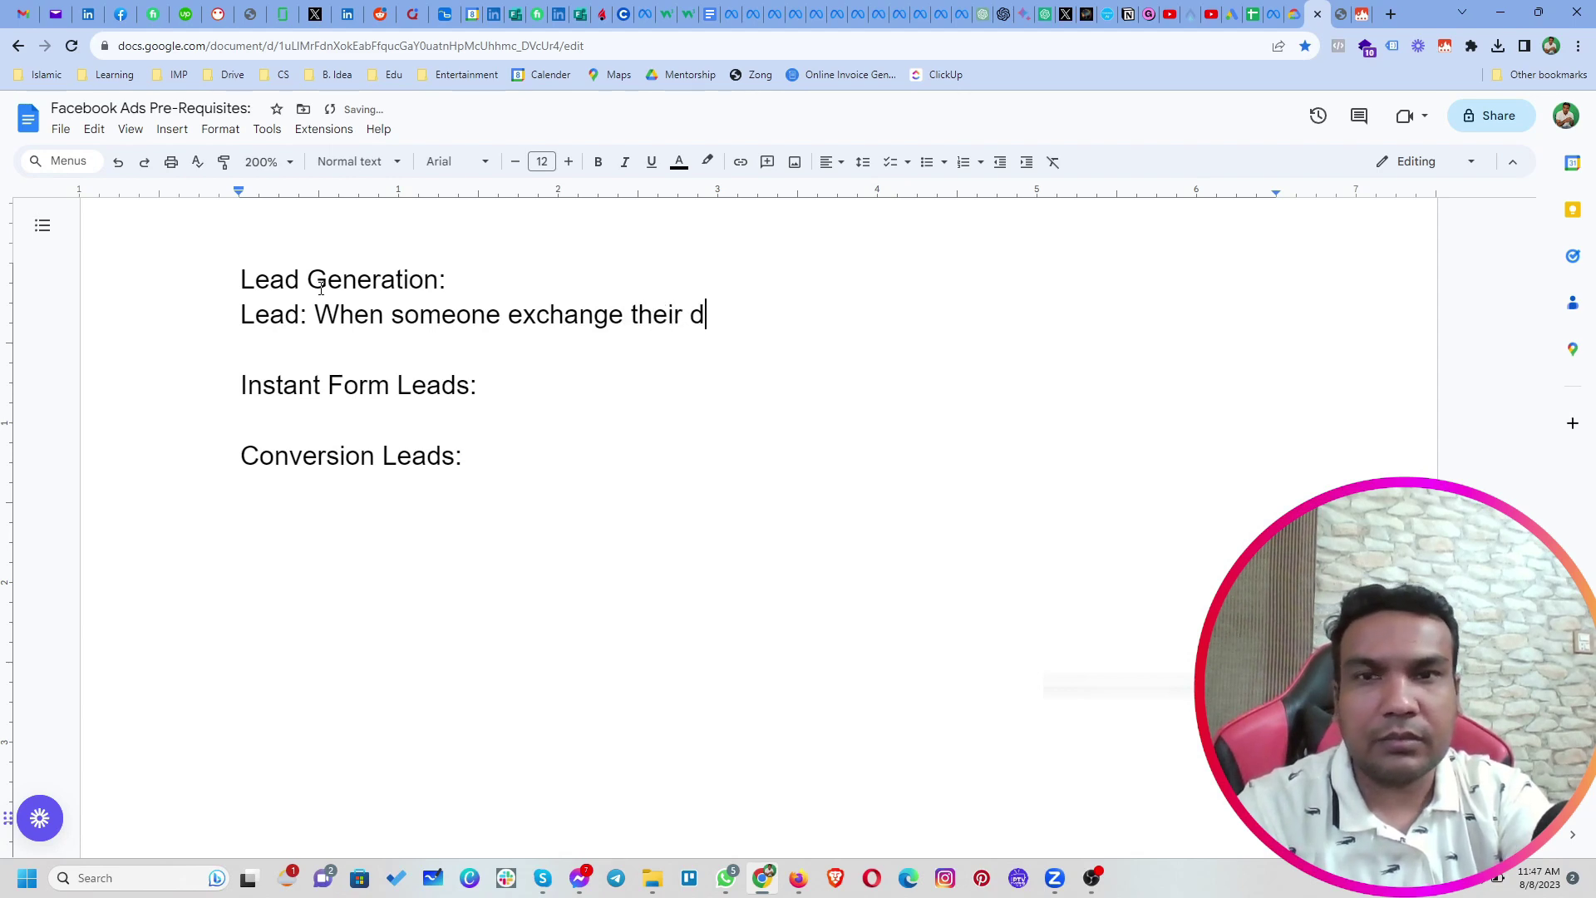
key("BackSpace")
key("BackSpace")
type("persona")
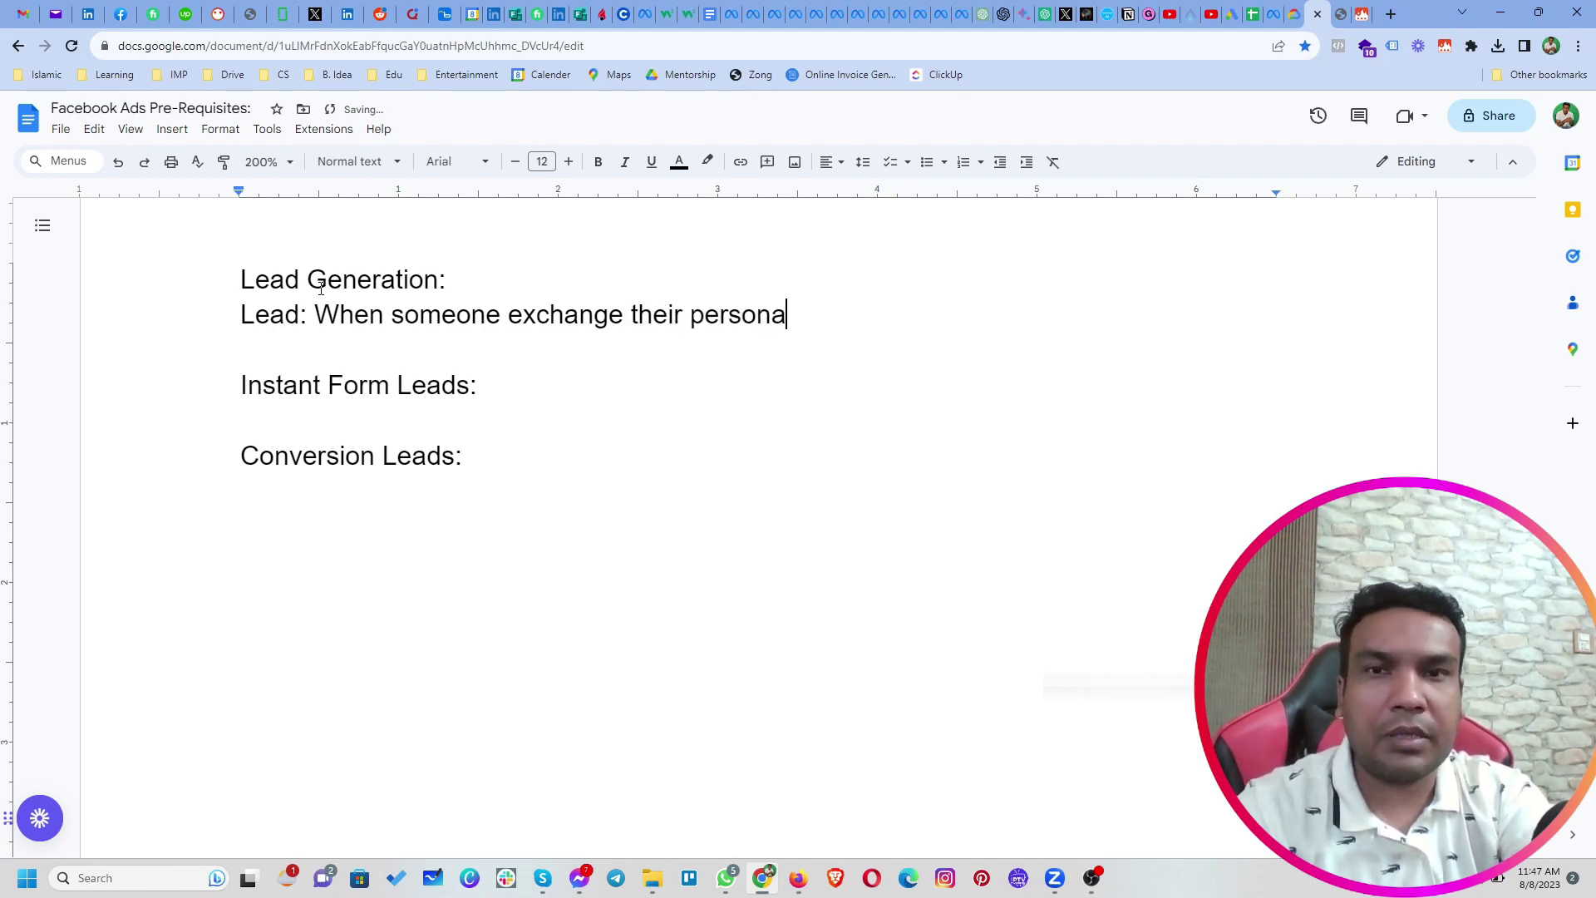
type("l data willin")
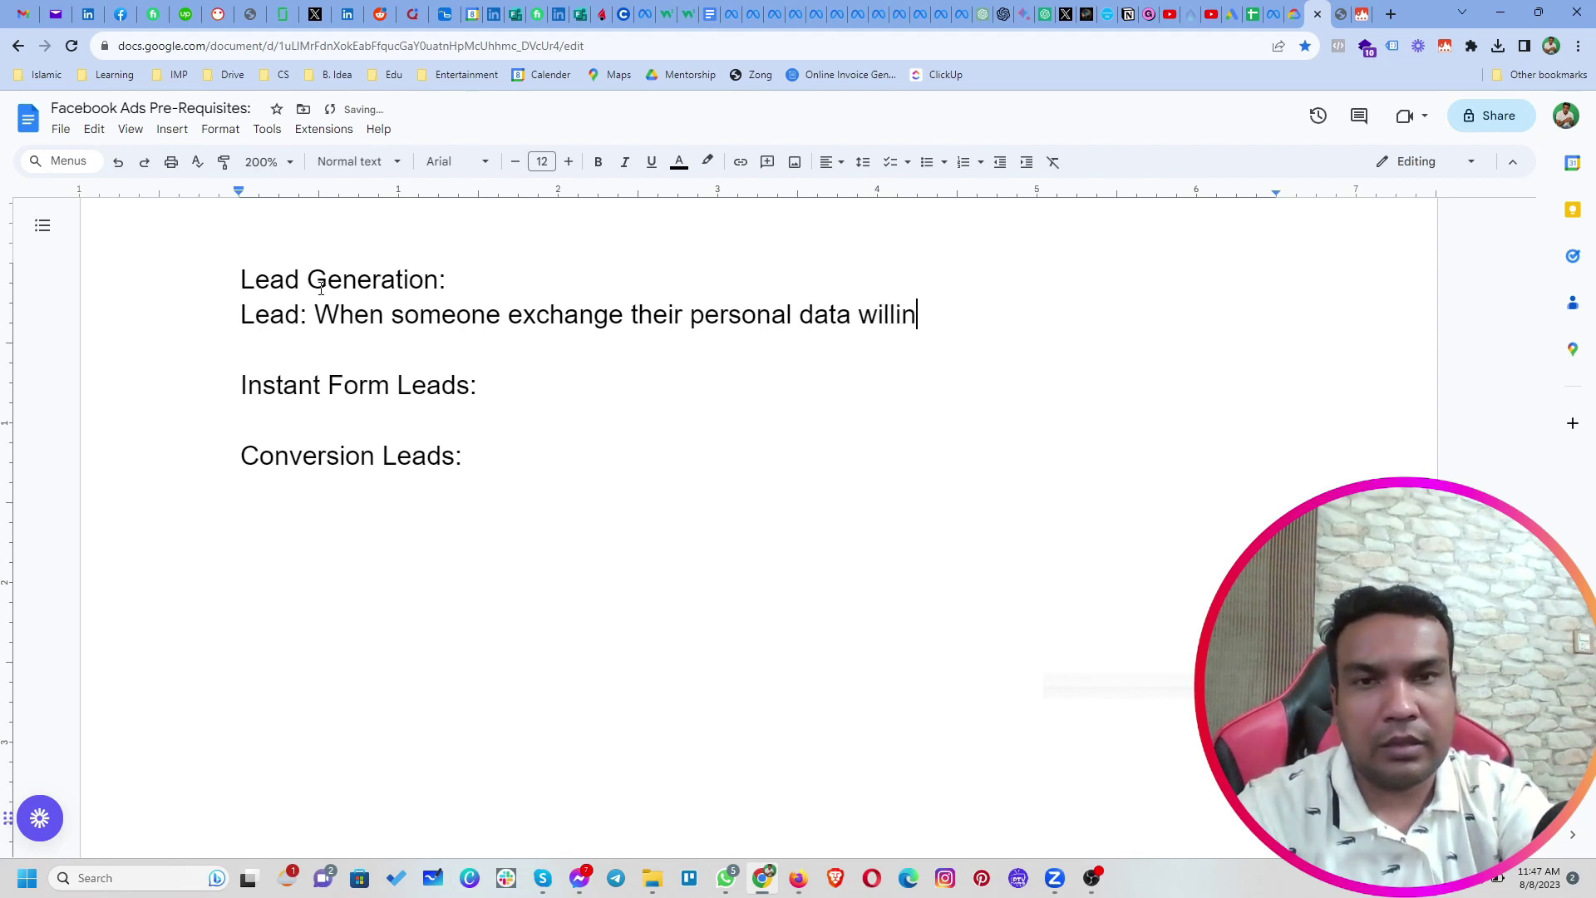
type("gly (name, email, phone)")
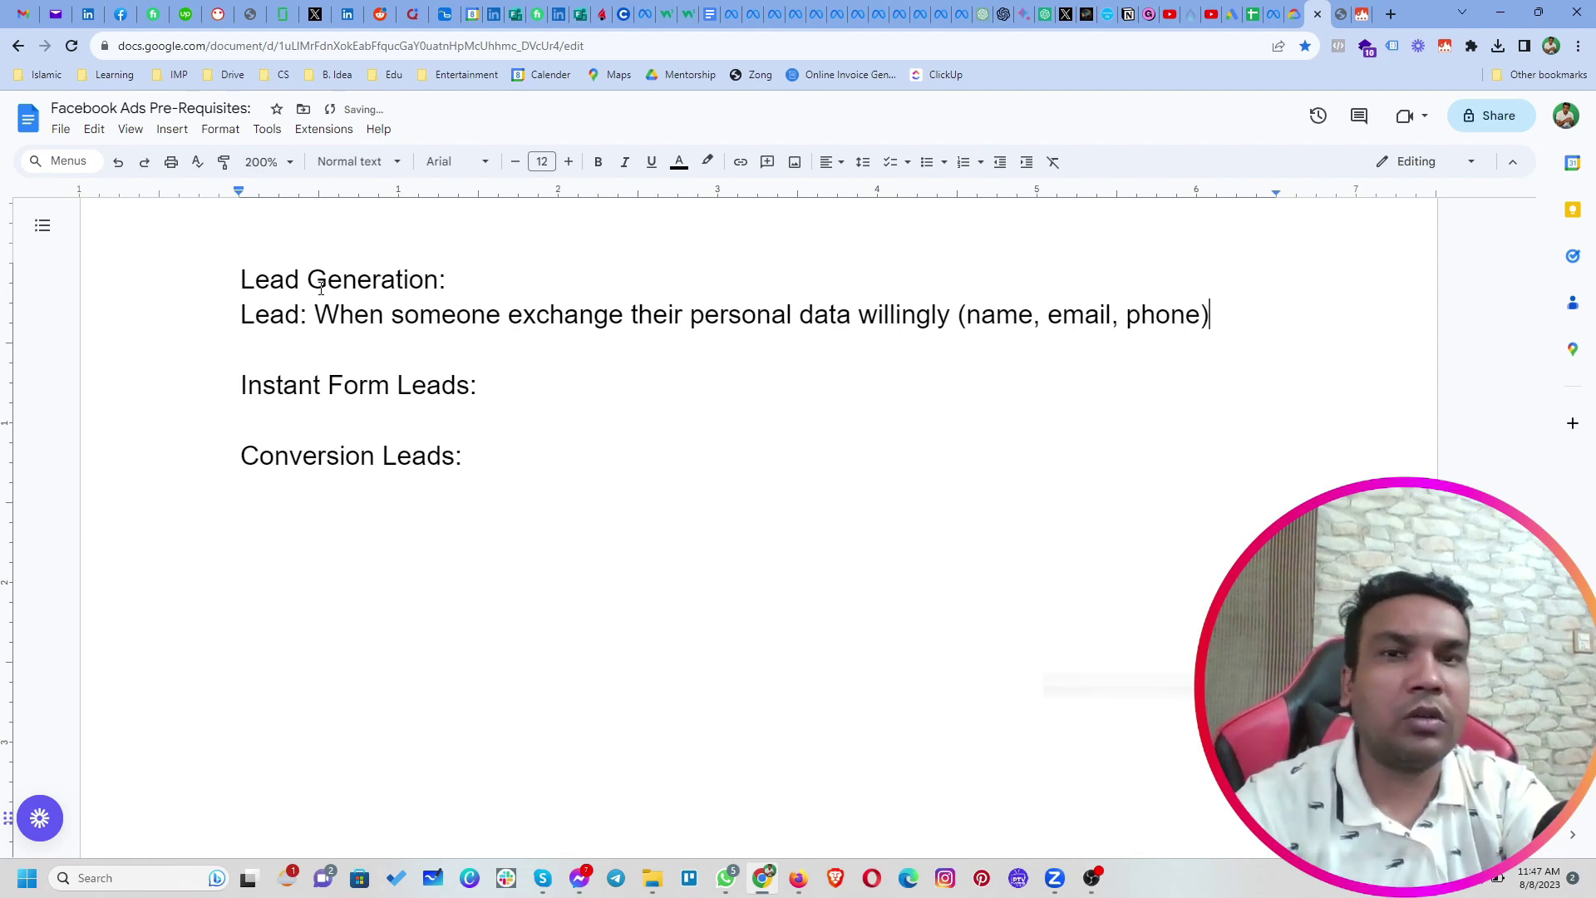
key("BackSpace")
type(", lead qualification questi")
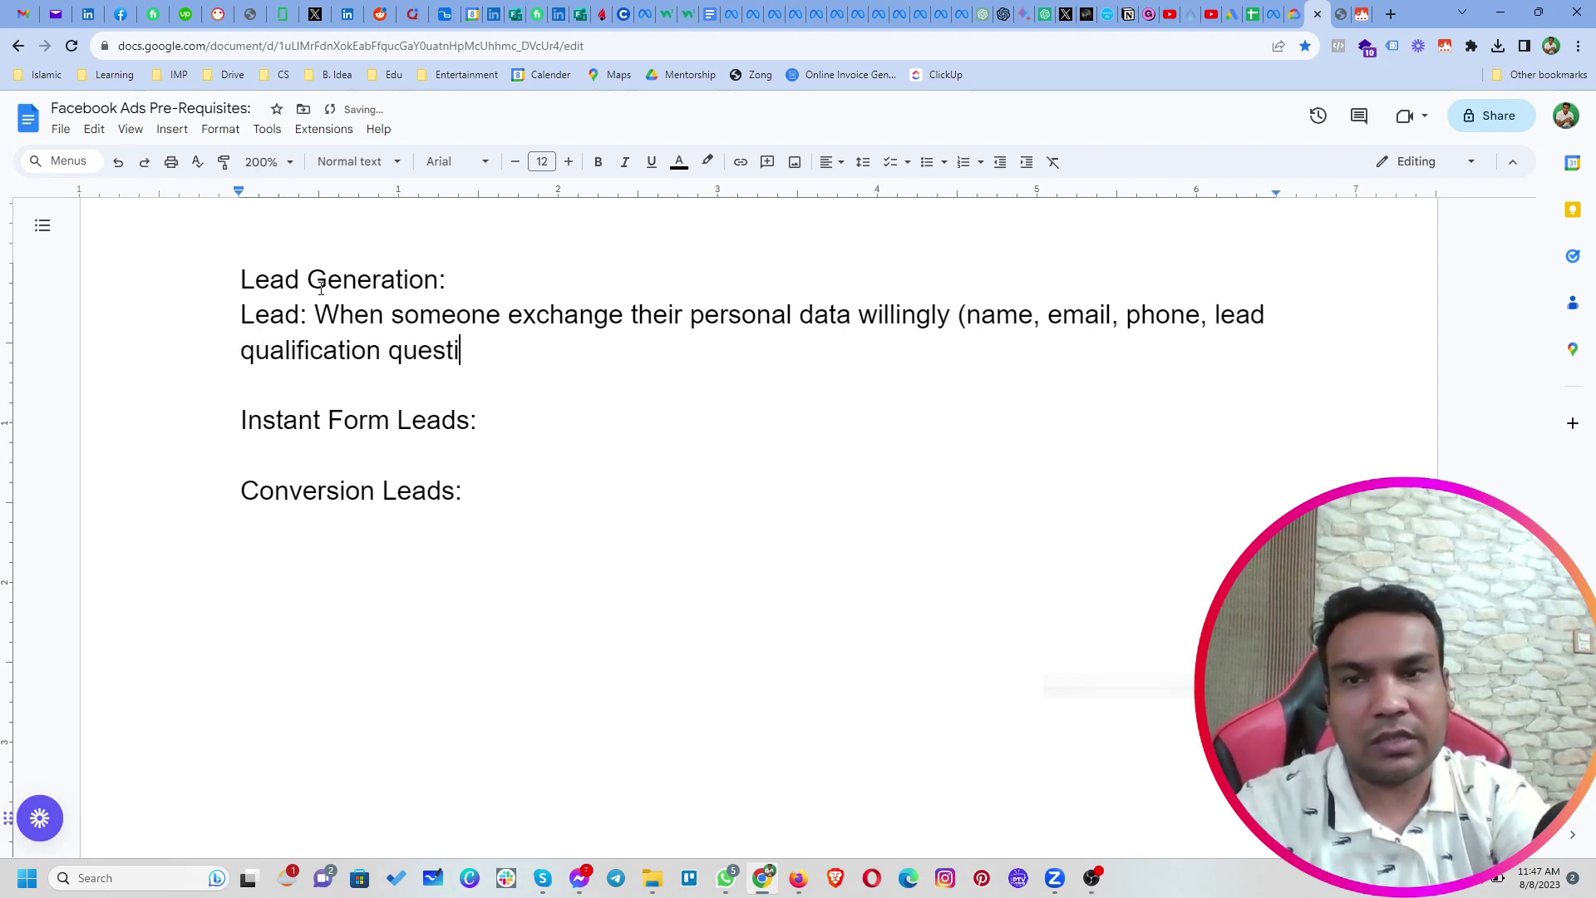
type("on")
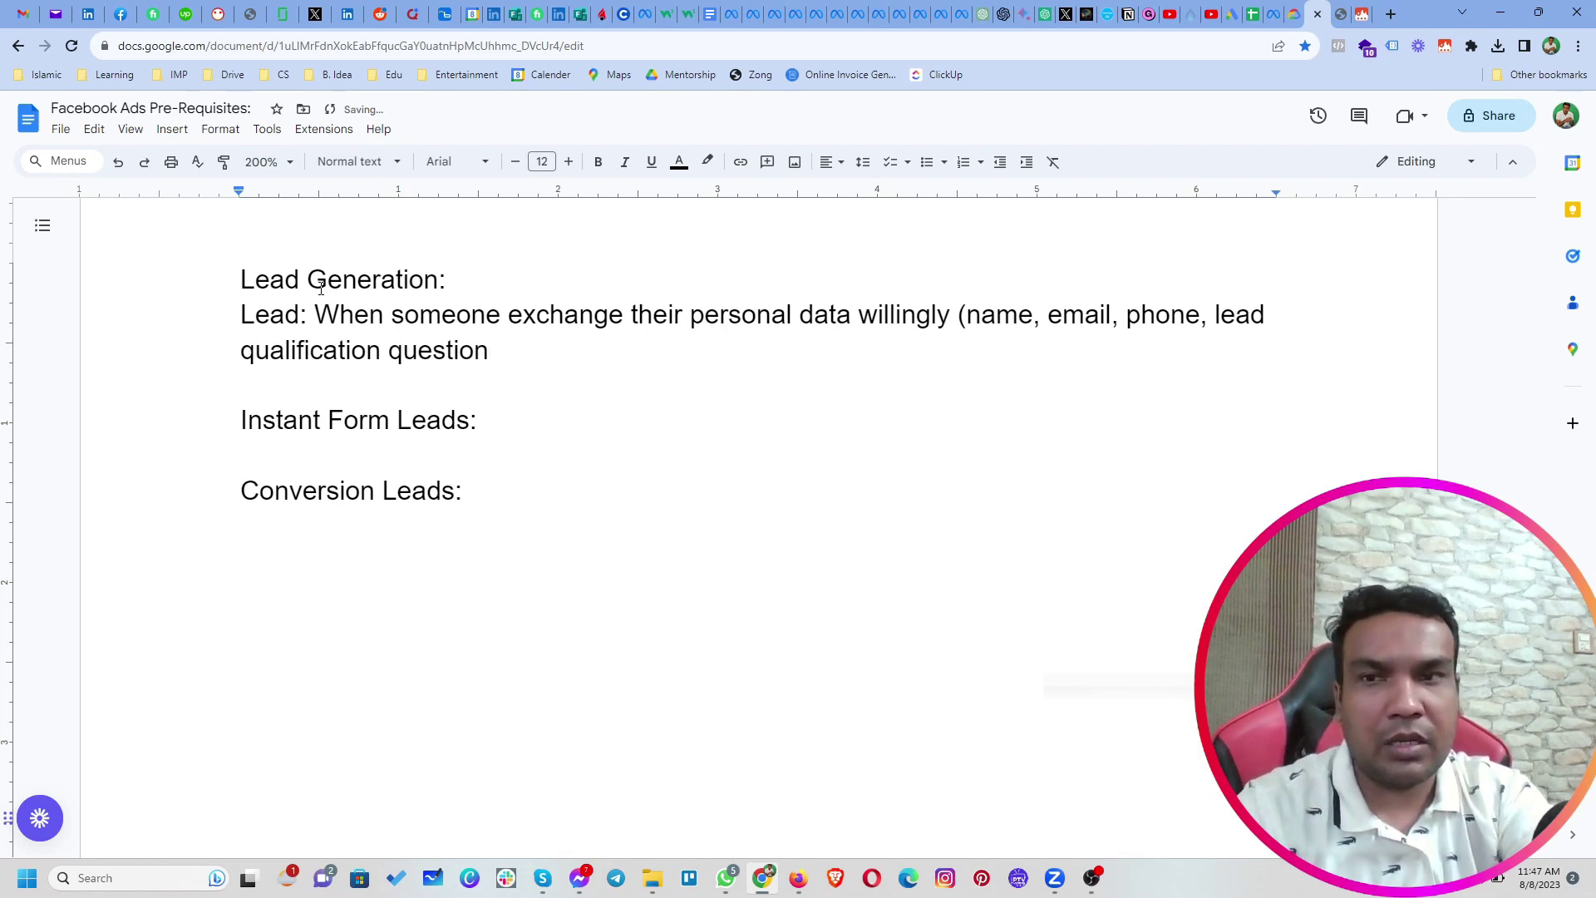
type(" ans")
key("BackSpace")
type("nswers),")
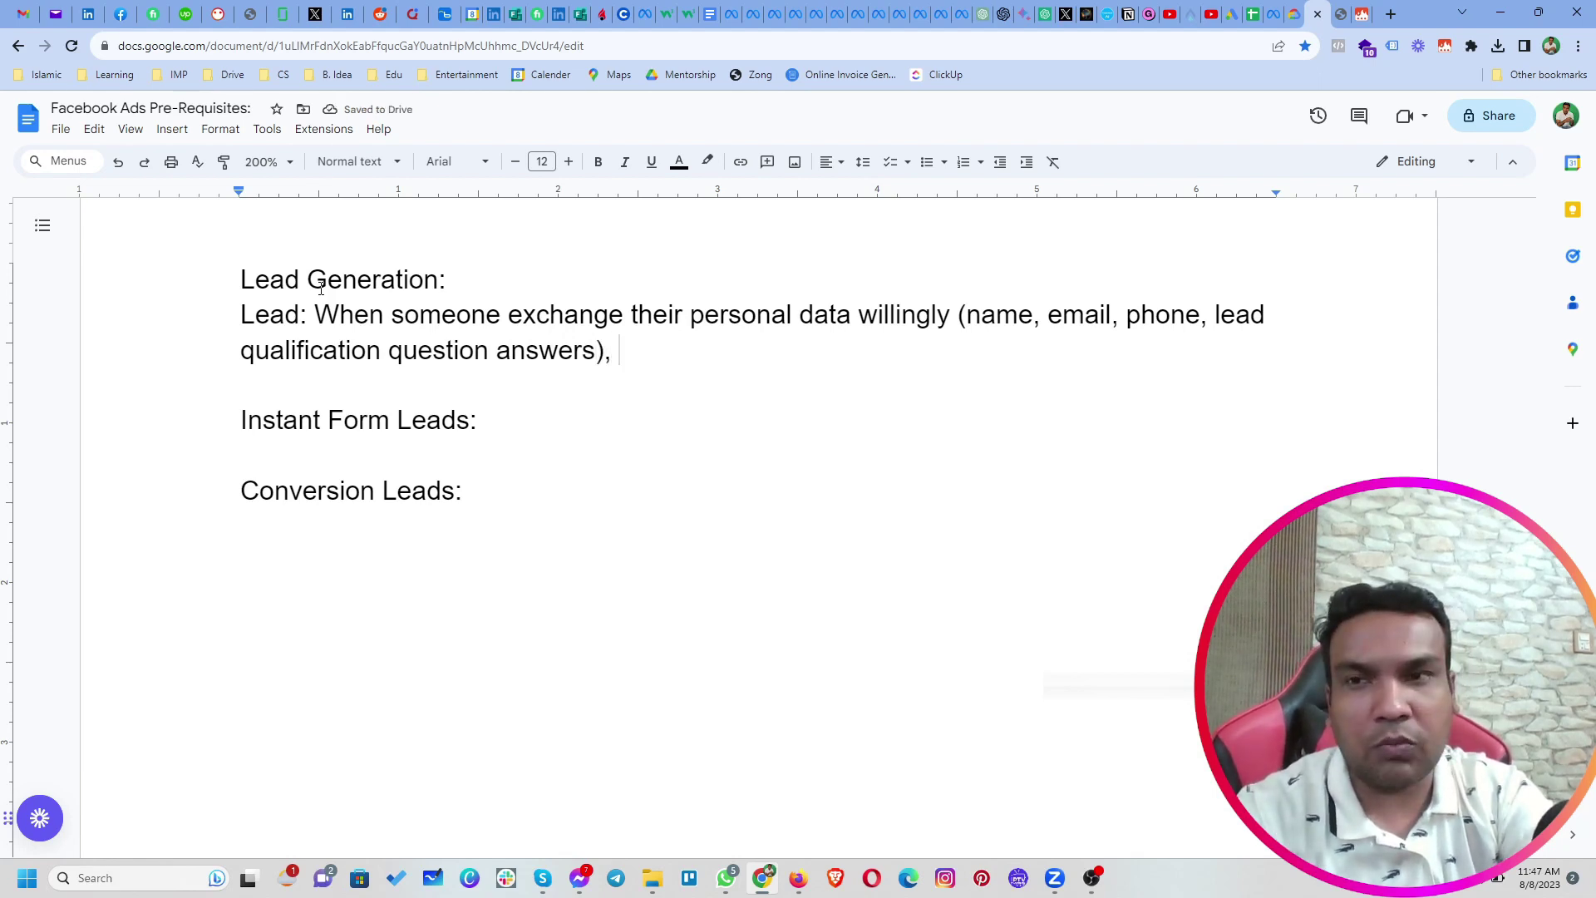
key("BackSpace")
key("BackSpace")
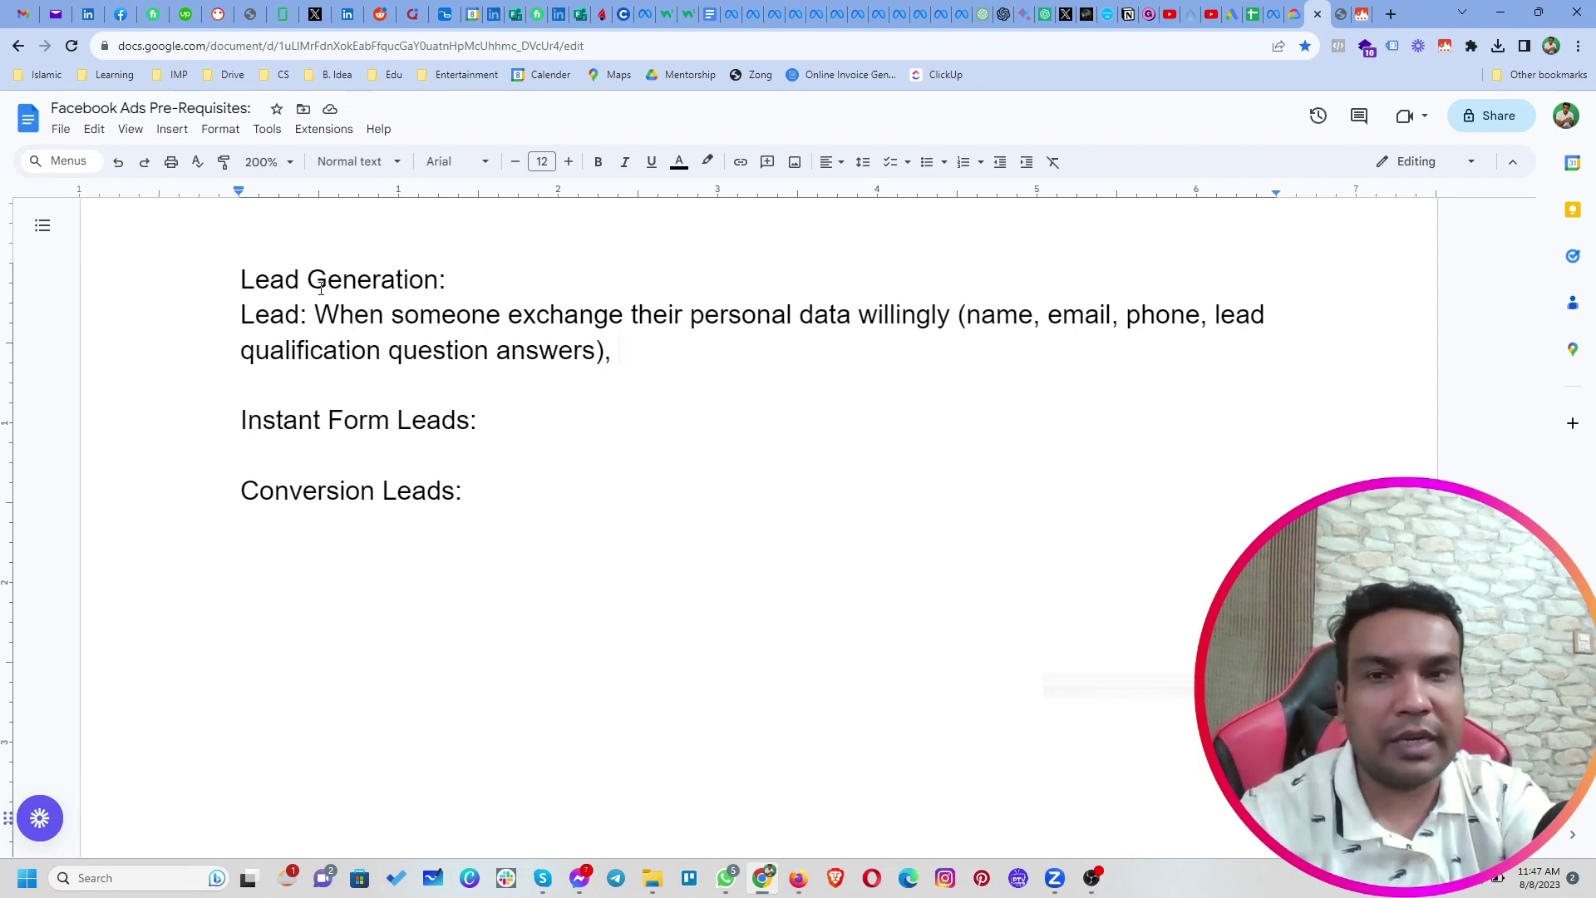
type(".")
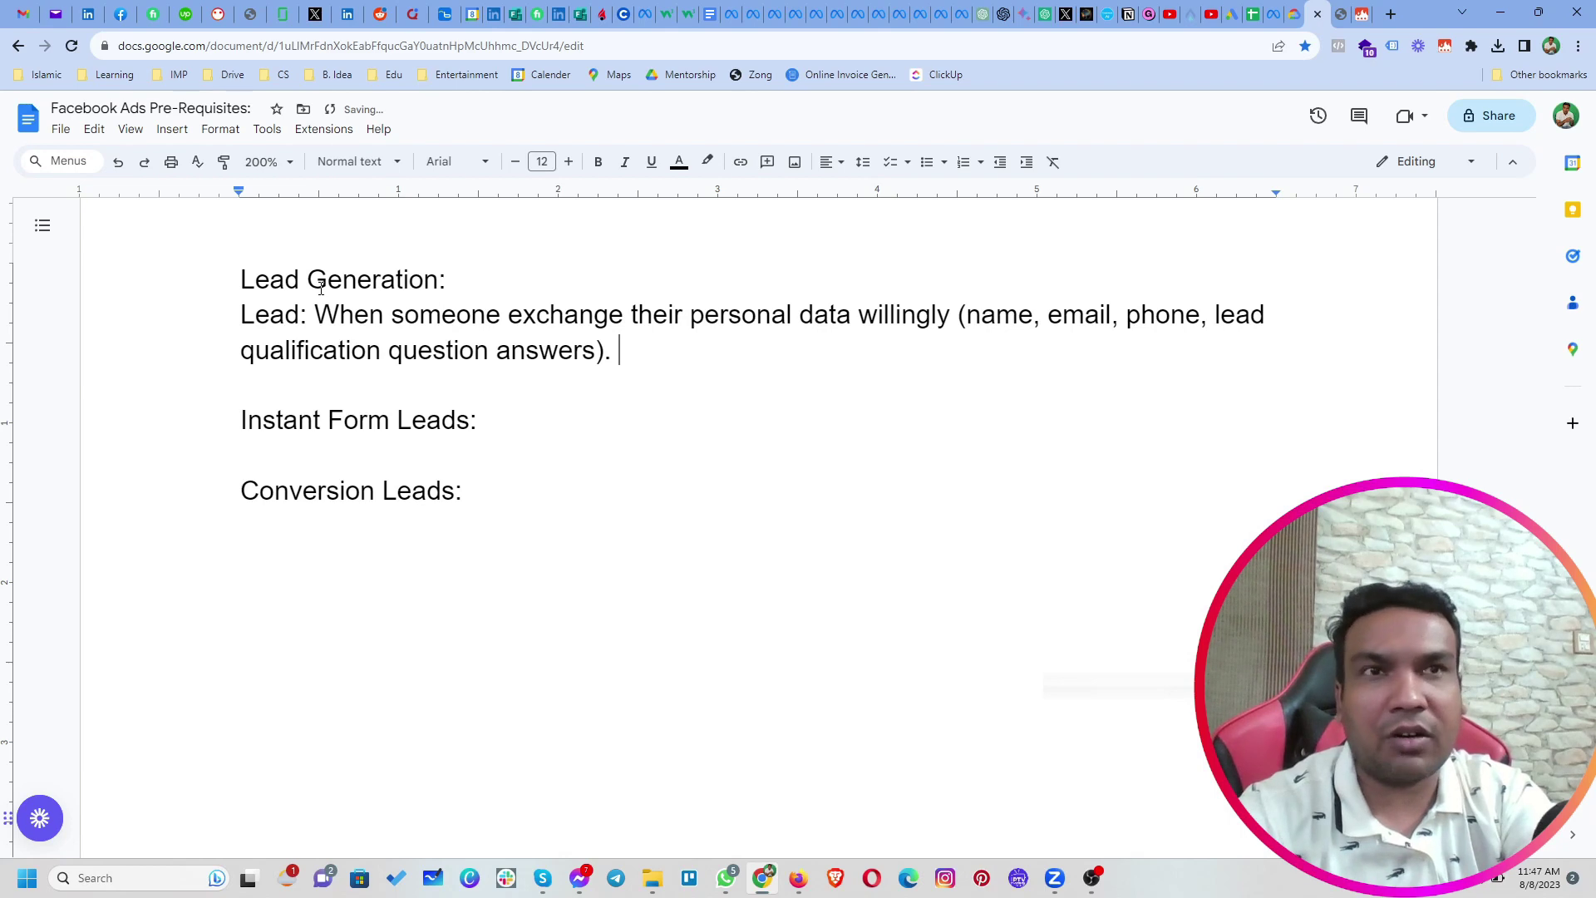
key("Return")
key("Return")
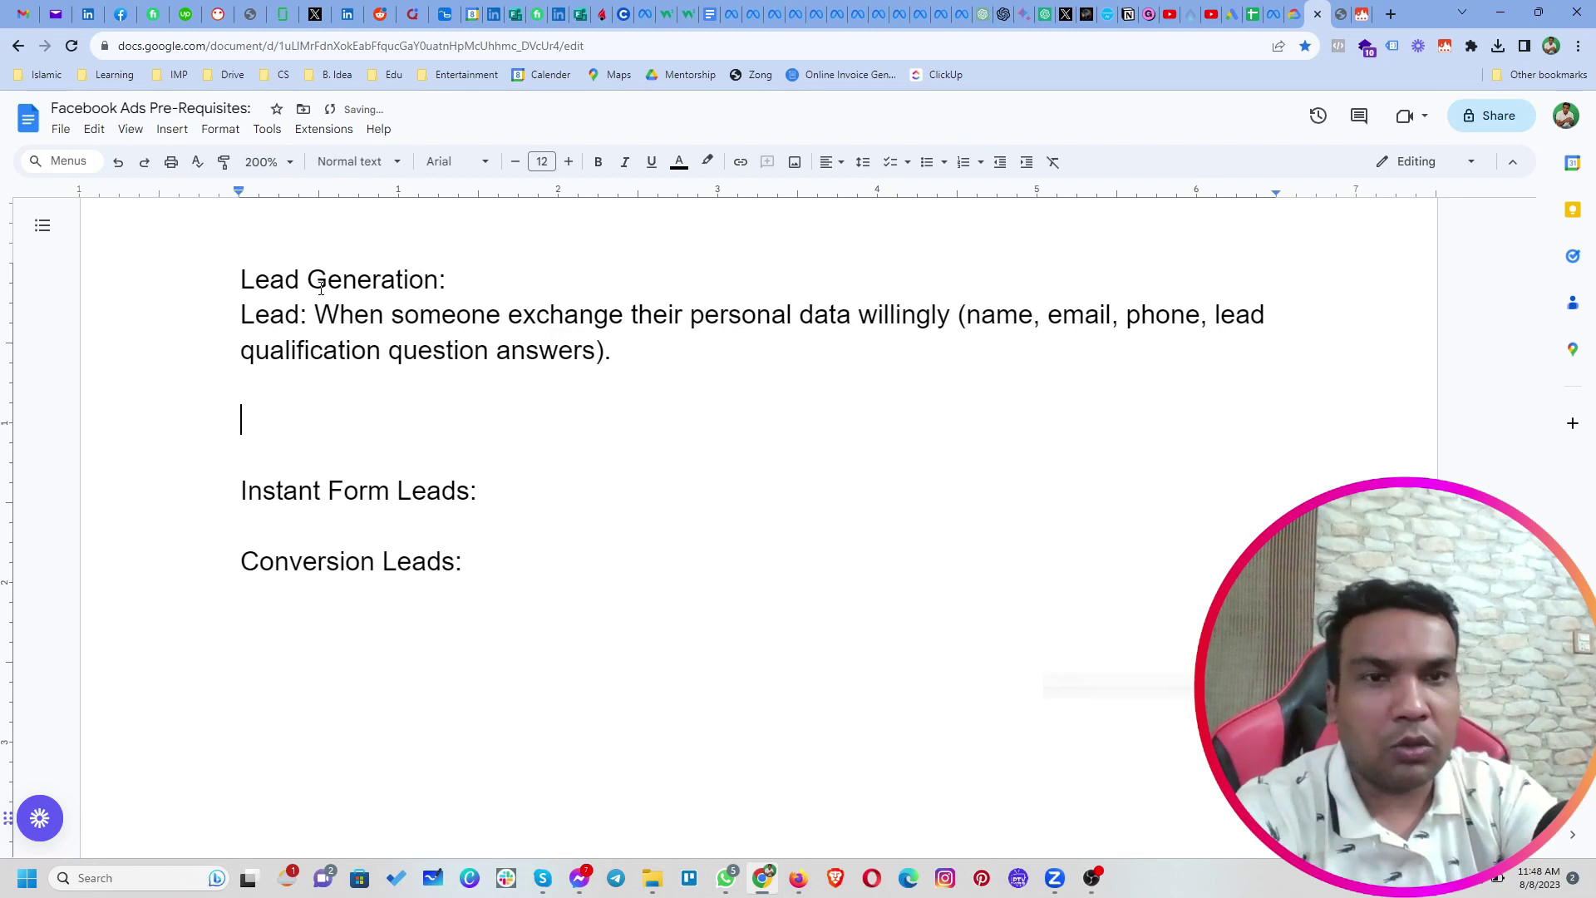
Add 'LeadBait: Useful resource that our target audience wants or consider it valuable for exchanging their personal data'
type("Lew")
key("BackSpace")
type("A")
key("BackSpace")
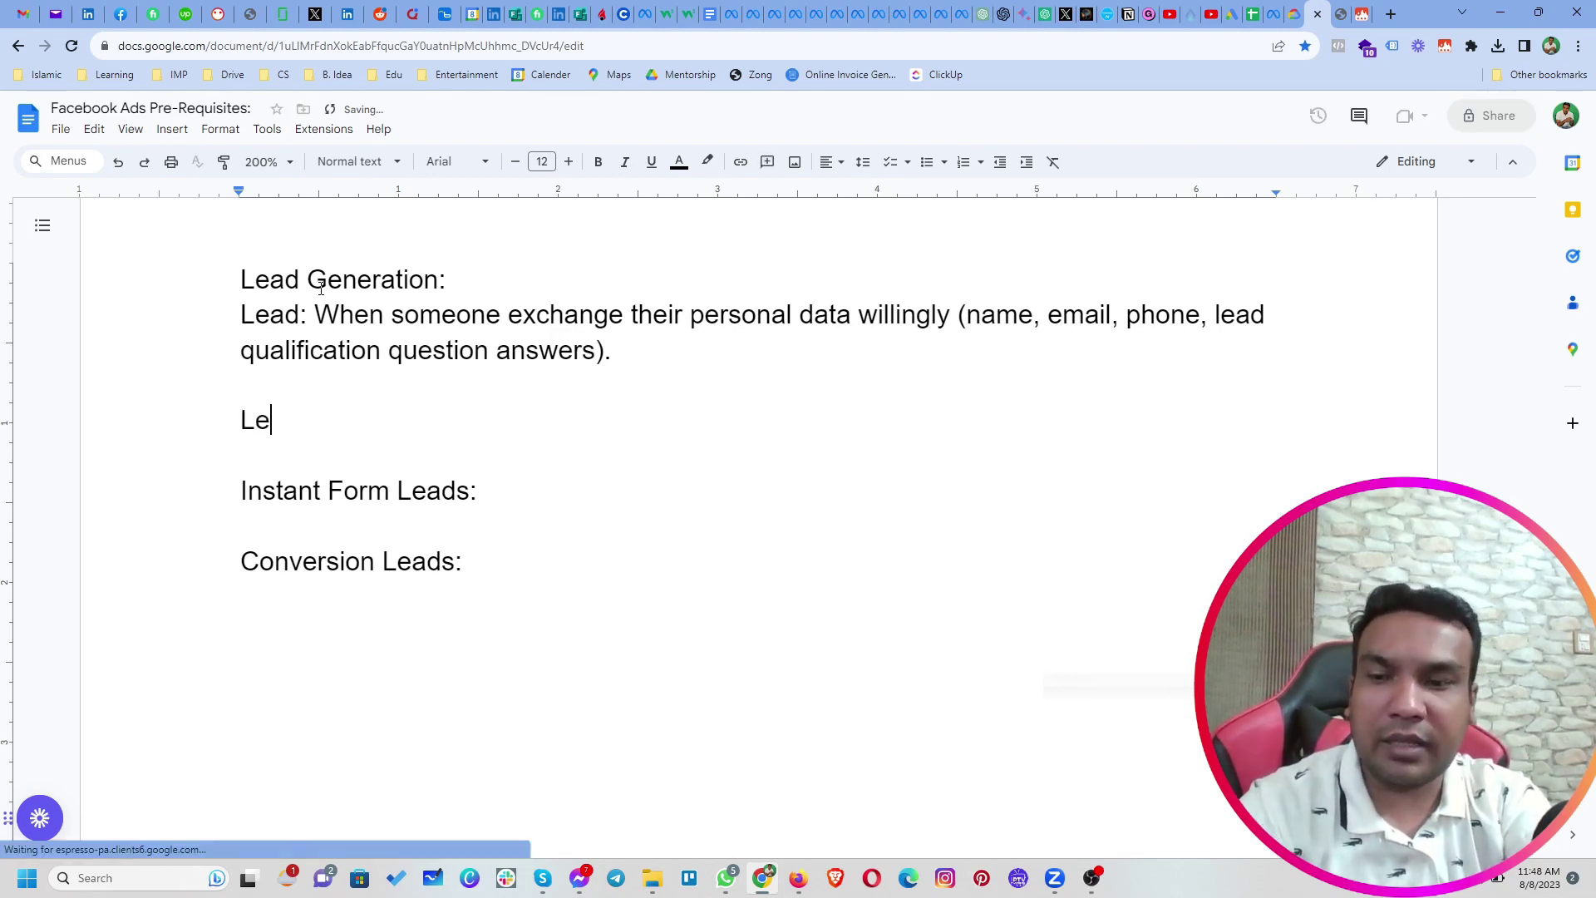
type("ad")
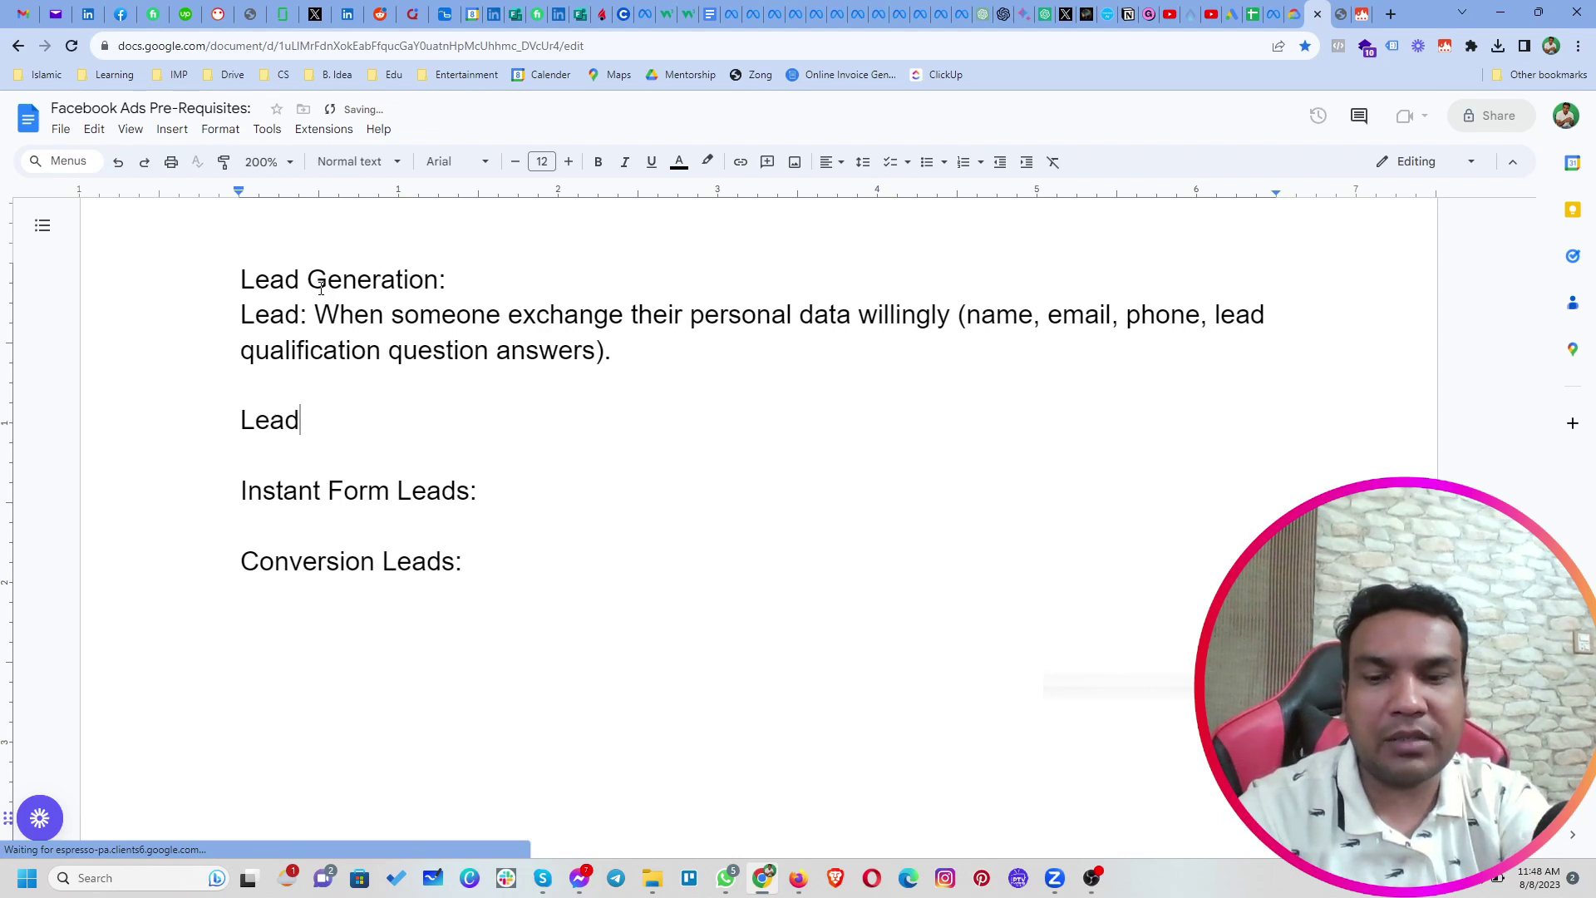
type("Bait:")
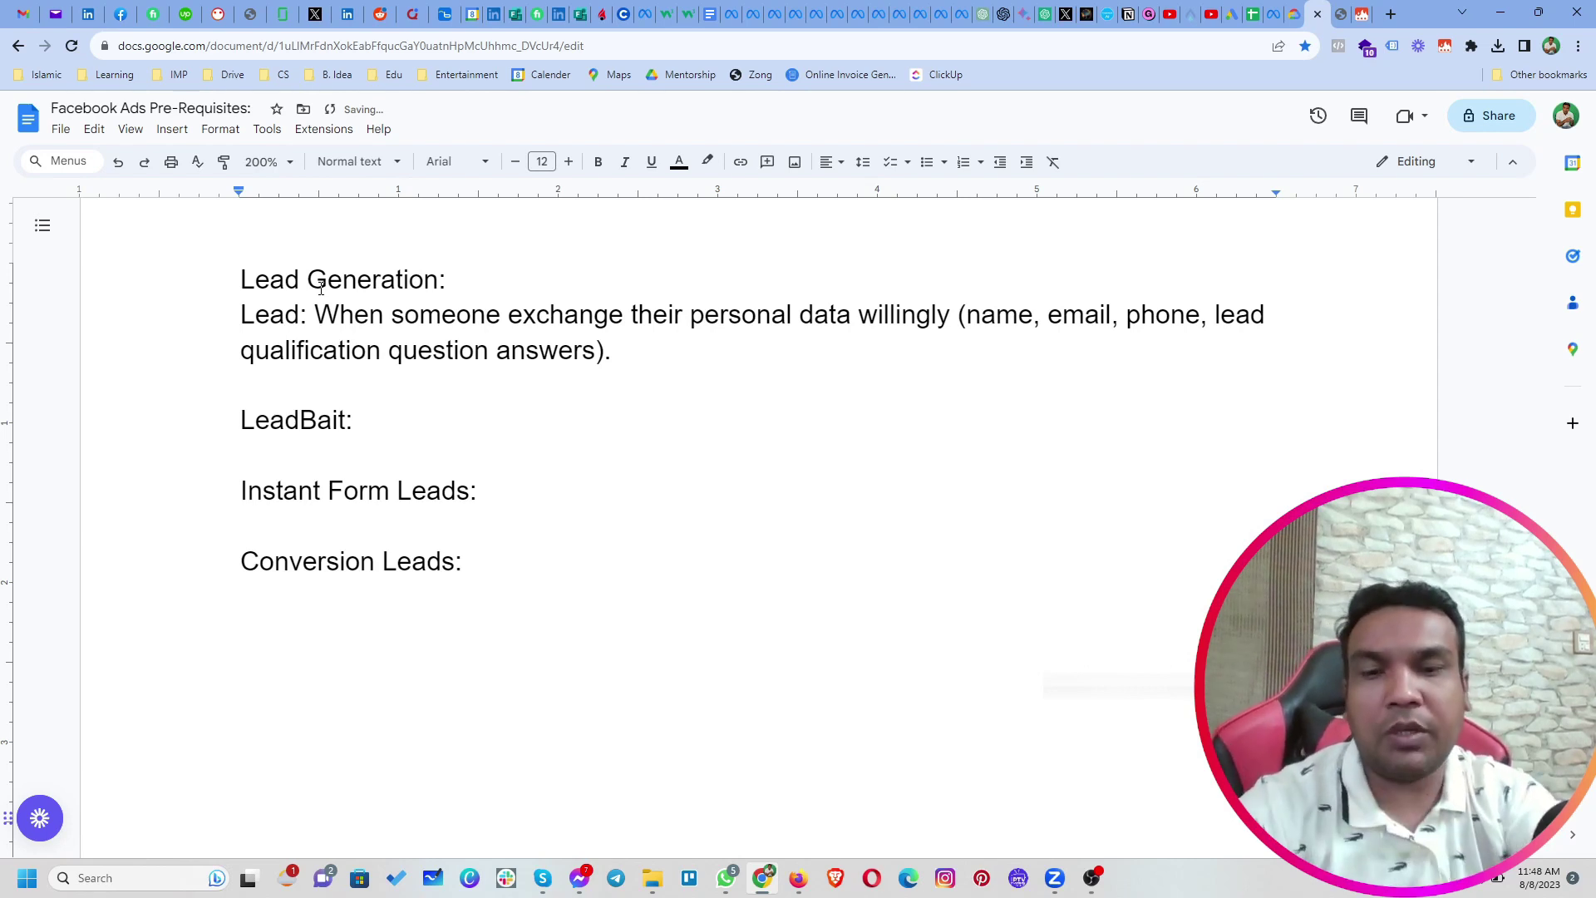
type("Useful")
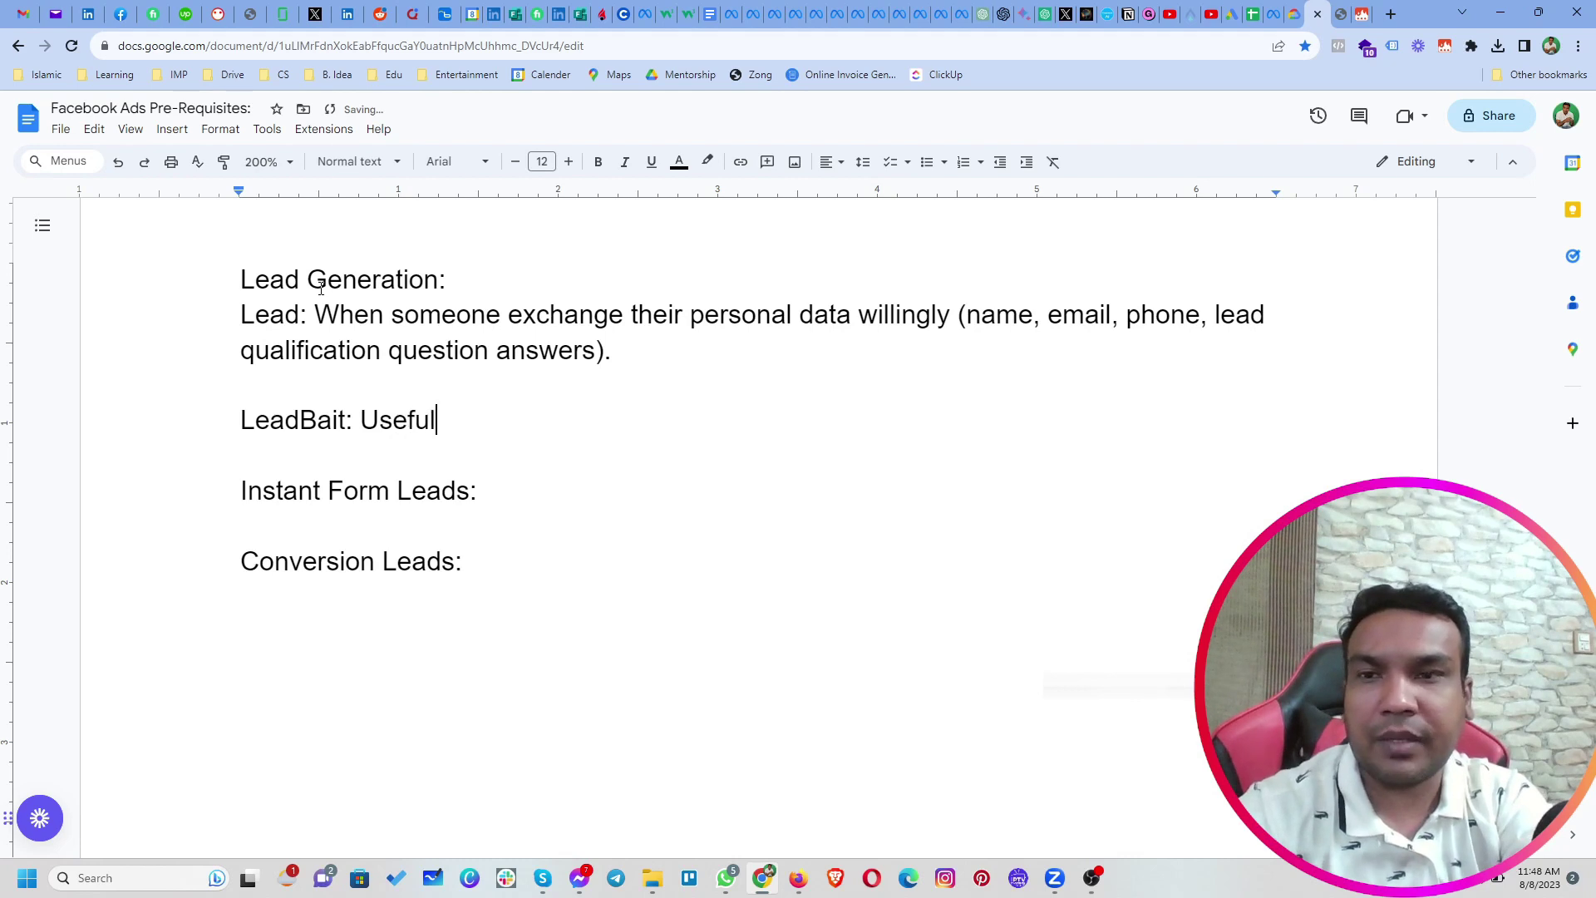
type(" resource")
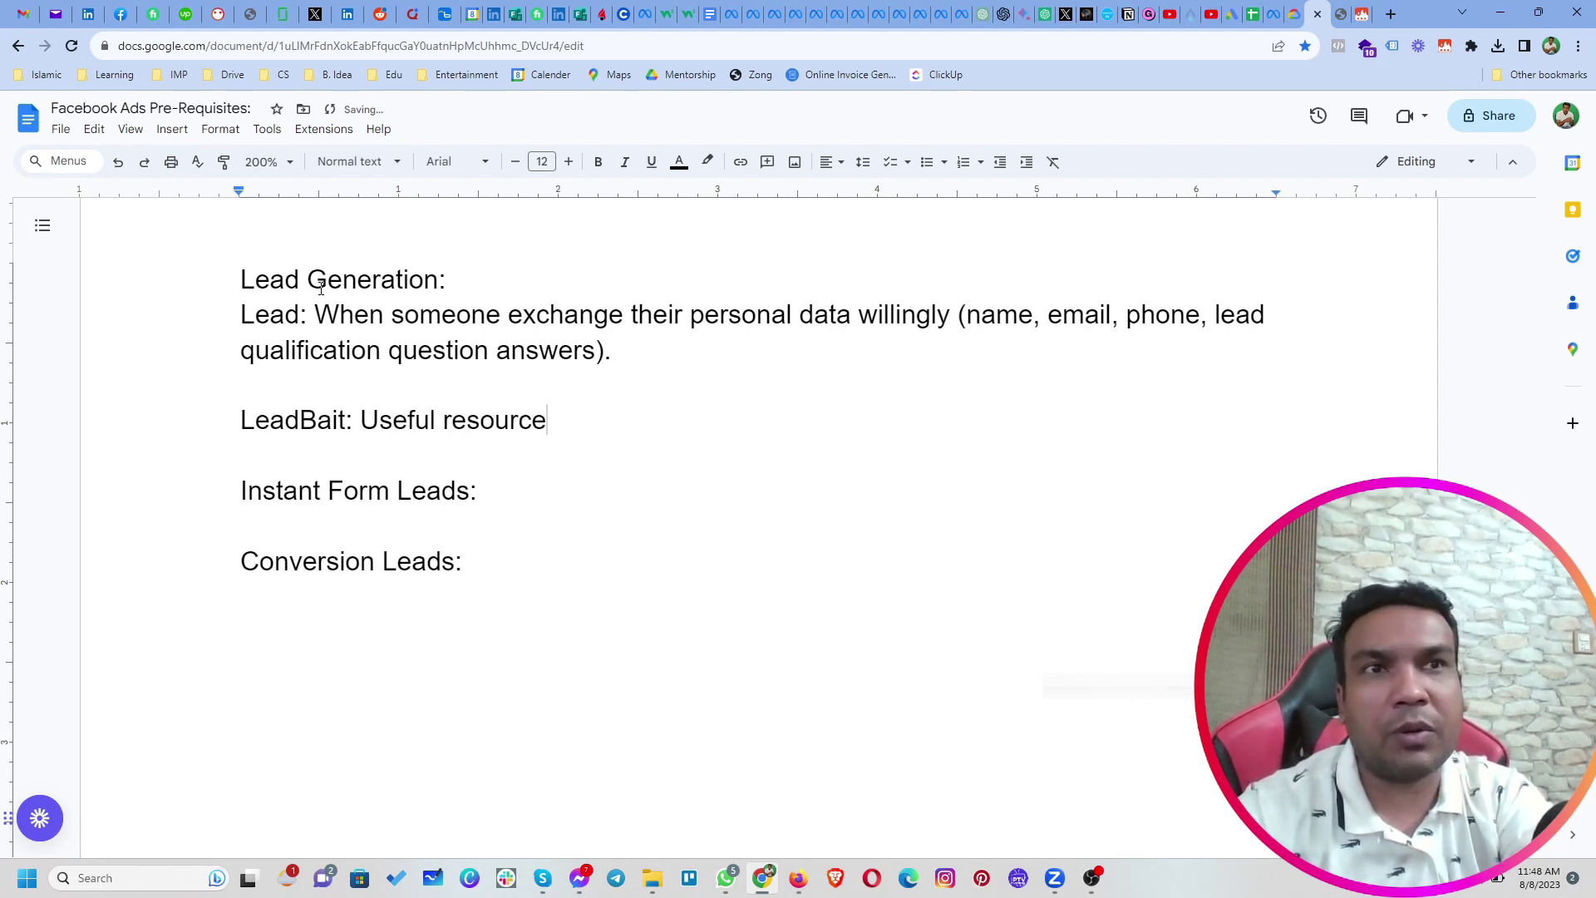
type(" that our target audience wants")
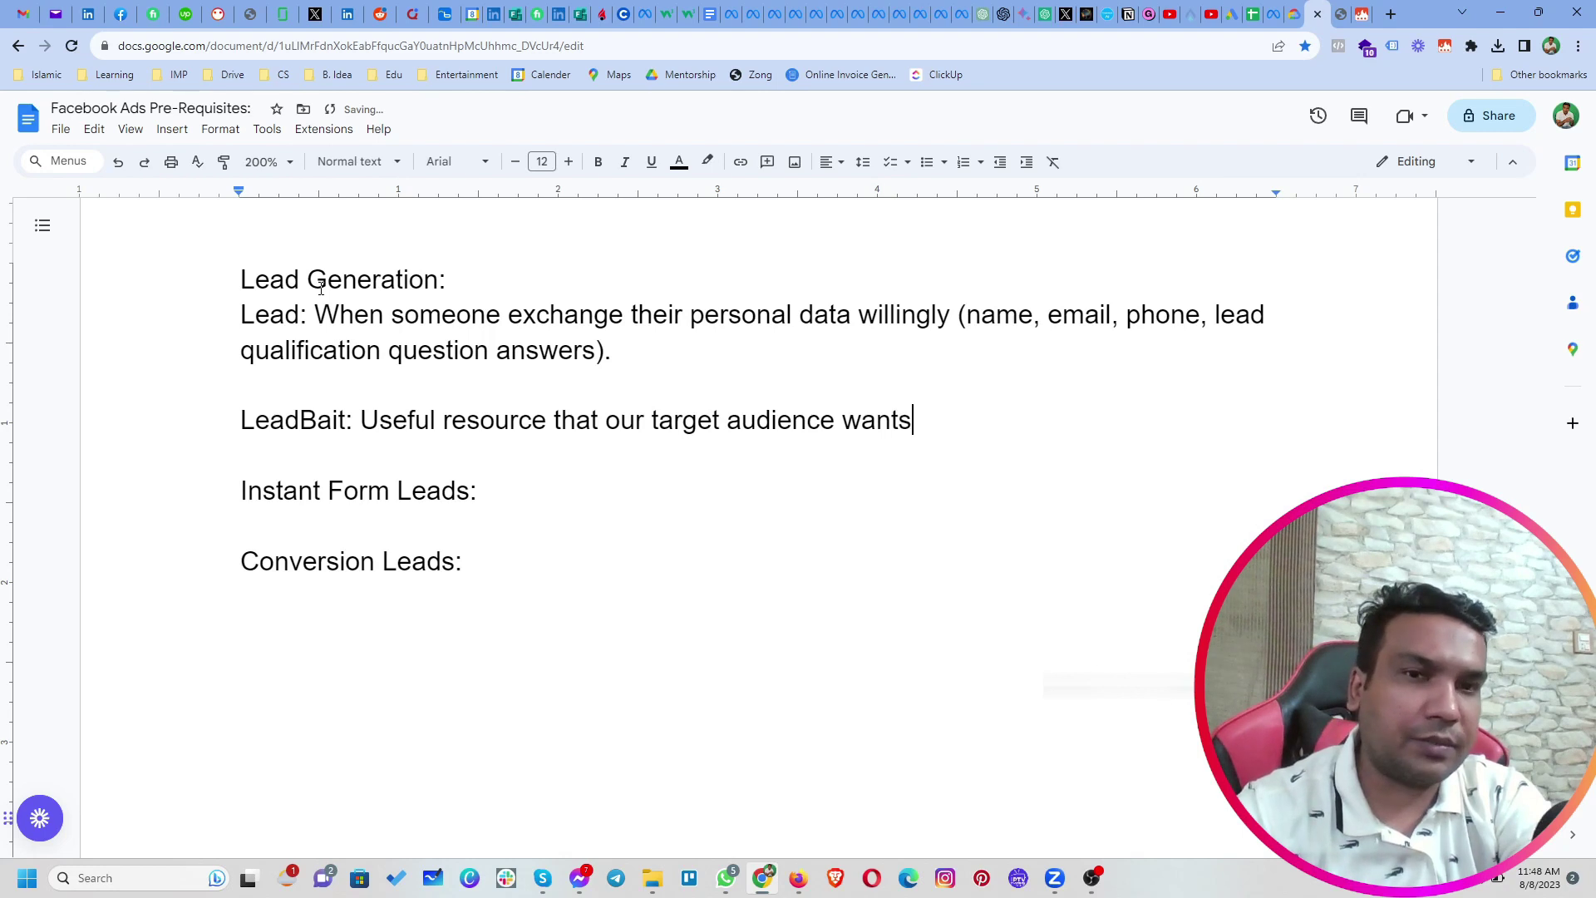
type(" or con")
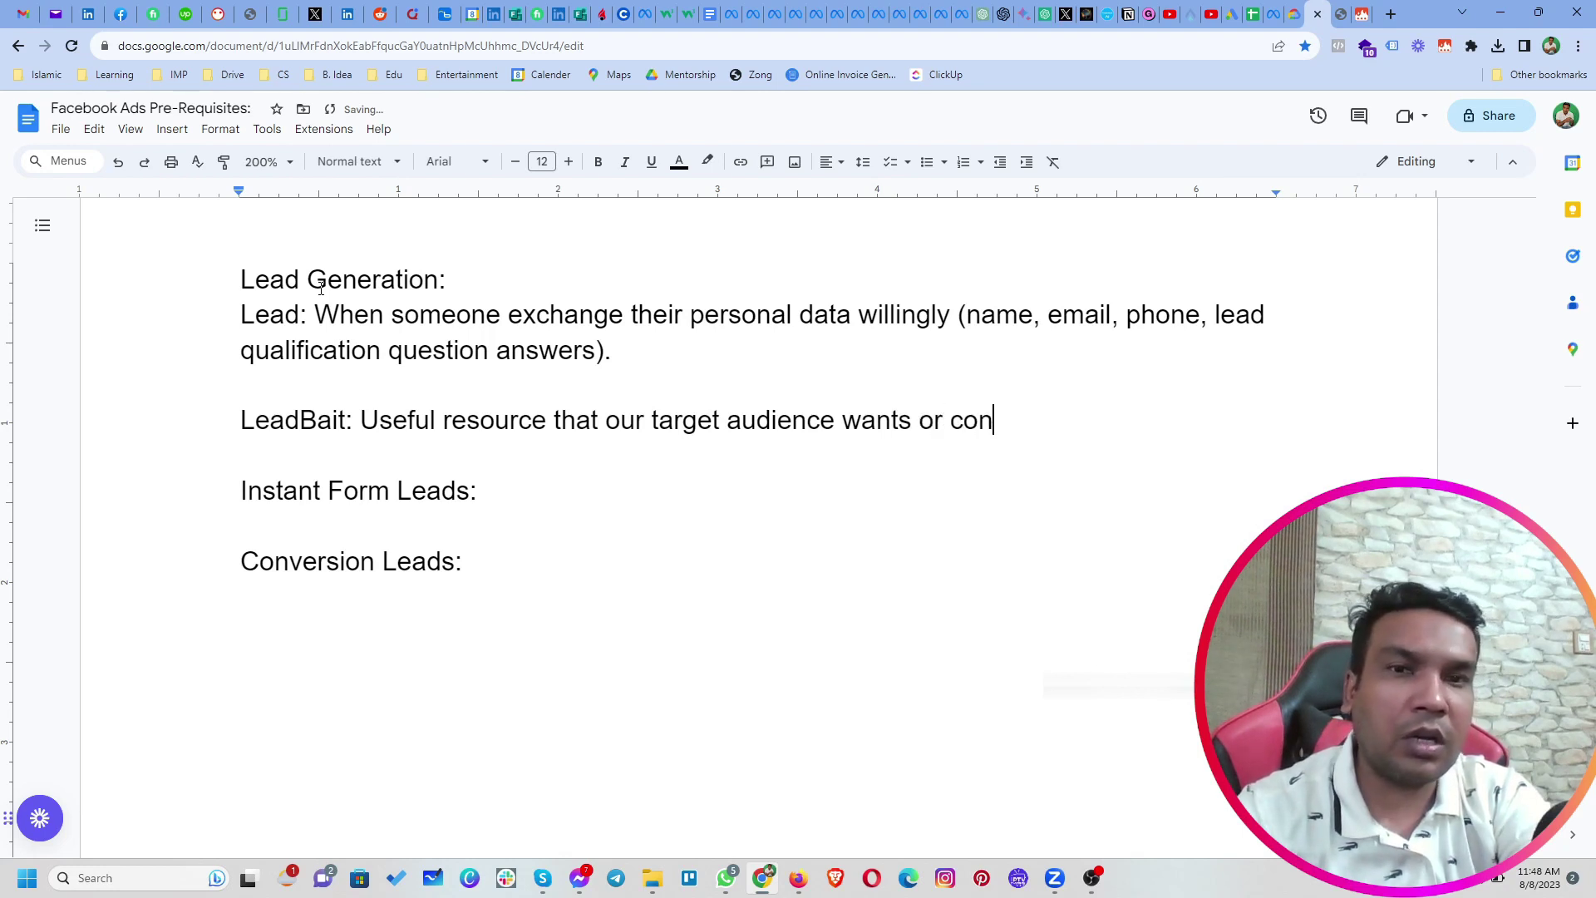
type("sider it ")
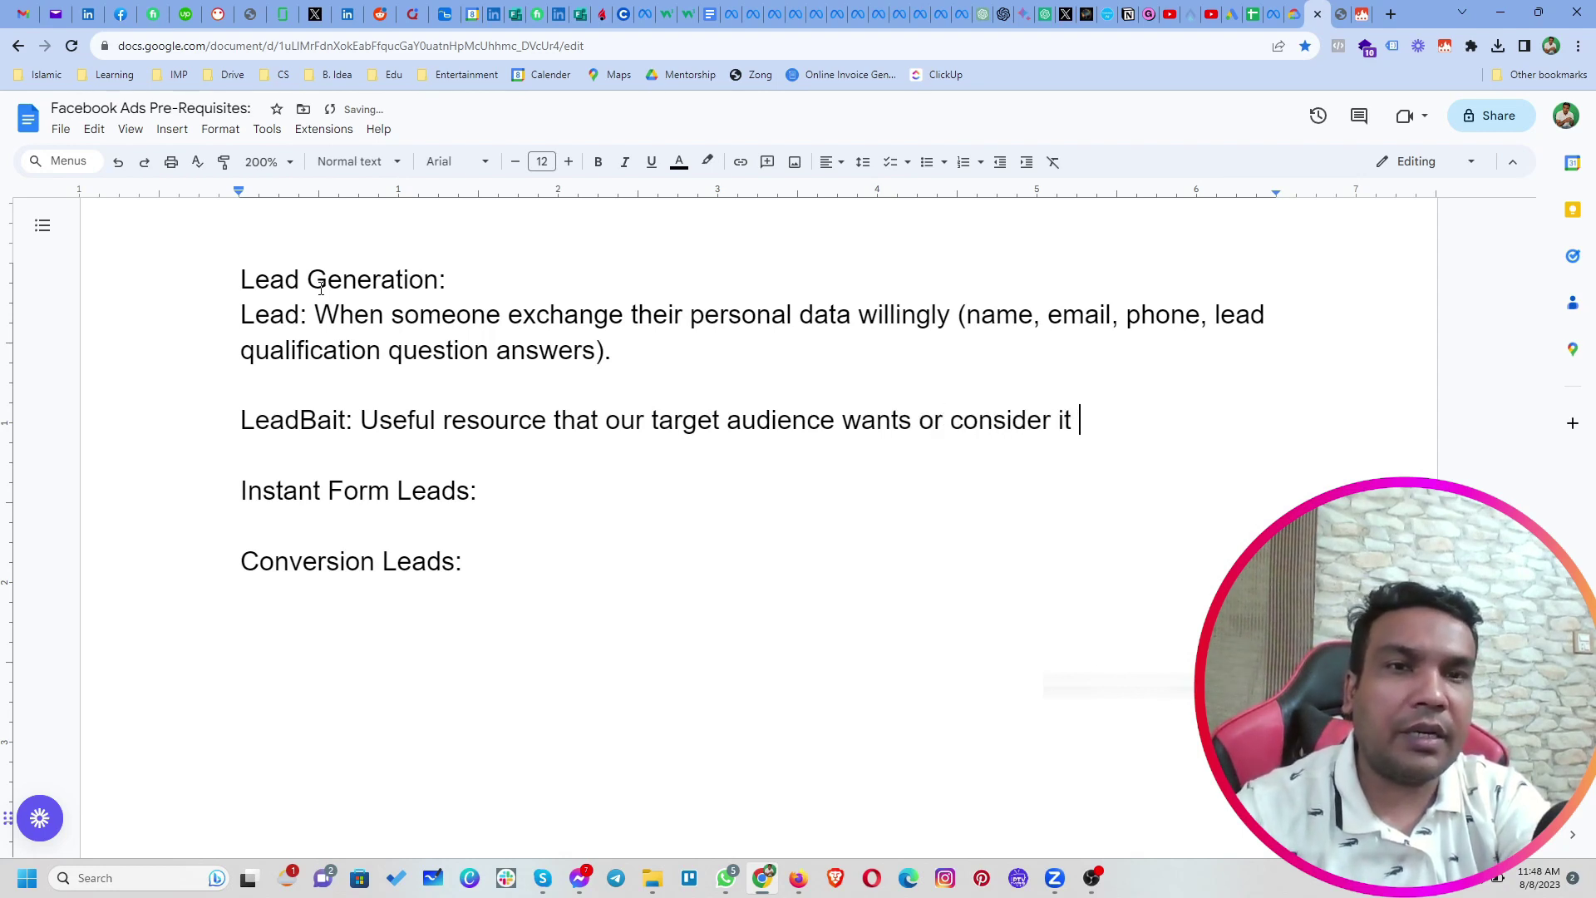
type("valuable ")
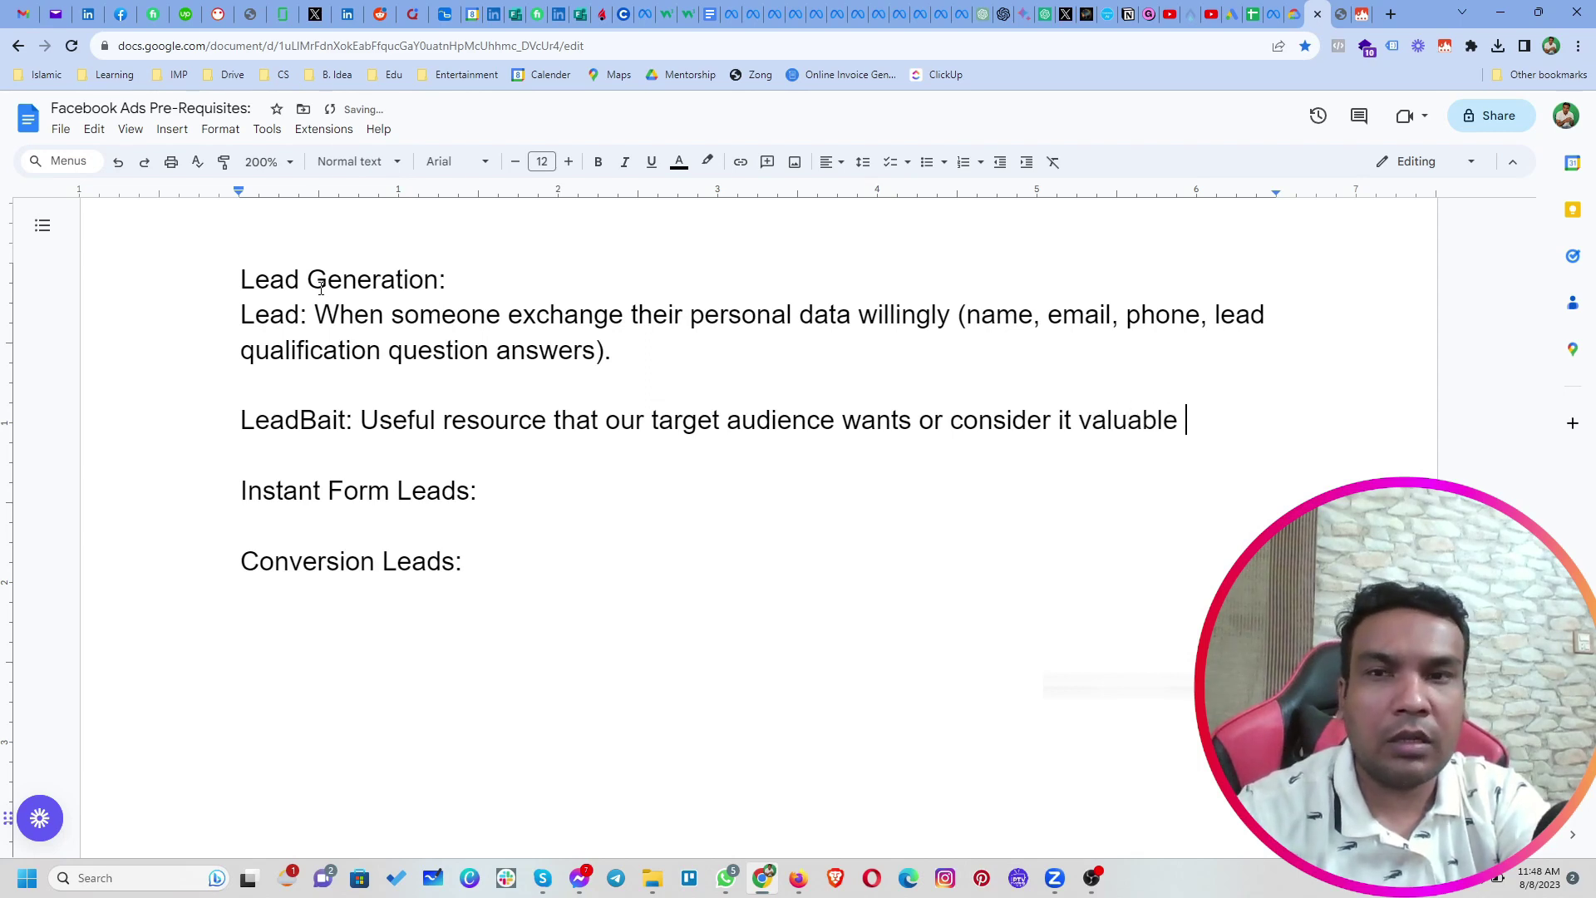
type("for exc")
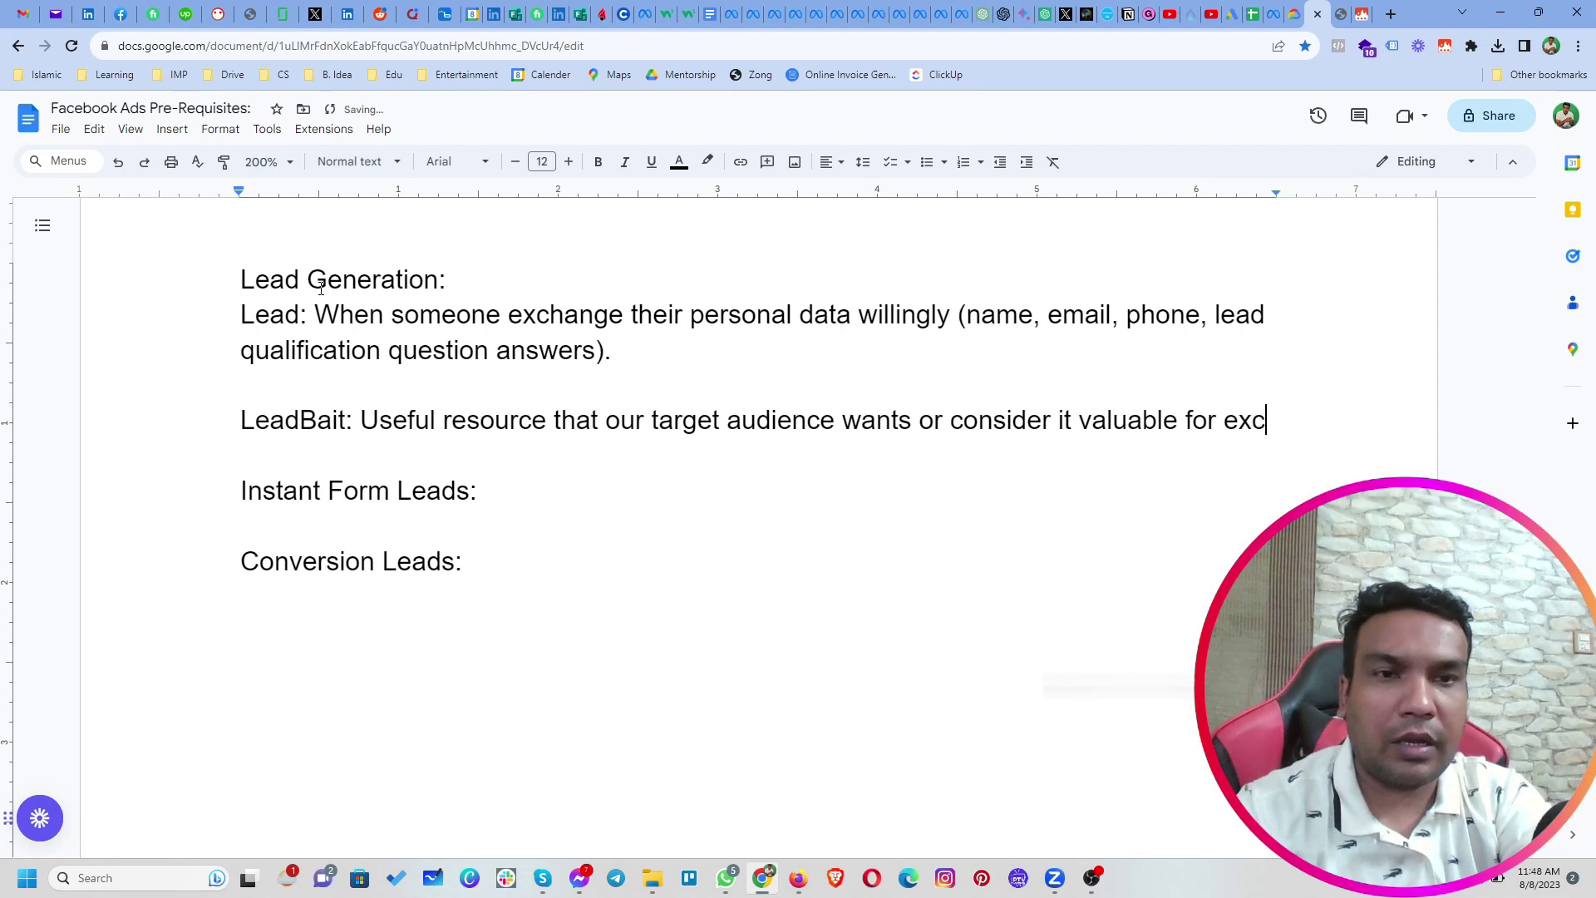
type("hanging")
key("BackSpace")
type("g their personal data")
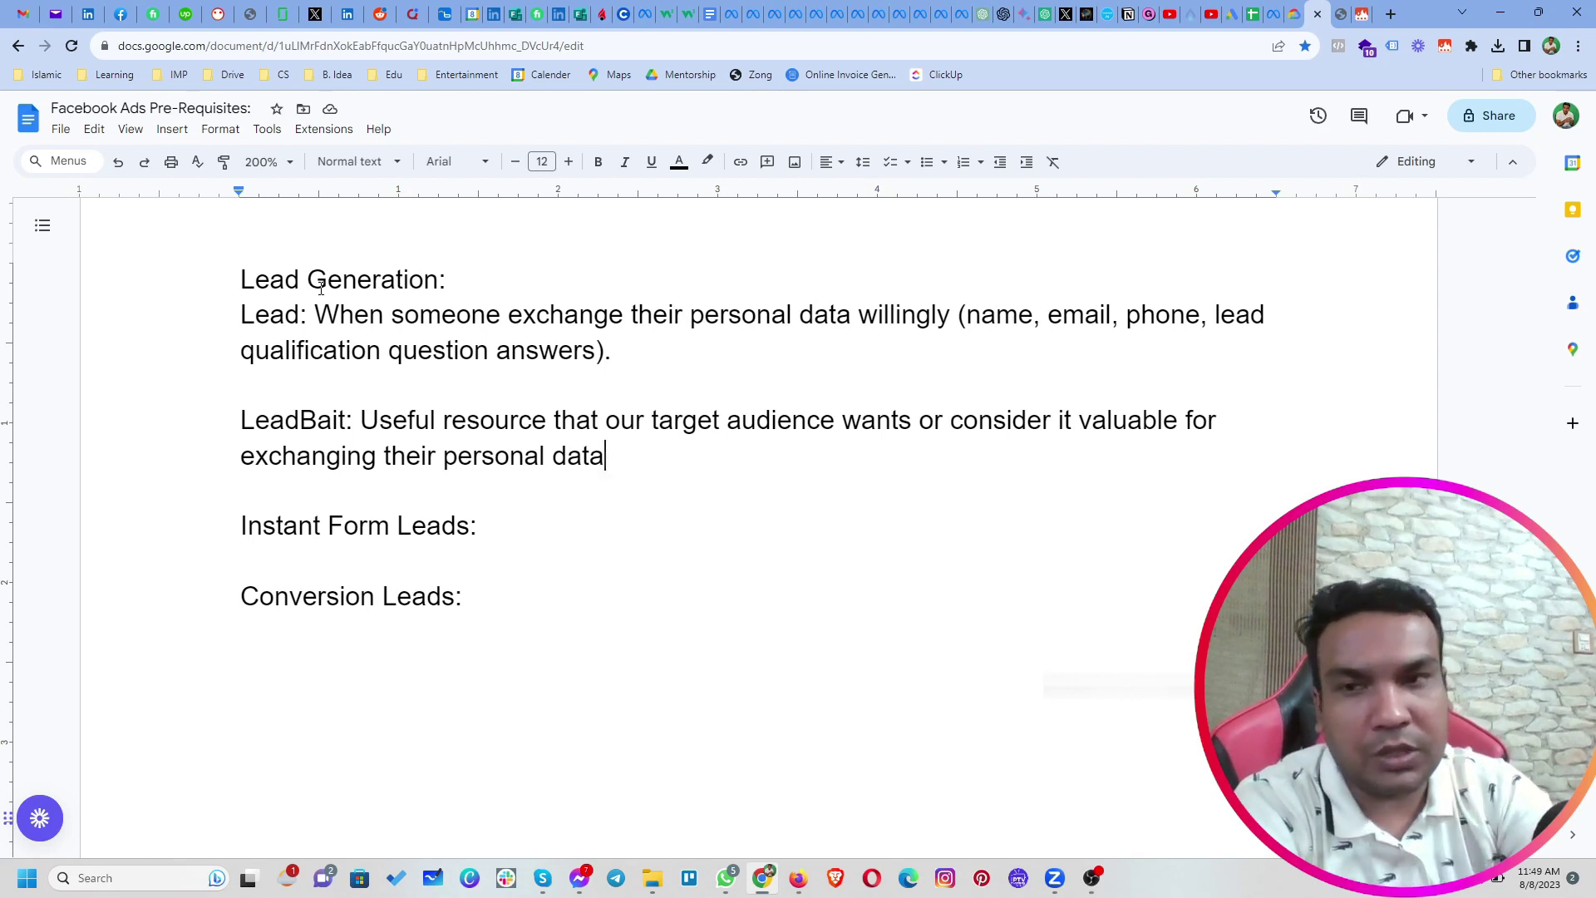
Insert a 'Types:' line between the LeadBait paragraph and the Instant Form Leads heading
key("Down")
key("Return")
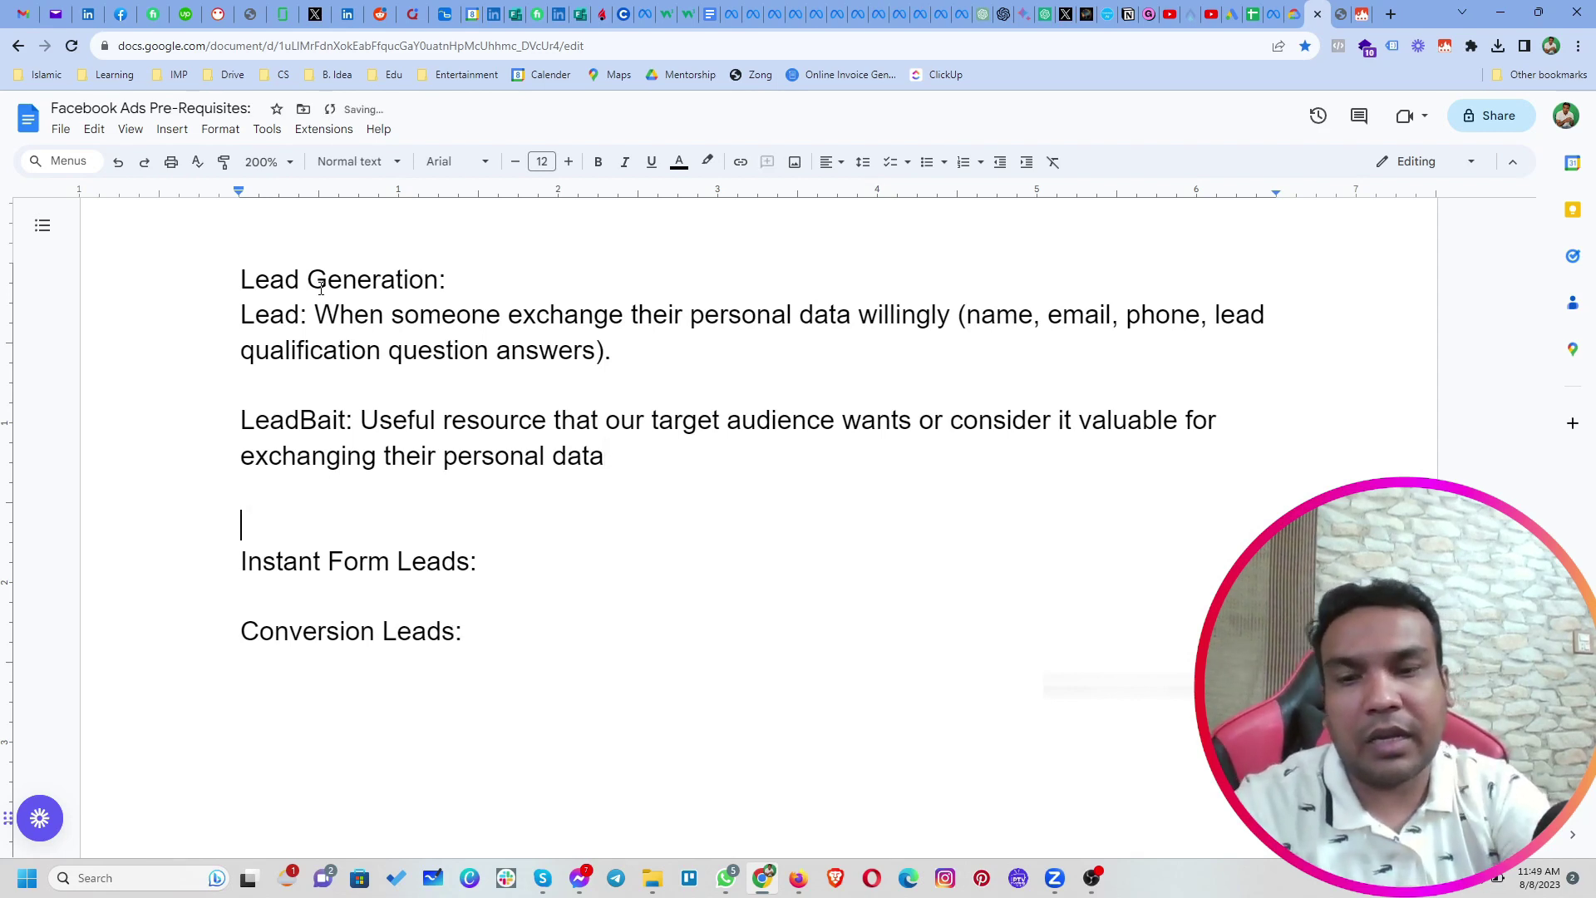
type("Th")
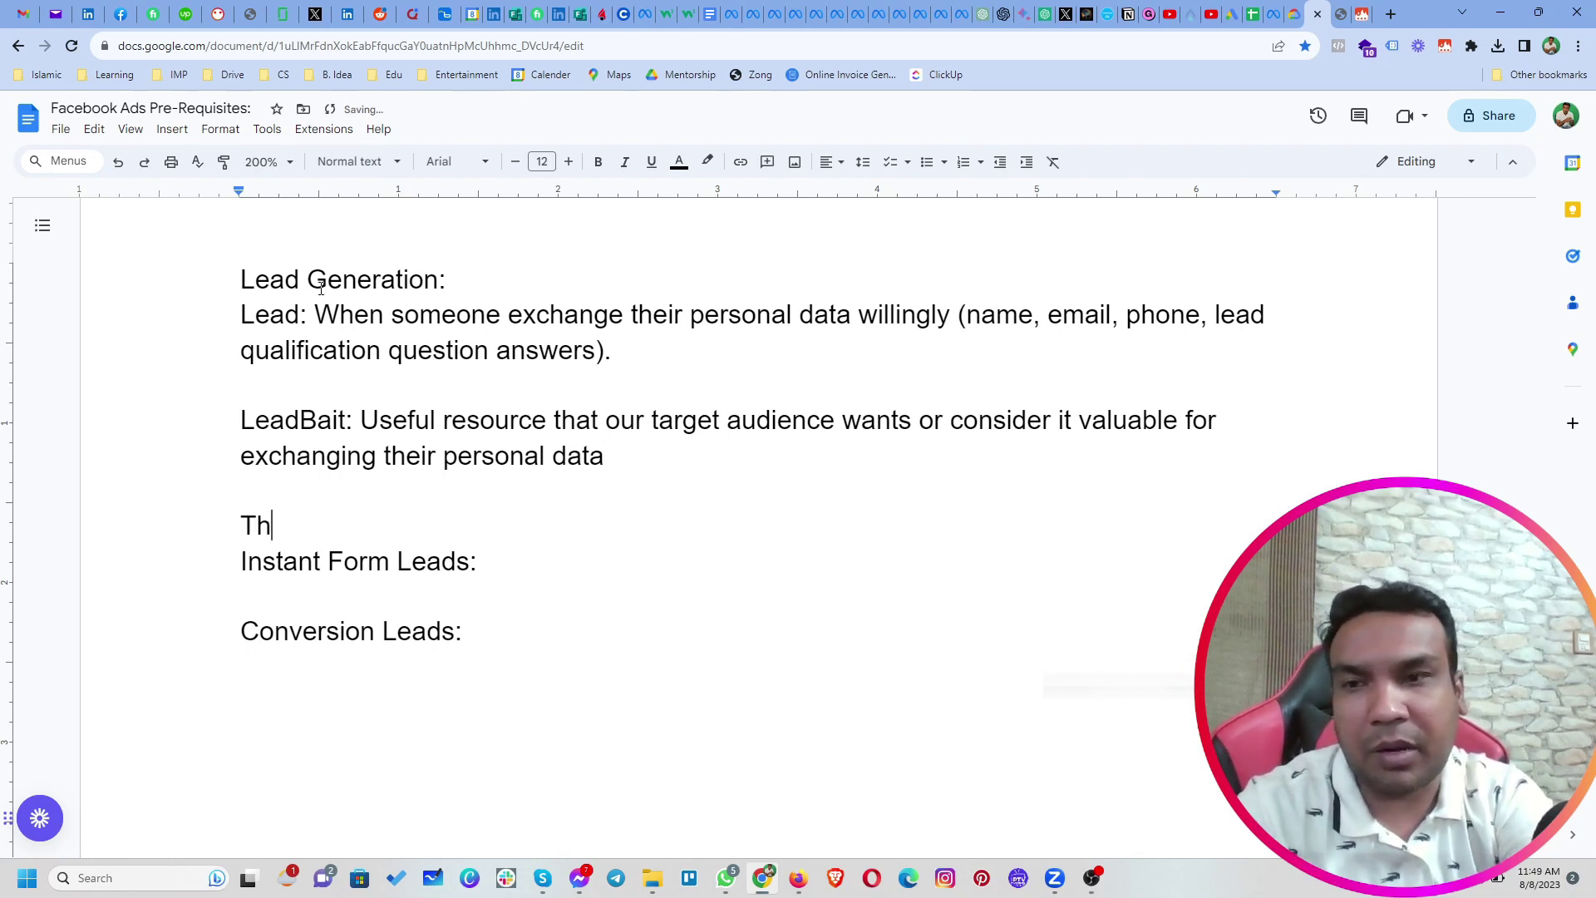
key("BackSpace")
type("ype:")
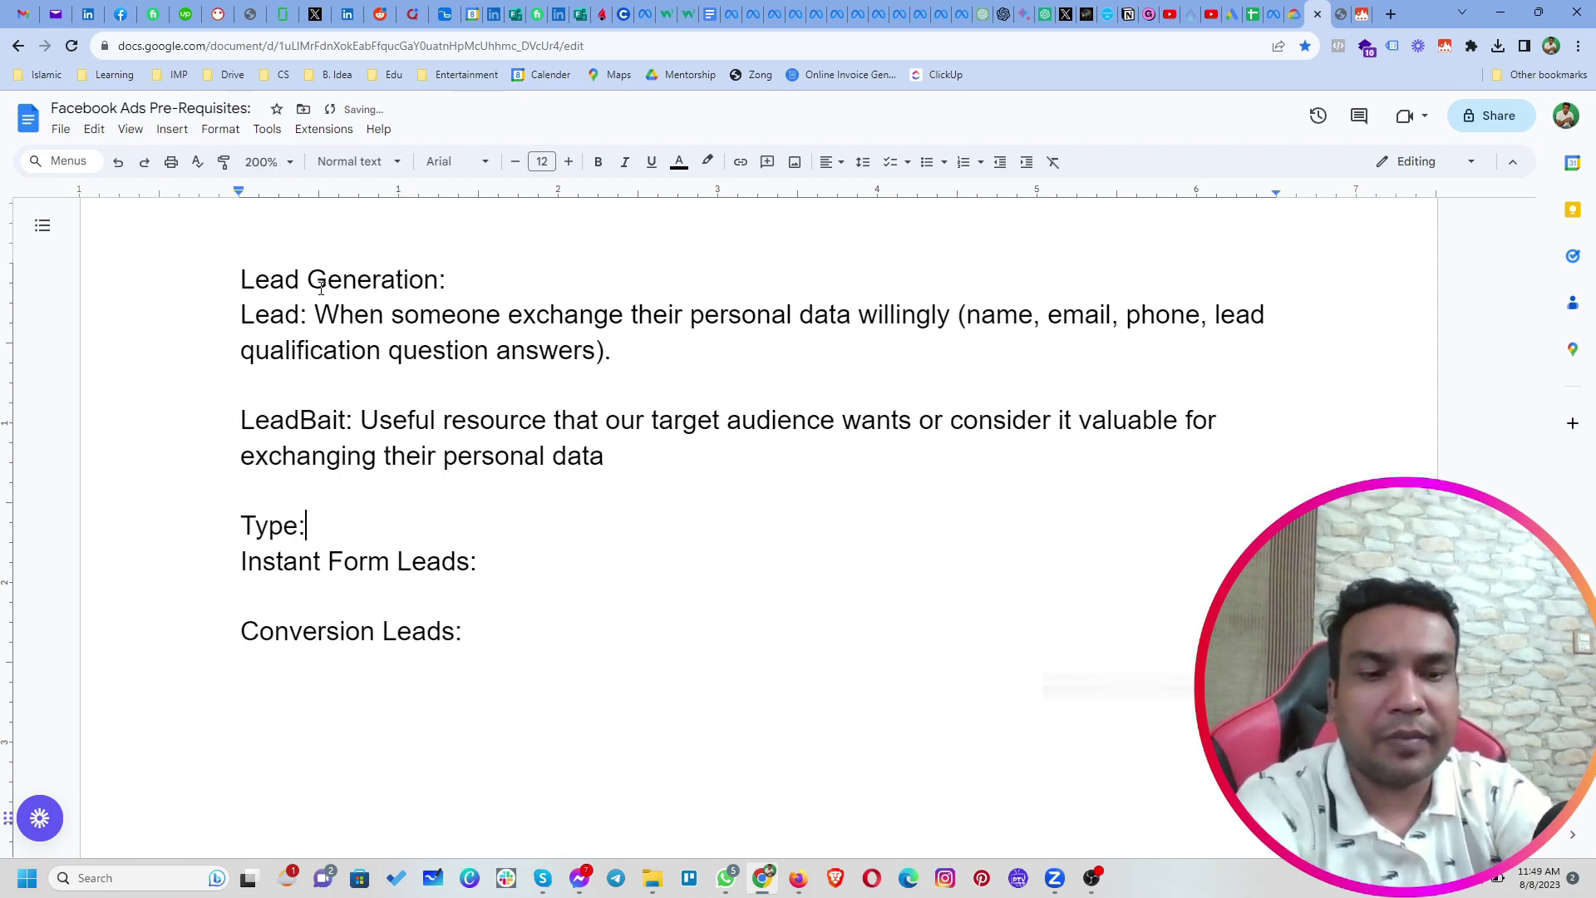
key("Left")
type("s")
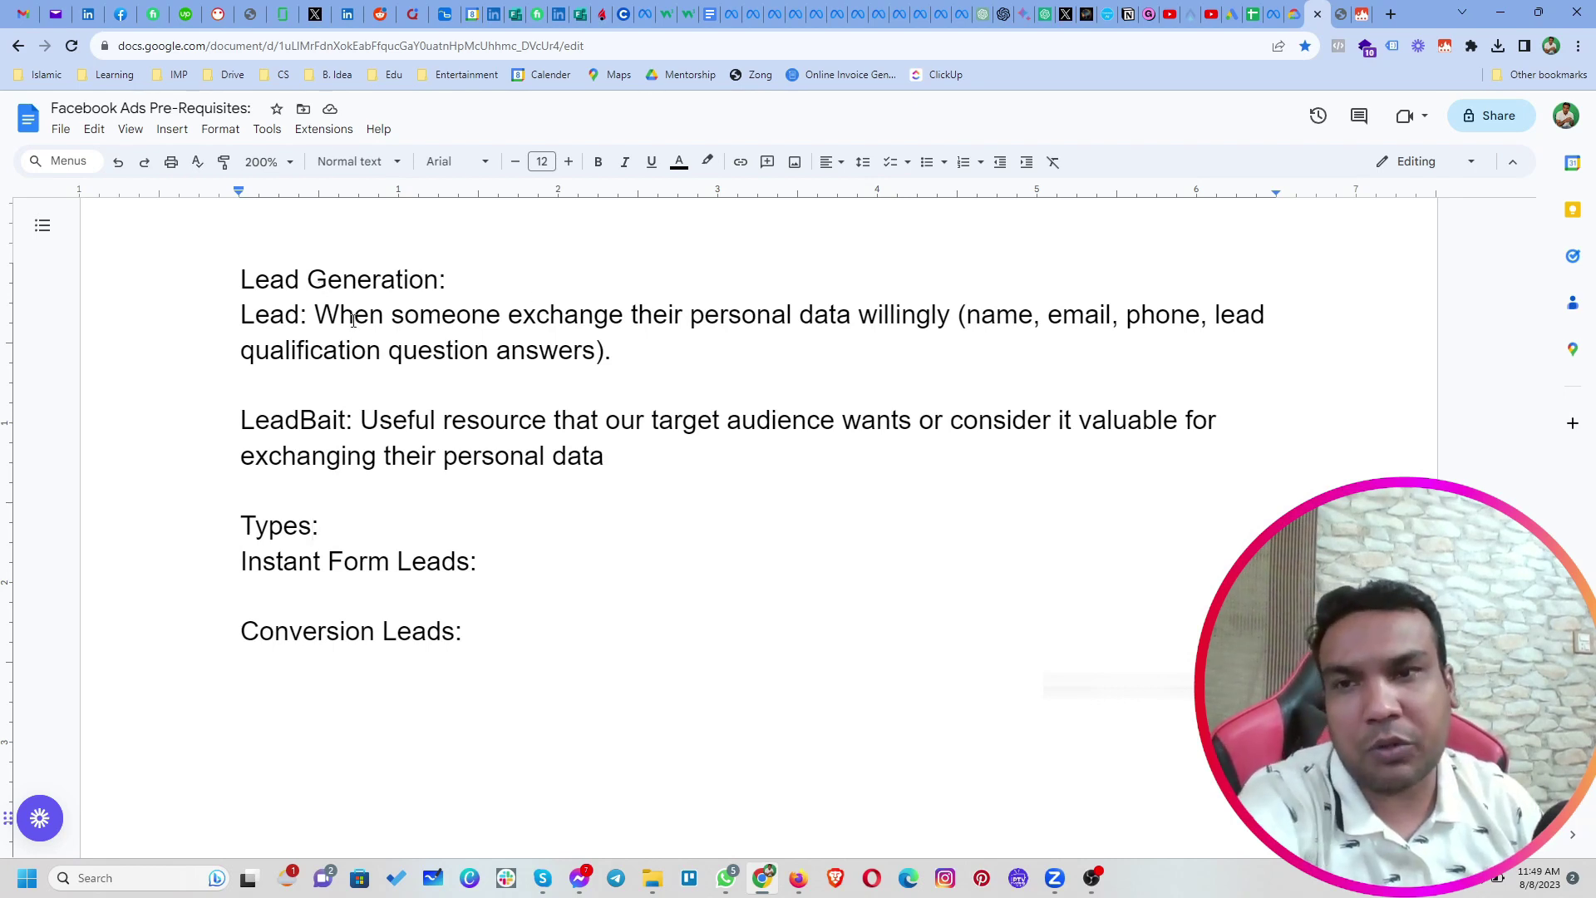
Append '. For example, coupon, discount, FREE, eBook, Checklist etc' to the LeadBait paragraph
left_click_drag(316, 314, 948, 314)
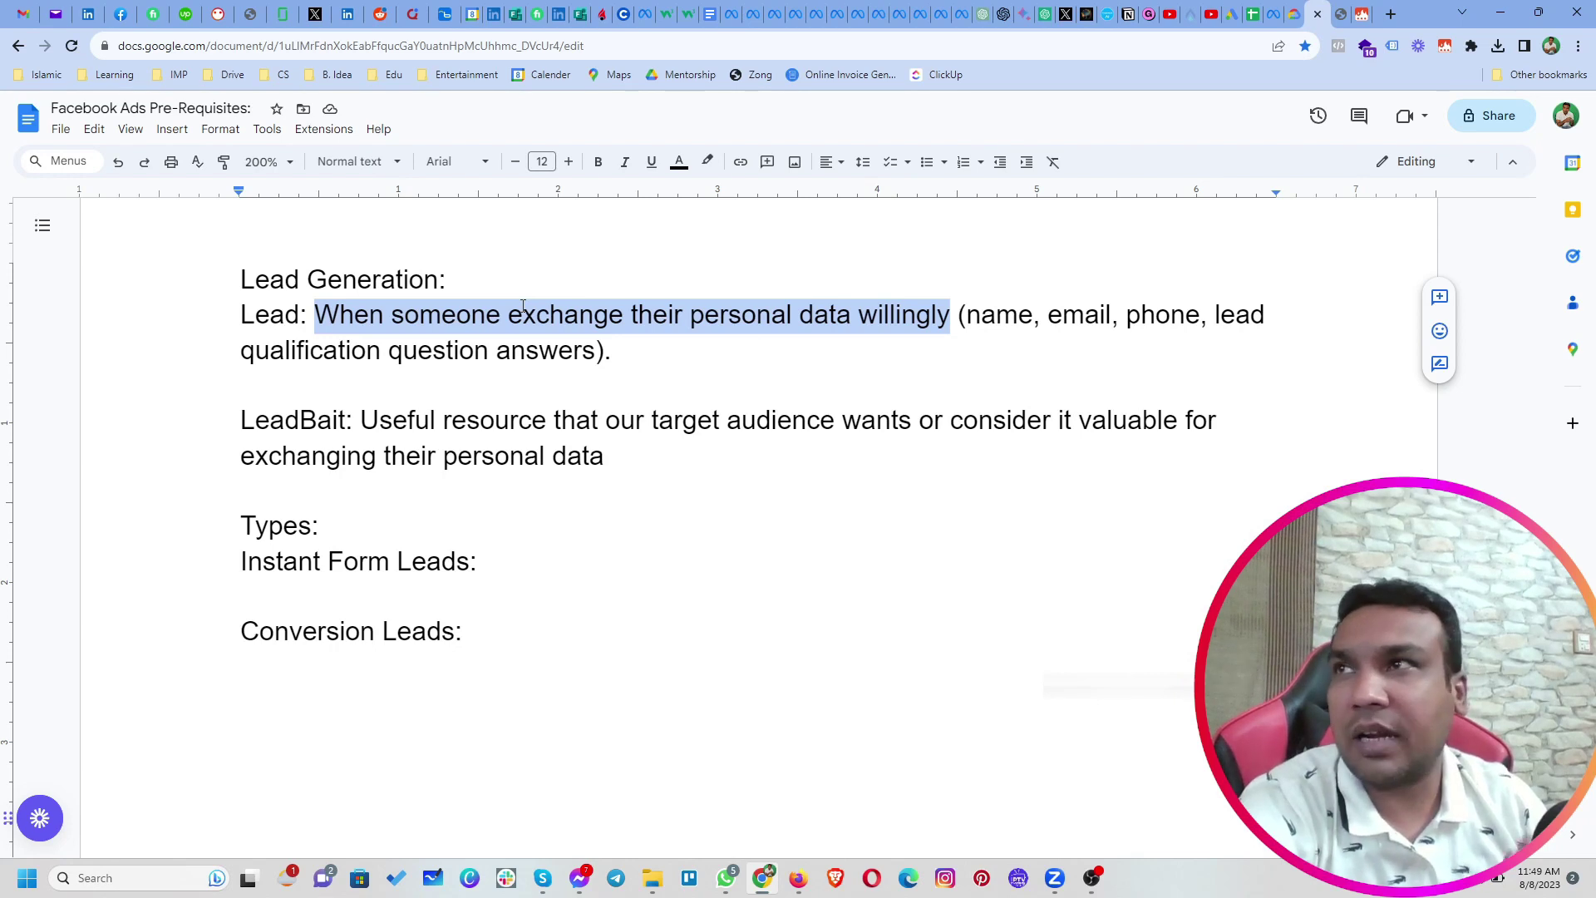
left_click(627, 453)
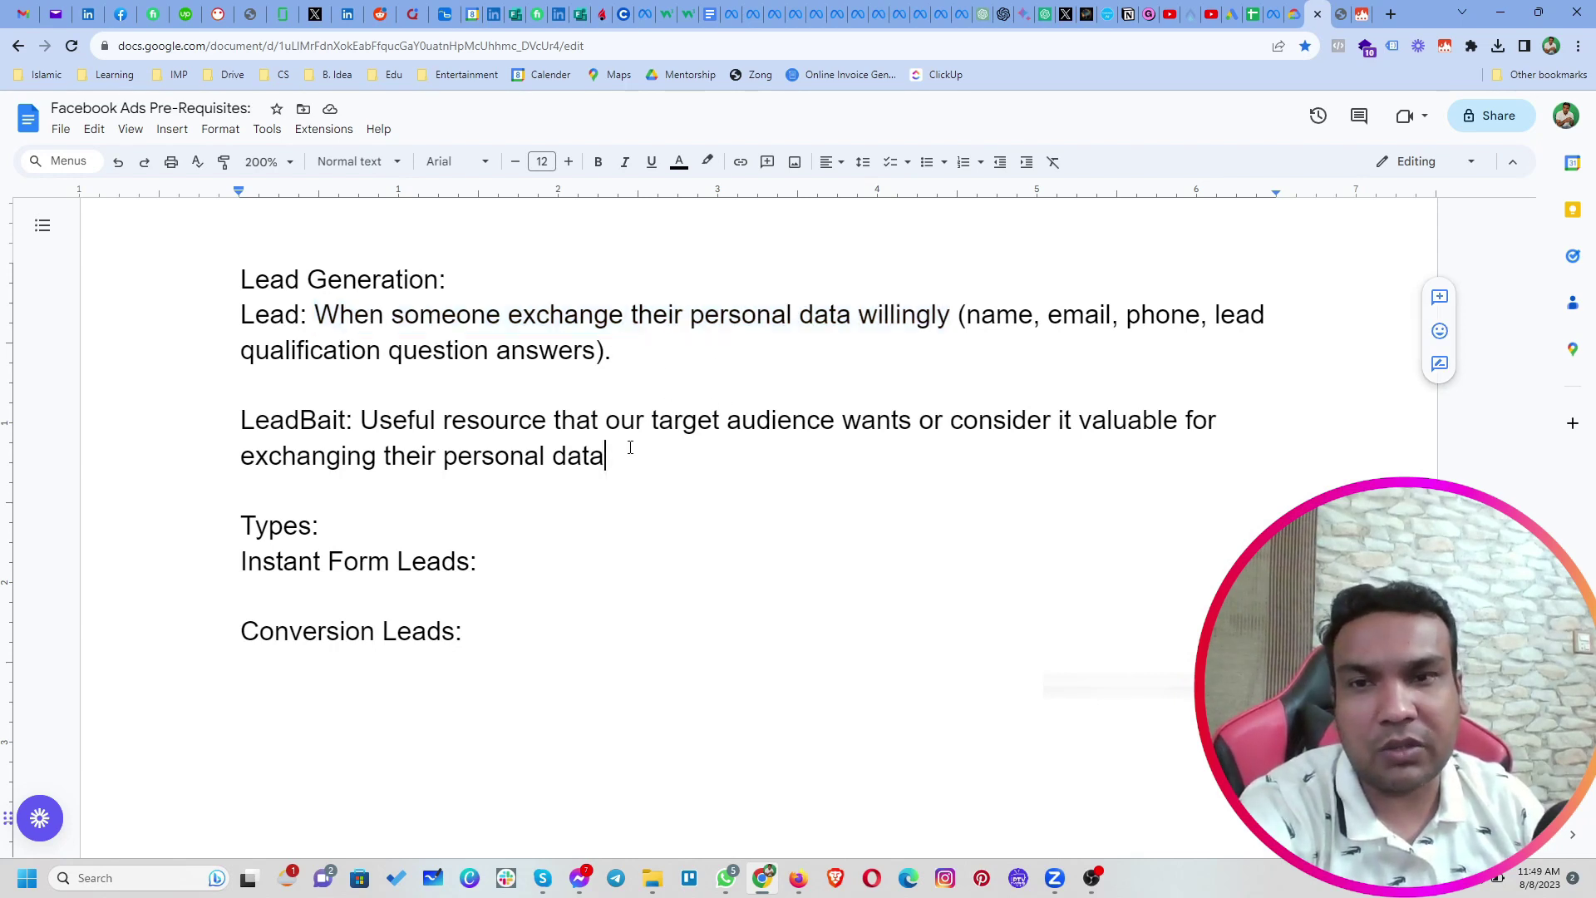
type(". ")
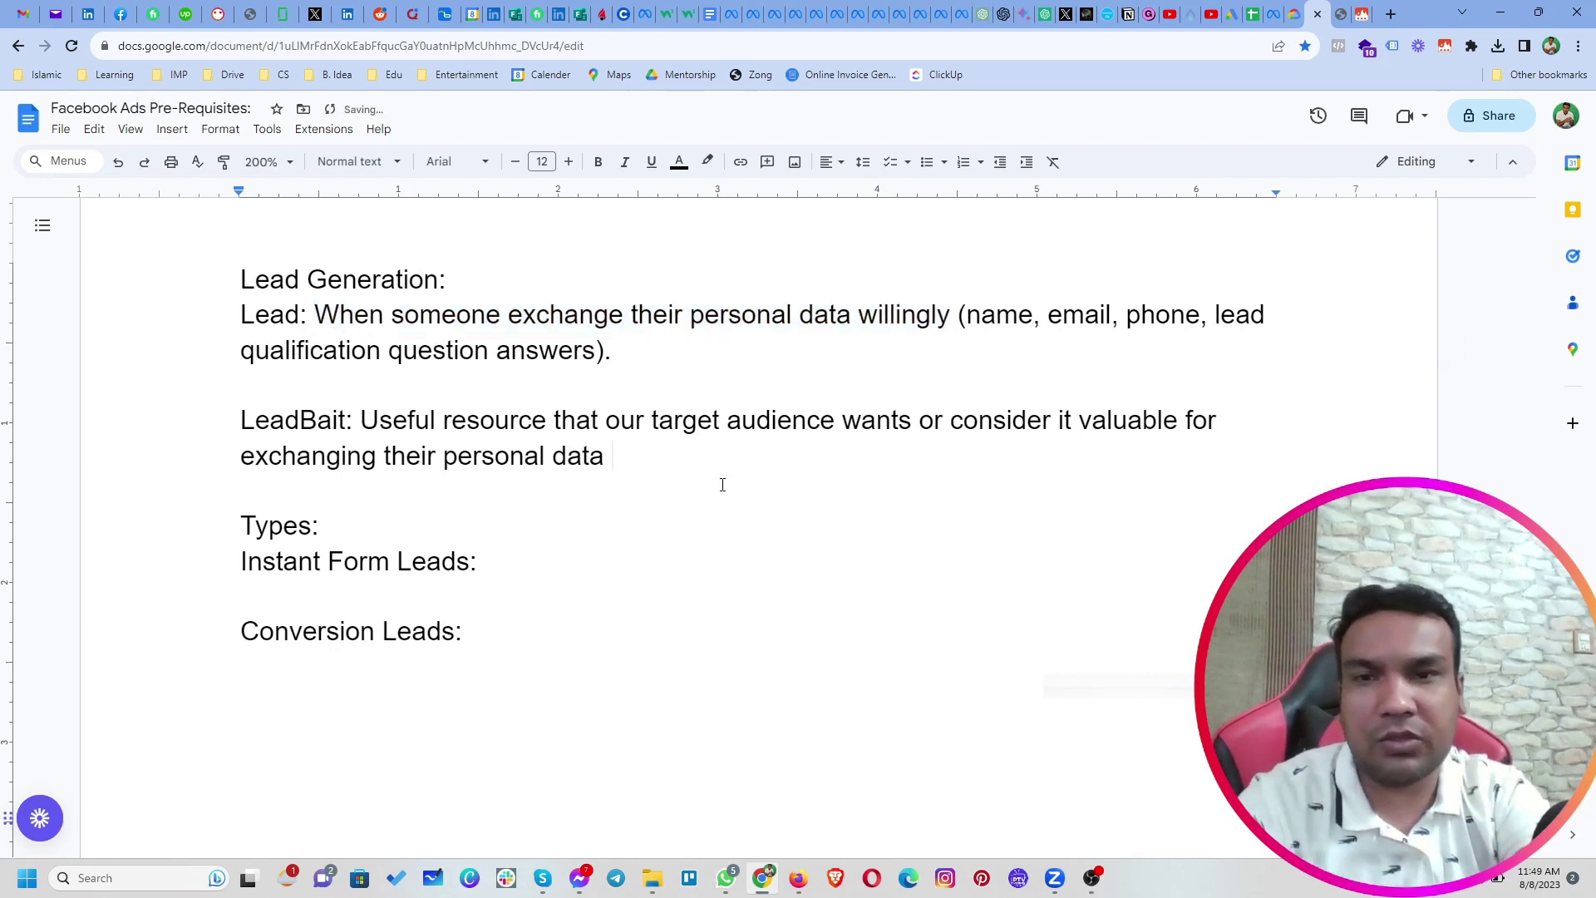
type("For ")
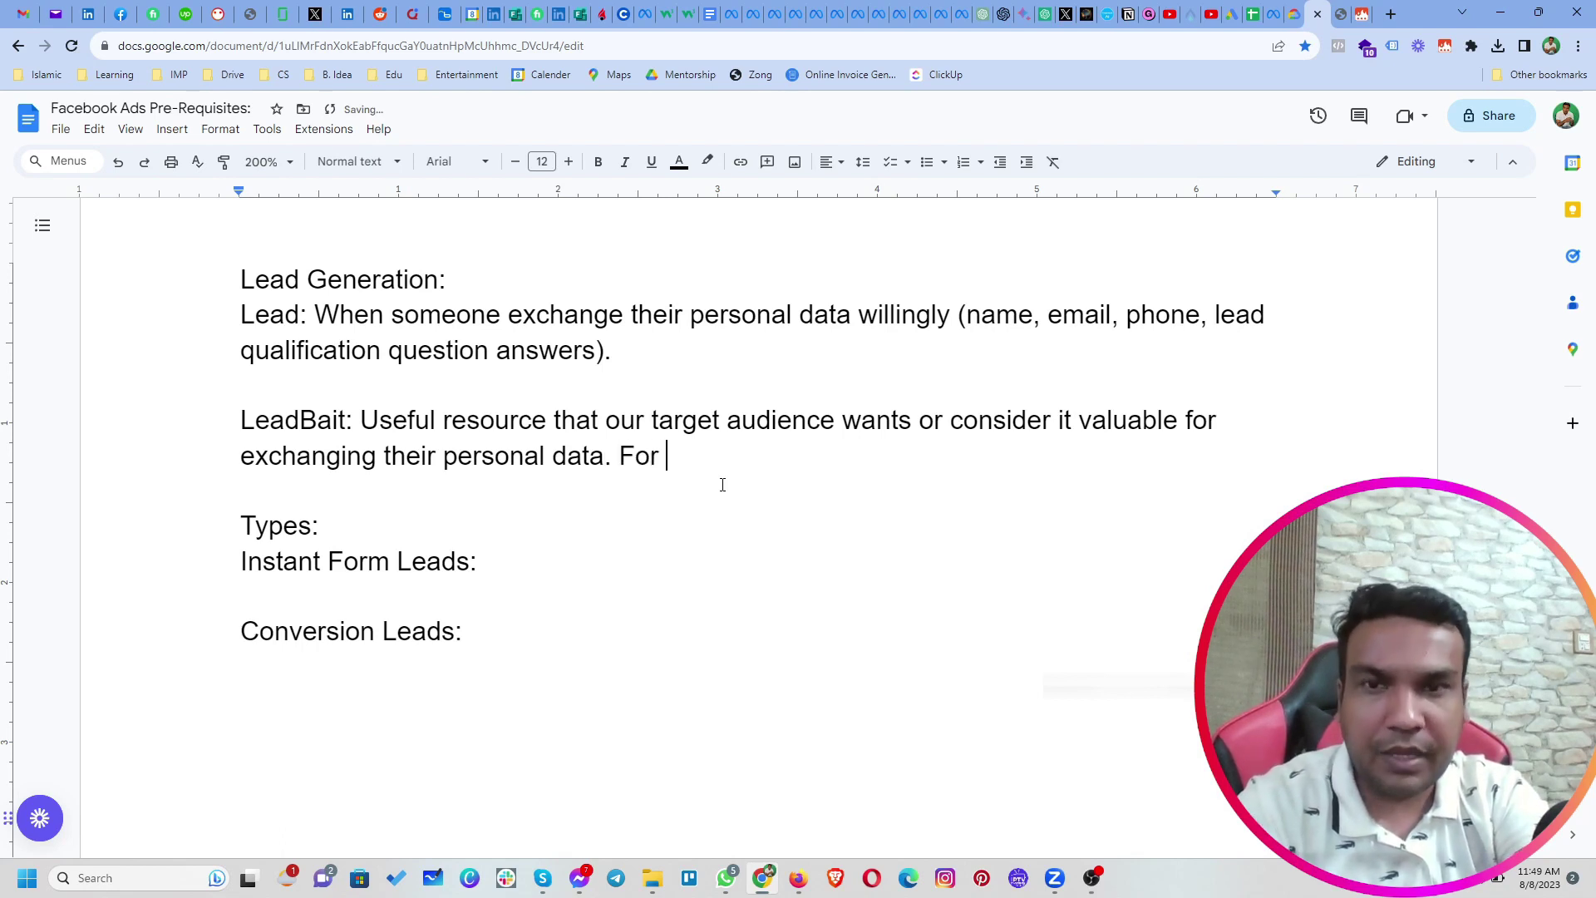
type("example,")
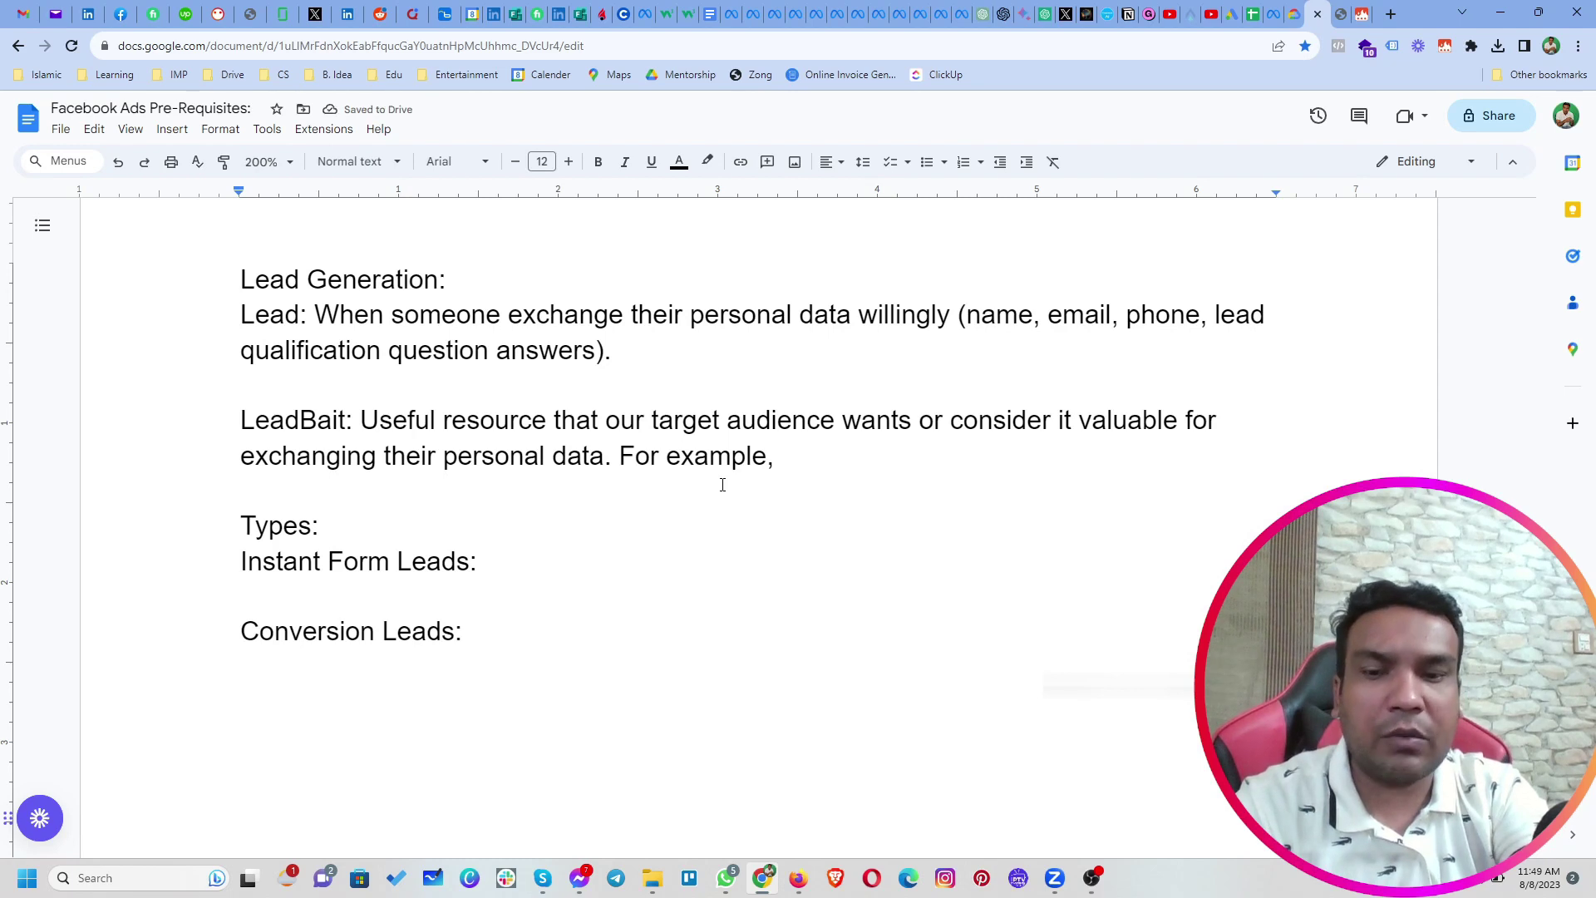
type("coupon,")
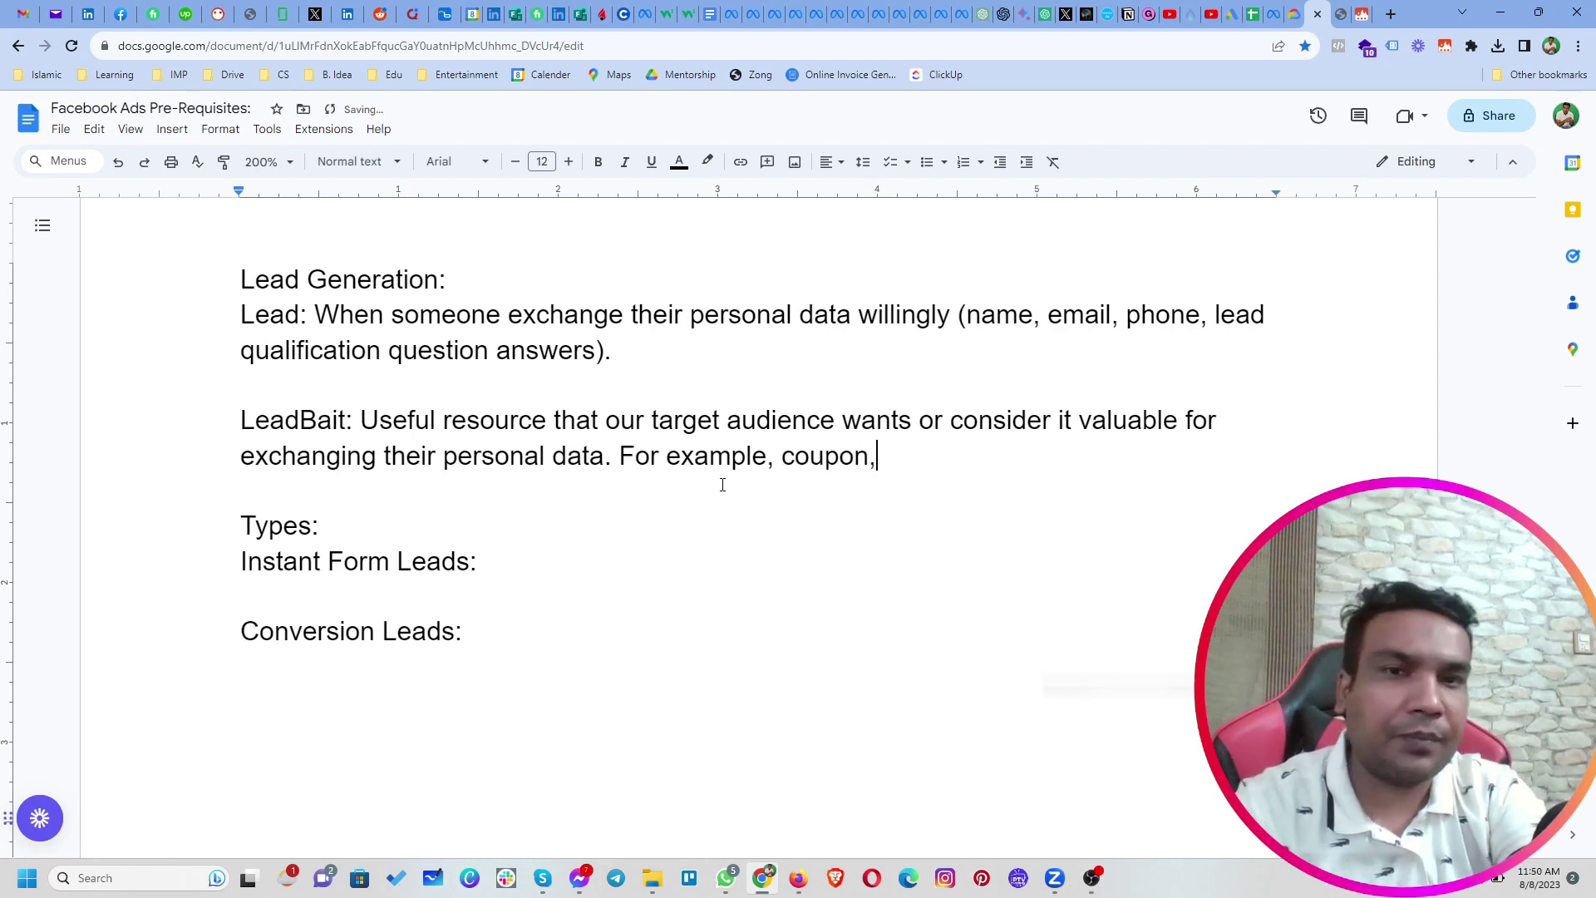
type(" disco")
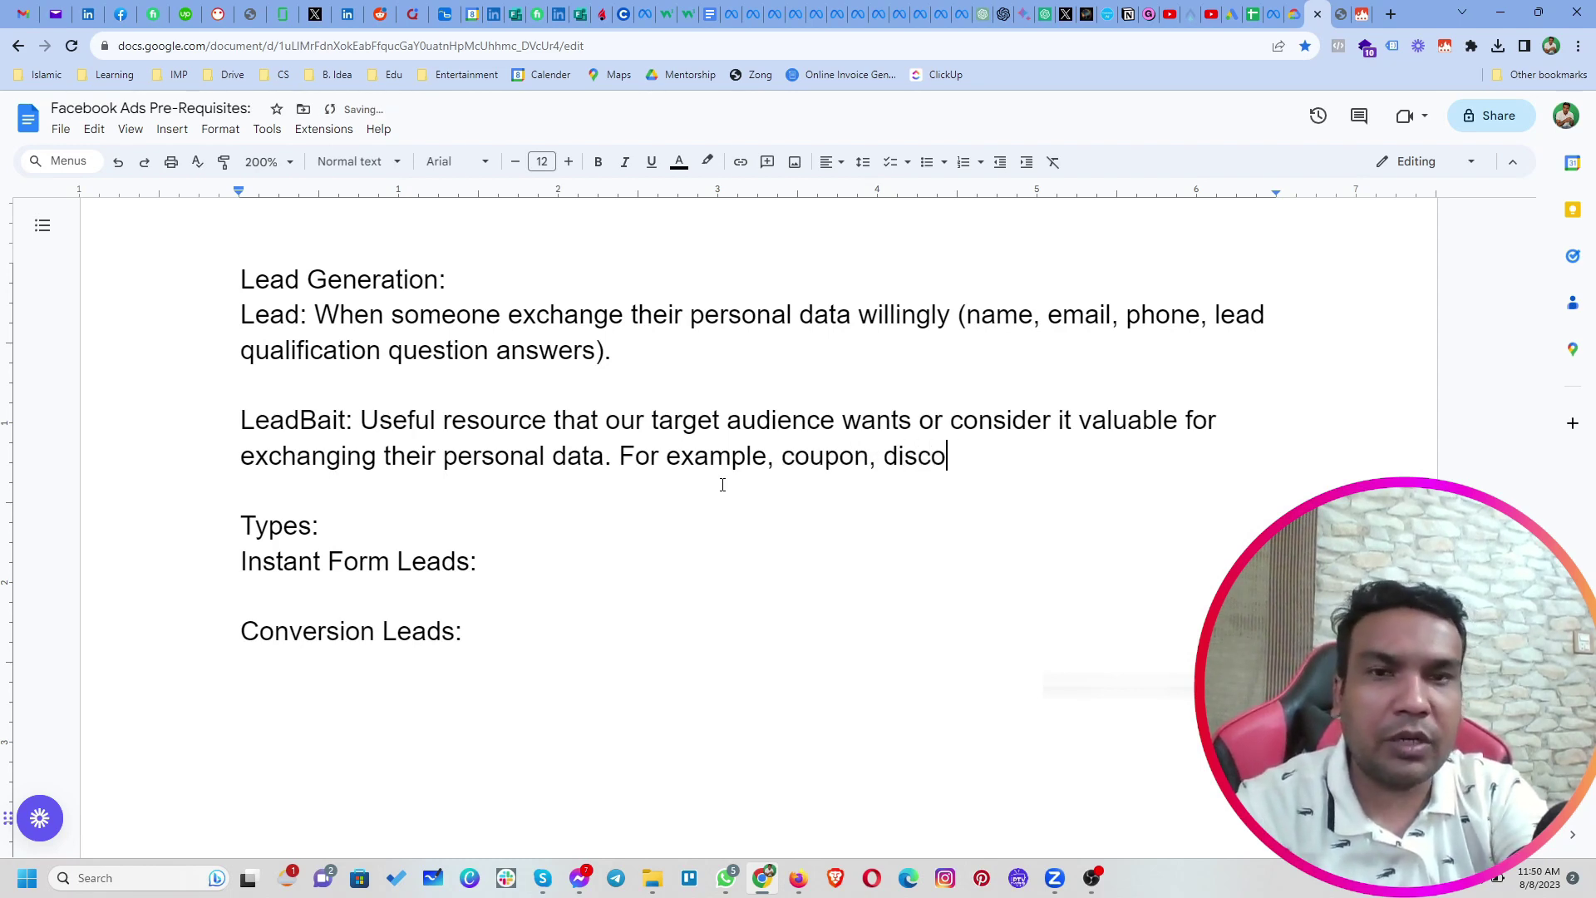
type("unt, FREE, ")
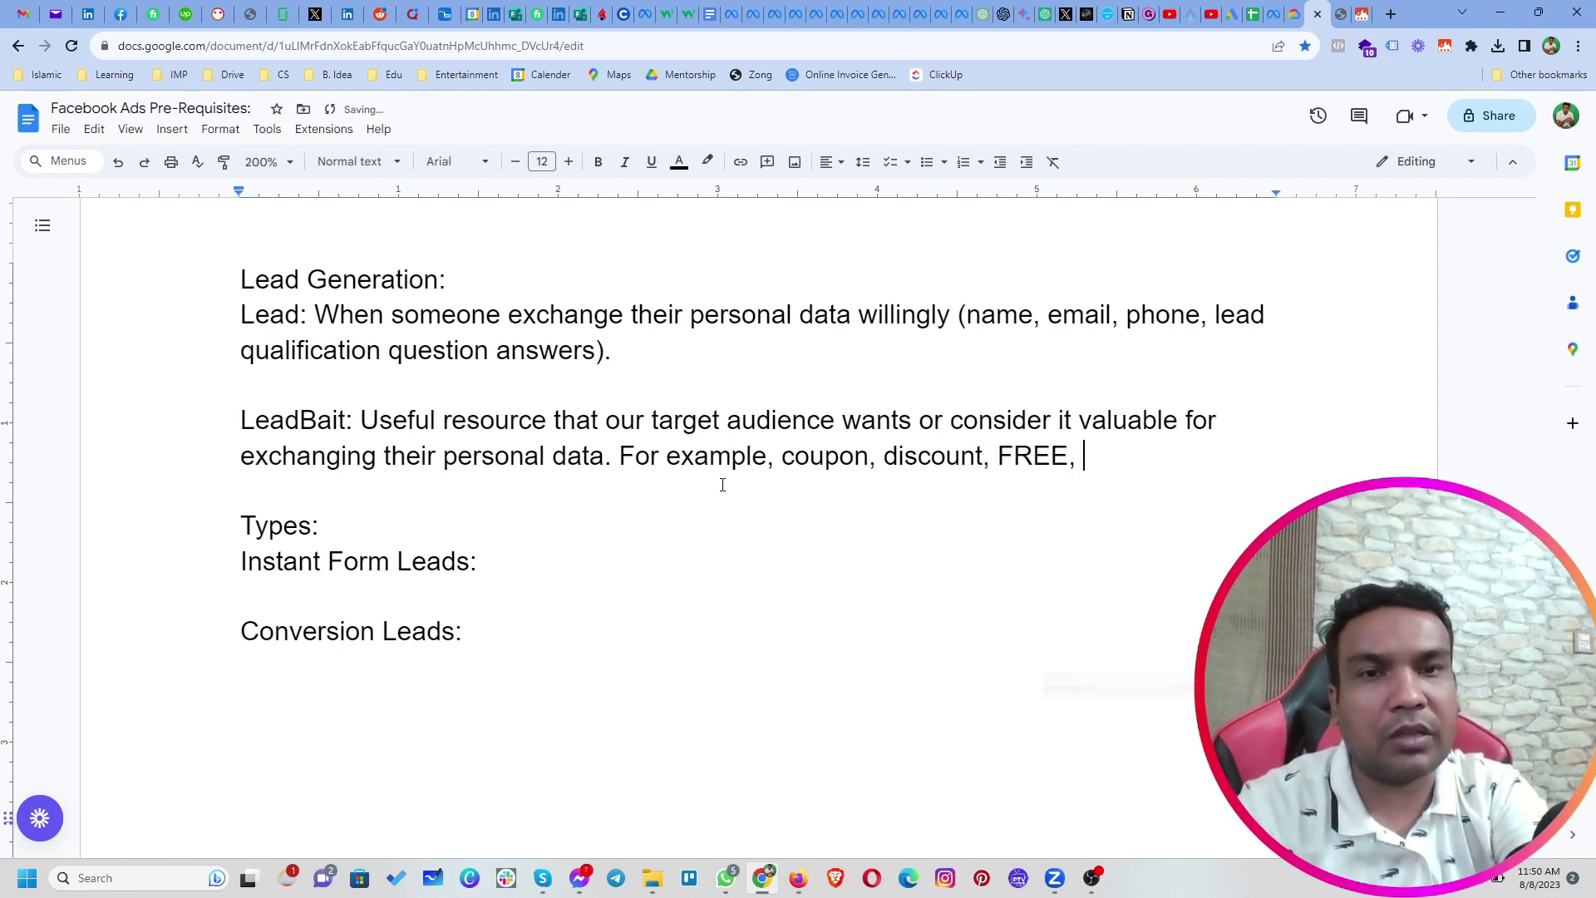
type("eBook, ")
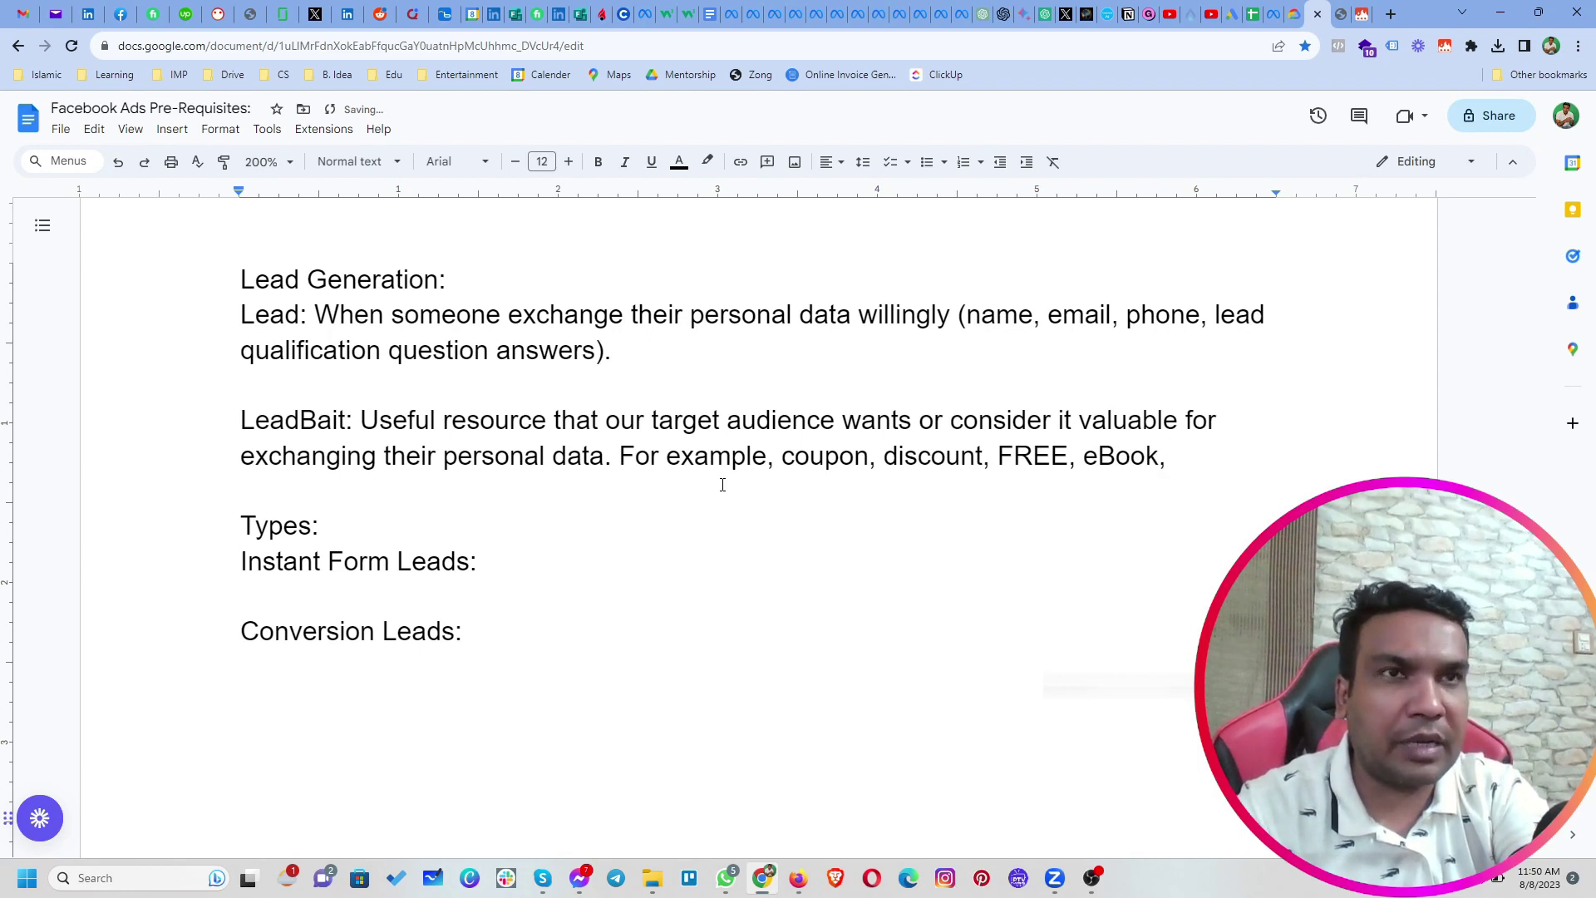
type("Checklist")
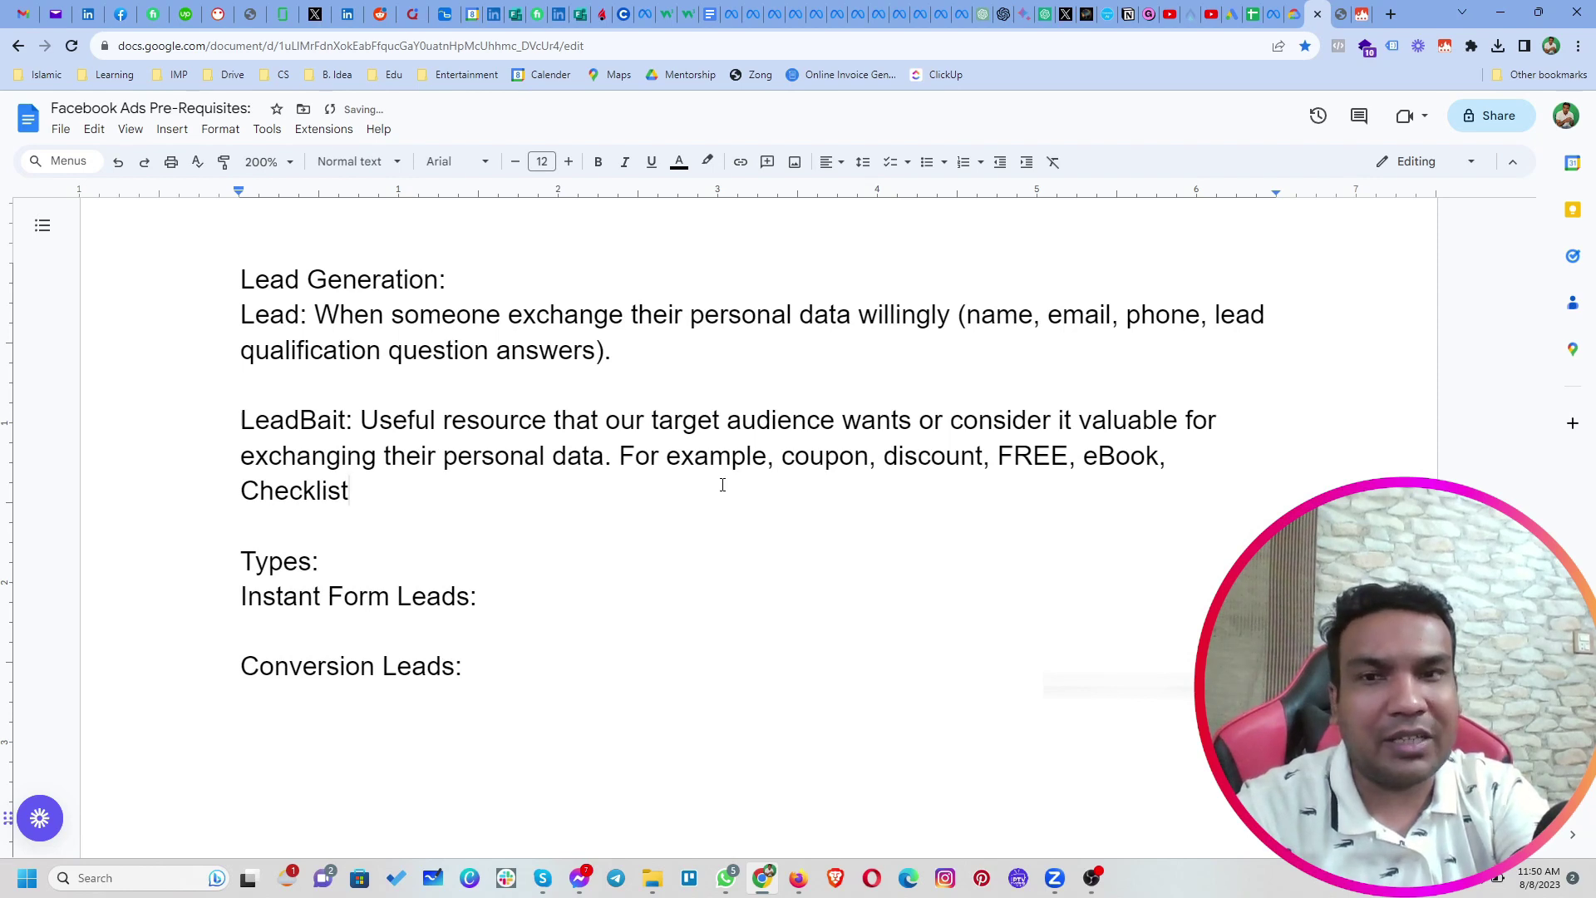
type(" etc")
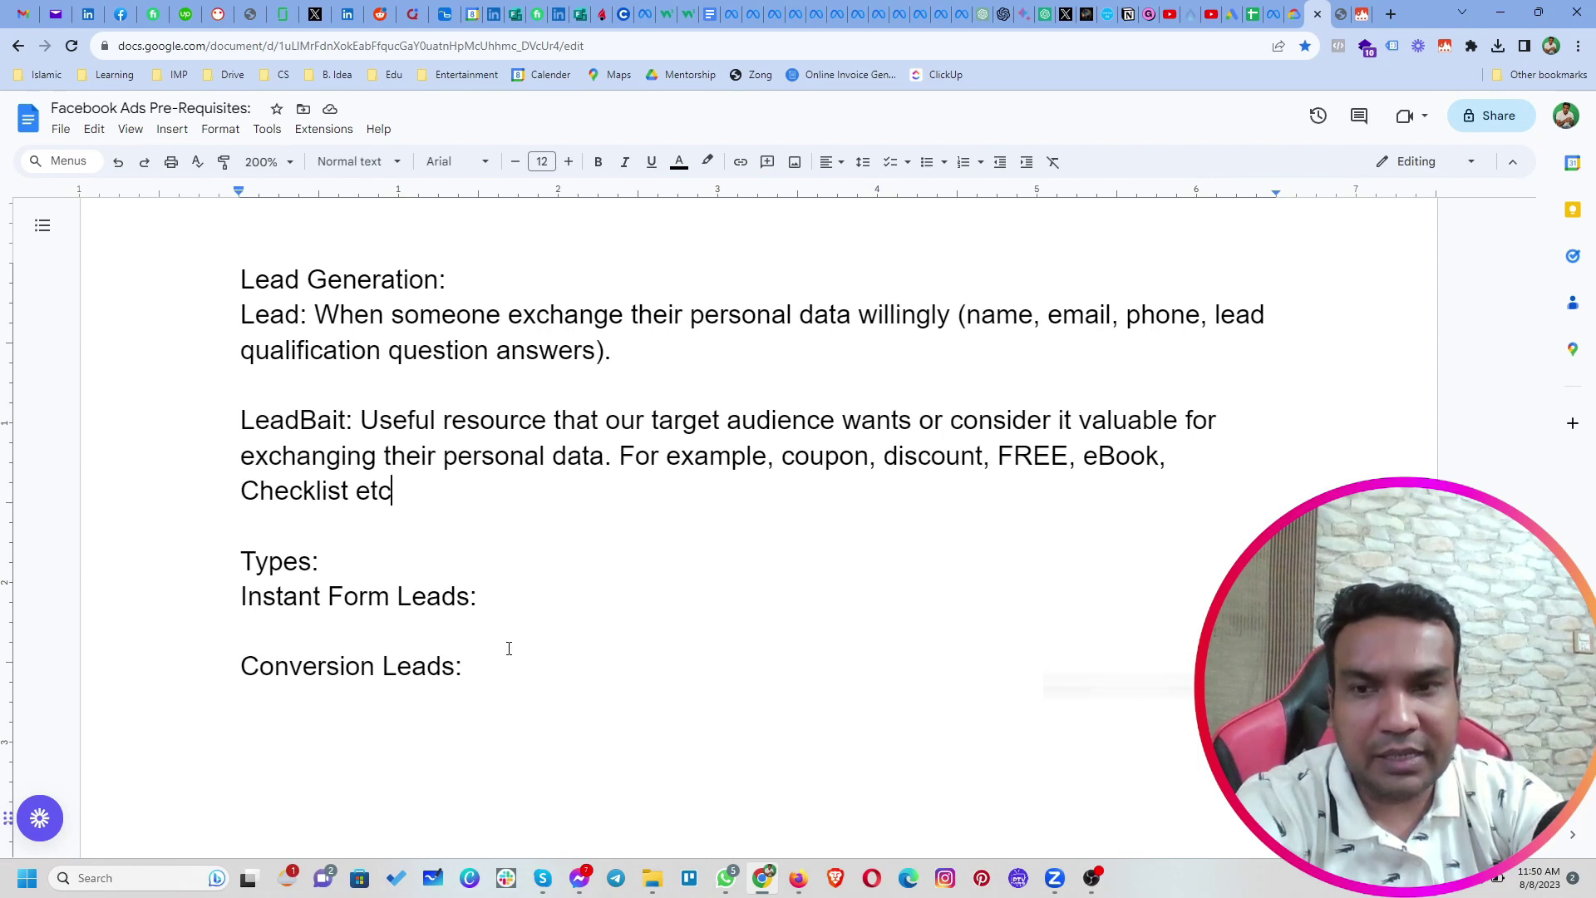
Under 'Instant Form Leads:', write 'Native form creation on platform (facebook, google or linkedin)'
left_click(479, 617)
key("Return")
key("Up")
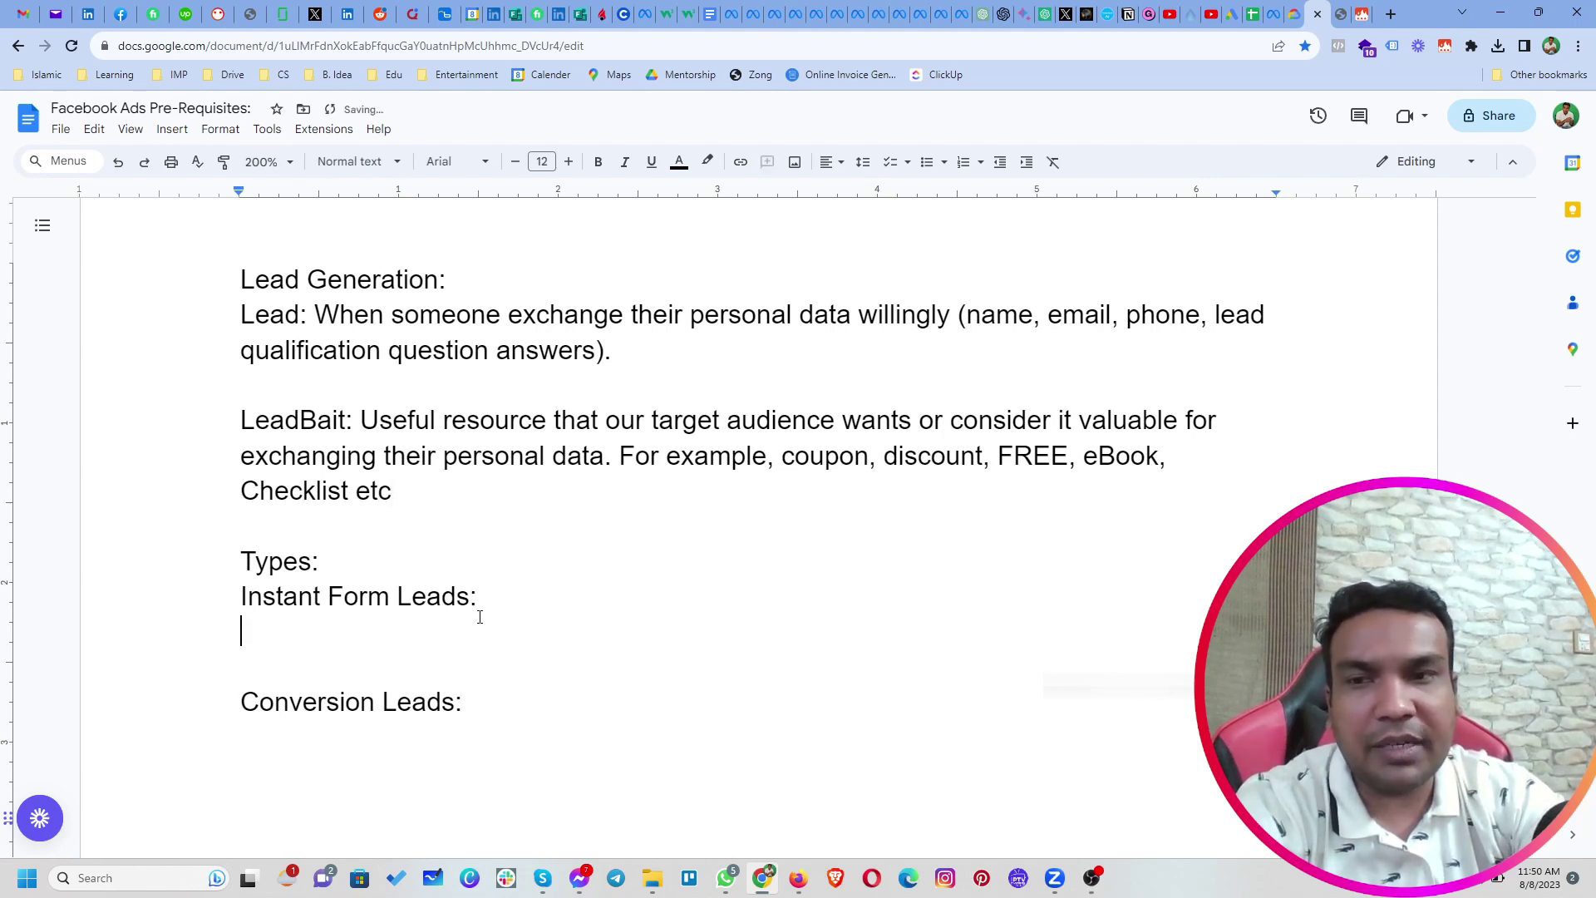
type("Native f")
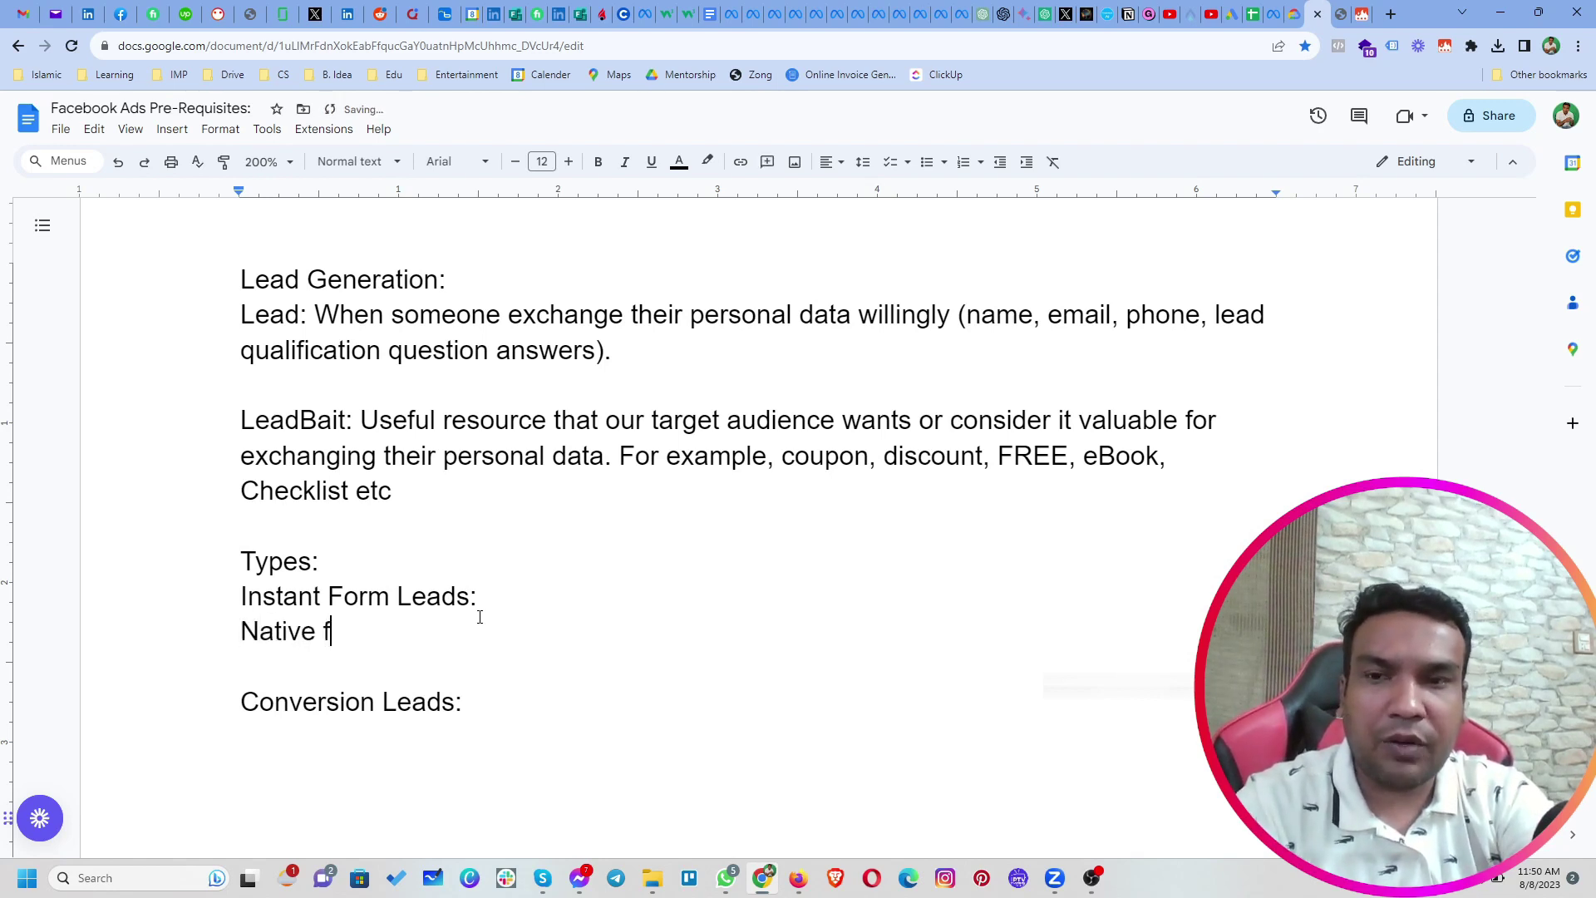
type("orm ")
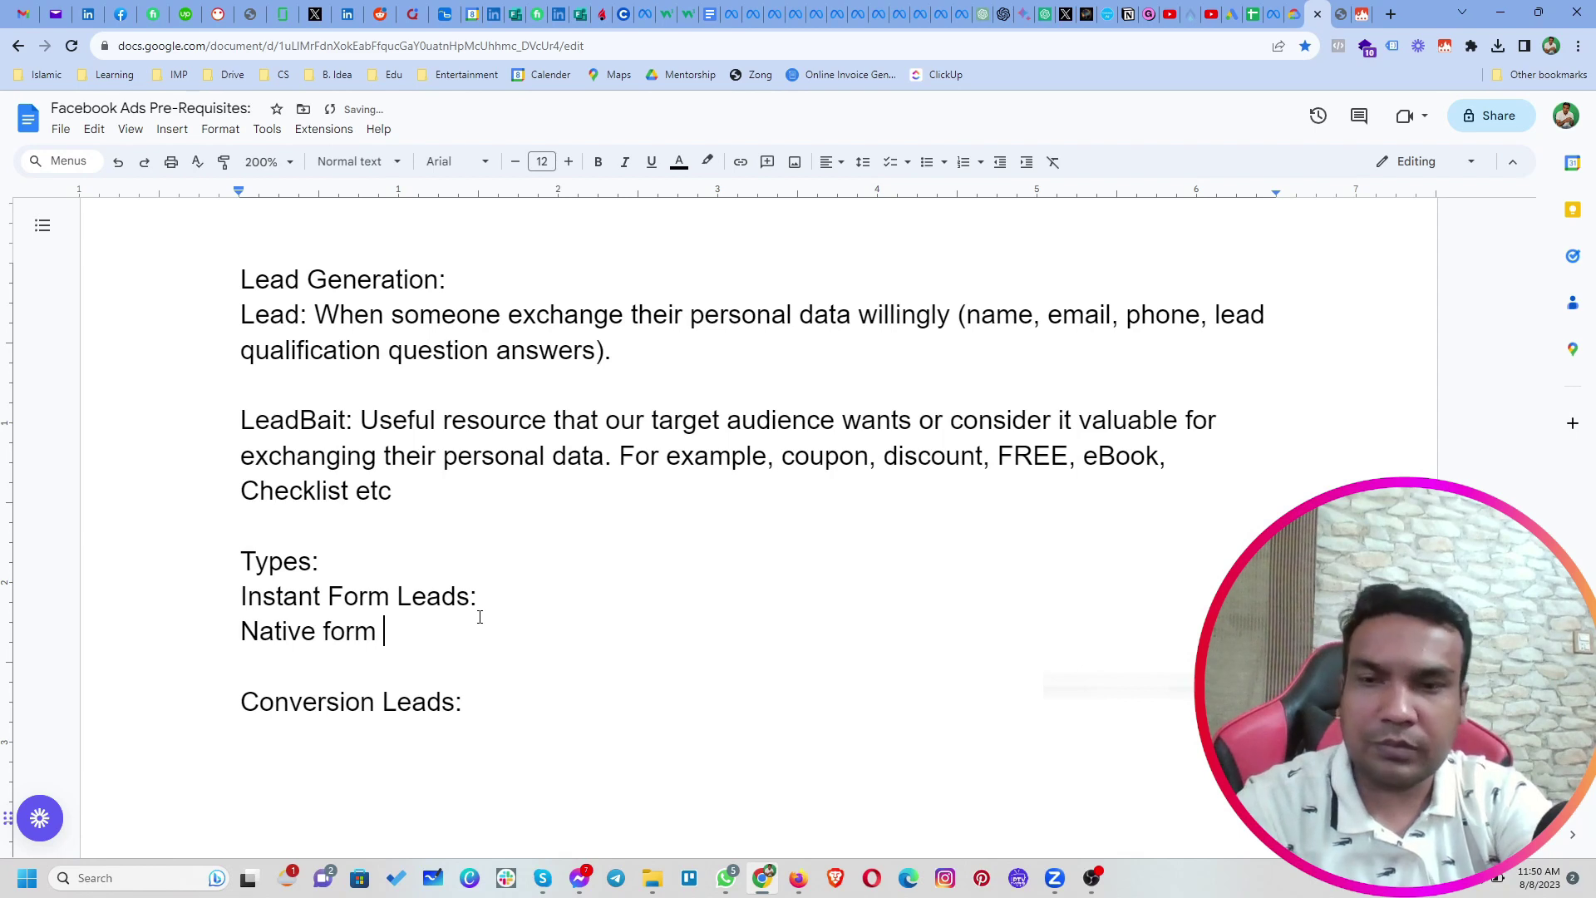
type("creation onp")
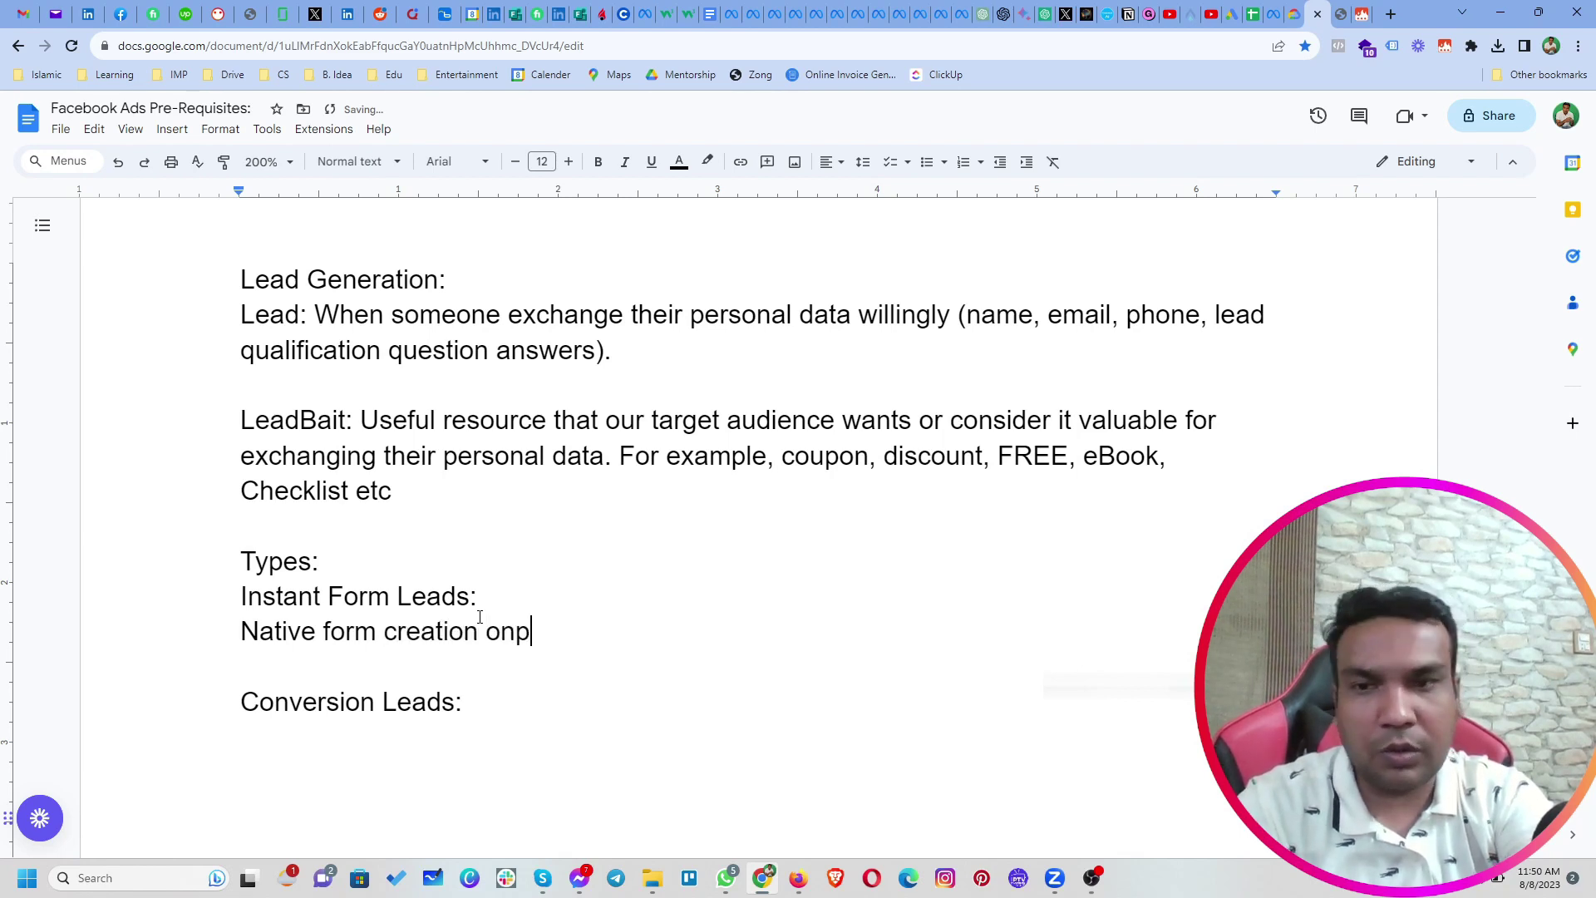
key("BackSpace")
type("pla")
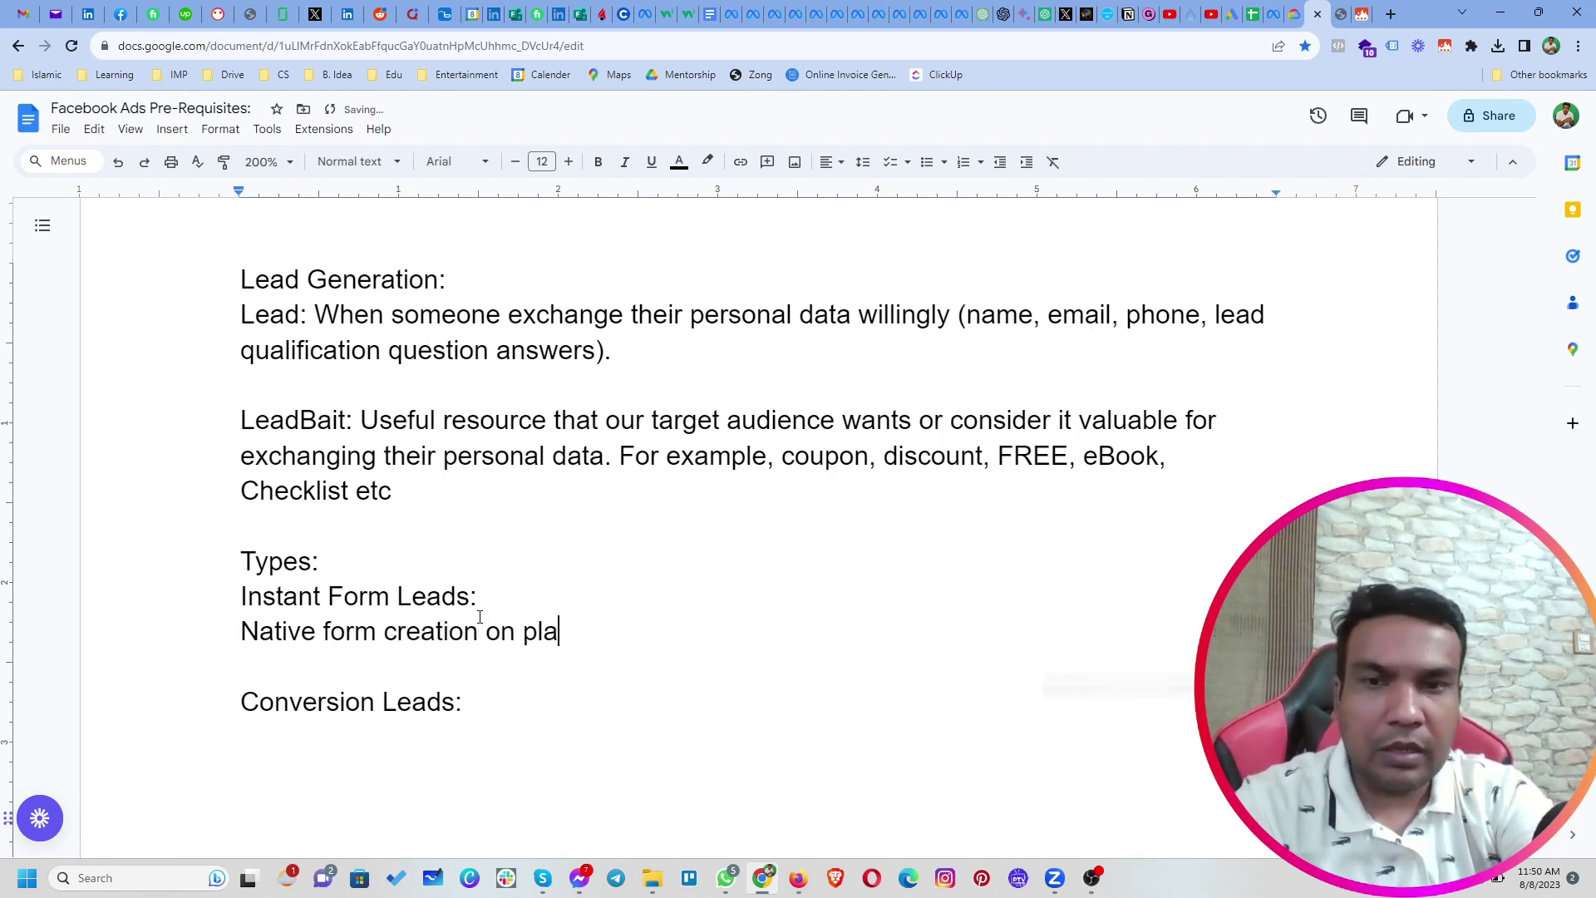
type("tform (facebook, google ")
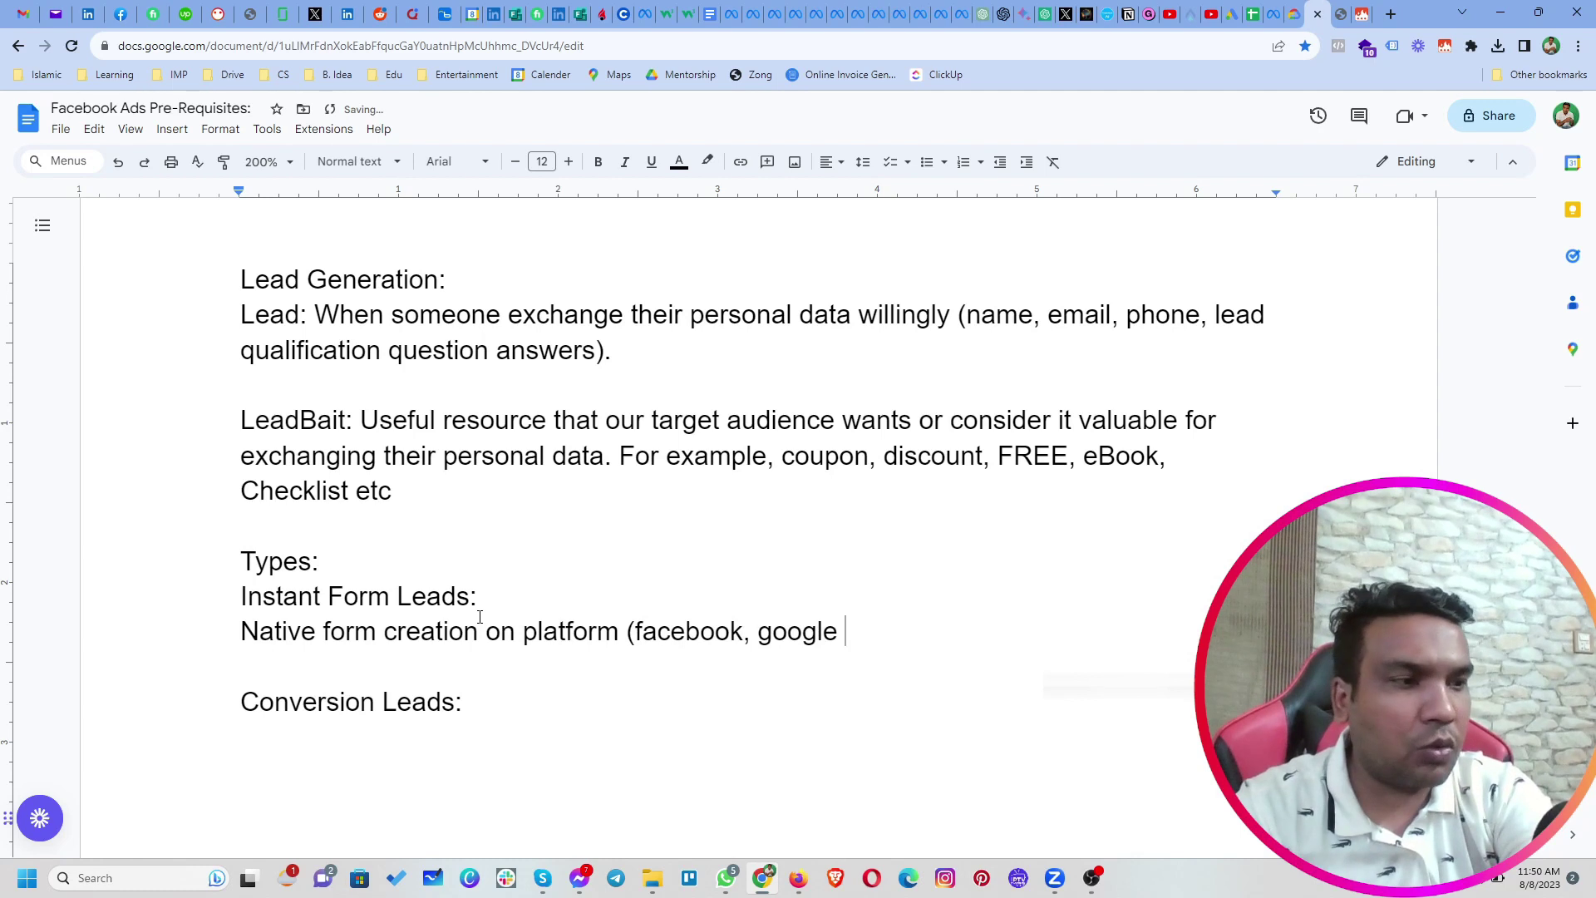
type("or linkedin)")
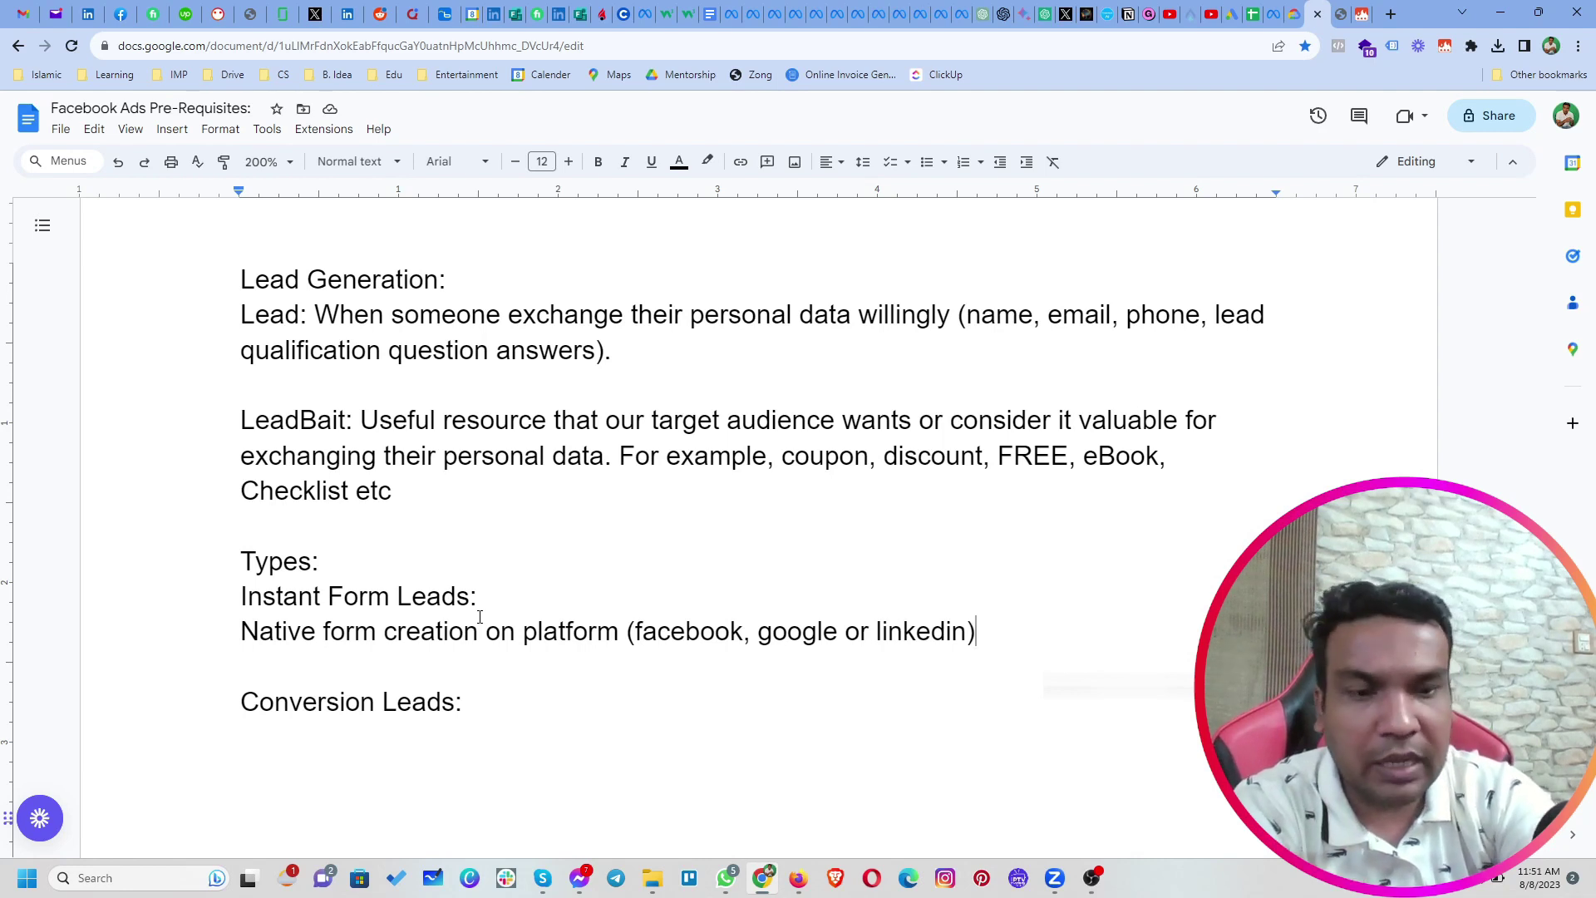
key("Down")
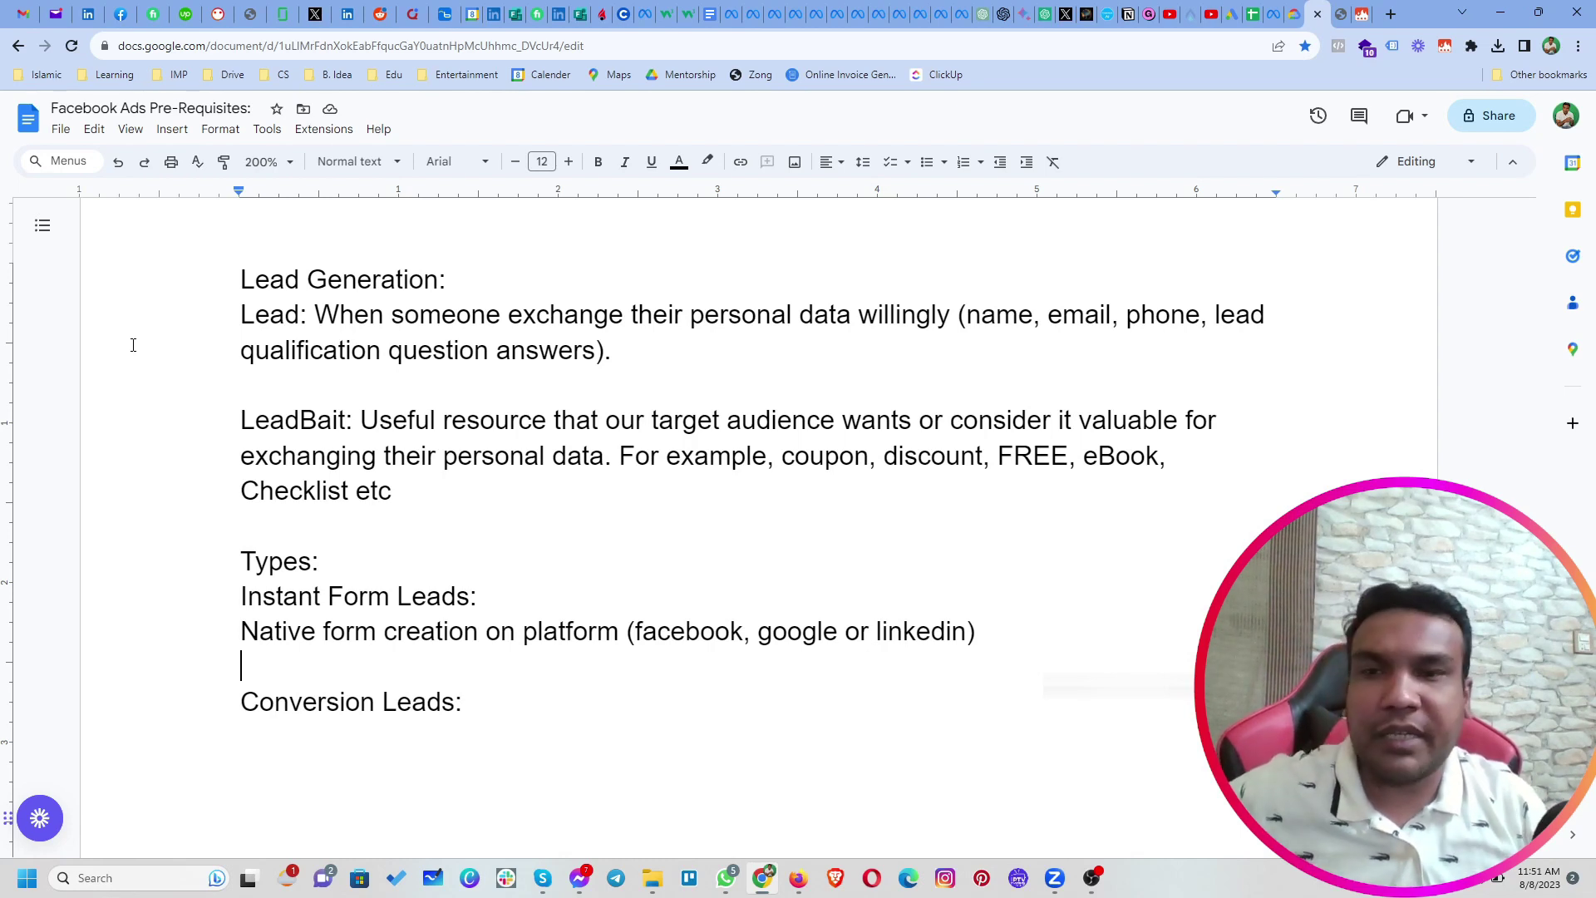
key("Down")
key("Down")
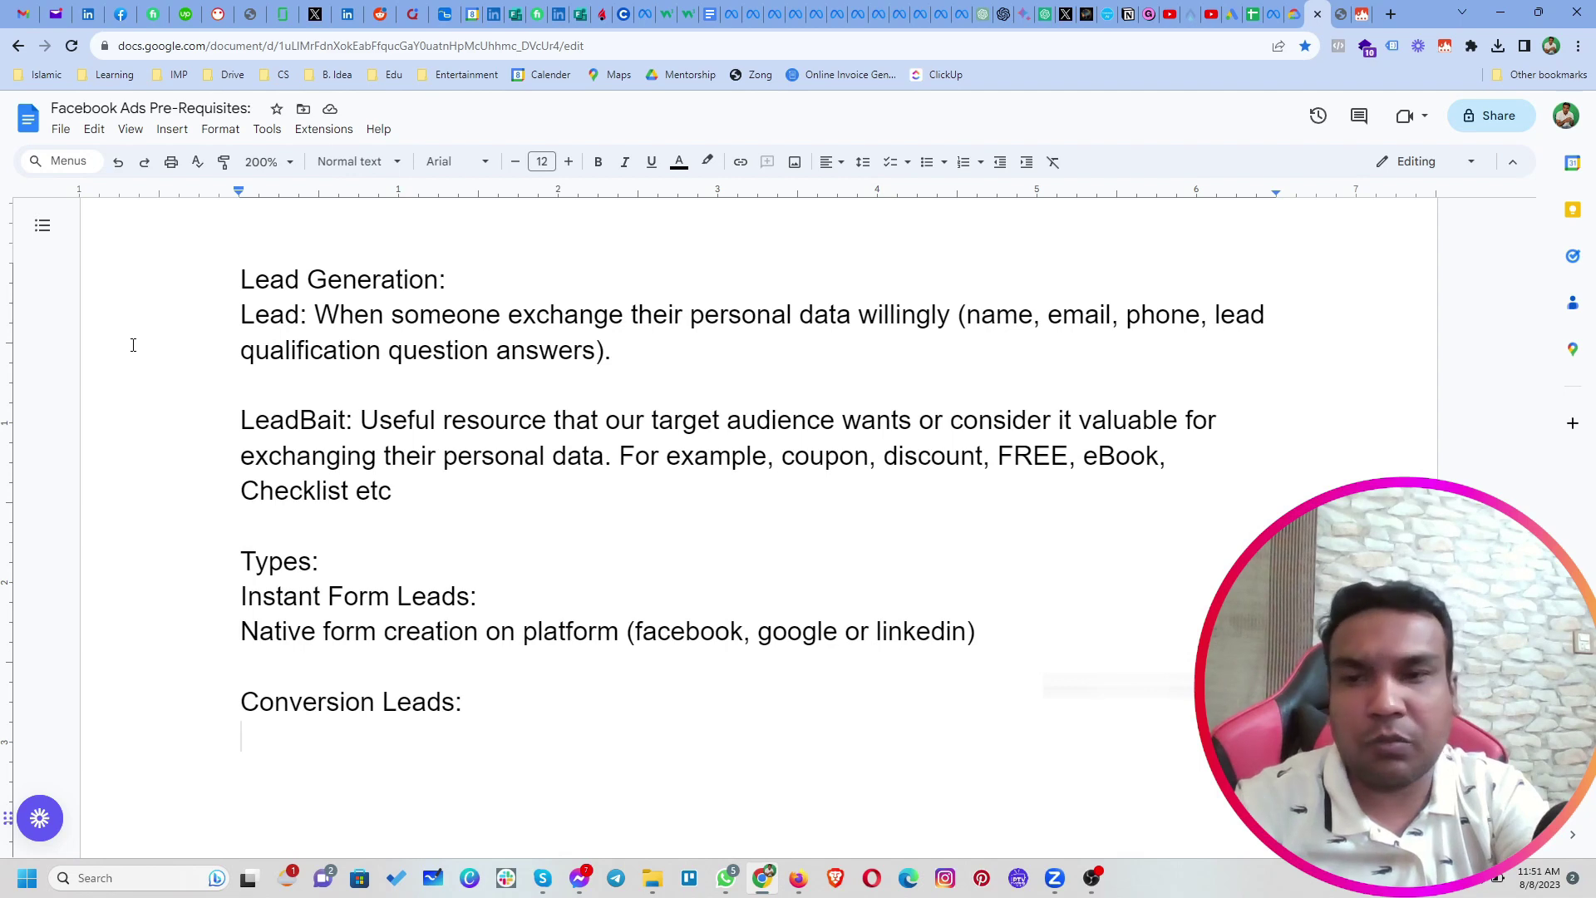
type("Websit")
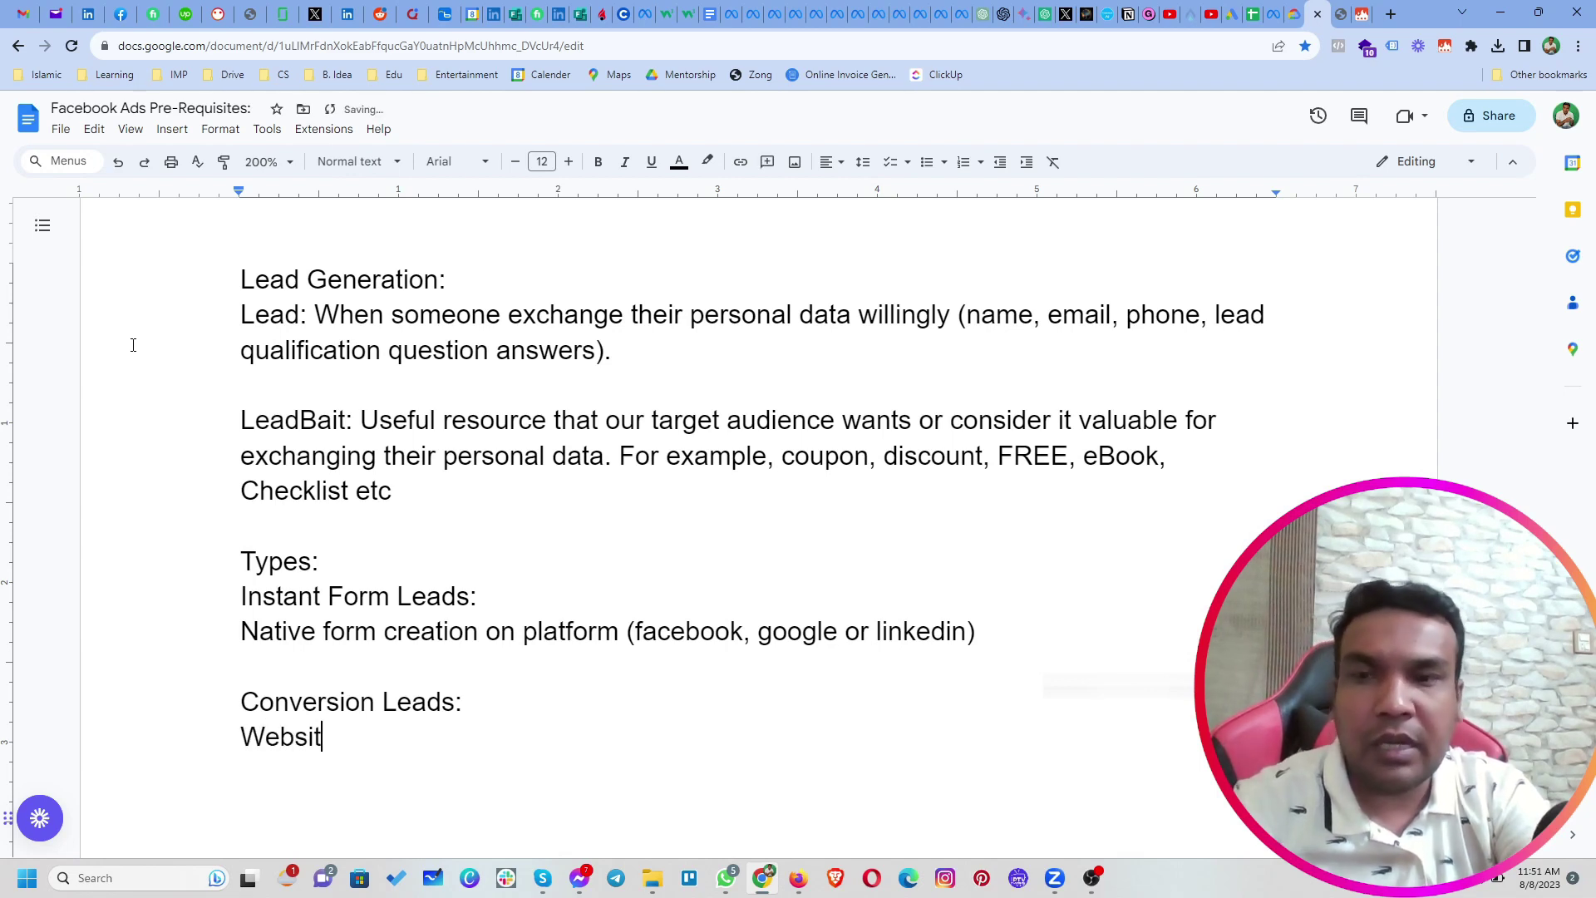
type("e Form ")
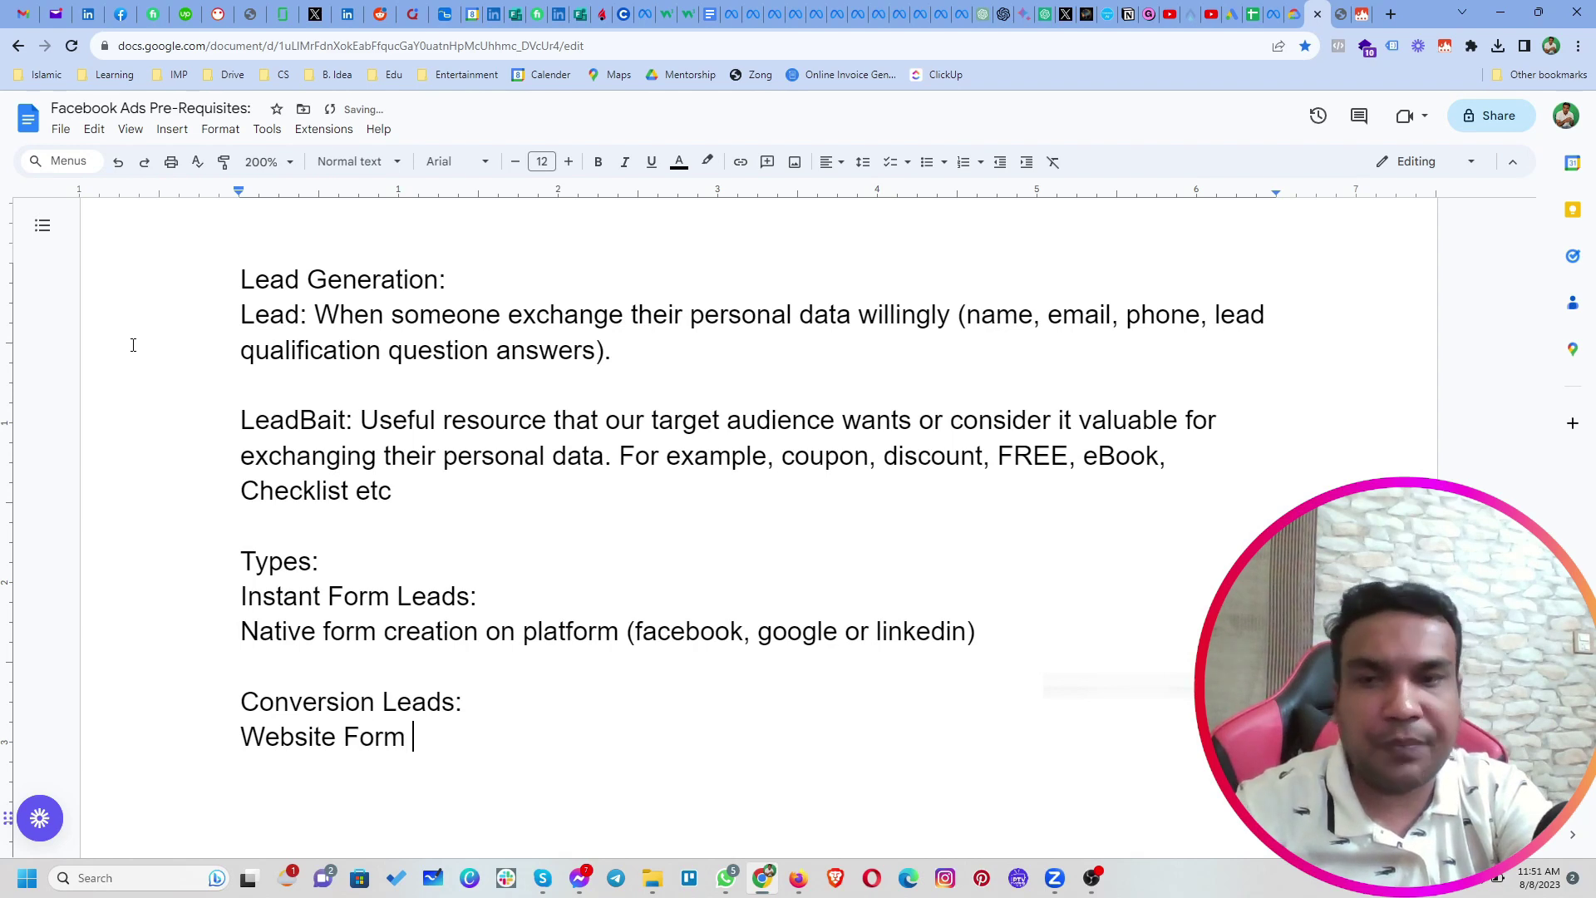
type("Submission")
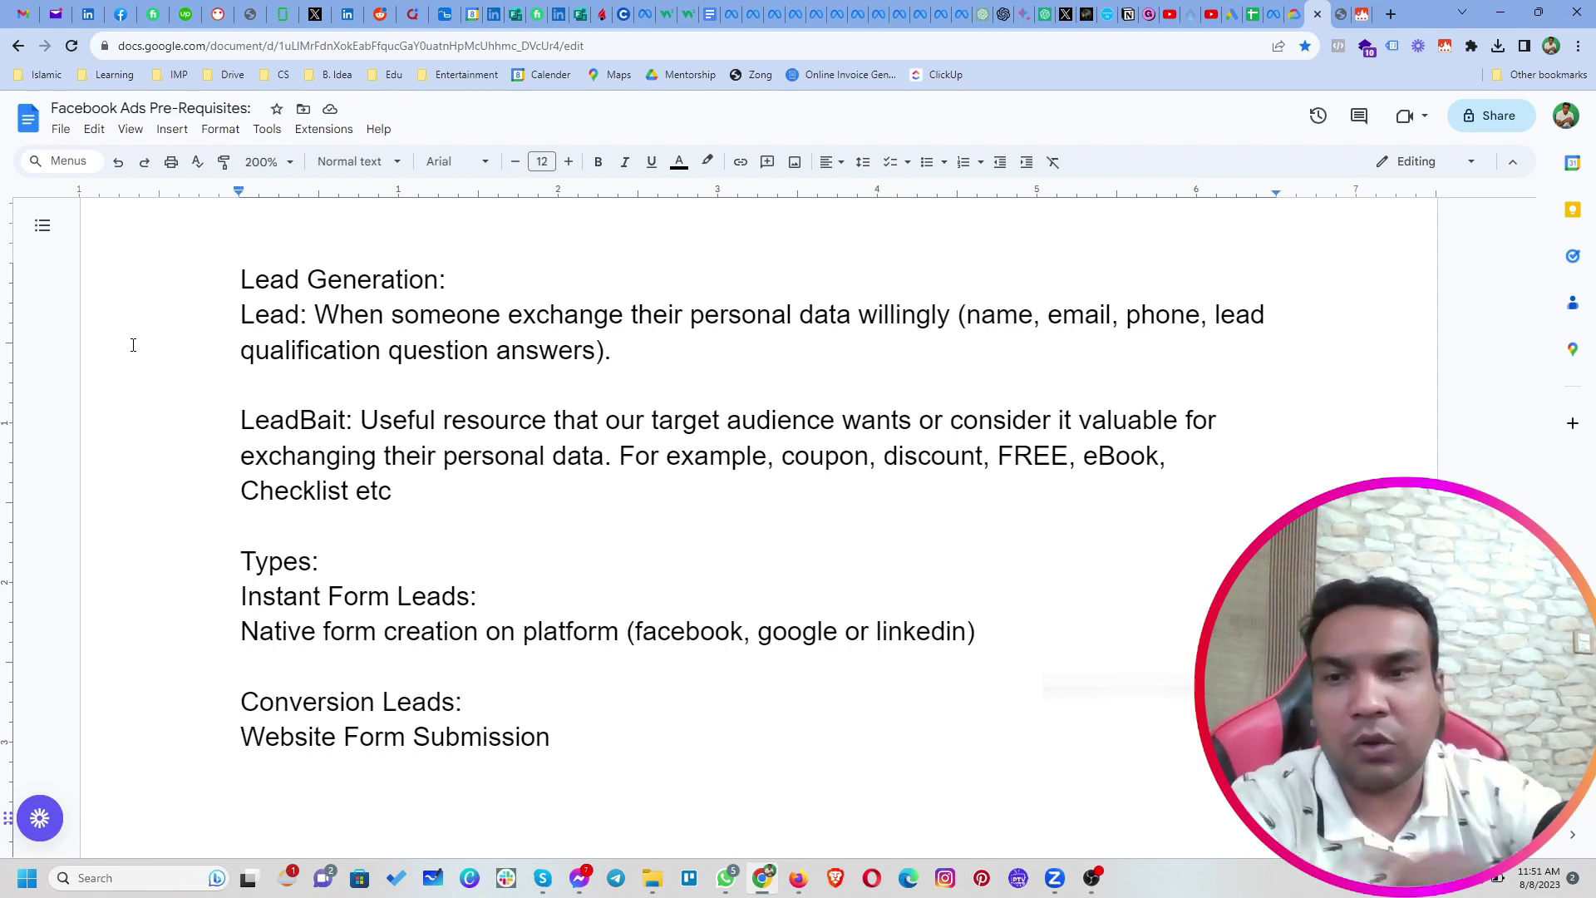
scroll(369, 462, "down", 2)
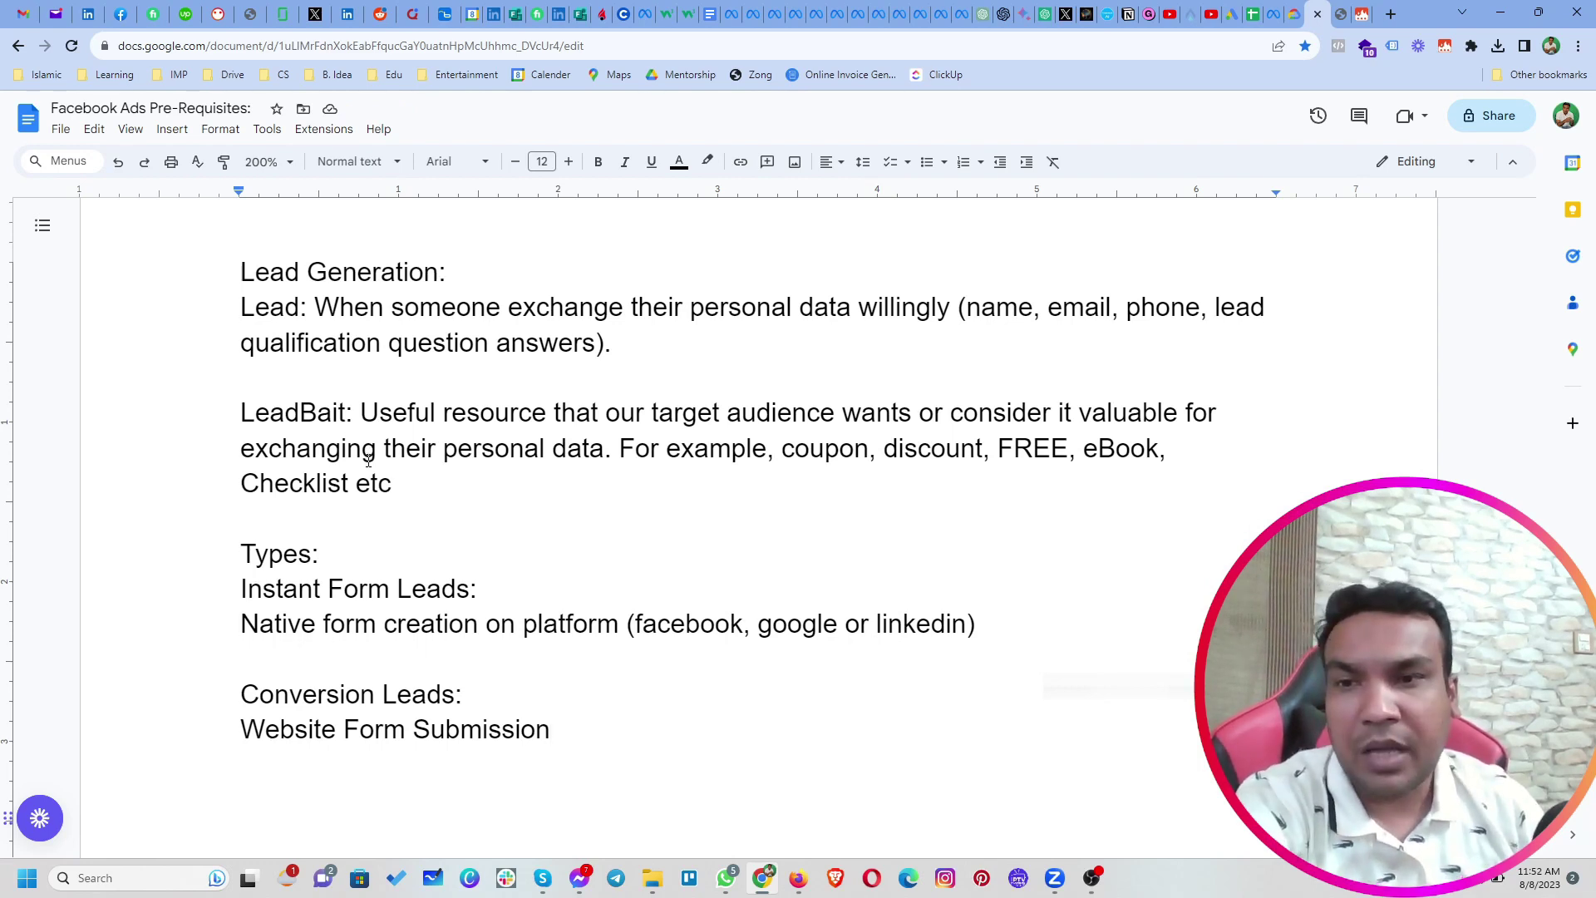
scroll(369, 462, "down", 4)
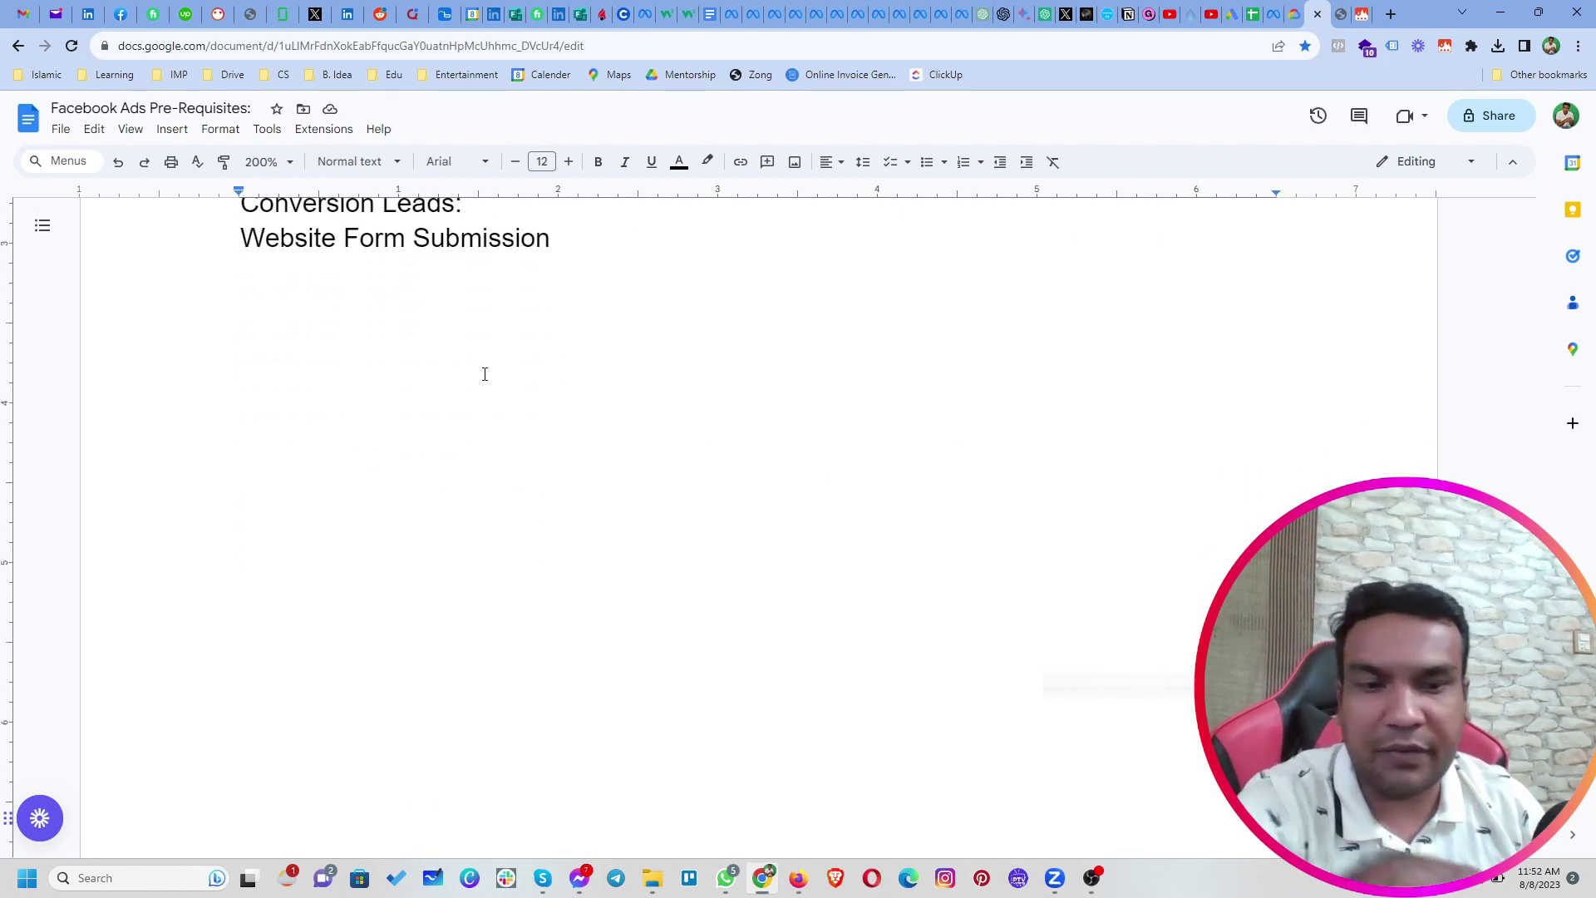
Insert a 2x1 table headed 'Instant Form Leads' and 'Conversion Leads' below the notes
key("Return")
key("Return")
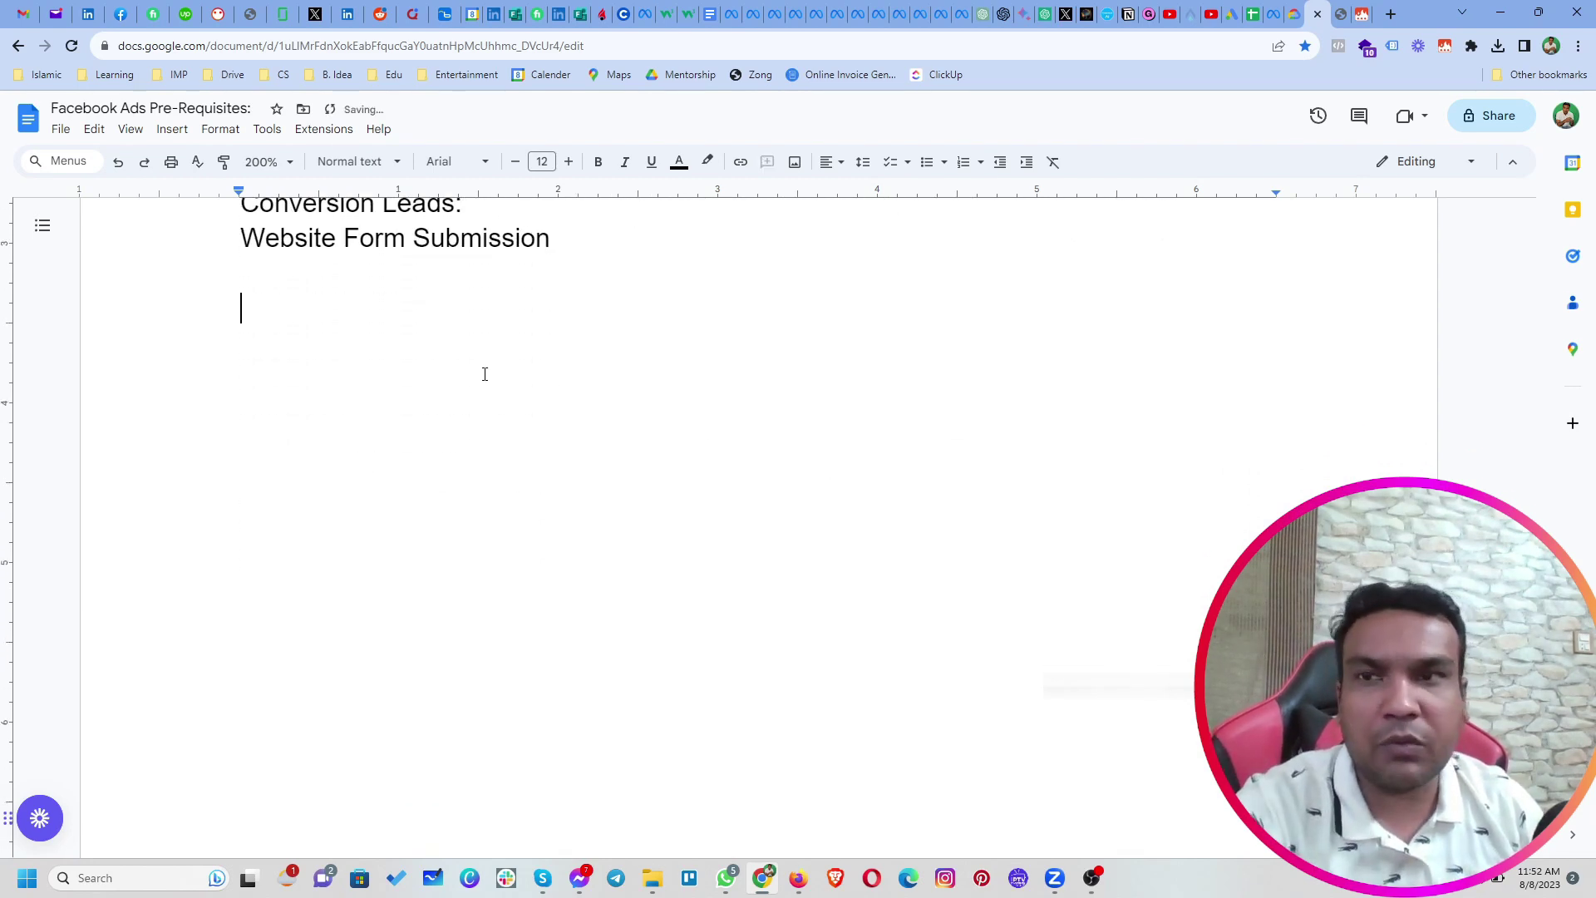
left_click(171, 130)
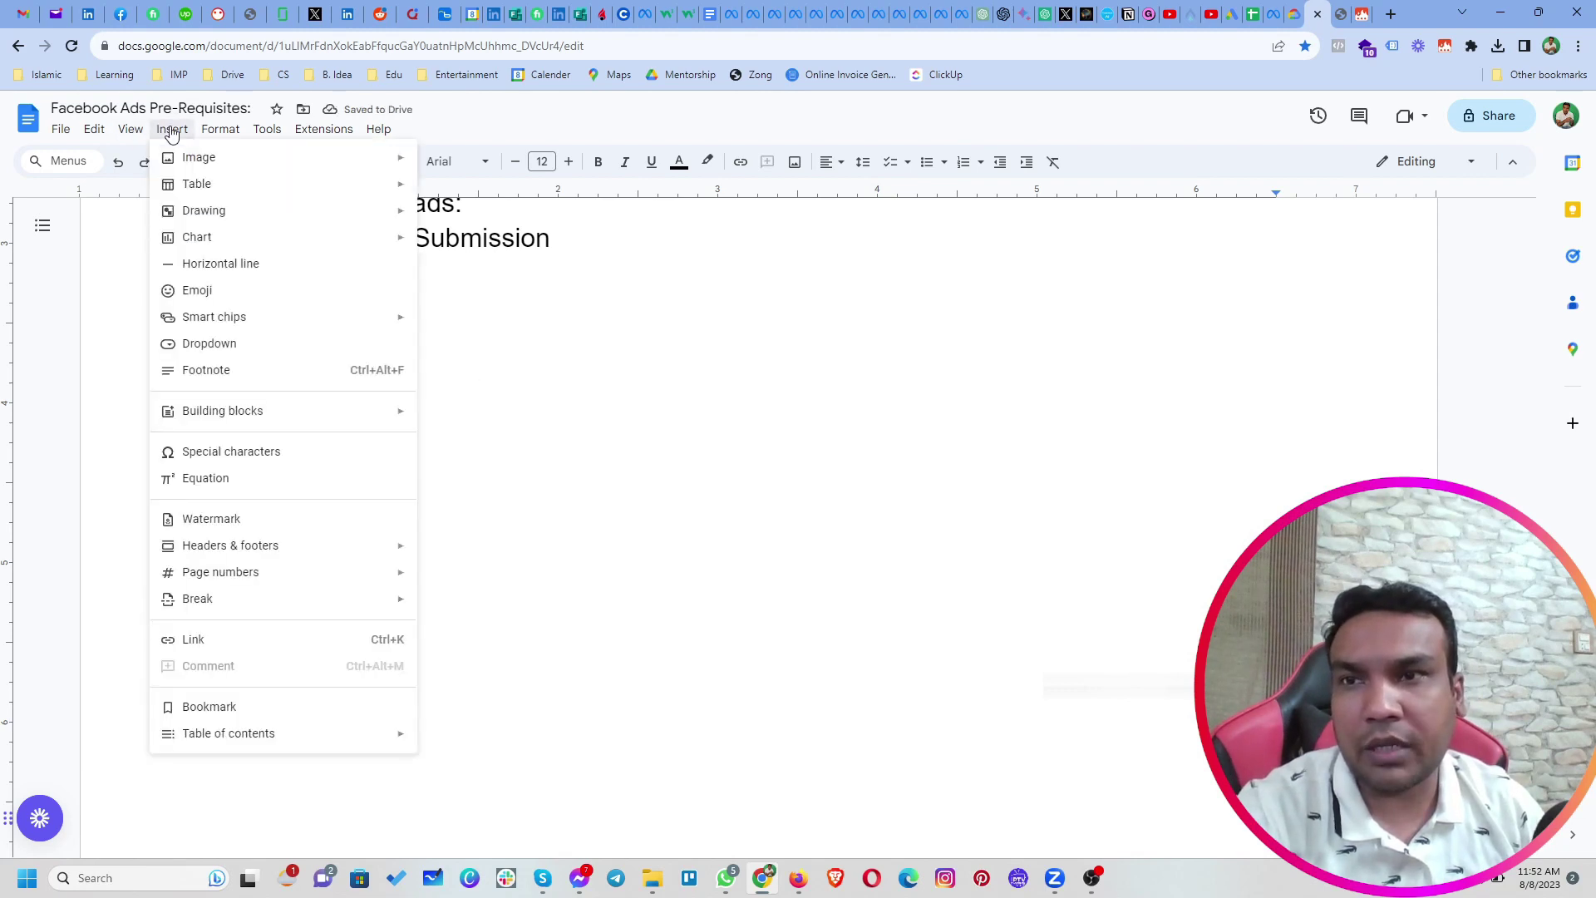
mouse_move(355, 190)
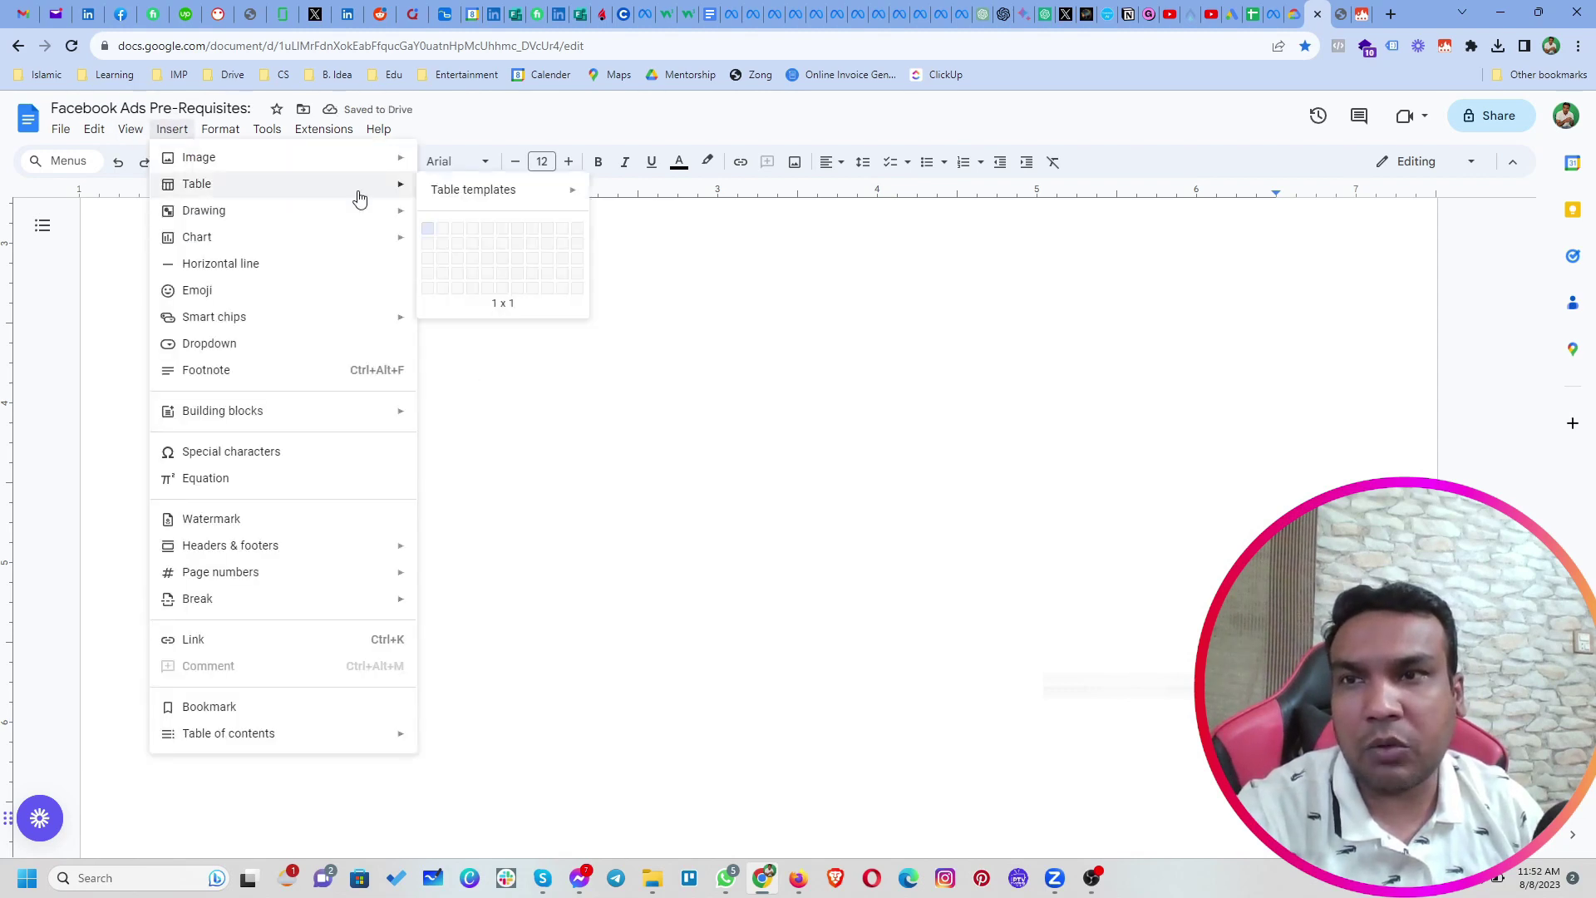
left_click(449, 230)
type("I")
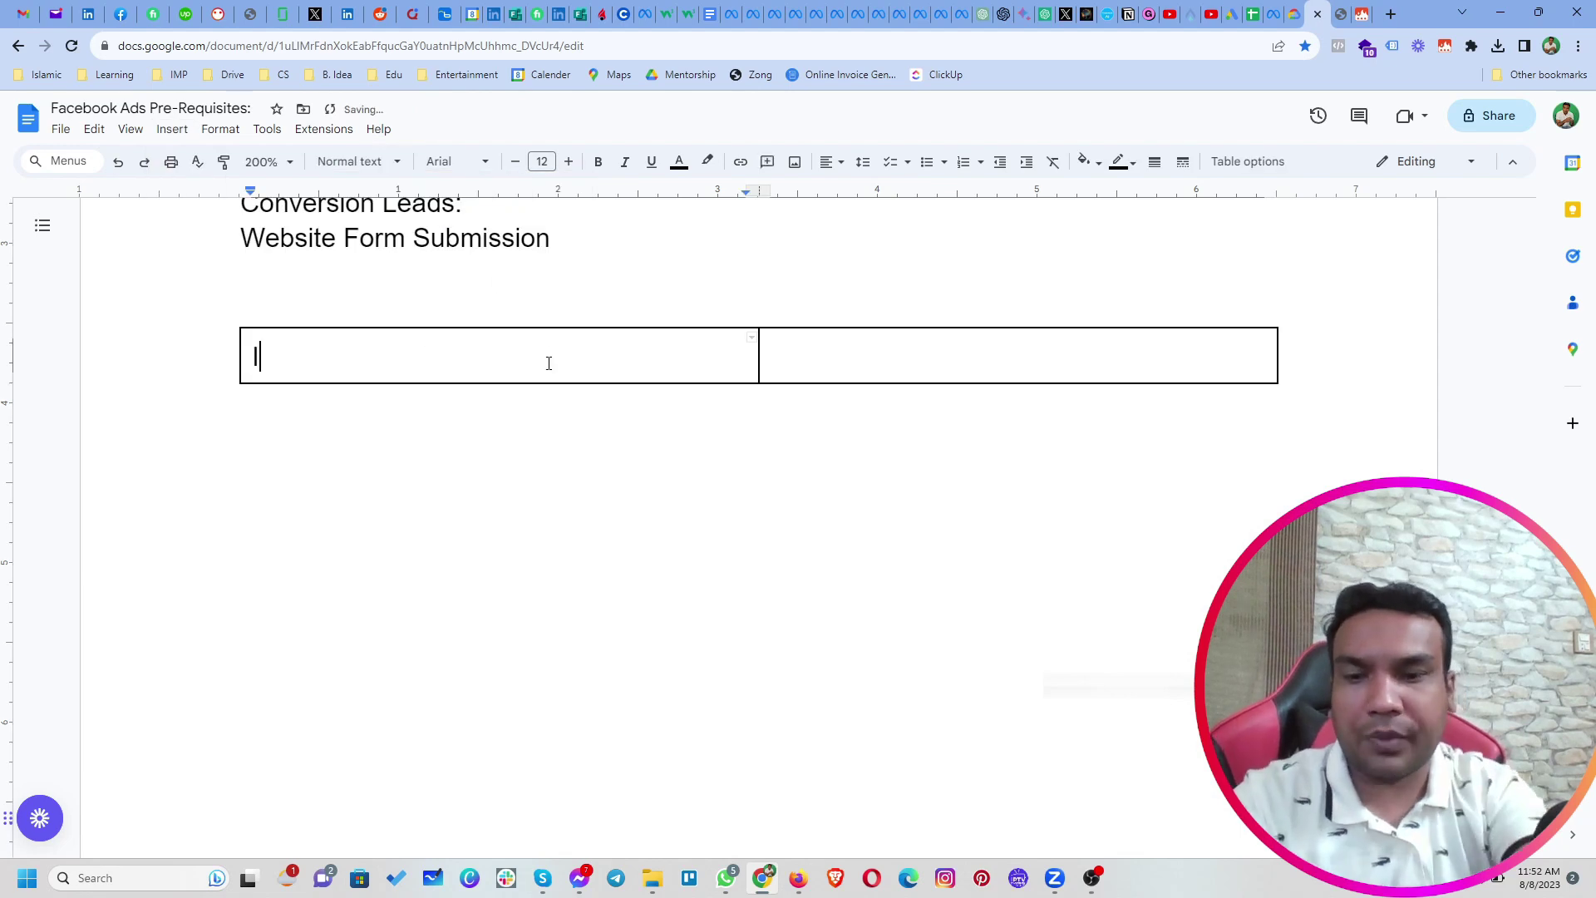
type("nstant")
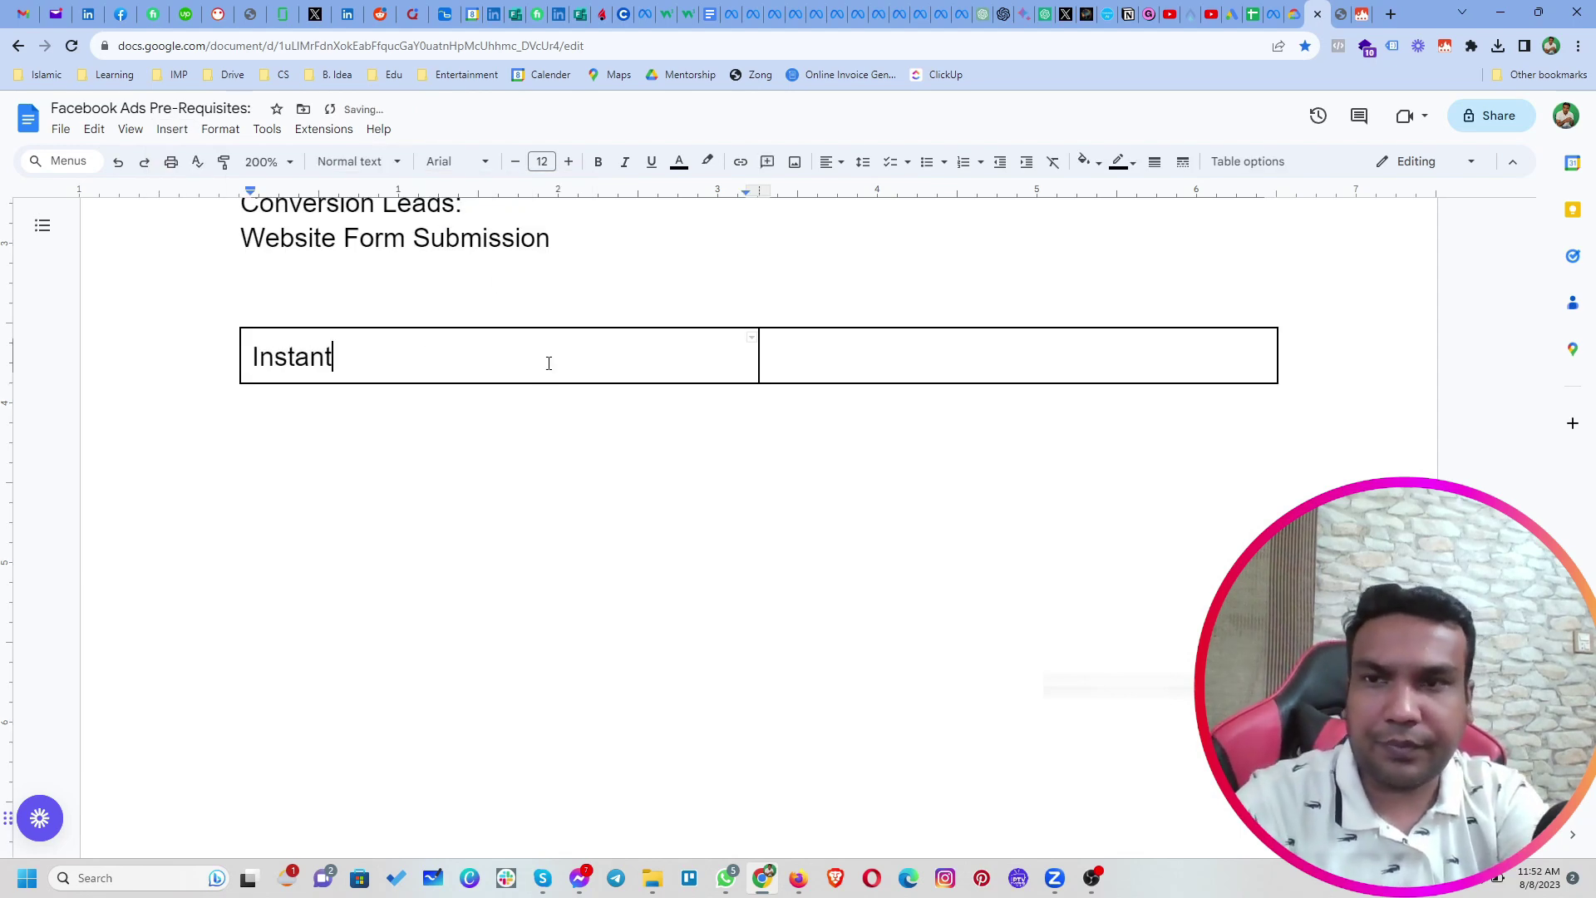
type(" Fomr")
key("BackSpace")
key("BackSpace")
key("BackSpace")
type("r")
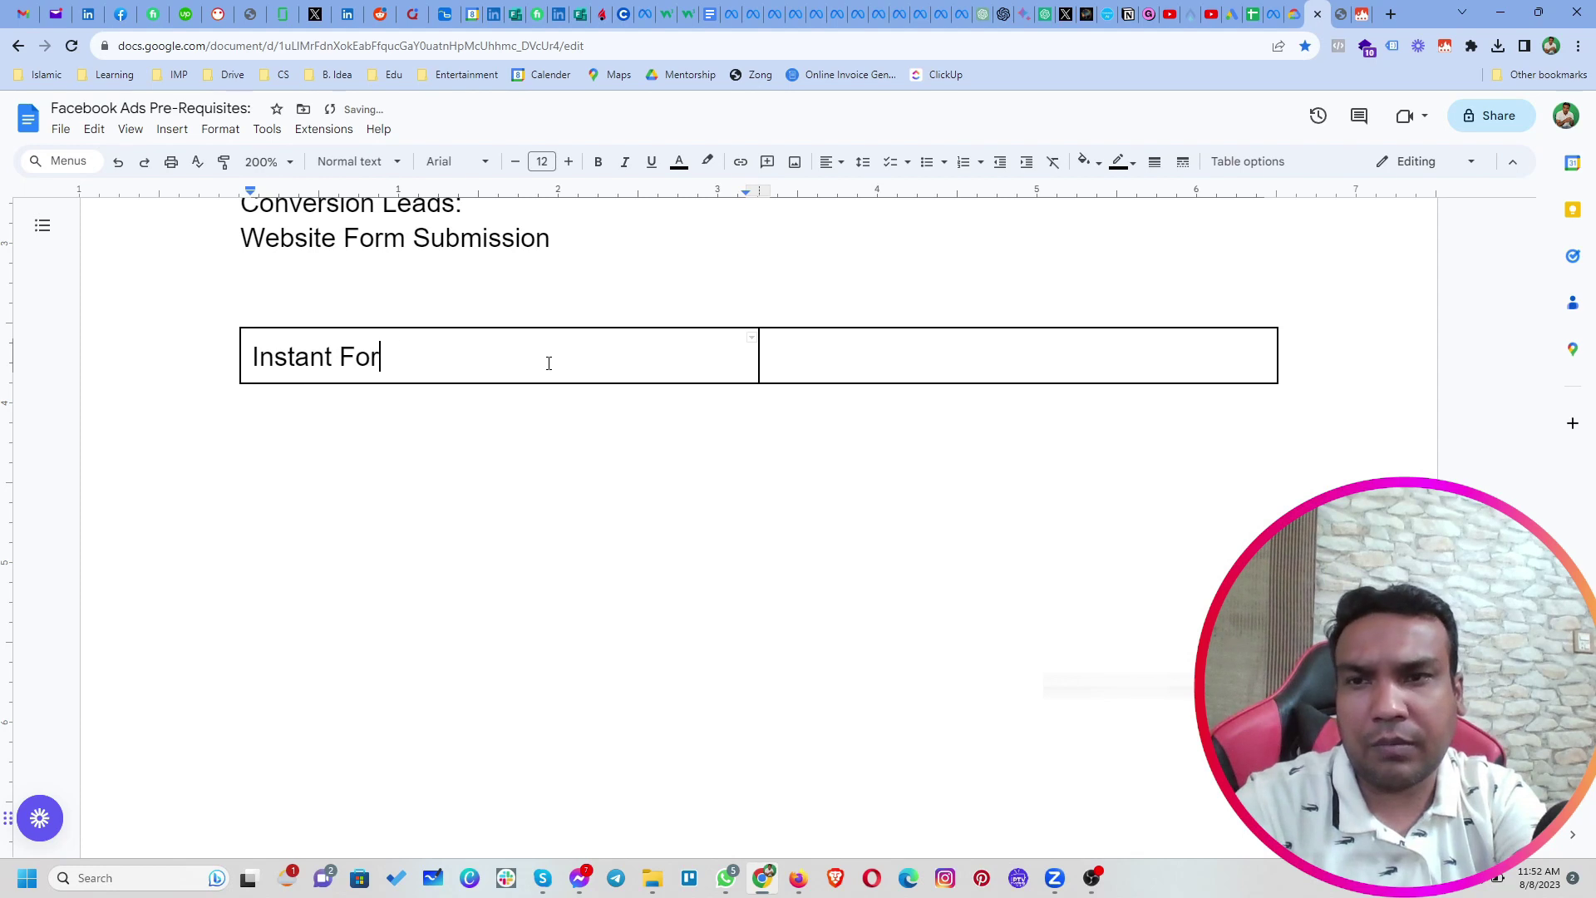
type("m Leads")
key("Tab")
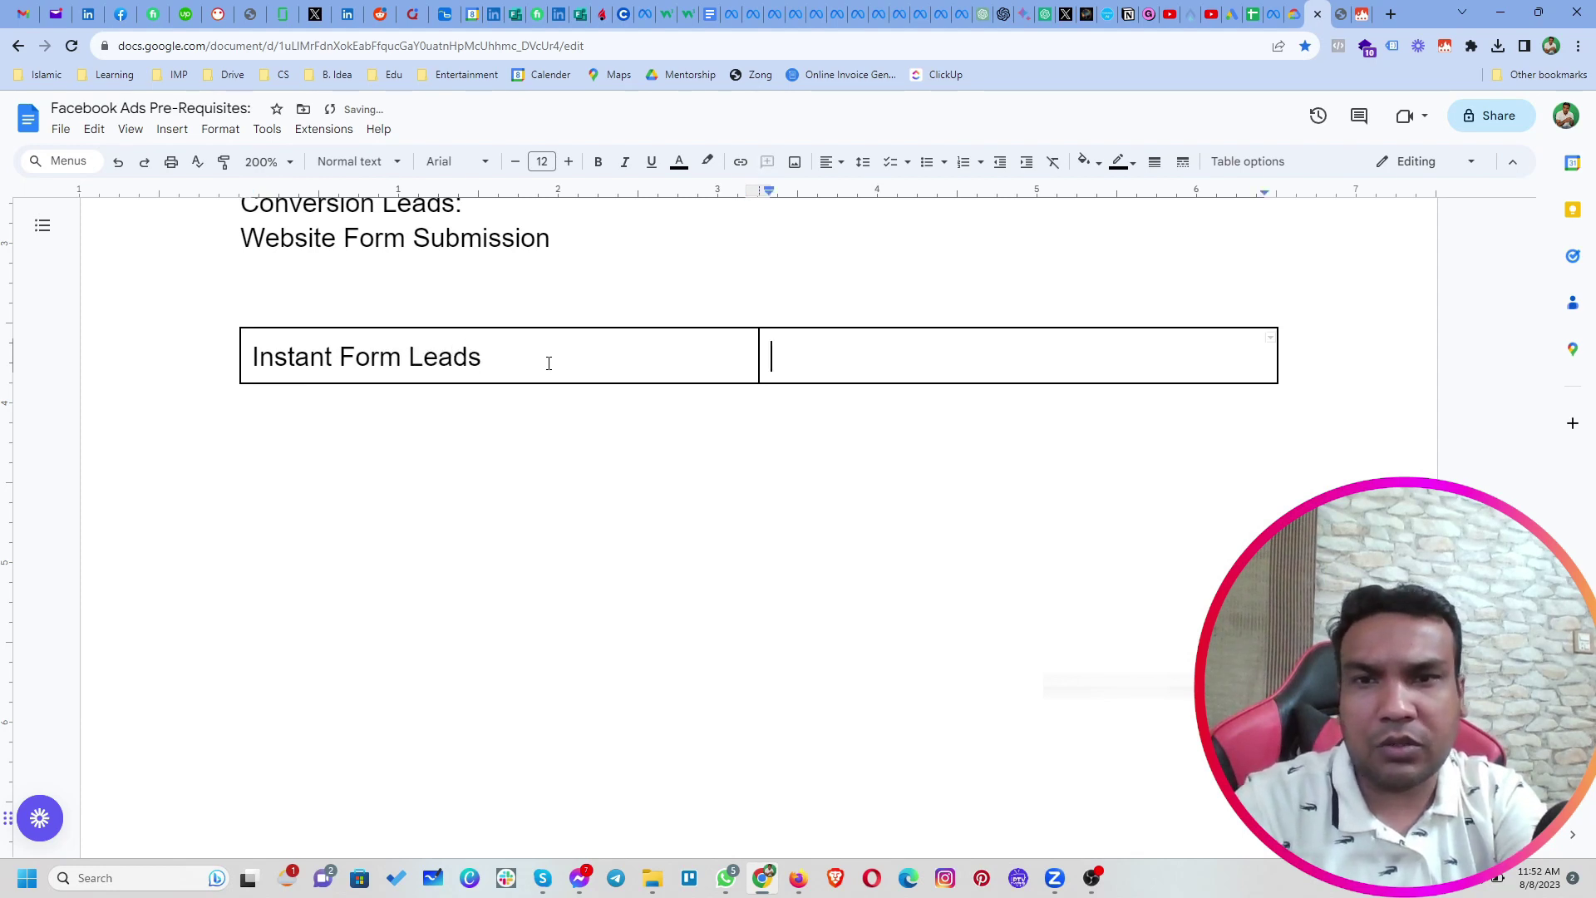
type("Conv")
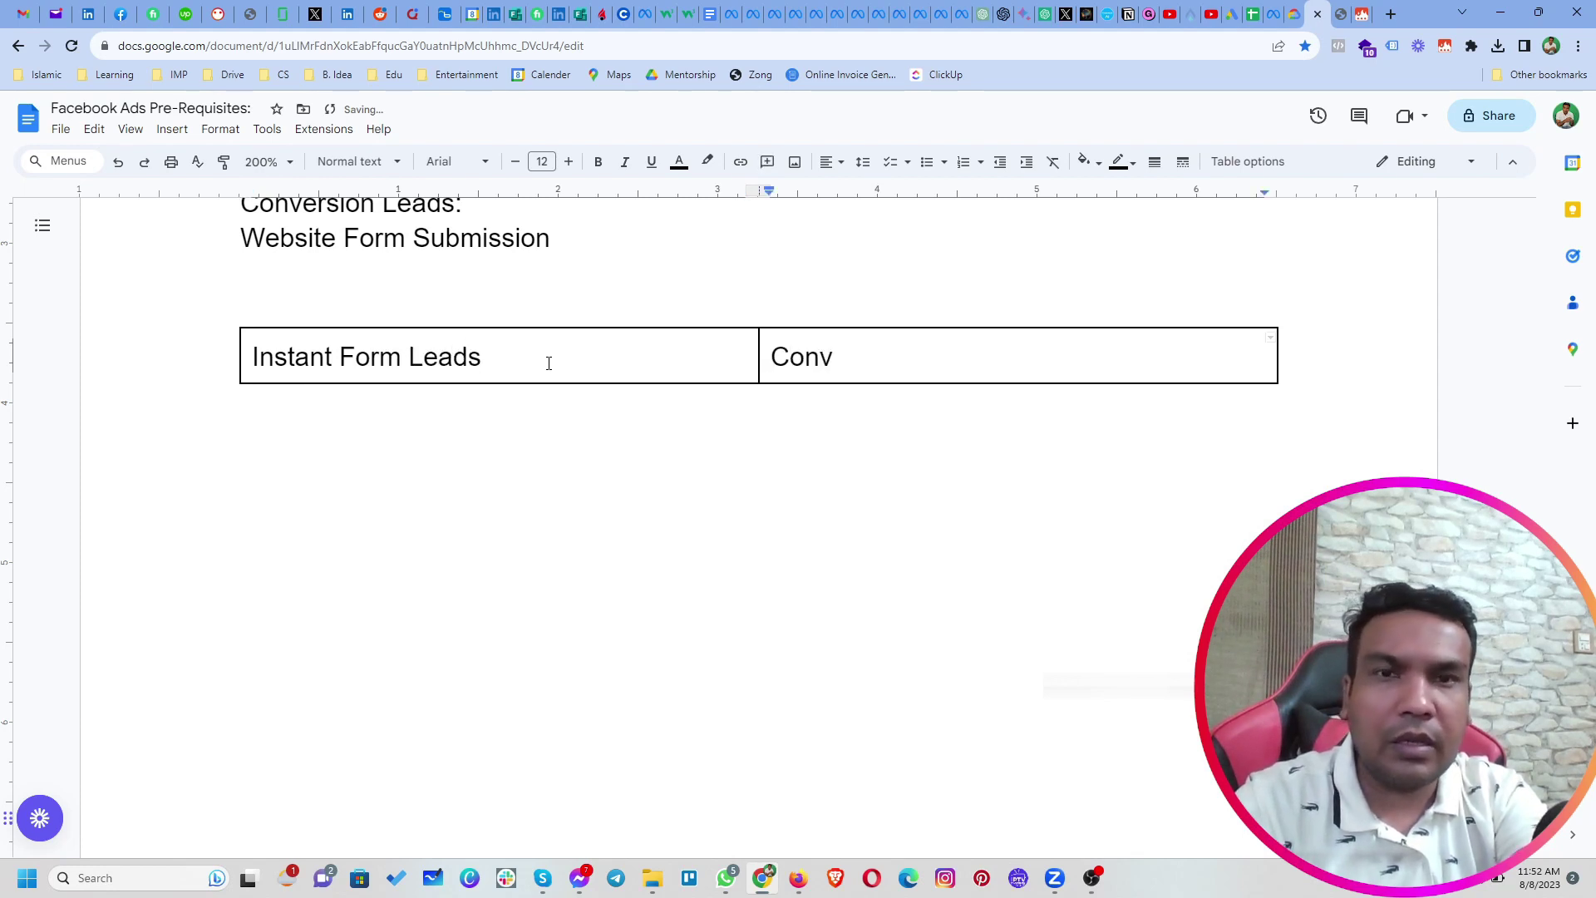
type("ersion Leads")
Add a row: 'Audience don’t need to leave facebook' versus 'Audience need to leave facebook'
key("Tab")
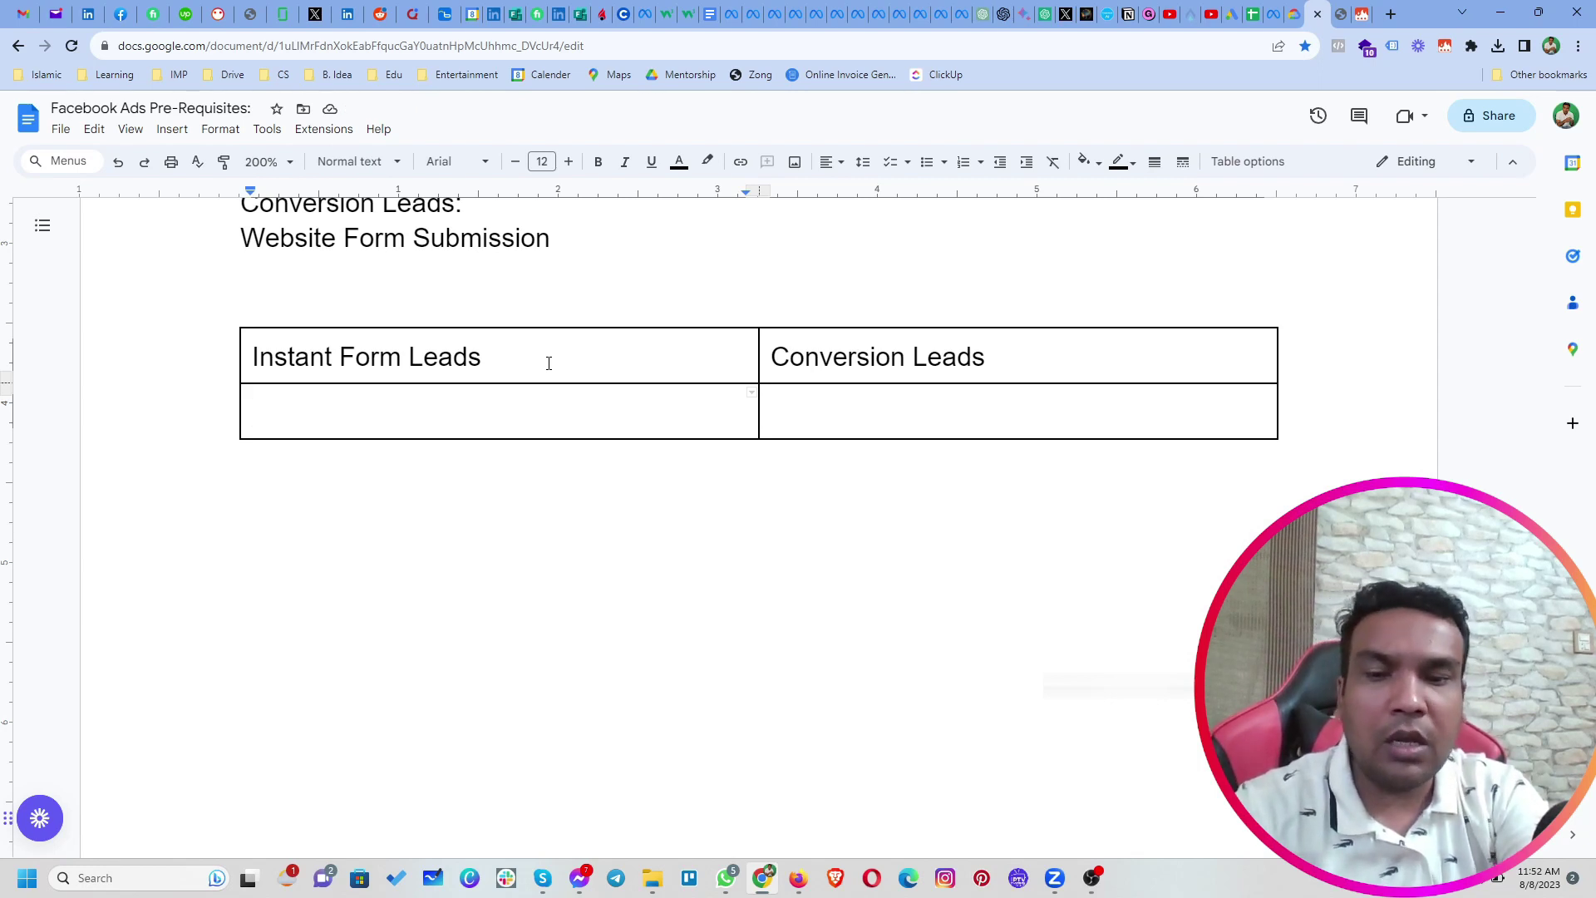
type("Audience")
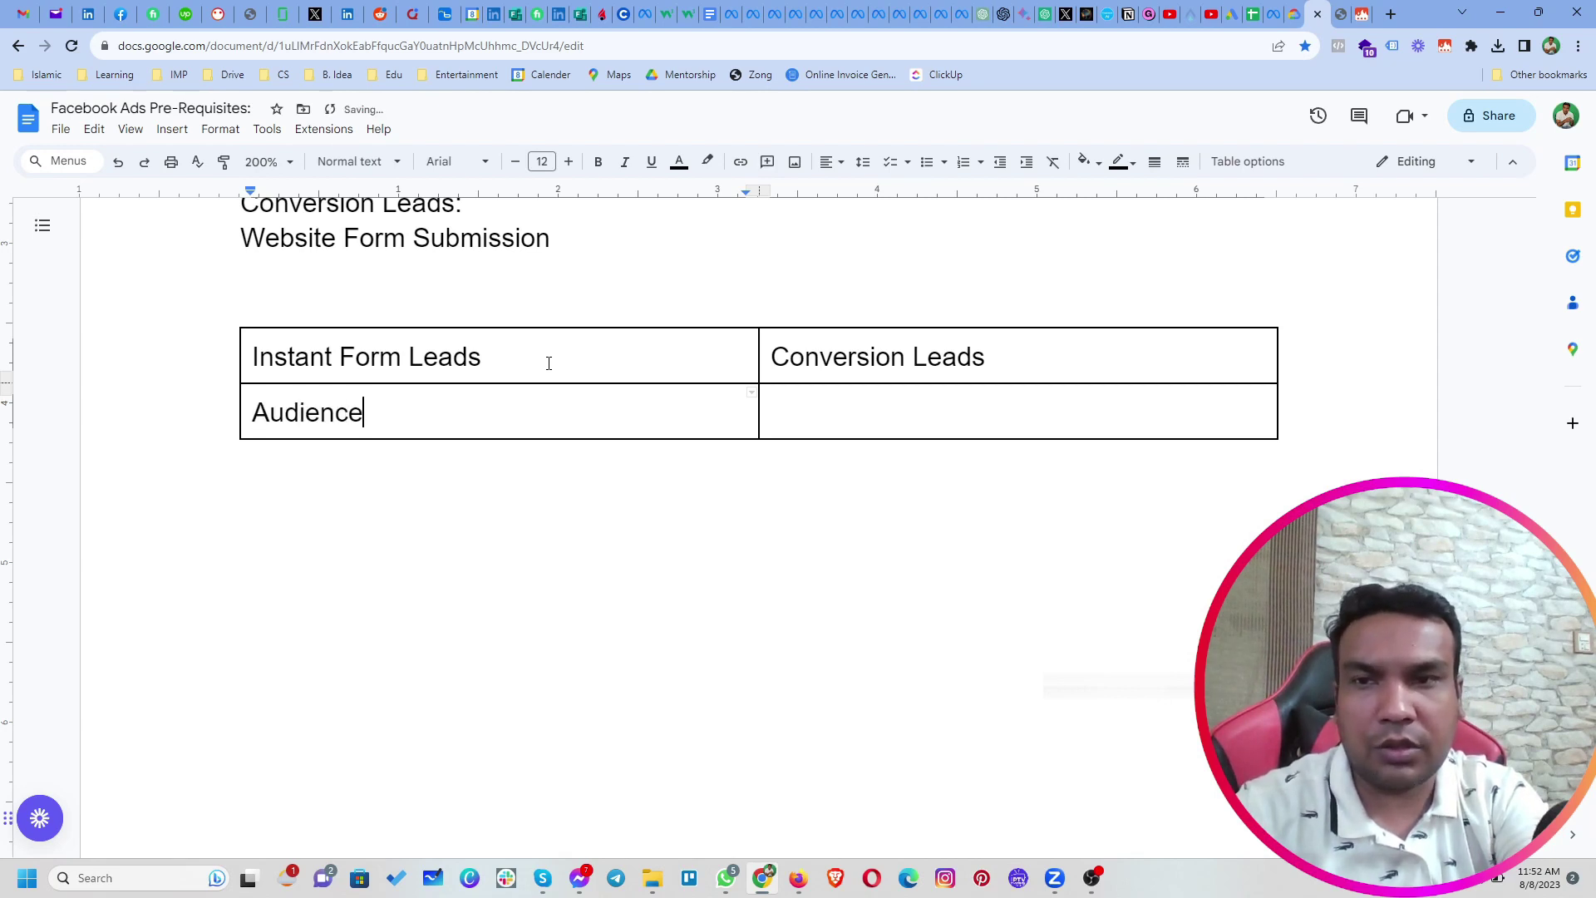
type(" don’t need to lea")
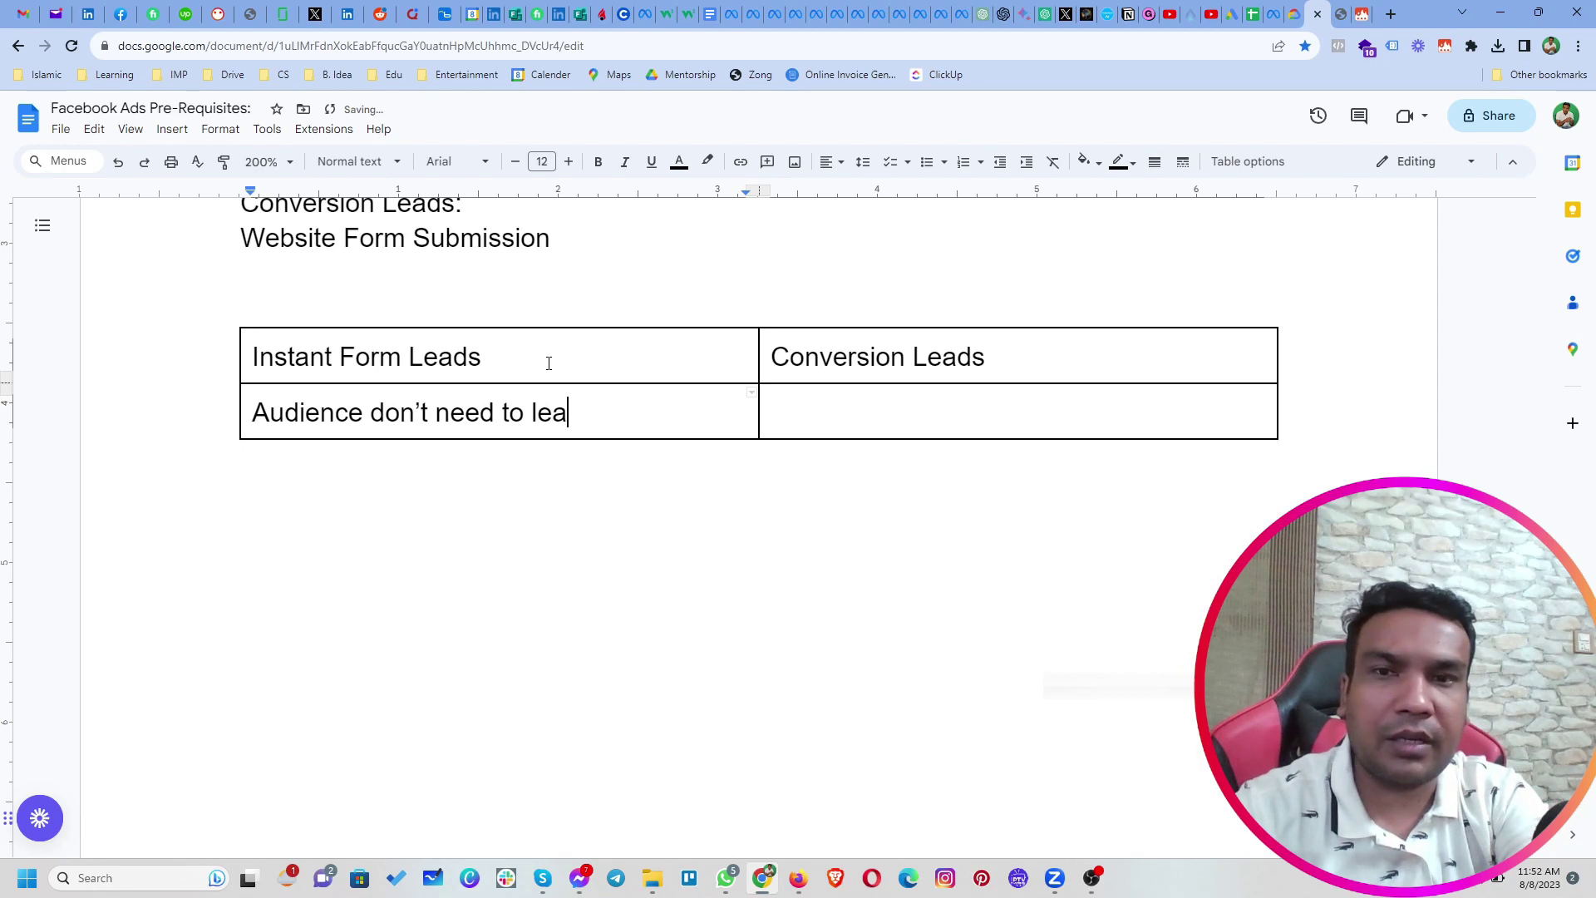
type("ve facebook")
key("Tab")
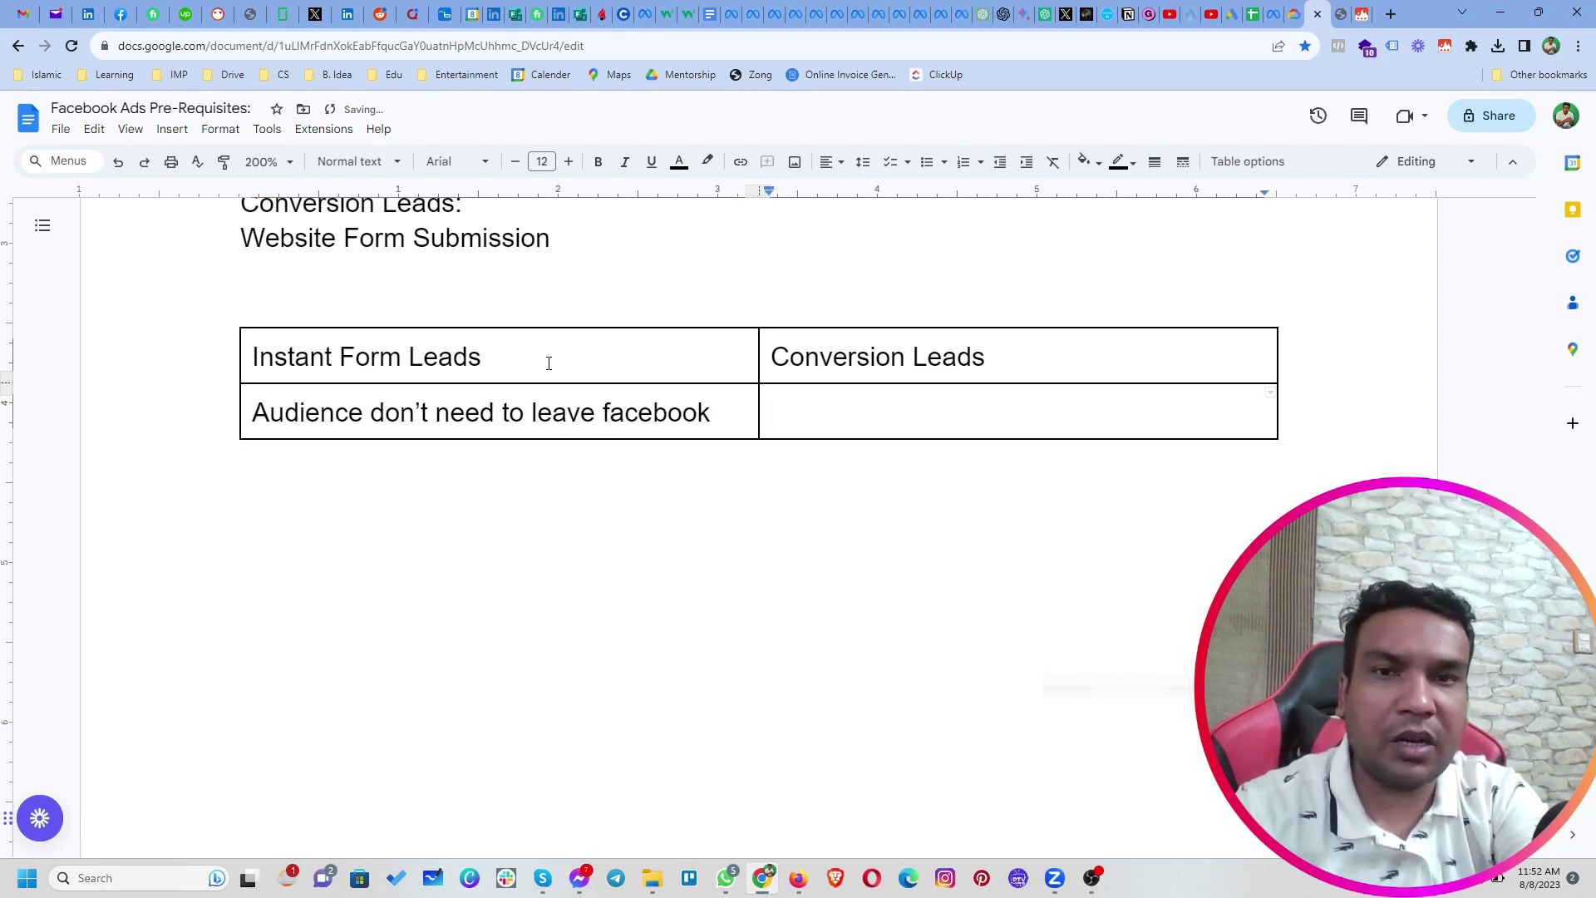
type("Audience nee")
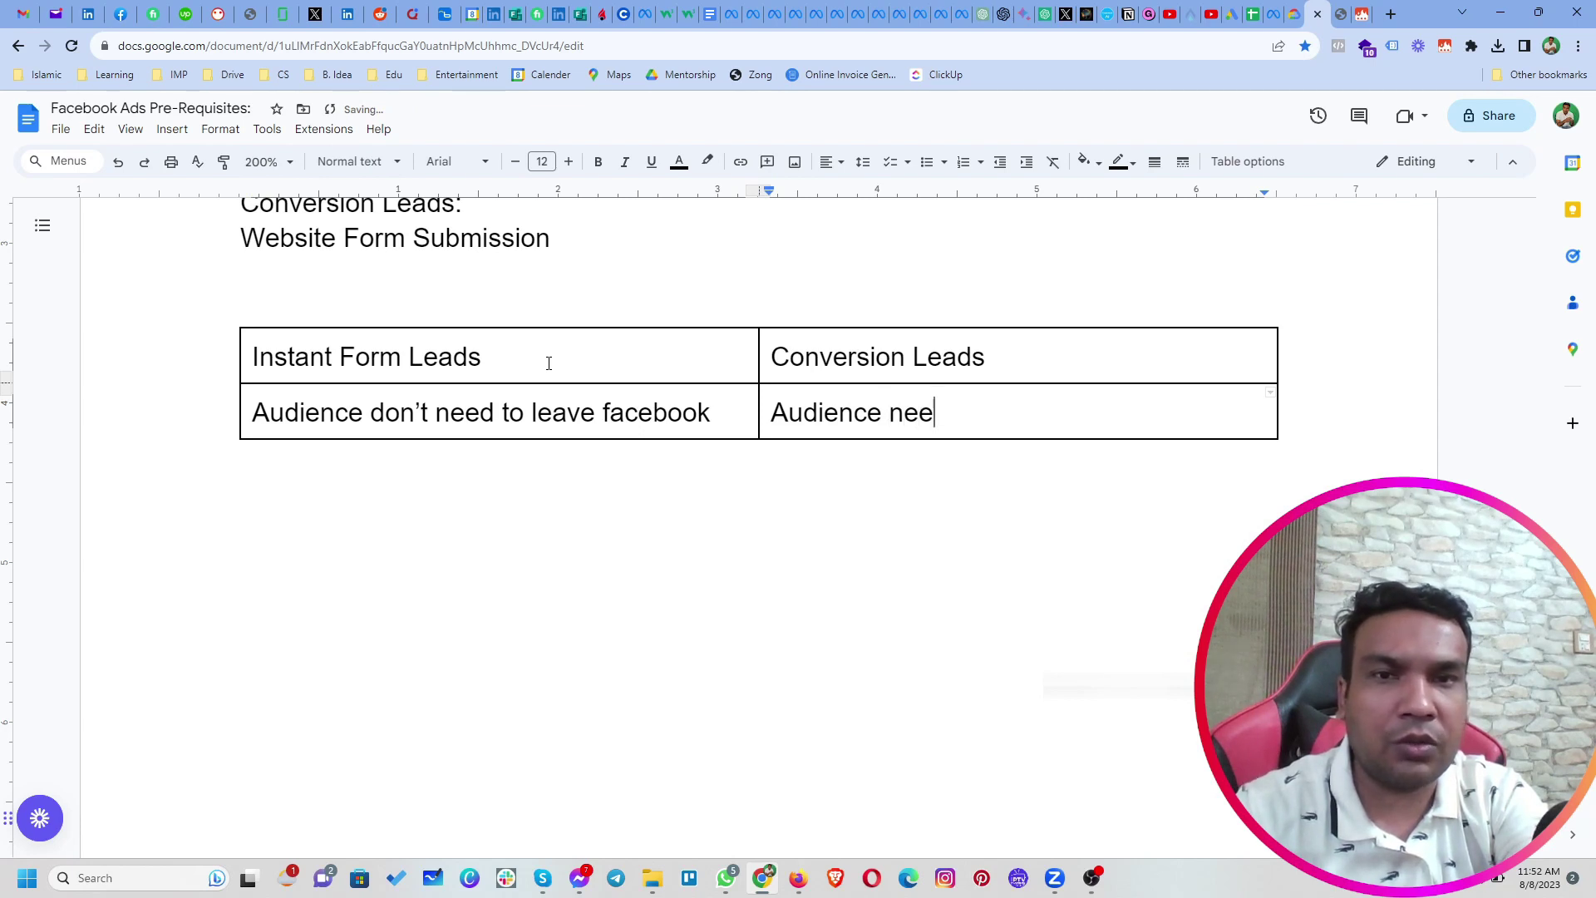
type("d to leave facebook")
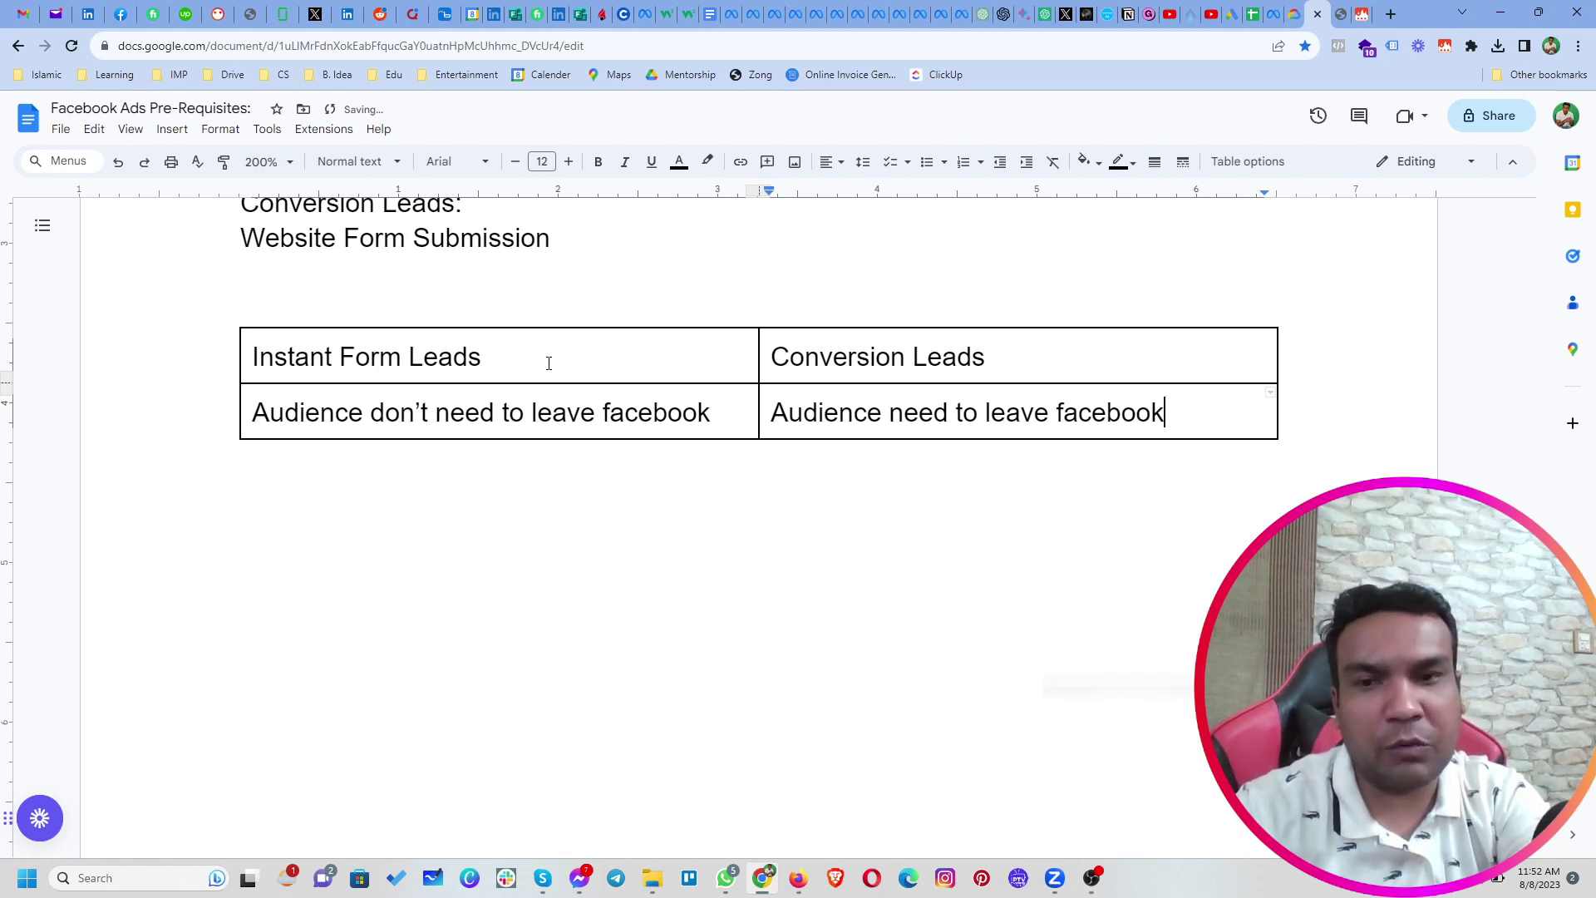
key("Tab")
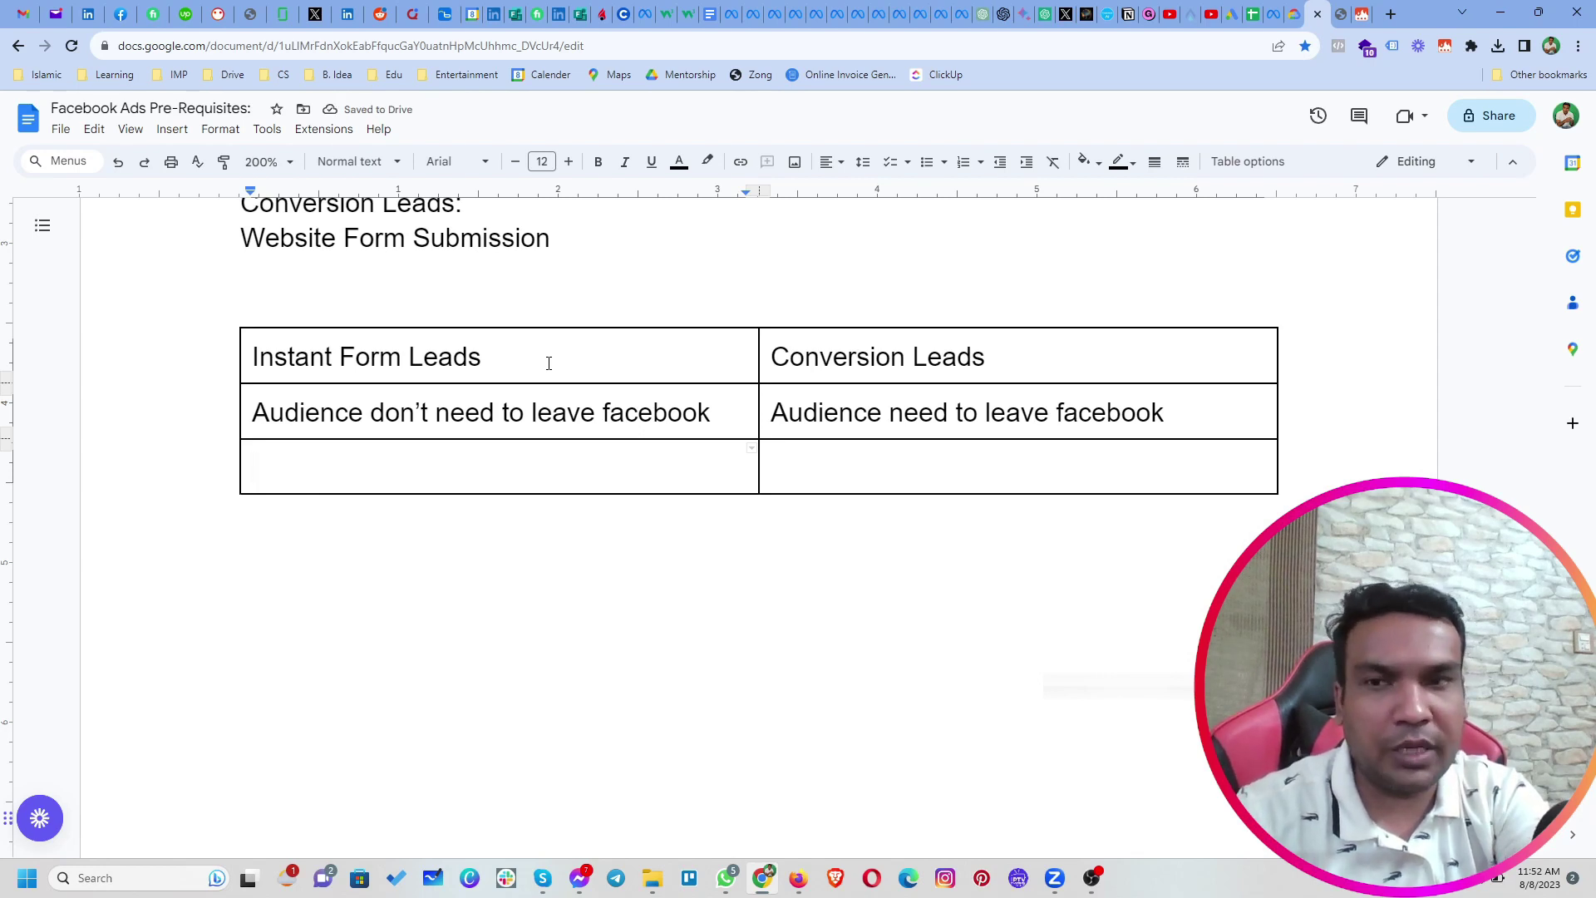
Fill the third table row with 'Cheap Results' and 'Expensive Results'
type("Ca")
key("BackSpace")
type("ha")
key("BackSpace")
type("eap ")
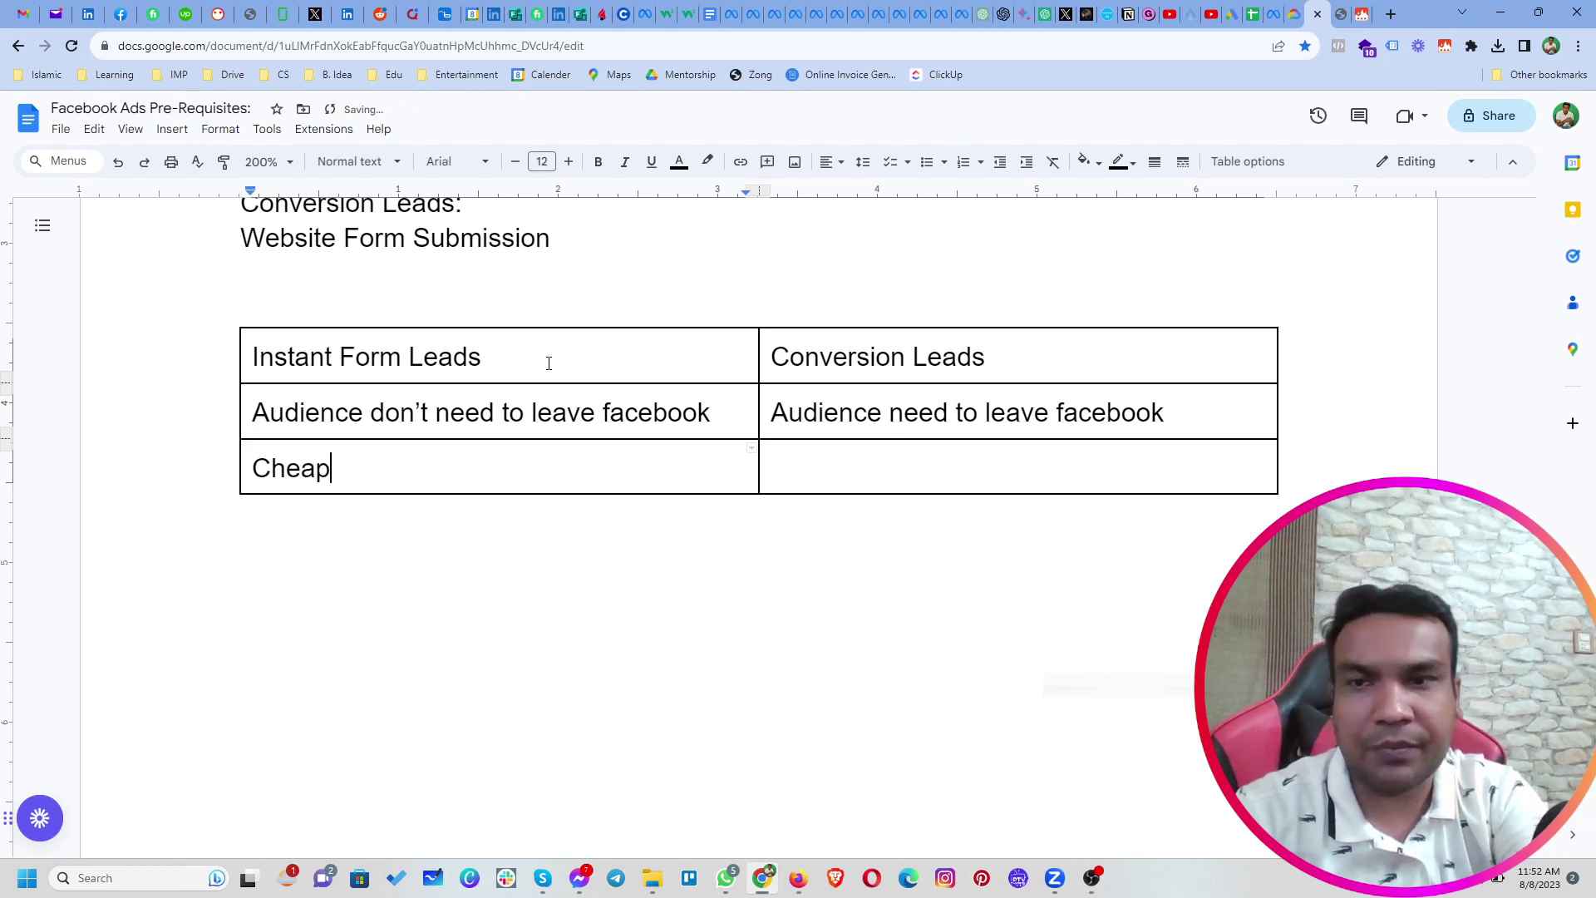
type("Results")
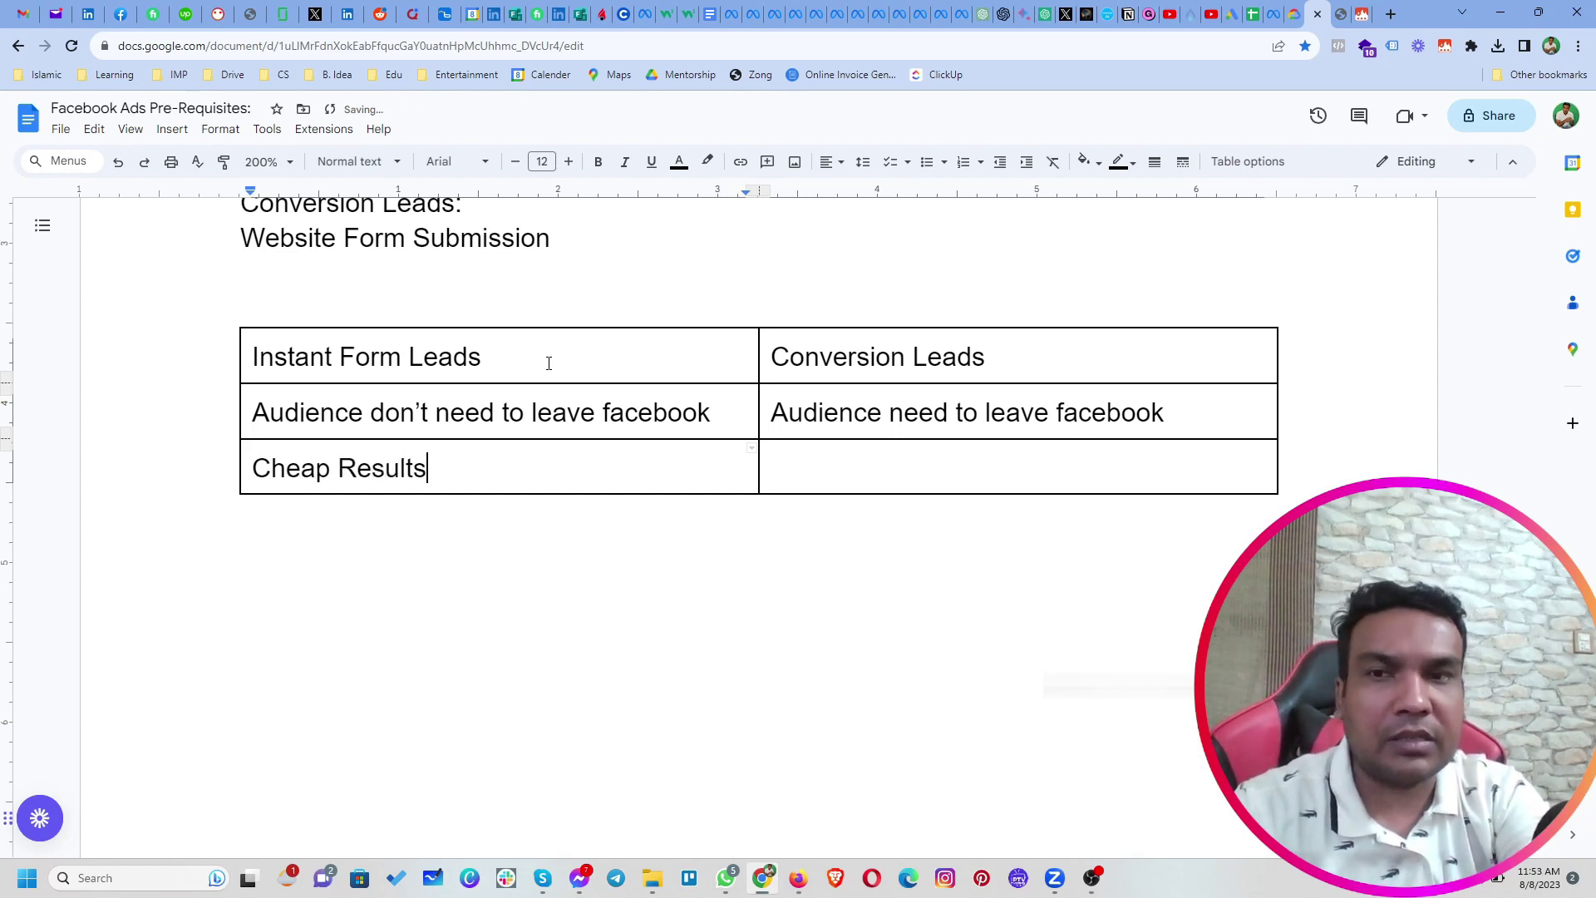
key("Tab")
type("Exp")
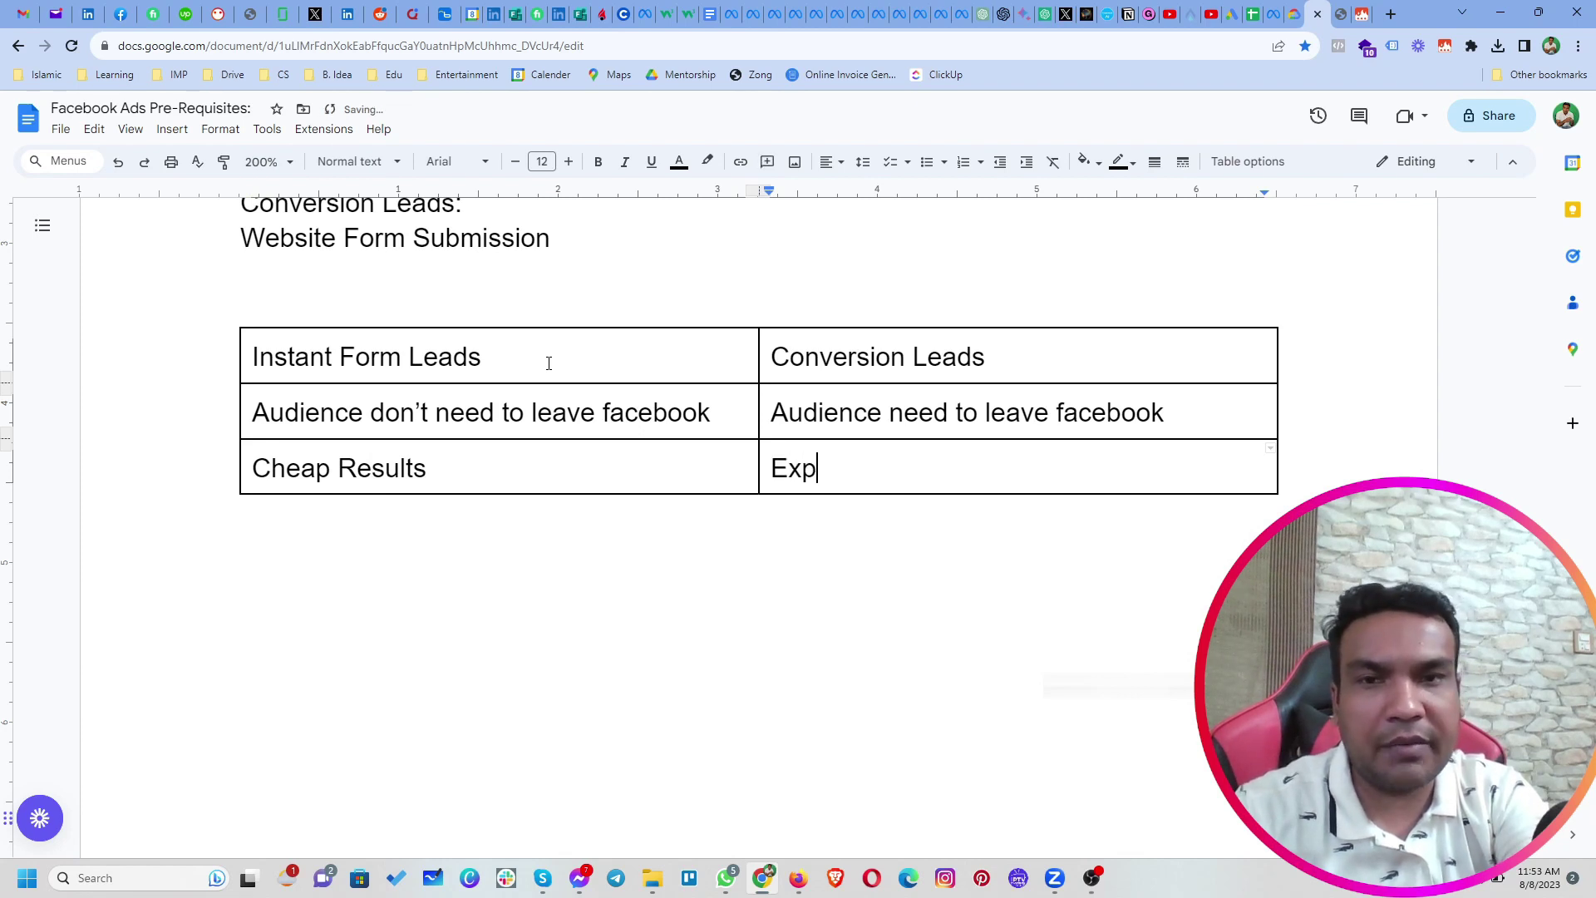
type("ensive Reu")
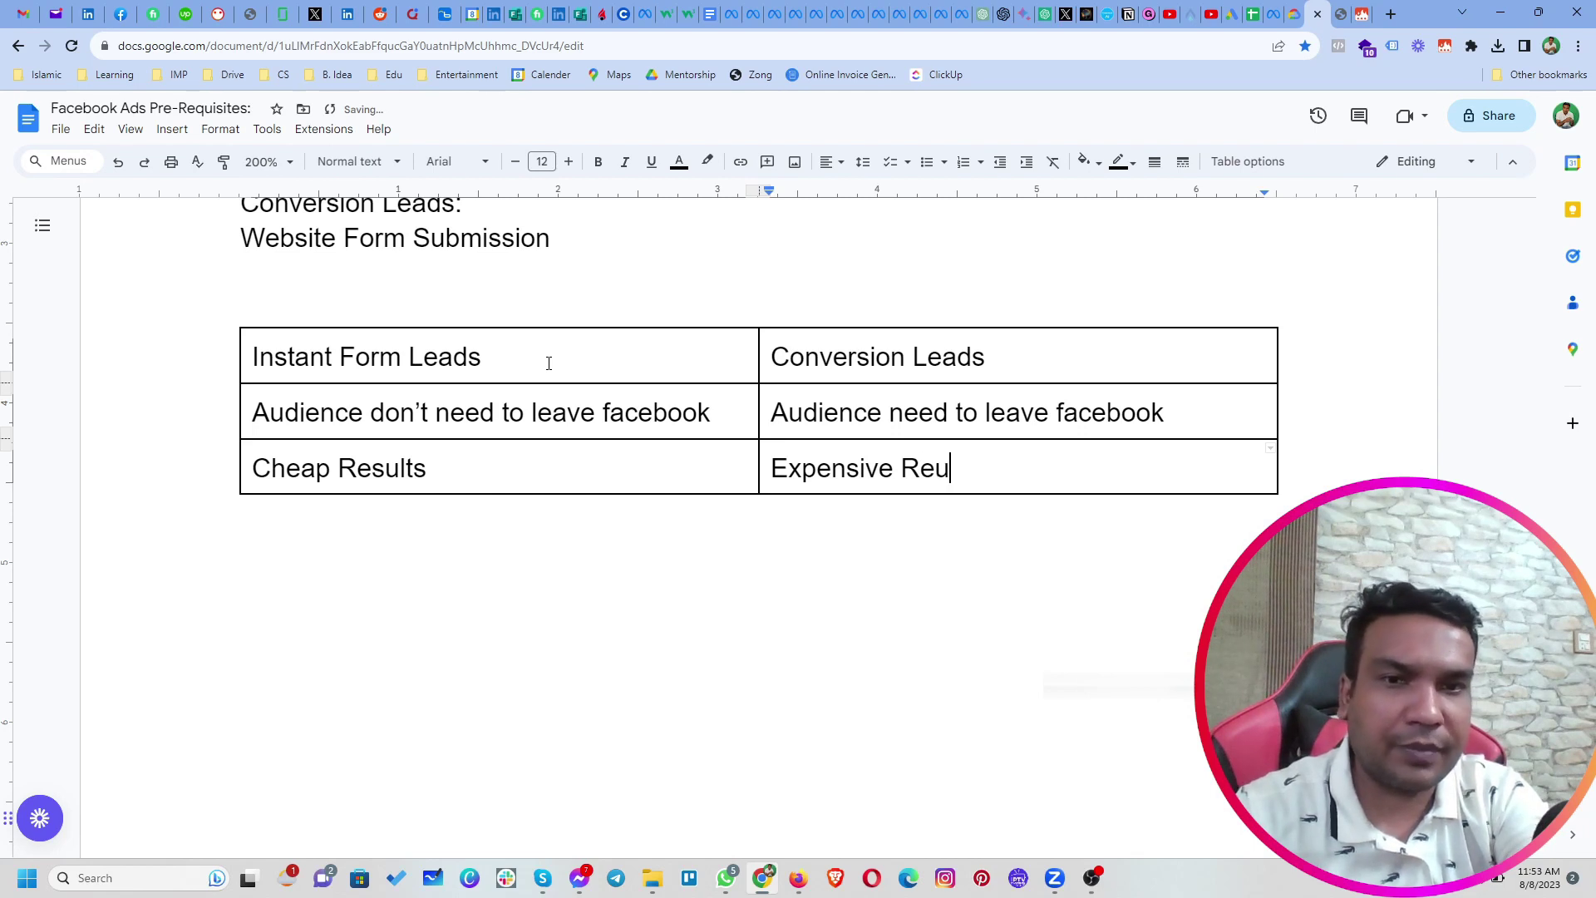
key("BackSpace")
type("sults")
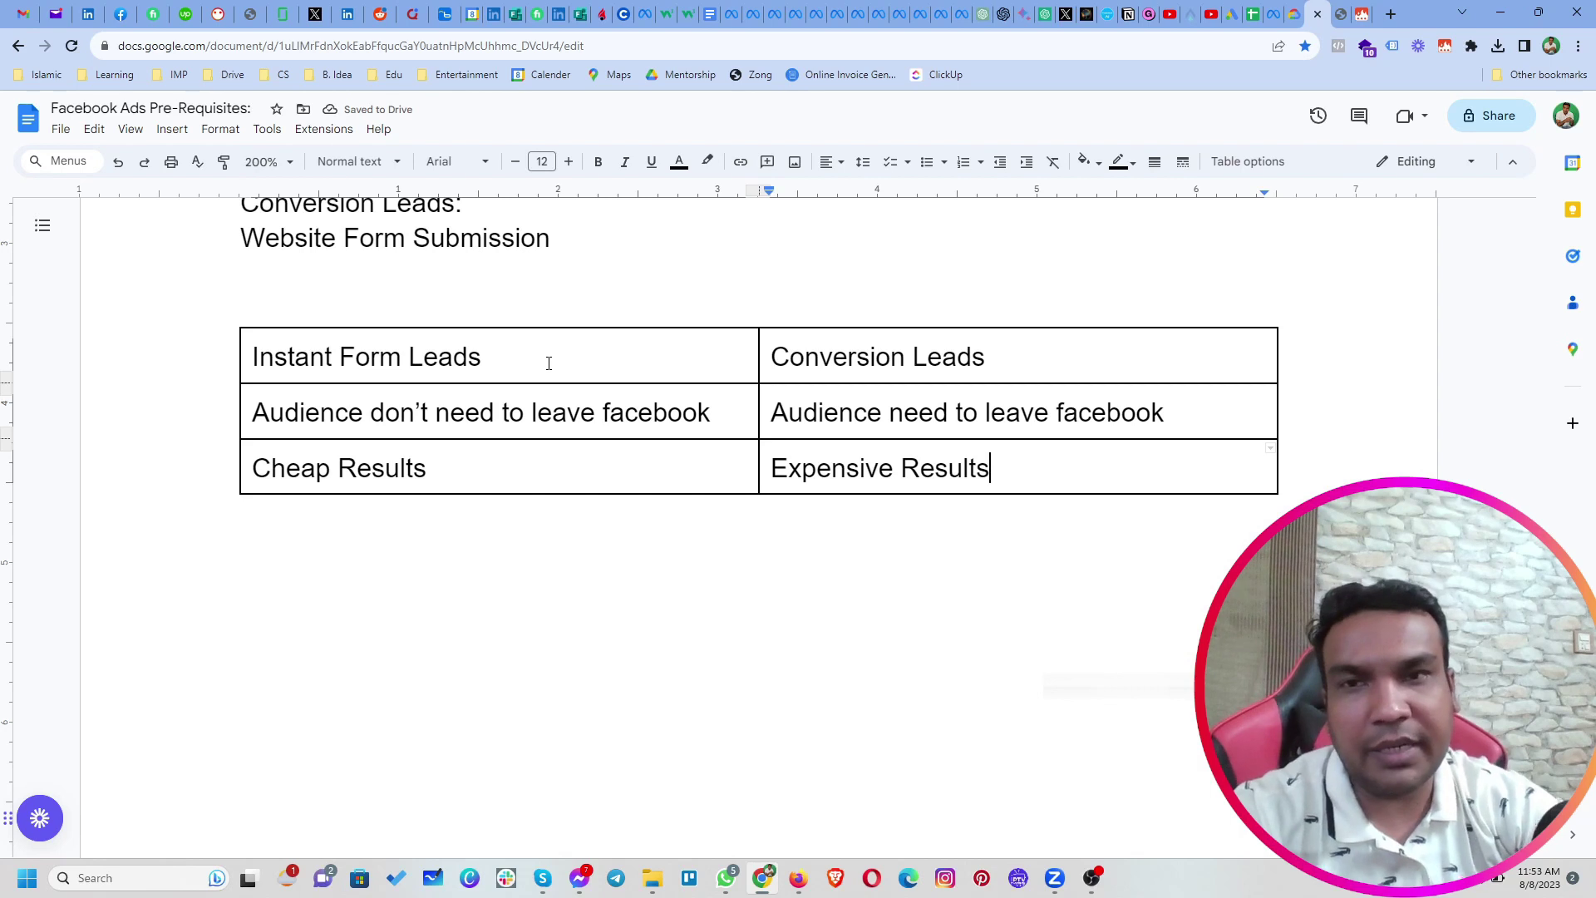
Make the 'Instant Form Leads' / 'Conversion Leads' header row bold and centered
left_click_drag(574, 357, 856, 374)
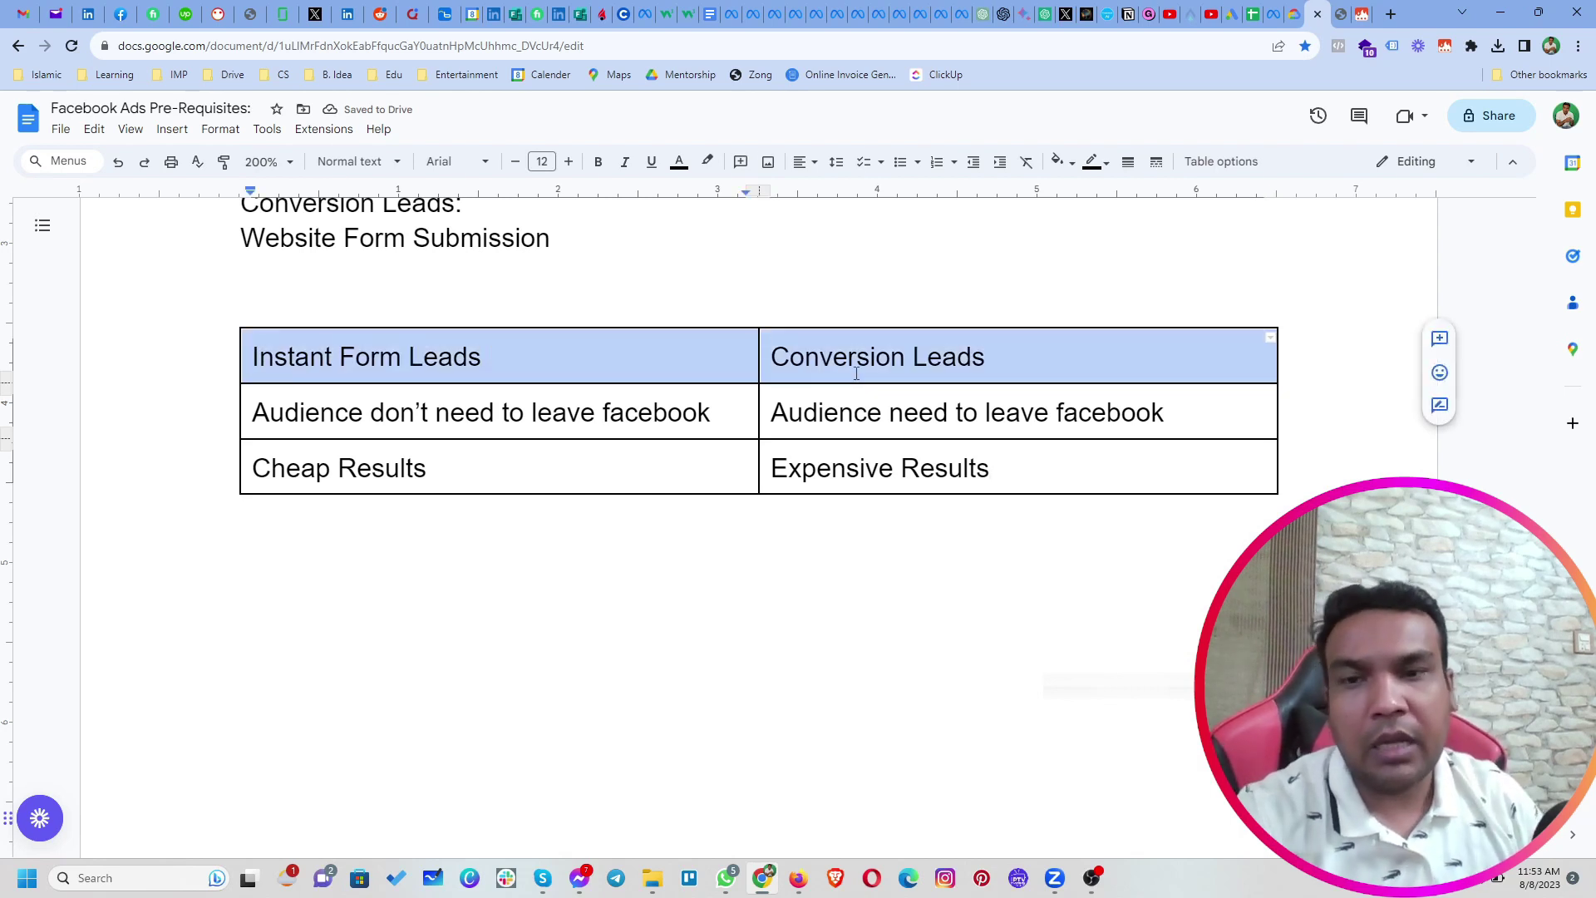
key("ctrl+k")
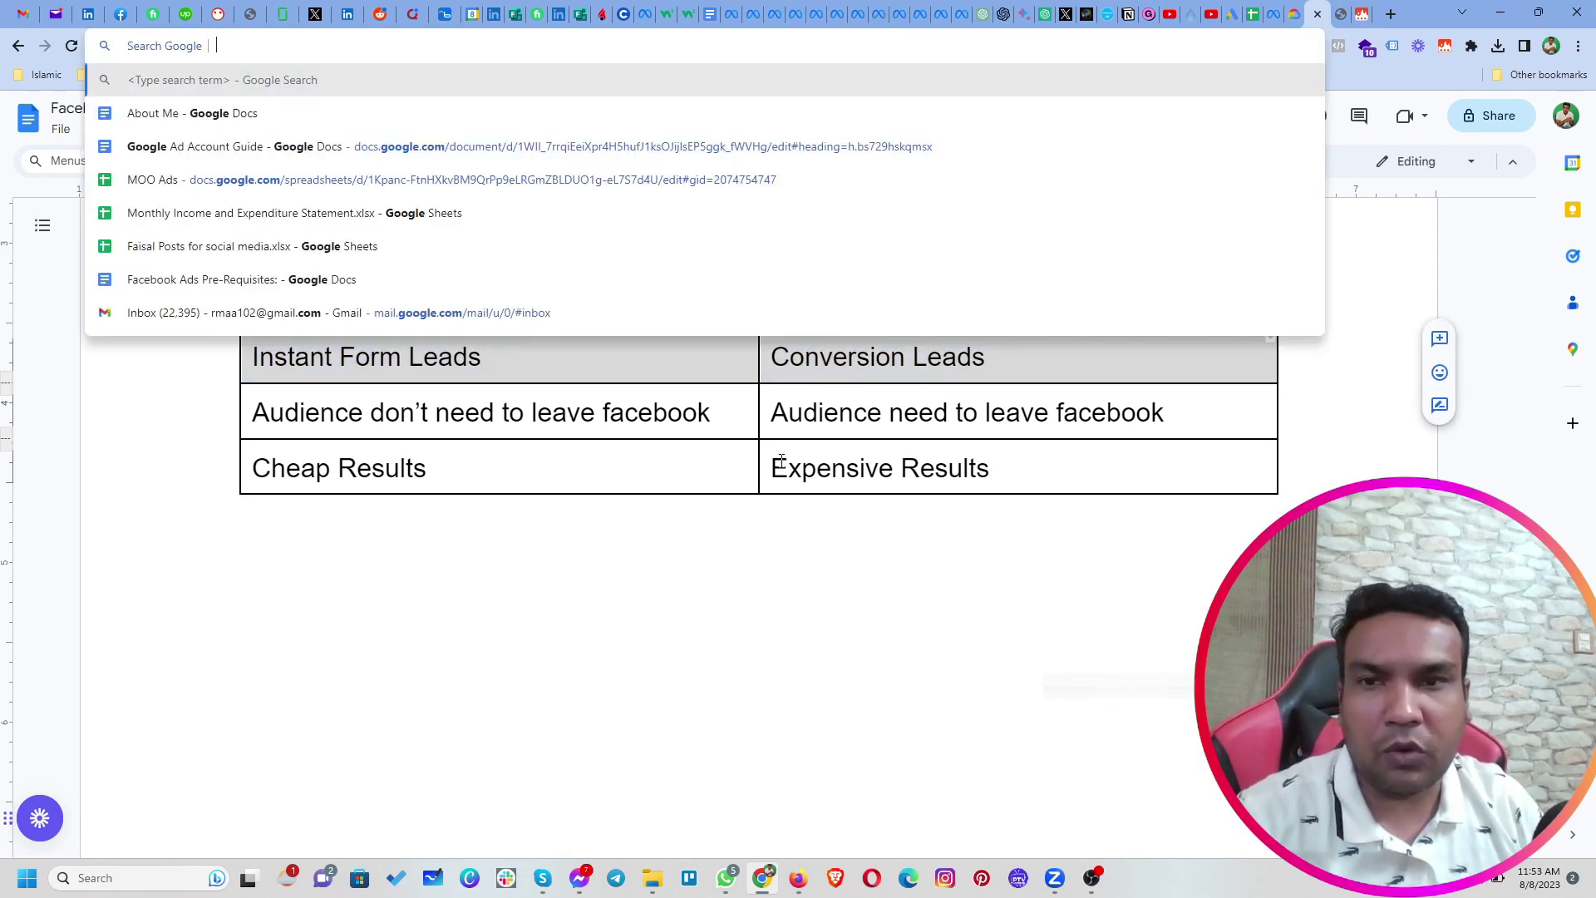
left_click(673, 368)
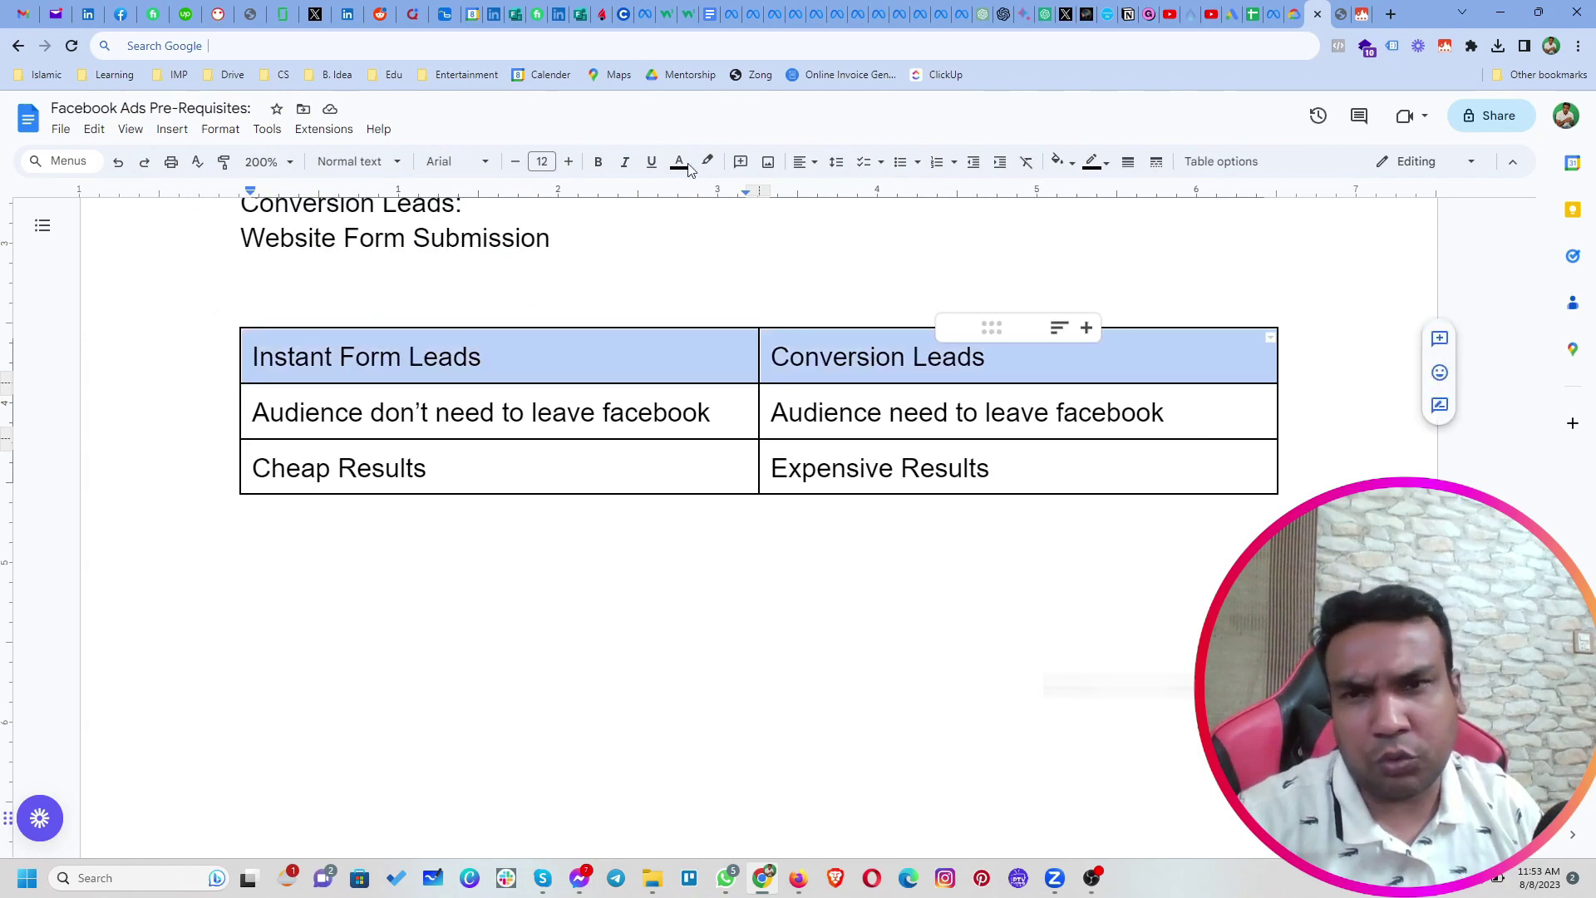
left_click(597, 161)
left_click(801, 162)
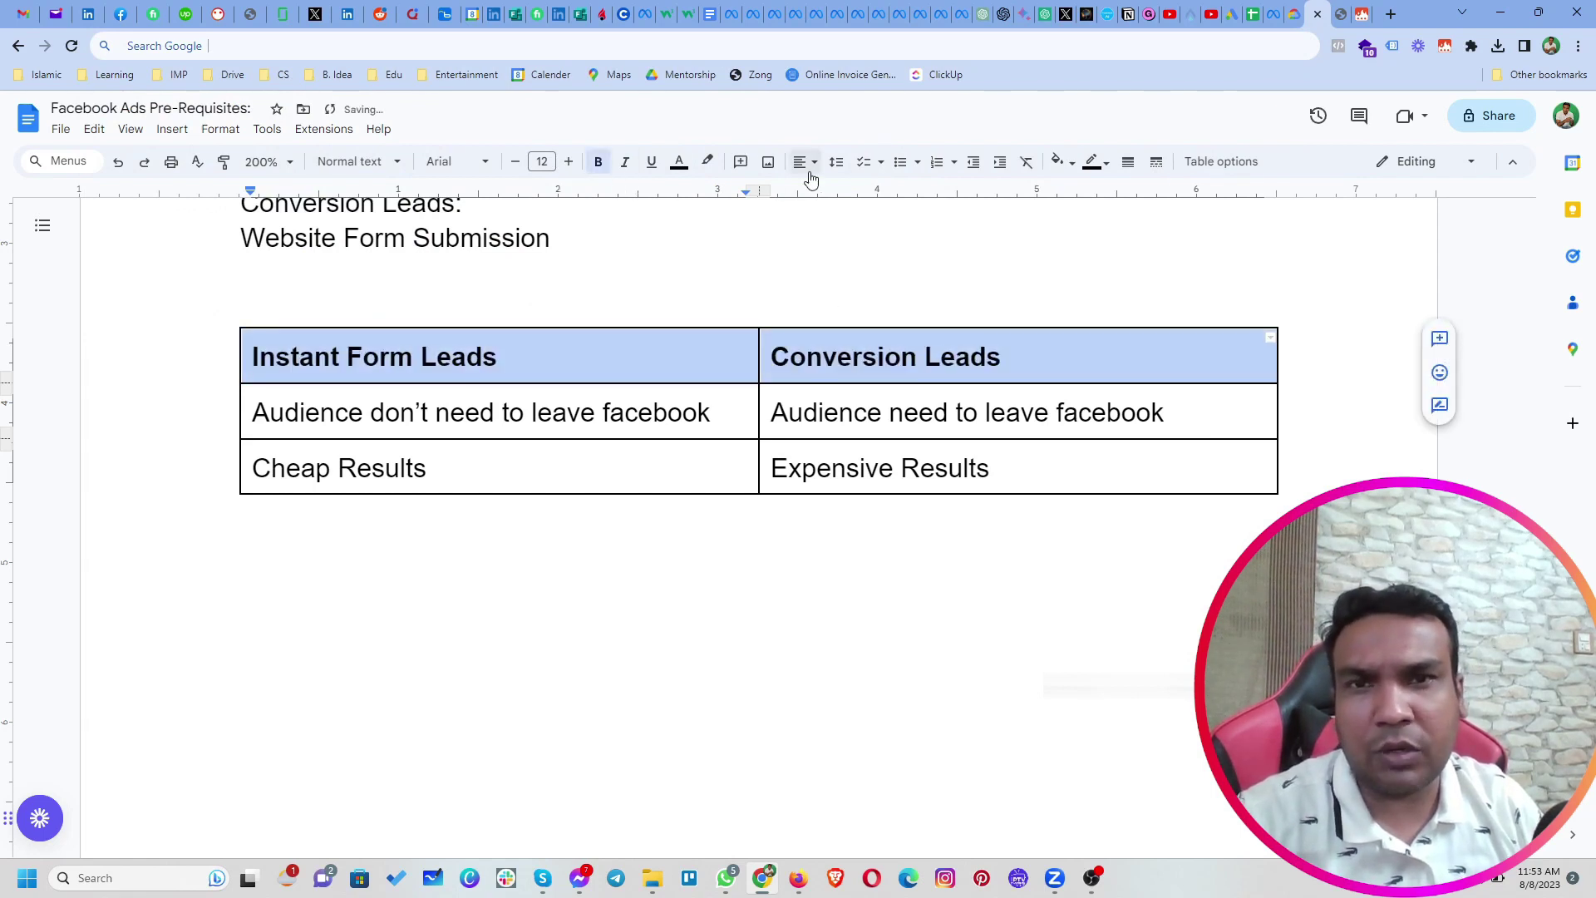
left_click(826, 188)
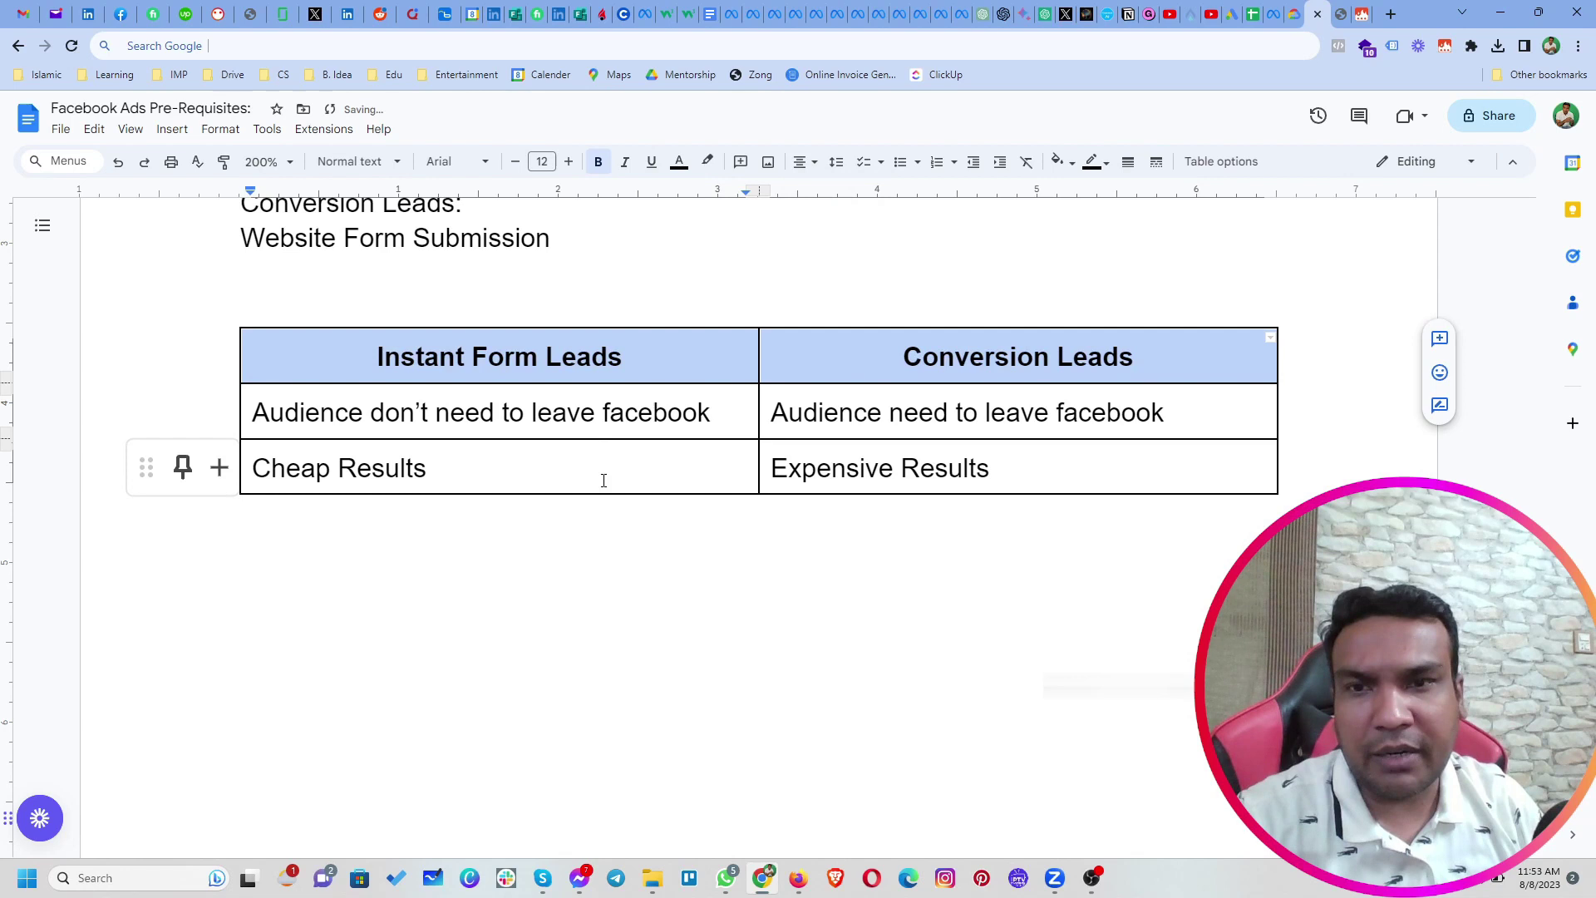
left_click(1049, 474)
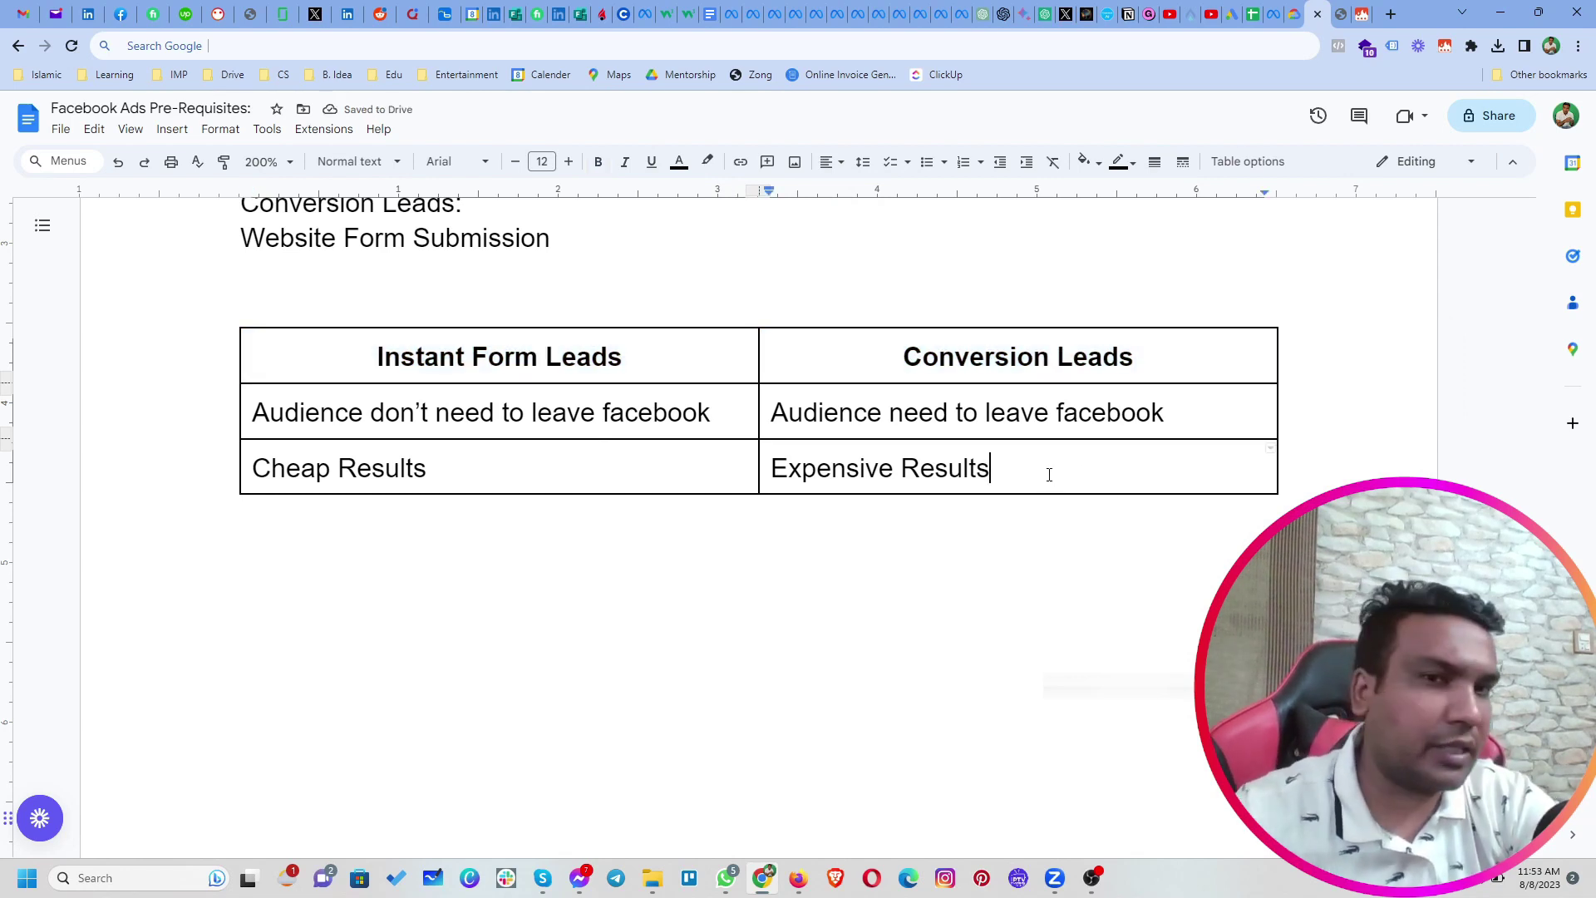
Add a table row 'Not Good Quality' versus 'Good Quality', followed by a new empty row
key("Tab")
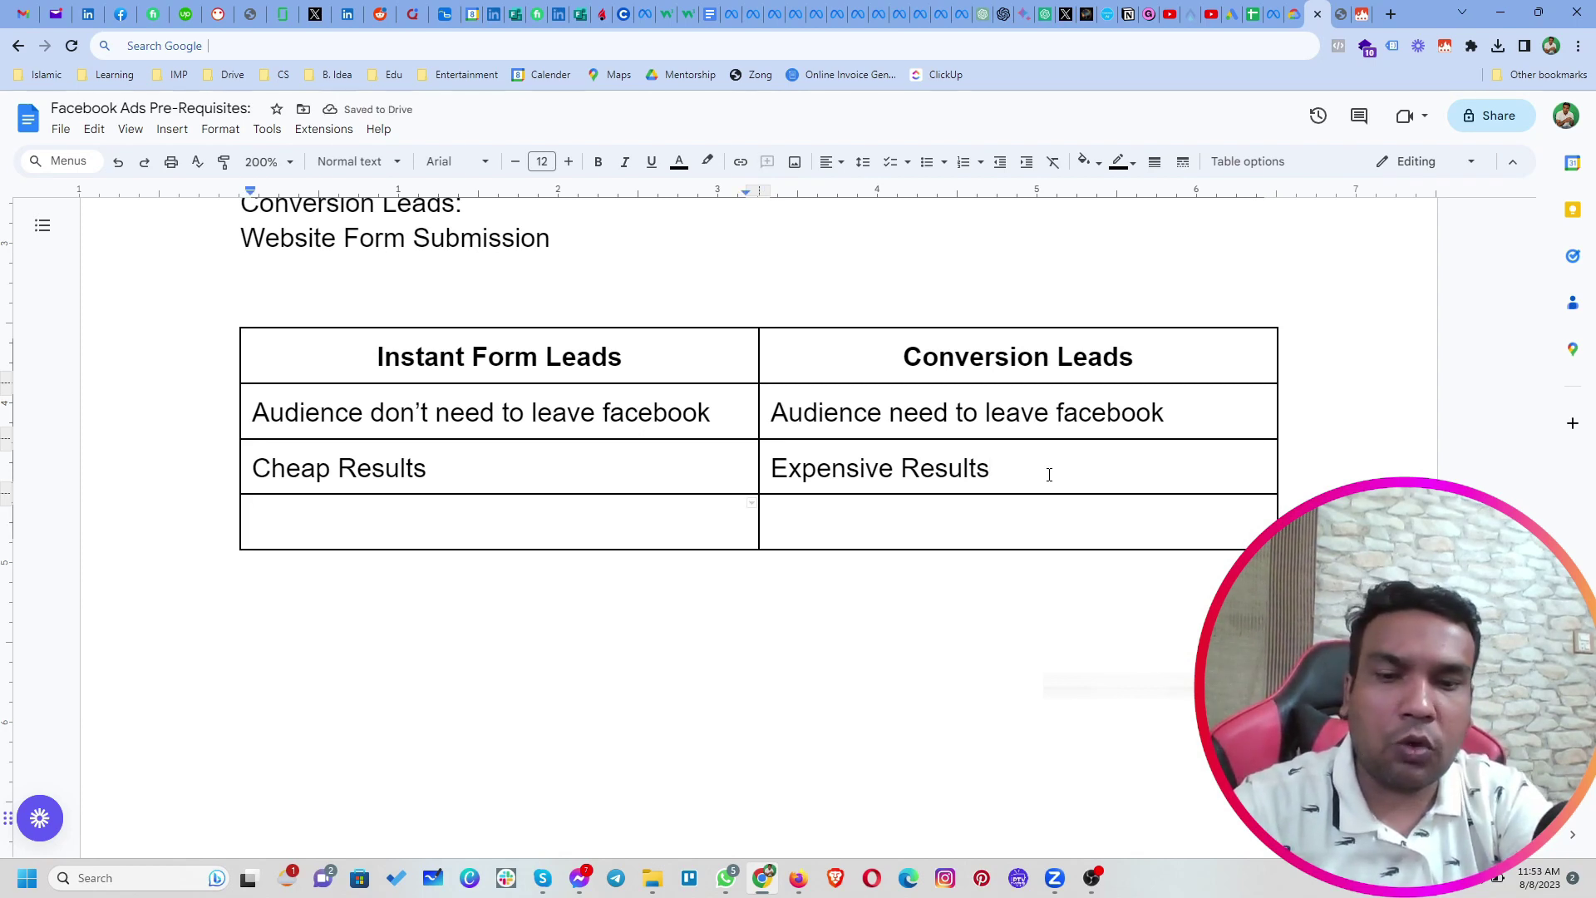
type("Not Good Quality")
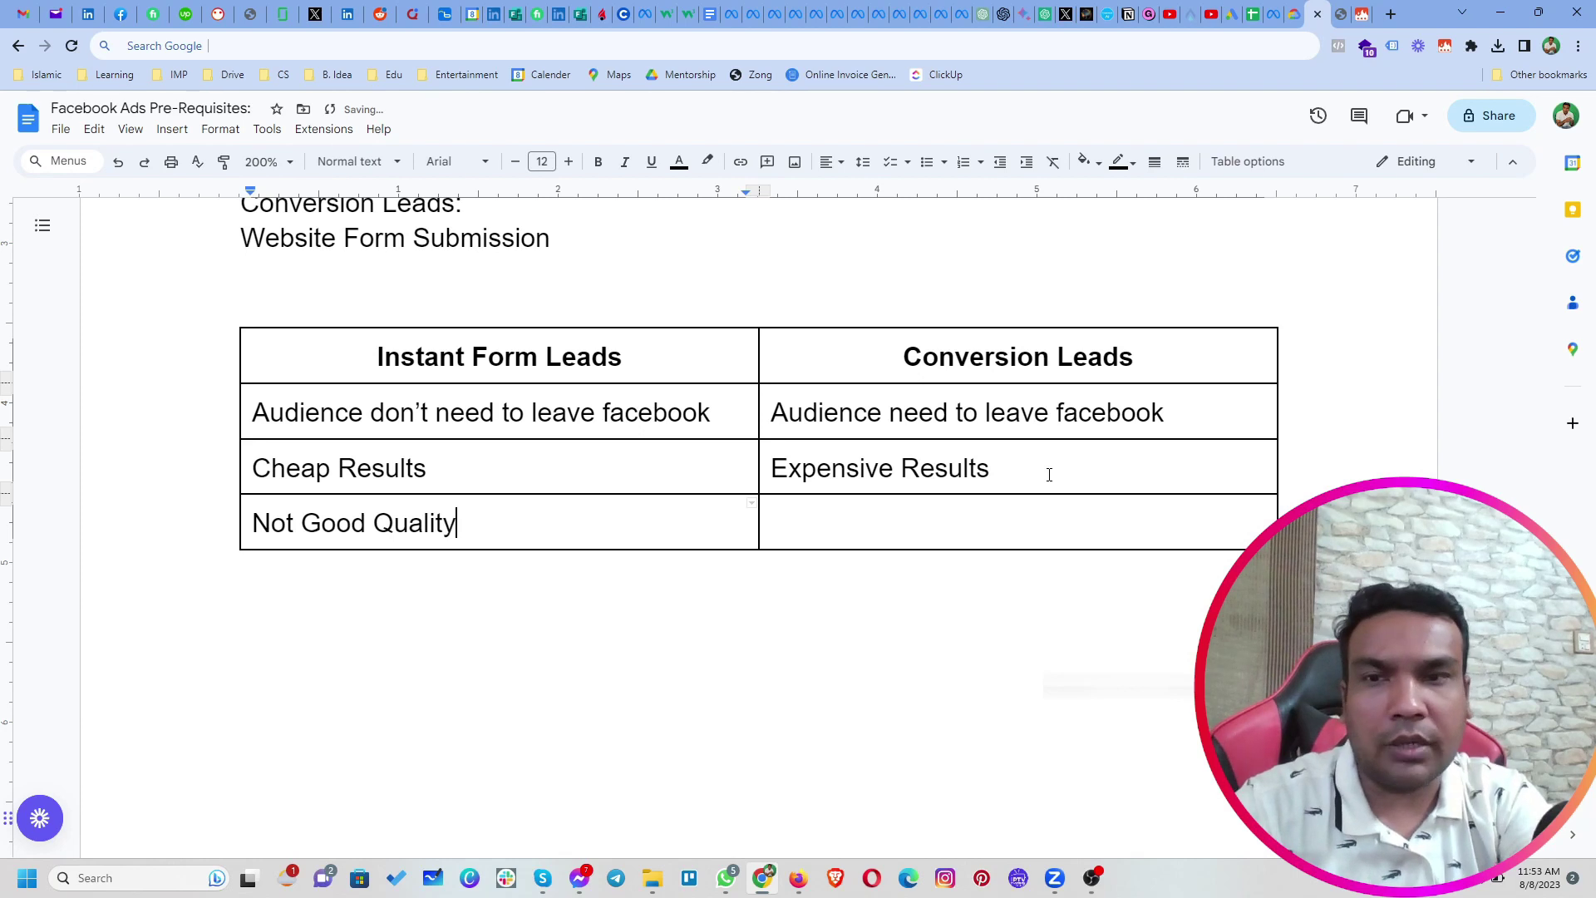
key("Tab")
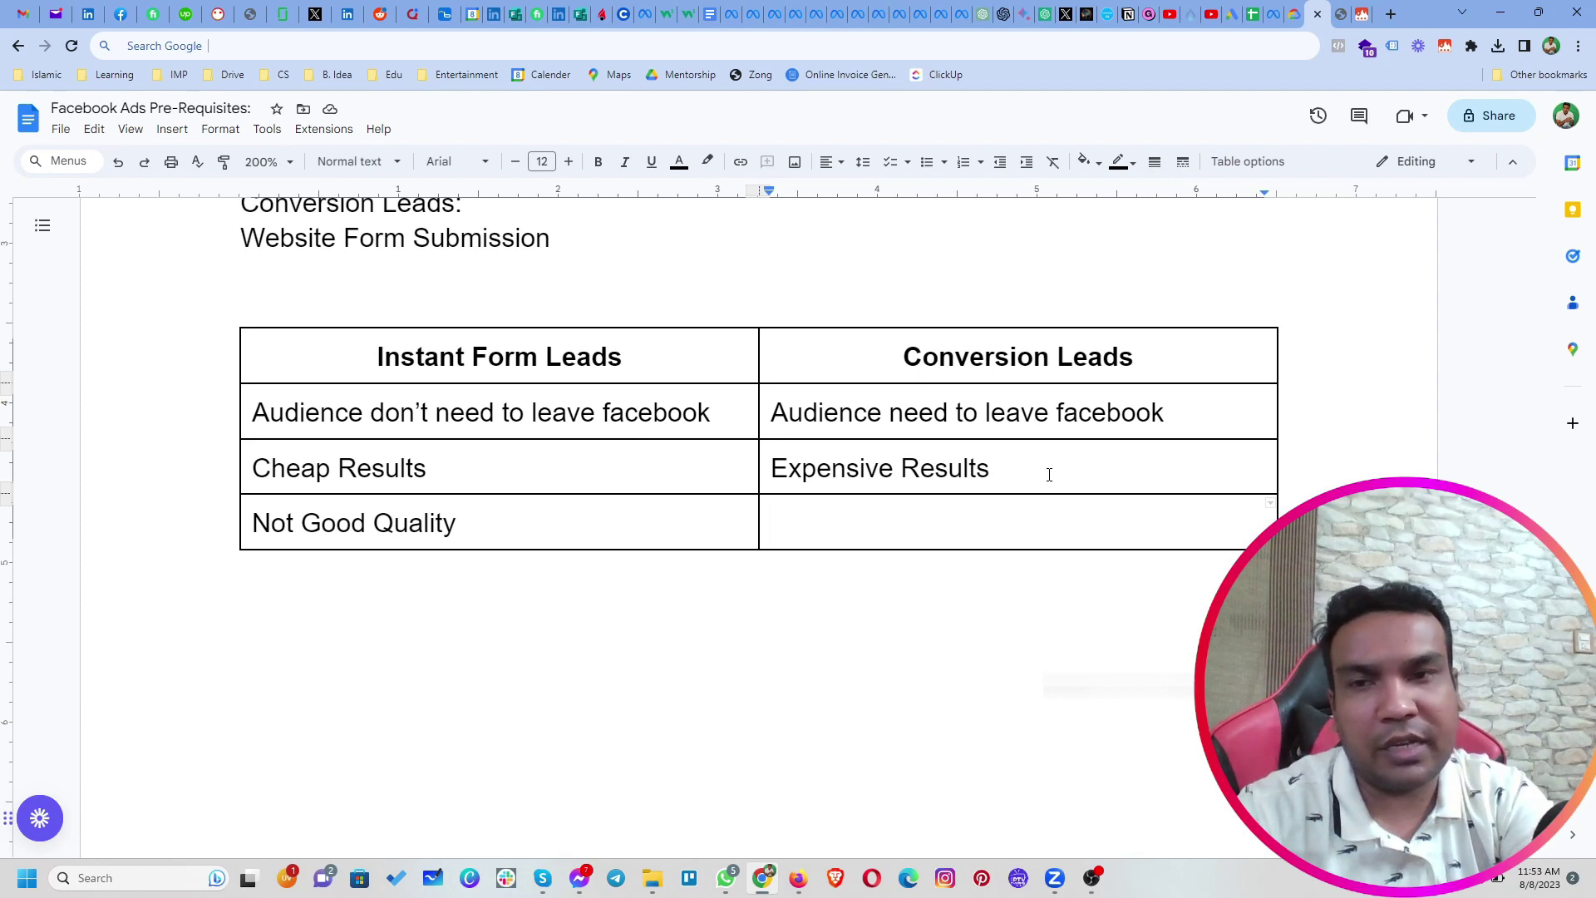
type("Go")
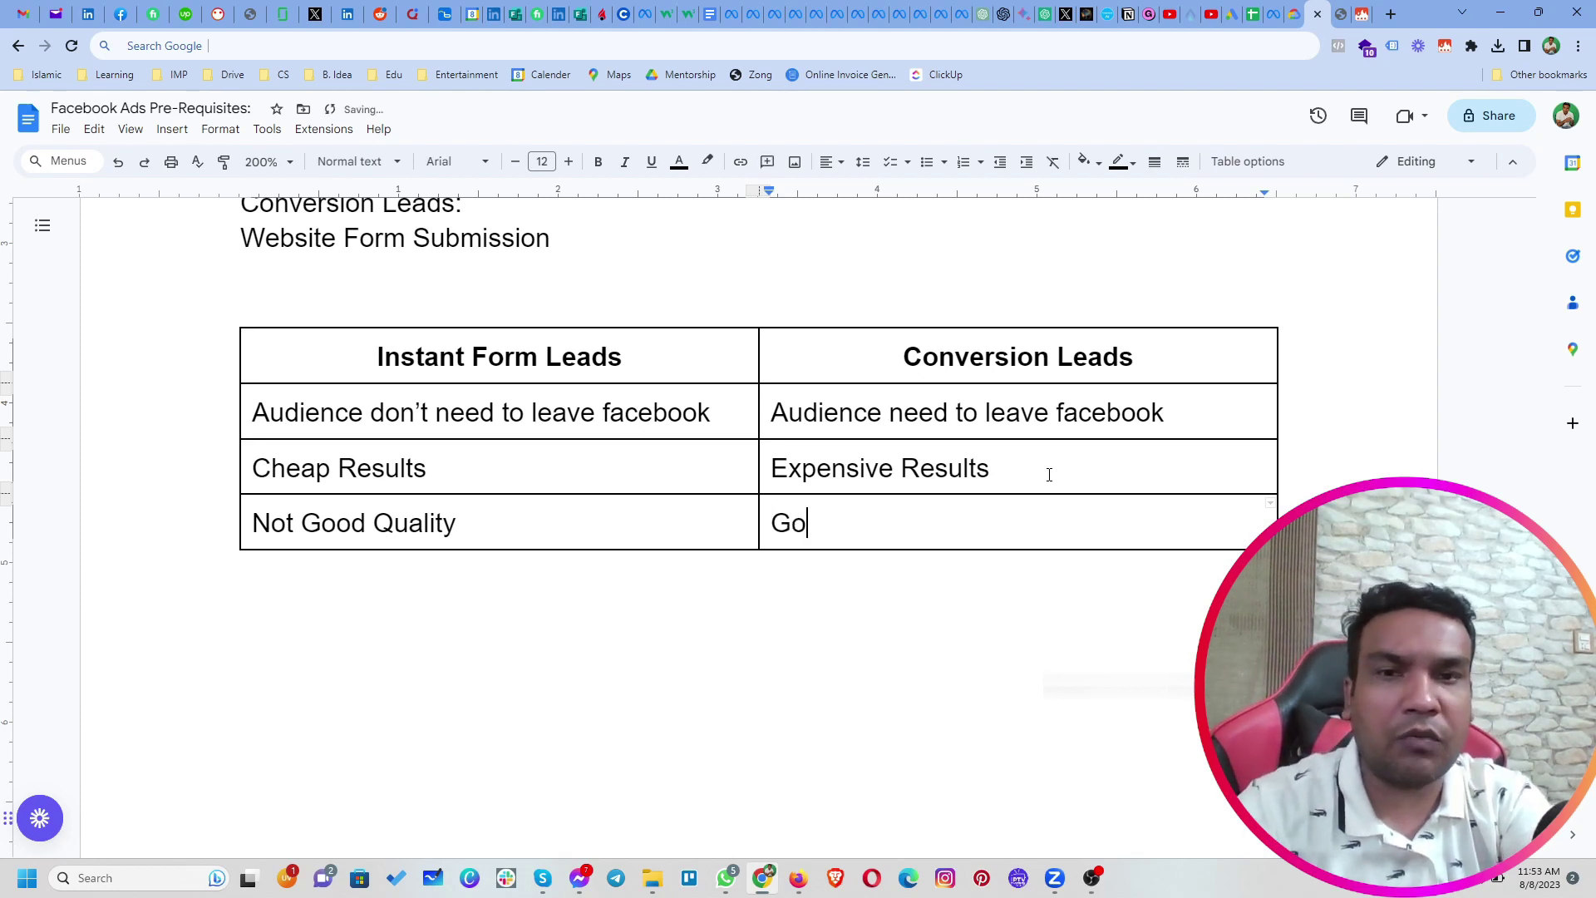
type("ogd Quality")
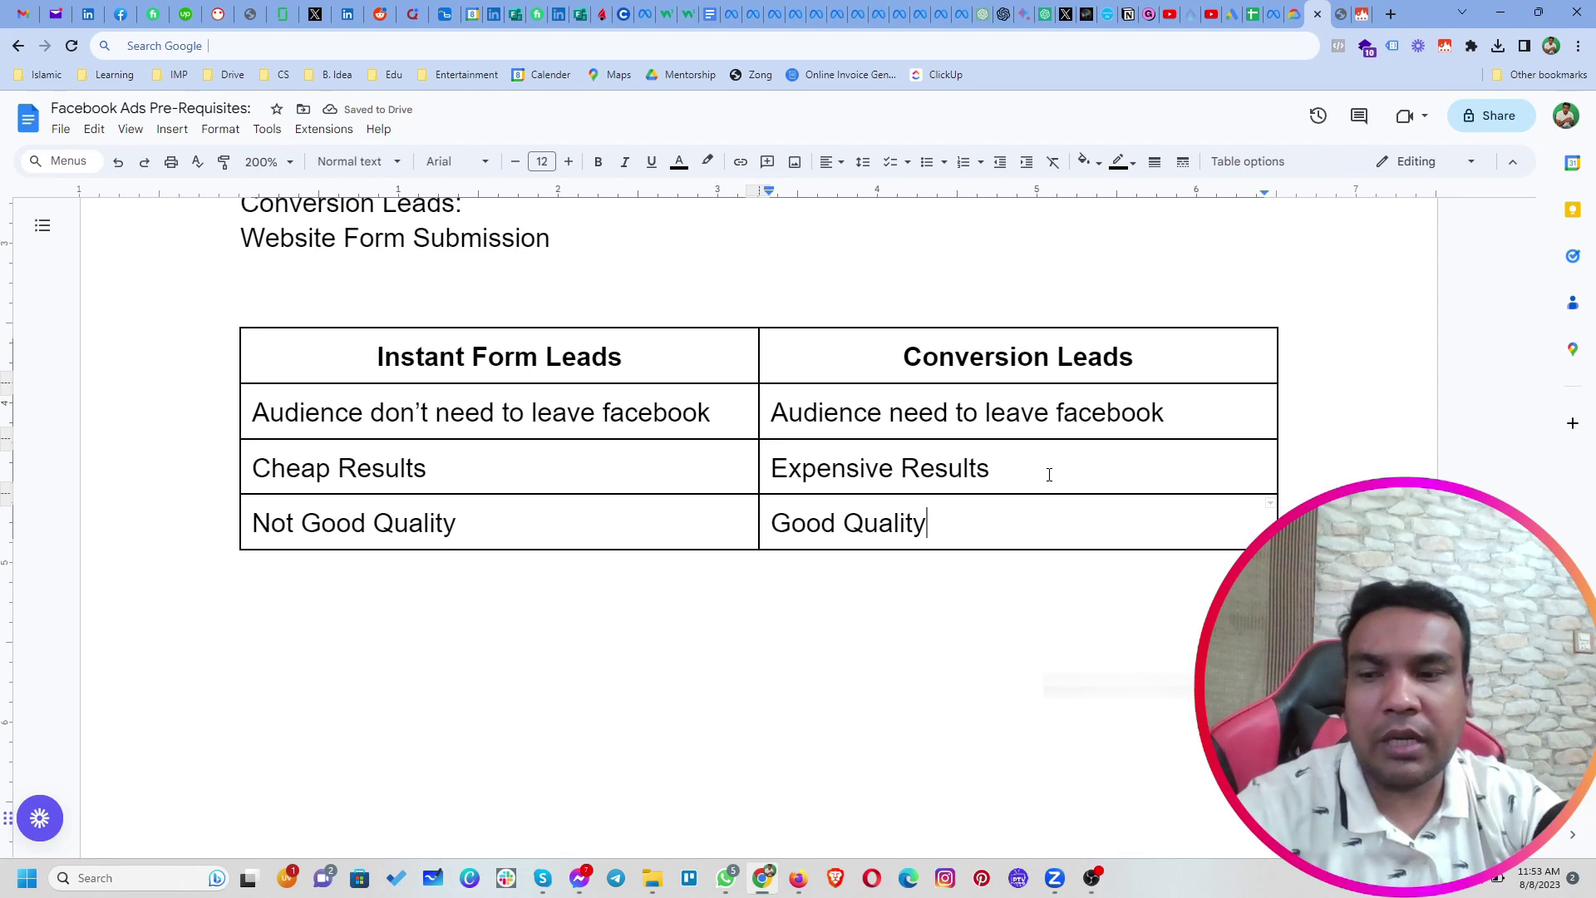
key("Tab")
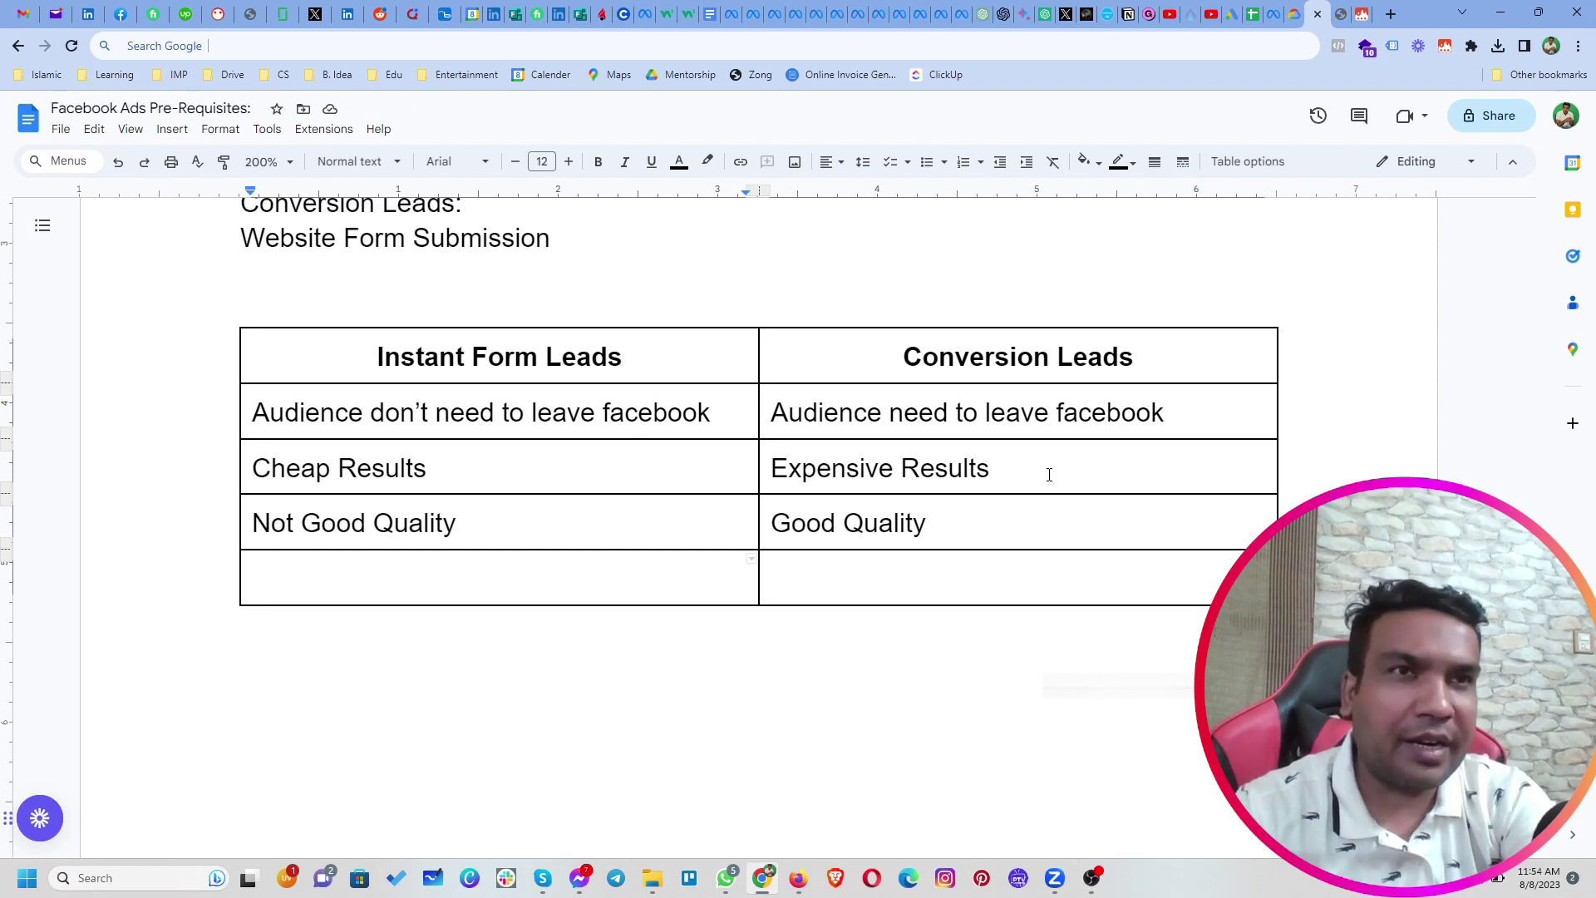
Fill the table's bottom row with 'No Tracking' and 'Pixel Tracking', then select 'Pixel Tracking'
type("No Tracking")
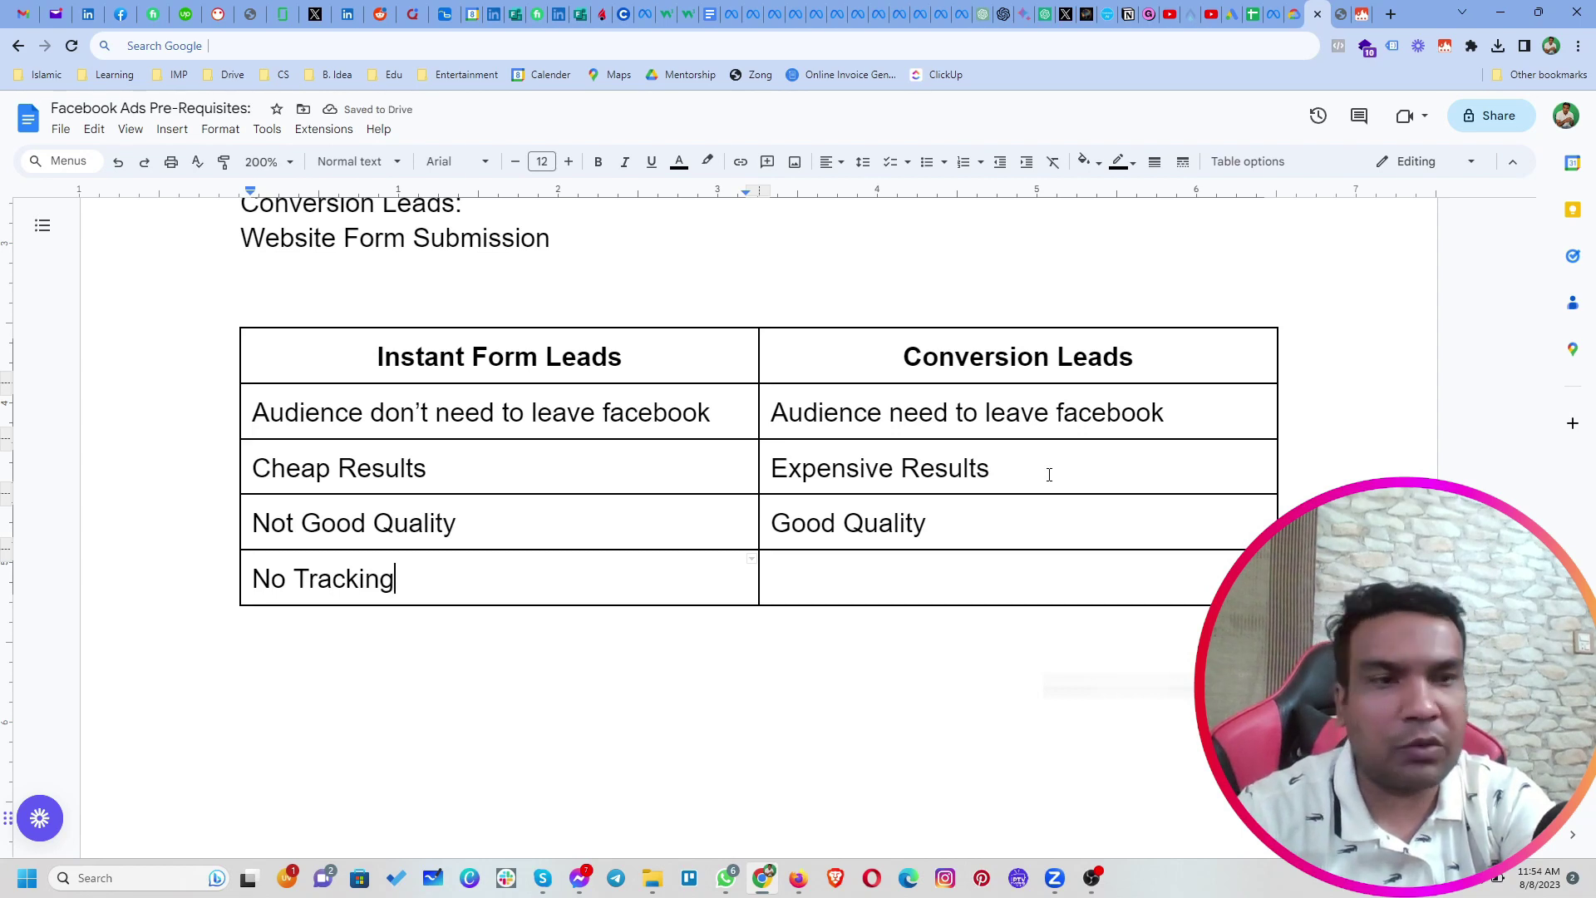
key("Tab")
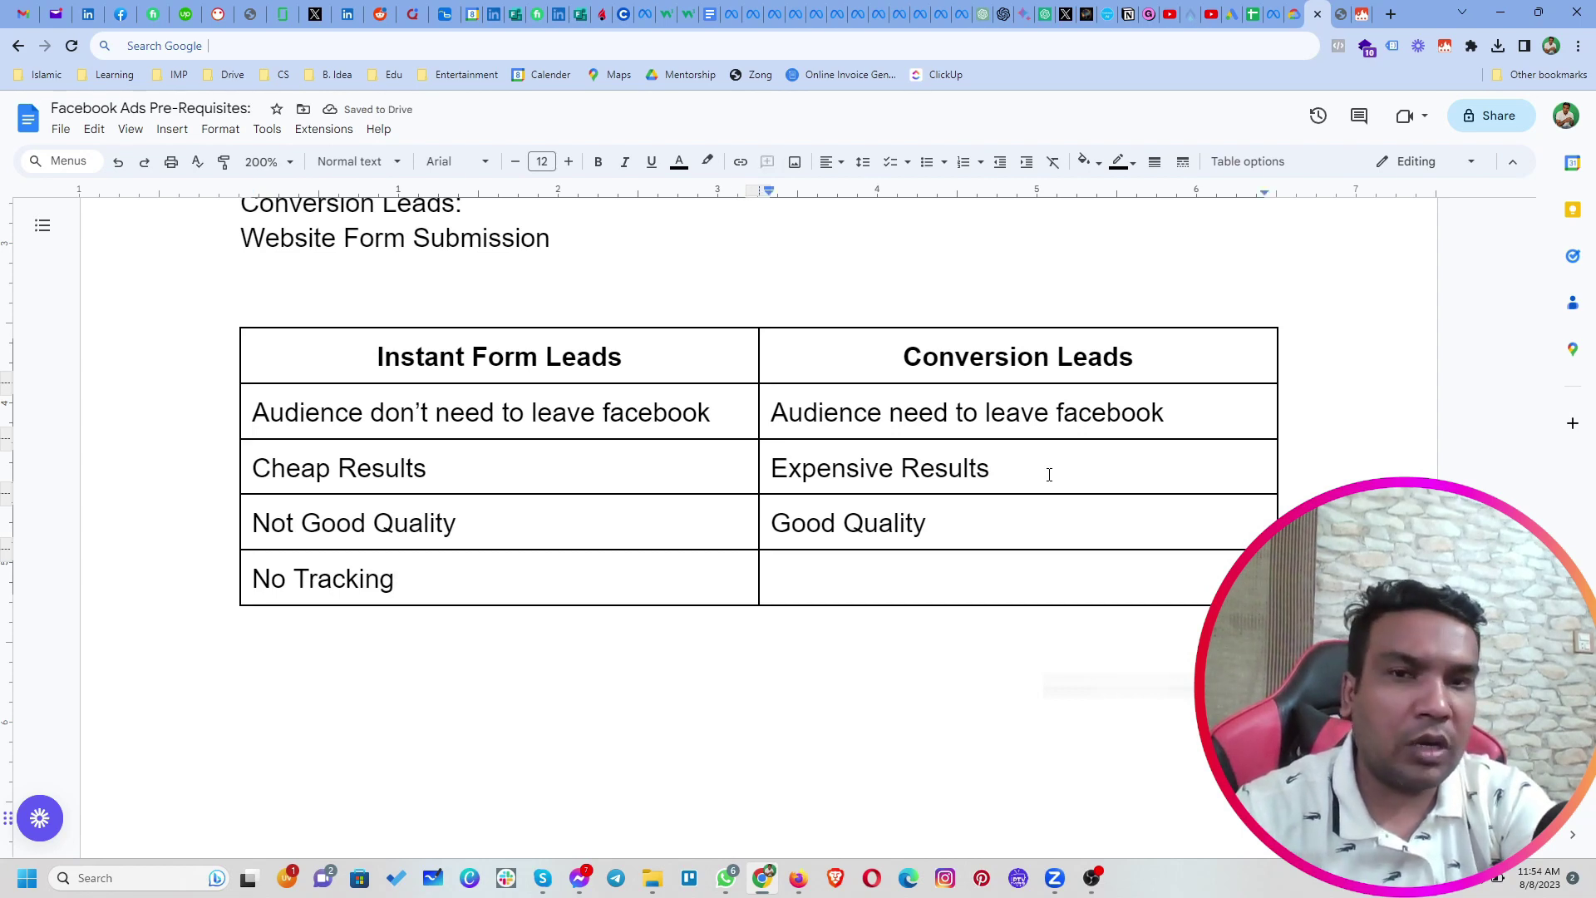
type("Pixel Tra")
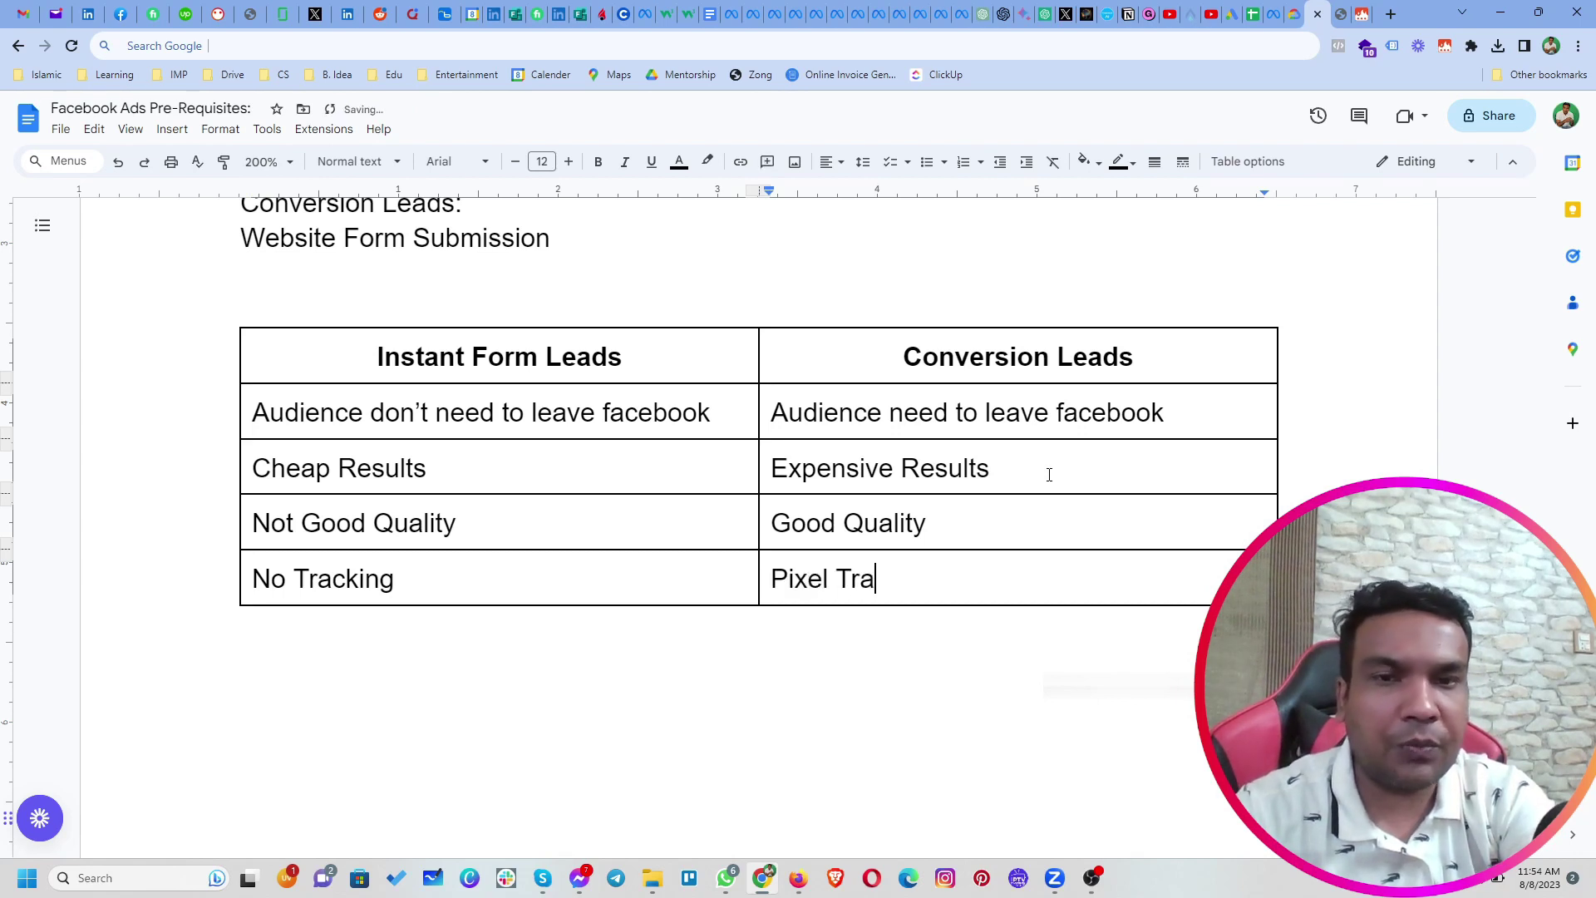
type("cking")
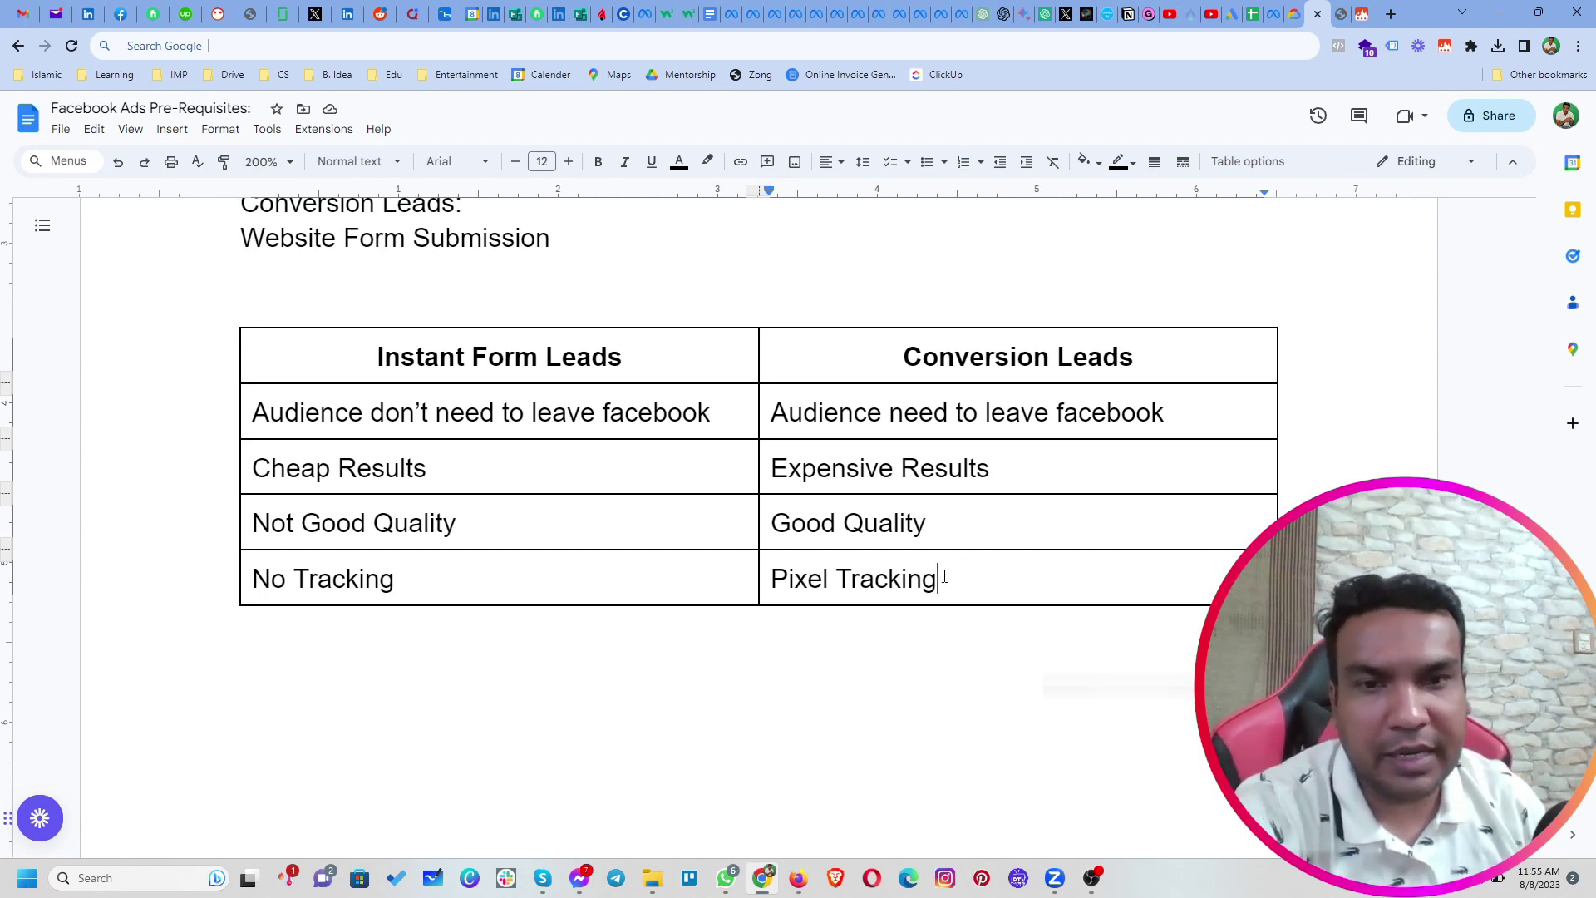
left_click_drag(928, 579, 774, 569)
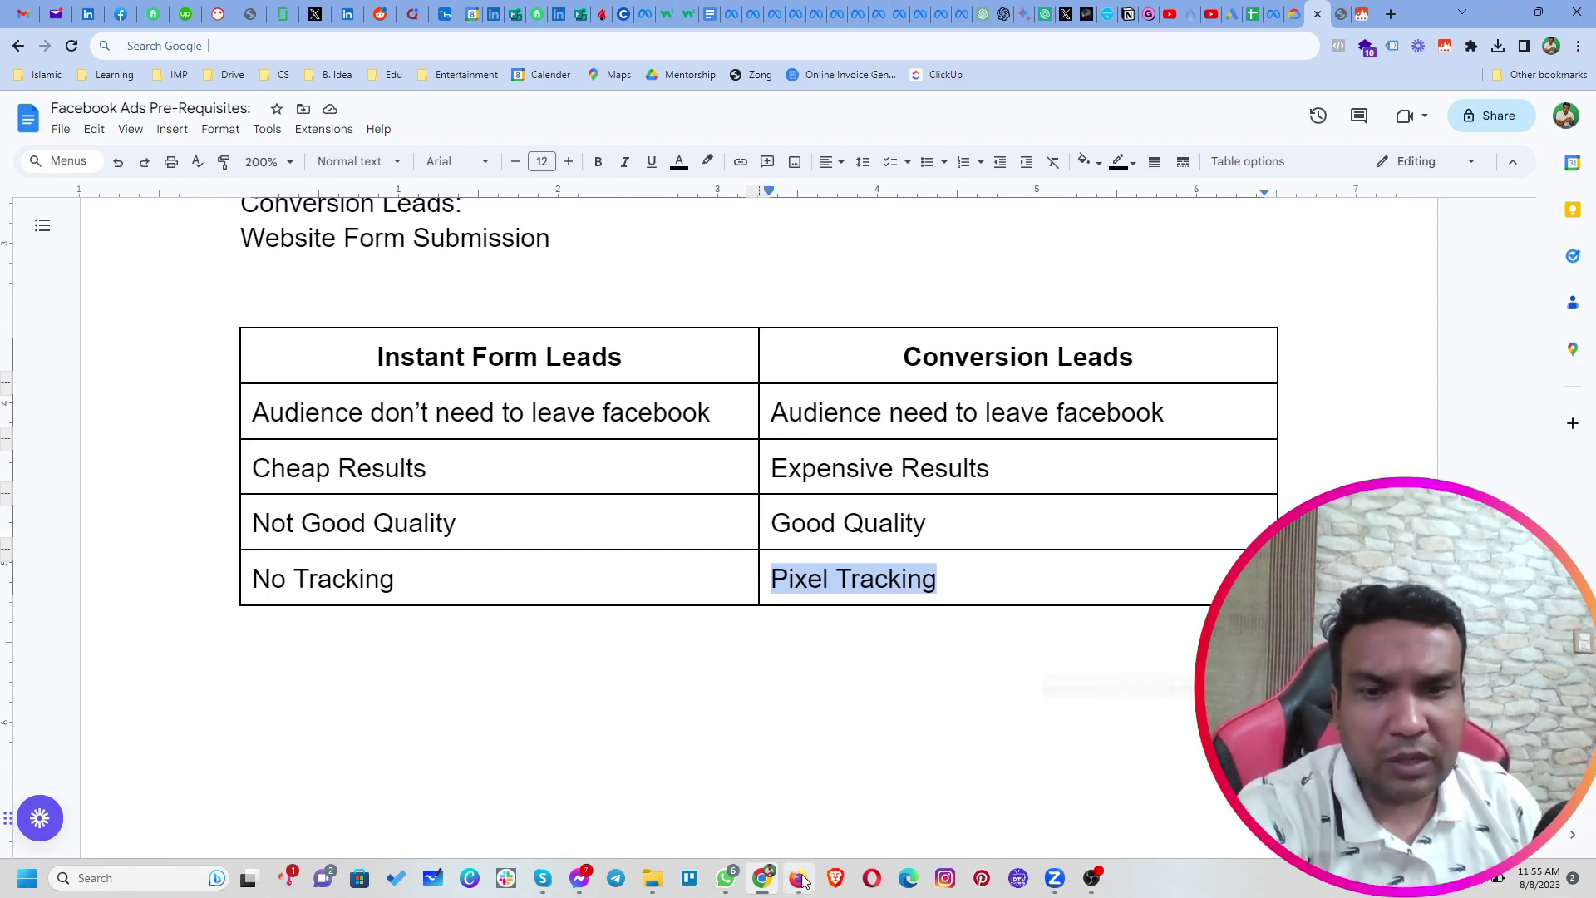
Look over the WordPress dashboard, then bring Ads Manager's Campaigns list back to the front
left_click(1340, 10)
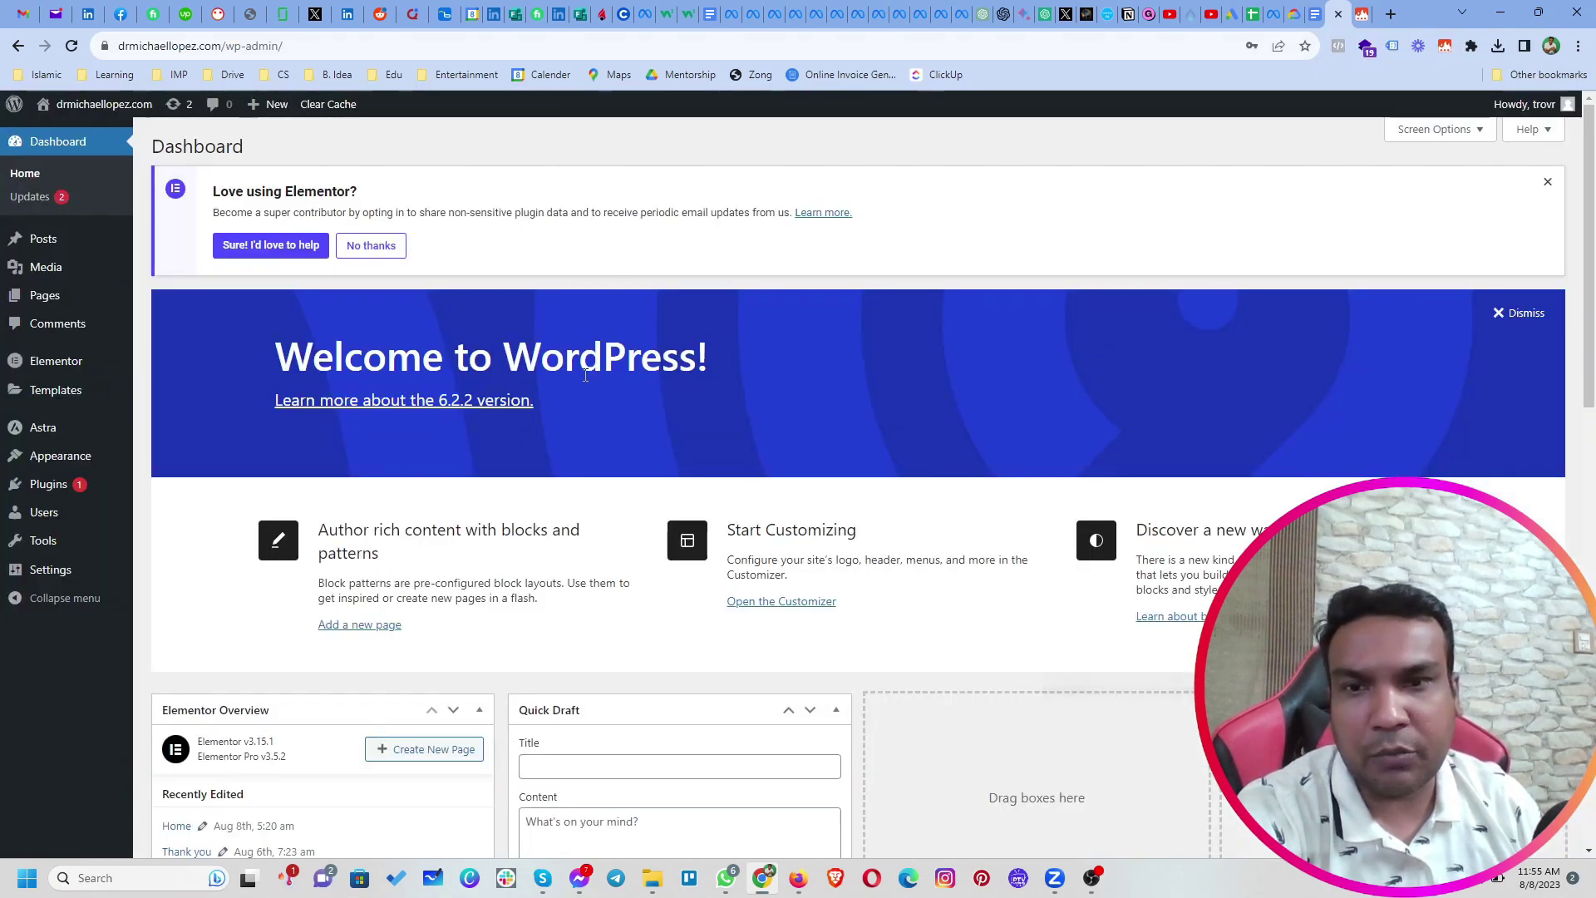
scroll(612, 536, "down", 8)
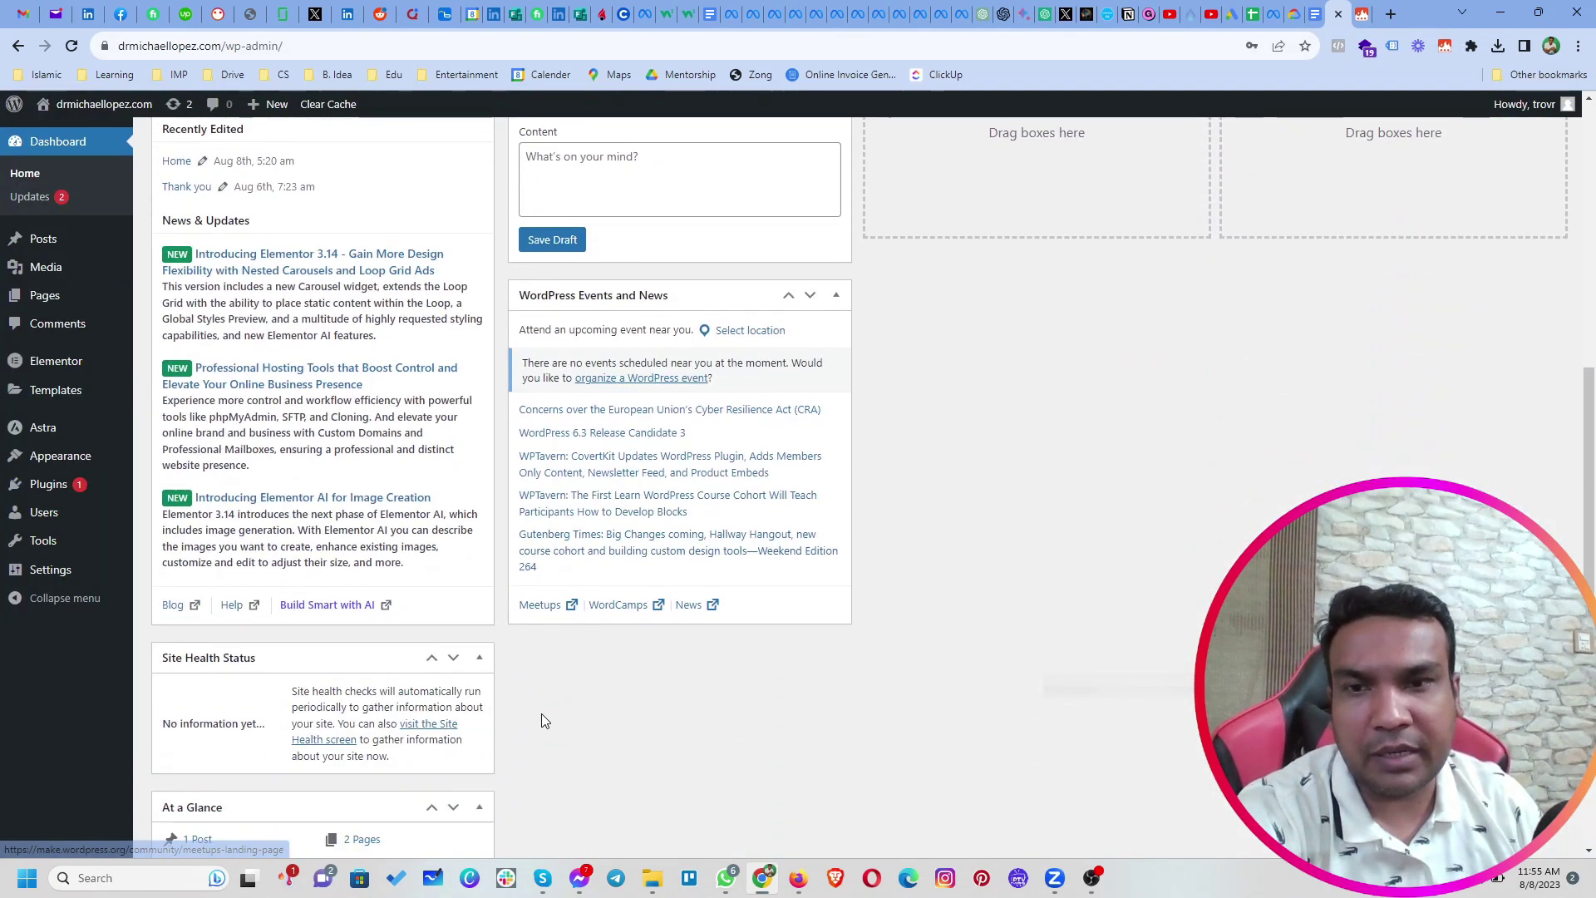
scroll(543, 714, "up", 8)
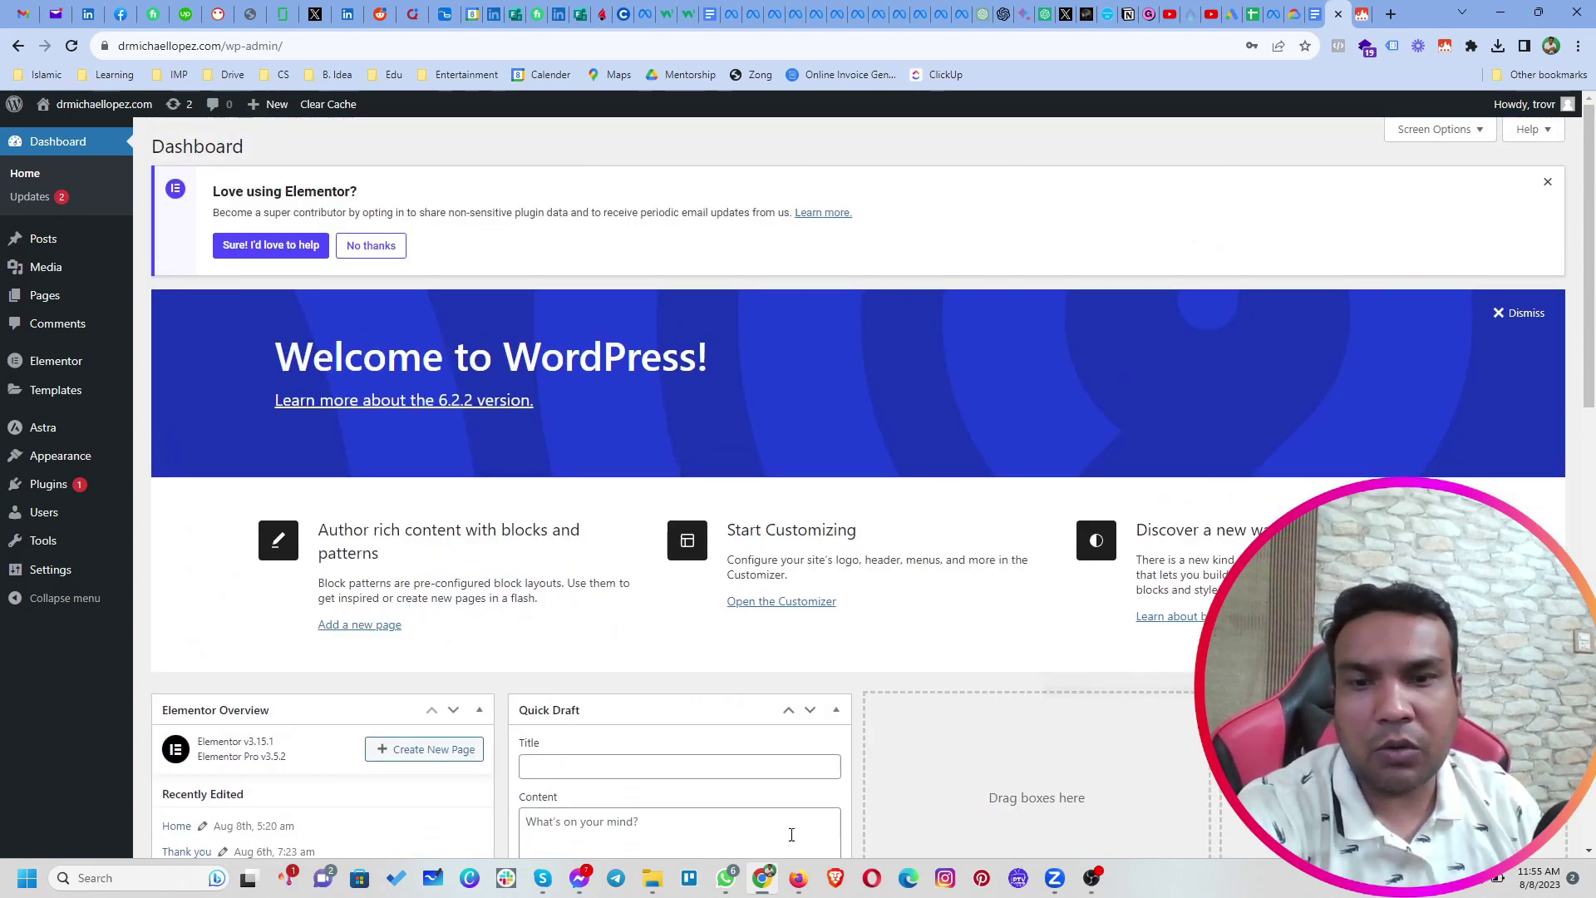
left_click(798, 878)
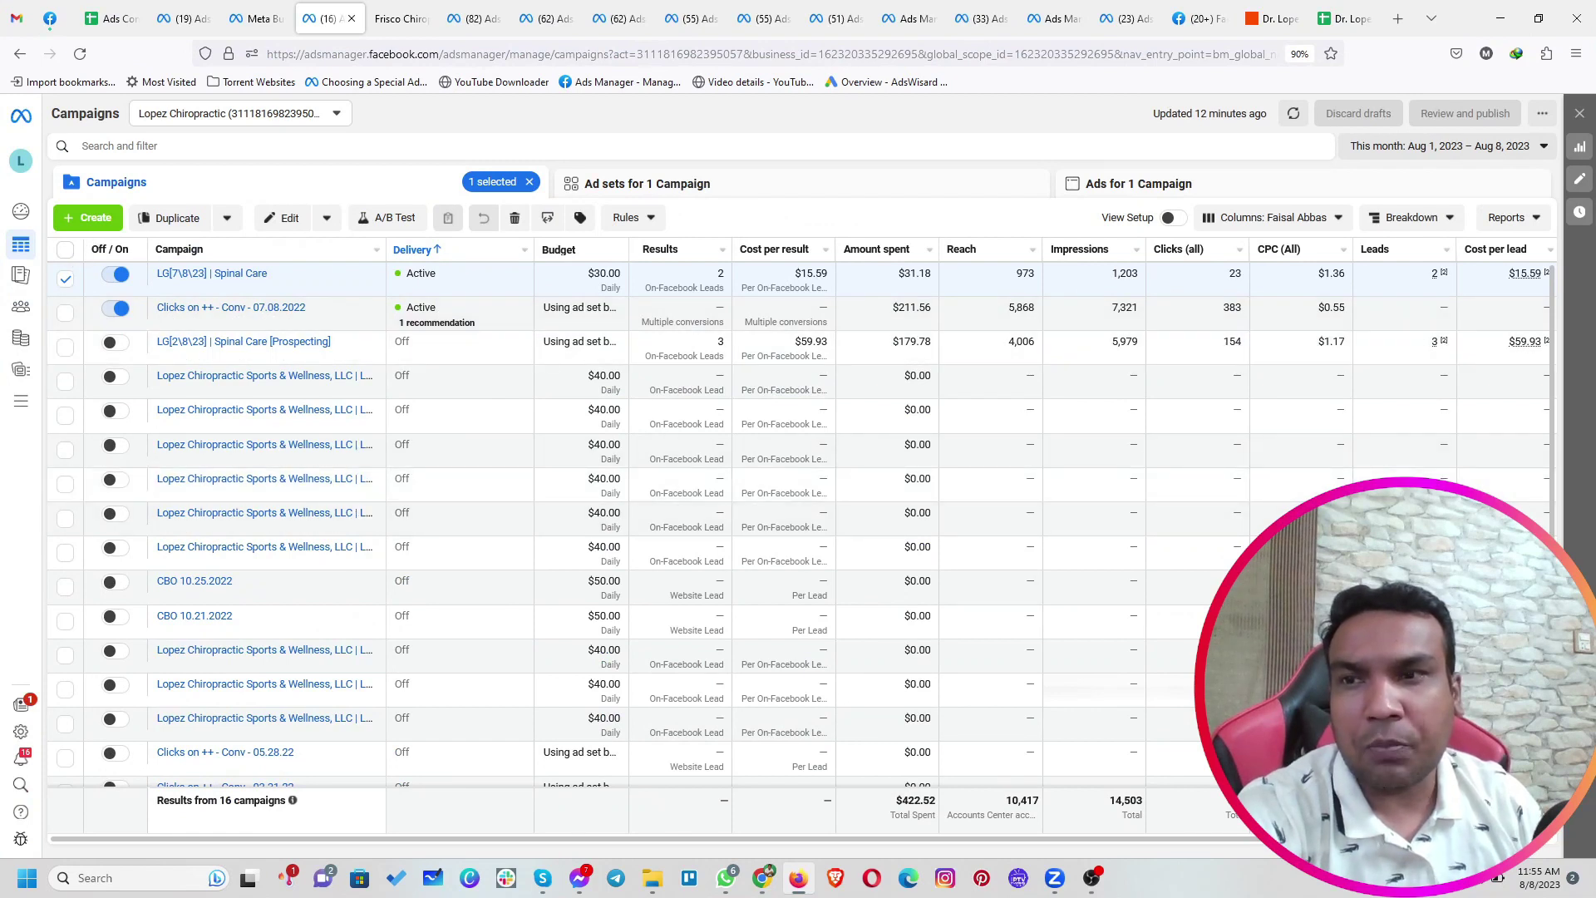
Open Events Manager from the All tools menu to review the pixel's alerts and events
left_click(30, 407)
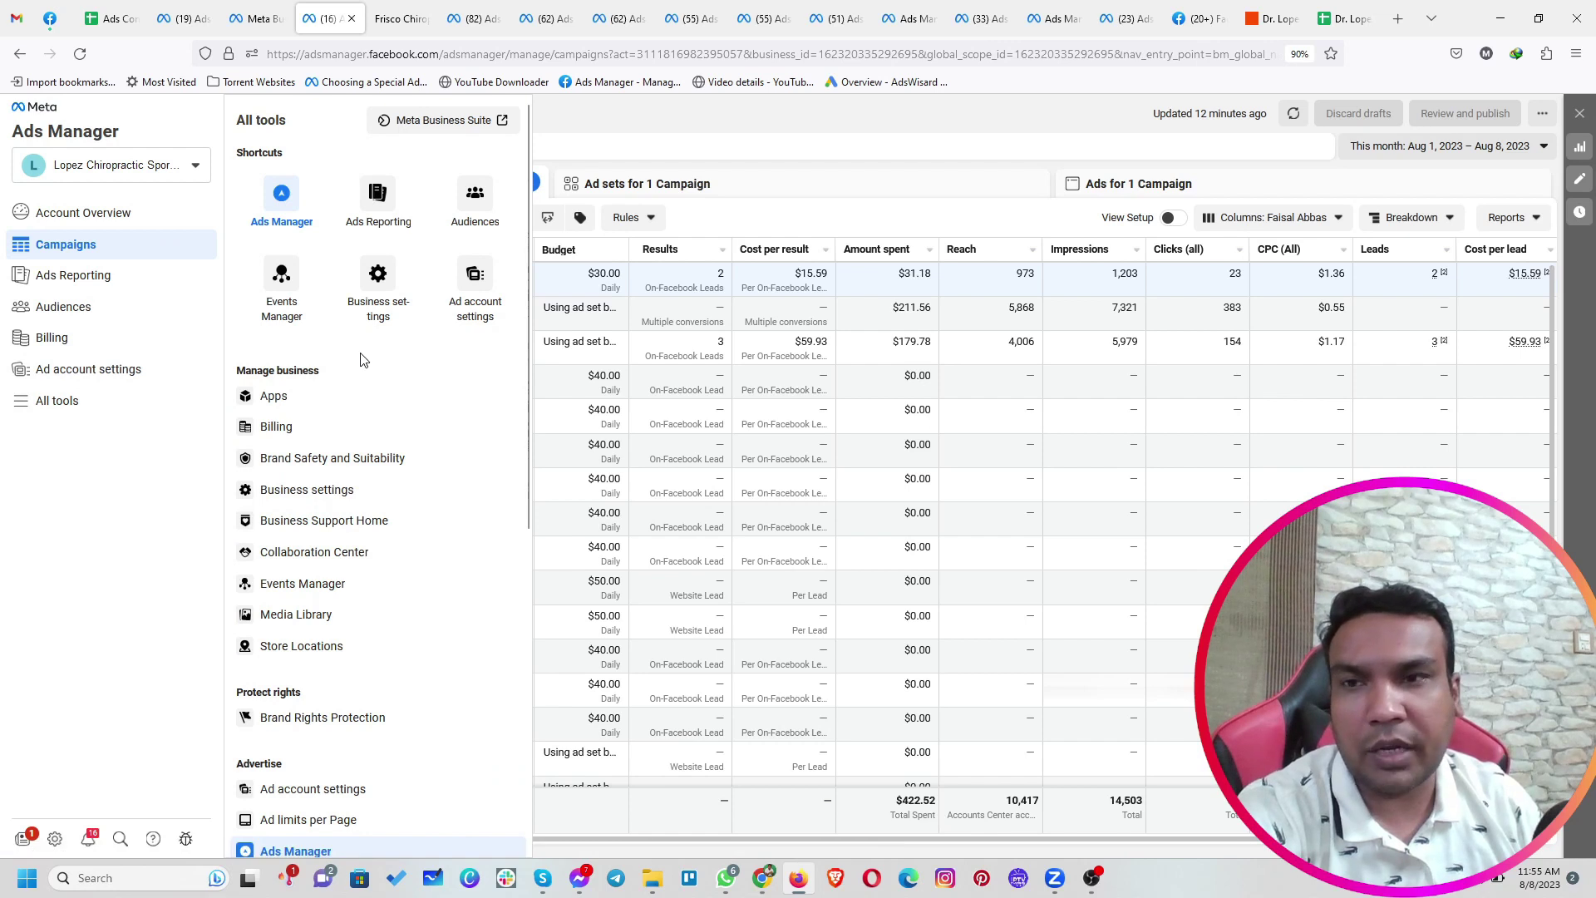
left_click(282, 300)
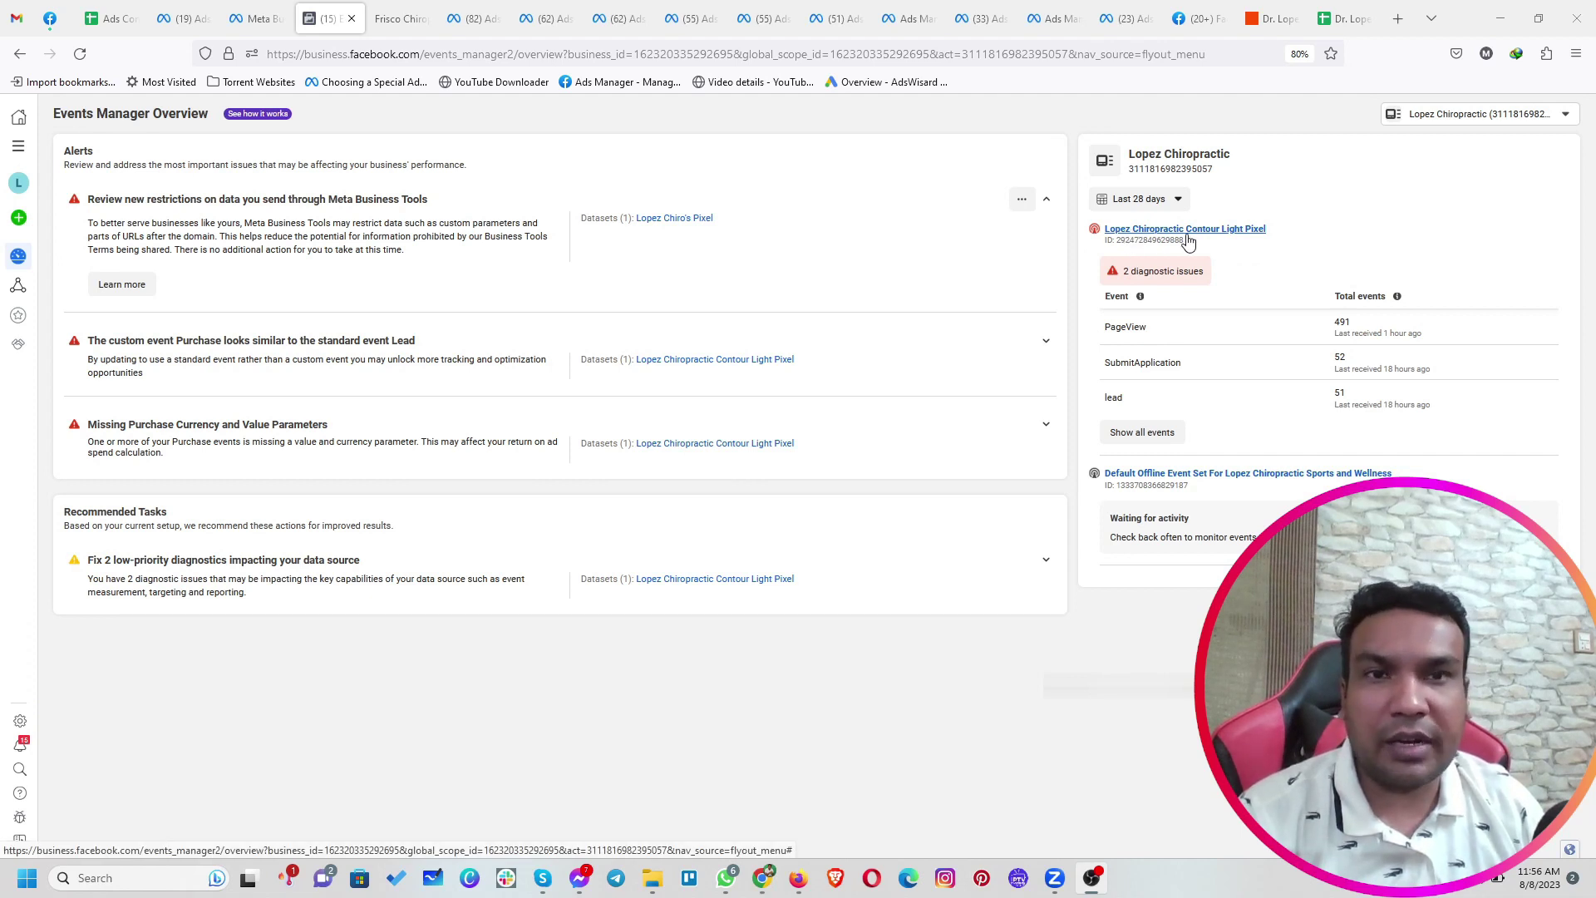
mouse_move(795, 880)
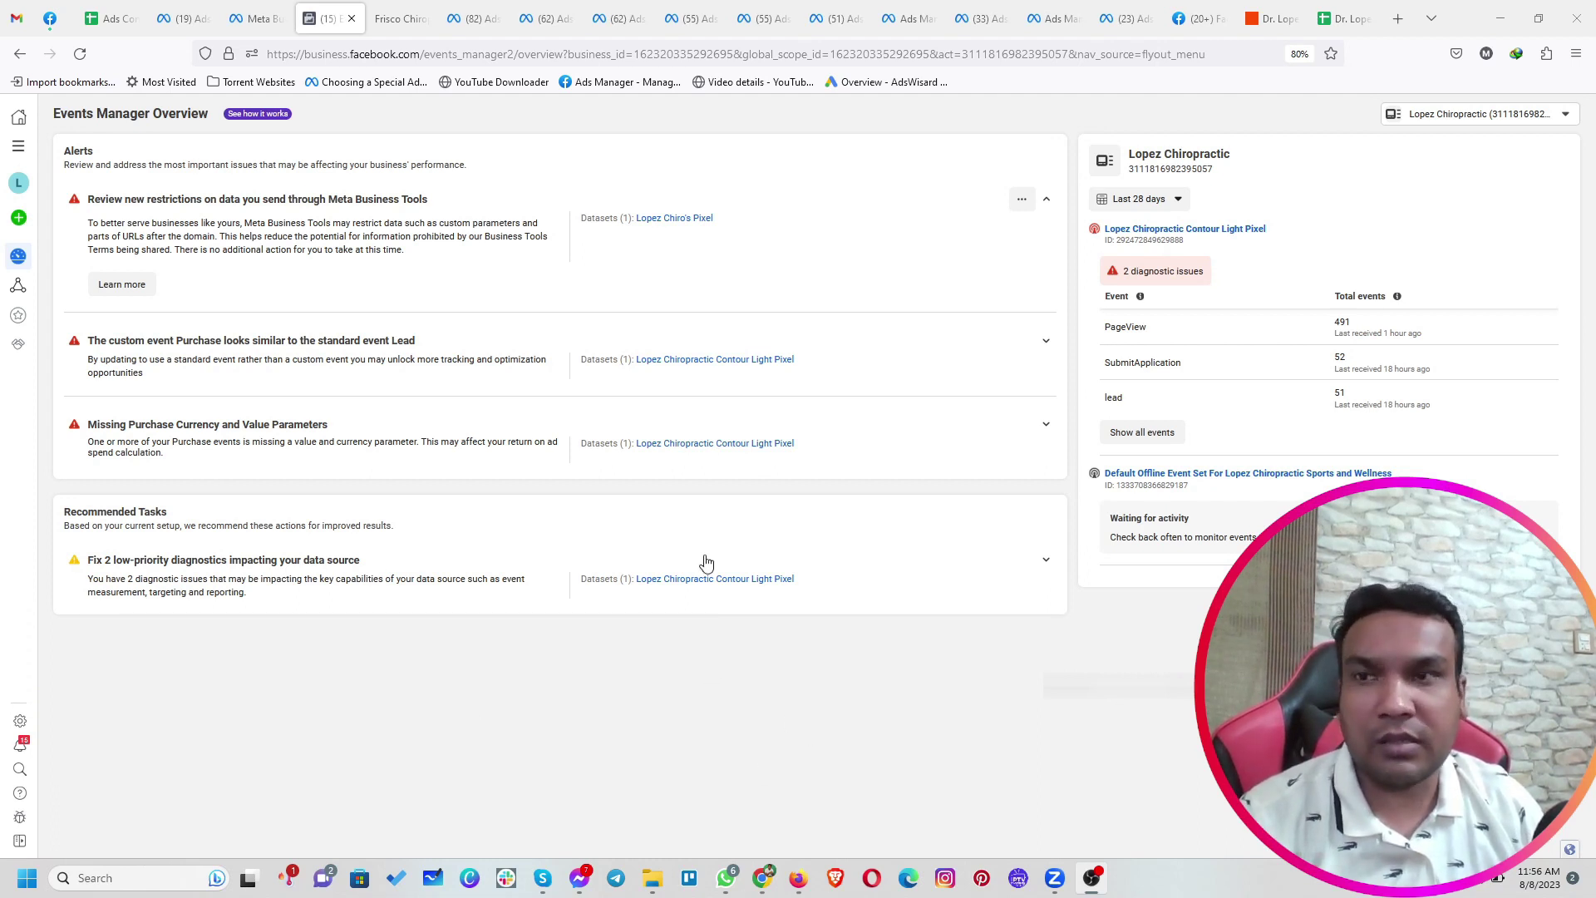
mouse_move(33, 223)
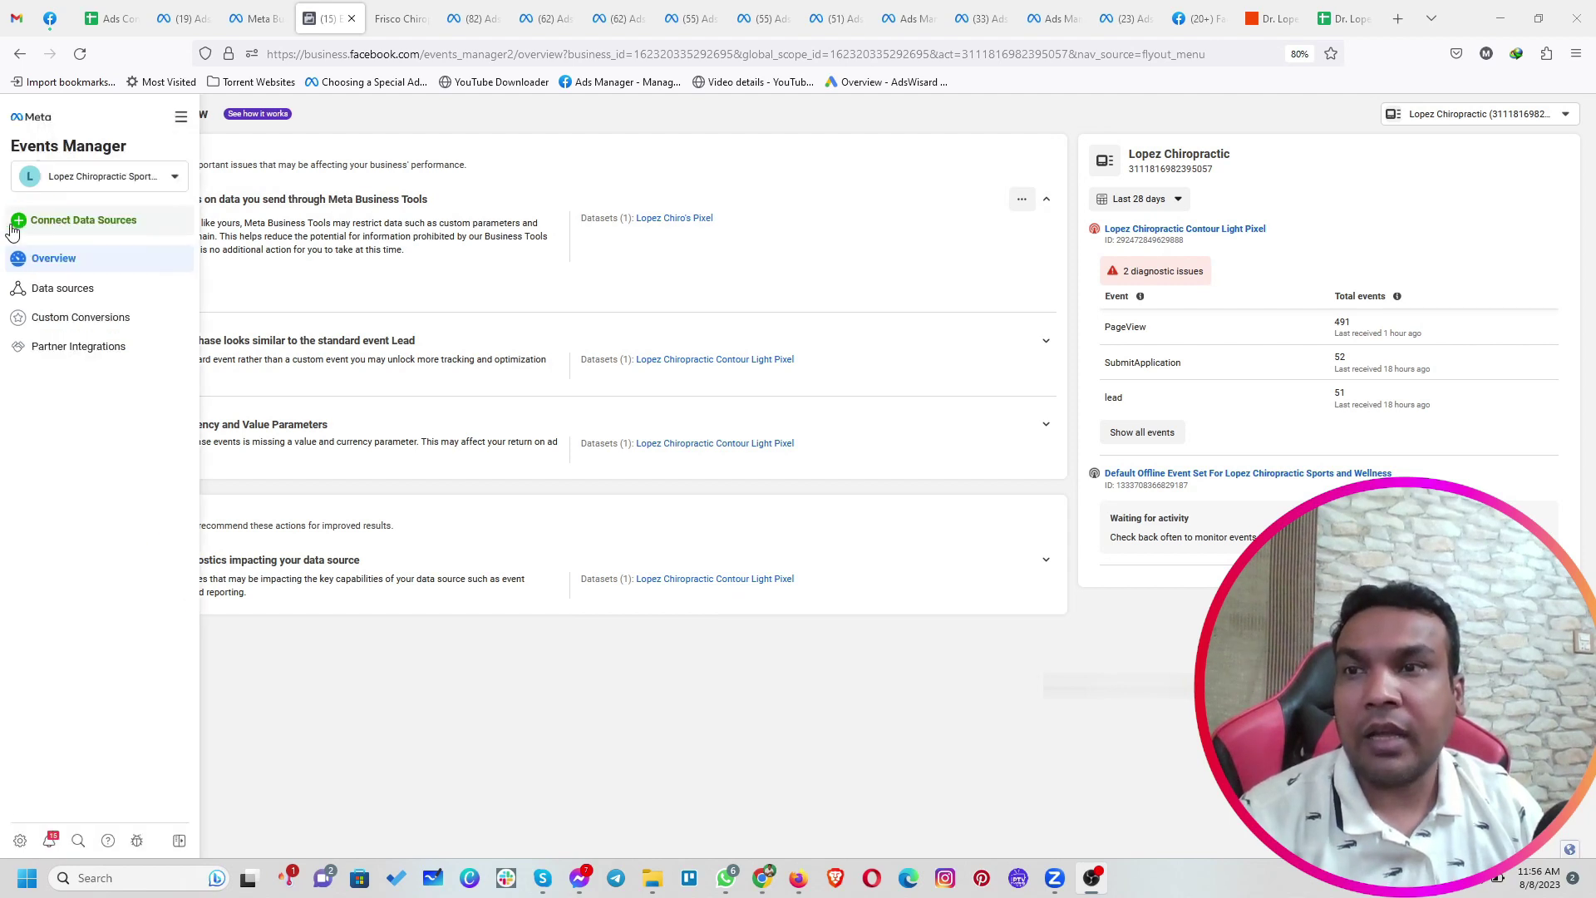
Create a new Web pixel via Connect Data Sources, naming it after the practice
left_click(71, 223)
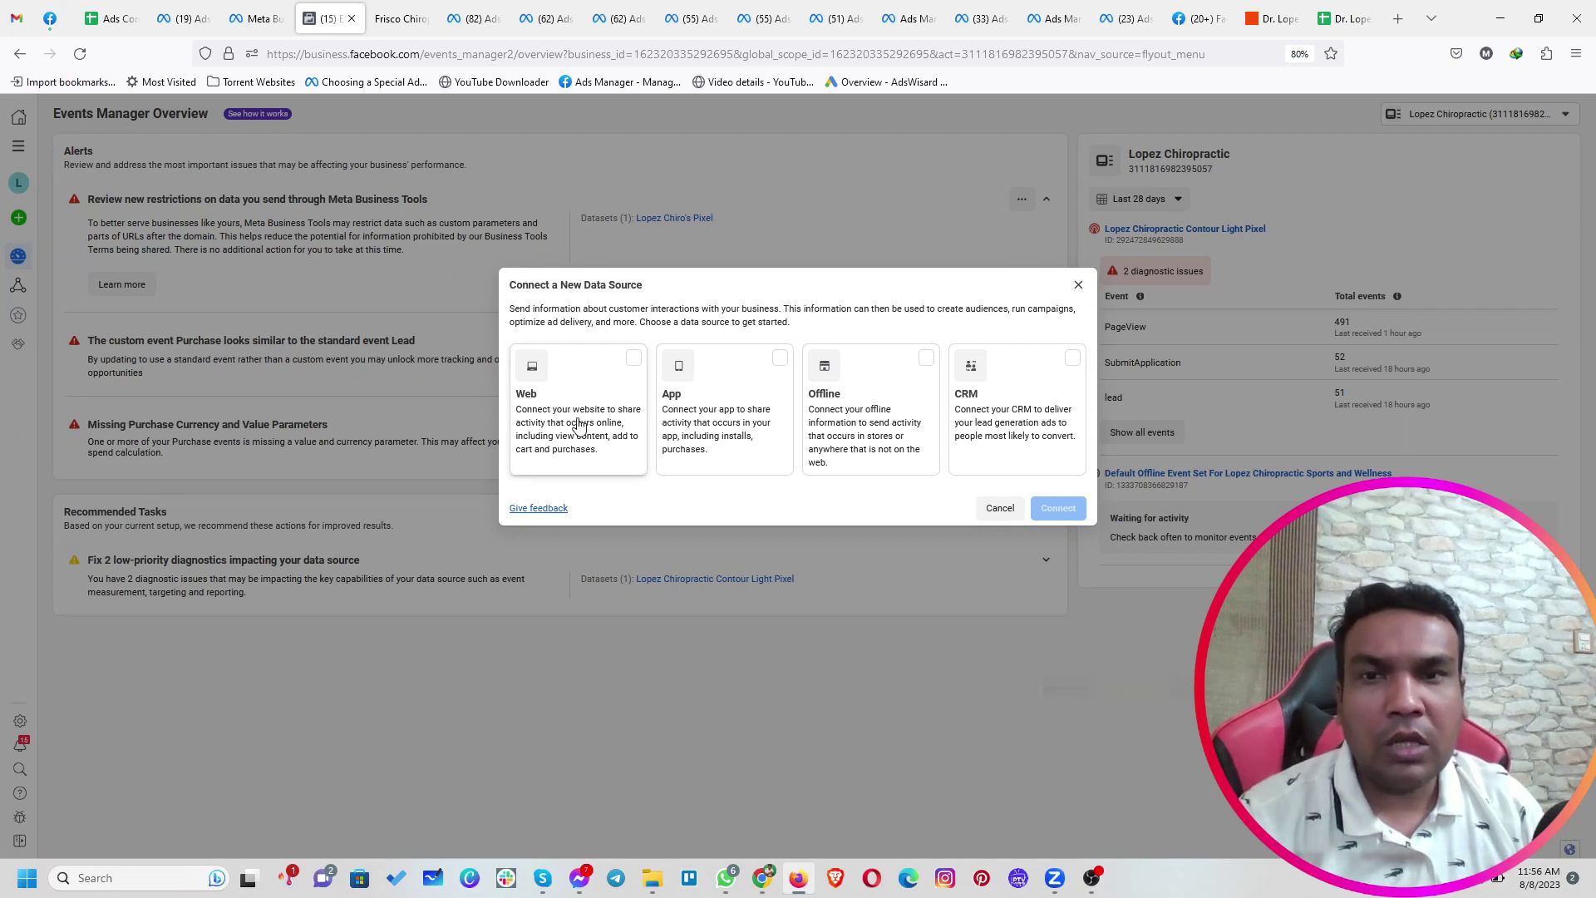
left_click(581, 425)
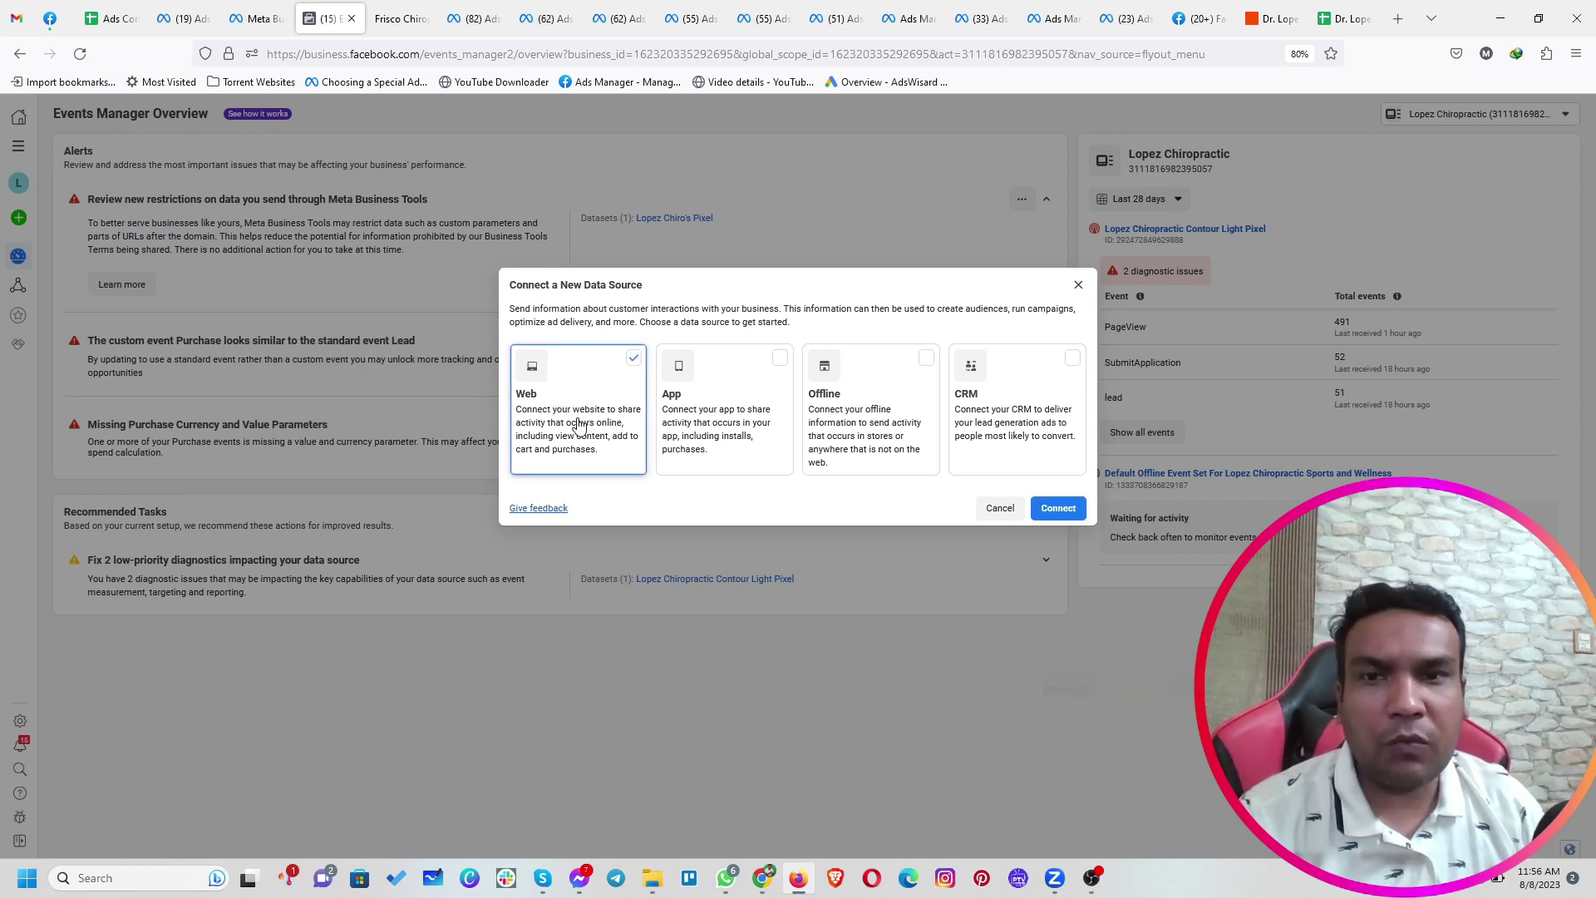
left_click(1062, 509)
left_click(657, 363)
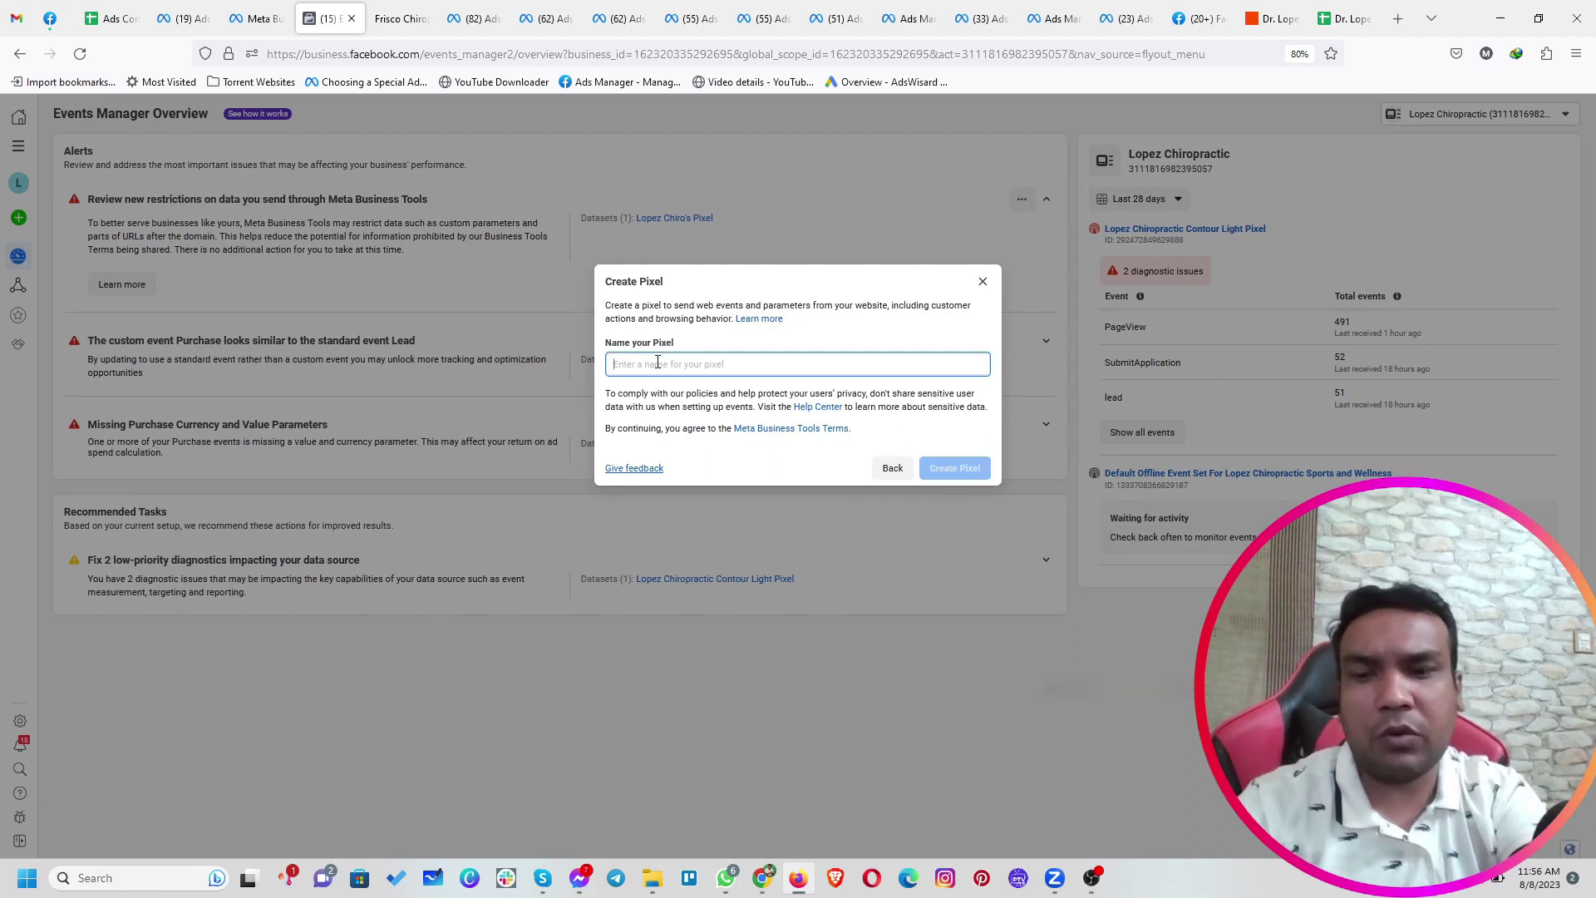
type("Dr. Lope")
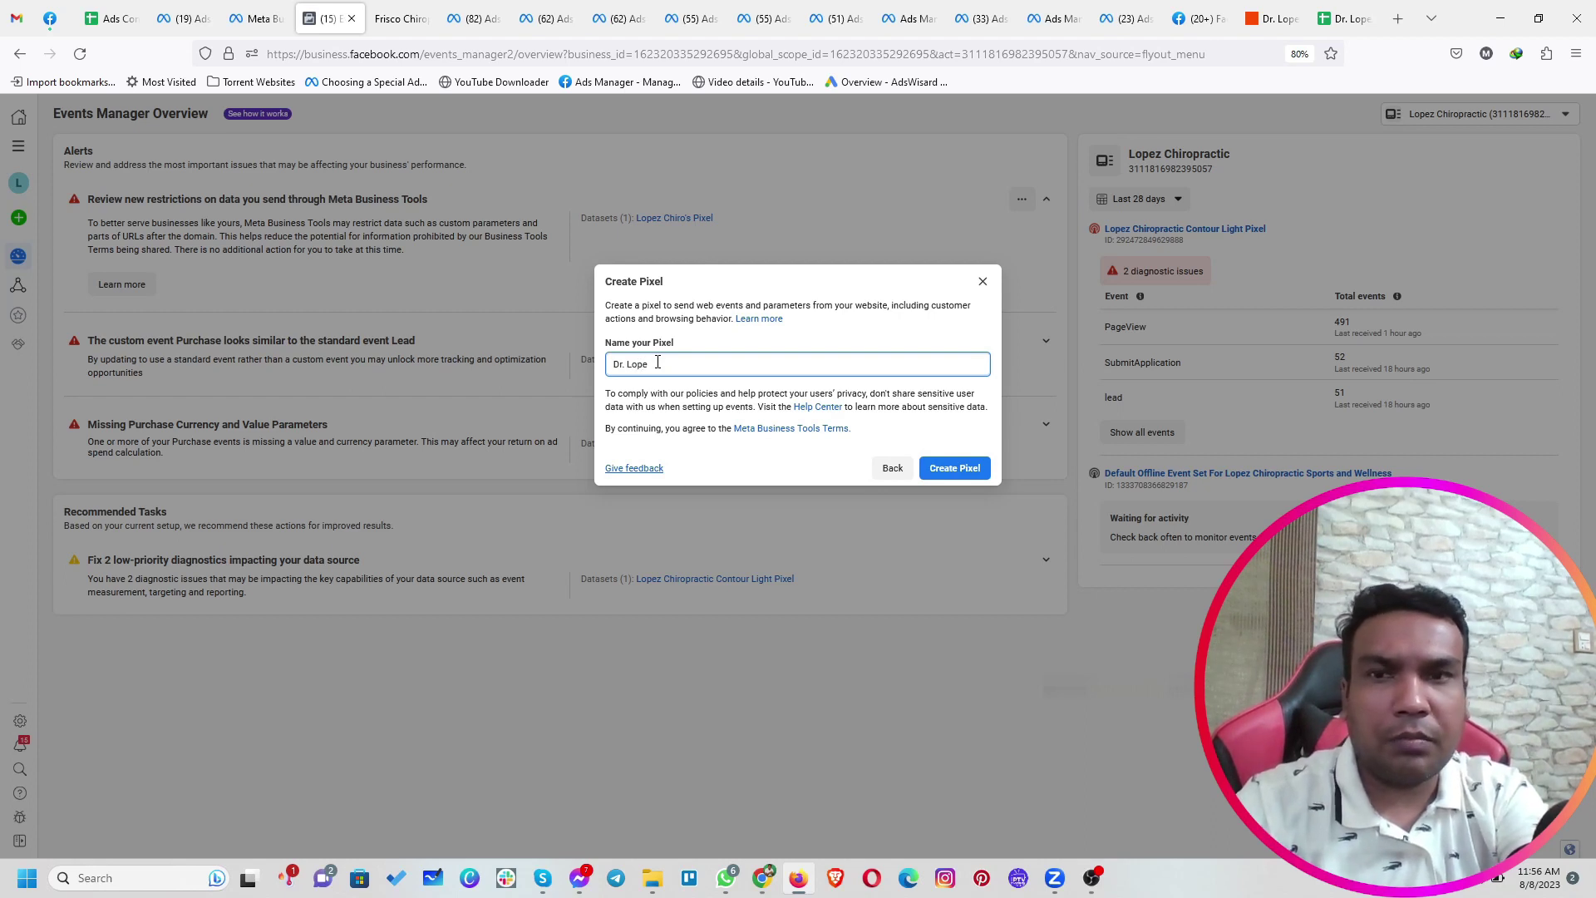
type("x")
key("BackSpace")
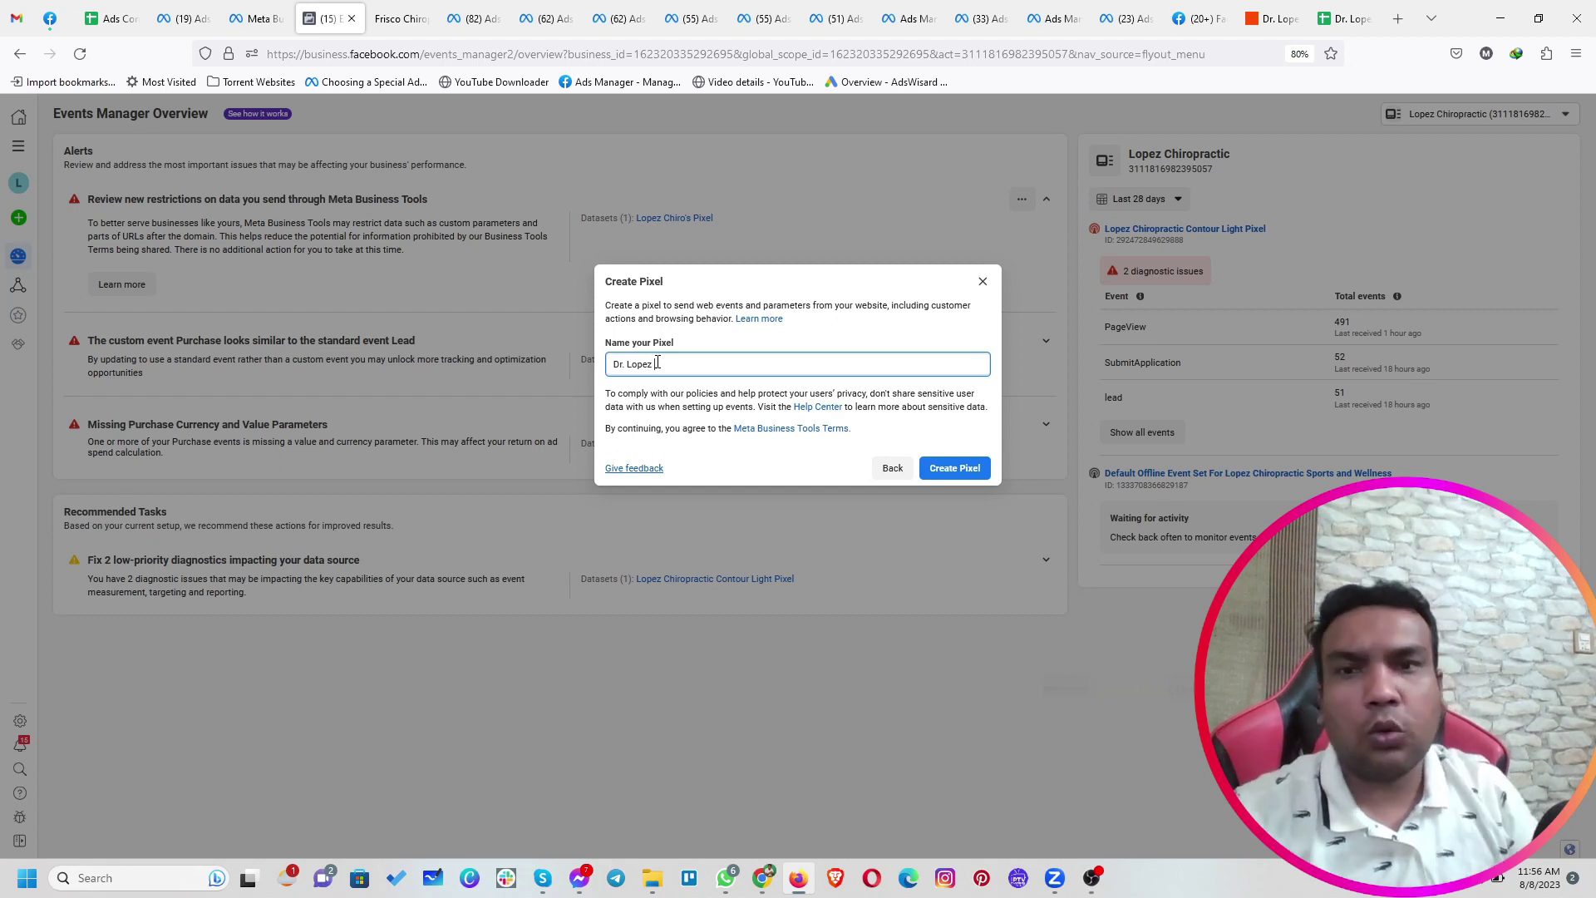
type("z")
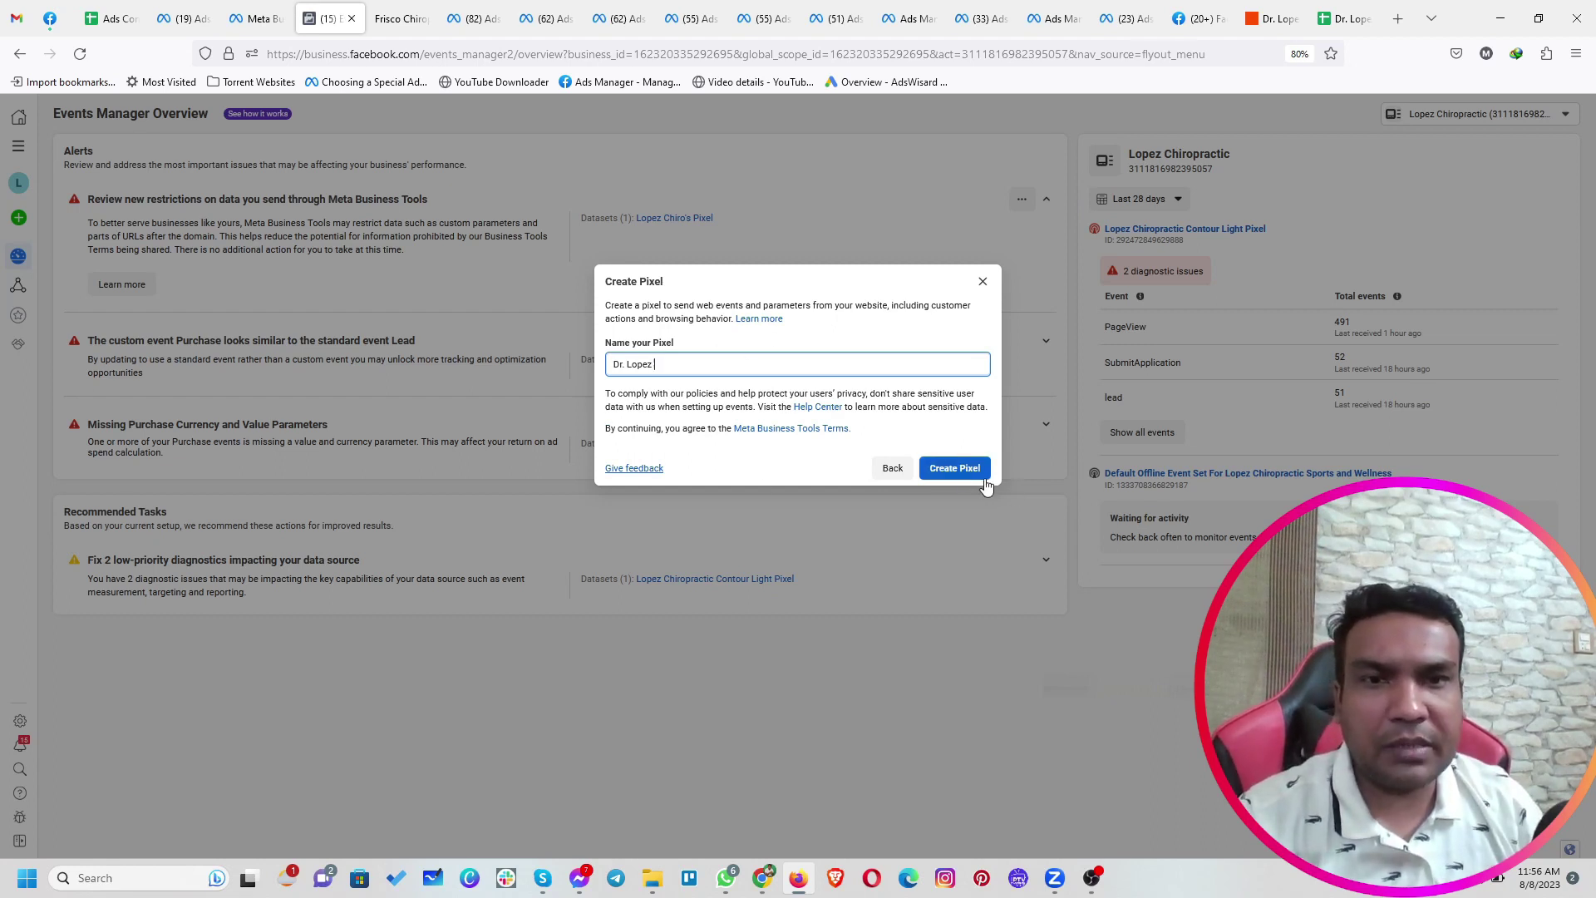
left_click(955, 472)
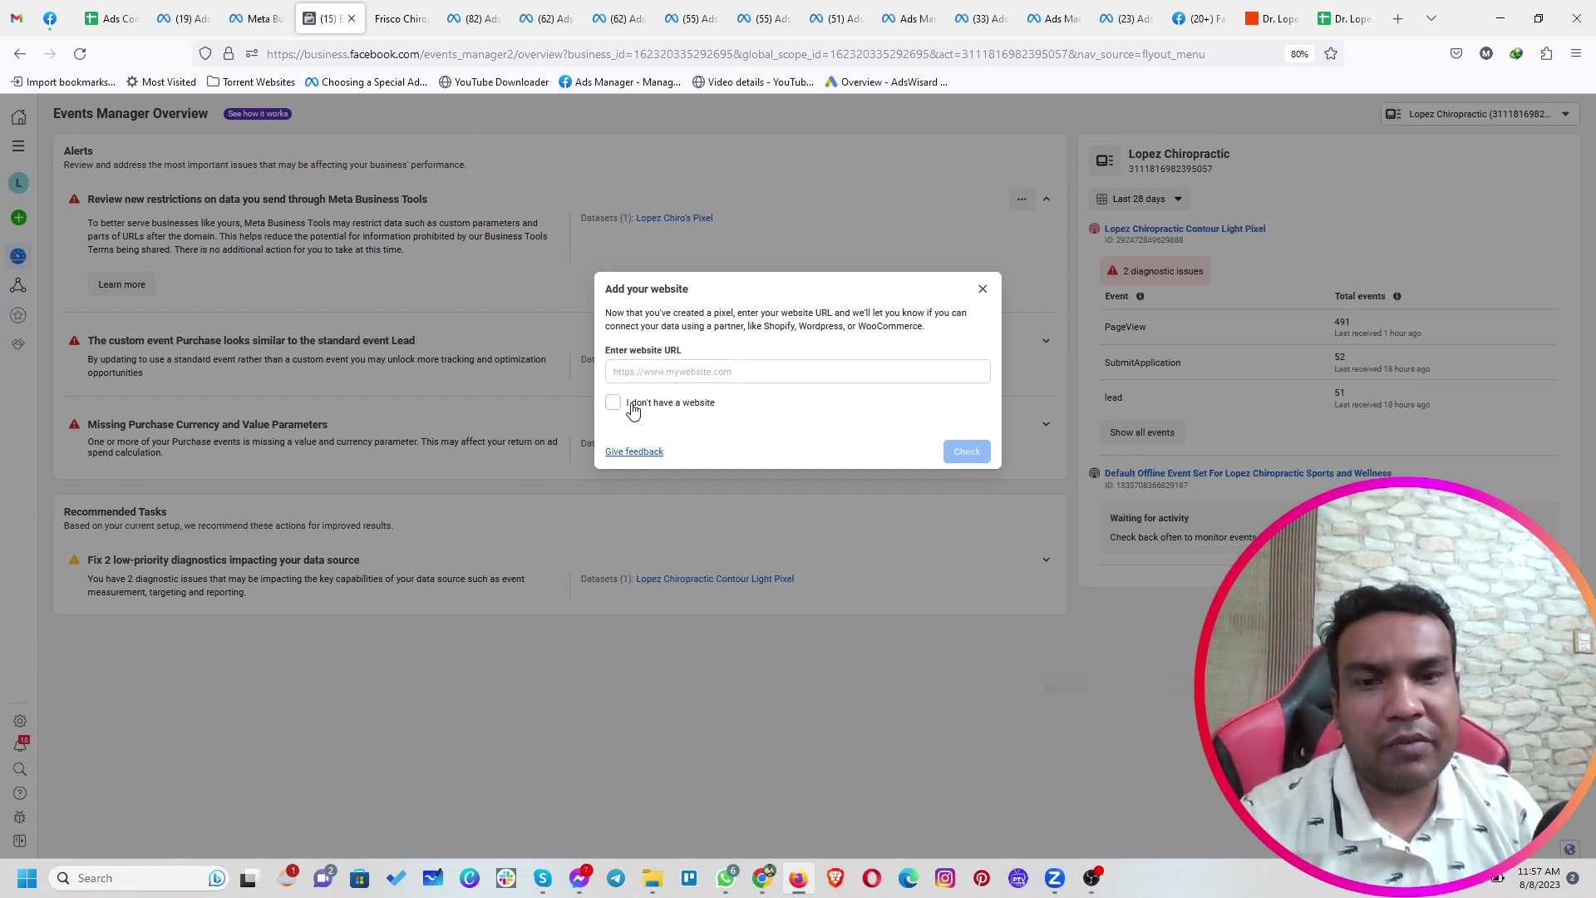
Copy the site's domain from the WordPress address bar into the website URL field and check it
left_click(762, 877)
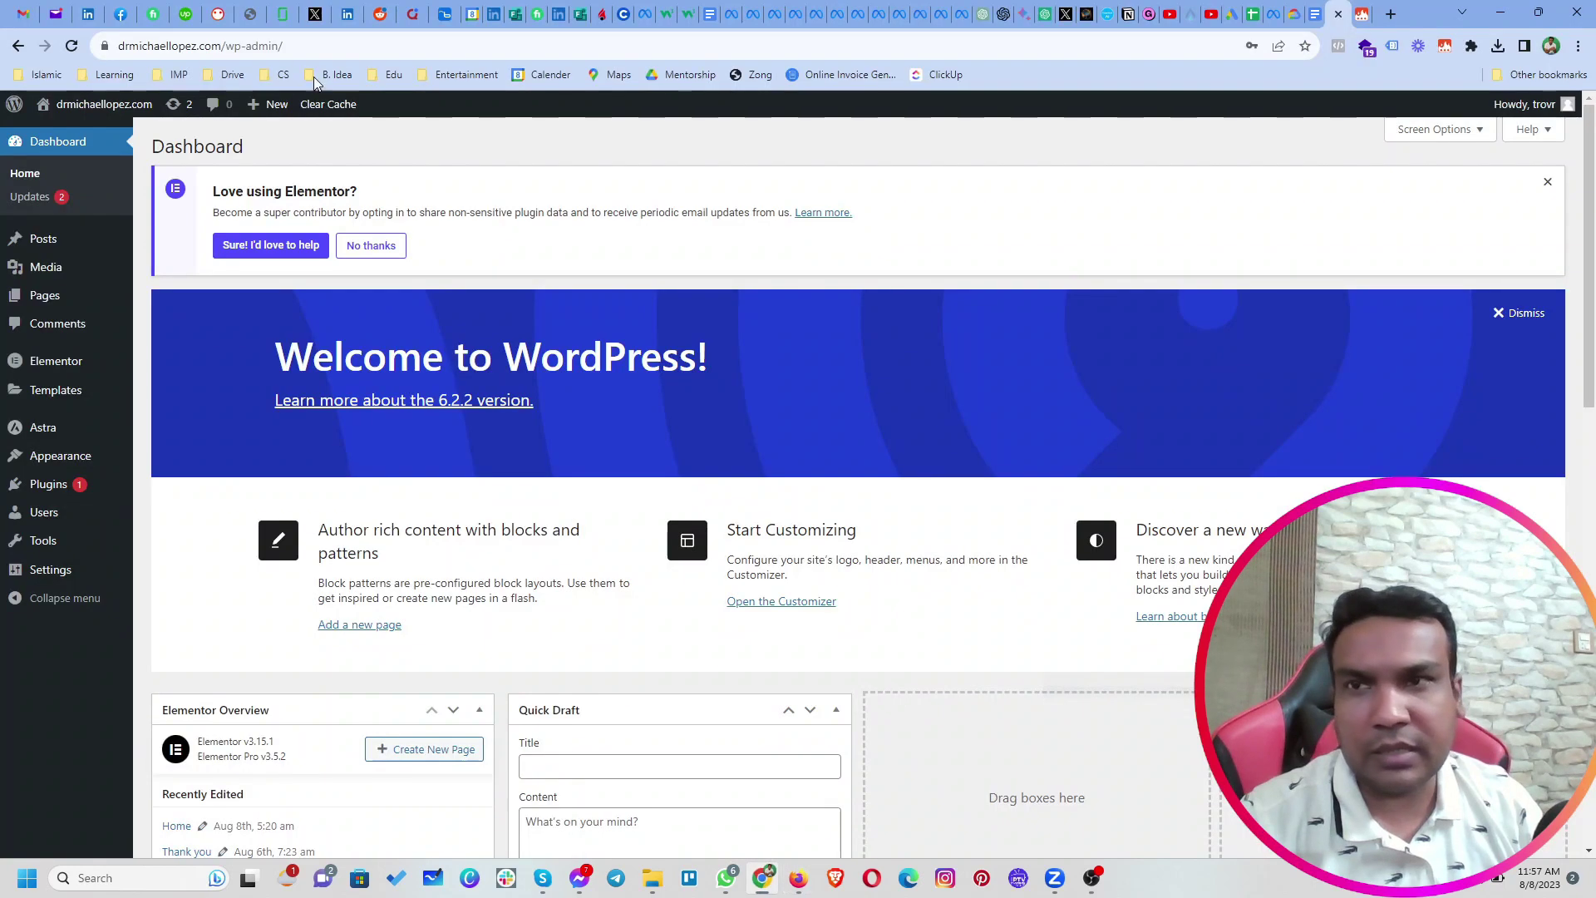
left_click(223, 48)
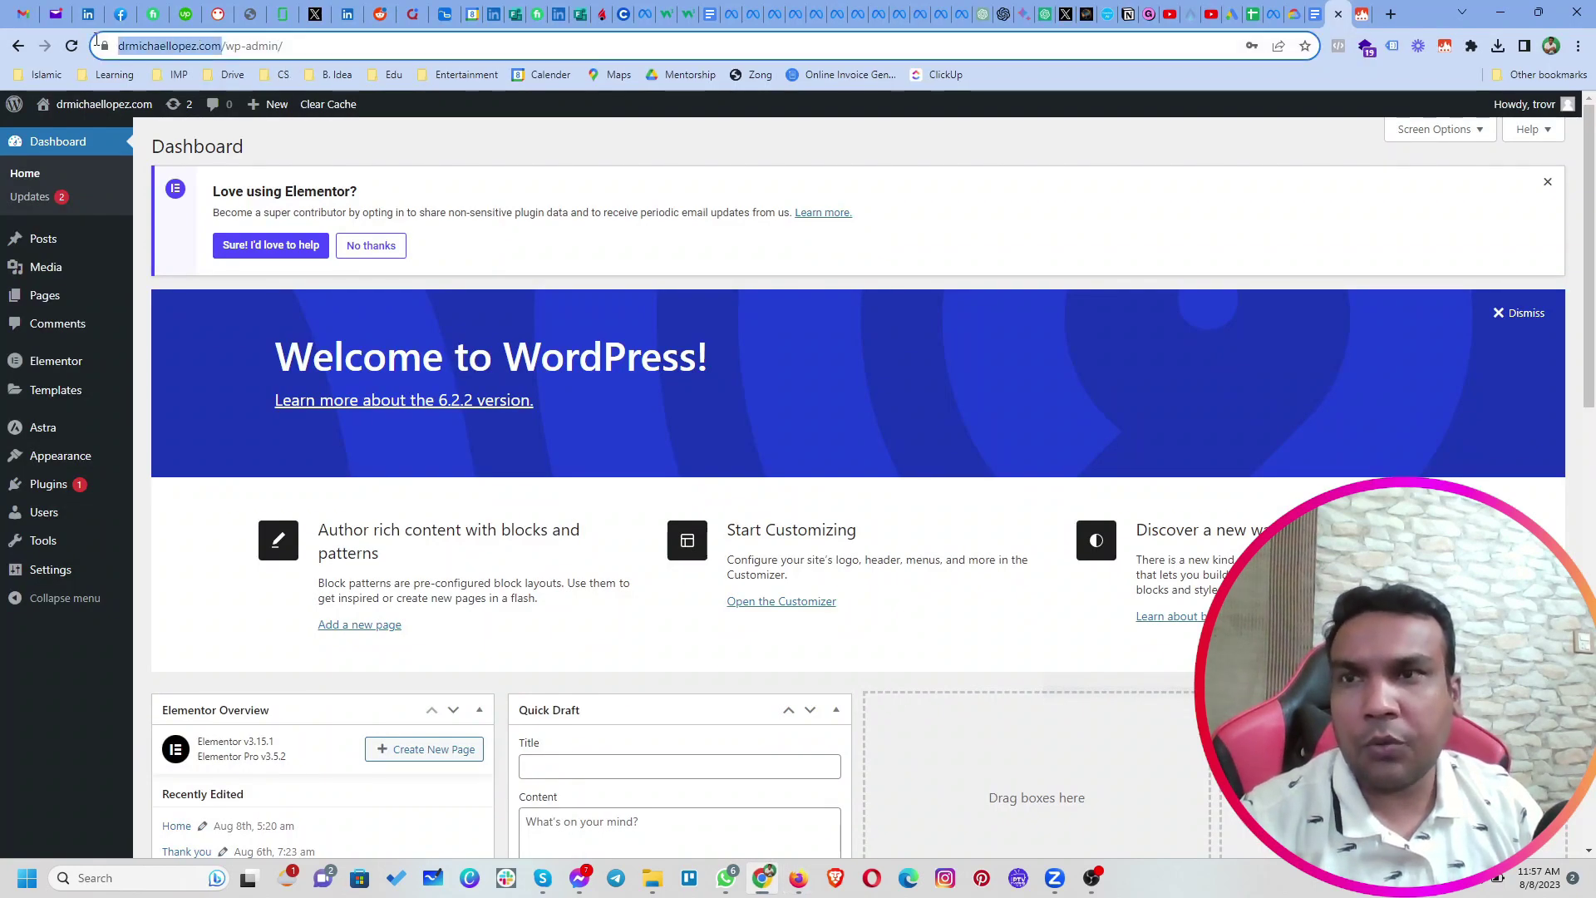
left_click_drag(117, 47, 259, 48)
key("ctrl+c")
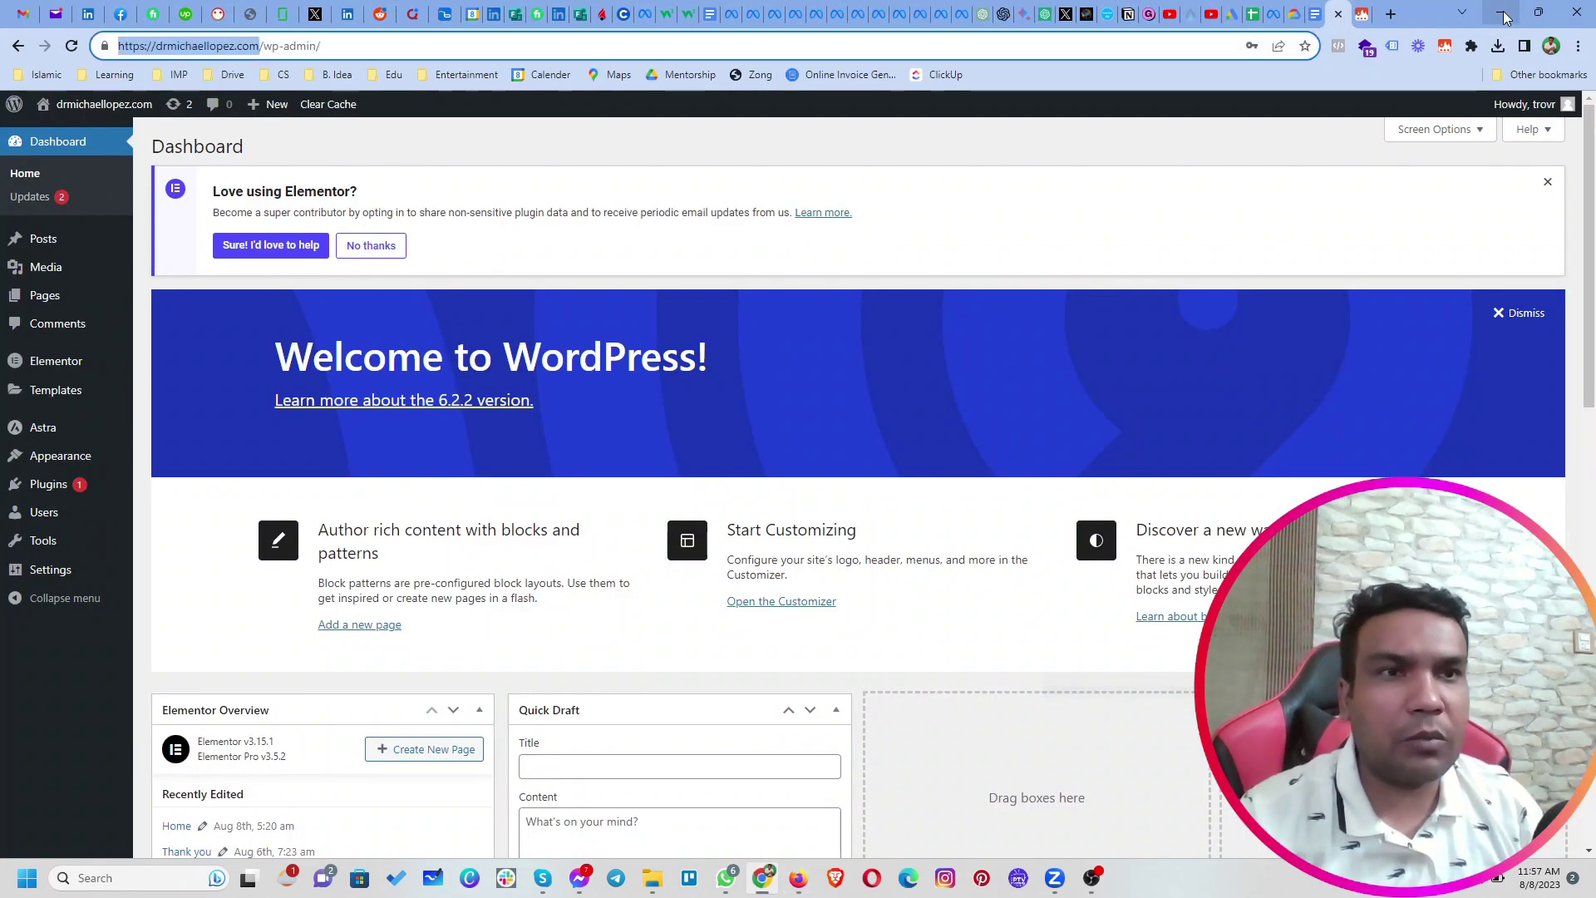
left_click(811, 880)
left_click(650, 377)
key("ctrl+v")
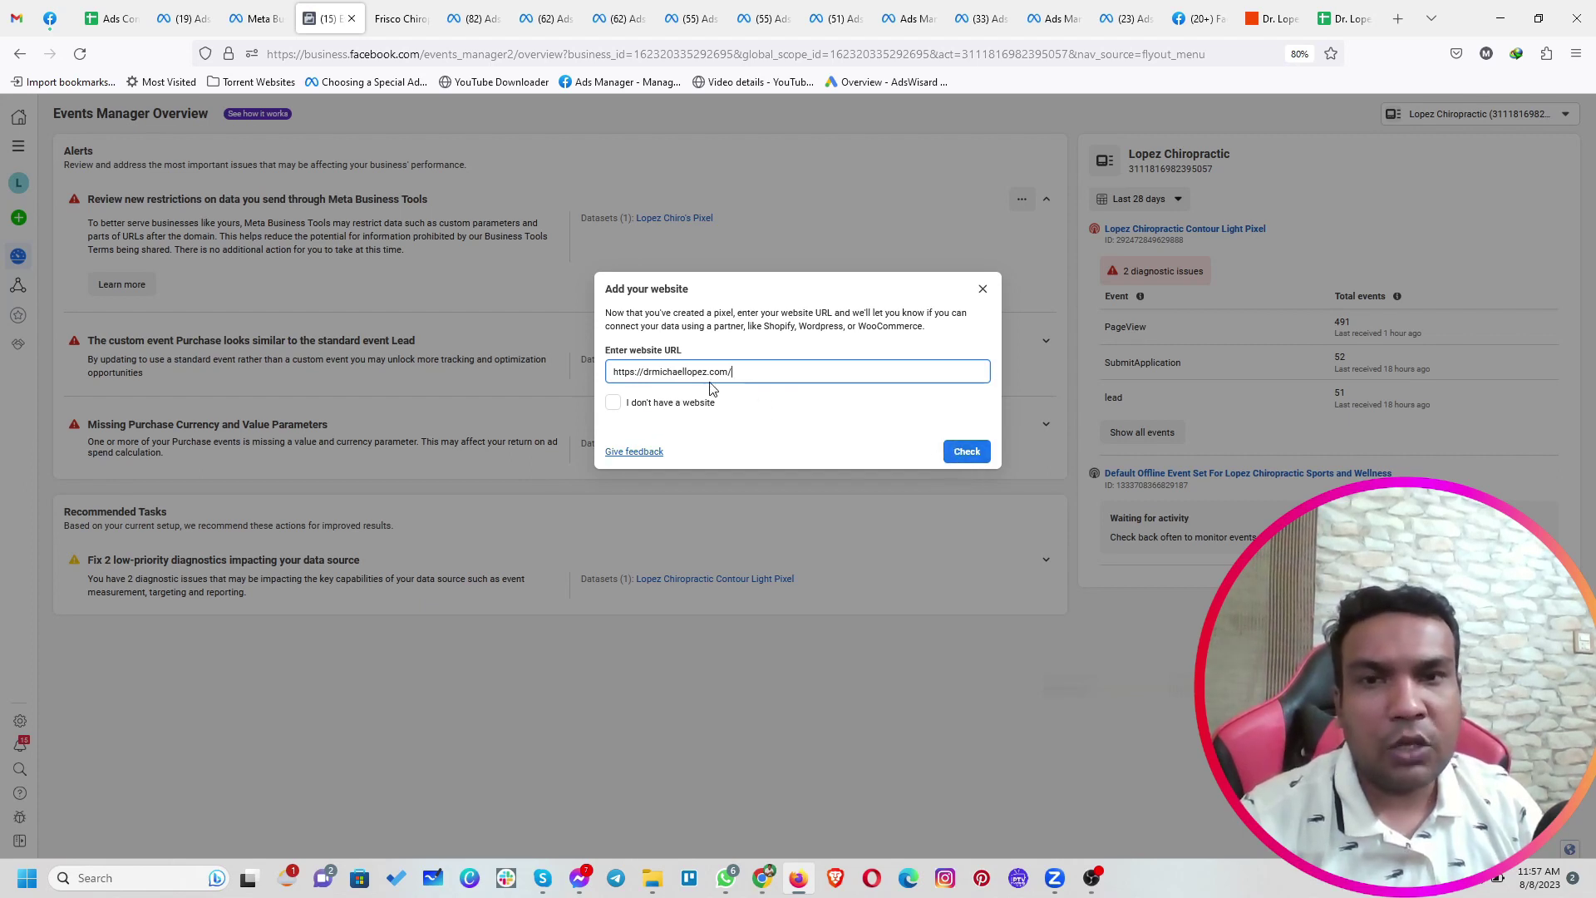
left_click(958, 453)
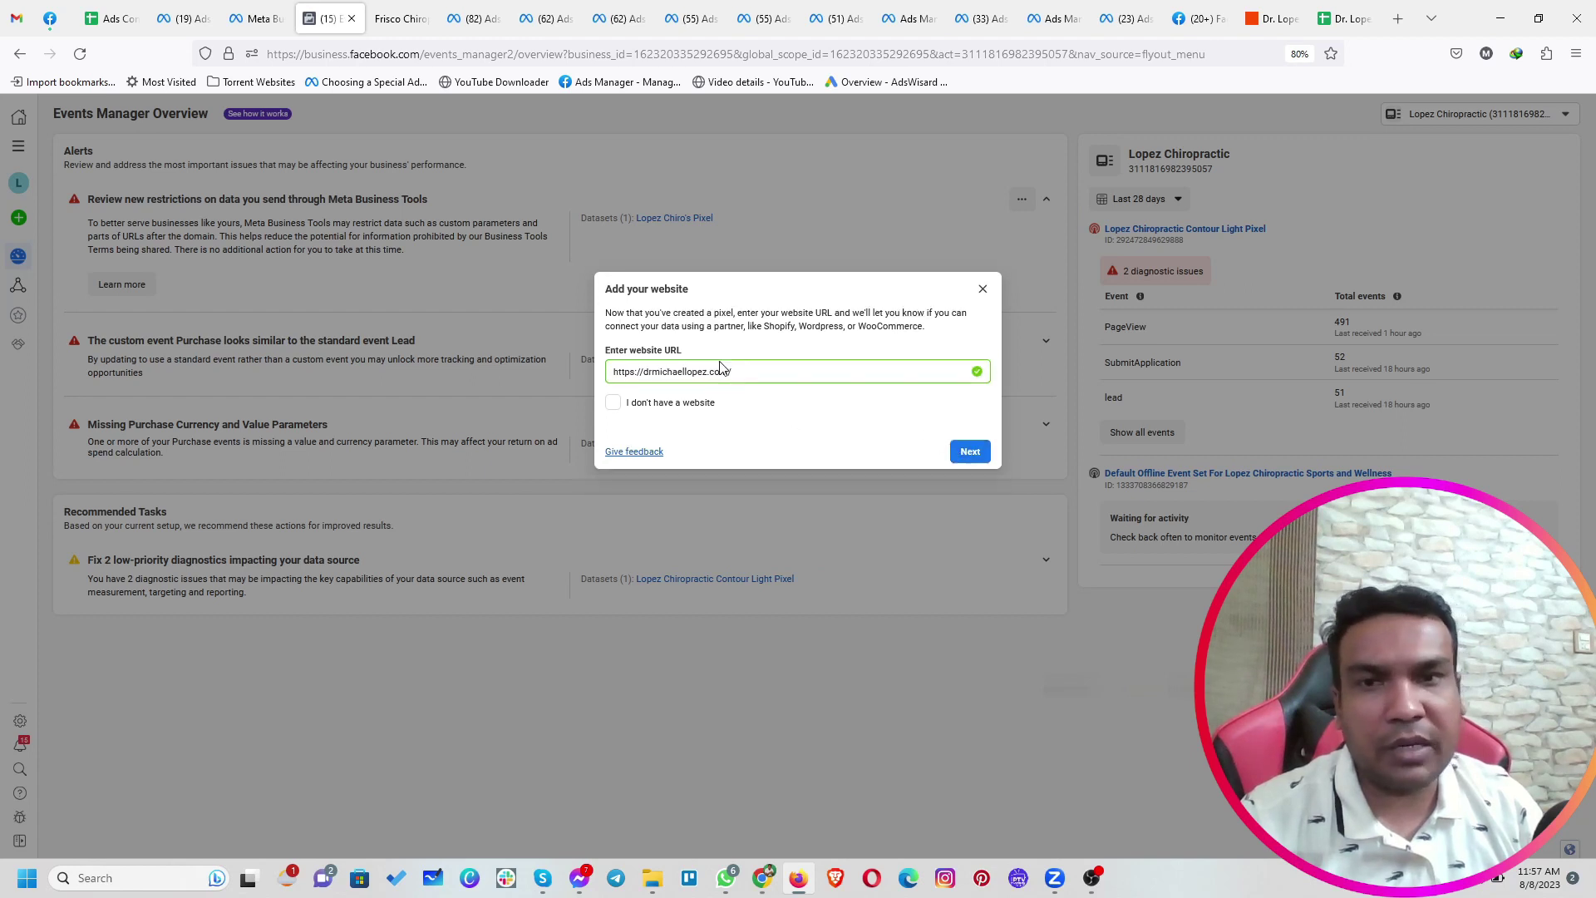
Choose the guided setup option for connecting the website
left_click(969, 451)
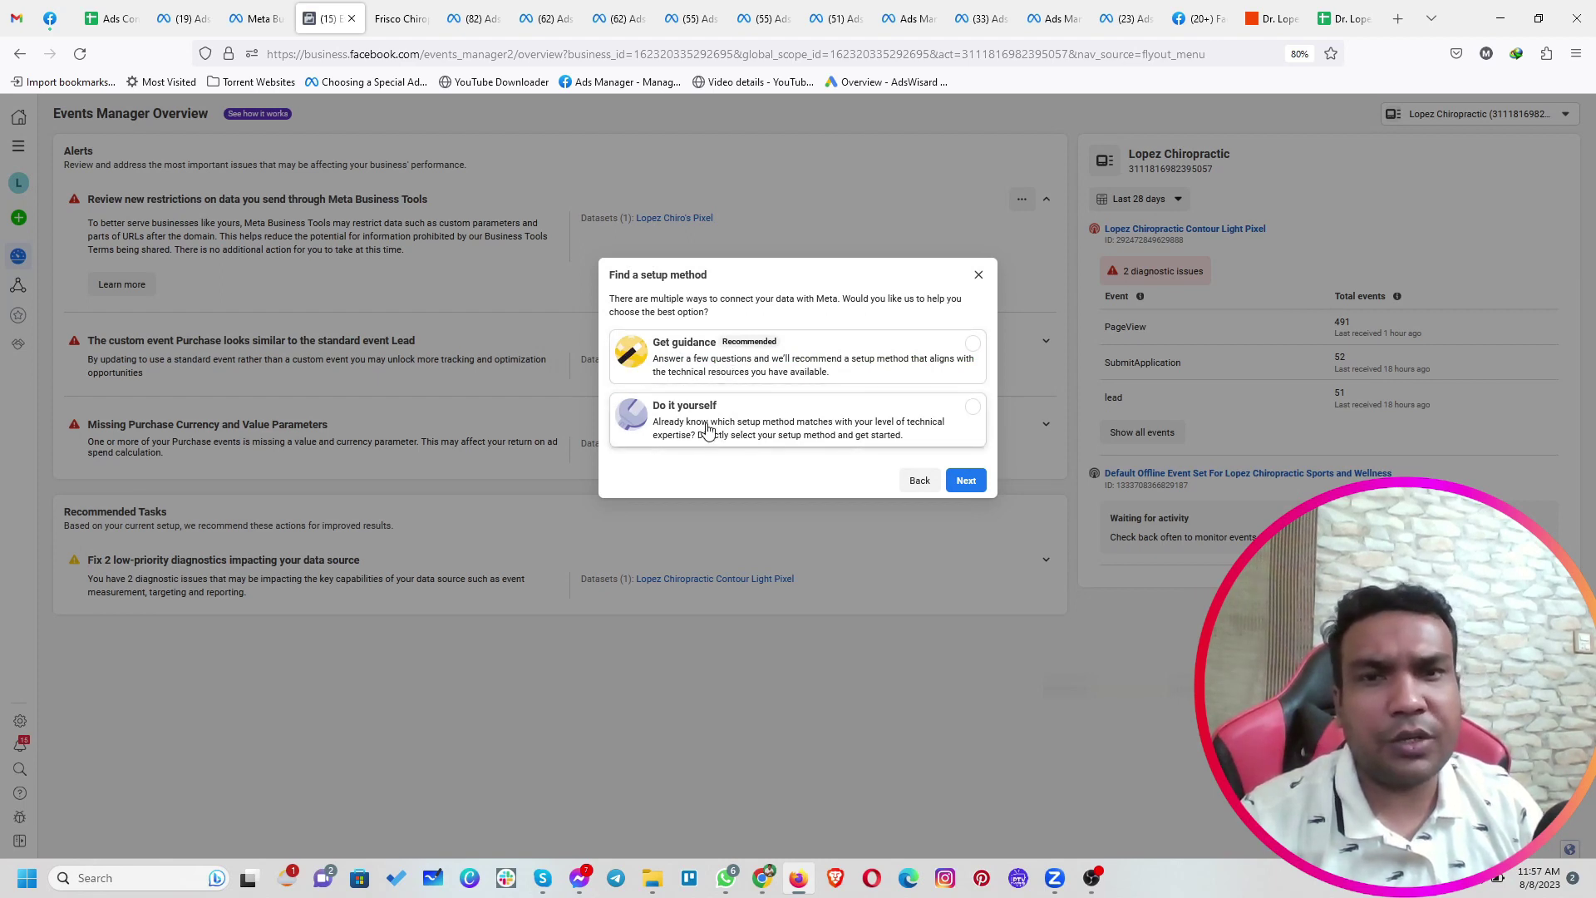
left_click(780, 366)
left_click(964, 480)
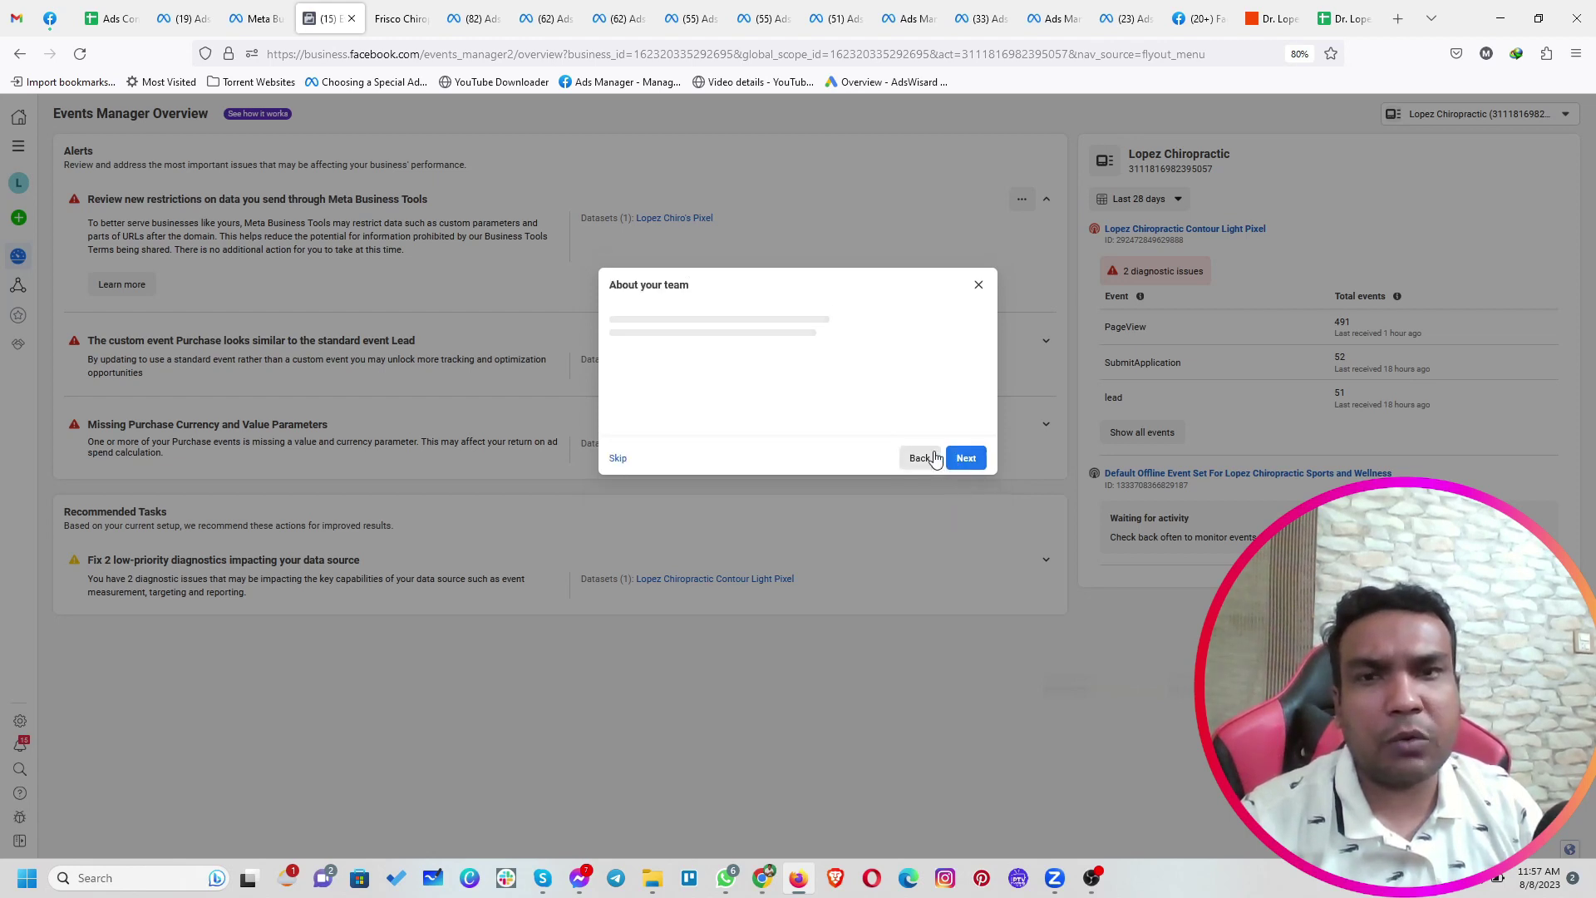
Answer Just me, Expert, unsure budget, skip cloud provider; start the Conversions API partner setup
left_click(657, 336)
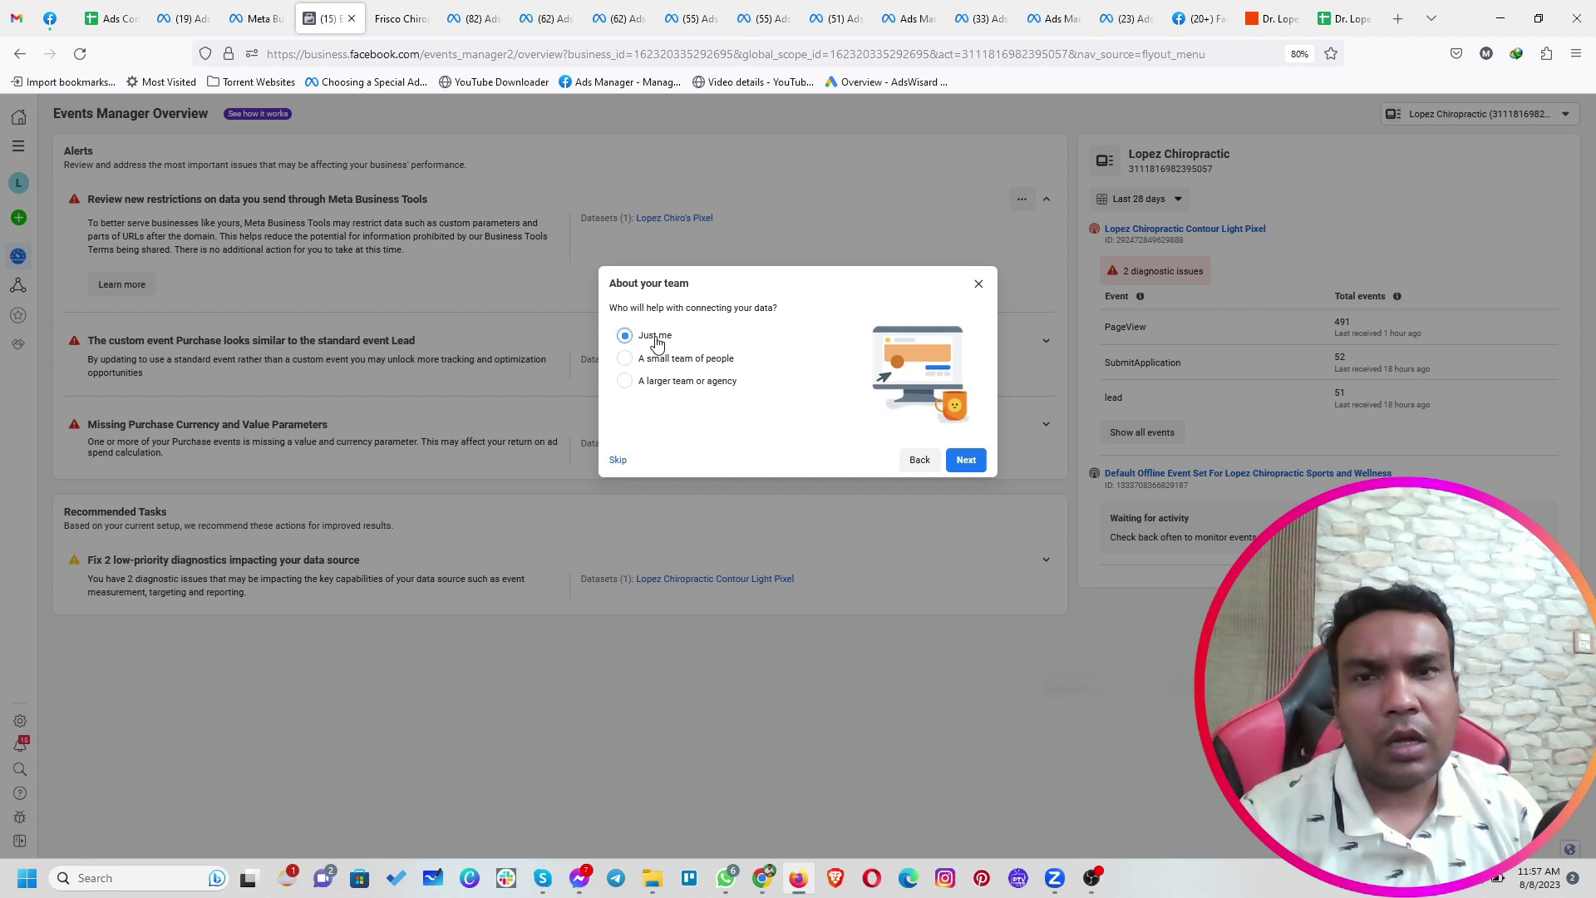
left_click(966, 460)
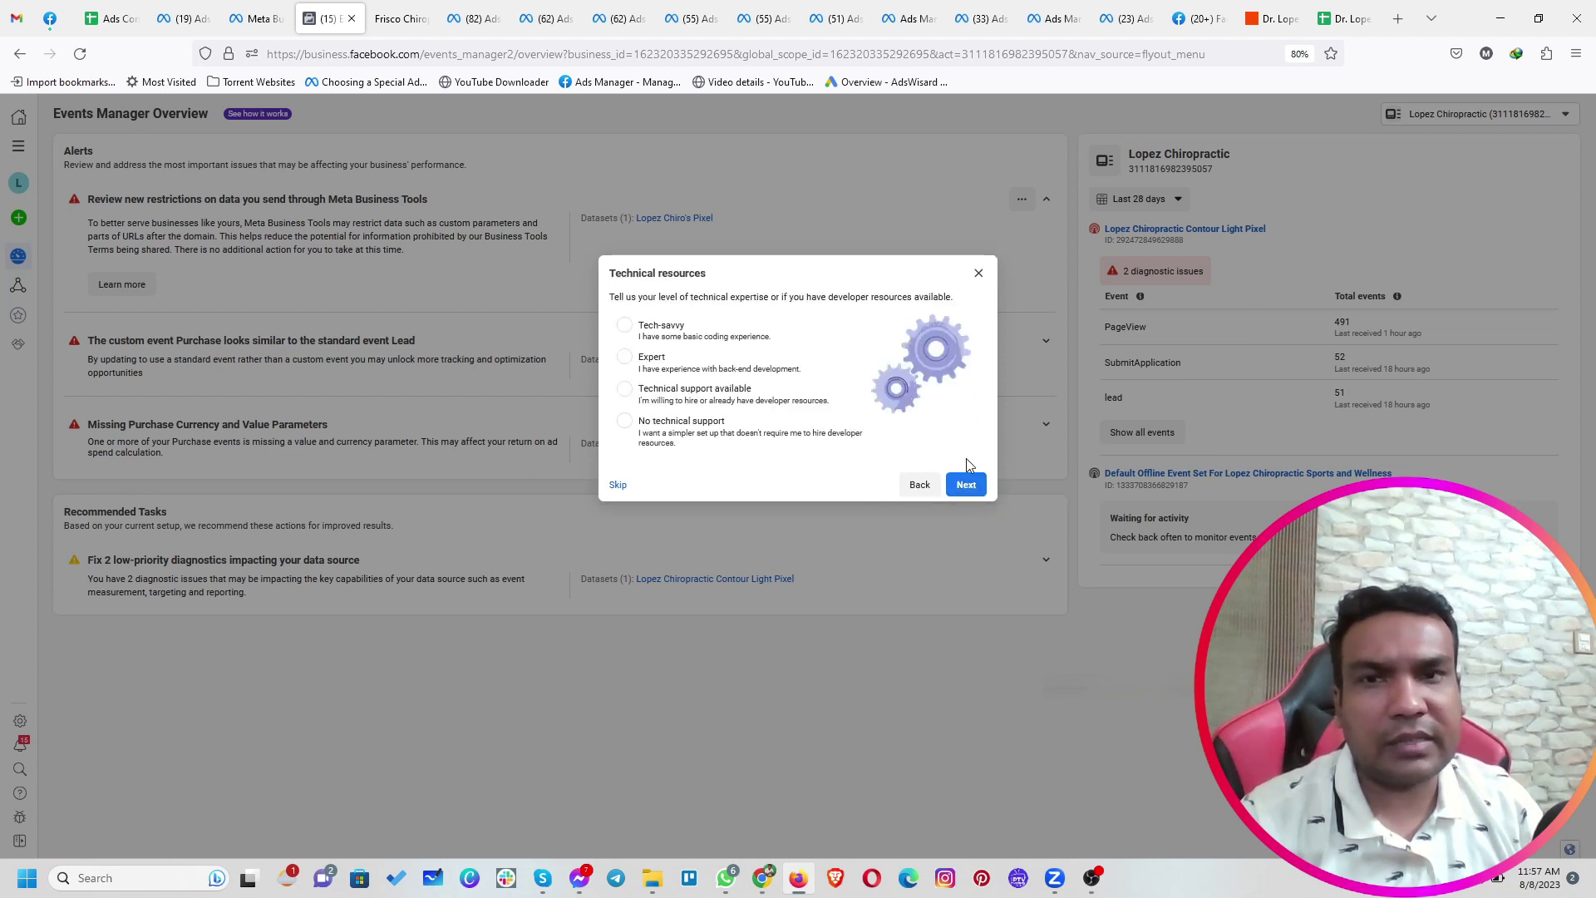
left_click(651, 369)
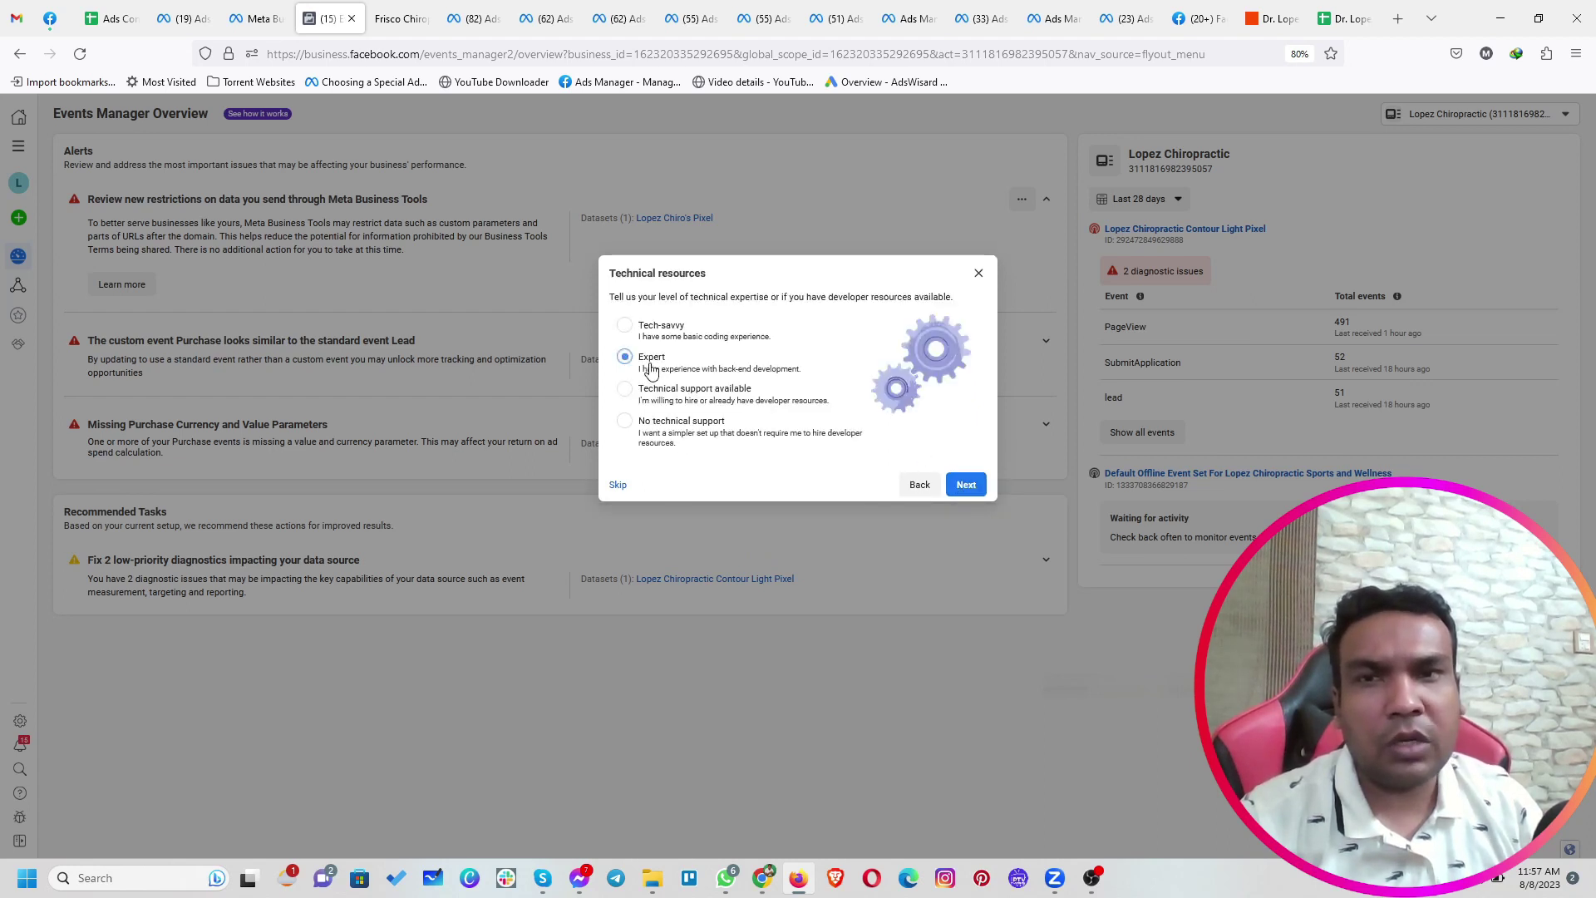
left_click(966, 484)
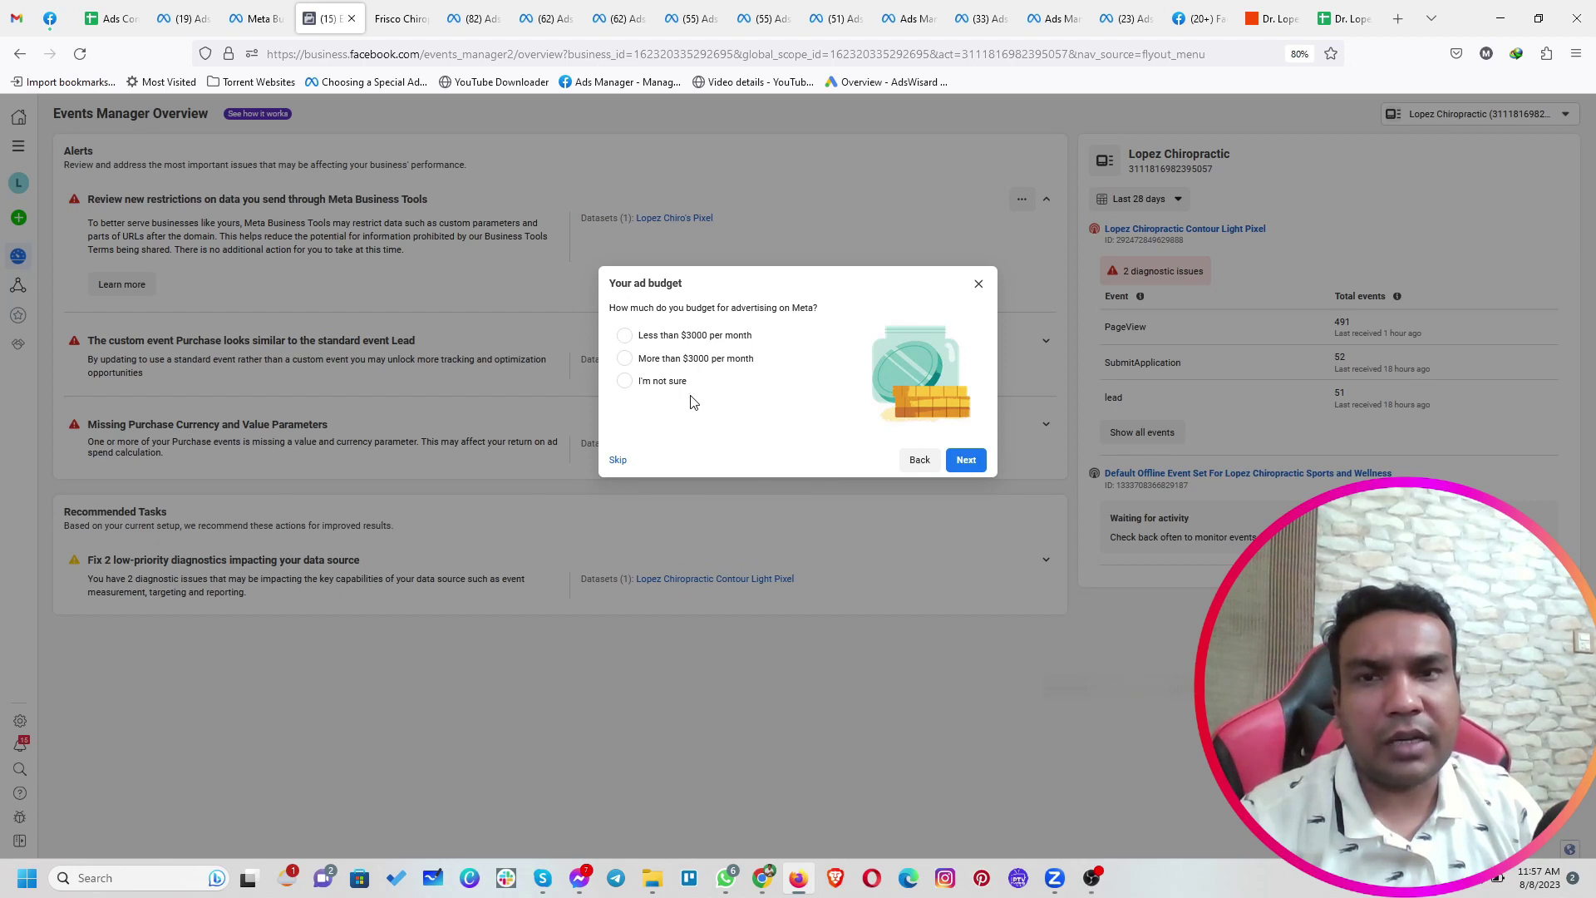
left_click(669, 384)
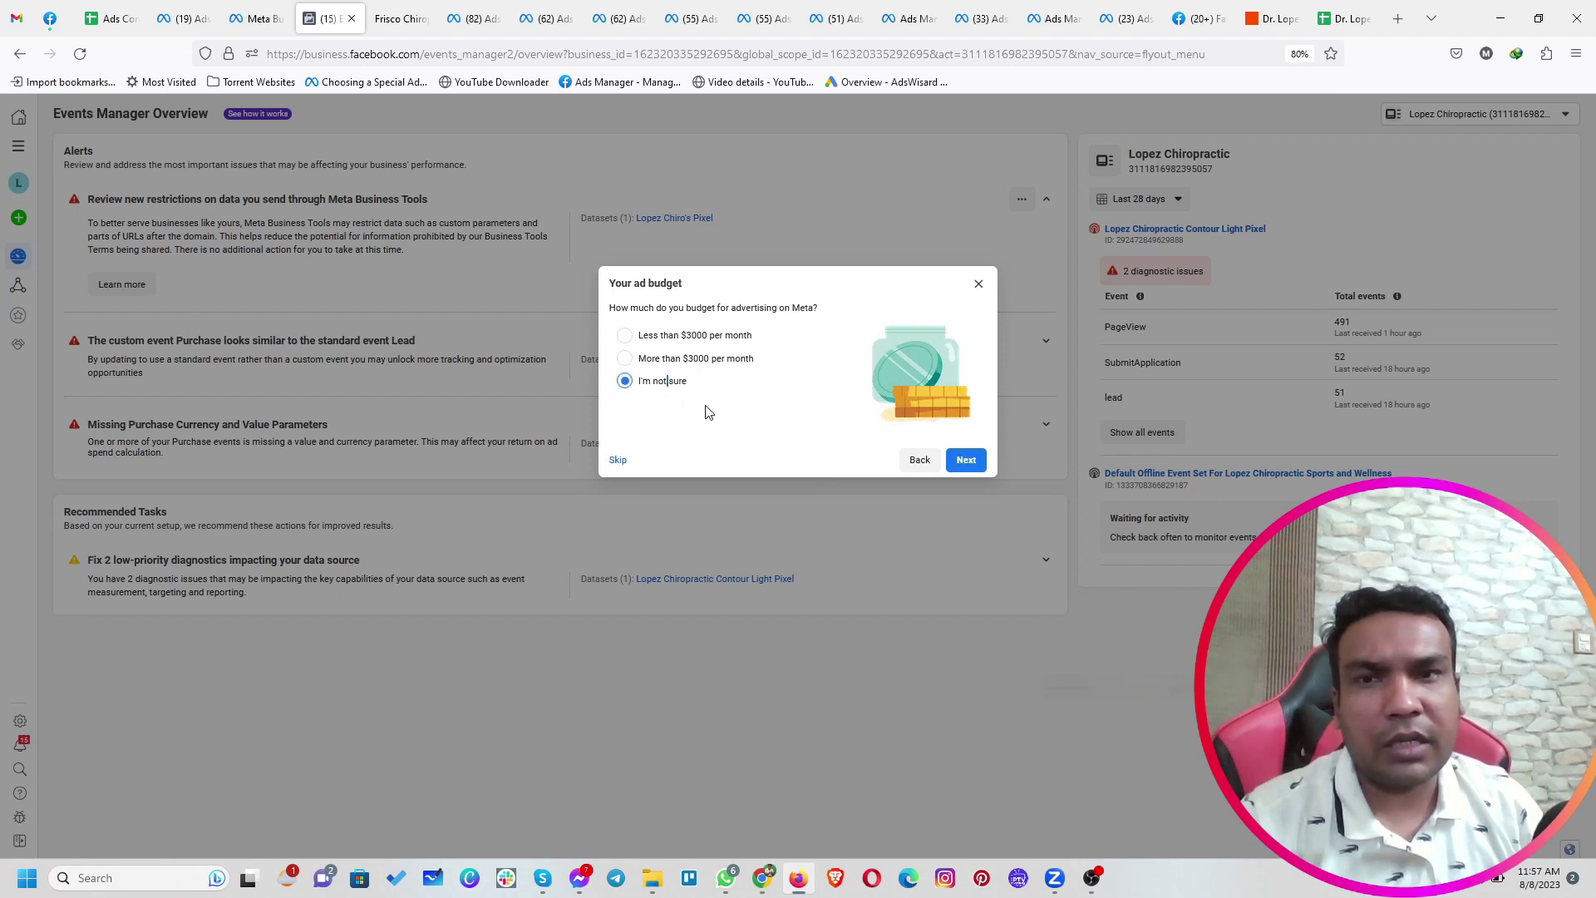
left_click(964, 461)
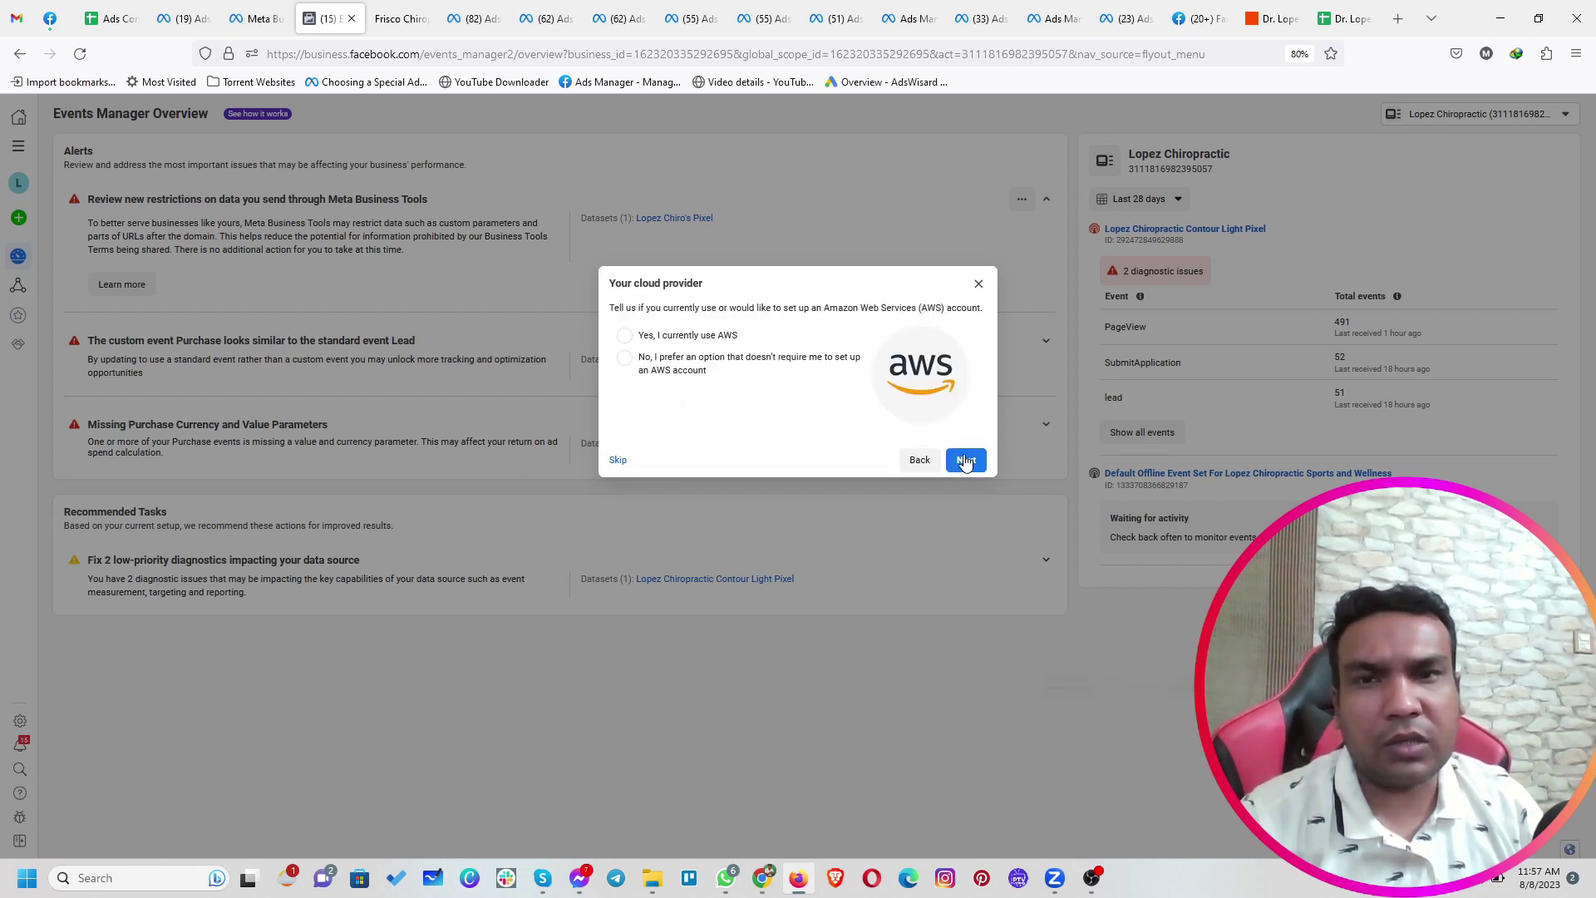
left_click(621, 464)
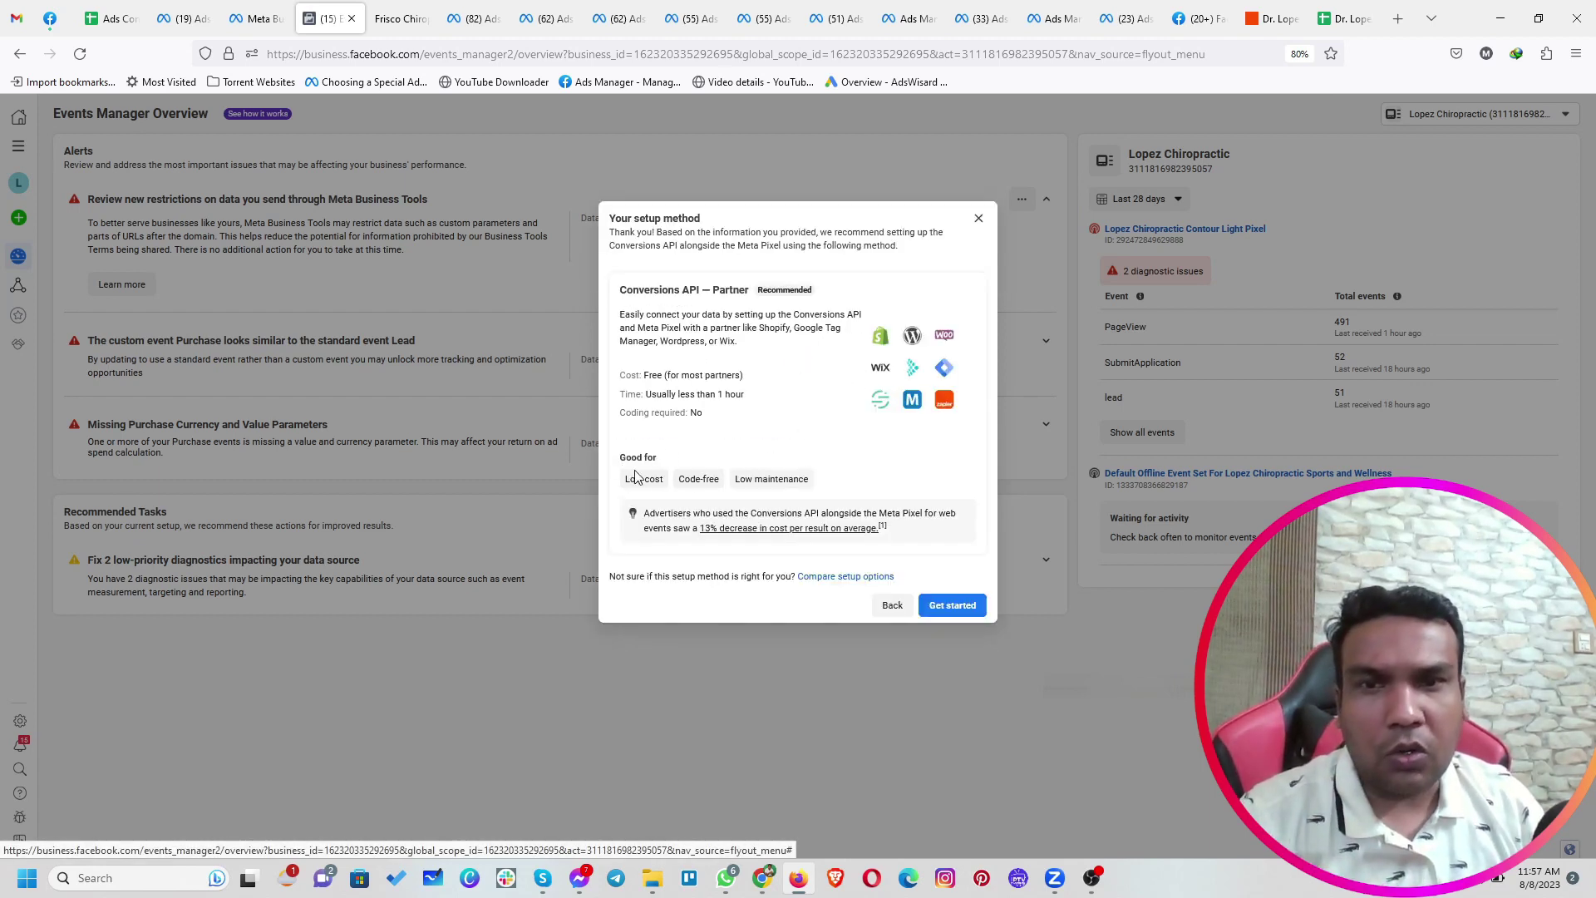
left_click(954, 608)
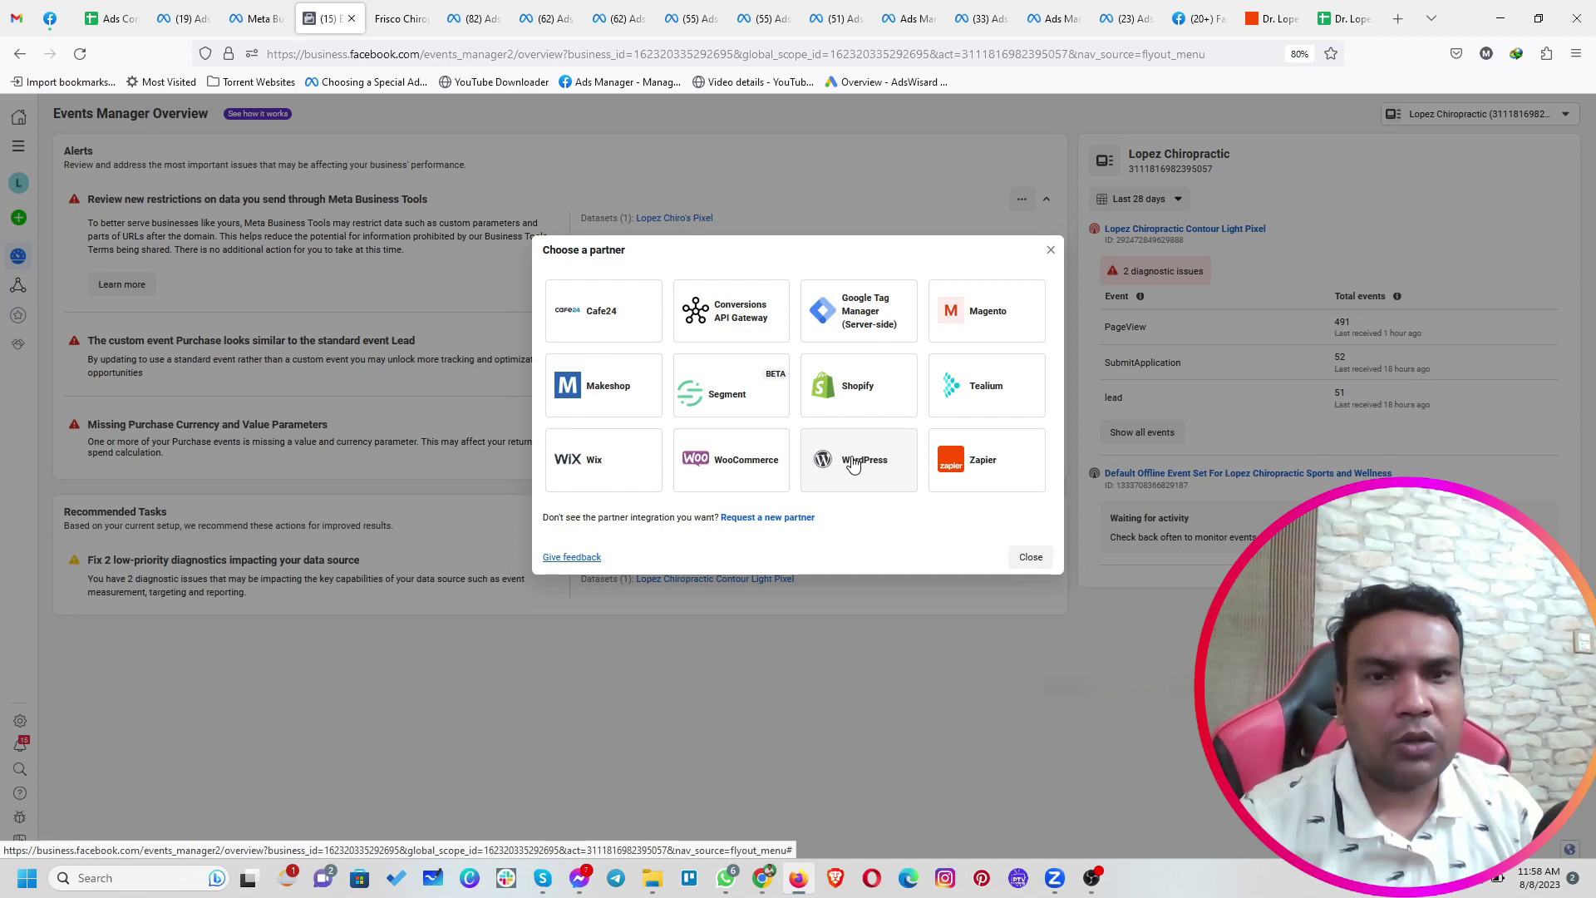
Pick WordPress as the partner and confirm the new pixel in Choose pixel
left_click(853, 463)
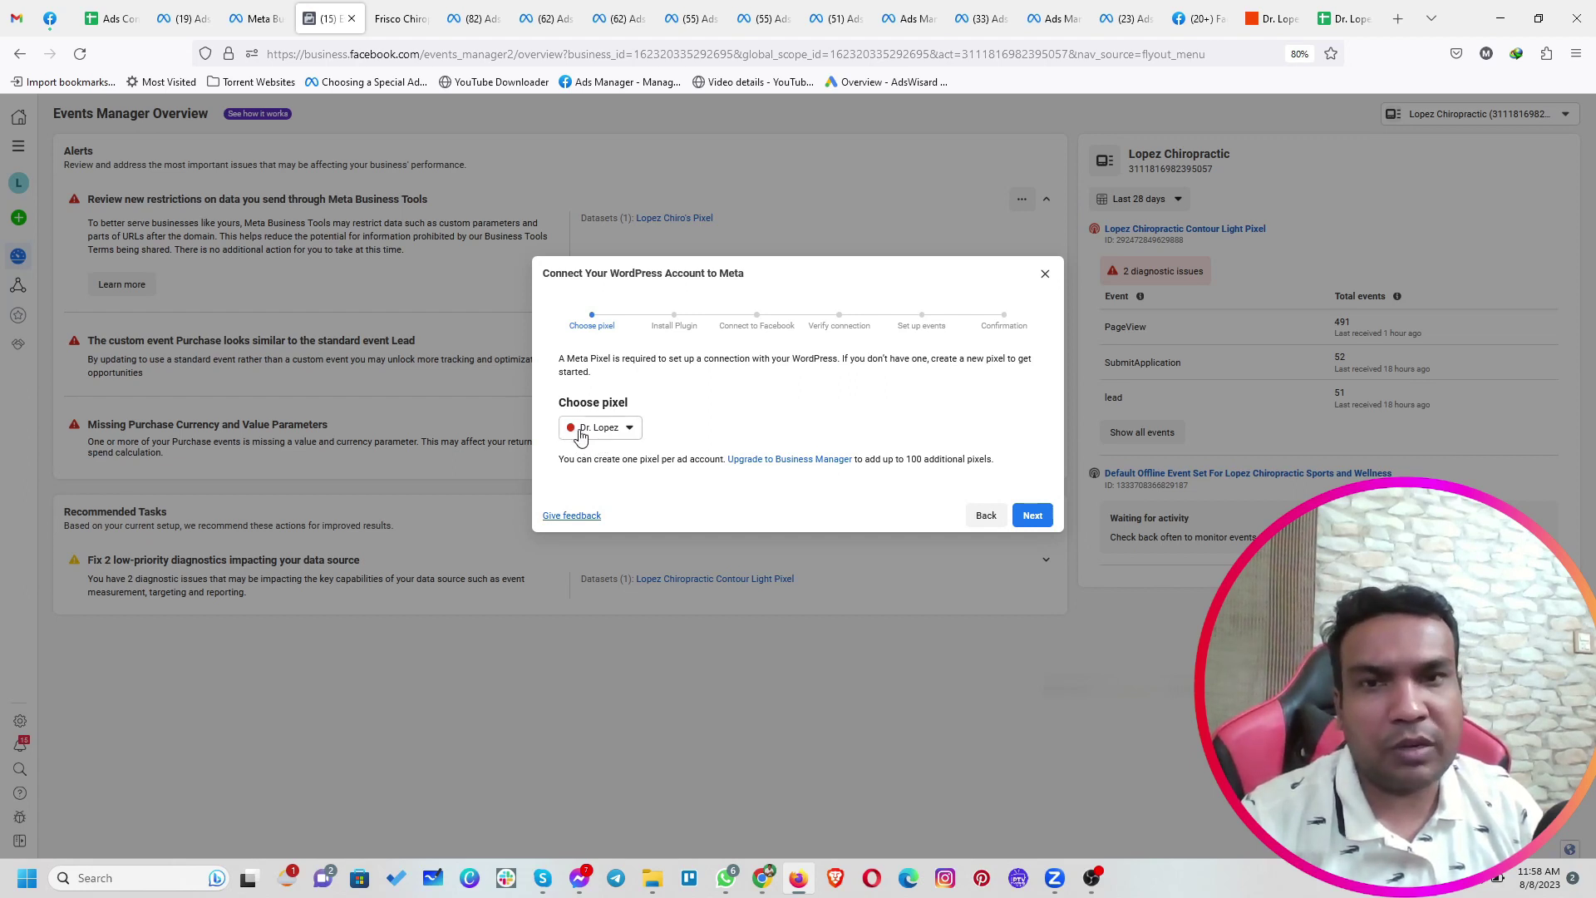
left_click(1033, 517)
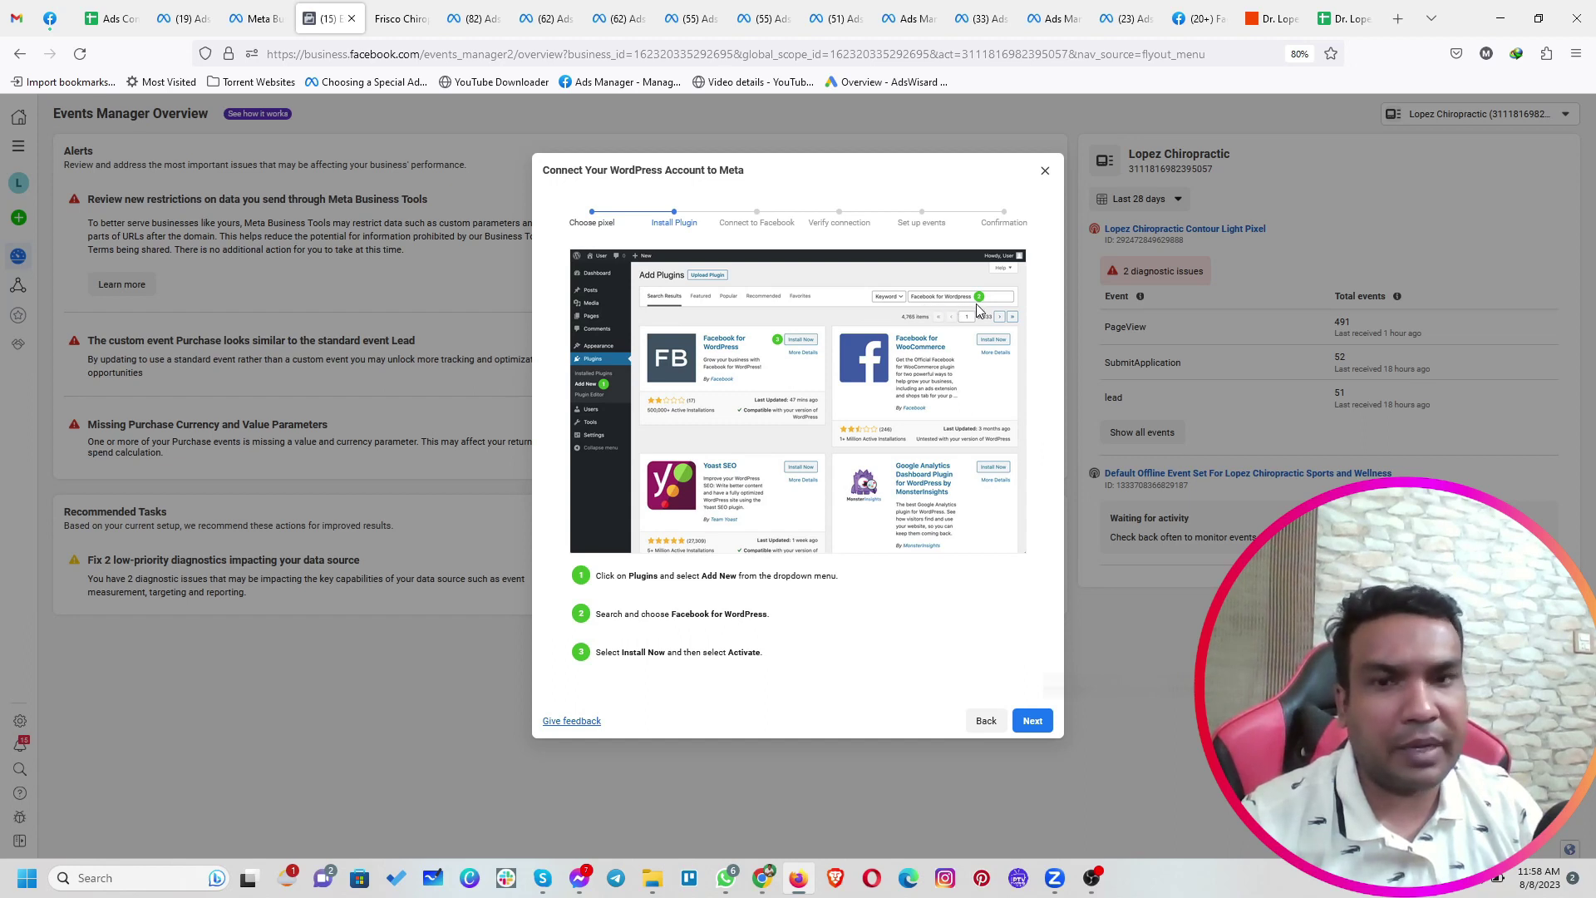
Open Plugins > Add New in WP admin and search for 'plxel your site'
left_click(762, 881)
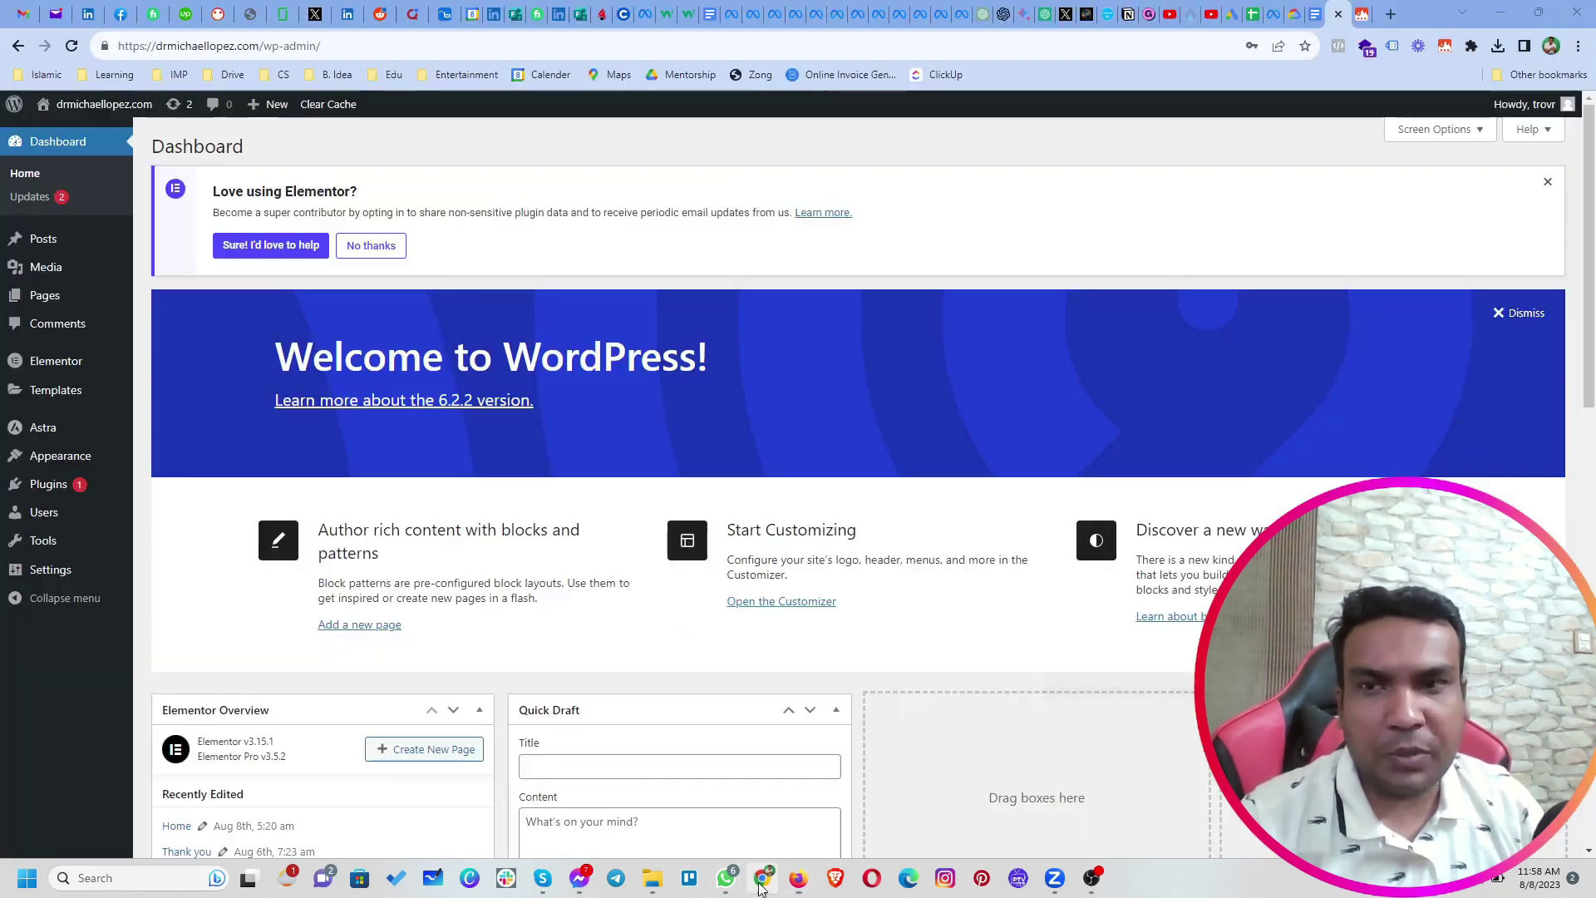
mouse_move(53, 494)
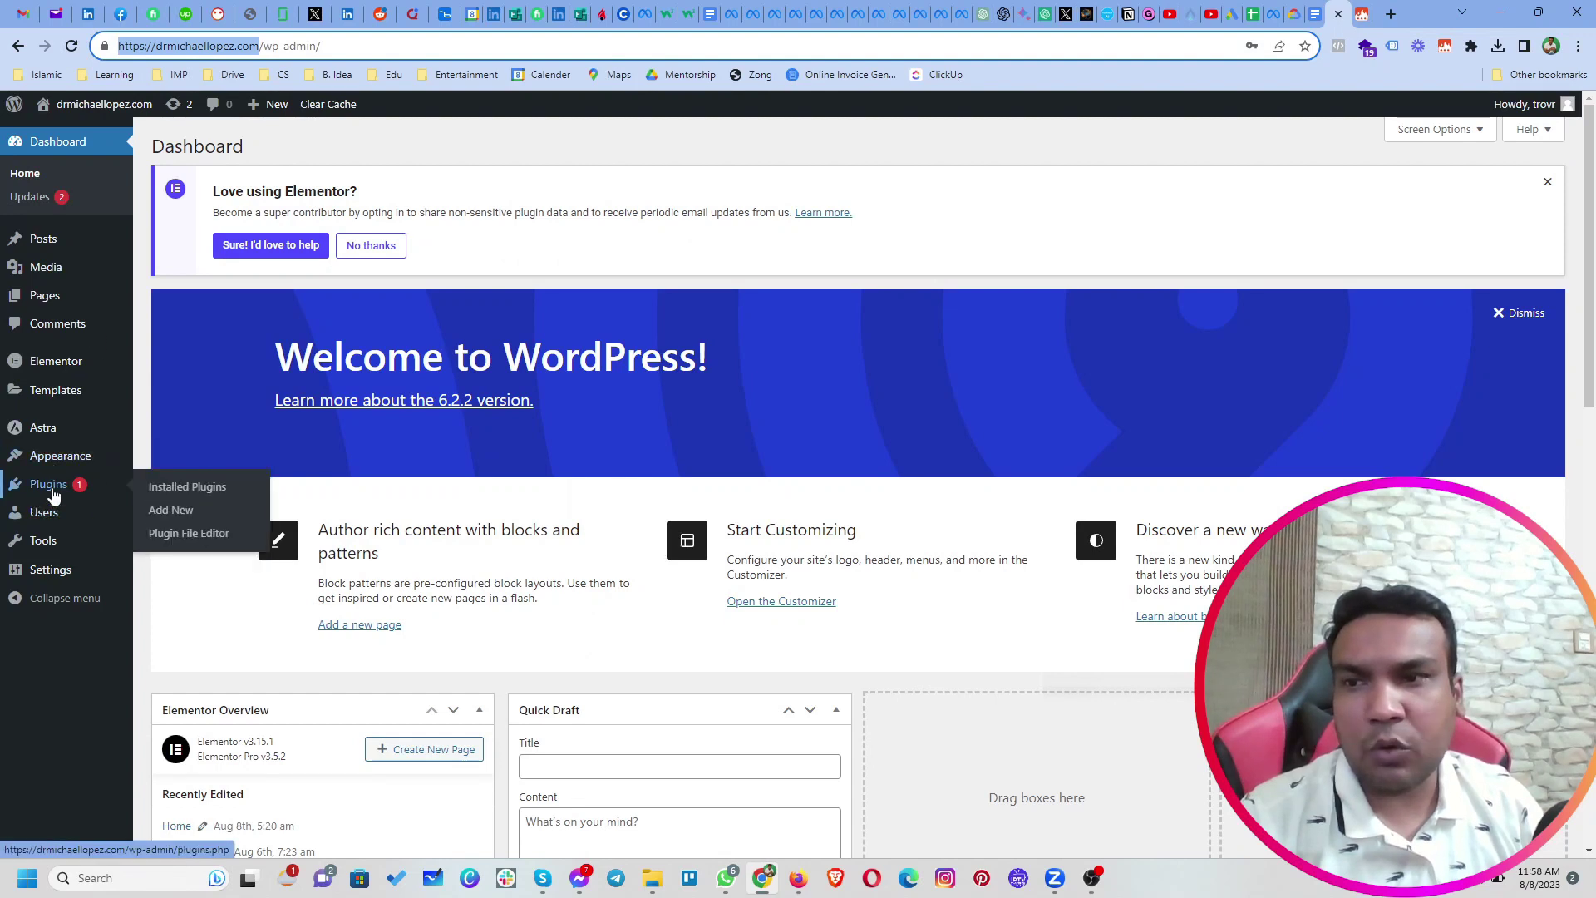
left_click(183, 519)
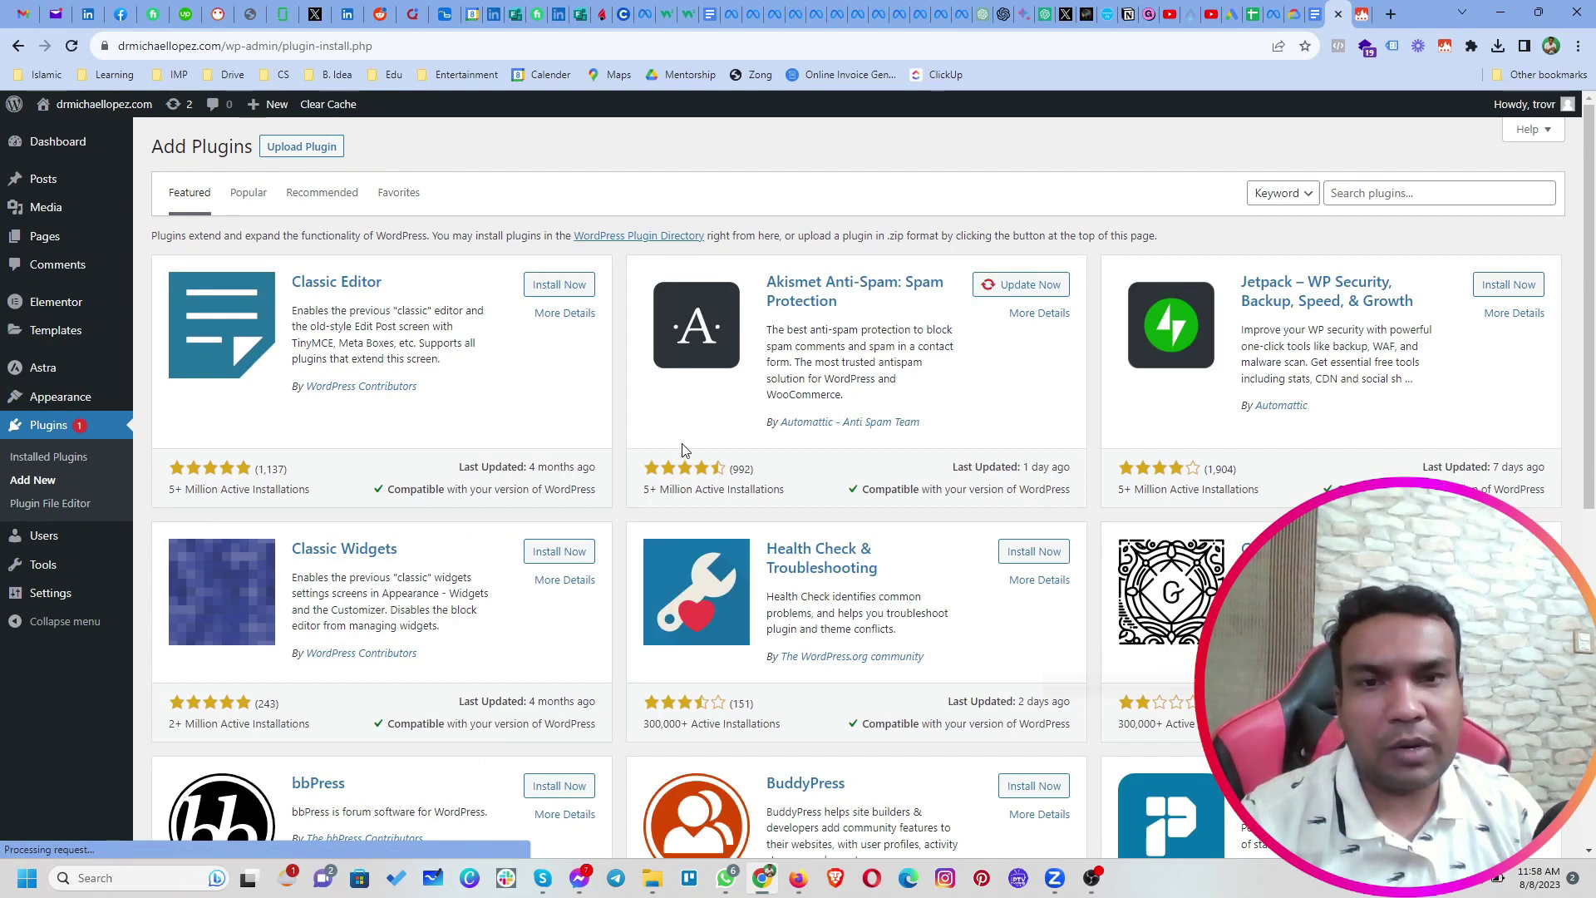
left_click(1401, 194)
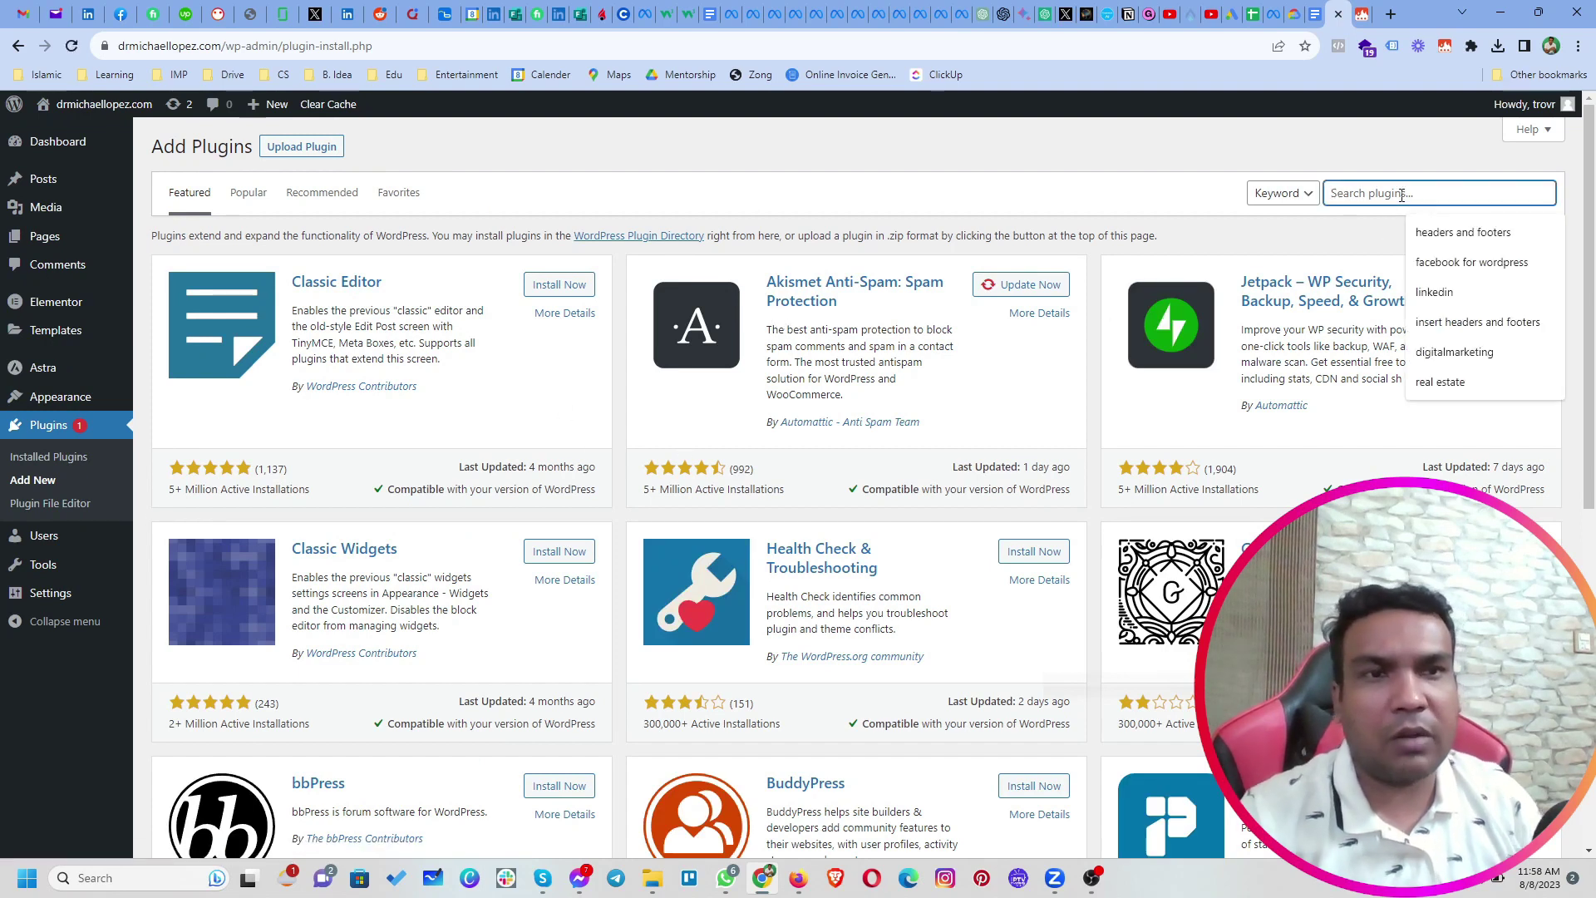
left_click(1438, 233)
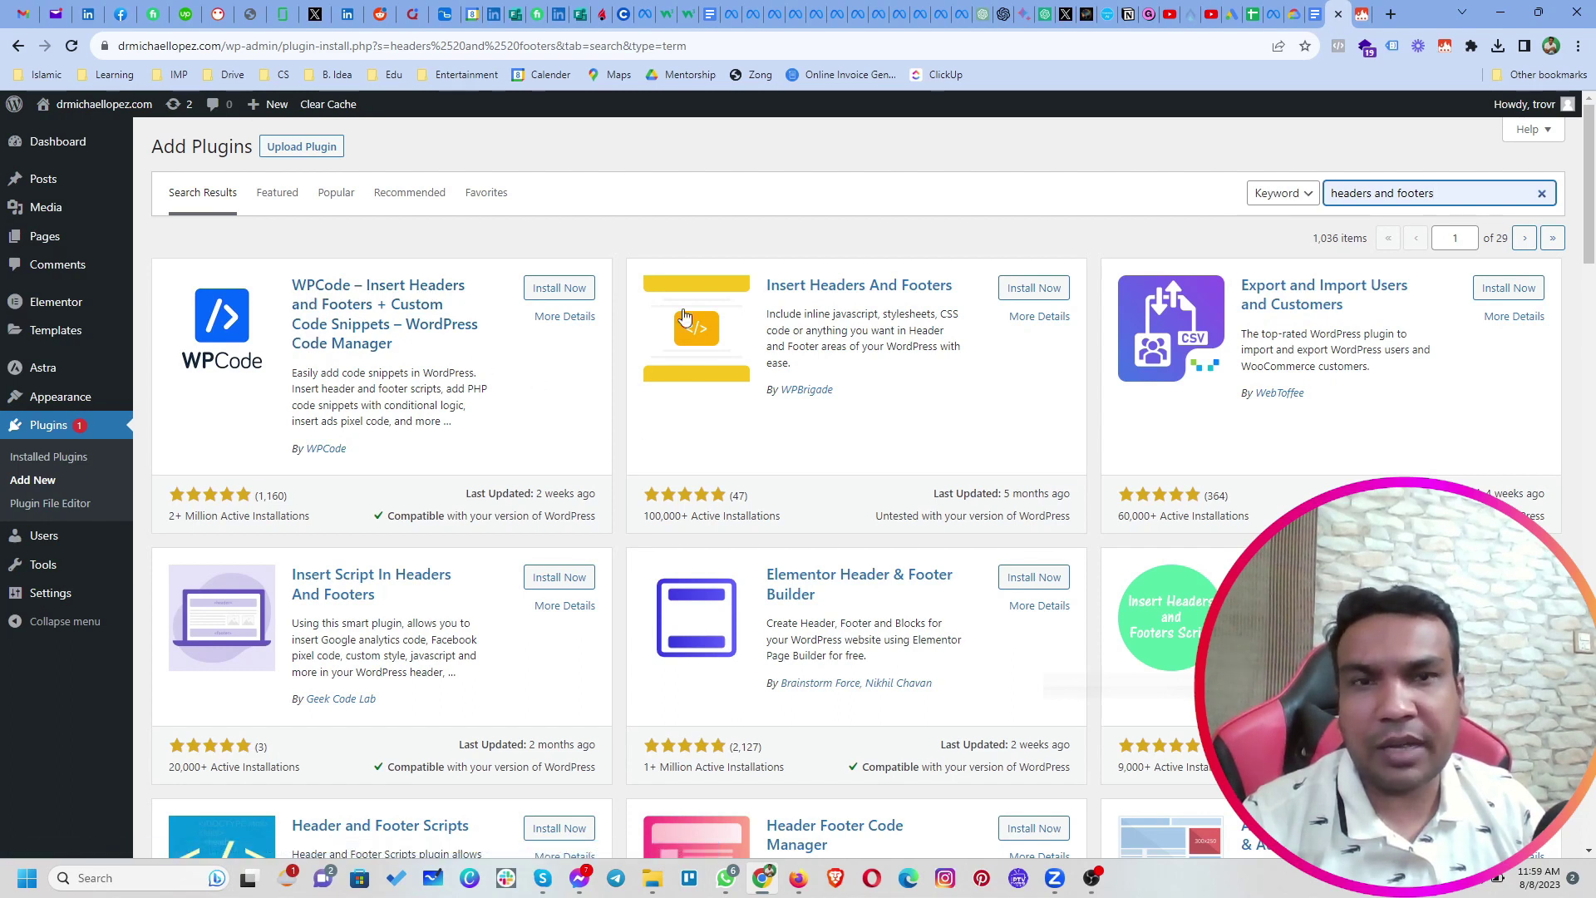
left_click(1541, 194)
type("pl")
type("xel yo")
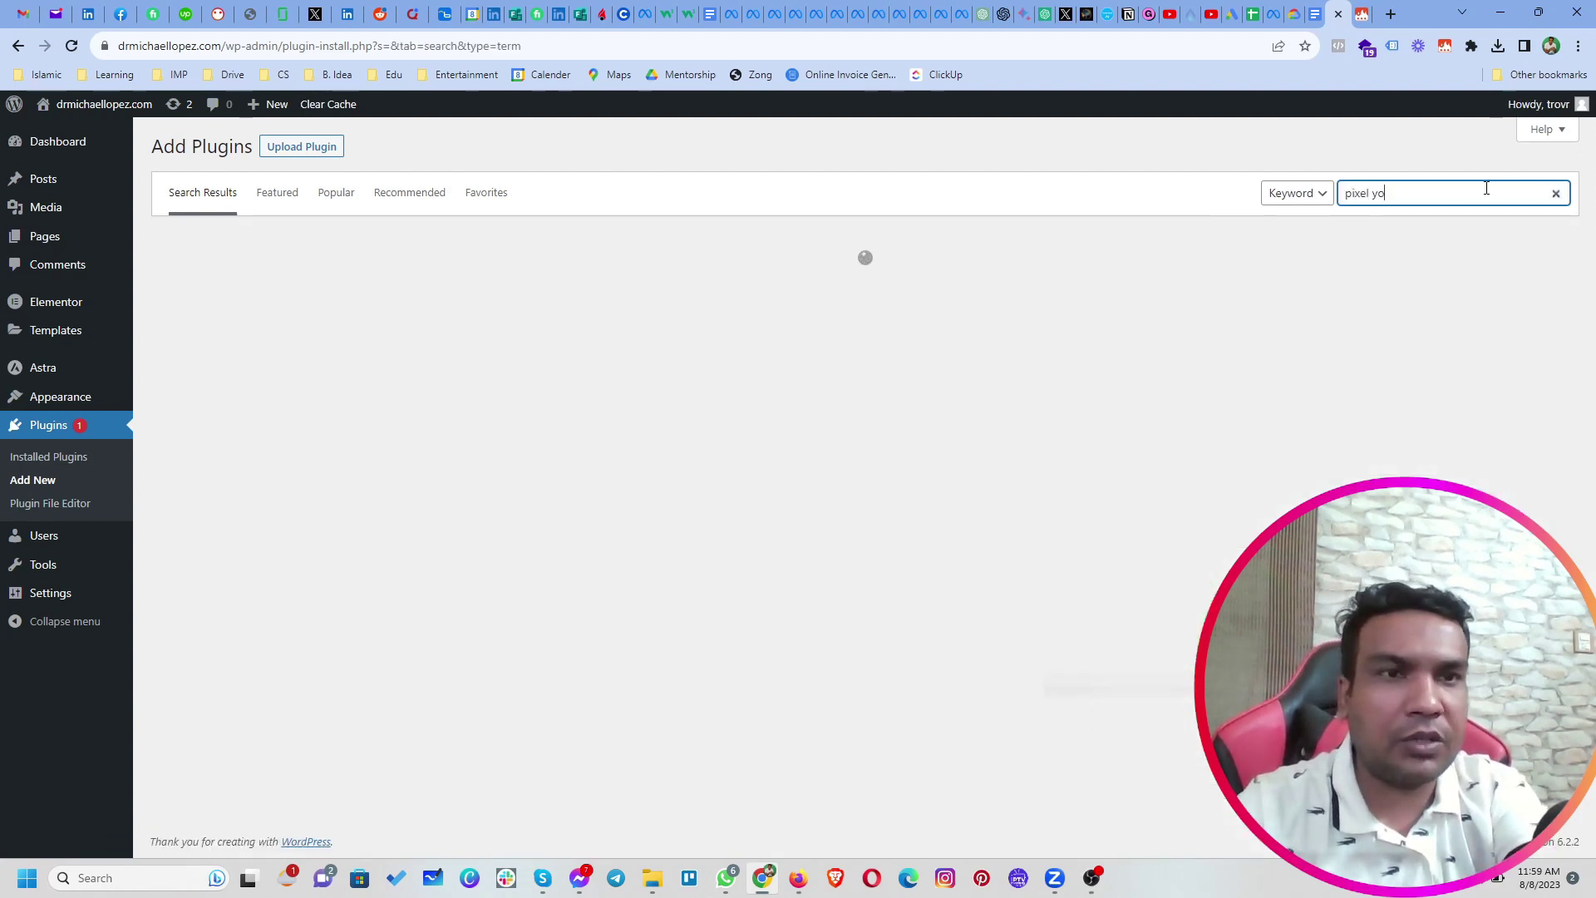
type("ur site")
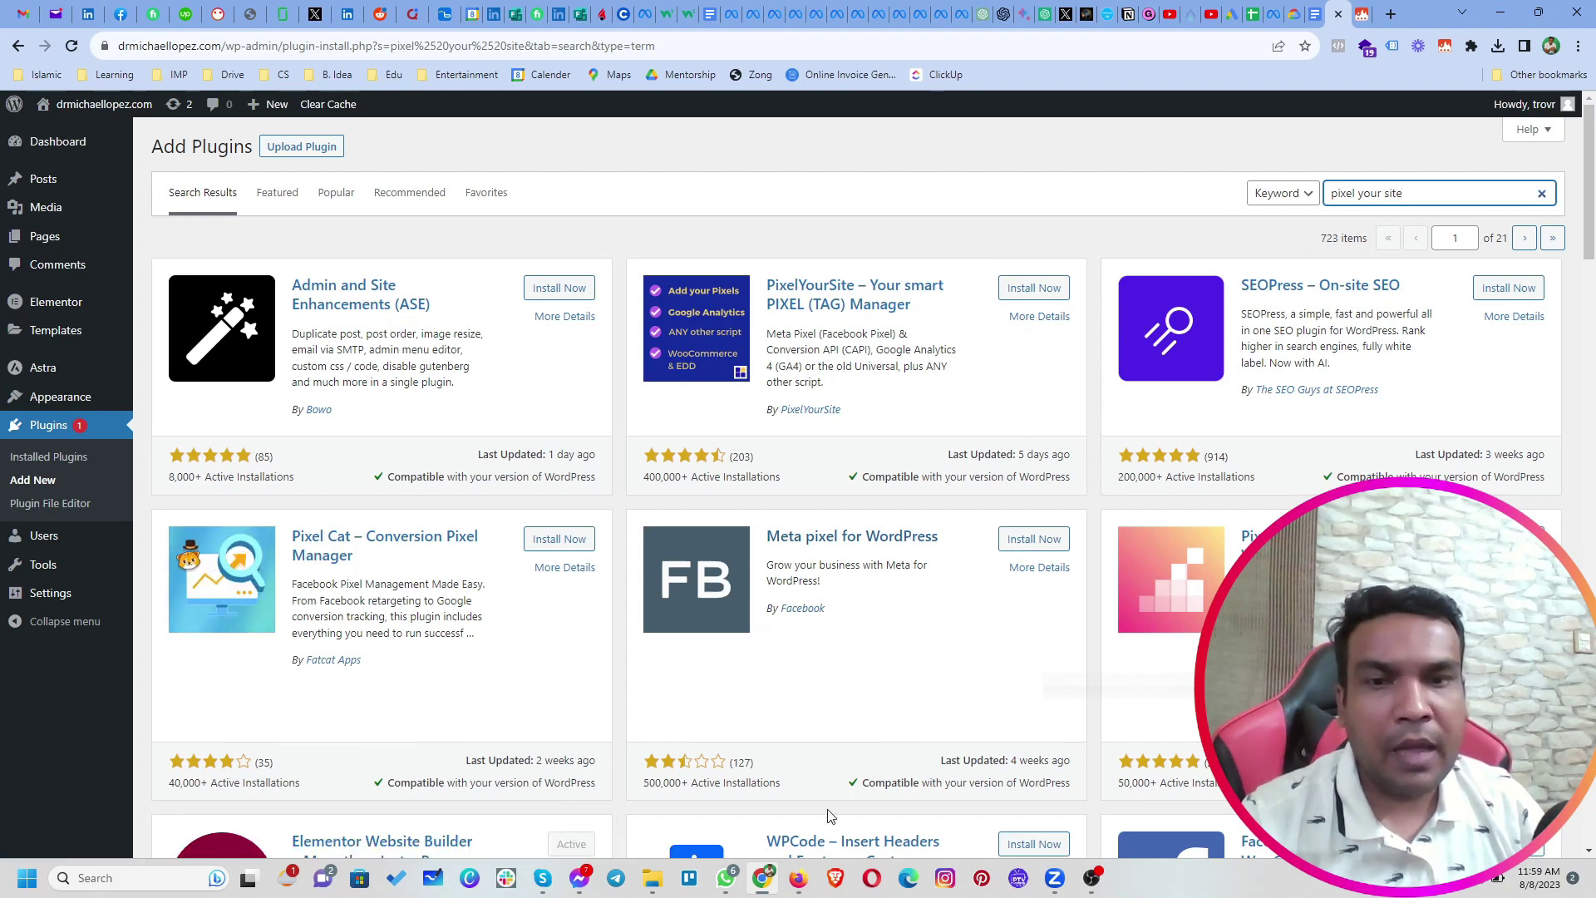
Install and activate the Meta pixel for WordPress plugin
left_click(796, 881)
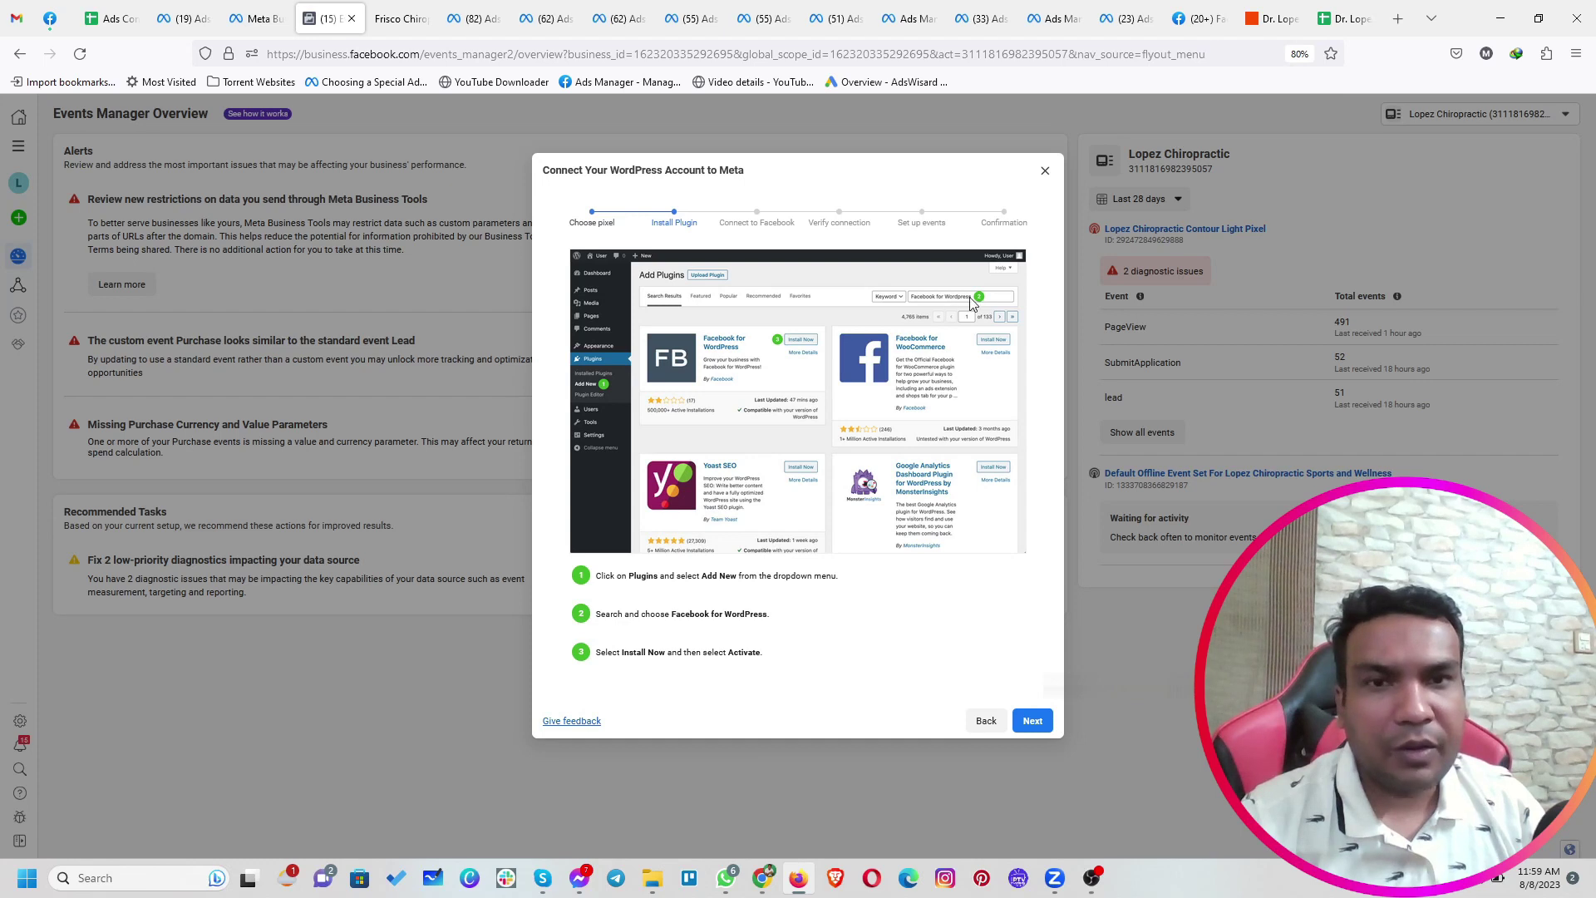
left_click(762, 878)
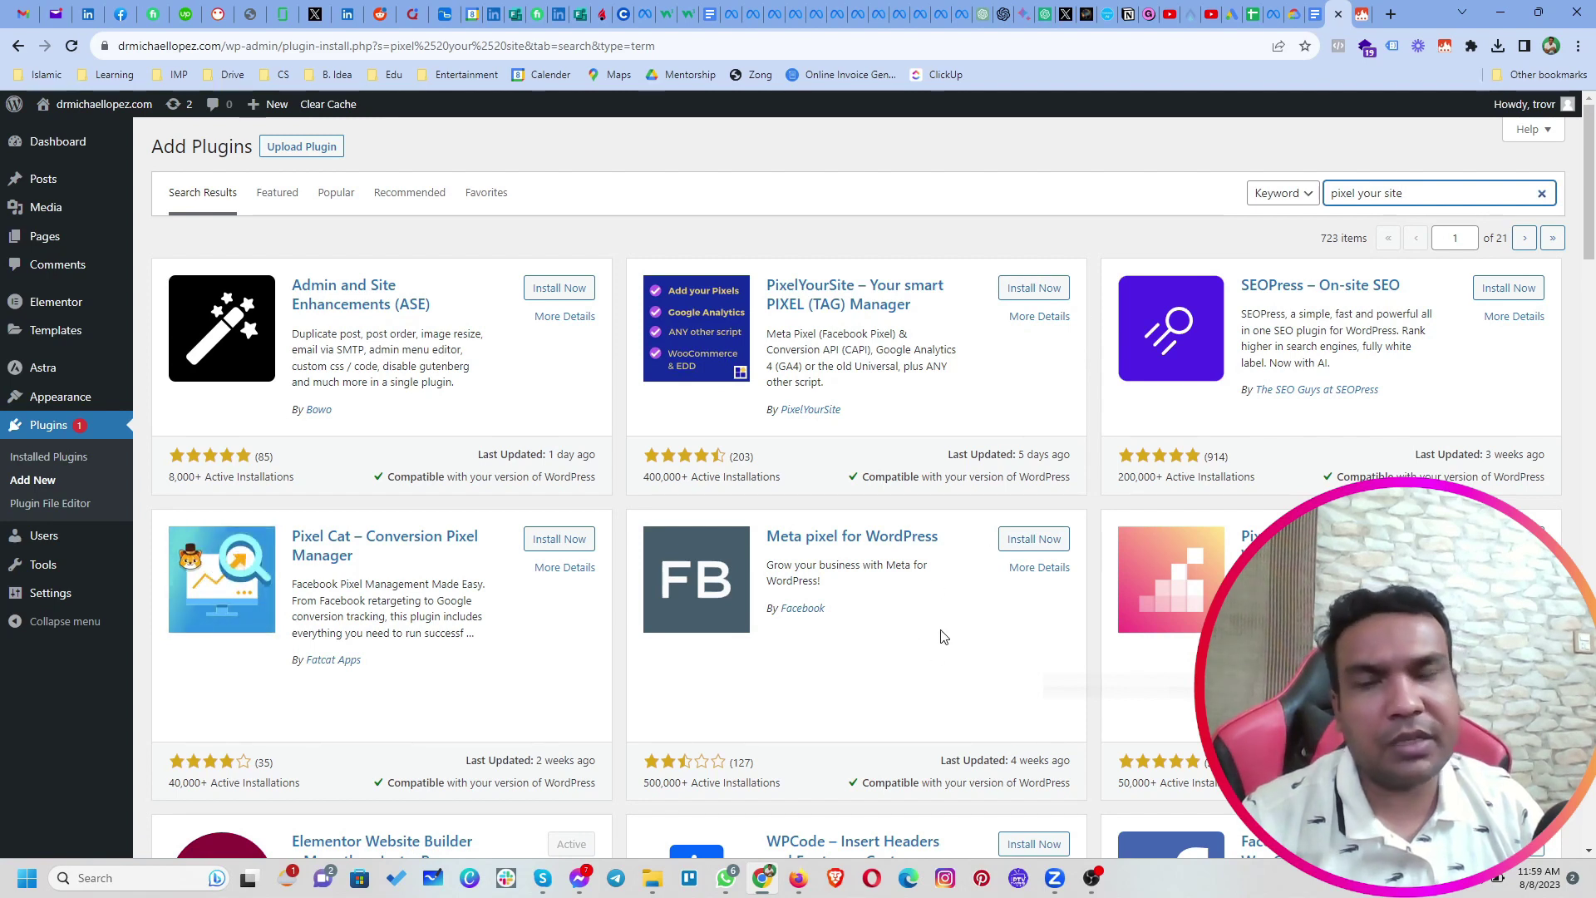
left_click(1049, 543)
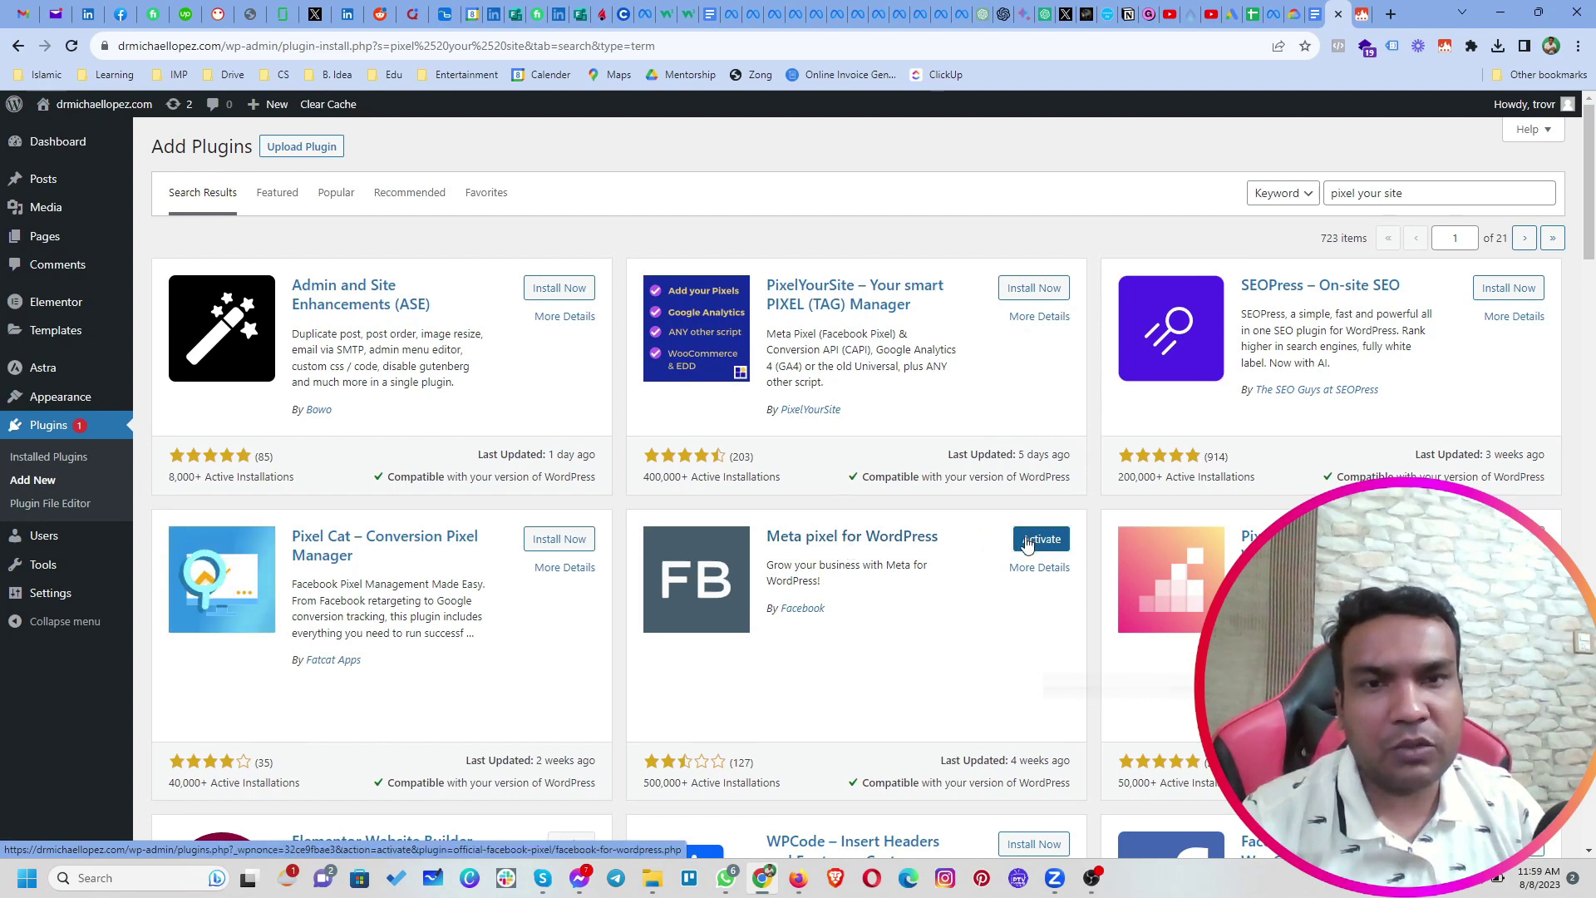
left_click(1025, 541)
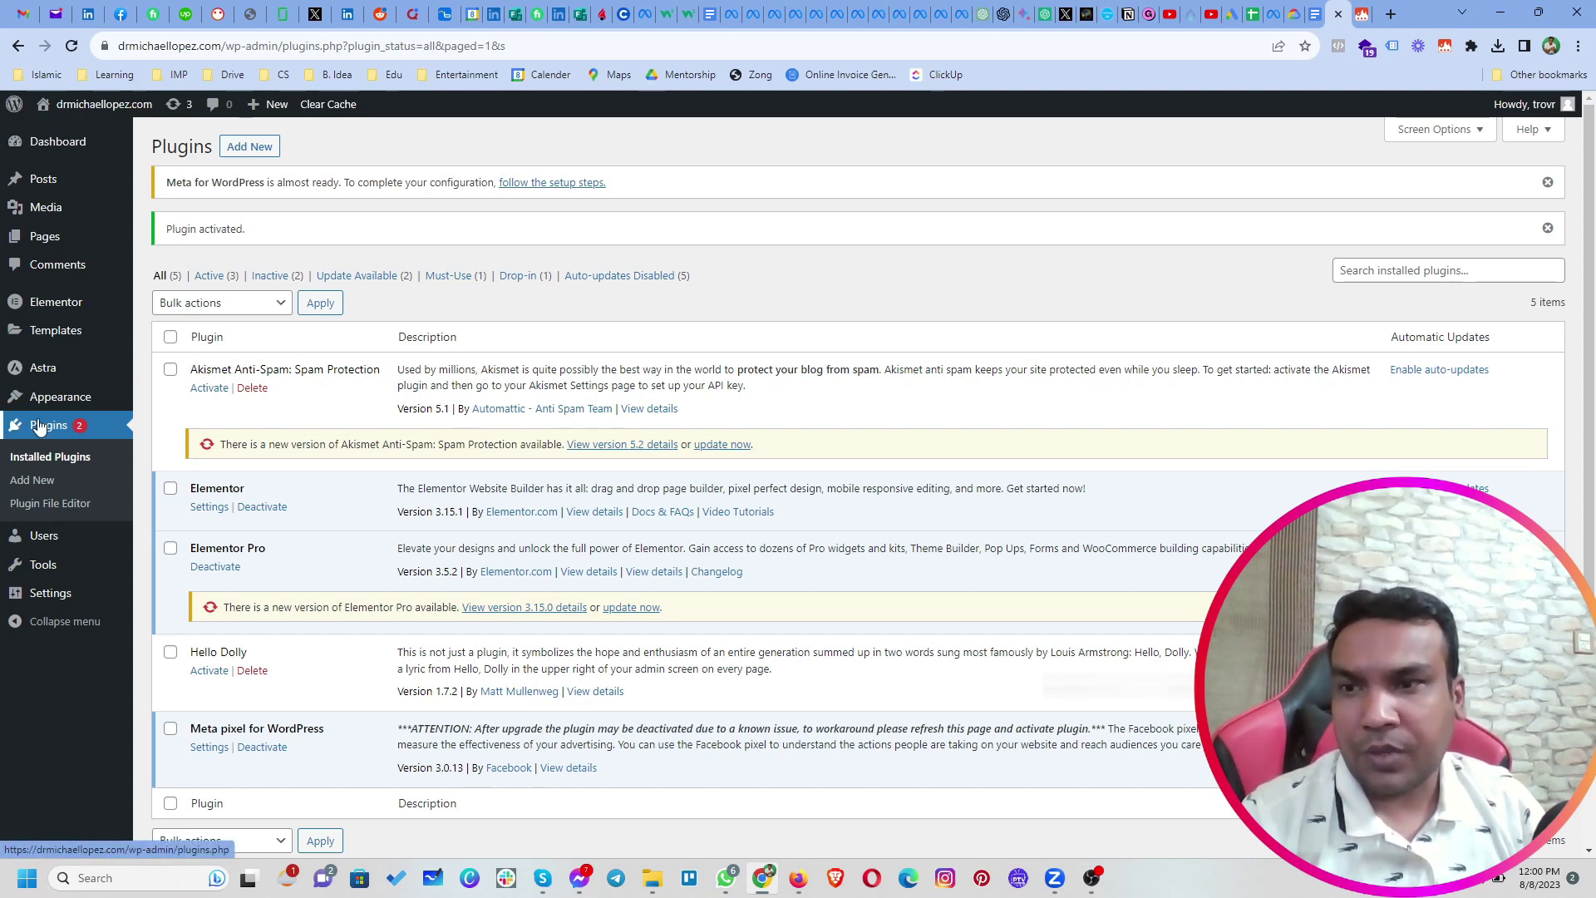
Open the Meta plugin's page under Settings in the admin sidebar
mouse_move(45, 599)
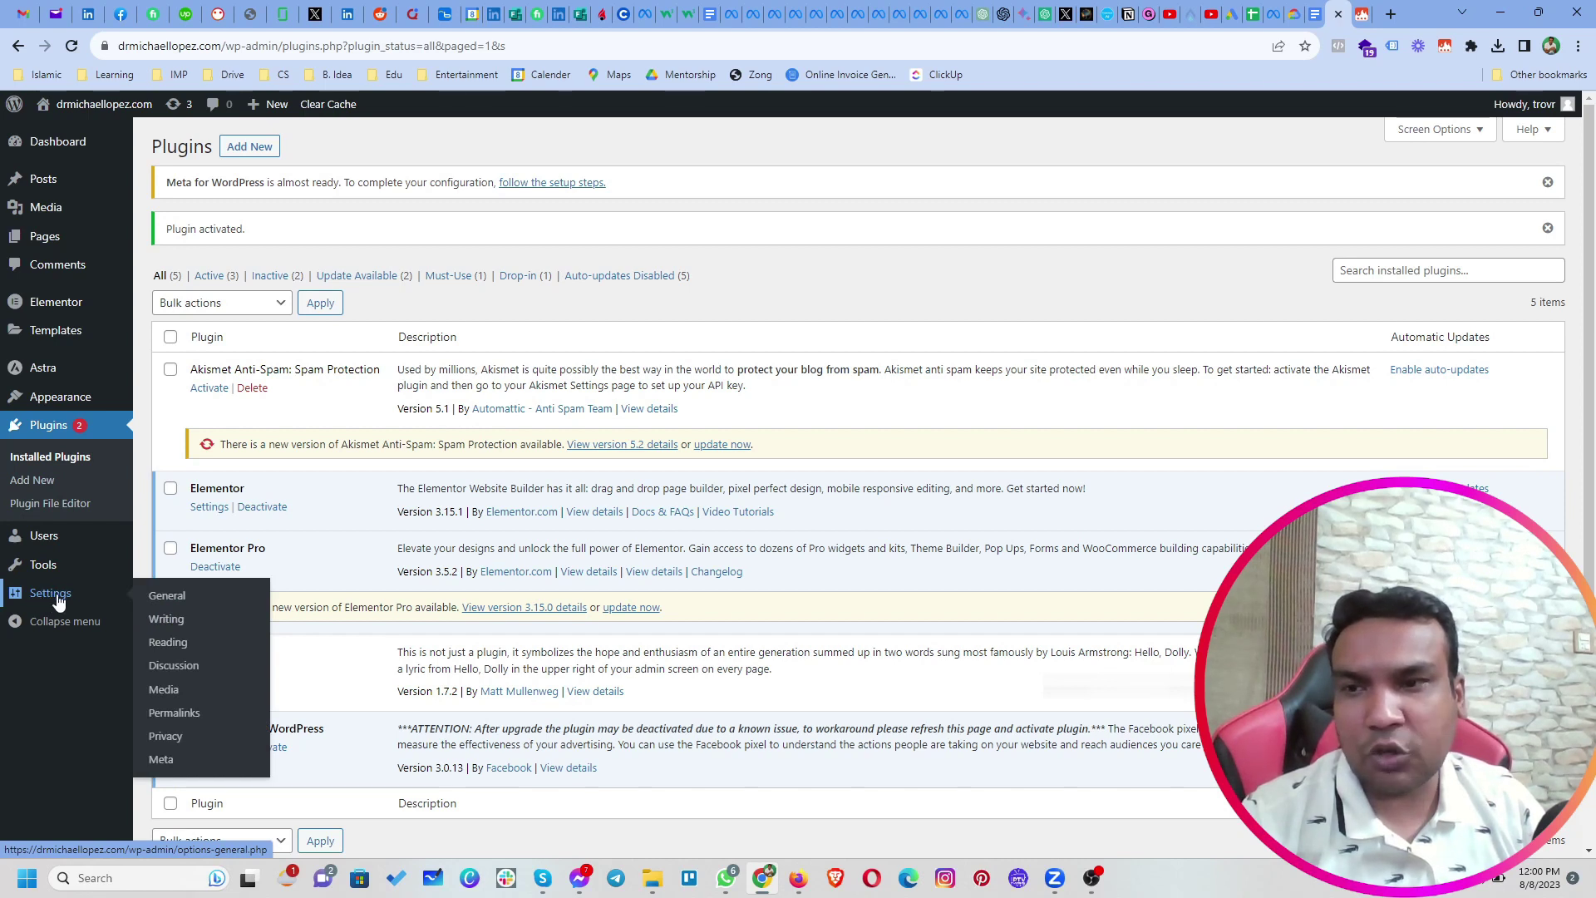
left_click(161, 761)
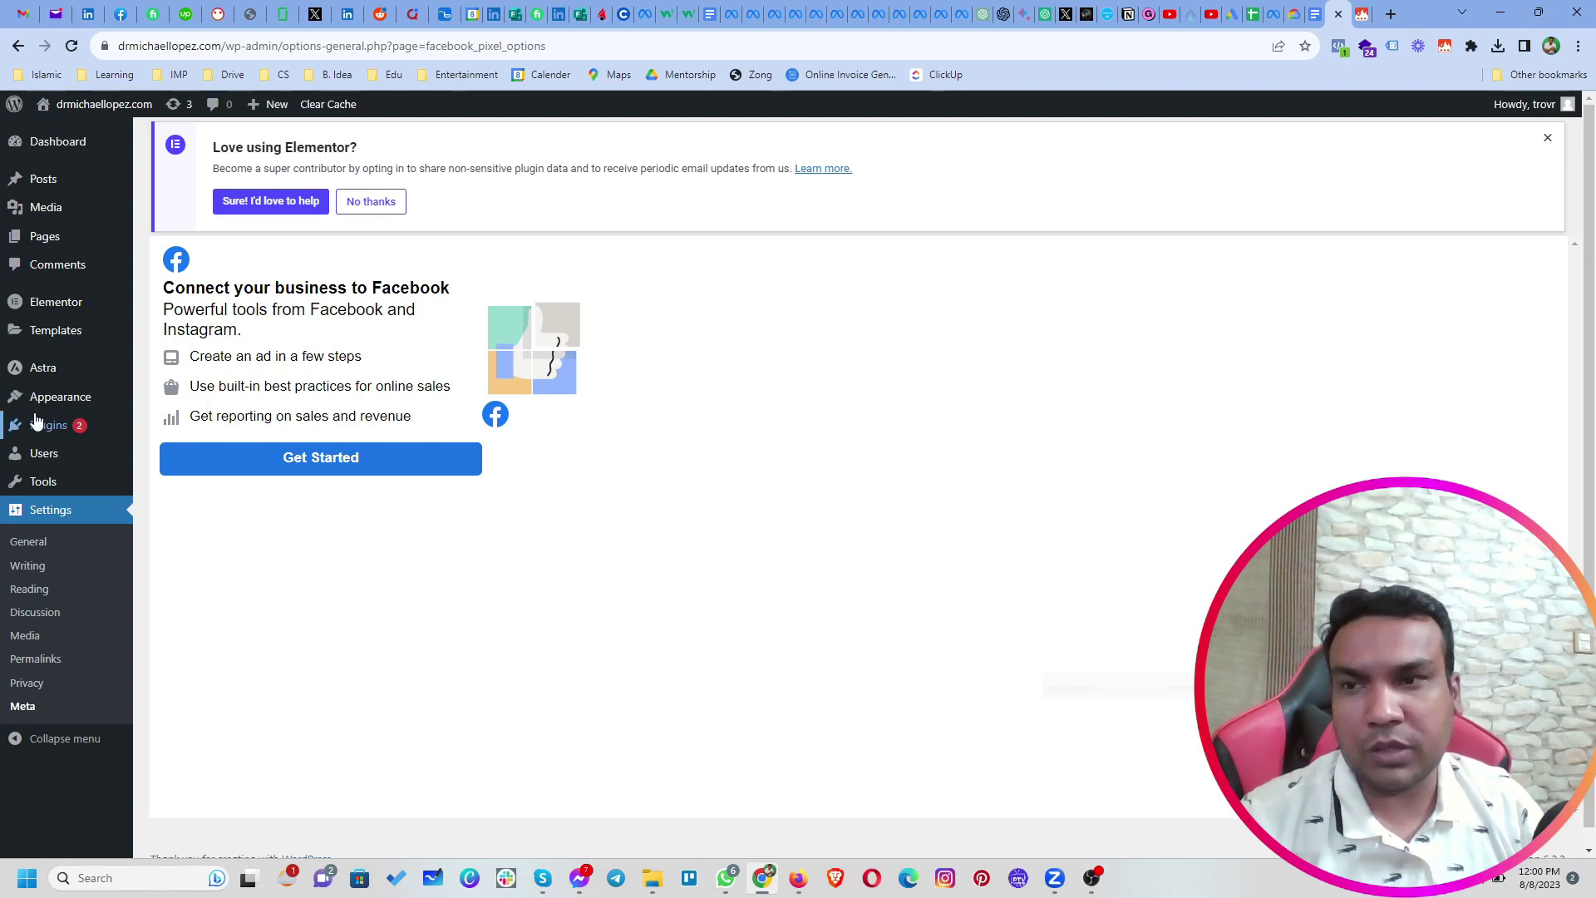
Search Plugins > Add New for 'pixe', then install and activate PixelYourSite
mouse_move(39, 435)
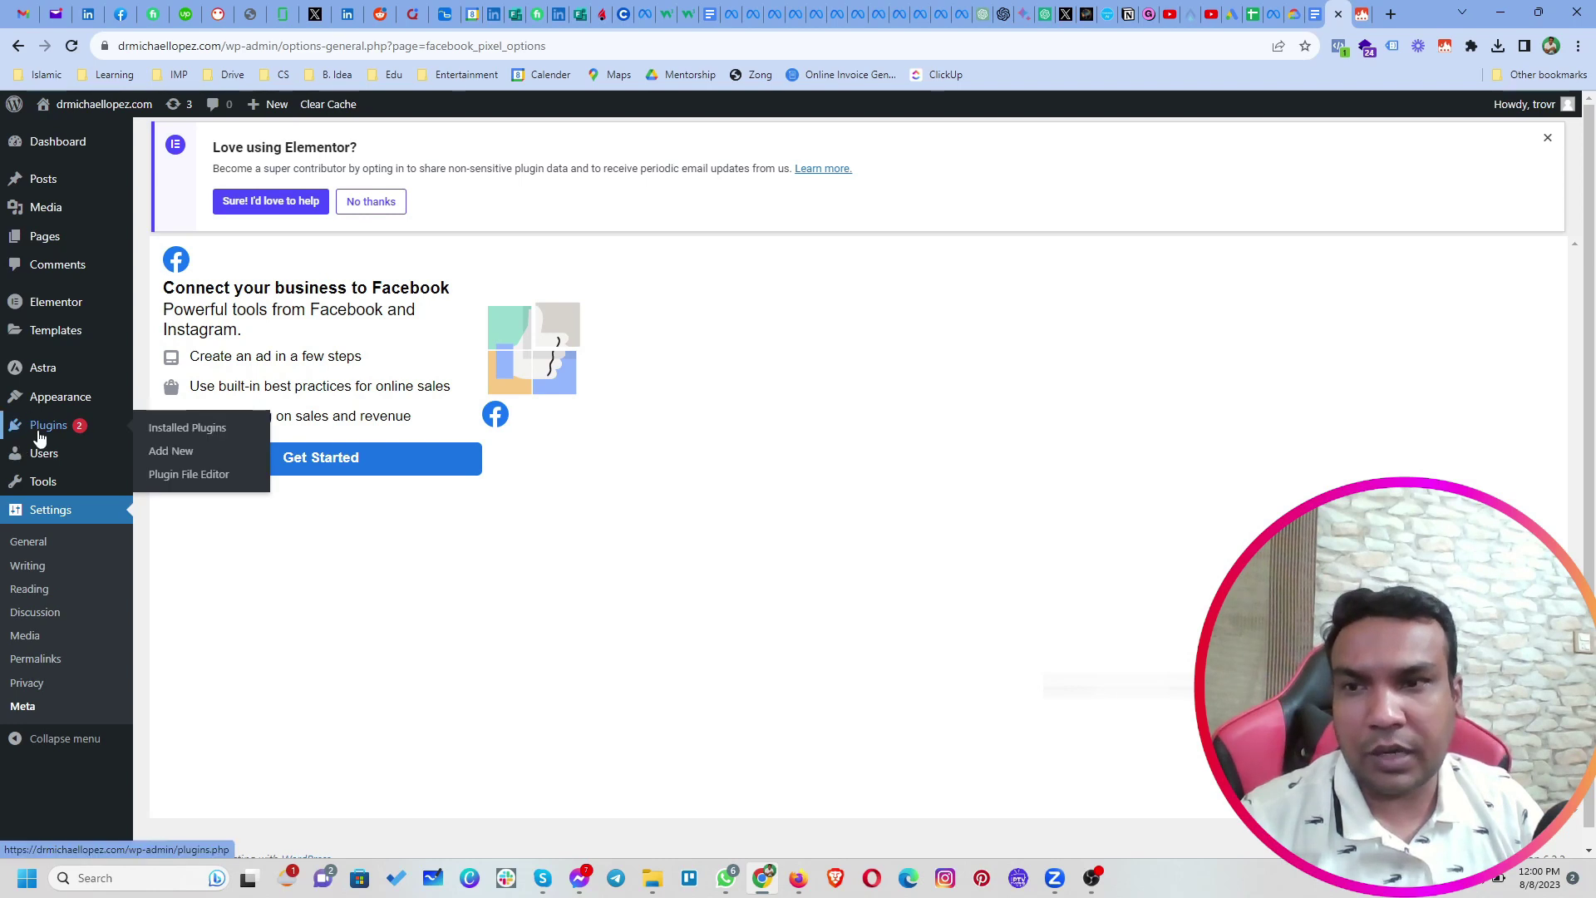
left_click(154, 456)
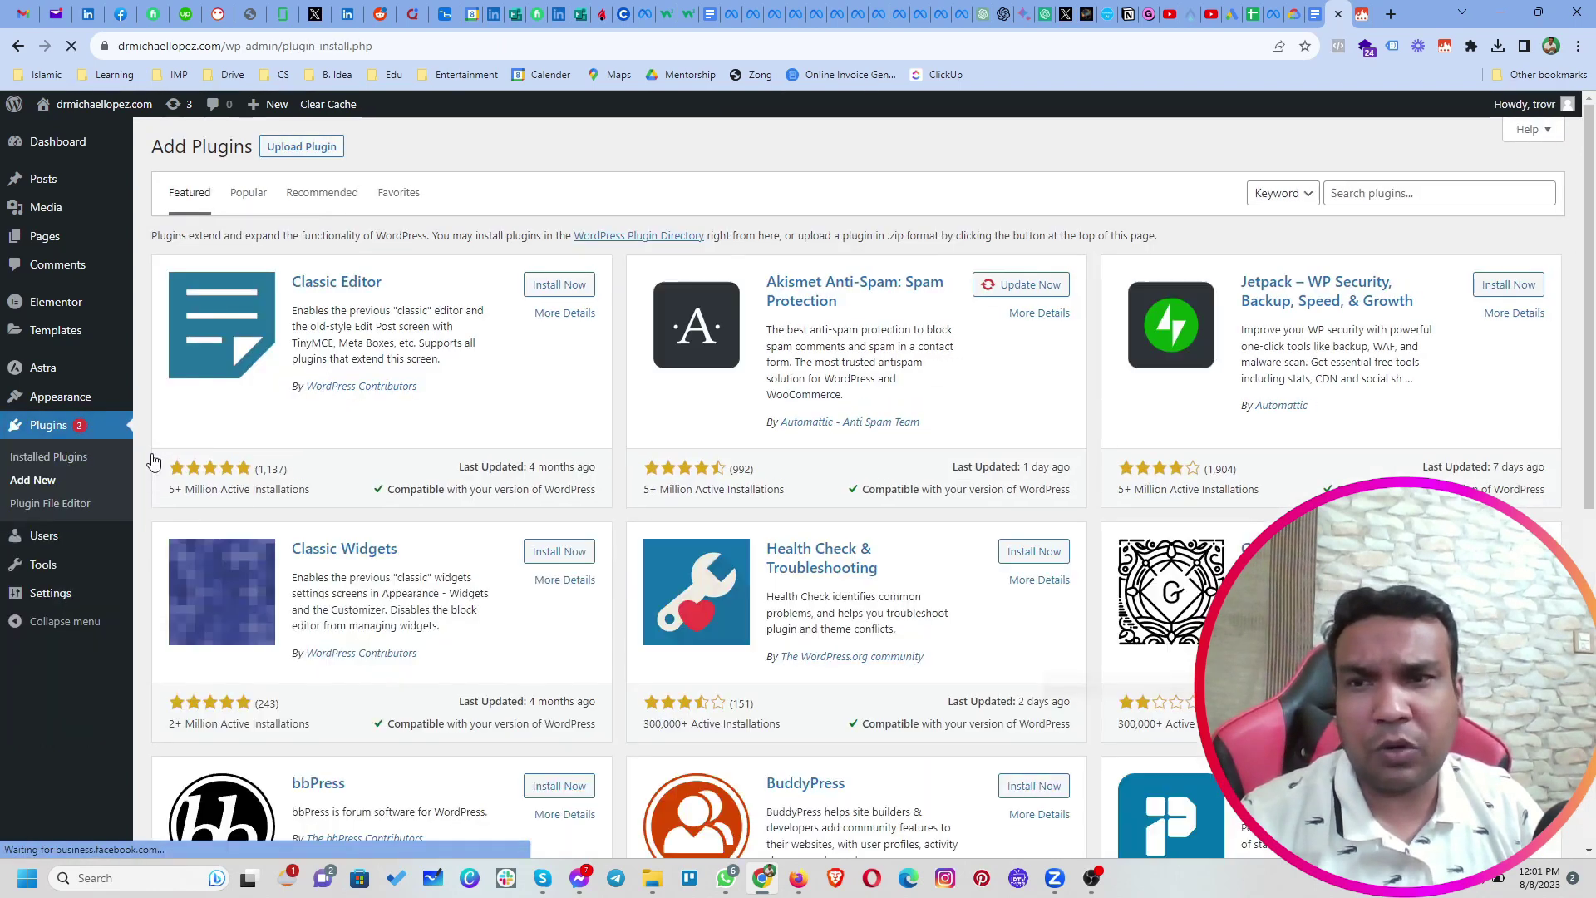
left_click(1414, 194)
type("pixel your site")
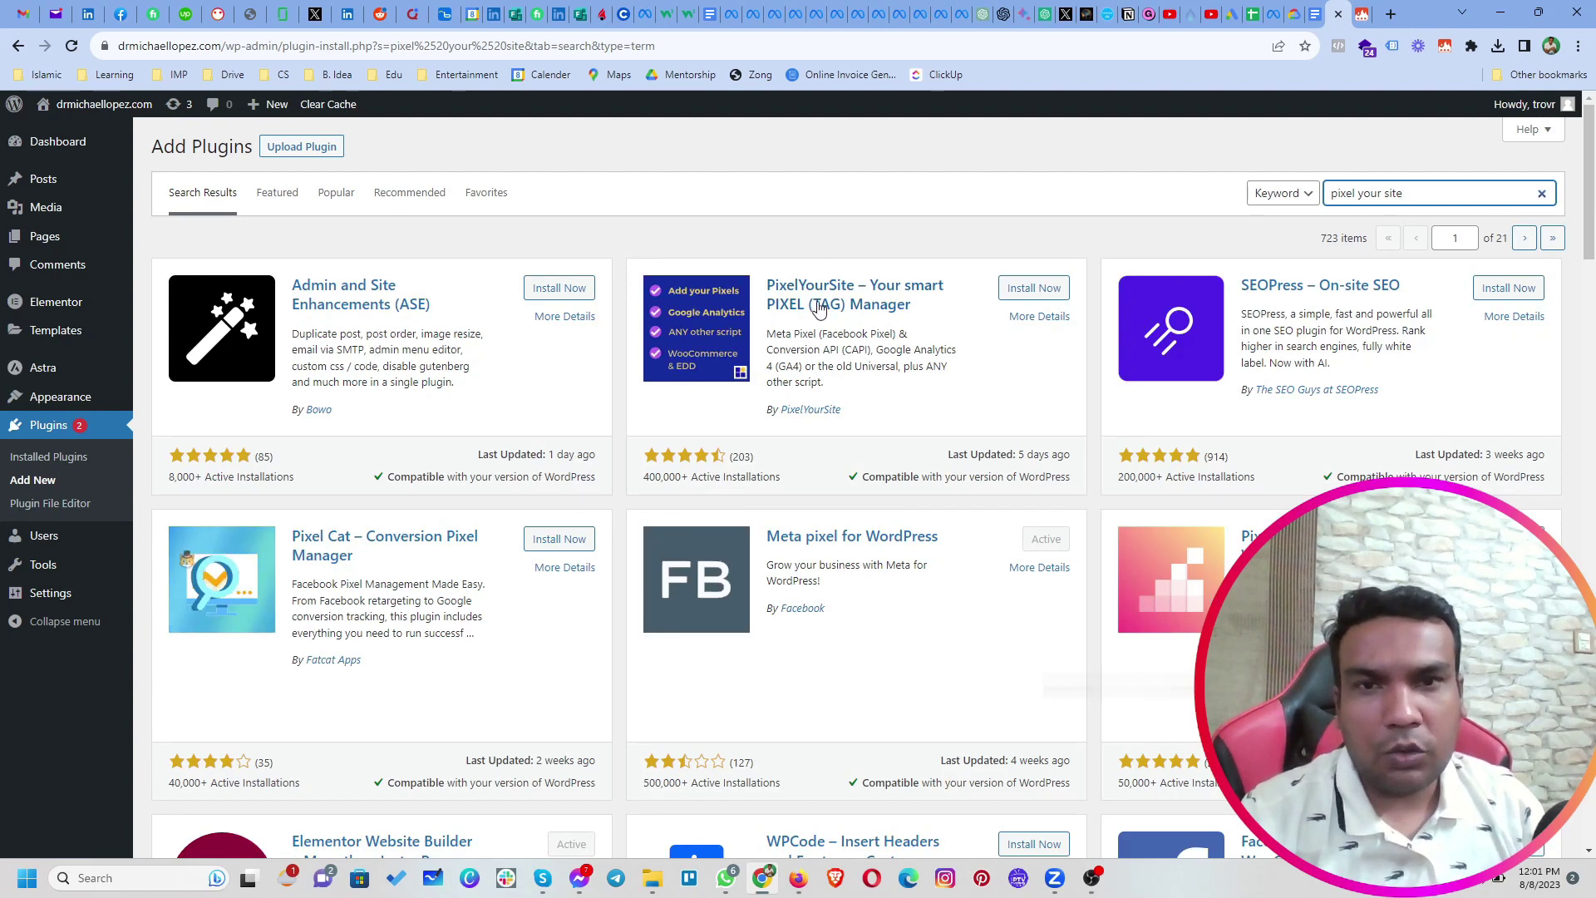
left_click(1034, 291)
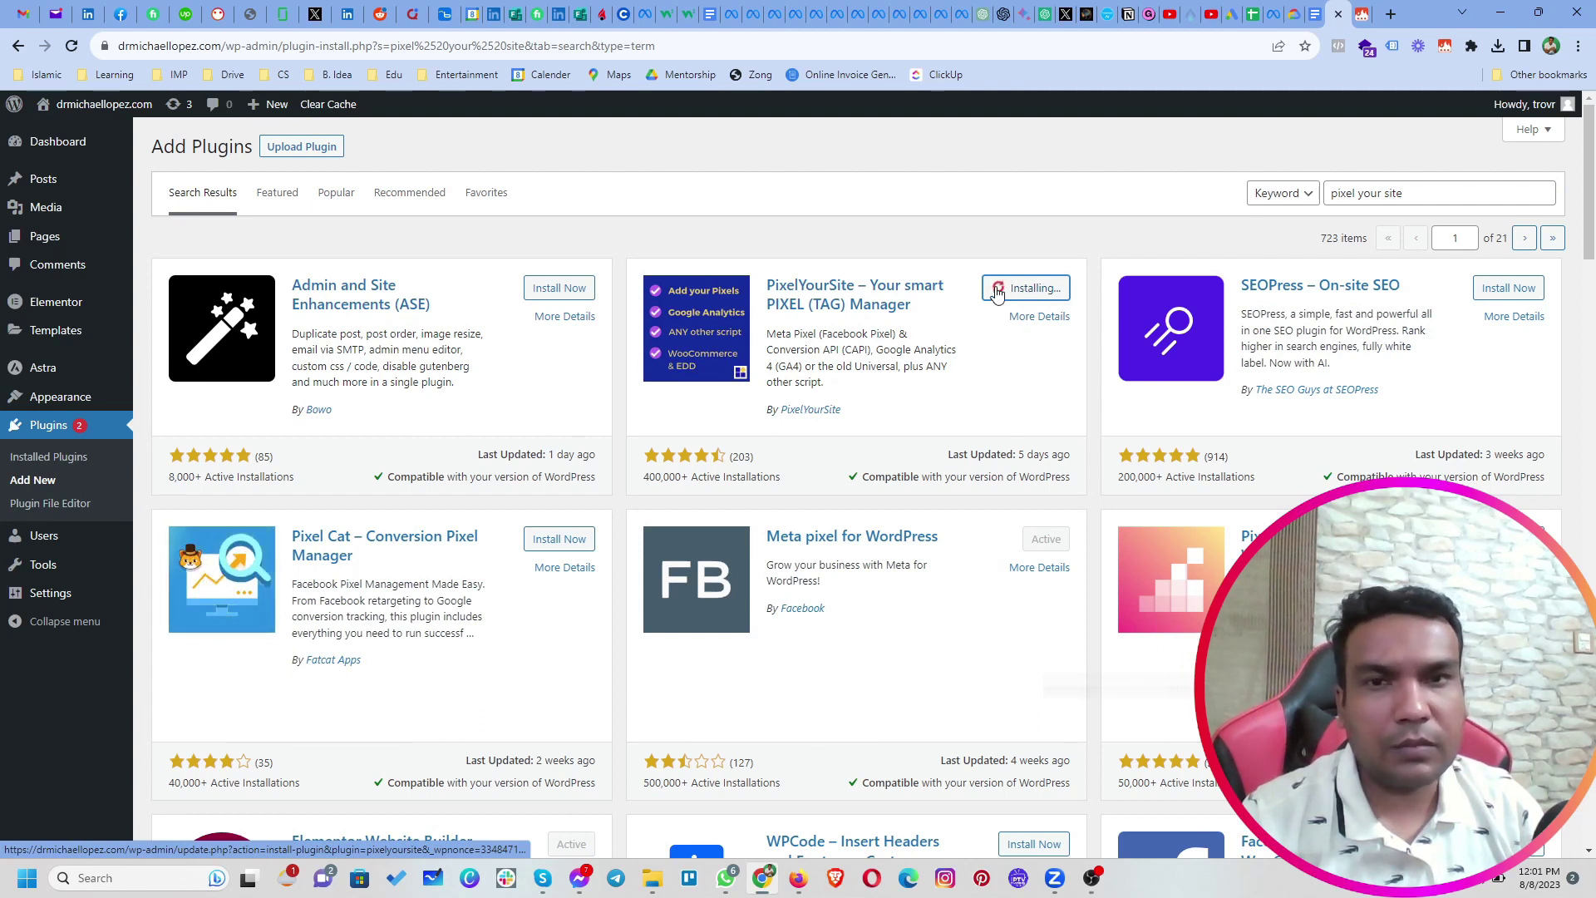
left_click(1059, 295)
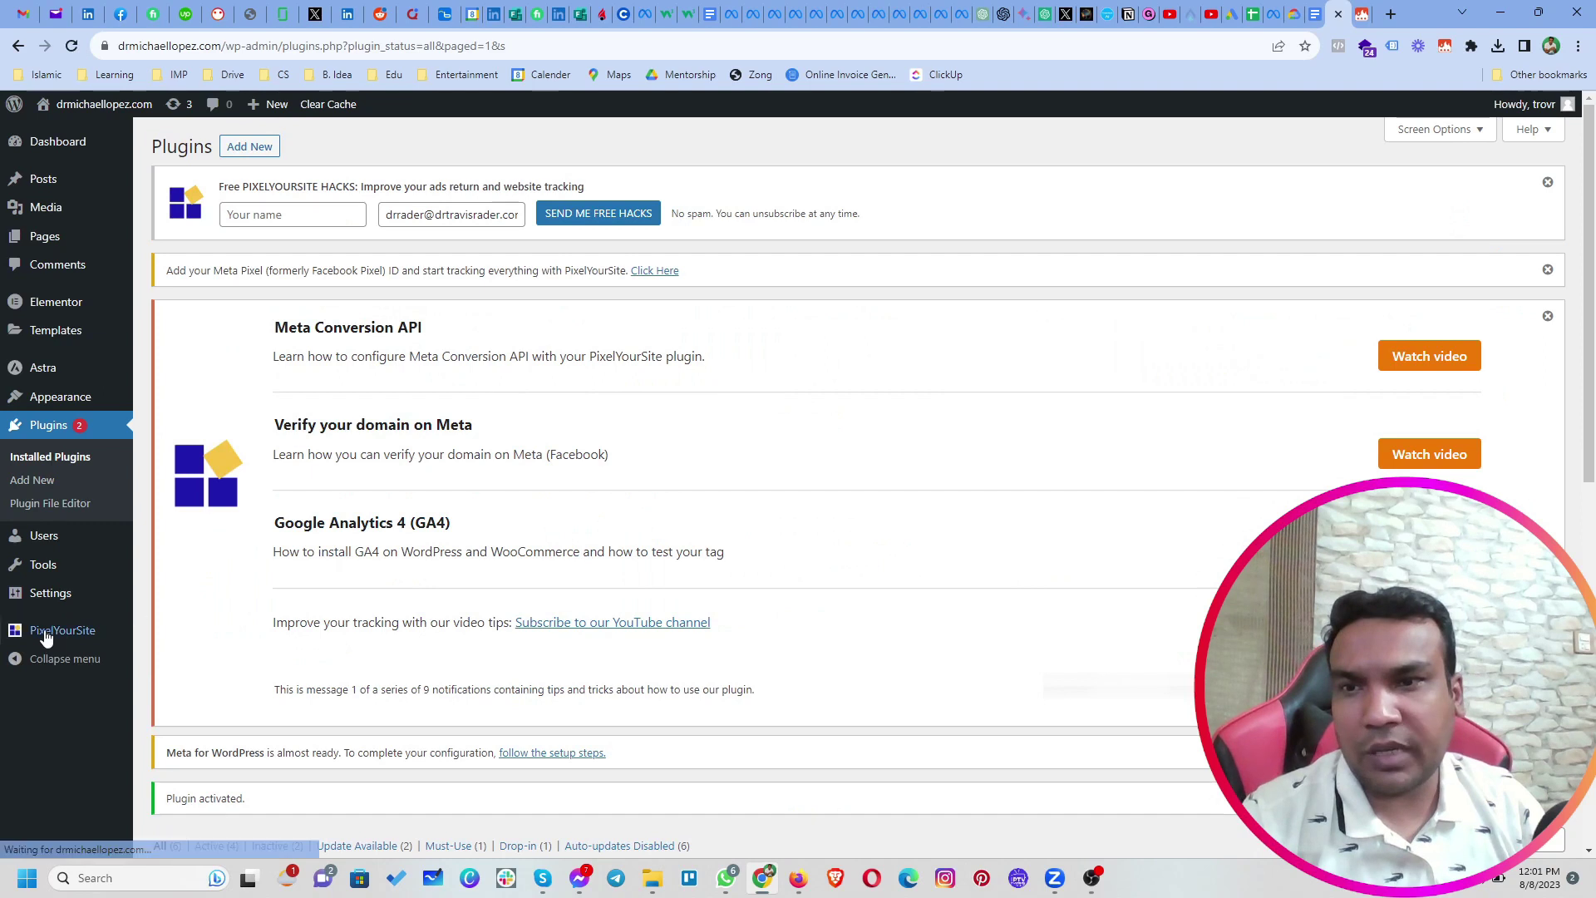
mouse_move(60, 632)
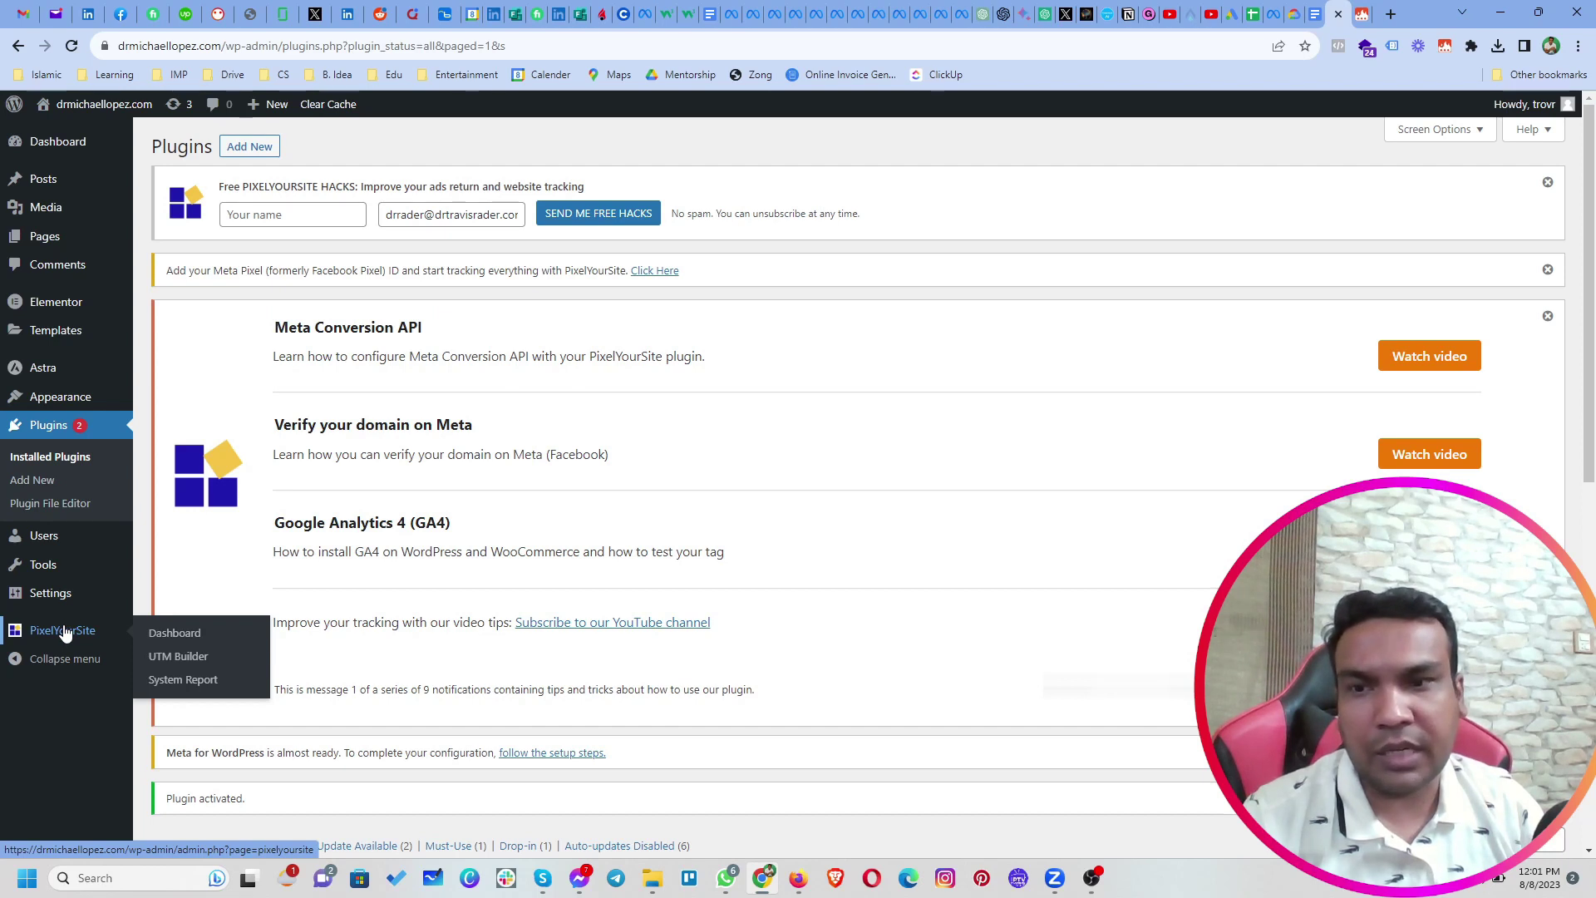
scroll(676, 482, "down", 5)
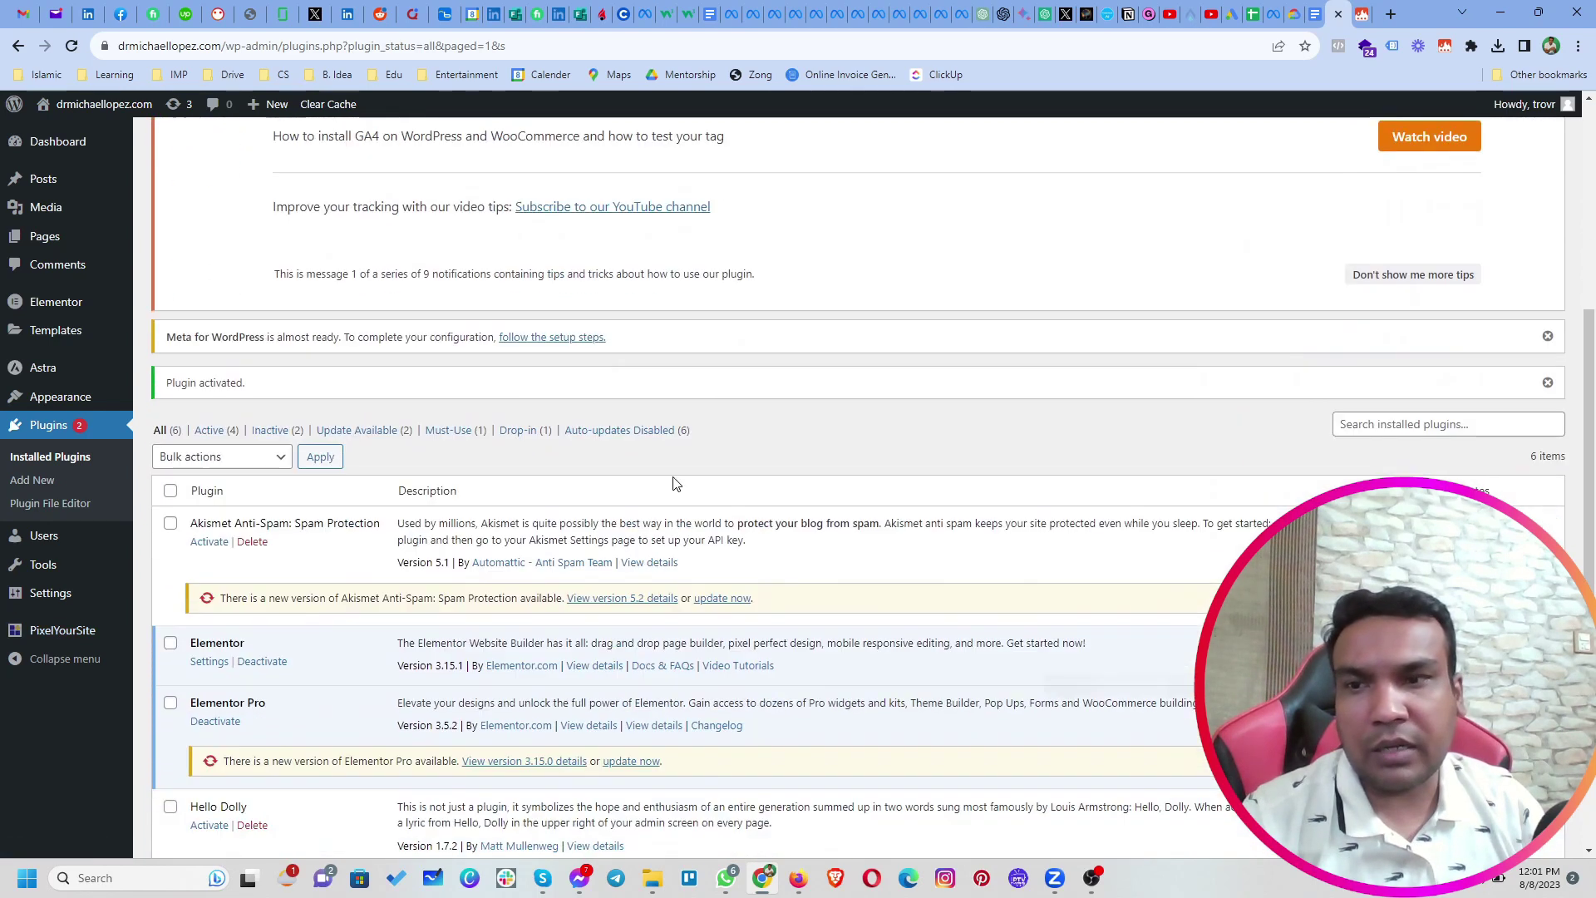
left_click(57, 647)
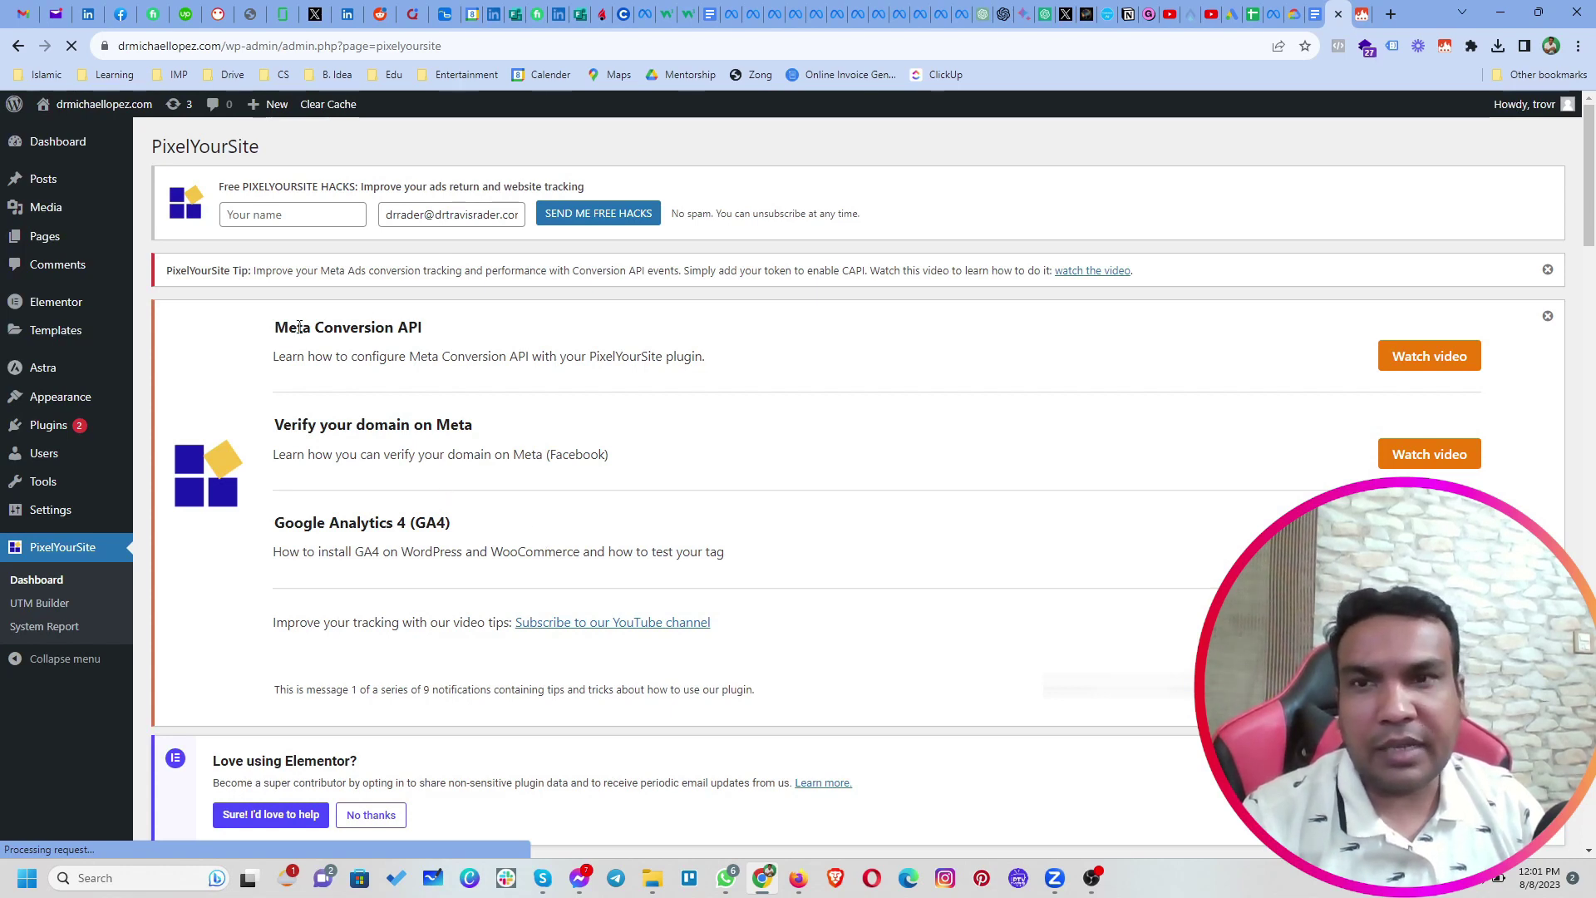
left_click_drag(300, 328, 375, 328)
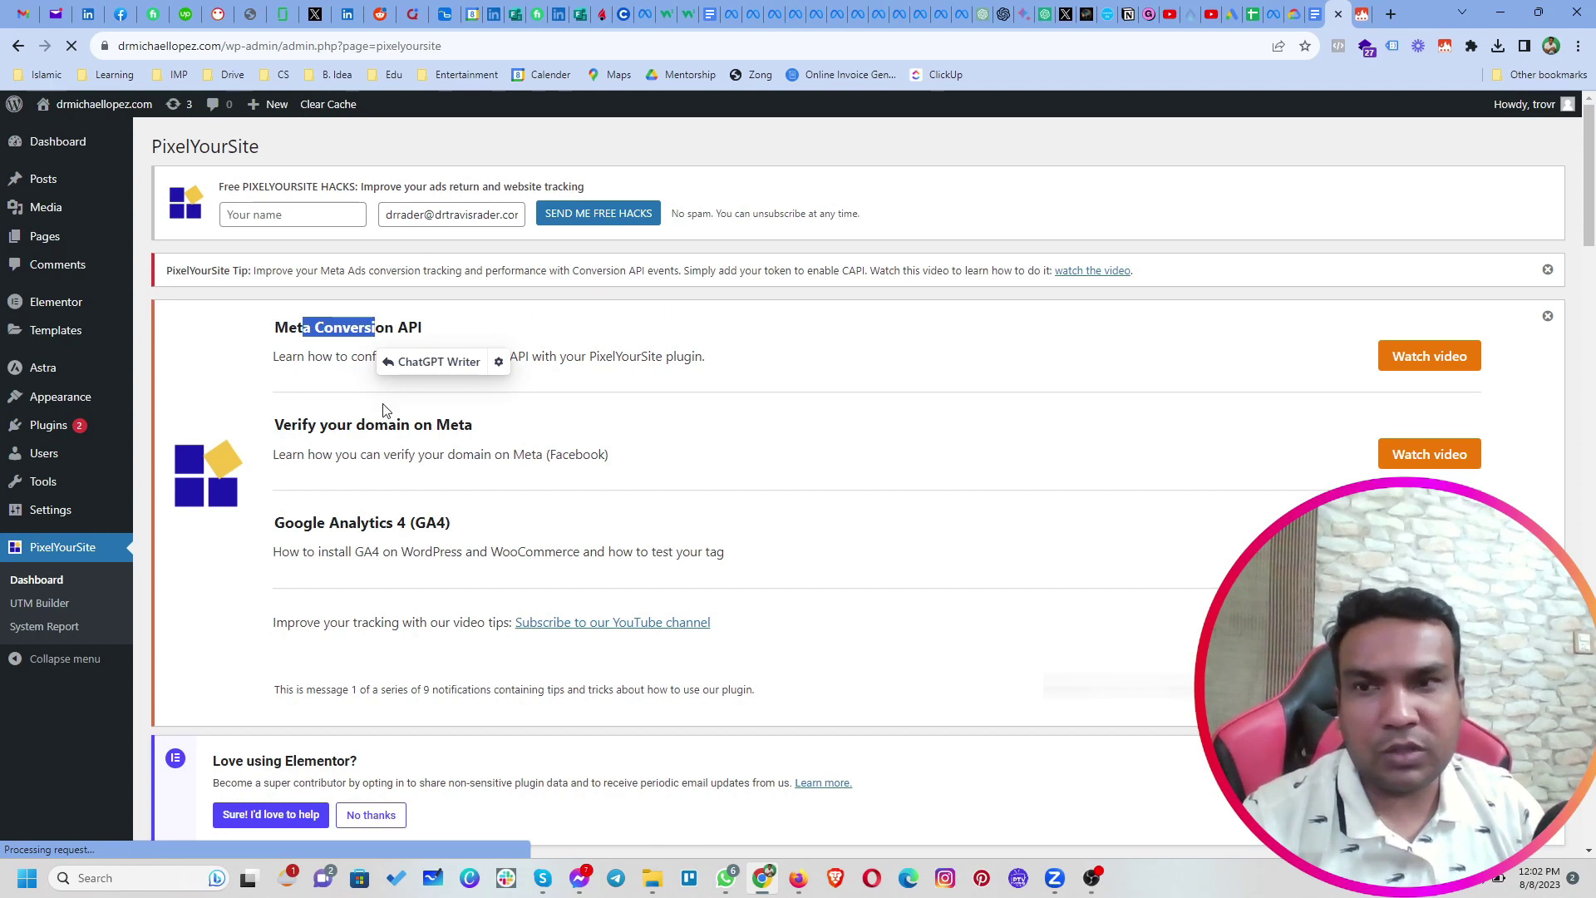
left_click_drag(401, 425, 473, 424)
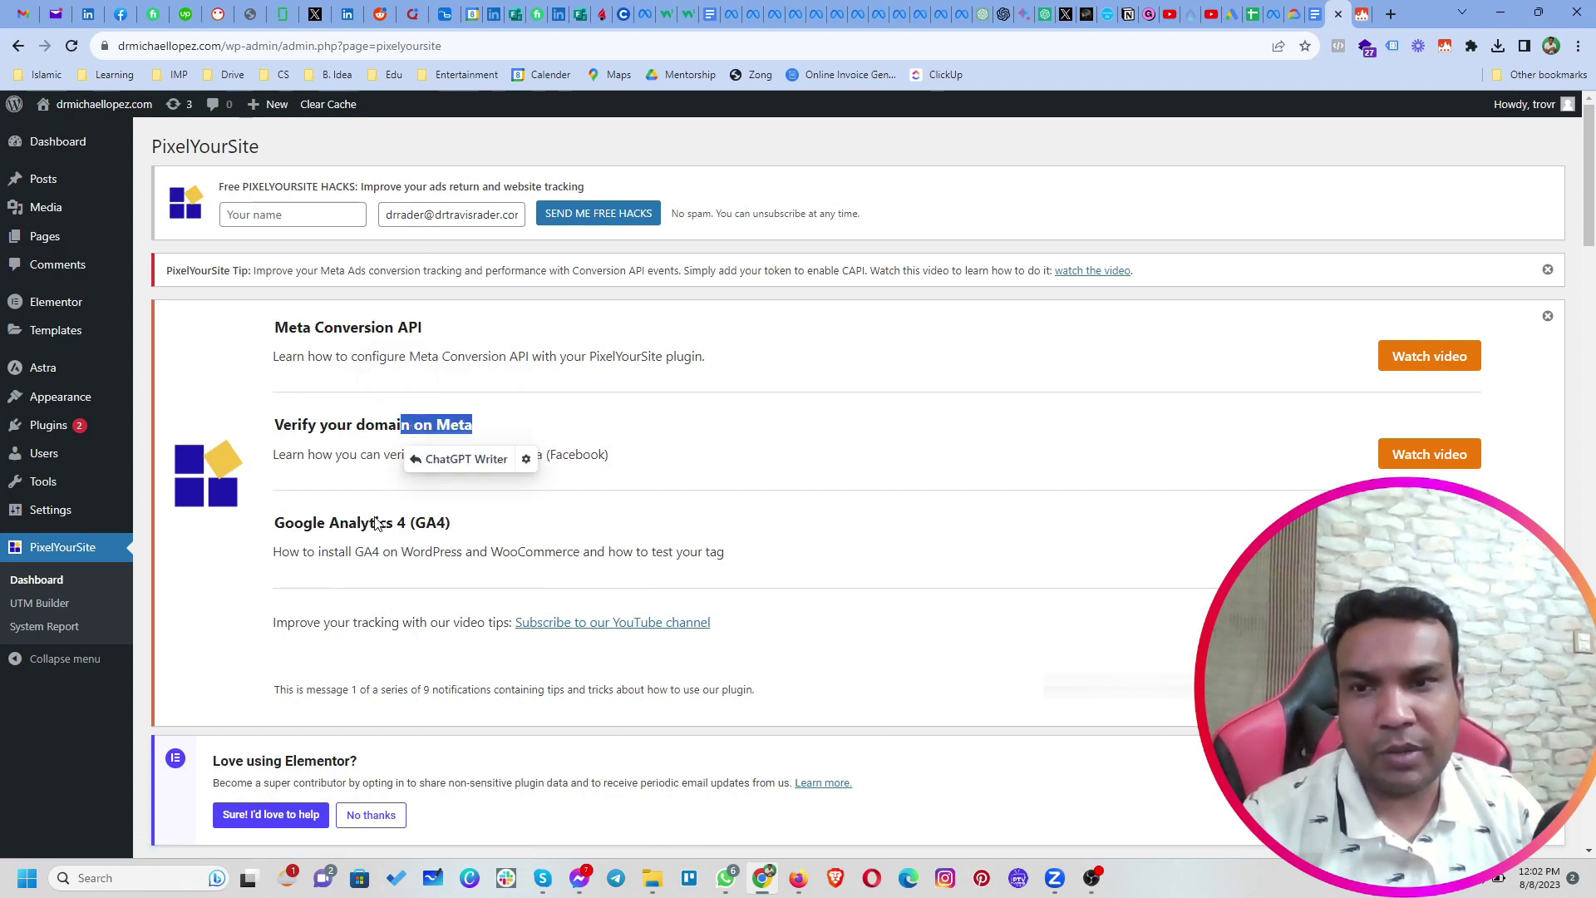
scroll(375, 522, "down", 2)
scroll(376, 517, "down", 5)
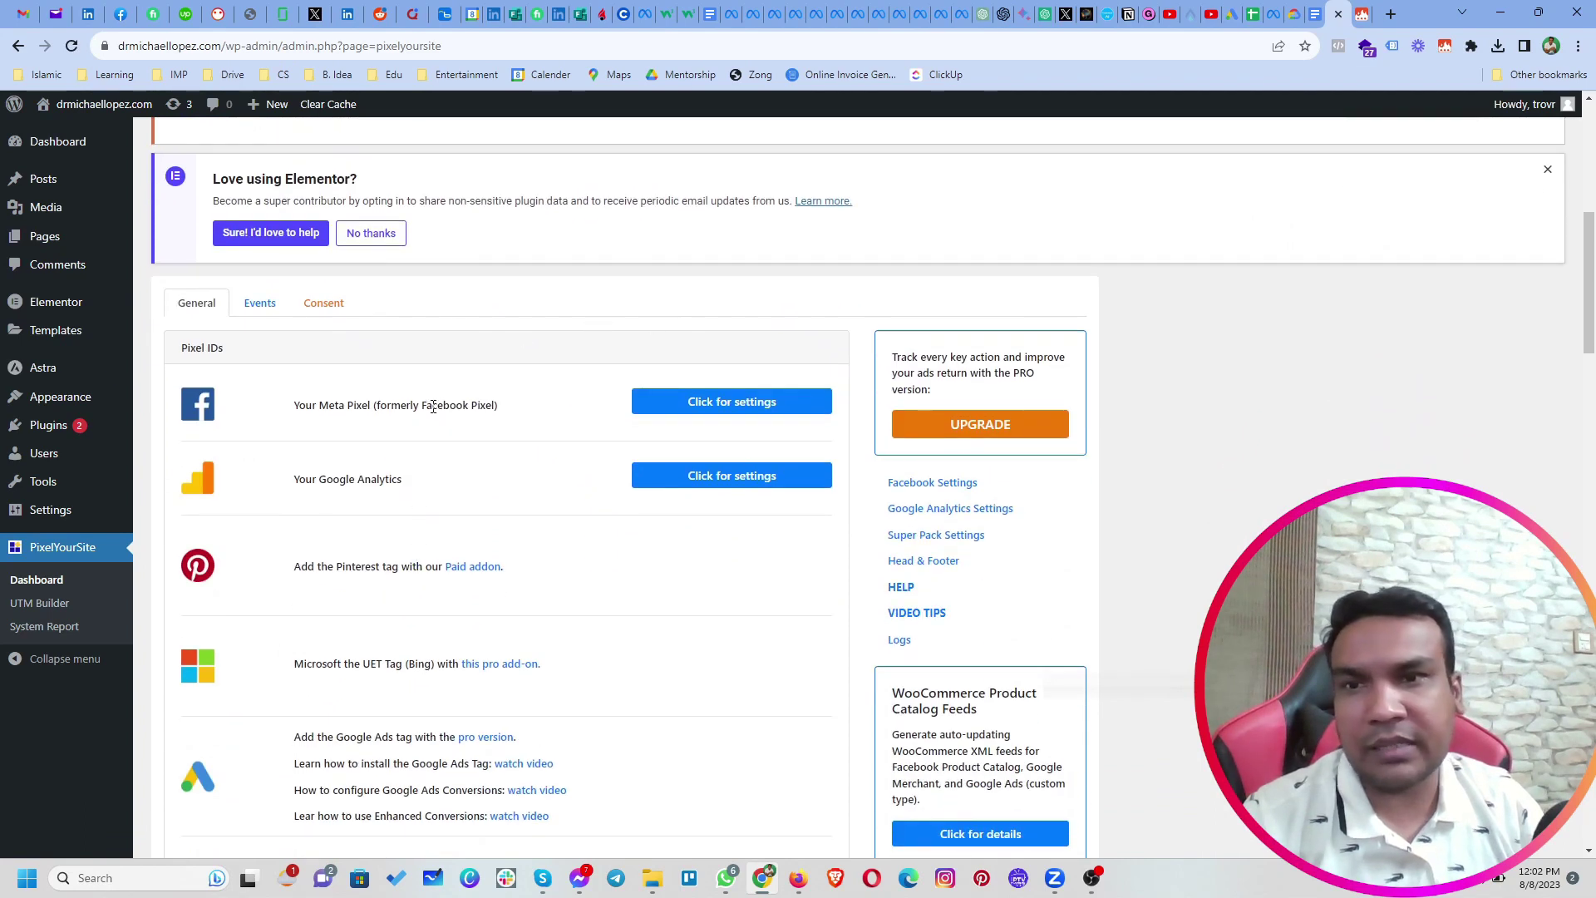
left_click_drag(295, 406, 494, 406)
scroll(515, 396, "down", 2)
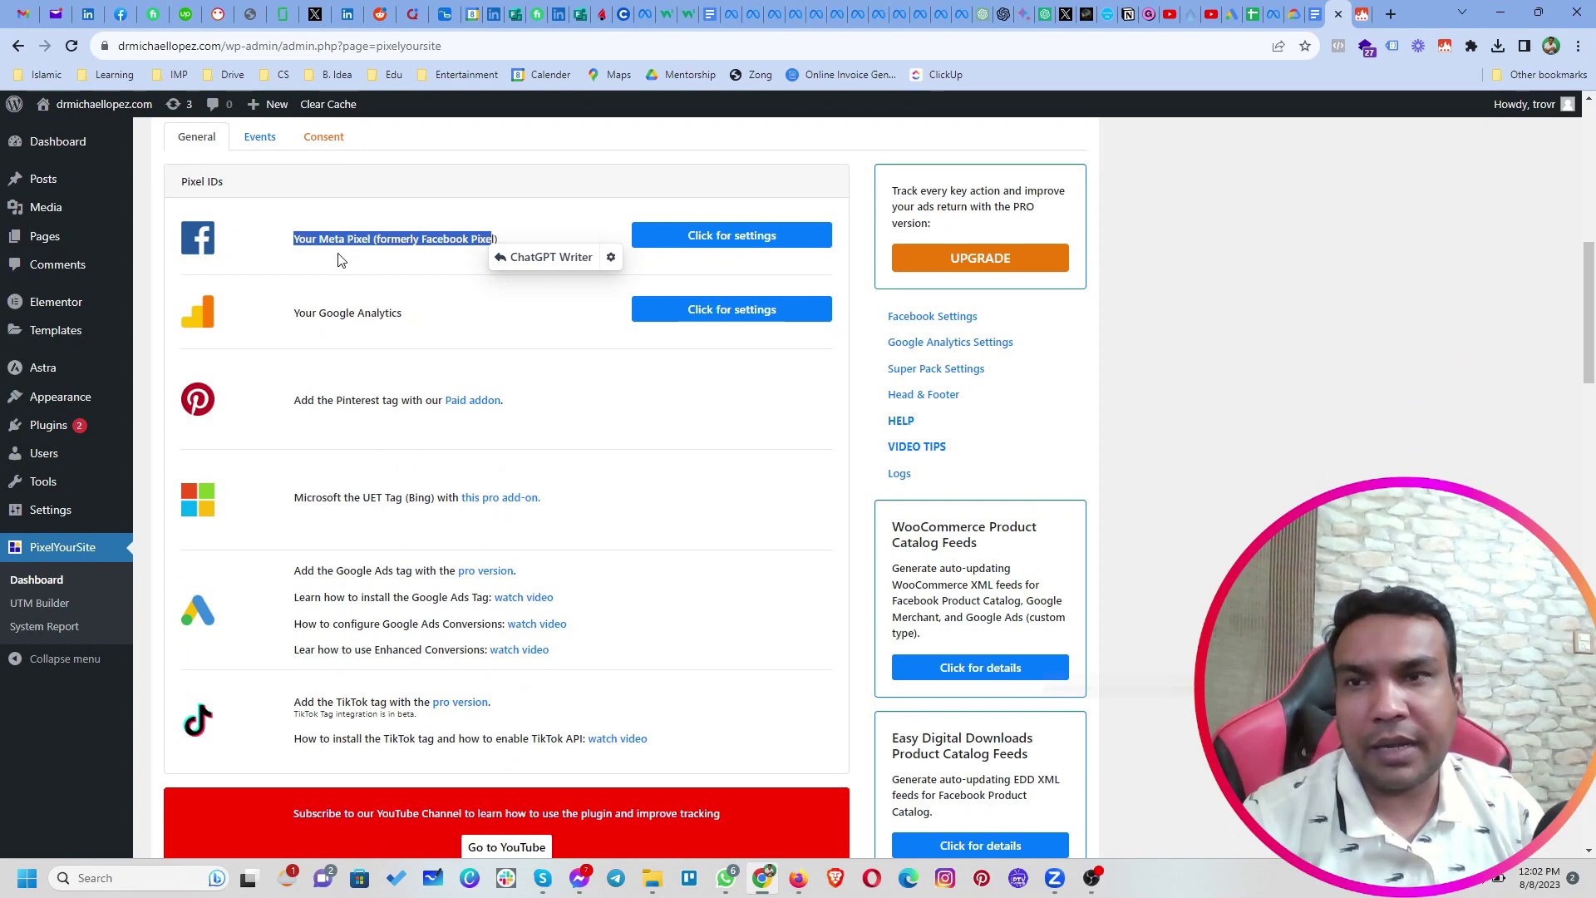
Expand PixelYourSite's Meta Pixel settings and switch on Conversion API and Advanced Matching
left_click(722, 240)
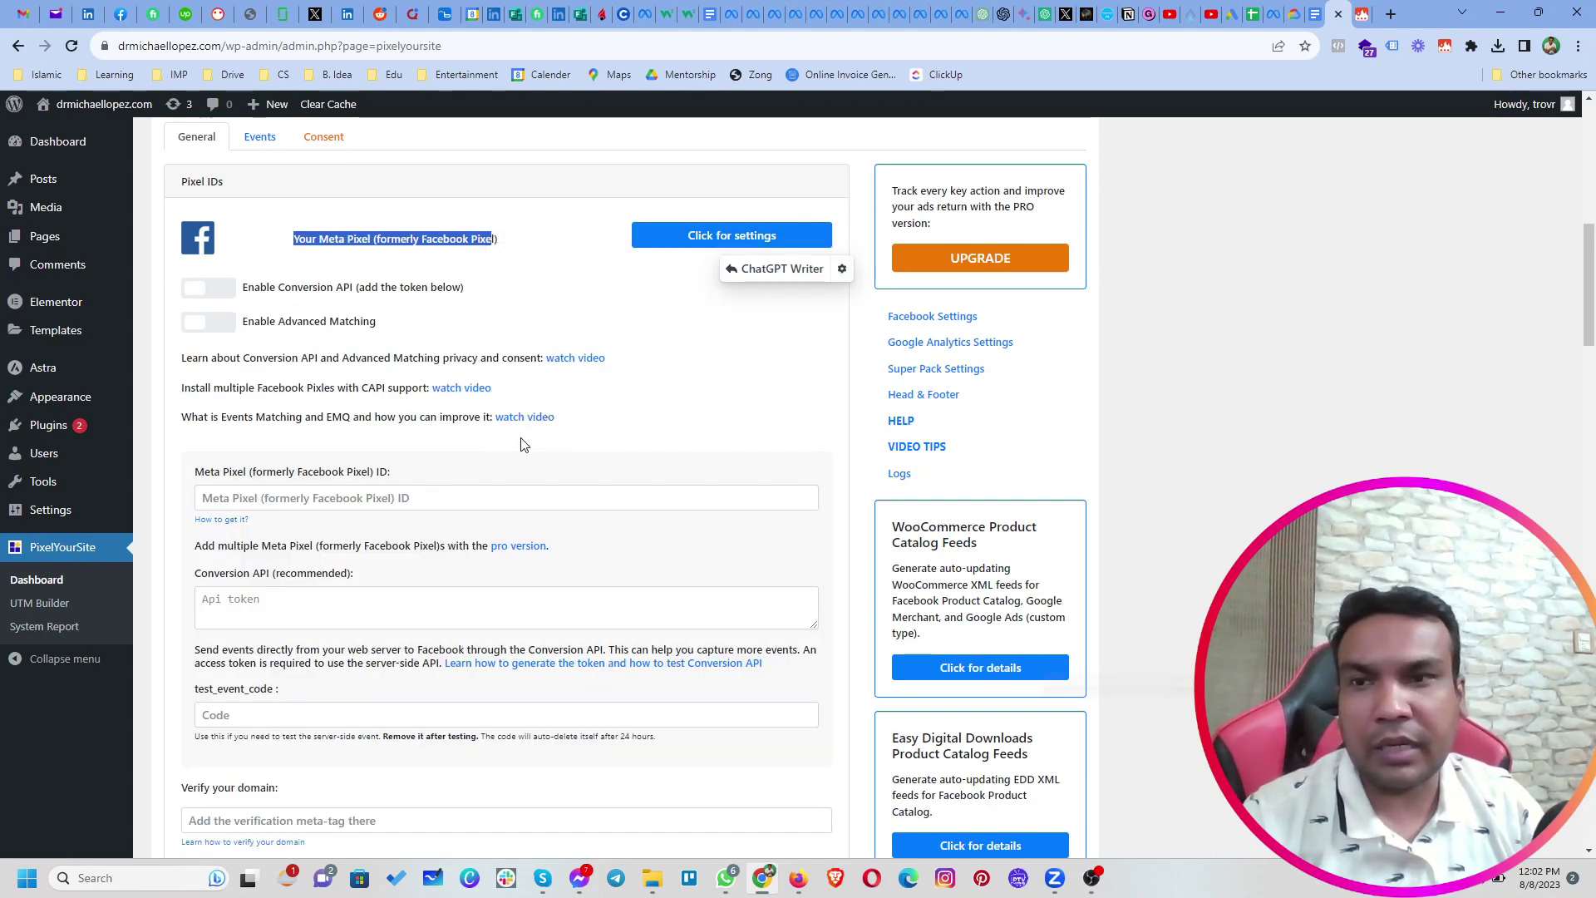
scroll(509, 446, "down", 1)
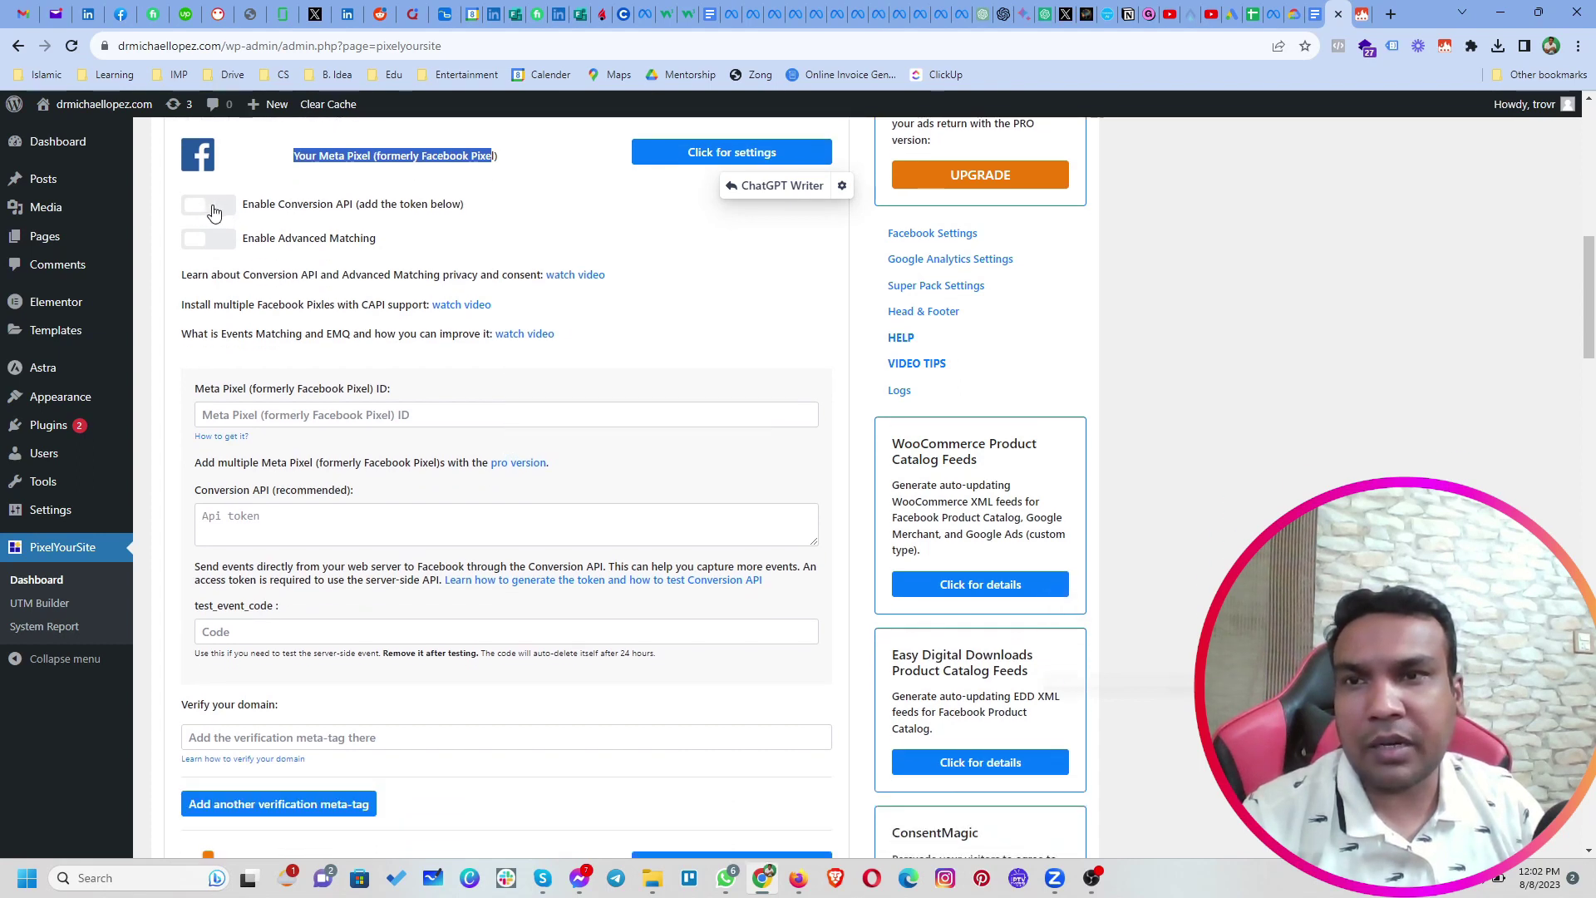
left_click(213, 213)
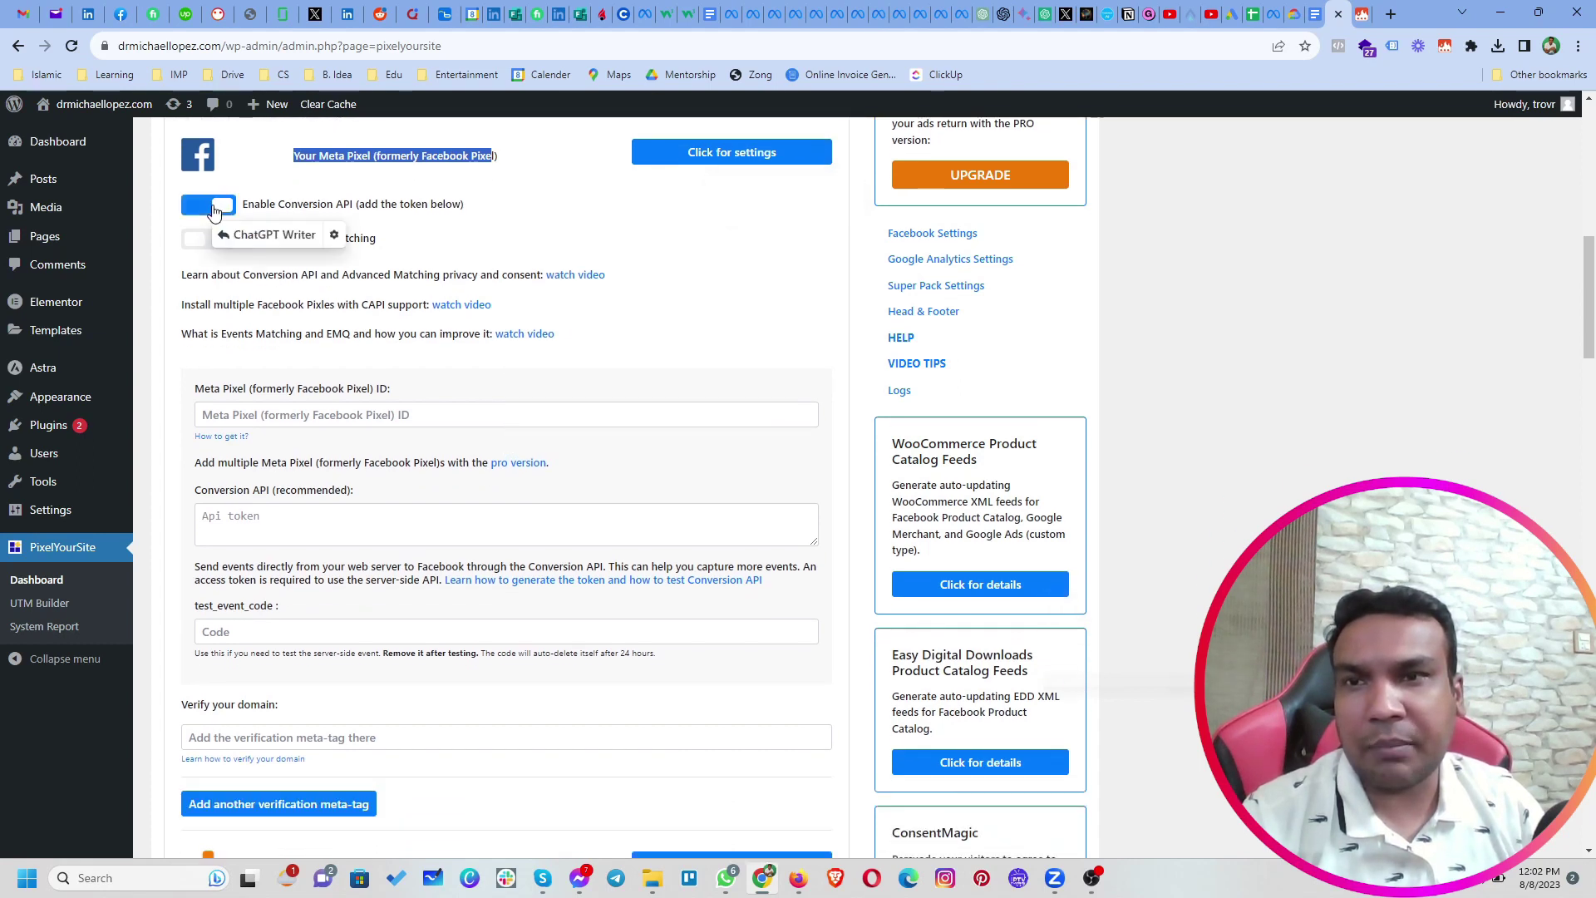
left_click(355, 417)
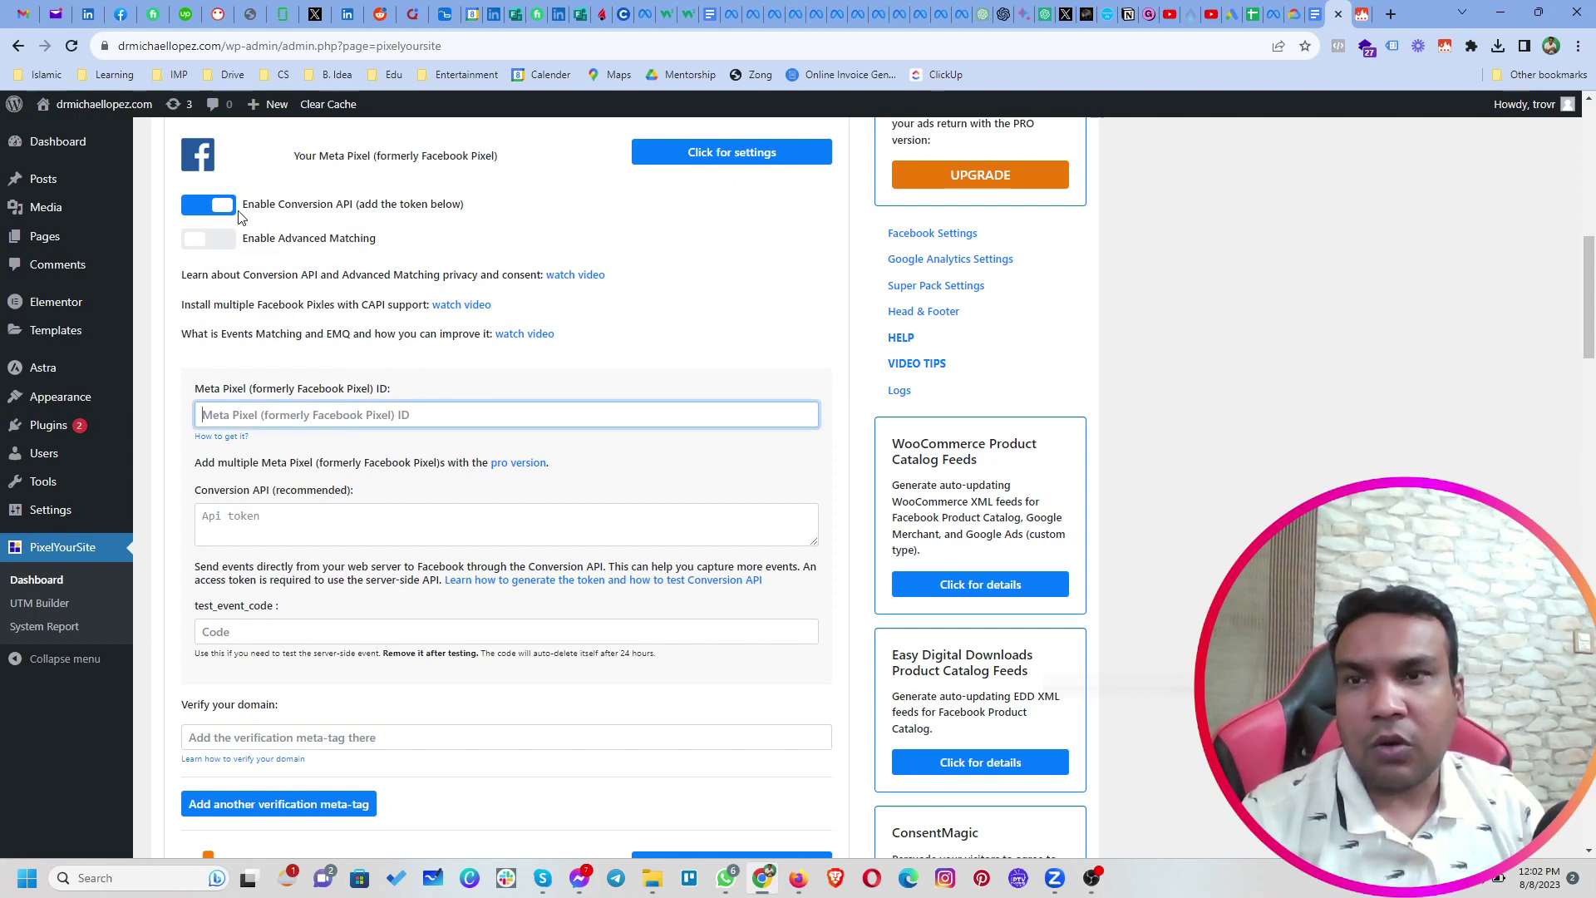
left_click(208, 242)
left_click(320, 415)
scroll(311, 332, "down", 1)
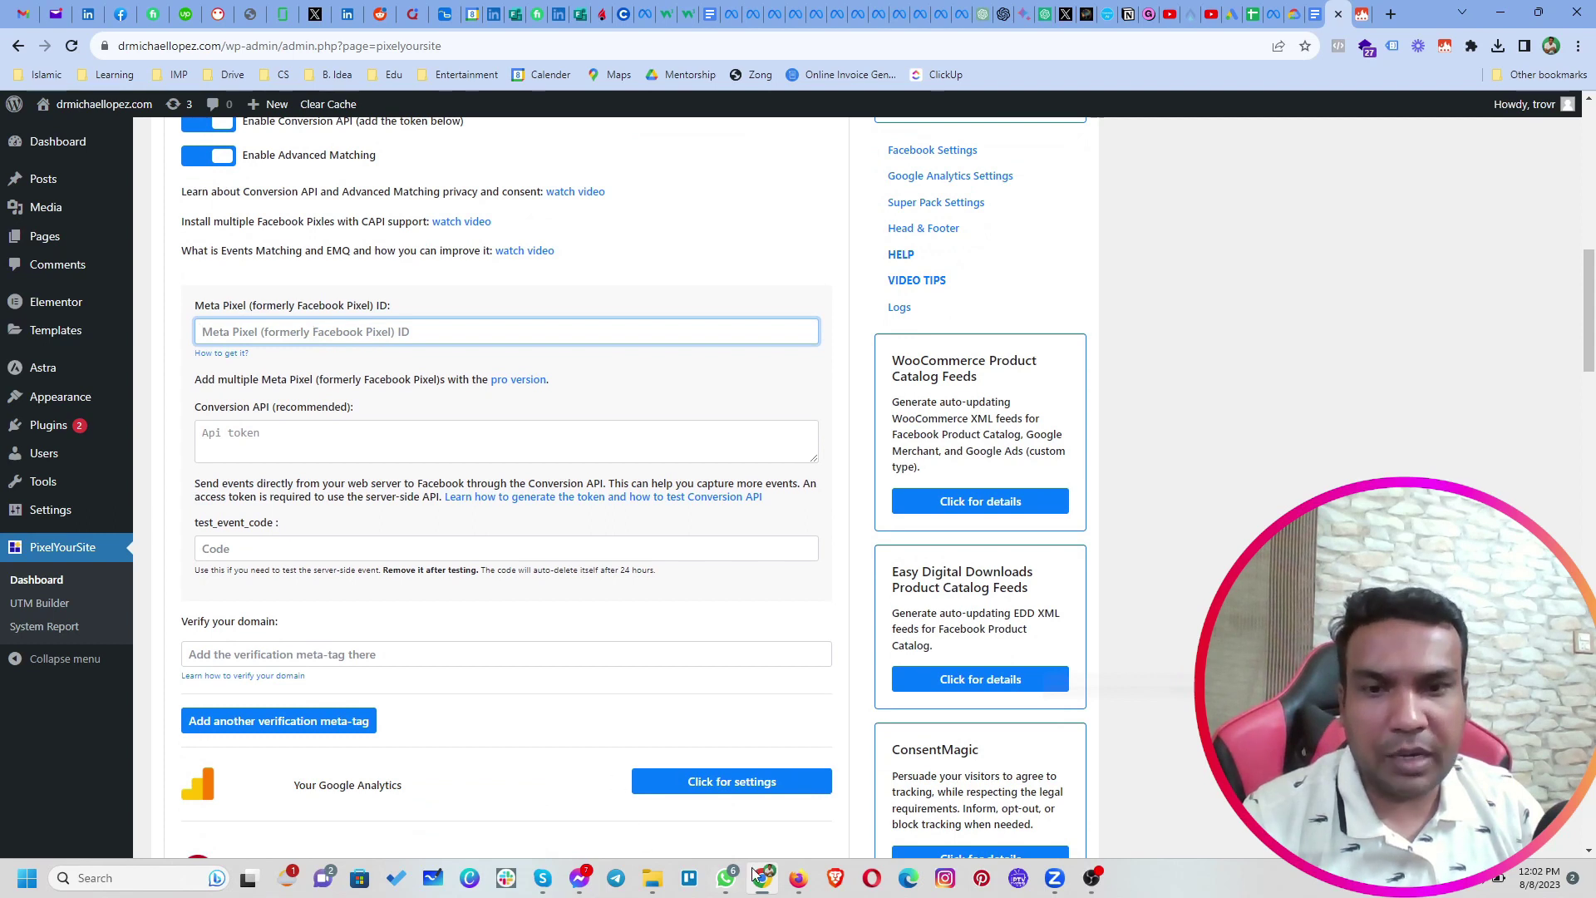
left_click(798, 878)
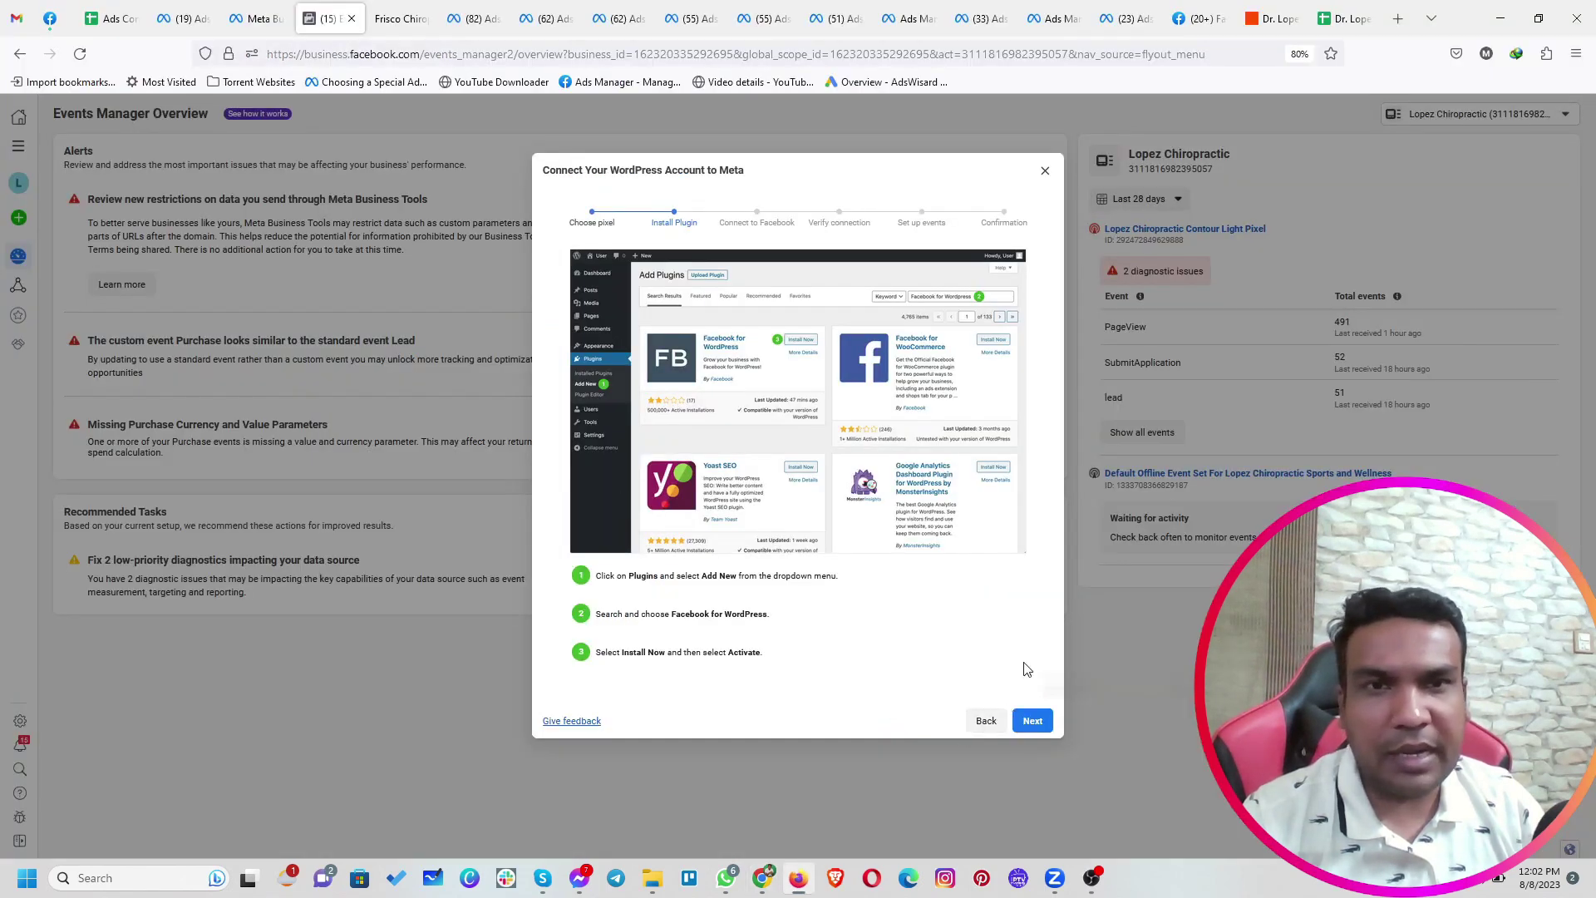
Copy the new dataset's ID from Events Manager into PixelYourSite's Meta Pixel ID field
left_click(1044, 176)
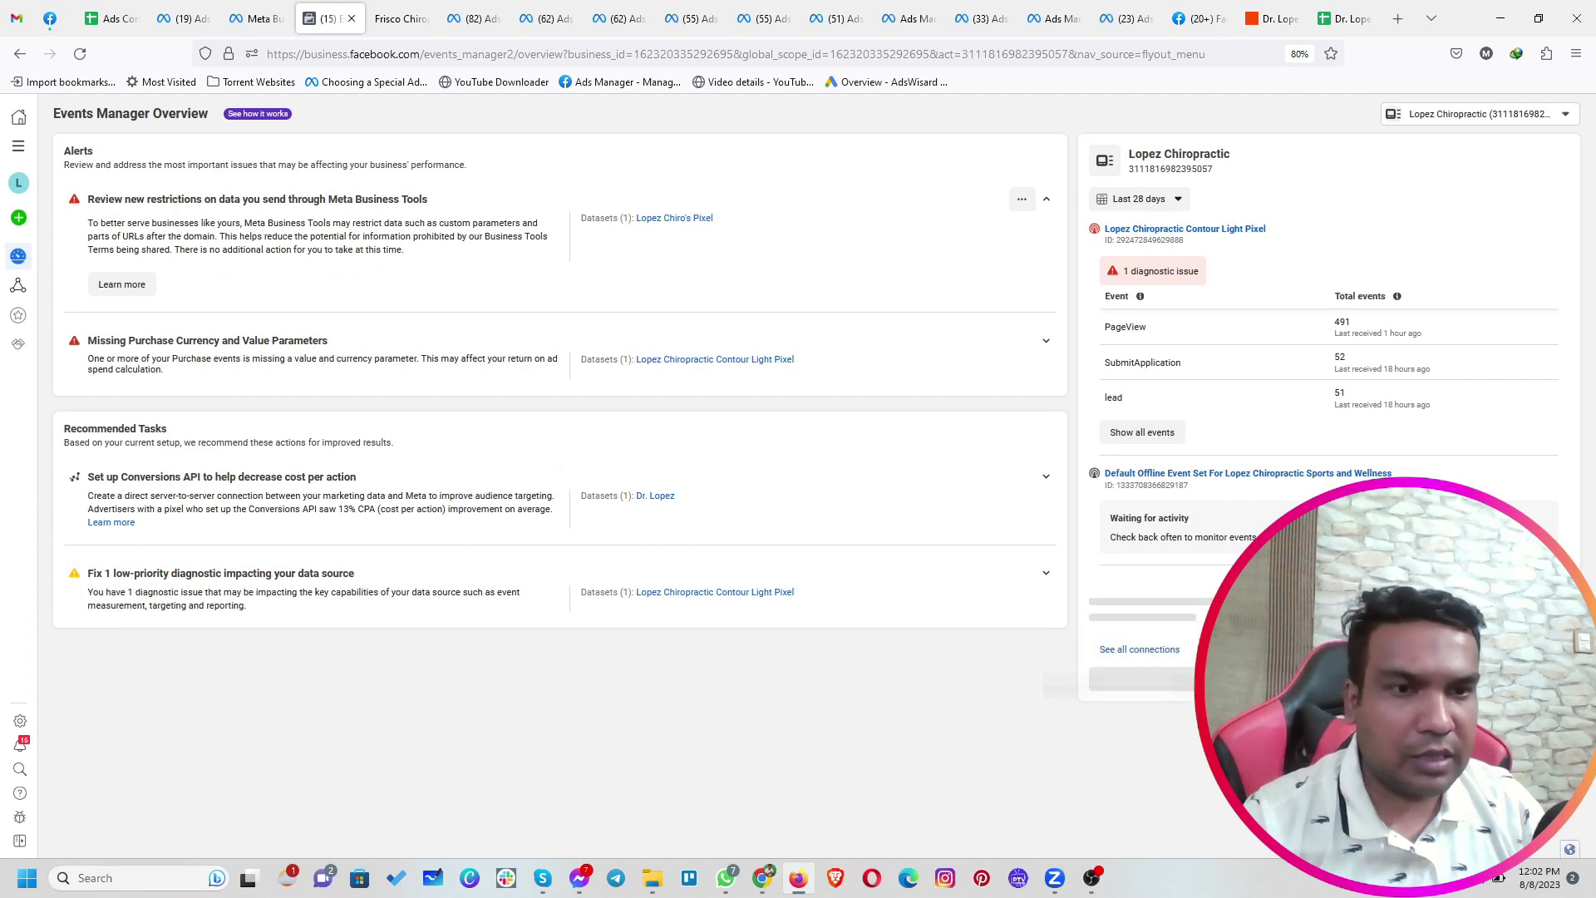
left_click(1124, 582)
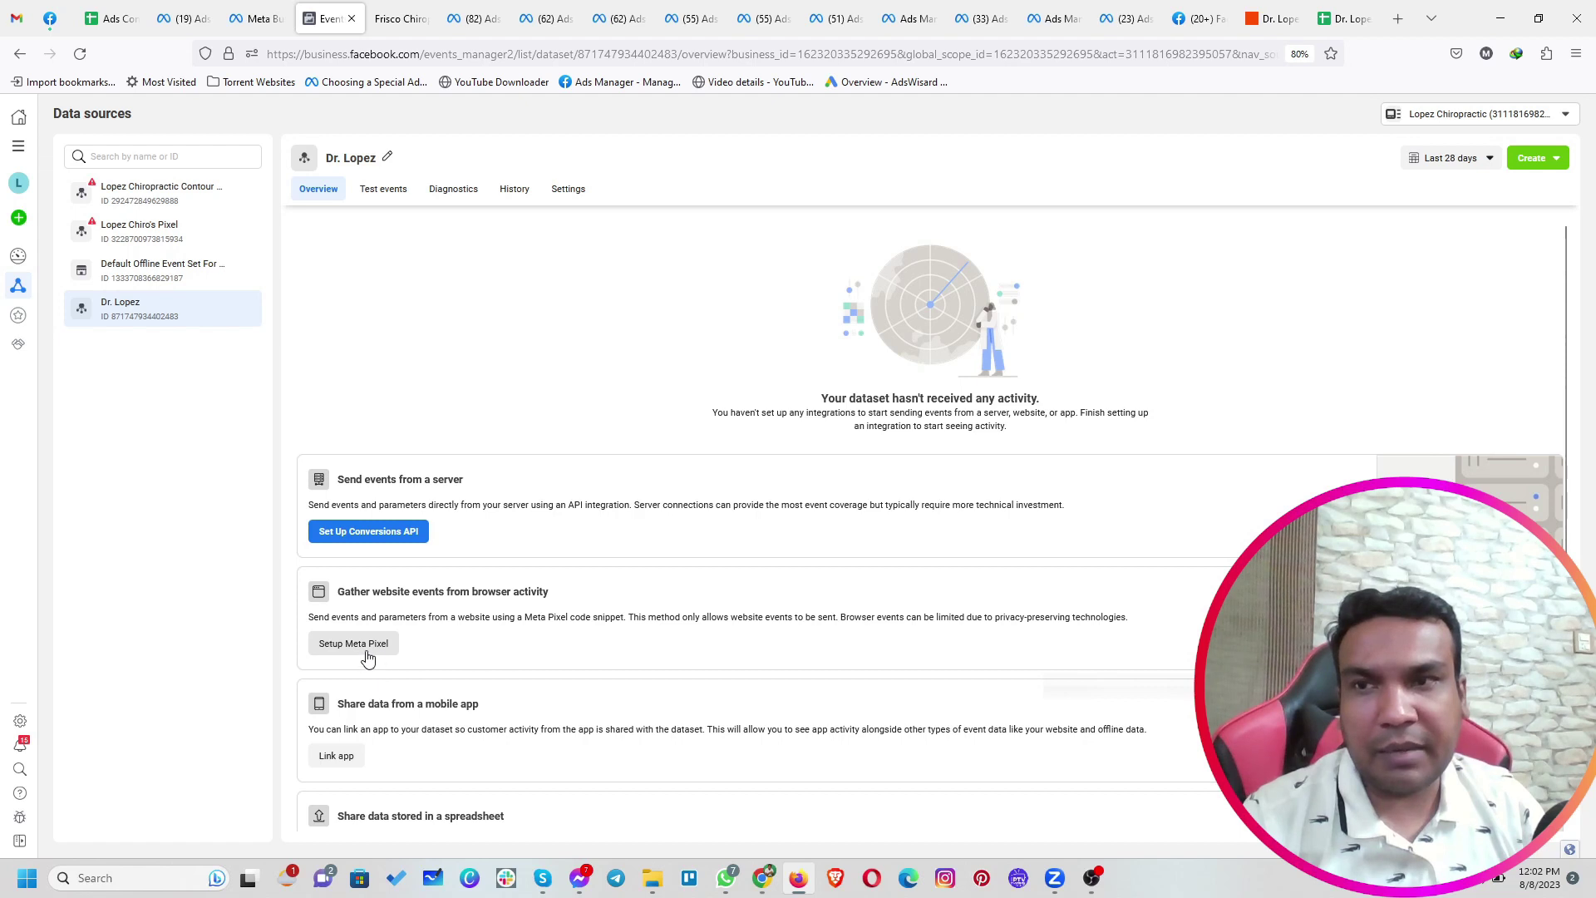
left_click_drag(113, 319, 195, 331)
key("ctrl+c")
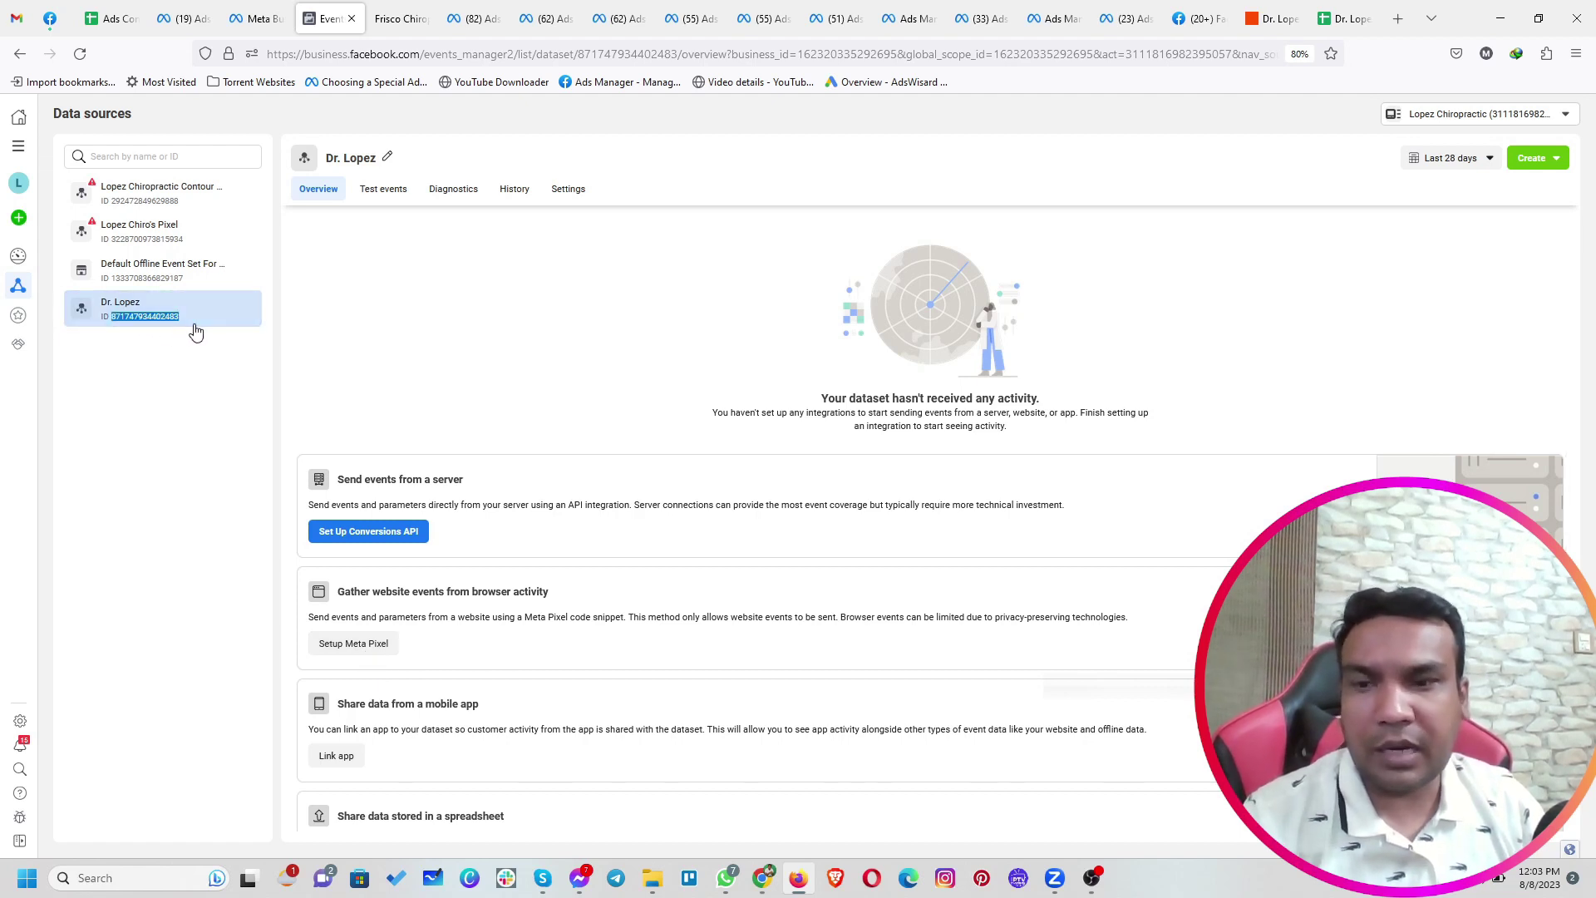
left_click(763, 878)
left_click(283, 331)
key("ctrl+v")
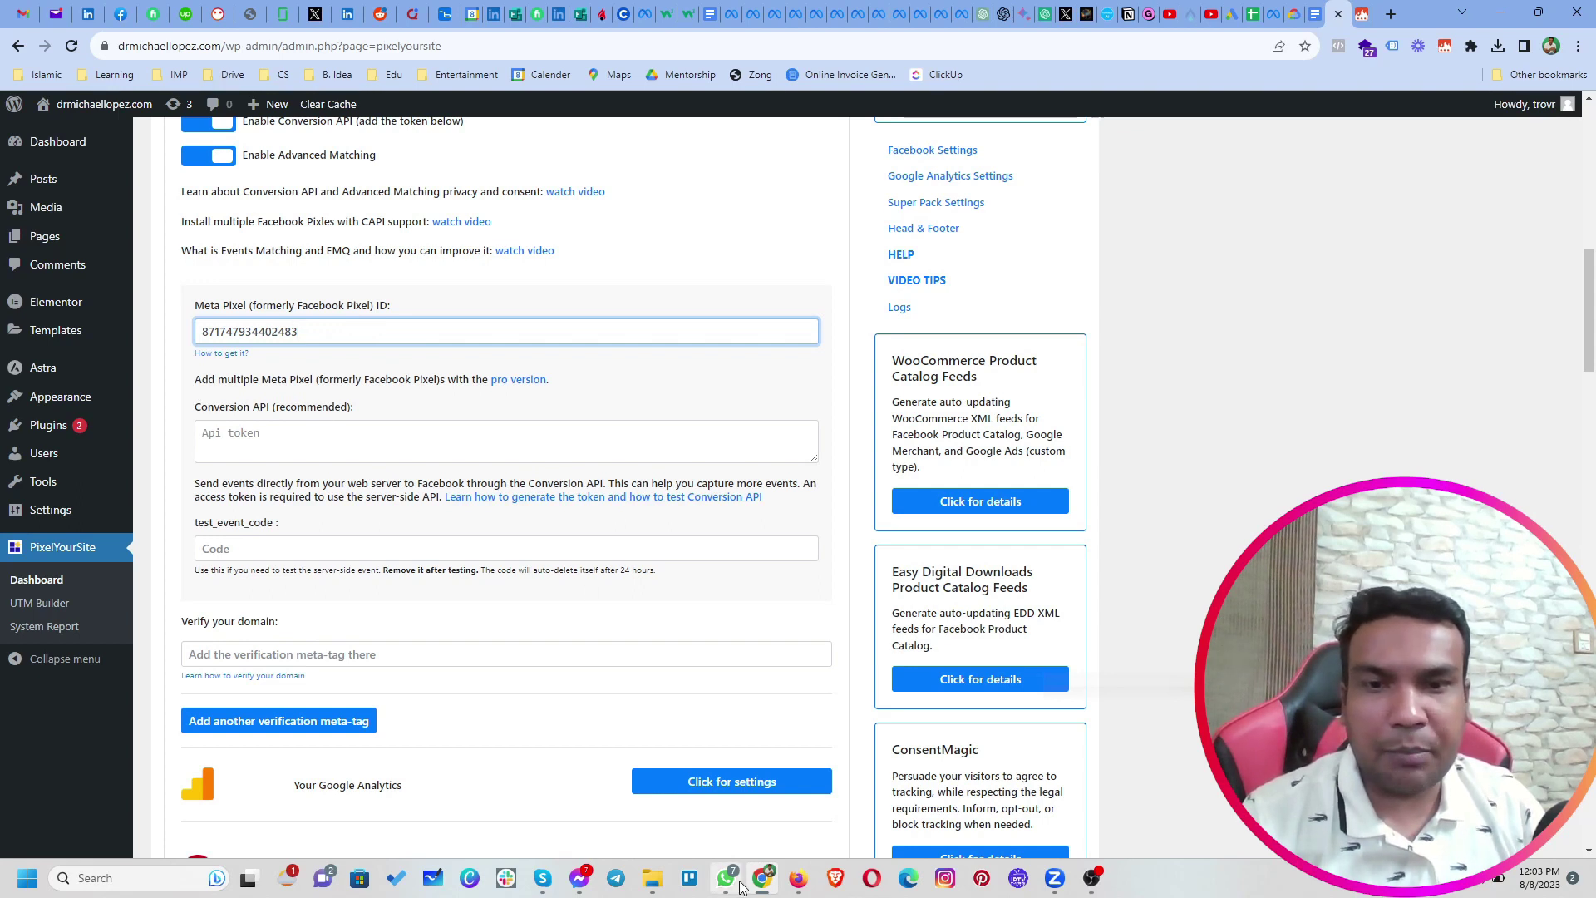
left_click(794, 773)
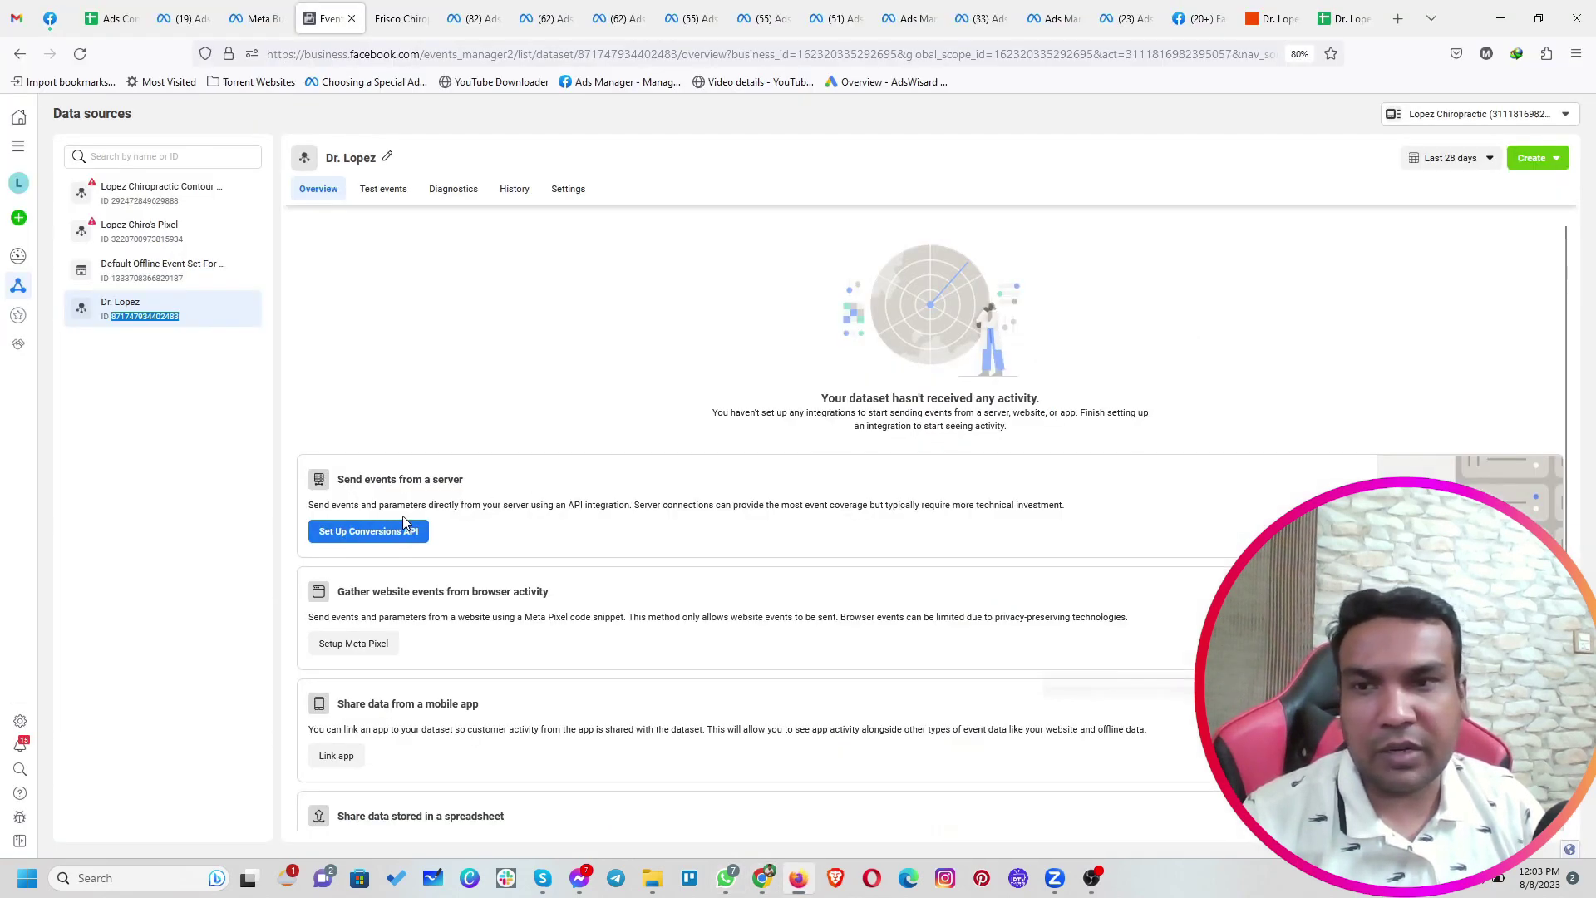
Start the Conversions API setup and add View Content from the Professional services events
left_click(379, 536)
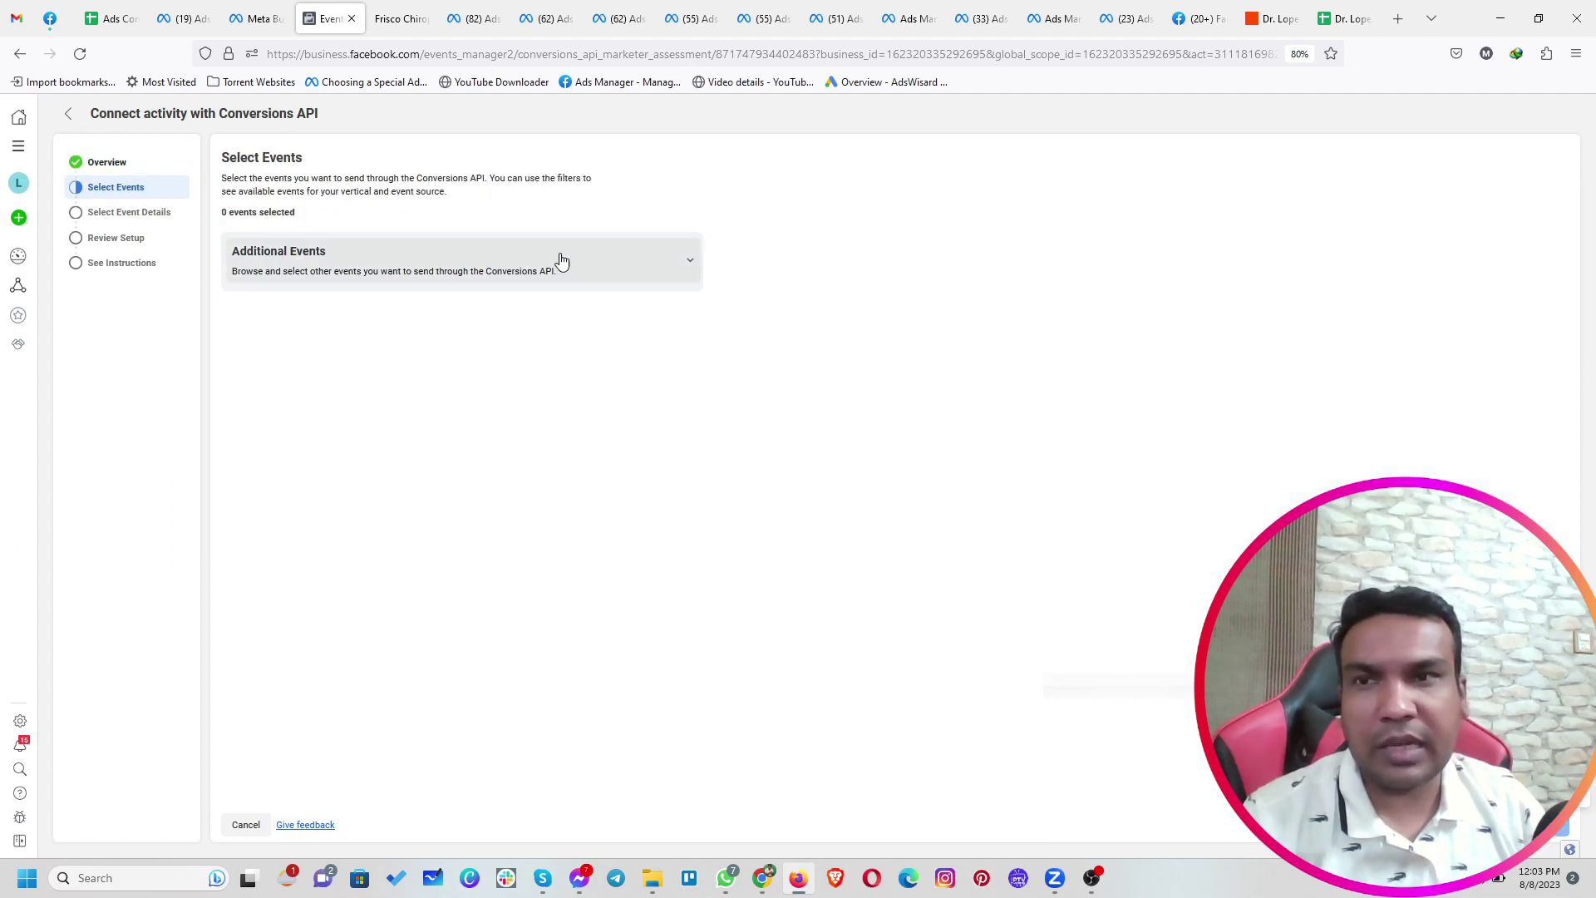
left_click(655, 266)
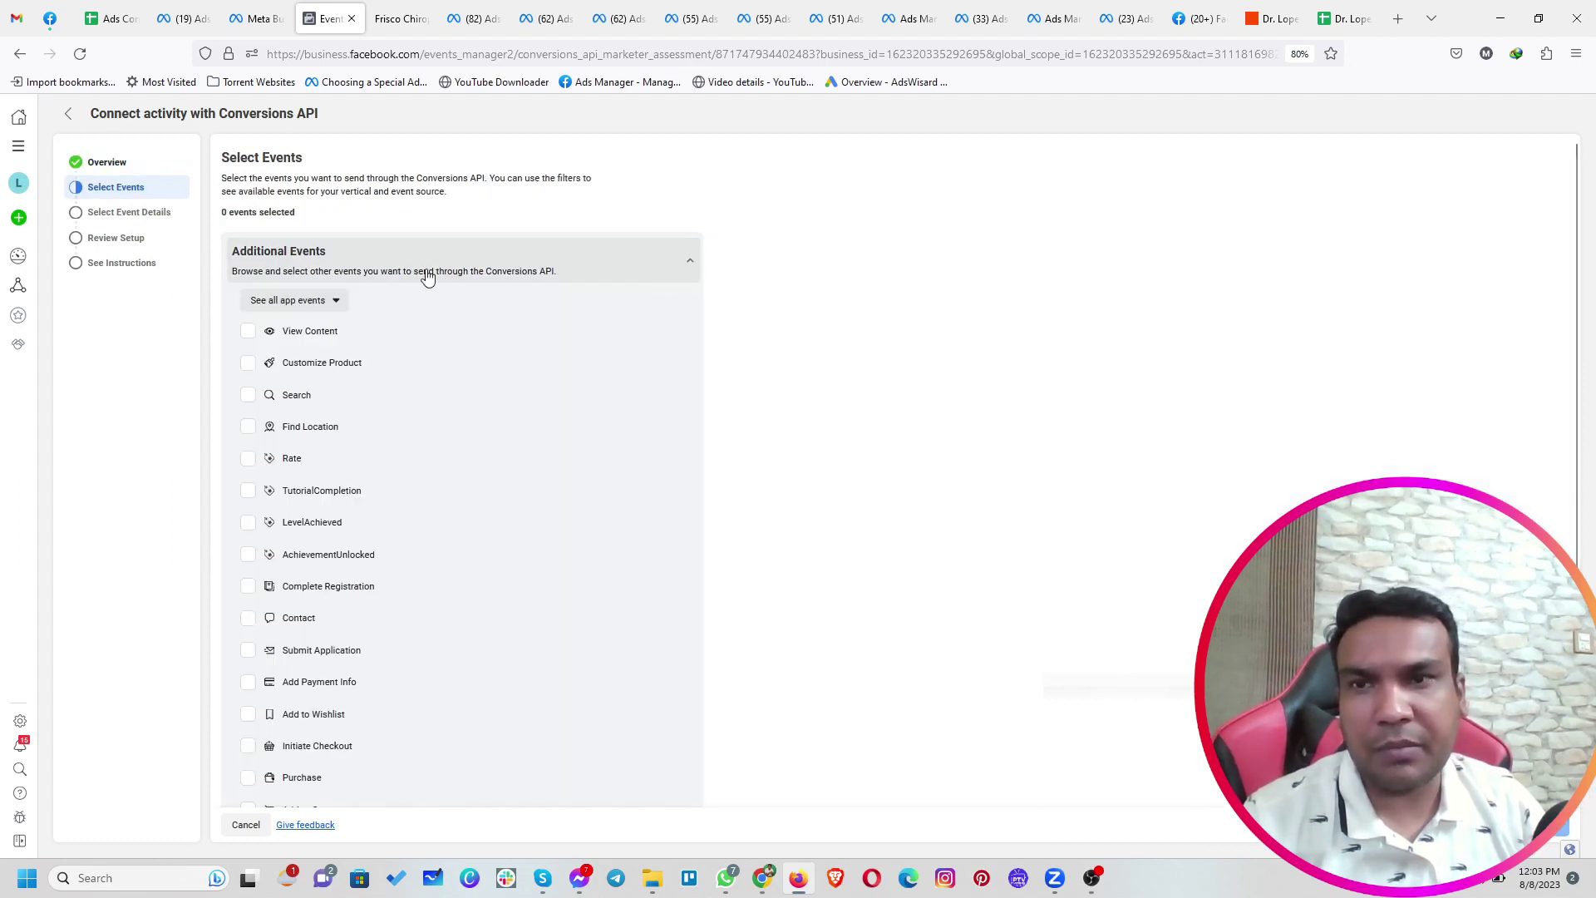
left_click(332, 310)
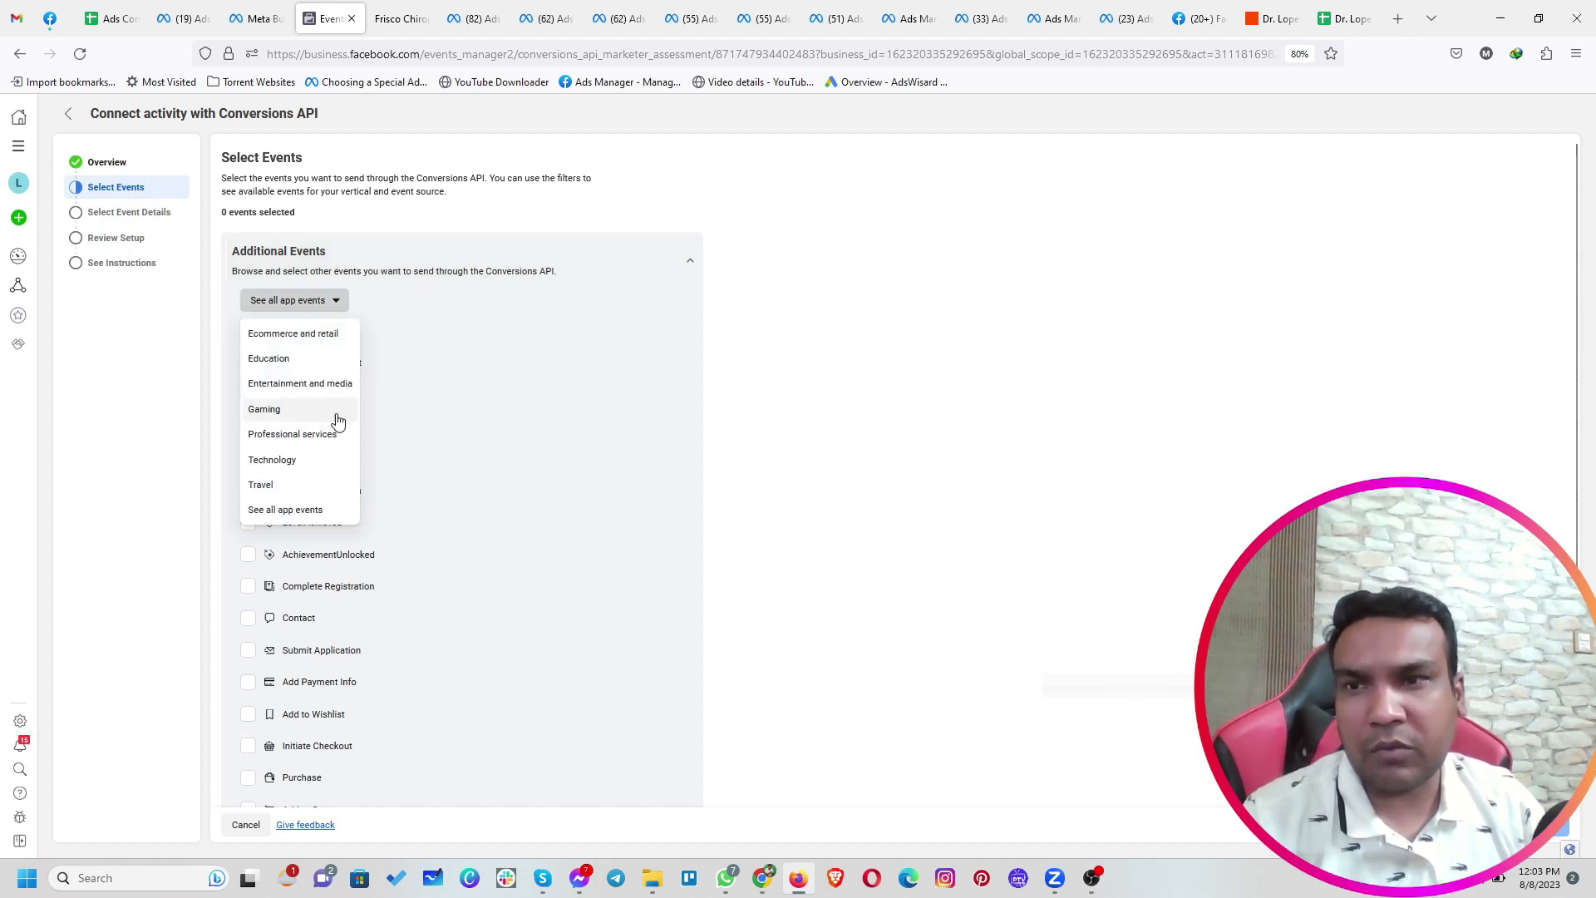
left_click(317, 434)
left_click(248, 333)
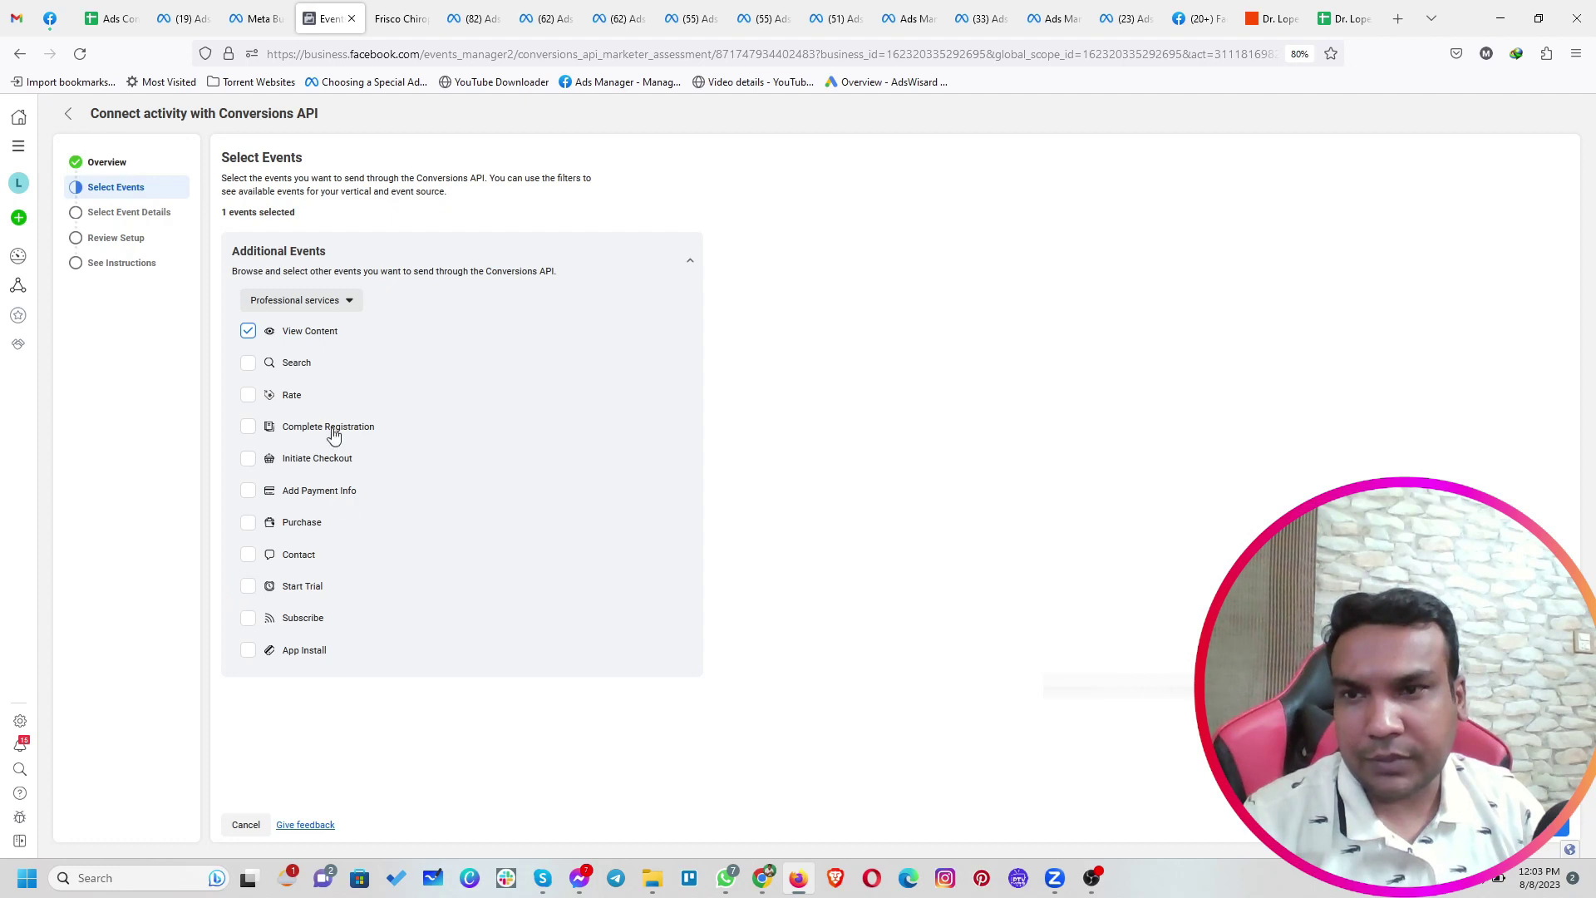
Browse the Ecommerce and retail, Education, Entertainment and media, and app event categories
left_click(331, 301)
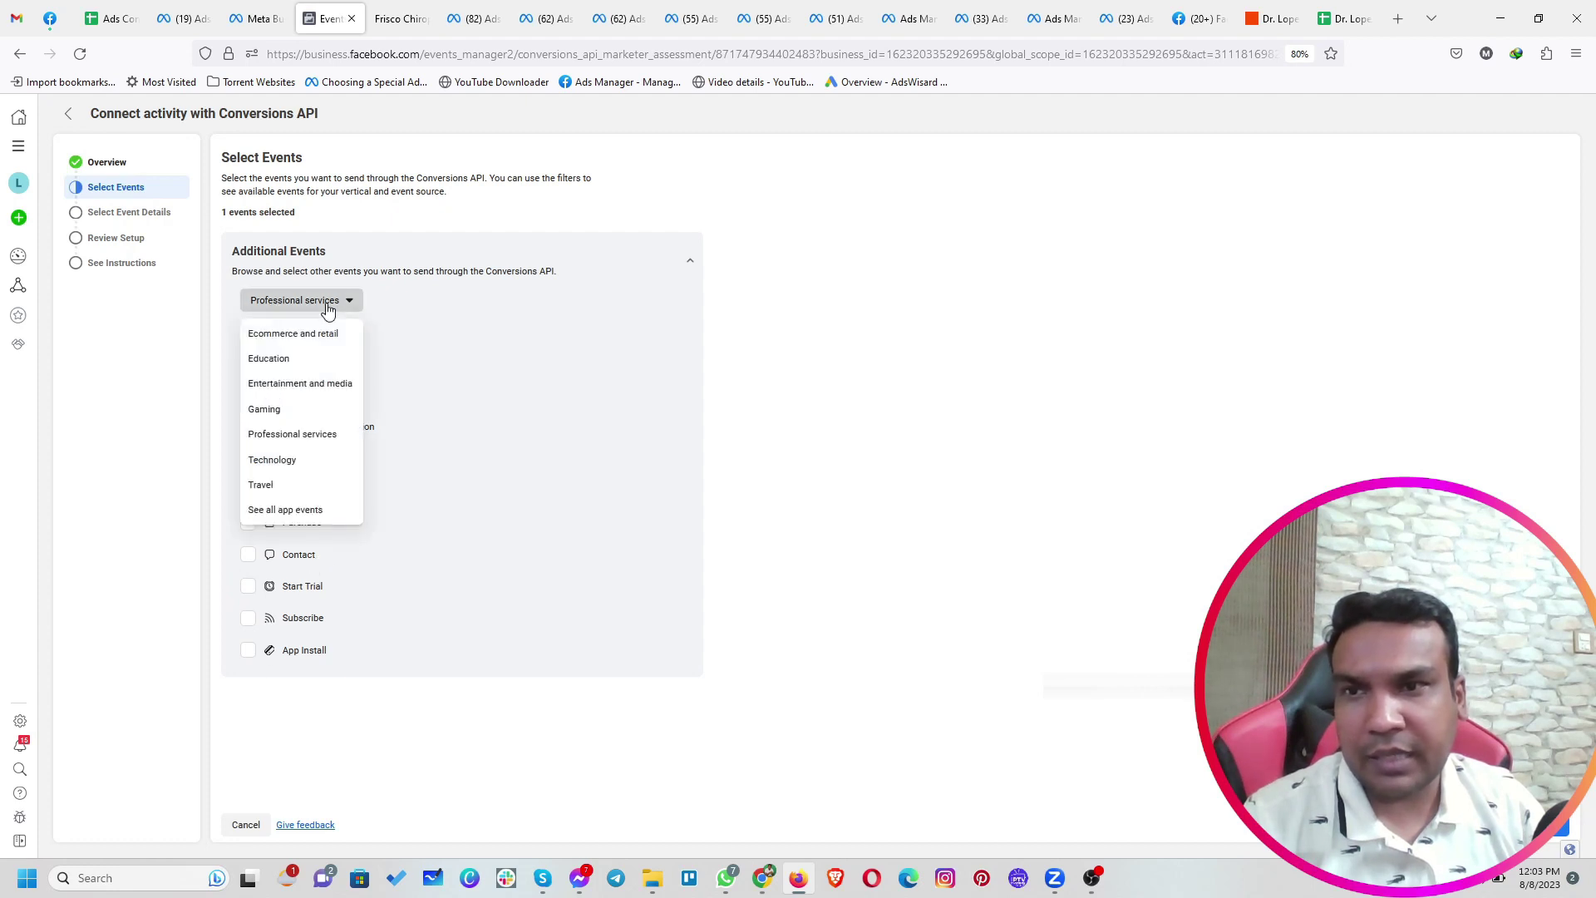
left_click(322, 332)
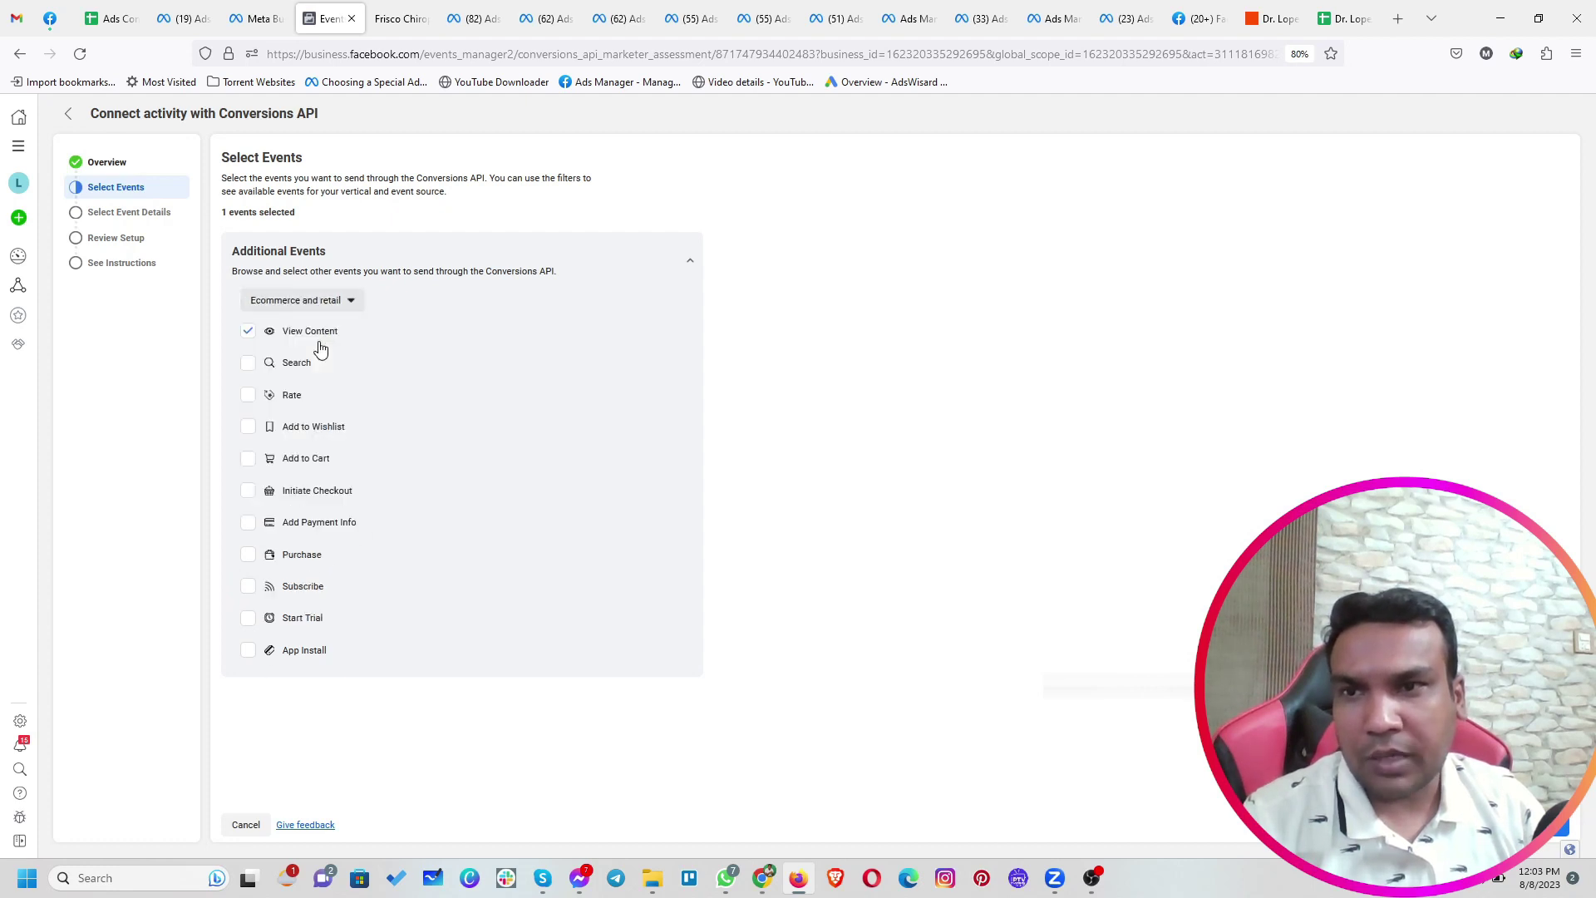
left_click(311, 301)
left_click(306, 363)
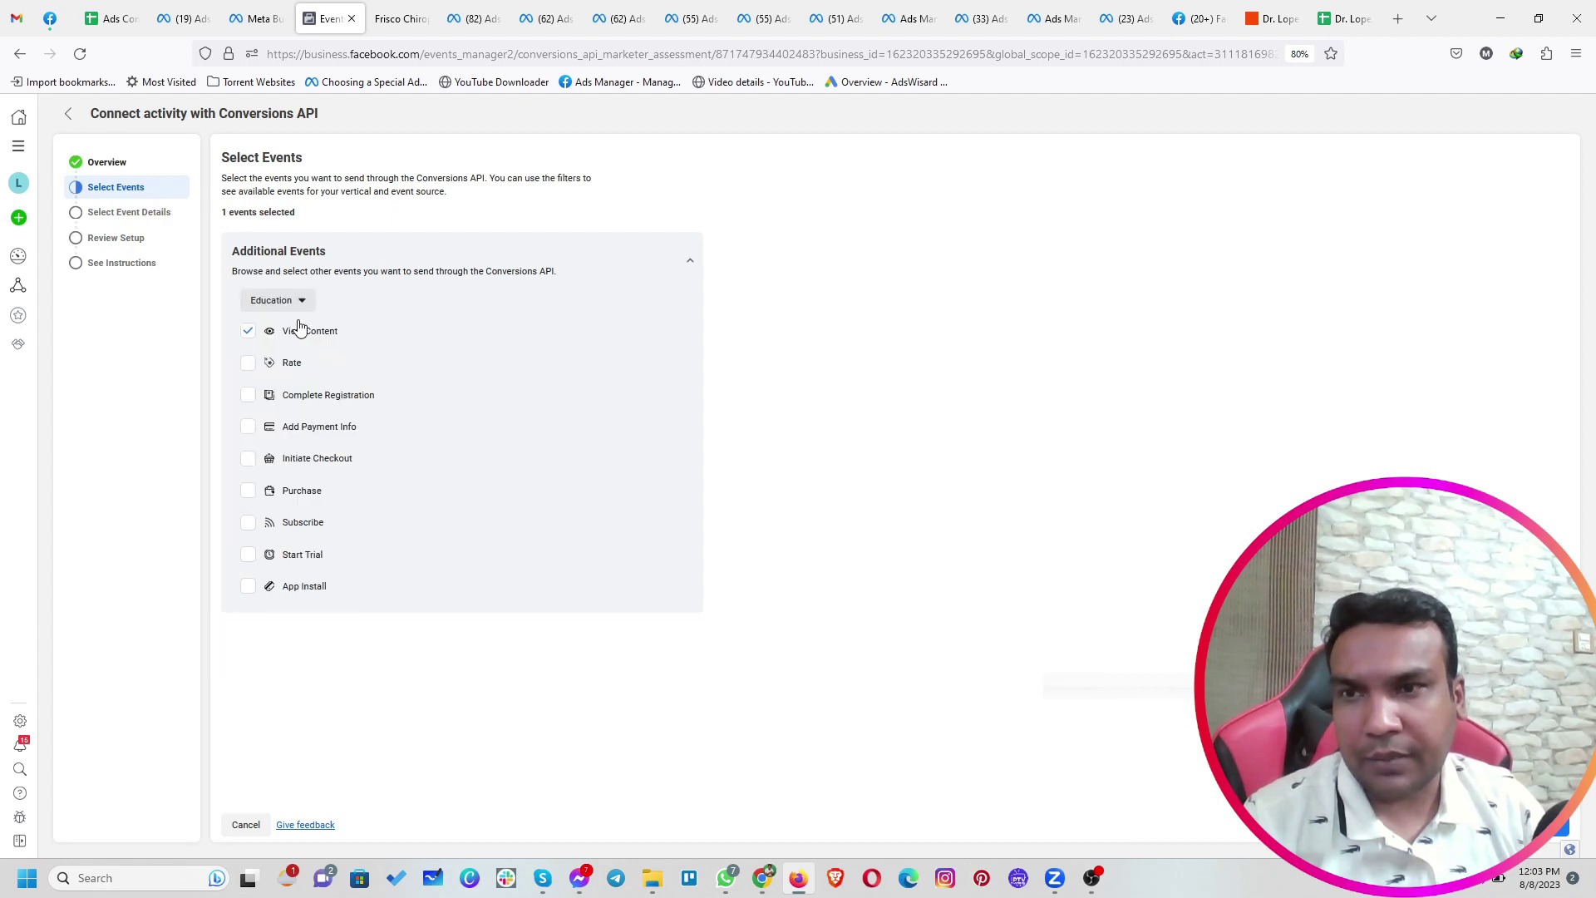
left_click(301, 304)
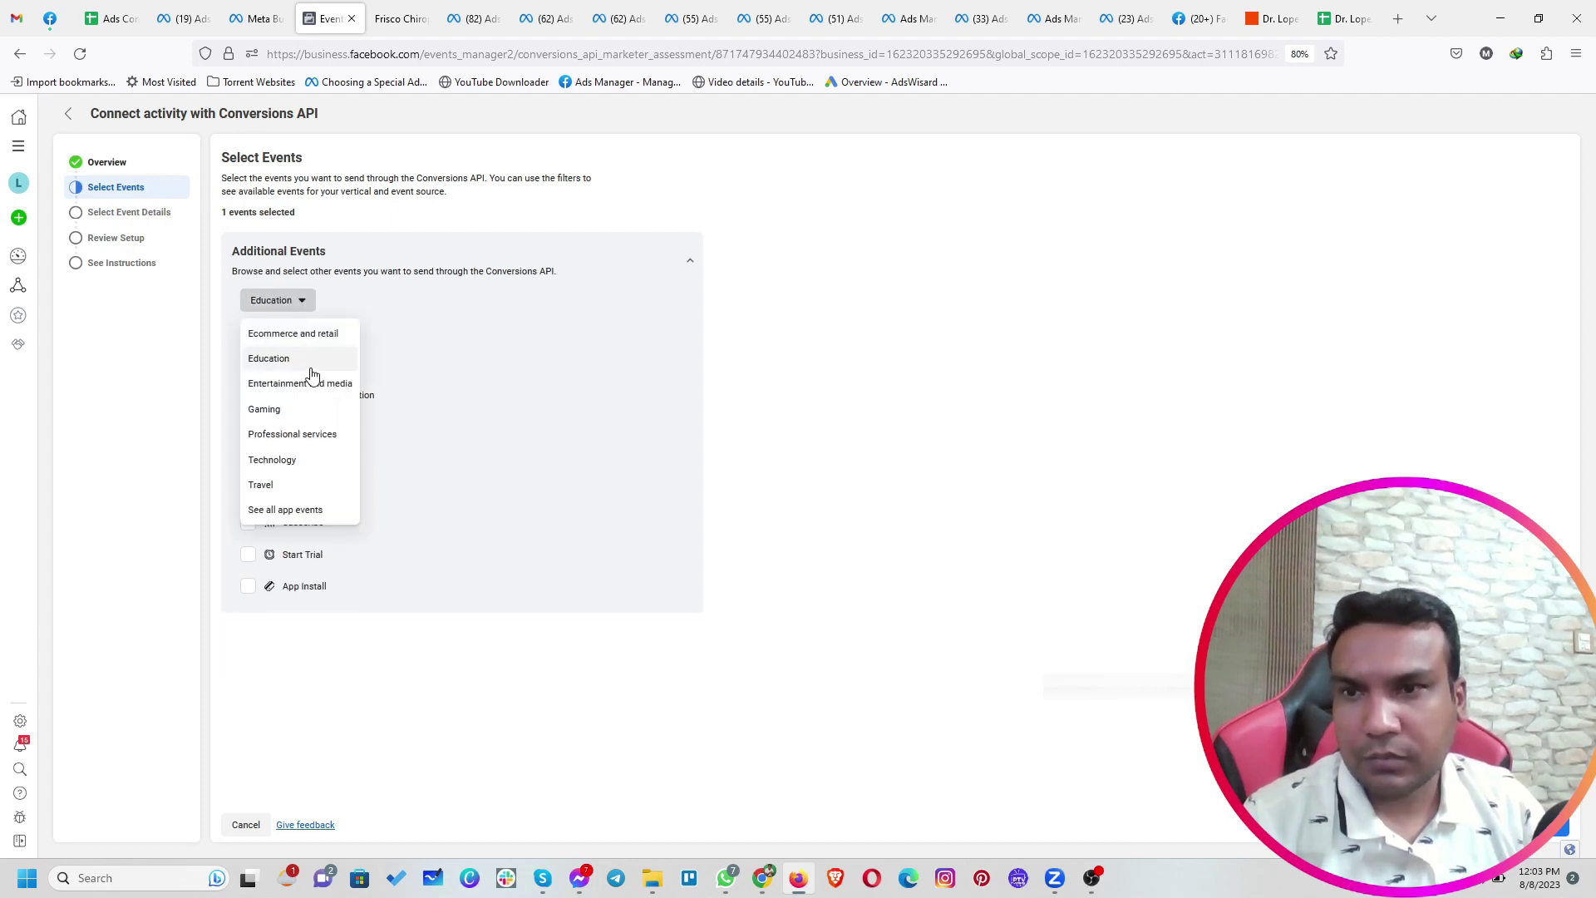
left_click(323, 386)
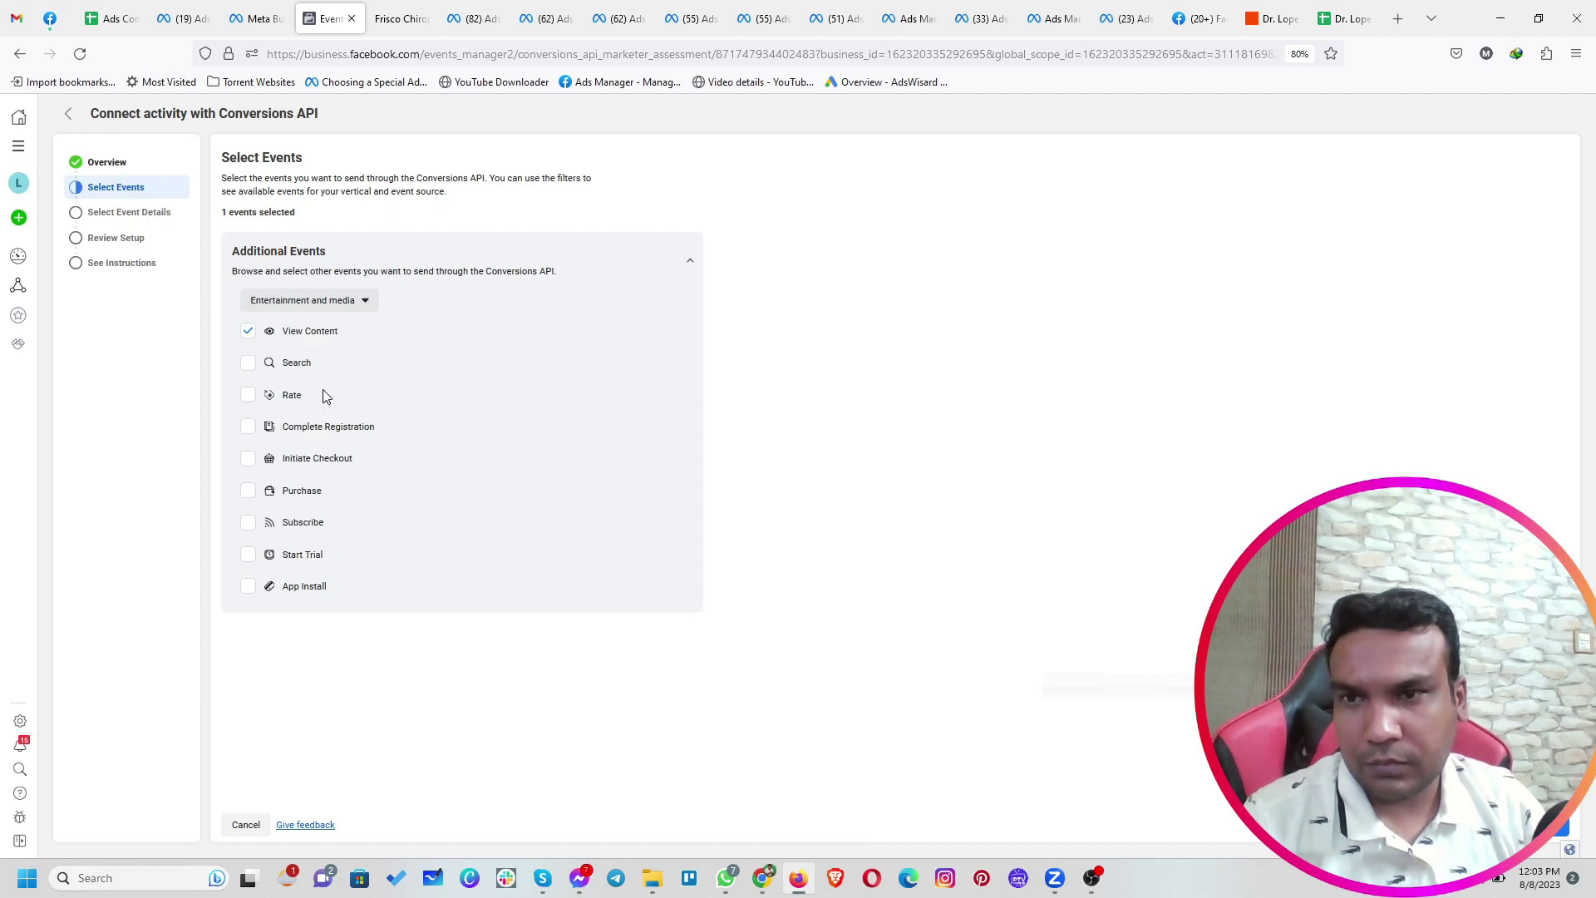
left_click(309, 309)
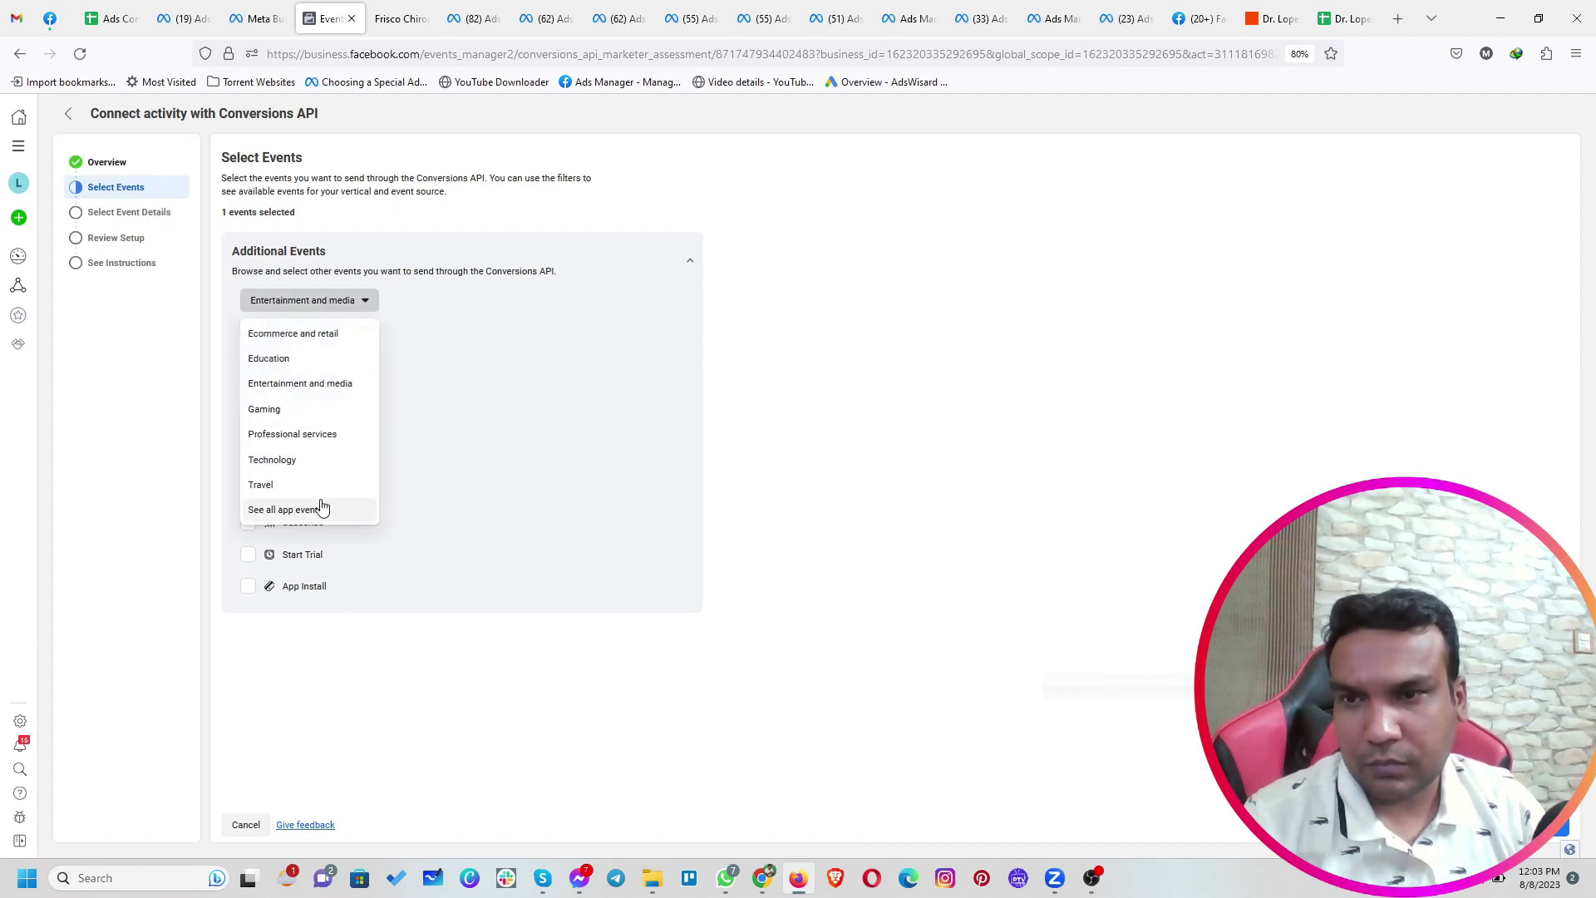
left_click(322, 509)
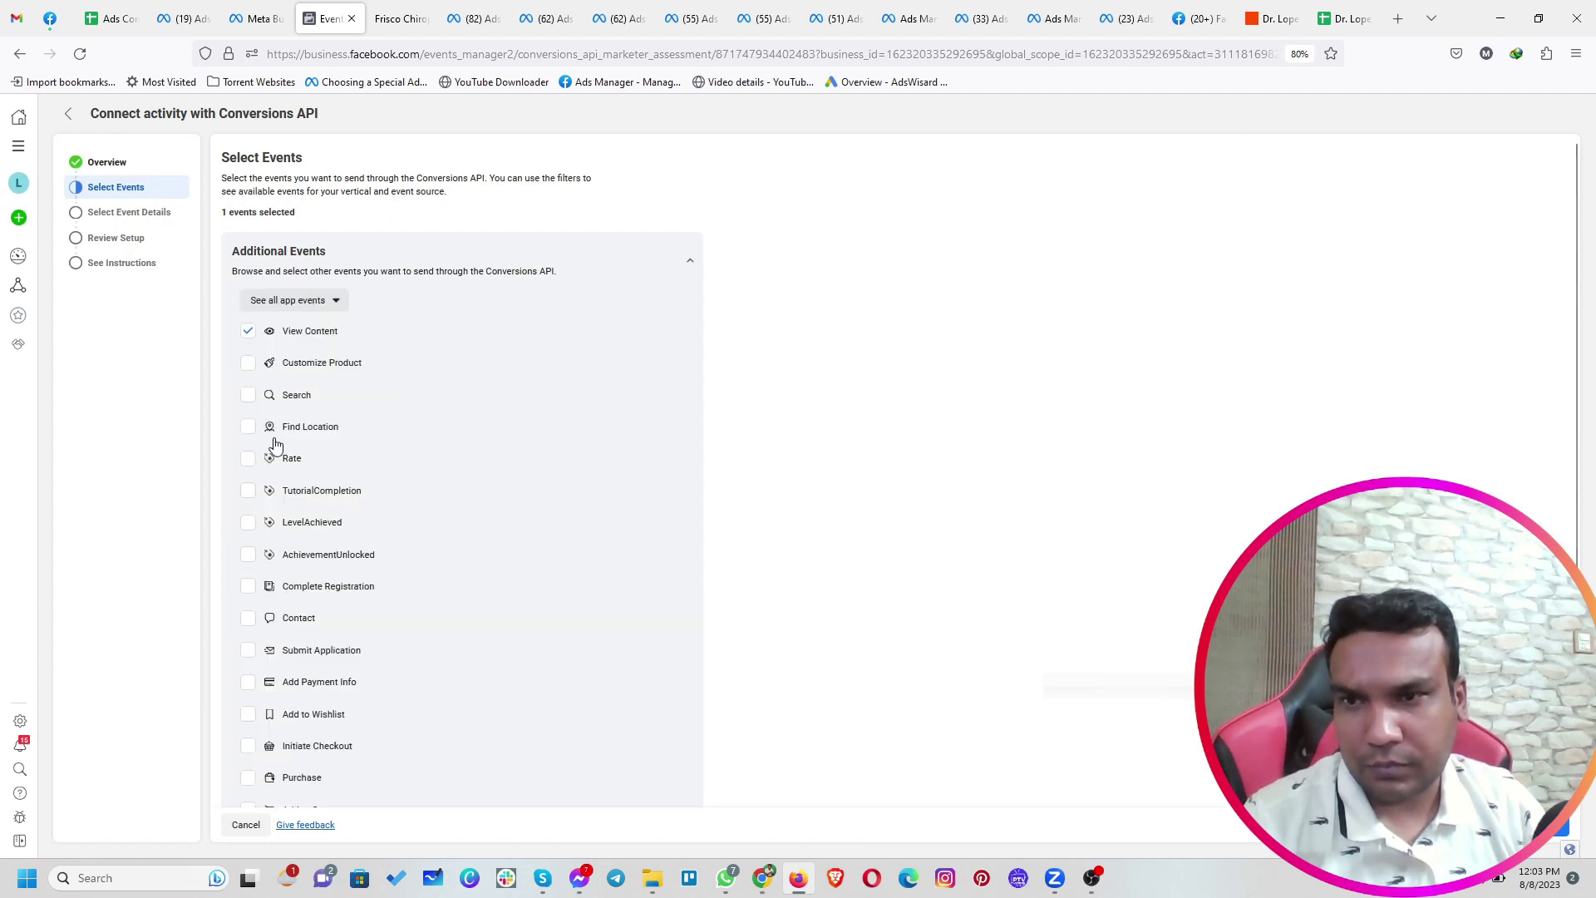
Add Complete Registration to the selected events and continue to parameter selection
scroll(324, 541, "down", 2)
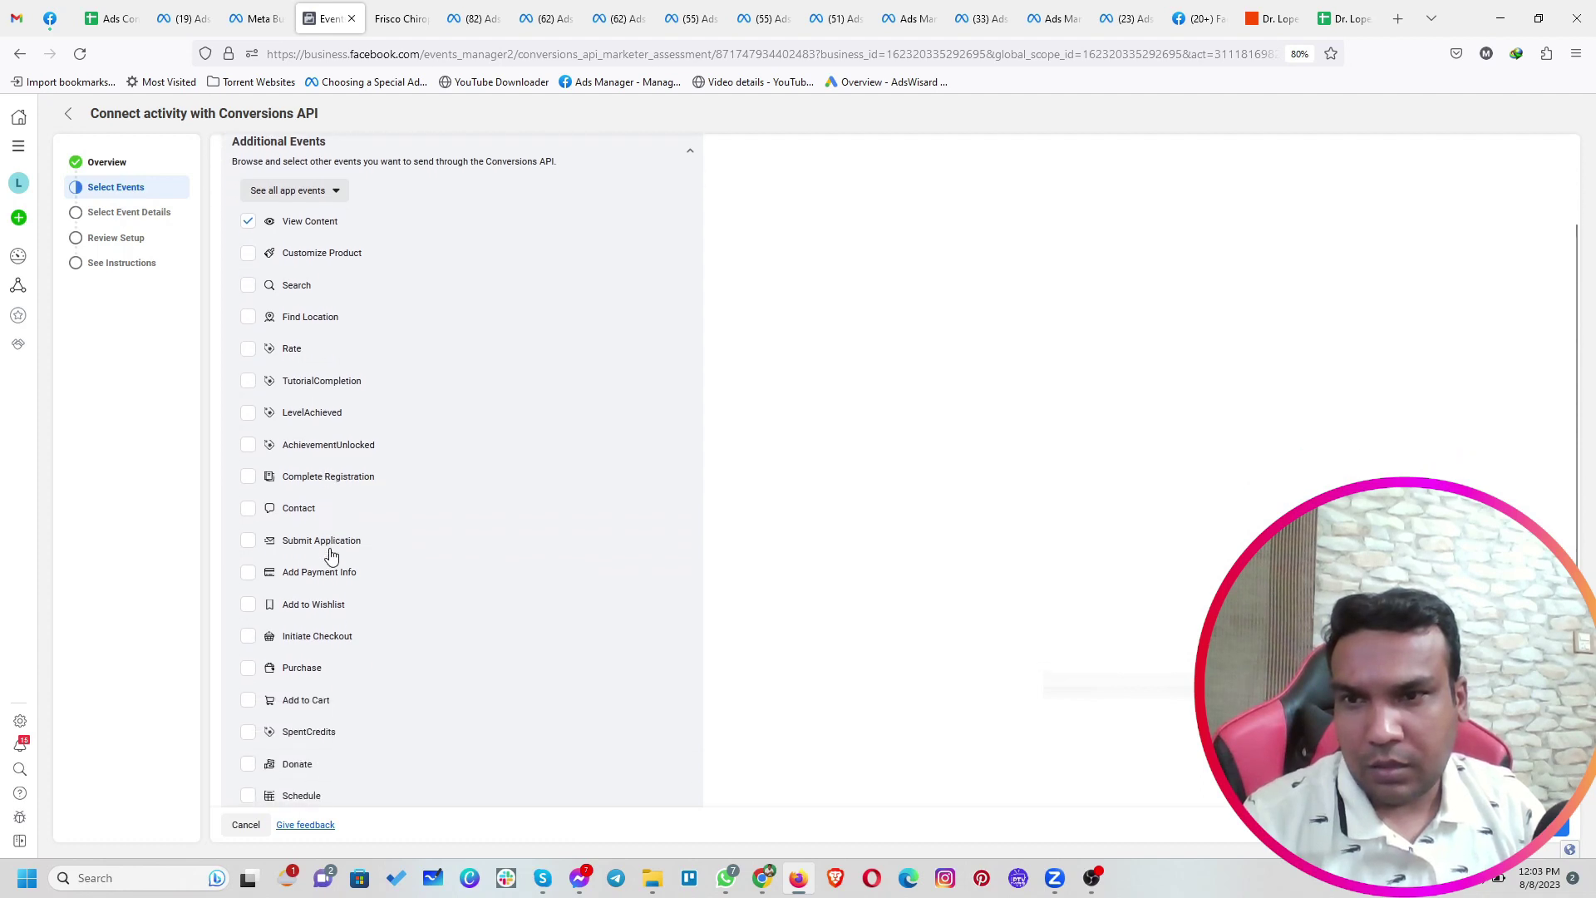
scroll(331, 555, "down", 3)
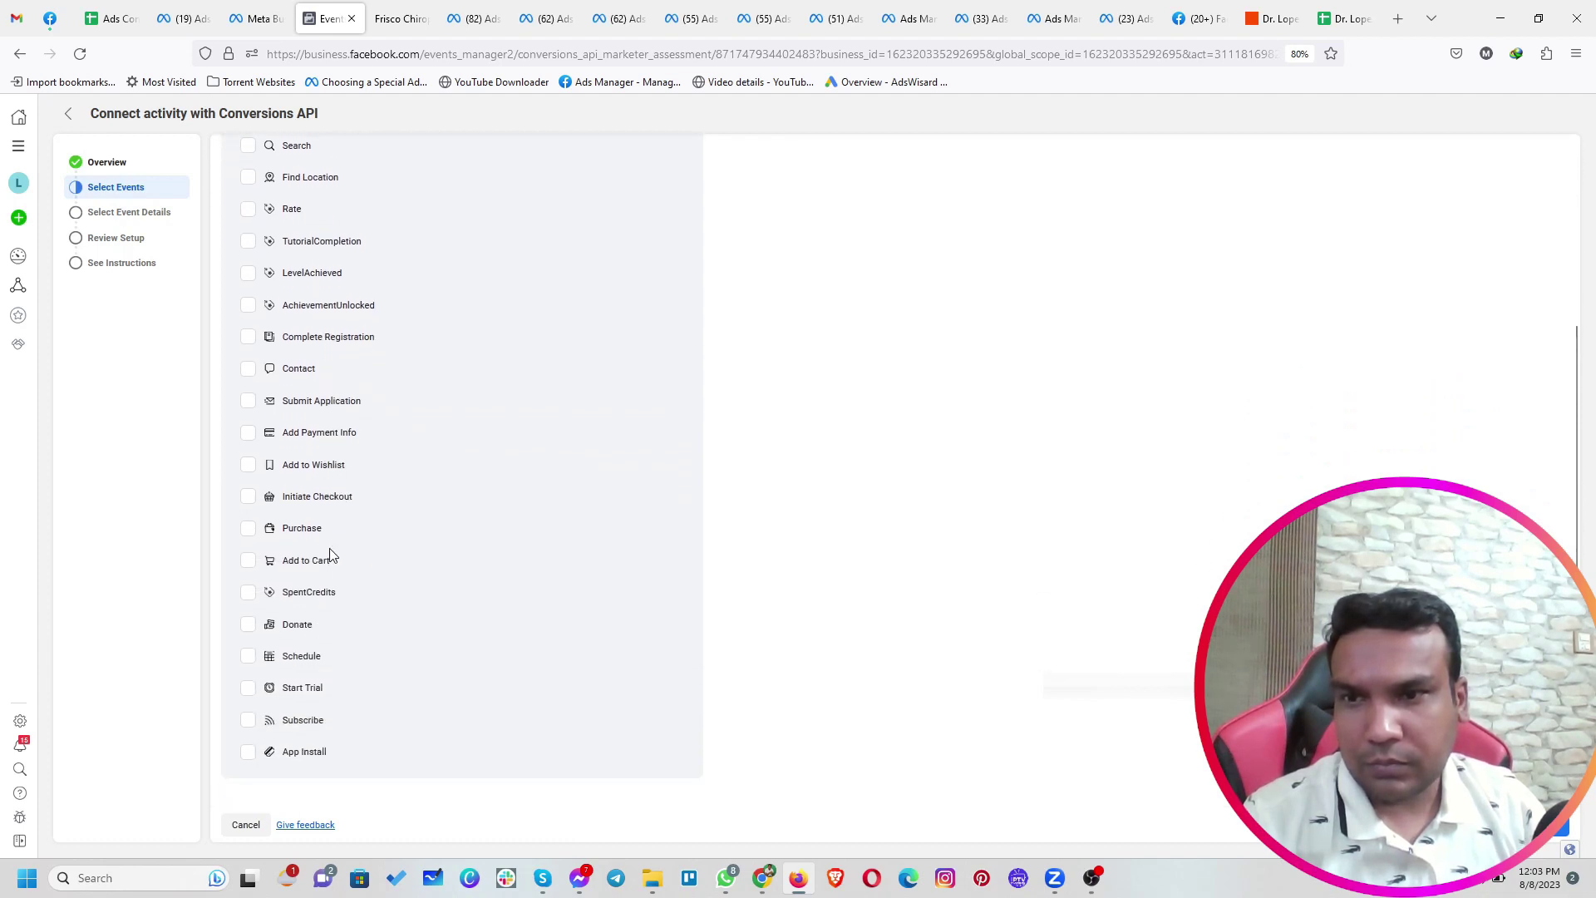
scroll(306, 701, "up", 5)
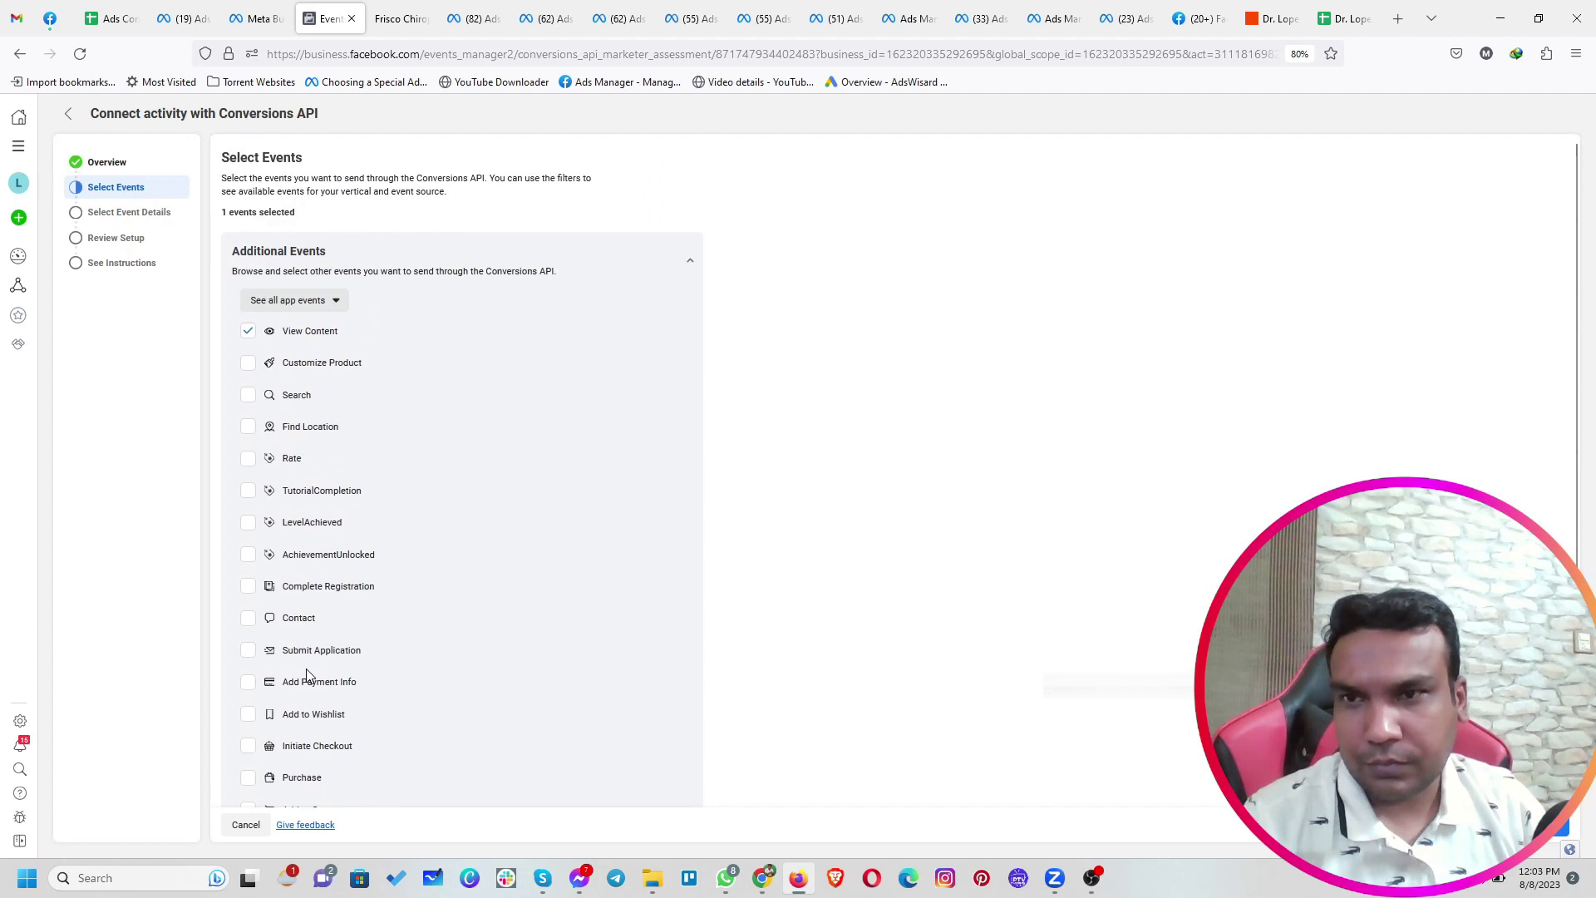
scroll(342, 556, "down", 1)
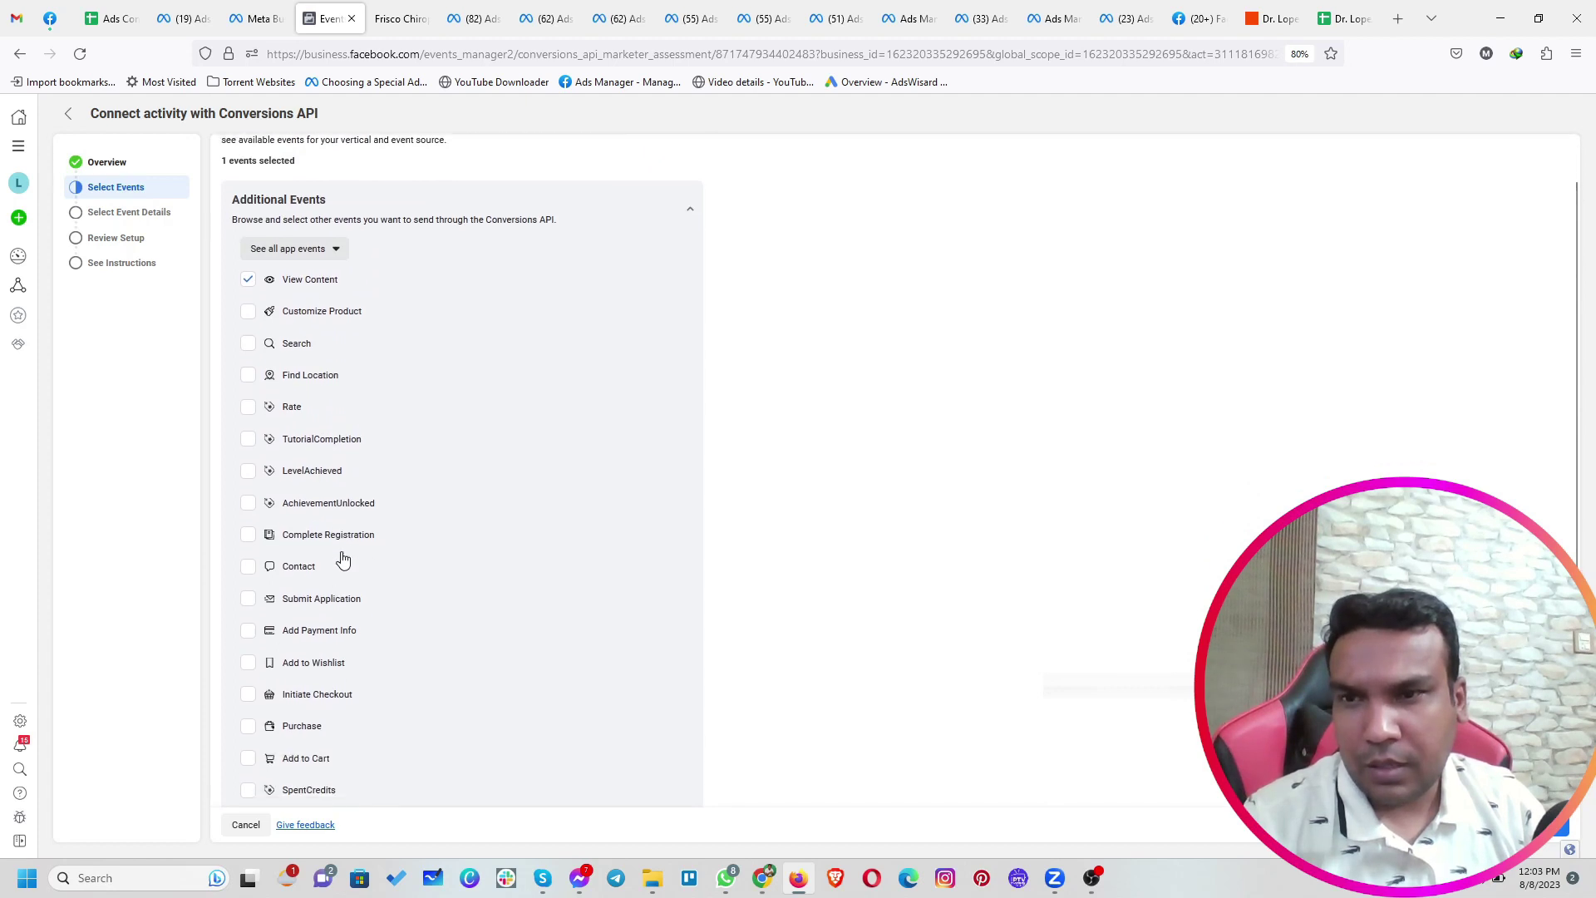
scroll(344, 557, "down", 4)
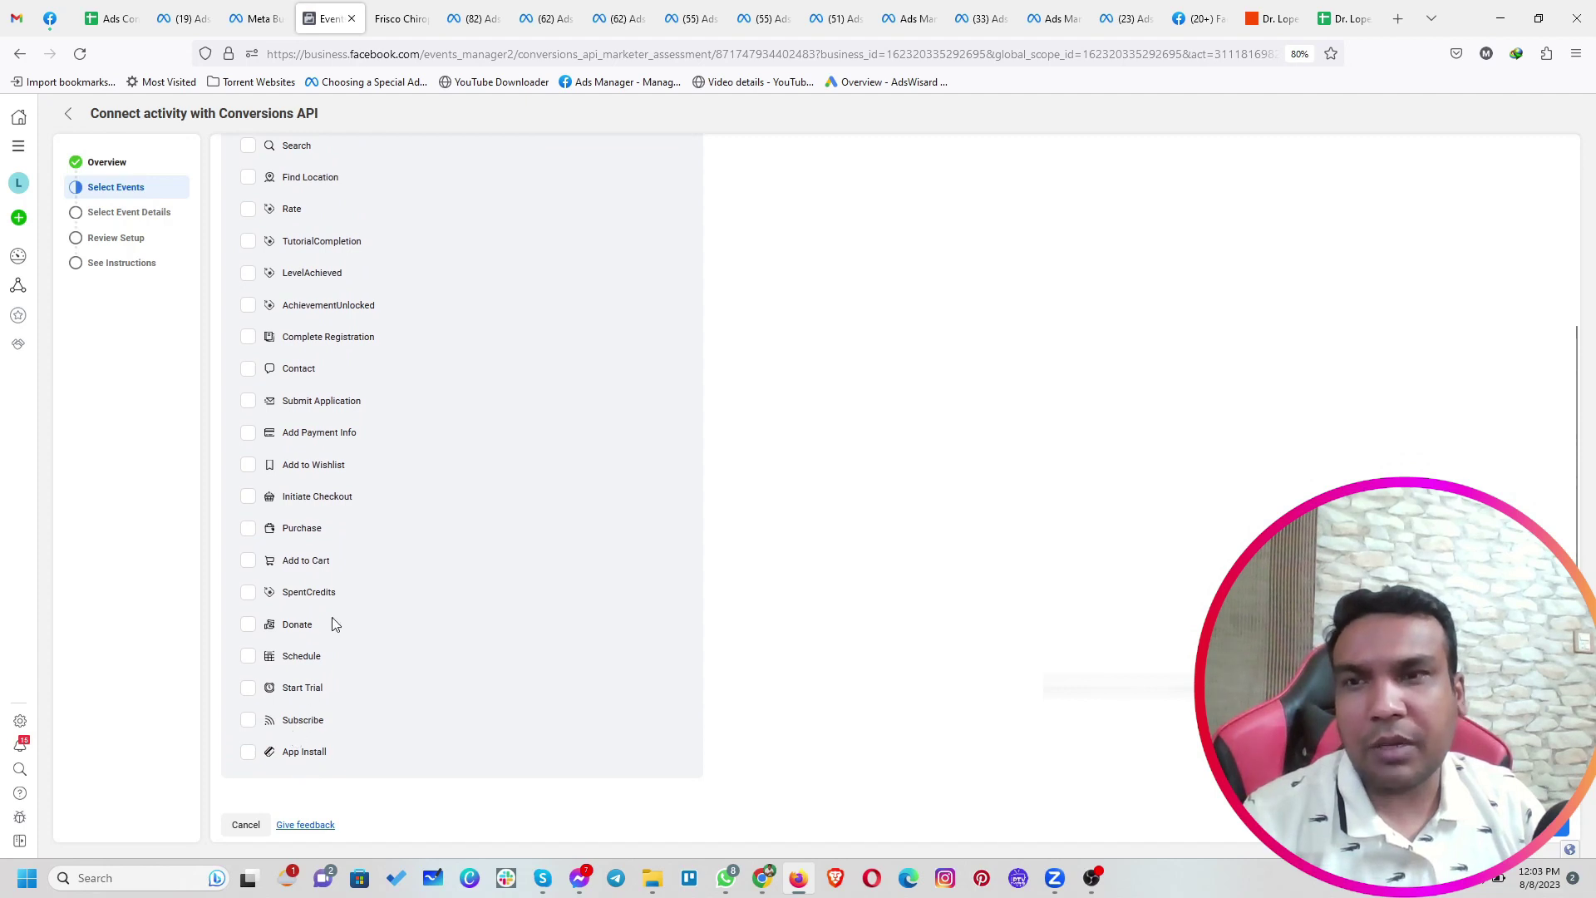
scroll(331, 617, "up", 5)
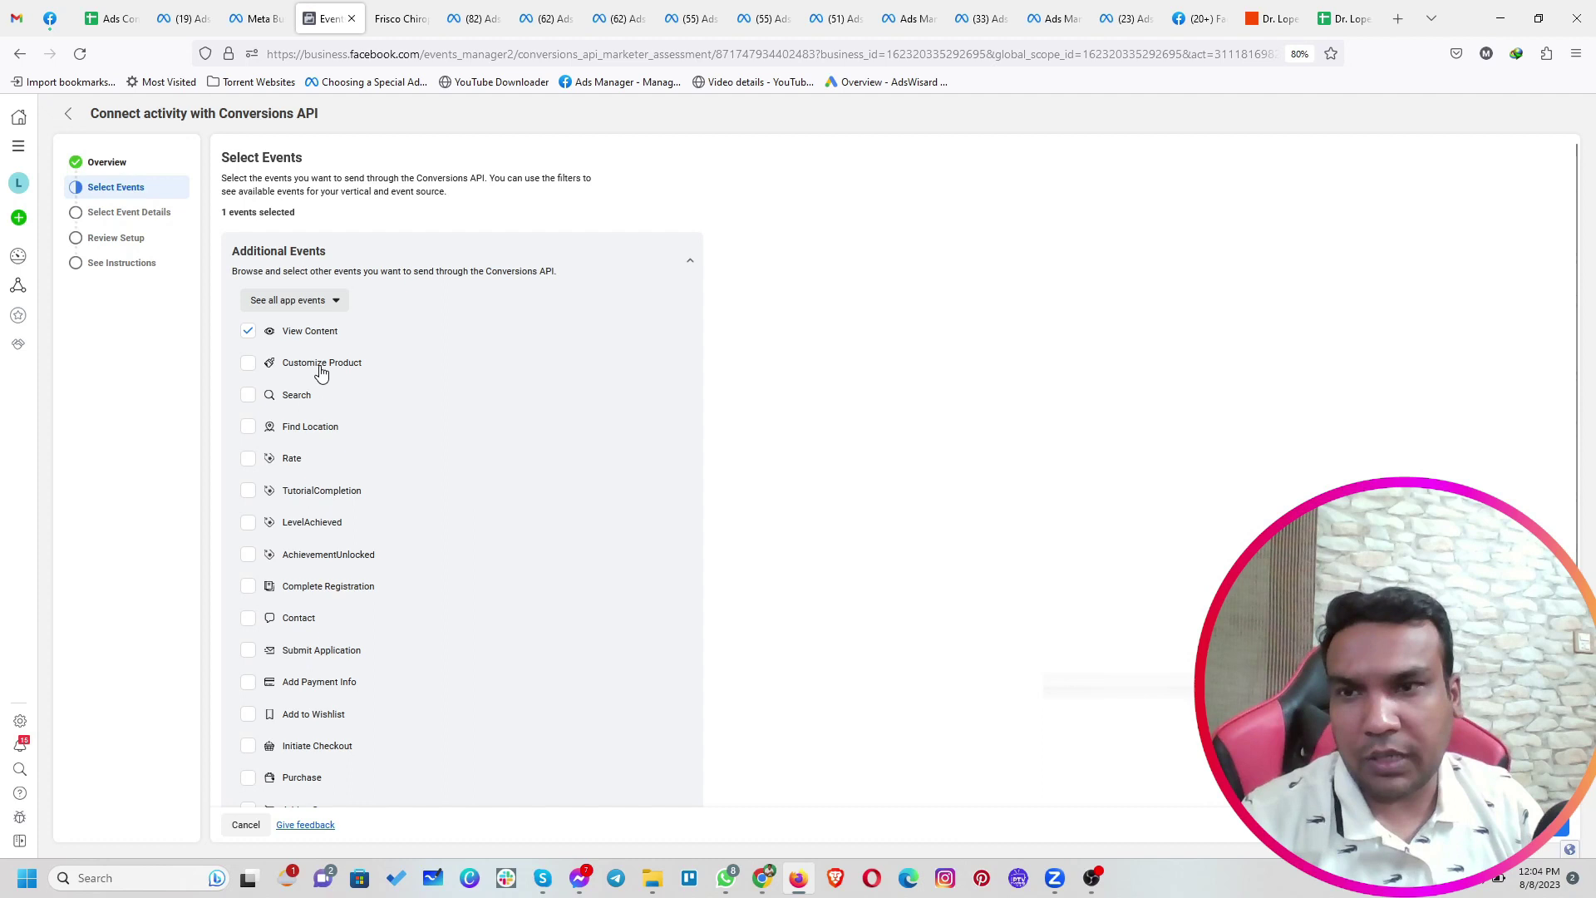
scroll(330, 582, "down", 1)
left_click(248, 532)
scroll(351, 559, "down", 1)
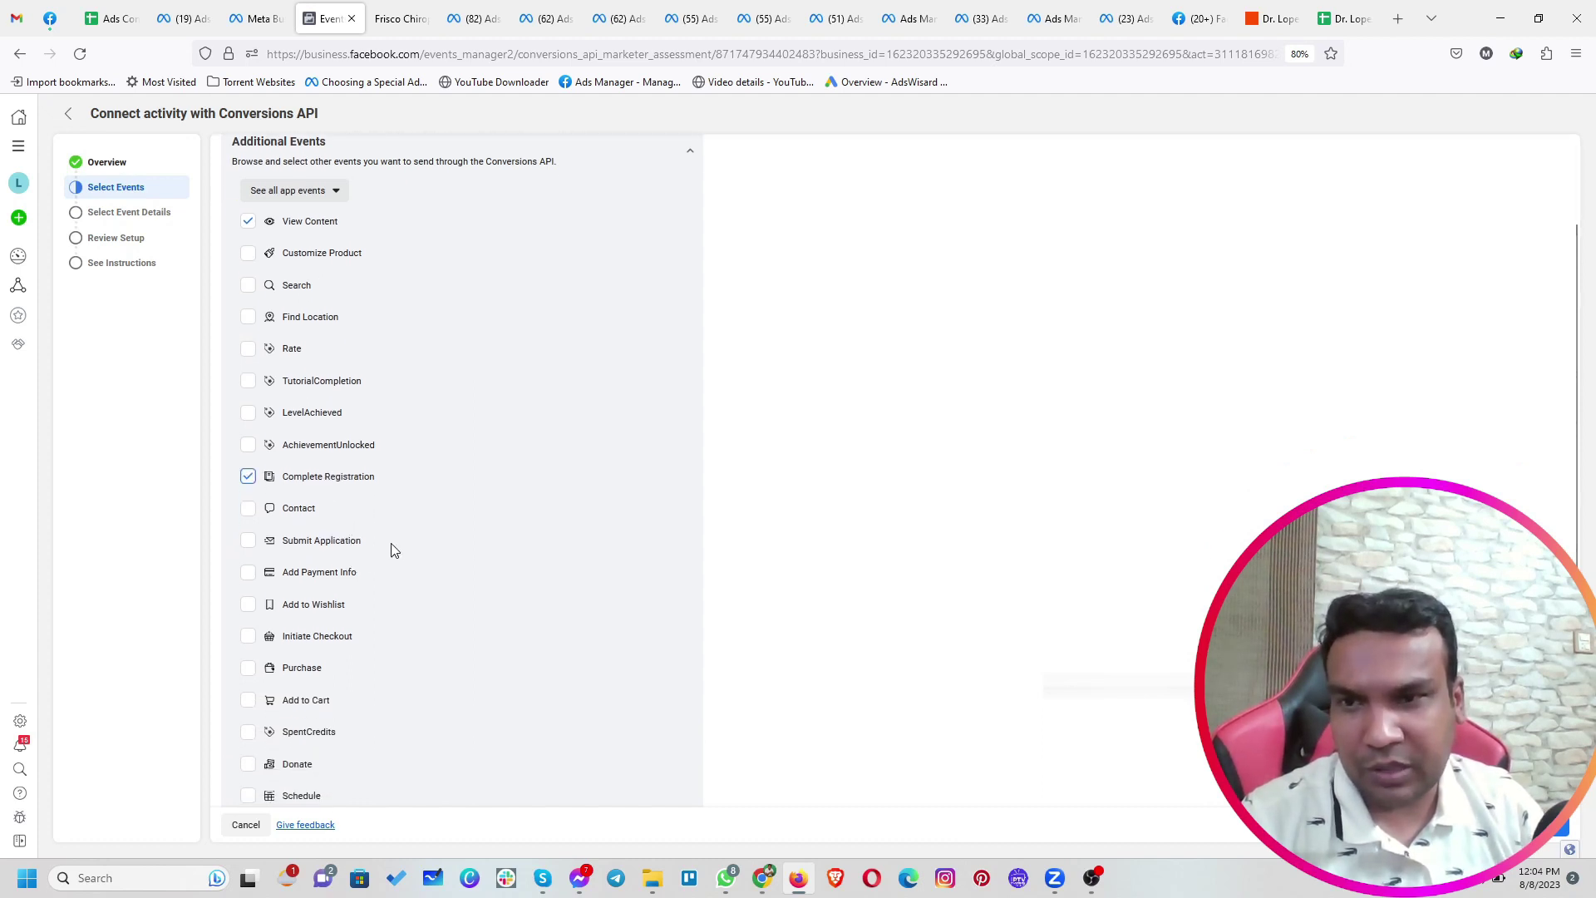
scroll(385, 569, "down", 3)
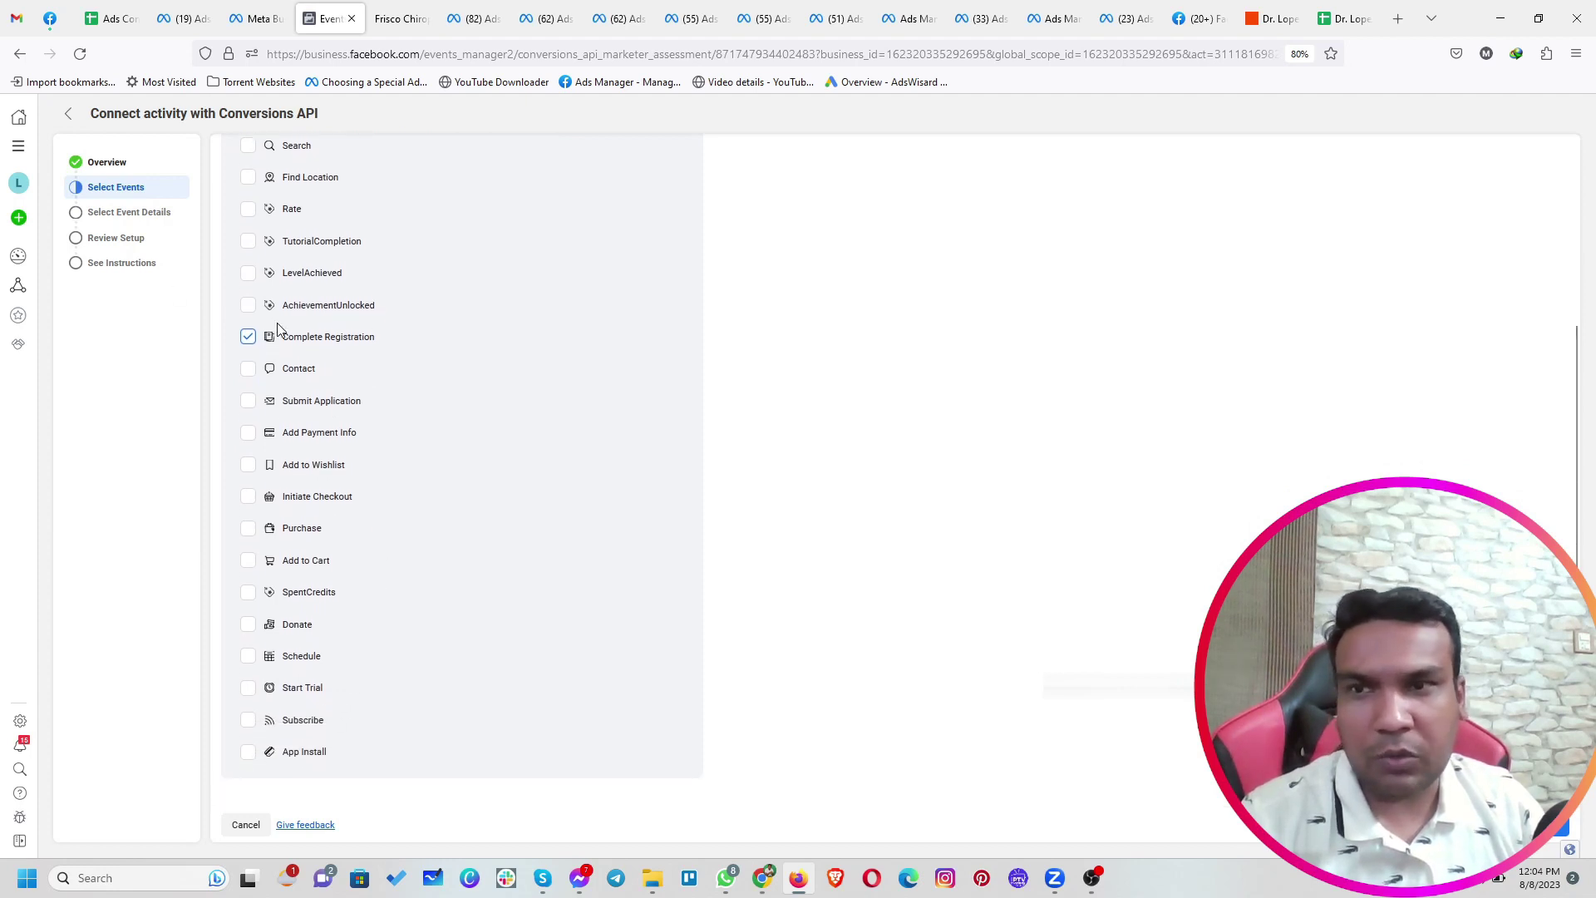
left_click(1537, 825)
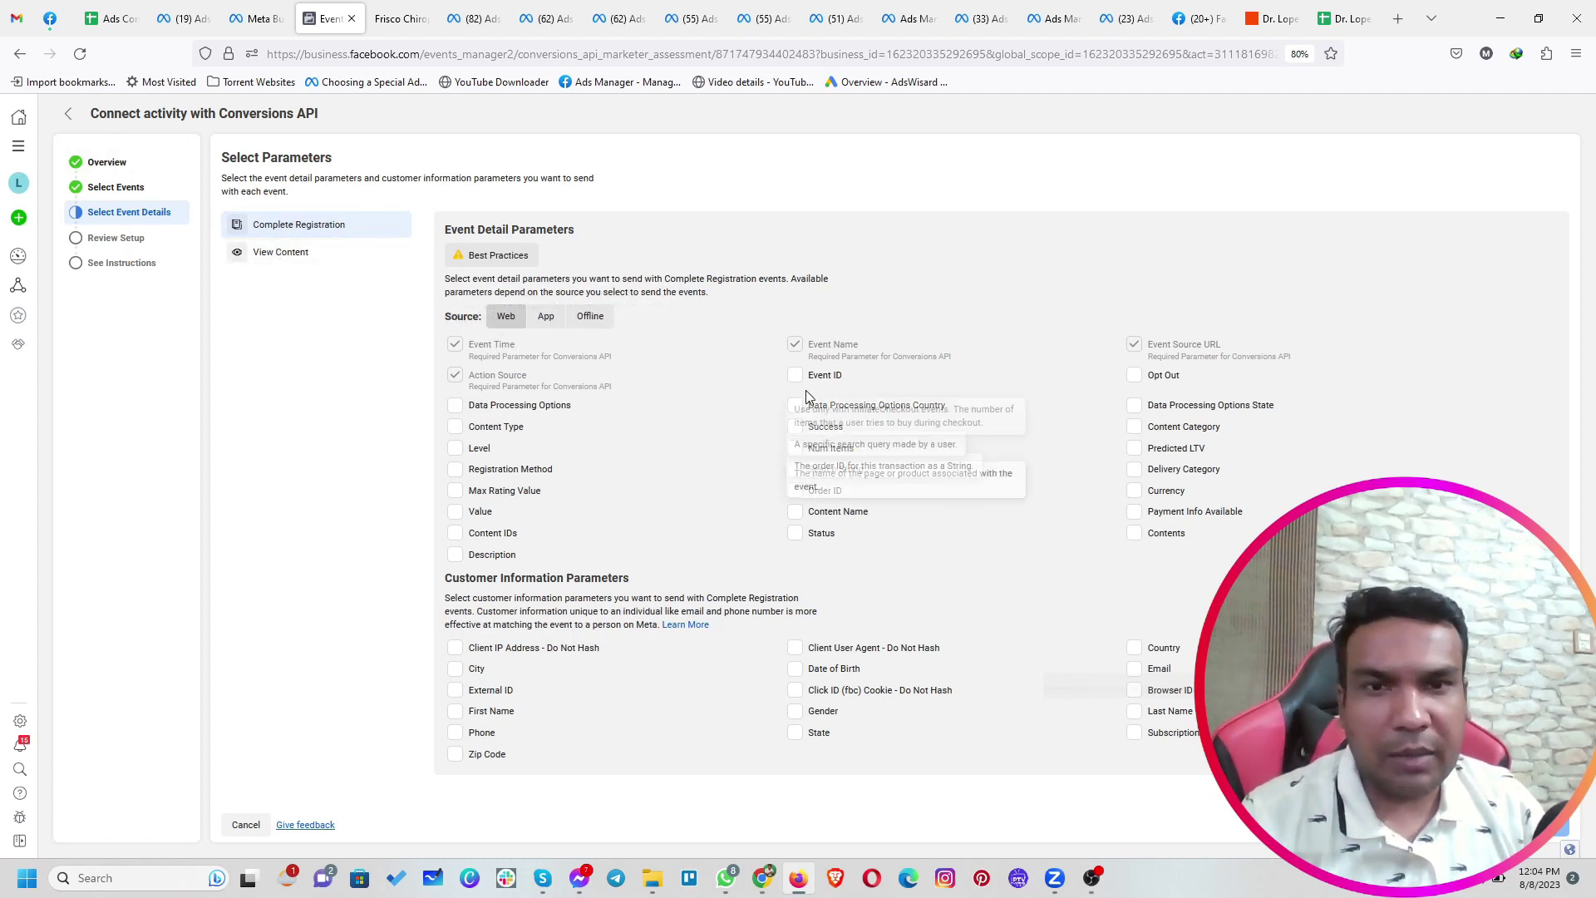
Send gender, first name, phone, last name and zip code with Complete Registration events
mouse_move(804, 378)
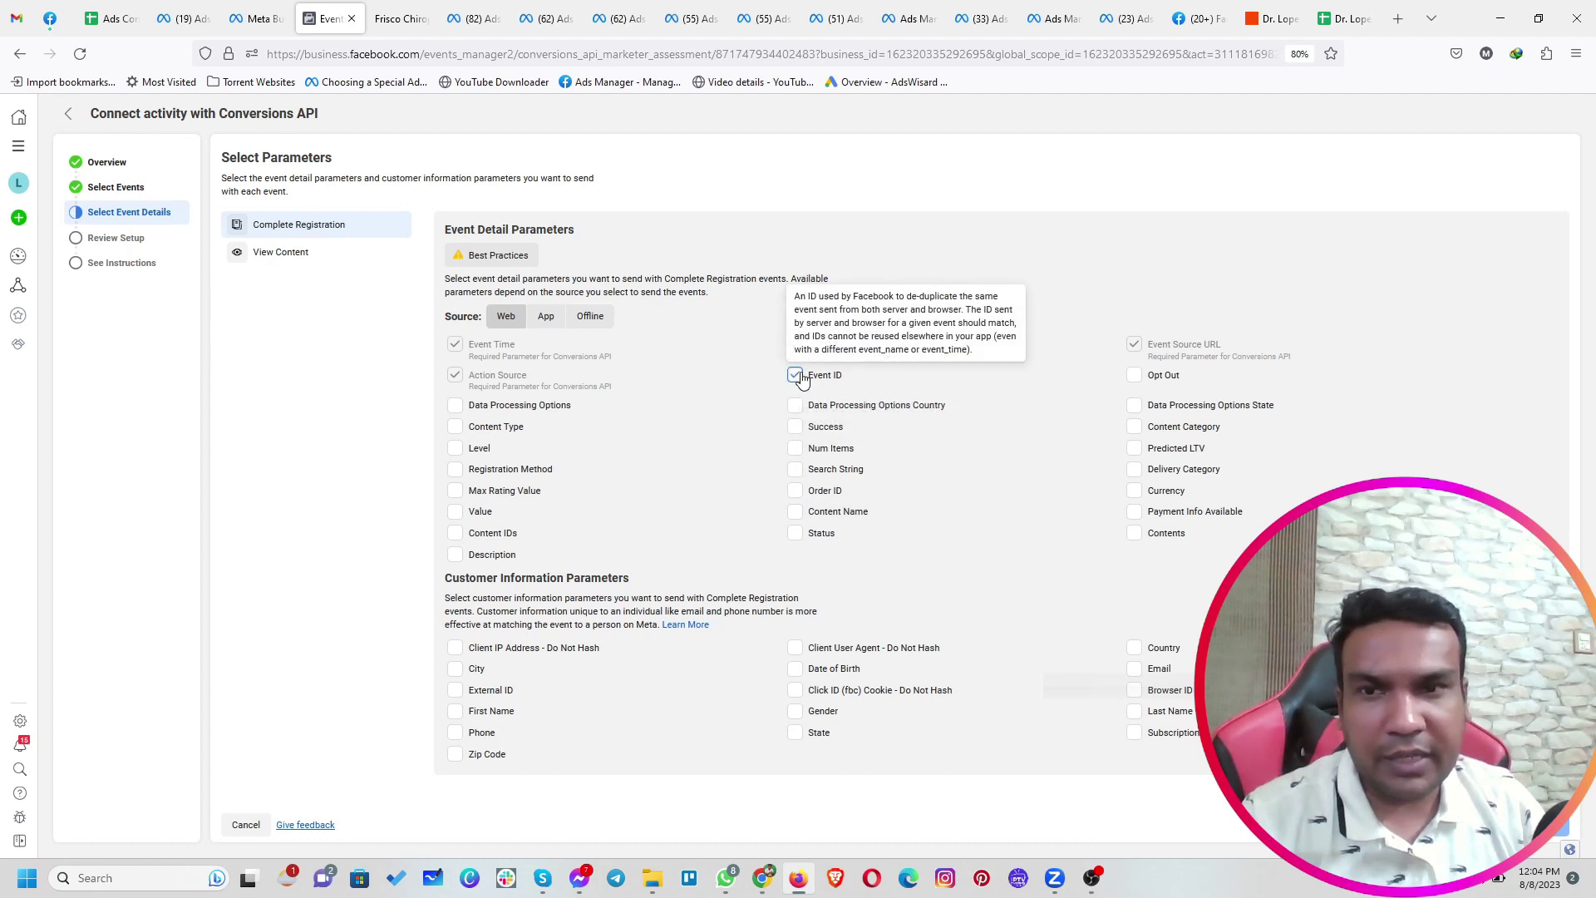
mouse_move(462, 675)
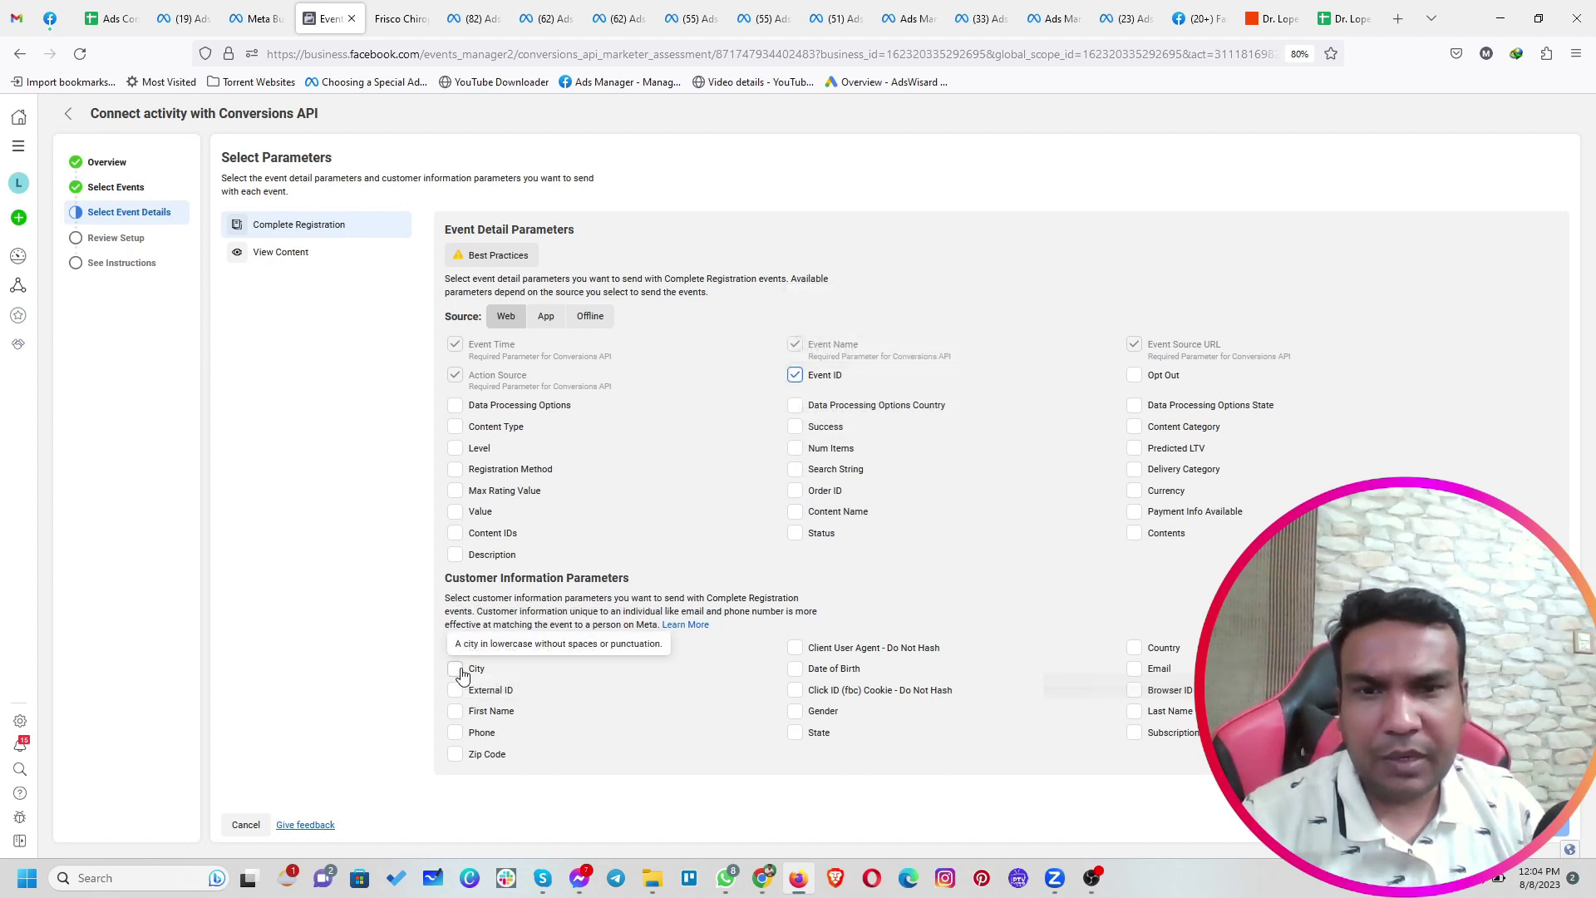
left_click(795, 711)
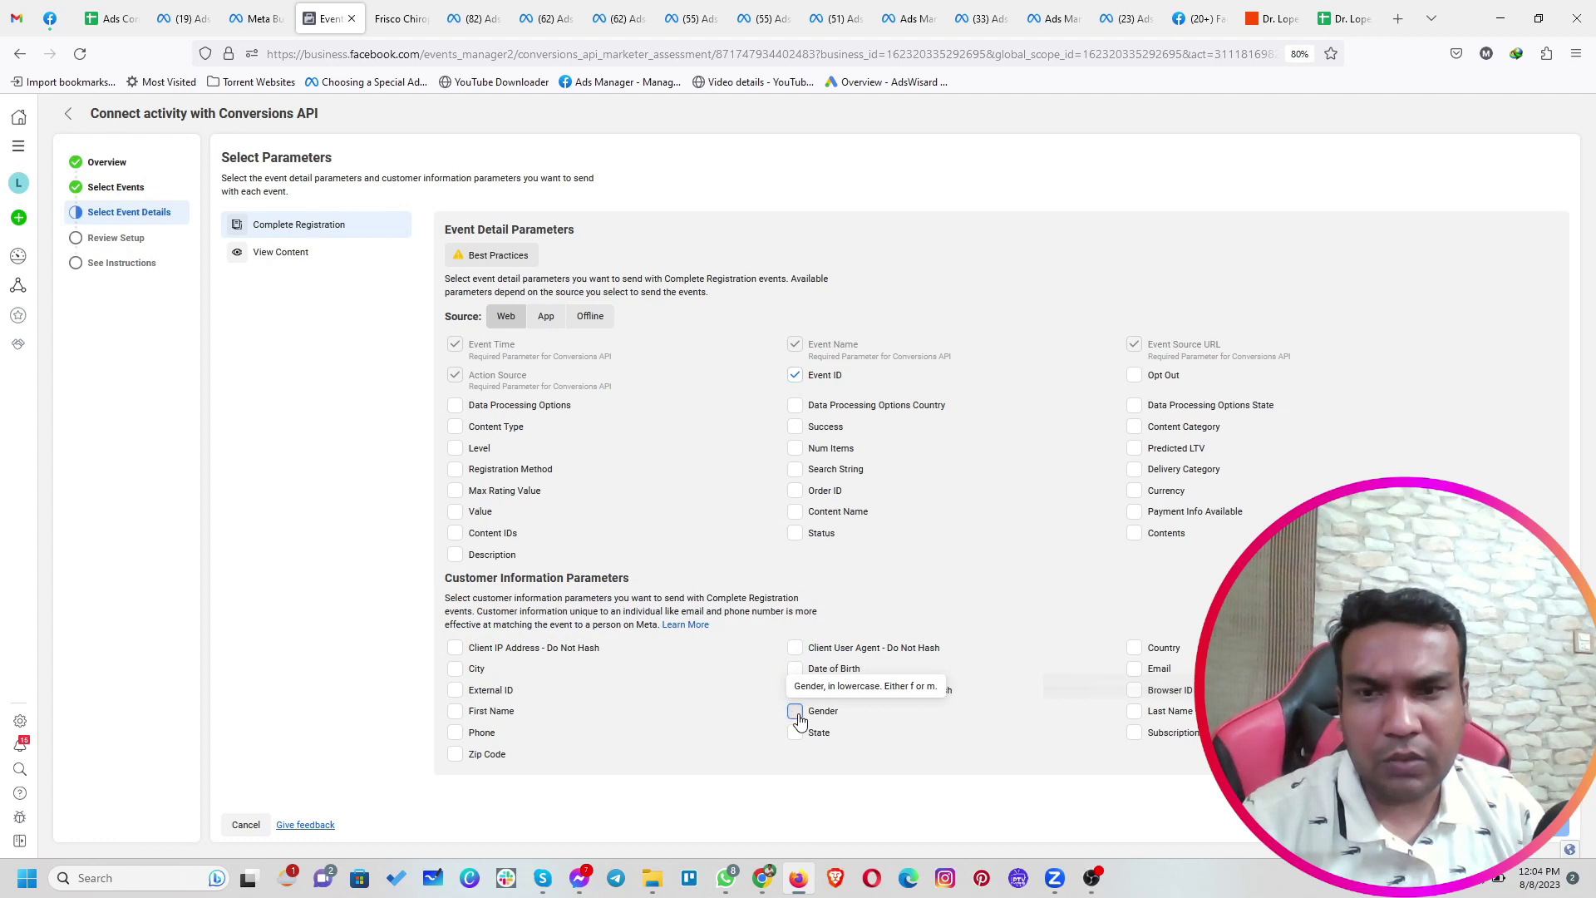
left_click(457, 712)
left_click(456, 732)
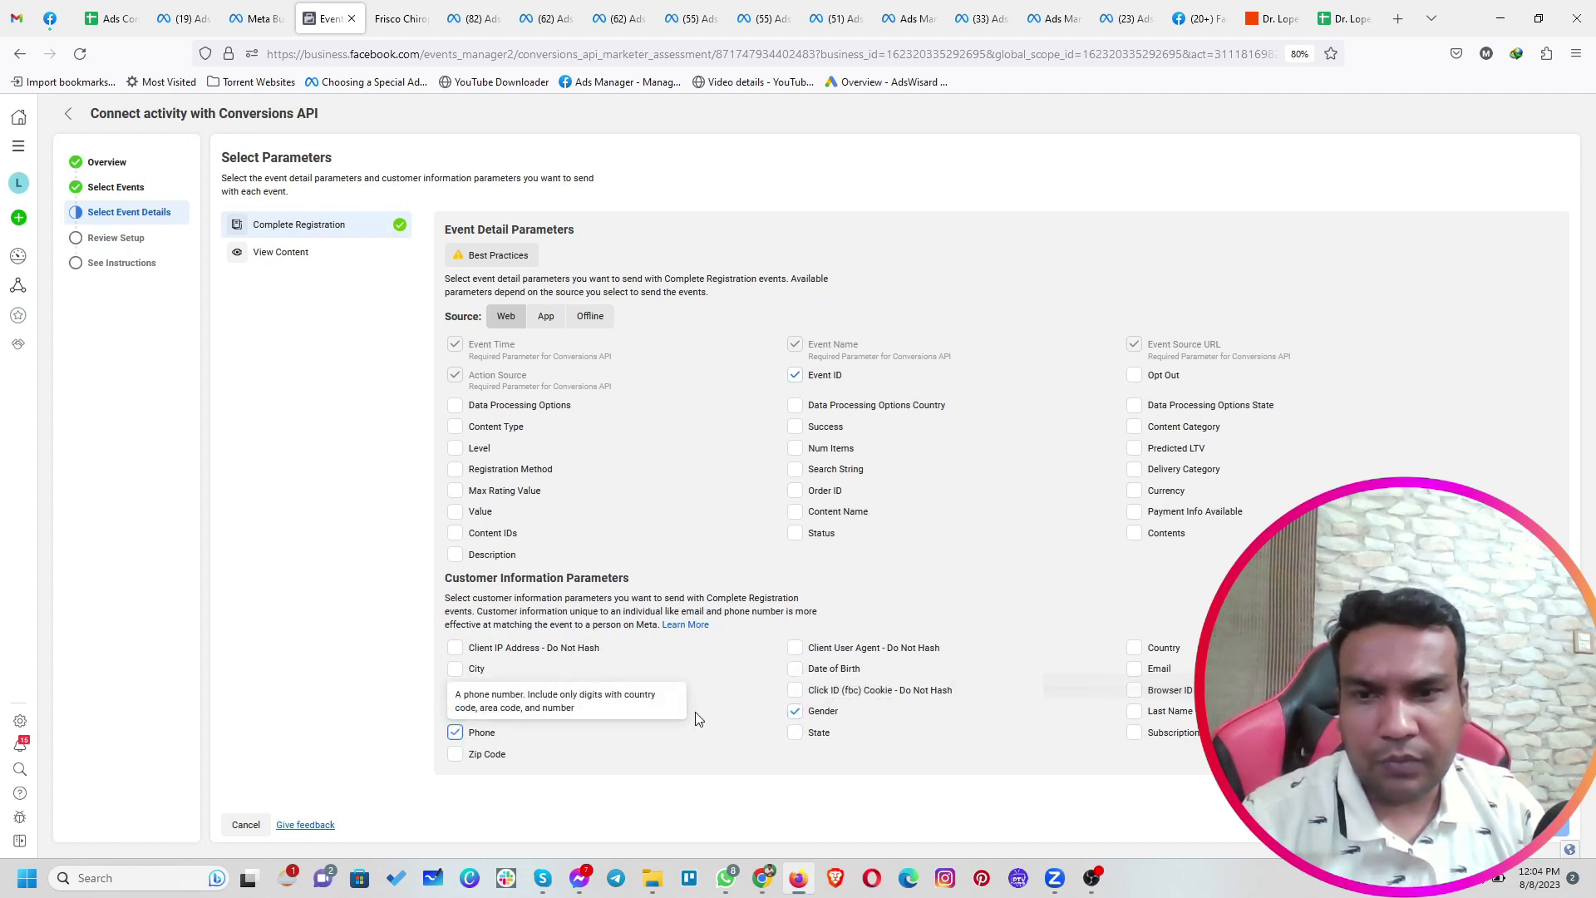
mouse_move(811, 732)
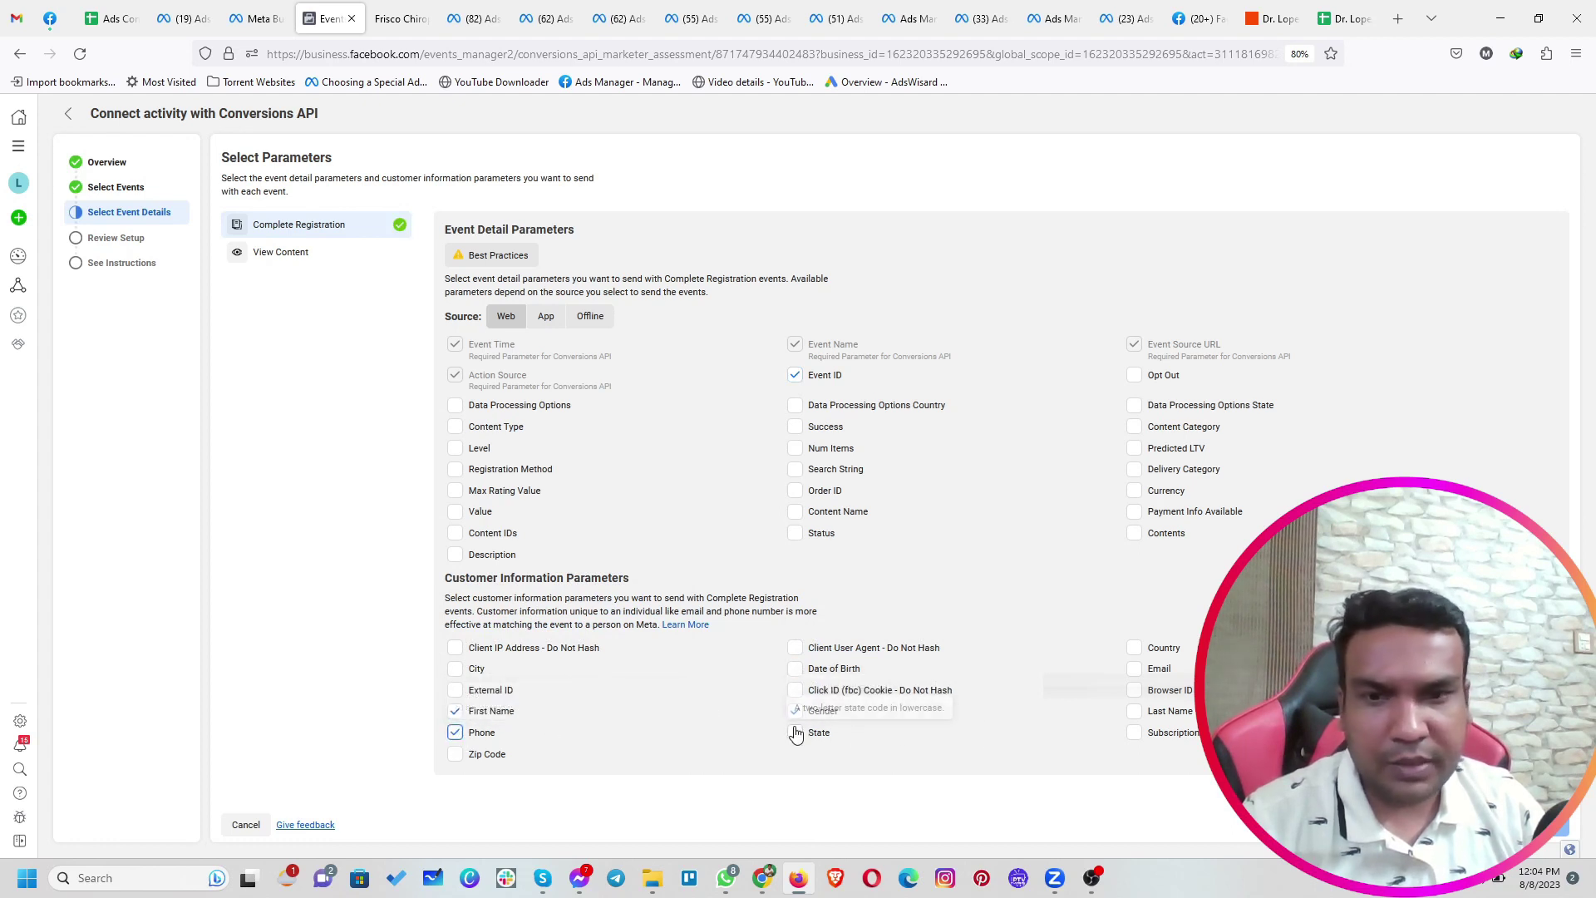
left_click(1133, 711)
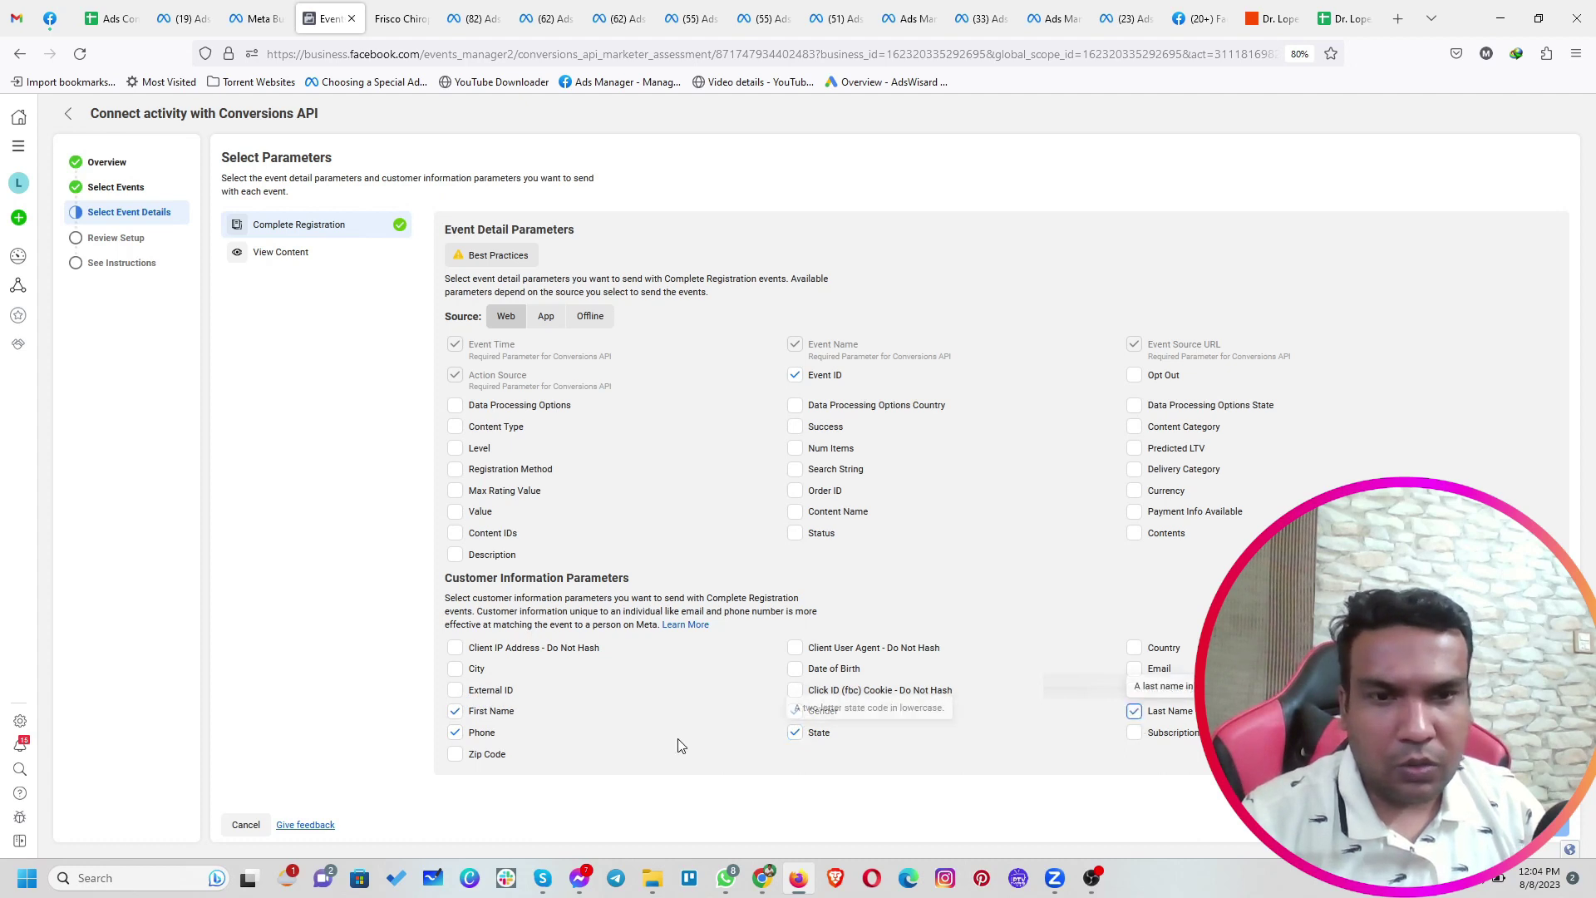
left_click(454, 754)
Send Event ID, first name, phone, zip, city, gender, state and last name with View Content, then review
left_click(295, 252)
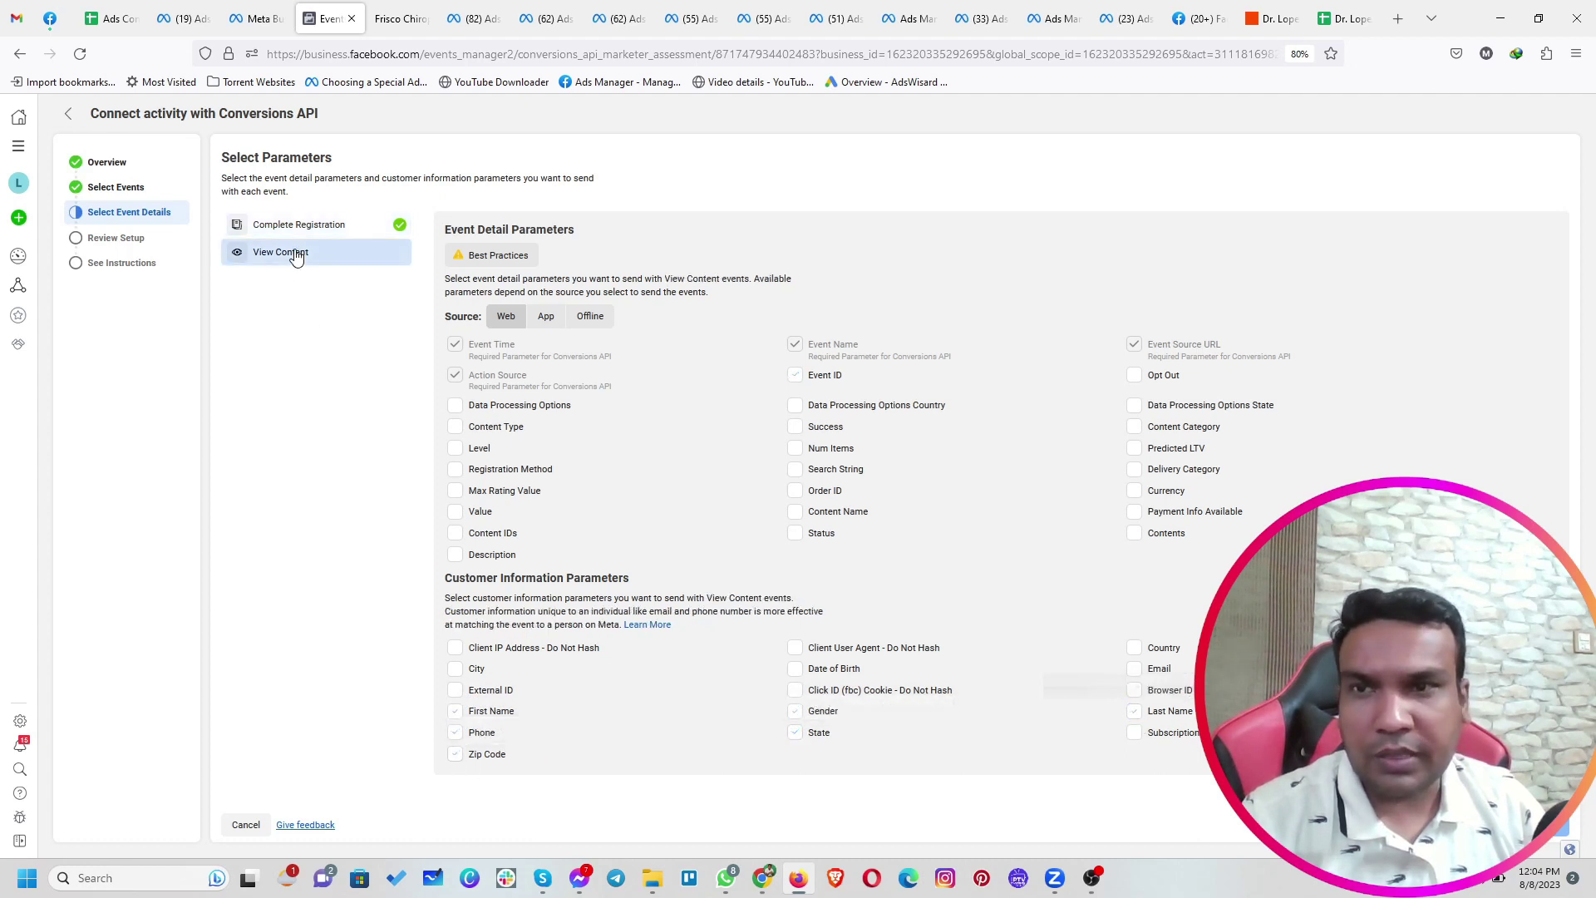
left_click(794, 374)
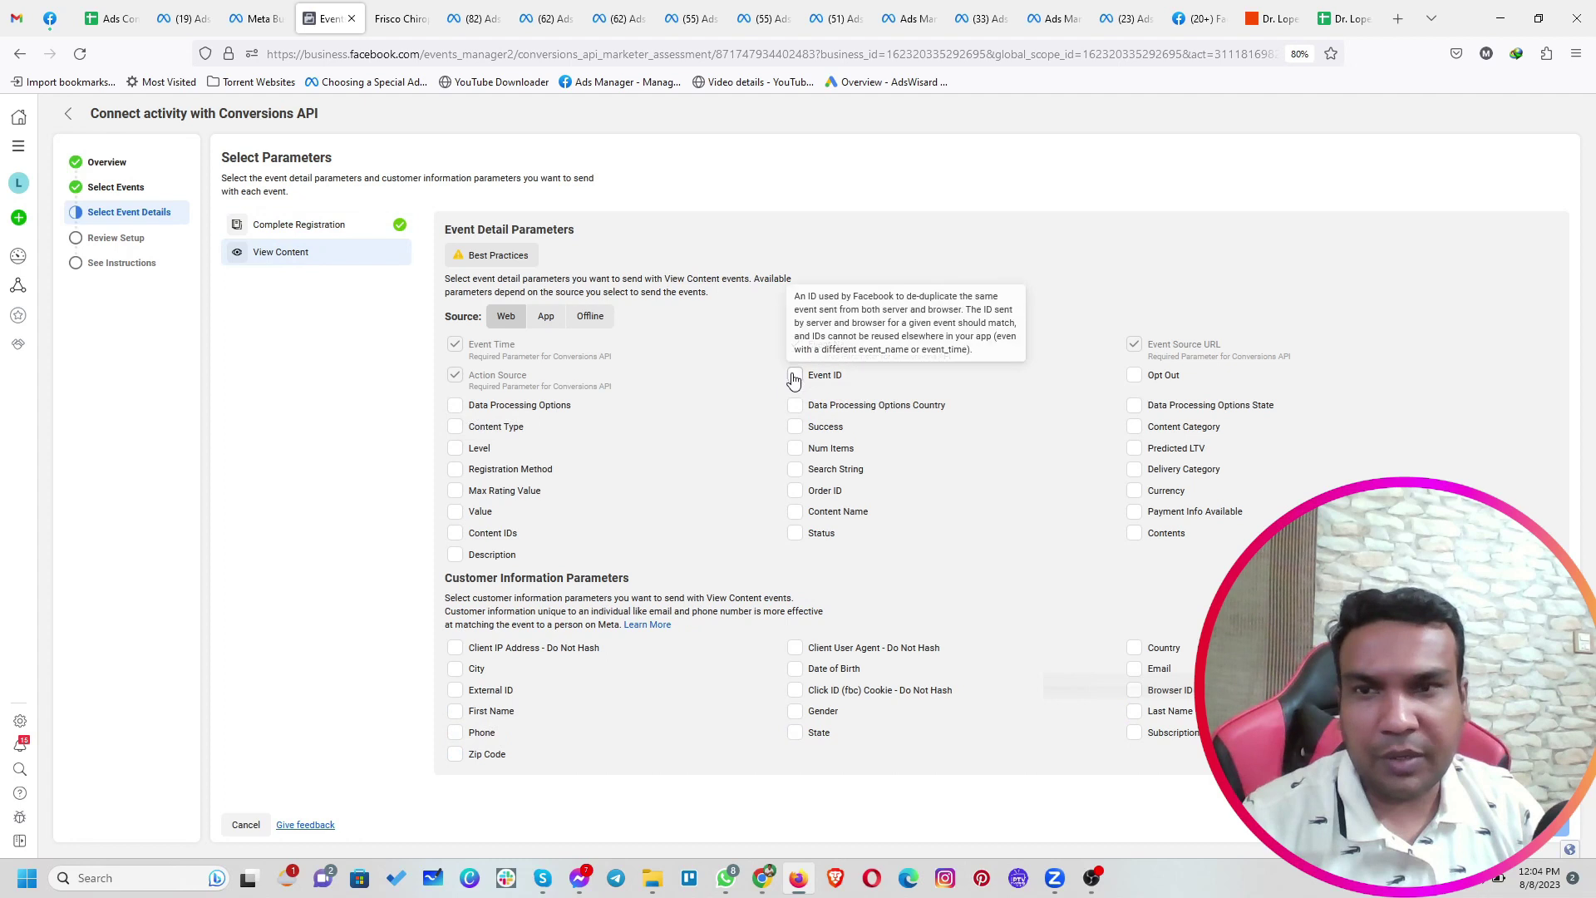
left_click(455, 711)
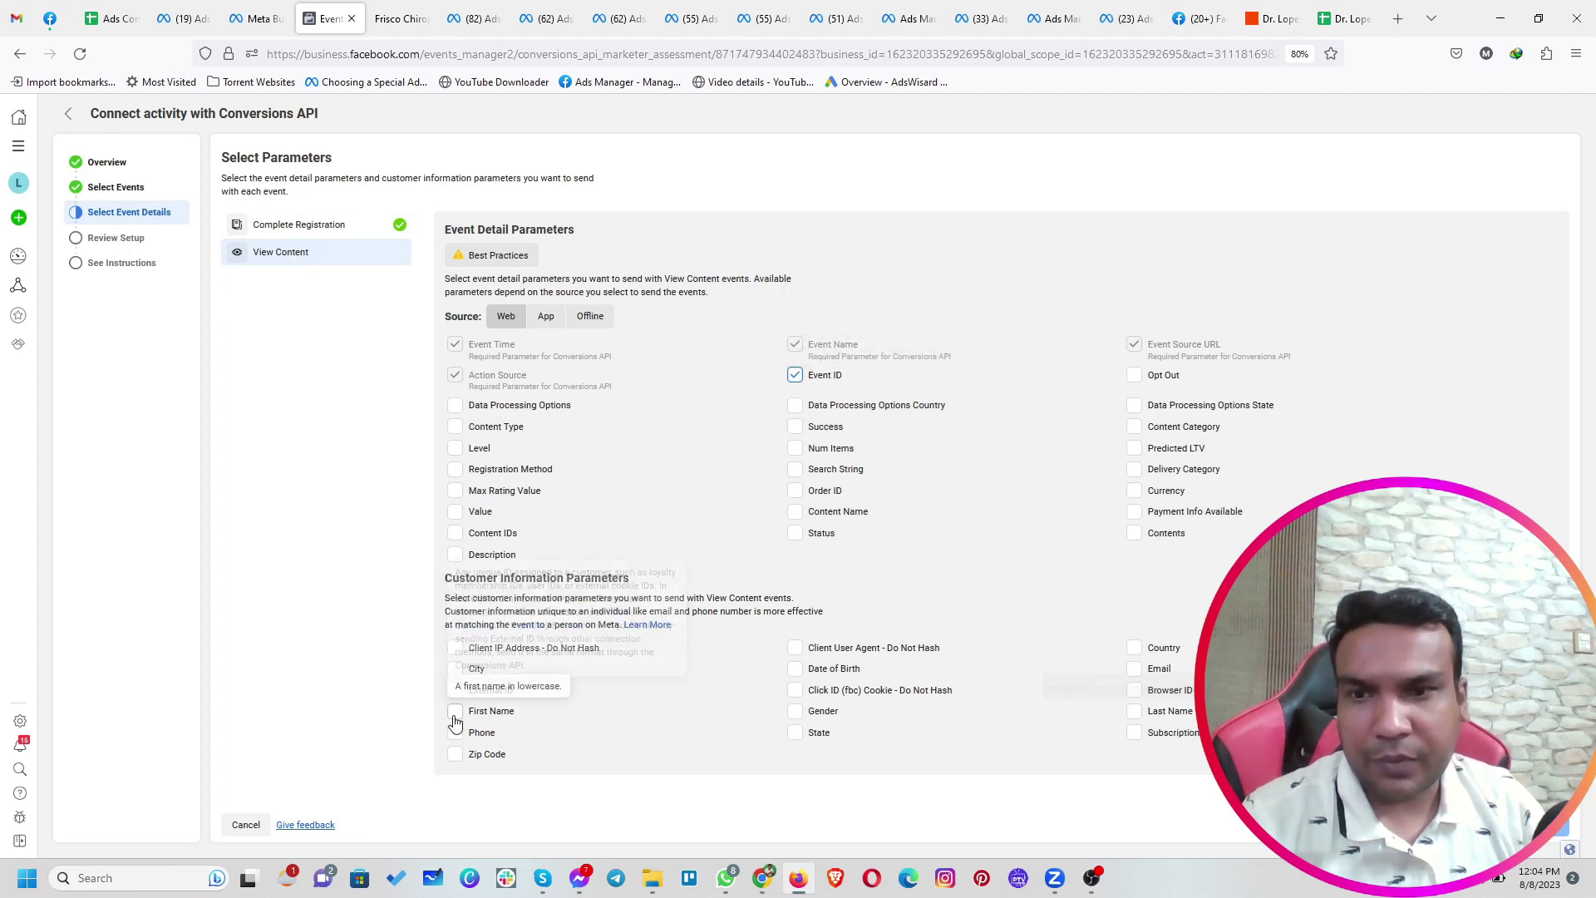
left_click(456, 735)
left_click(454, 753)
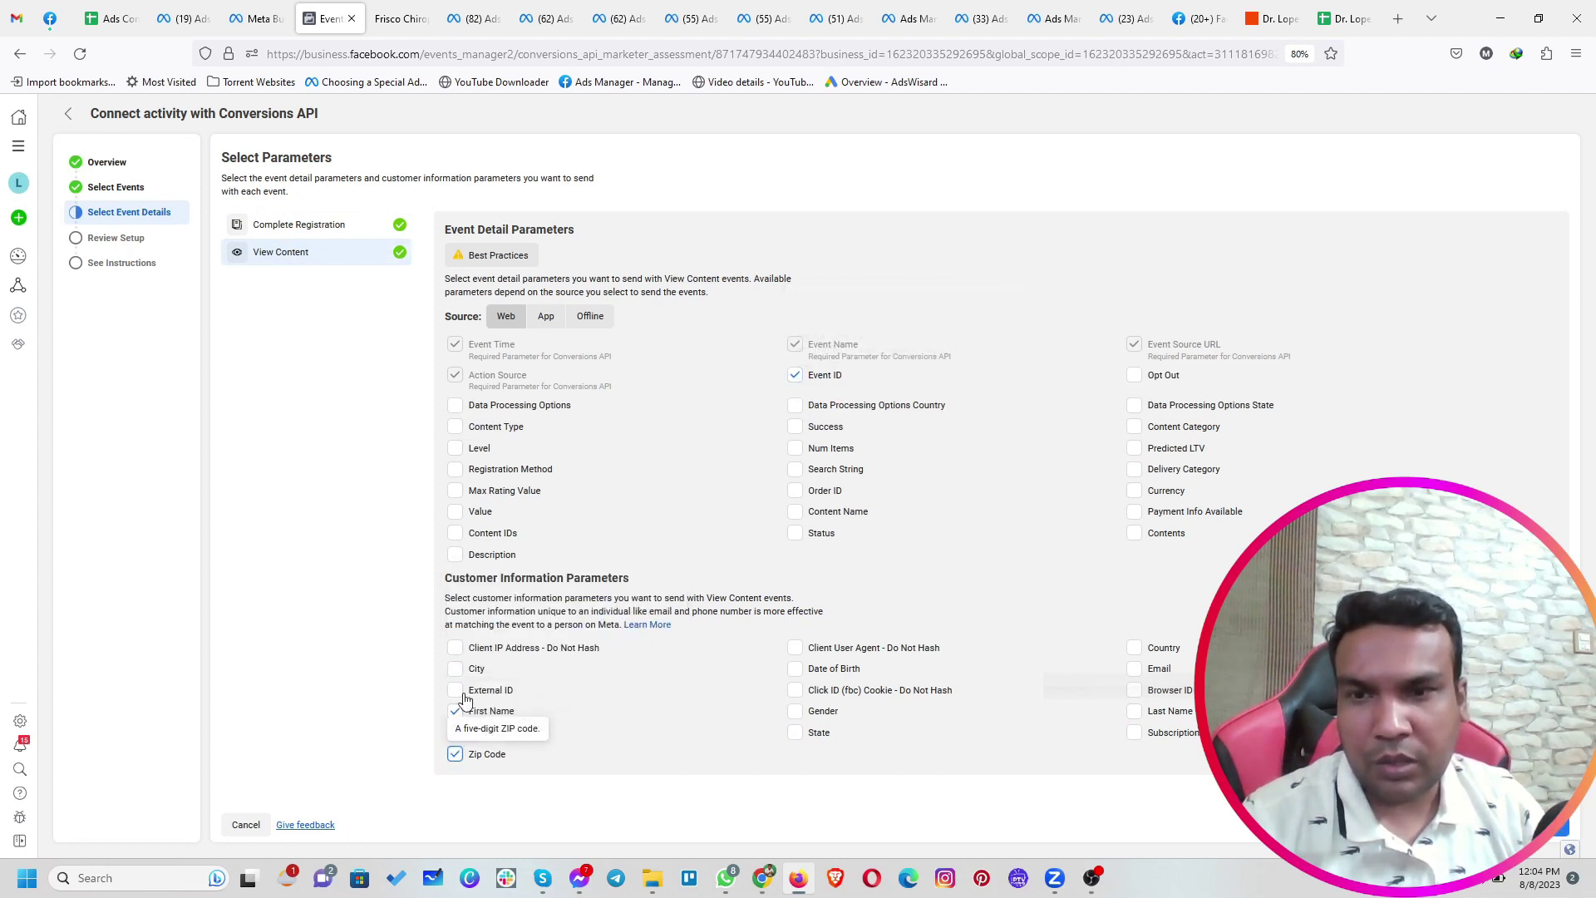
left_click(455, 670)
left_click(800, 713)
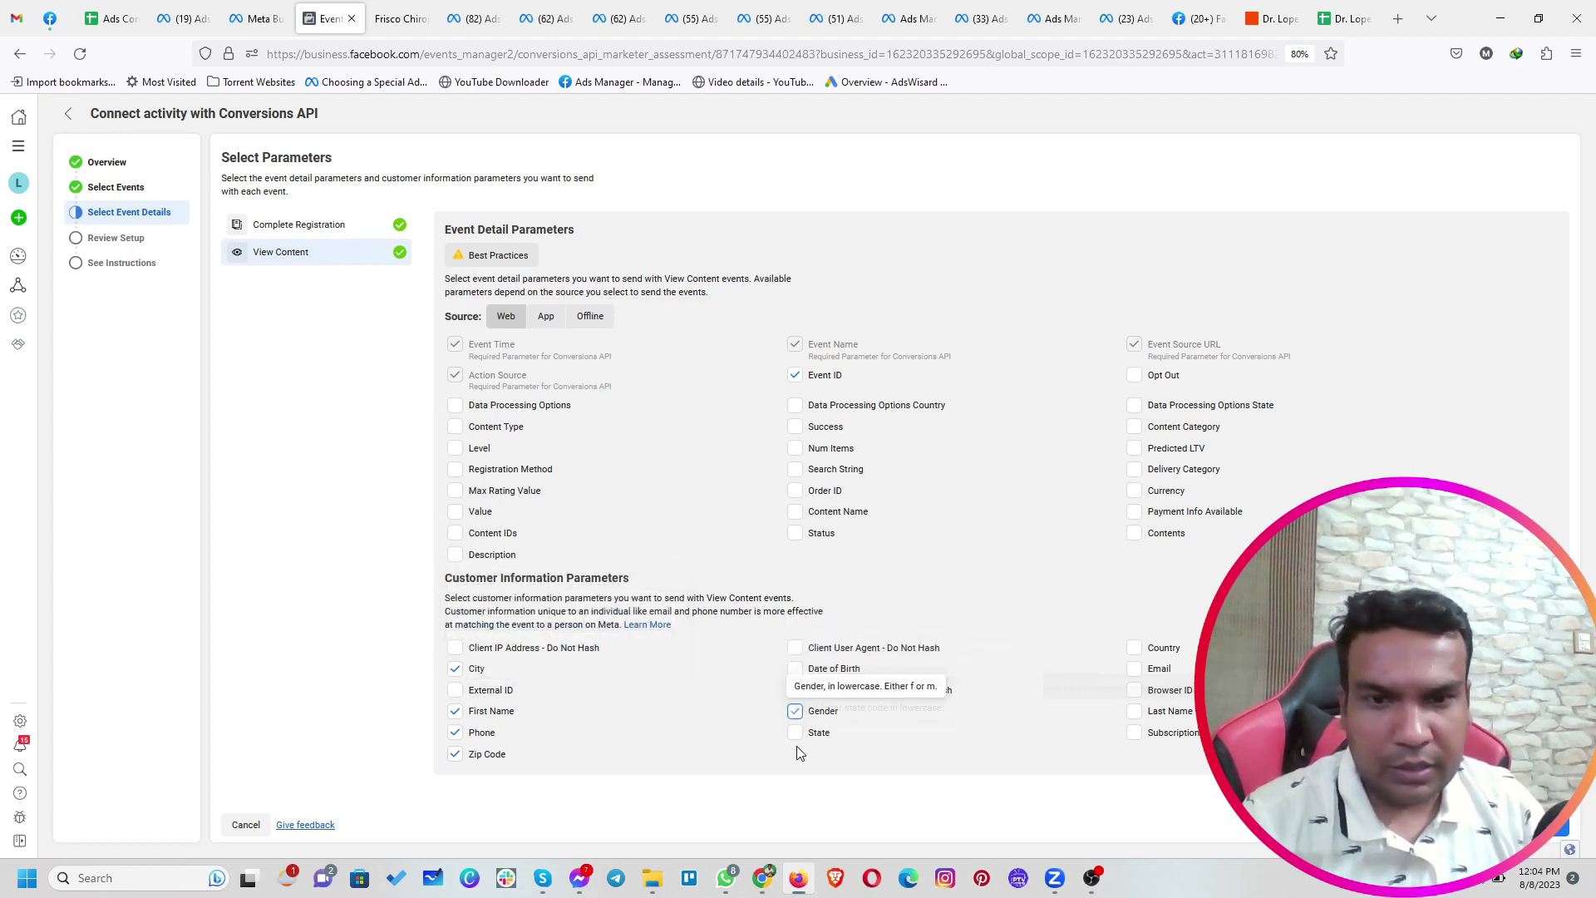
left_click(798, 734)
left_click(1134, 712)
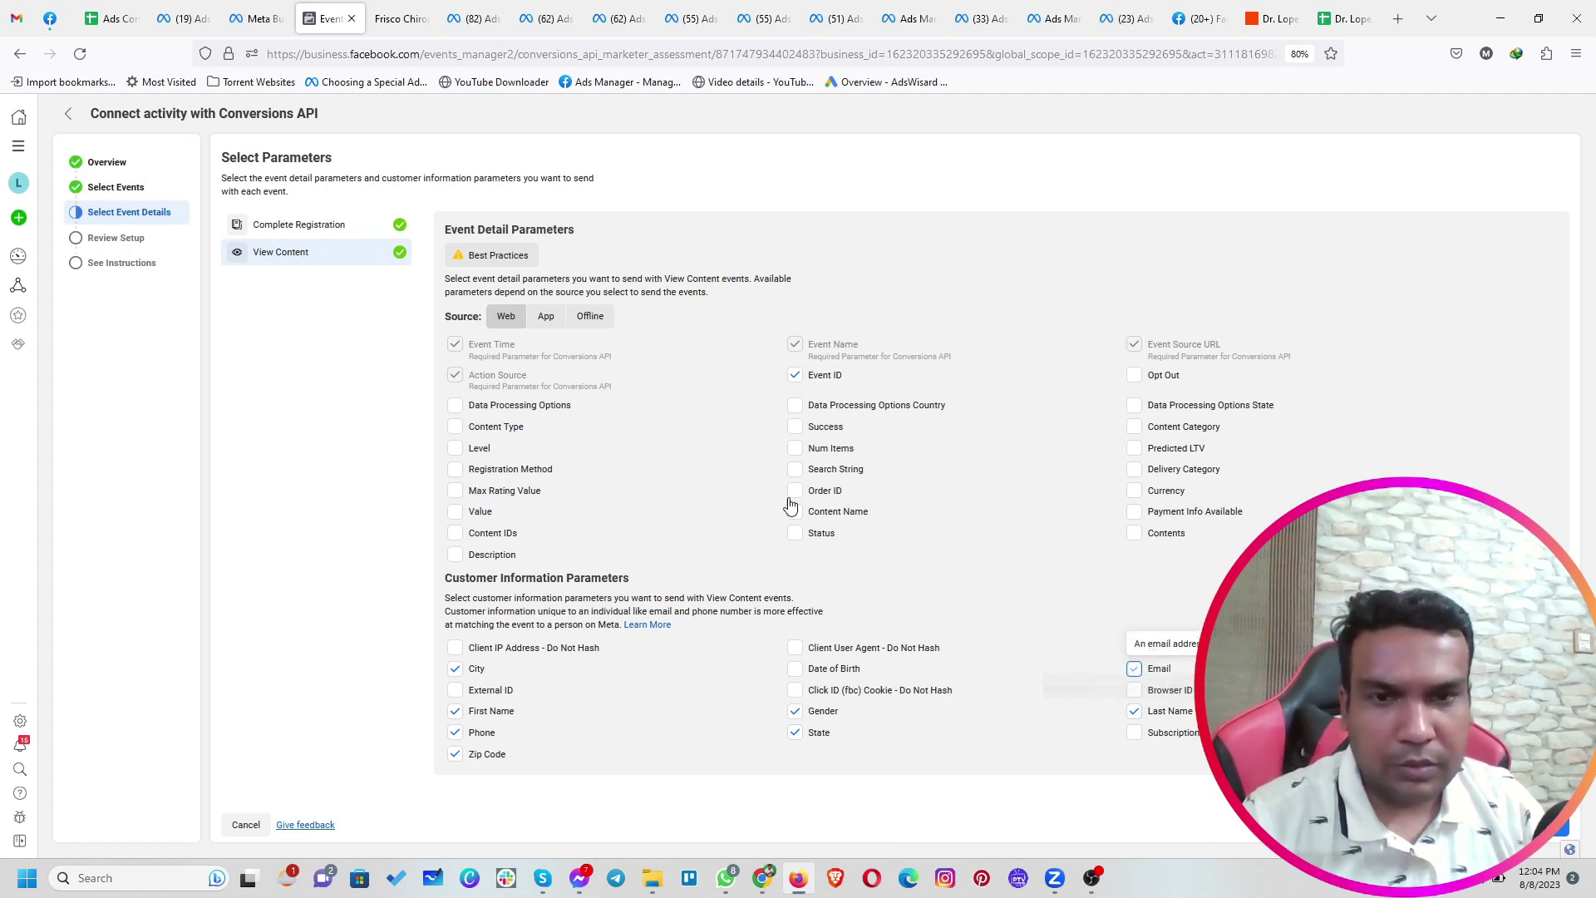
left_click(314, 226)
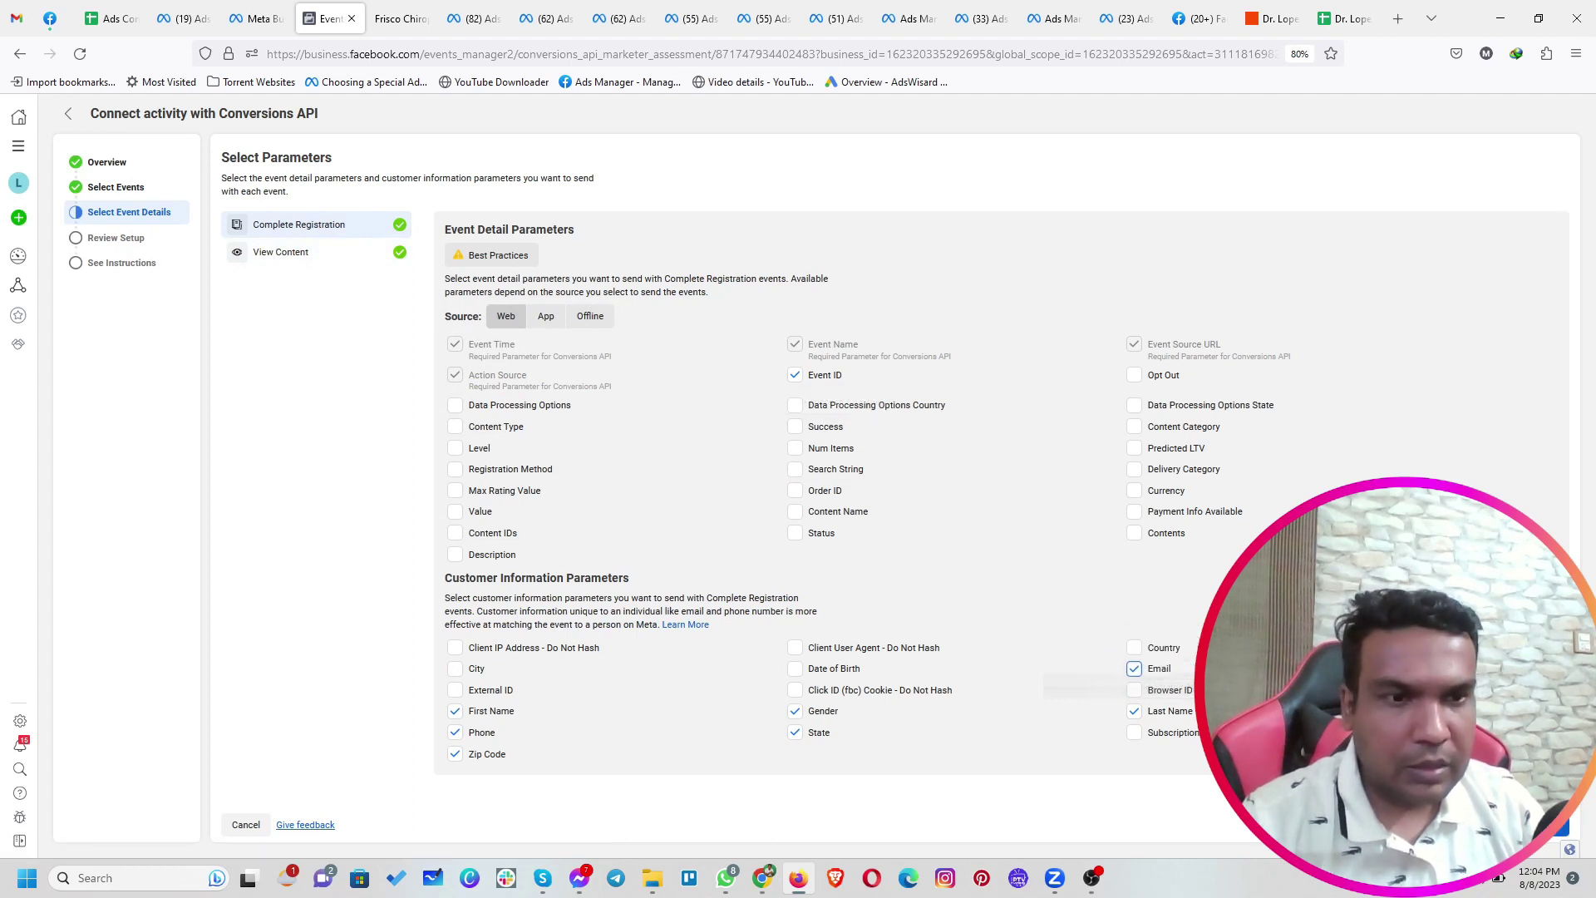
left_click(1561, 827)
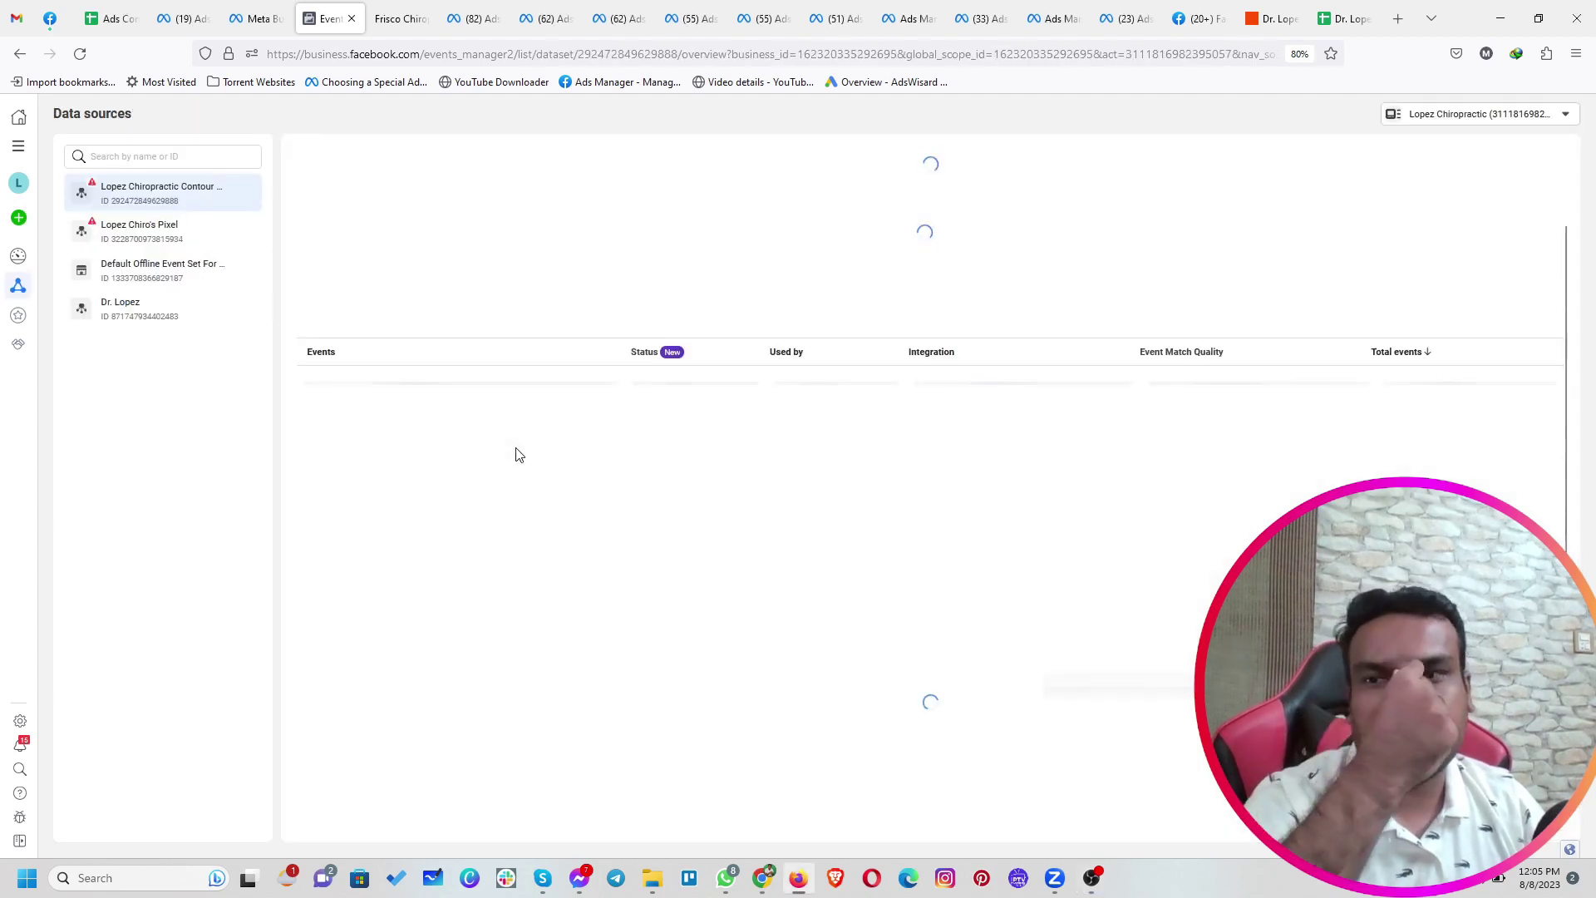
Generate a Conversions API access token in the dataset's Settings and copy it
left_click(133, 308)
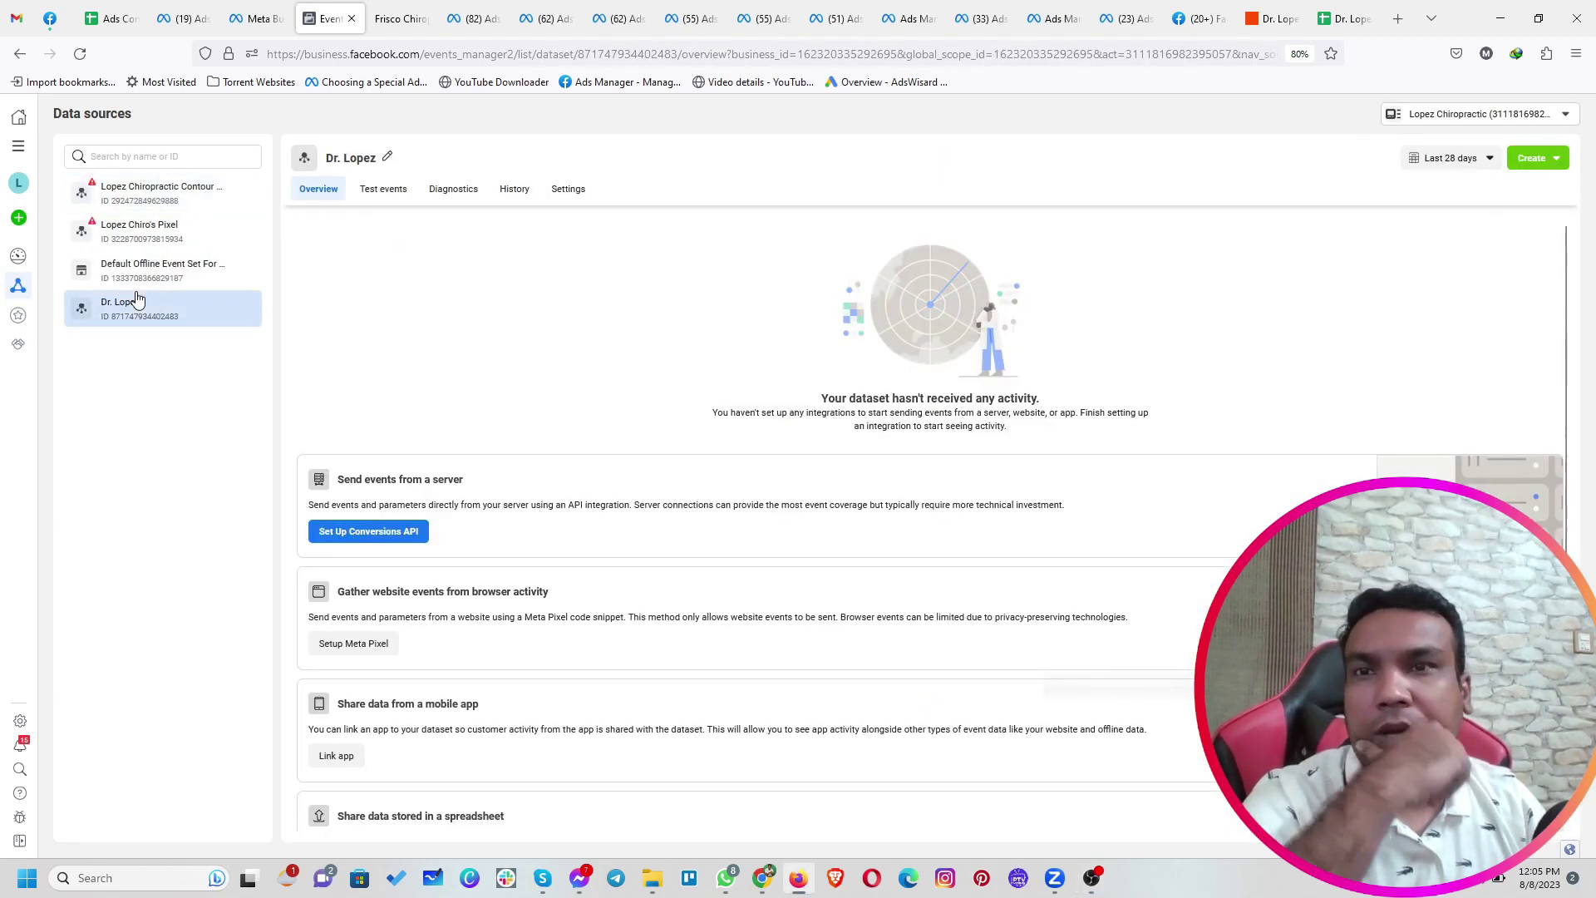
left_click(559, 191)
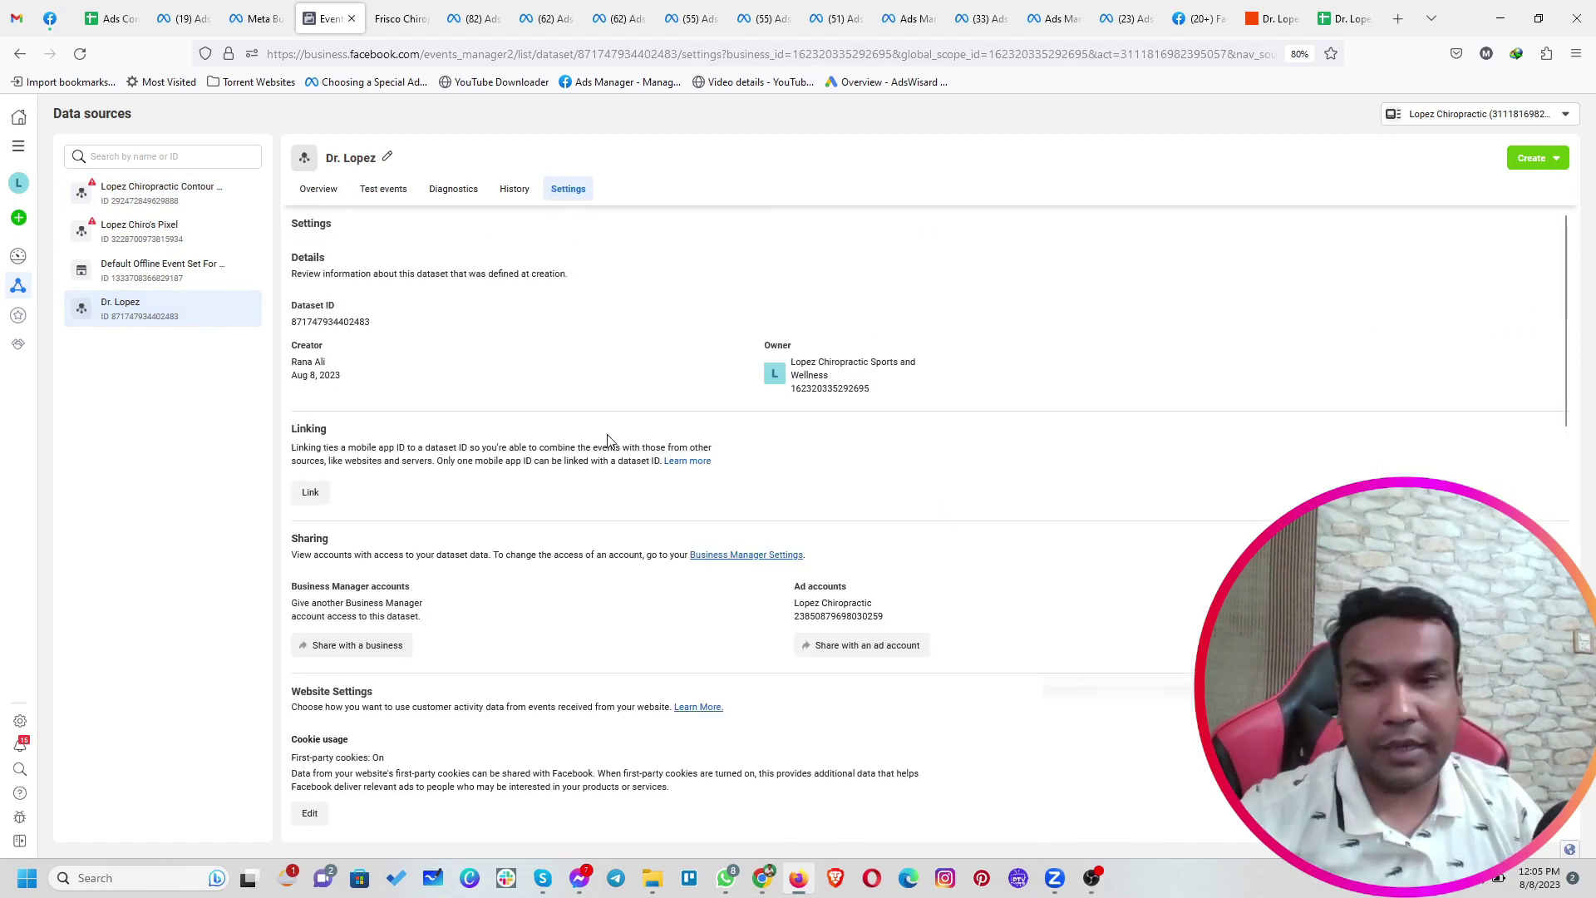
scroll(607, 440, "down", 5)
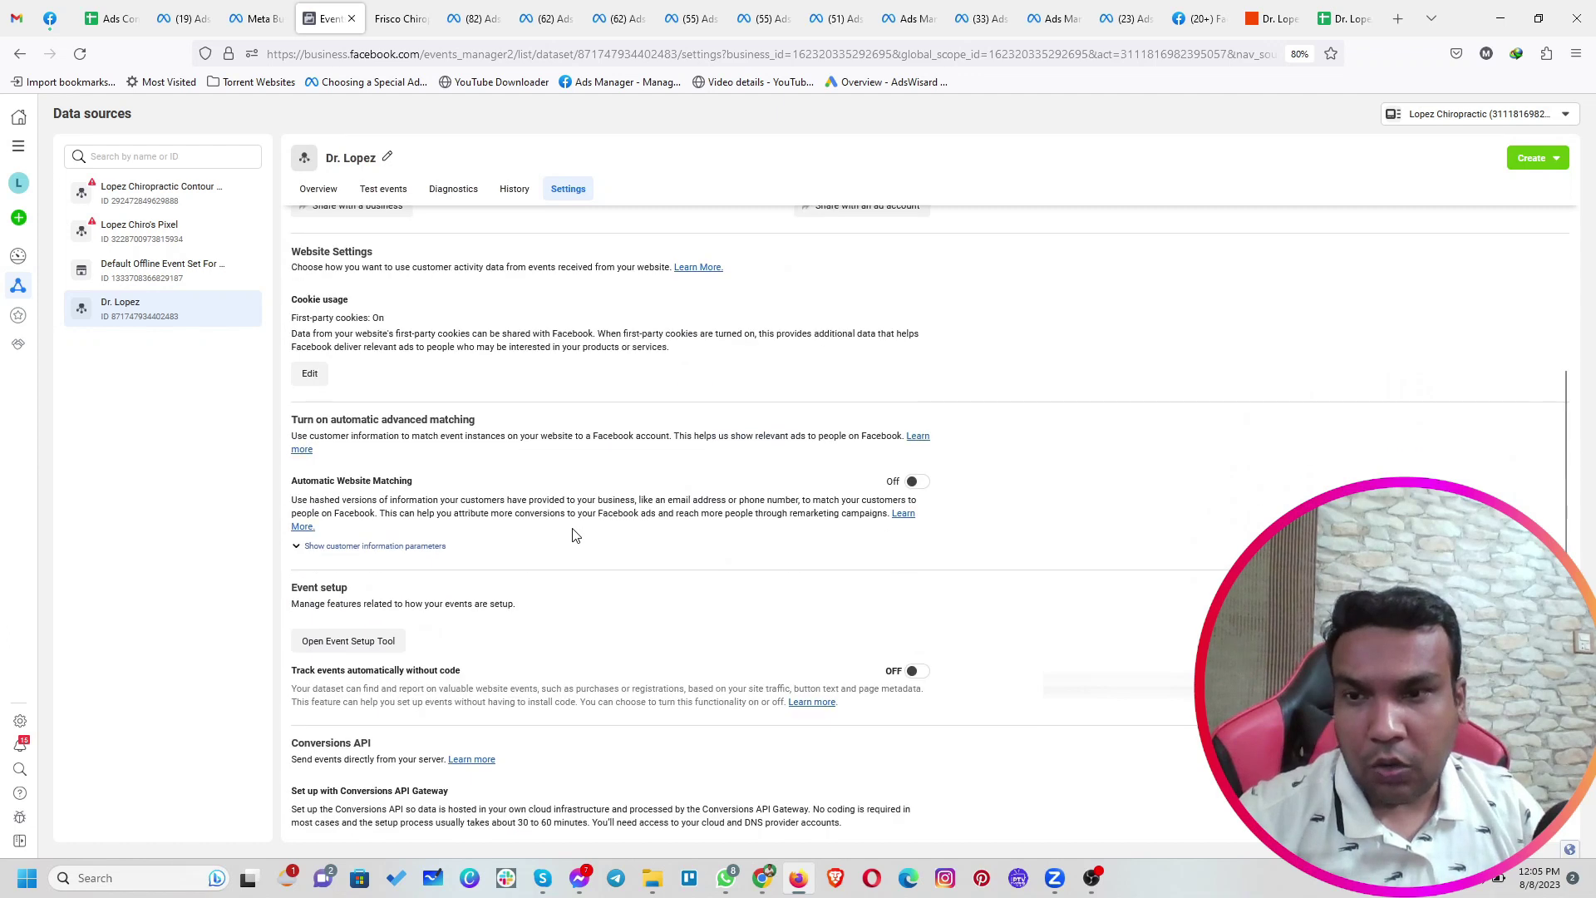
scroll(572, 534, "down", 3)
scroll(572, 535, "down", 1)
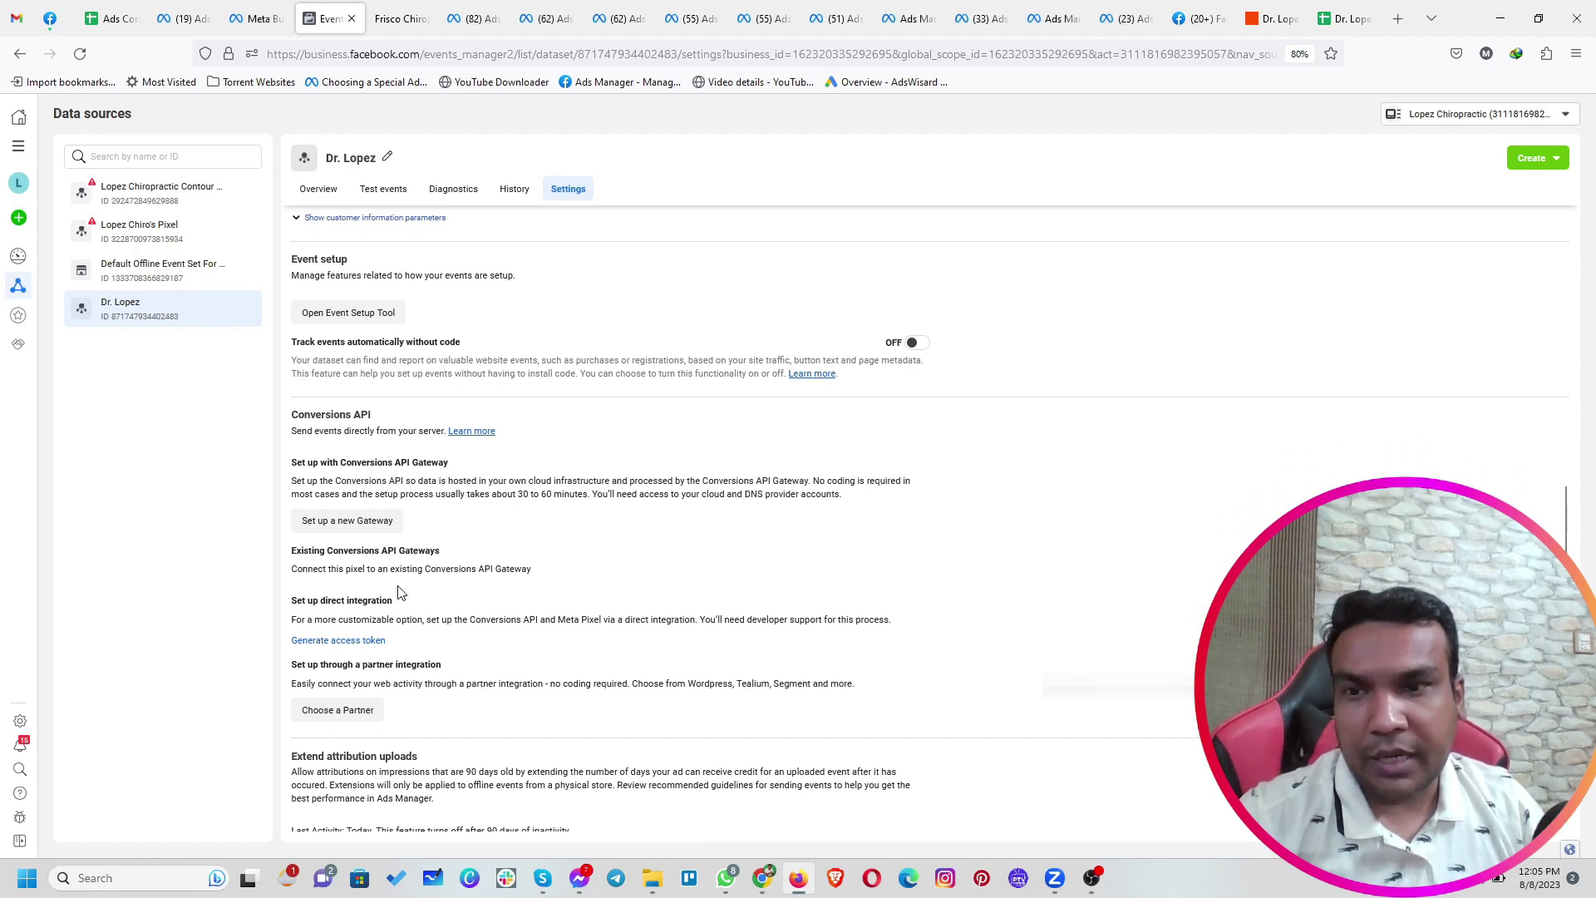
left_click(359, 643)
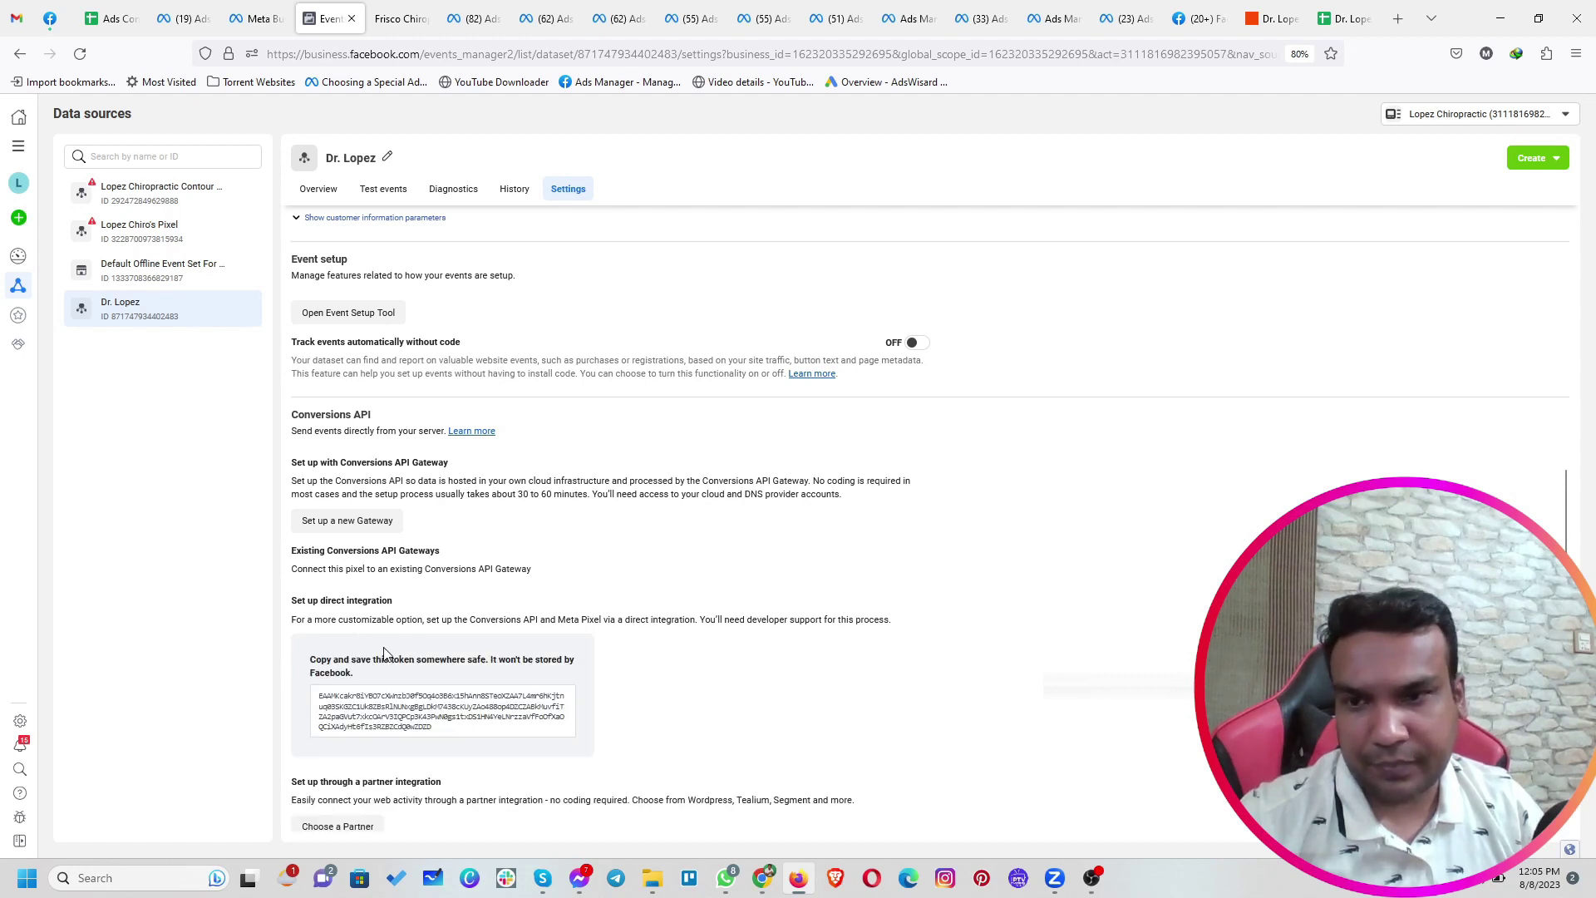
left_click(445, 709)
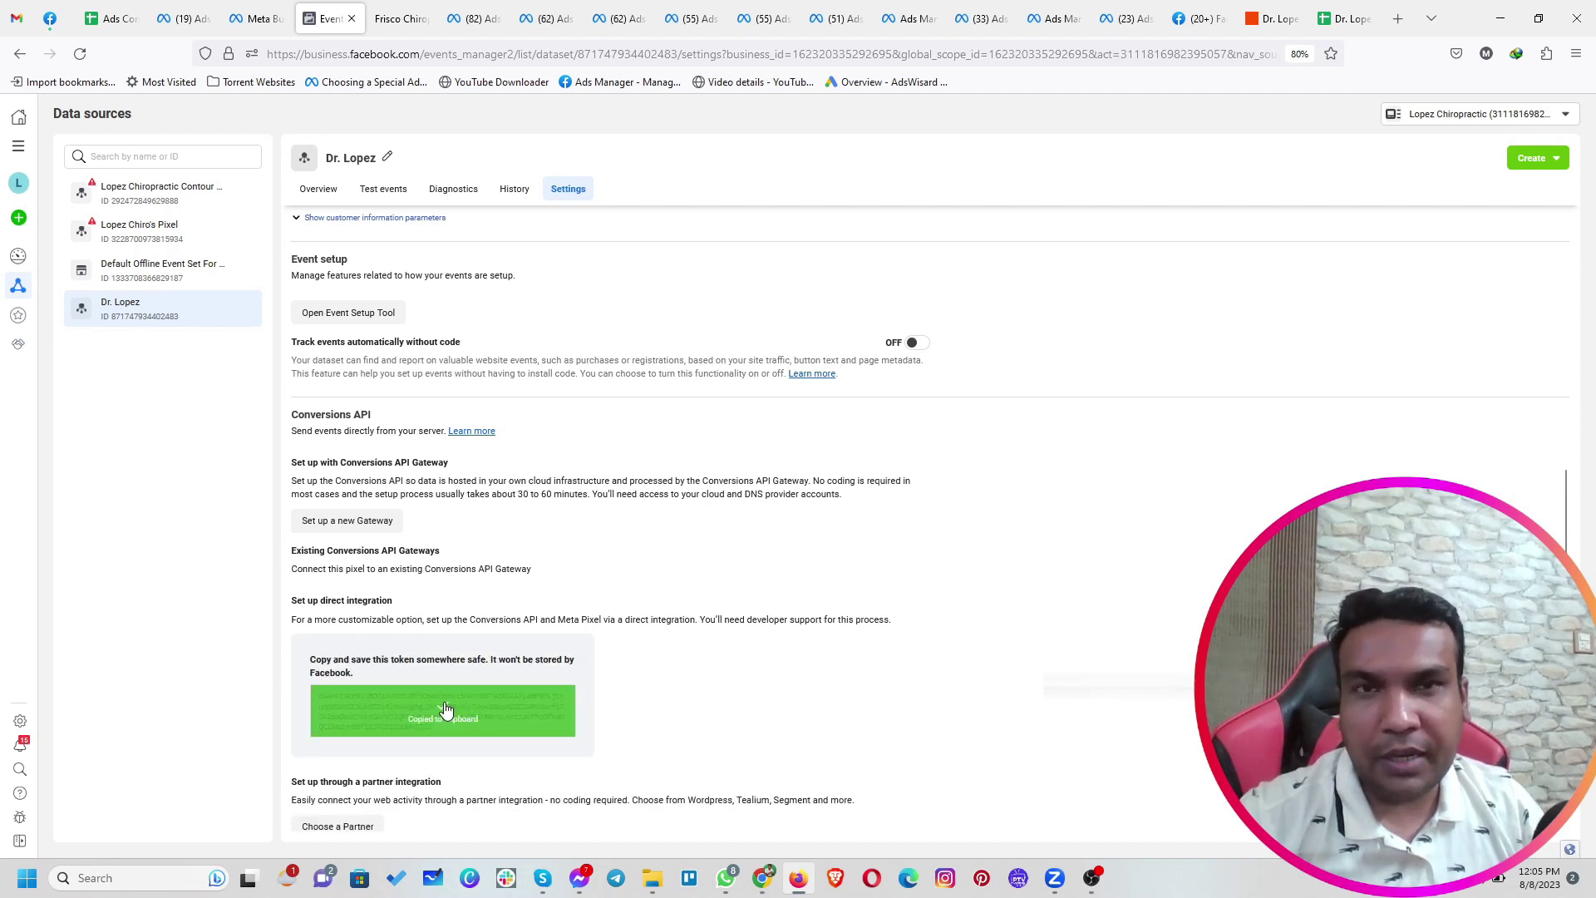
Paste the access token into PixelYourSite's Conversion API token field
left_click(763, 877)
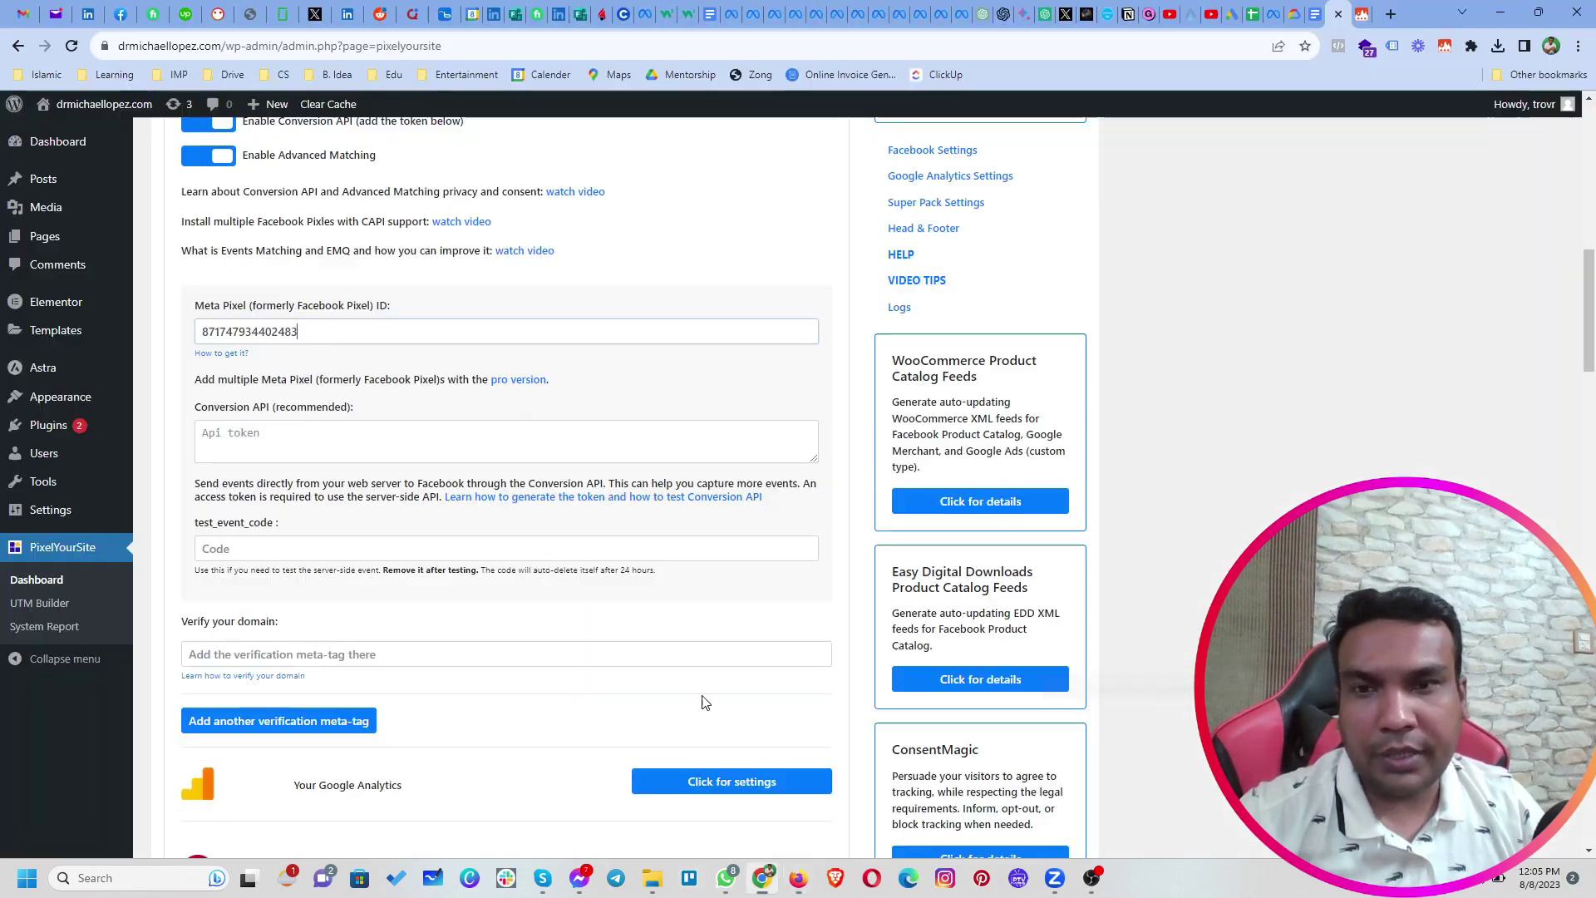
left_click(413, 441)
key("ctrl+v")
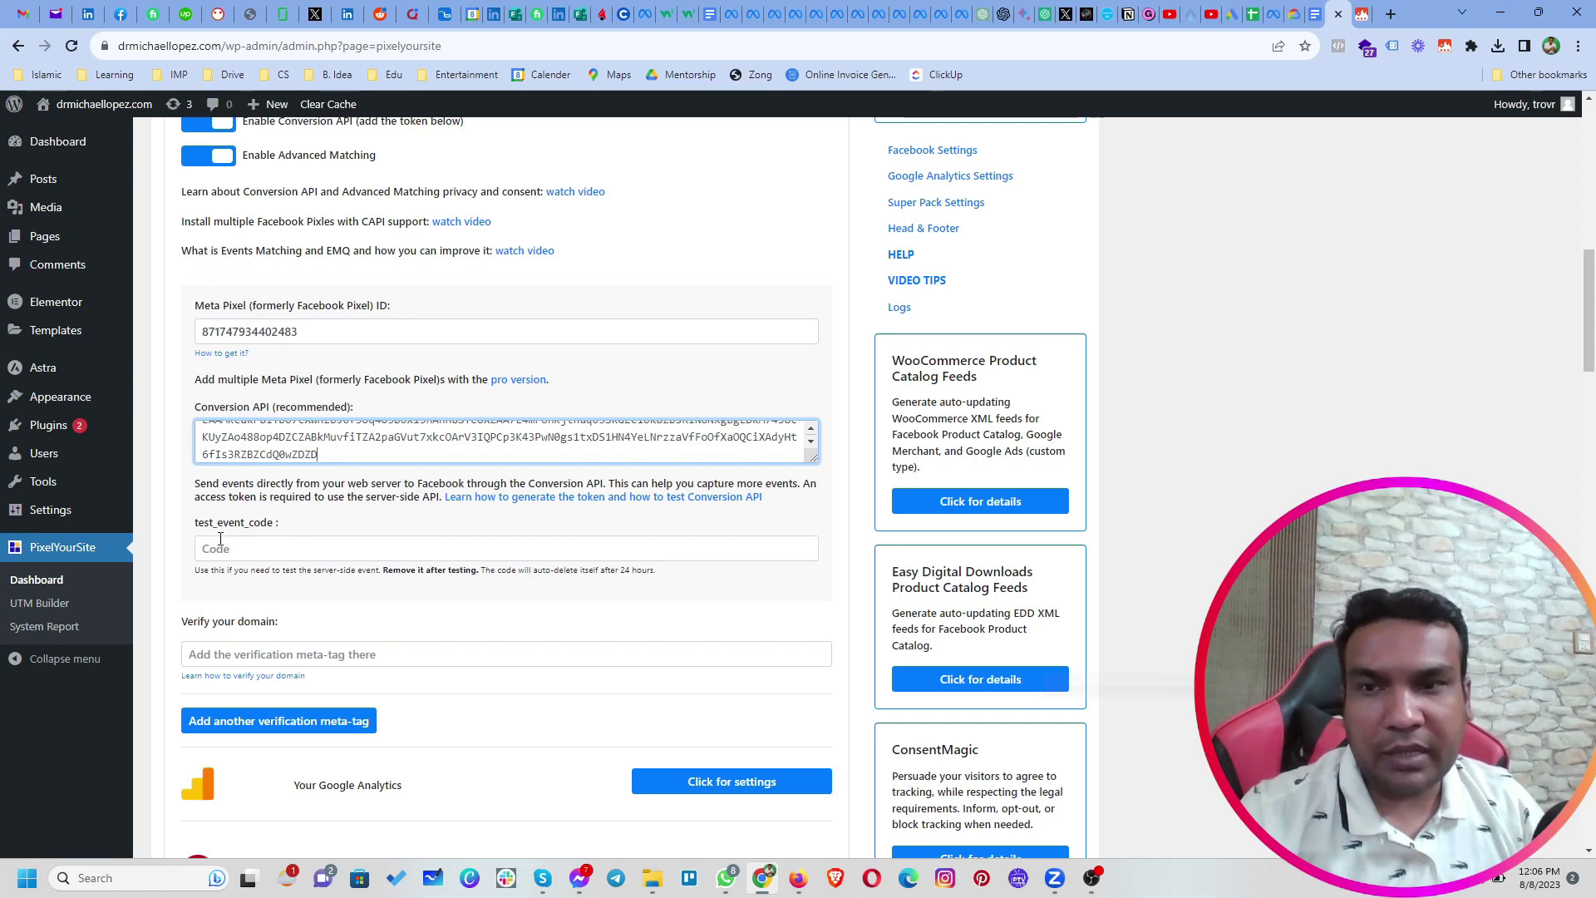
Copy the server events test code TEST74353 from Test events into the test_event_code field
left_click(247, 548)
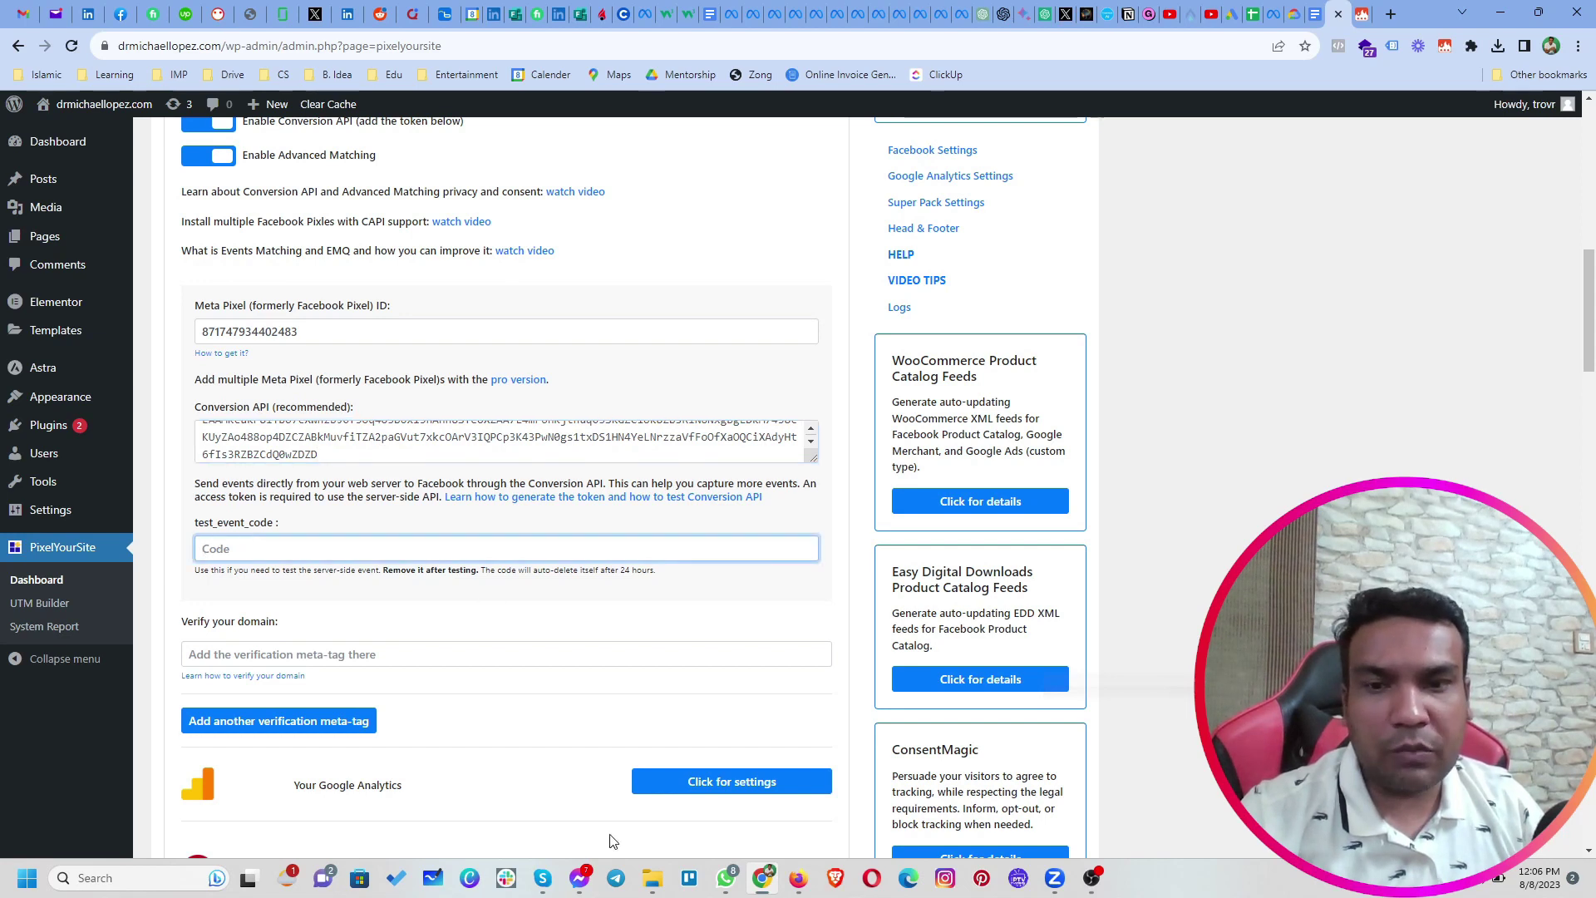
left_click(796, 883)
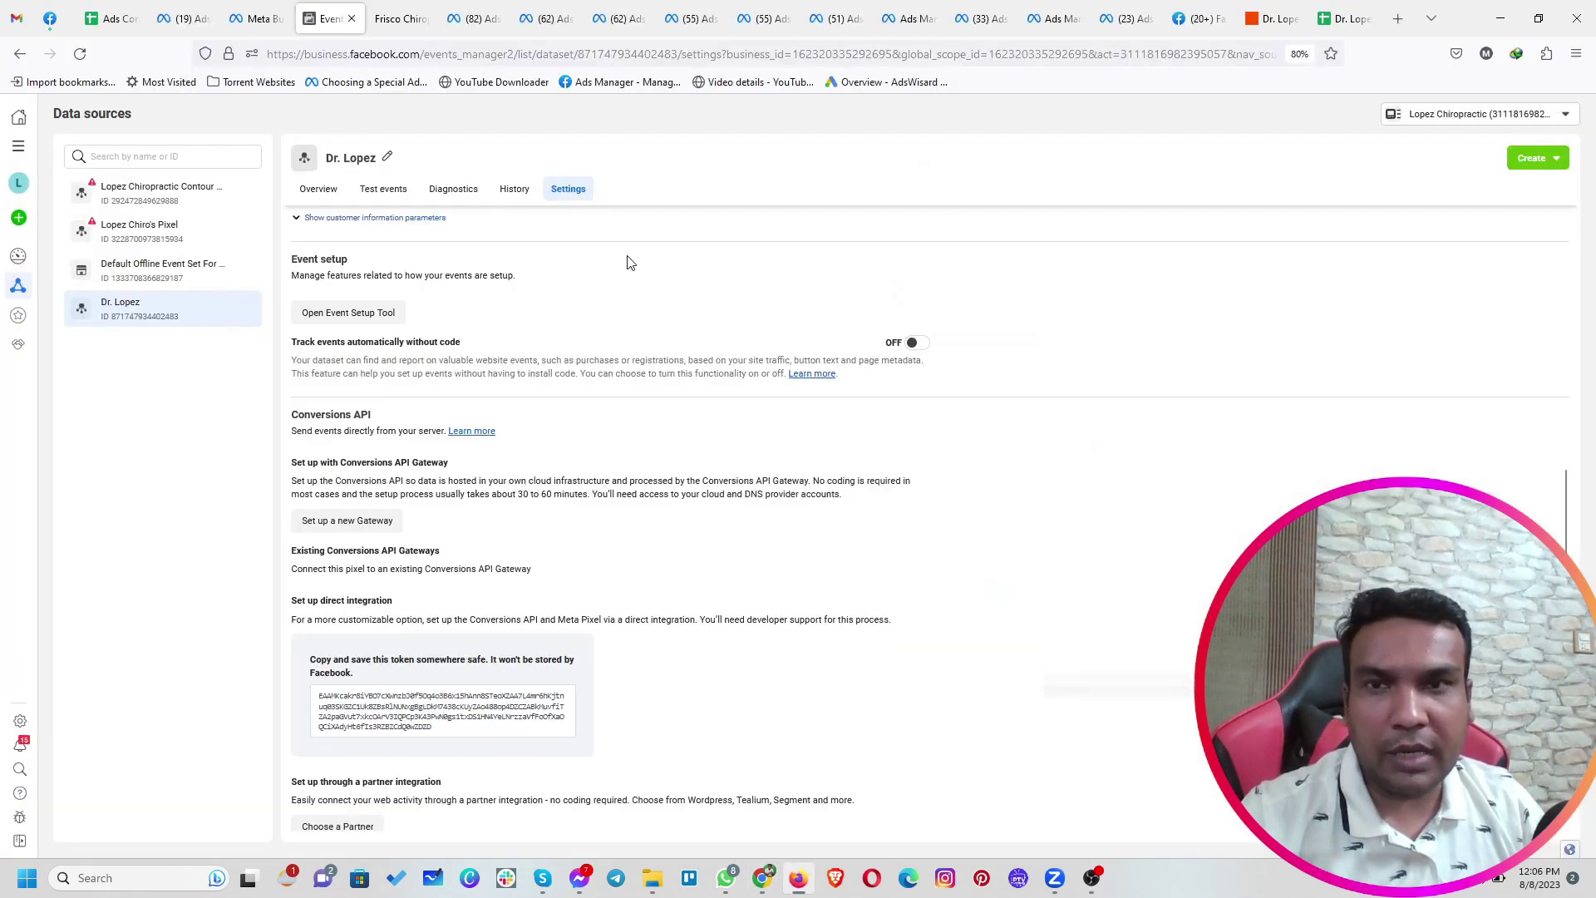
left_click(385, 191)
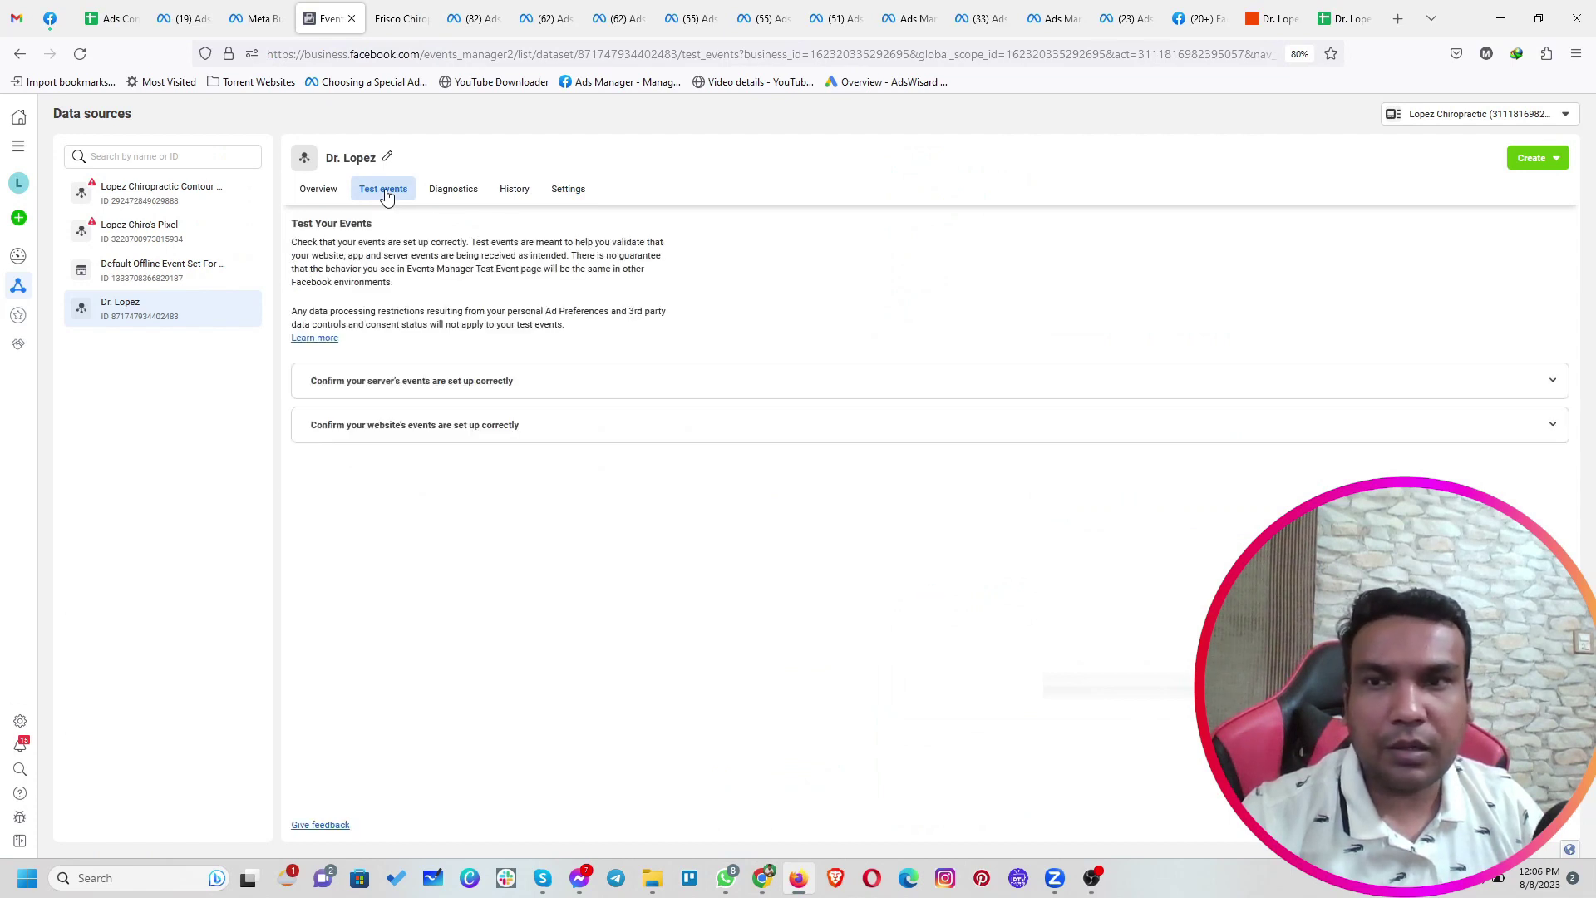
left_click(515, 384)
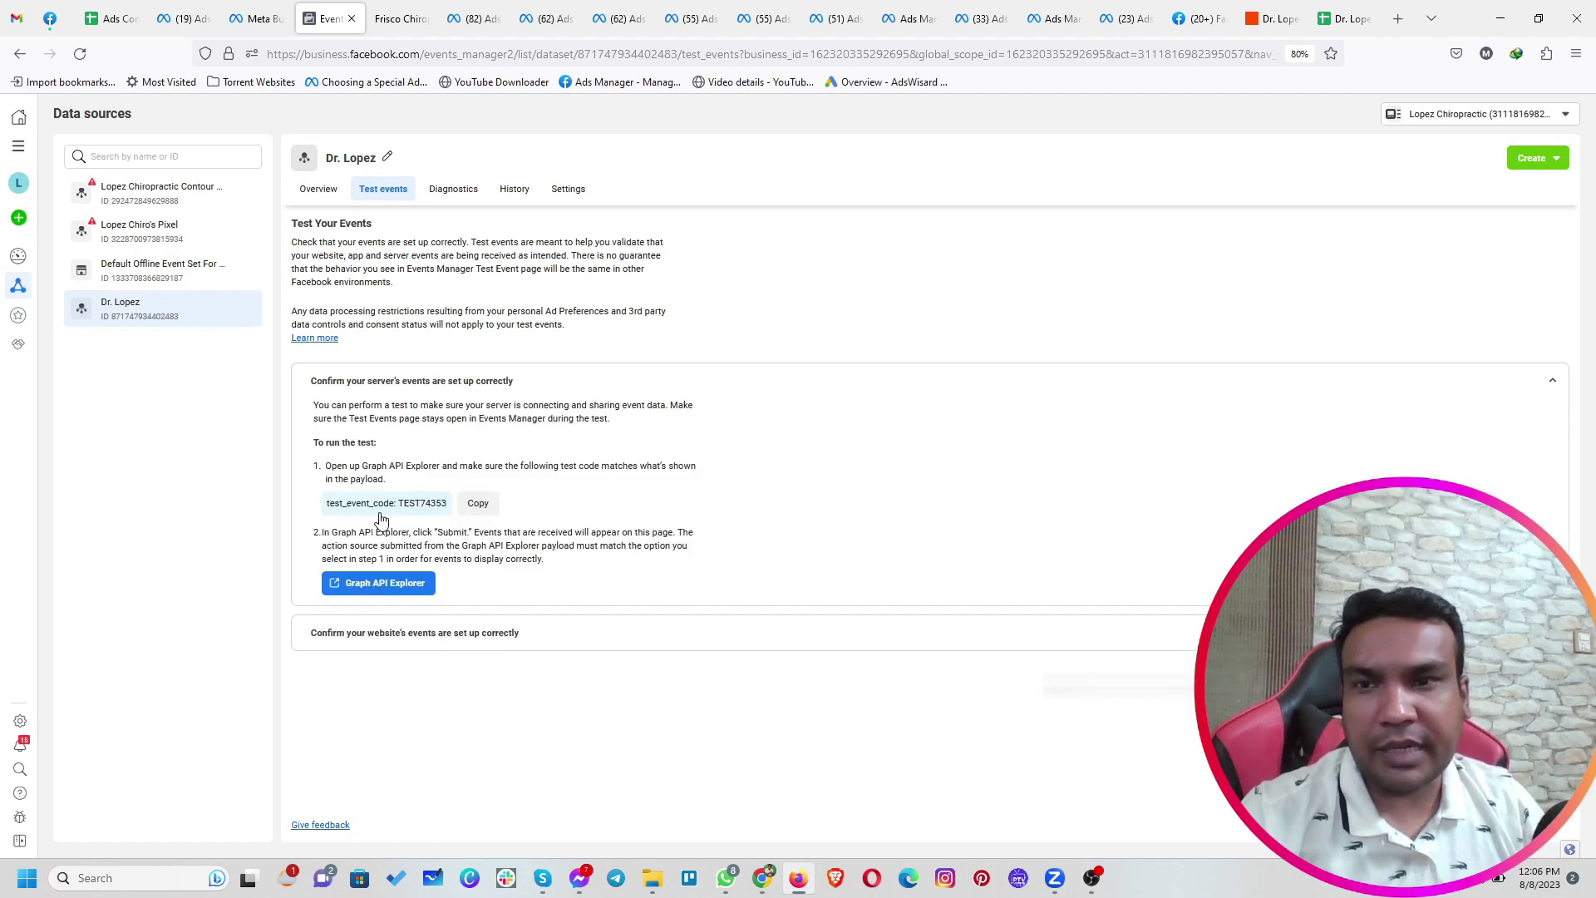
left_click(762, 880)
key("ctrl+v")
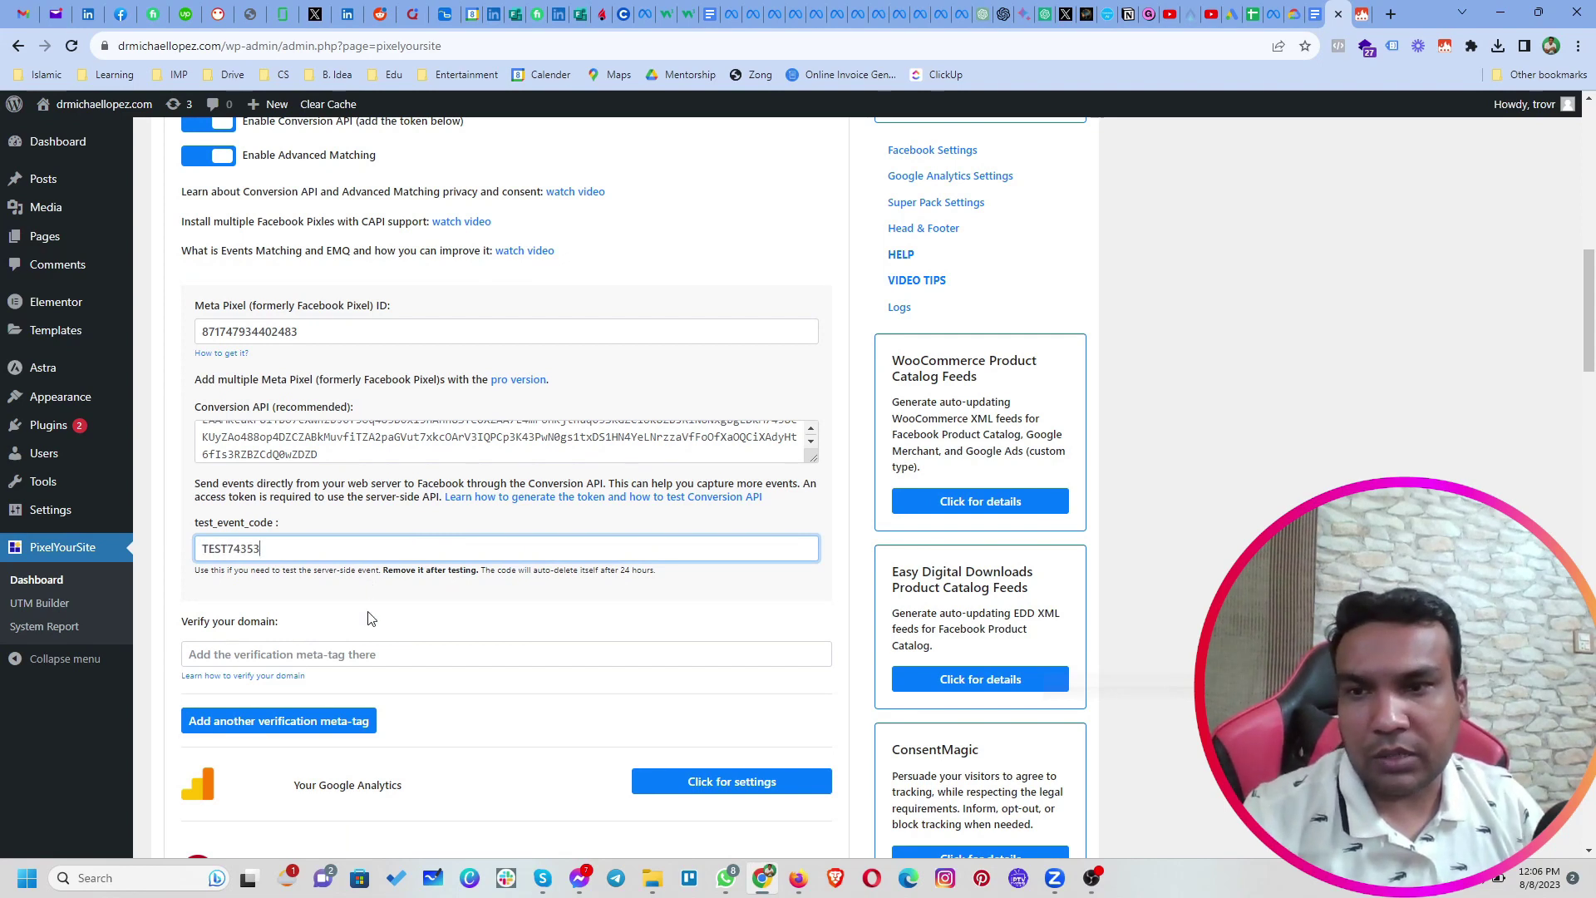
left_click(229, 656)
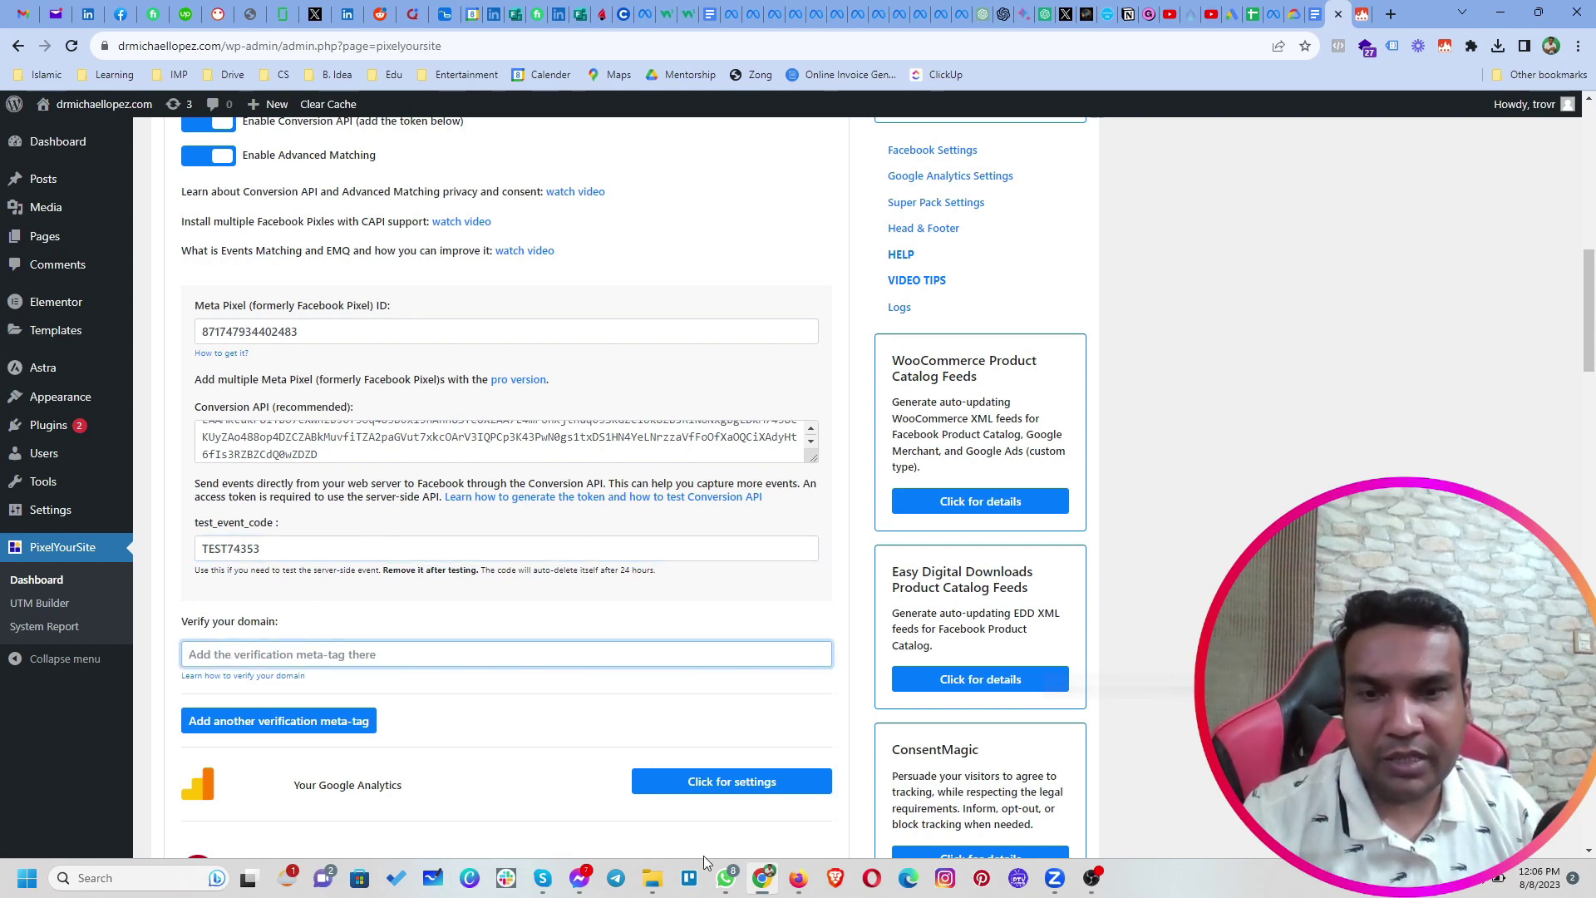
mouse_move(798, 878)
left_click(727, 748)
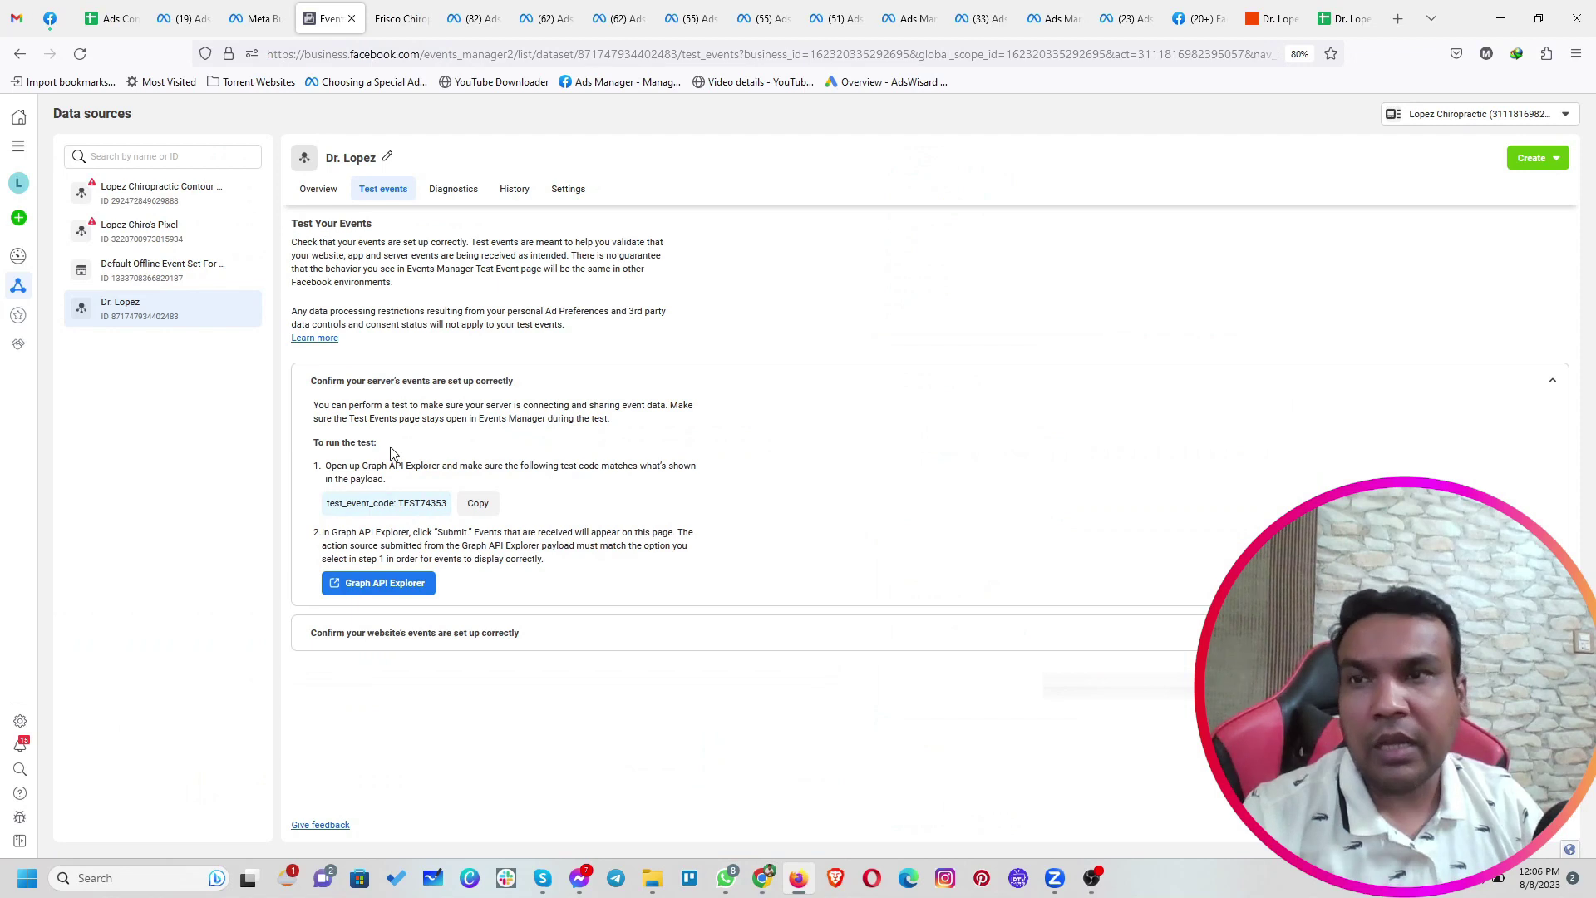
Open Business settings in a new tab and go to Brand Safety and Suitability > Domains
mouse_move(43, 371)
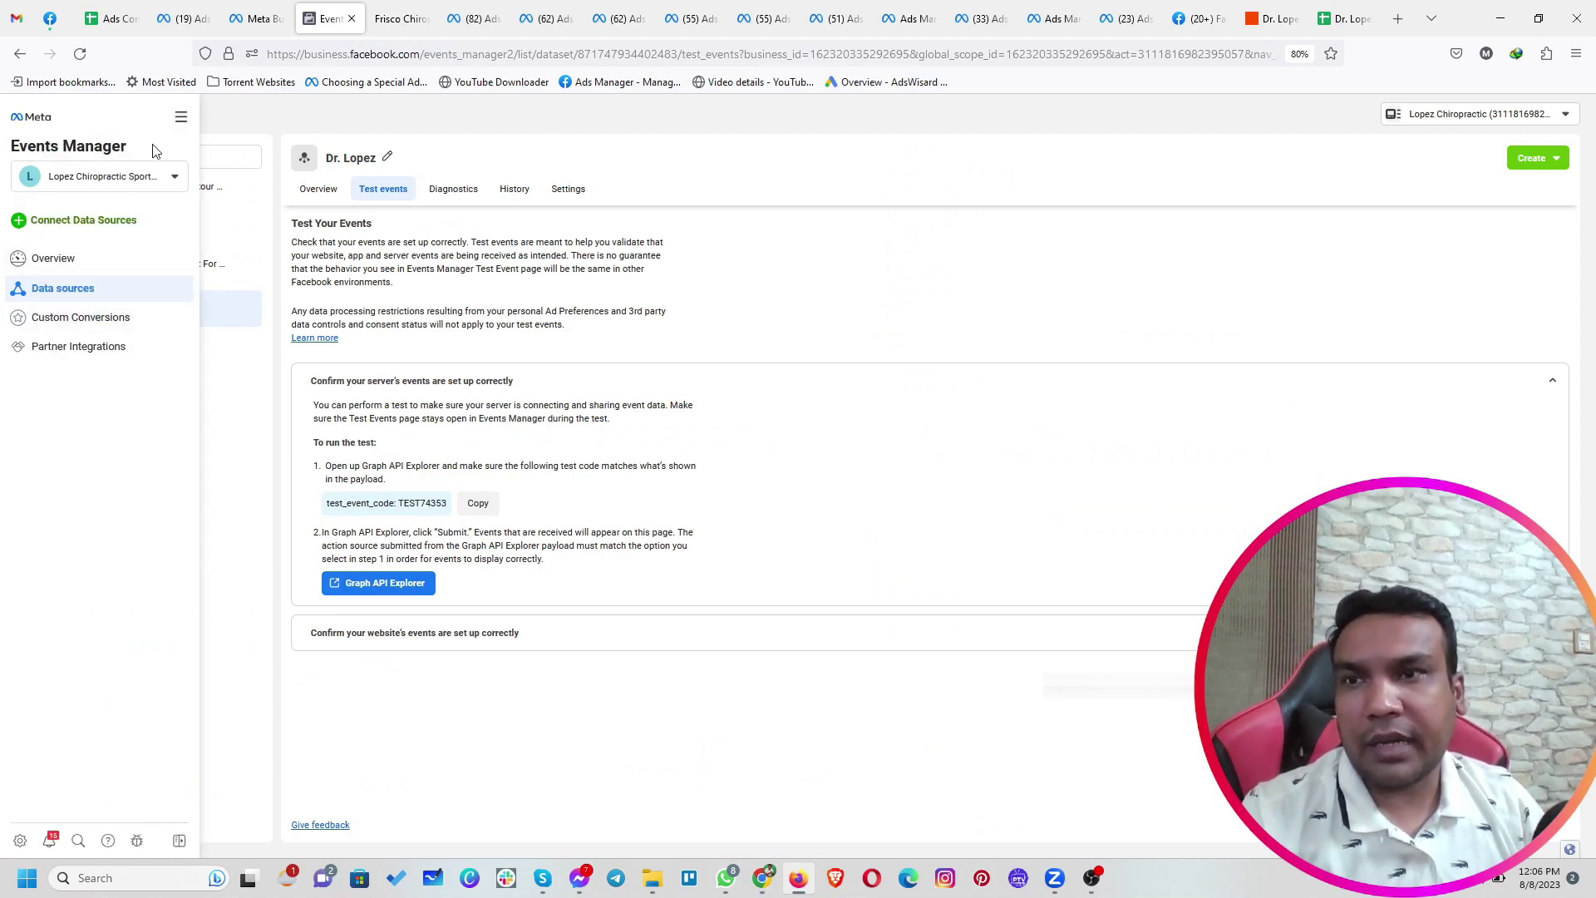
left_click(181, 116)
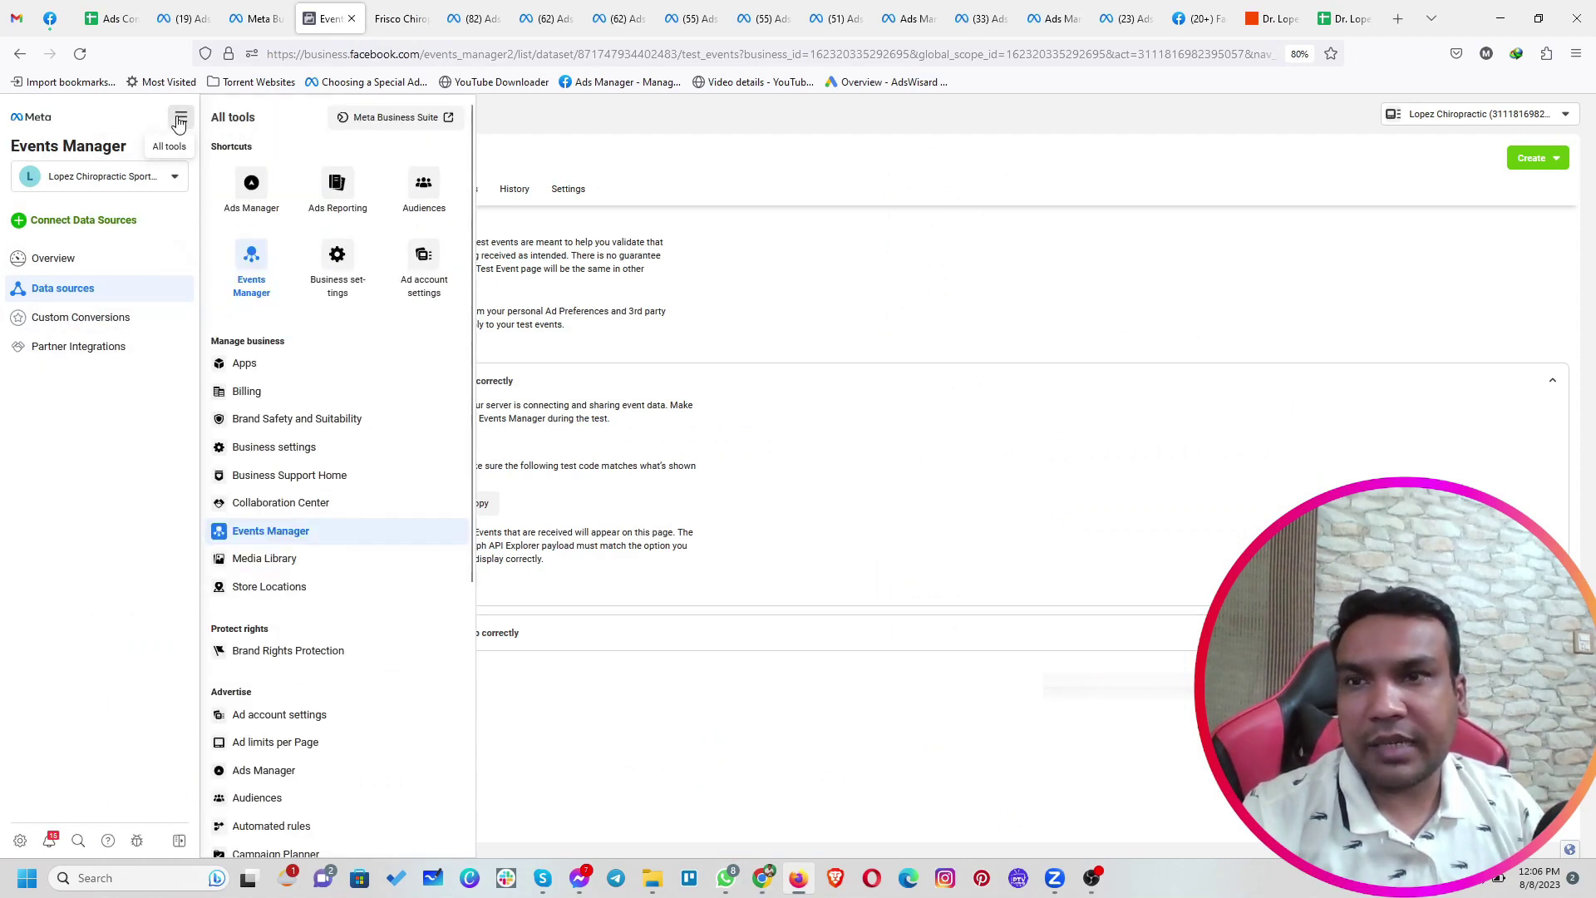
right_click(324, 257)
left_click(366, 265)
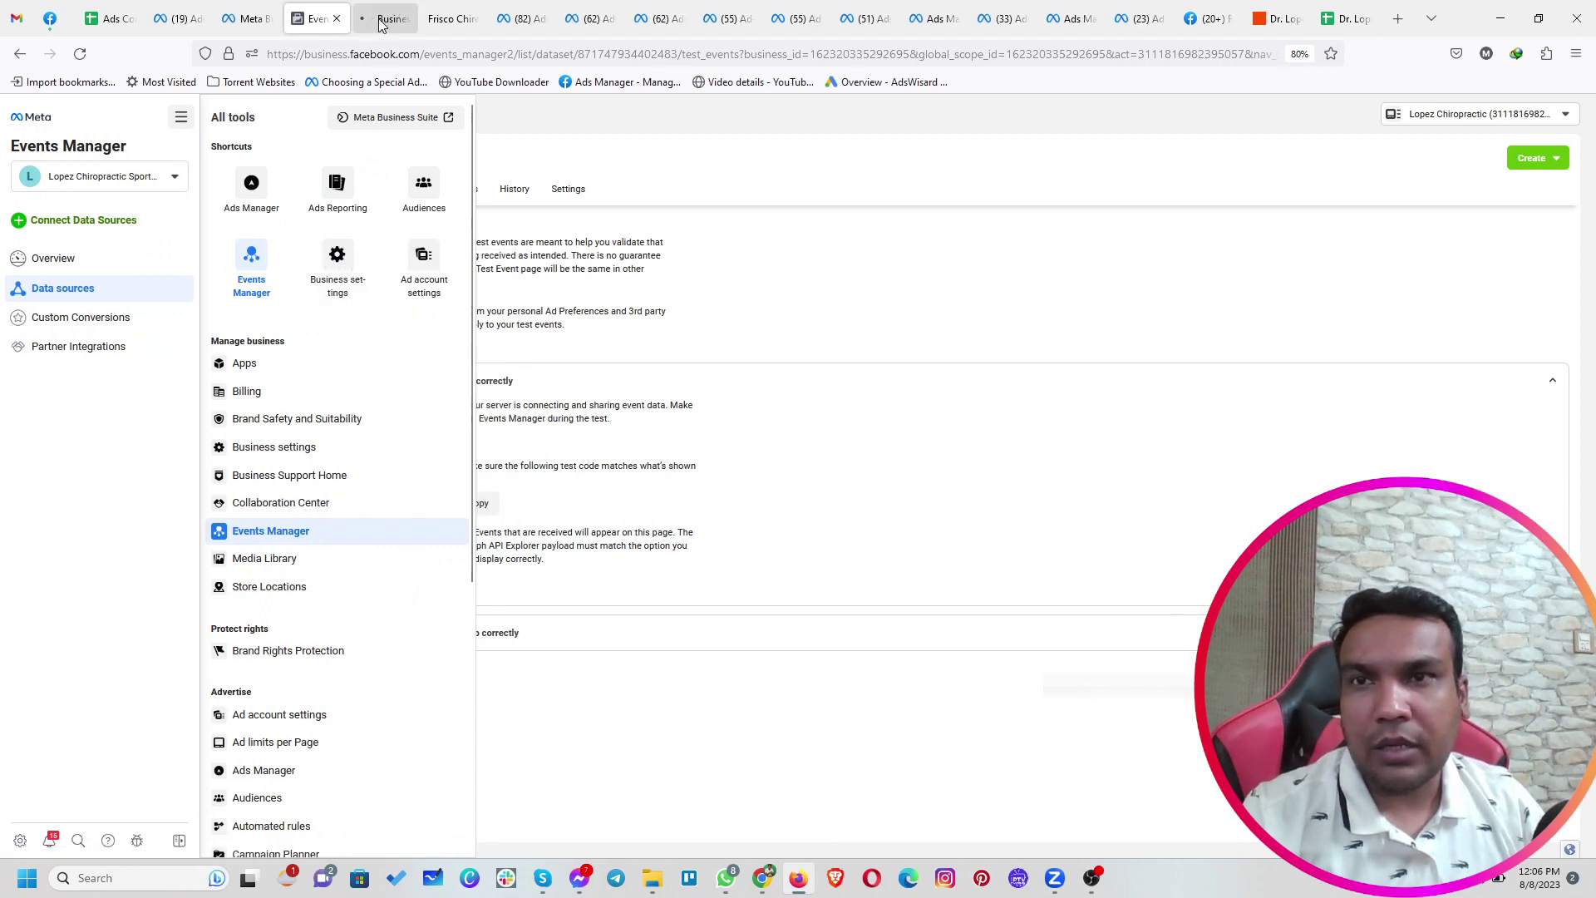
left_click(387, 18)
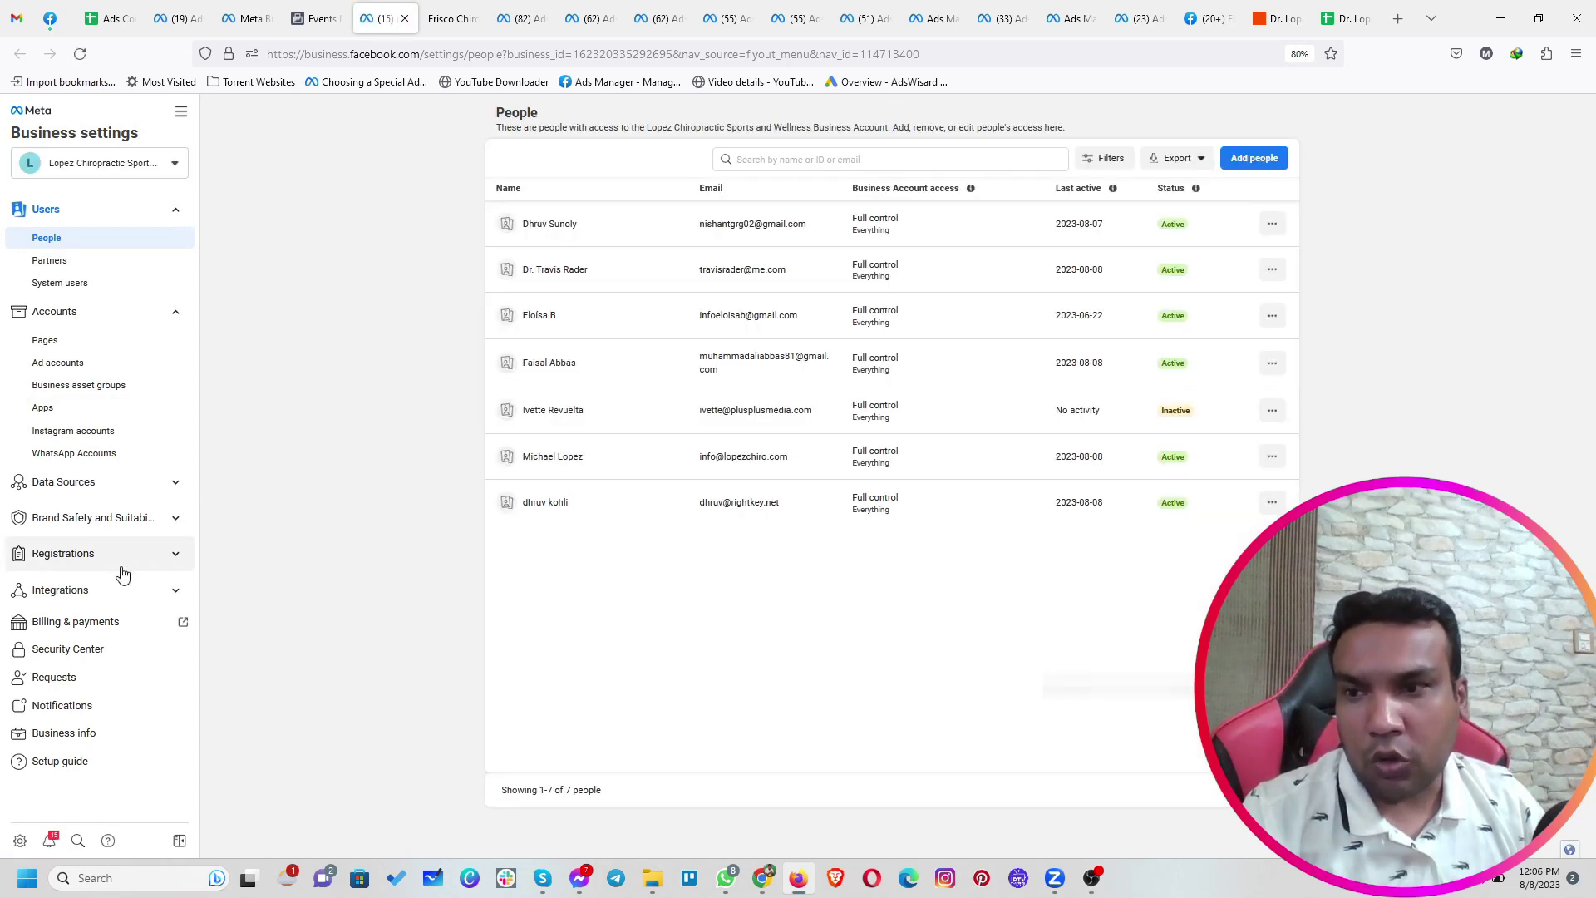
left_click(133, 518)
left_click(52, 546)
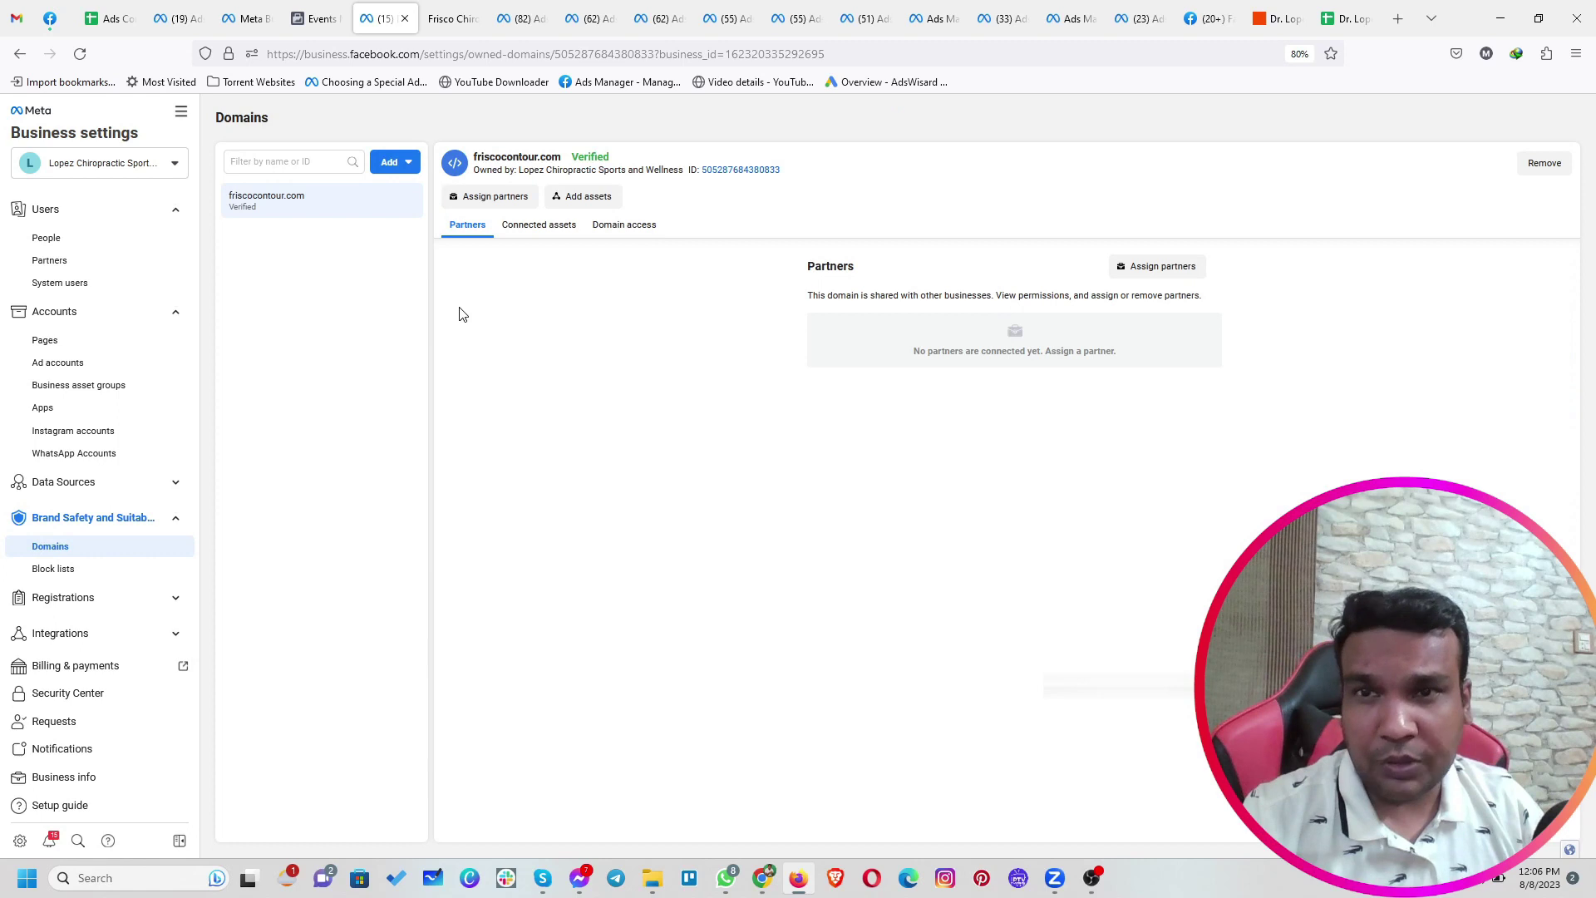
Add drmichaellopez.com as a new business domain and copy its verification meta-tag
left_click(386, 162)
left_click(413, 241)
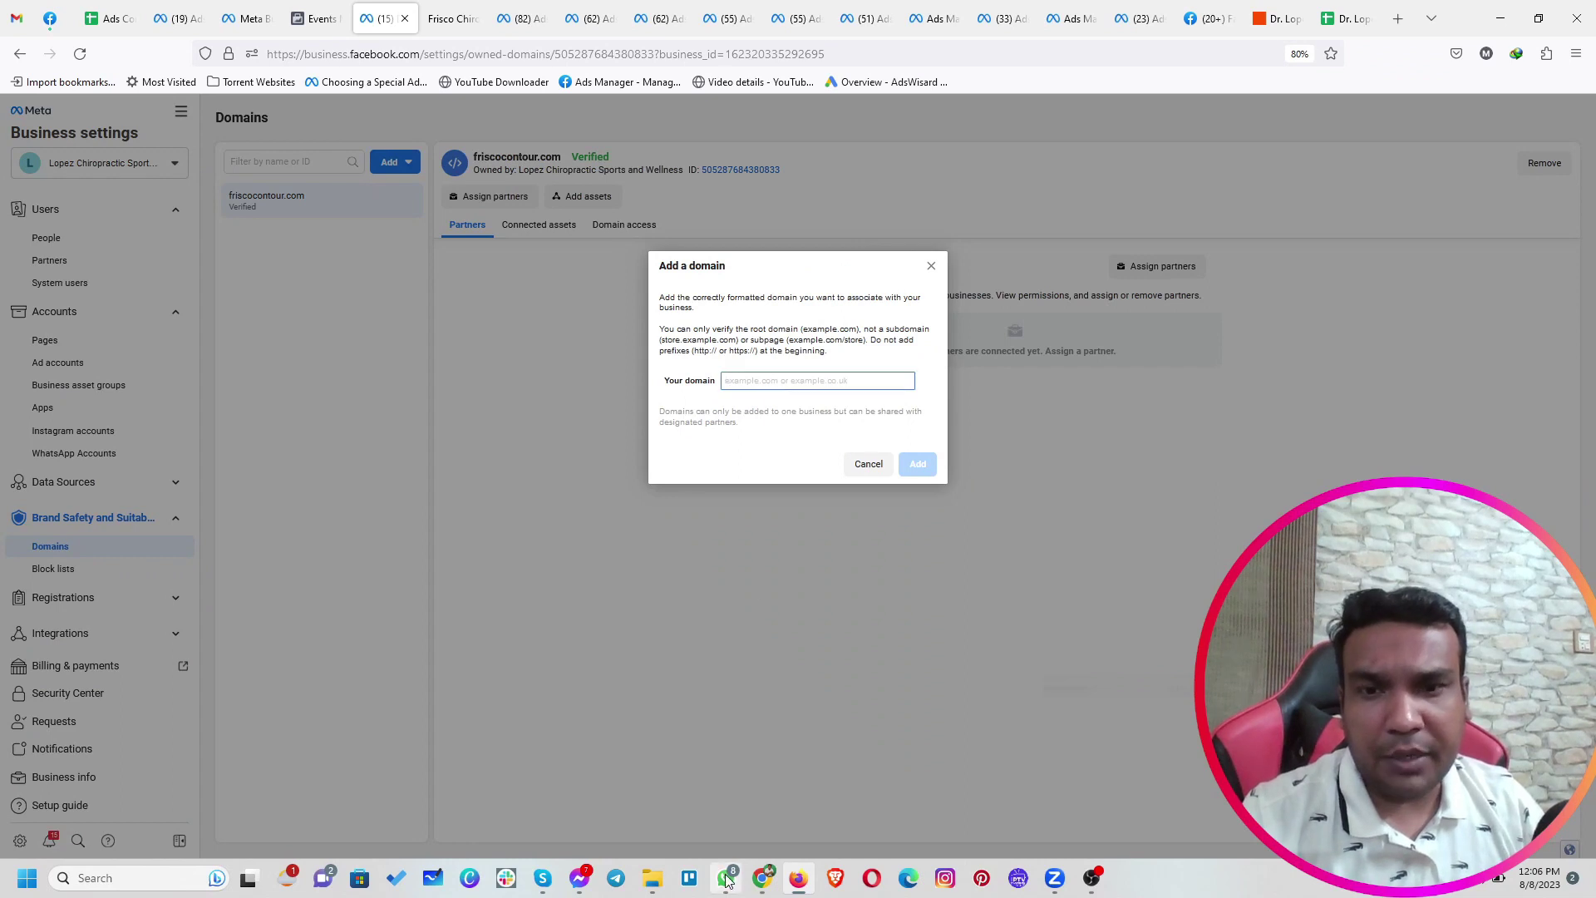
left_click(762, 878)
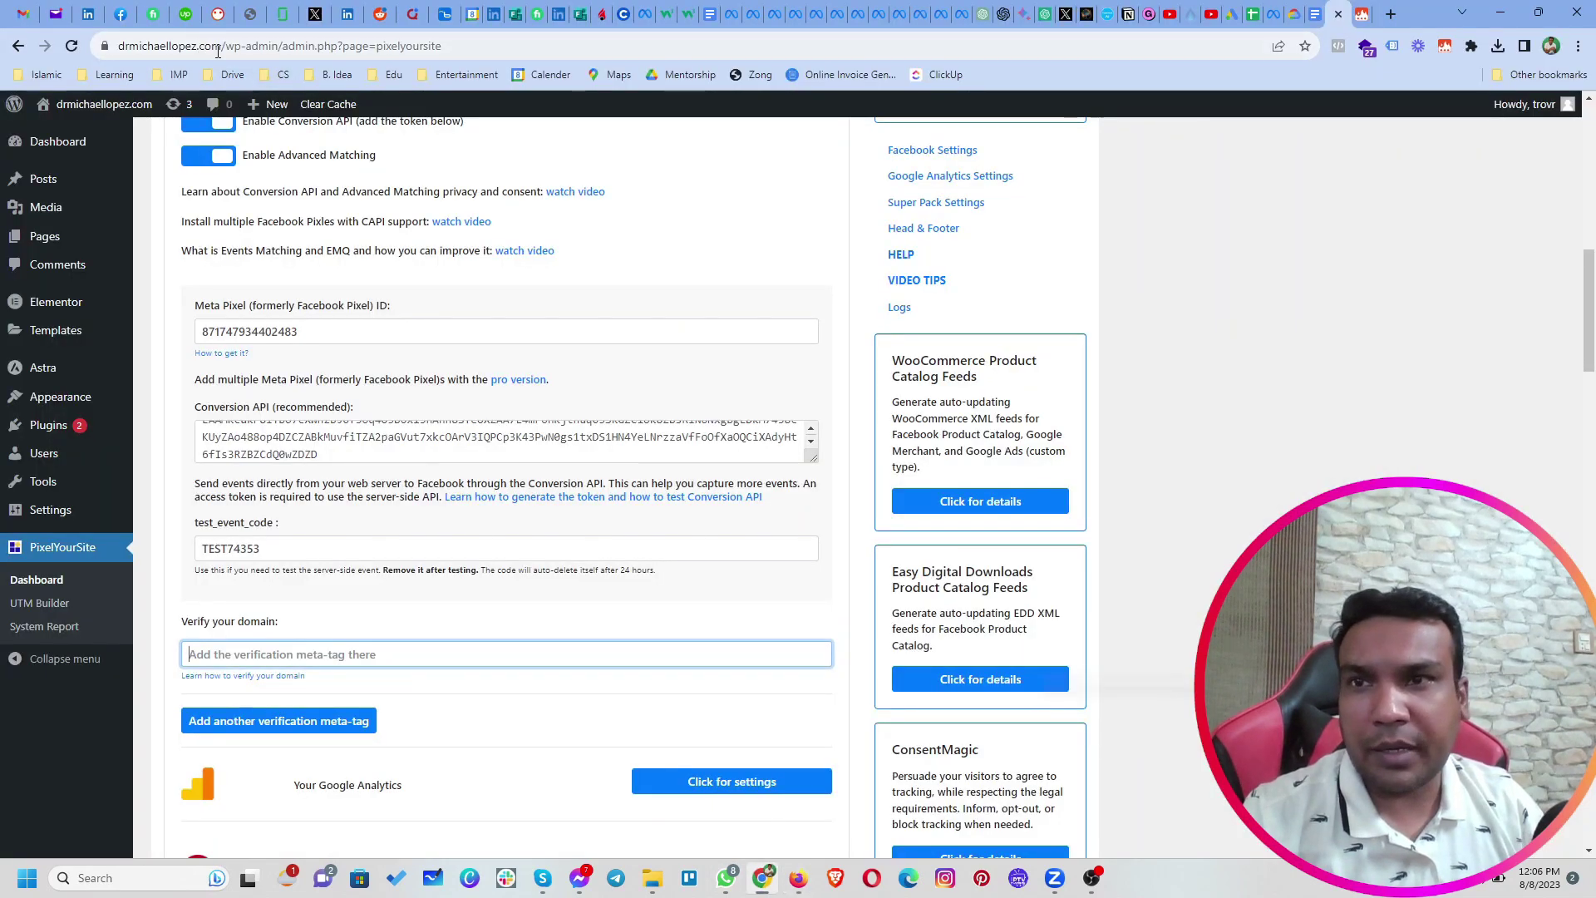
left_click_drag(221, 45, 121, 52)
key("ctrl+c")
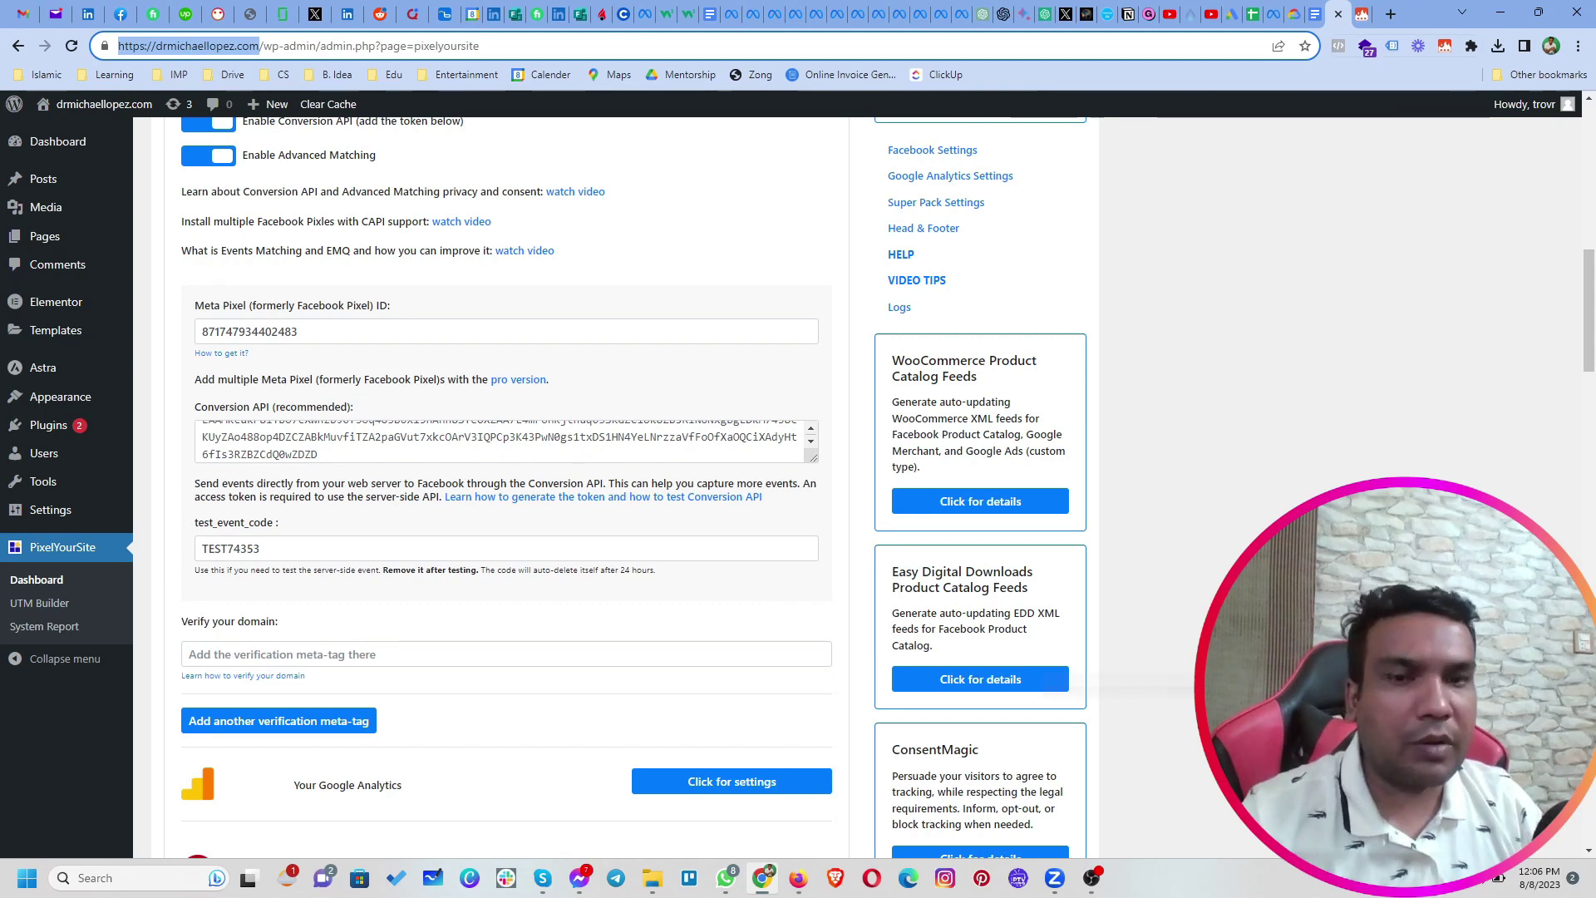
left_click(798, 877)
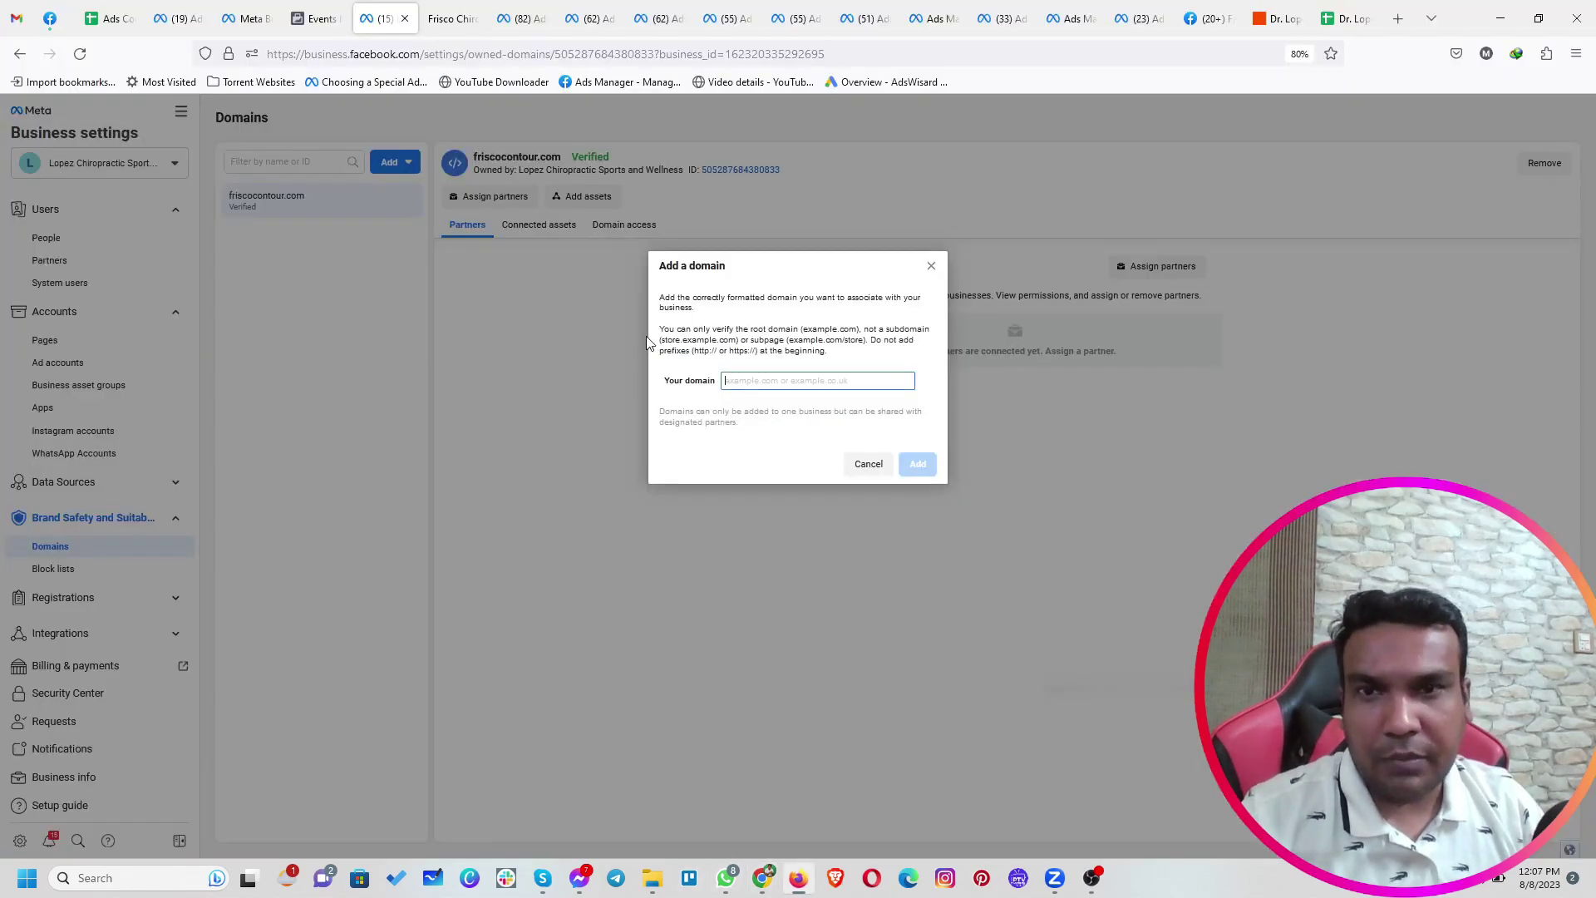
key("ctrl+v")
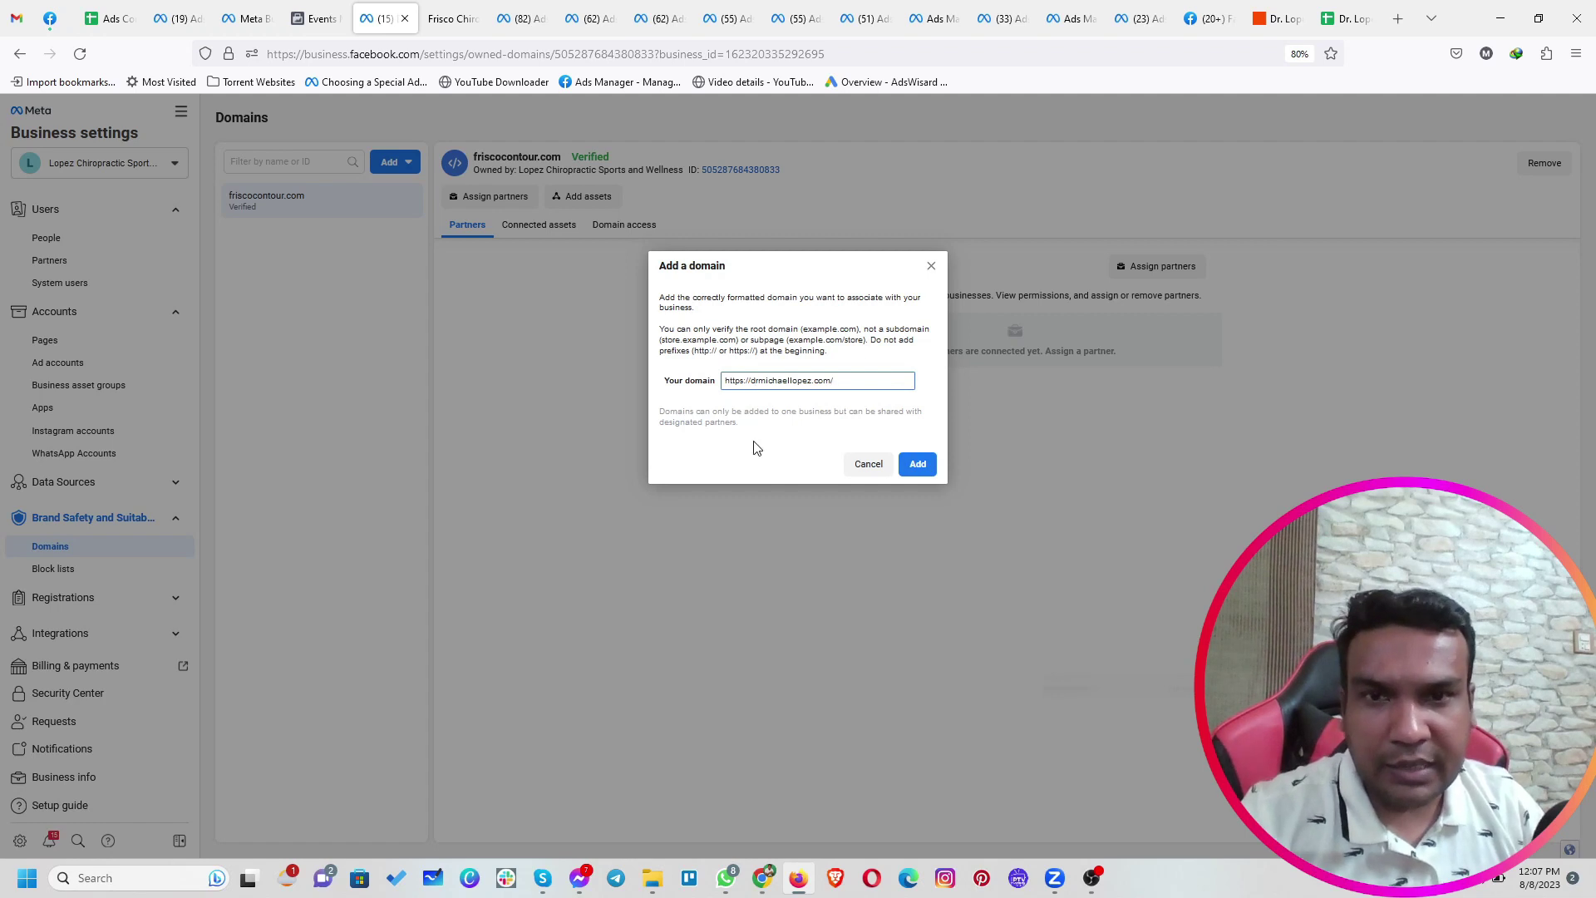
key("BackSpace")
key("BackSpace")
key("BackSpace")
key("BackSpace")
key("BackSpace")
key("BackSpace")
key("BackSpace")
key("BackSpace")
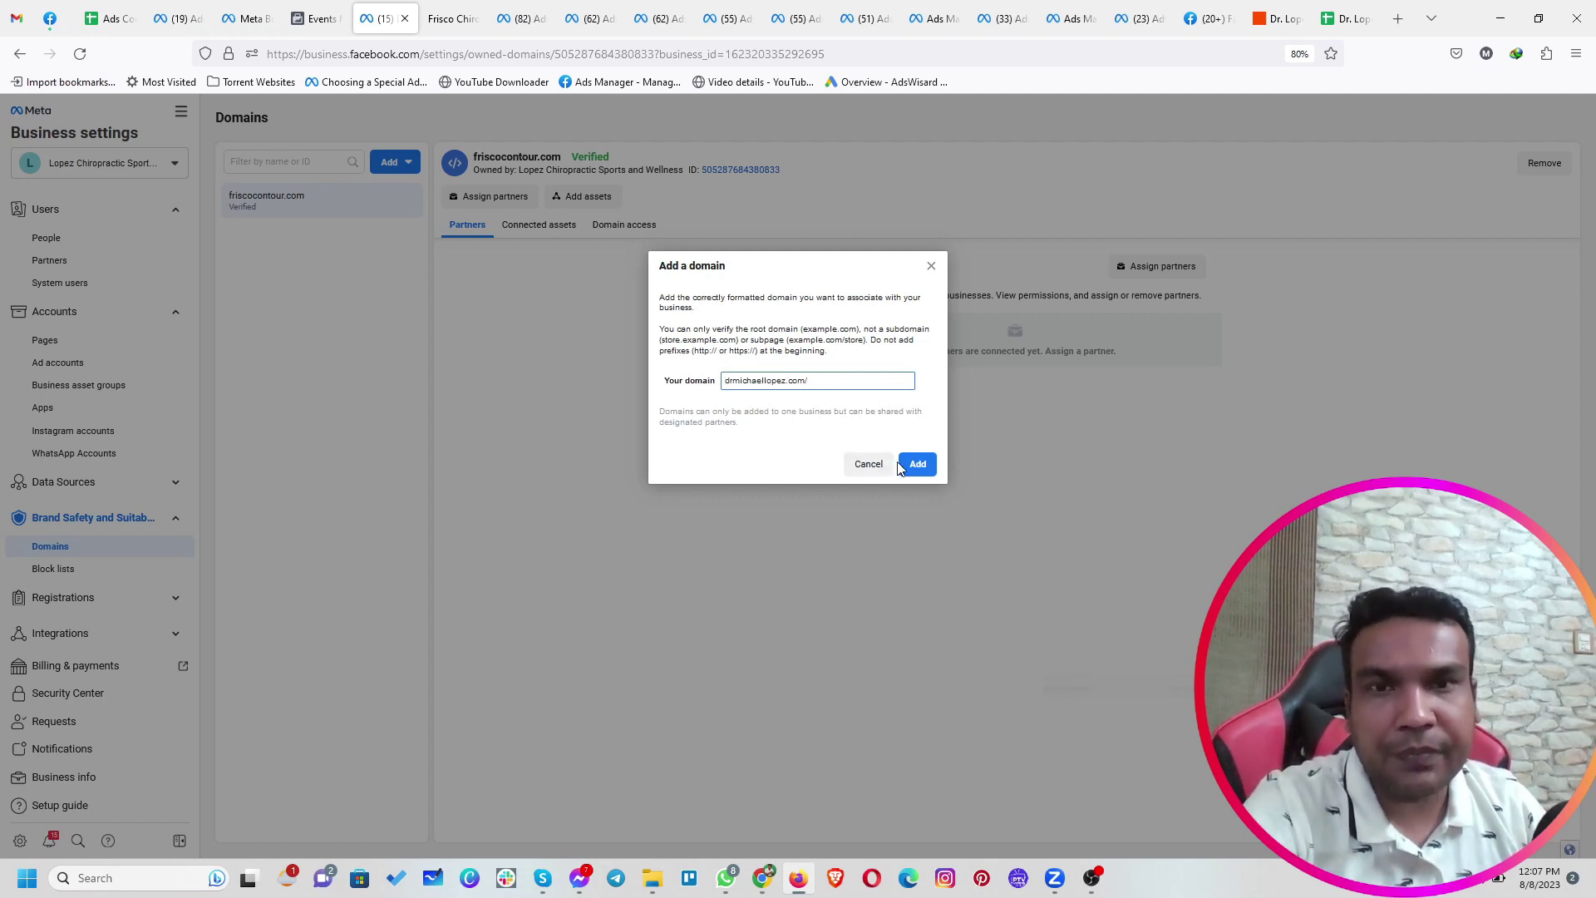
left_click(917, 473)
left_click(870, 384)
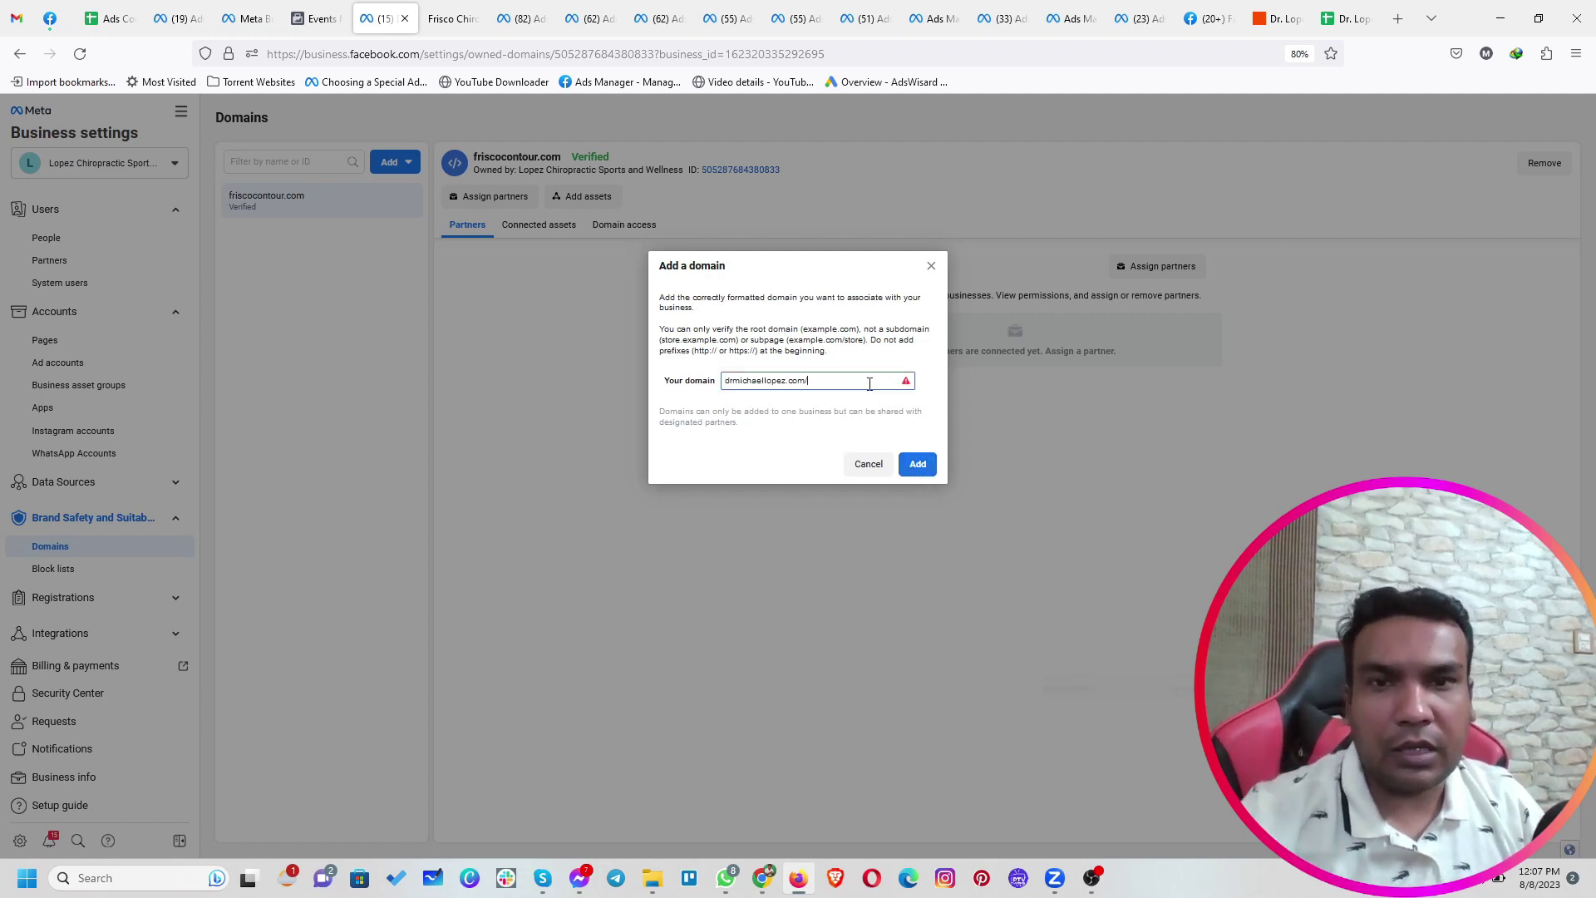
left_click(917, 464)
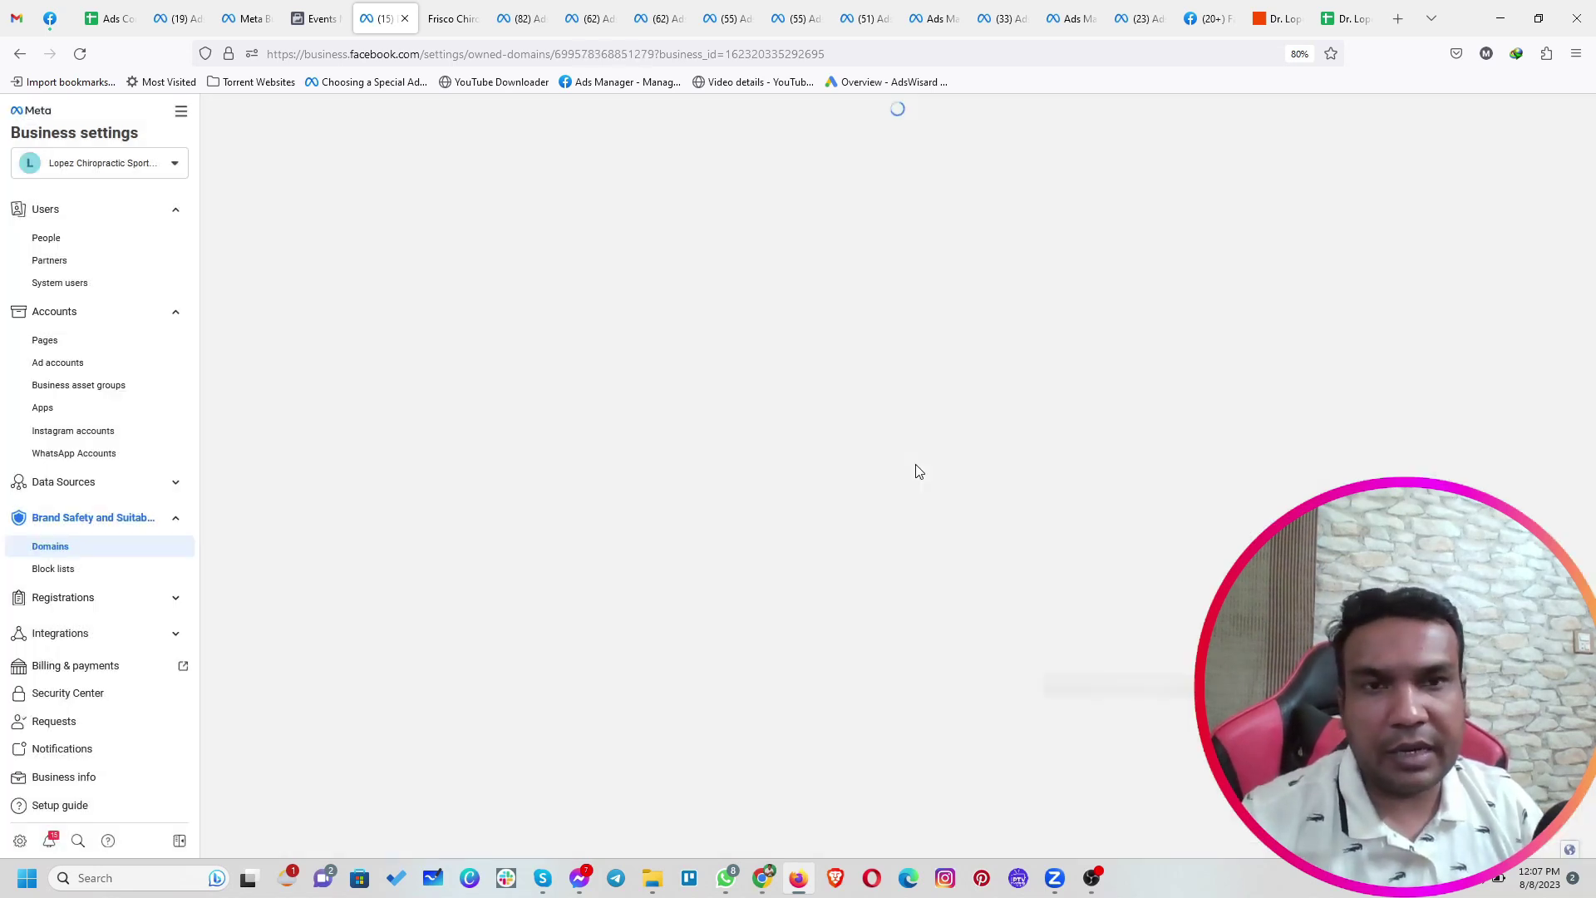
left_click(585, 325)
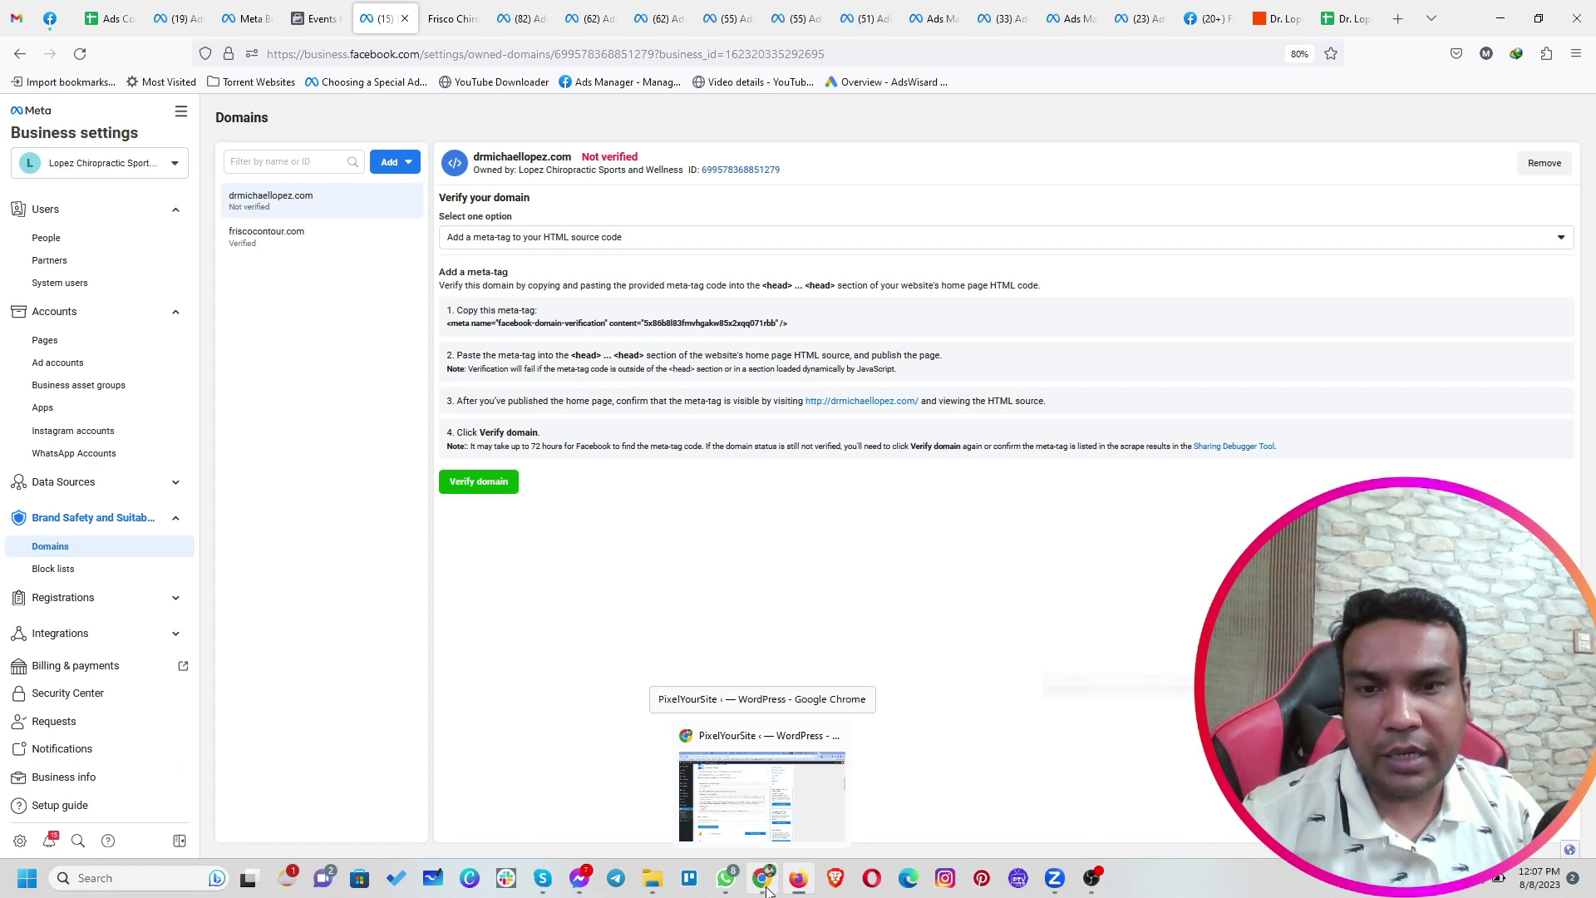
Paste Meta's facebook-domain-verification meta-tag into PixelYourSite's Verify your domain field
left_click(689, 796)
left_click(415, 655)
key("ctrl+v")
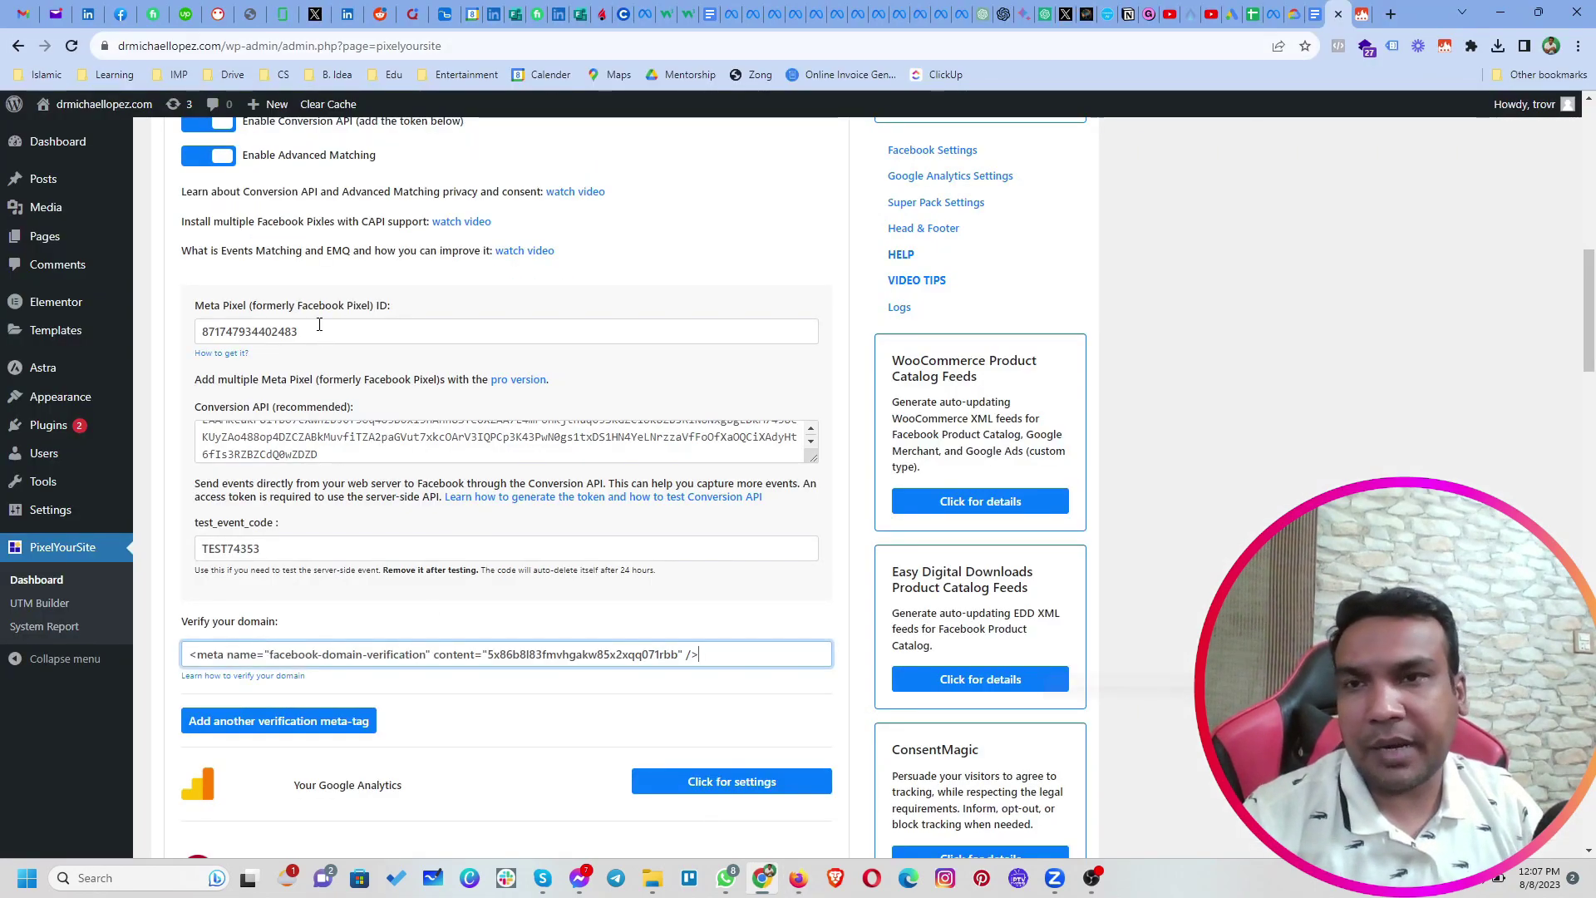
left_click(98, 555)
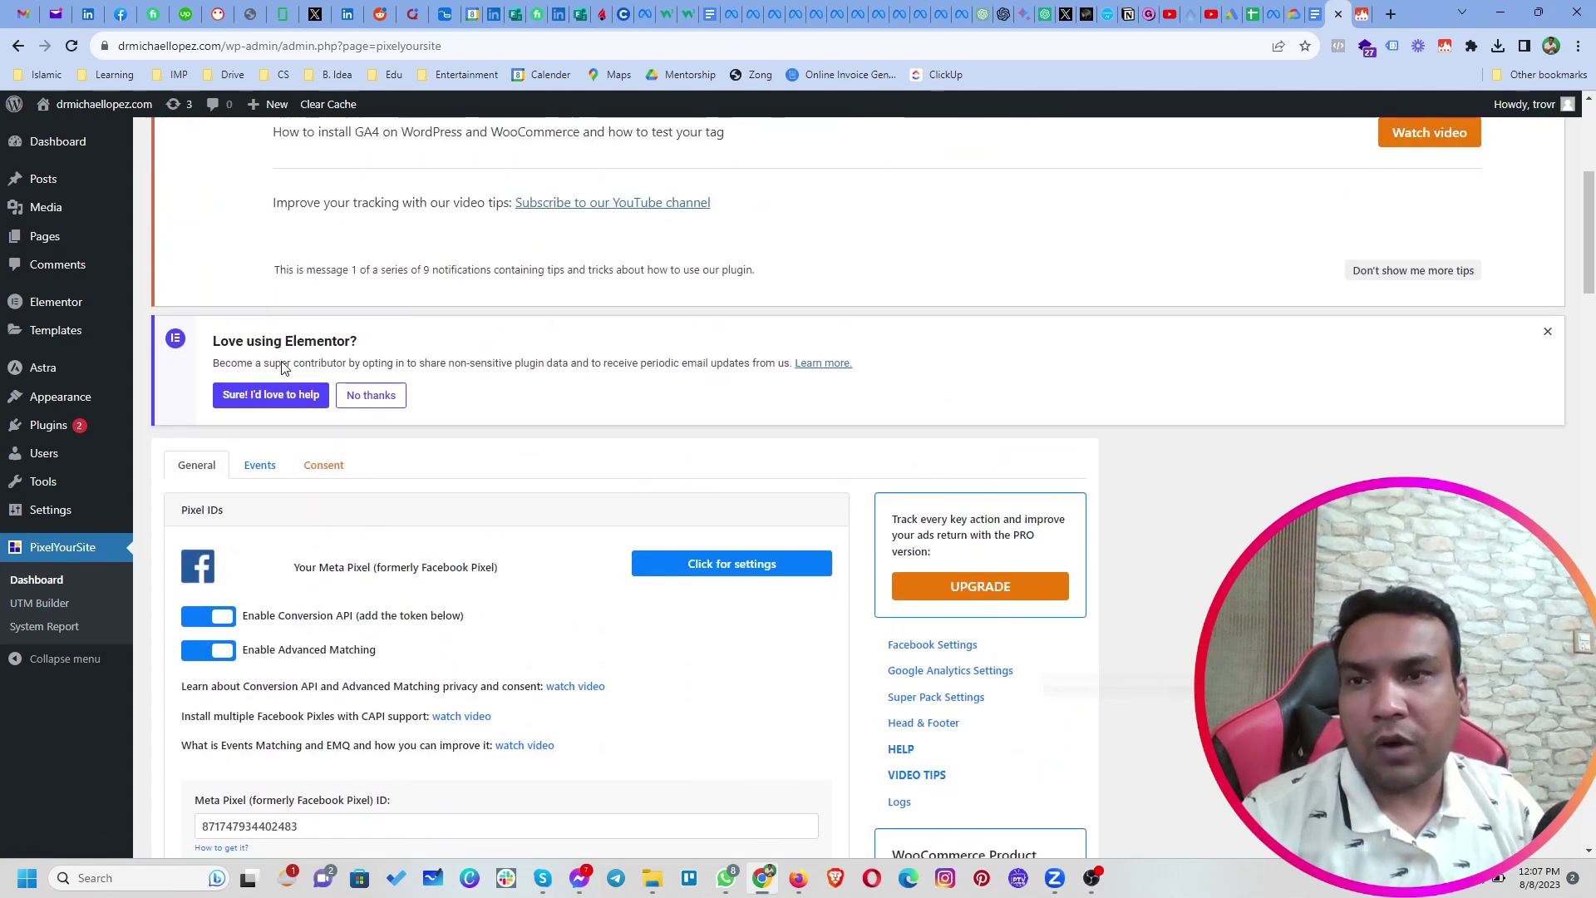
scroll(278, 443, "down", 1)
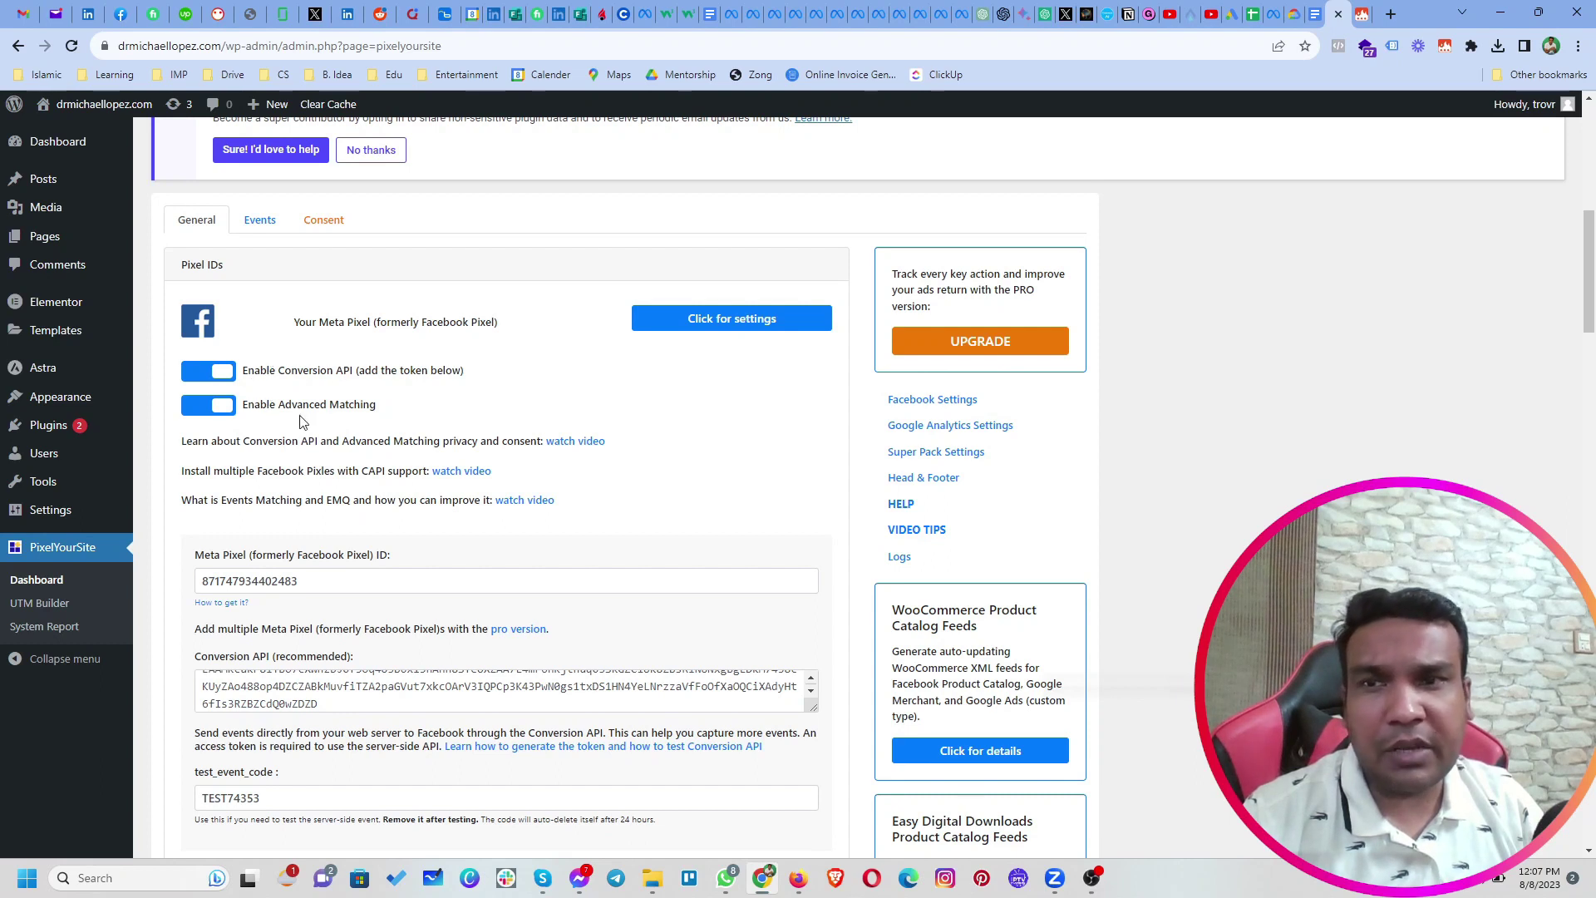
scroll(337, 422, "down", 2)
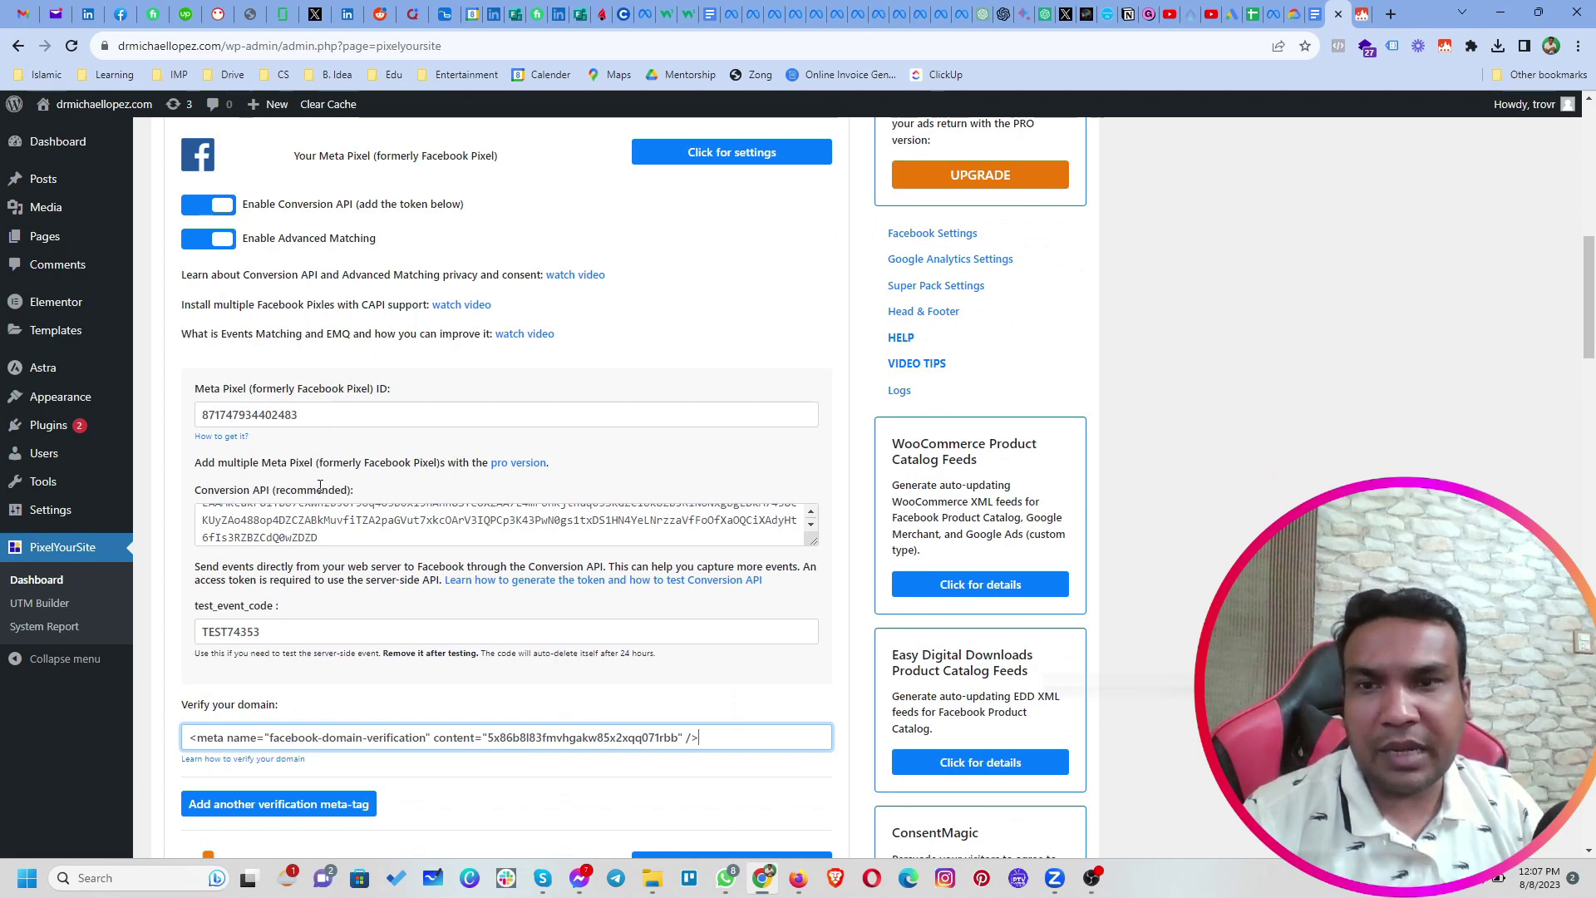
scroll(320, 486, "down", 1)
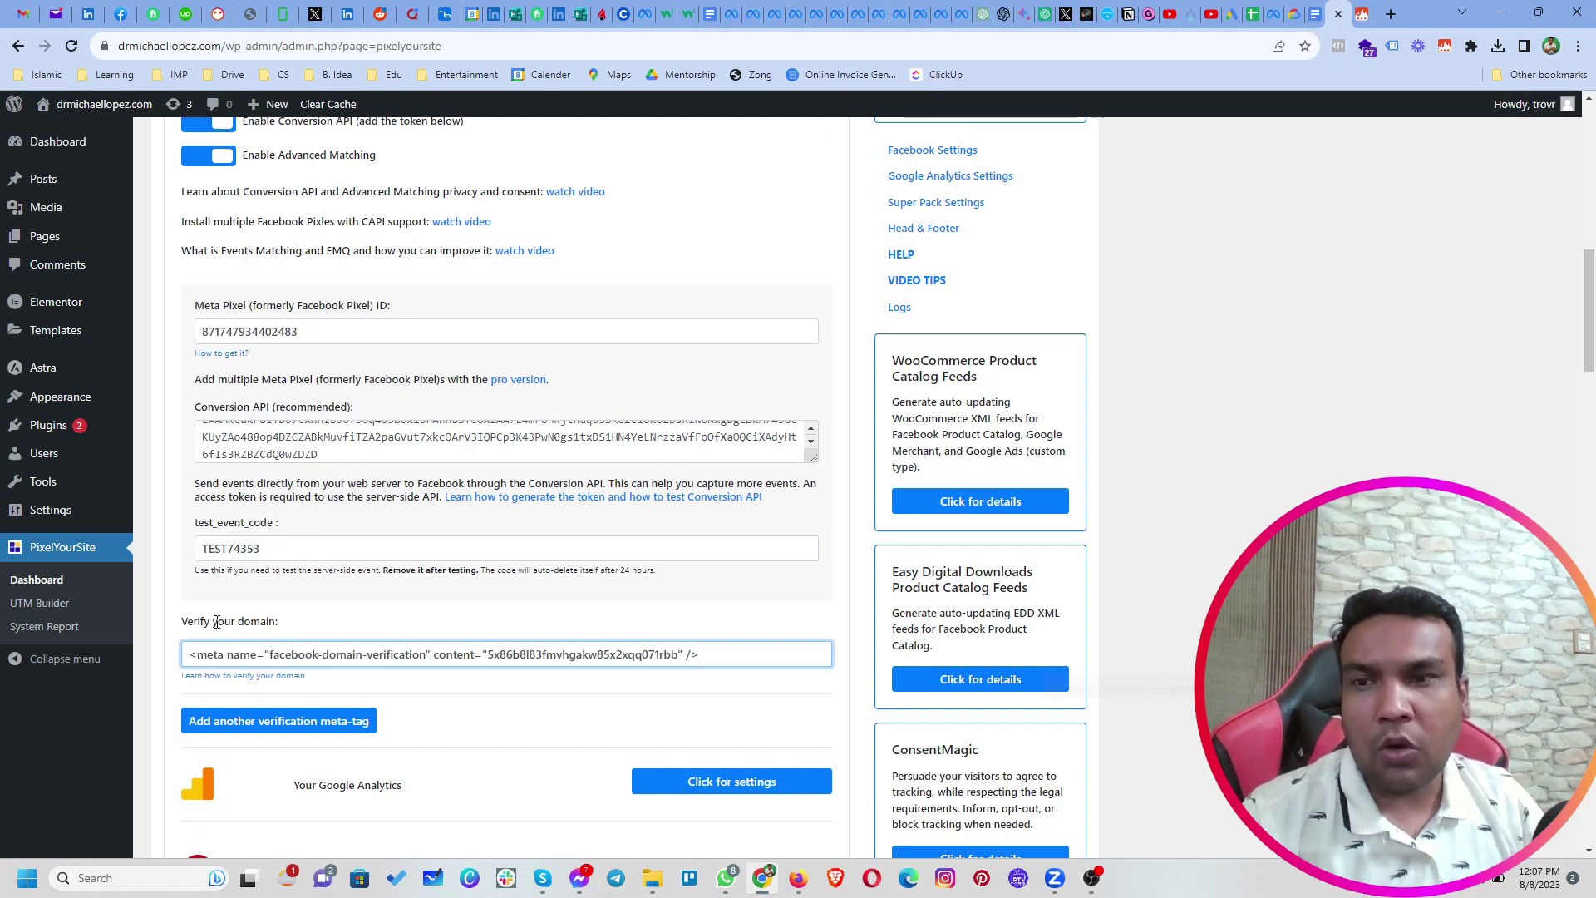
scroll(270, 643, "down", 7)
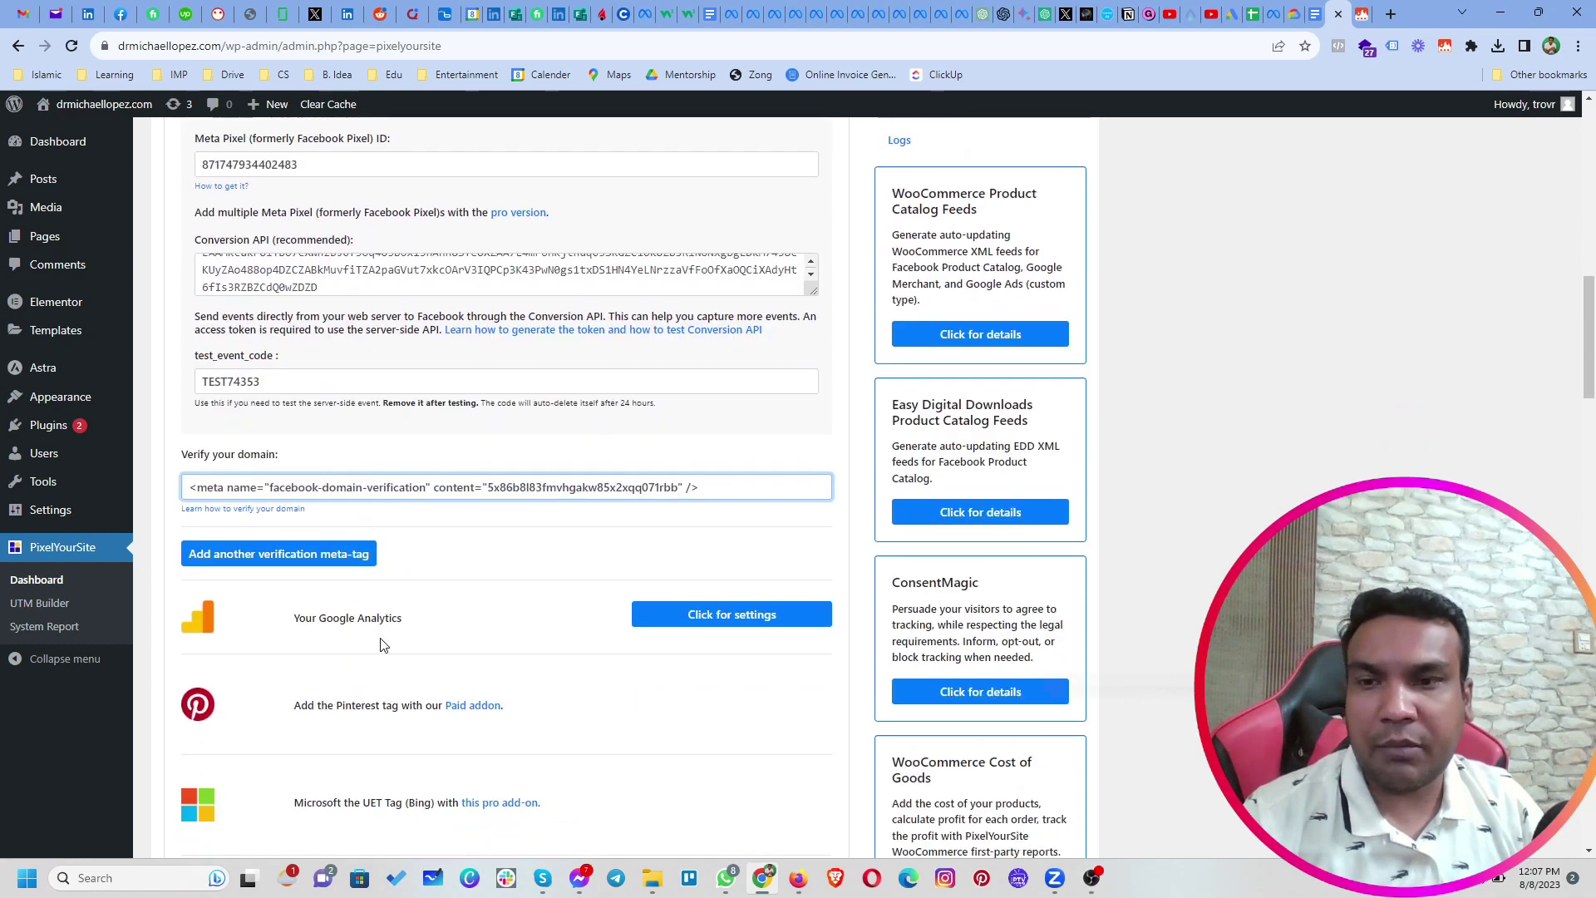
scroll(424, 676, "down", 1)
scroll(424, 675, "down", 11)
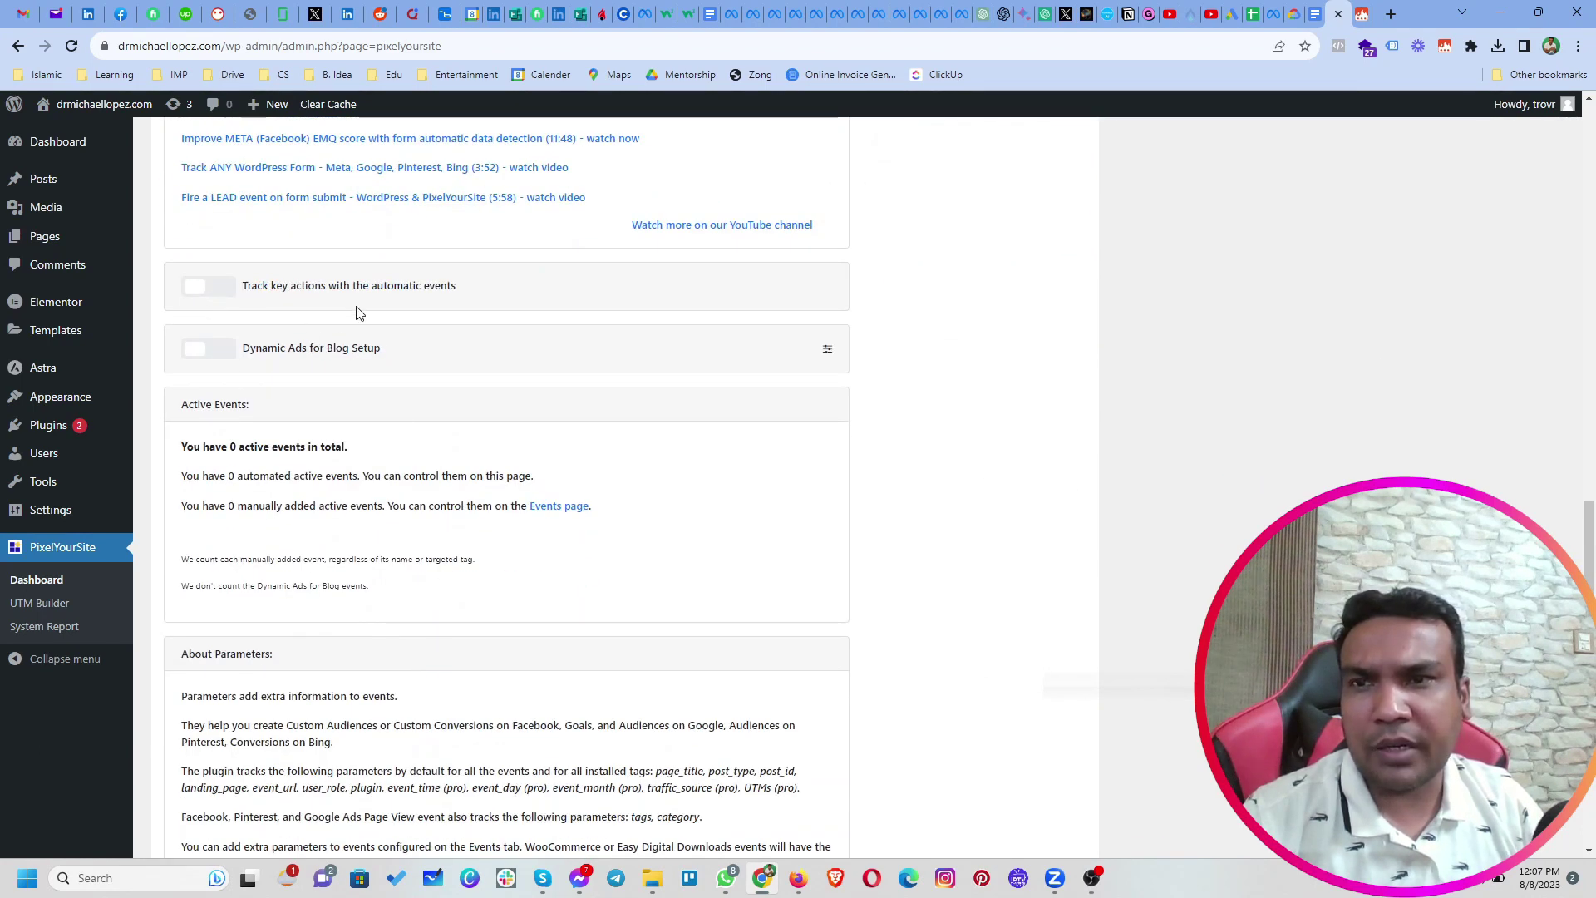
Turn on automatic events for key actions and save the PixelYourSite settings
left_click(226, 291)
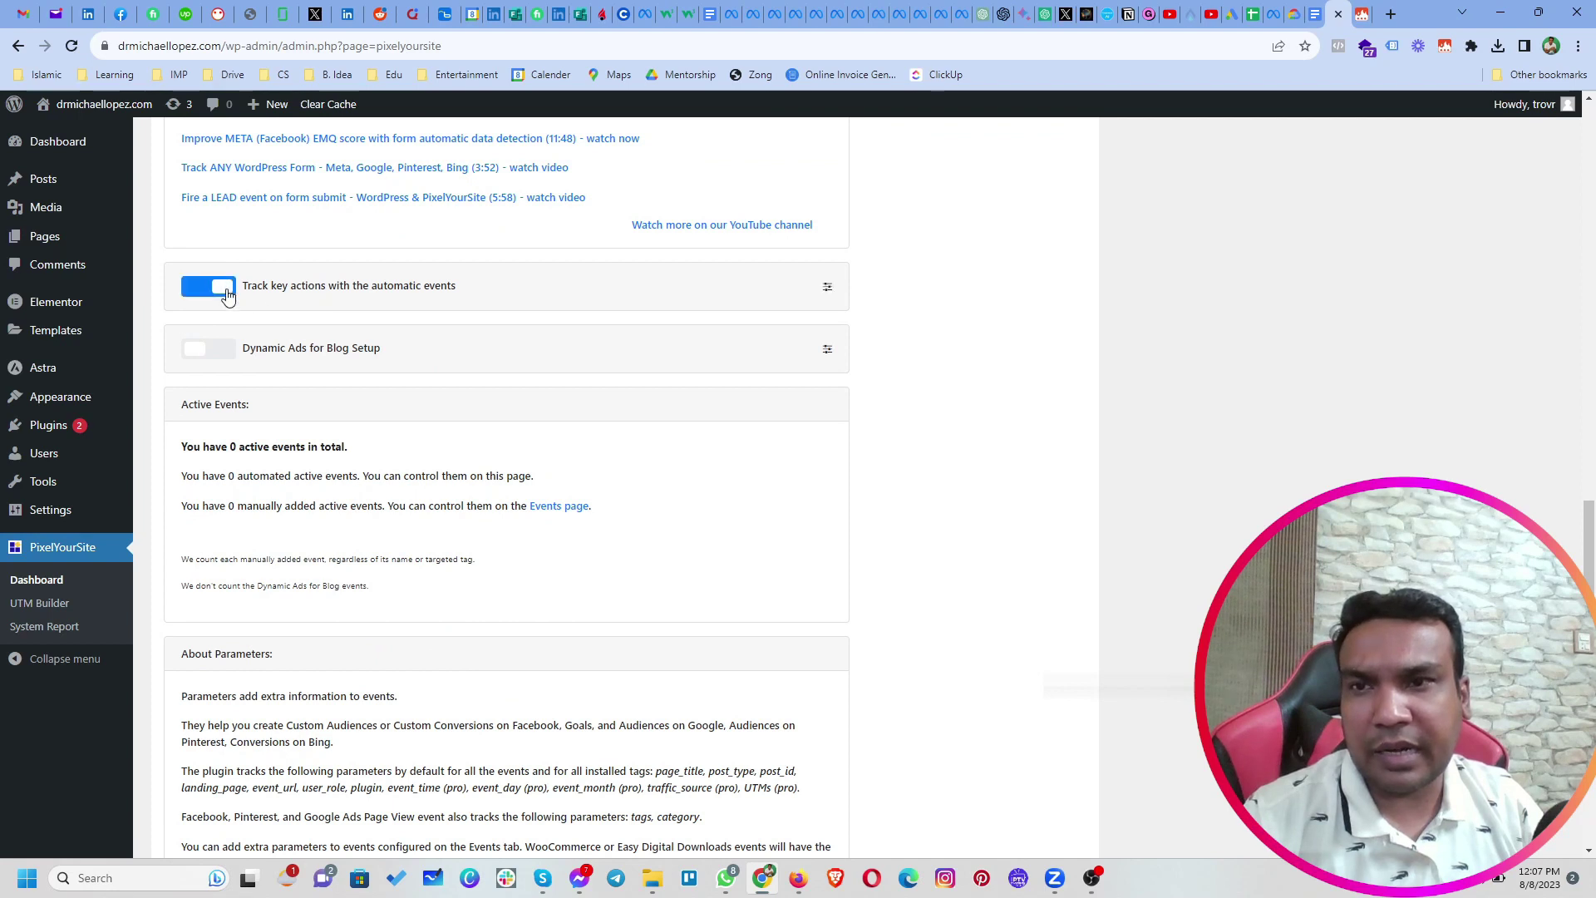
scroll(415, 466, "down", 9)
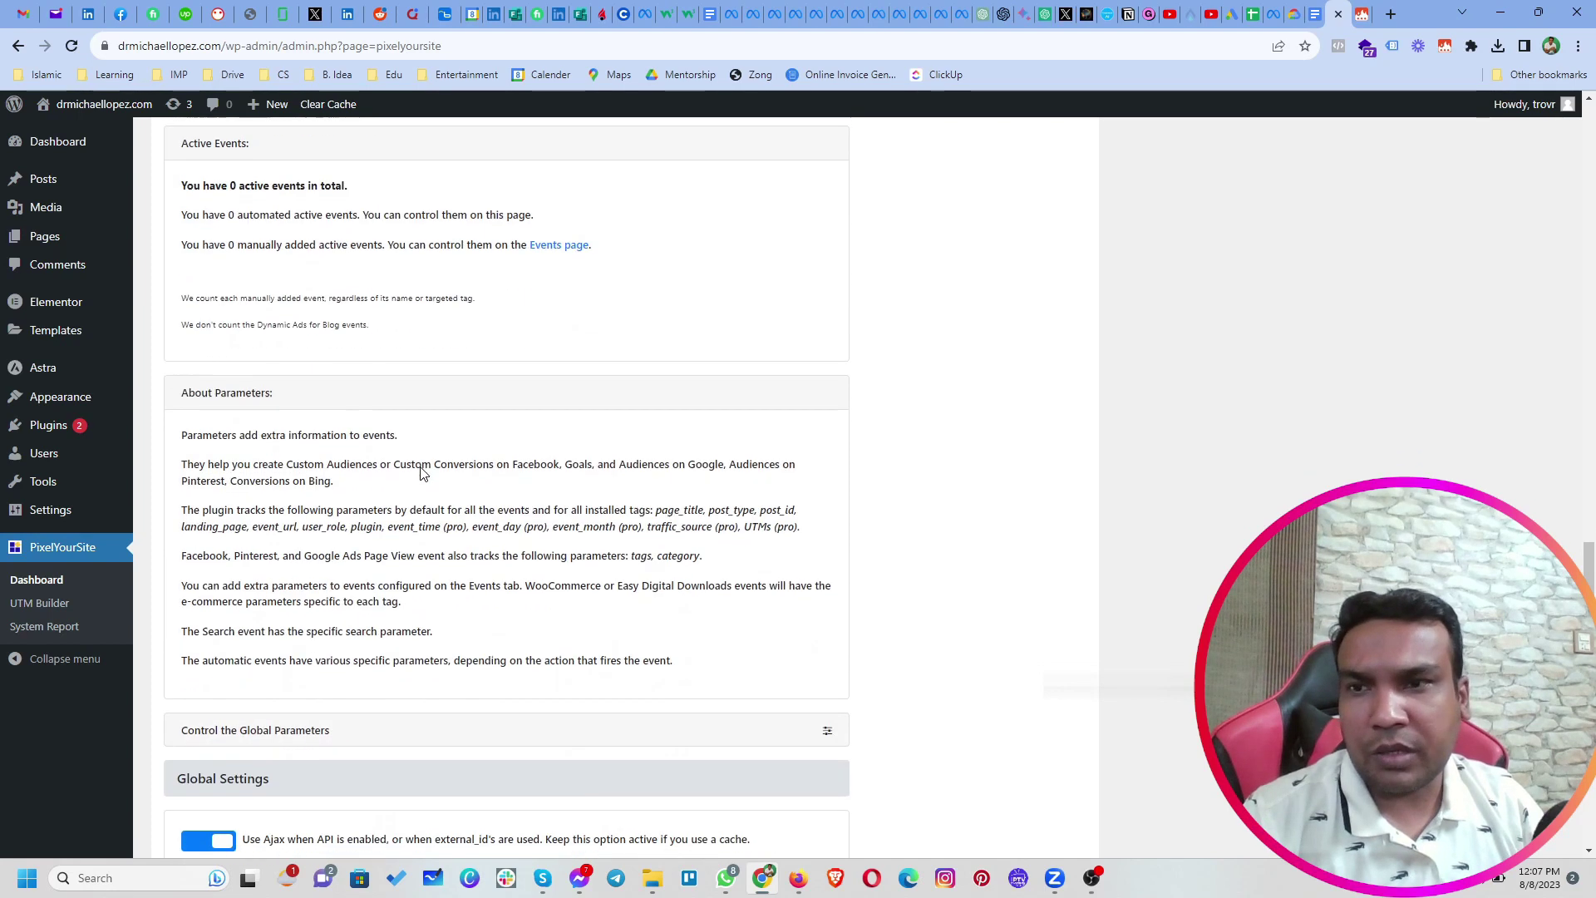
scroll(422, 474, "down", 8)
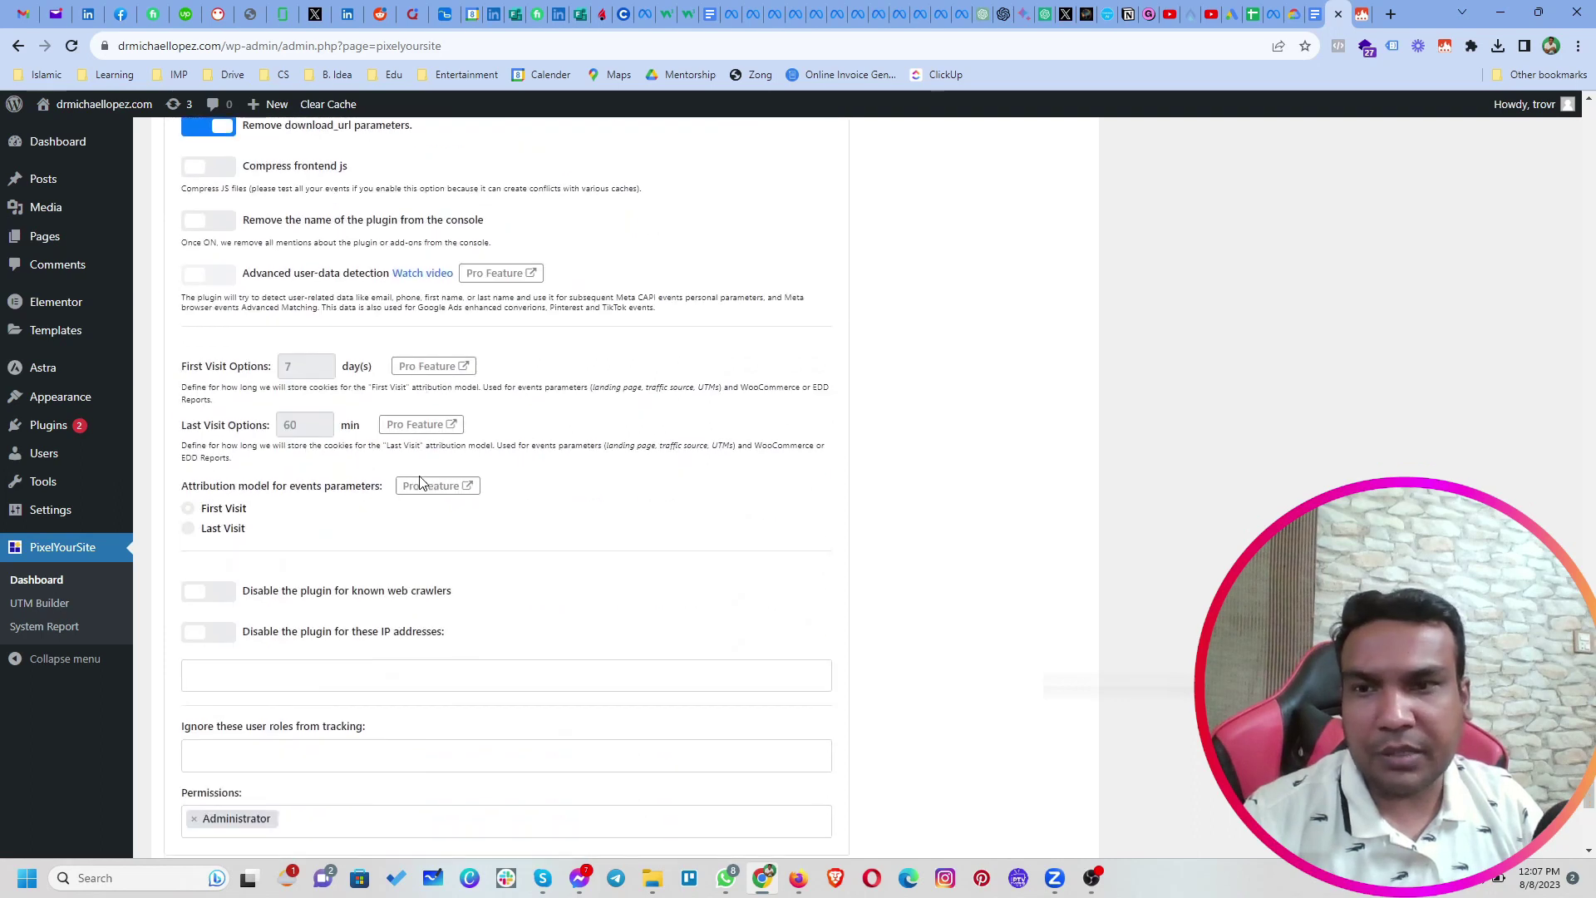
left_click(524, 750)
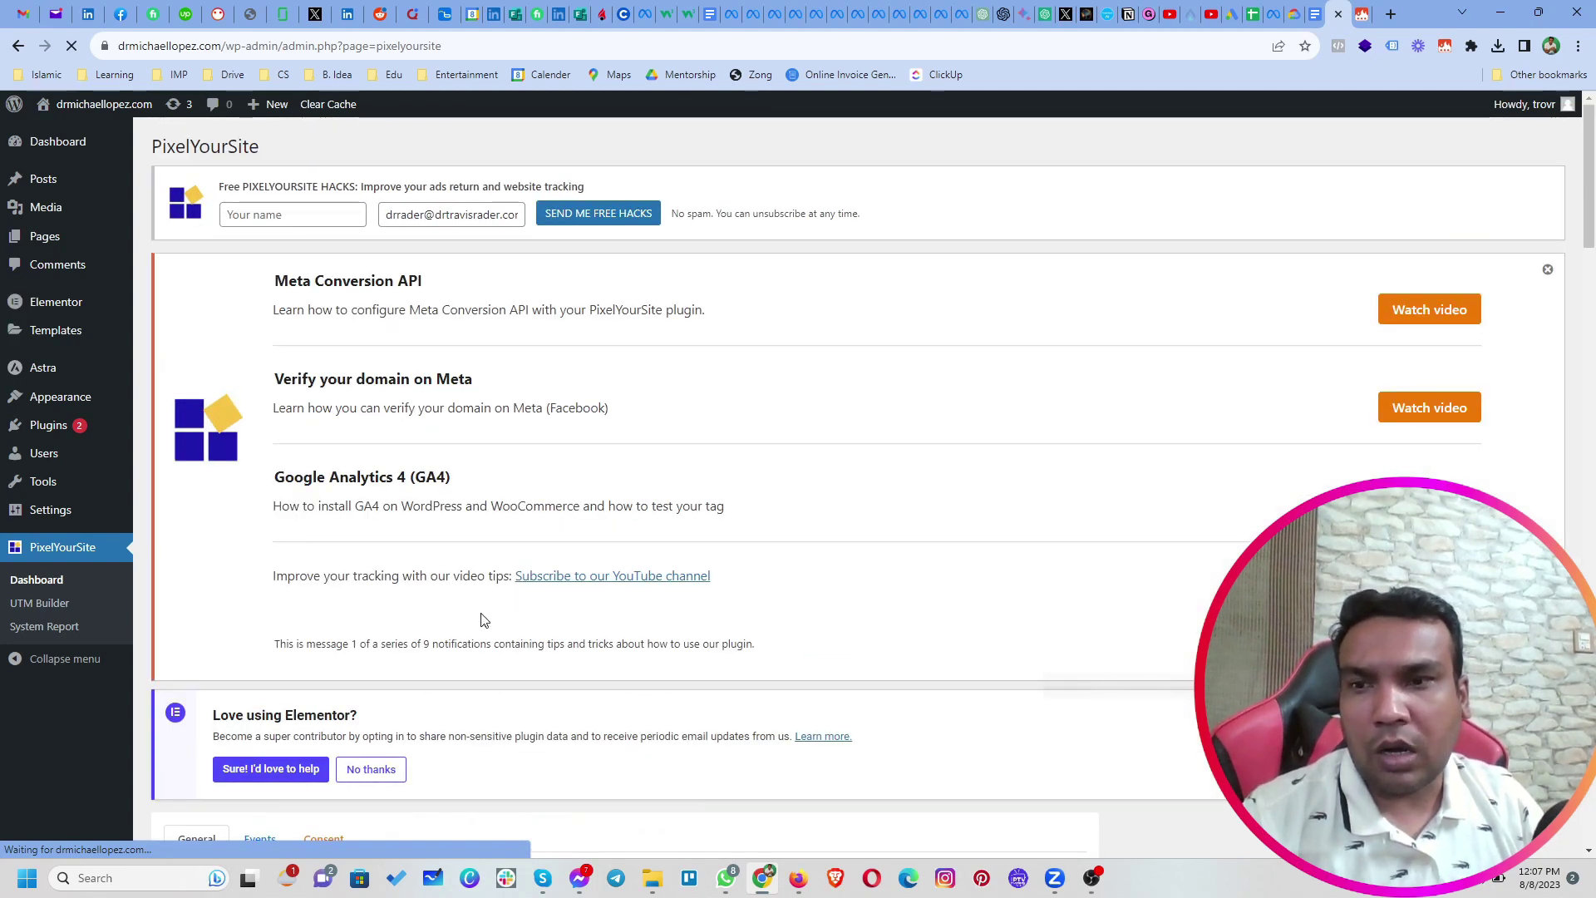
scroll(484, 622, "down", 4)
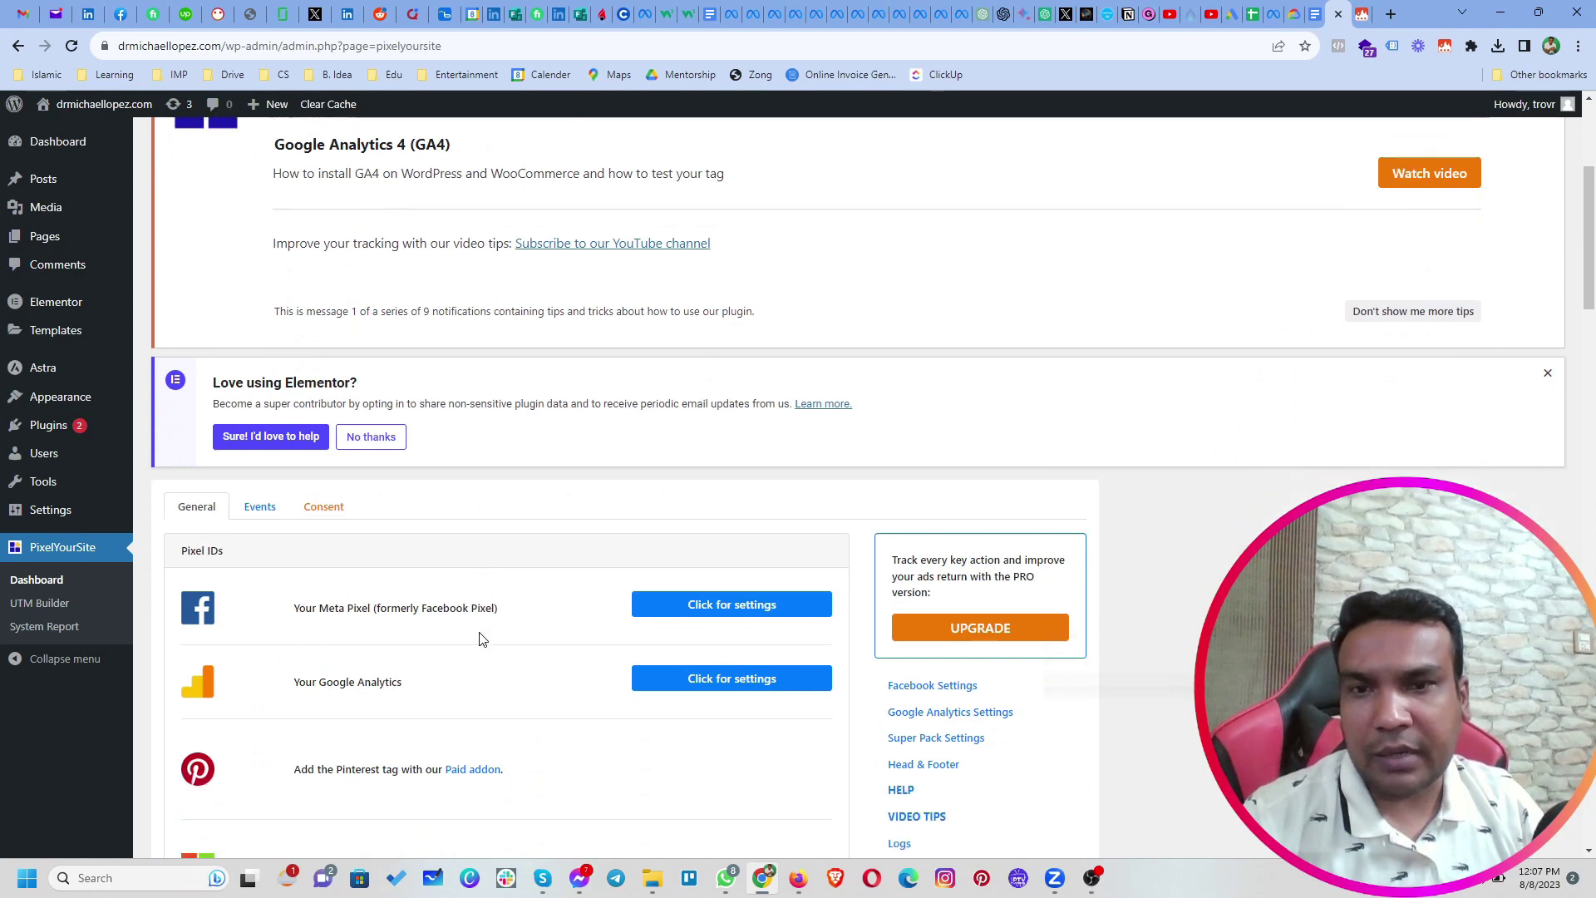
scroll(481, 640, "down", 8)
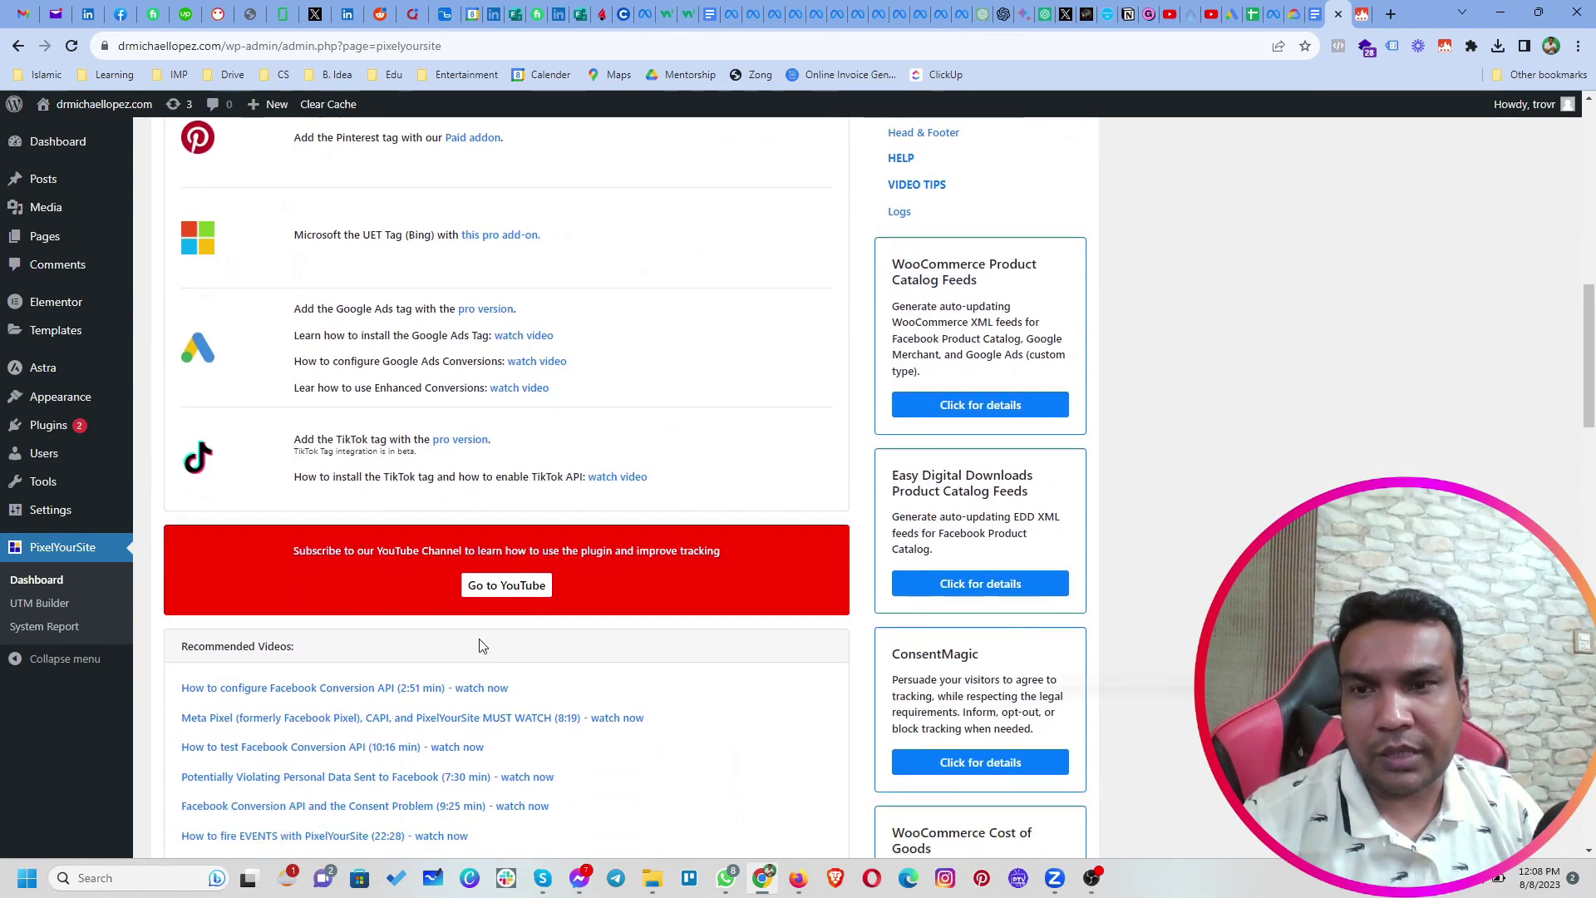
scroll(480, 646, "down", 6)
scroll(486, 651, "up", 15)
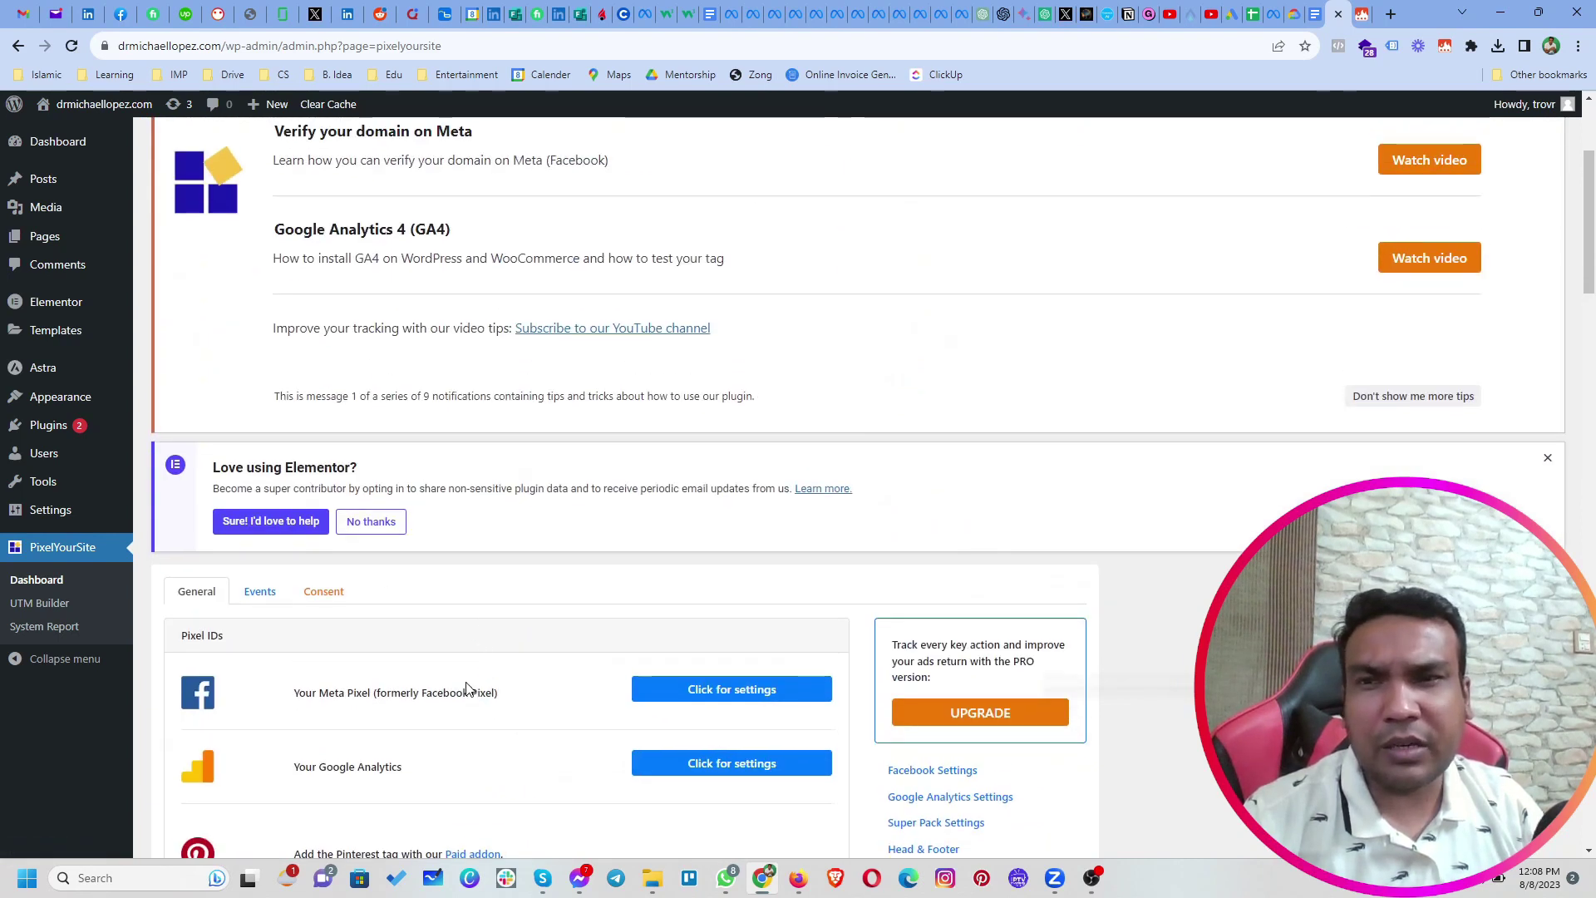
scroll(467, 688, "up", 3)
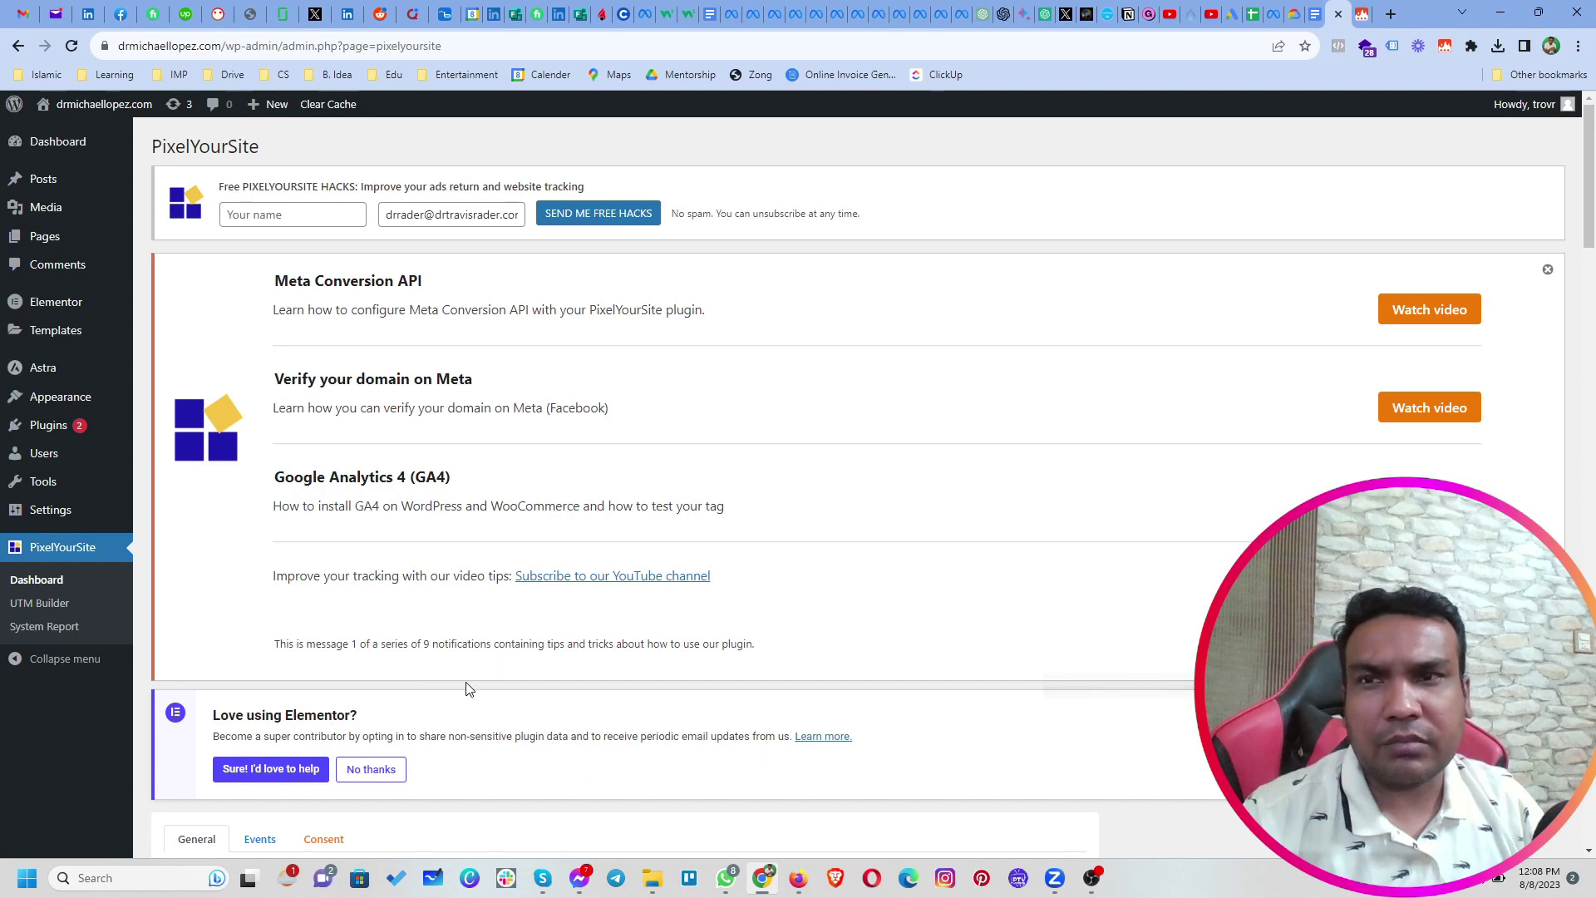
Visit the live homepage and confirm Meta Pixel Helper shows PageView and PageScroll firing
mouse_move(92, 106)
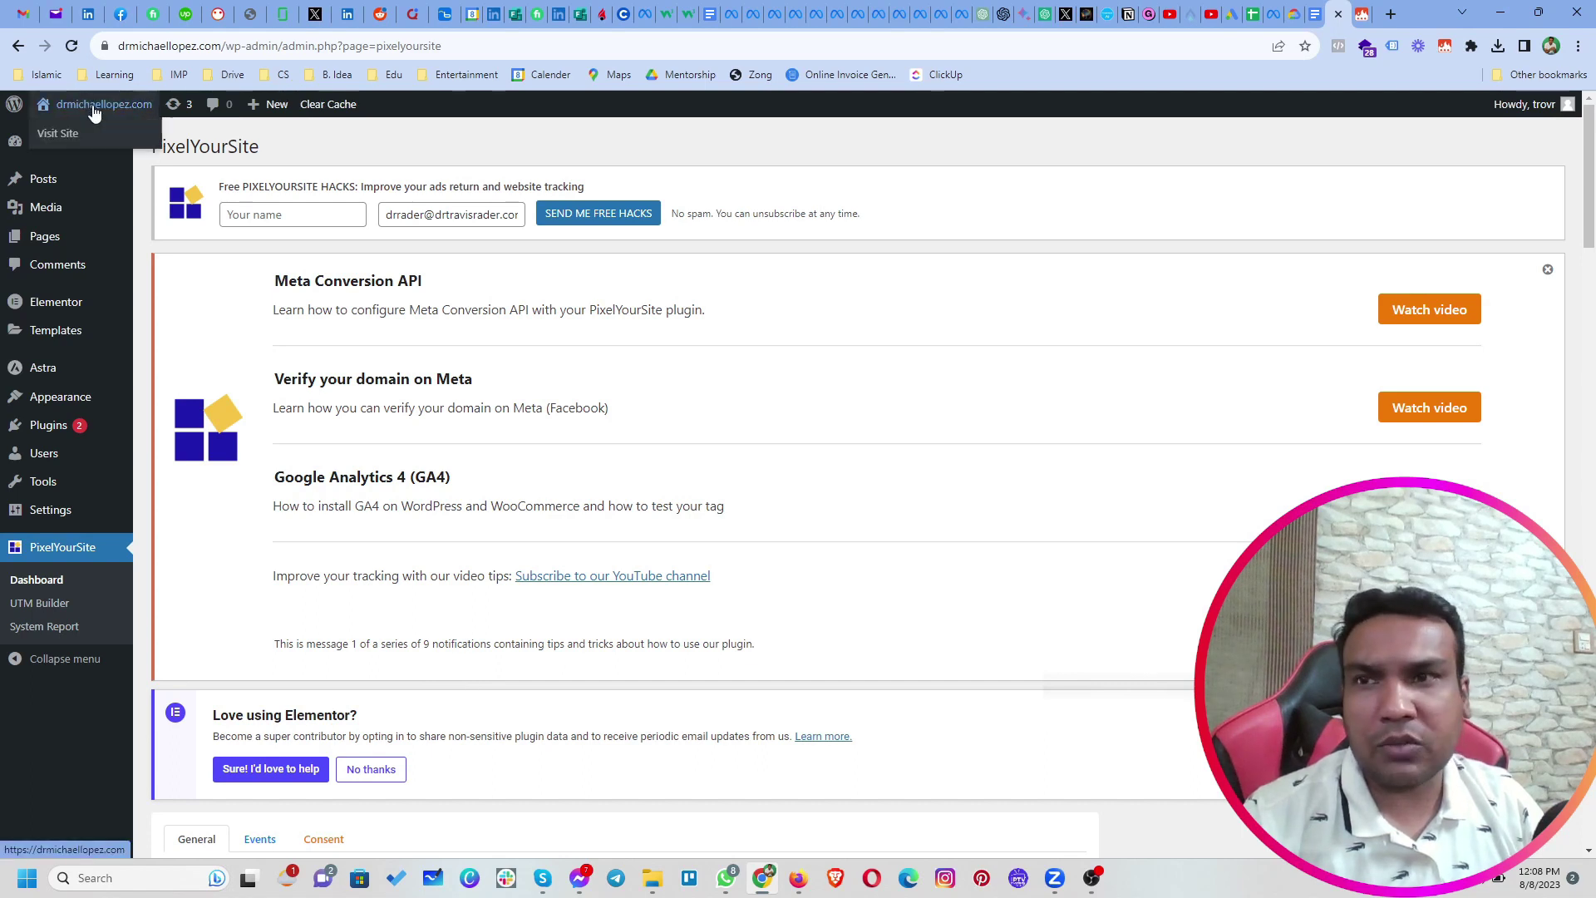
left_click(59, 137)
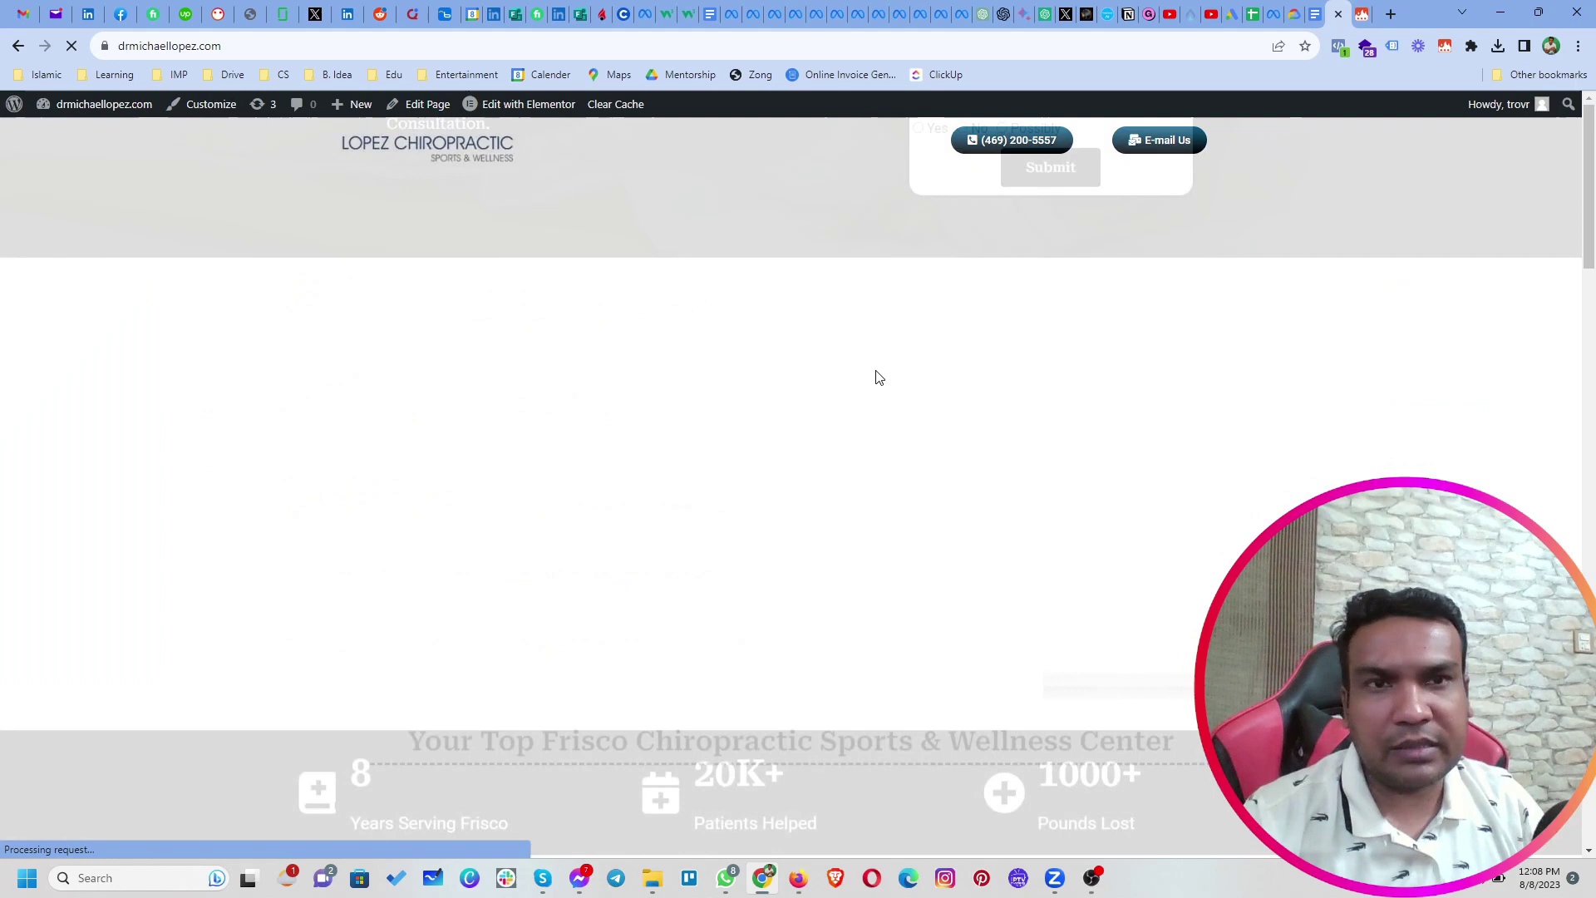
scroll(790, 521, "down", 4)
scroll(789, 516, "down", 20)
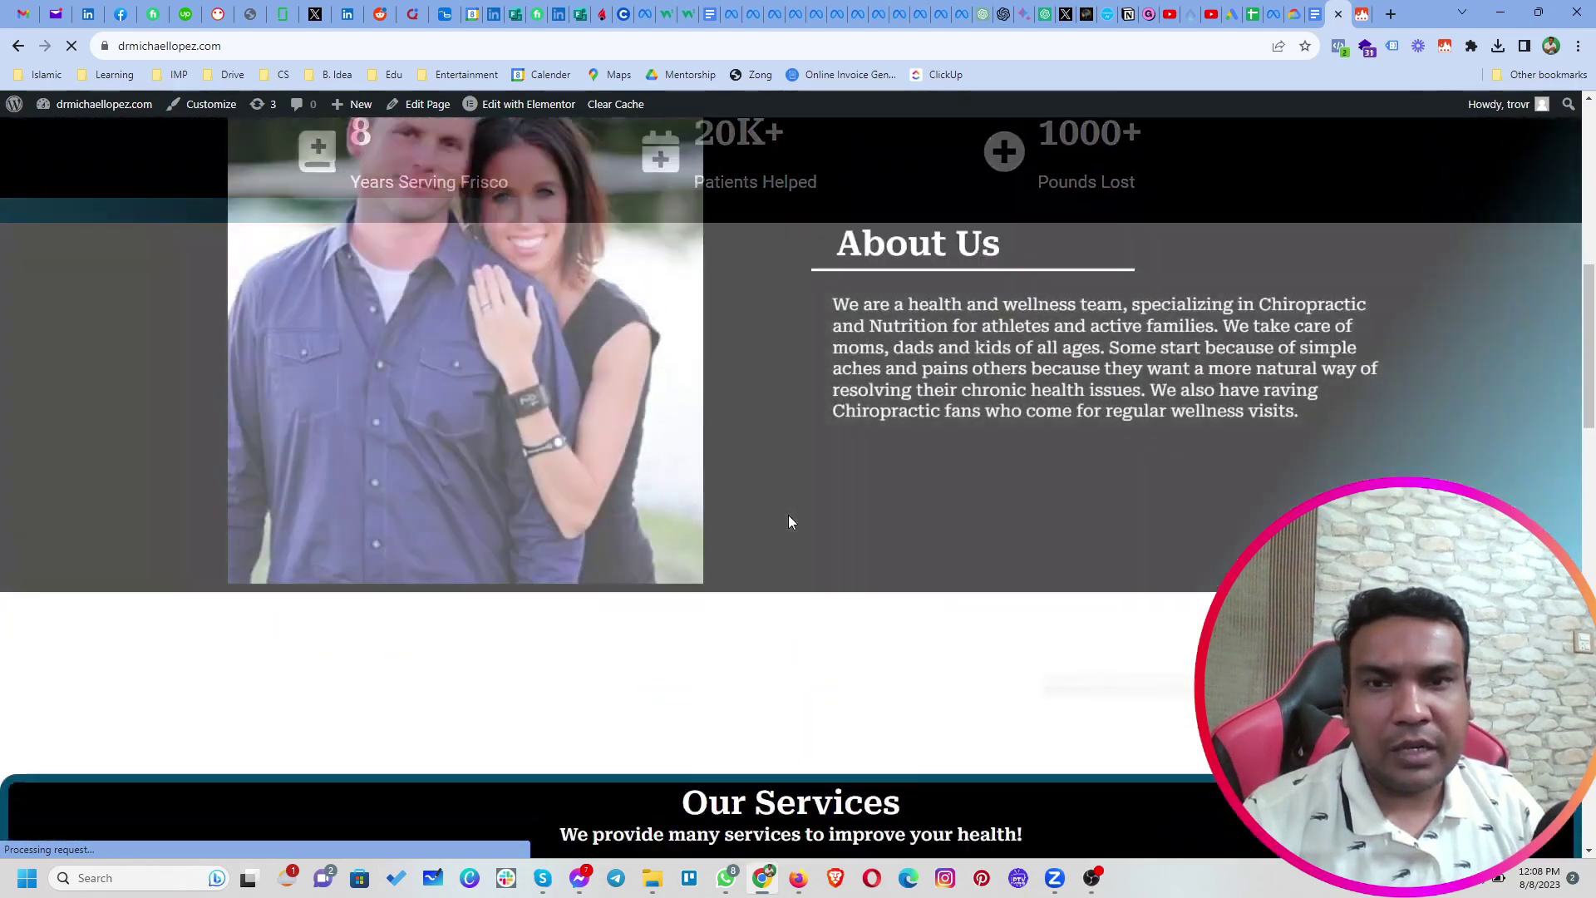
scroll(787, 548, "up", 10)
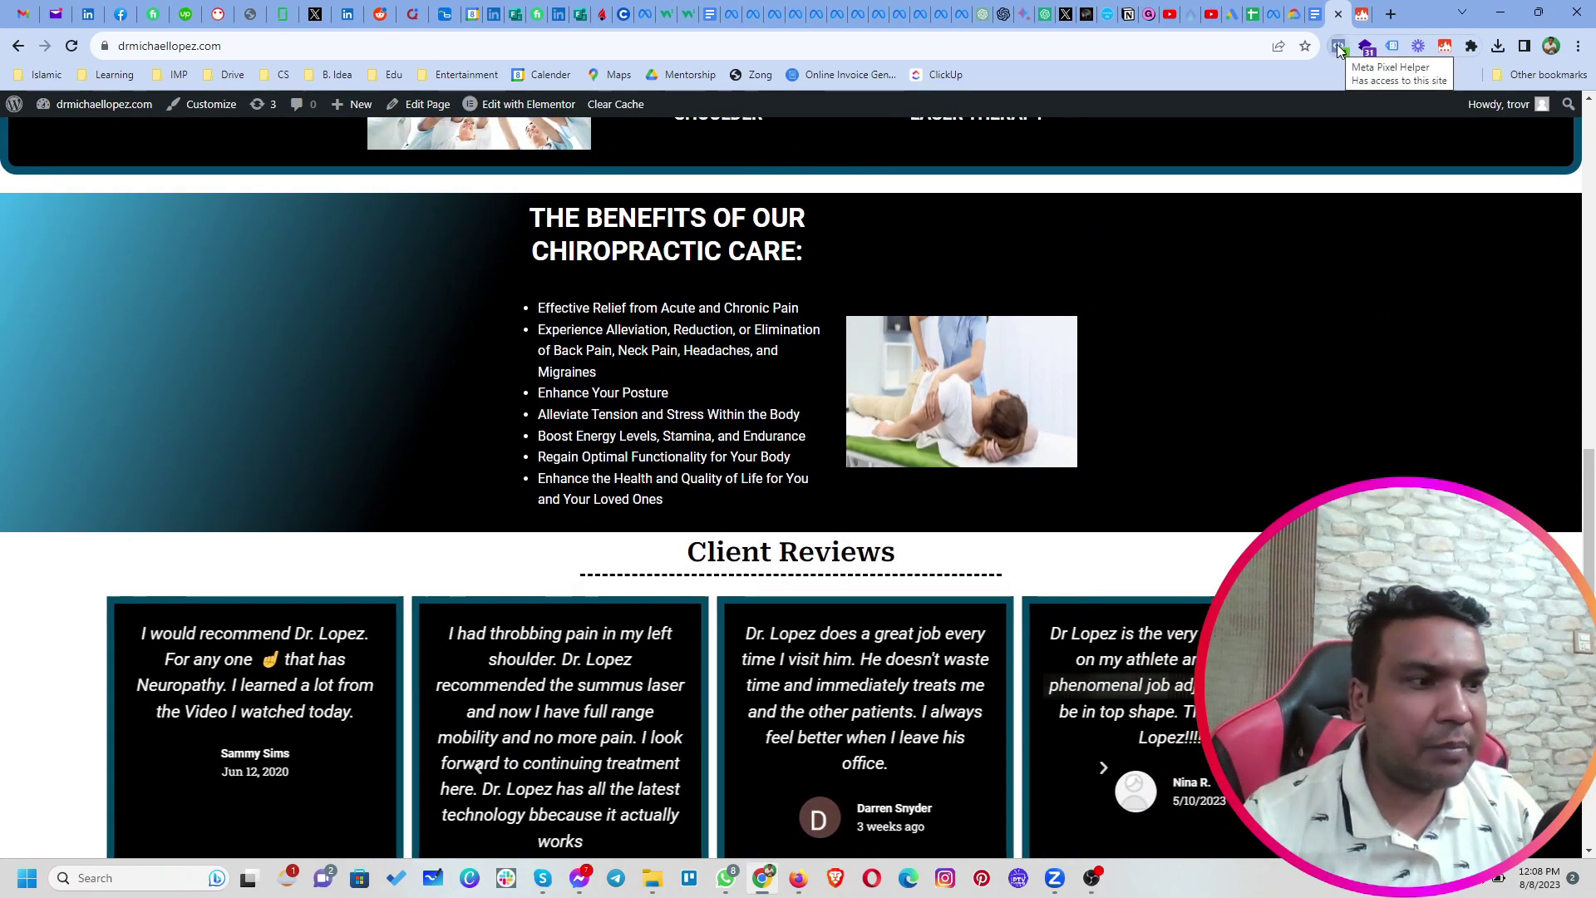
left_click(1339, 48)
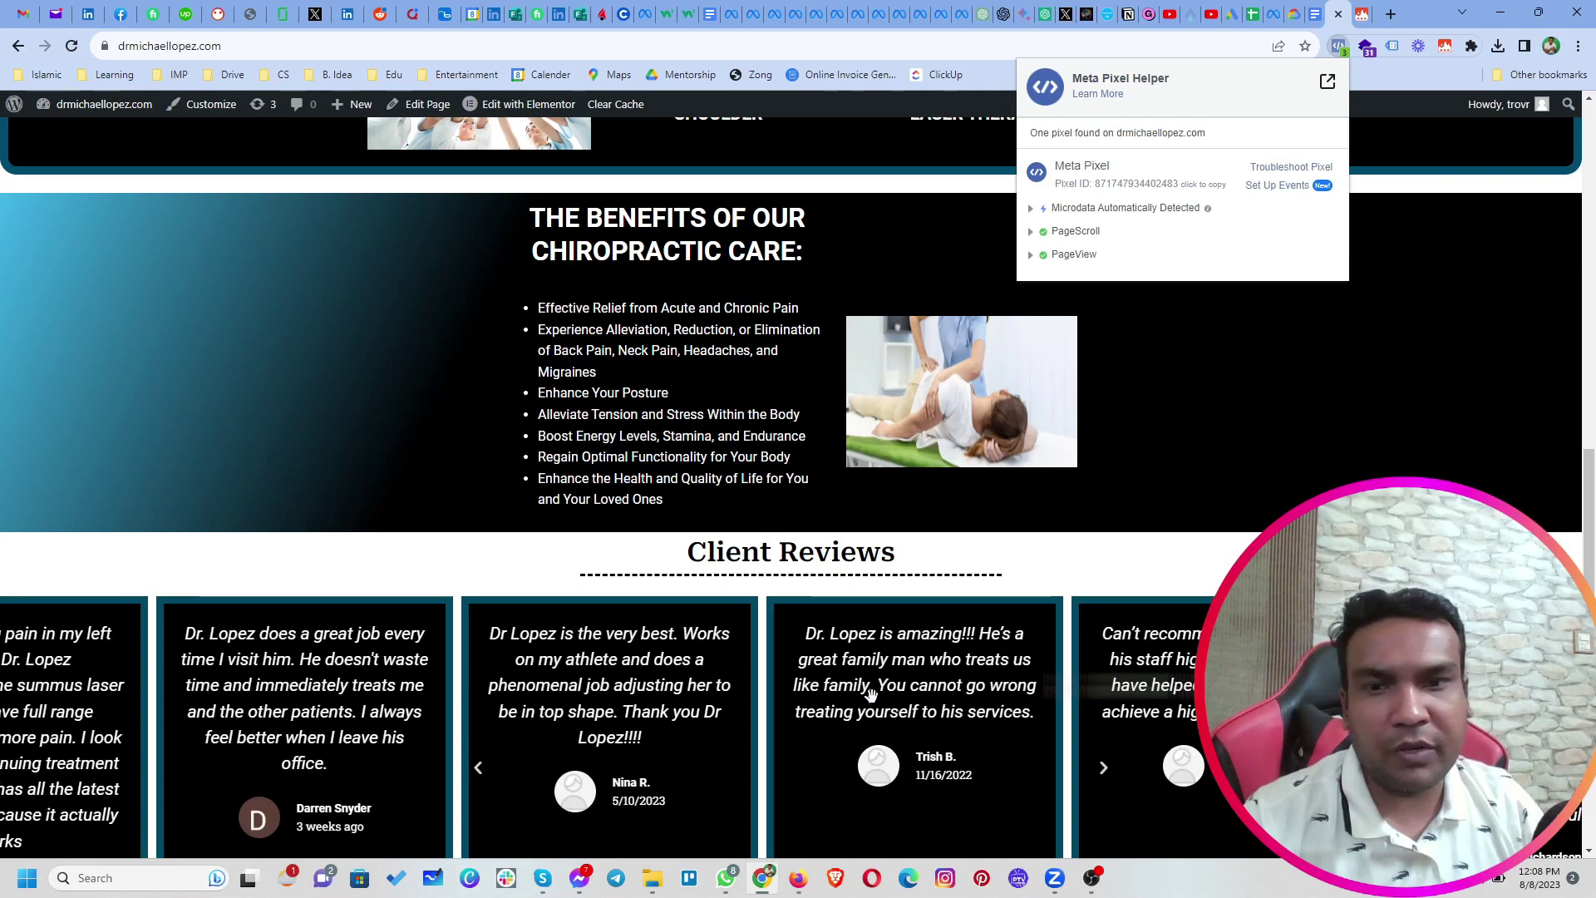
left_click(797, 883)
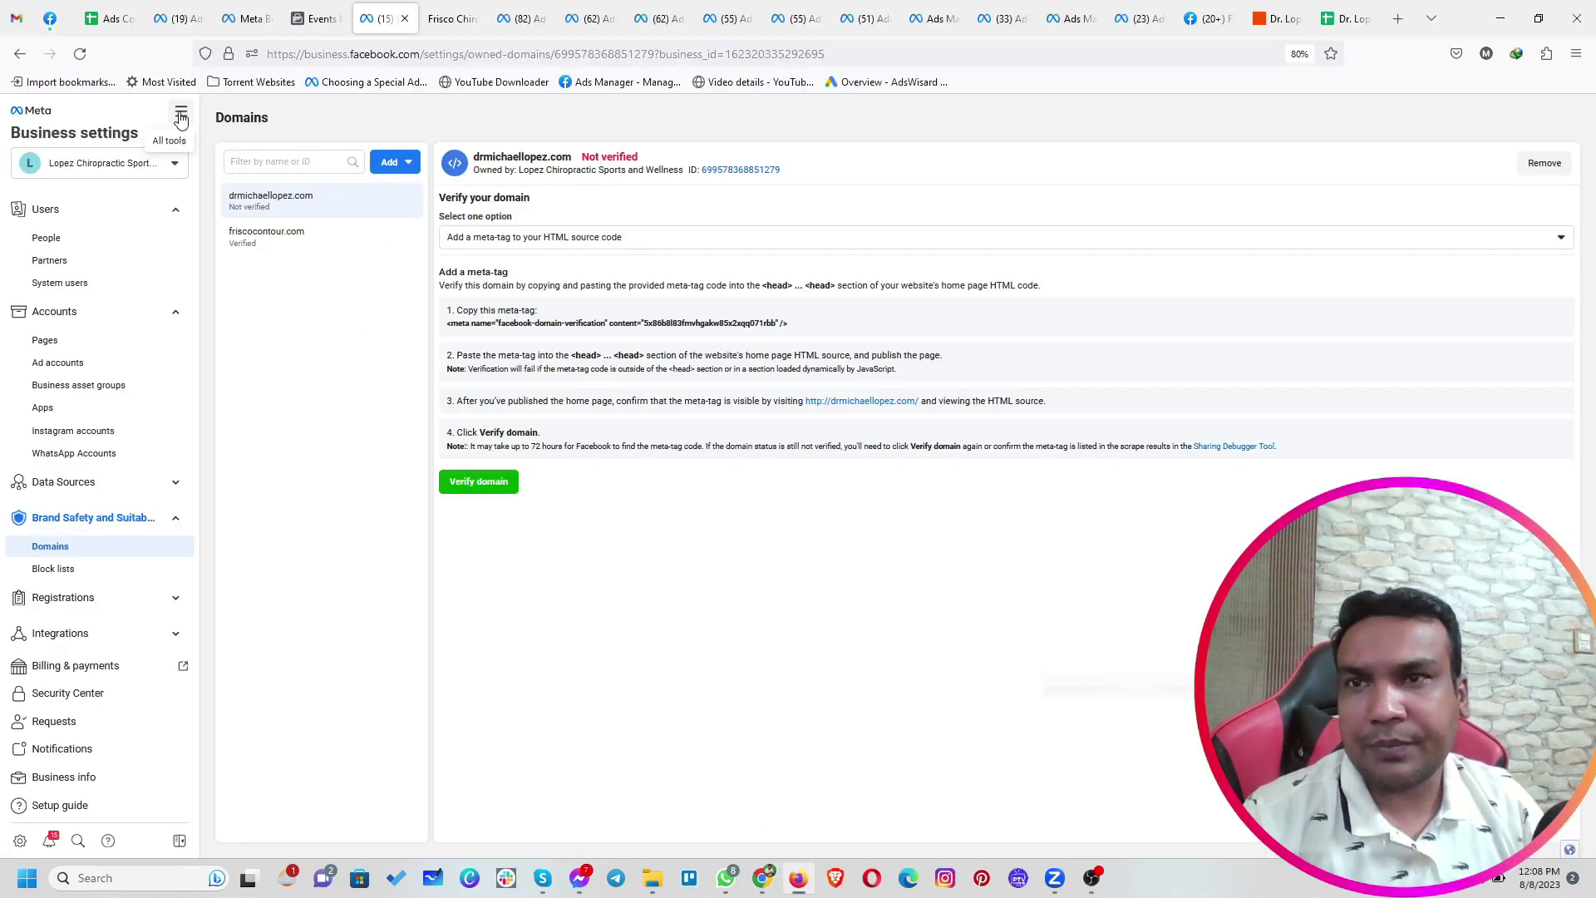
Confirm the dataset's test events show PageScroll and PageView from the server, deduplicated, then return to Overview
left_click(302, 27)
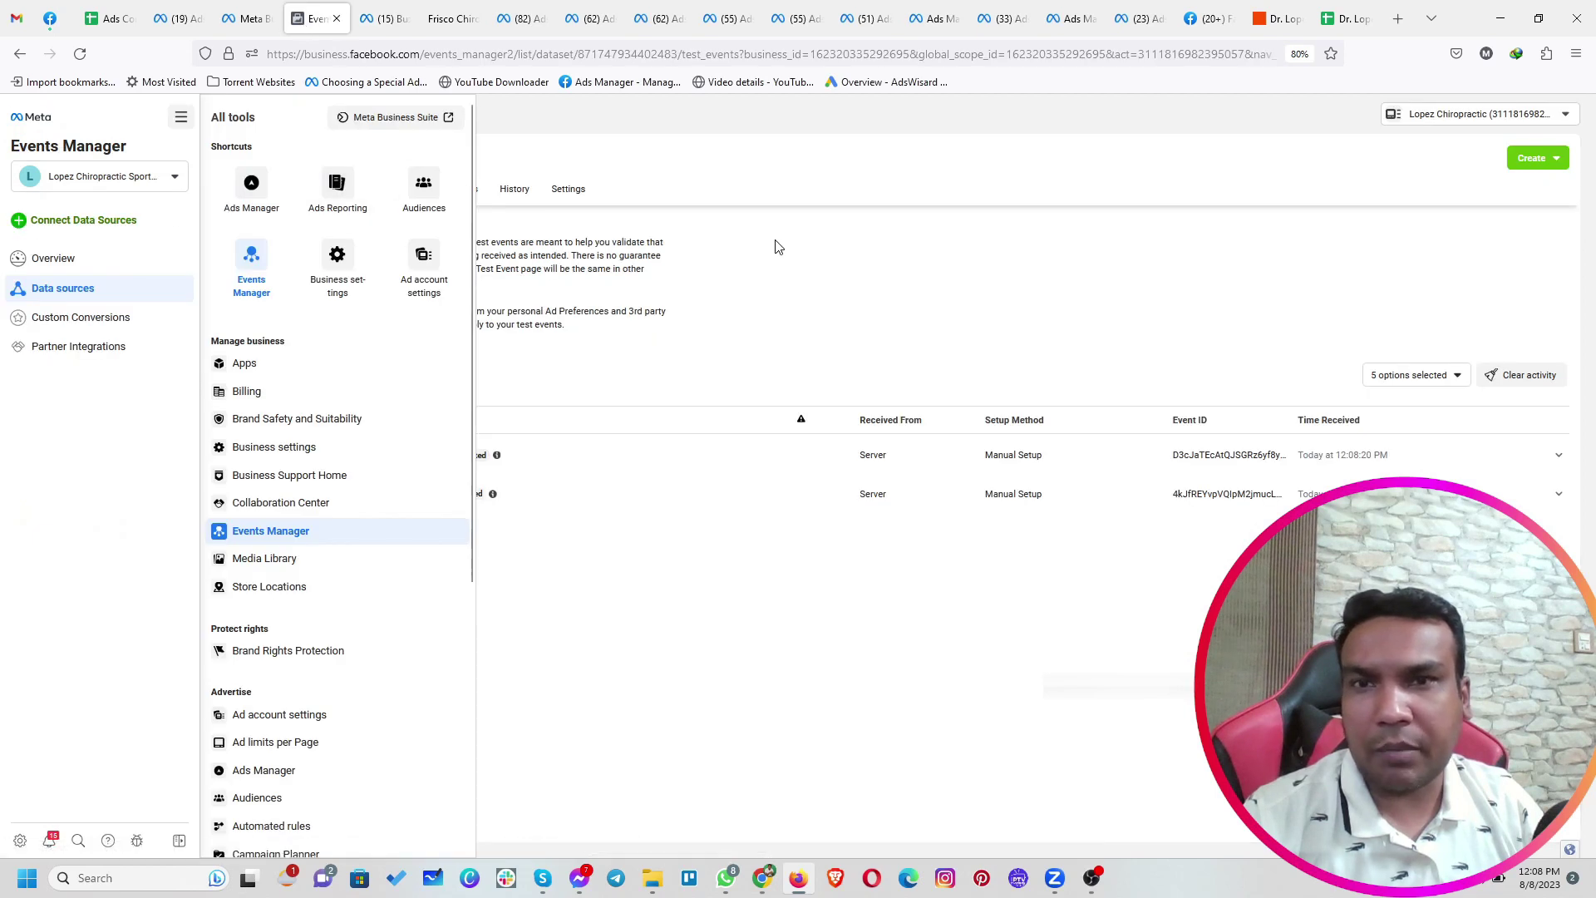
left_click(322, 189)
left_click(80, 53)
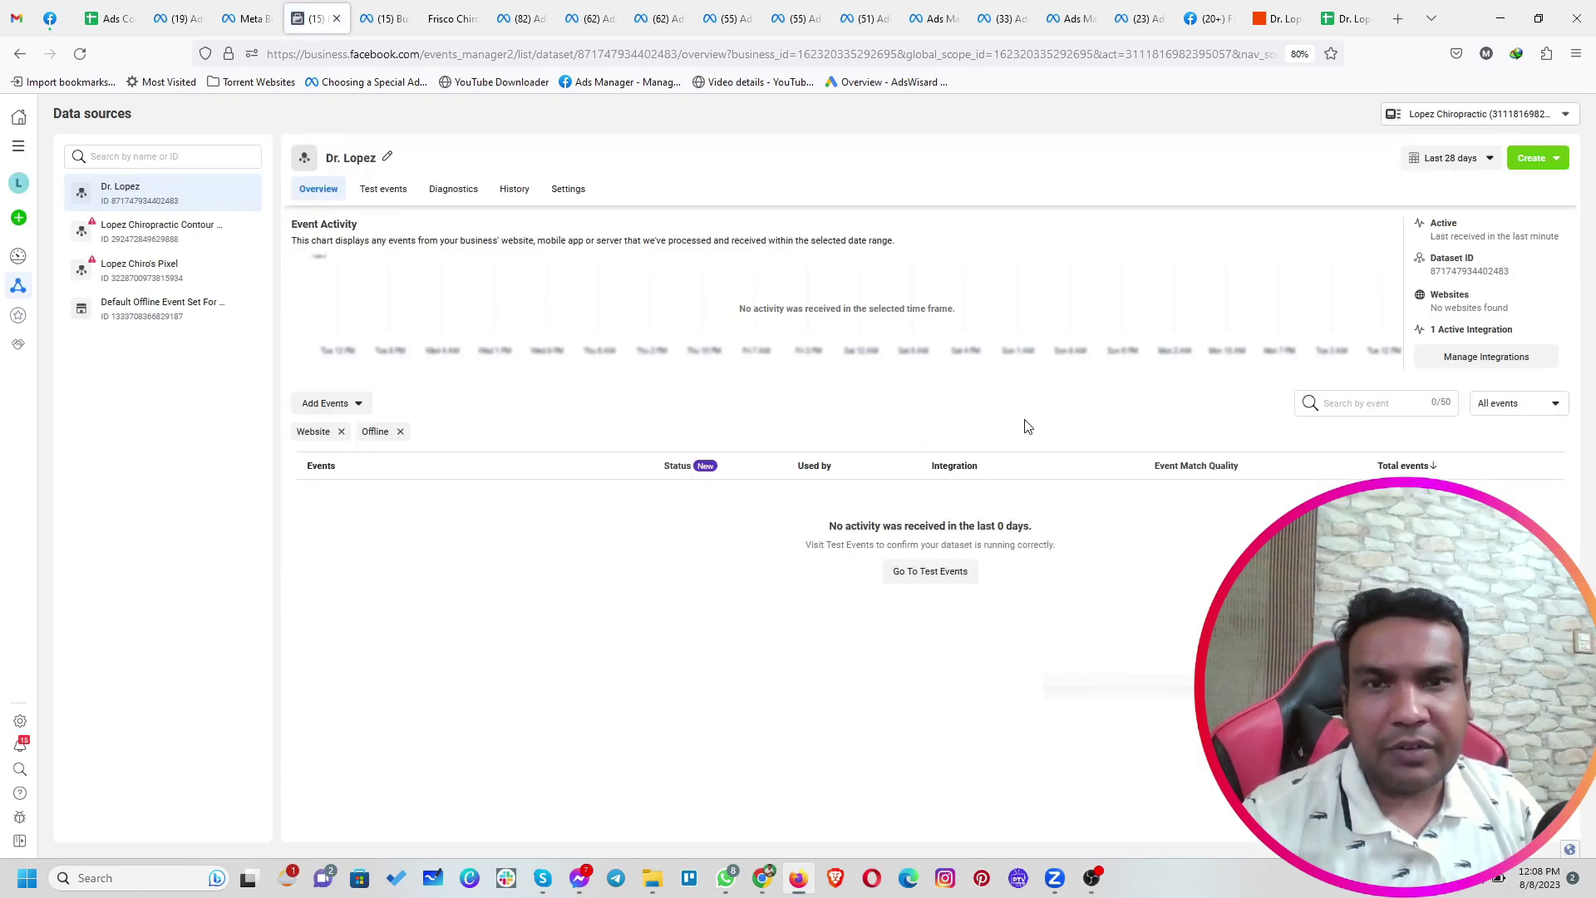
left_click(404, 192)
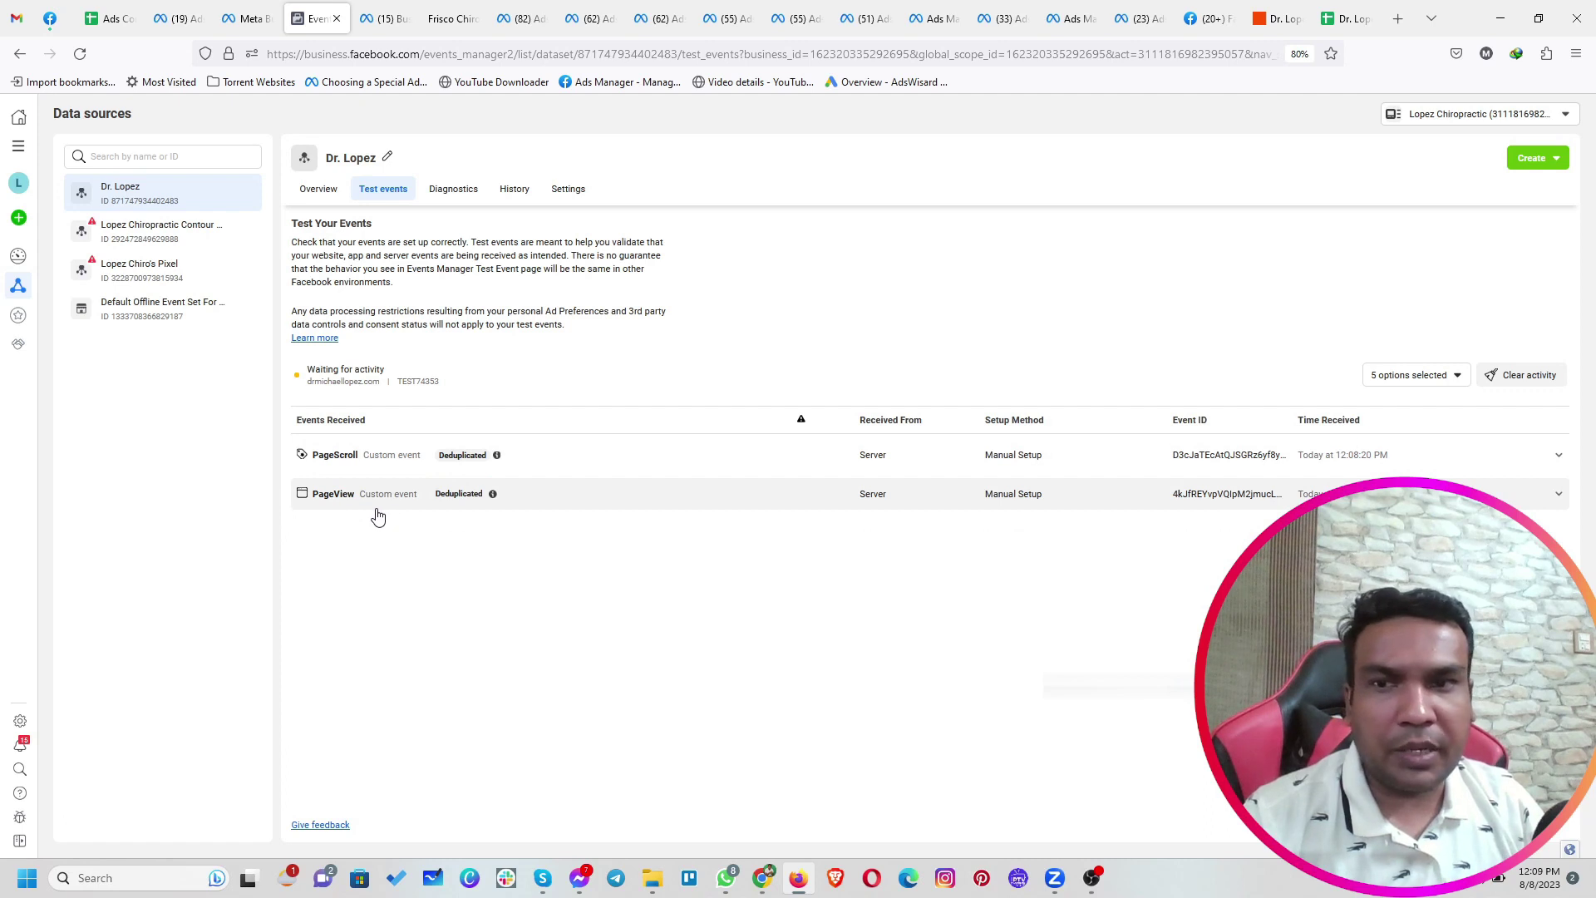
left_click(333, 196)
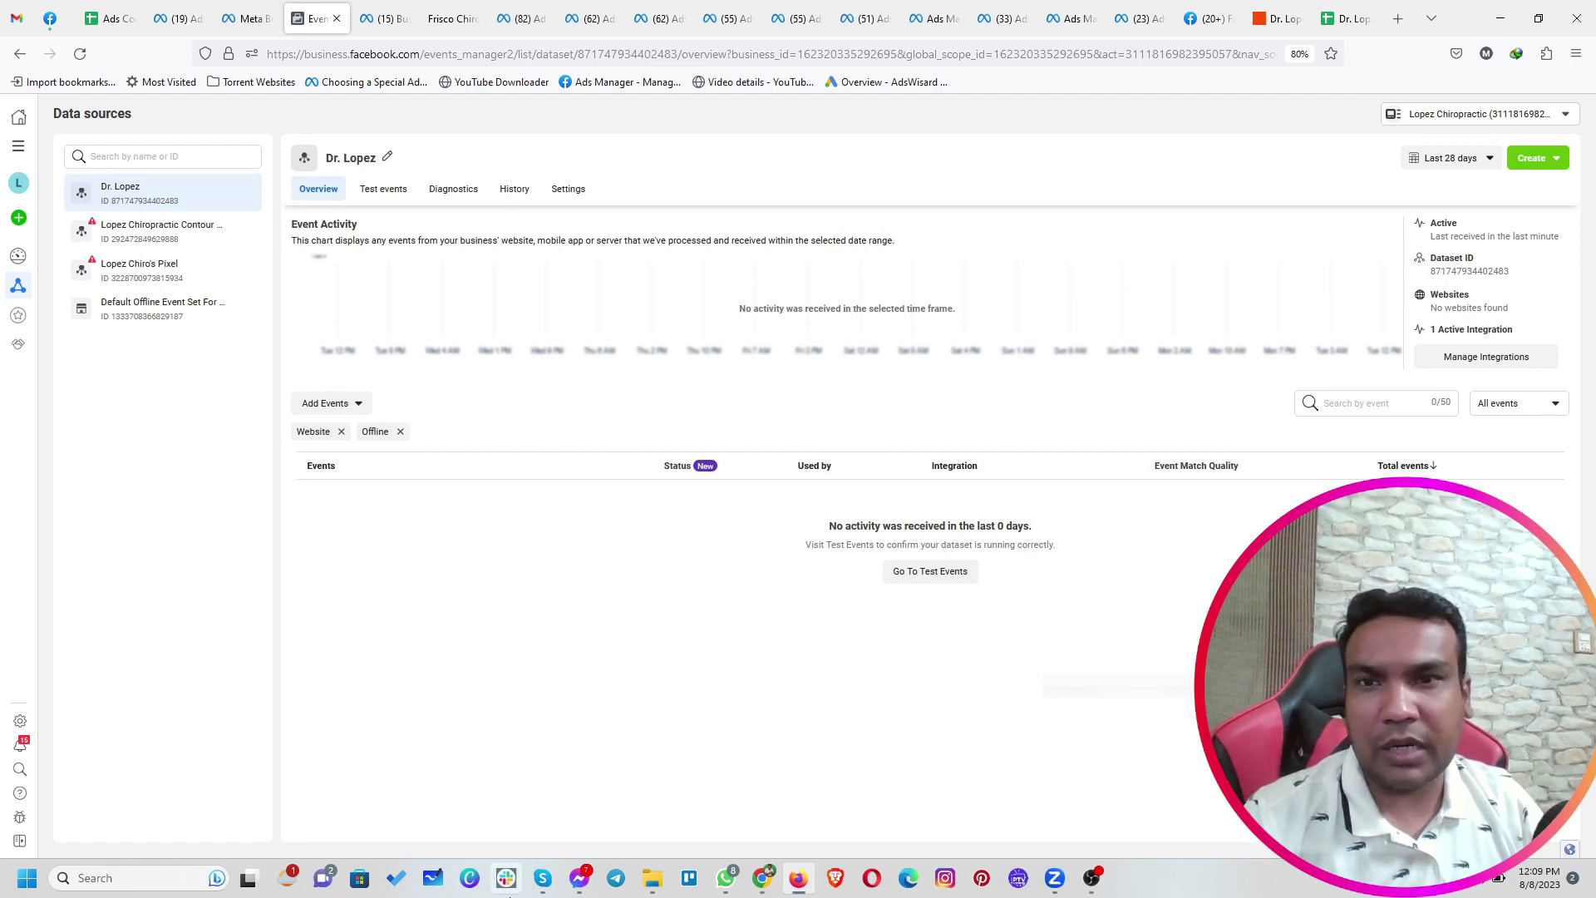
In Ads Manager Campaigns, create a new campaign with the Leads objective, set up manually
left_click(18, 146)
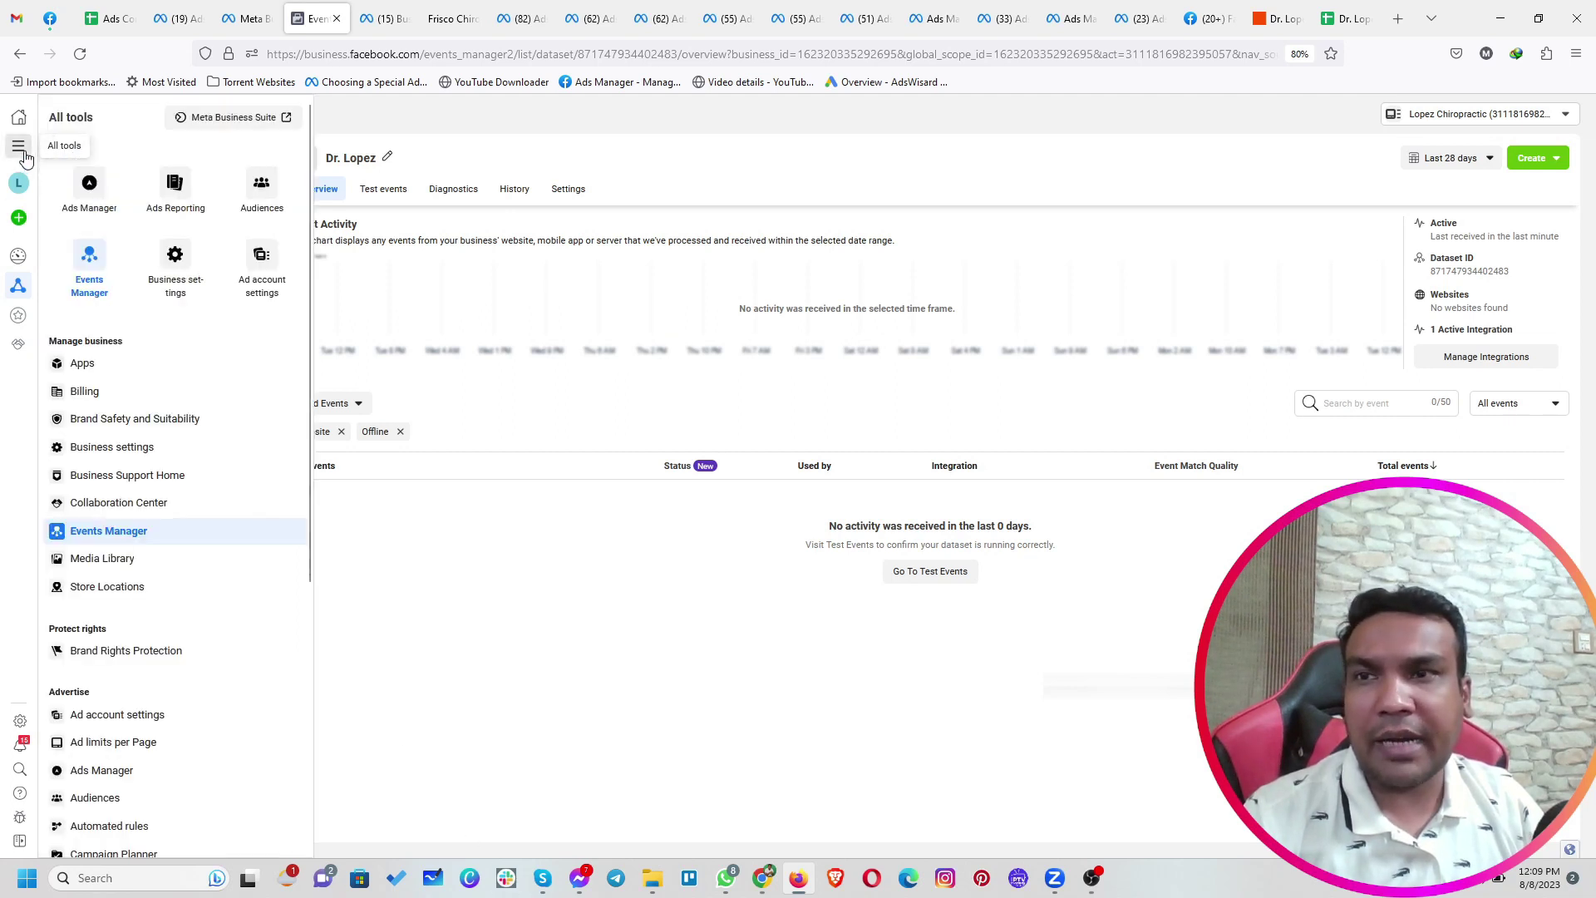
left_click(87, 199)
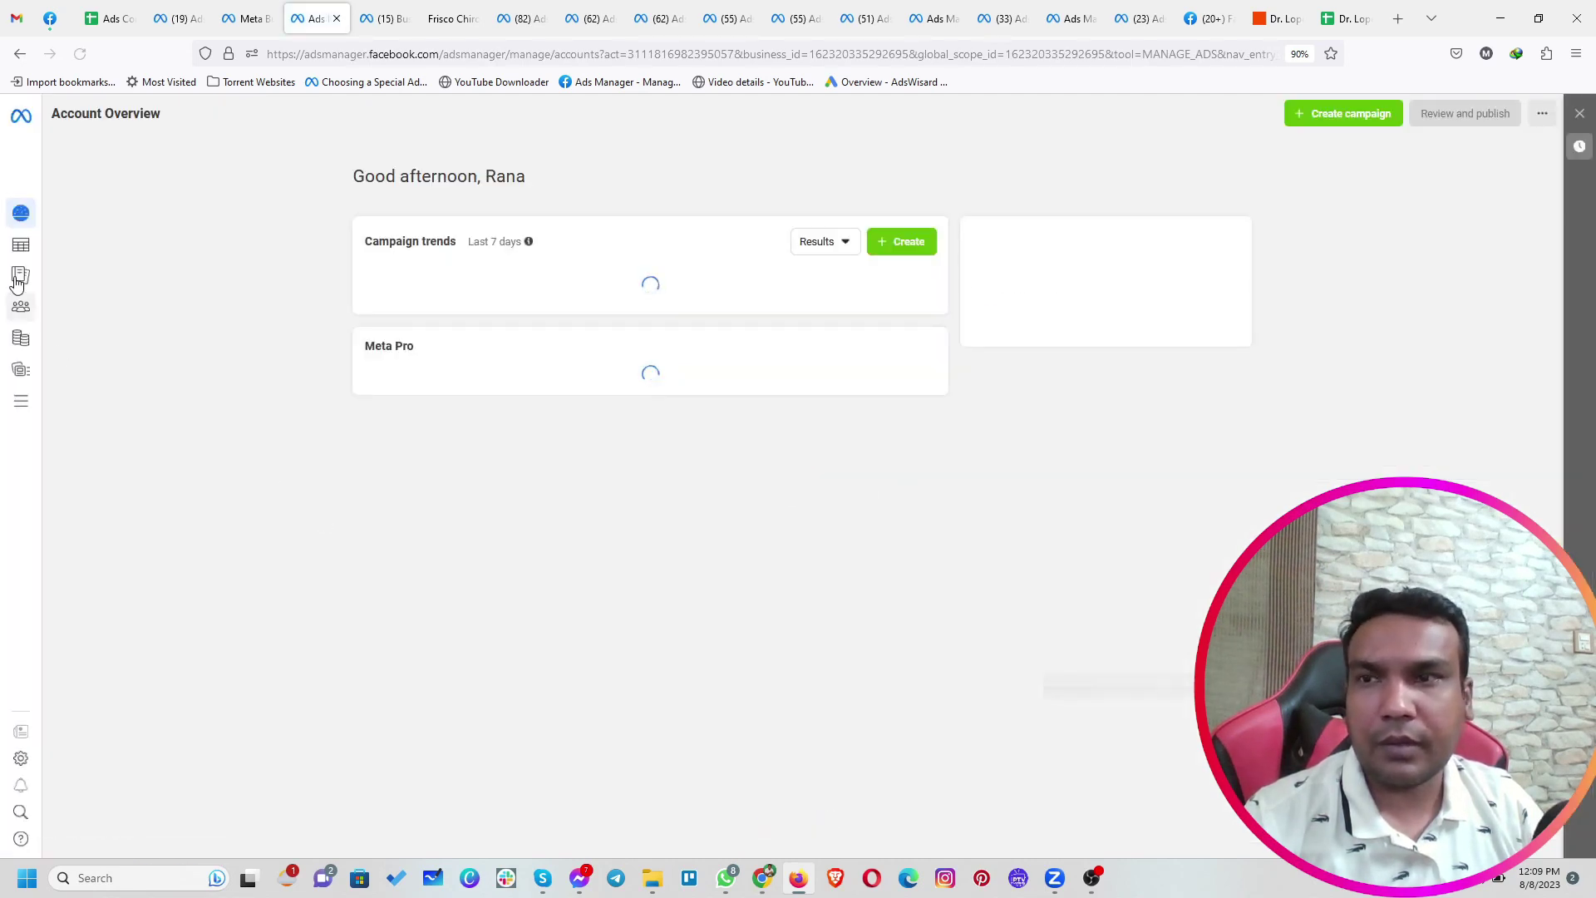
left_click(23, 244)
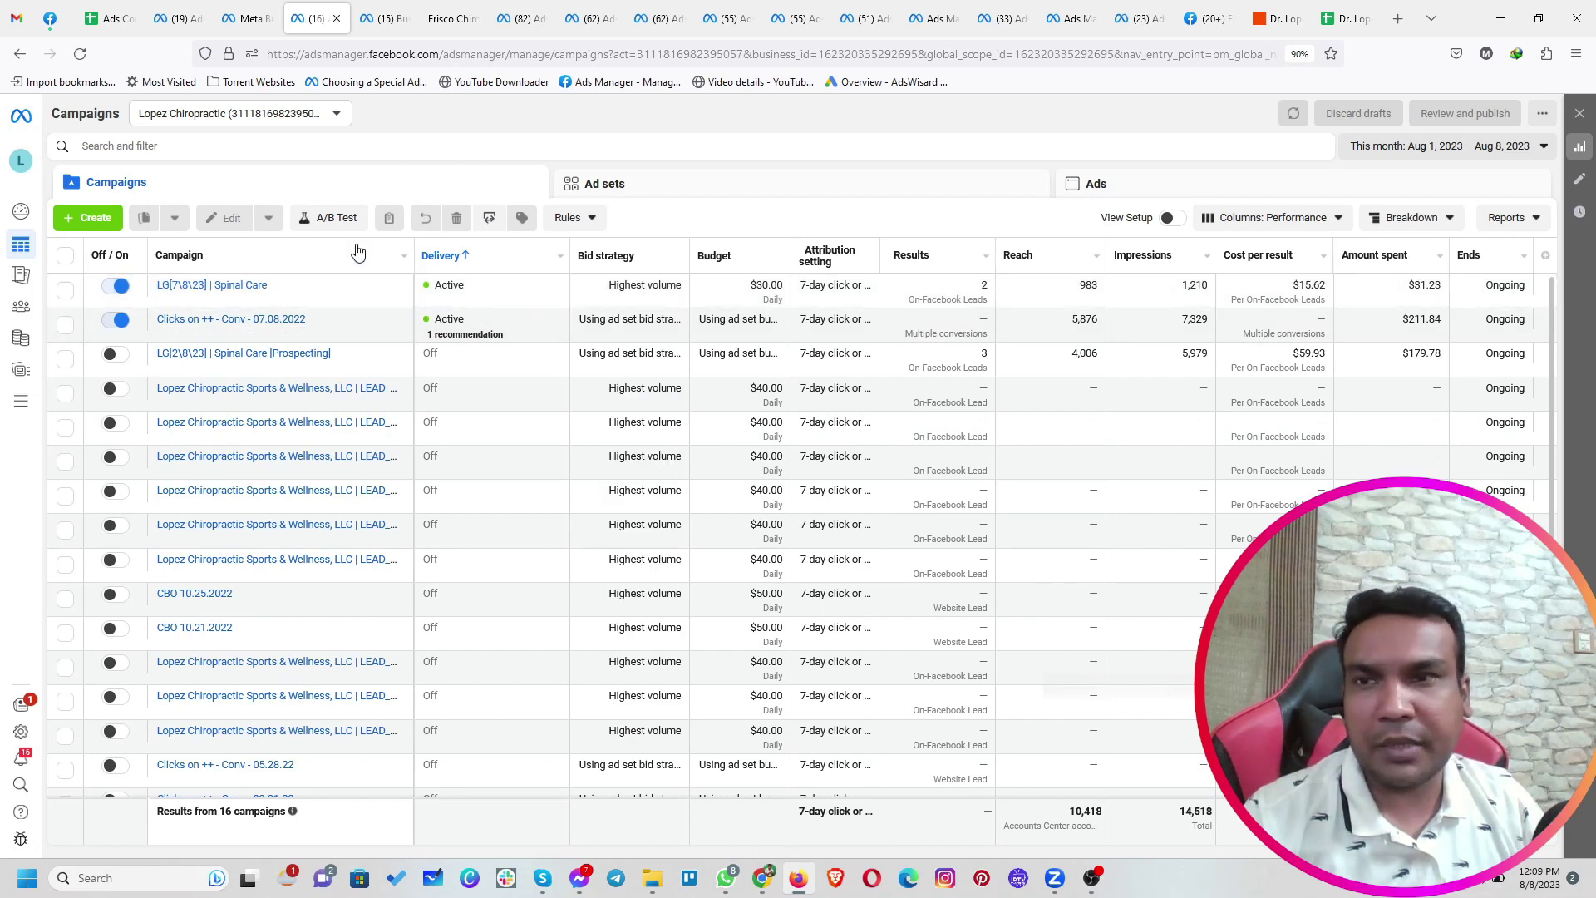
left_click(90, 217)
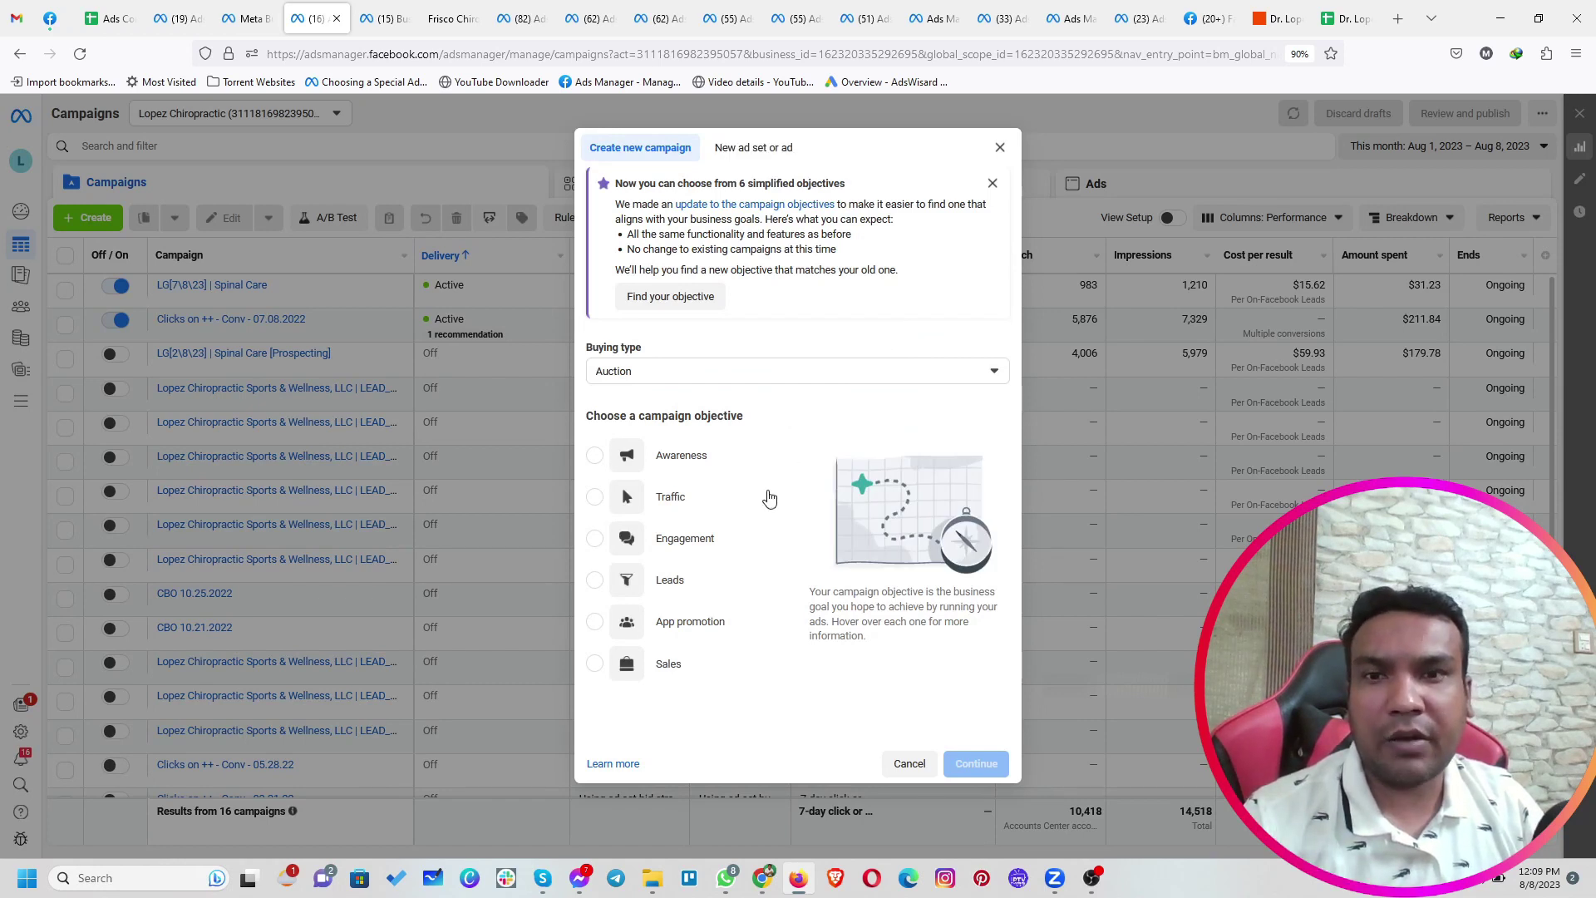
left_click(597, 584)
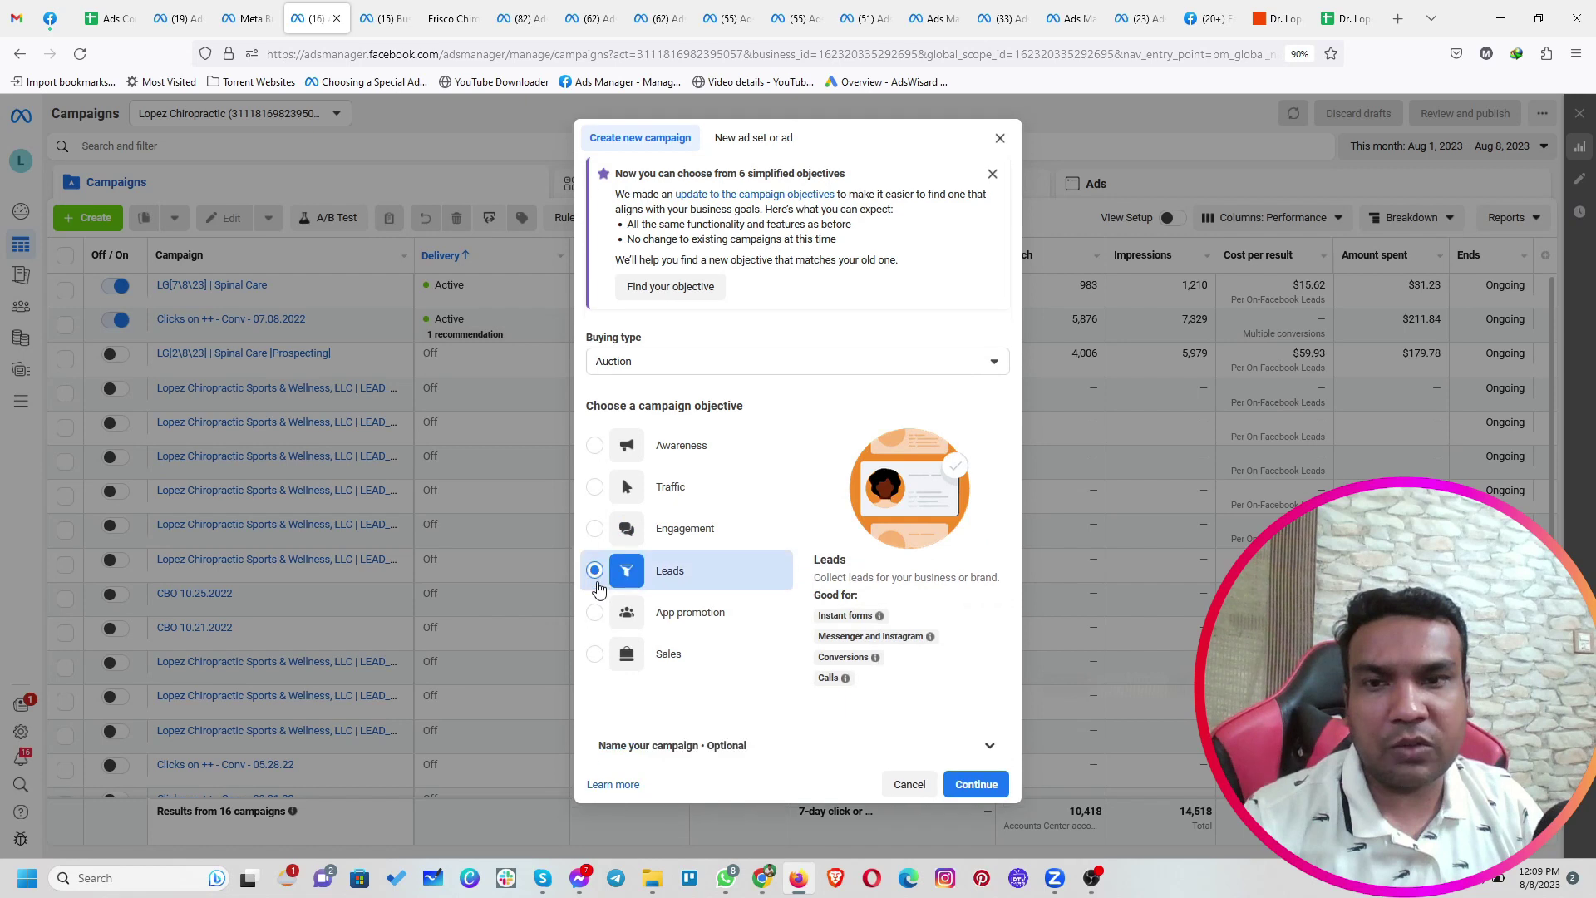
left_click(974, 786)
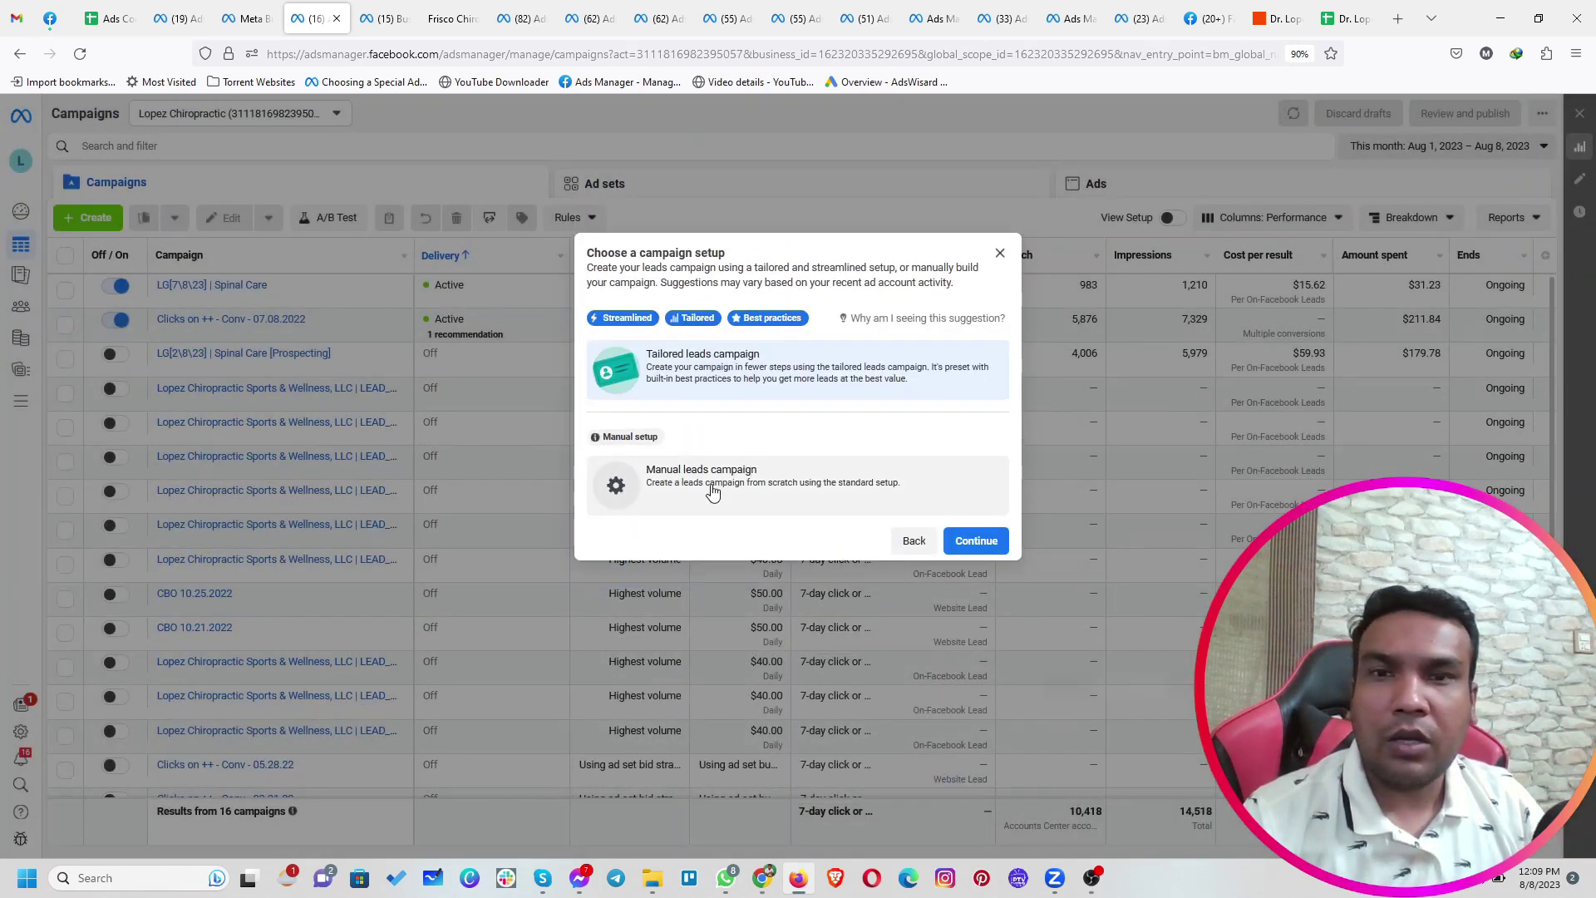
left_click(713, 488)
Replace the default campaign name with 'WC (8/8/23) - Landing Page Leads'
left_click(974, 542)
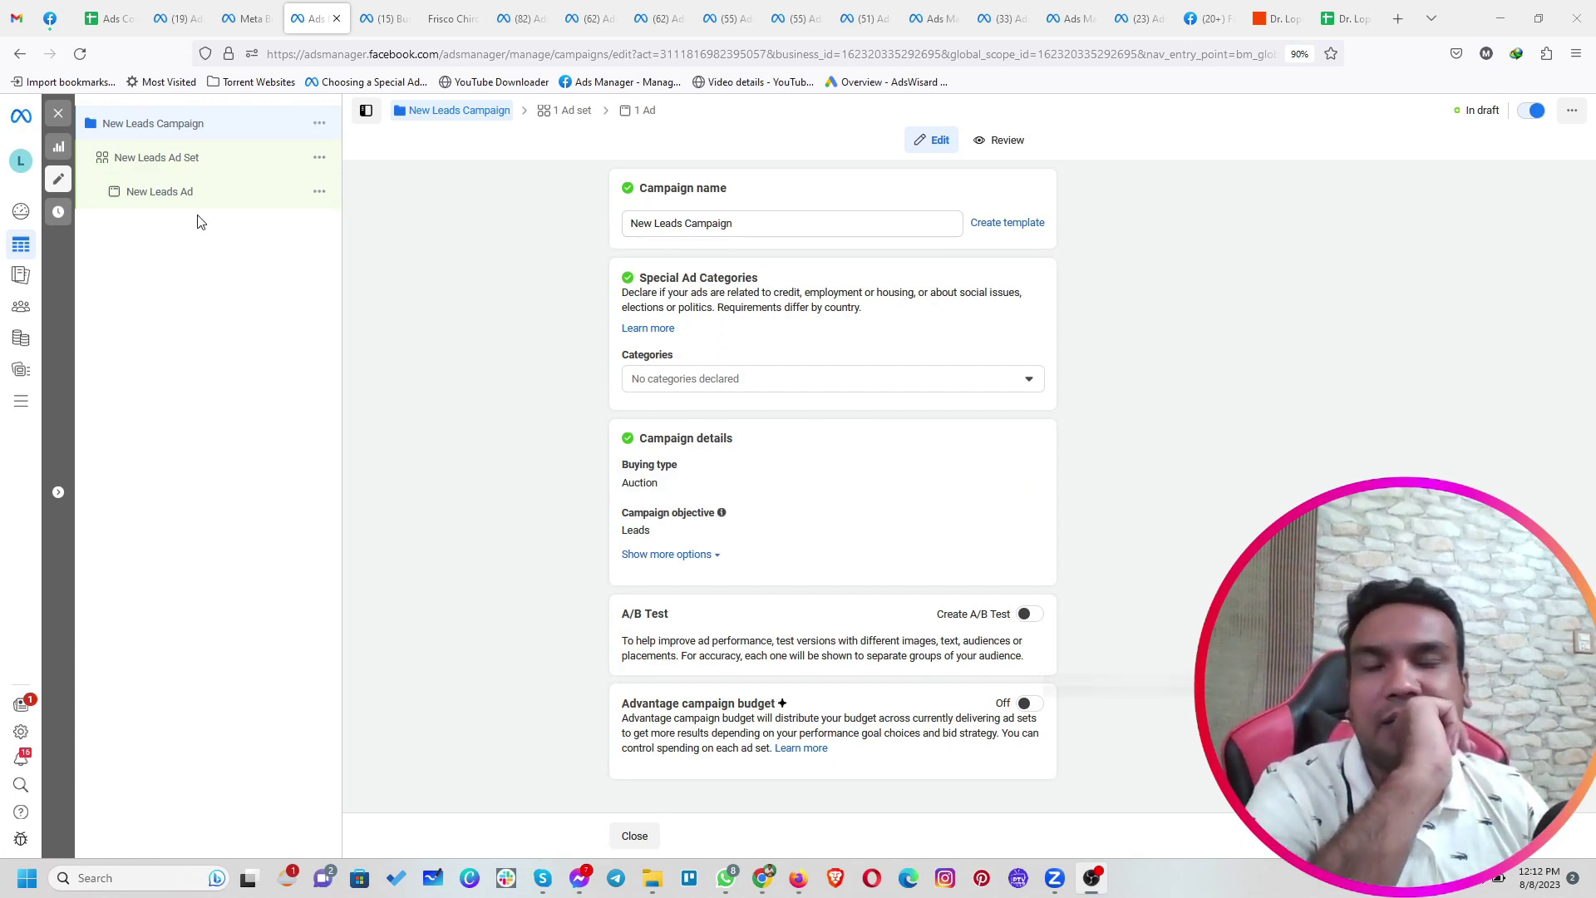
left_click_drag(766, 226, 593, 227)
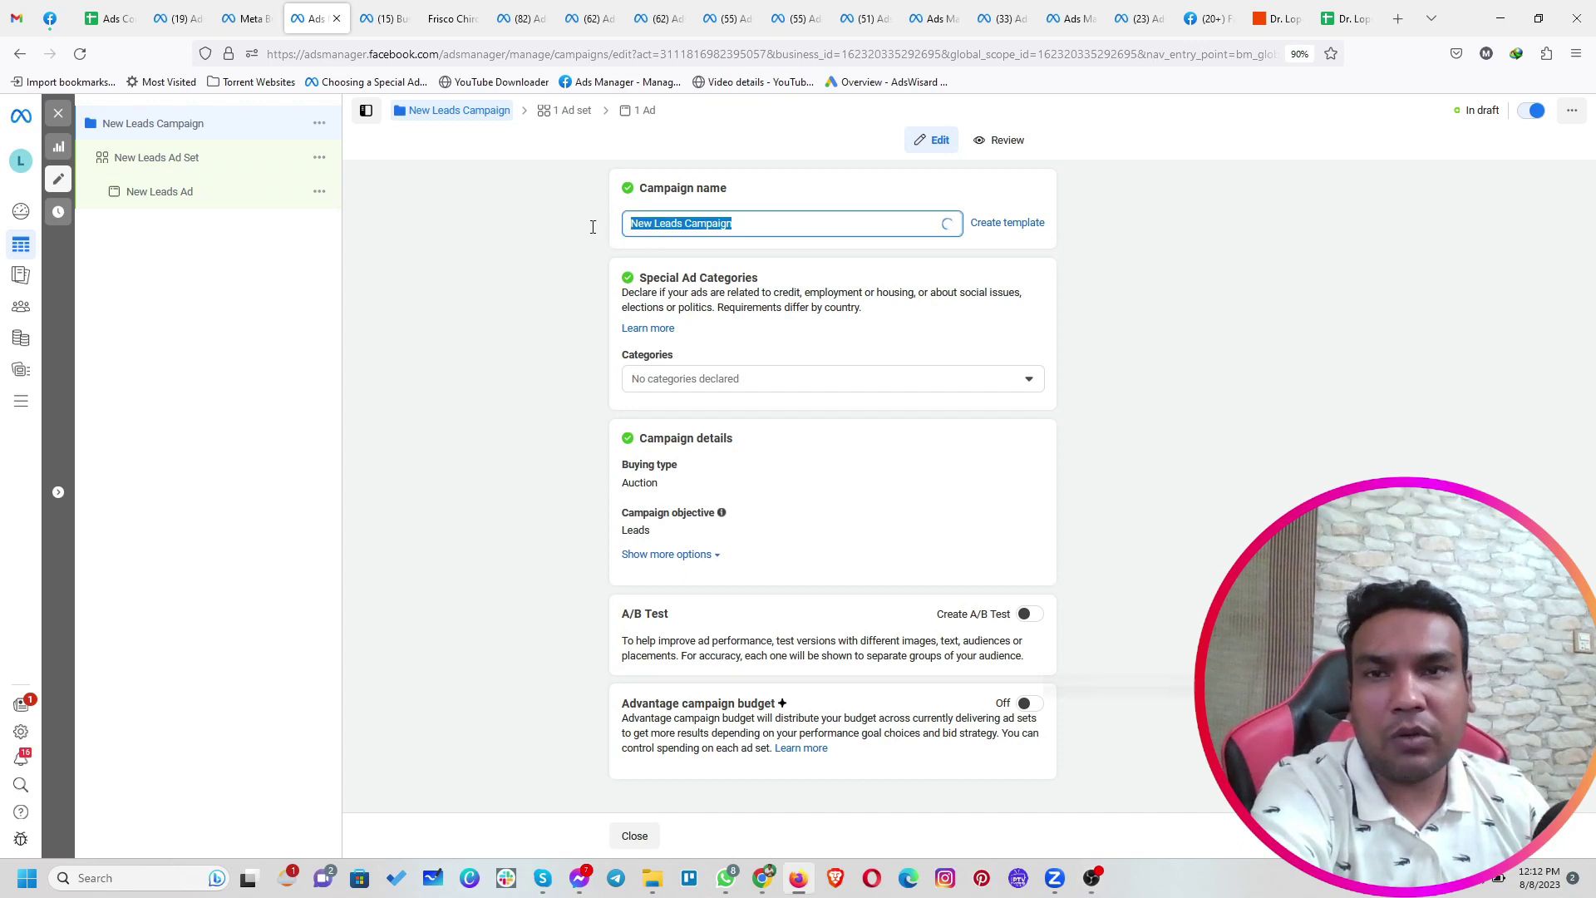
type("WC (")
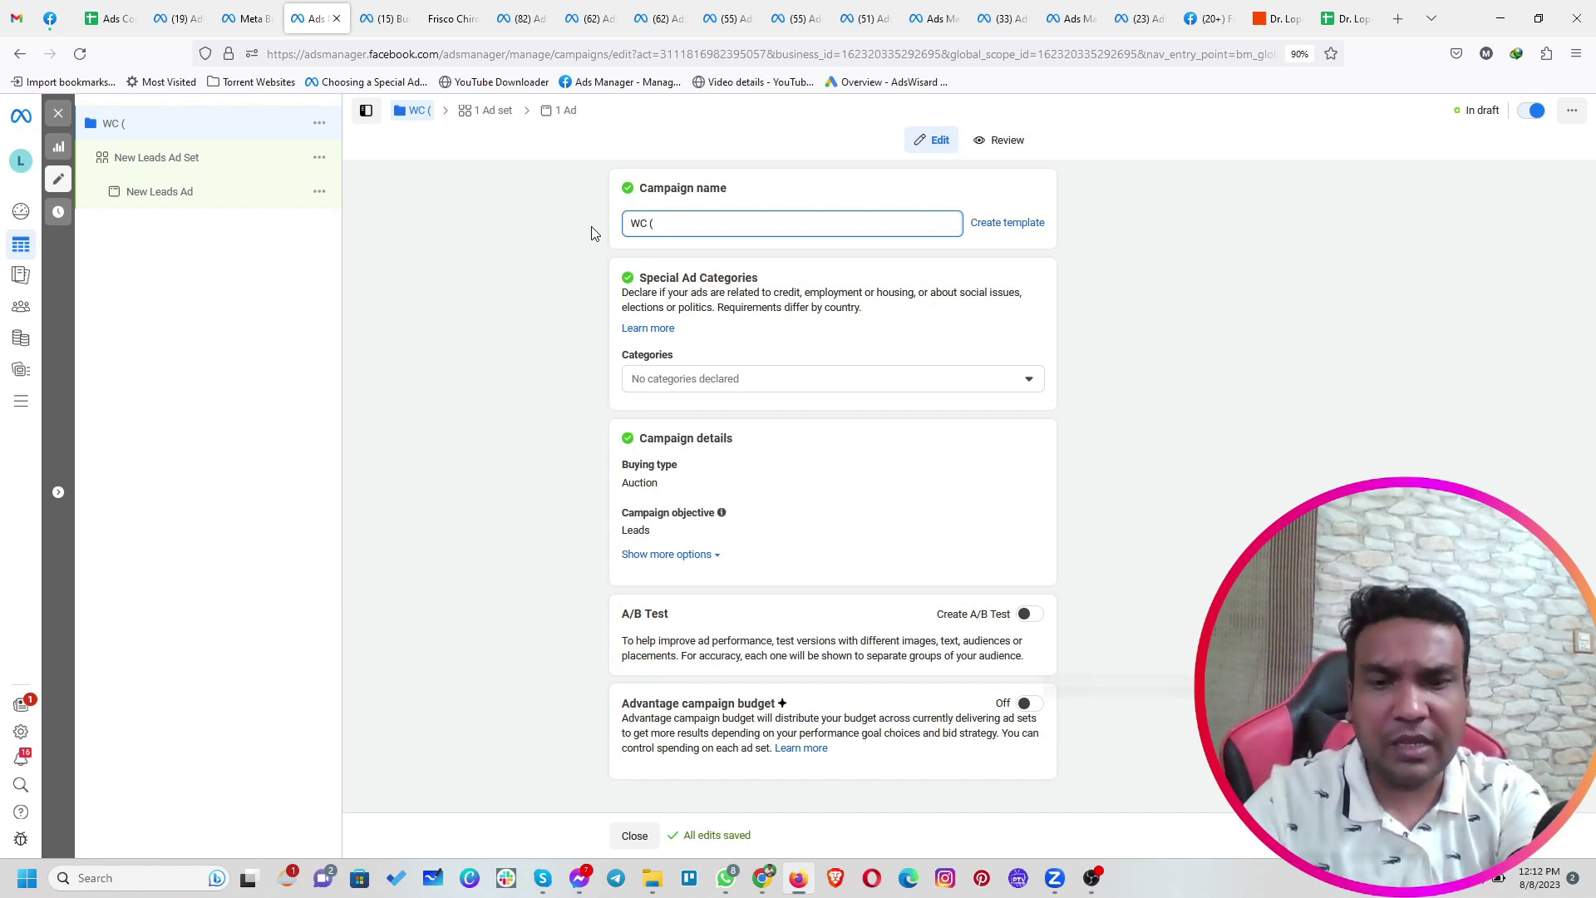
type("8/8/")
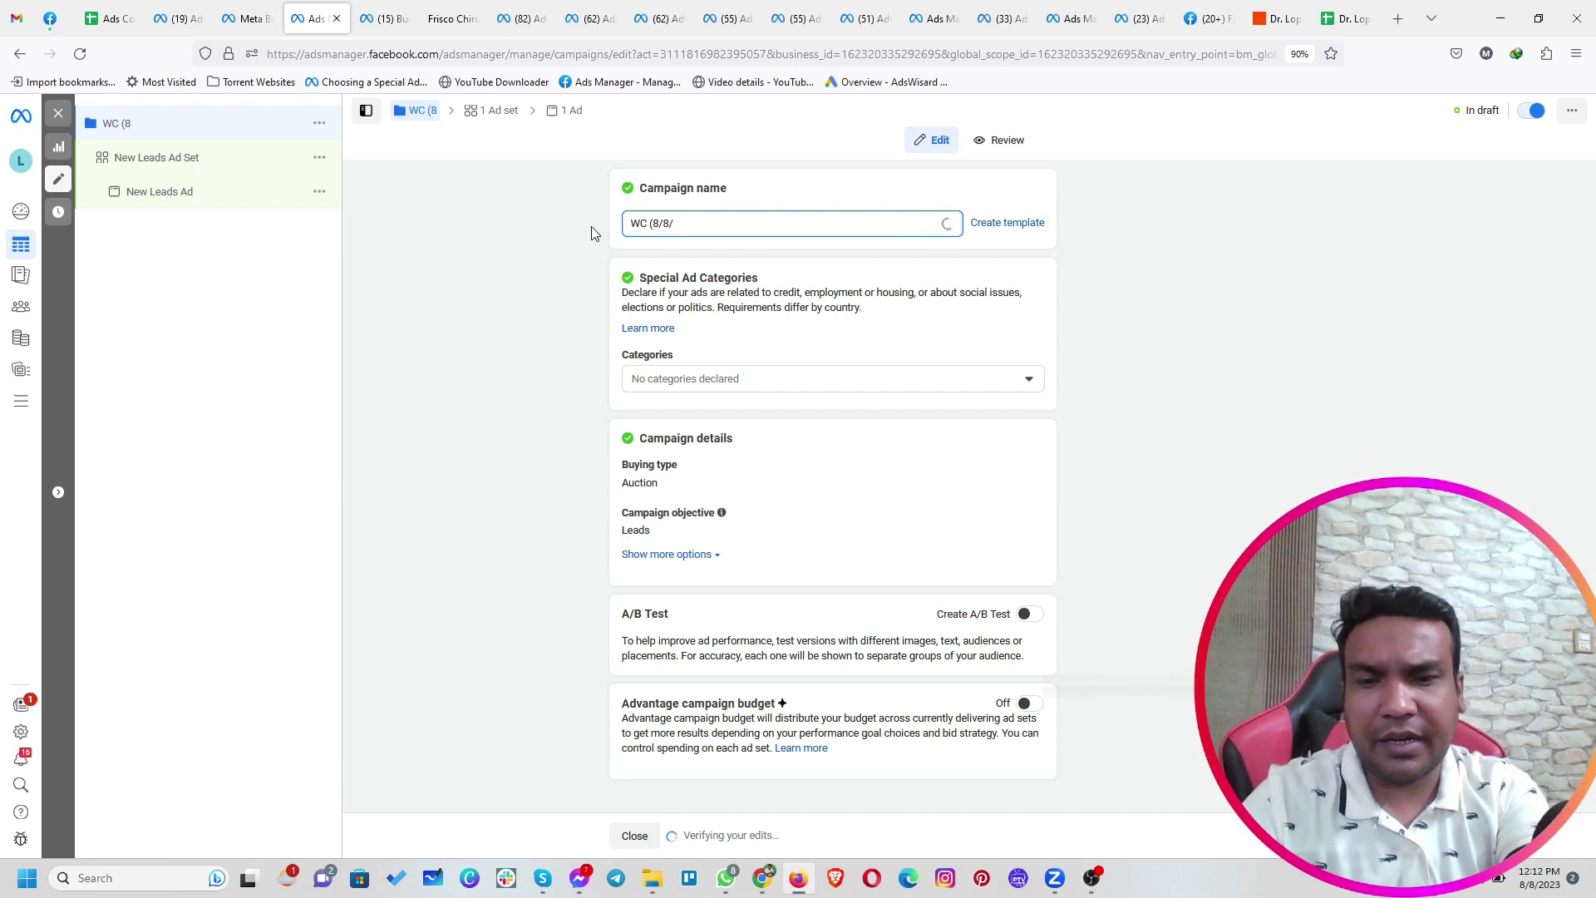
type("23) - Landing Page Leads")
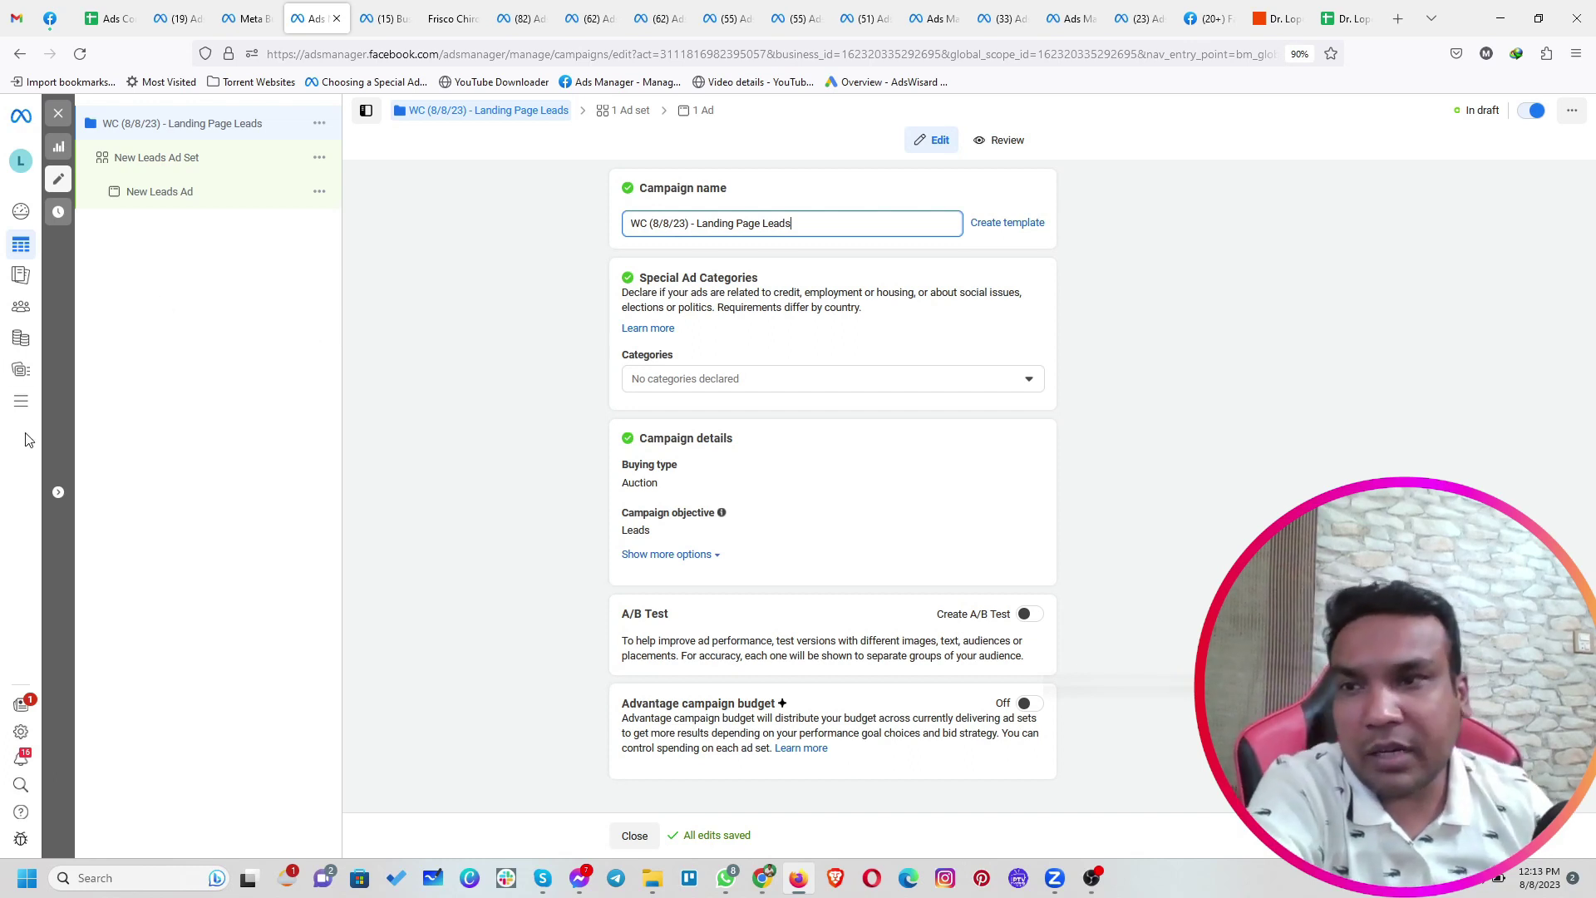
Open Events Manager in a new tab and launch the Event Setup Tool from the dataset's Settings
left_click(28, 402)
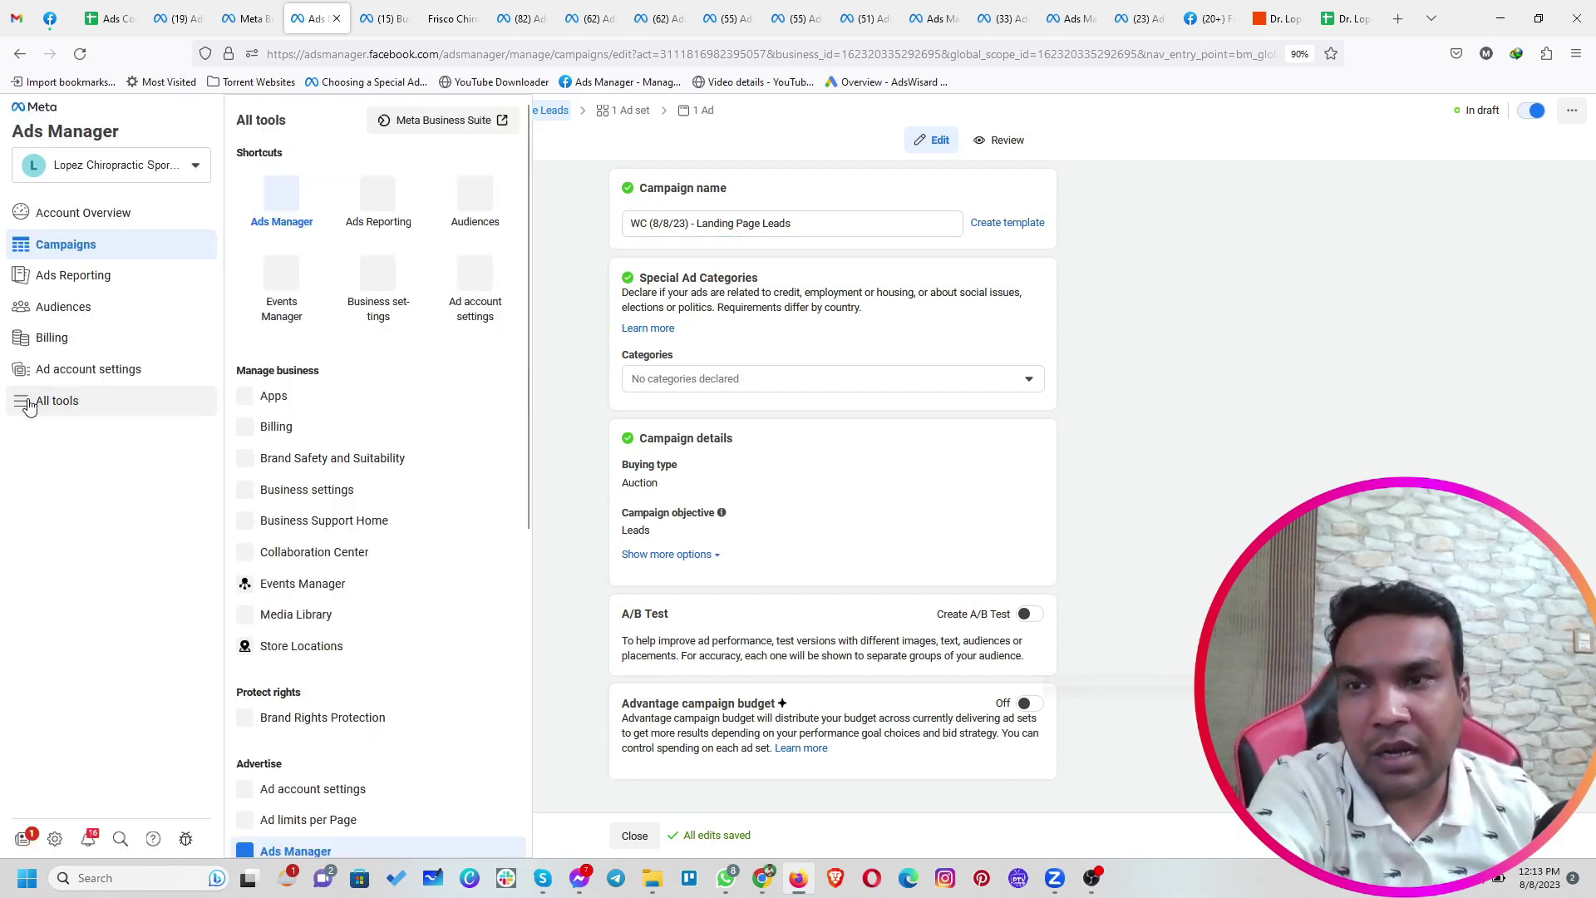
right_click(288, 283)
left_click(306, 293)
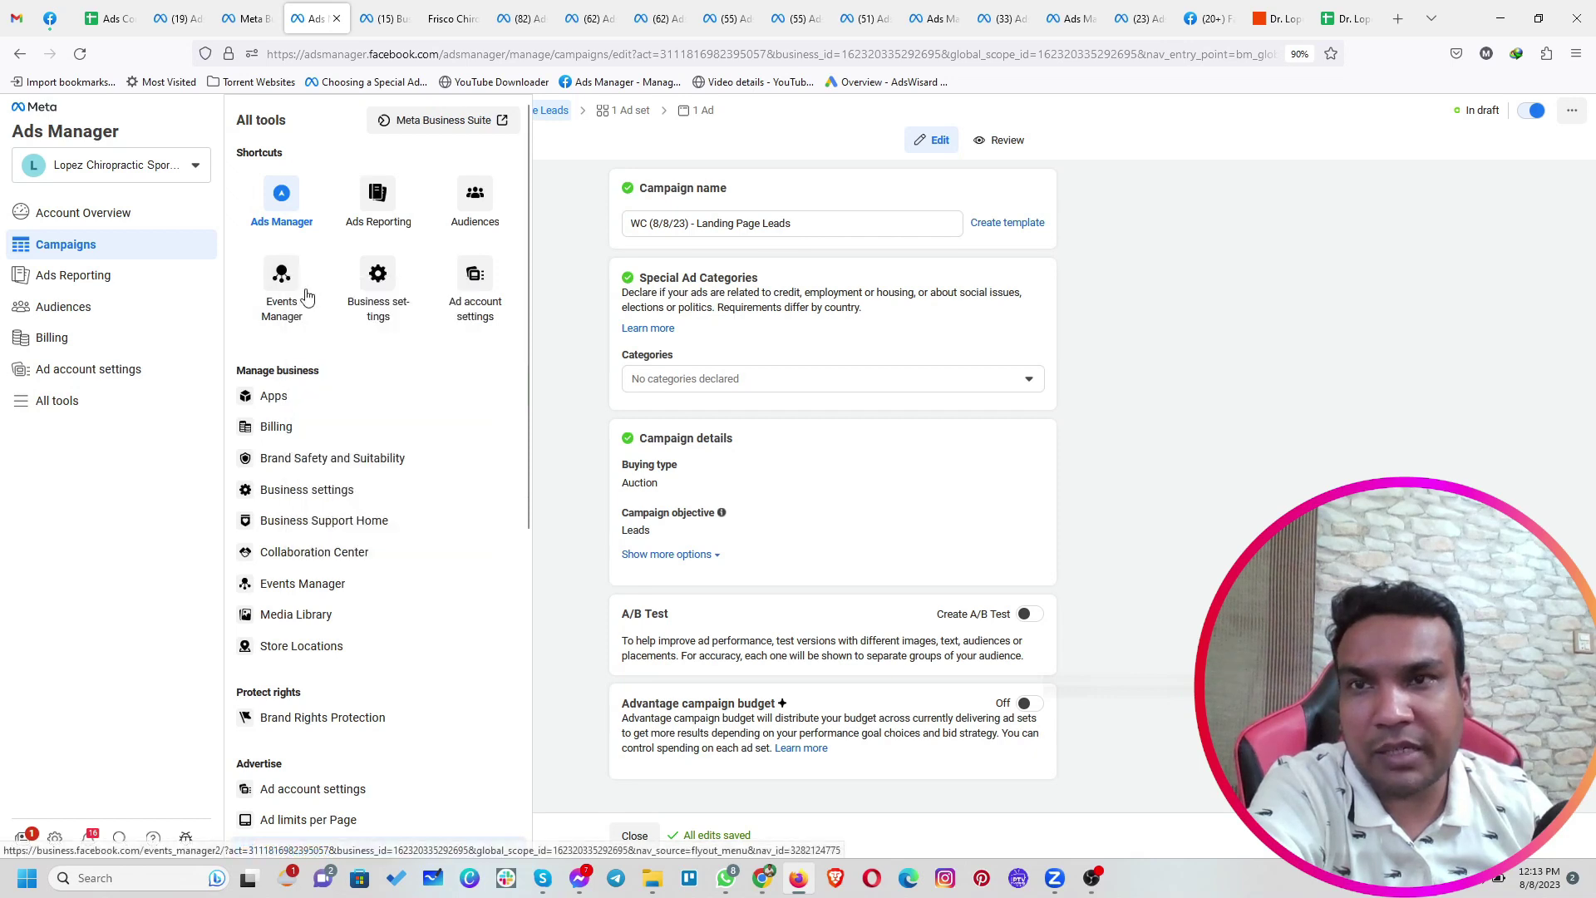
left_click(369, 22)
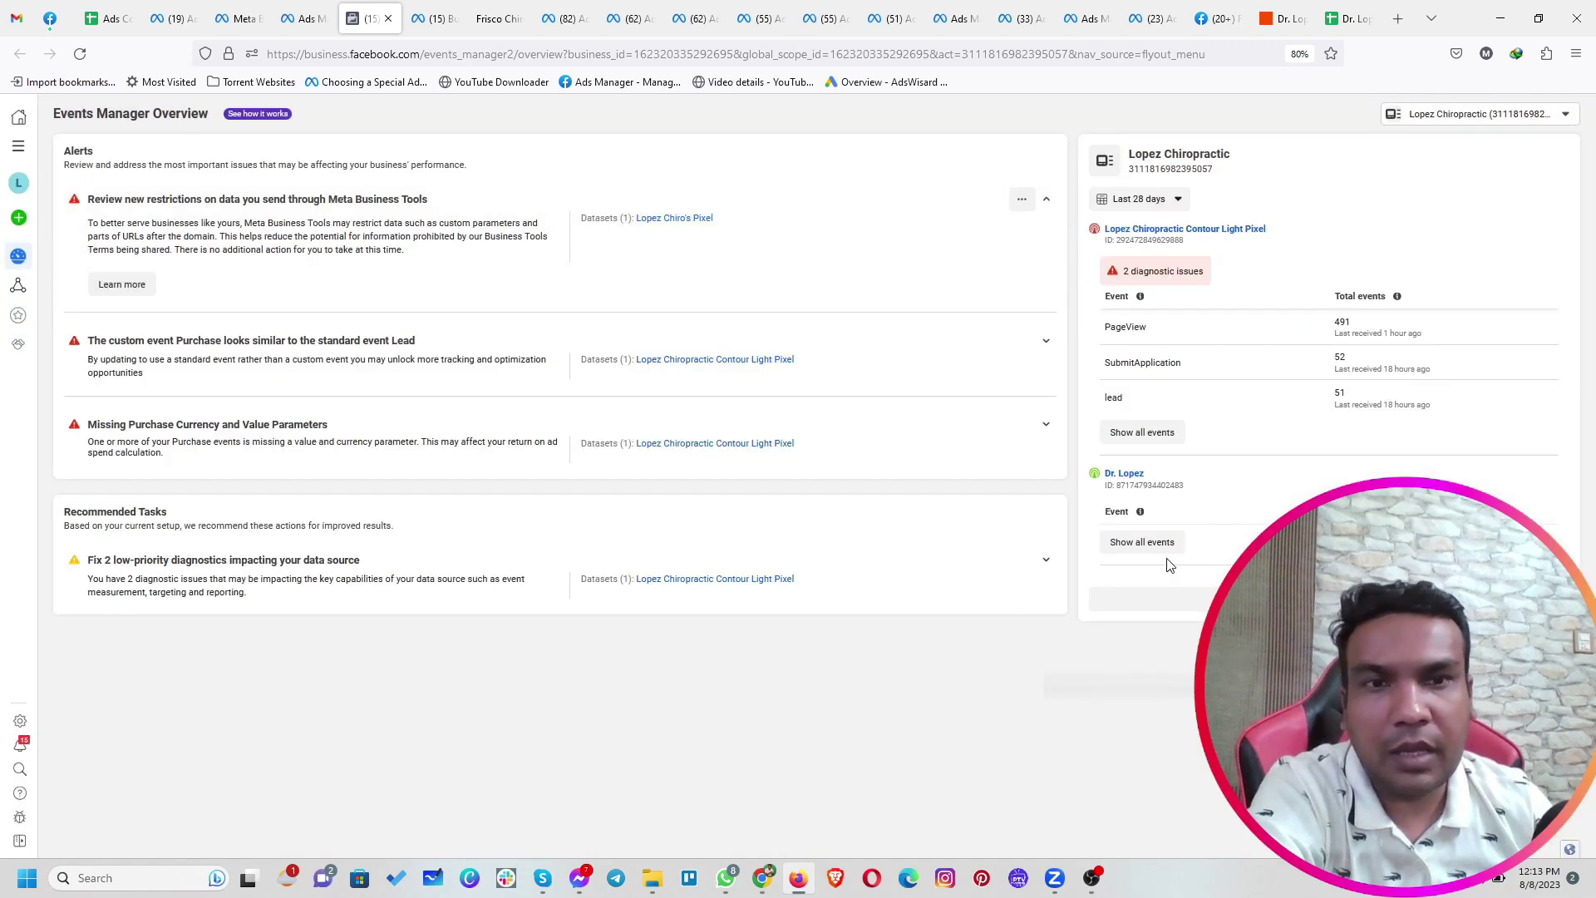
left_click(1134, 473)
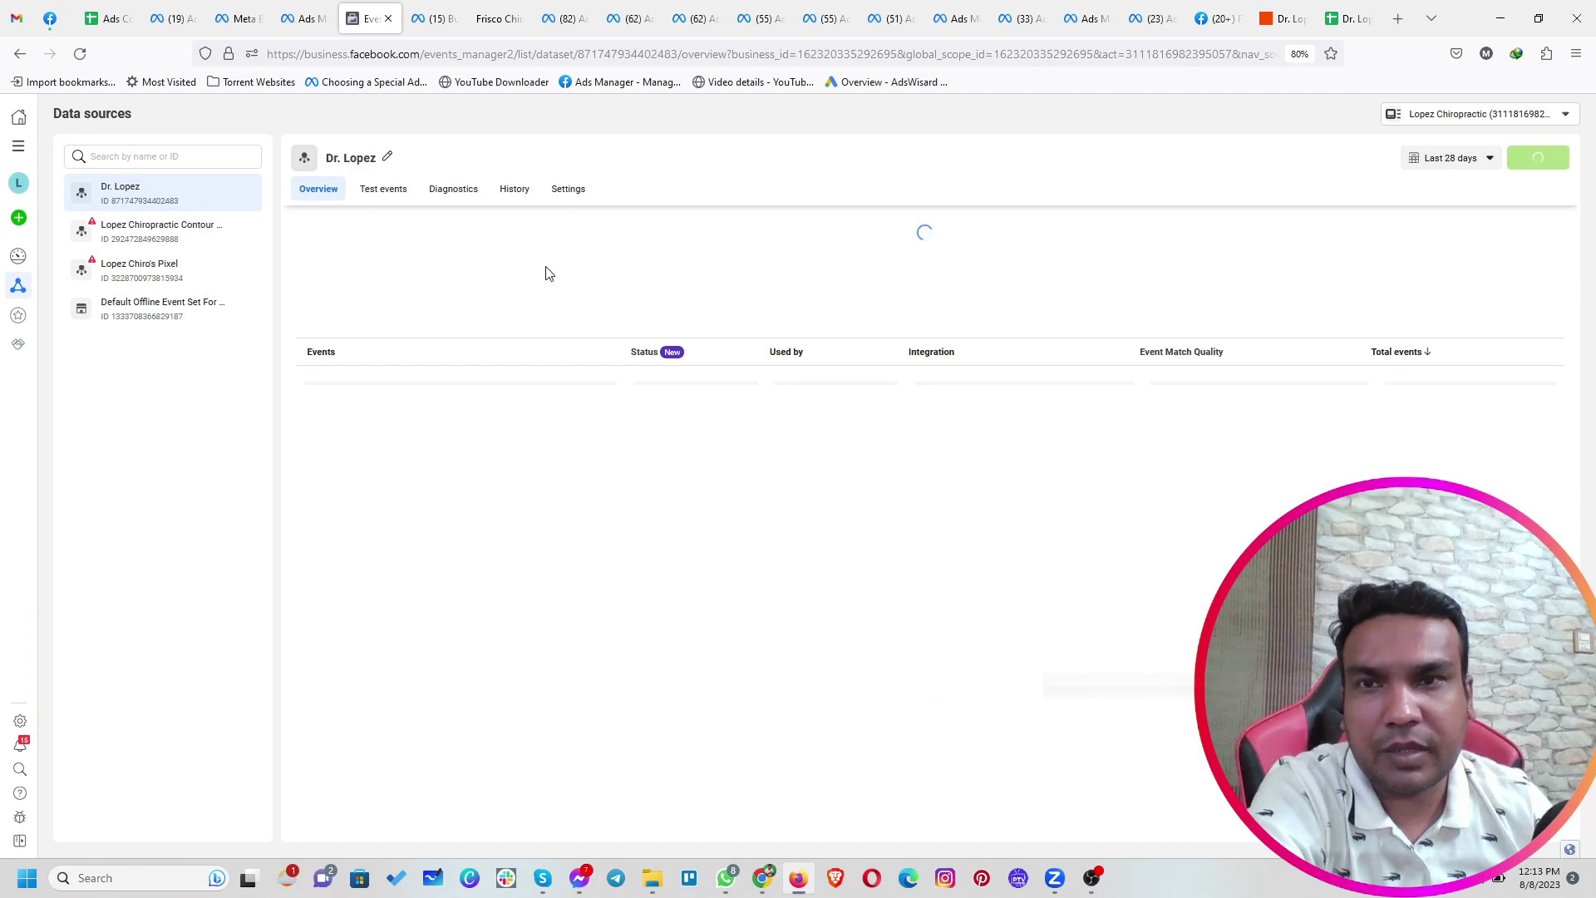
left_click(582, 192)
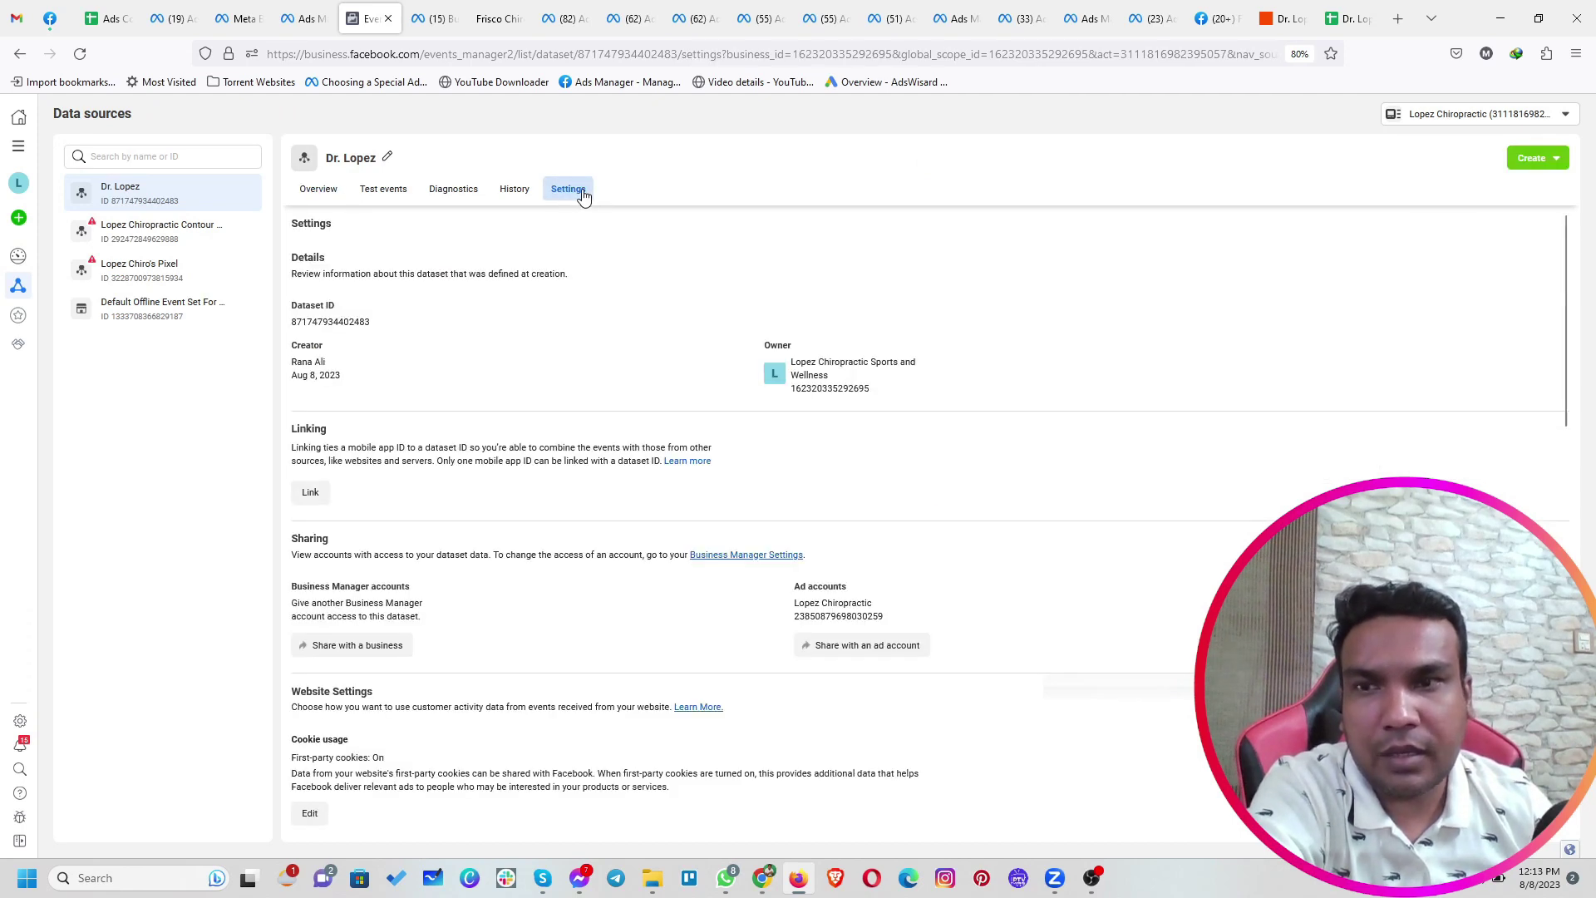
scroll(503, 599, "down", 2)
scroll(503, 598, "down", 3)
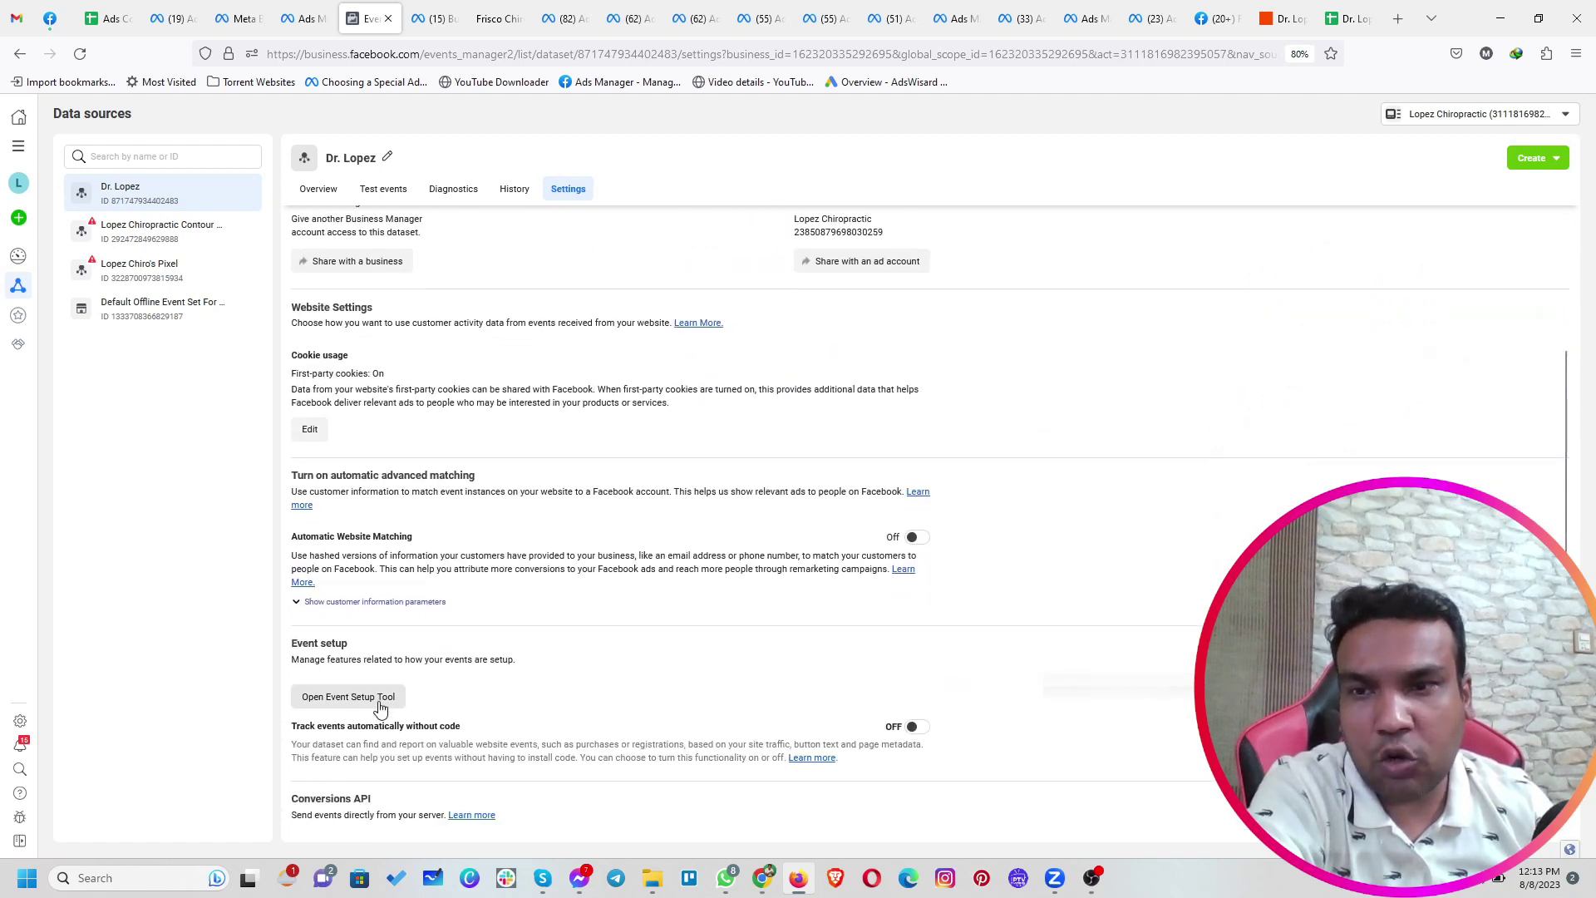
left_click(359, 698)
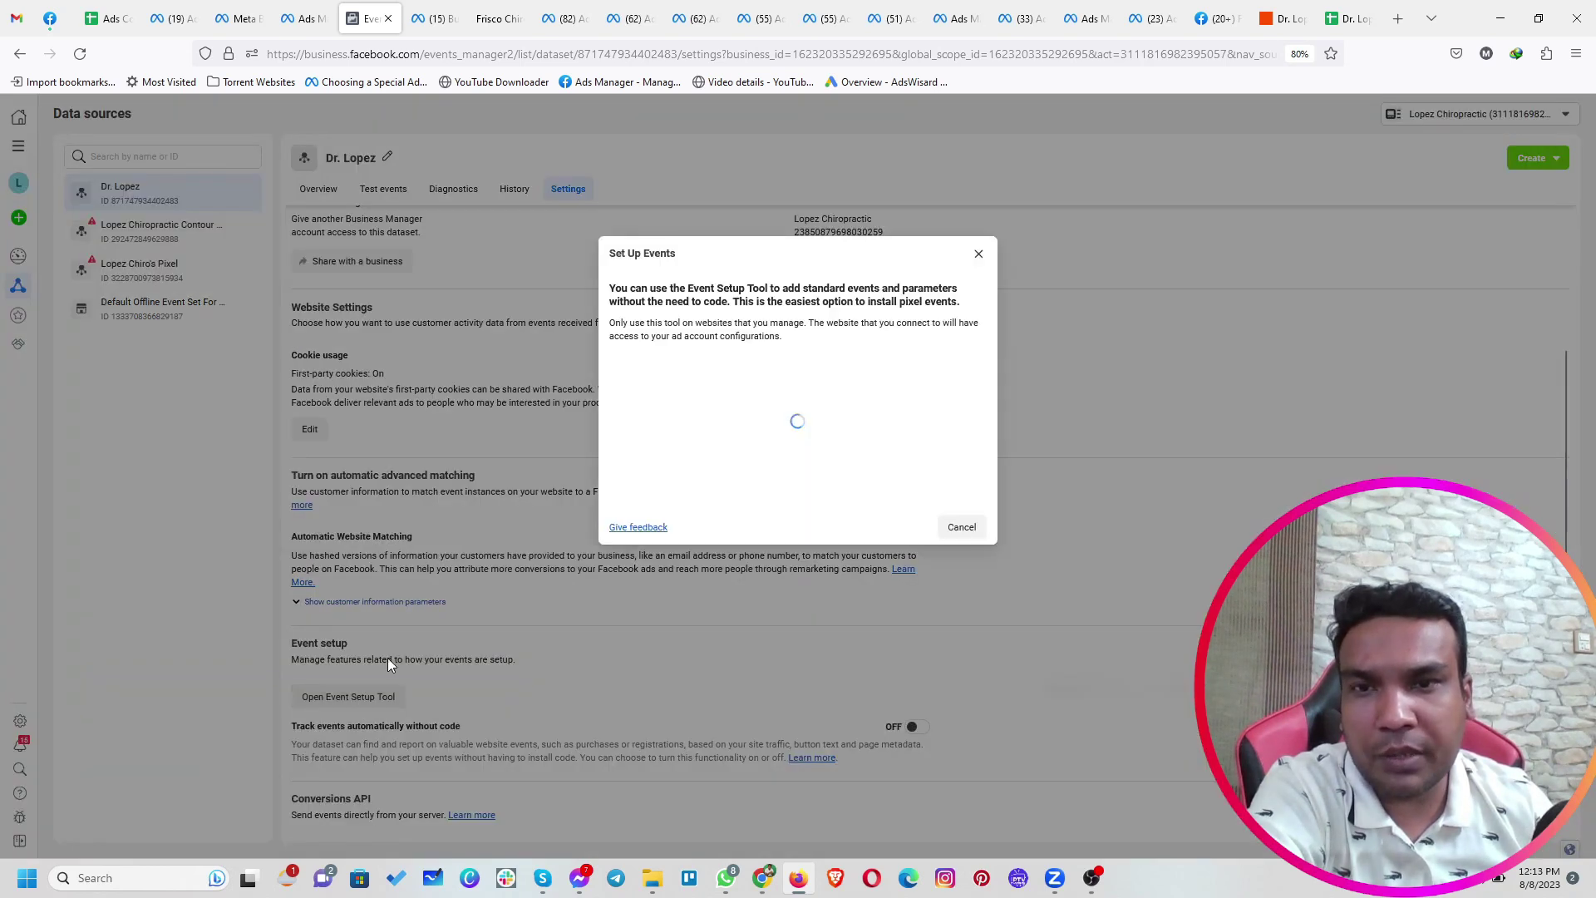
Copy the website's address from the site window, paste it into the setup tool, and open it
left_click(763, 881)
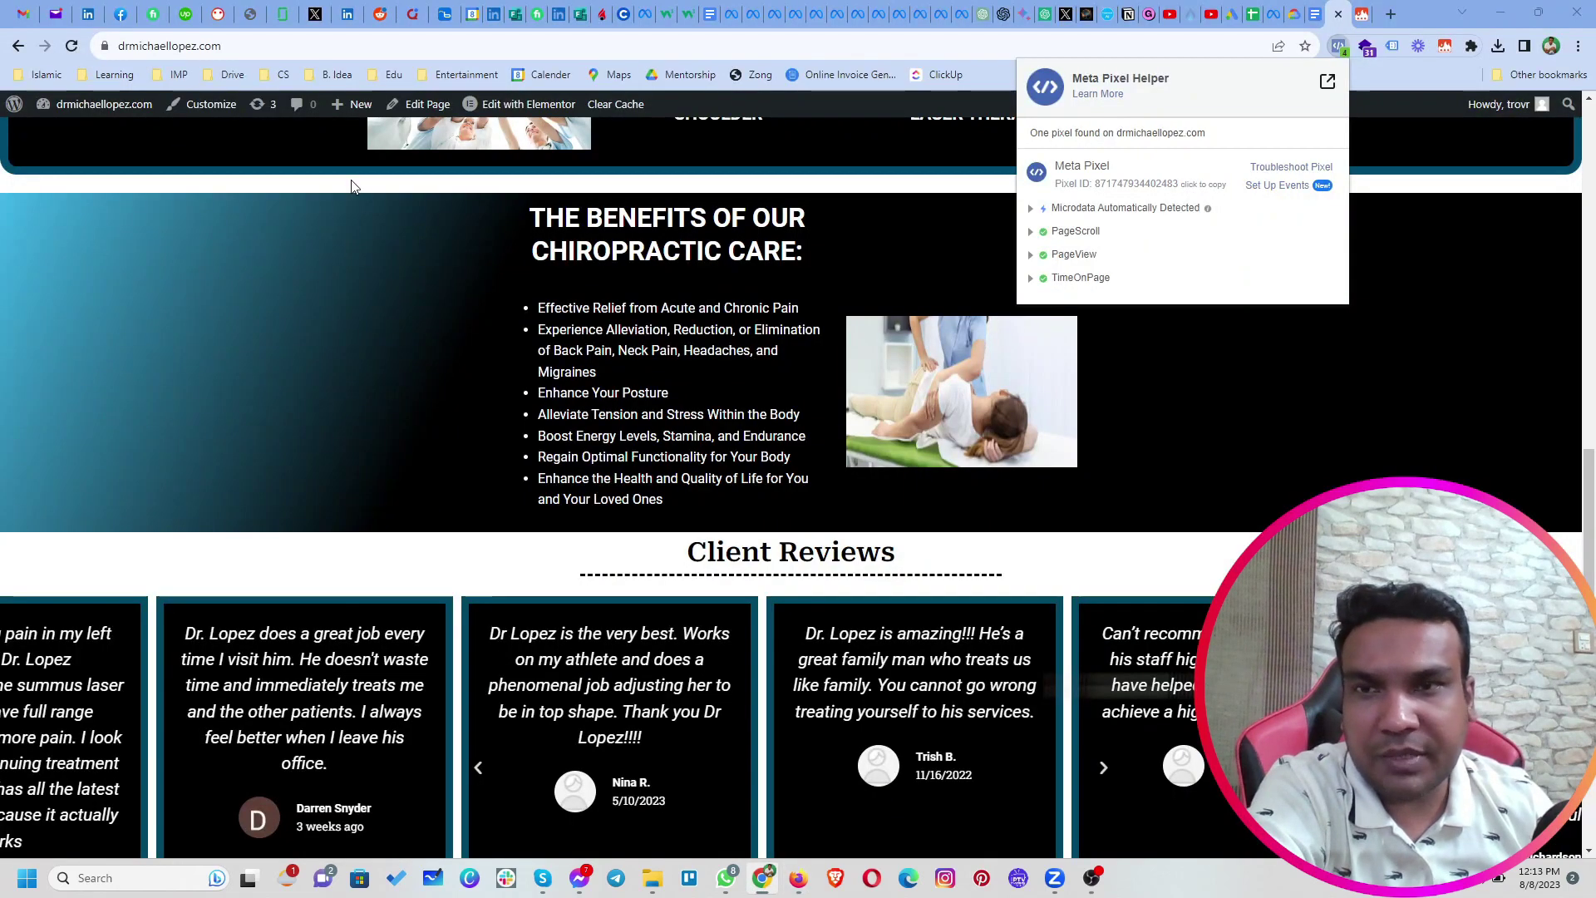
left_click(220, 51)
key("ctrl+c")
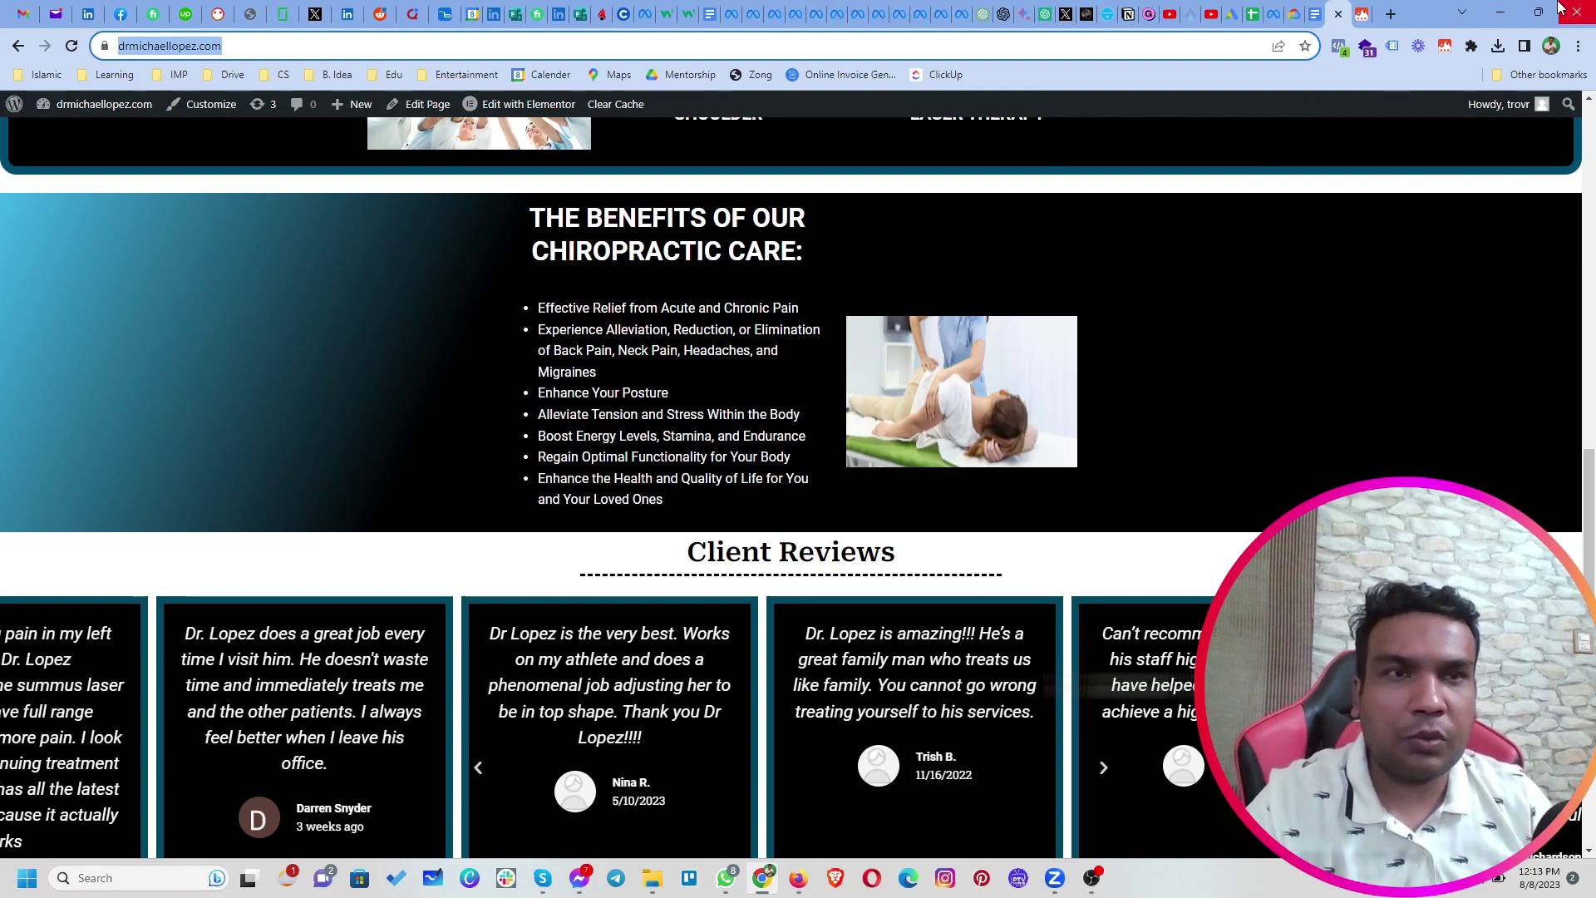
left_click(1500, 11)
left_click(700, 411)
key("ctrl+v")
left_click(948, 412)
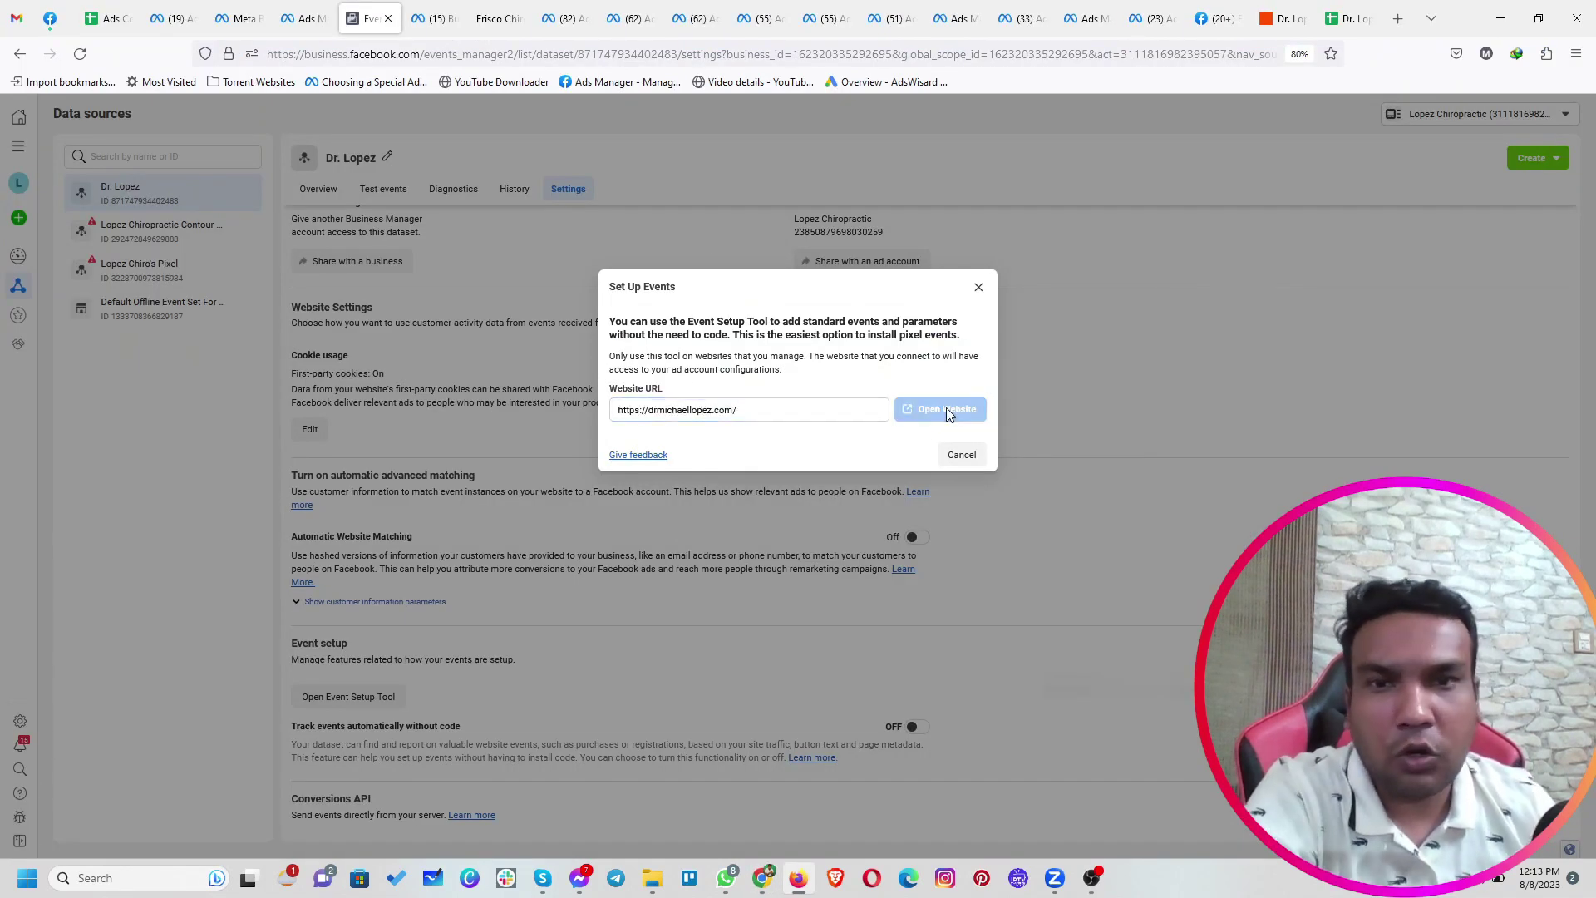
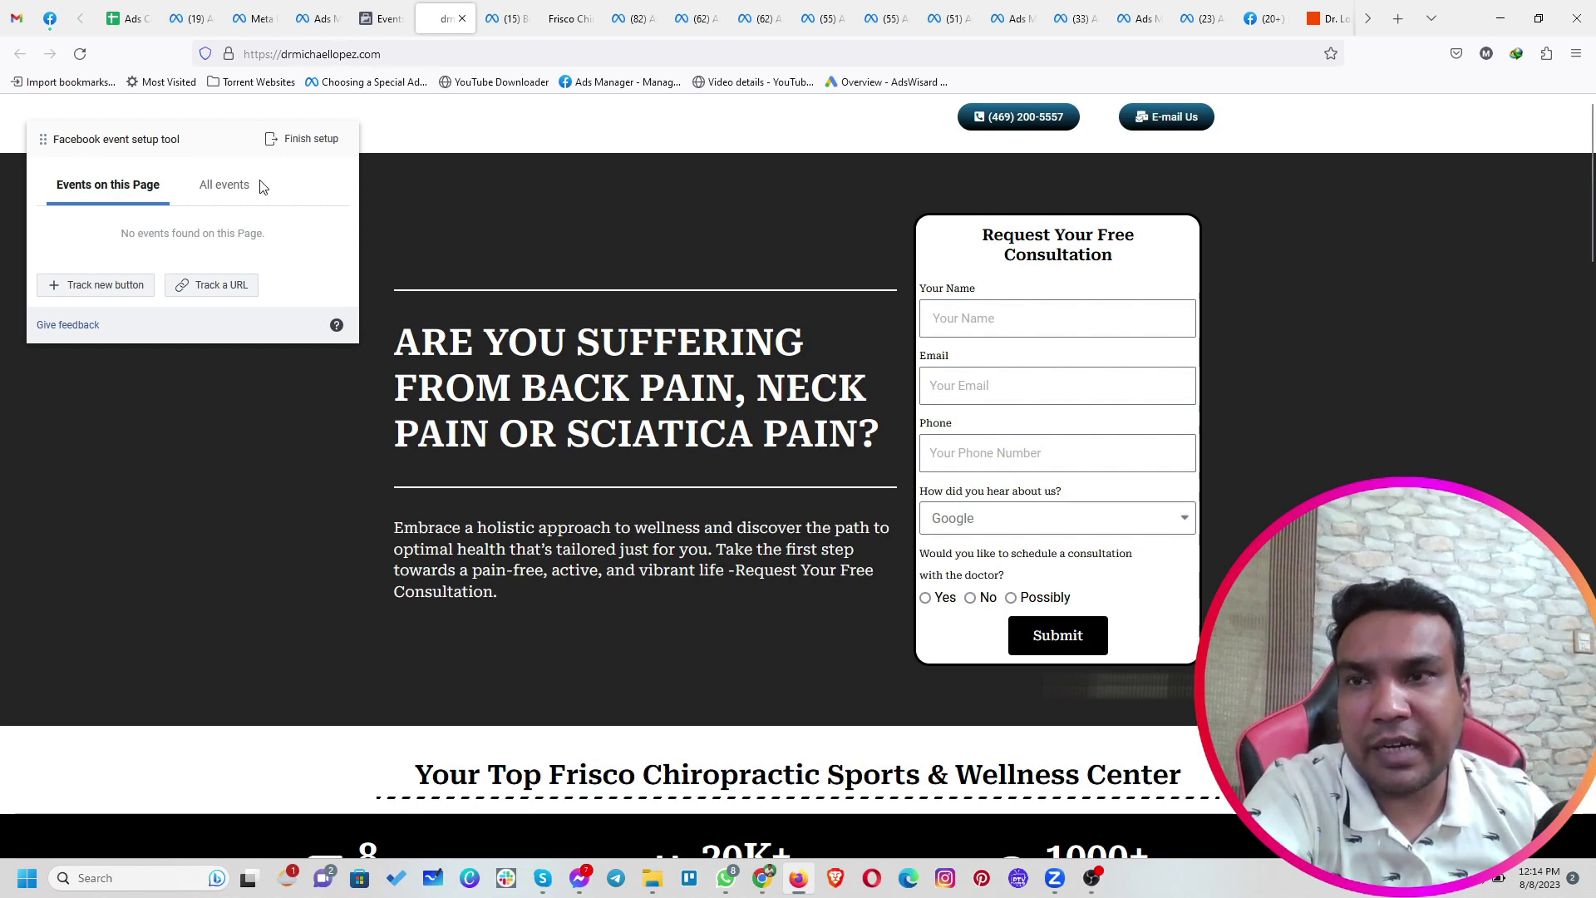
Track a View content event on the homepage URL
left_click(216, 285)
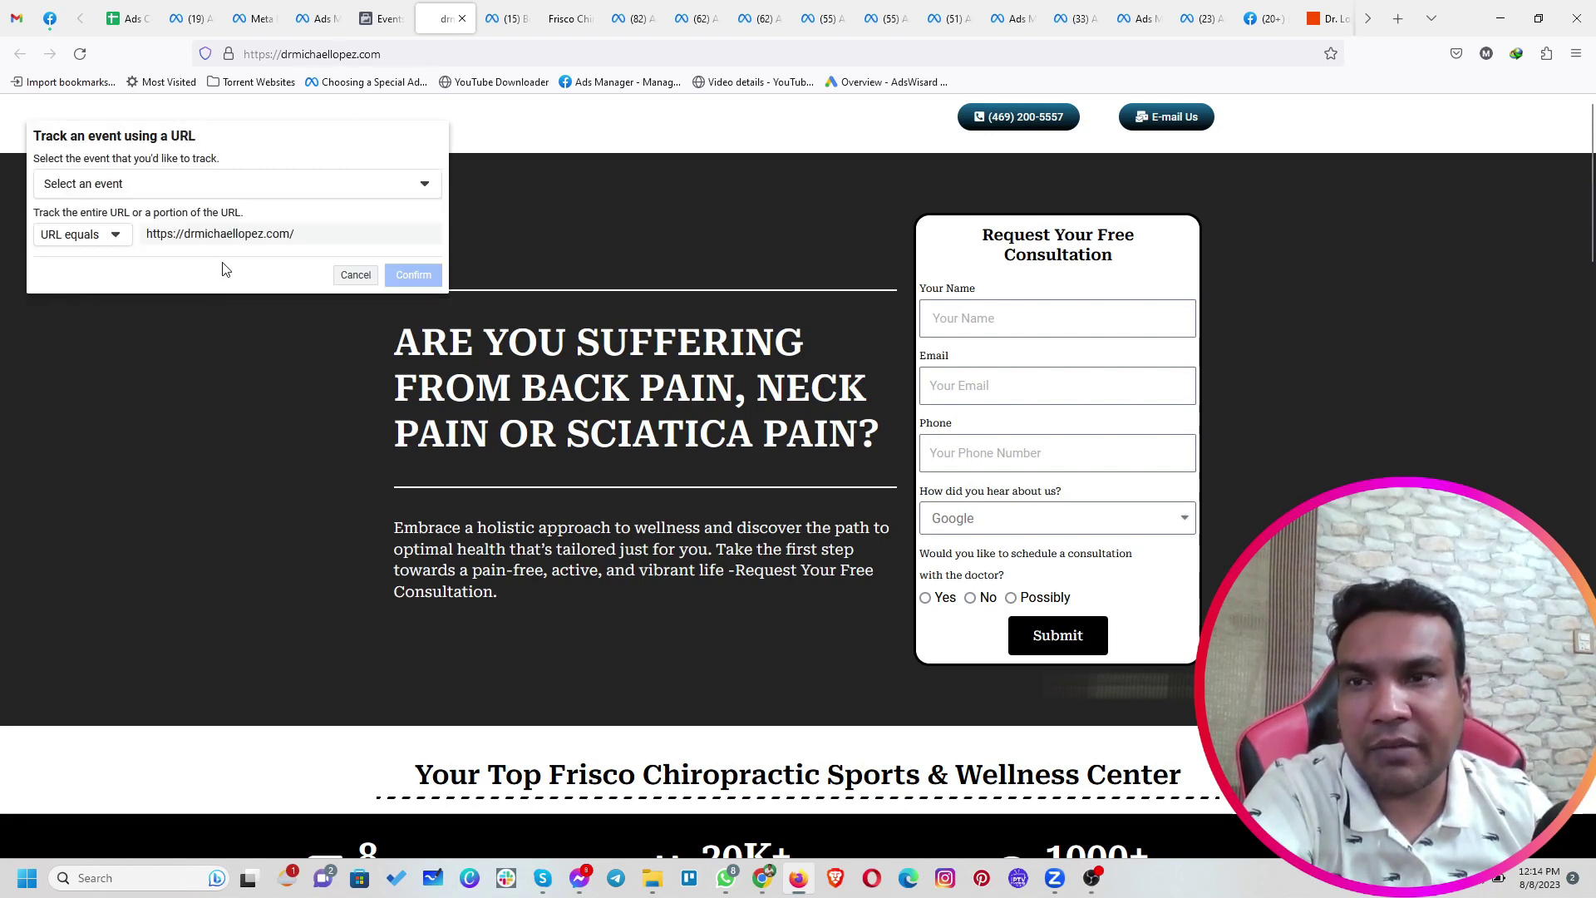
left_click(208, 181)
scroll(133, 315, "down", 5)
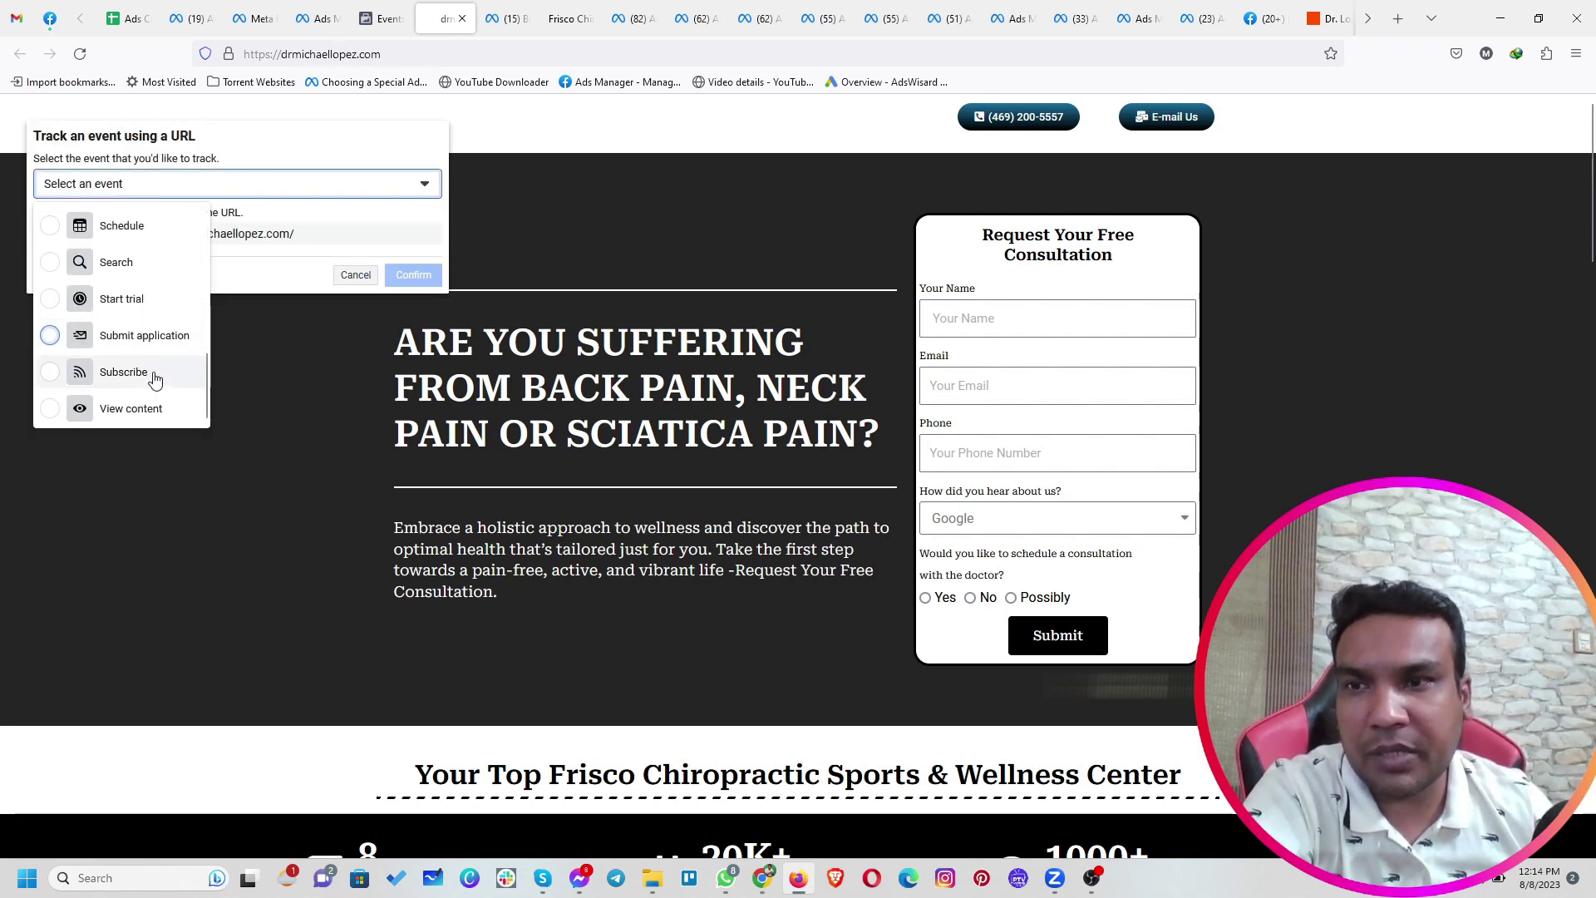
left_click(153, 408)
left_click(410, 507)
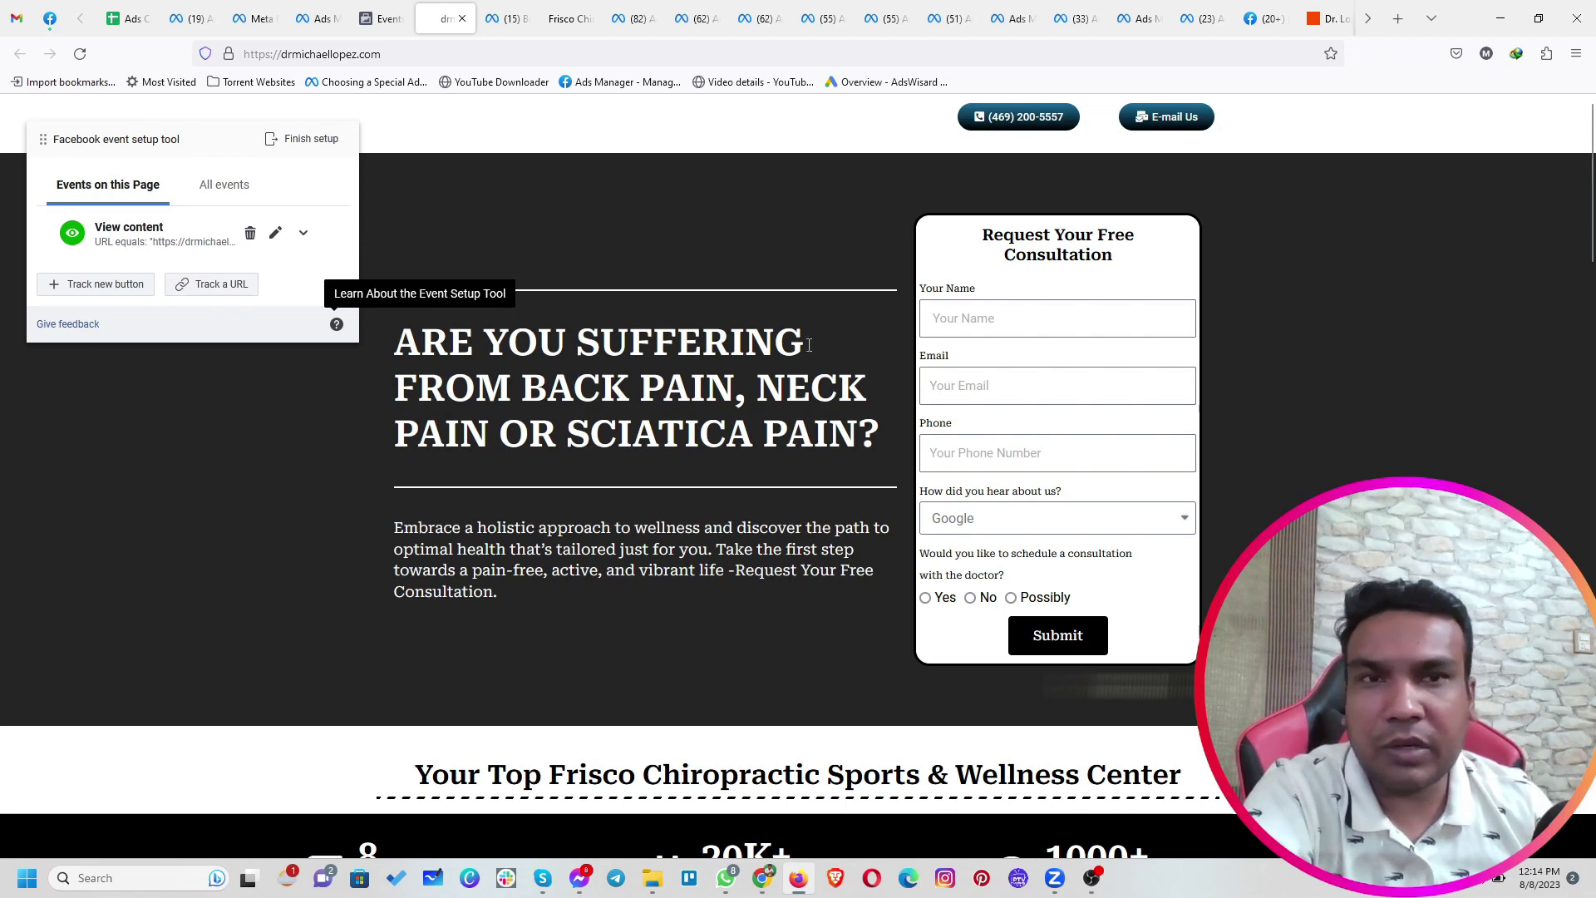
Track a Contact event on the phone number button
left_click(108, 287)
left_click(1031, 117)
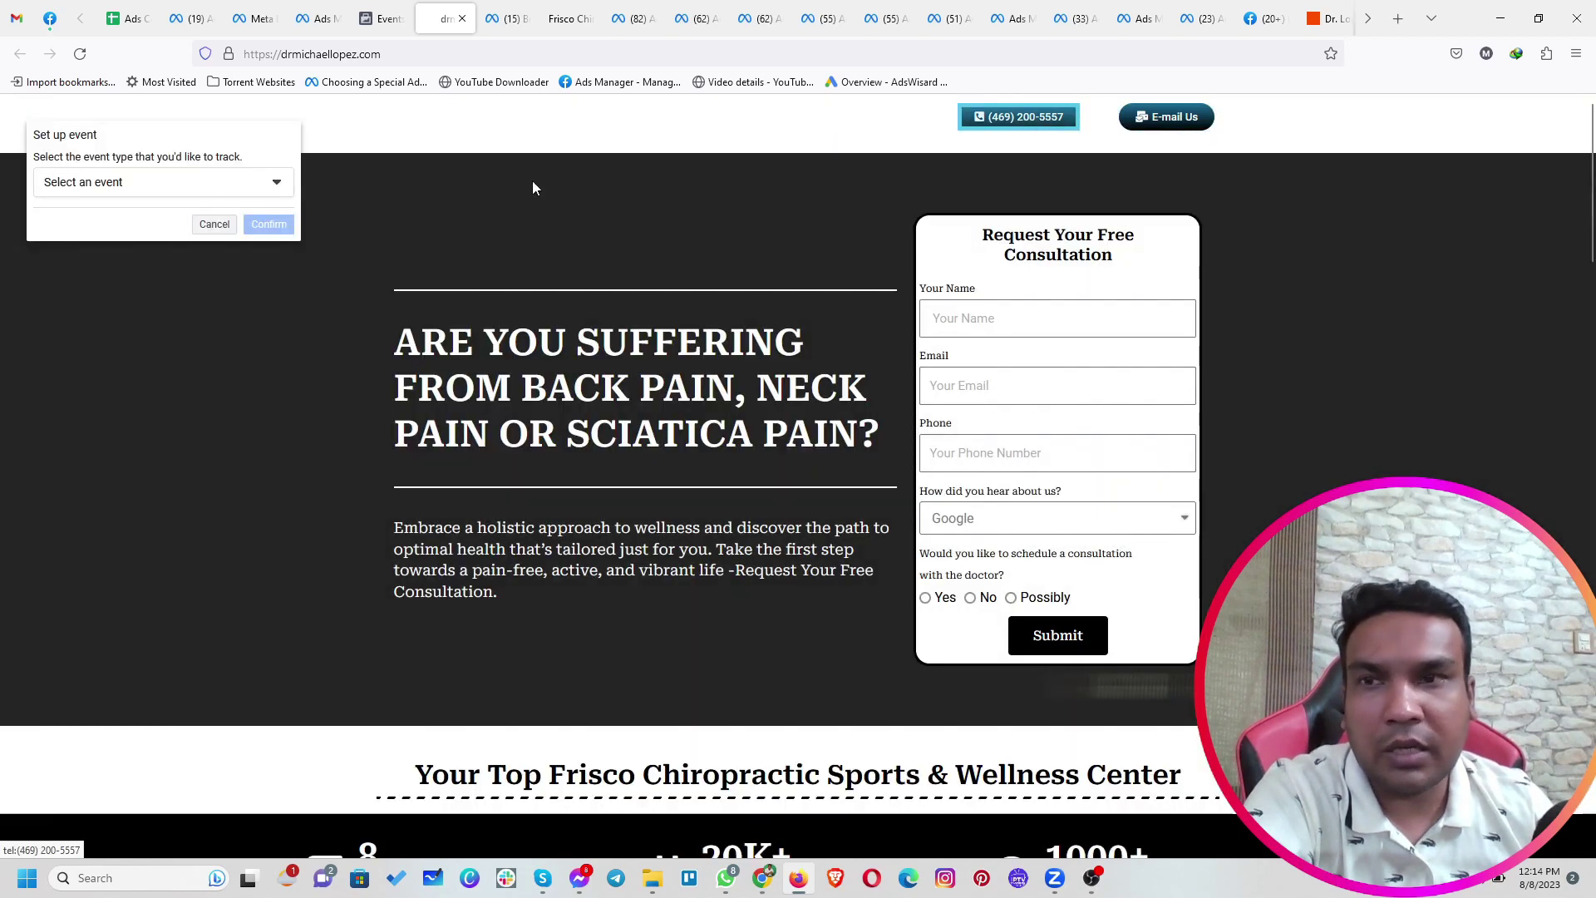
left_click(158, 188)
scroll(148, 307, "down", 2)
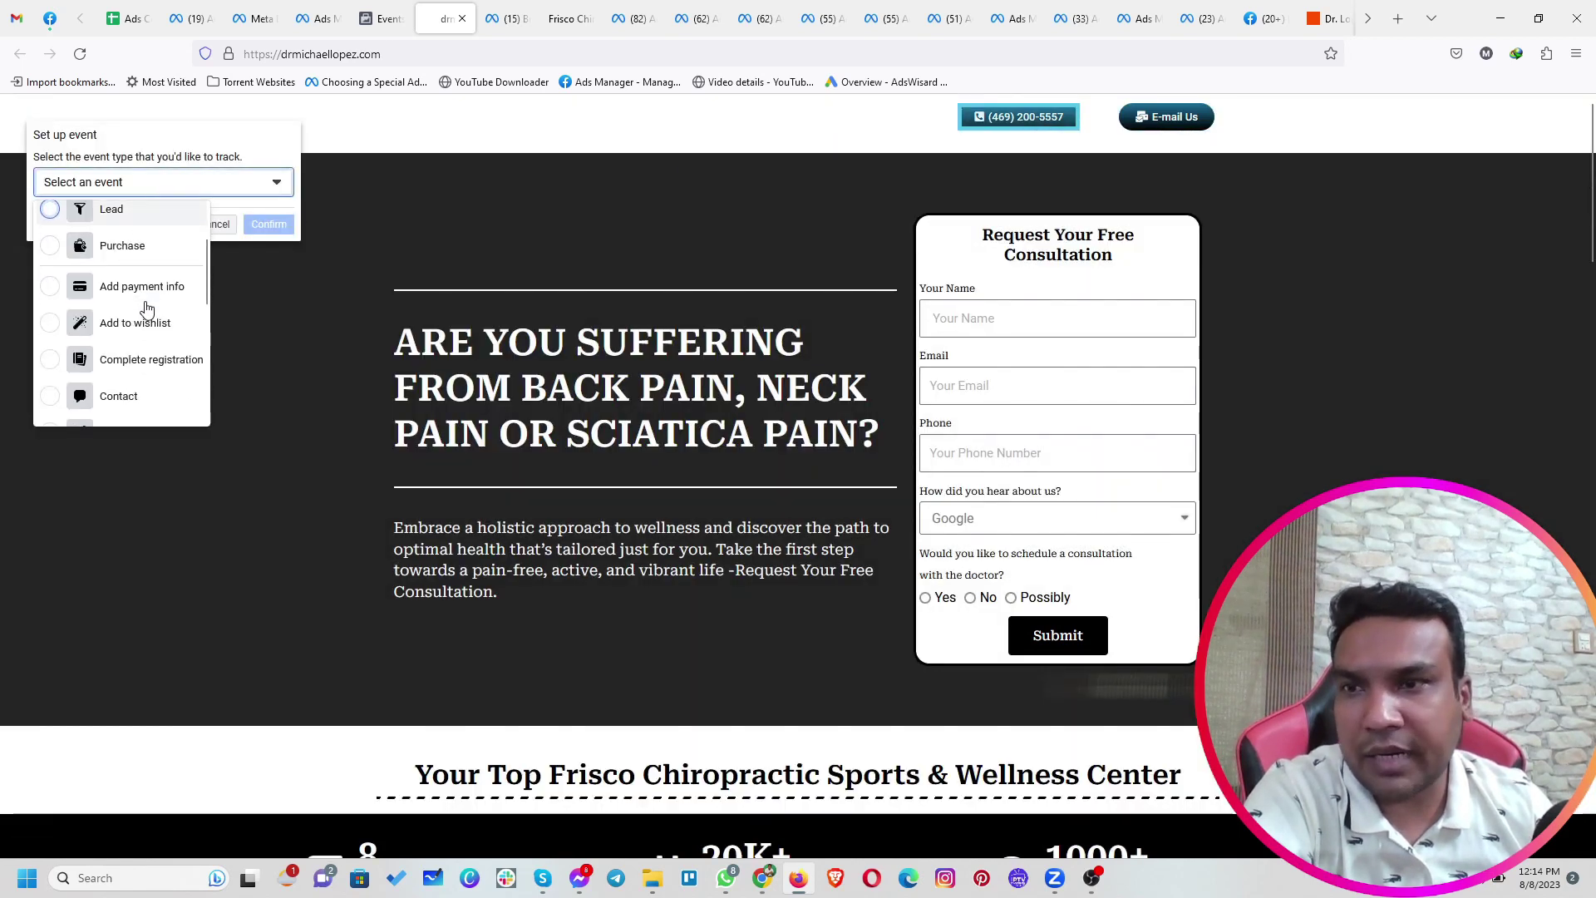
left_click(125, 397)
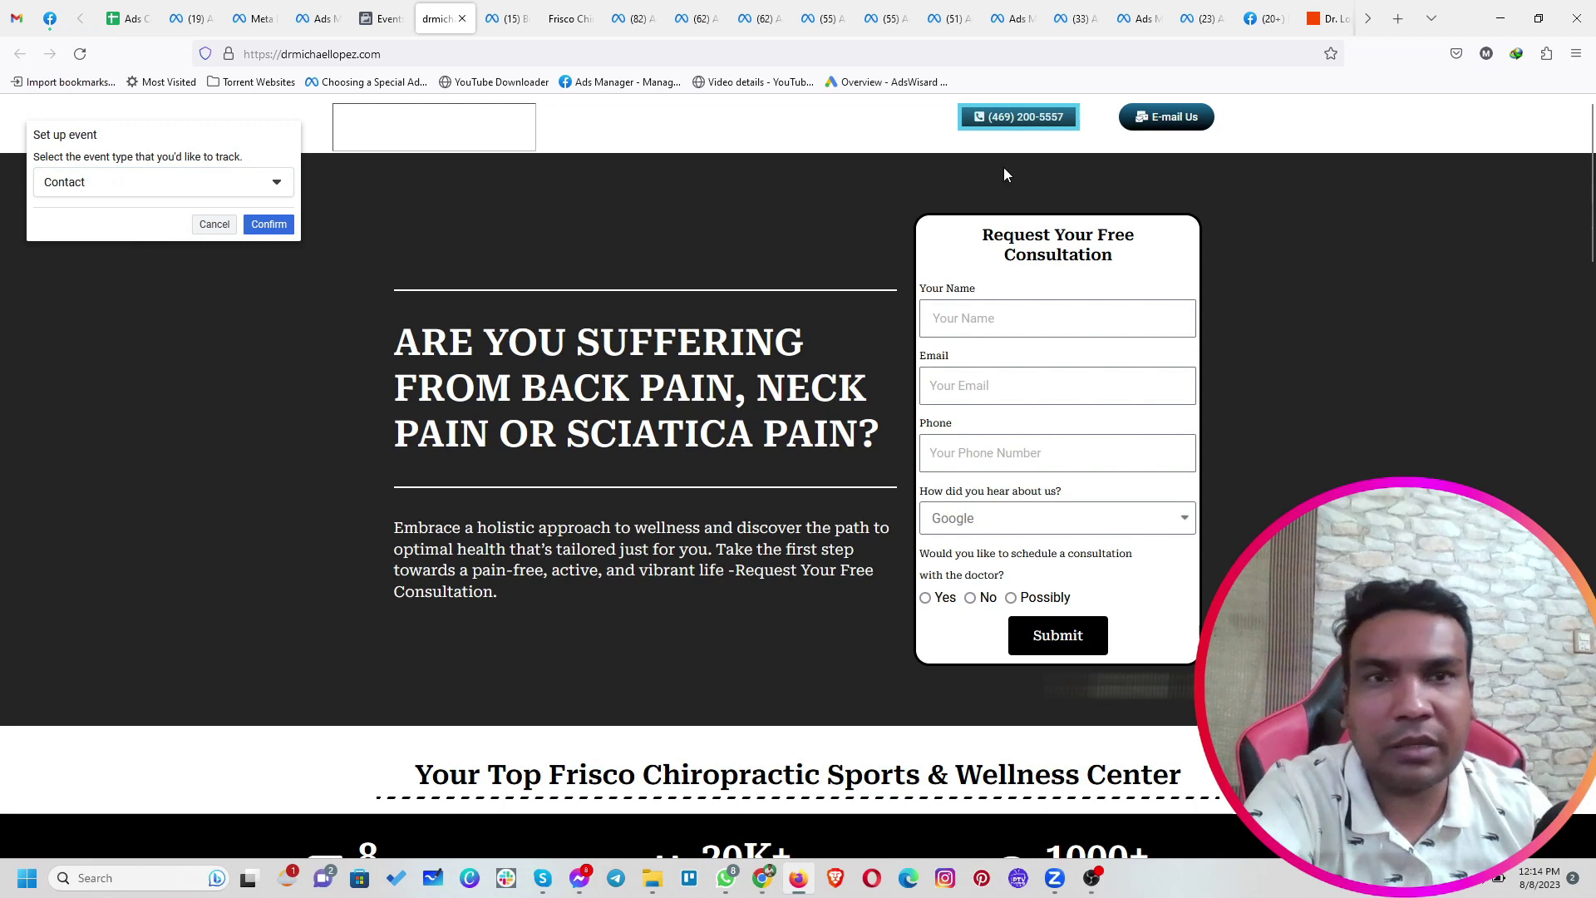
left_click(269, 224)
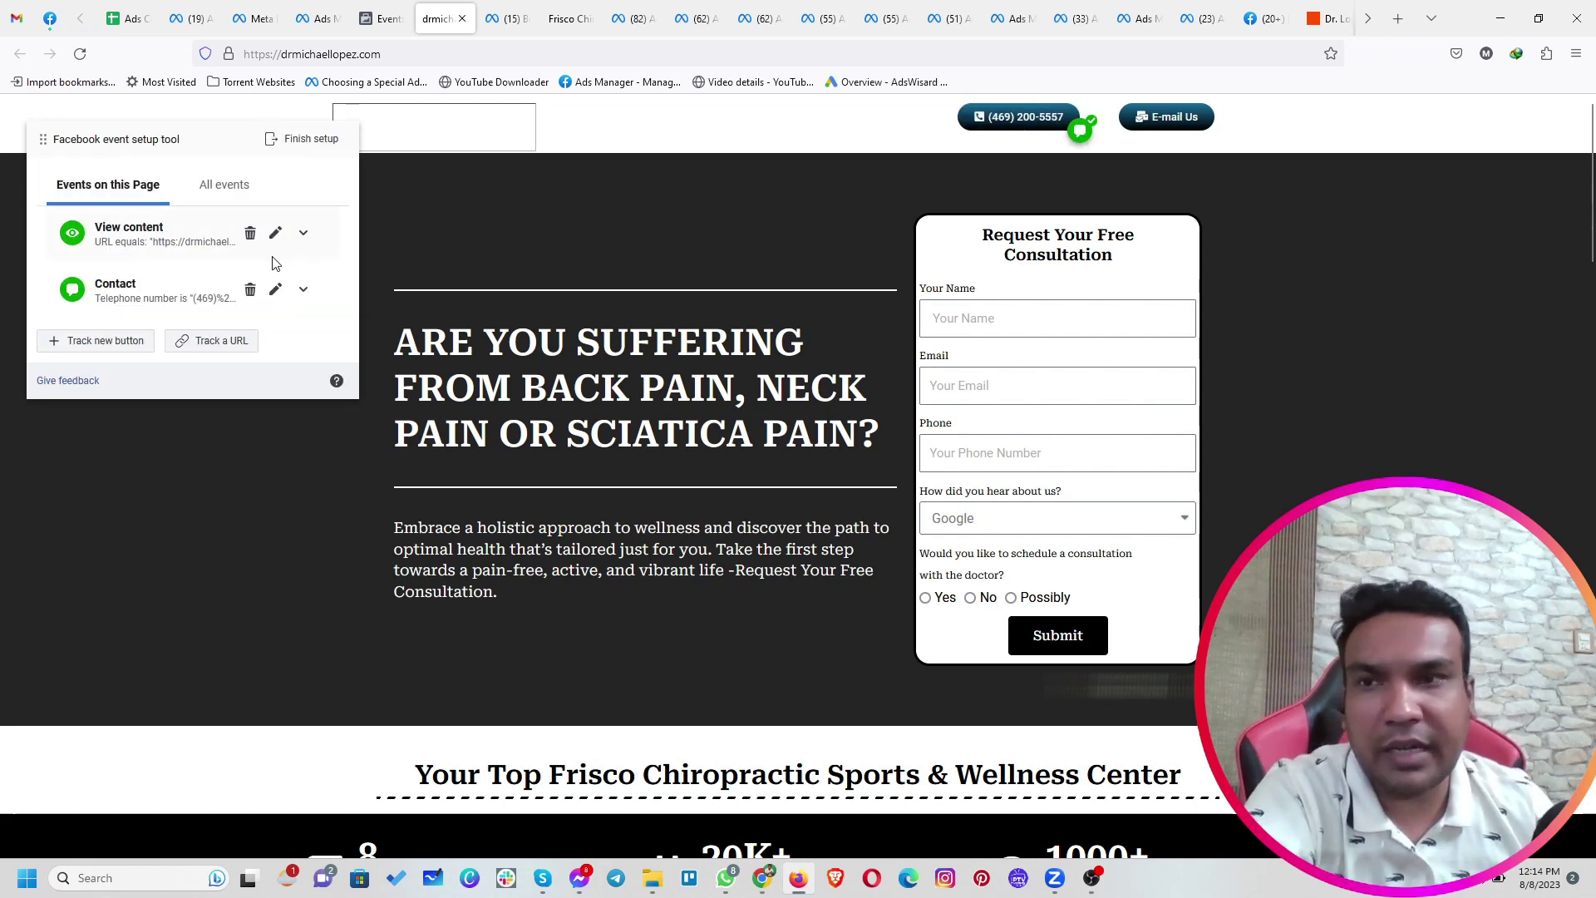
Track a Contact event on the E-mail Us button
left_click(104, 344)
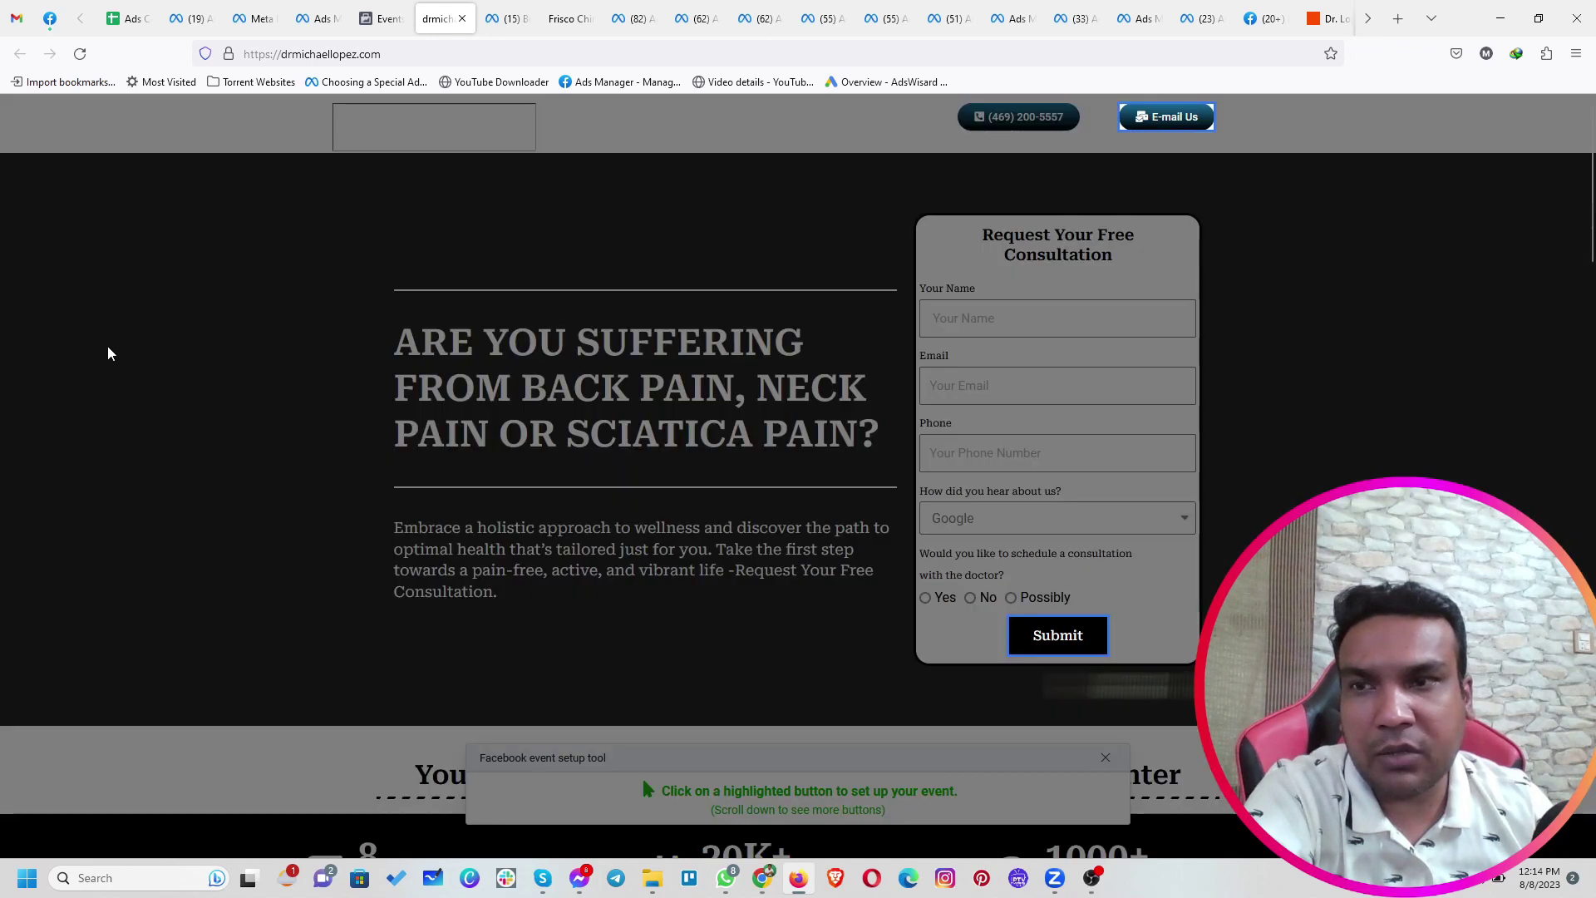
left_click(1197, 118)
left_click(186, 179)
scroll(149, 312, "down", 5)
scroll(152, 310, "up", 3)
scroll(151, 312, "up", 3)
scroll(151, 316, "down", 2)
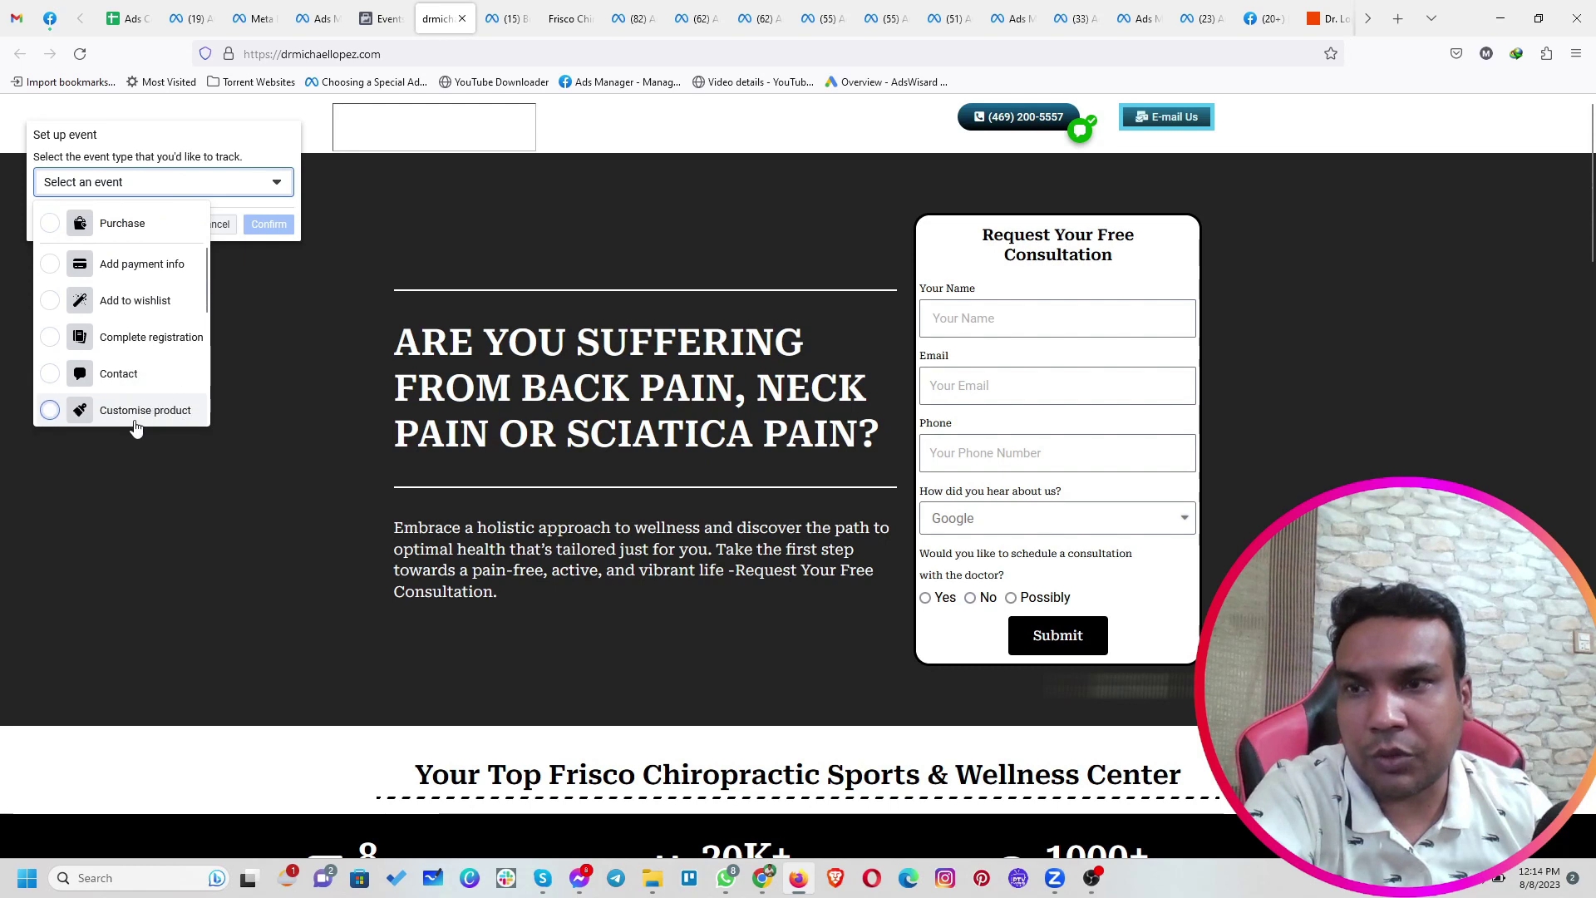
left_click(131, 391)
left_click(268, 228)
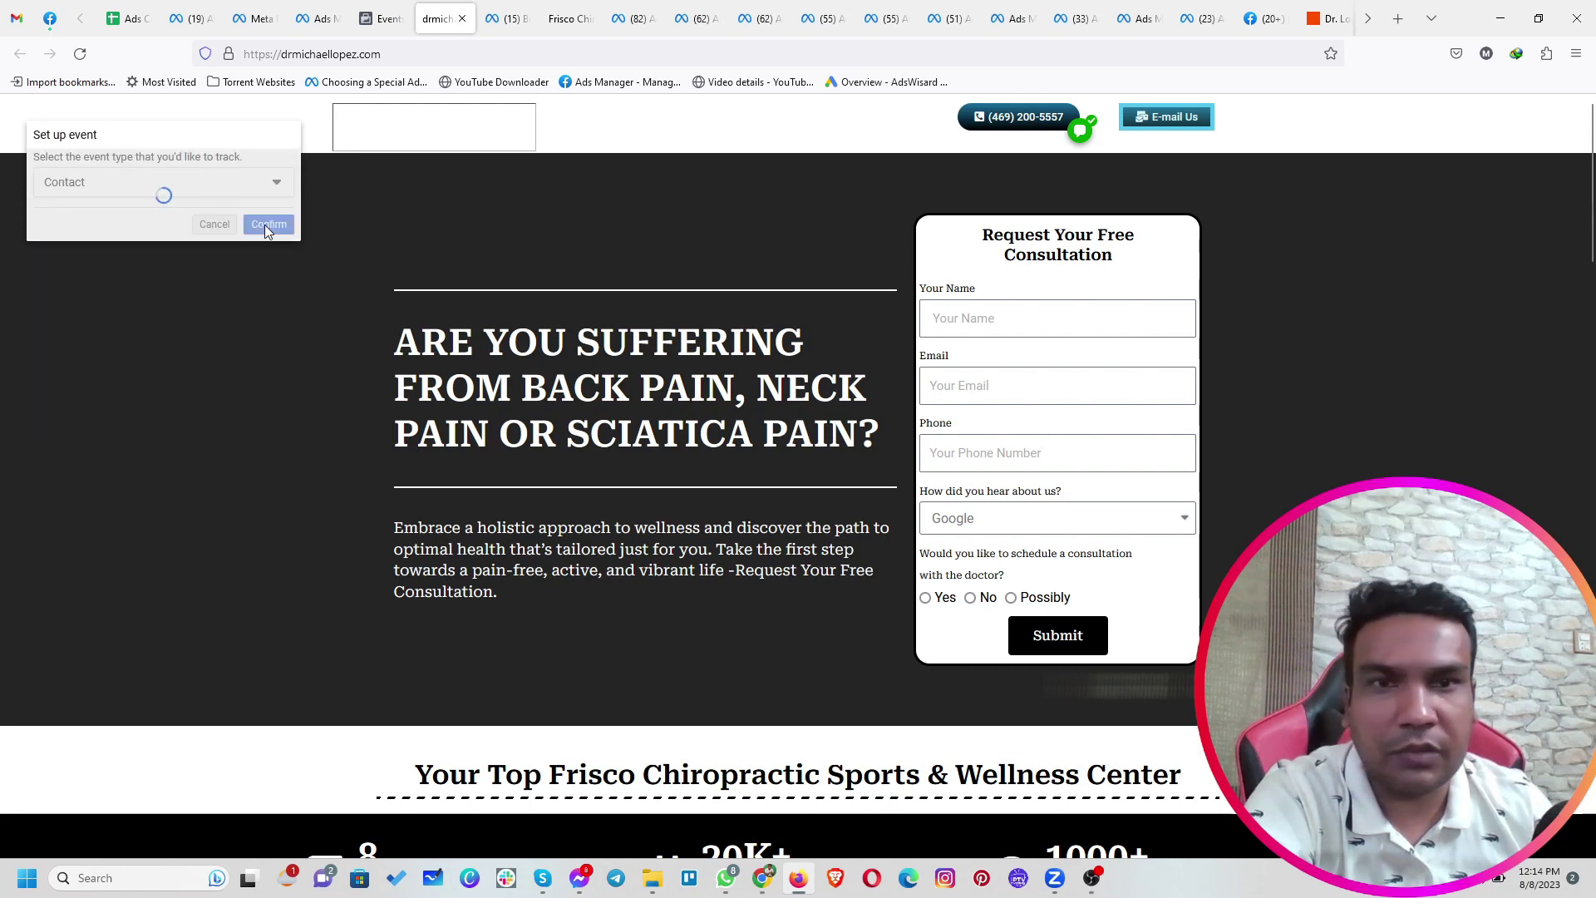
left_click(1057, 325)
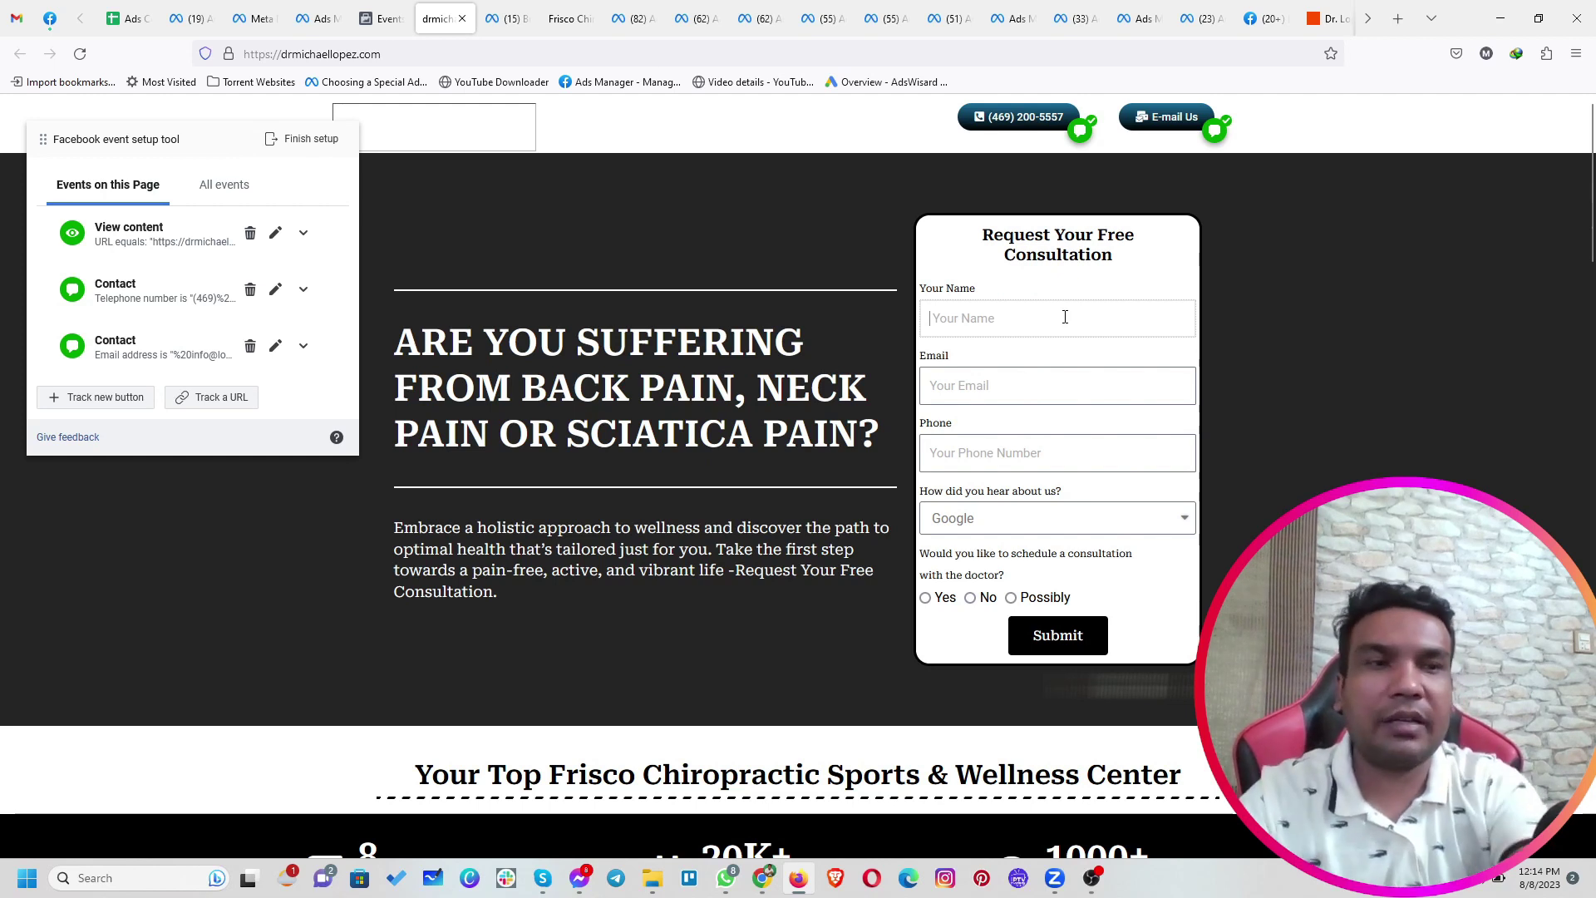
Submit the consultation form with a test name, e-mail and phone, Facebook as source, and No
type("test")
key("Tab")
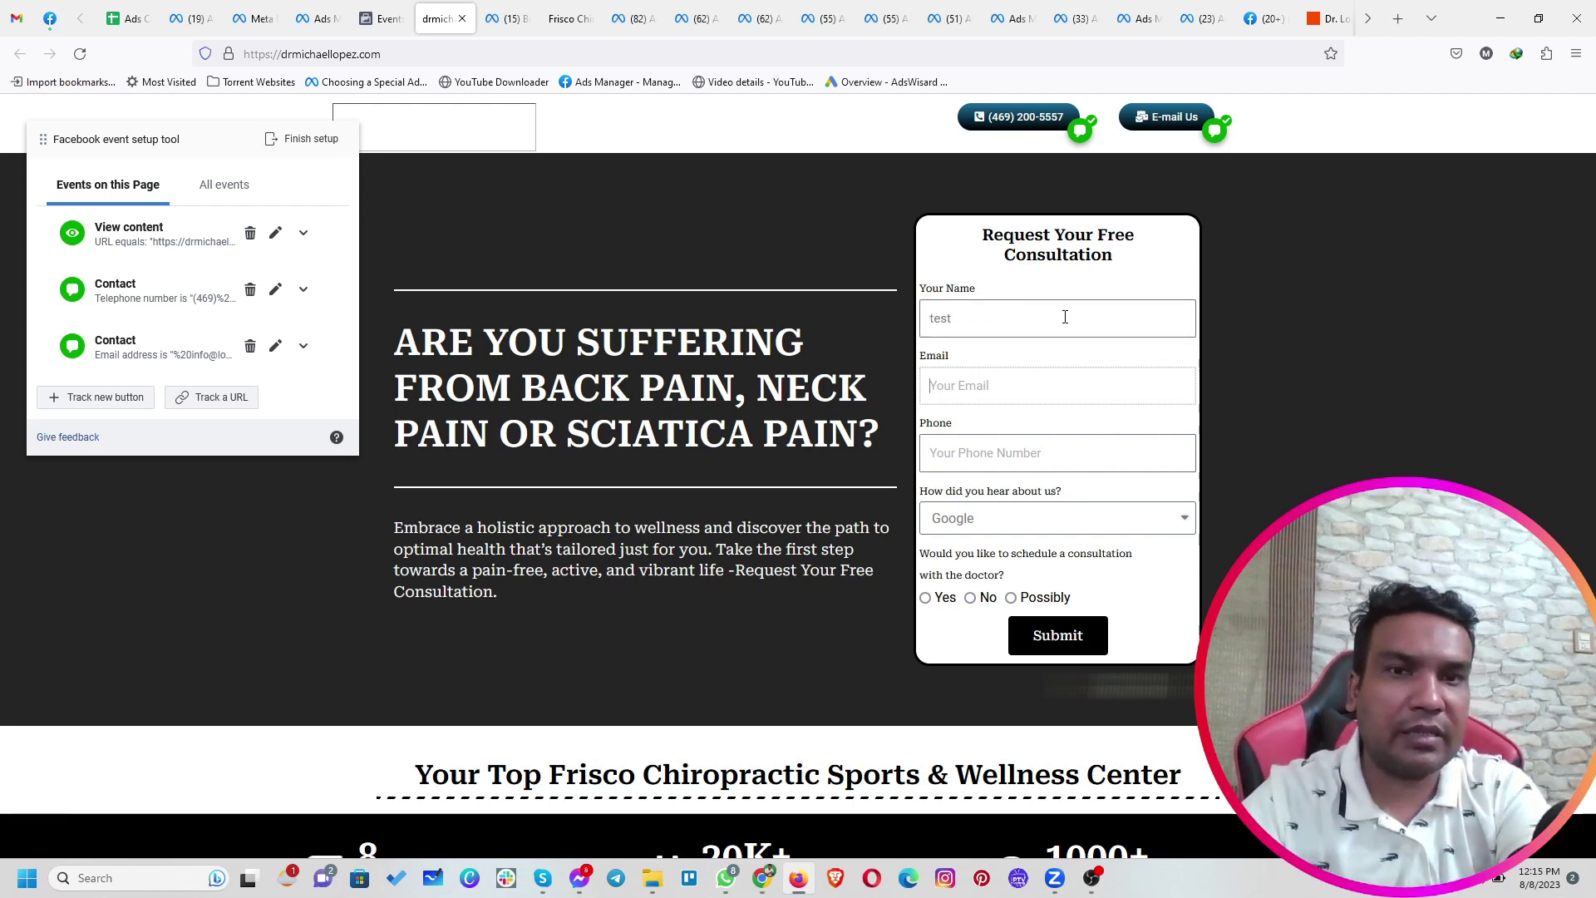
type("test@gmail.com")
key("Tab")
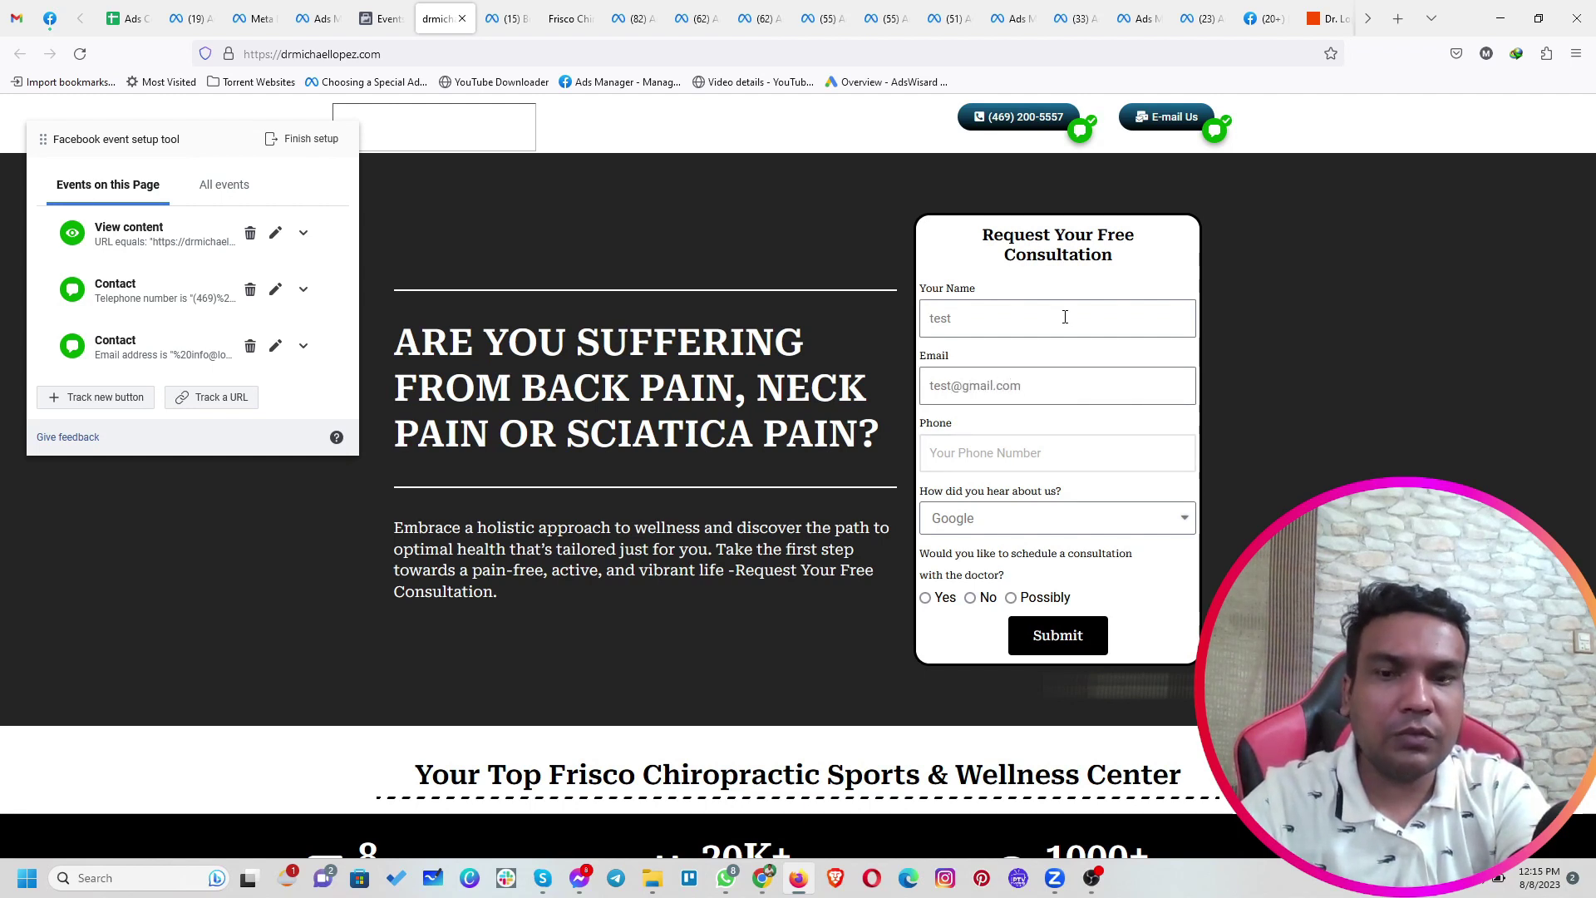
type("123456789")
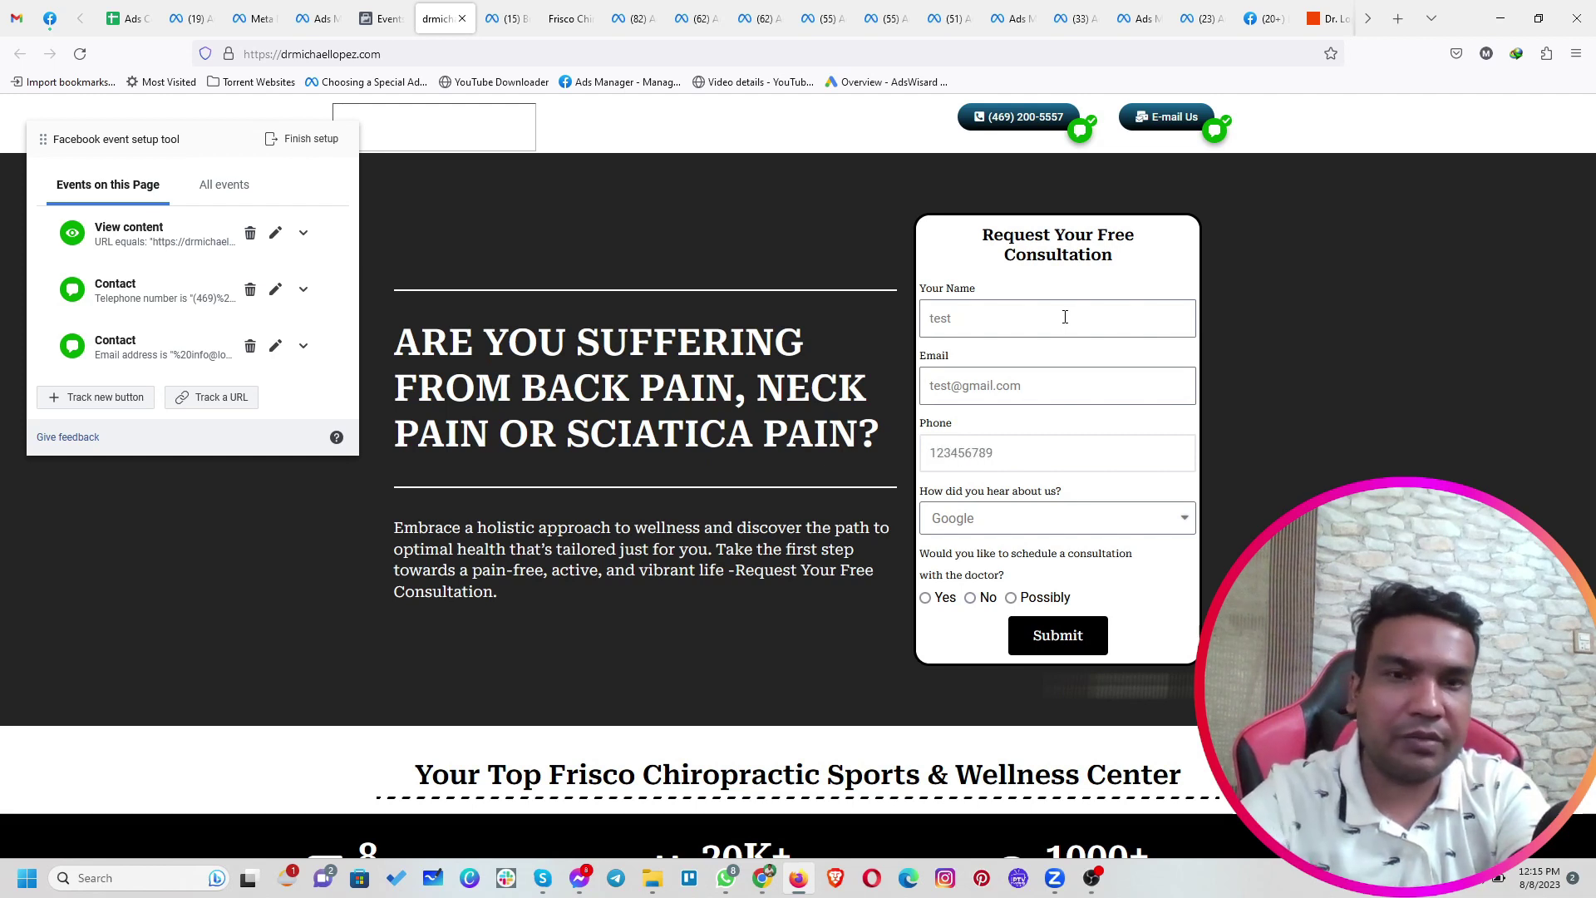
left_click(1019, 526)
left_click(1001, 548)
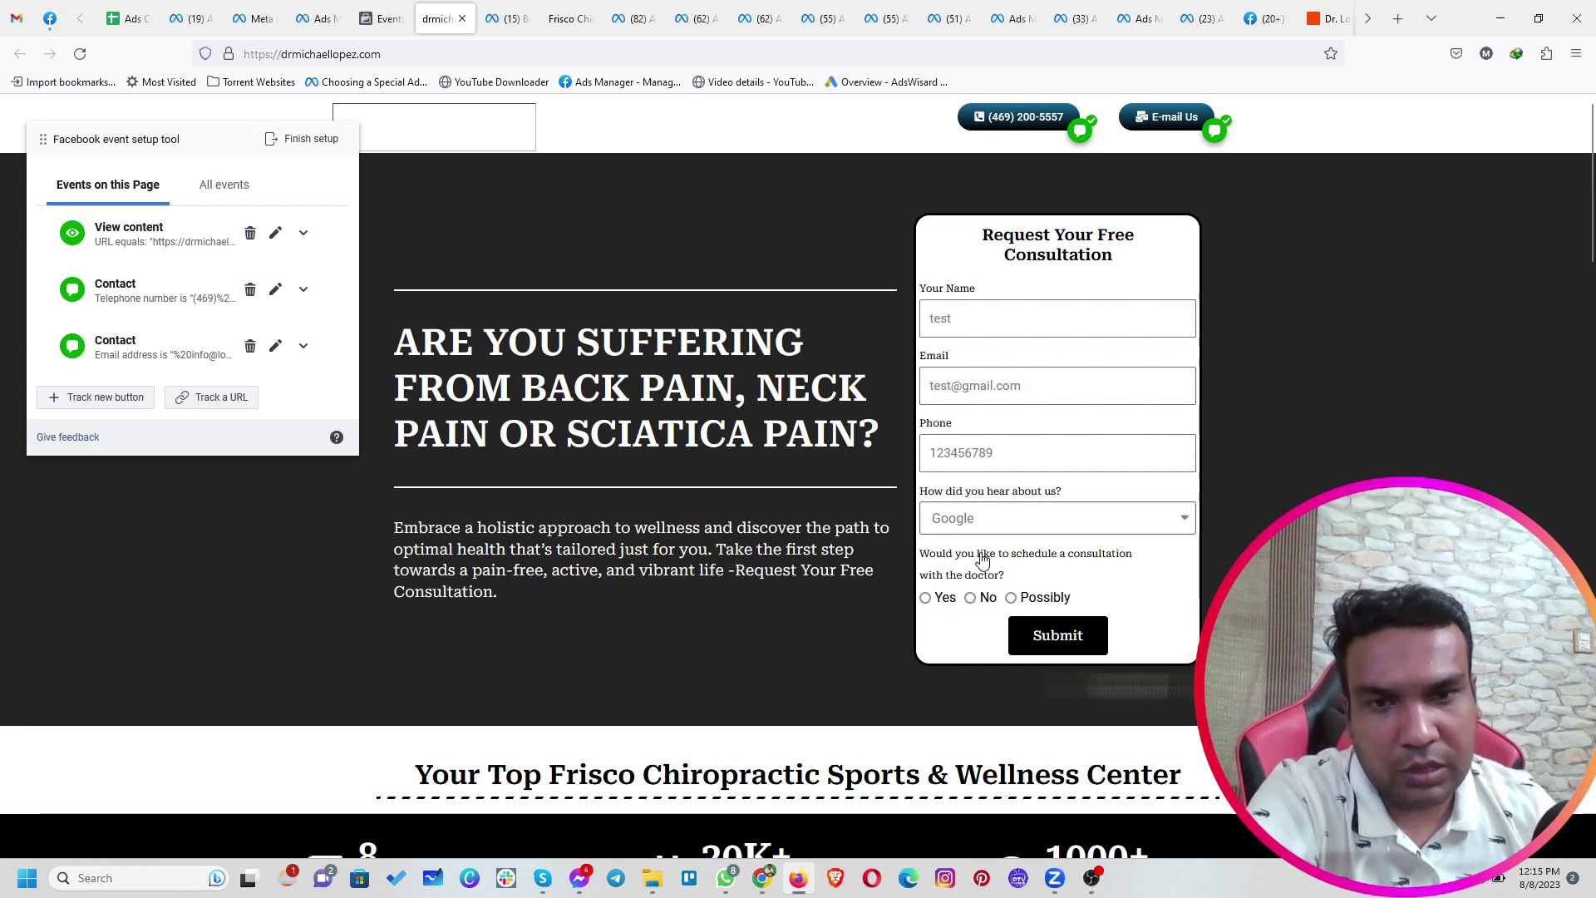
left_click(964, 521)
left_click(956, 575)
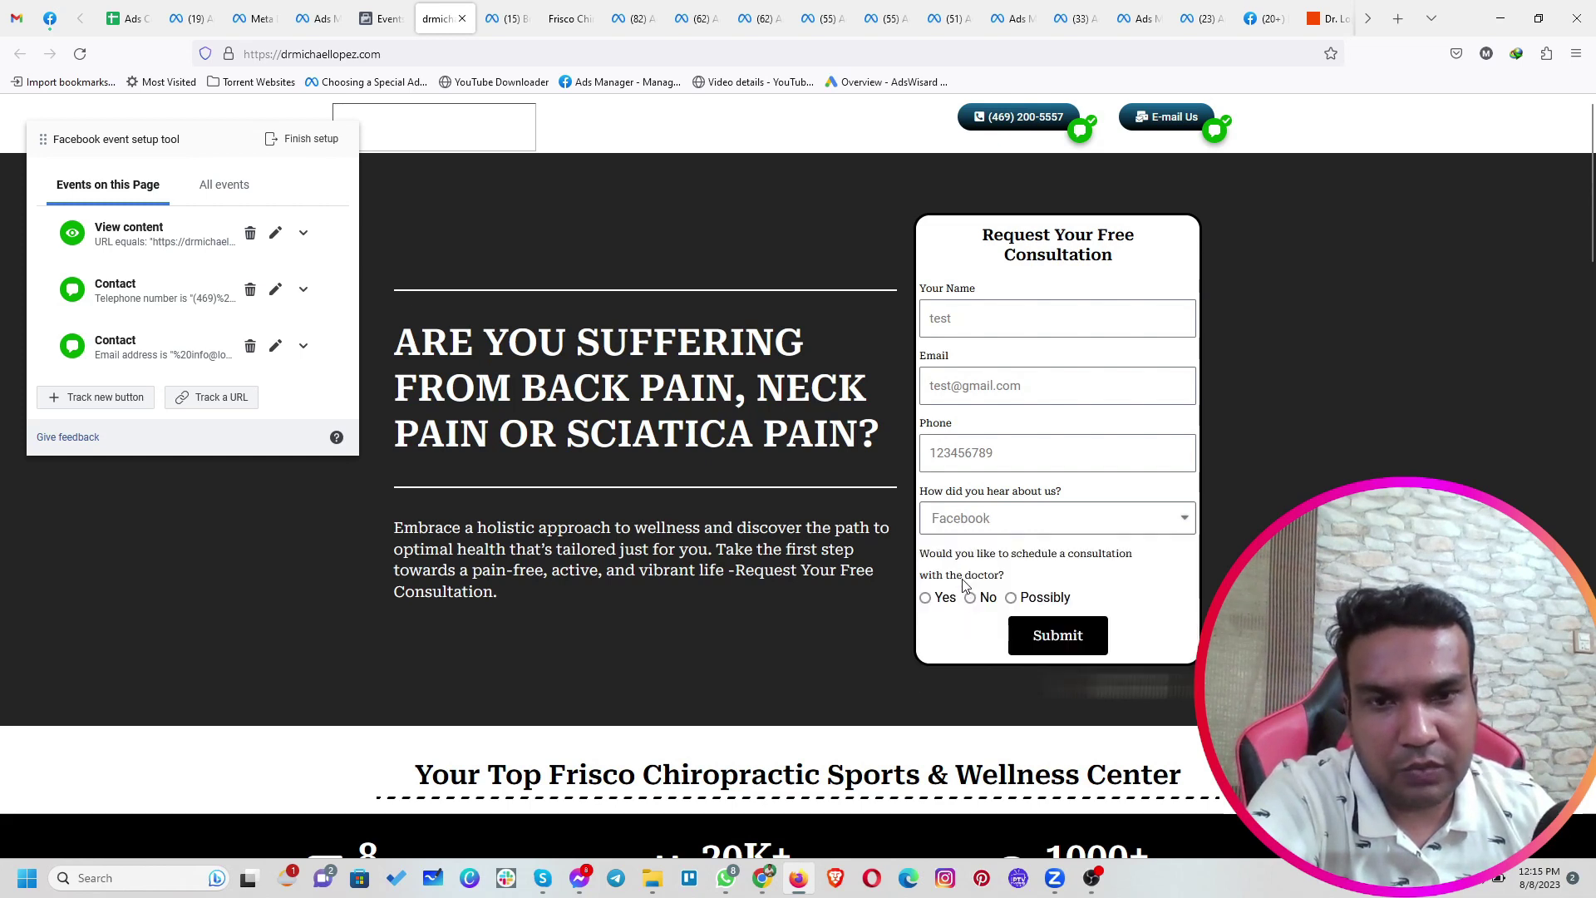
left_click(970, 599)
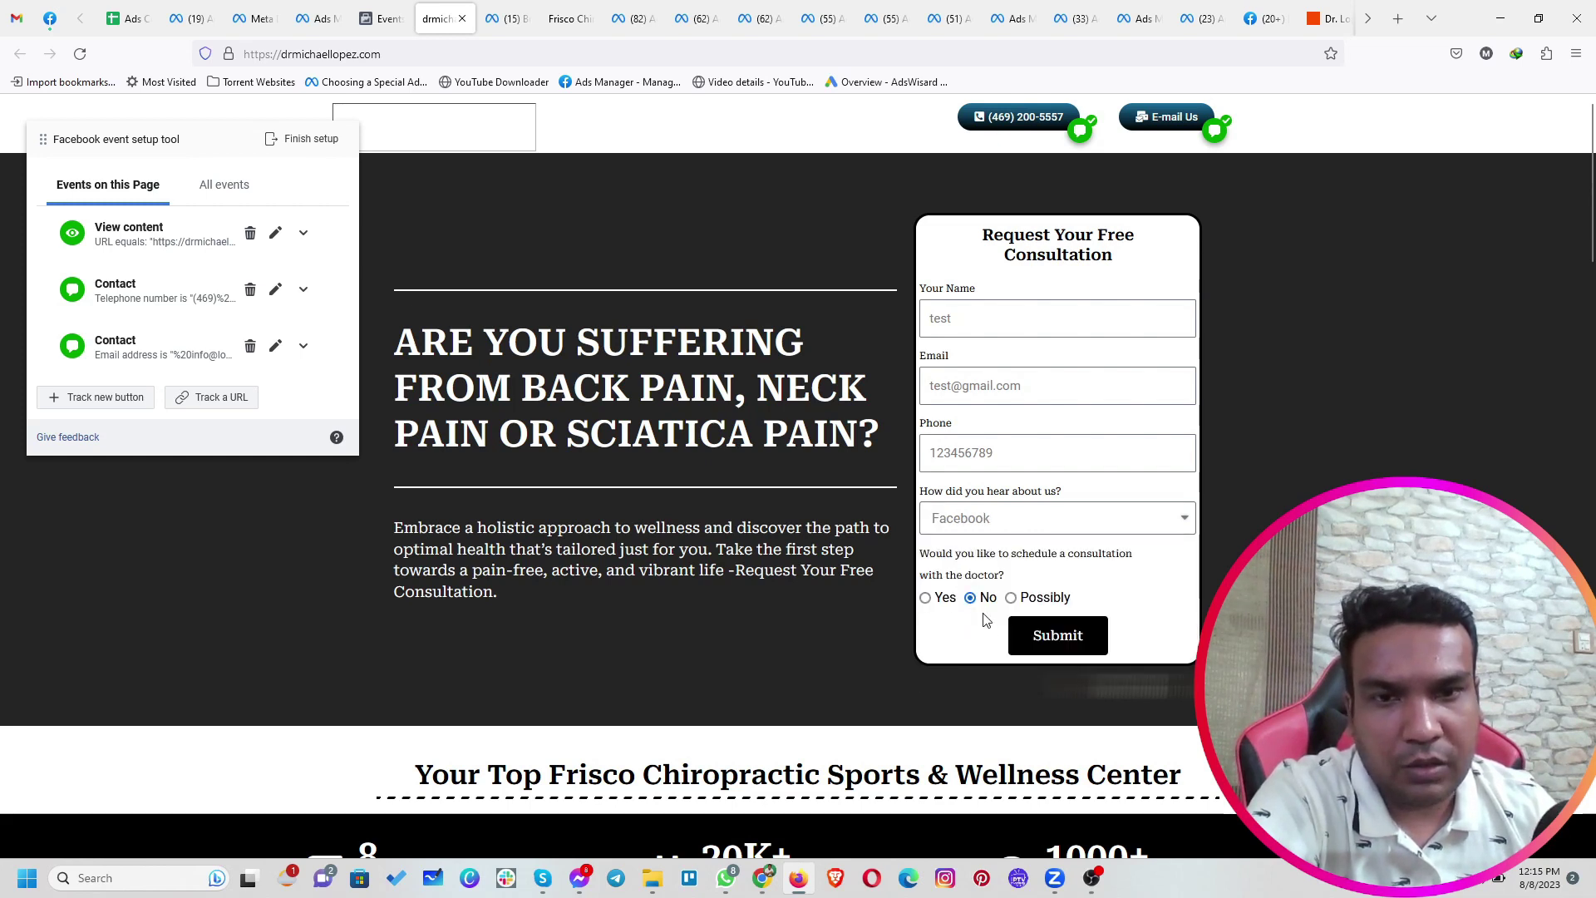
left_click(1070, 643)
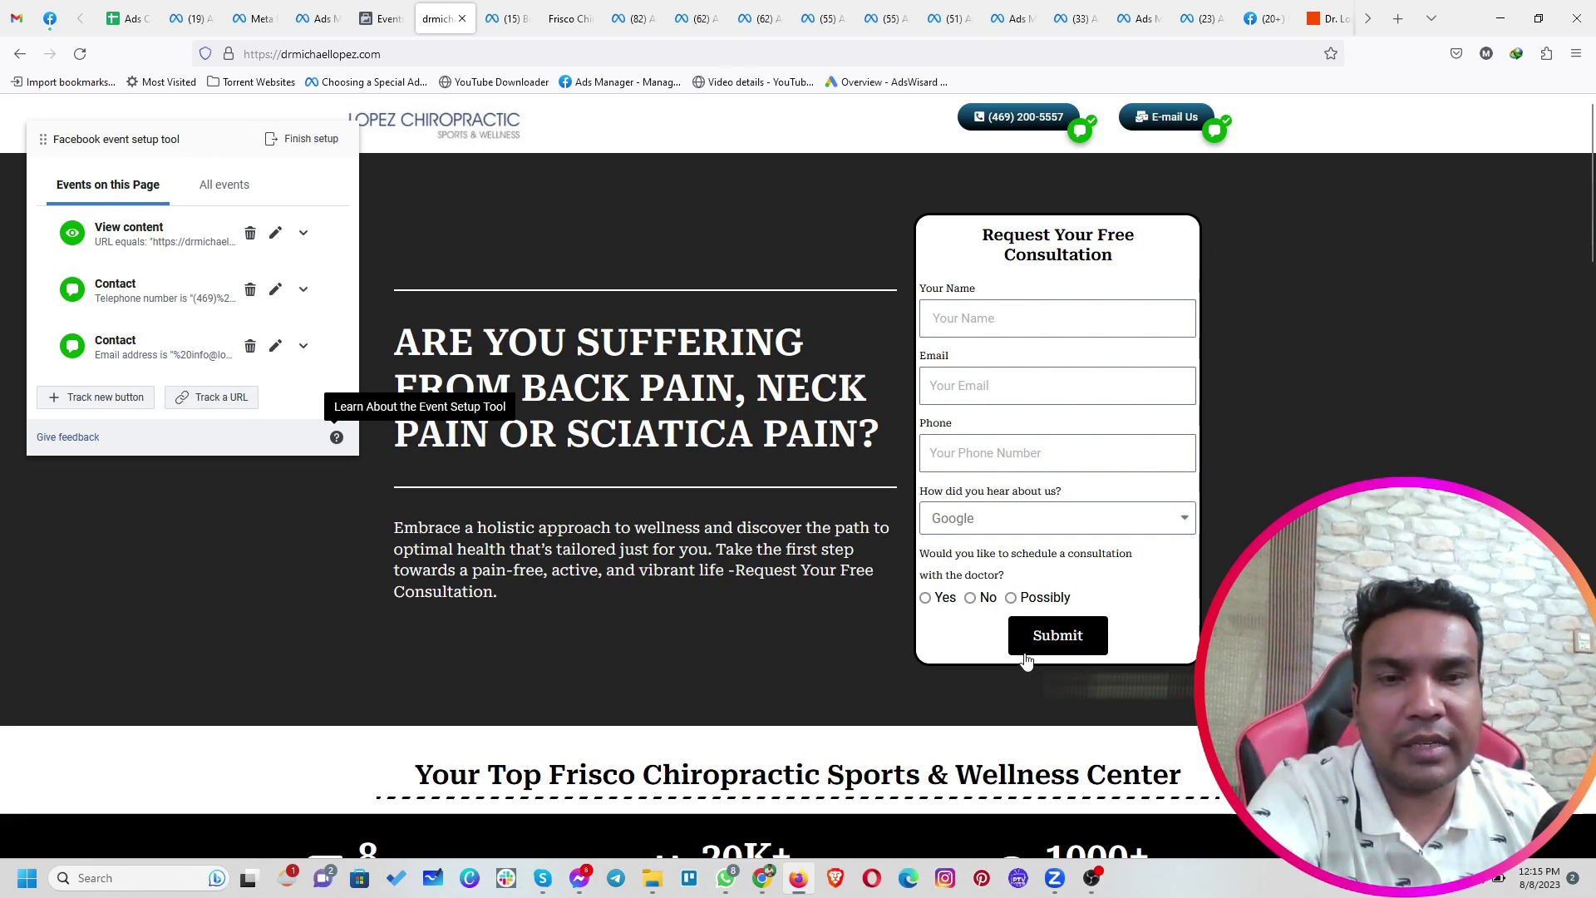
Track a Lead event on the form's Submit button
left_click(76, 398)
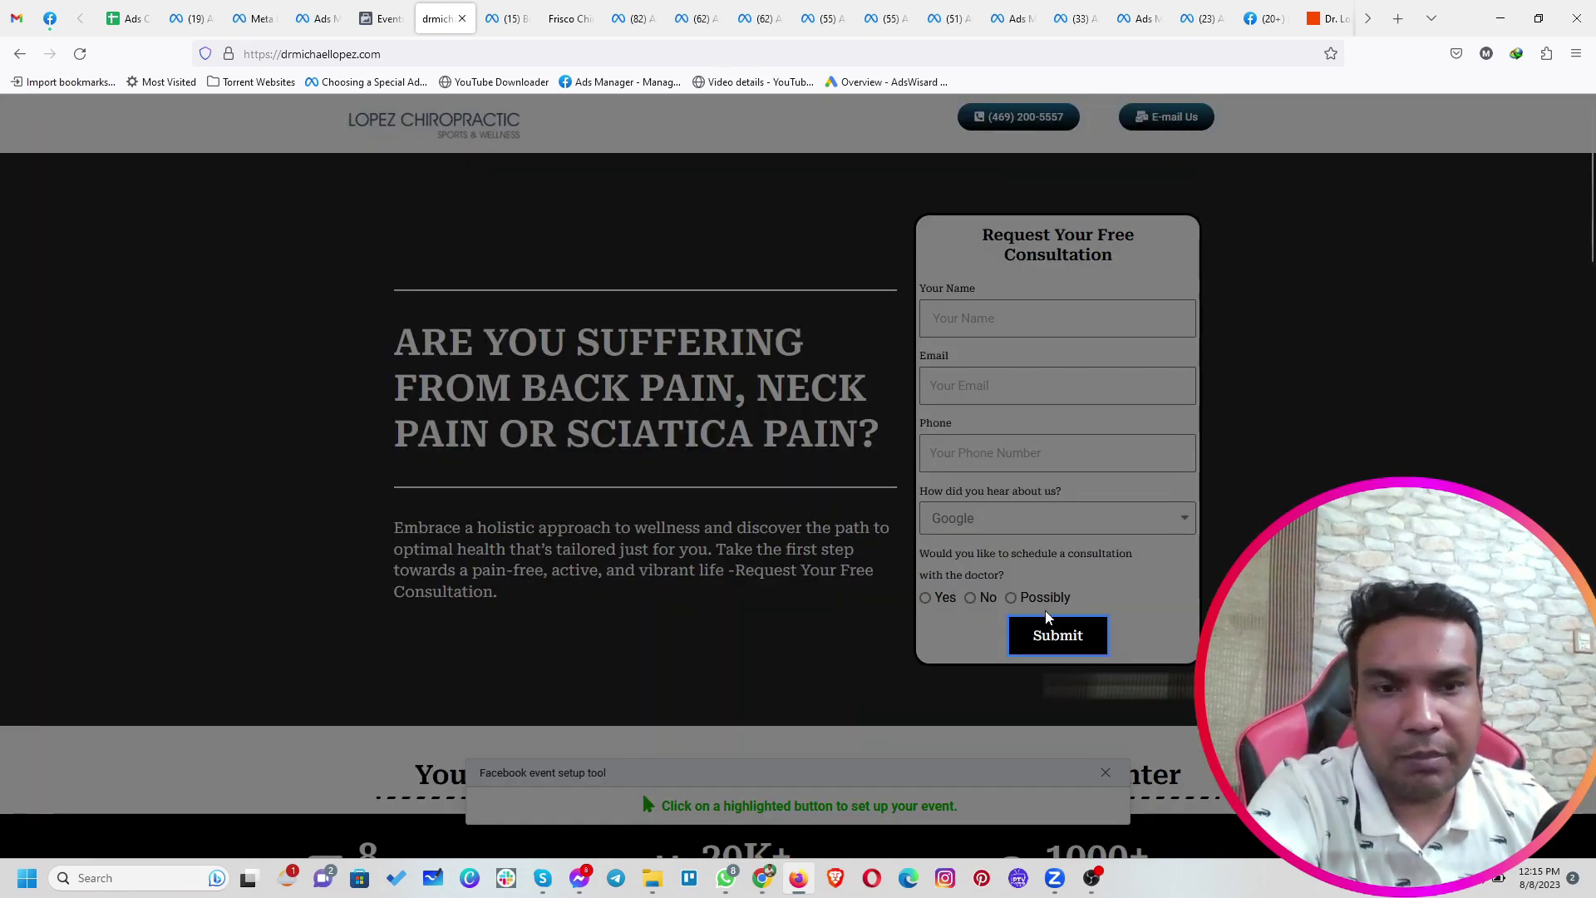
left_click(1041, 646)
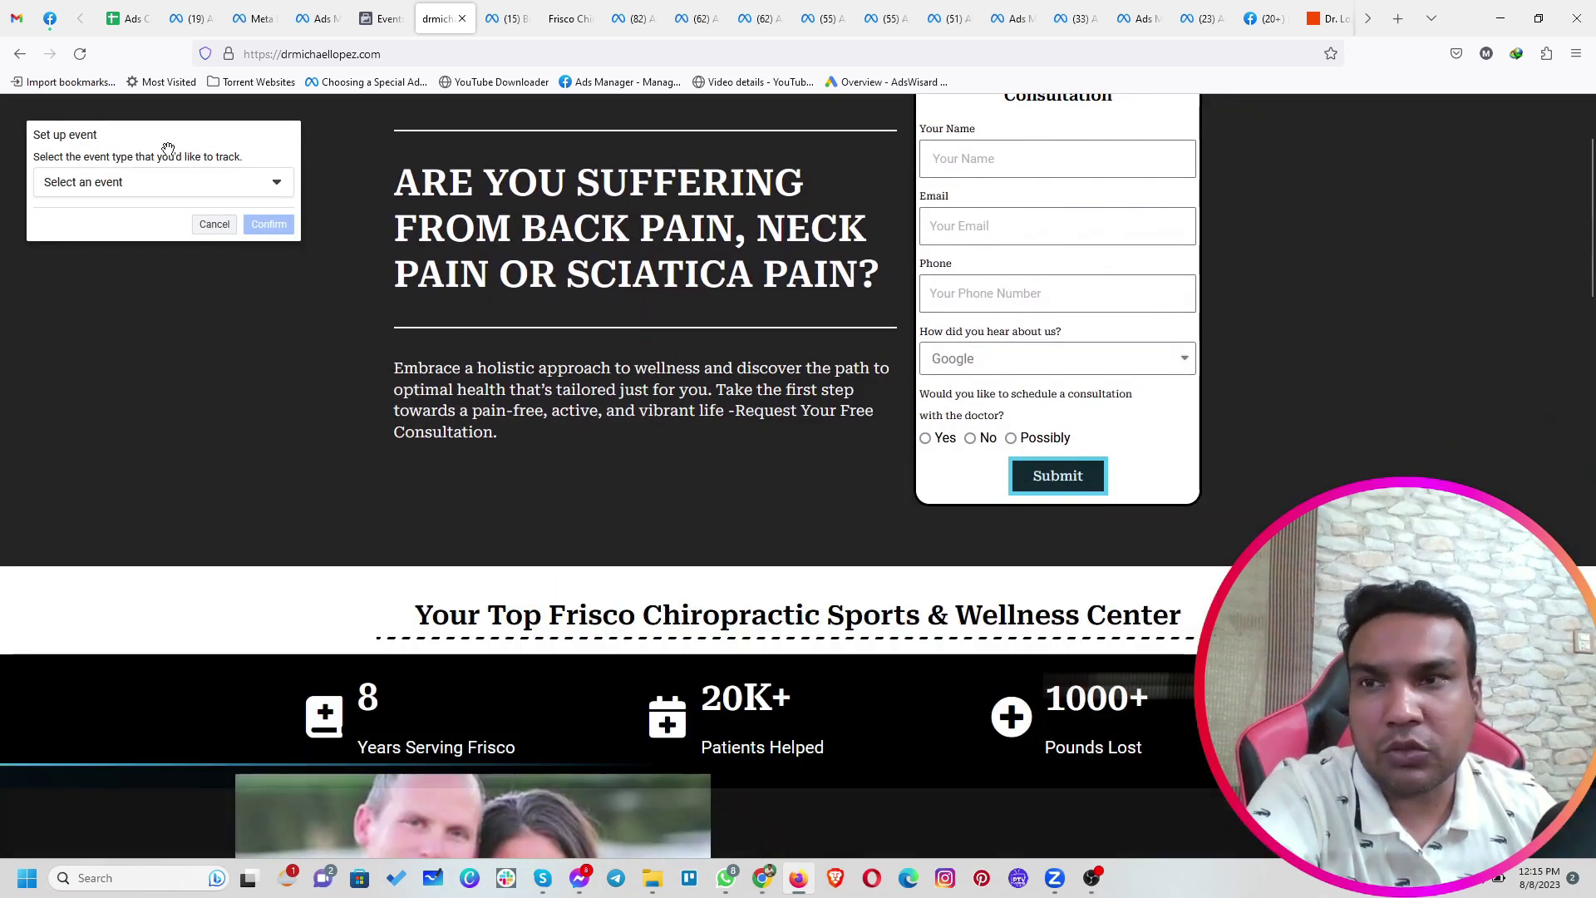
left_click(187, 187)
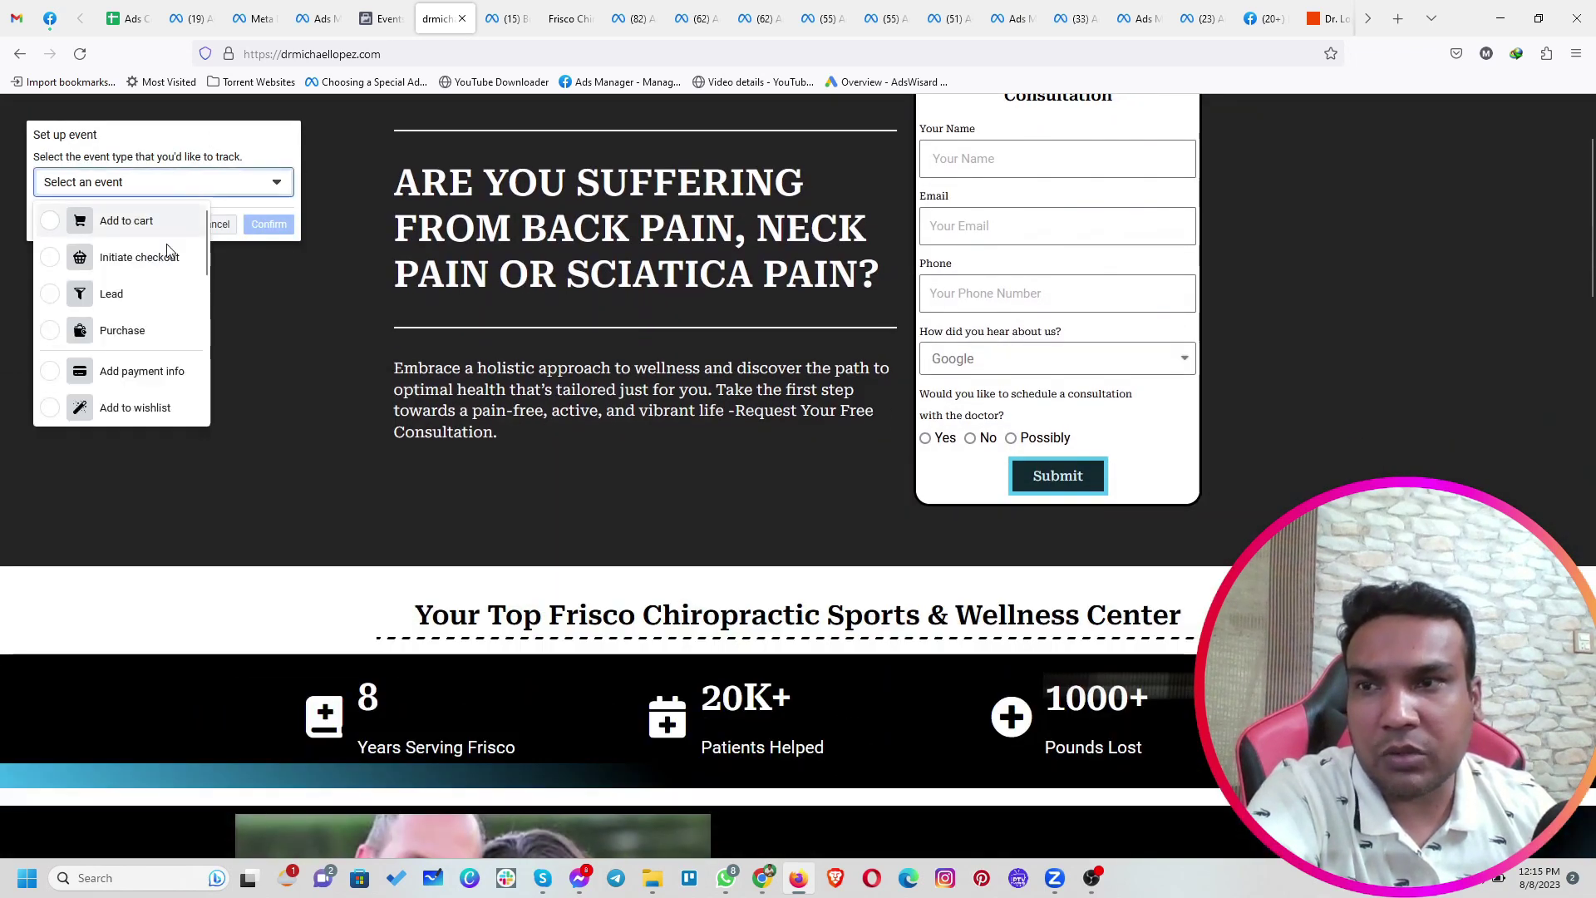
left_click(117, 297)
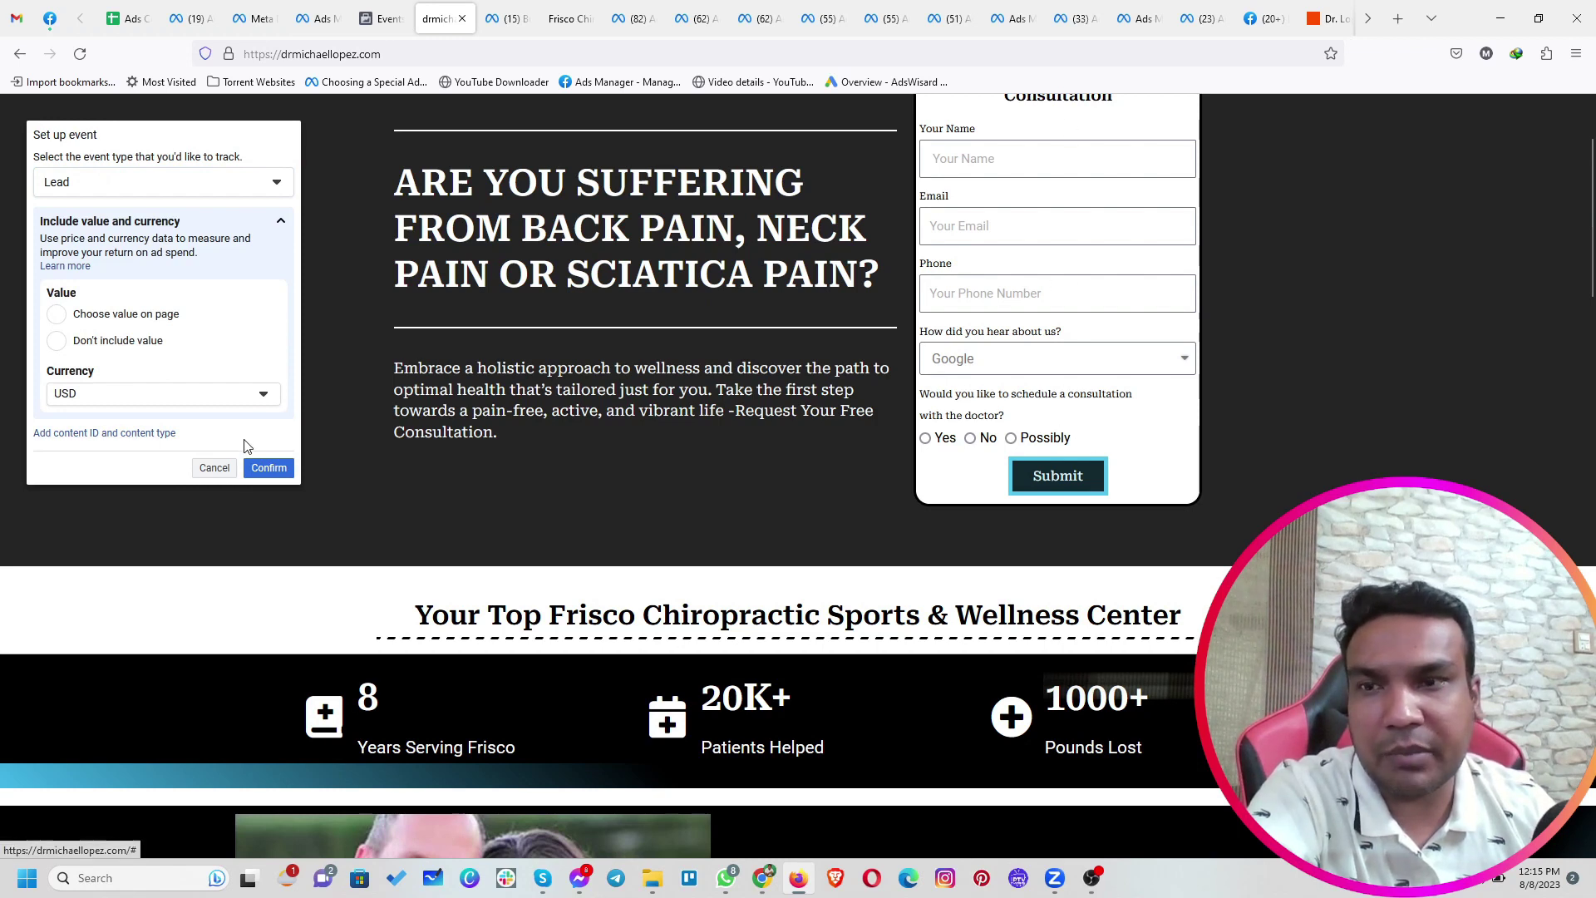
left_click(252, 470)
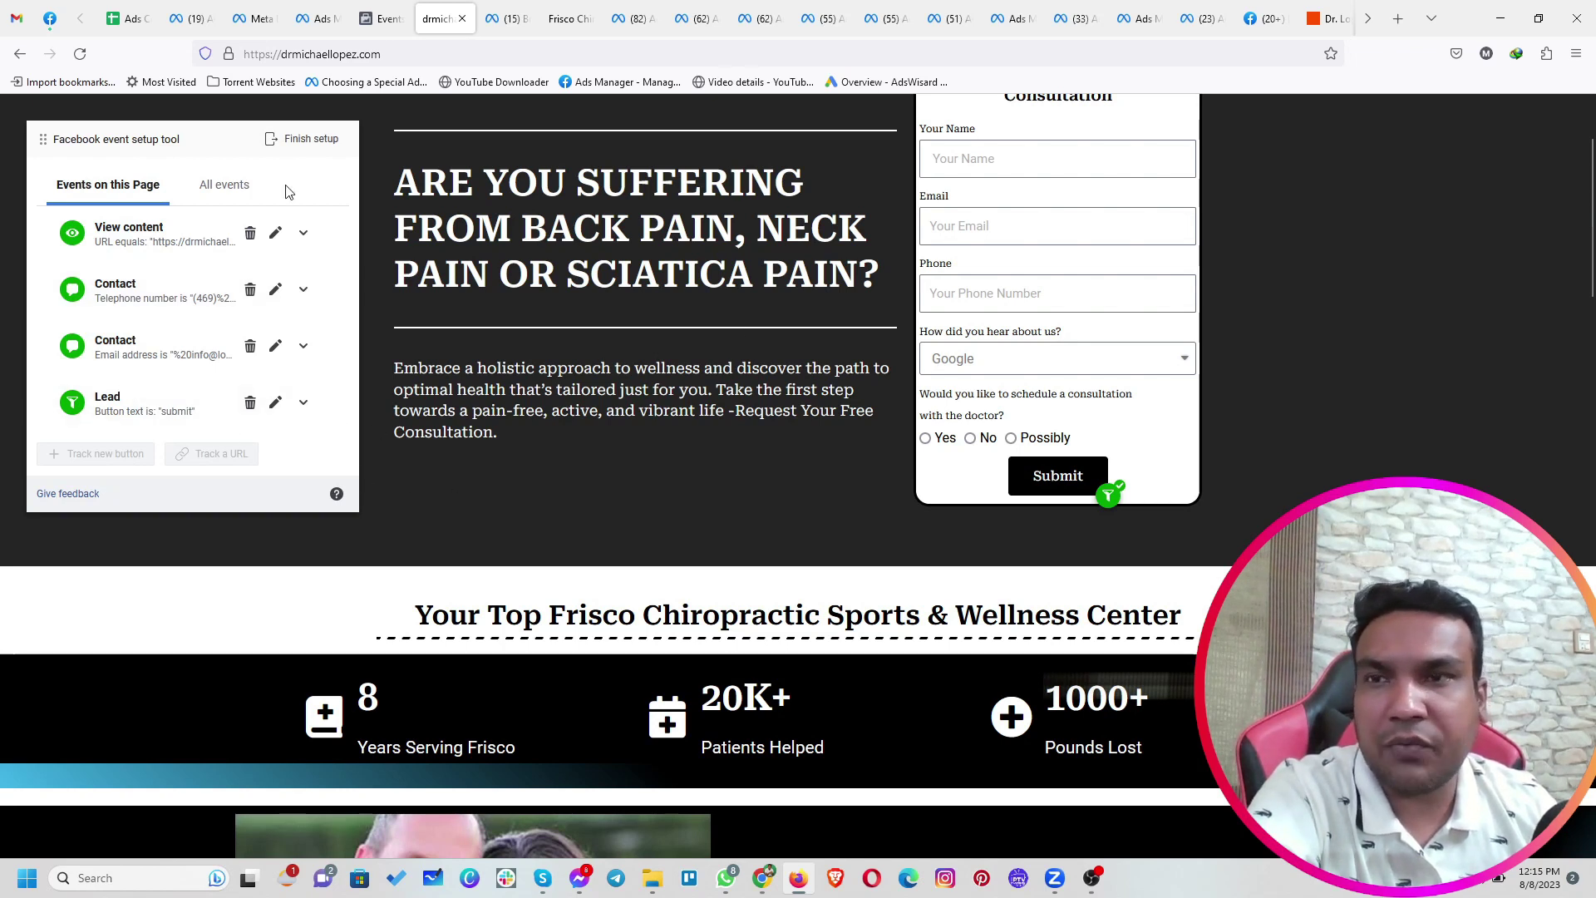
Finish the event setup with four events and rate the tool as helpful
left_click(303, 156)
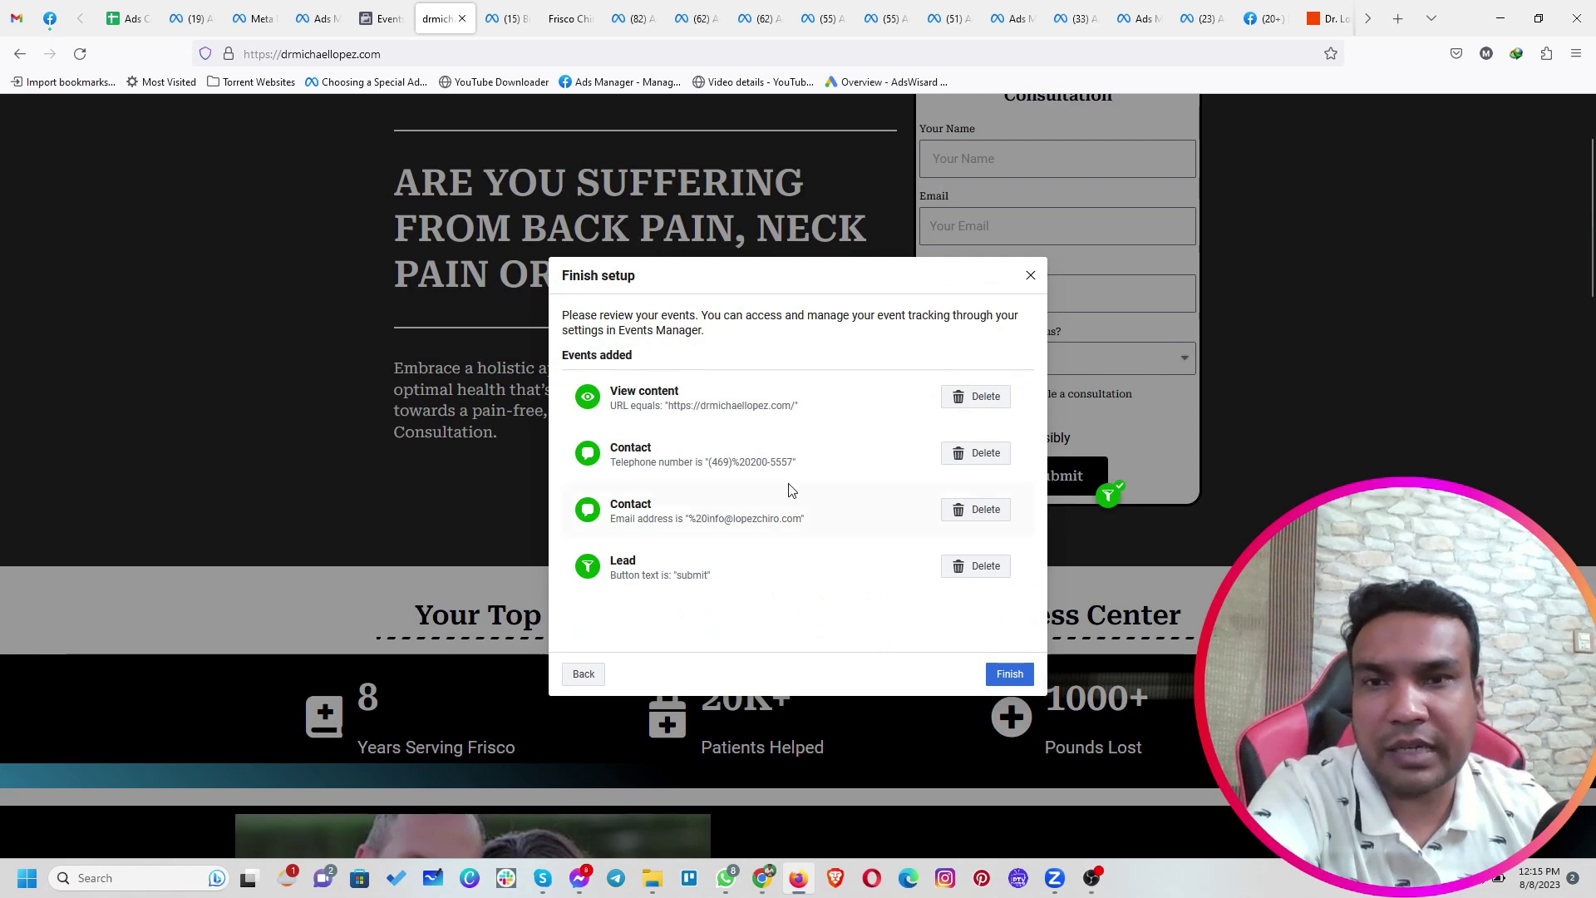
left_click(1030, 674)
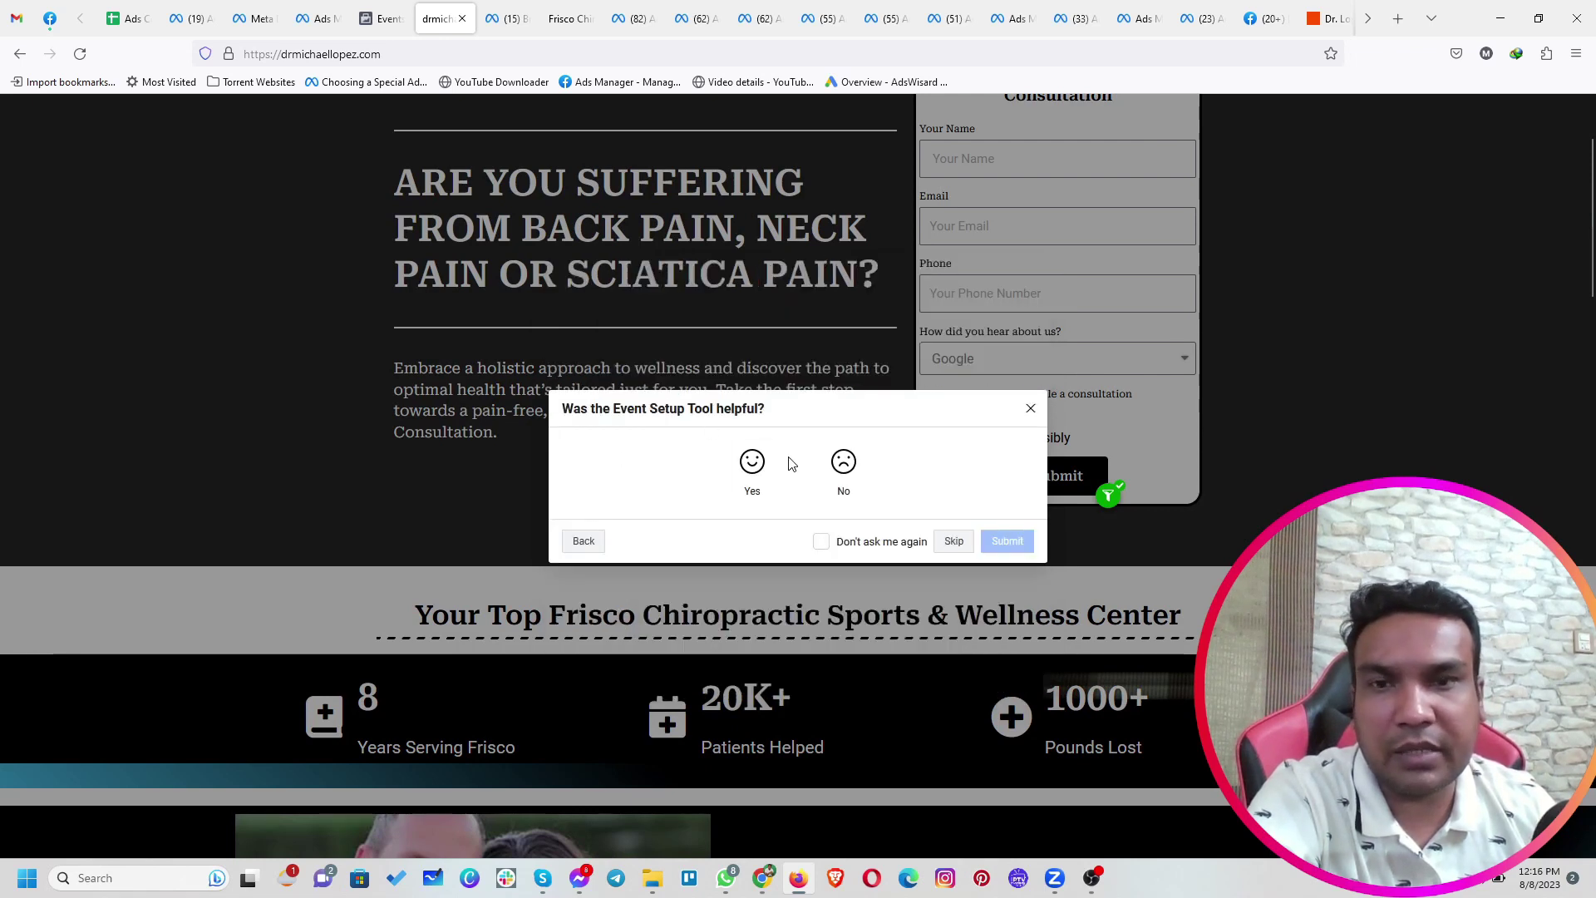
left_click(752, 459)
left_click(1007, 595)
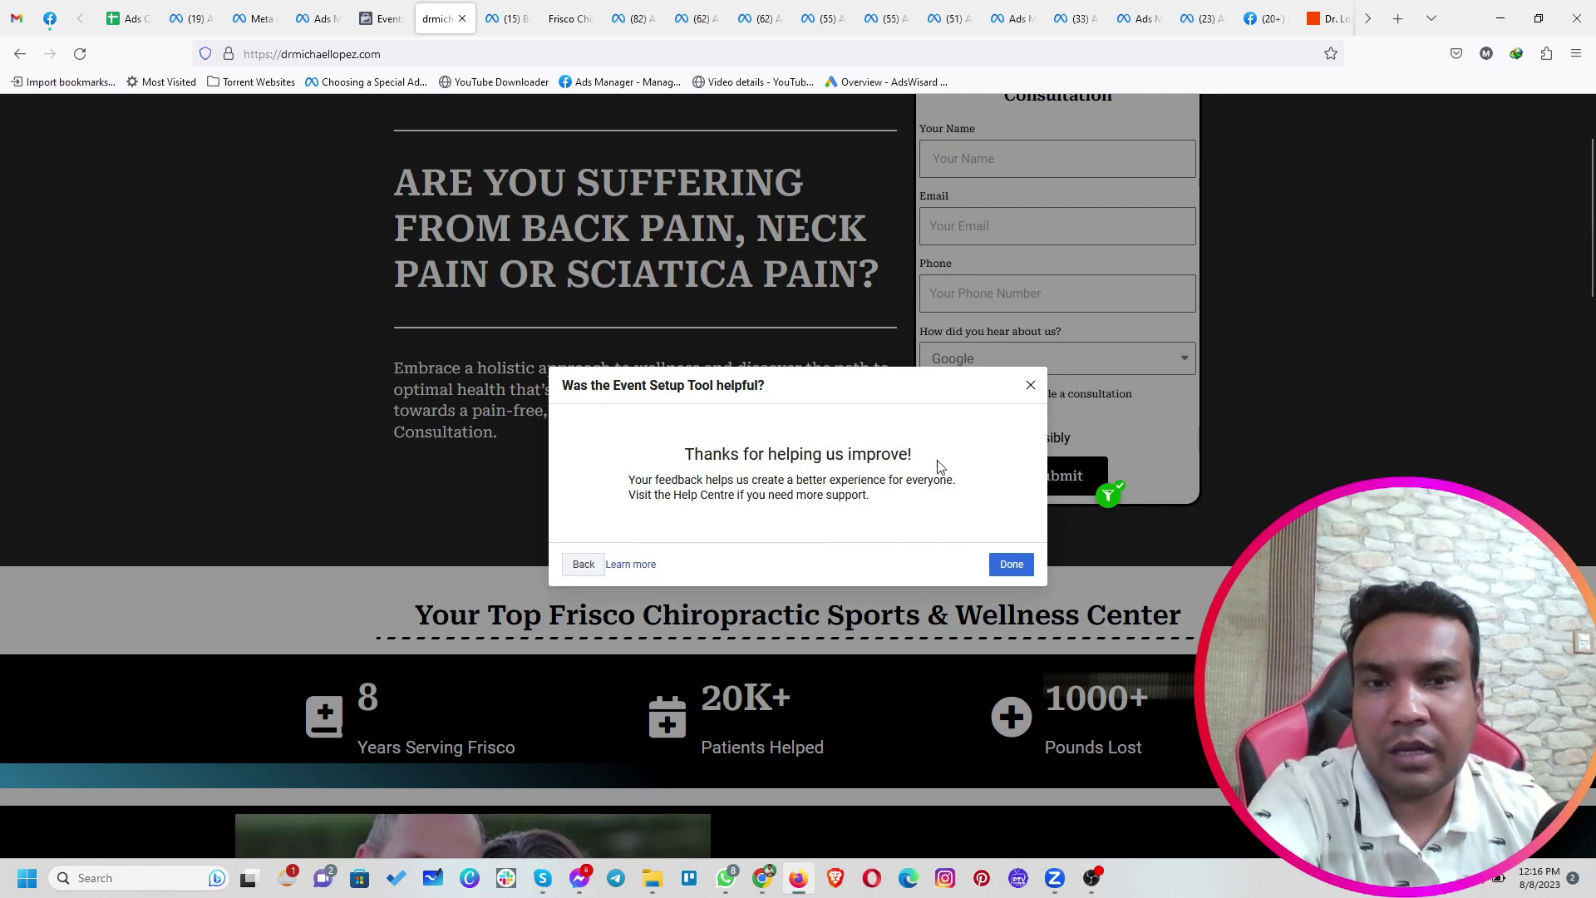
left_click(1008, 565)
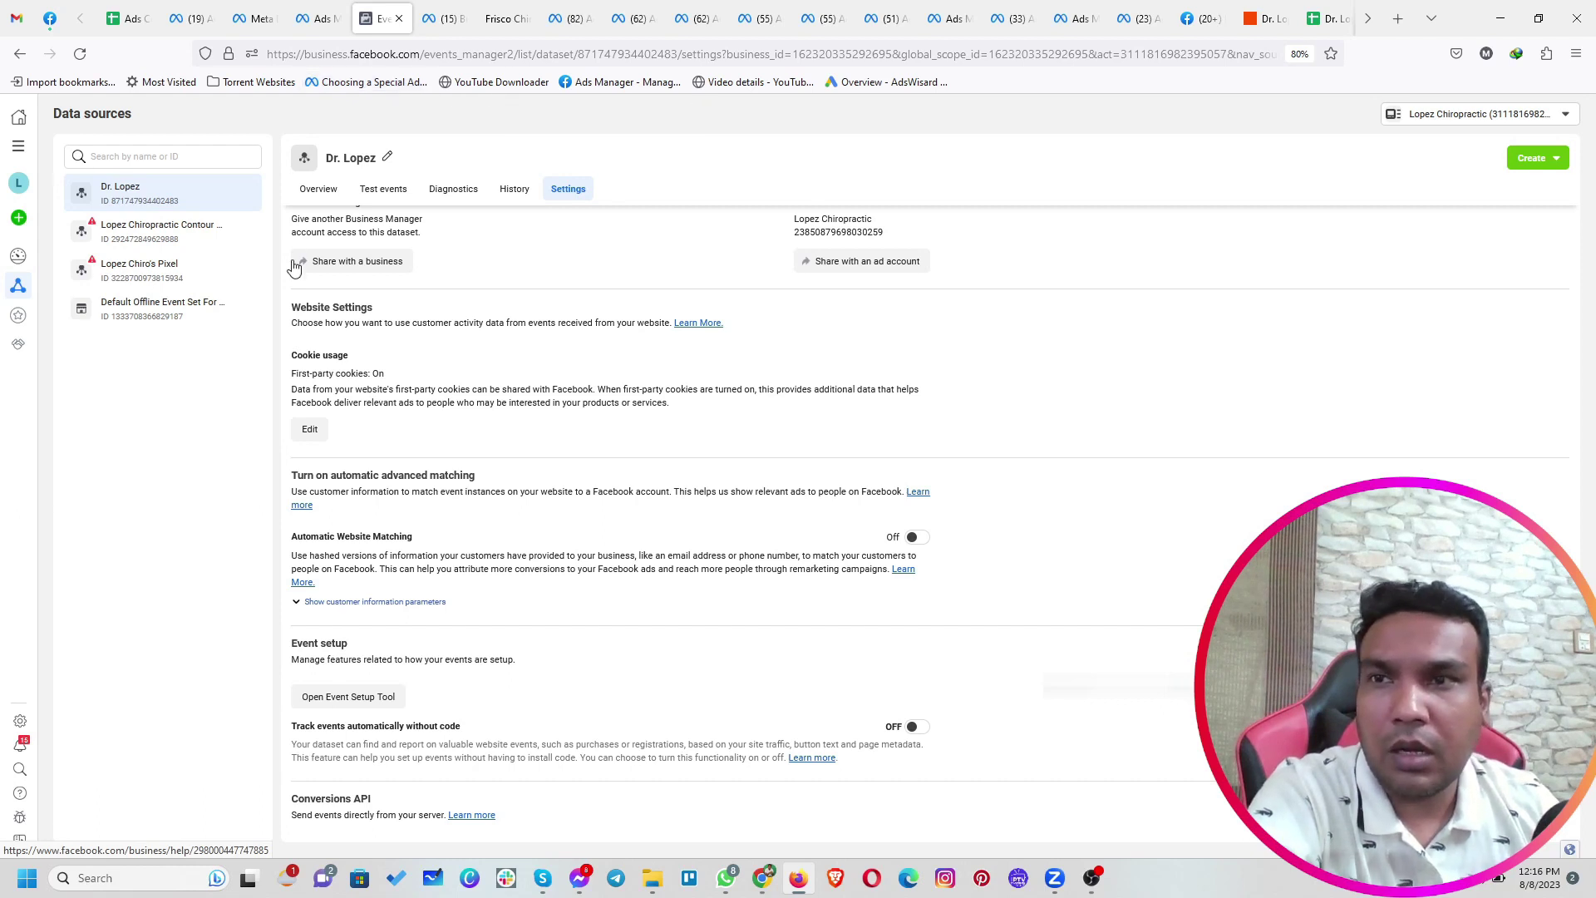
Check the dataset's overview and test events for received events, then return to the campaign draft
left_click(307, 191)
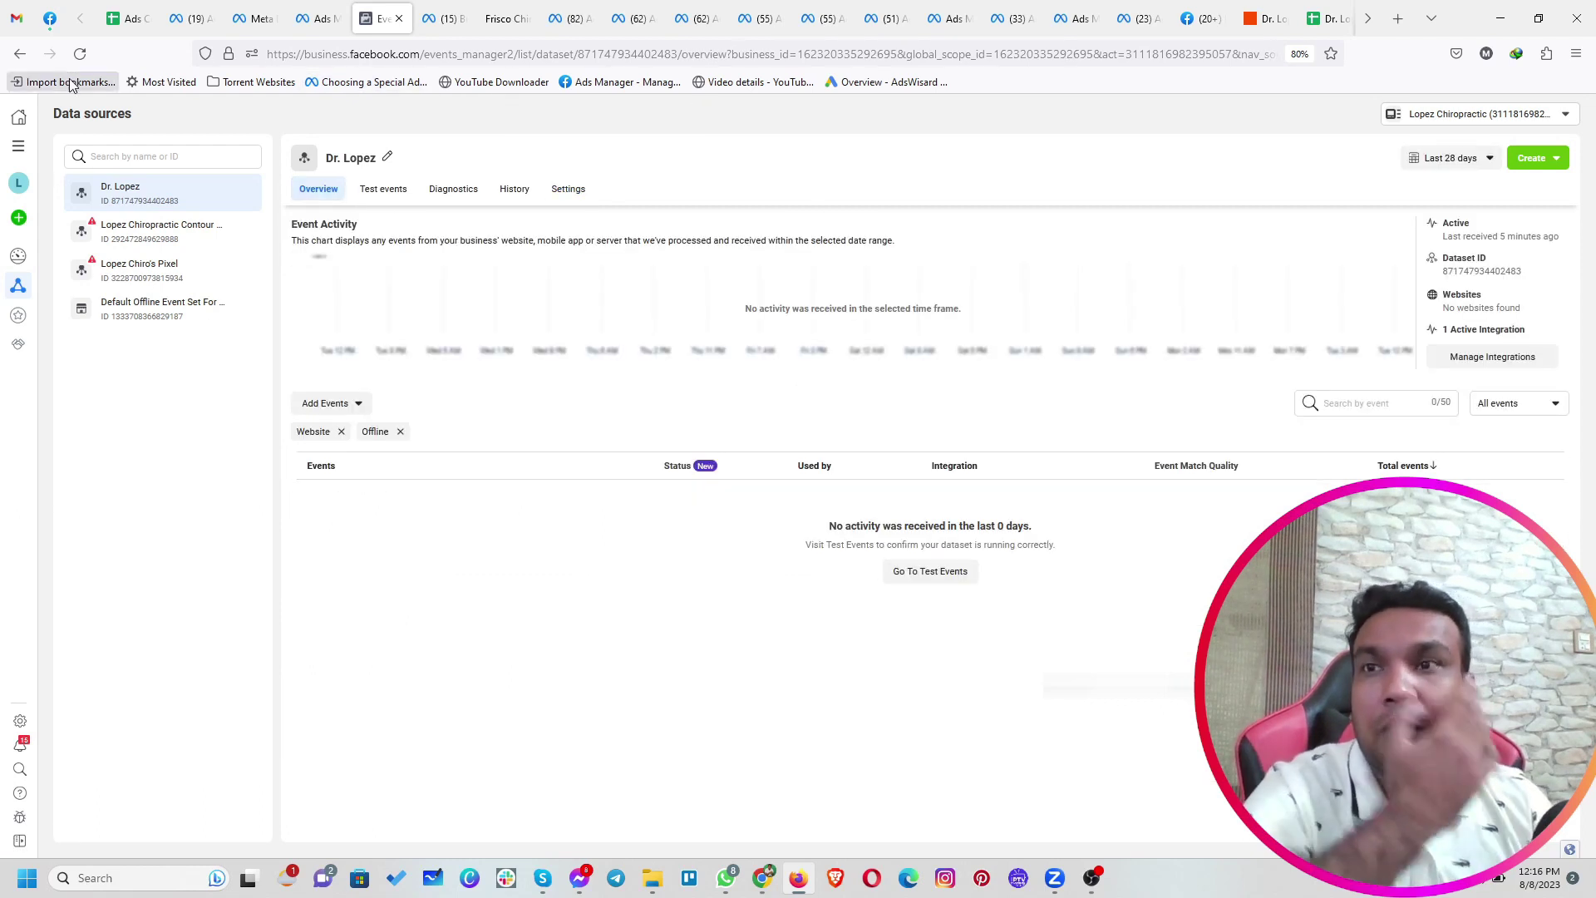
left_click(80, 54)
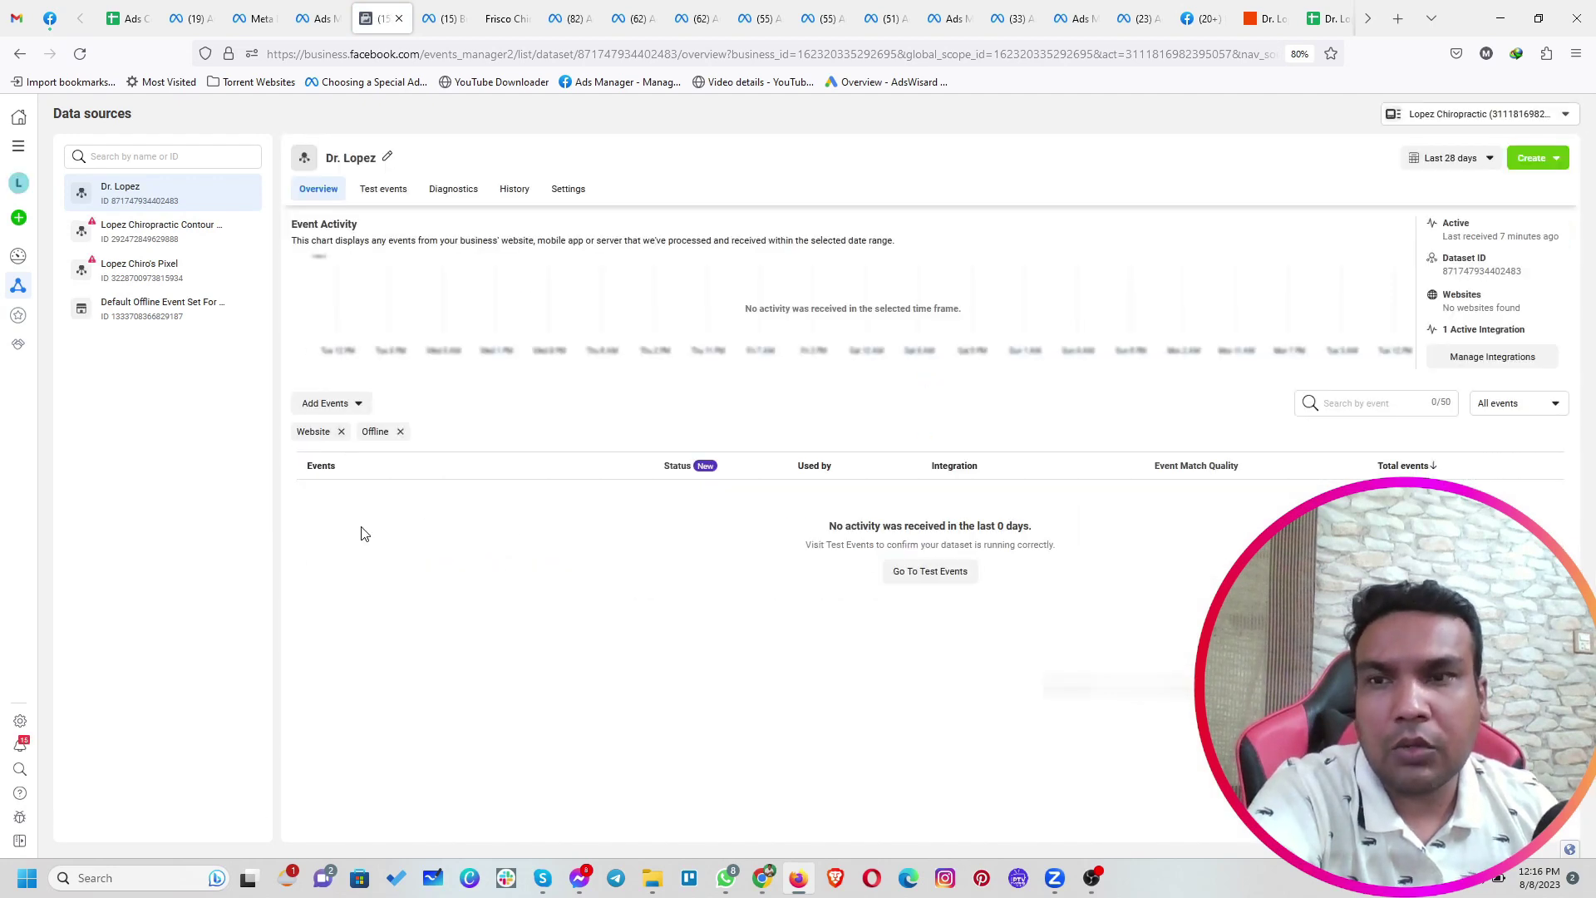
left_click(345, 432)
left_click(345, 433)
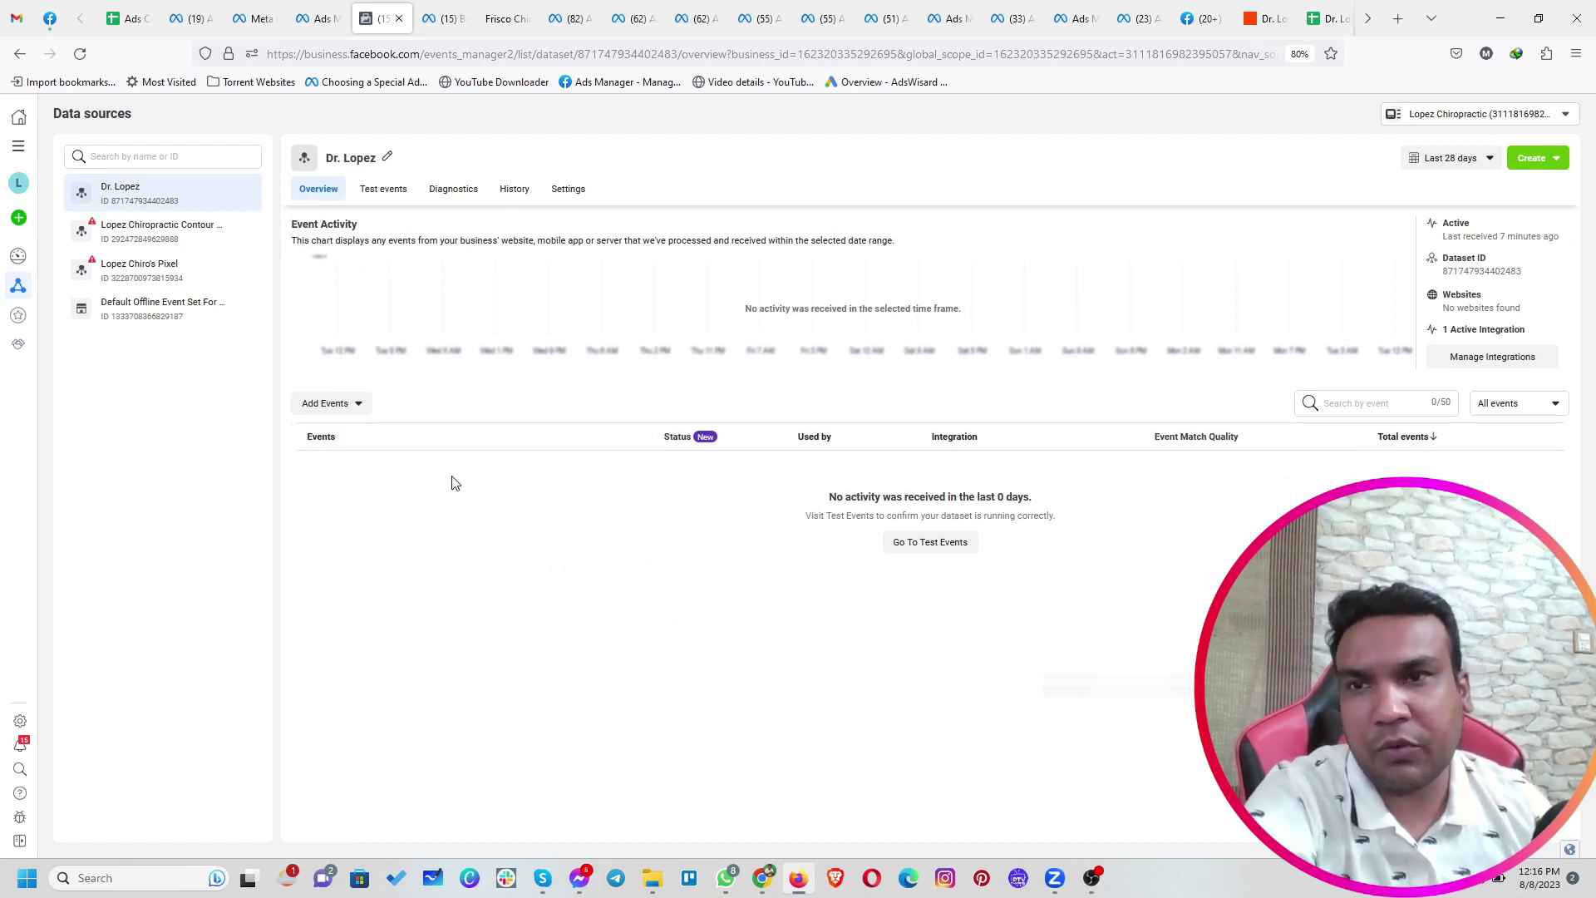
left_click(384, 191)
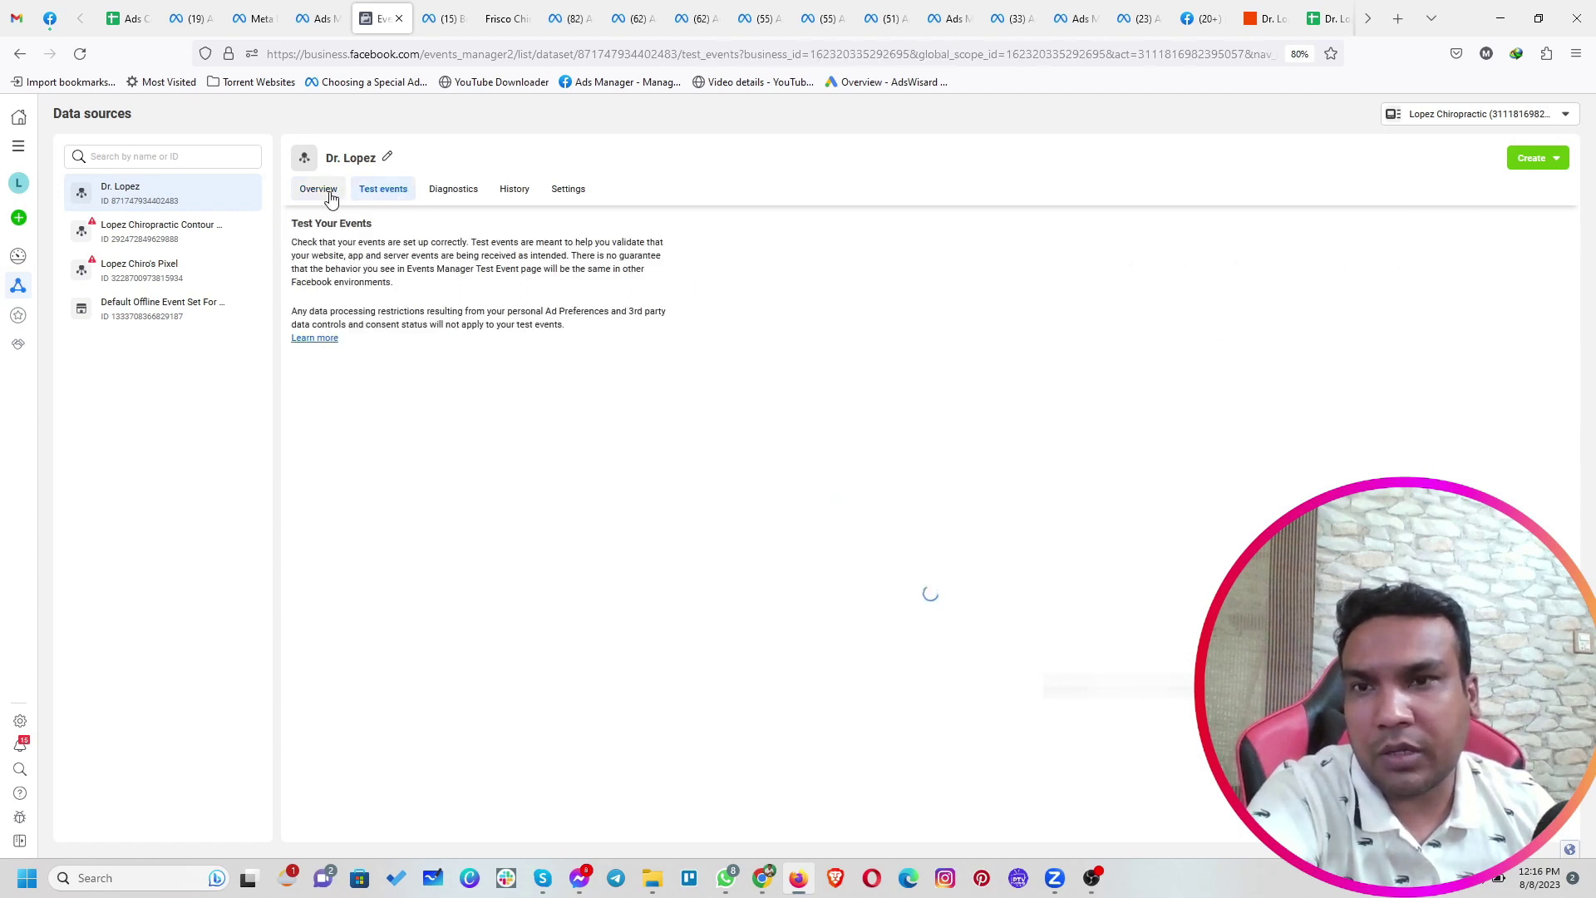
left_click(319, 191)
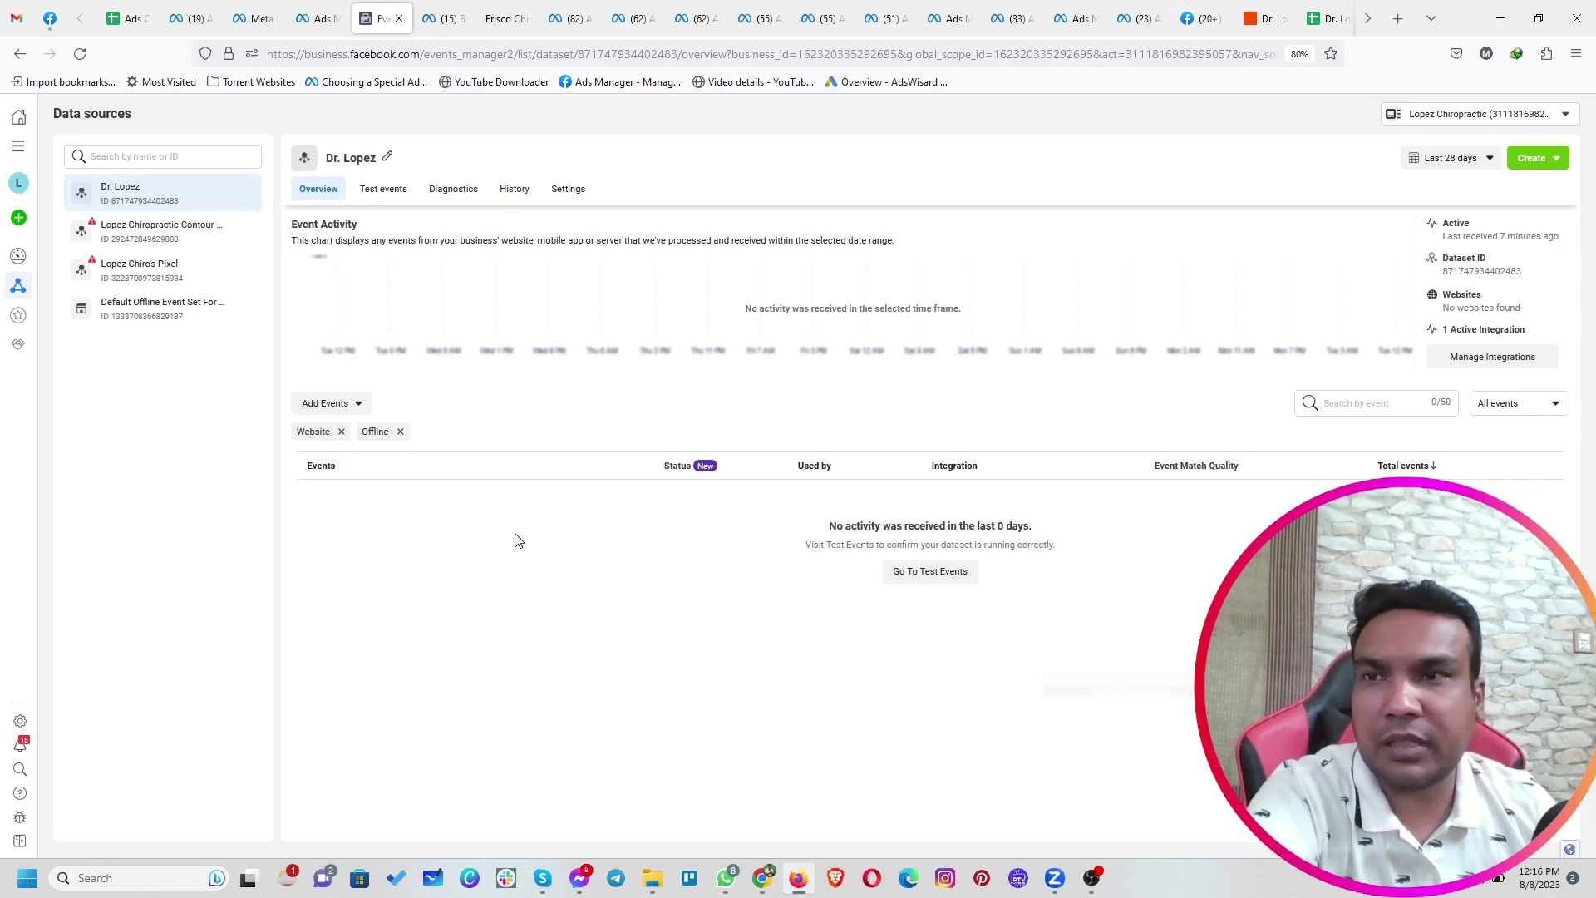
left_click(316, 18)
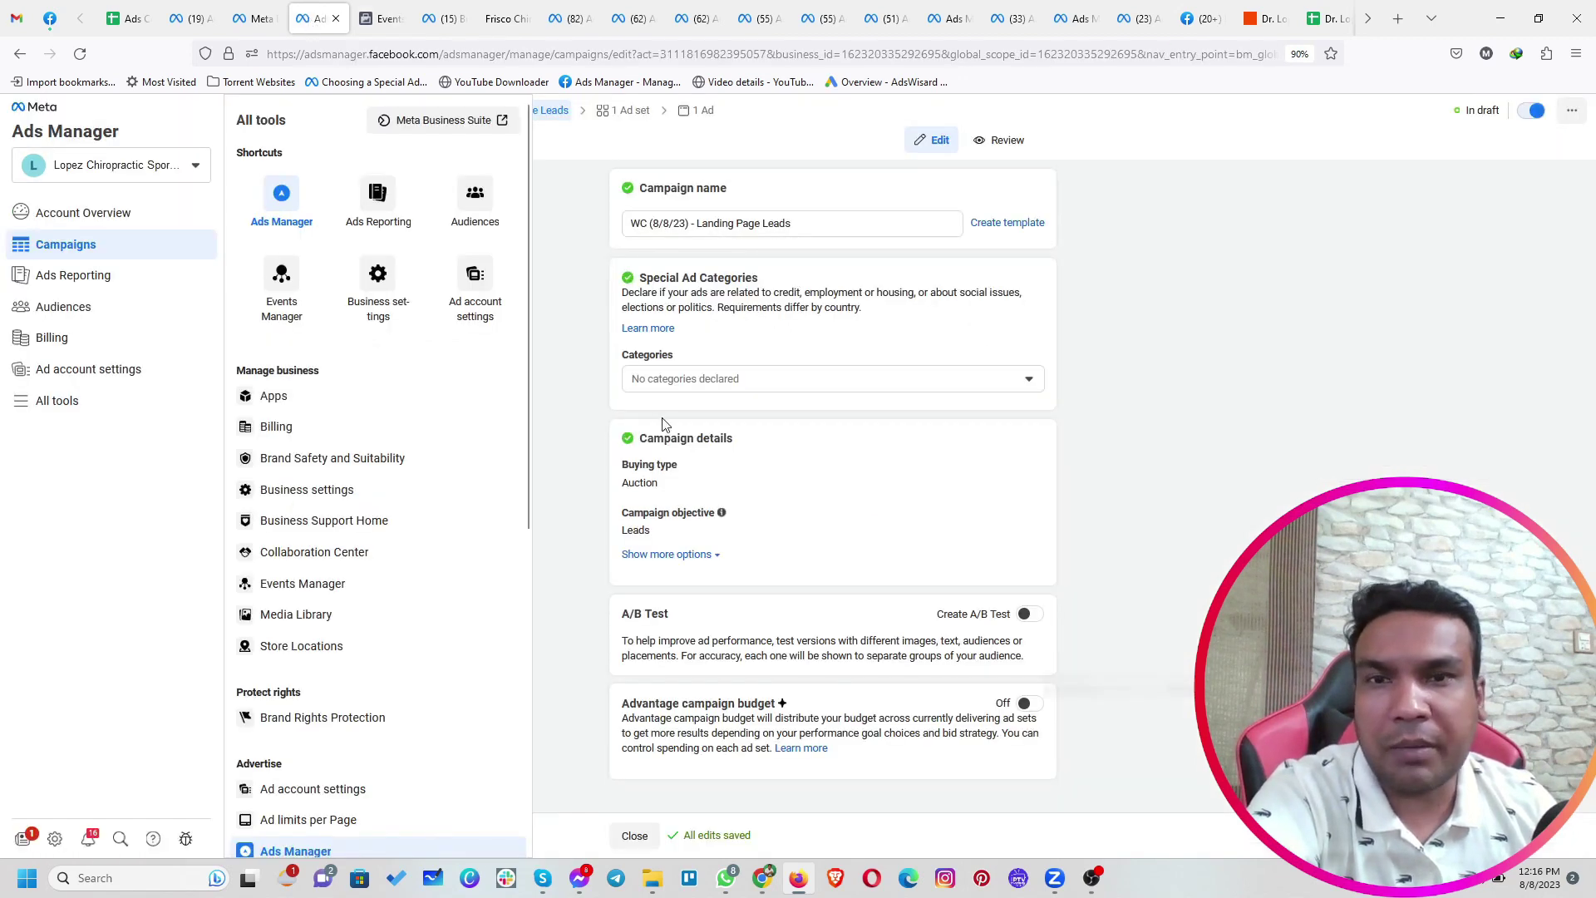
Turn on Advantage campaign budget and lower the daily budget from $20.00 to $10.00
left_click(565, 432)
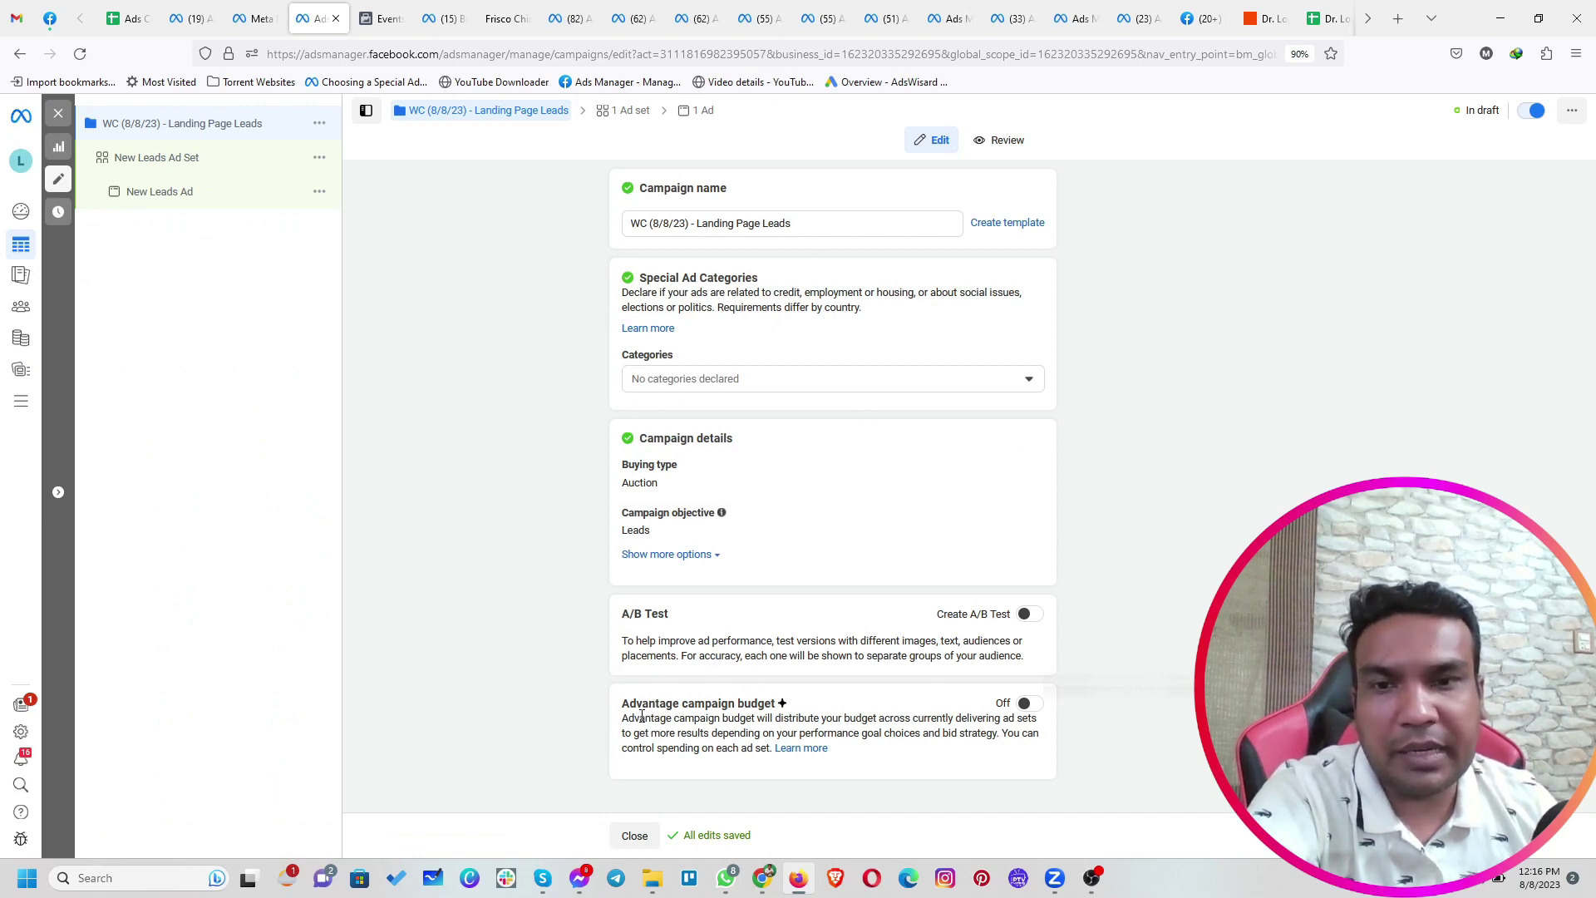
left_click(1027, 703)
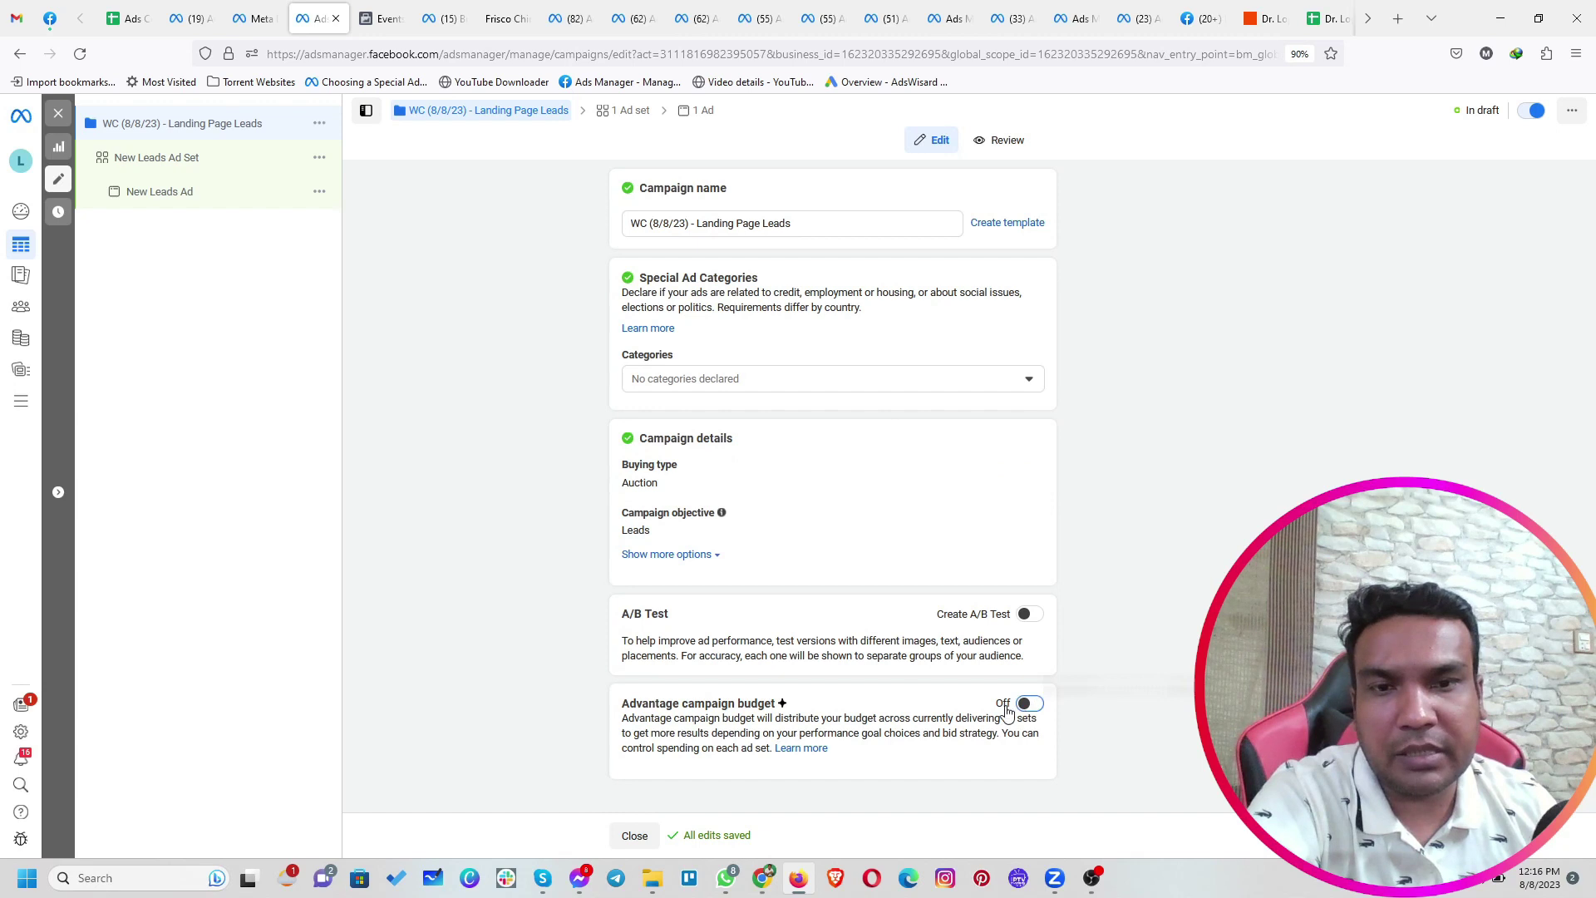
scroll(1005, 706, "down", 3)
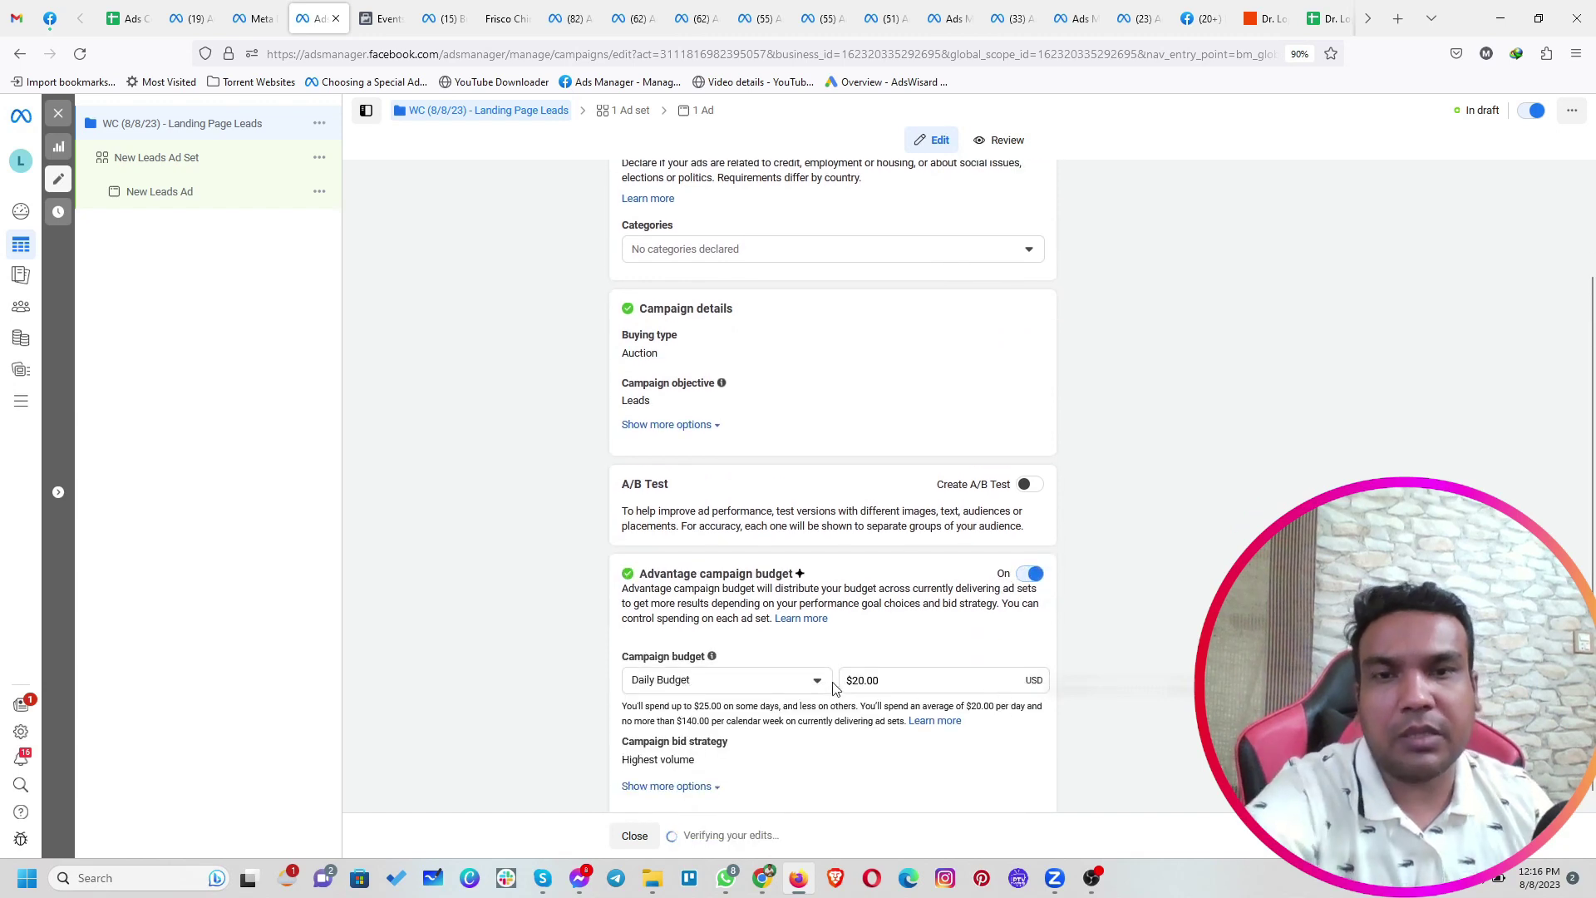
left_click_drag(891, 681, 840, 671)
key("BackSpace")
type("10")
key("Tab")
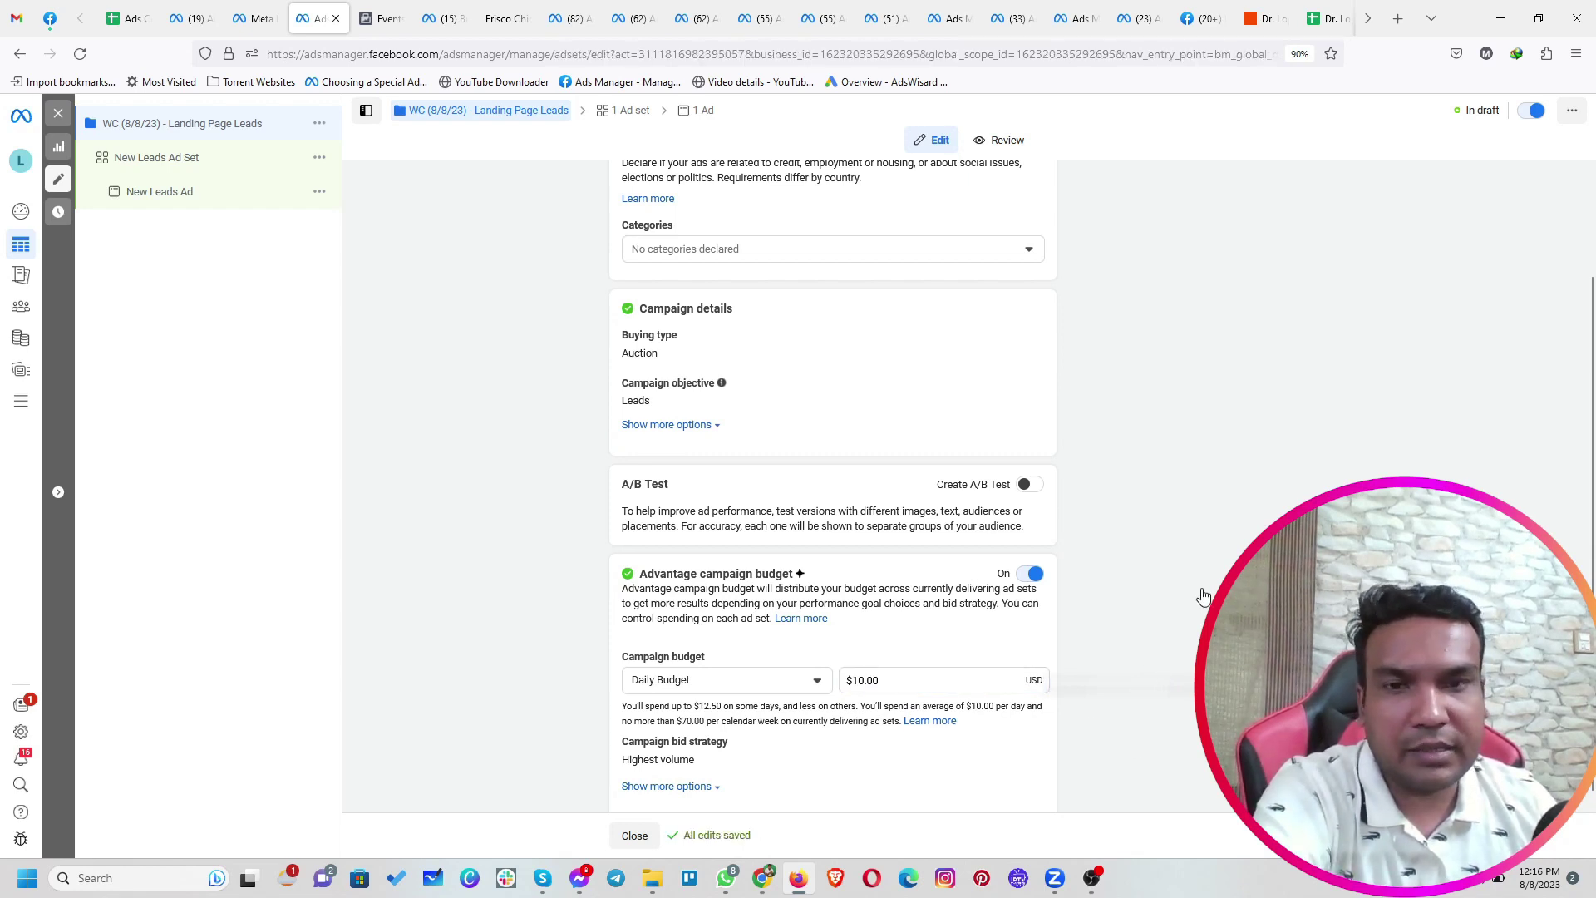
left_click_drag(732, 225, 629, 234)
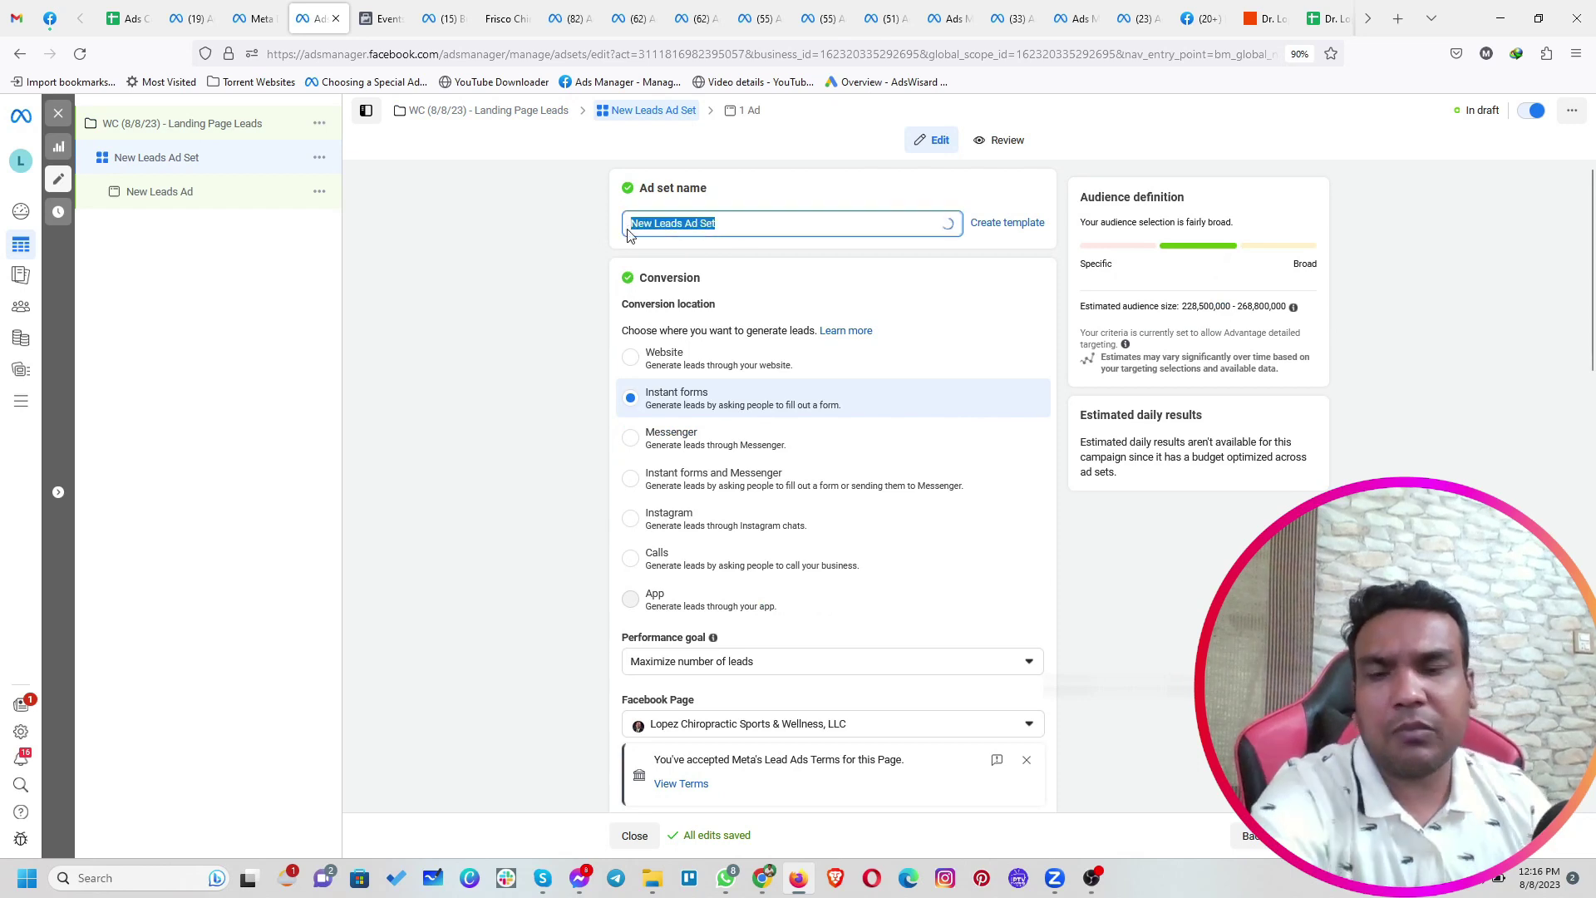
Rename the ad set to 'Frisco - 25+ - Chiropractor'
type("Frisco")
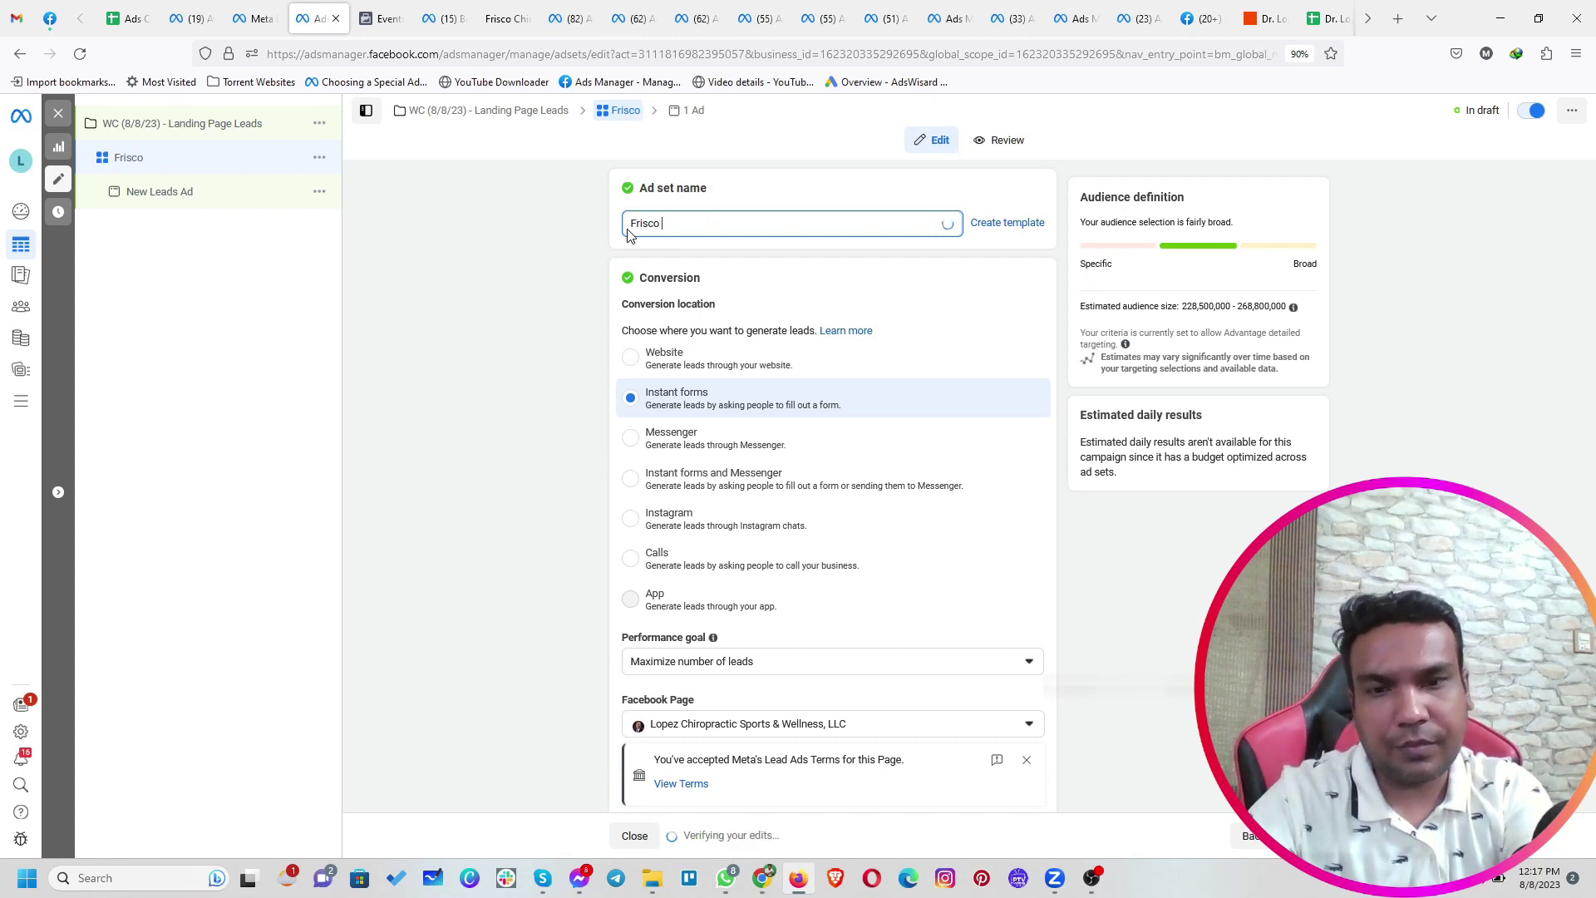
type(" - 25+ =")
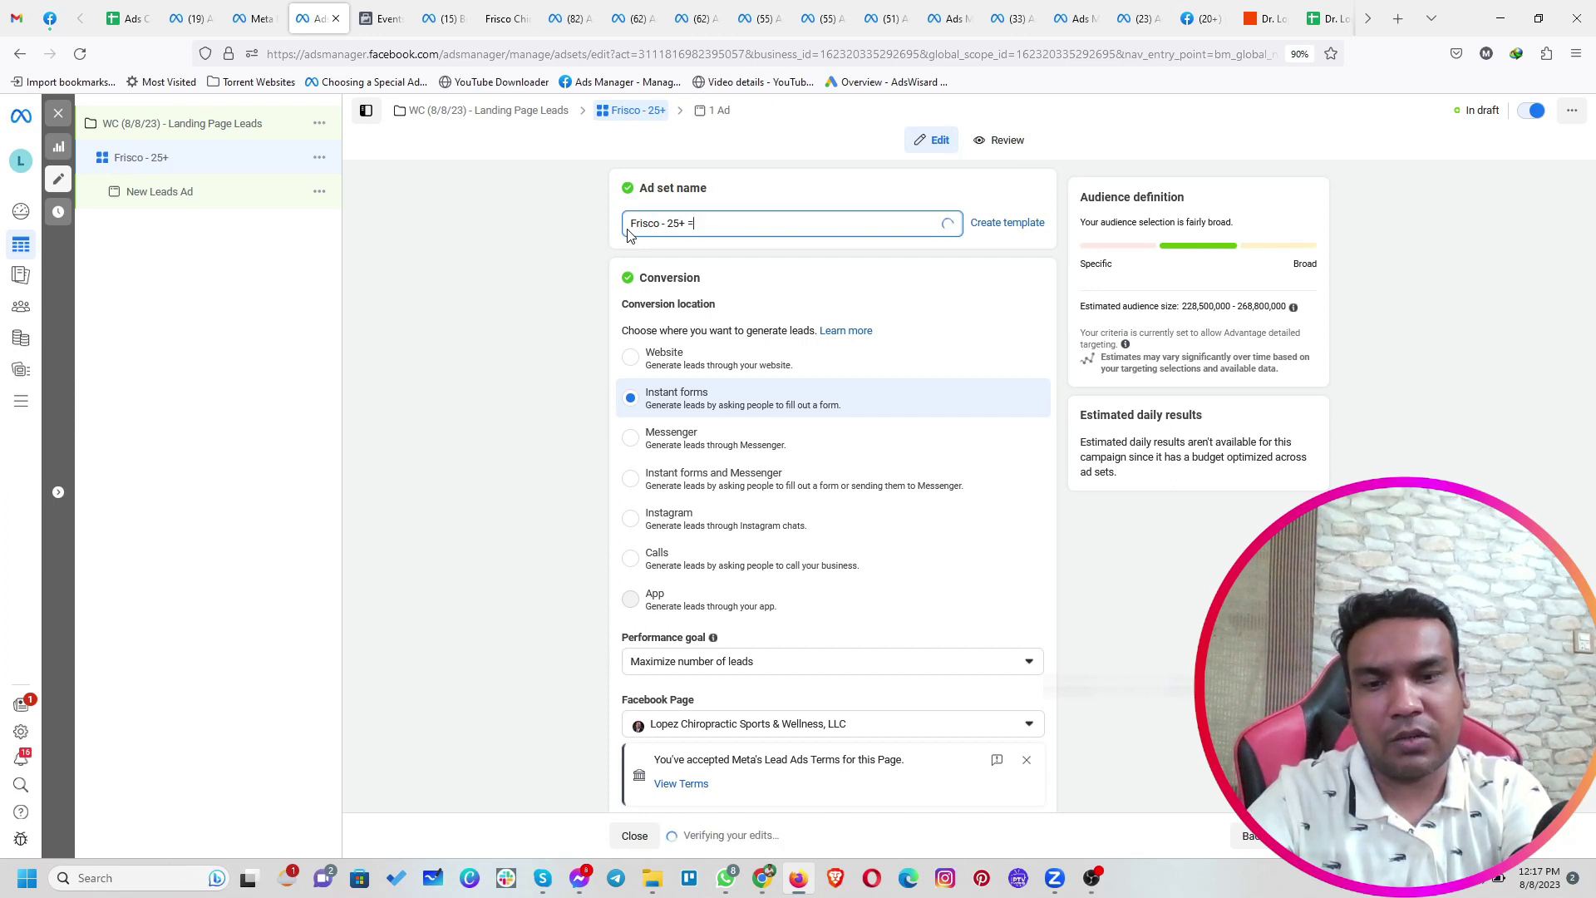
key("BackSpace")
type("- Chiropractor")
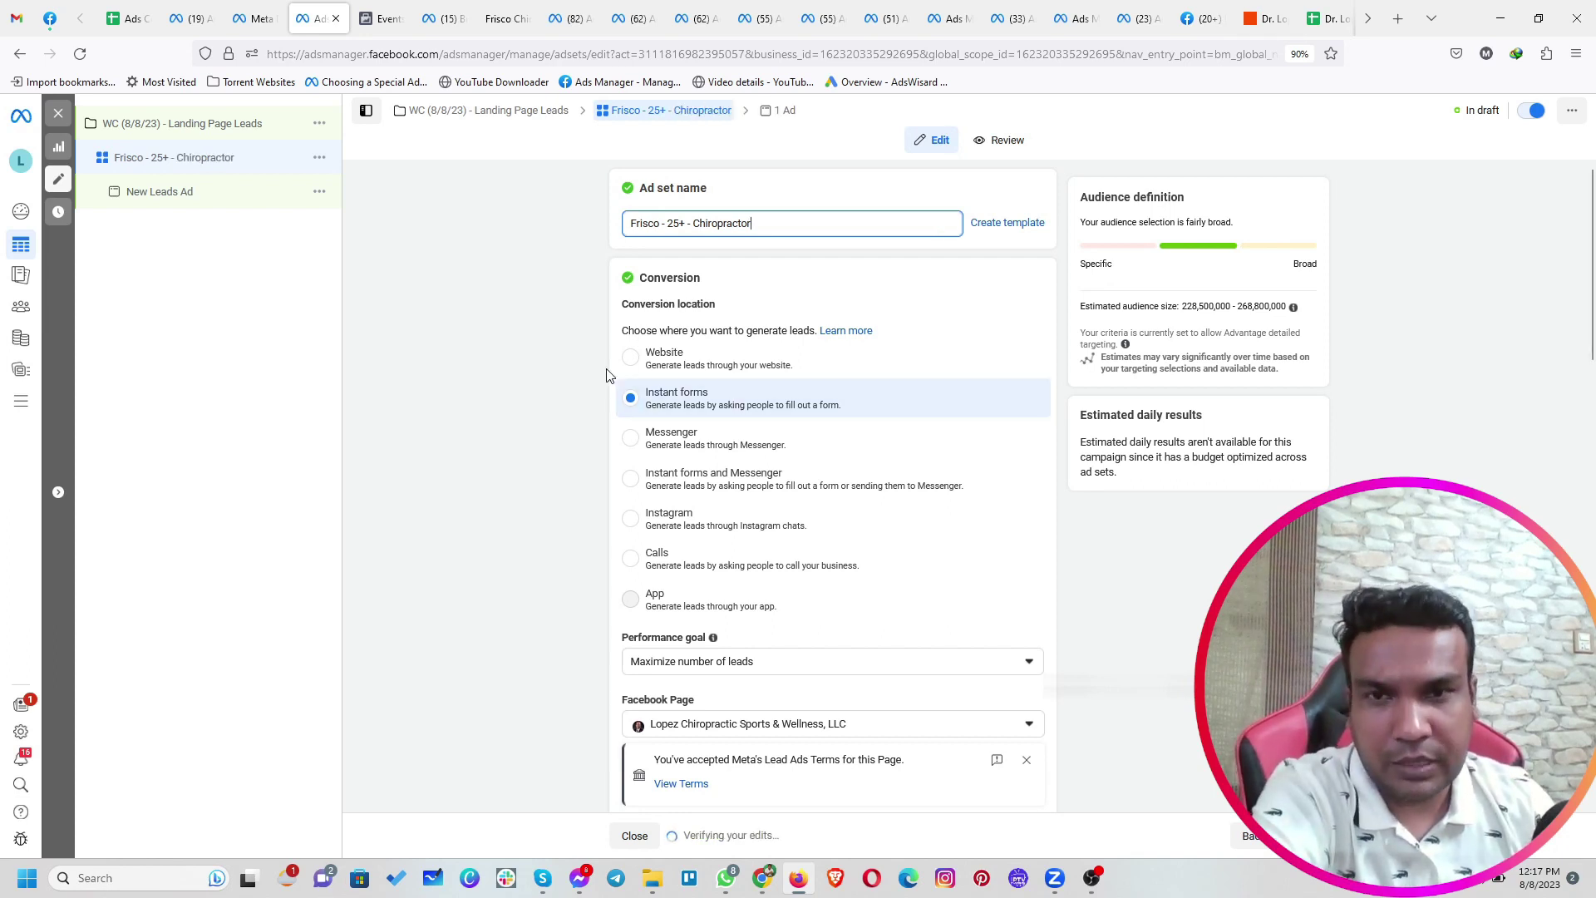
left_click(631, 359)
Set the conversion location to Website, optimizing for the pixel's Lead event
left_click(632, 359)
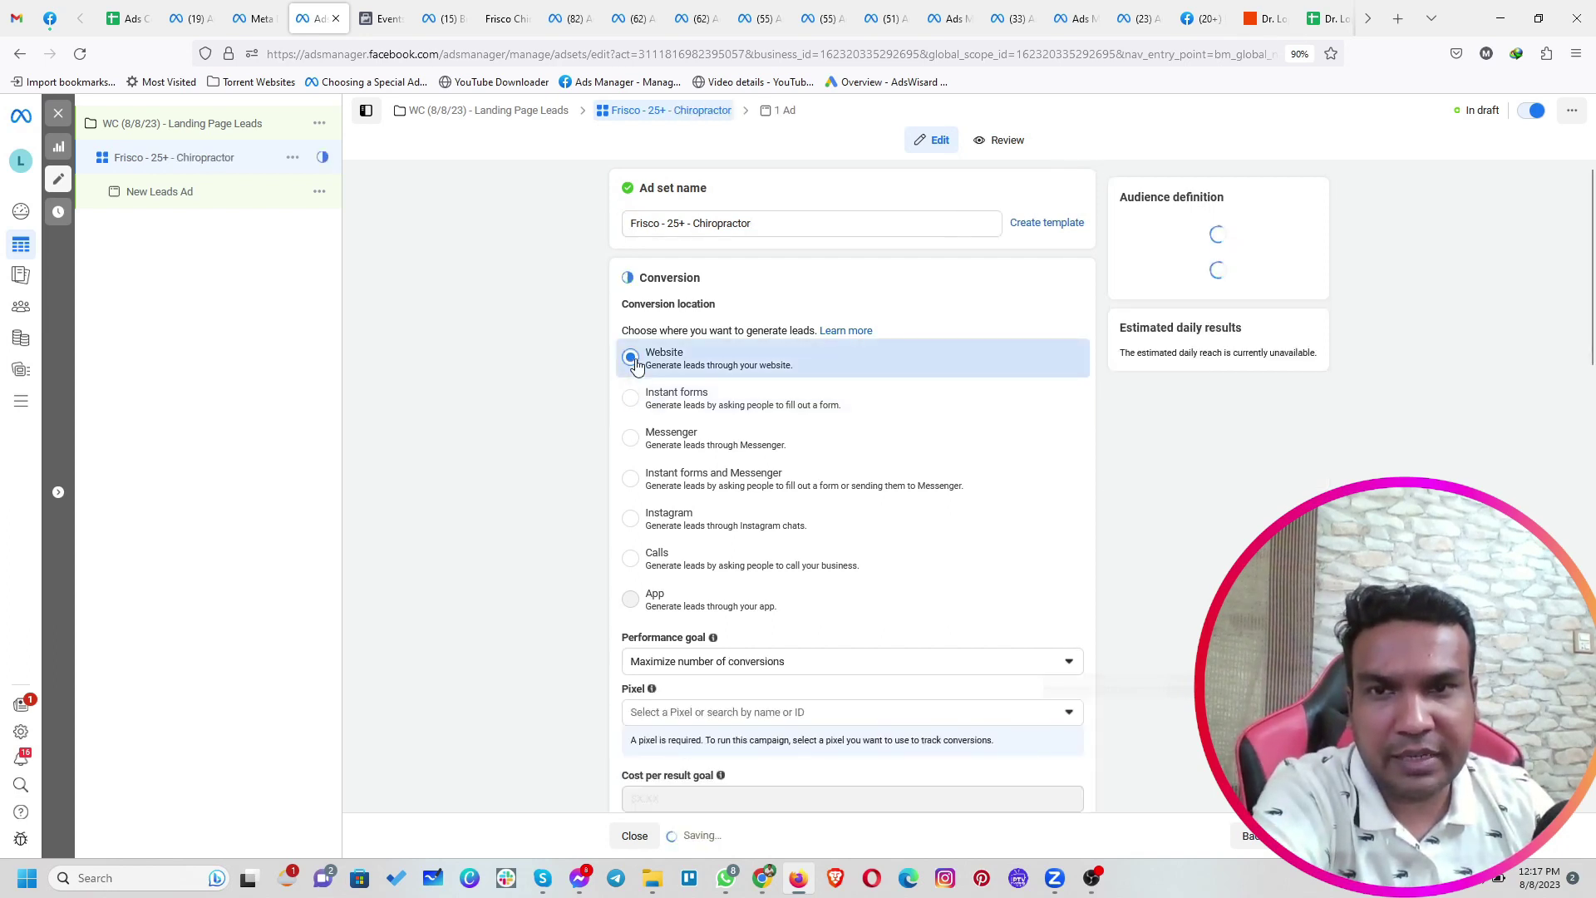
scroll(561, 490, "down", 4)
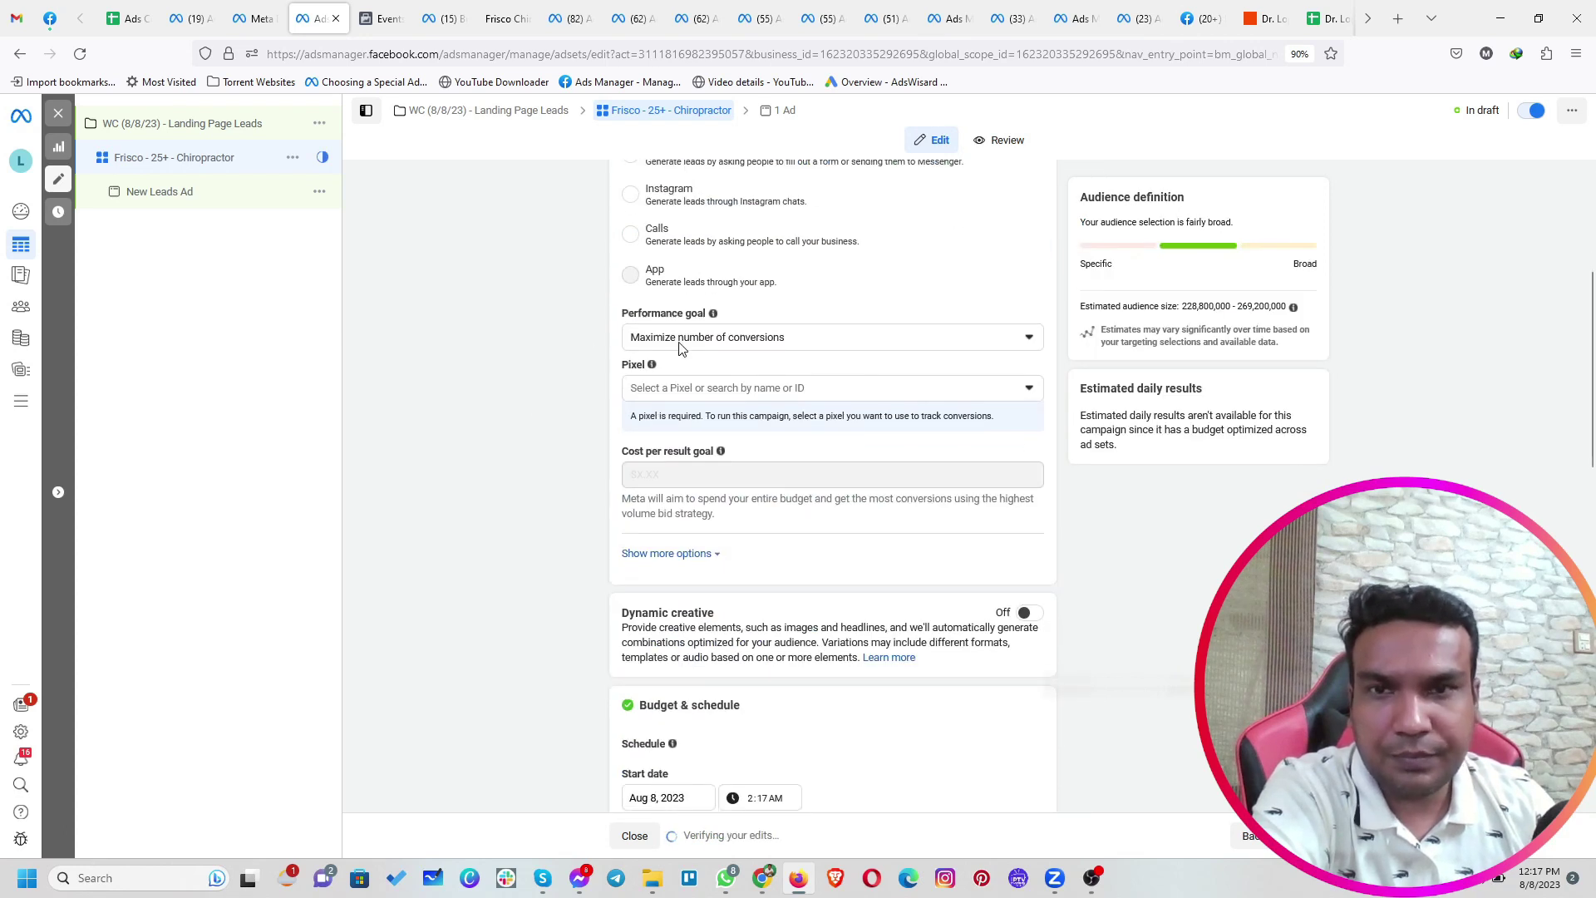
left_click(724, 391)
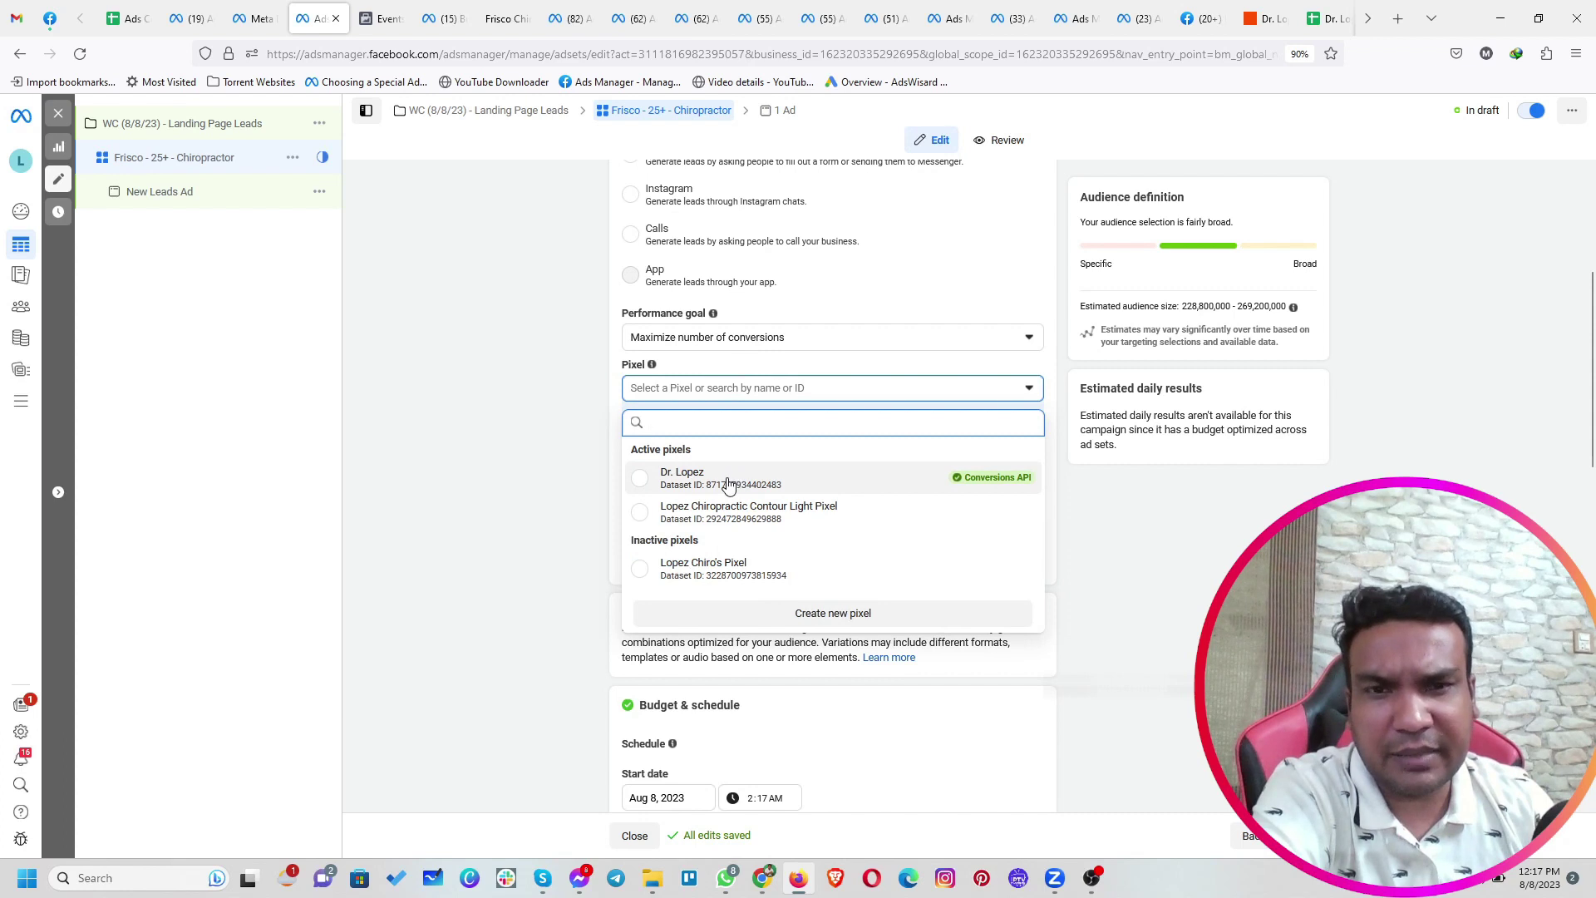
left_click(787, 475)
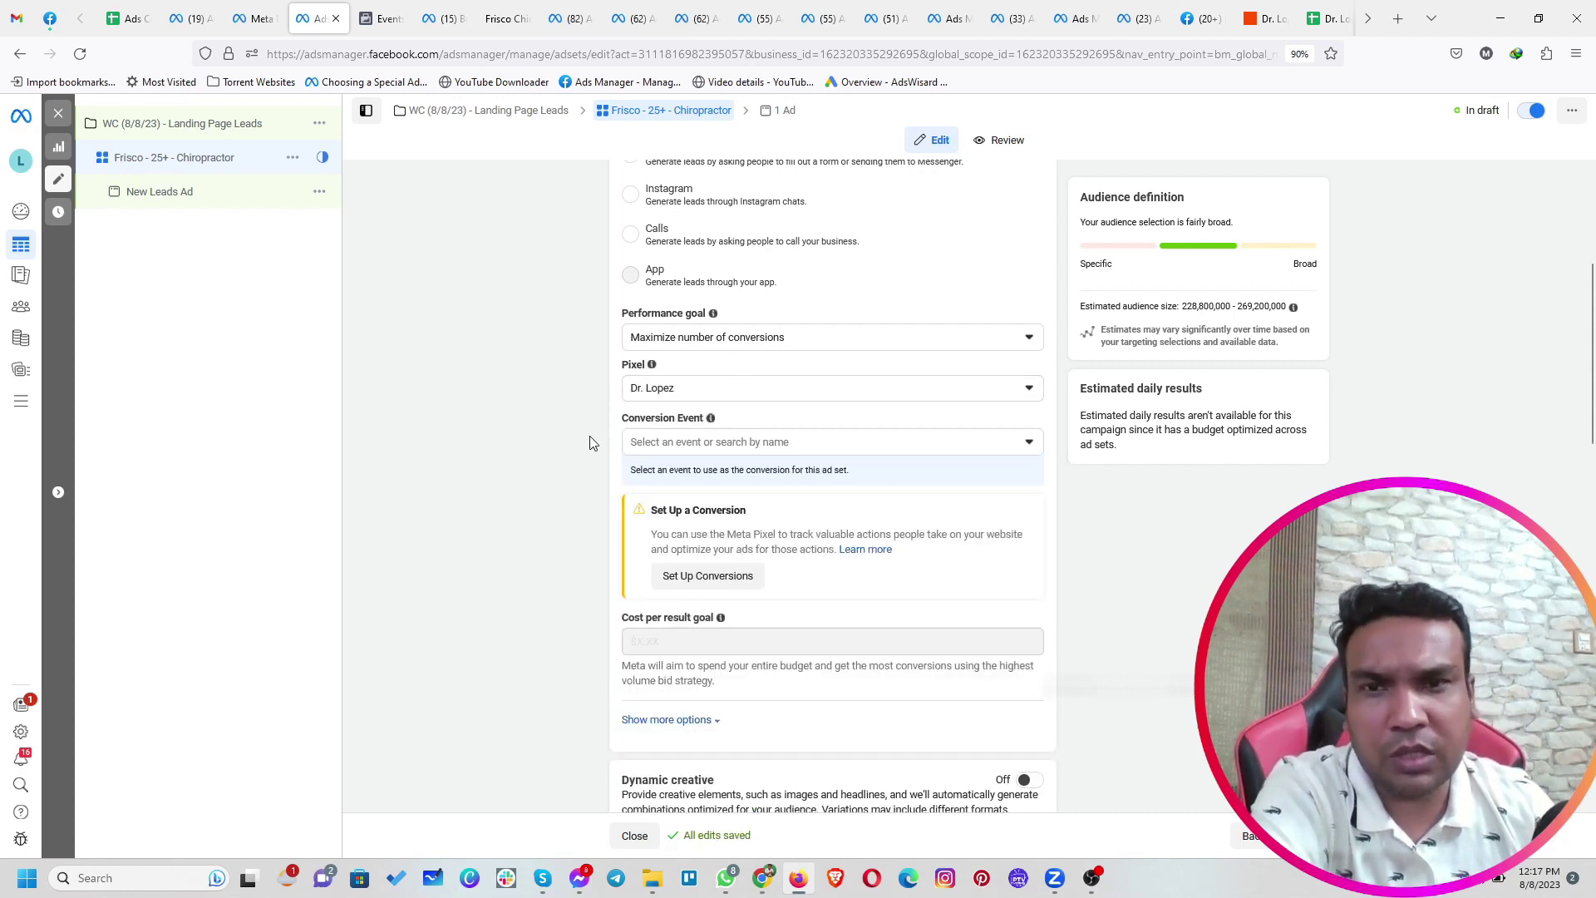
left_click(697, 445)
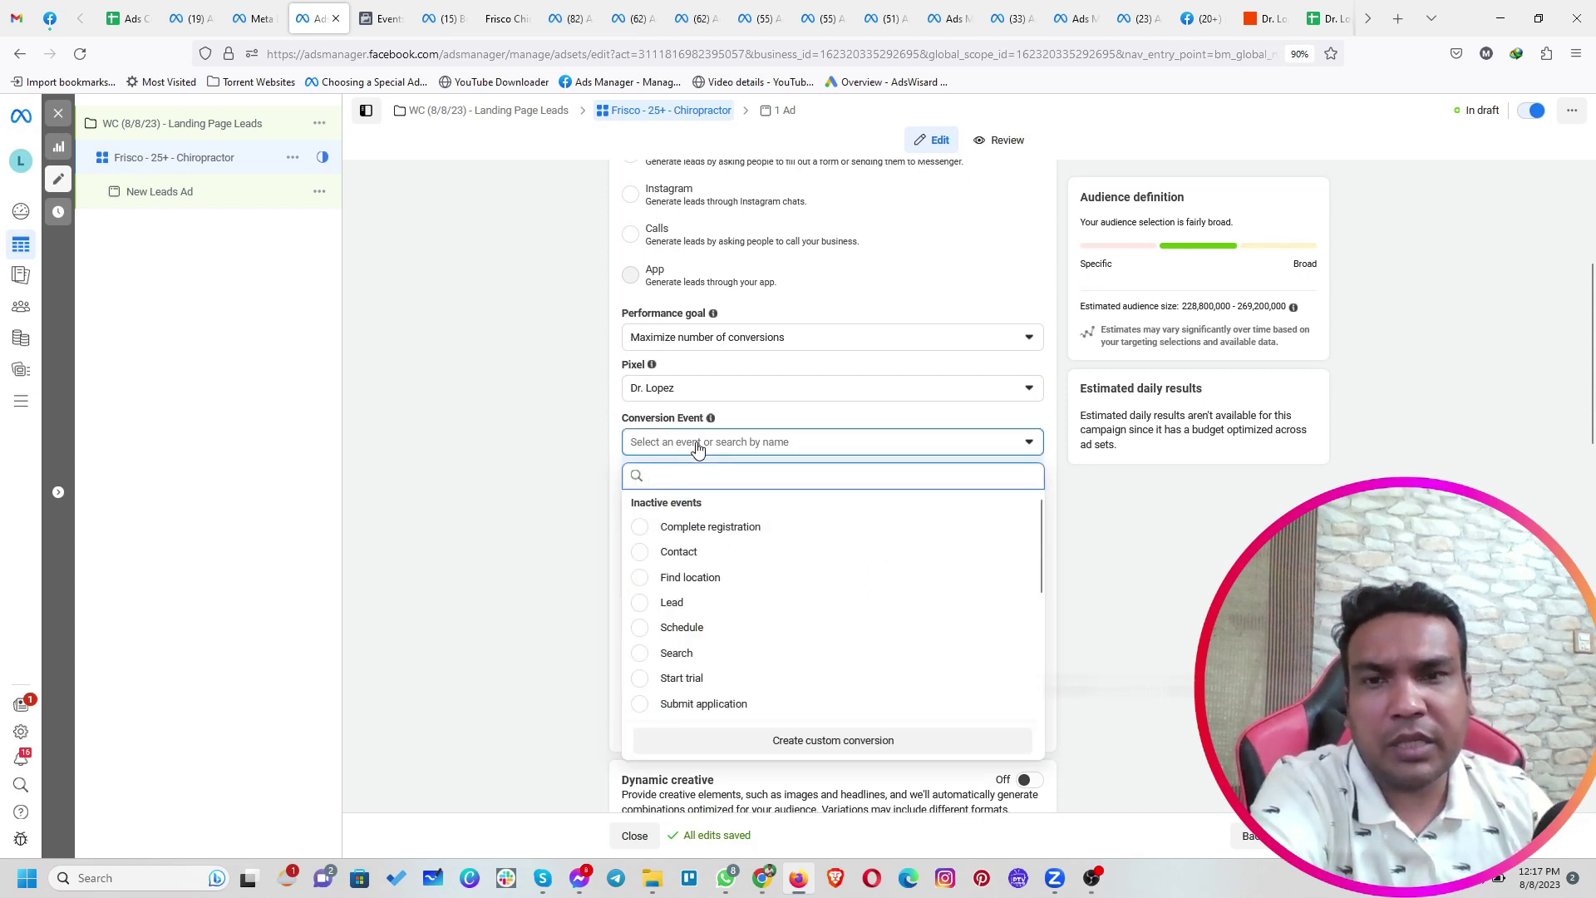
left_click(666, 601)
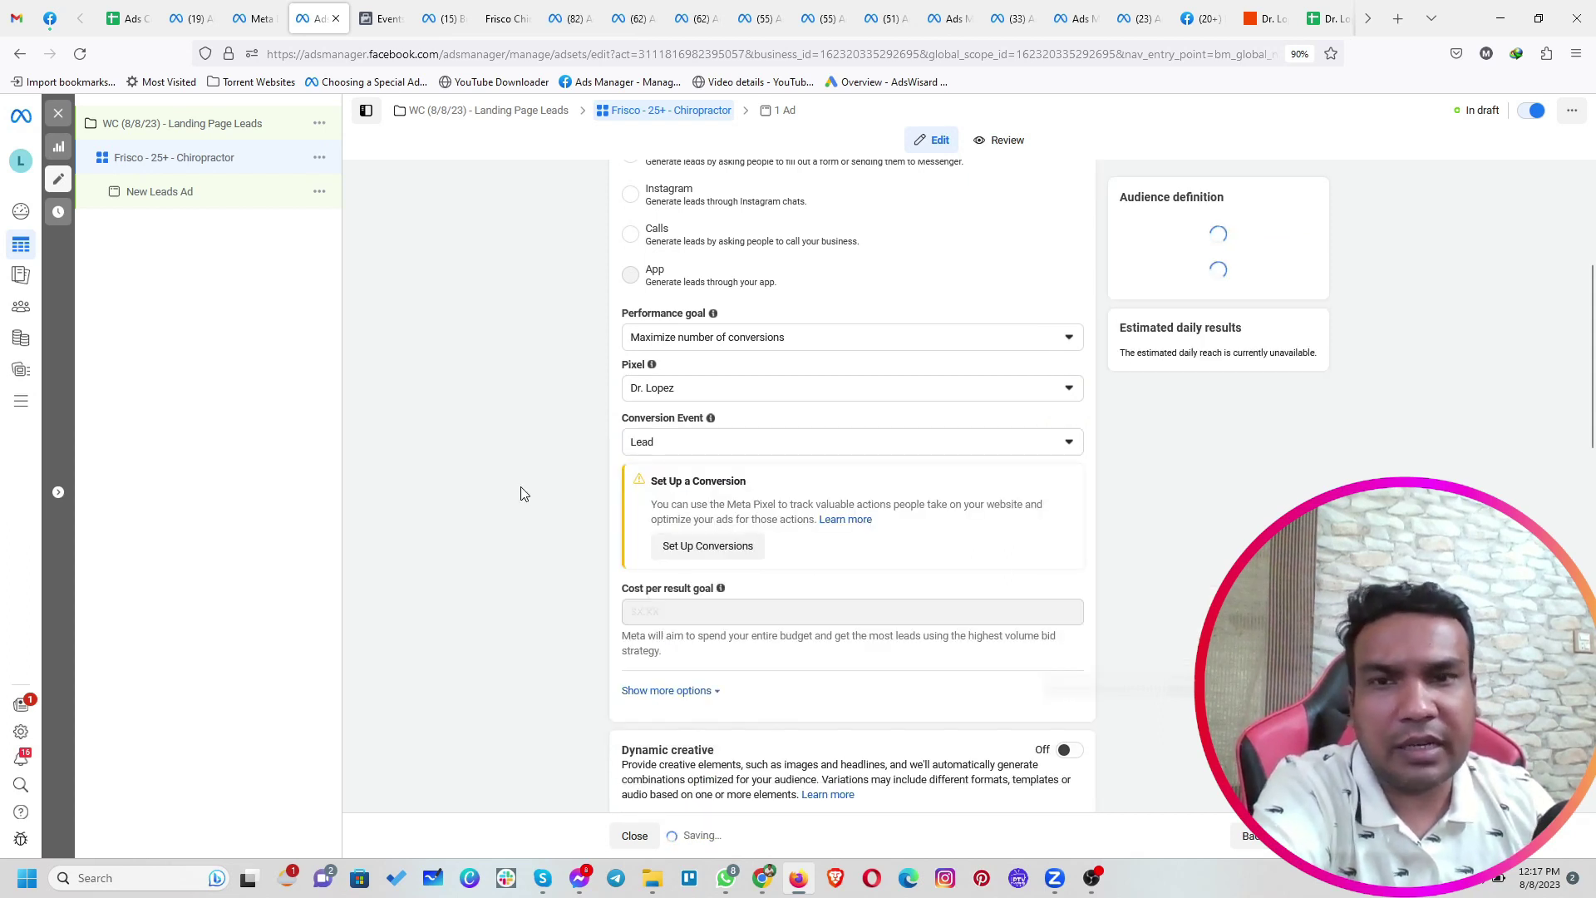
scroll(523, 490, "down", 7)
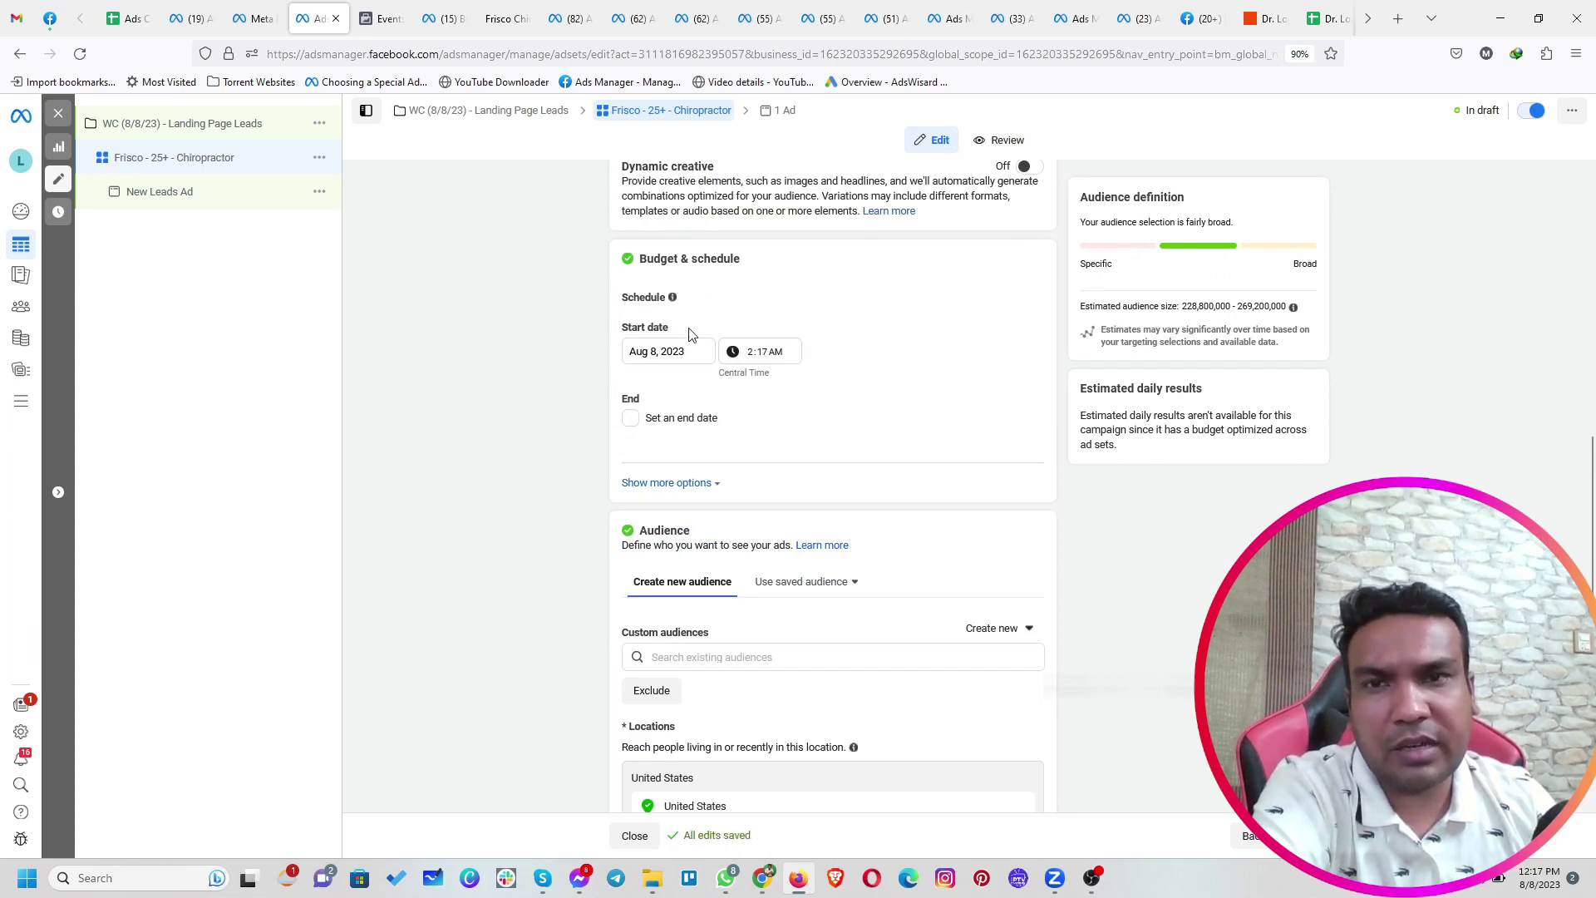
Replace the United States location with Frisco, Texas at a 10-mile radius
scroll(706, 357, "down", 4)
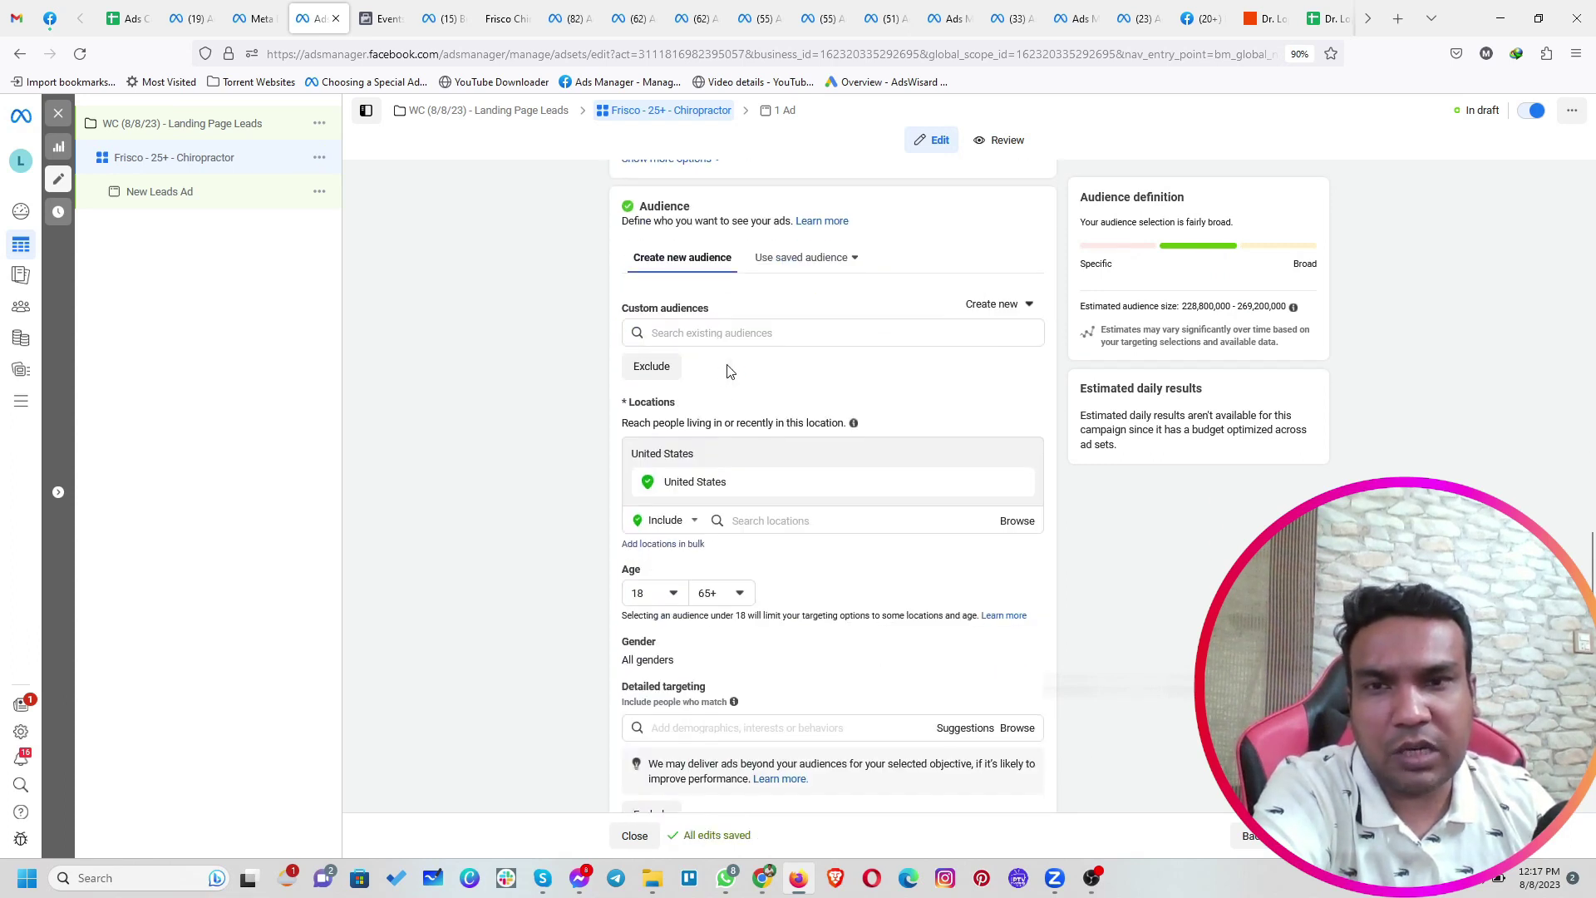
left_click(845, 522)
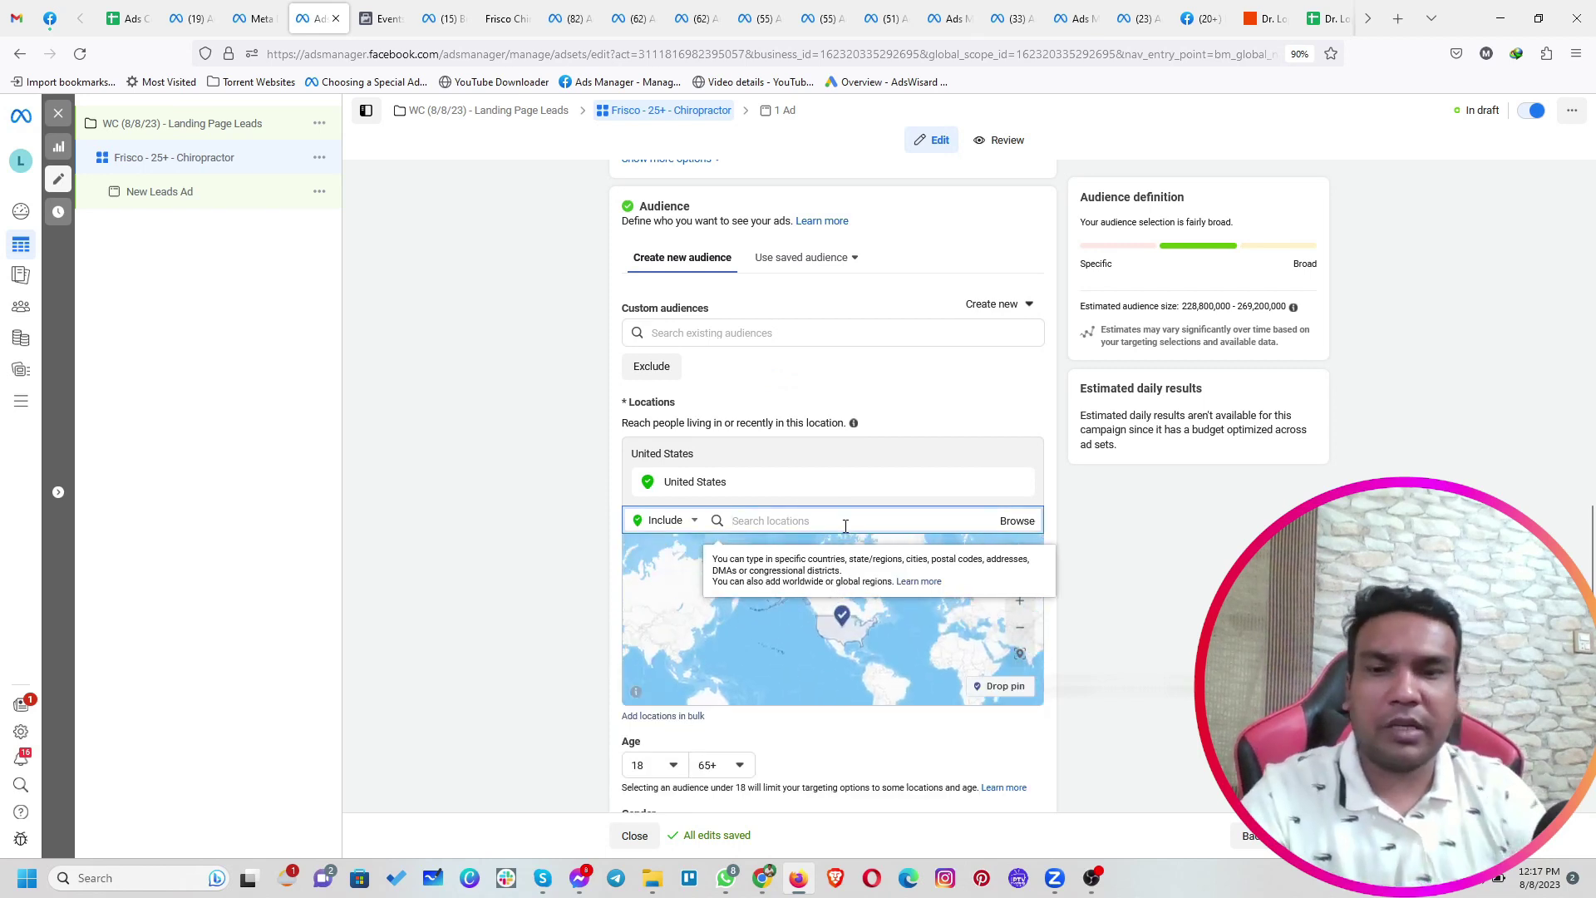
type("frisco")
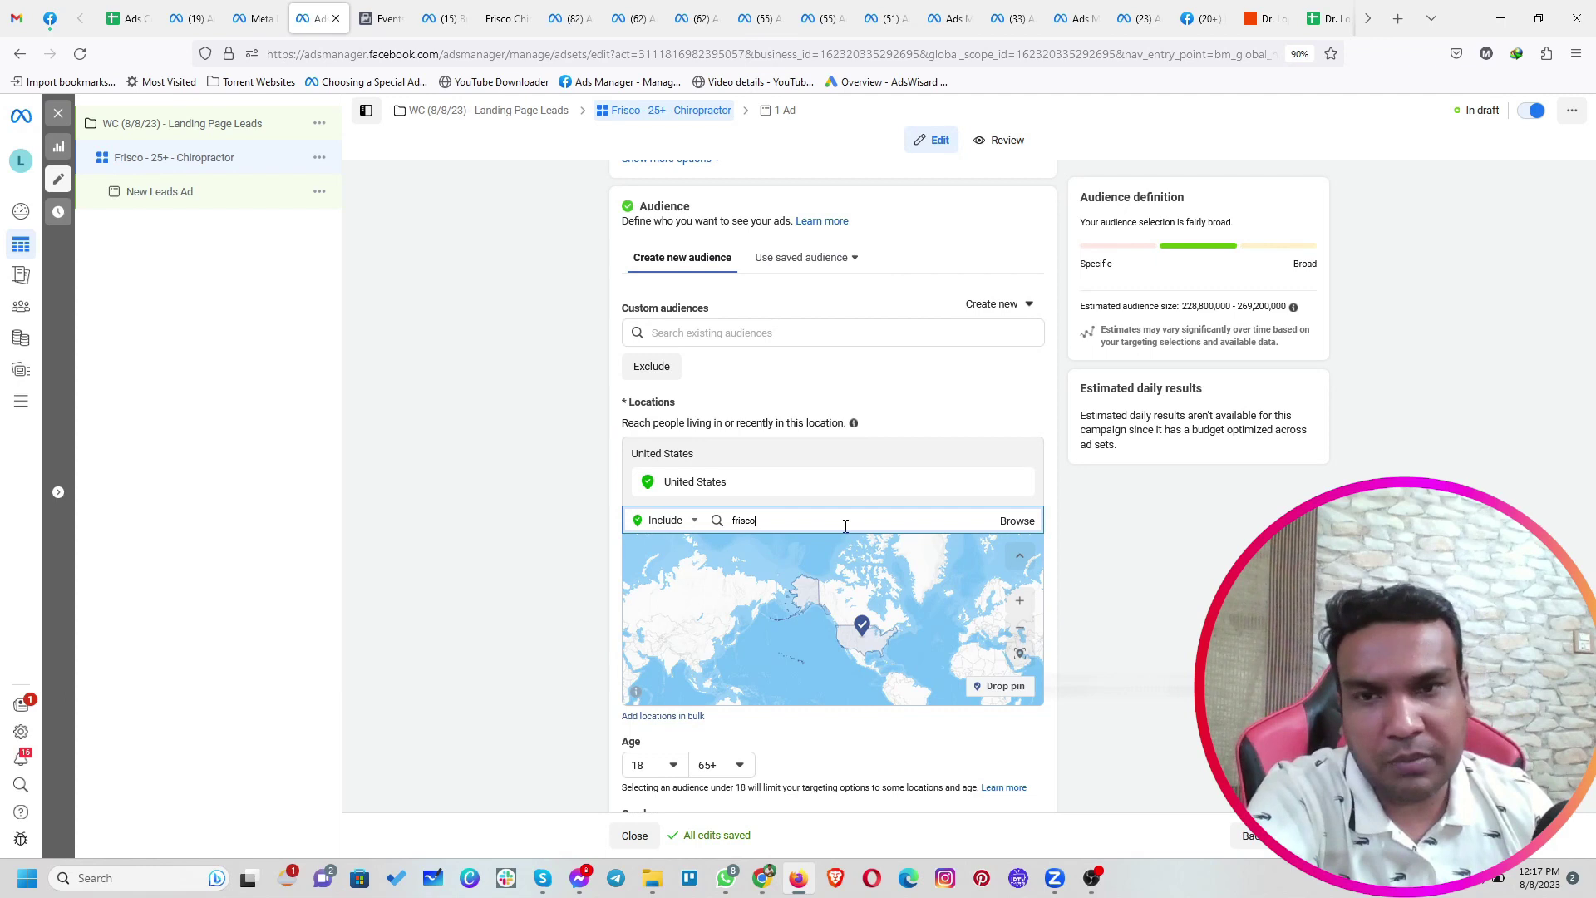
scroll(563, 551, "down", 2)
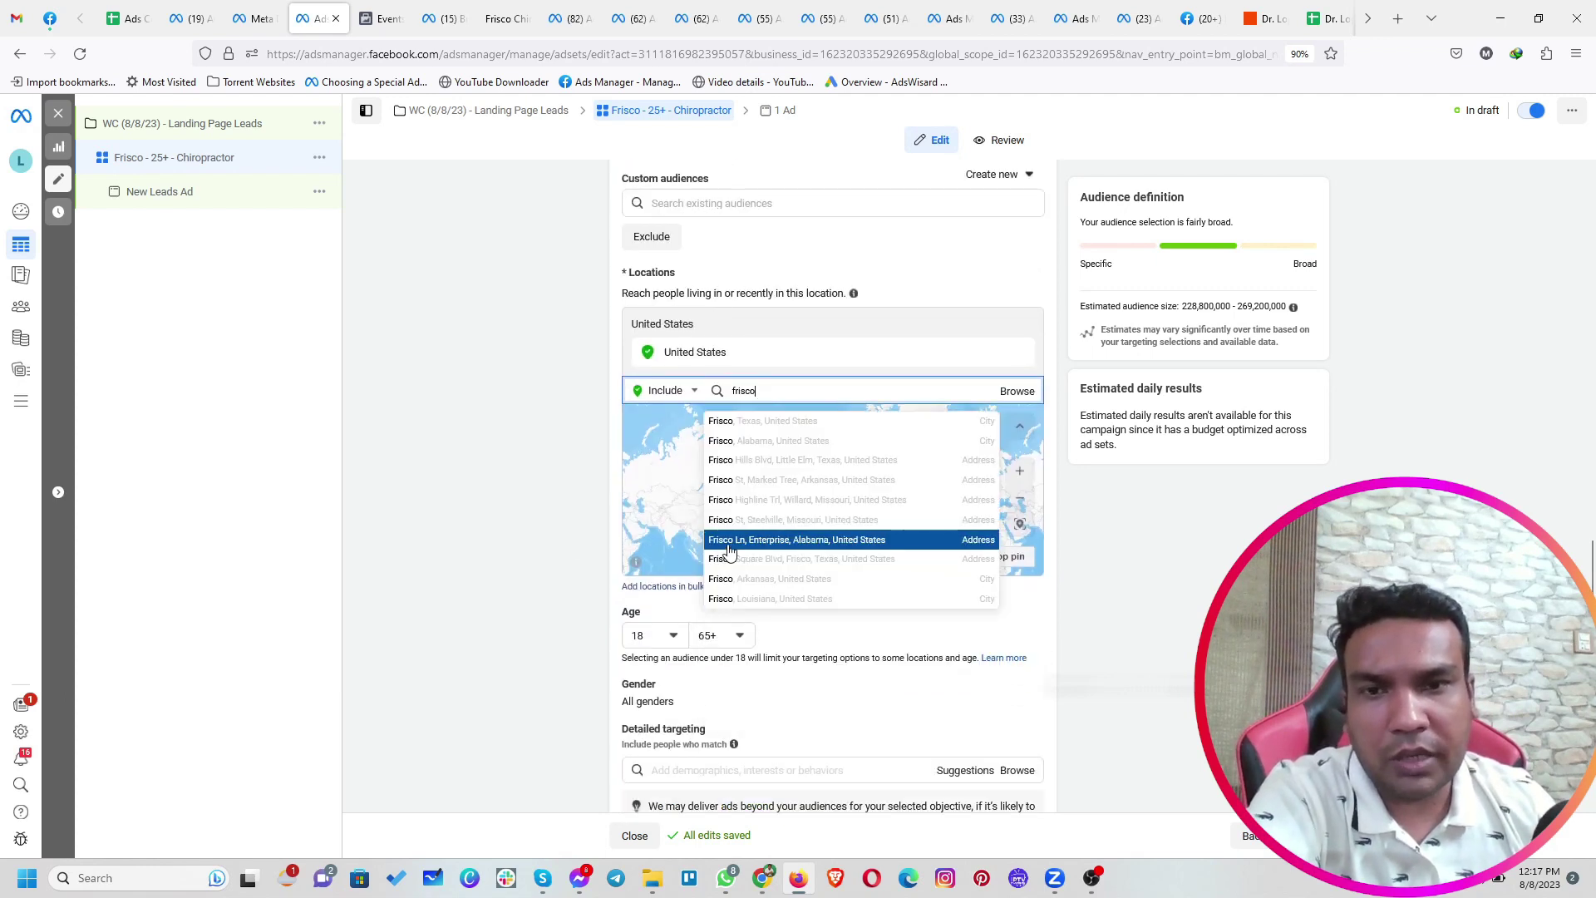
key("Return")
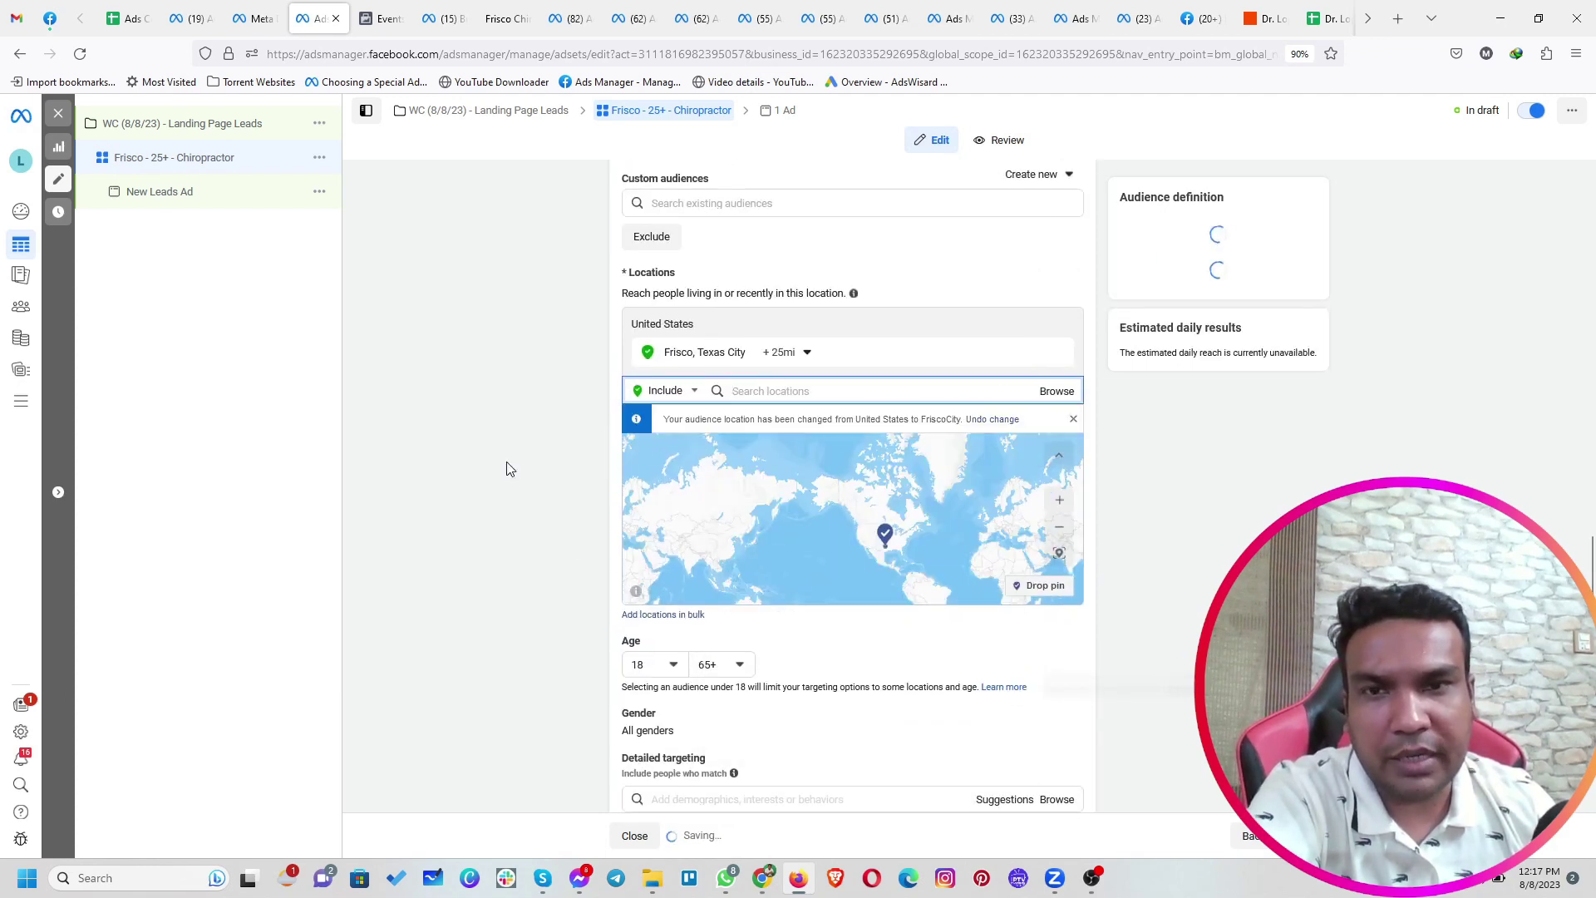
left_click(810, 356)
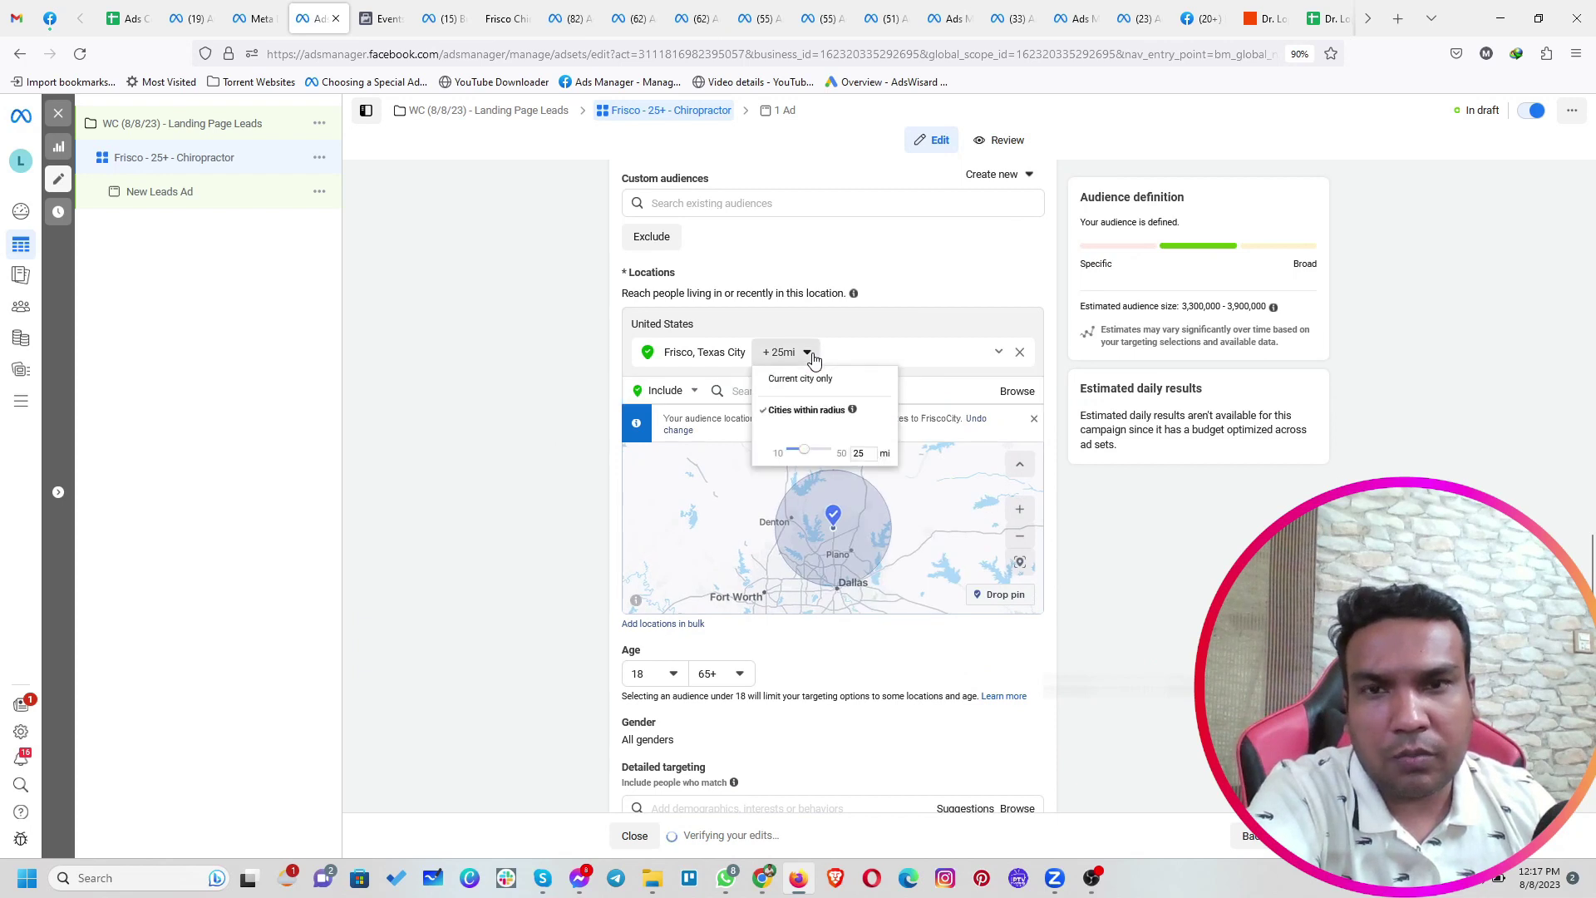
left_click_drag(804, 450, 758, 453)
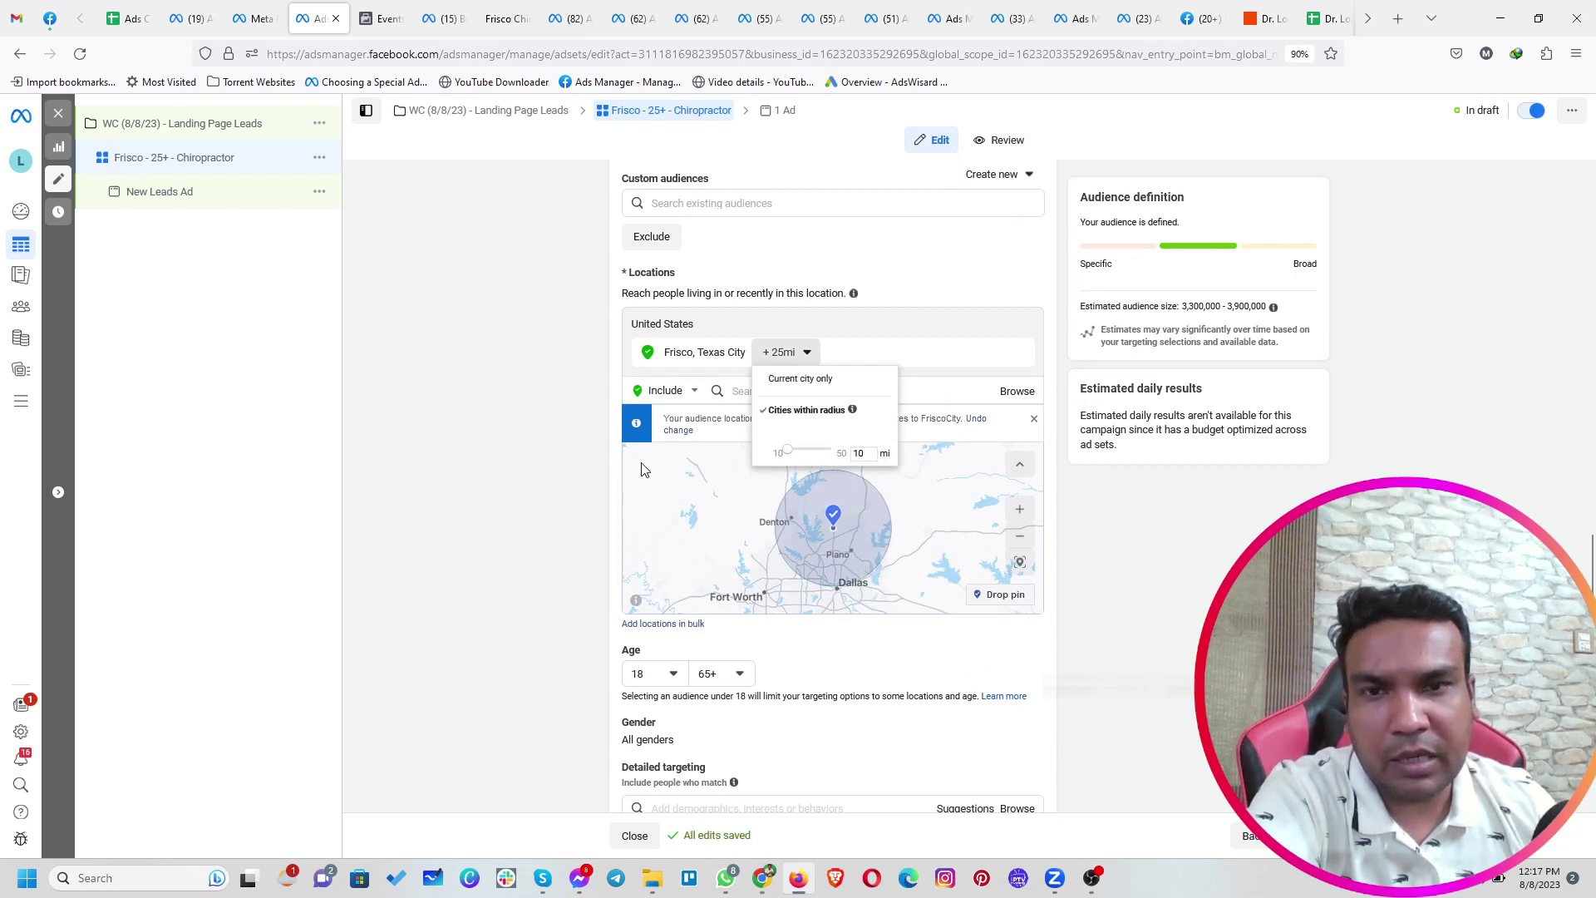
left_click(525, 499)
scroll(522, 544, "down", 2)
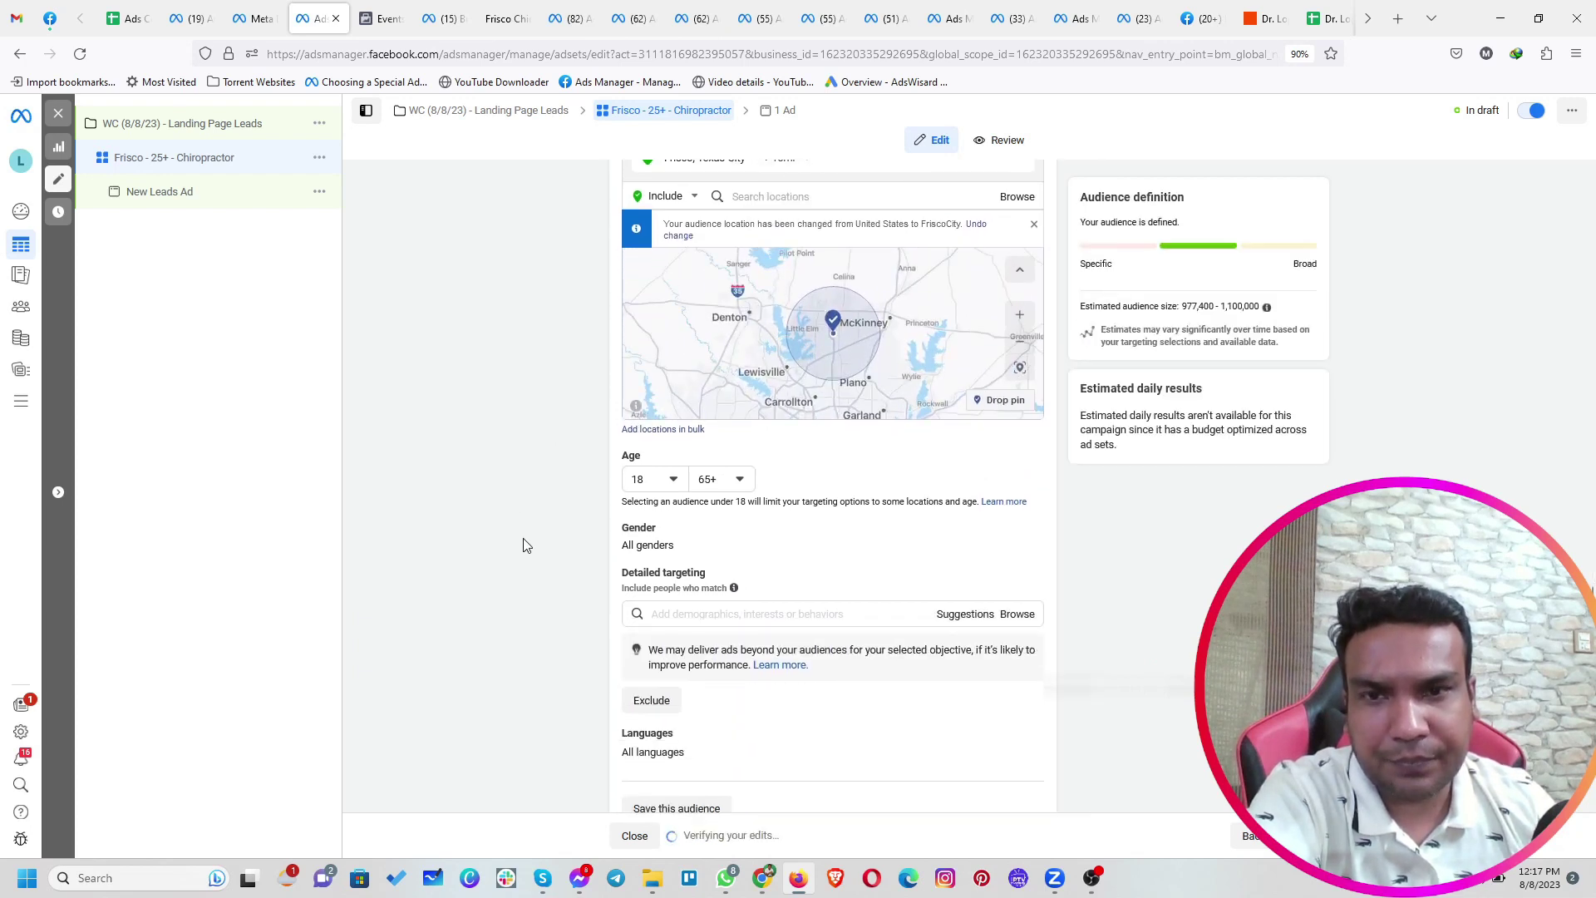
Set the audience's minimum age to 25, keeping 65+ as the maximum
left_click(648, 488)
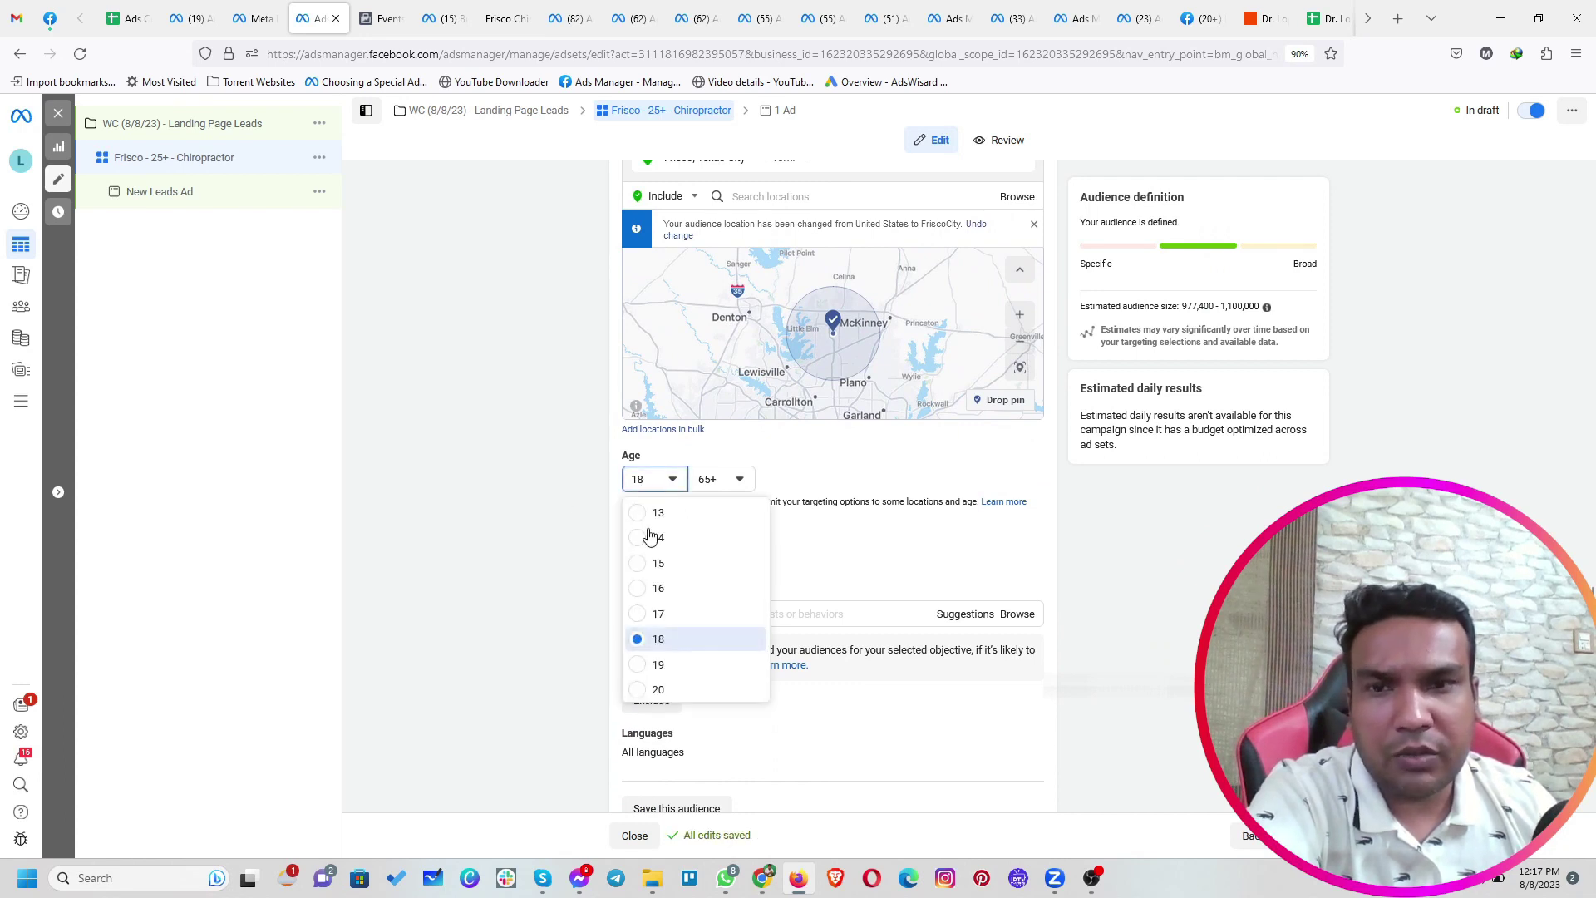
scroll(665, 582, "down", 2)
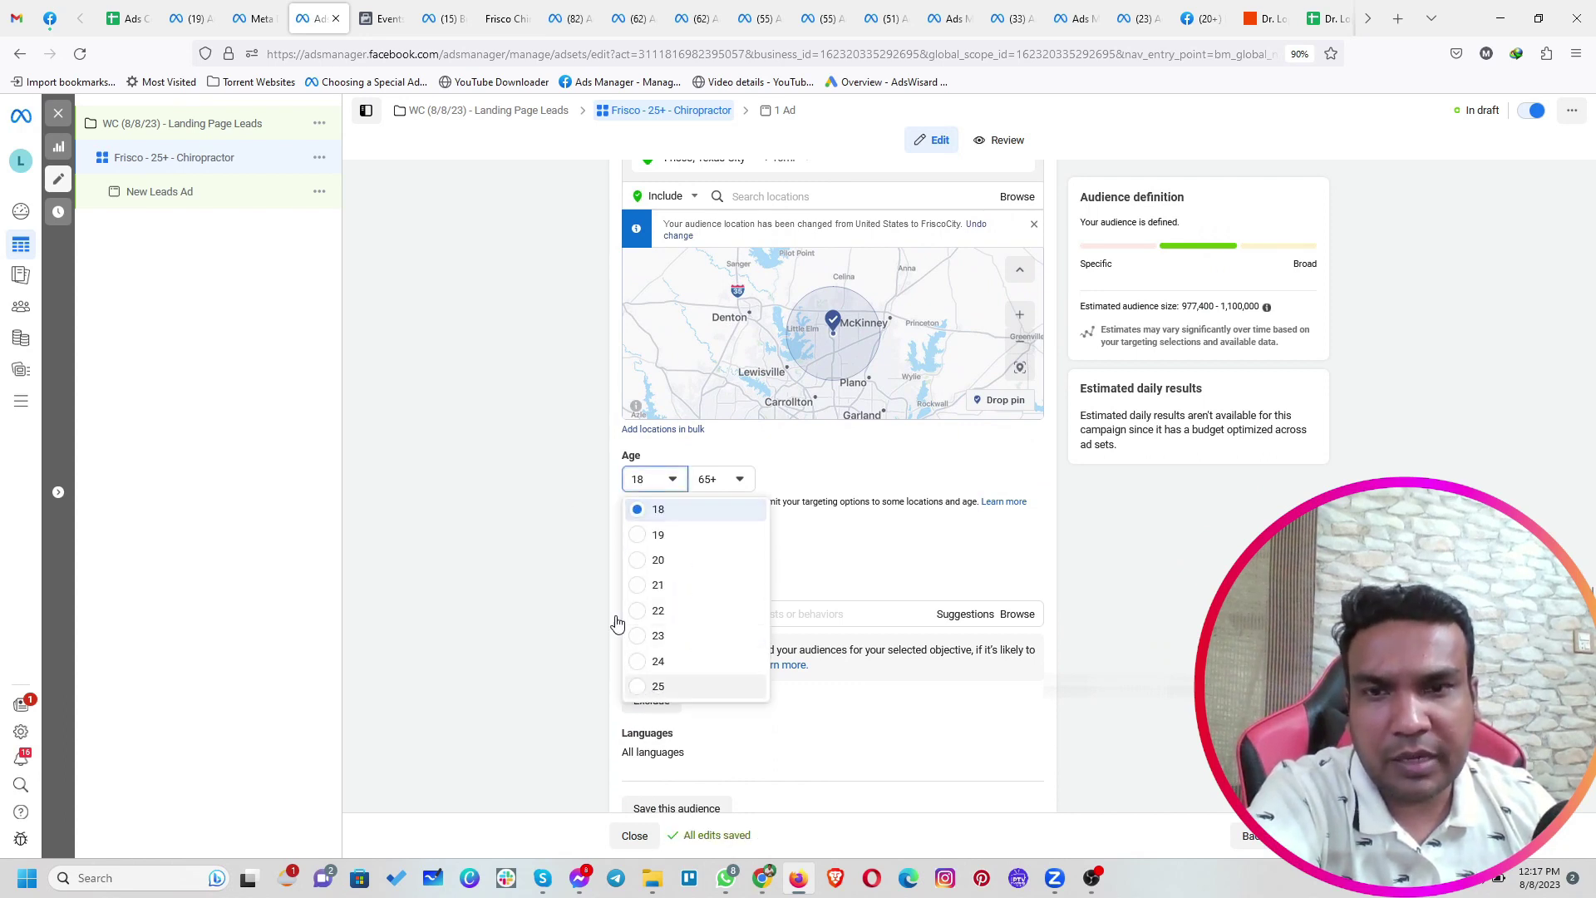
left_click(657, 686)
scroll(557, 565, "down", 1)
left_click(804, 548)
type("chiropractor")
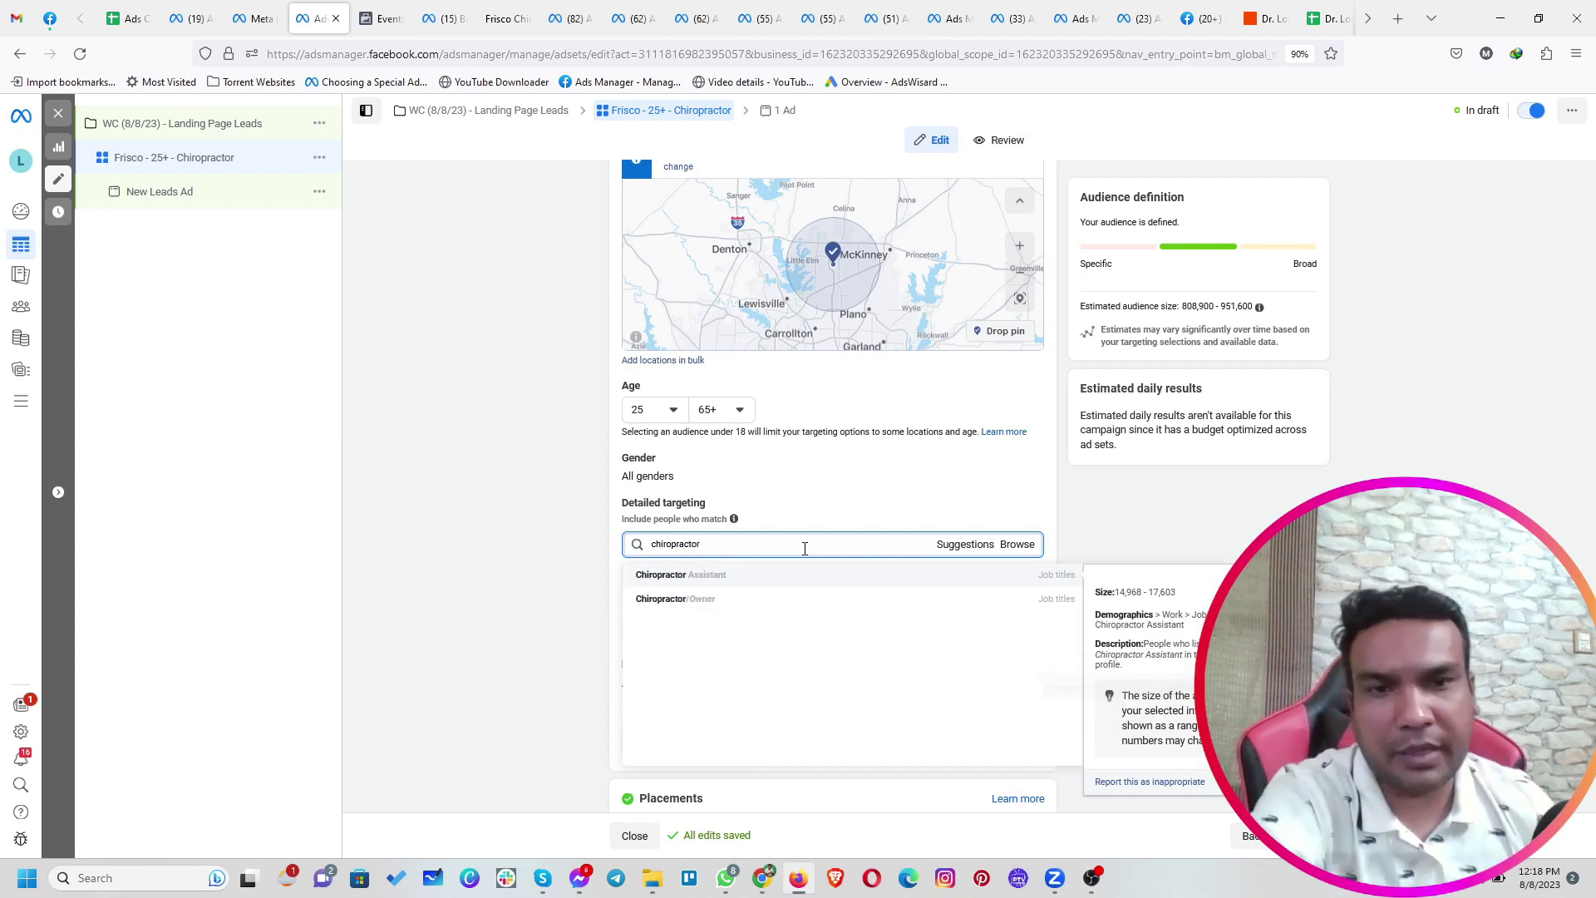
key("BackSpace")
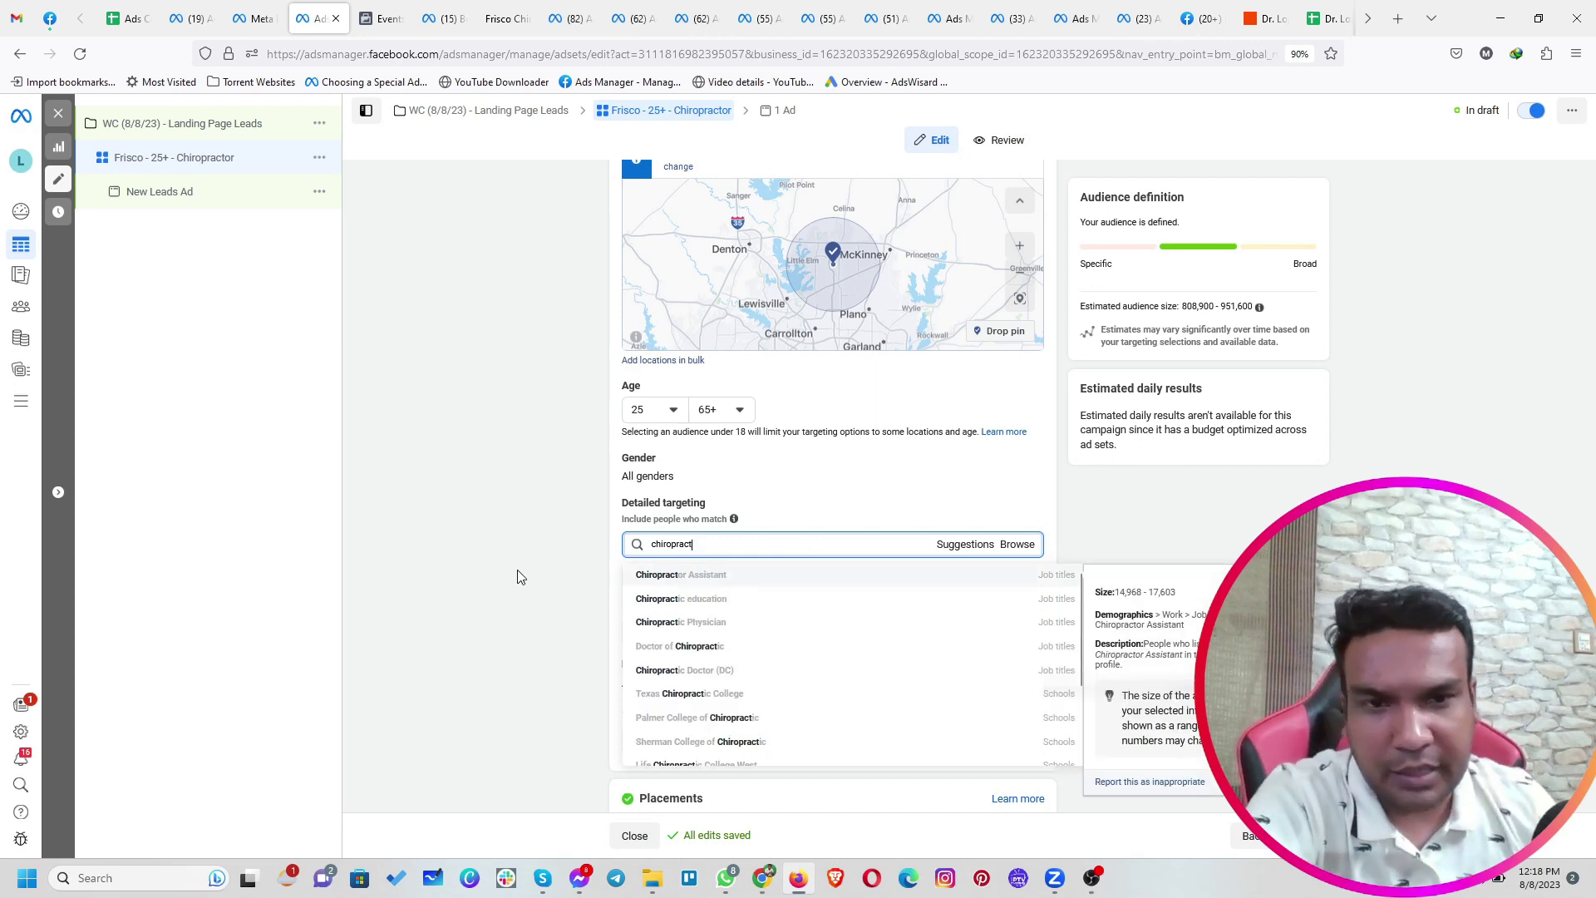
scroll(517, 576, "down", 1)
scroll(834, 576, "down", 1)
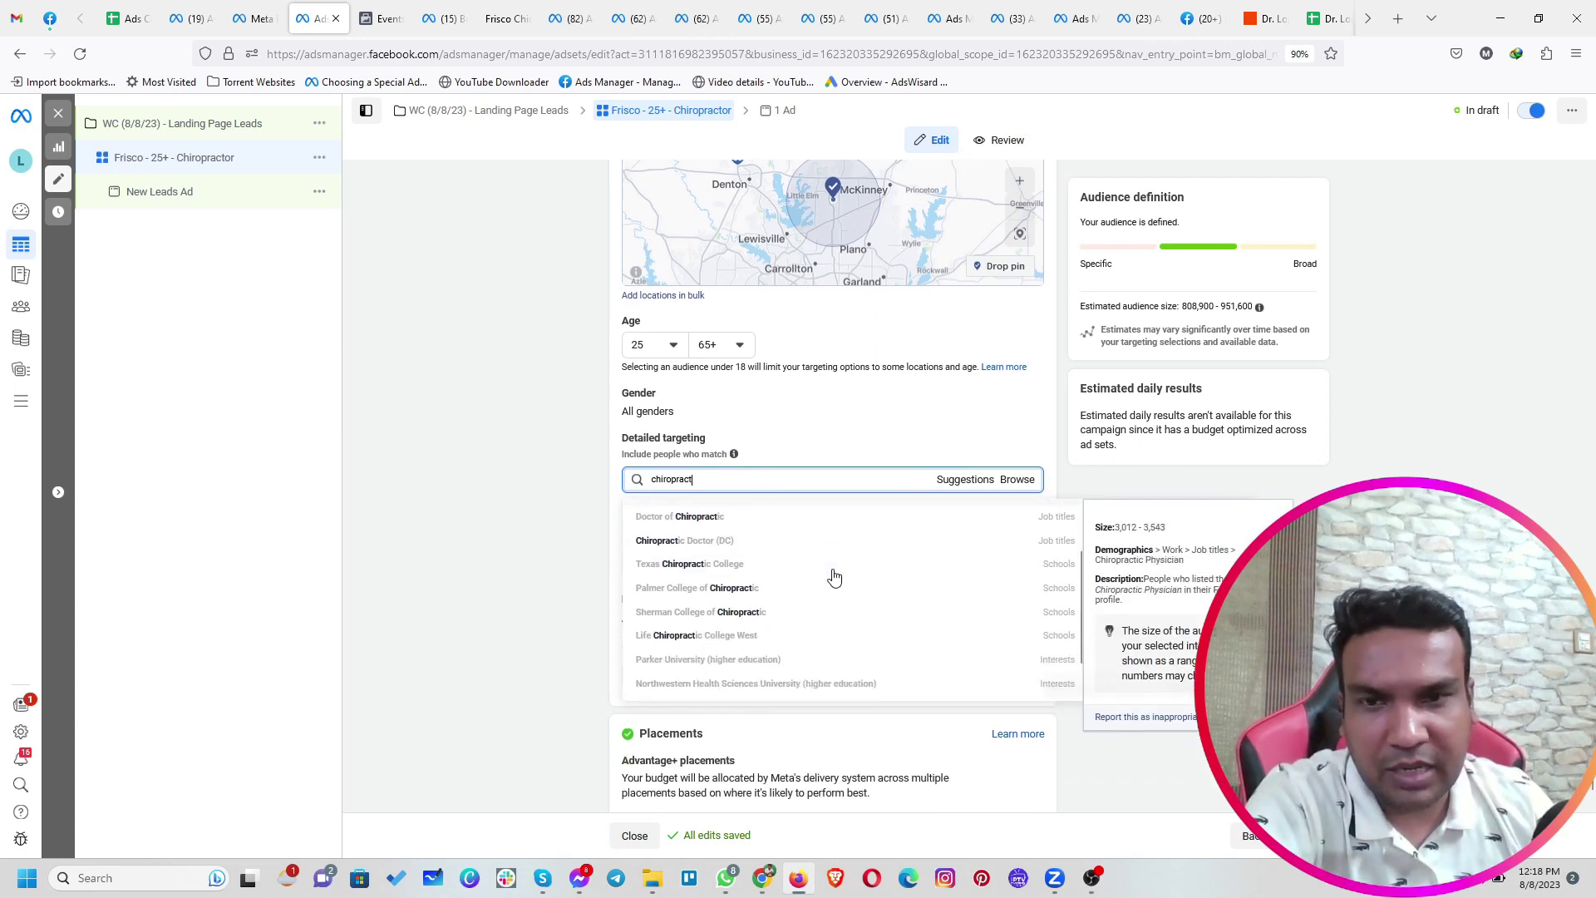
scroll(834, 576, "down", 1)
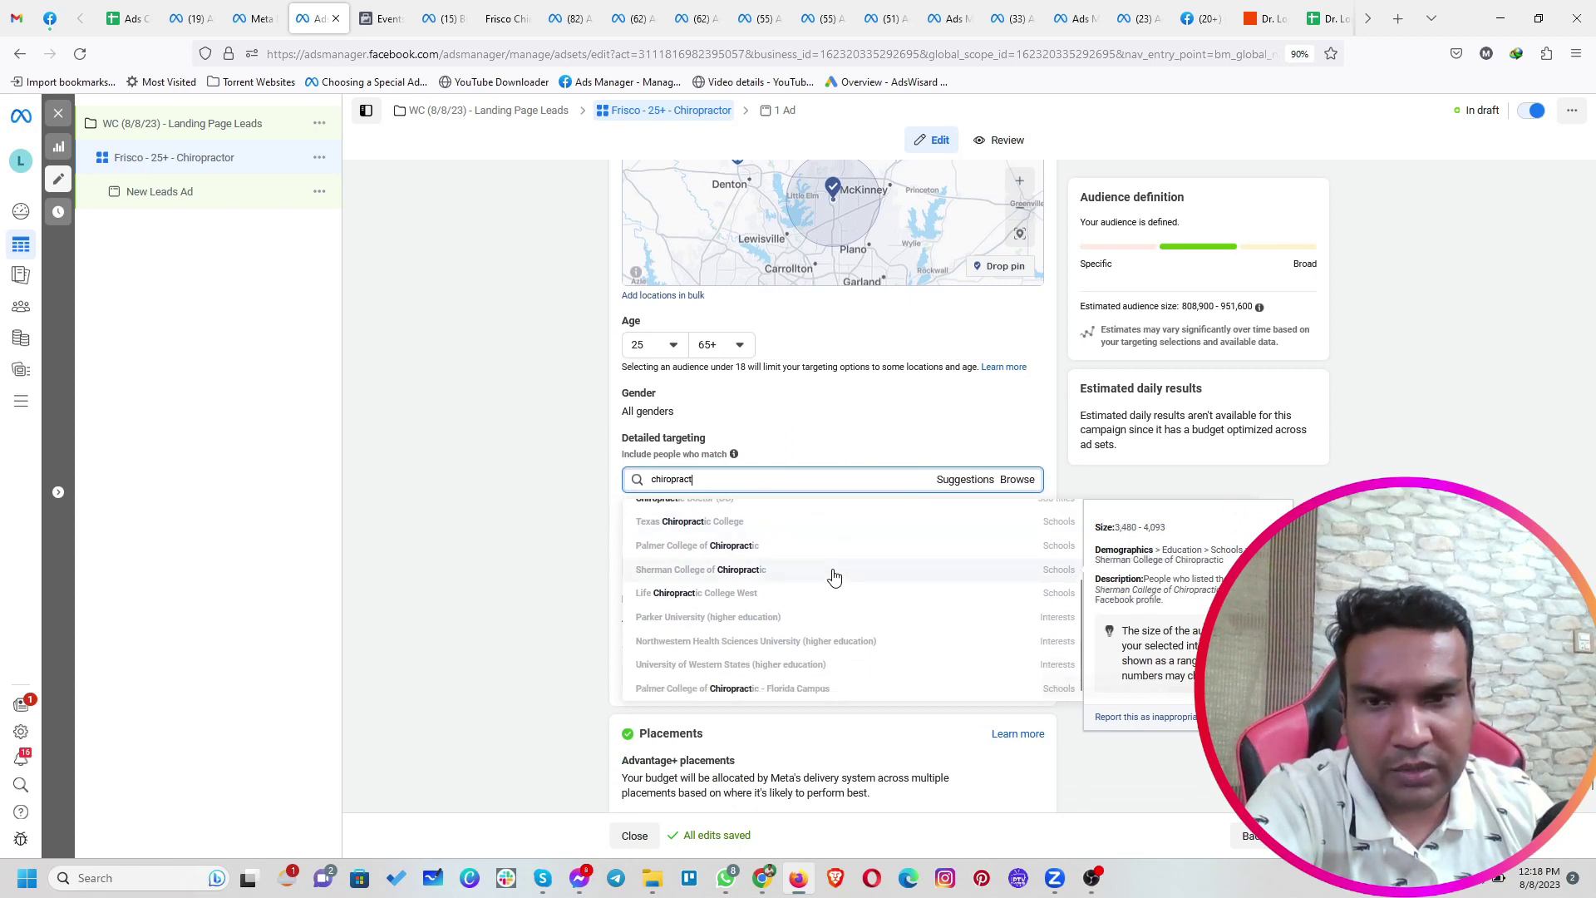
scroll(835, 576, "down", 1)
scroll(816, 506, "up", 2)
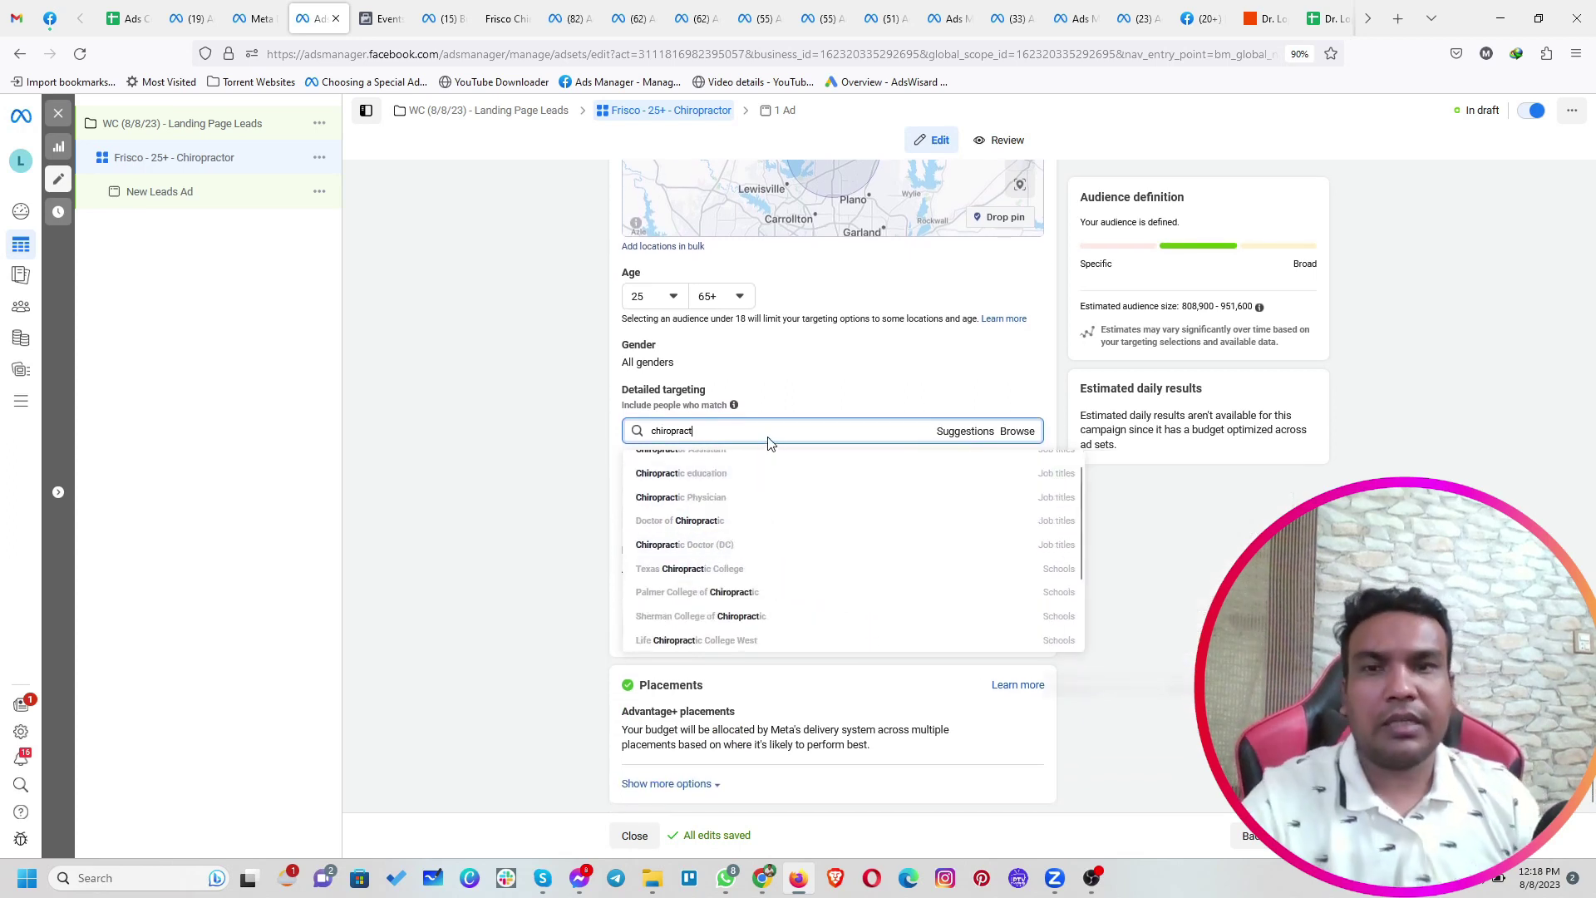
key("ctrl+a")
type("ba")
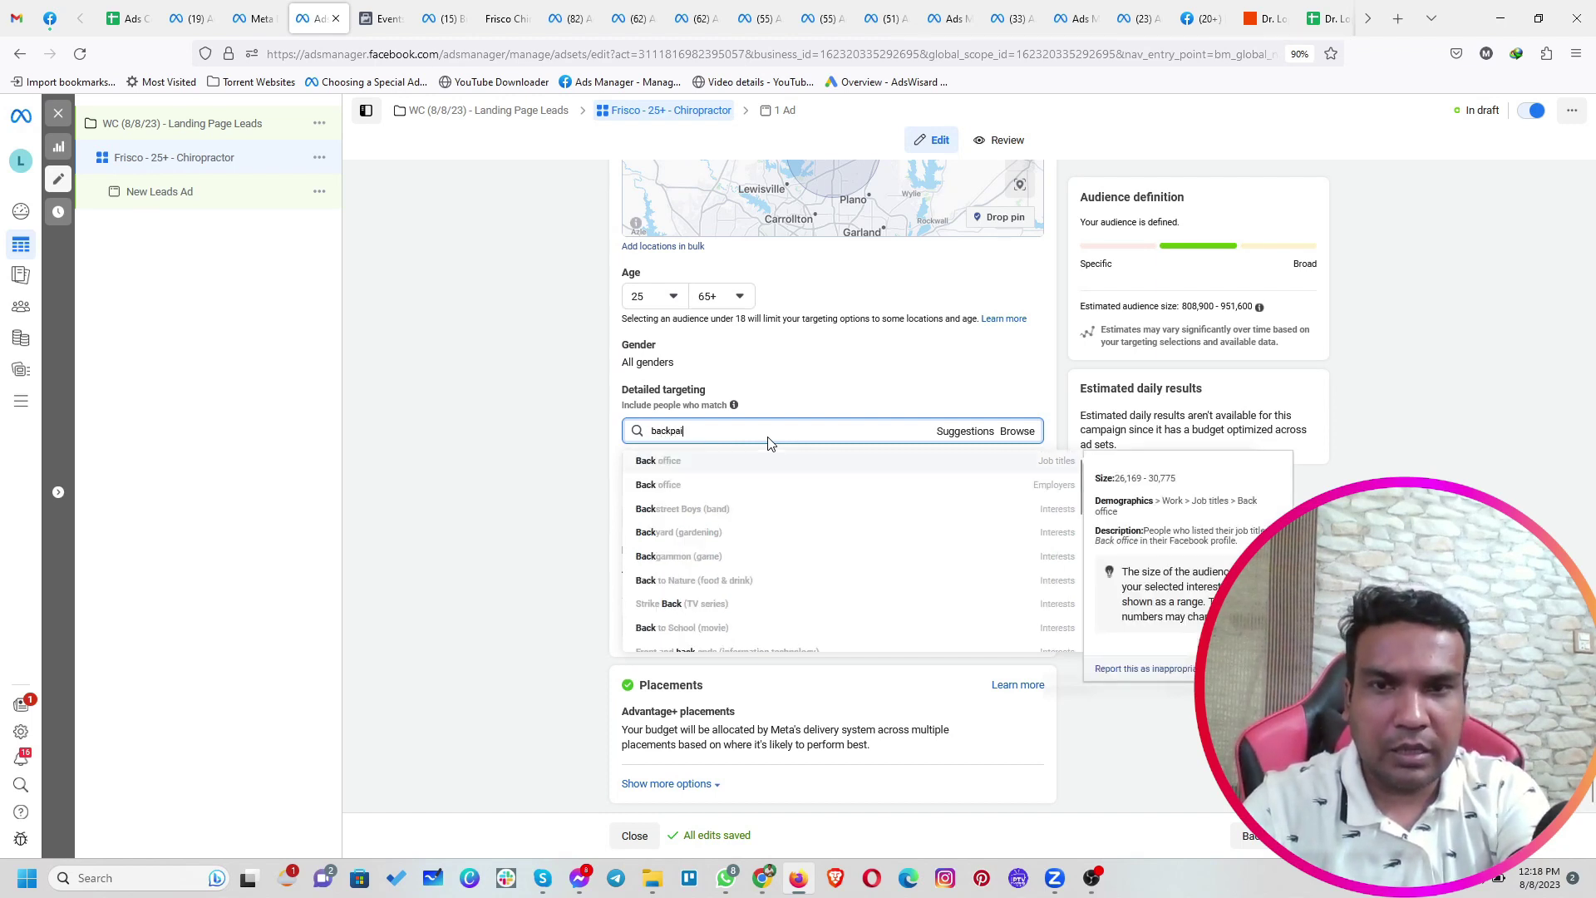
key("ctrl+a")
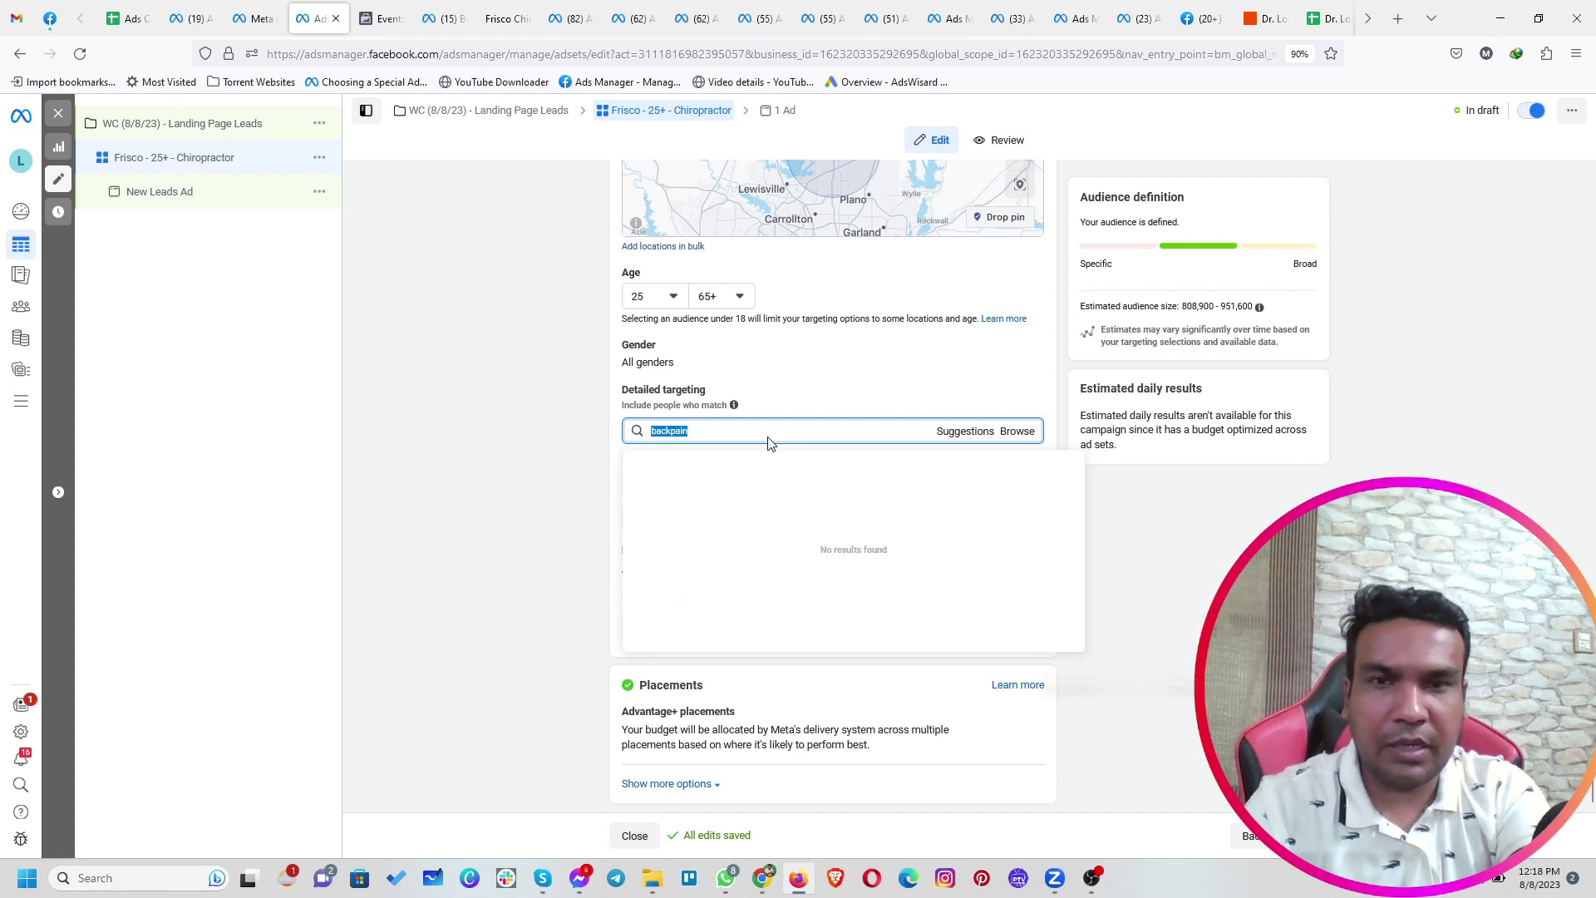
type("pa")
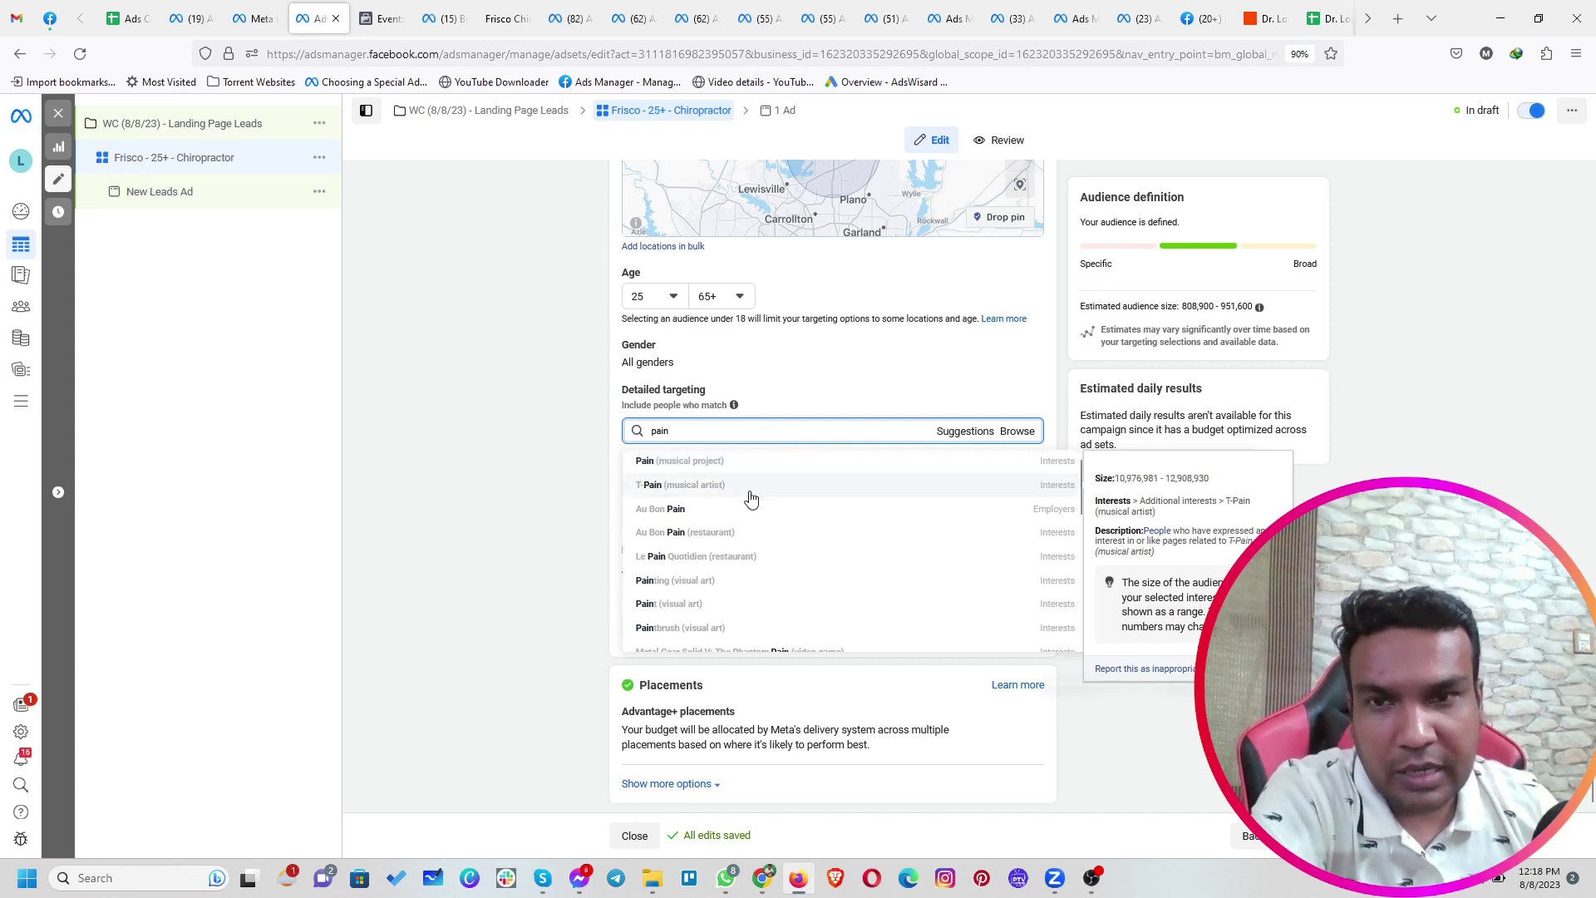
scroll(806, 531, "down", 3)
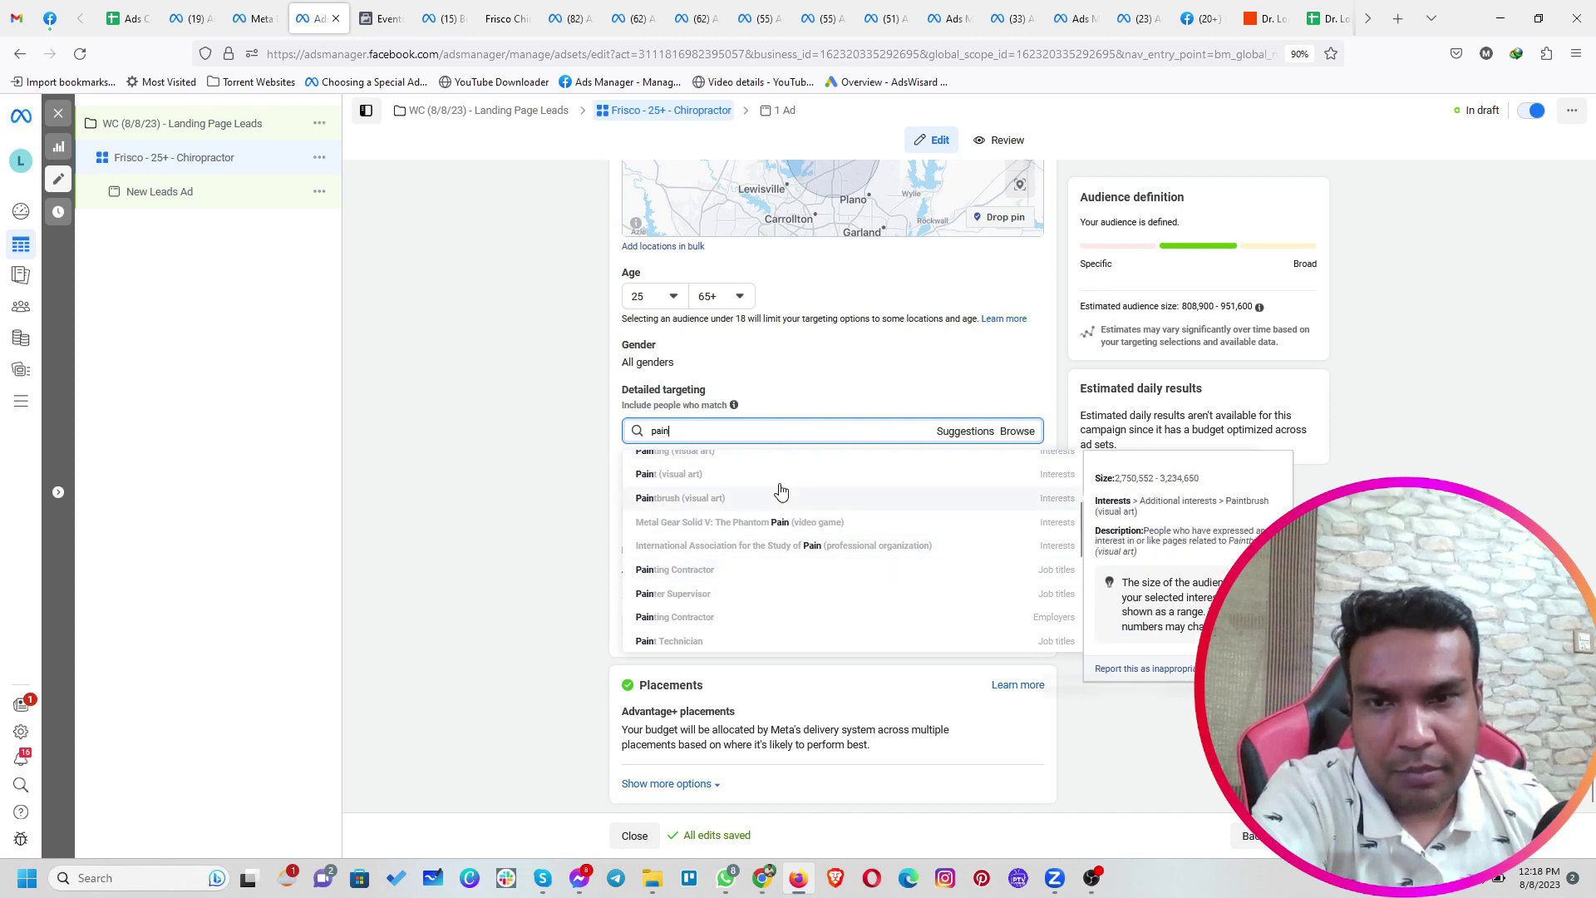
key("ctrl+a")
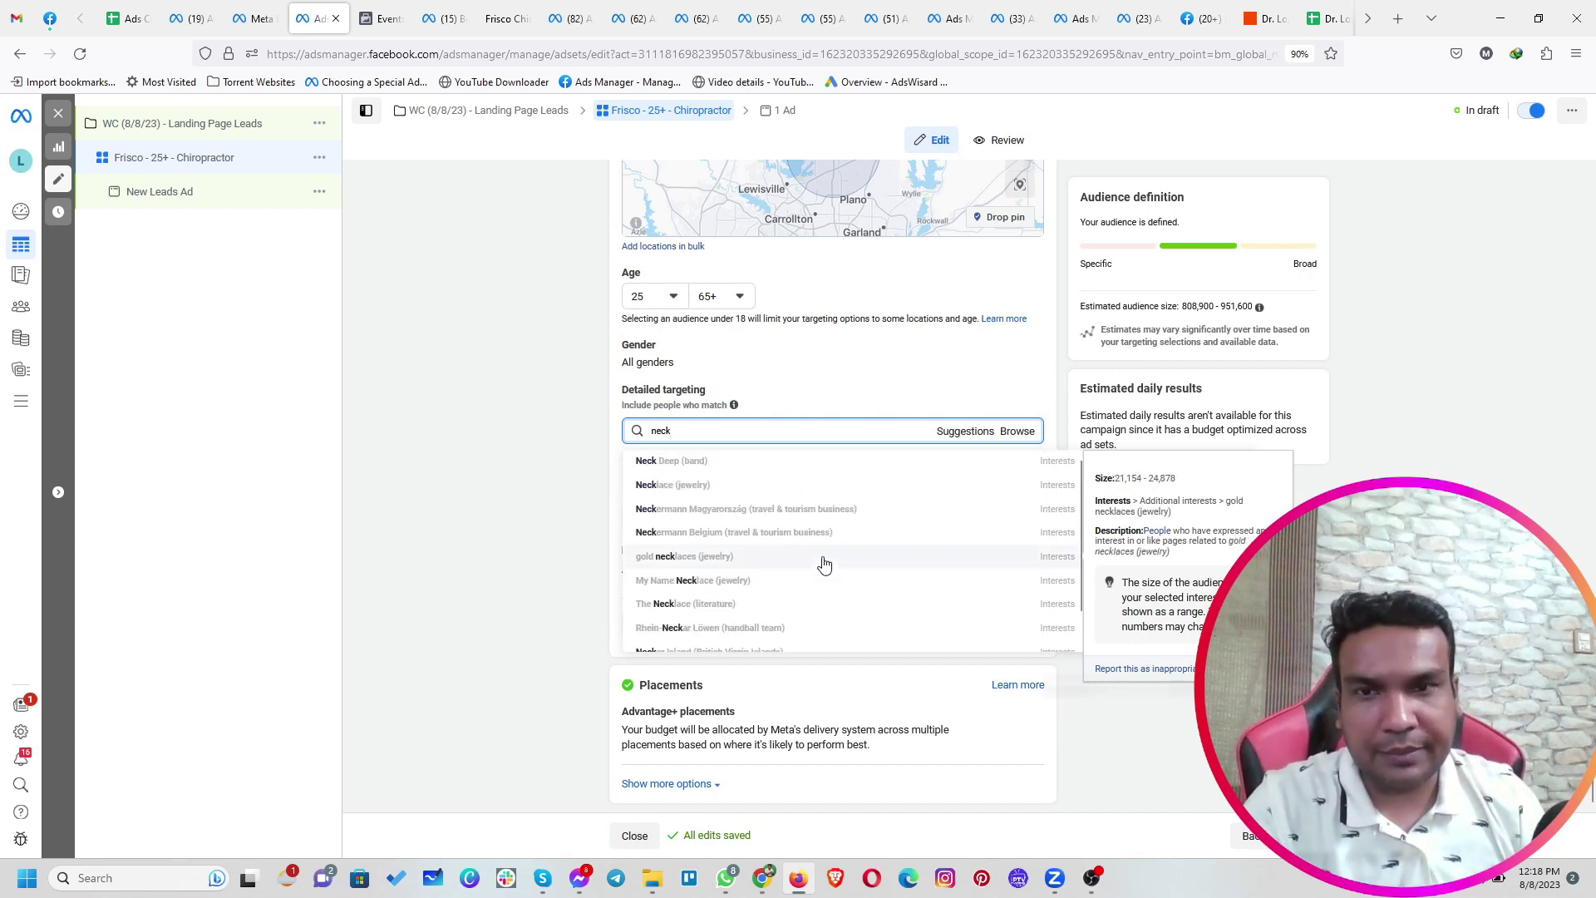
key("ctrl+a")
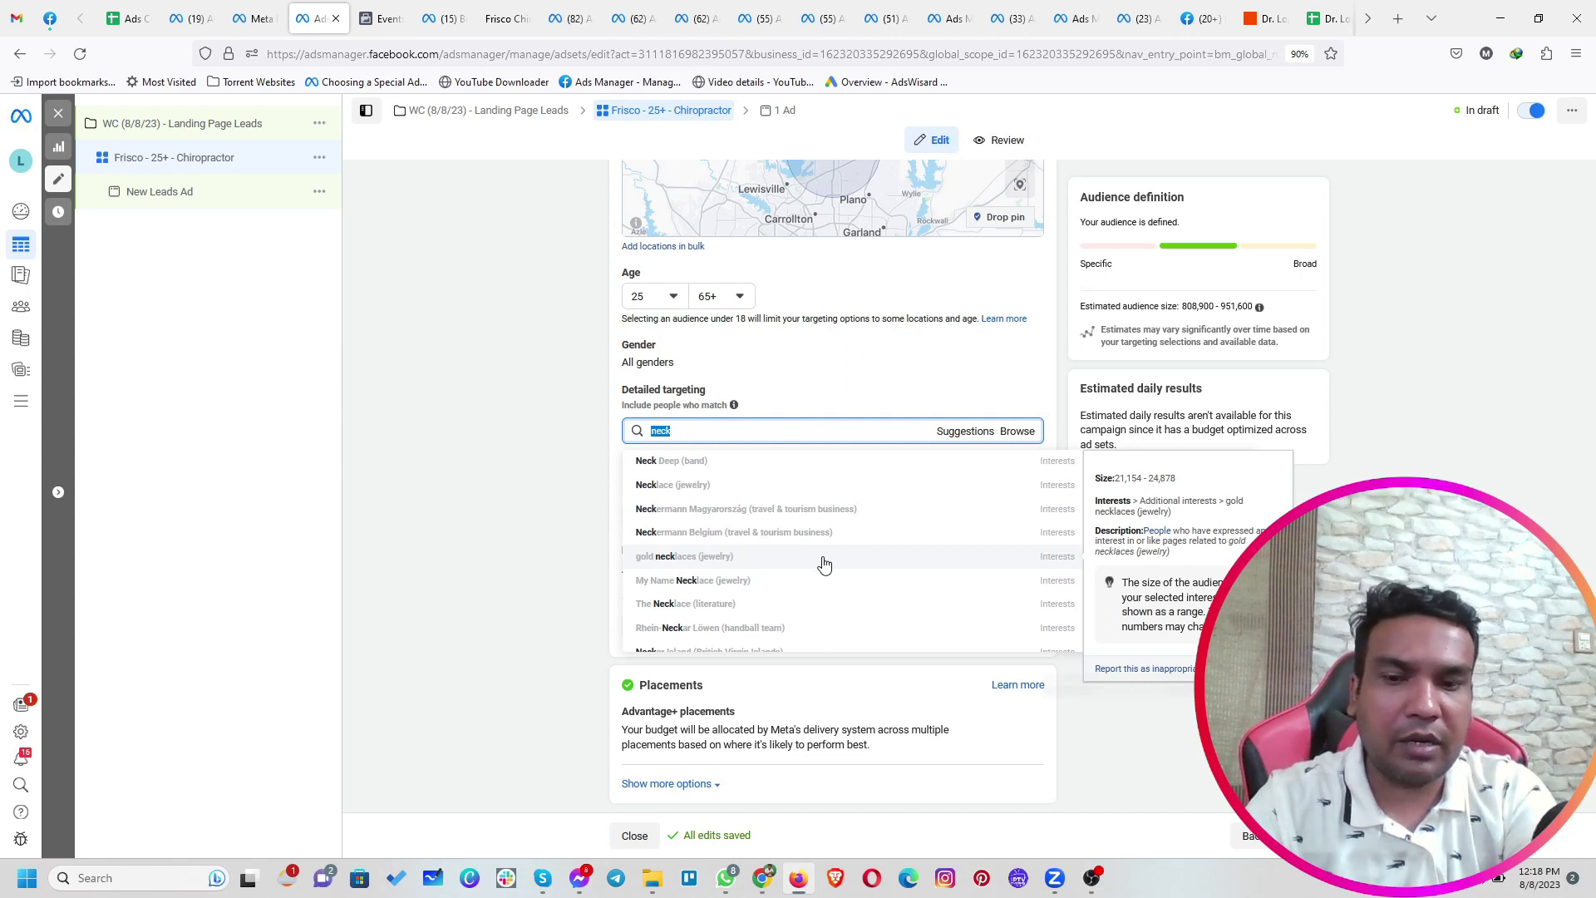
type("knee")
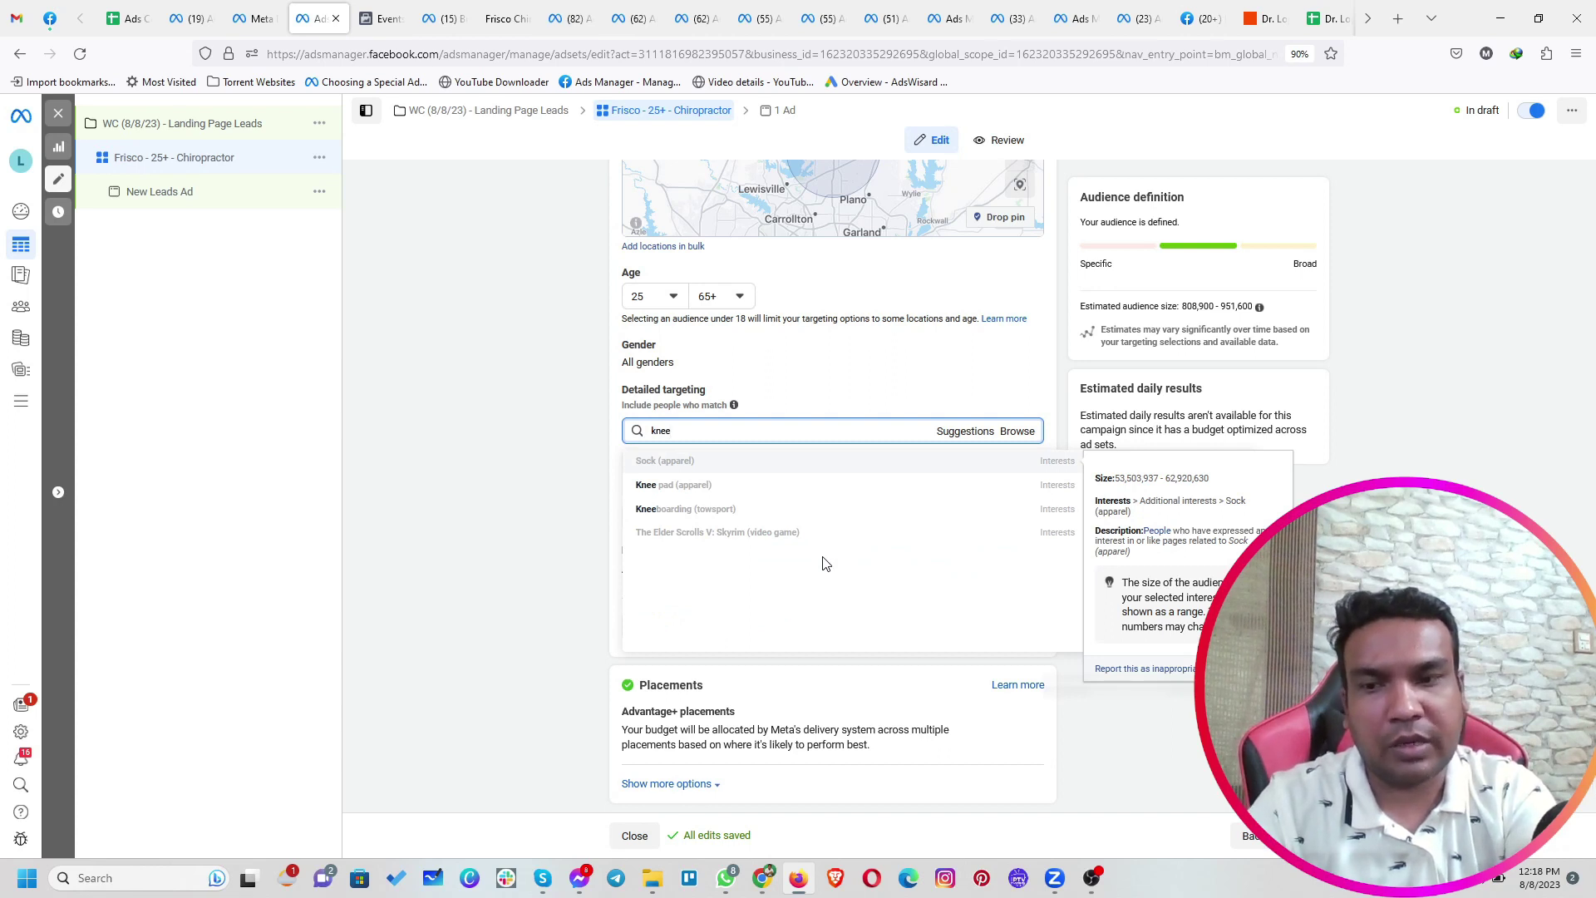
key("ctrl+a")
Search detailed targeting for 'bone', then replace the search term with 'health'
type("bo")
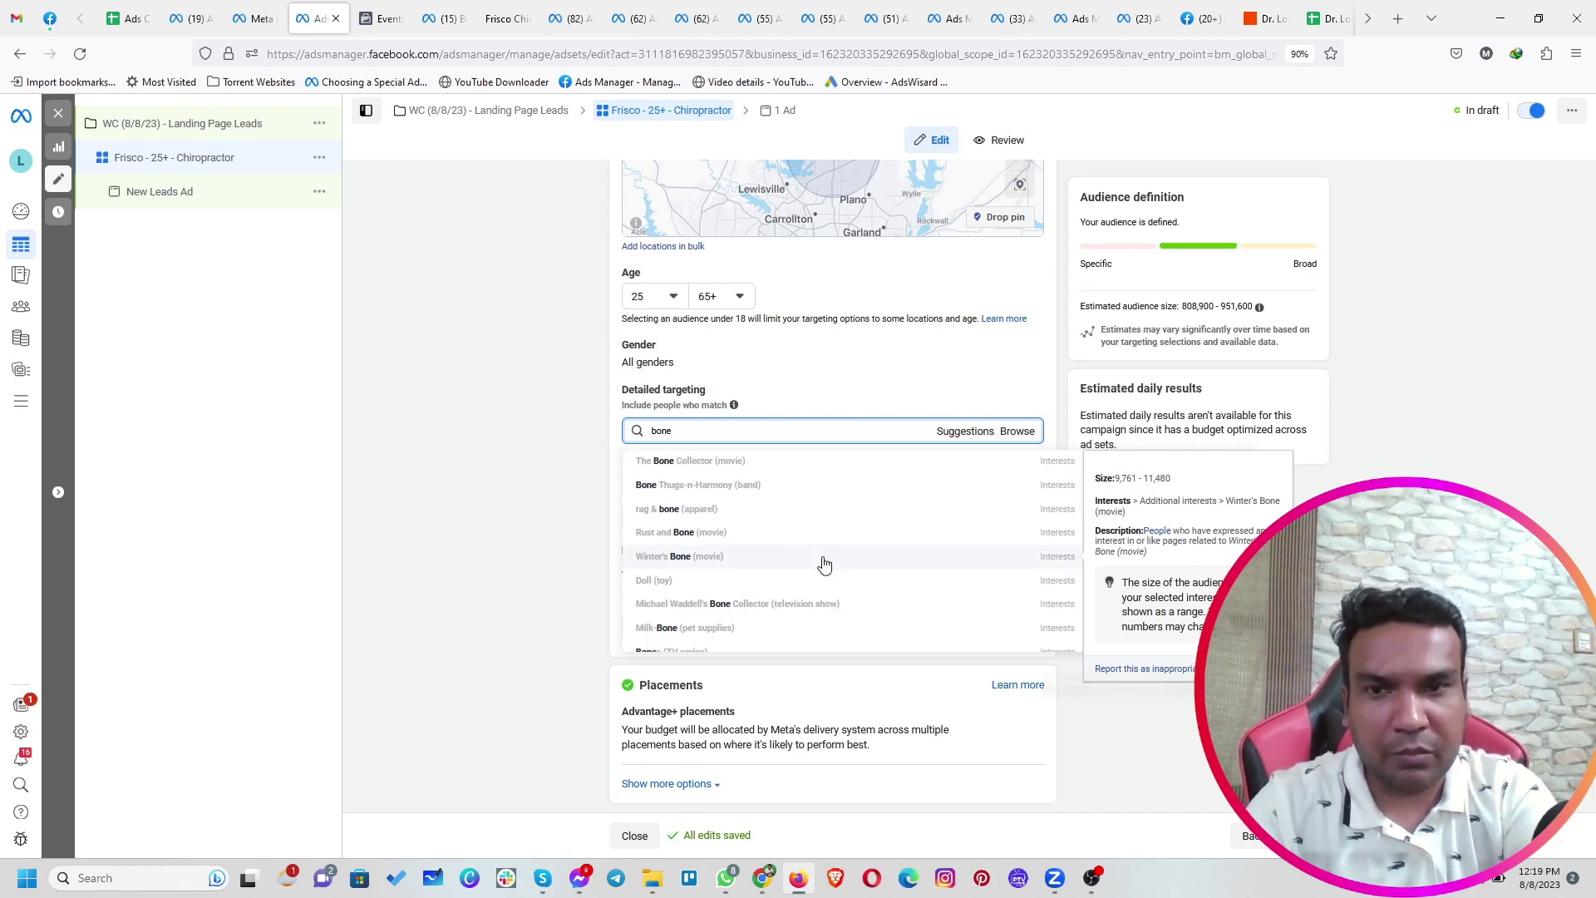
scroll(798, 570, "down", 3)
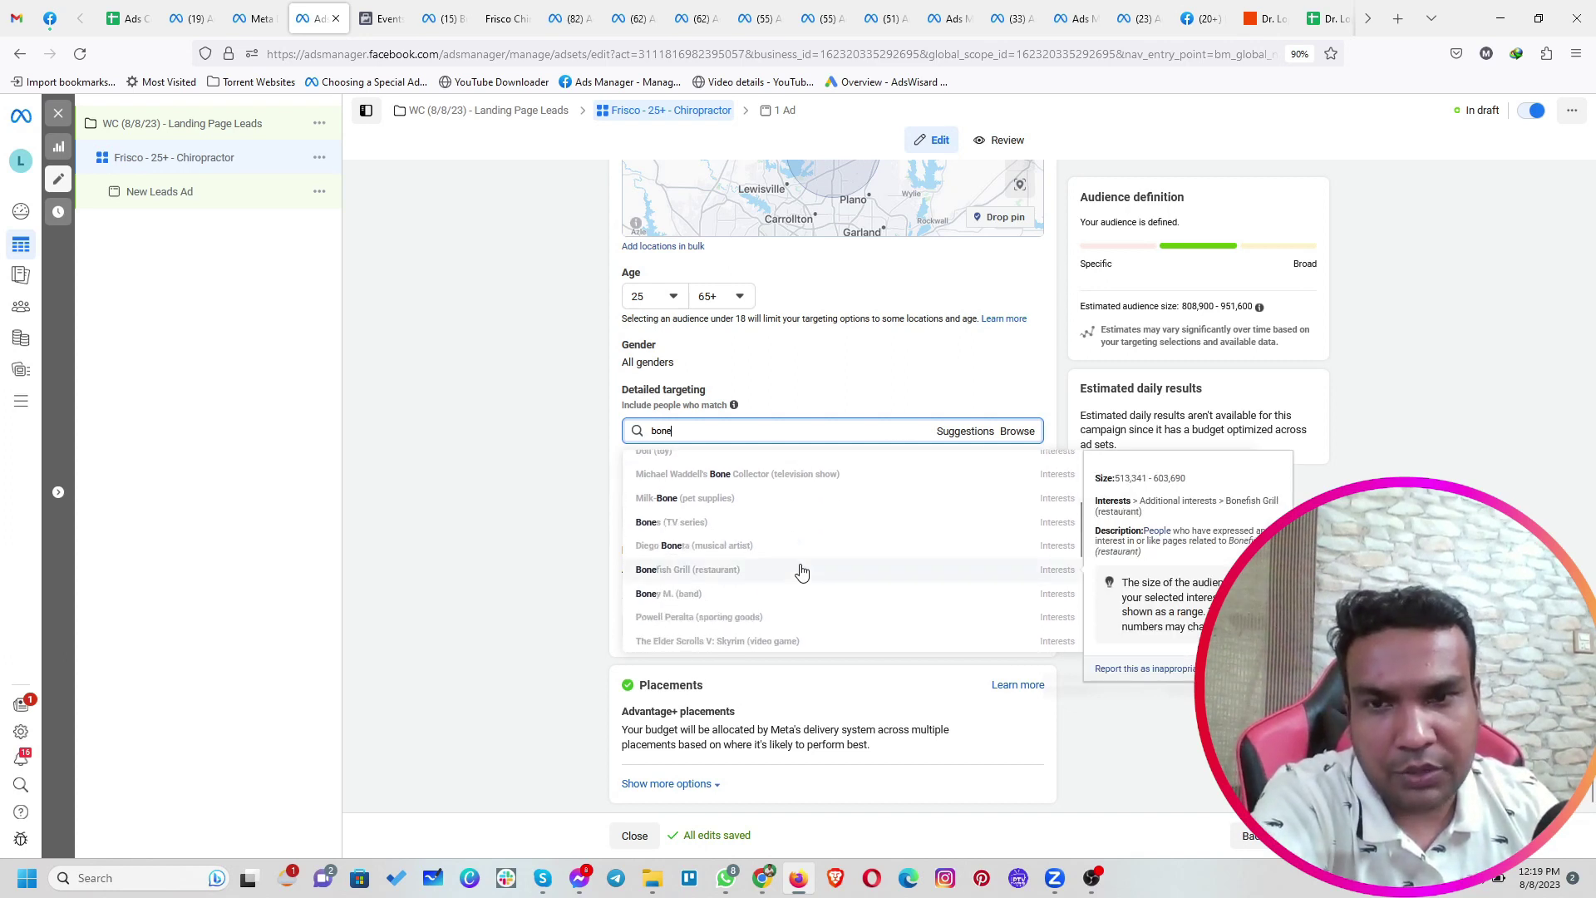
scroll(802, 571, "up", 3)
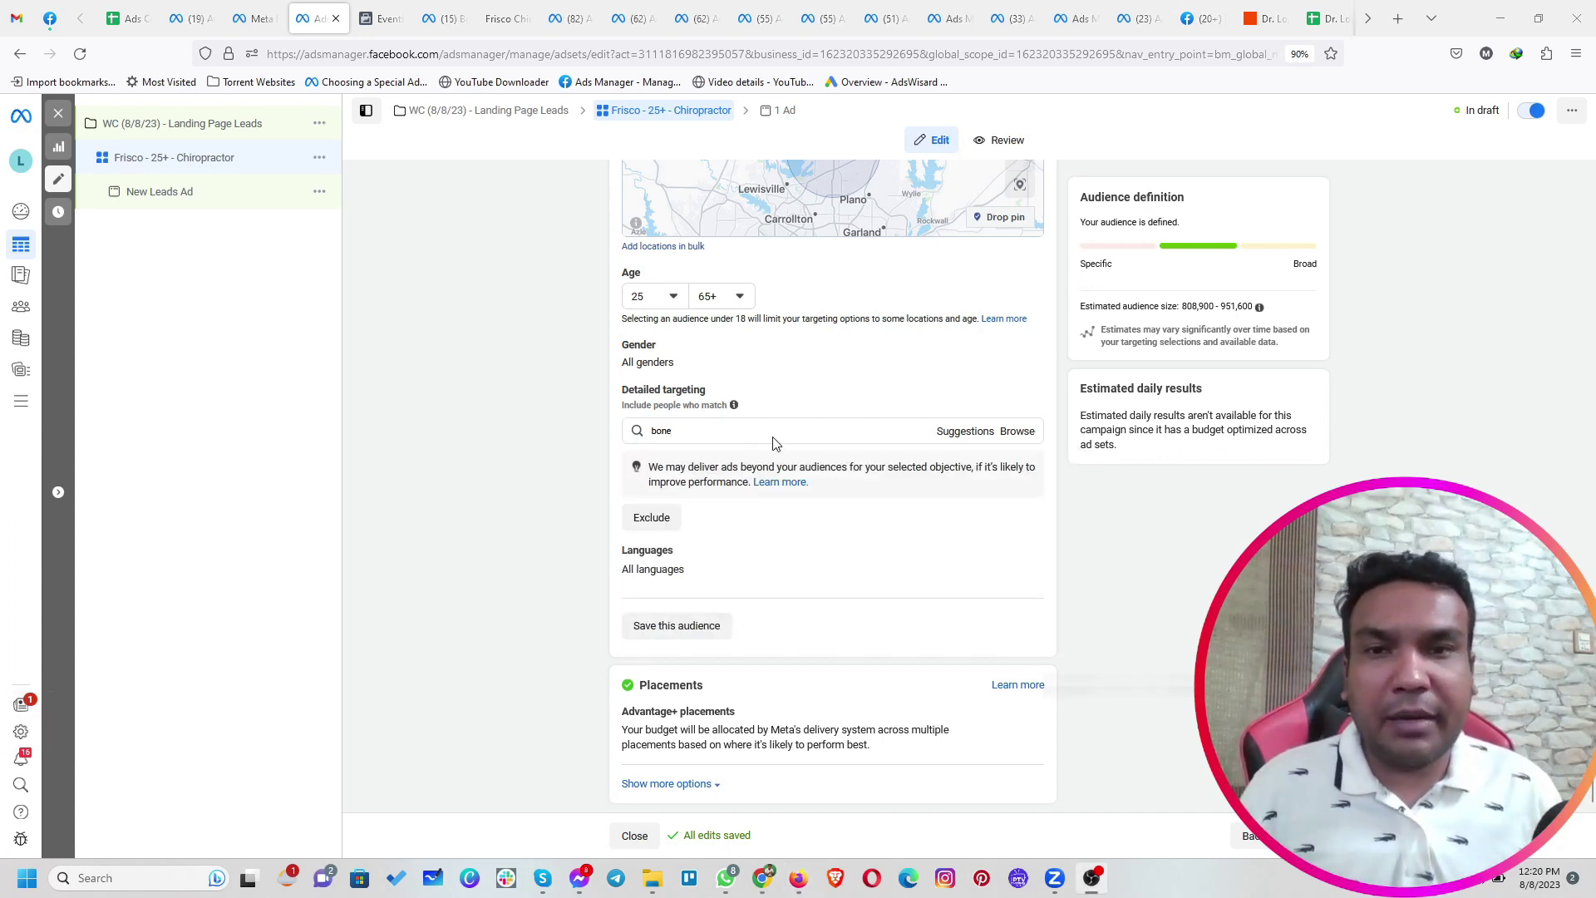
left_click(771, 431)
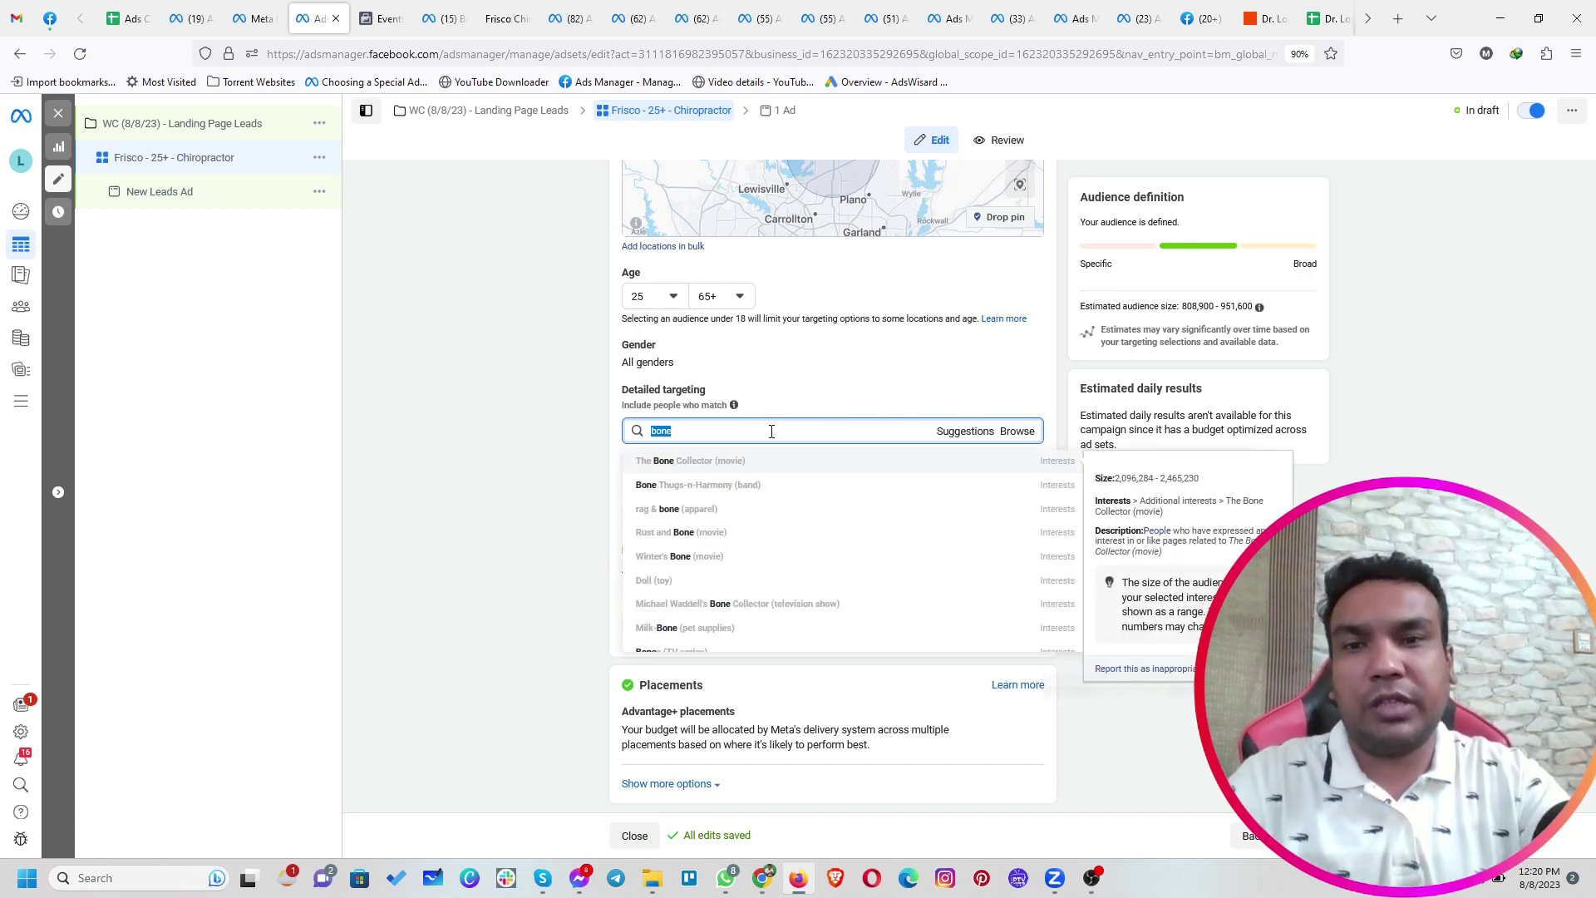
type("health")
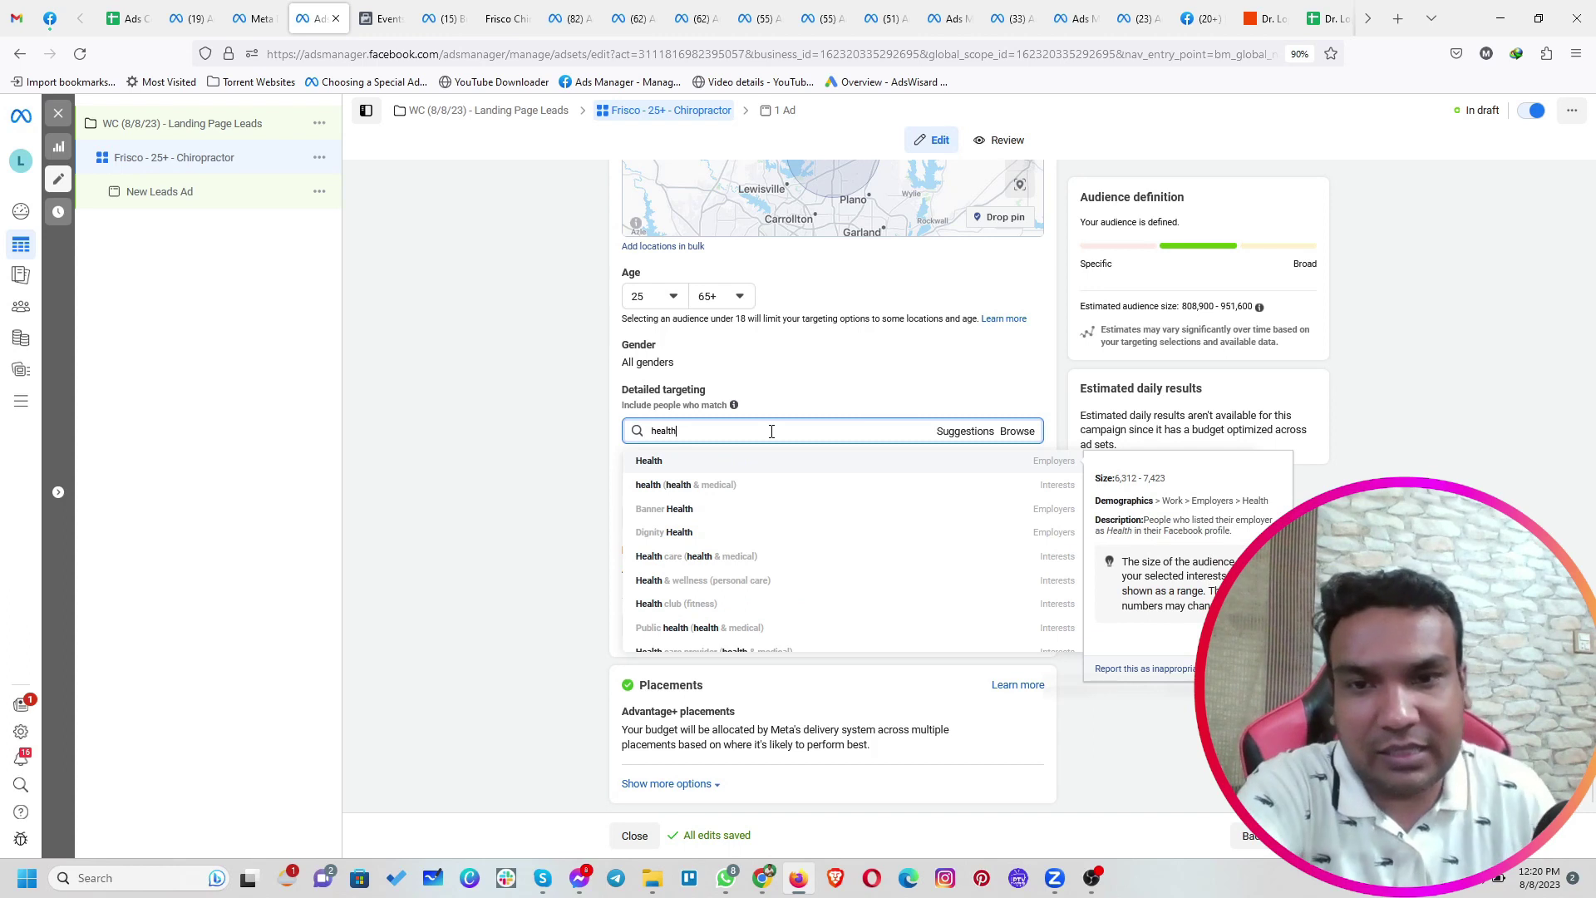
Add Health & wellness (personal care) and suggested Physical fitness (fitness) to detailed targeting
left_click(696, 584)
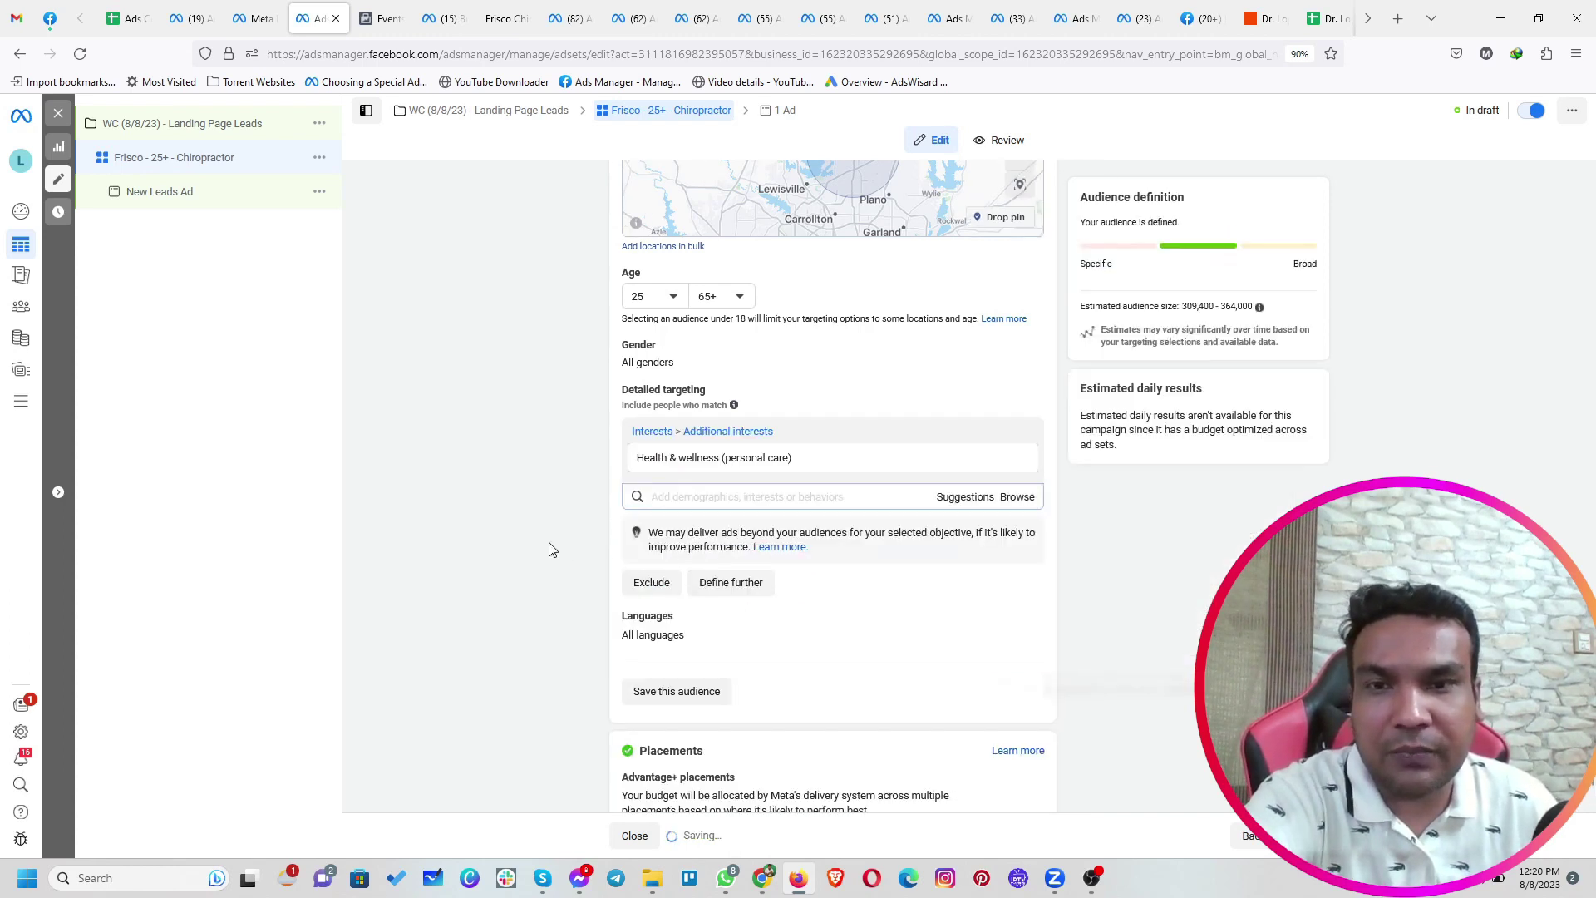
scroll(551, 546, "down", 1)
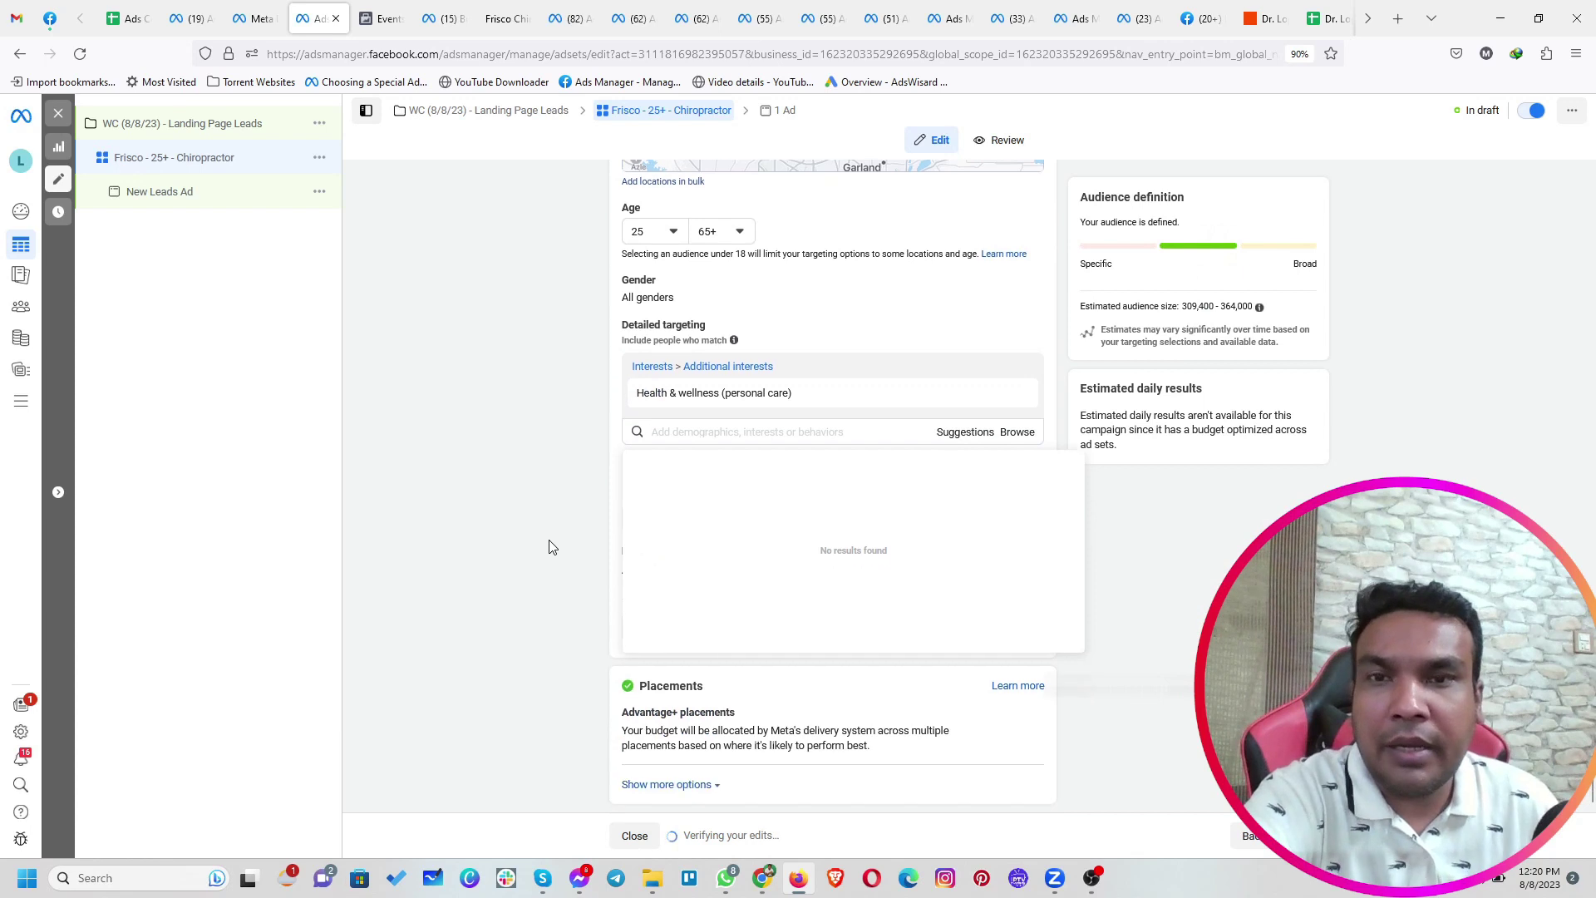
left_click(967, 434)
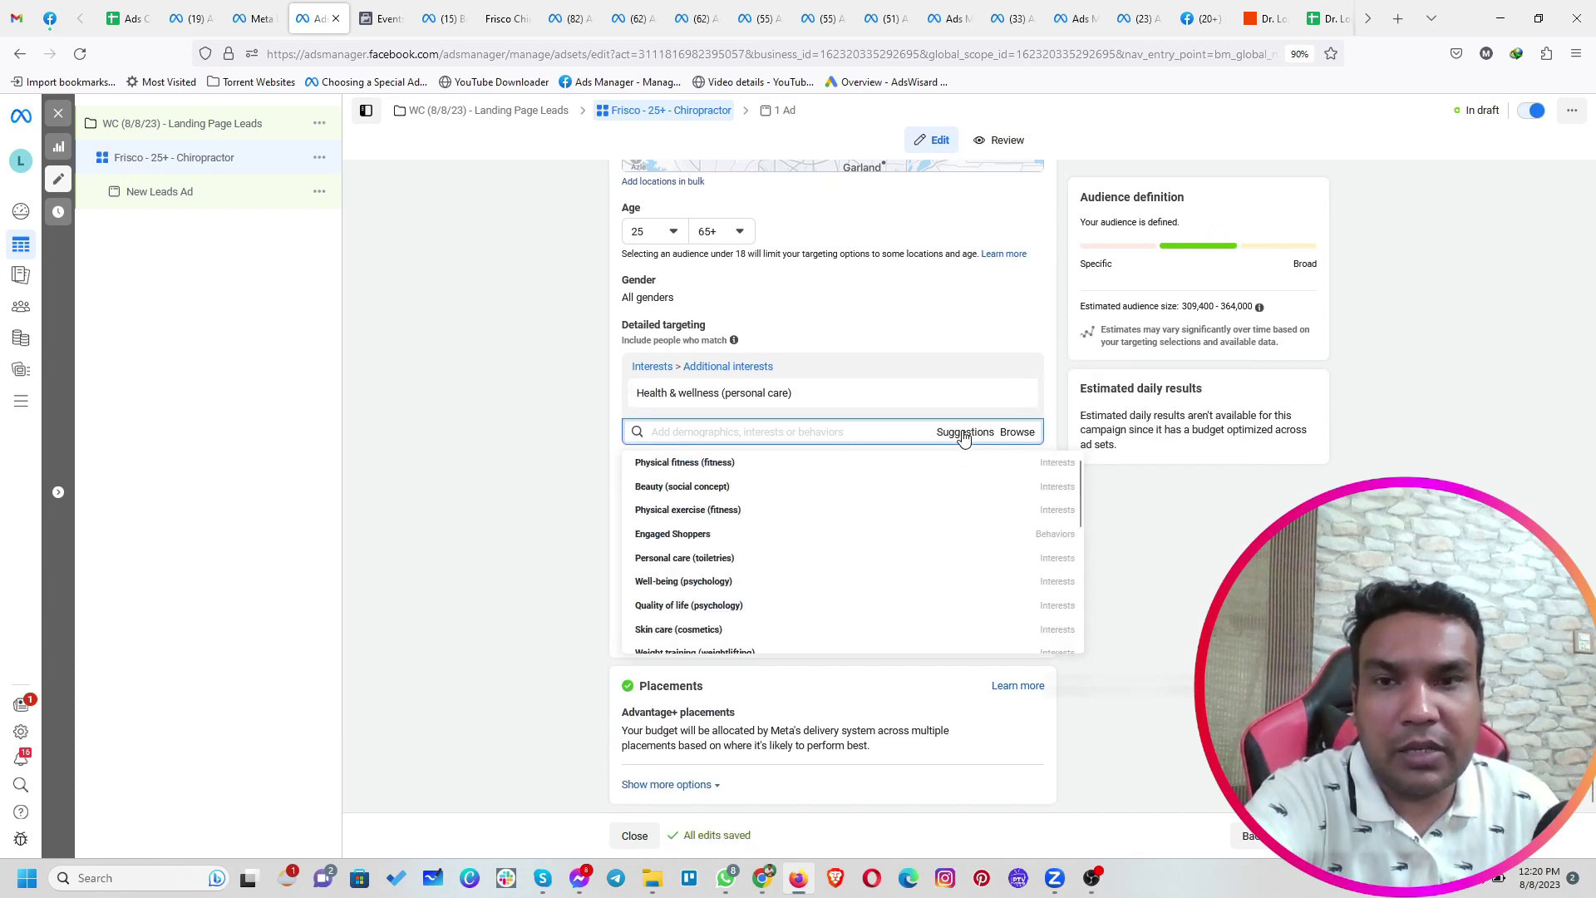
left_click(665, 471)
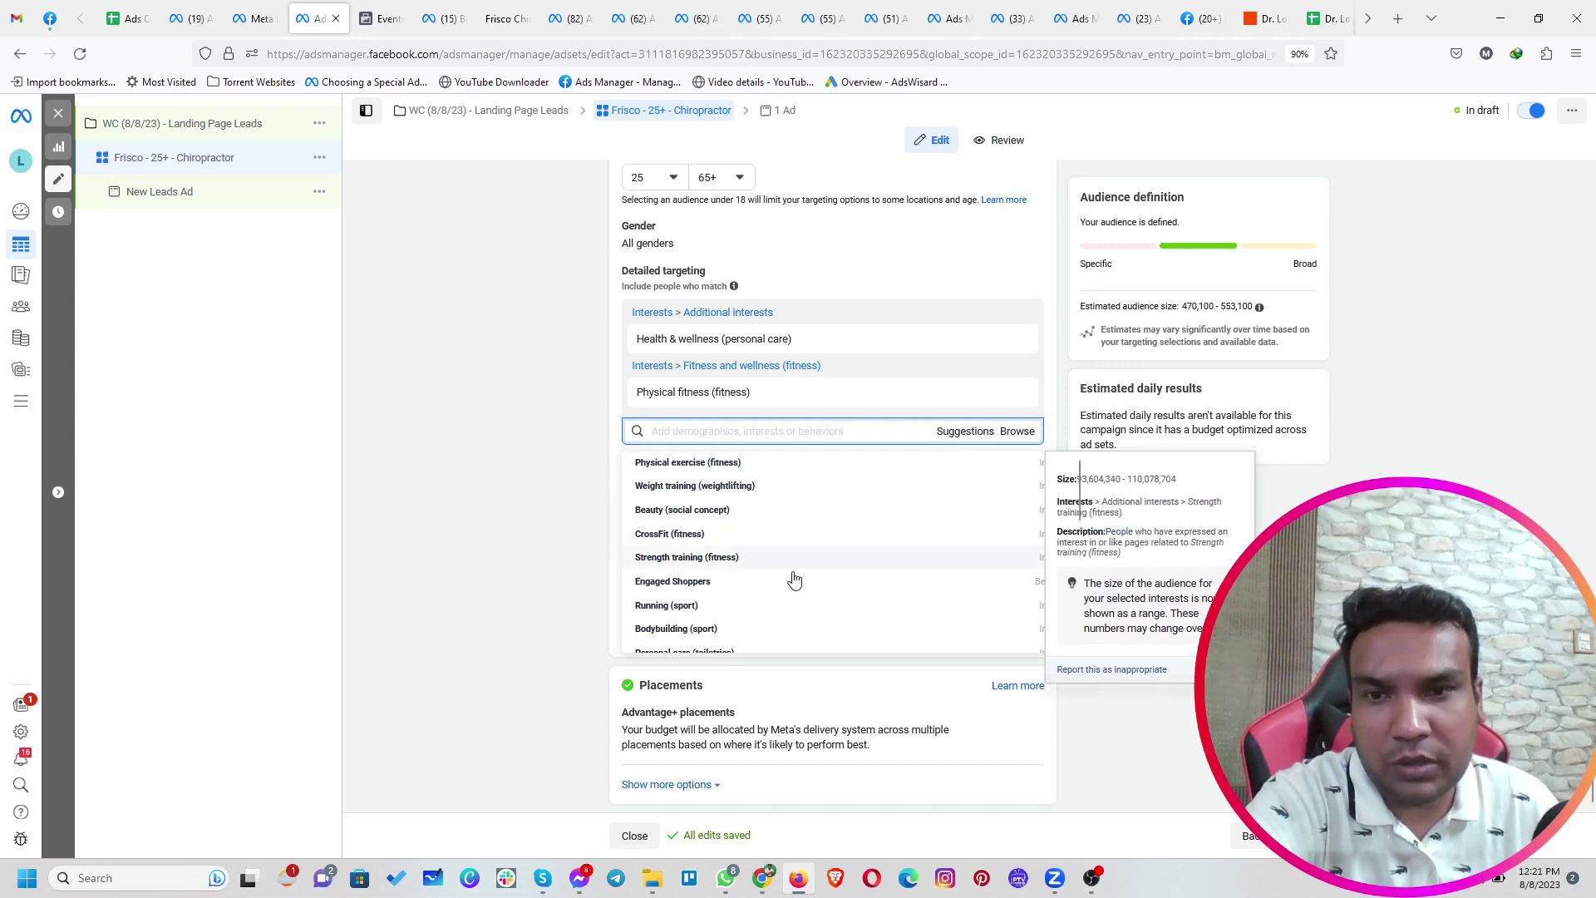
scroll(787, 565, "down", 1)
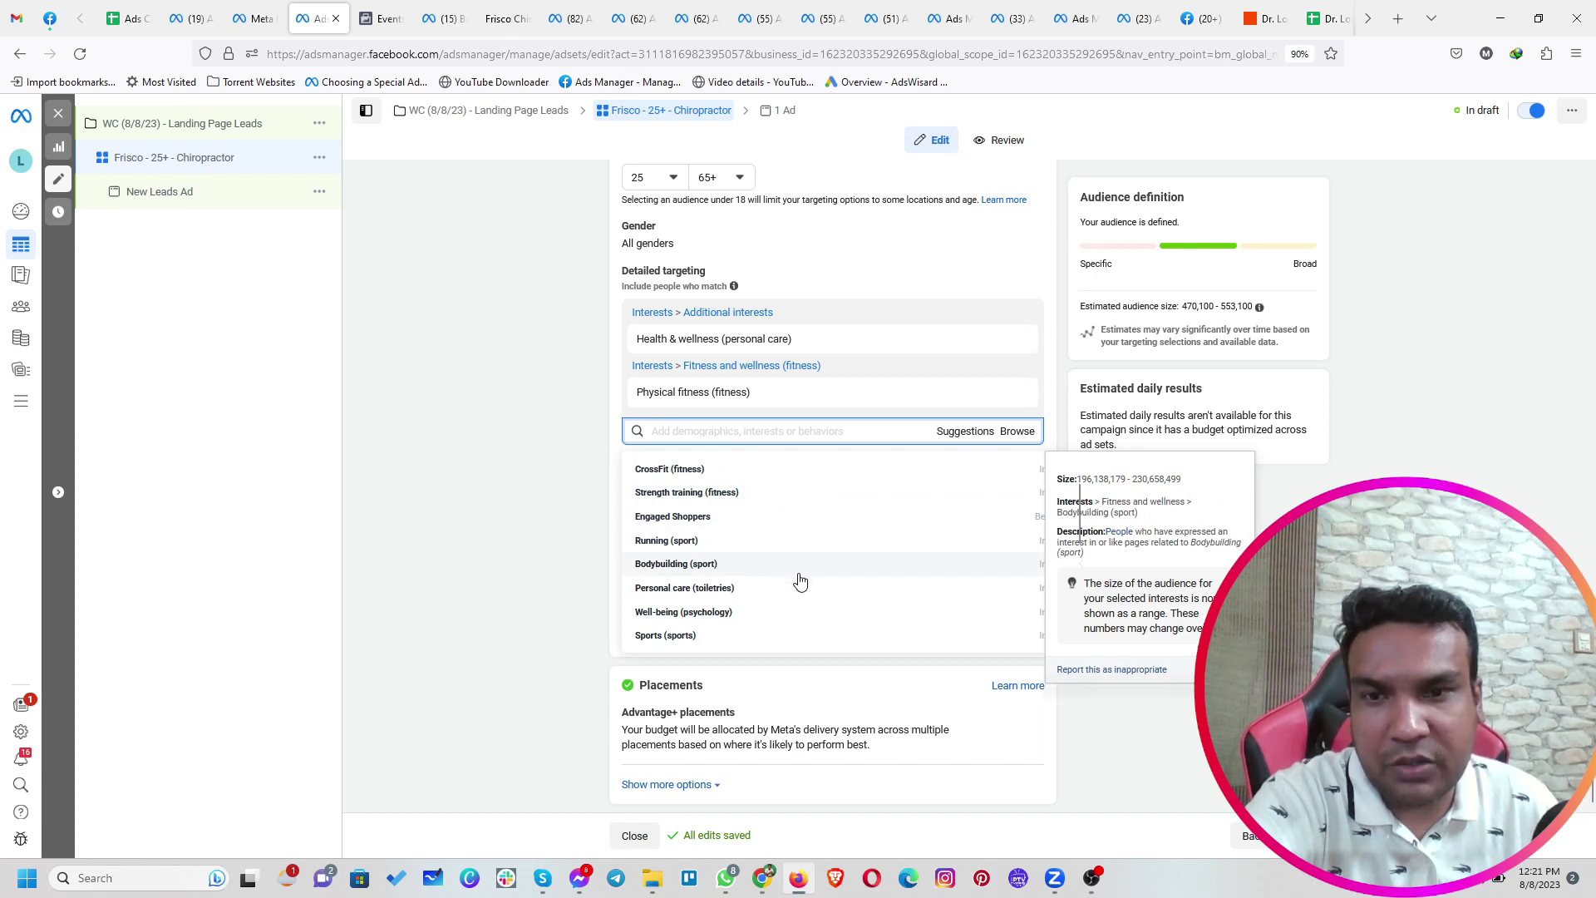
scroll(785, 574, "down", 1)
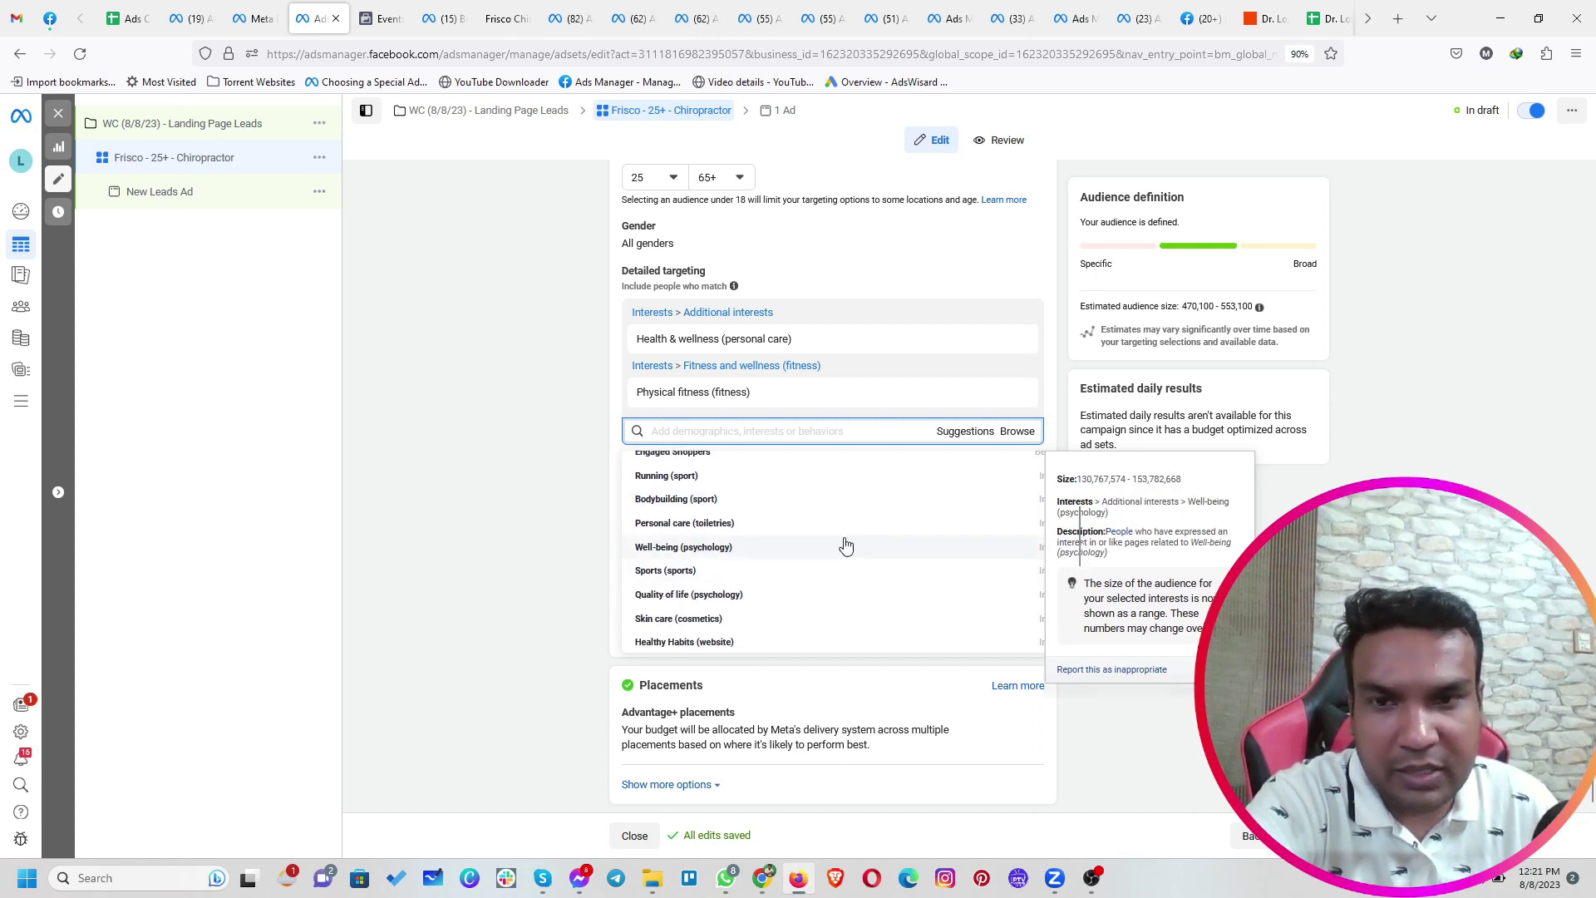
scroll(846, 544, "down", 2)
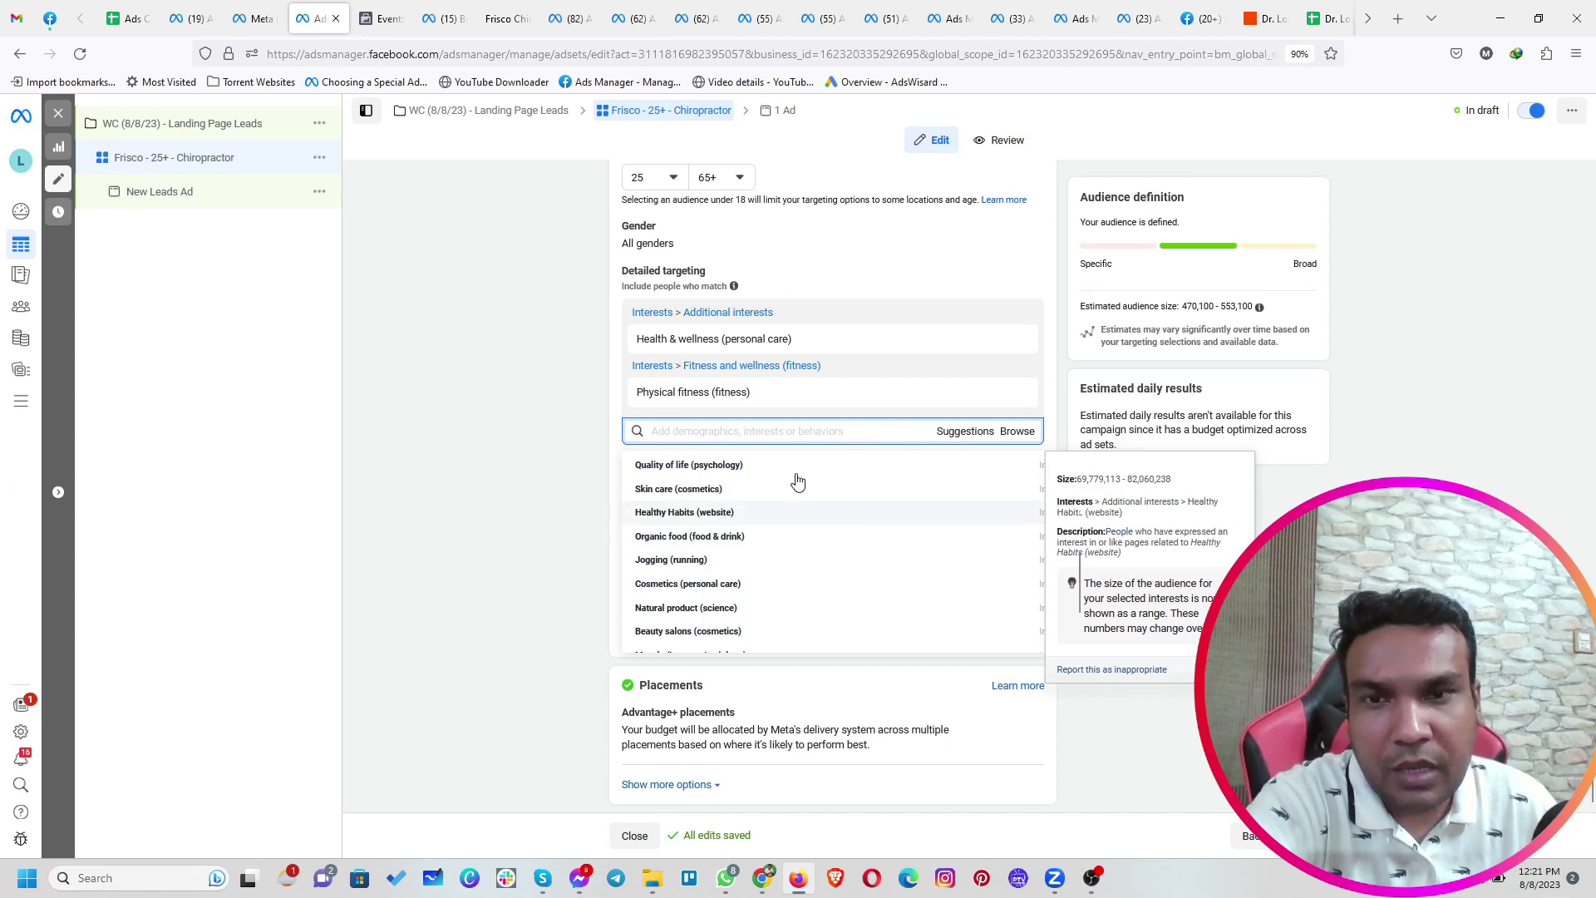
scroll(792, 592, "down", 1)
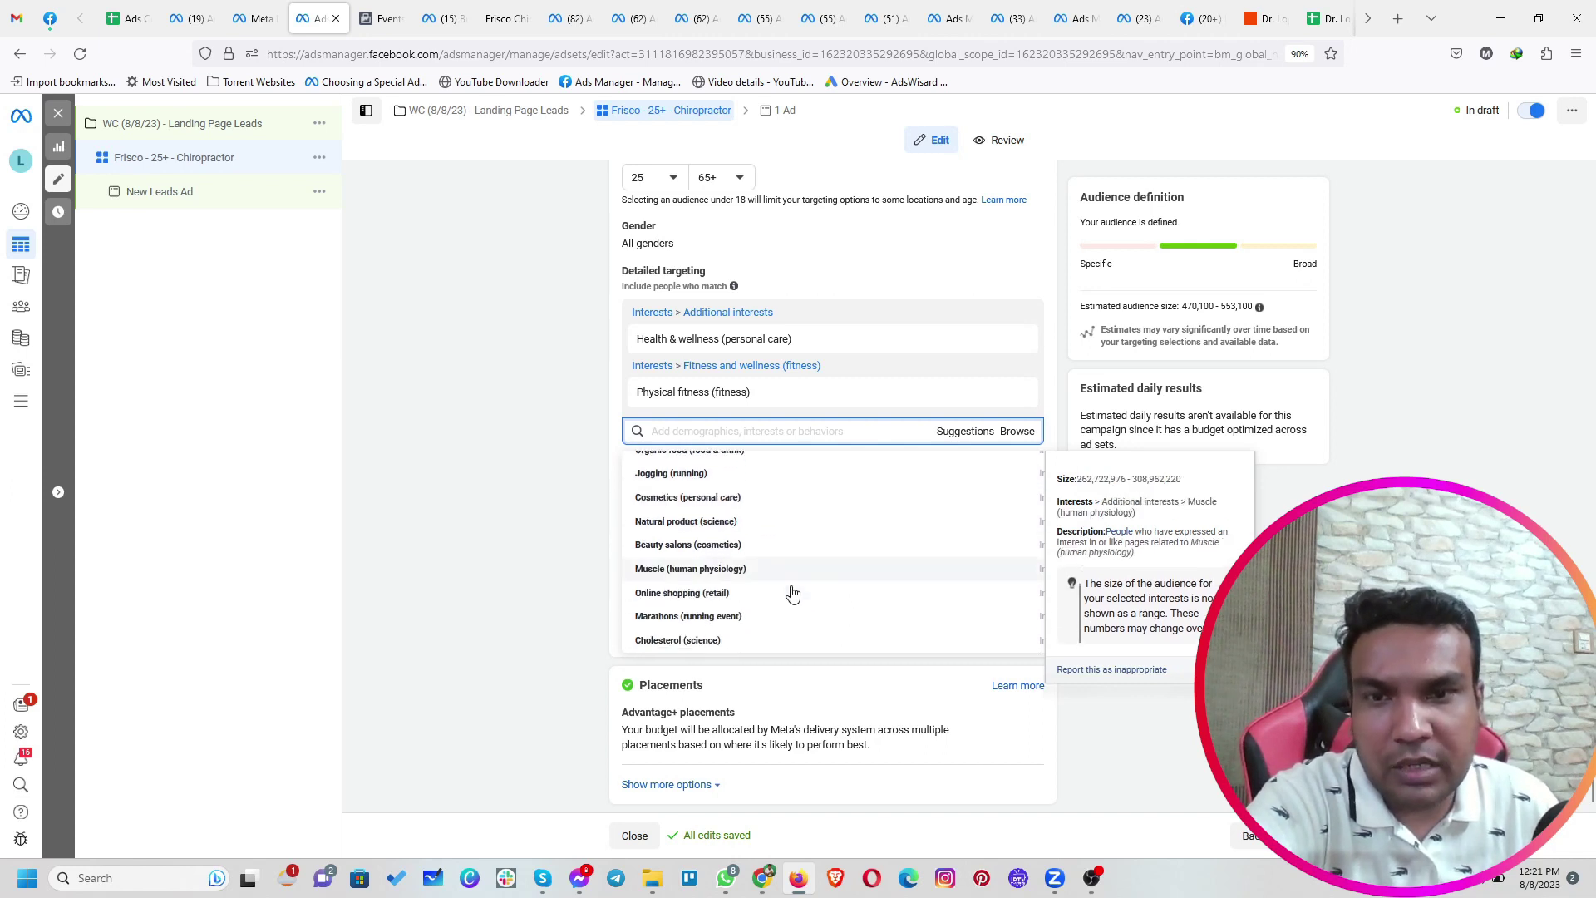
left_click(536, 470)
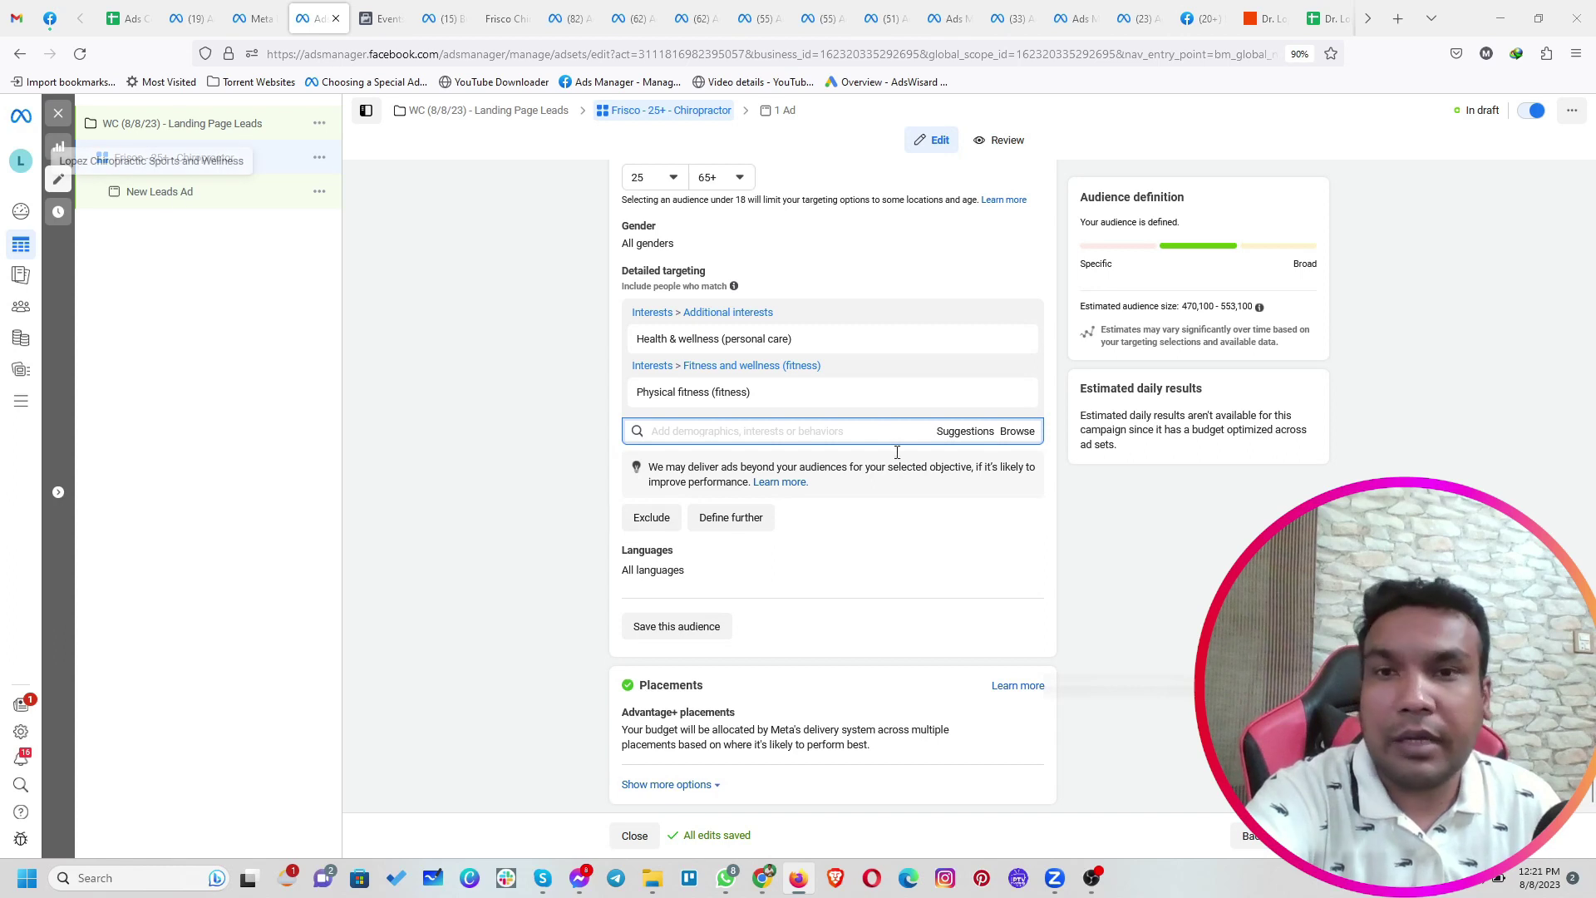
mouse_move(675, 342)
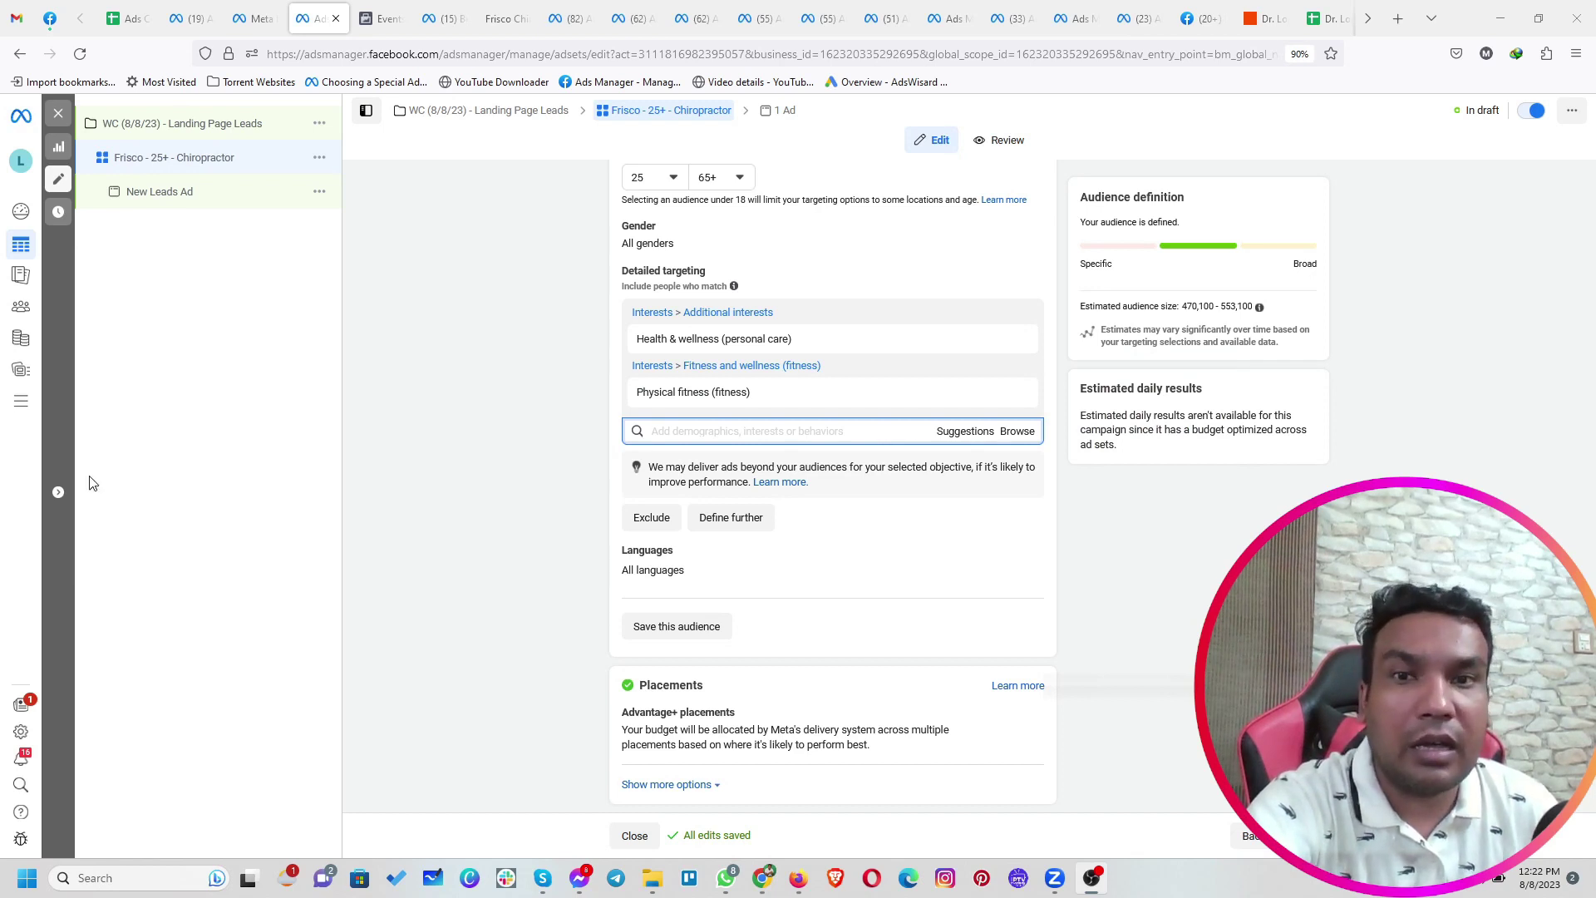
mouse_move(696, 400)
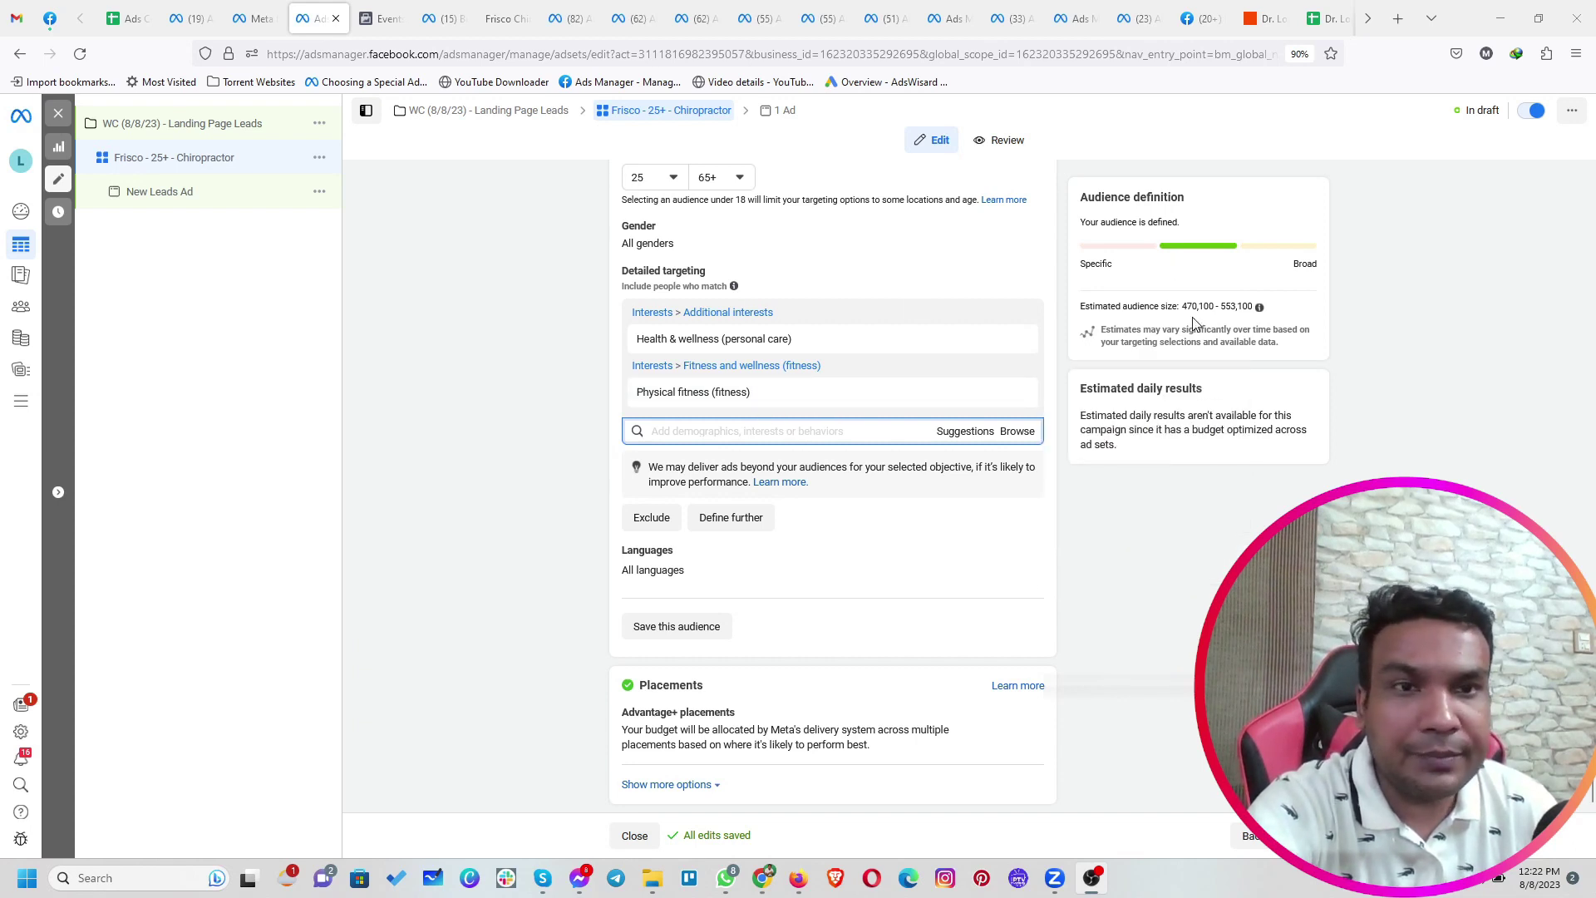
left_click_drag(1183, 308, 1254, 307)
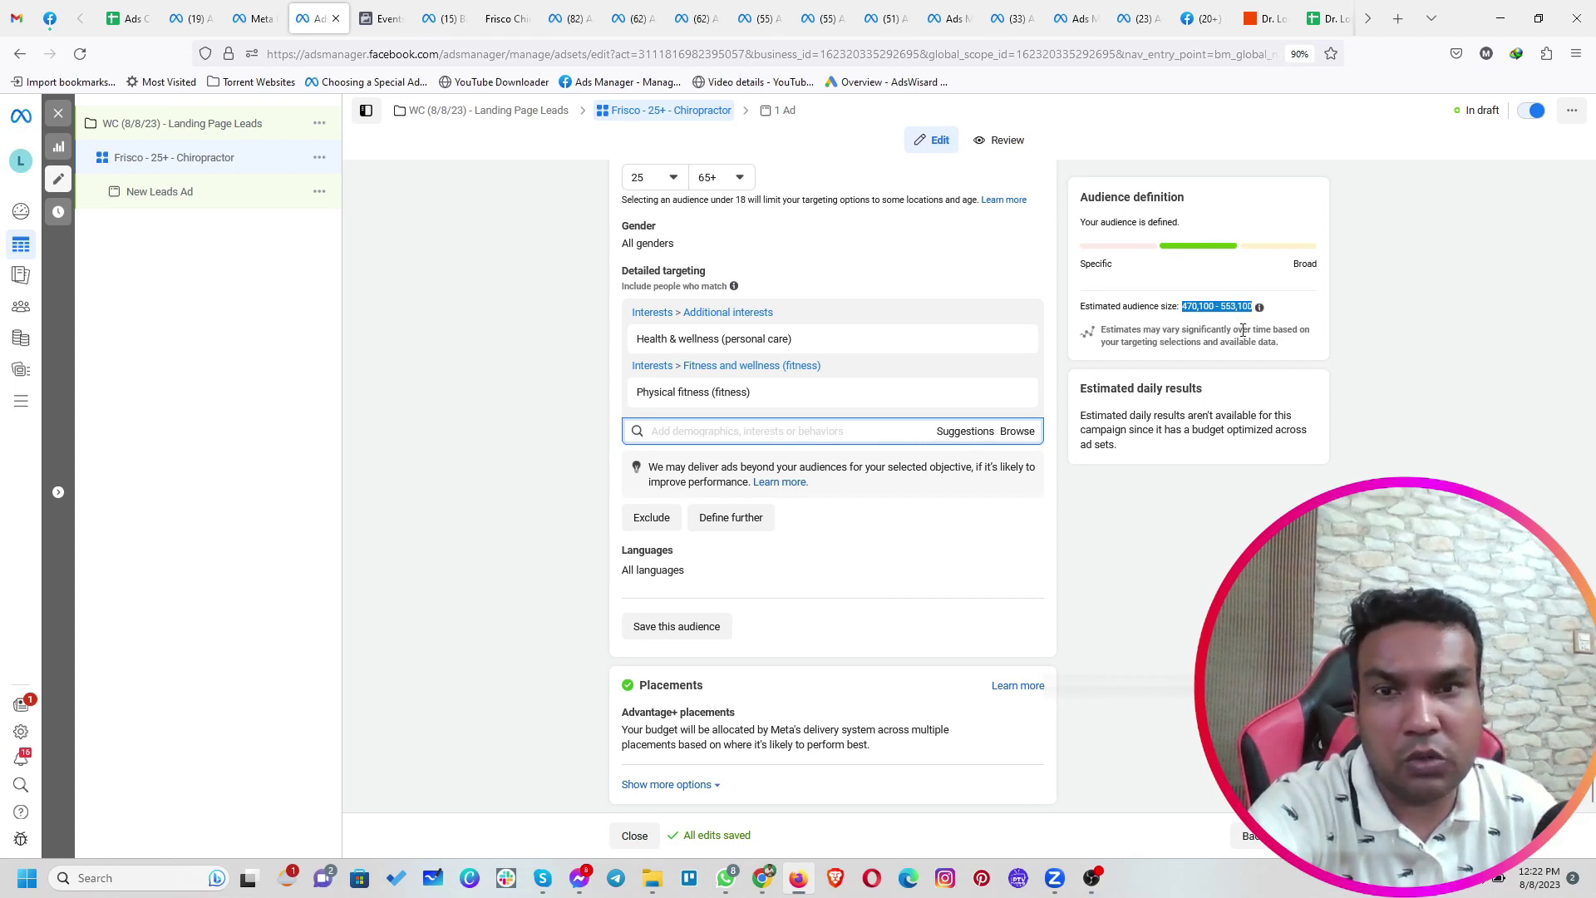
left_click(558, 587)
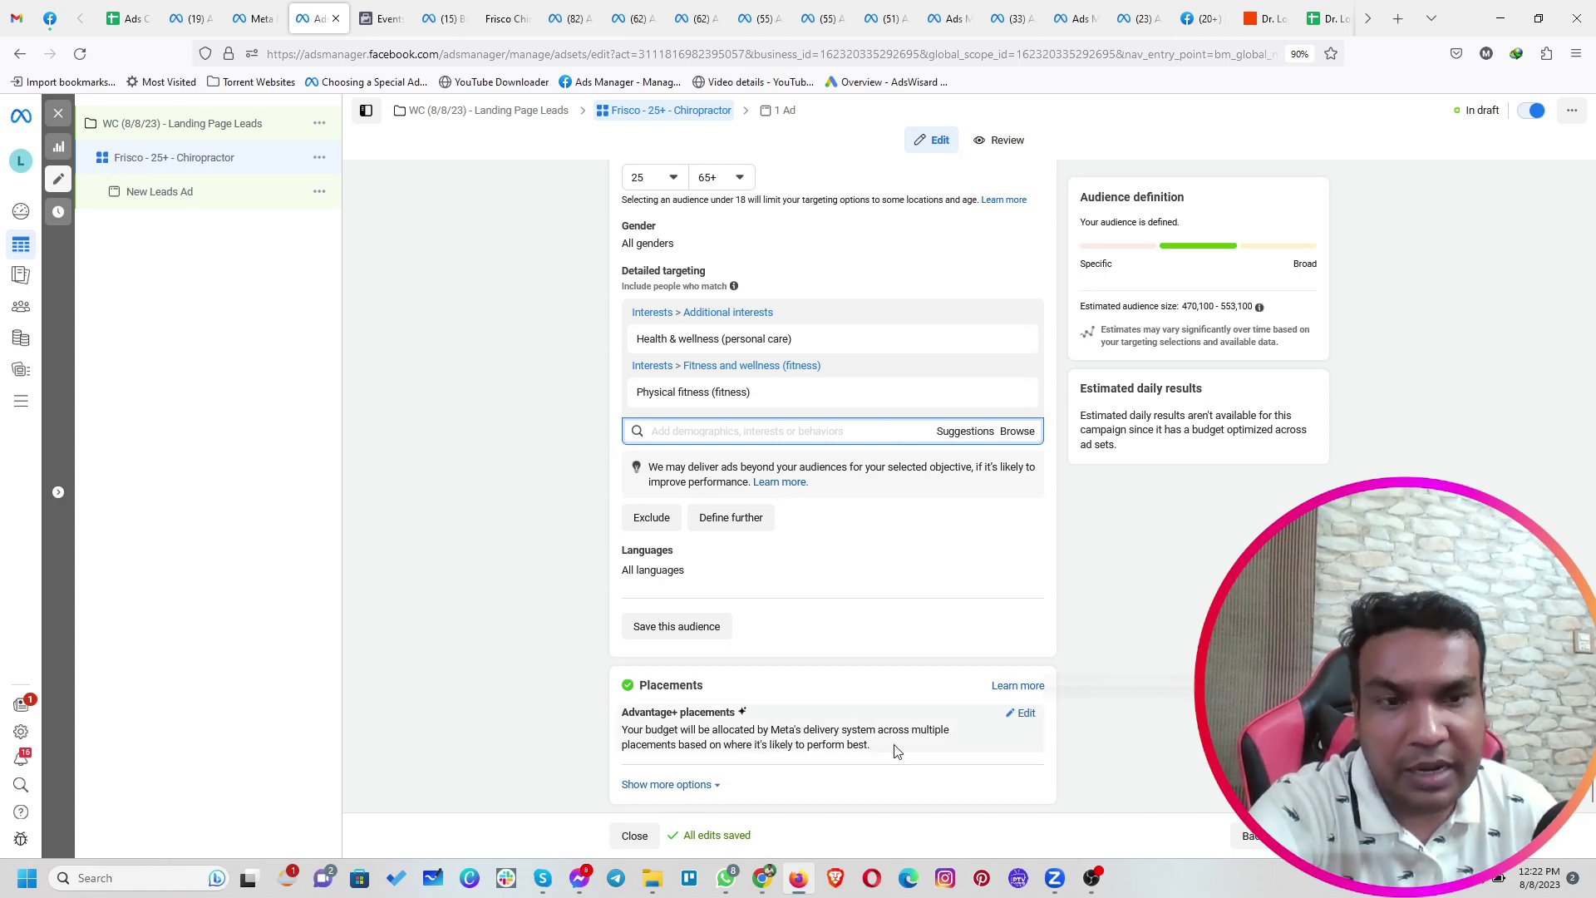
Switch to manual placements and turn off Audience Network, Messenger and Instagram, leaving Facebook only
left_click(1022, 714)
scroll(800, 698, "down", 1)
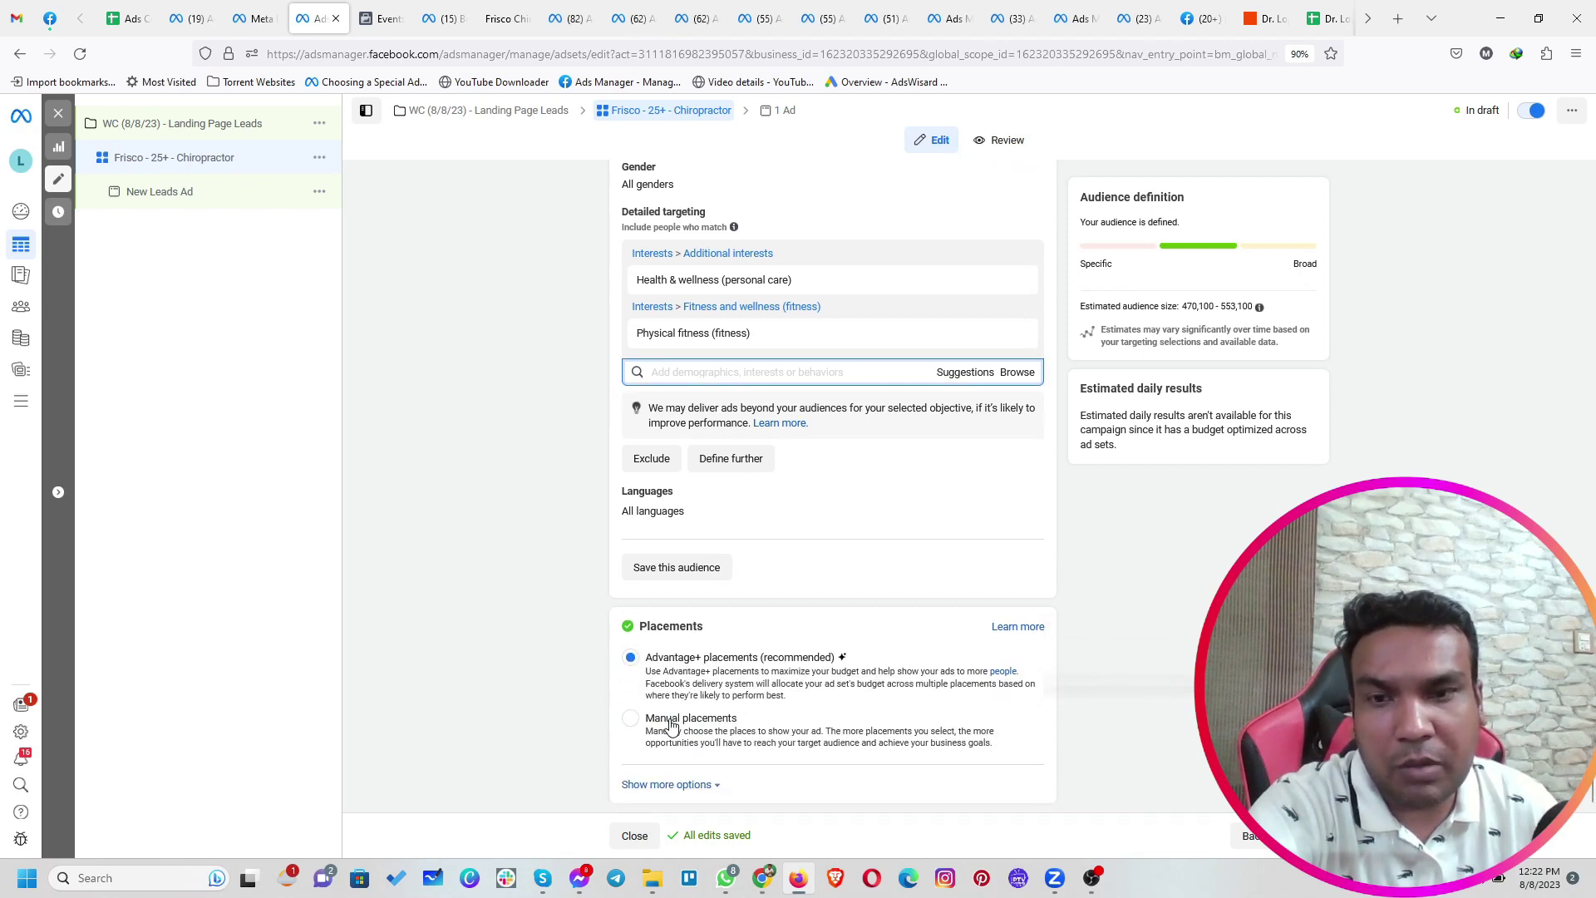
left_click(630, 717)
scroll(822, 690, "down", 5)
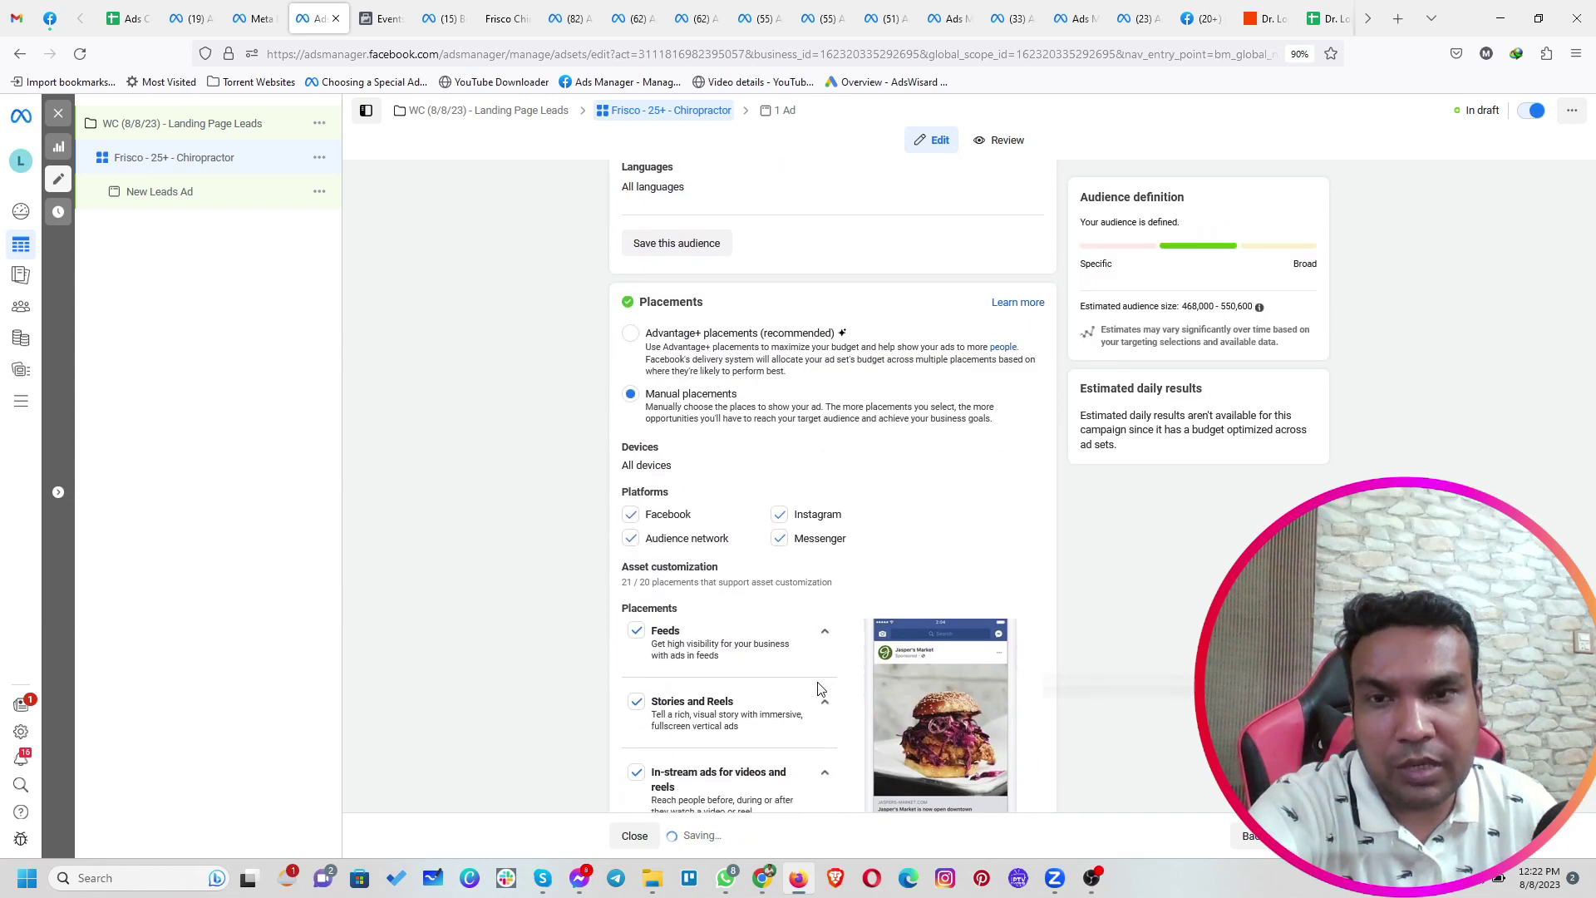
left_click(1024, 449)
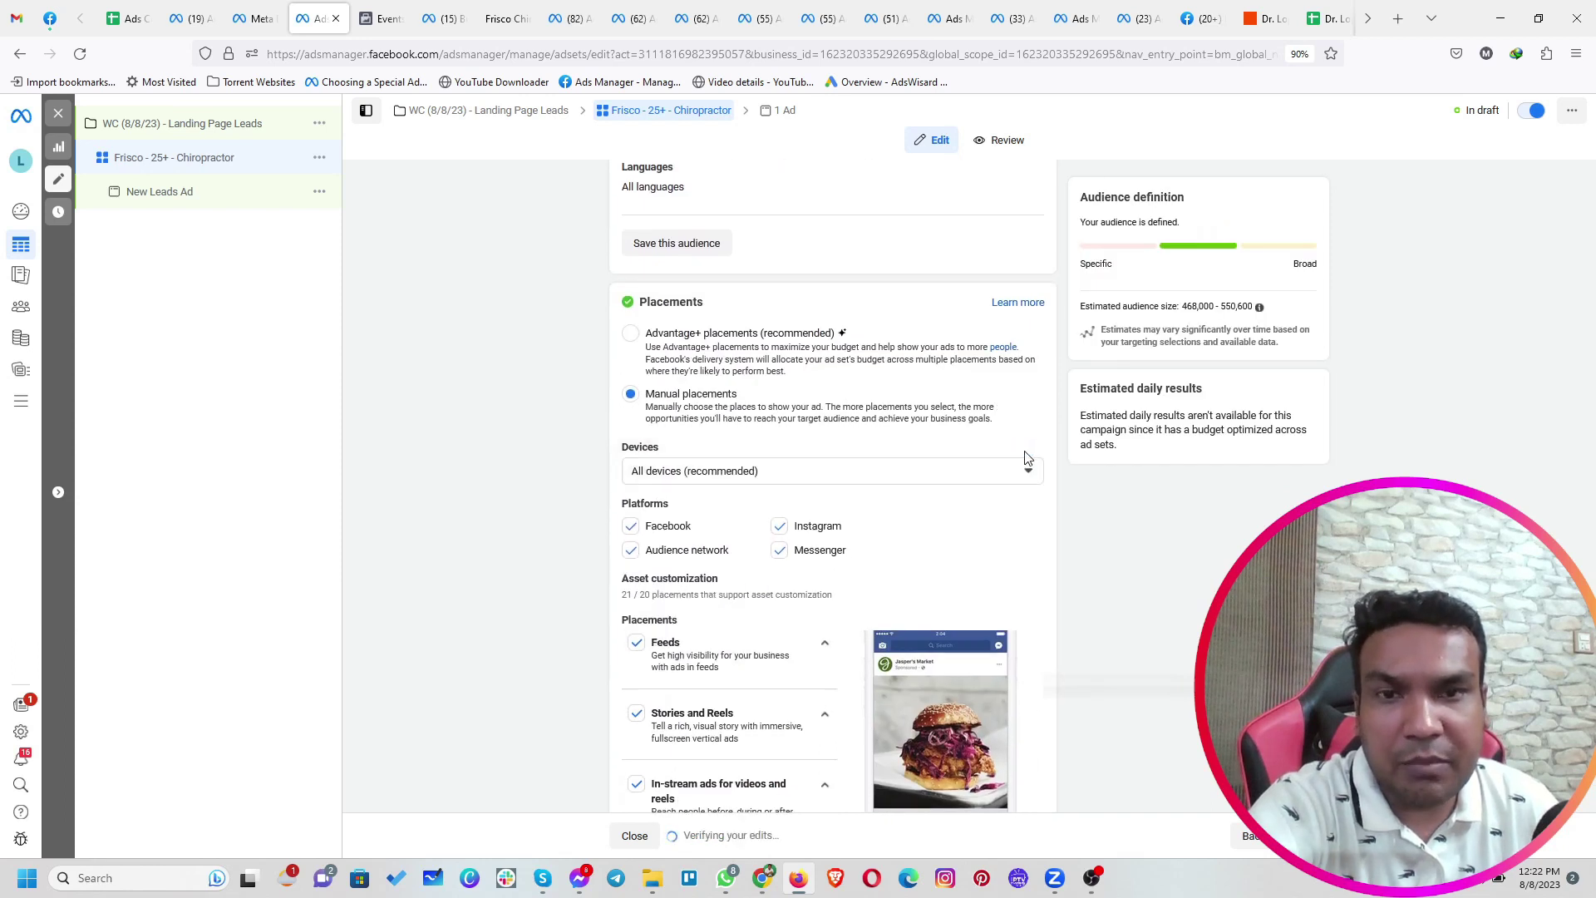
left_click(761, 472)
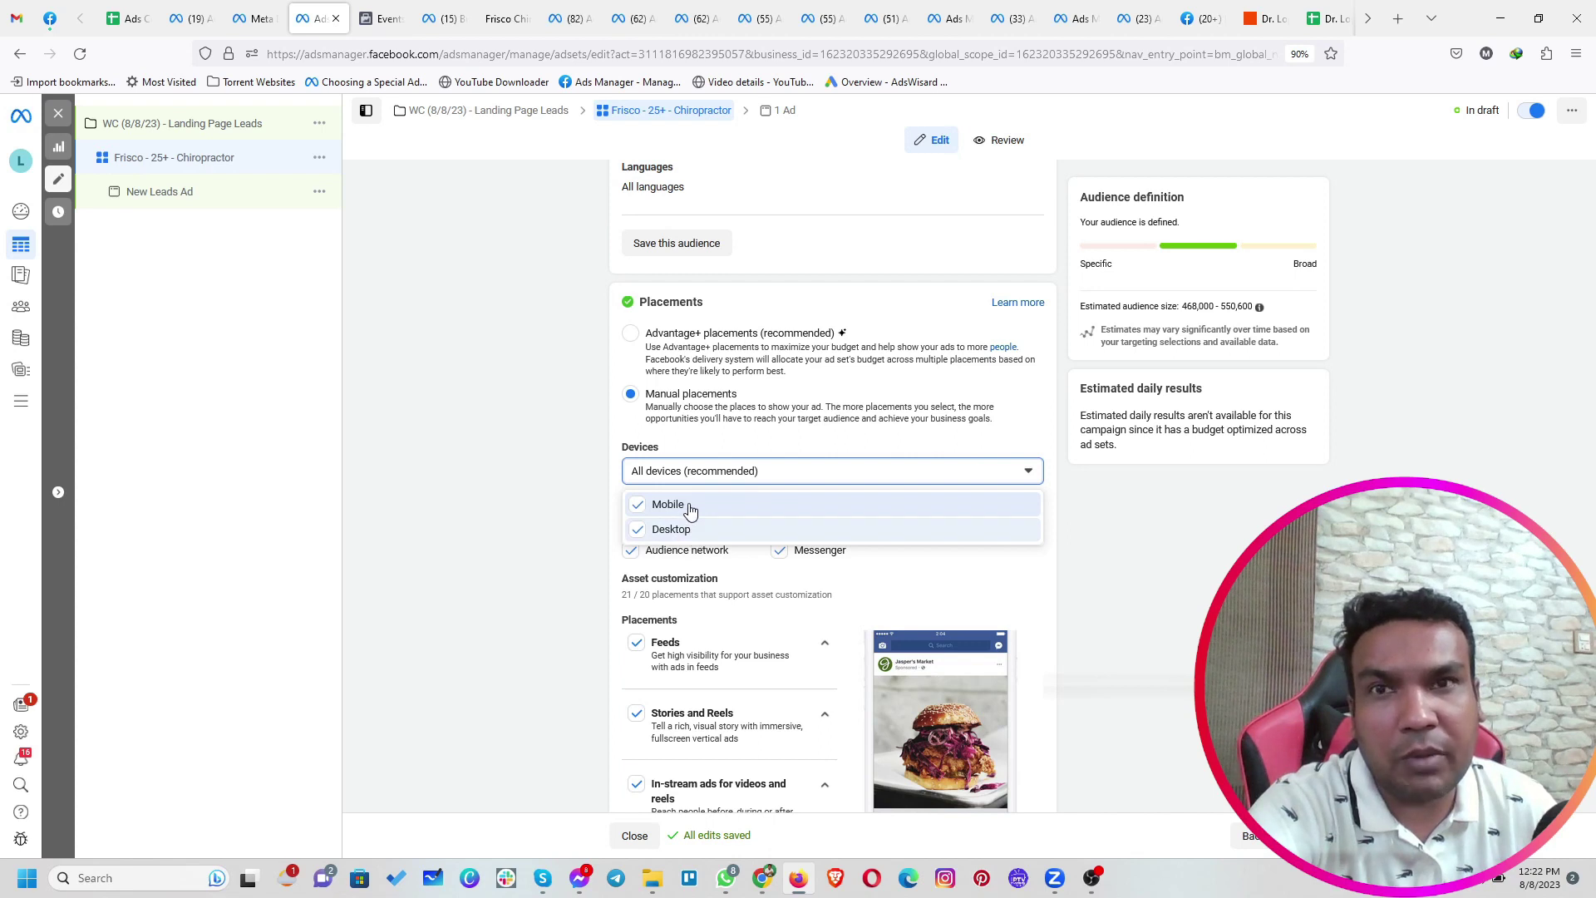
left_click(536, 506)
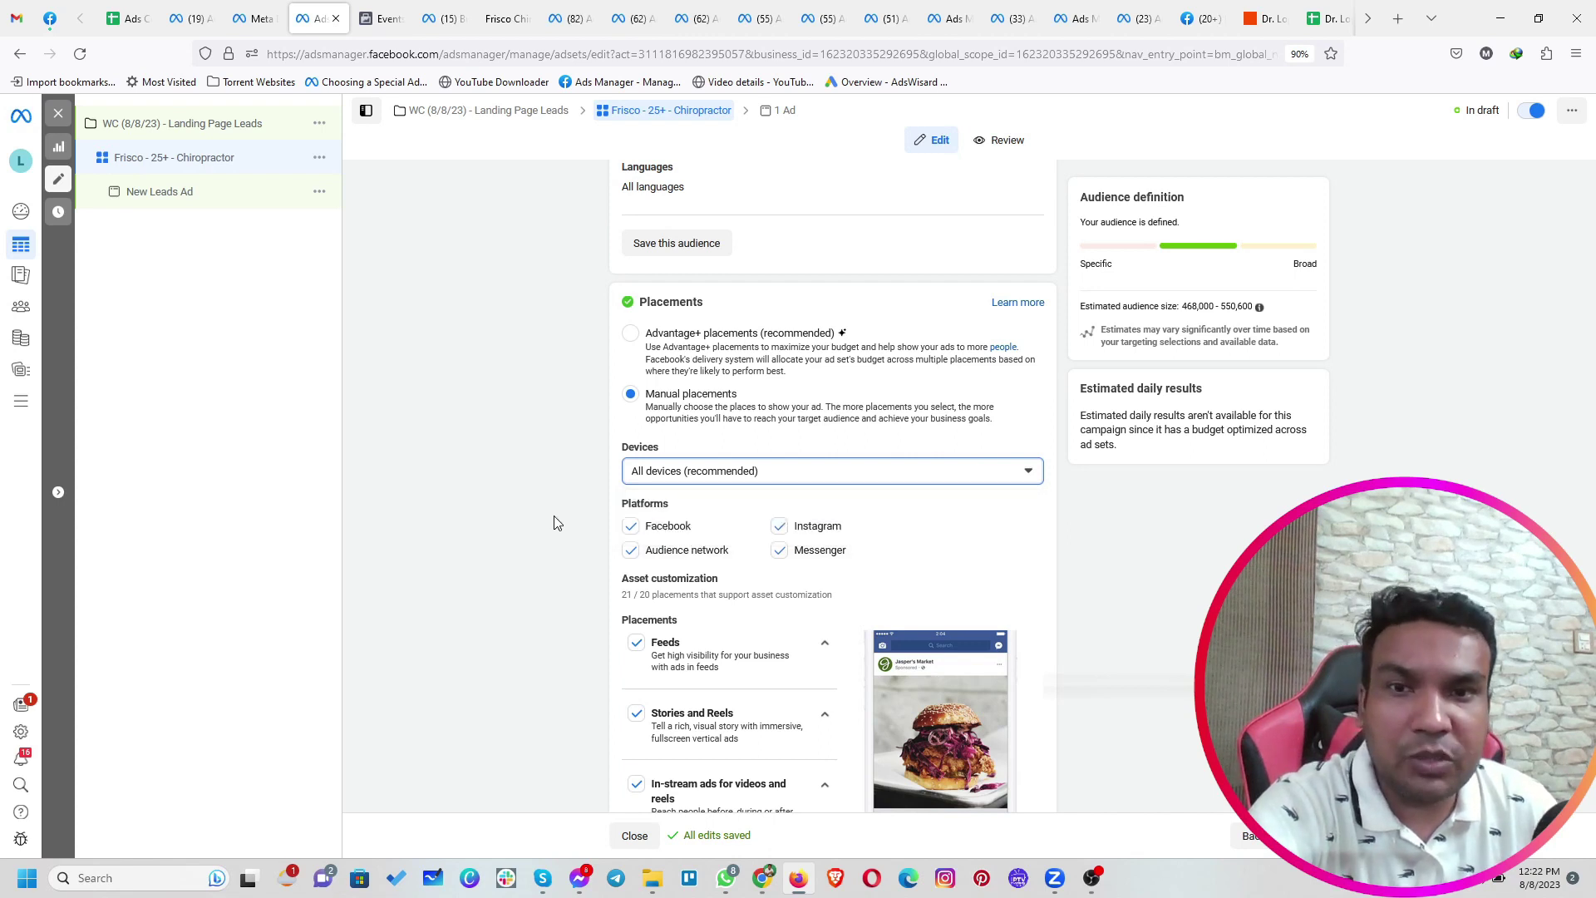
scroll(553, 515, "down", 2)
left_click(630, 356)
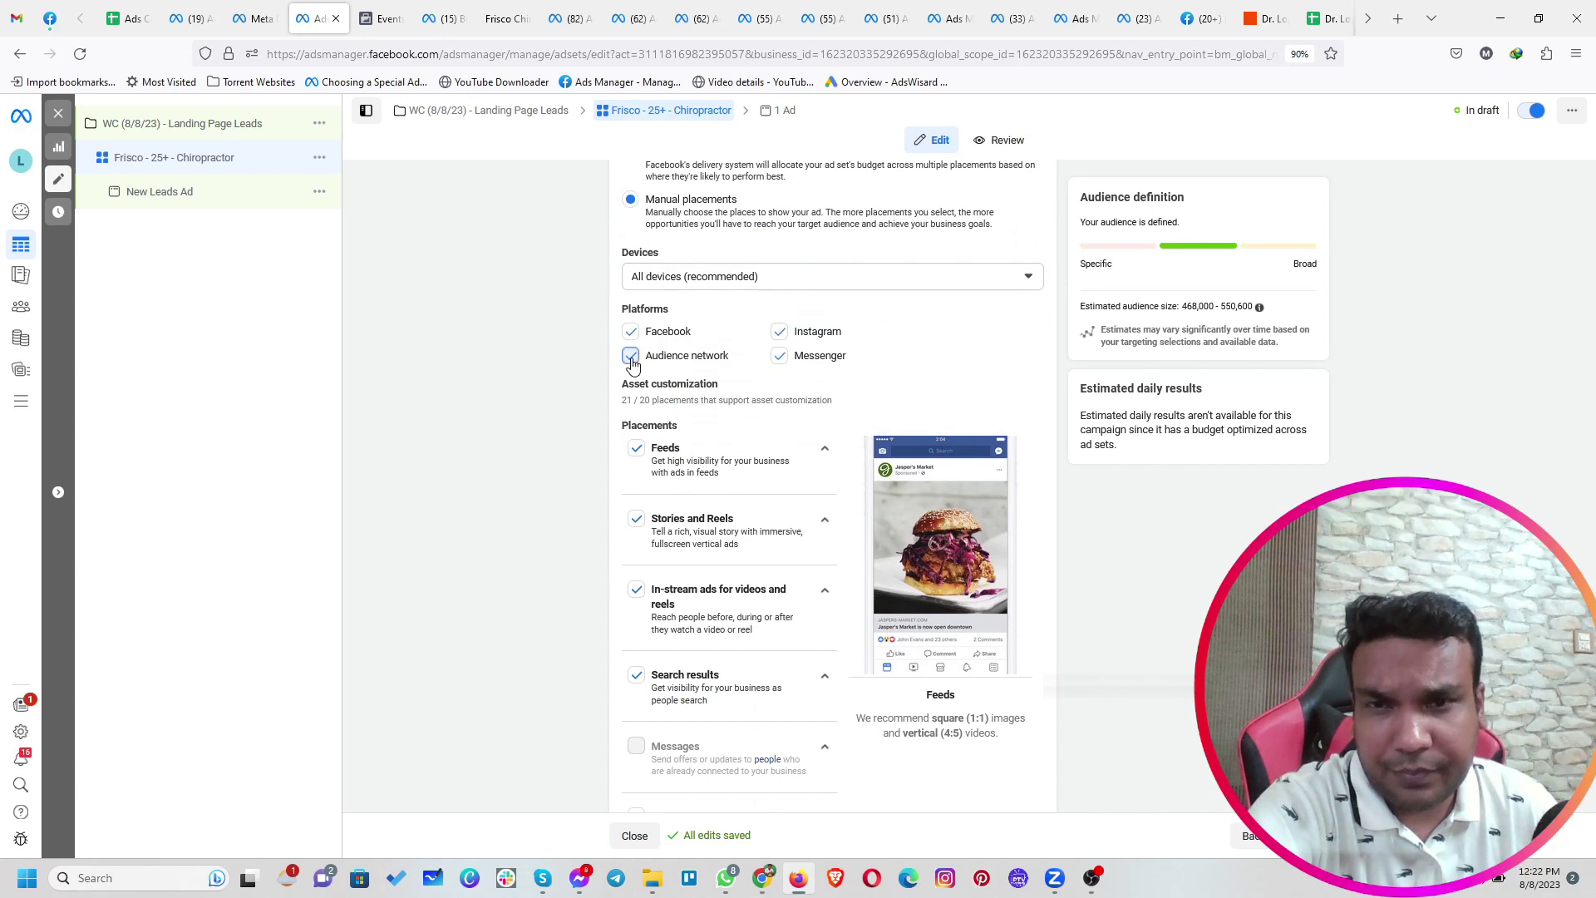
left_click(780, 355)
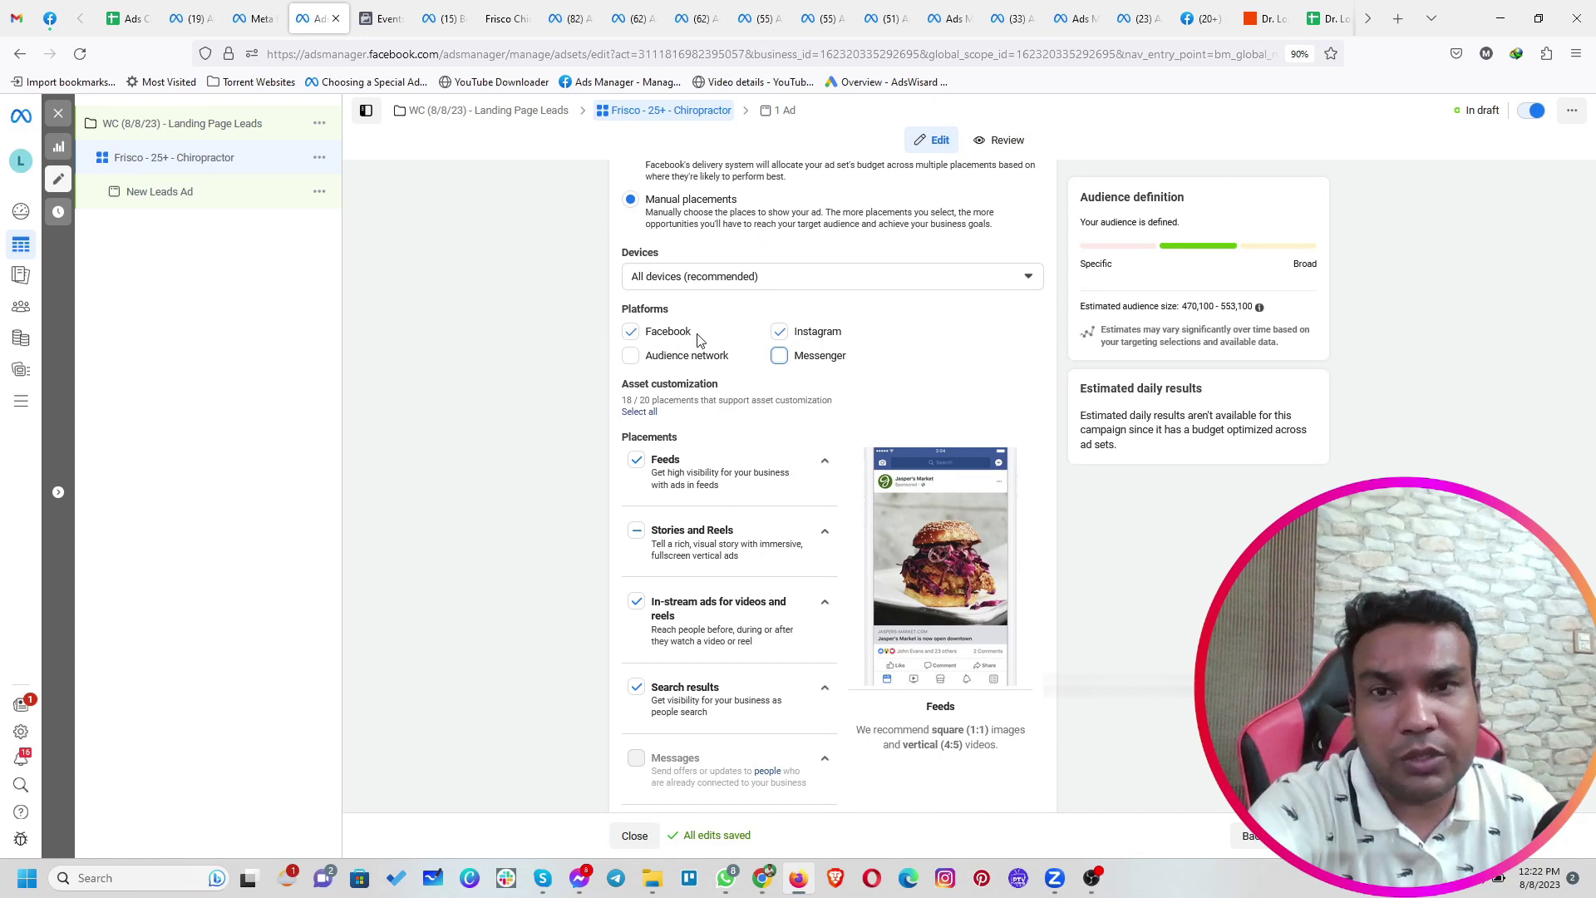
left_click(780, 332)
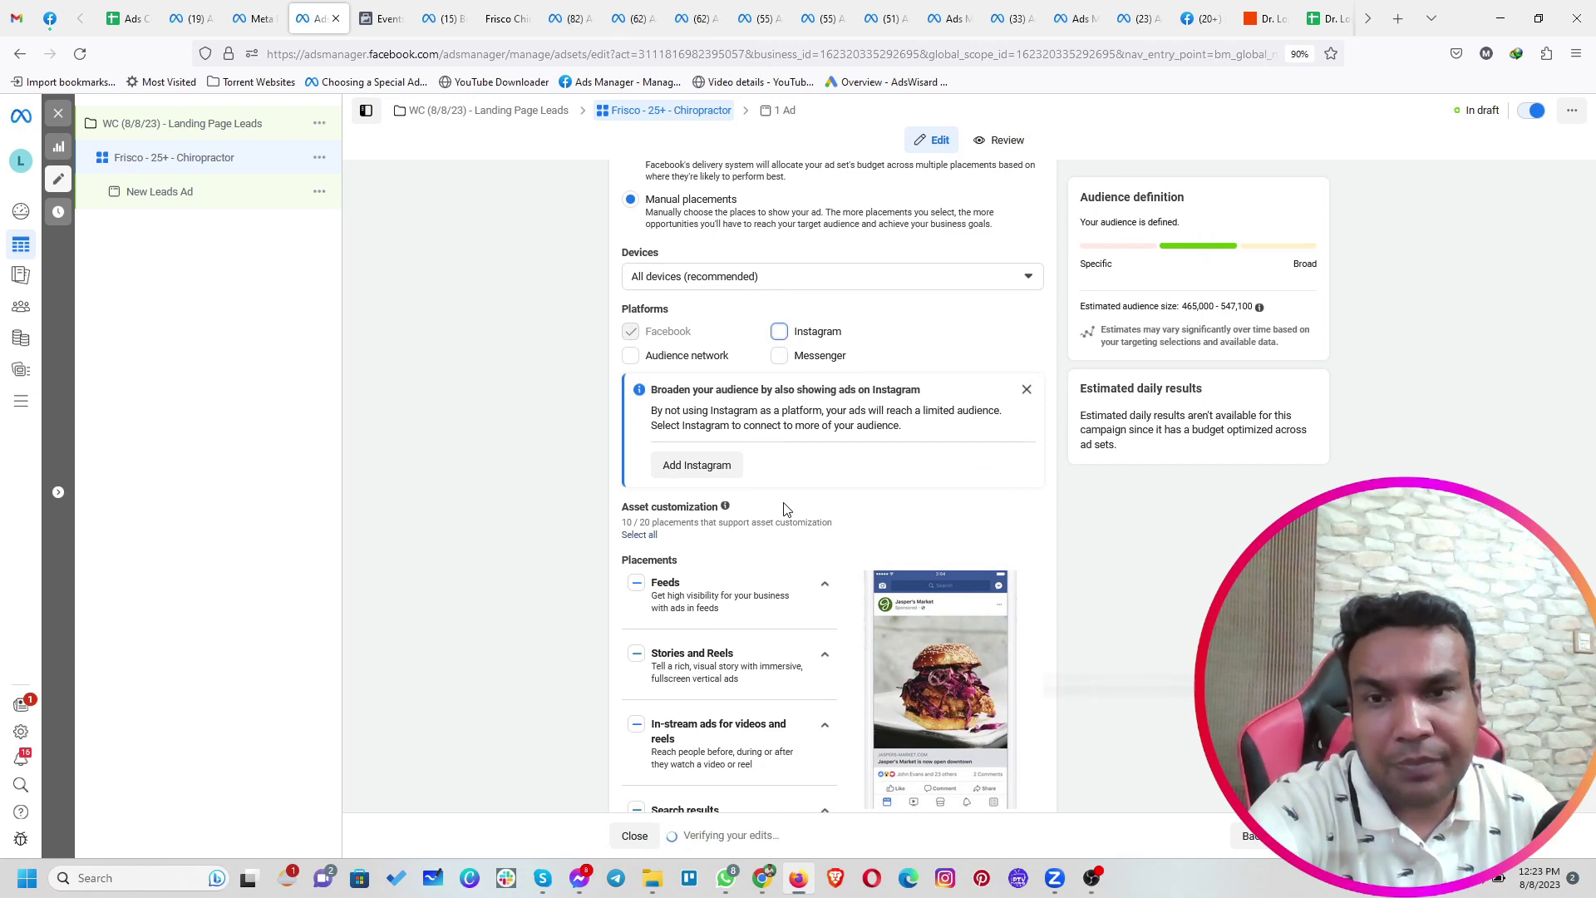
Uncheck the Facebook Marketplace, video feeds and right column feed placements
scroll(786, 509, "down", 3)
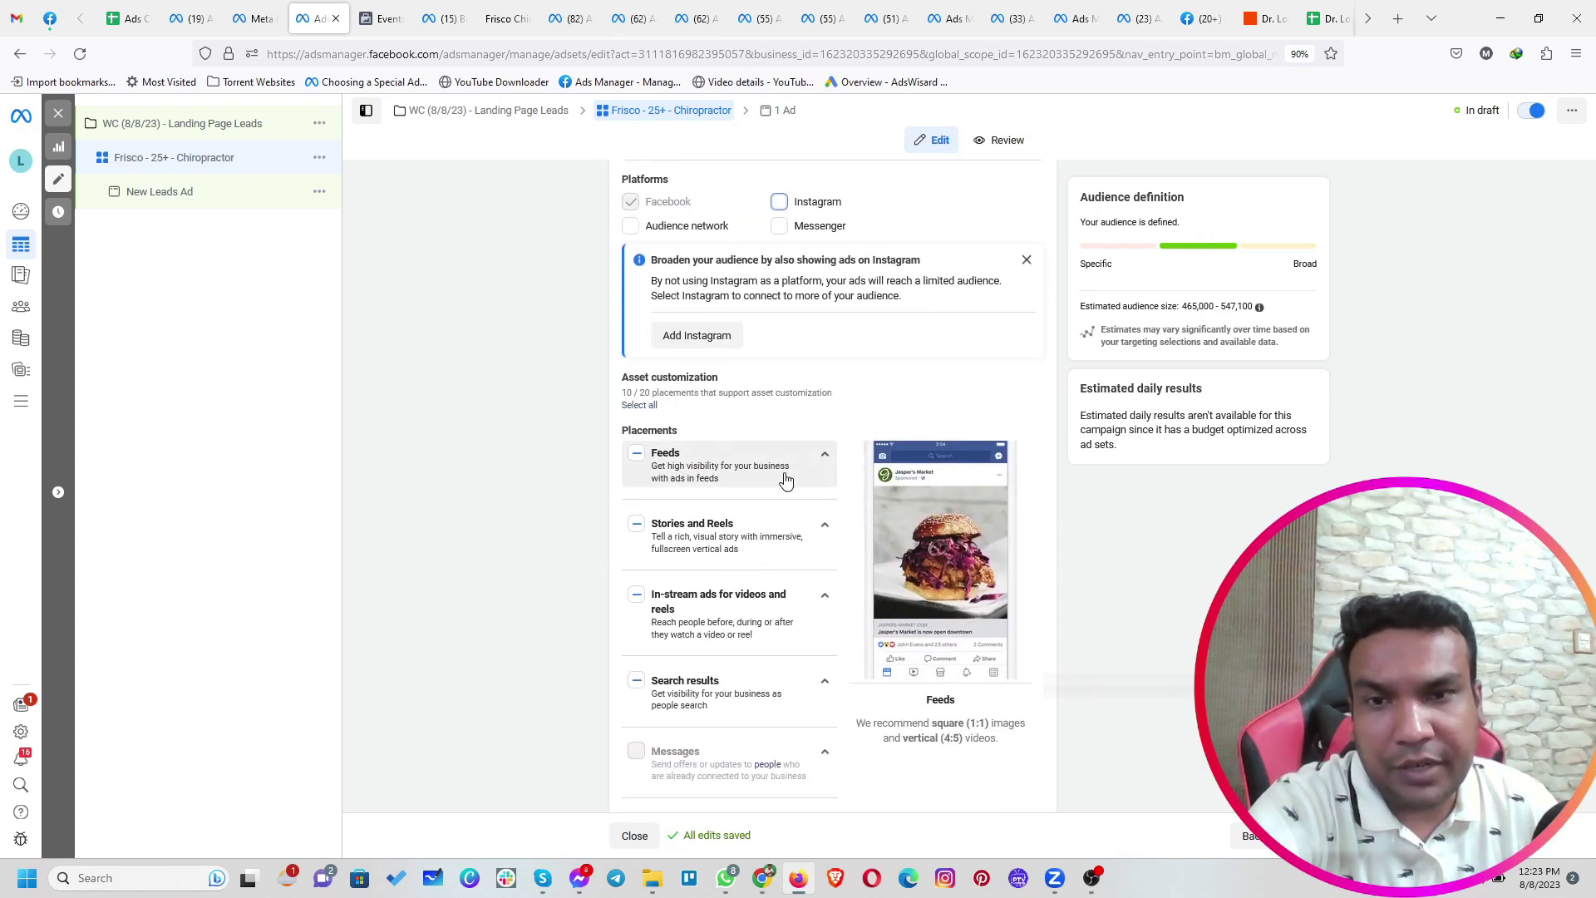
left_click(823, 456)
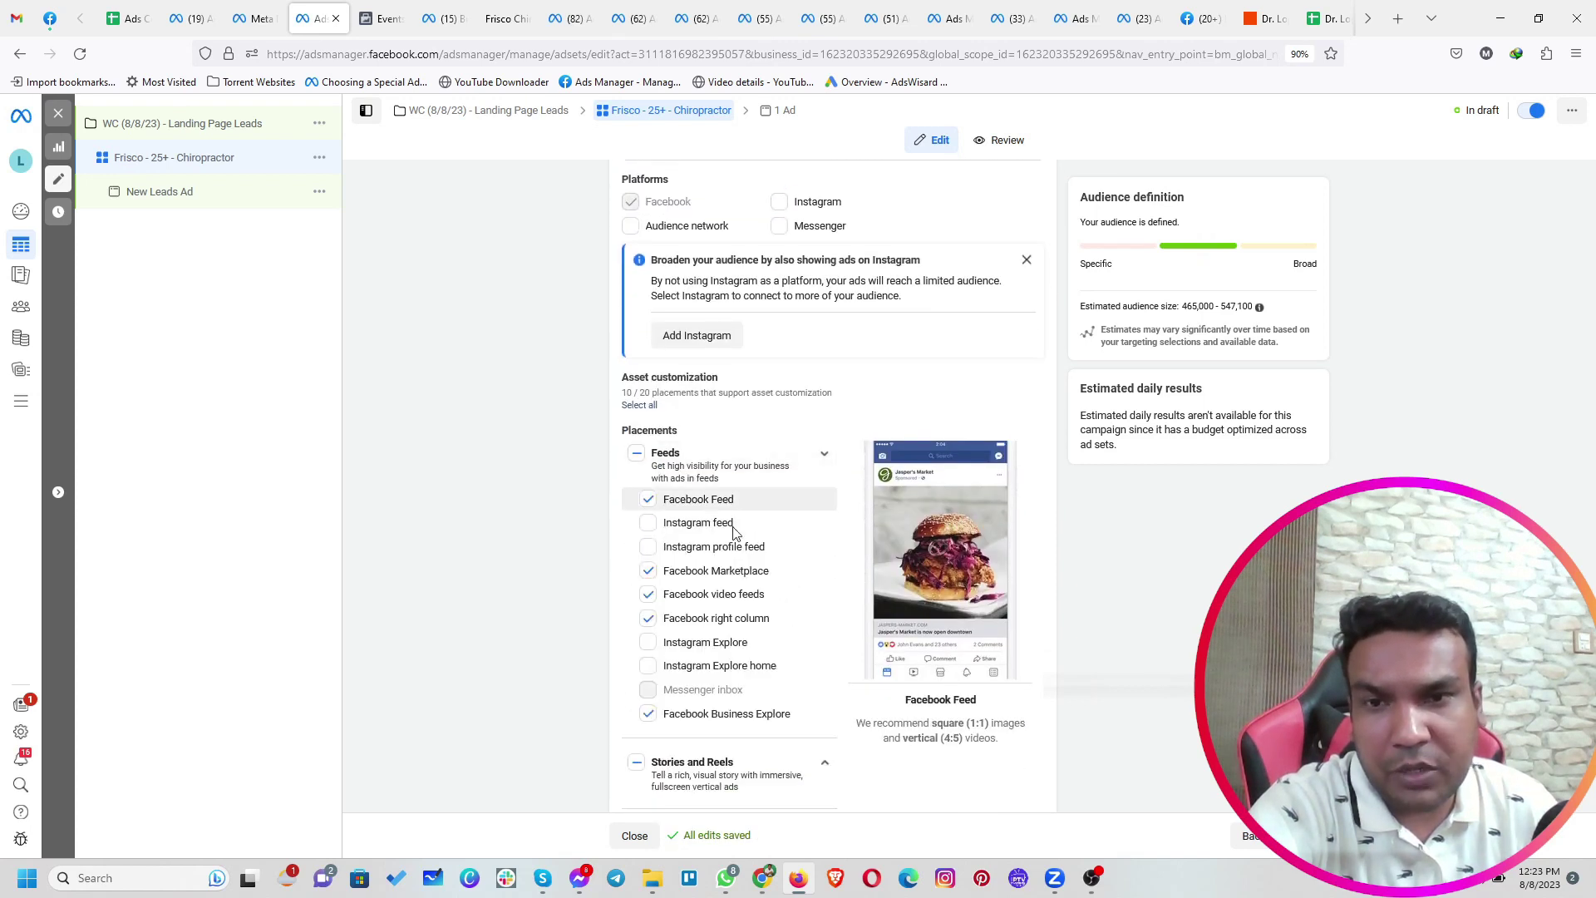
left_click(648, 572)
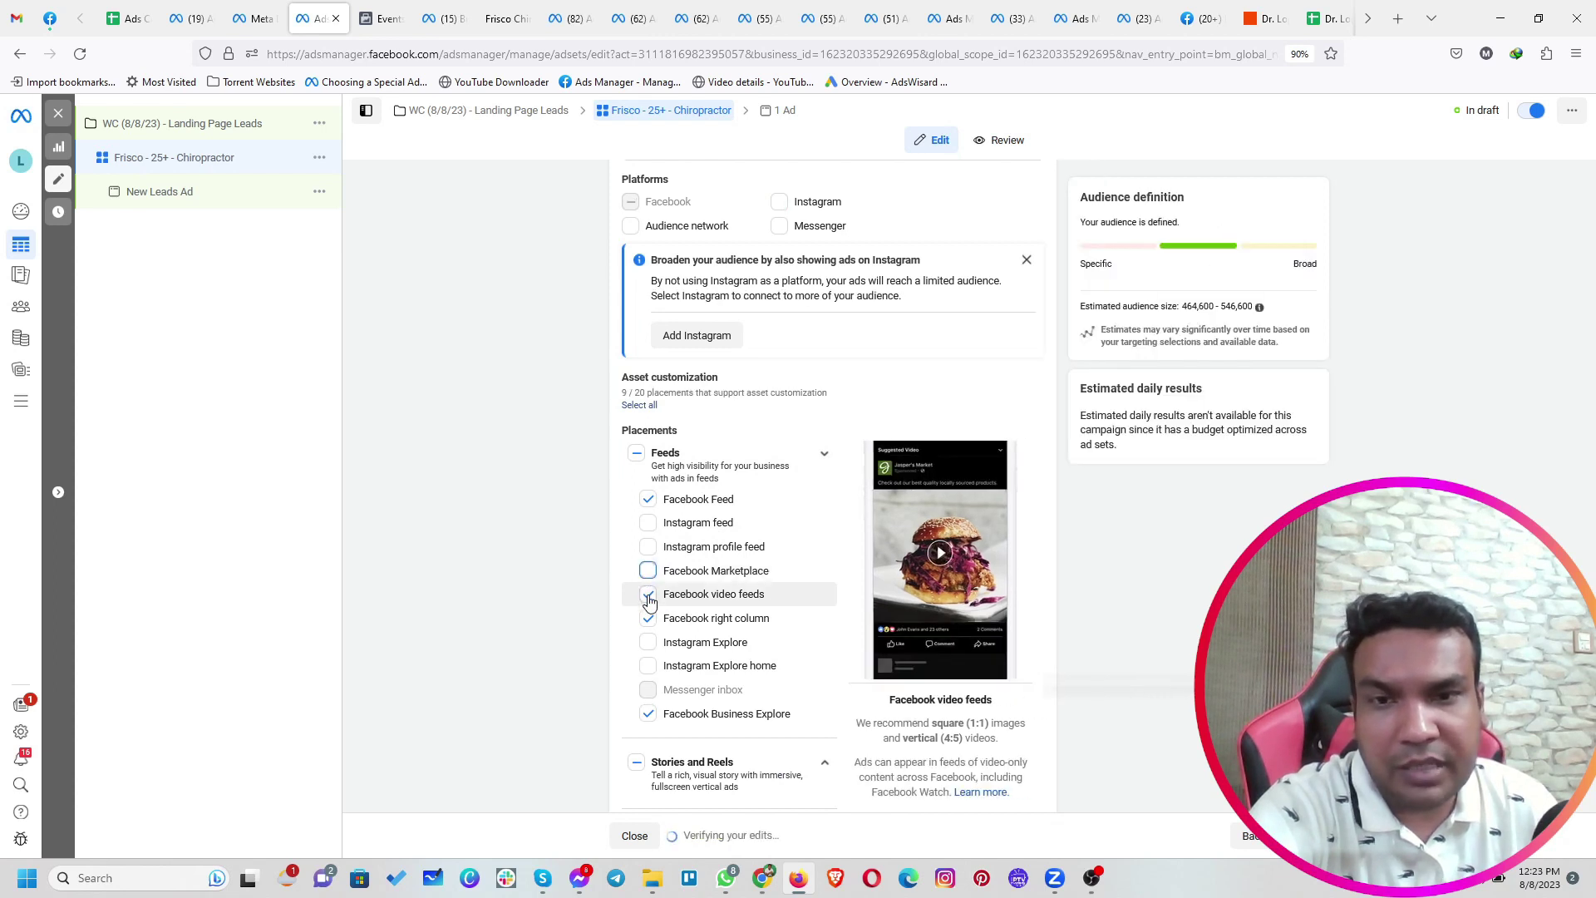
left_click(649, 595)
left_click(648, 619)
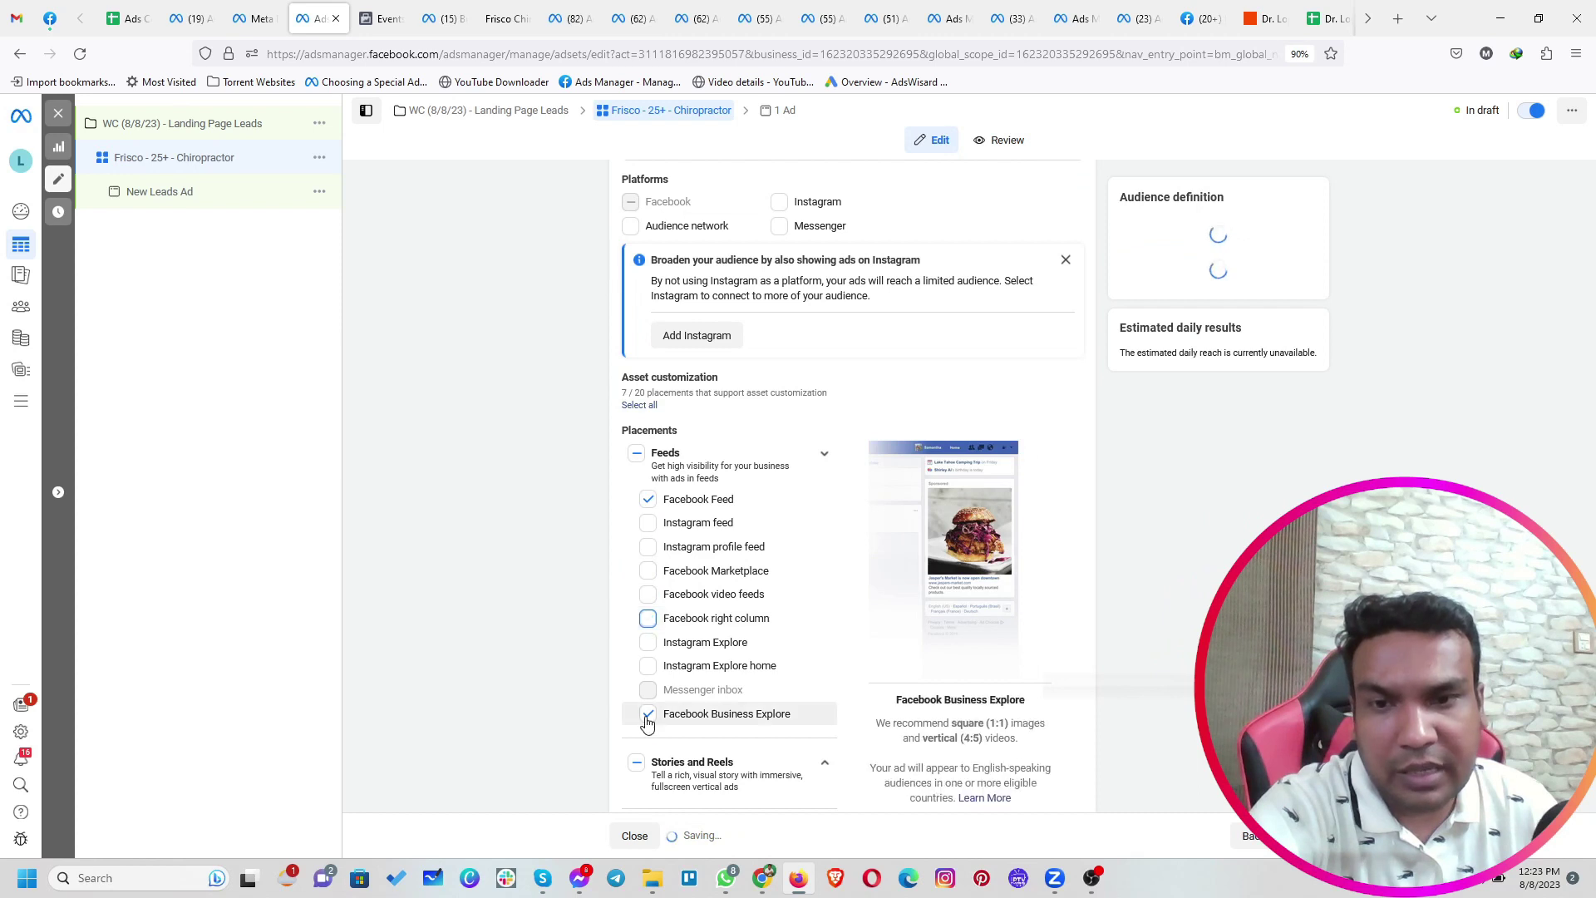
Turn off the In-stream ads and Search results placements
scroll(640, 726, "down", 2)
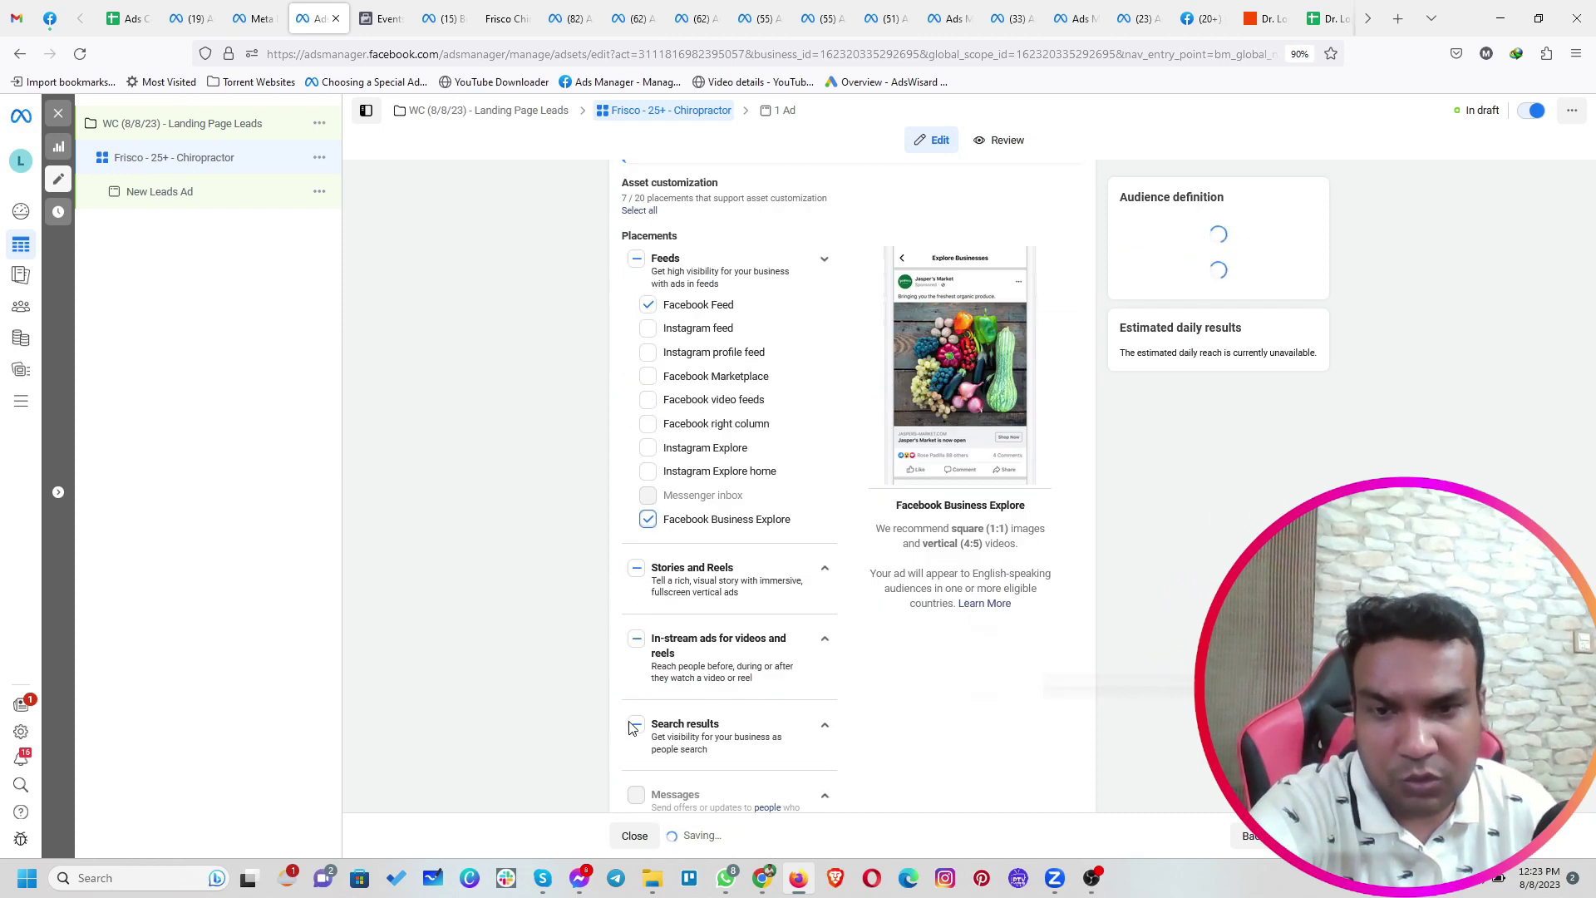
scroll(632, 728, "down", 1)
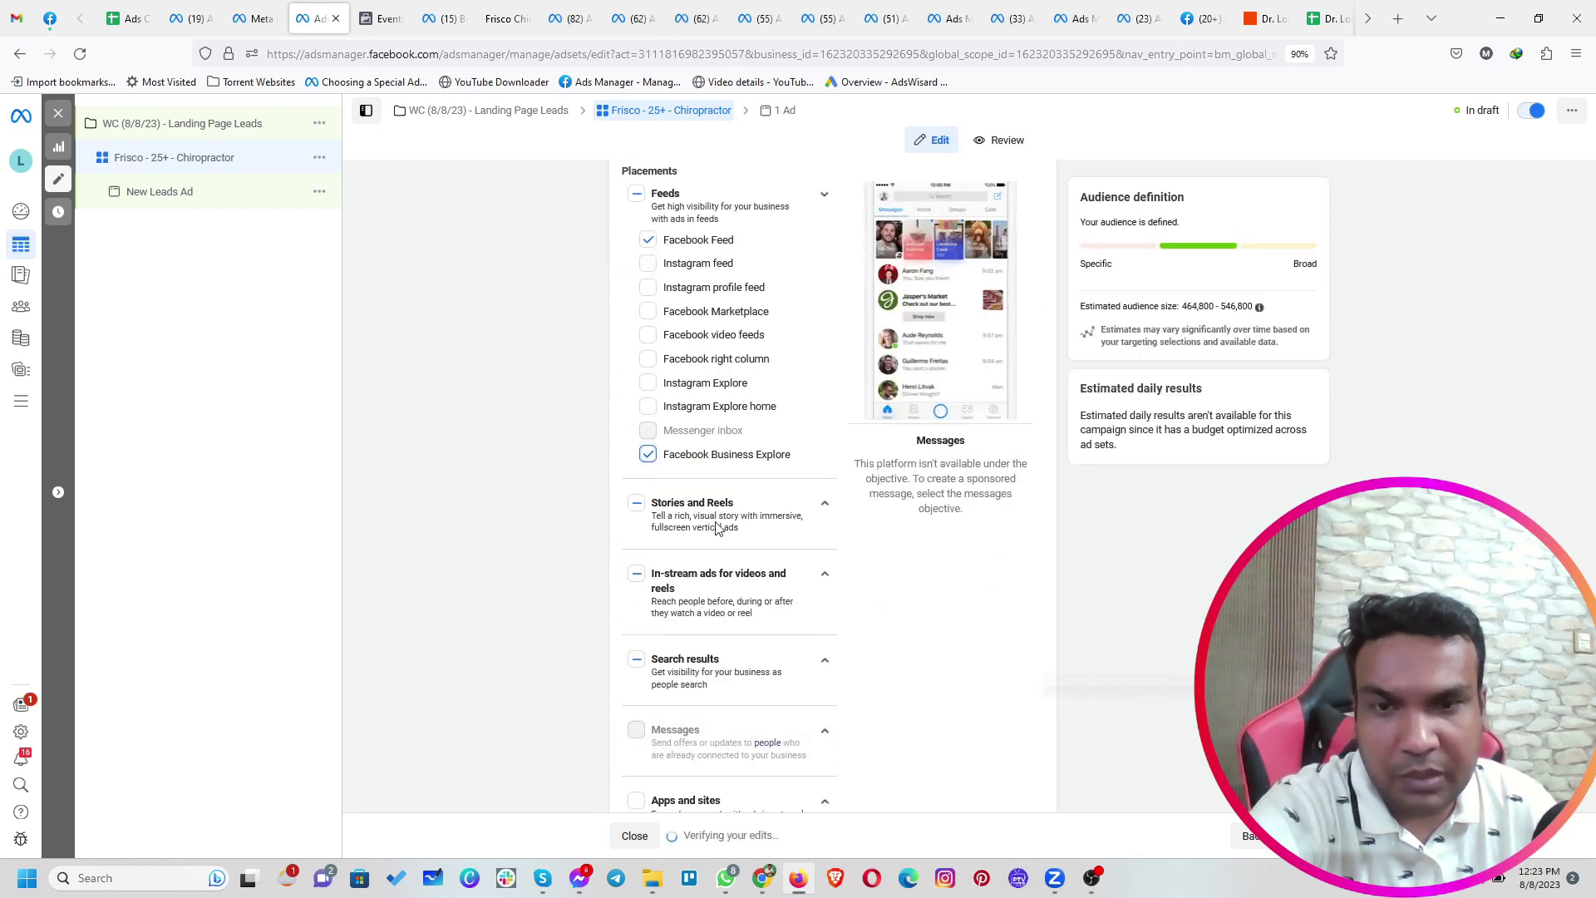
left_click(636, 573)
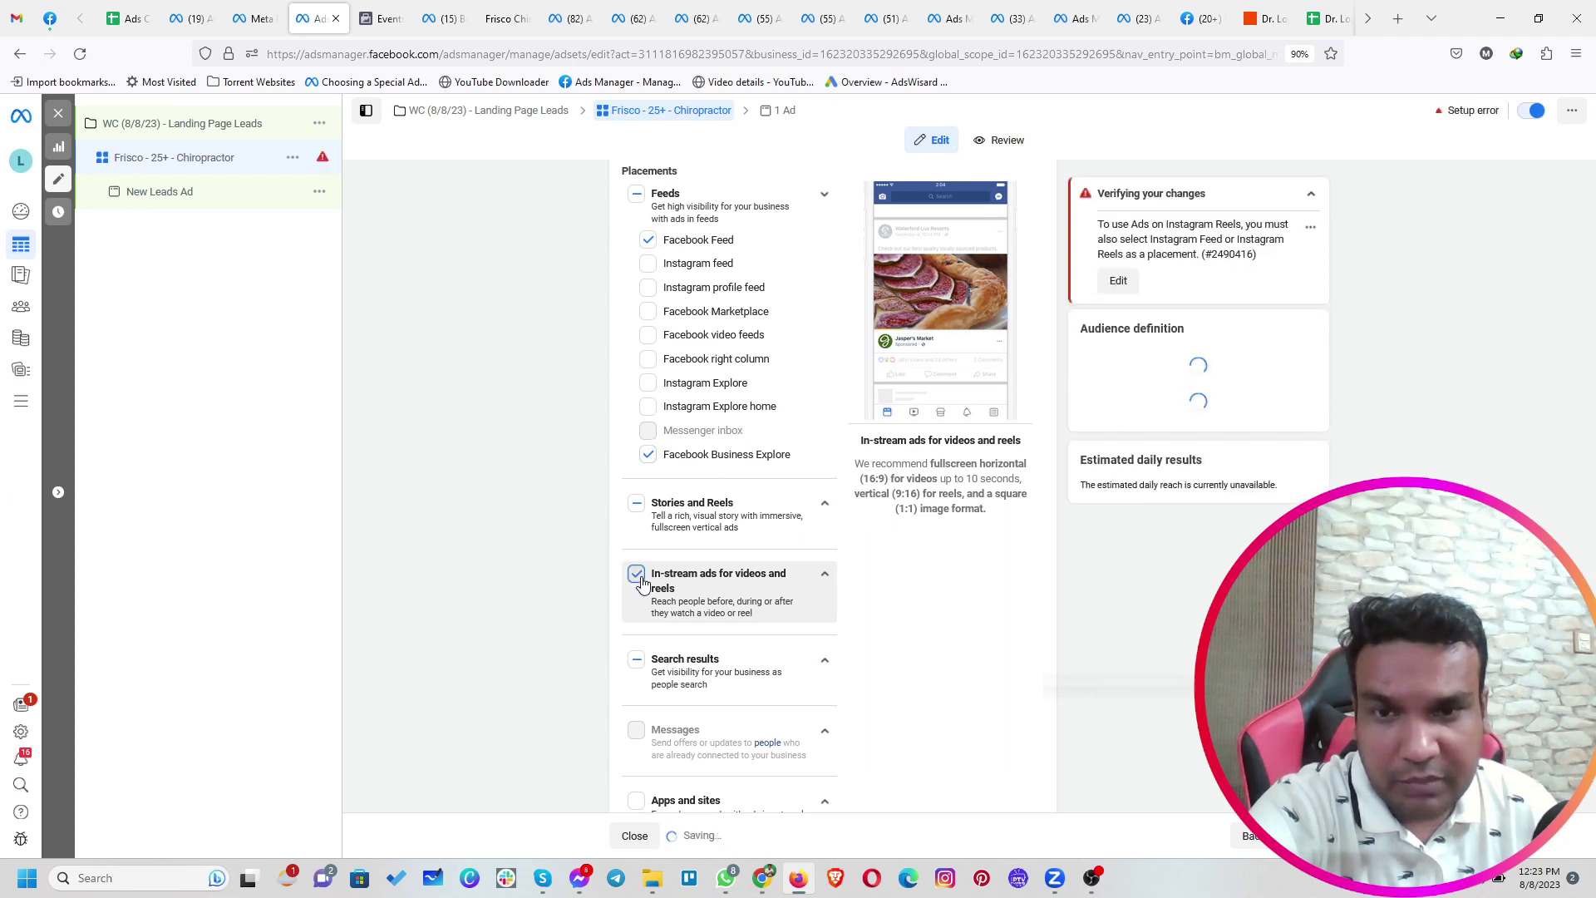
left_click(637, 661)
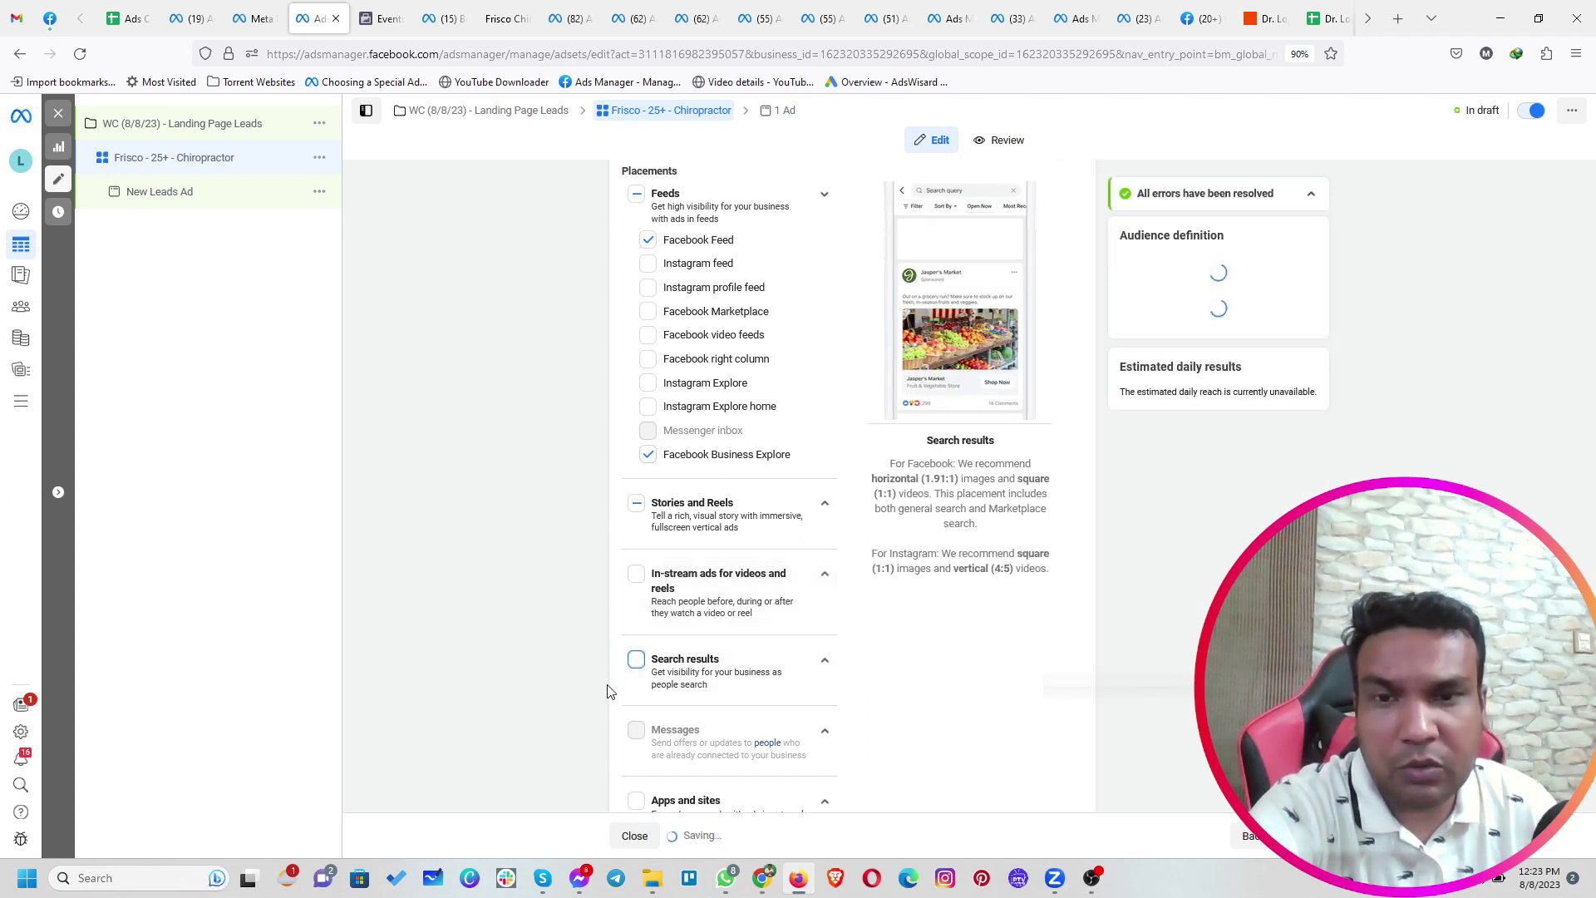
scroll(609, 664, "down", 2)
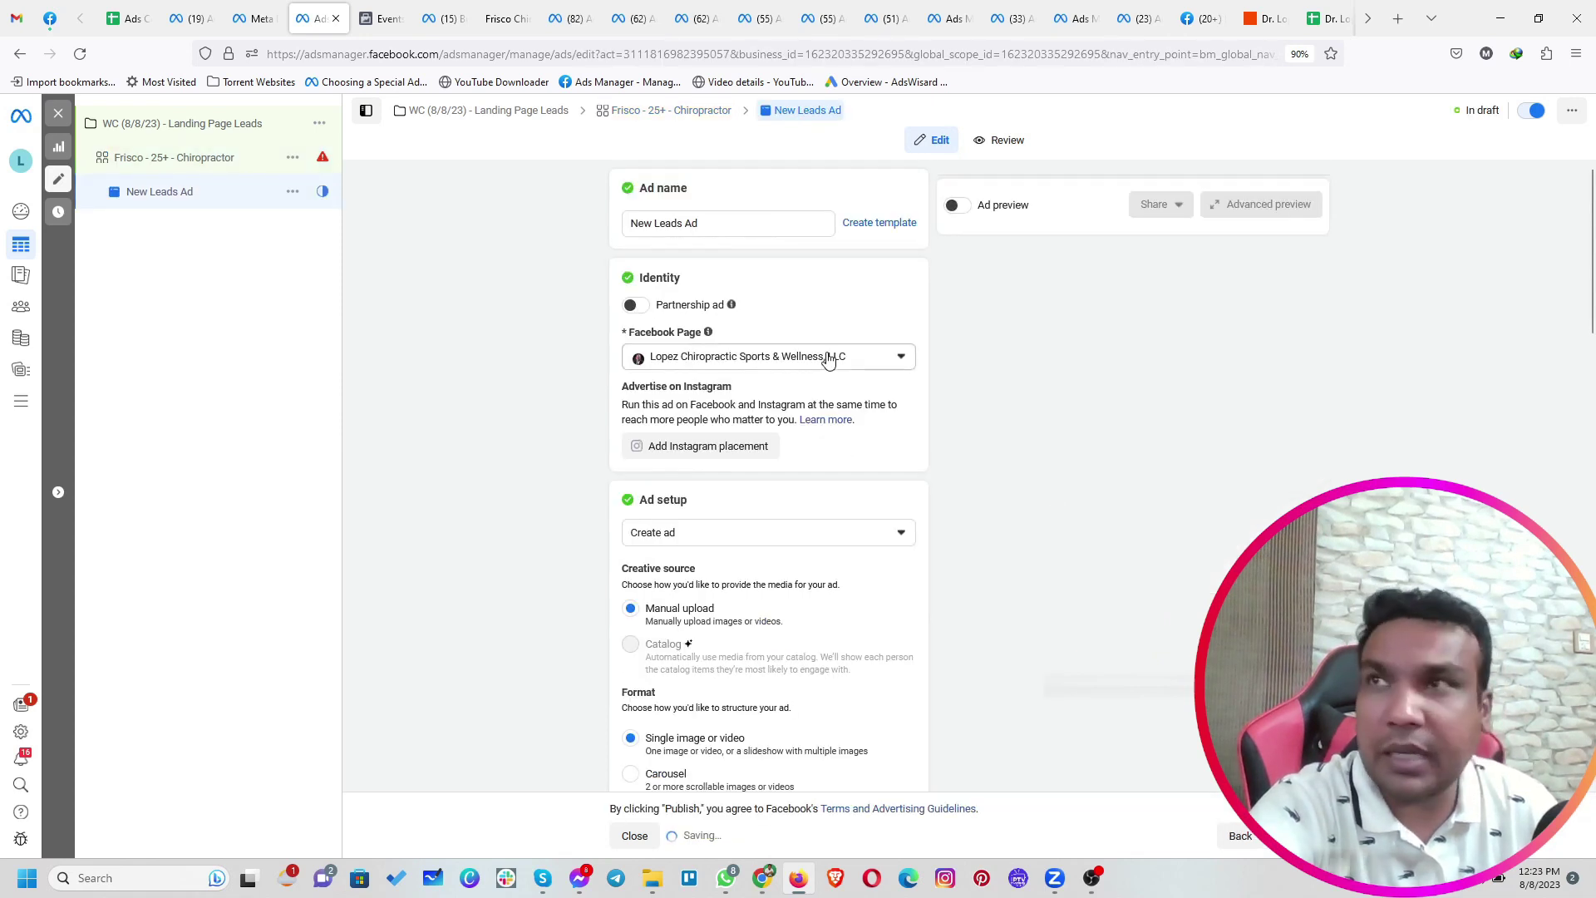
Rename the ad from New Leads Ad to 'Single Image Ad 1'
left_click_drag(732, 229, 615, 210)
type("Si")
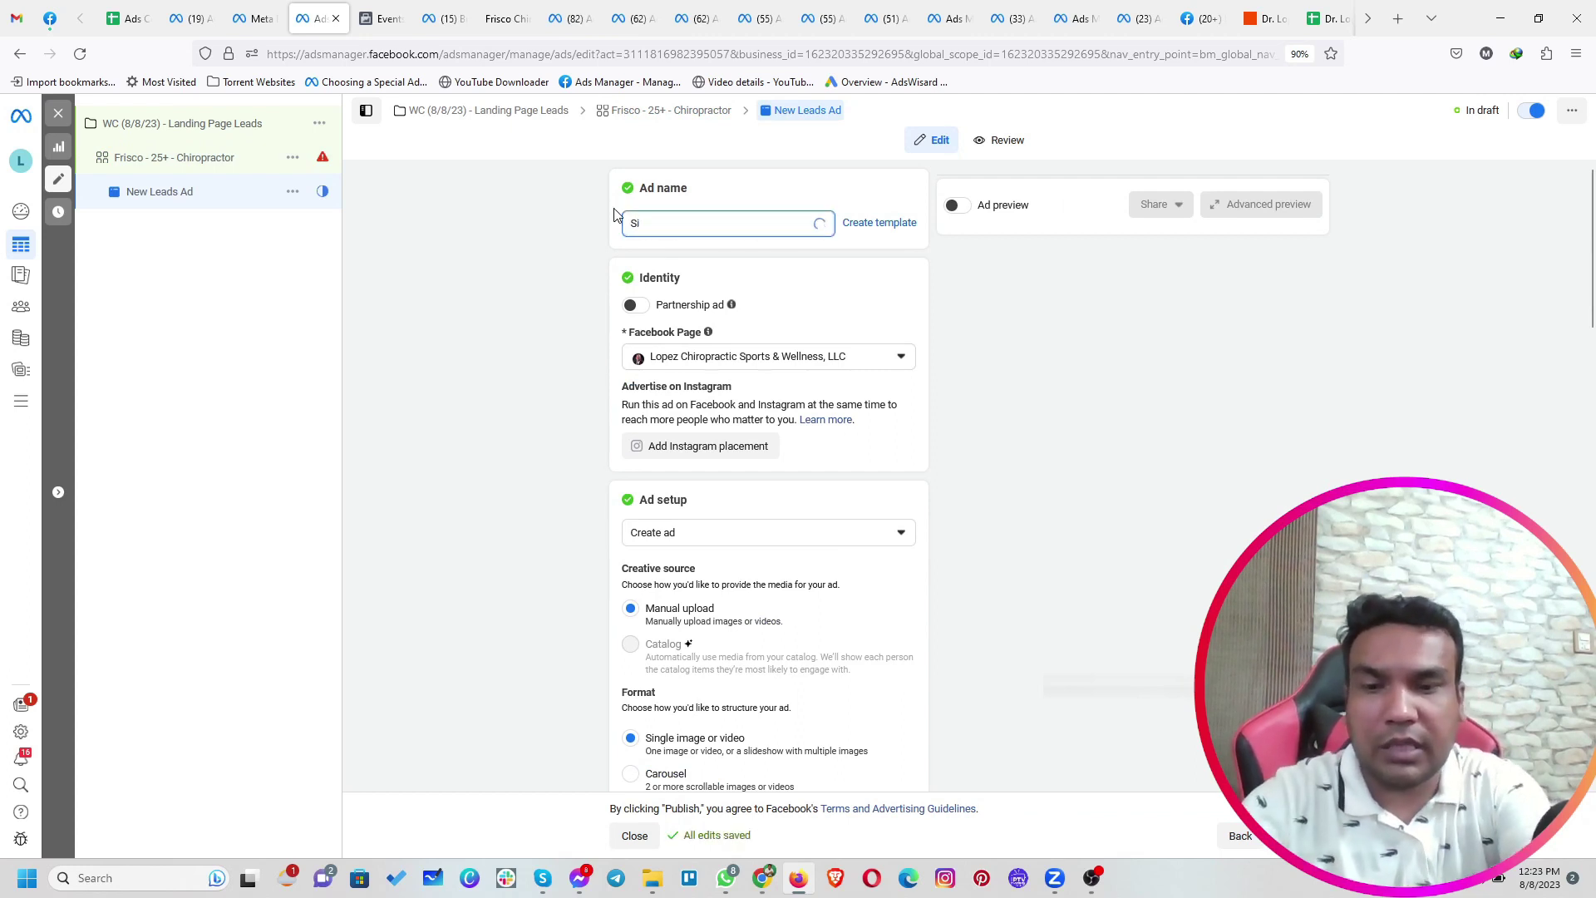
type("ngle Image")
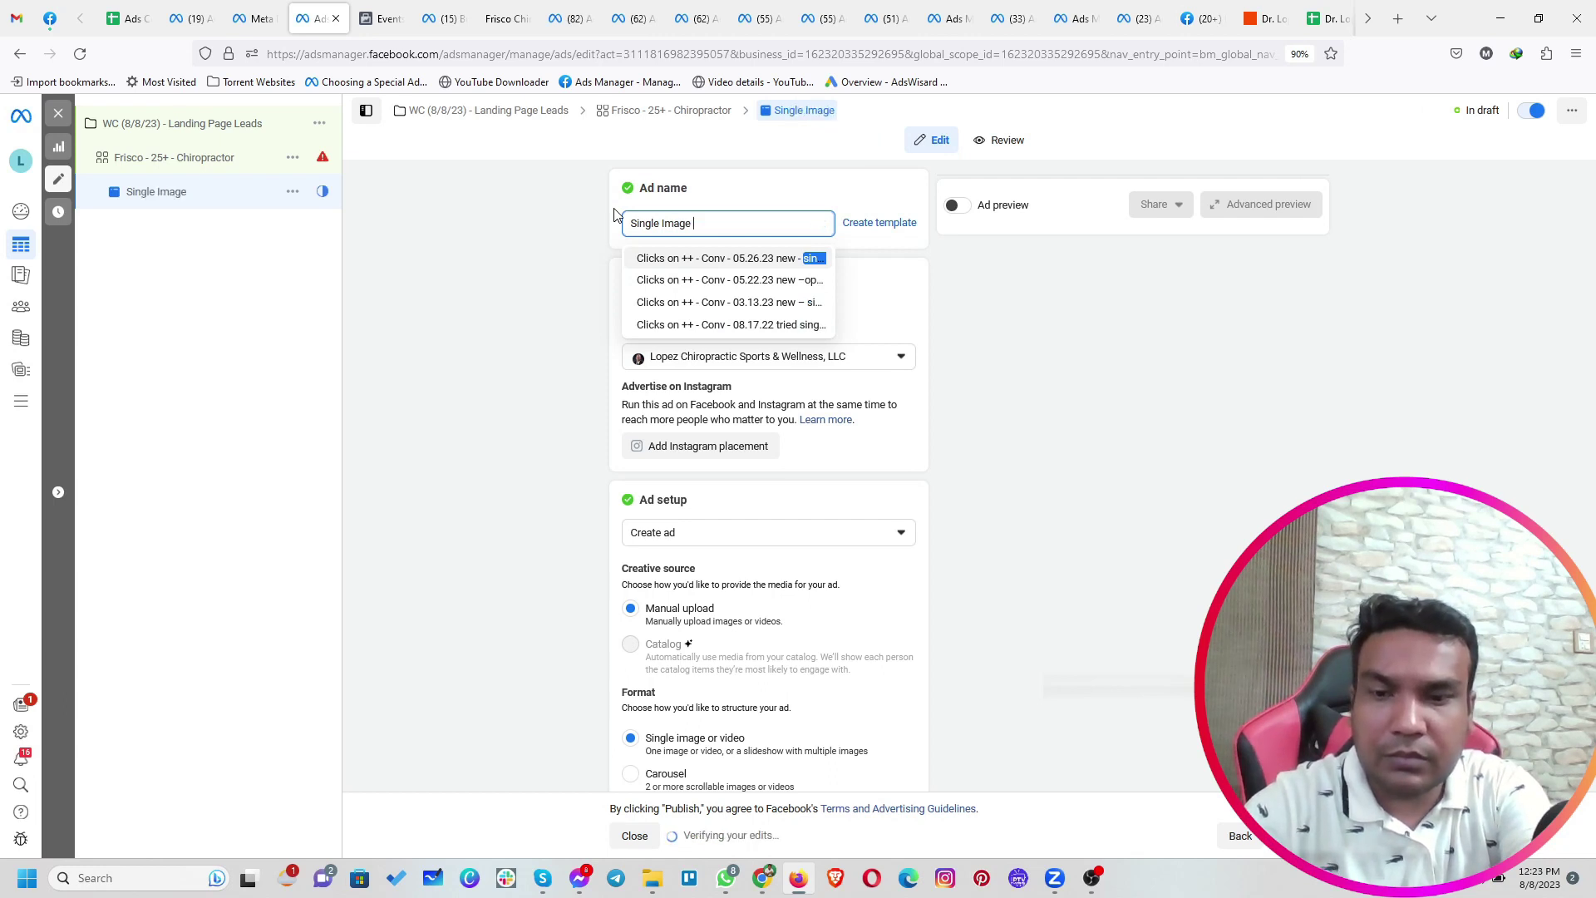
type(" A")
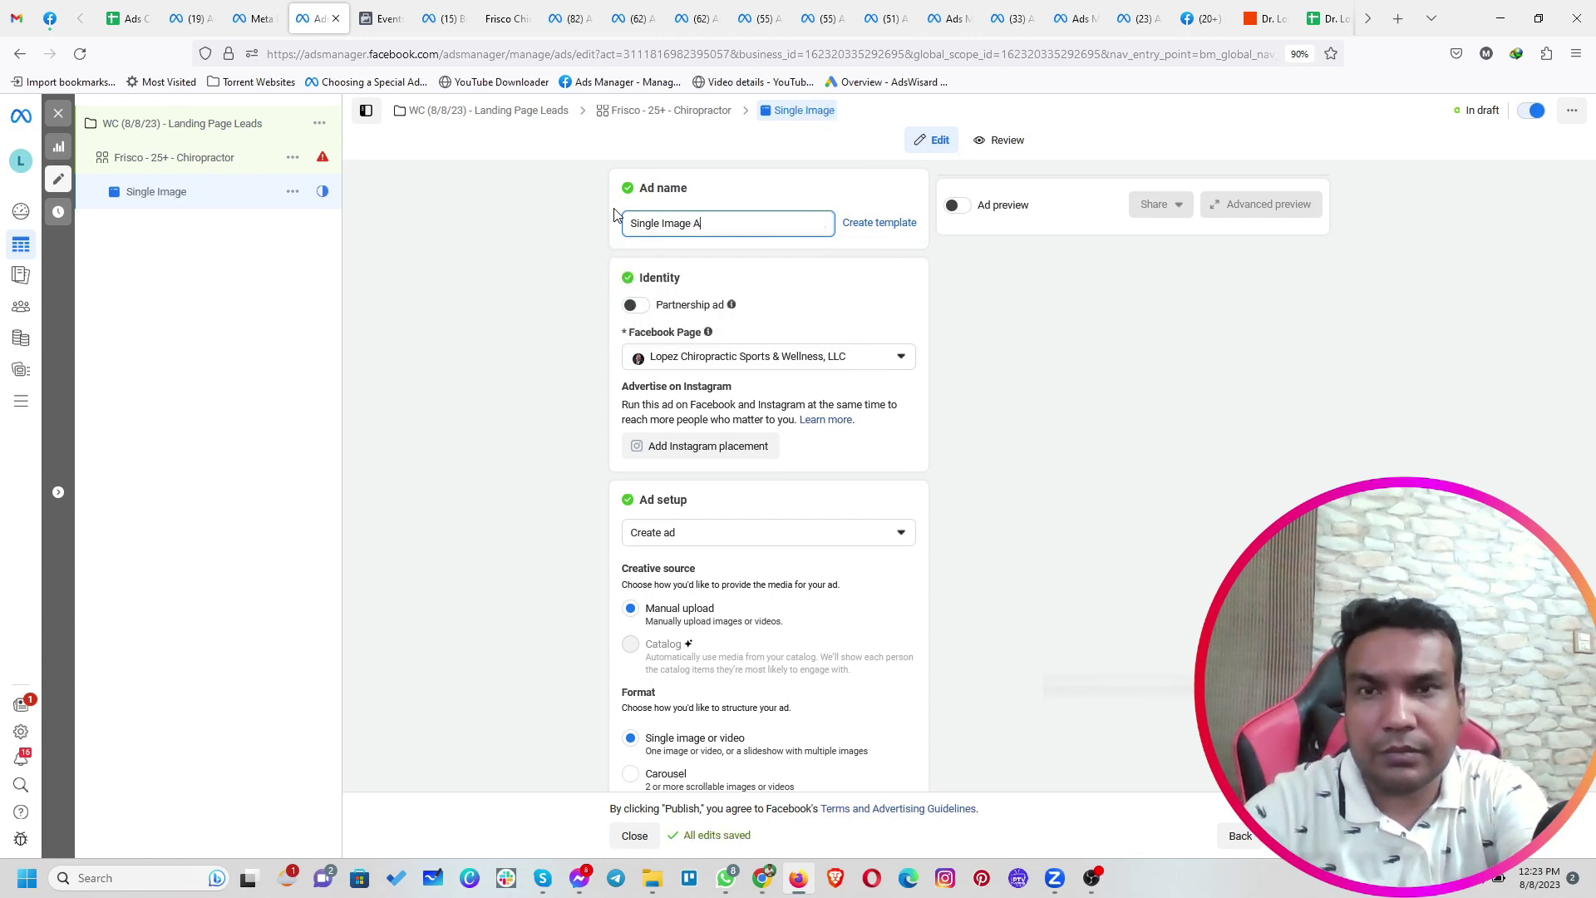
type("d 1")
left_click(515, 409)
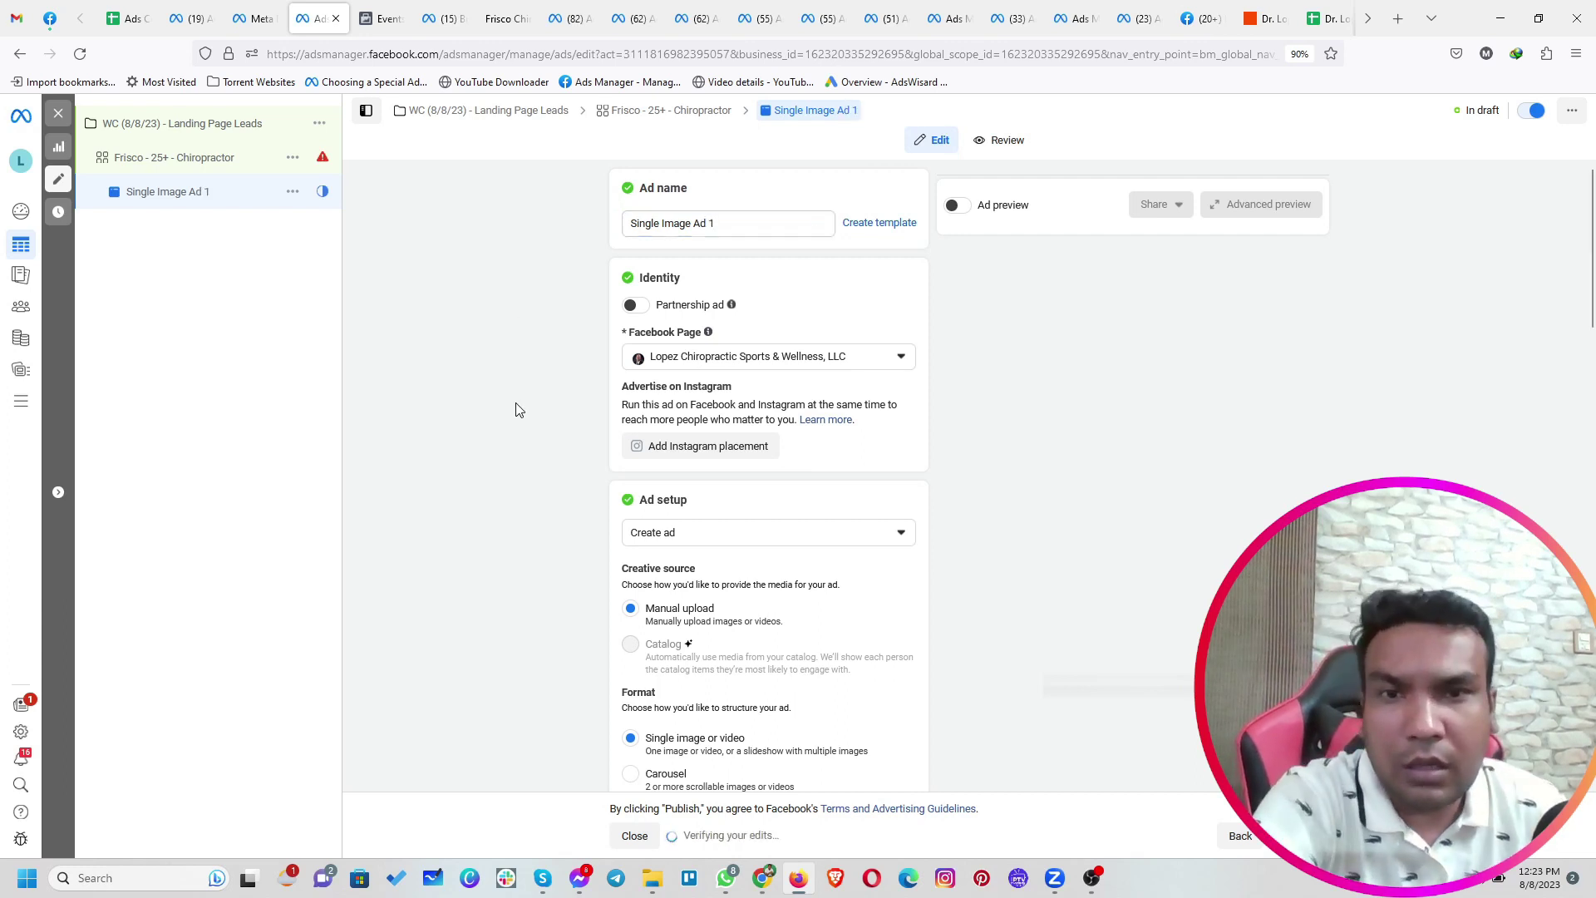
Start adding an image in the Ad creative section
scroll(745, 506, "down", 3)
scroll(735, 482, "down", 3)
left_click(695, 596)
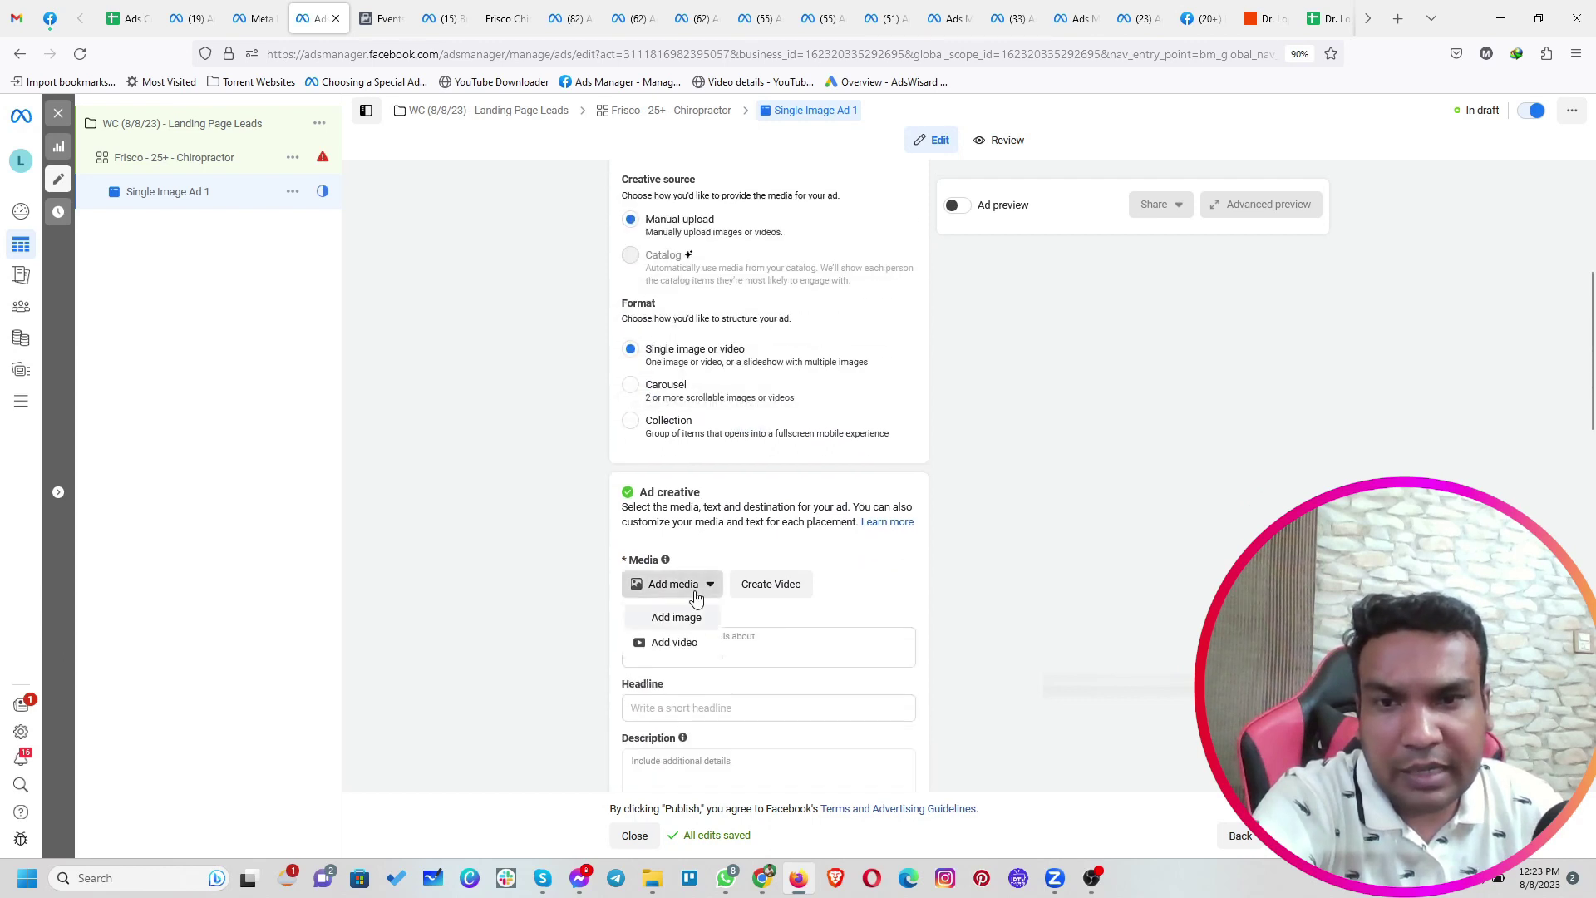
left_click(686, 617)
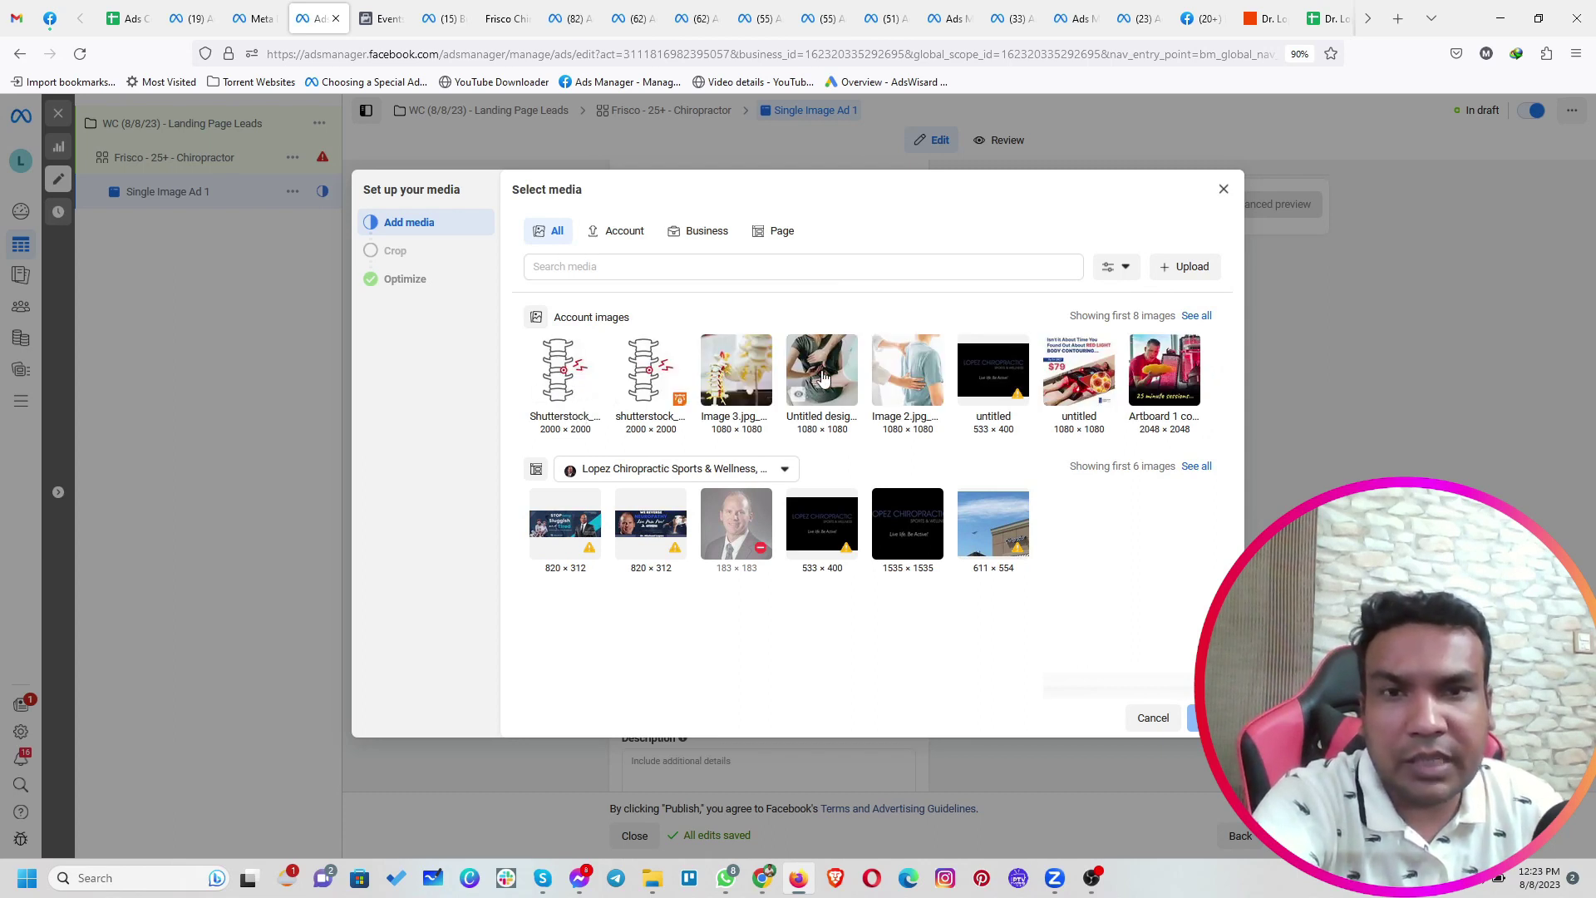
Use 'Image 2.jpg', the back-pain photo, as the ad image, with default crops and full Advantage+ optimization
left_click(910, 368)
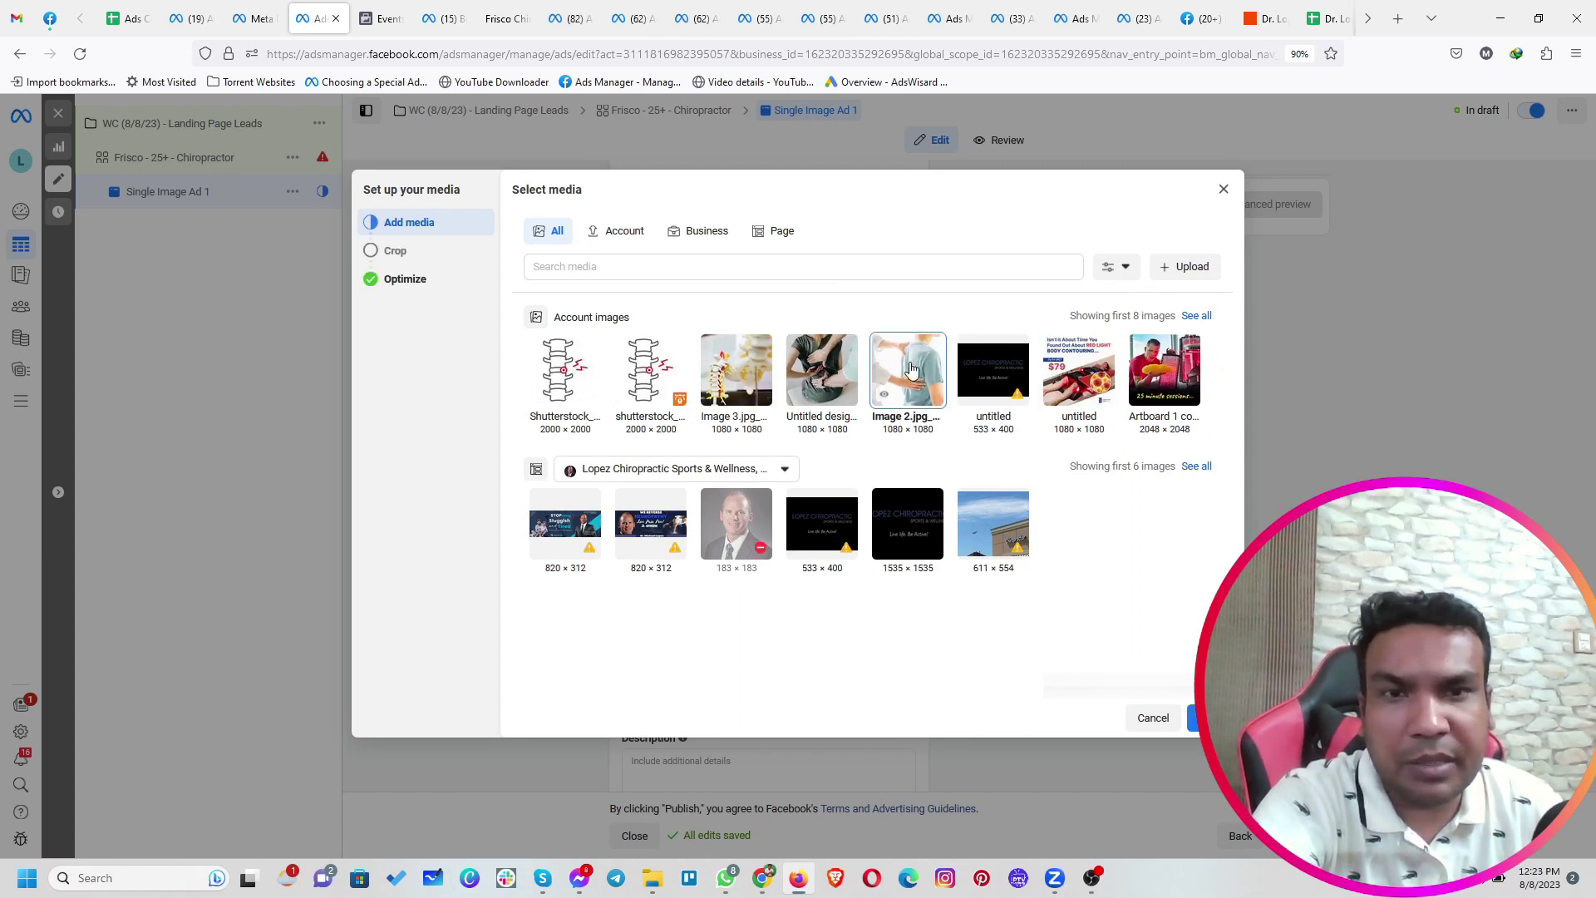
left_click(1193, 716)
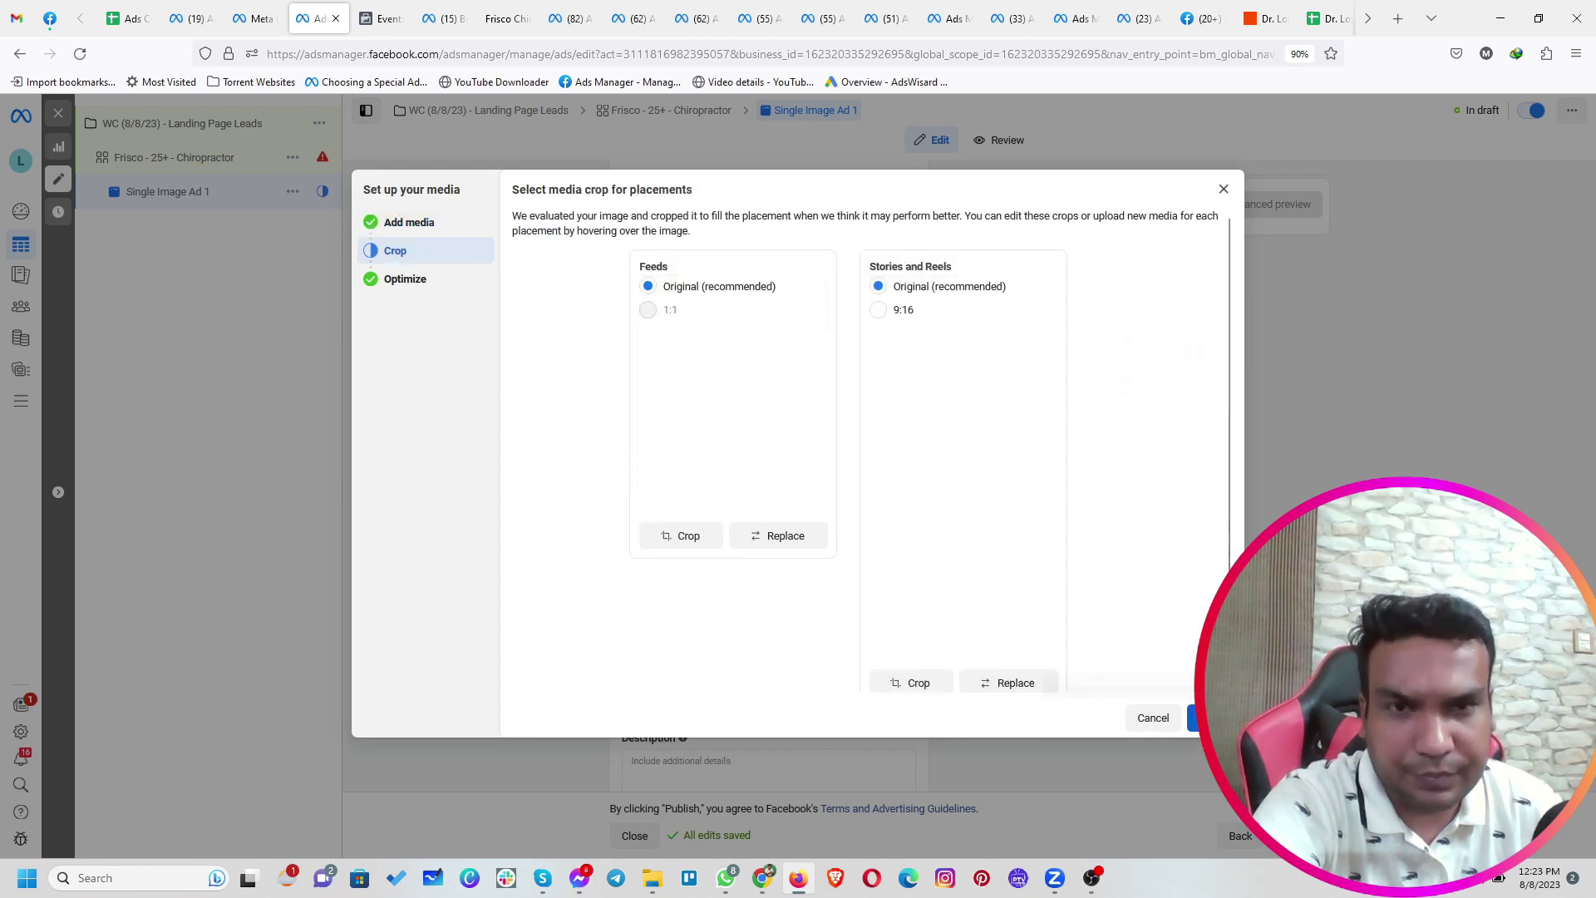
left_click(1209, 717)
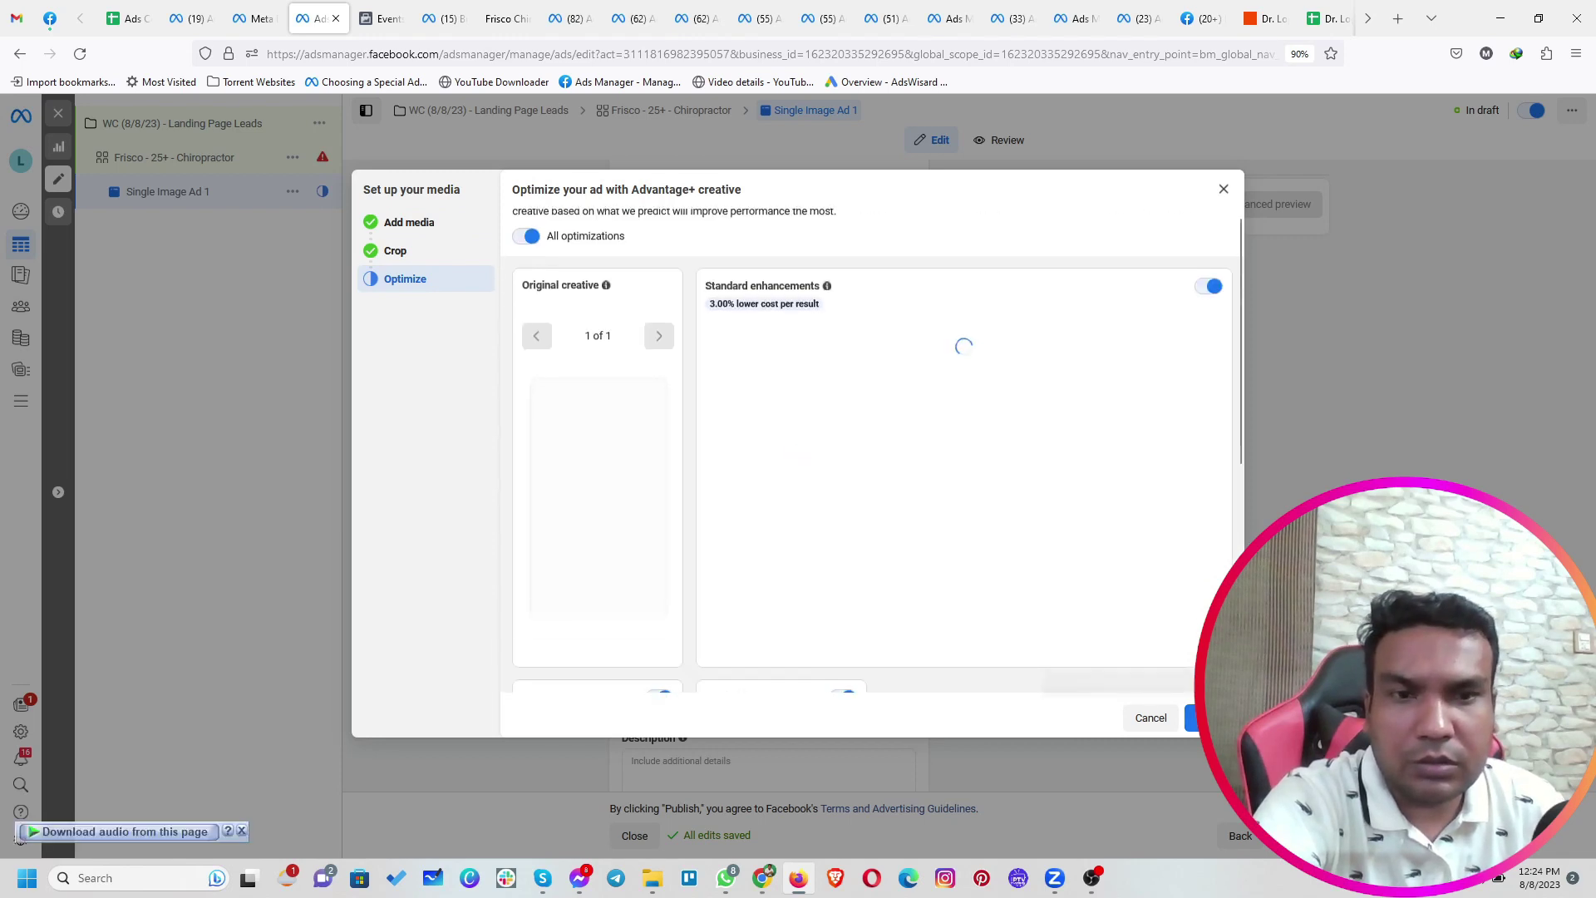
scroll(871, 449, "down", 1)
left_click(1209, 717)
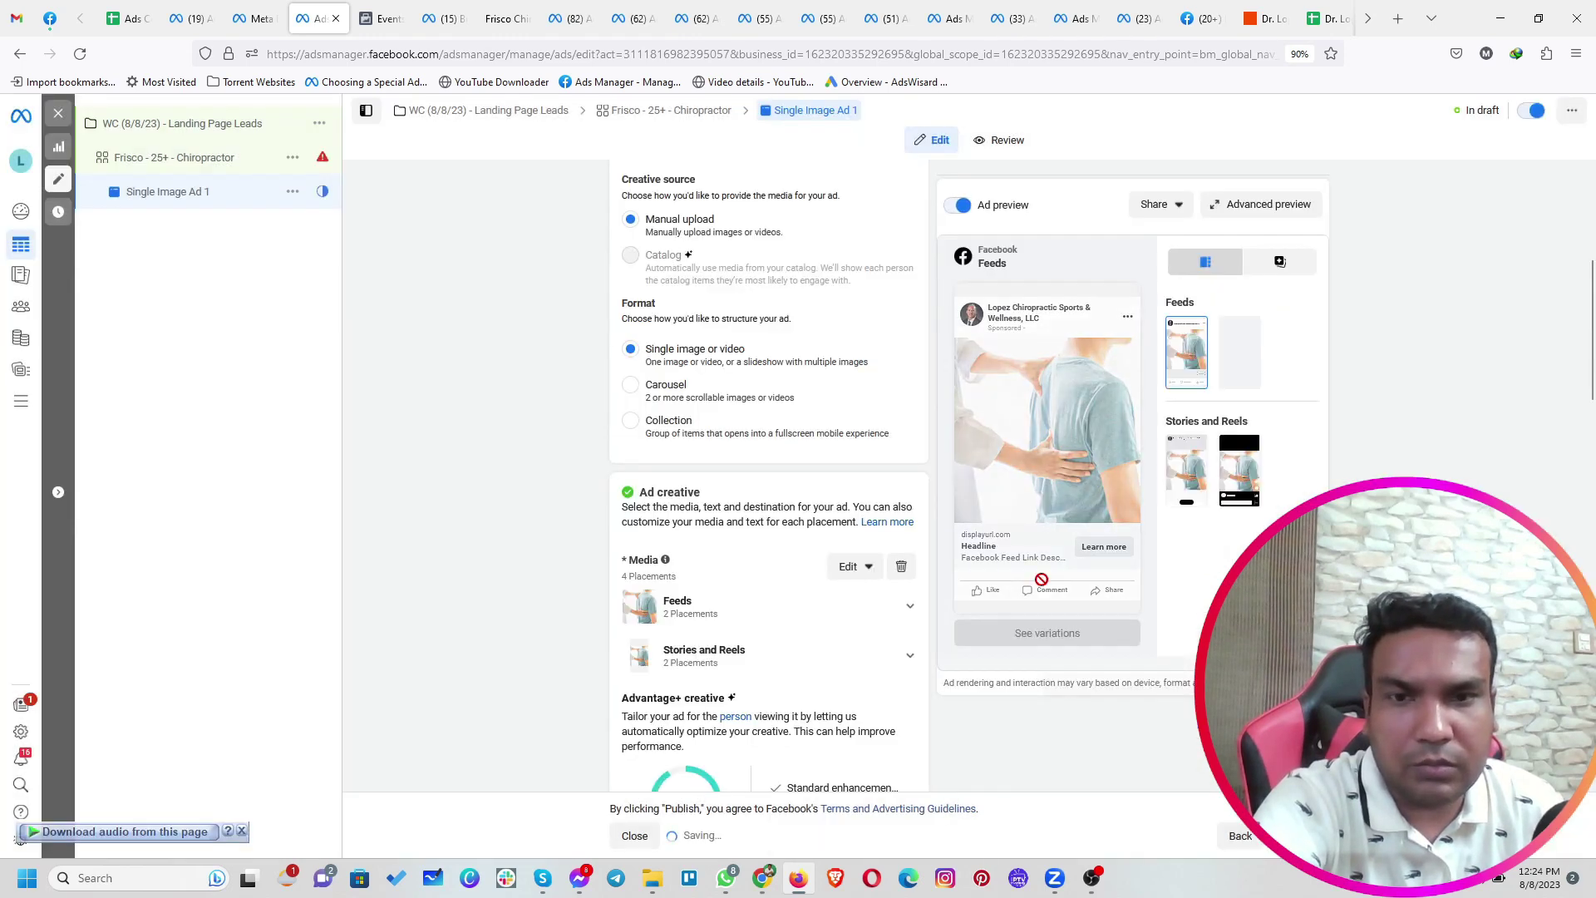
scroll(591, 503, "down", 6)
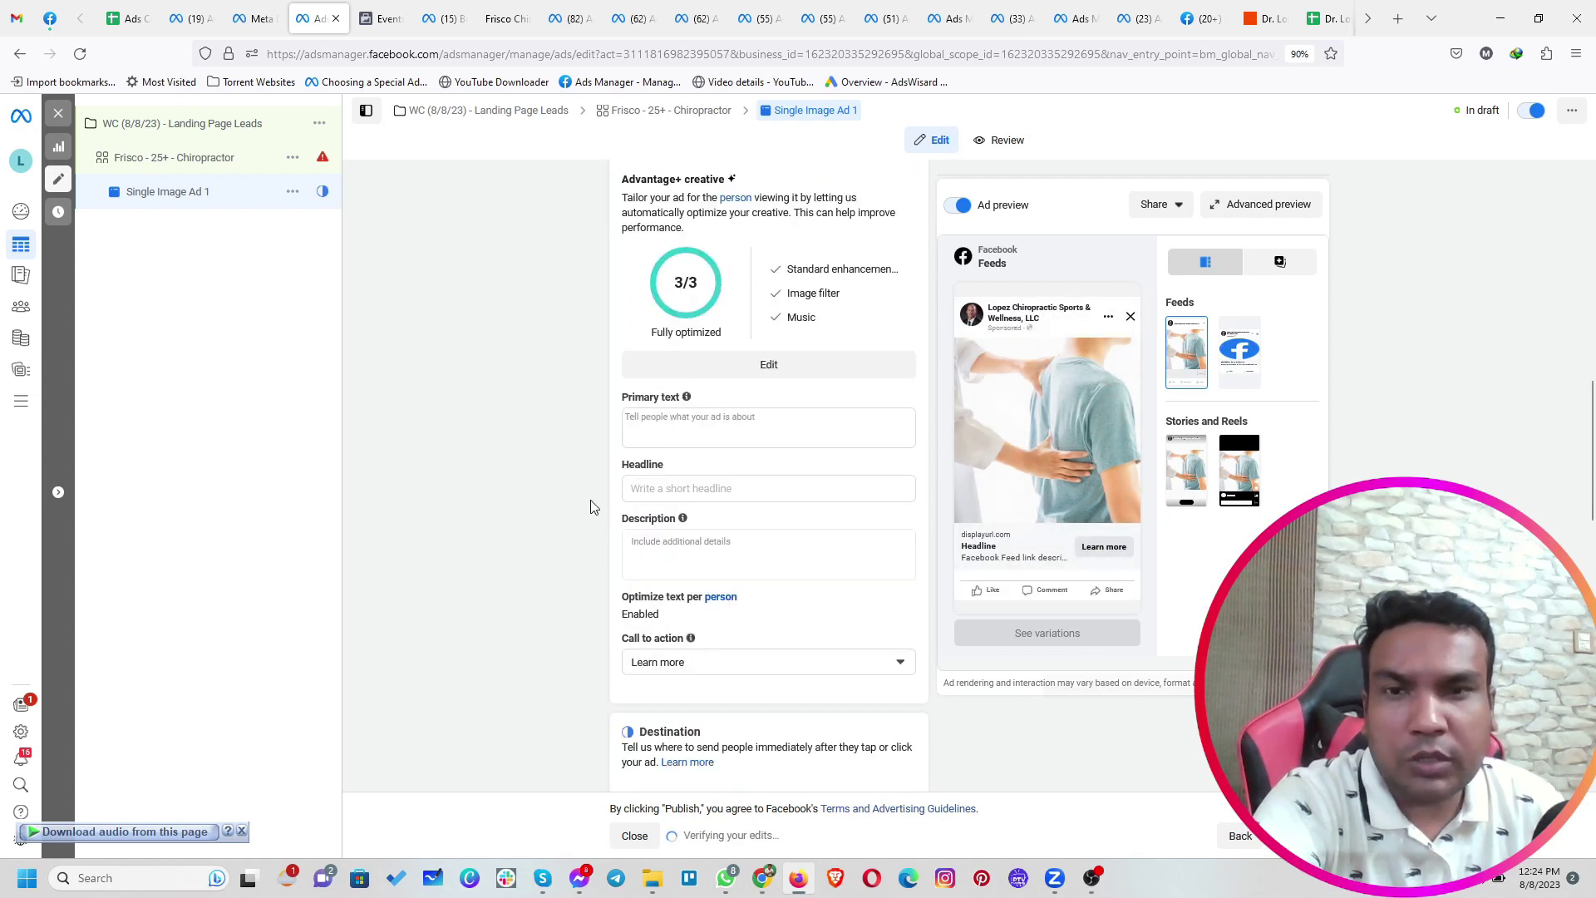
Go from Events Manager to the Ads Manager campaigns table and open LG[7\8\23] | Spinal Care for editing
left_click(378, 18)
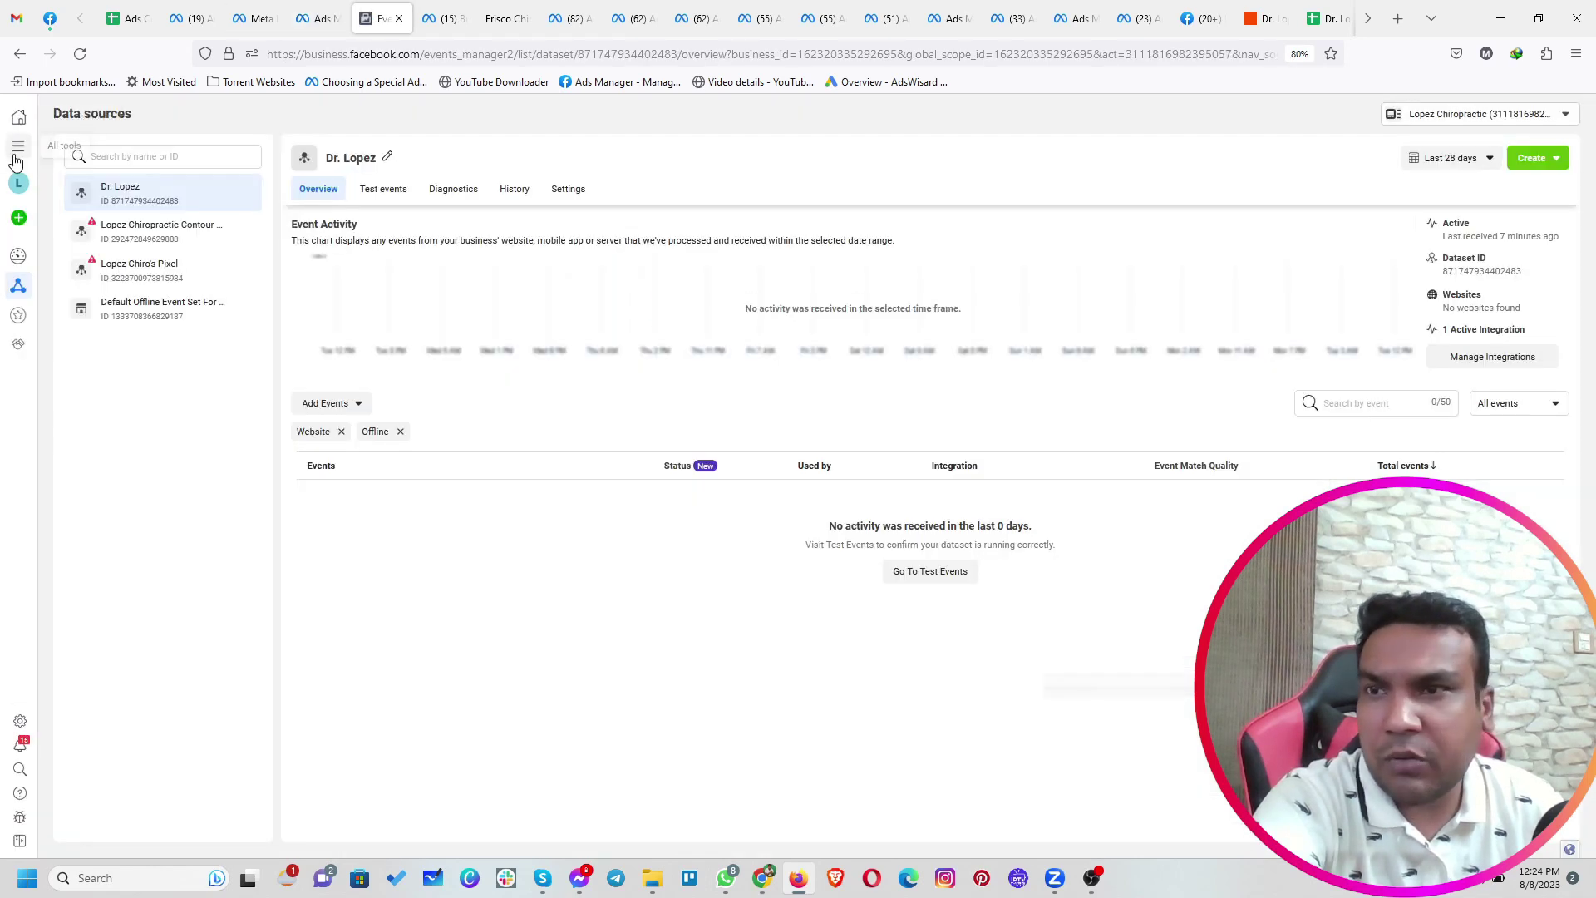
left_click(20, 149)
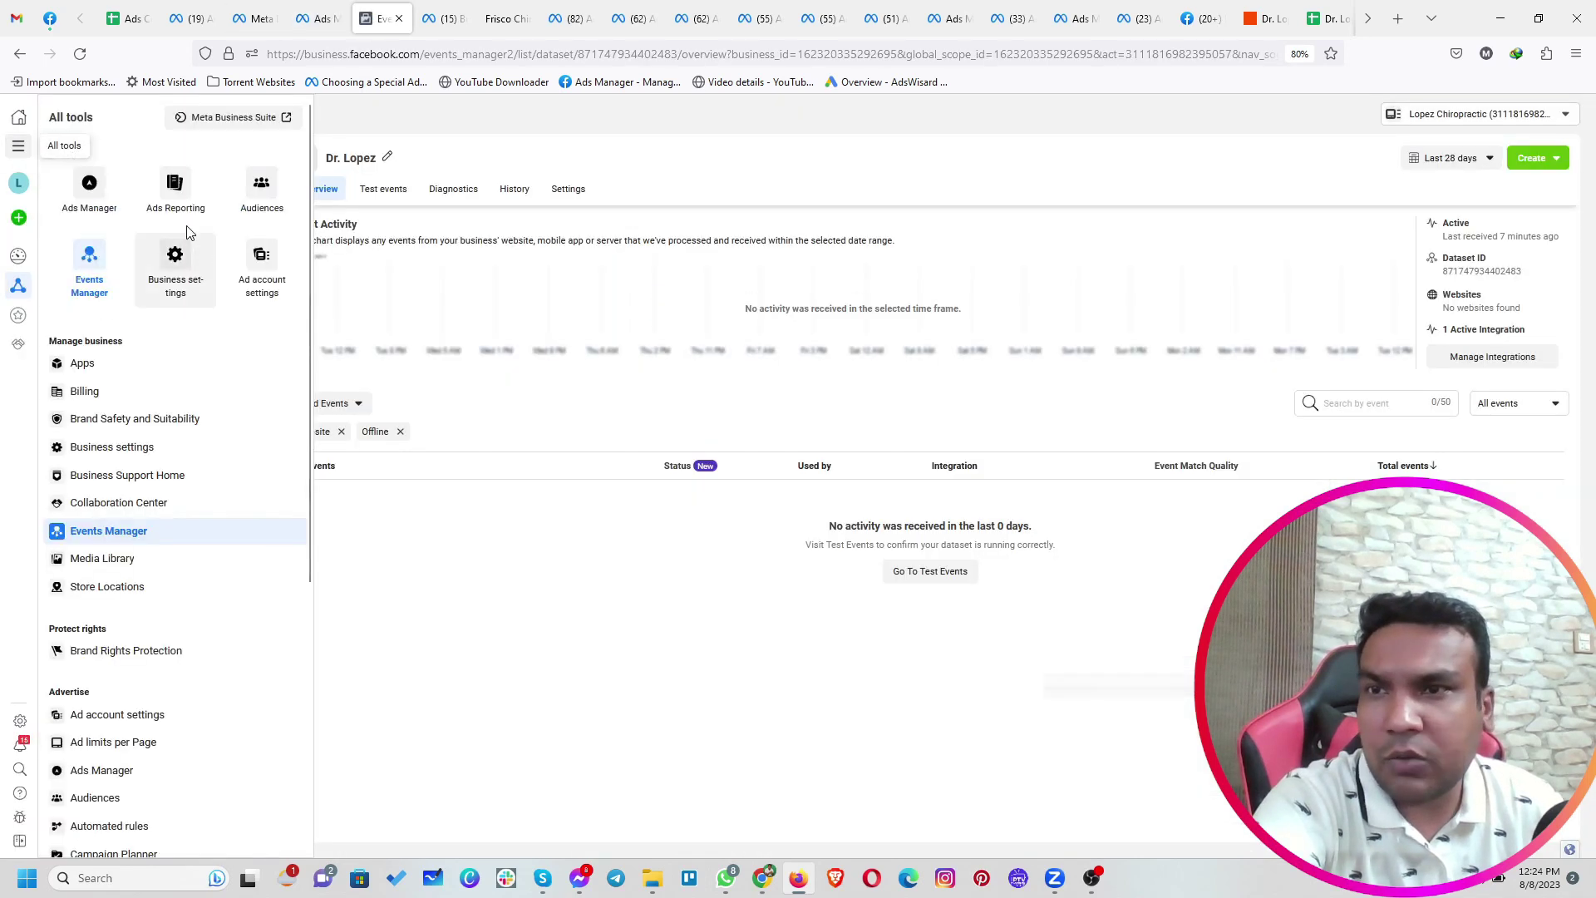
left_click(114, 200)
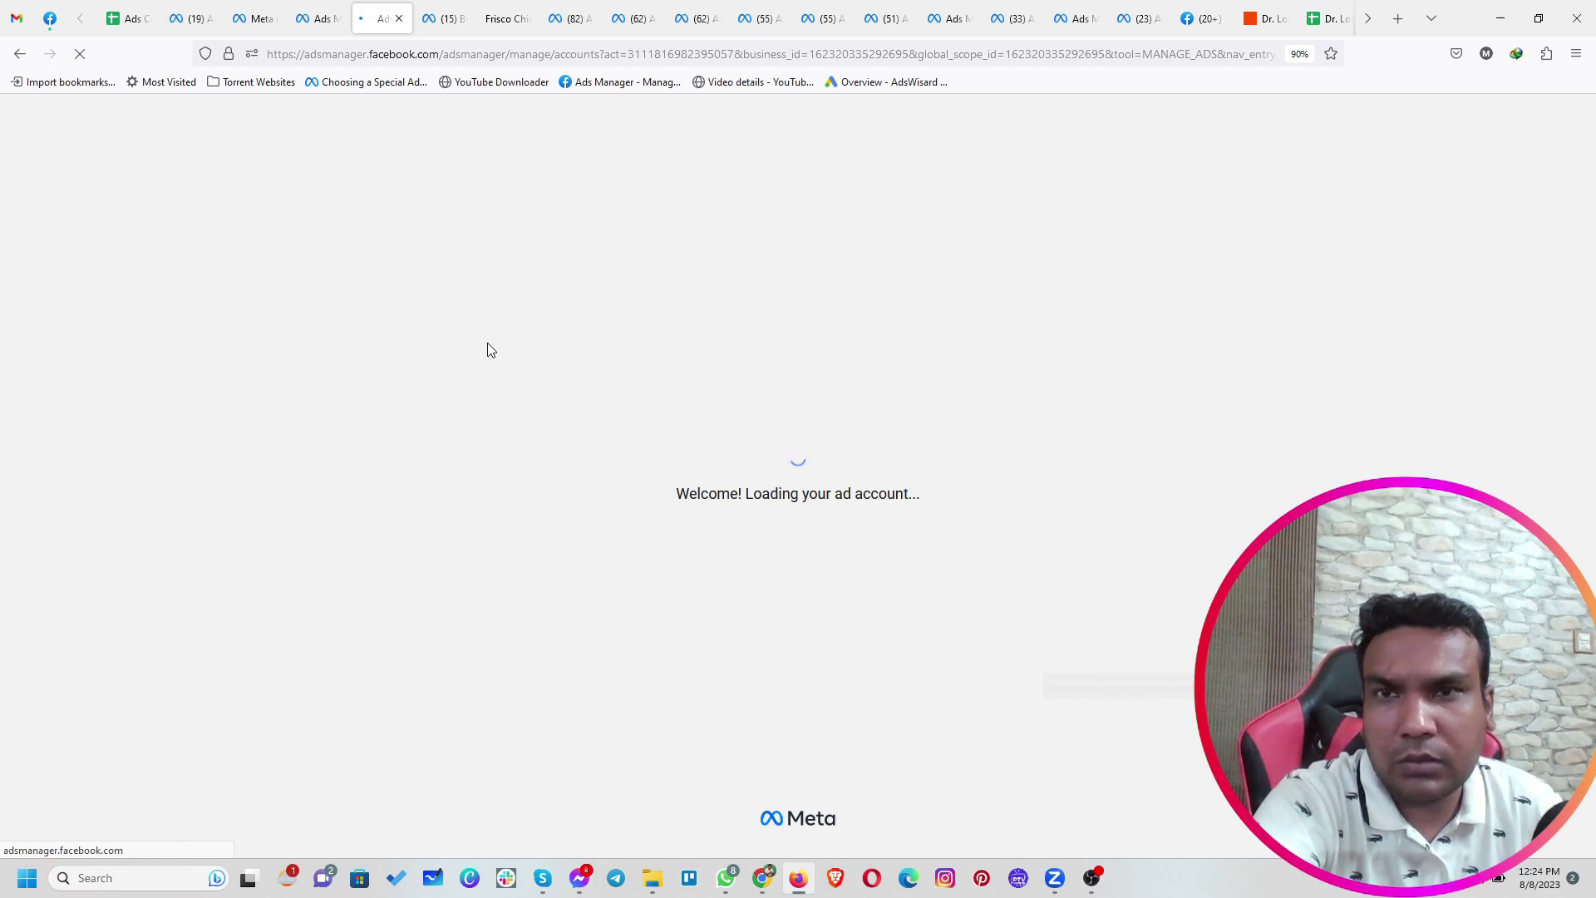
left_click(20, 245)
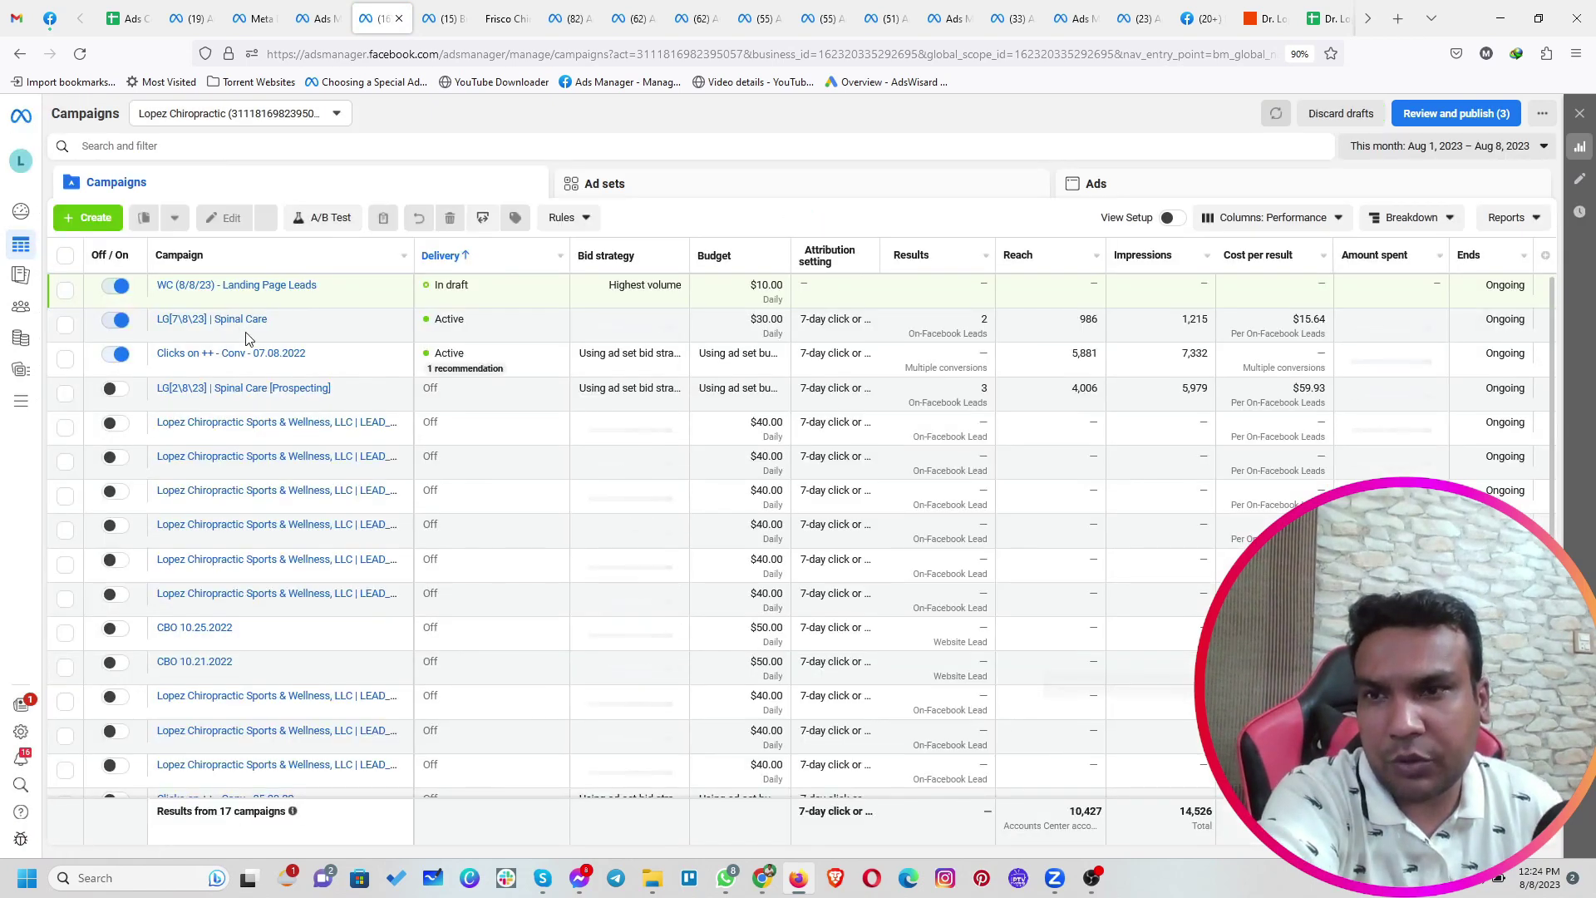
left_click(247, 338)
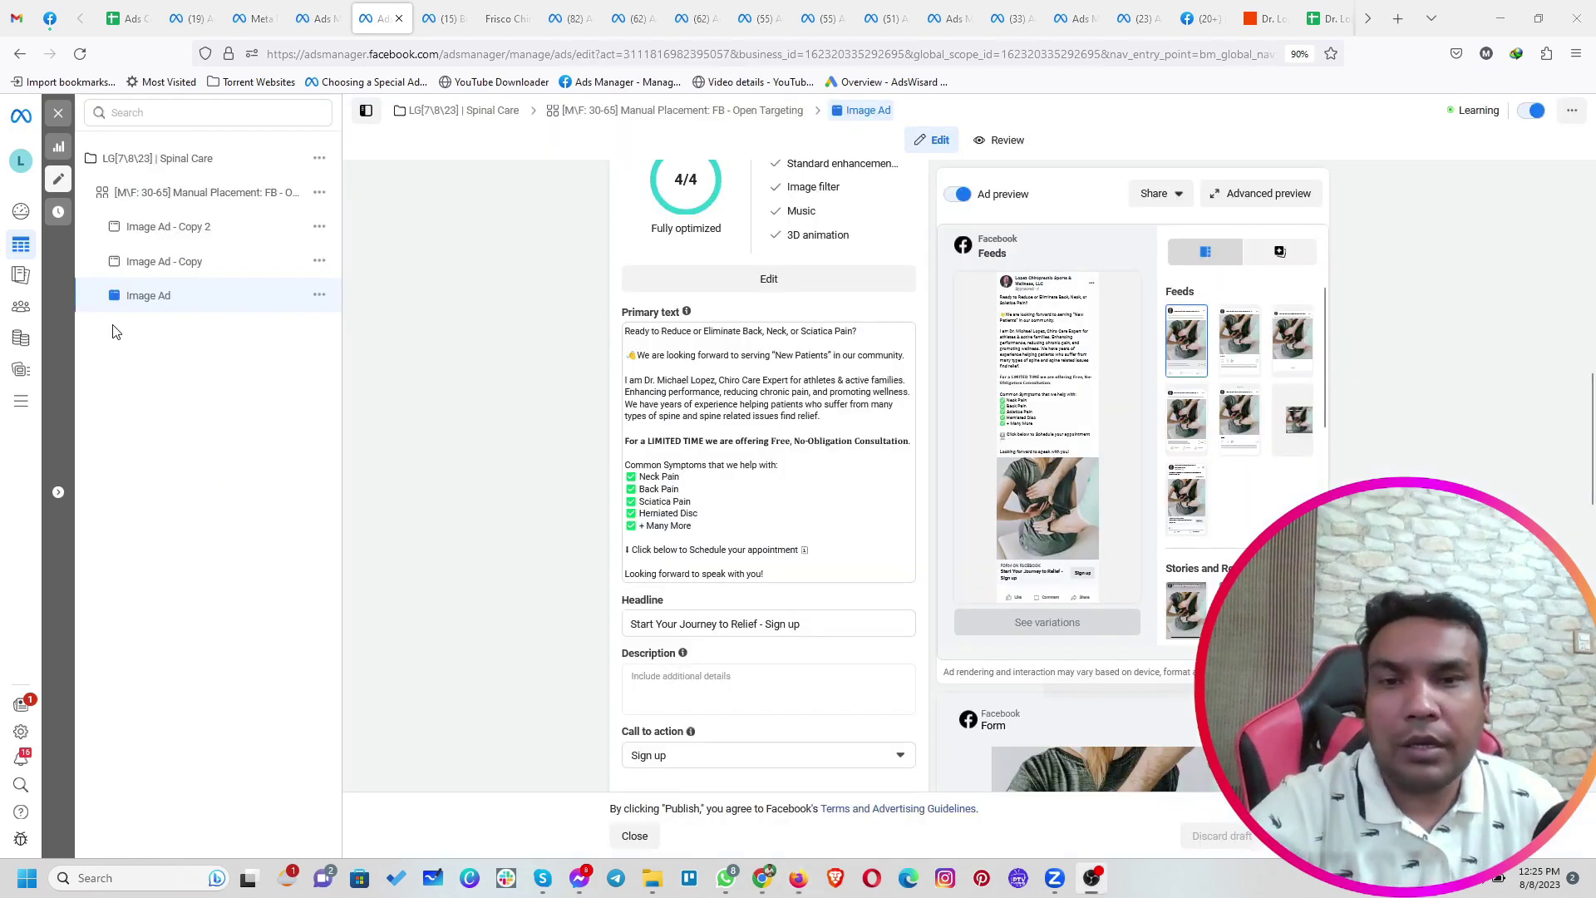
Copy the Spinal Care ad's primary text into Single Image Ad 1
left_click(819, 413)
key("ctrl+a")
key("ctrl+c")
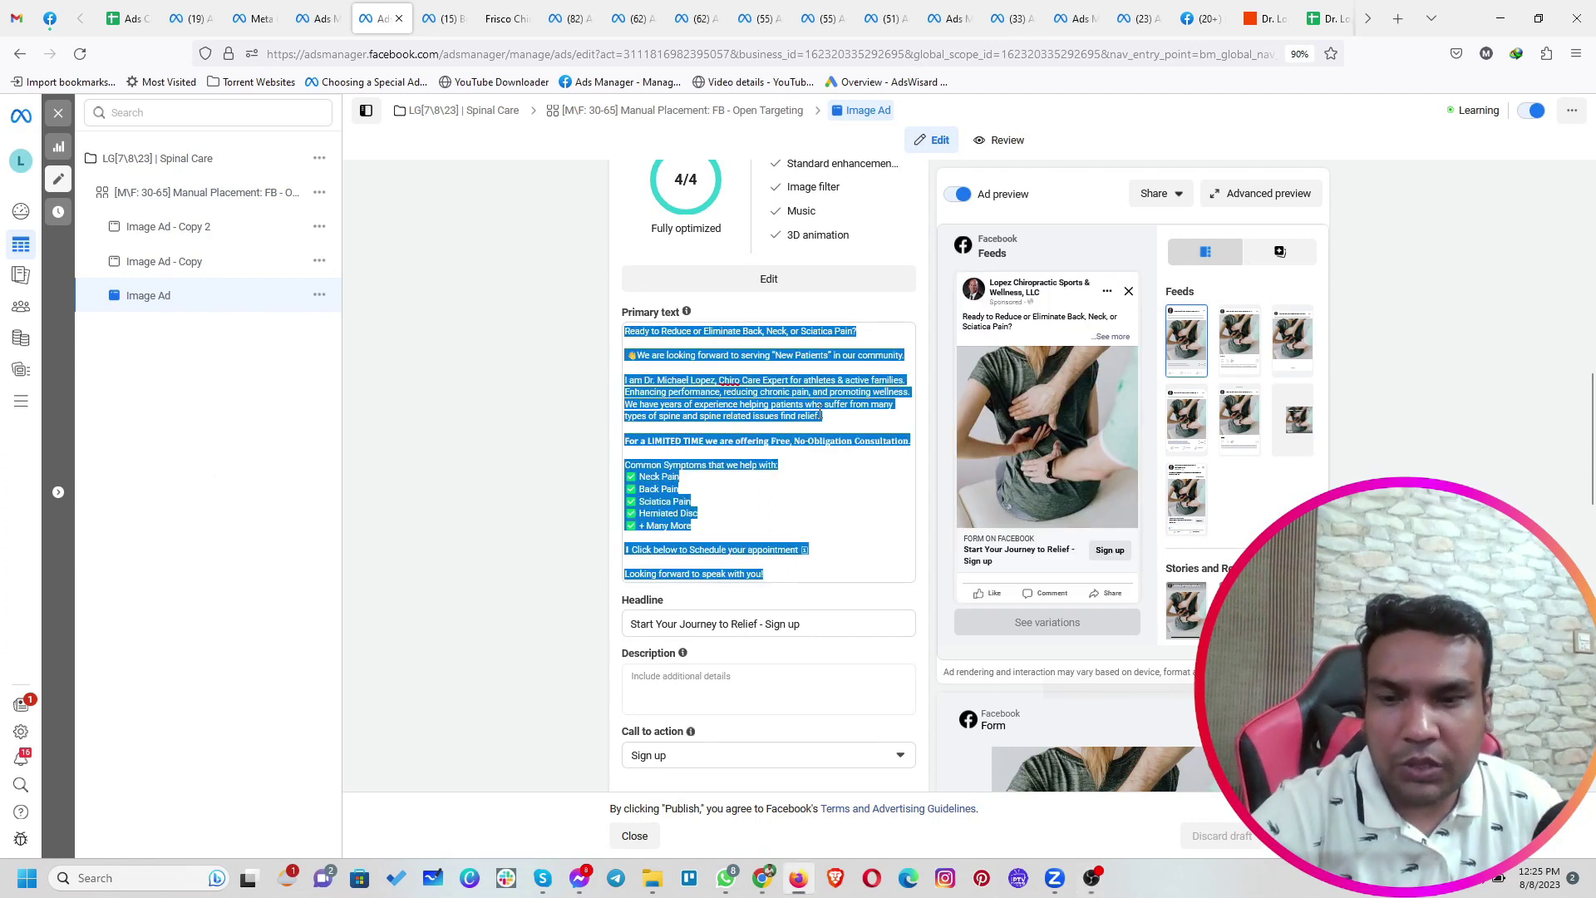
left_click(326, 18)
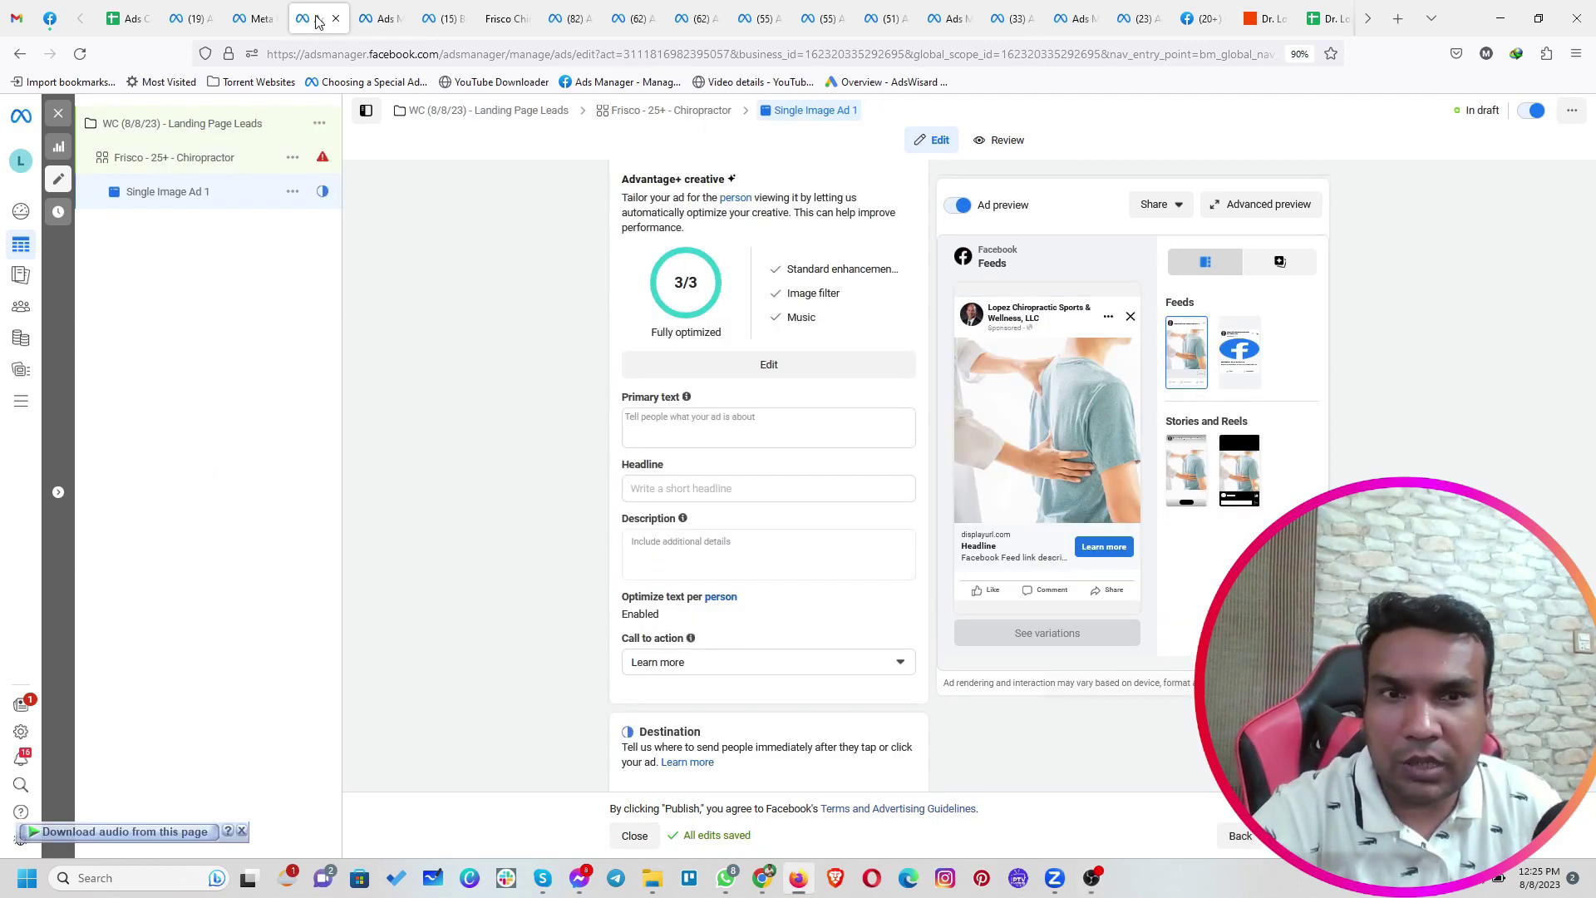
left_click(715, 437)
key("ctrl+v")
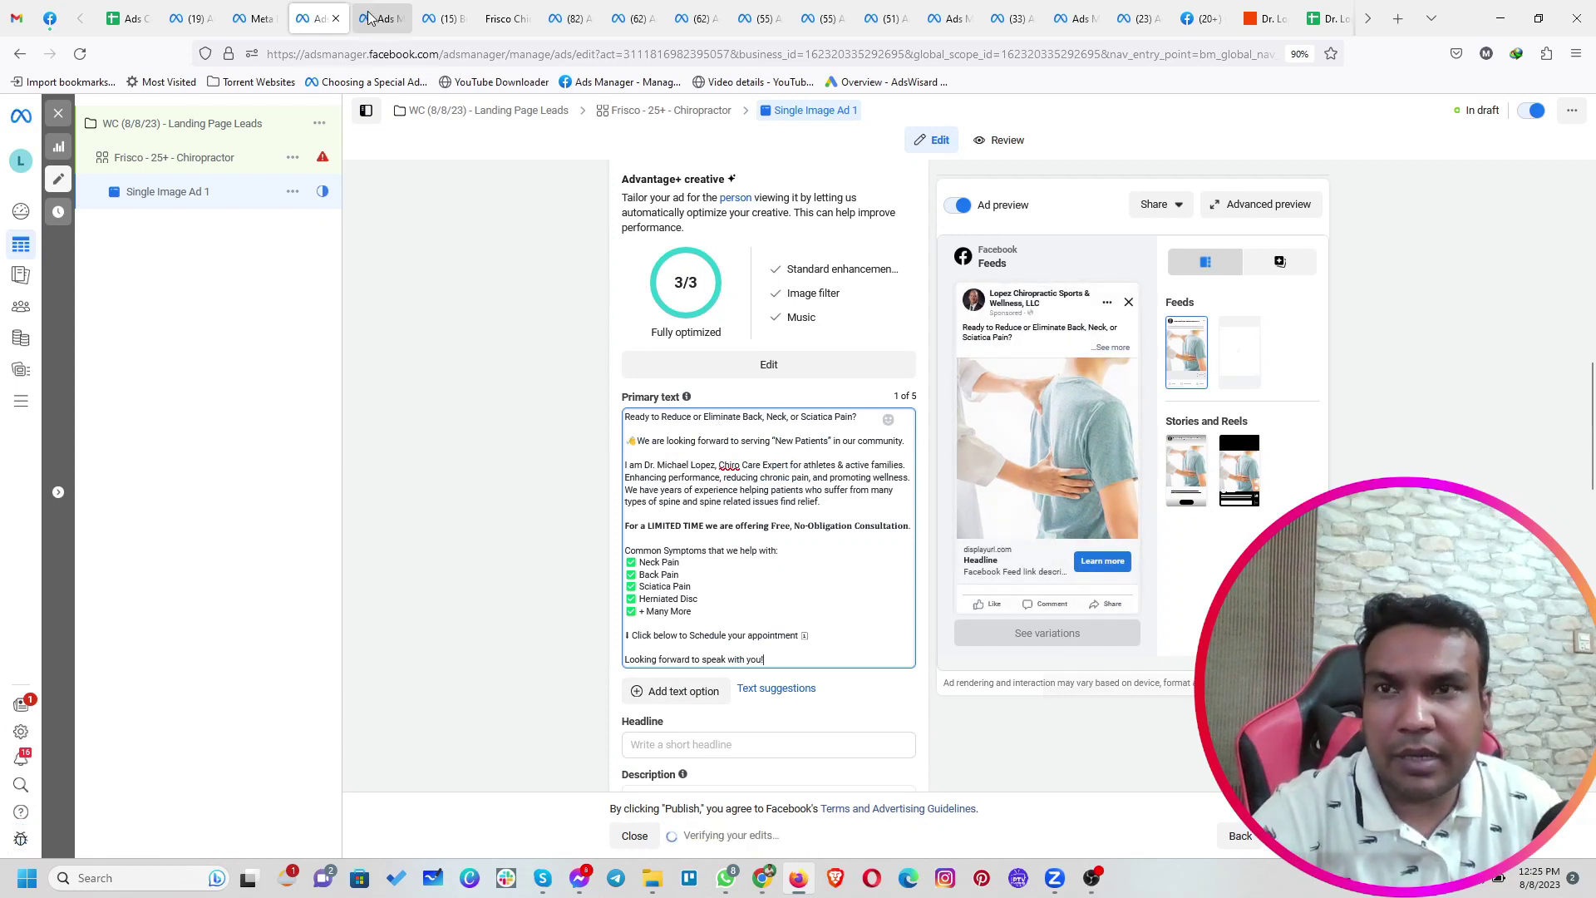
Copy the headline 'Start Your Journey to Relief - Sign up' into the draft ad
key("ctrl+Tab")
left_click(765, 659)
key("ctrl+a")
key("ctrl+c")
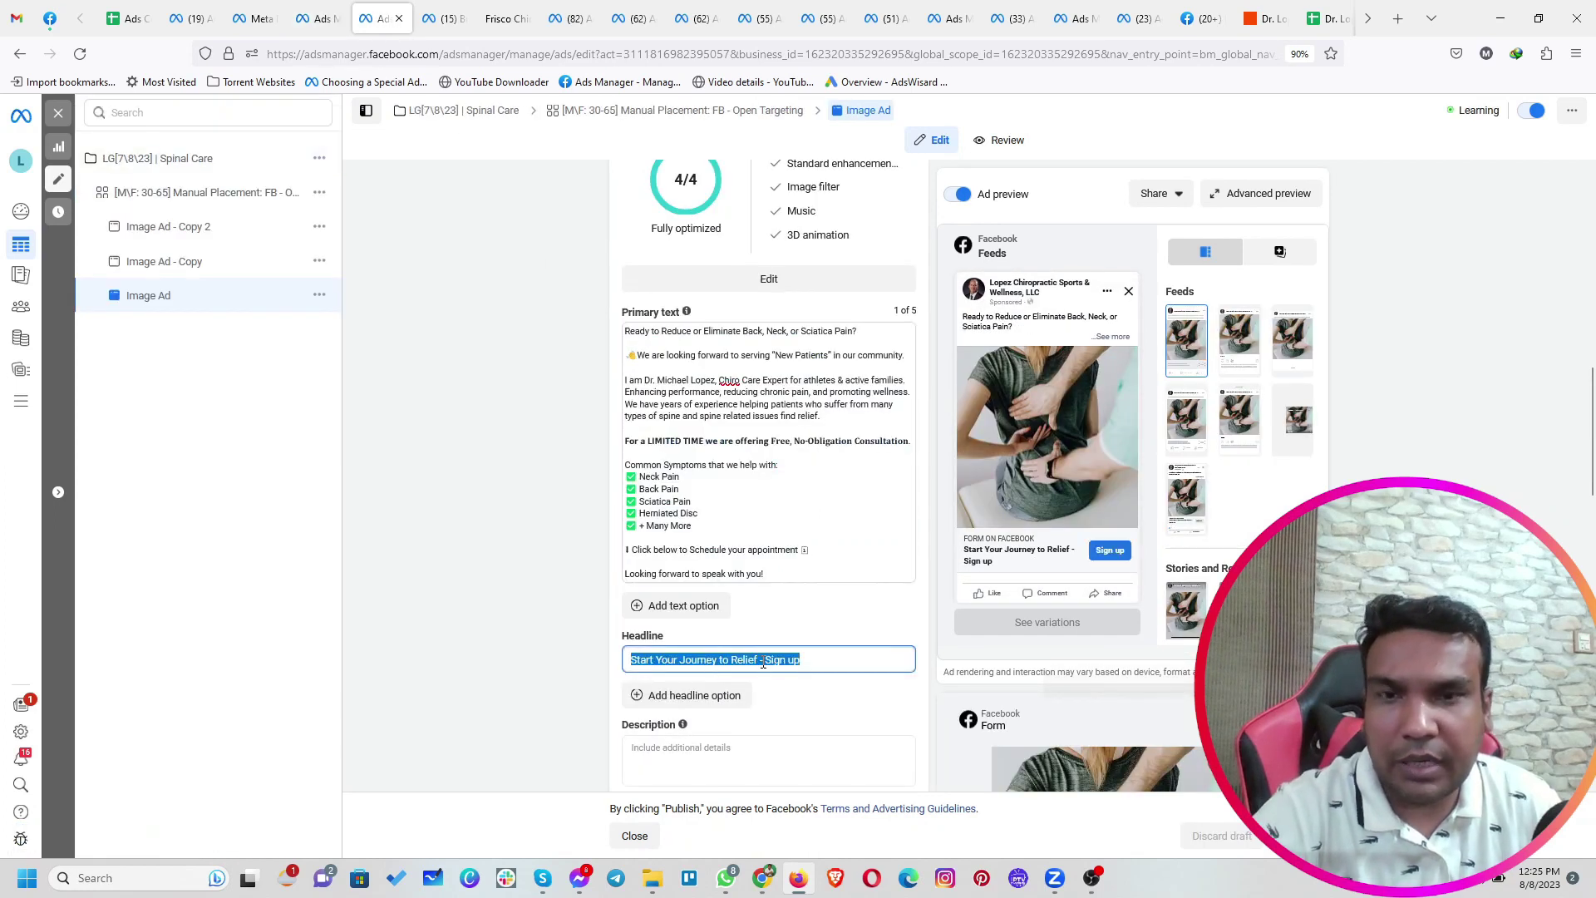
left_click(316, 18)
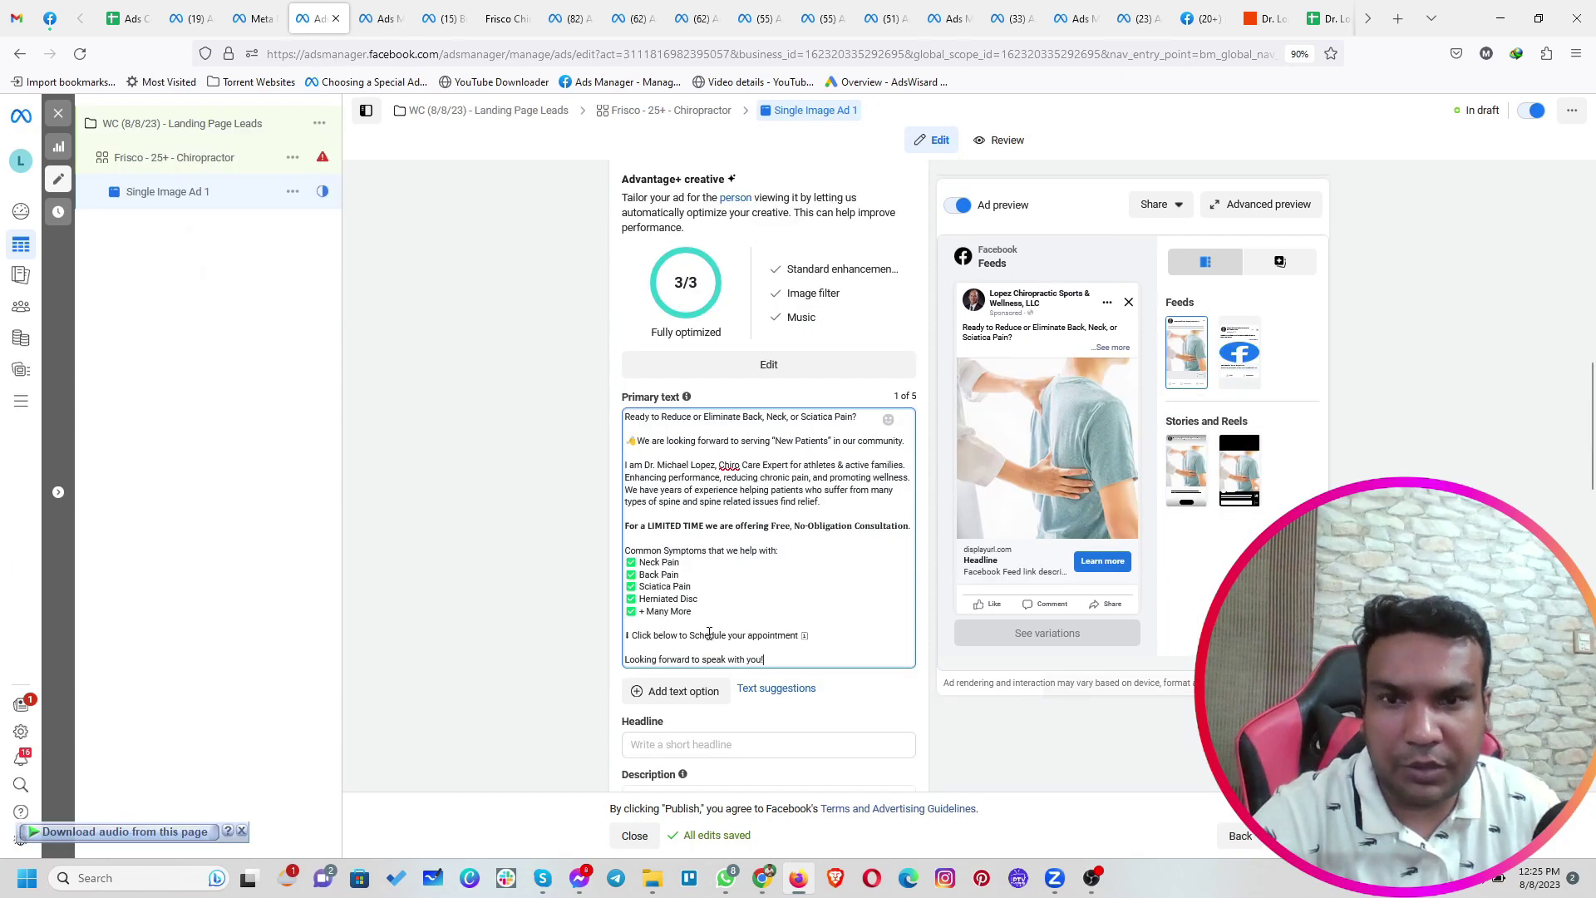
left_click(702, 744)
key("ctrl+v")
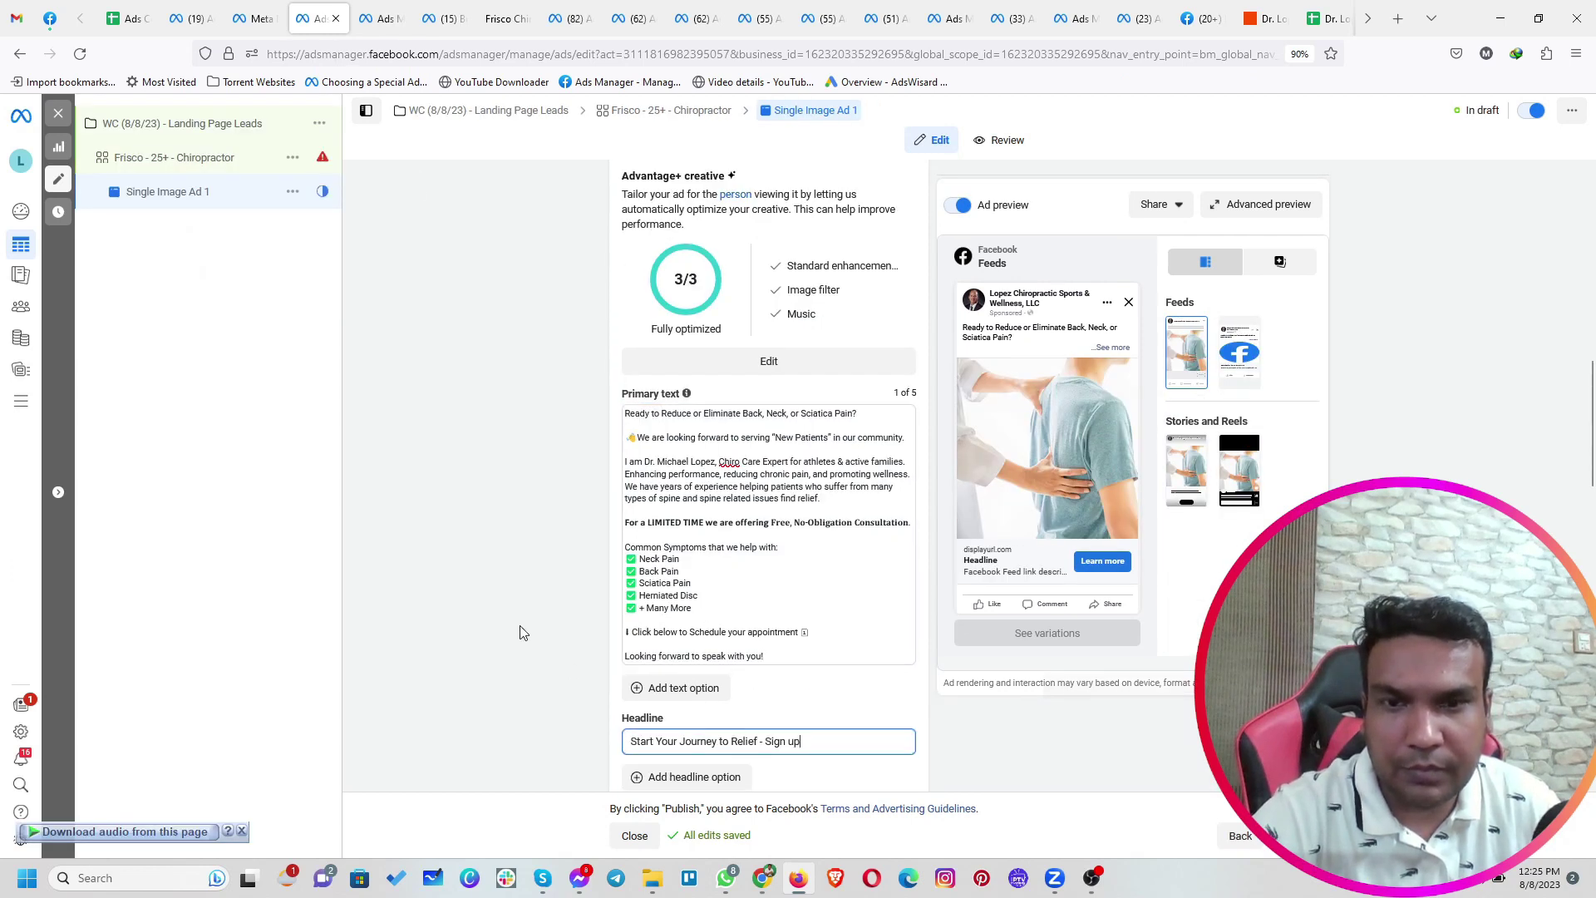
scroll(521, 626, "down", 2)
scroll(546, 604, "down", 3)
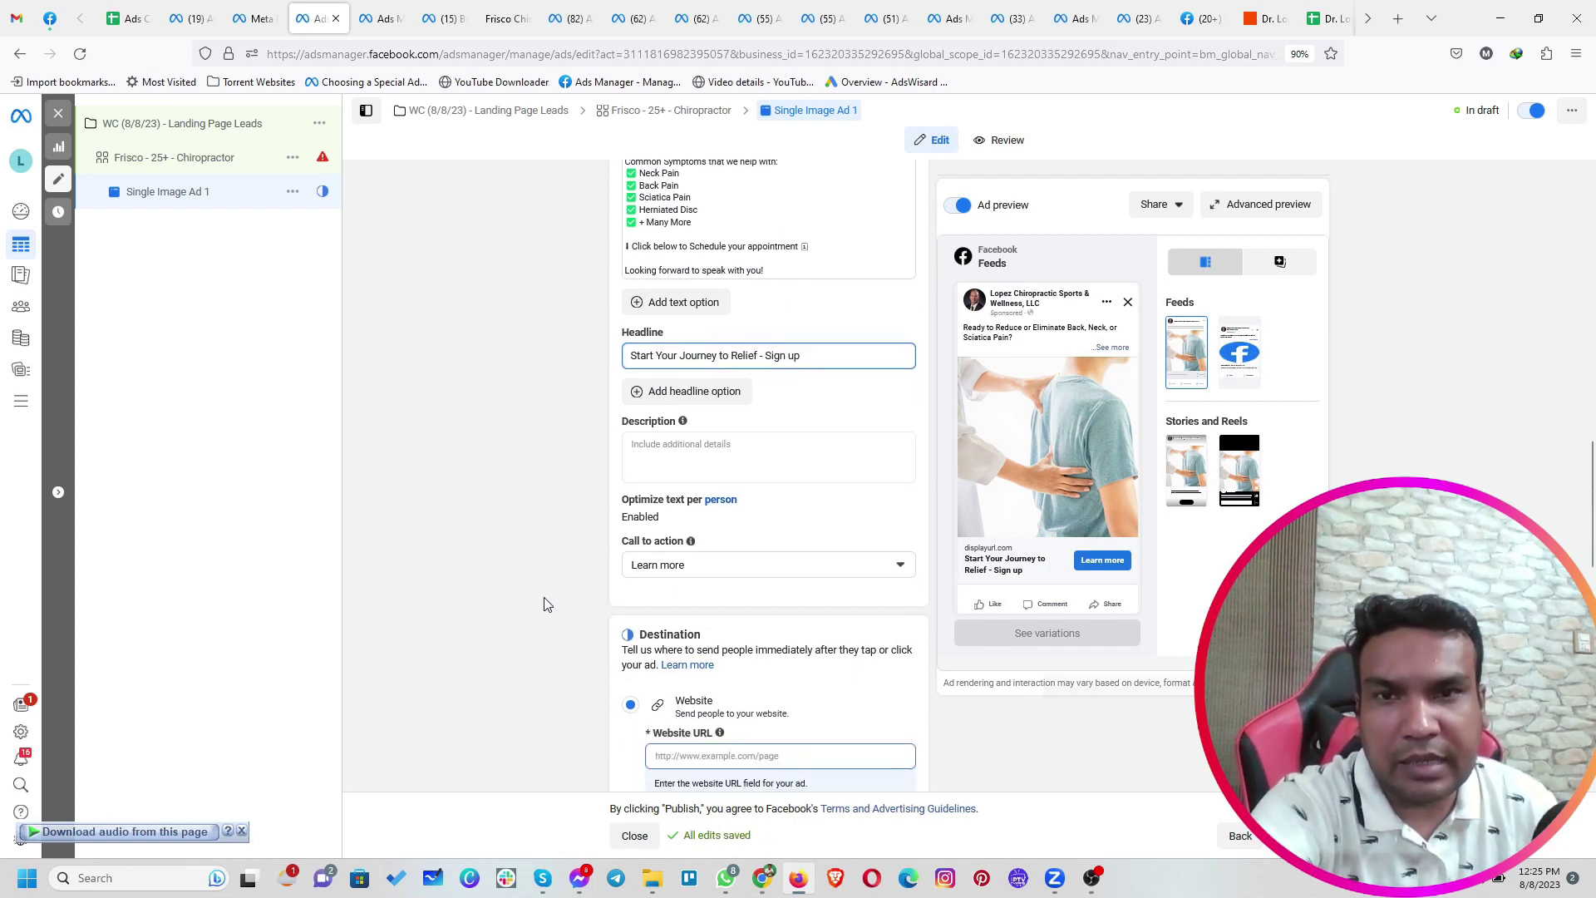
left_click(697, 572)
Set the draft ad's call to action to Sign up
scroll(732, 712, "down", 4)
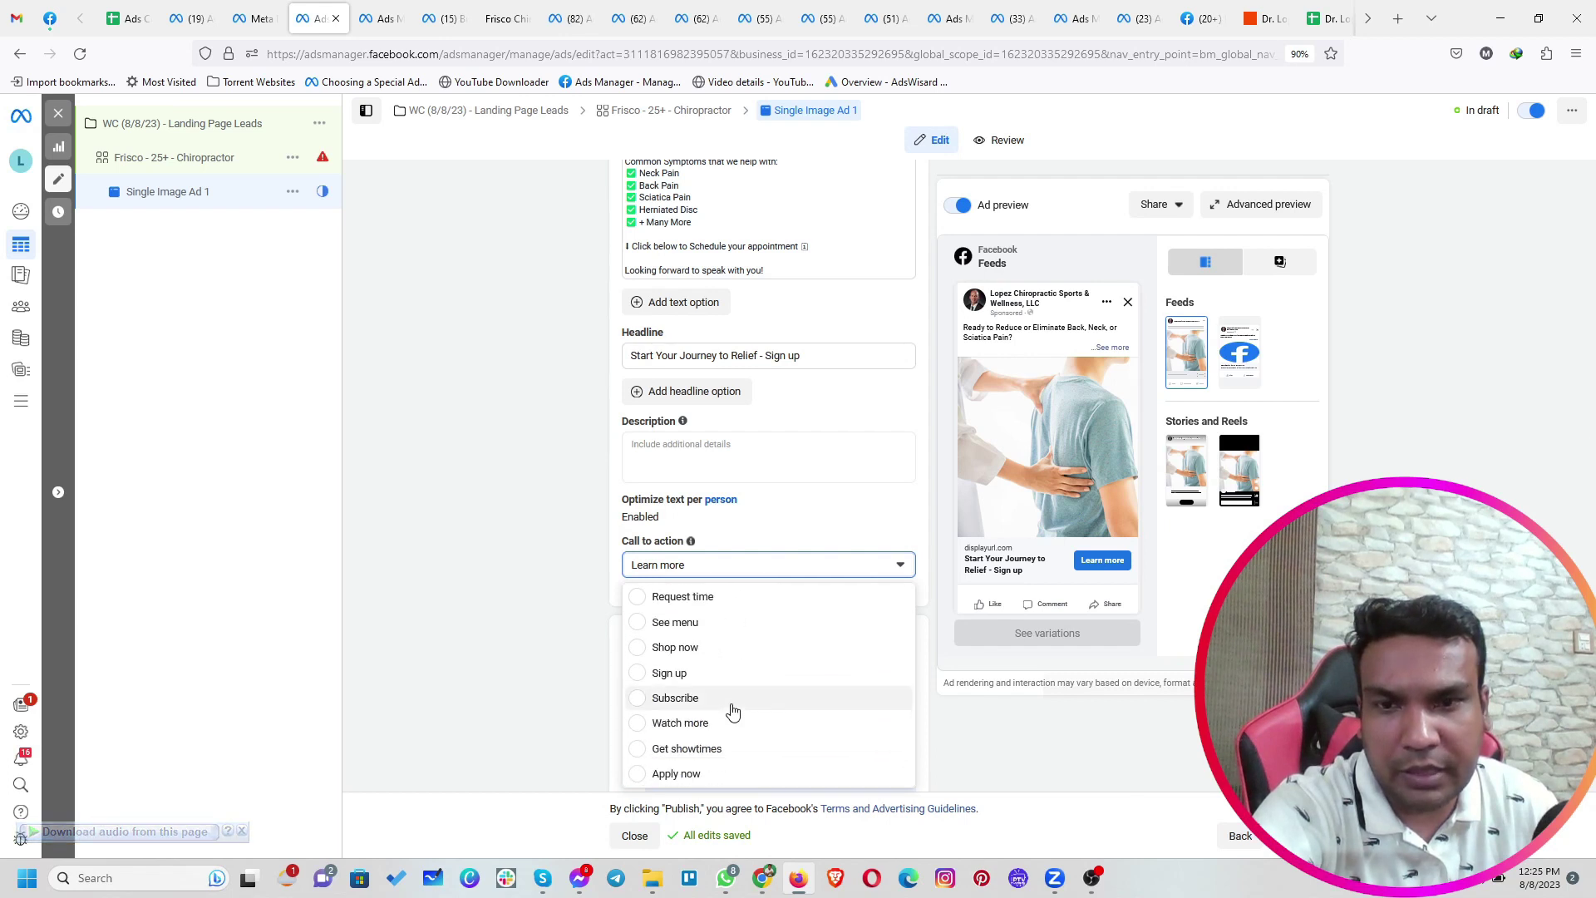
left_click(717, 673)
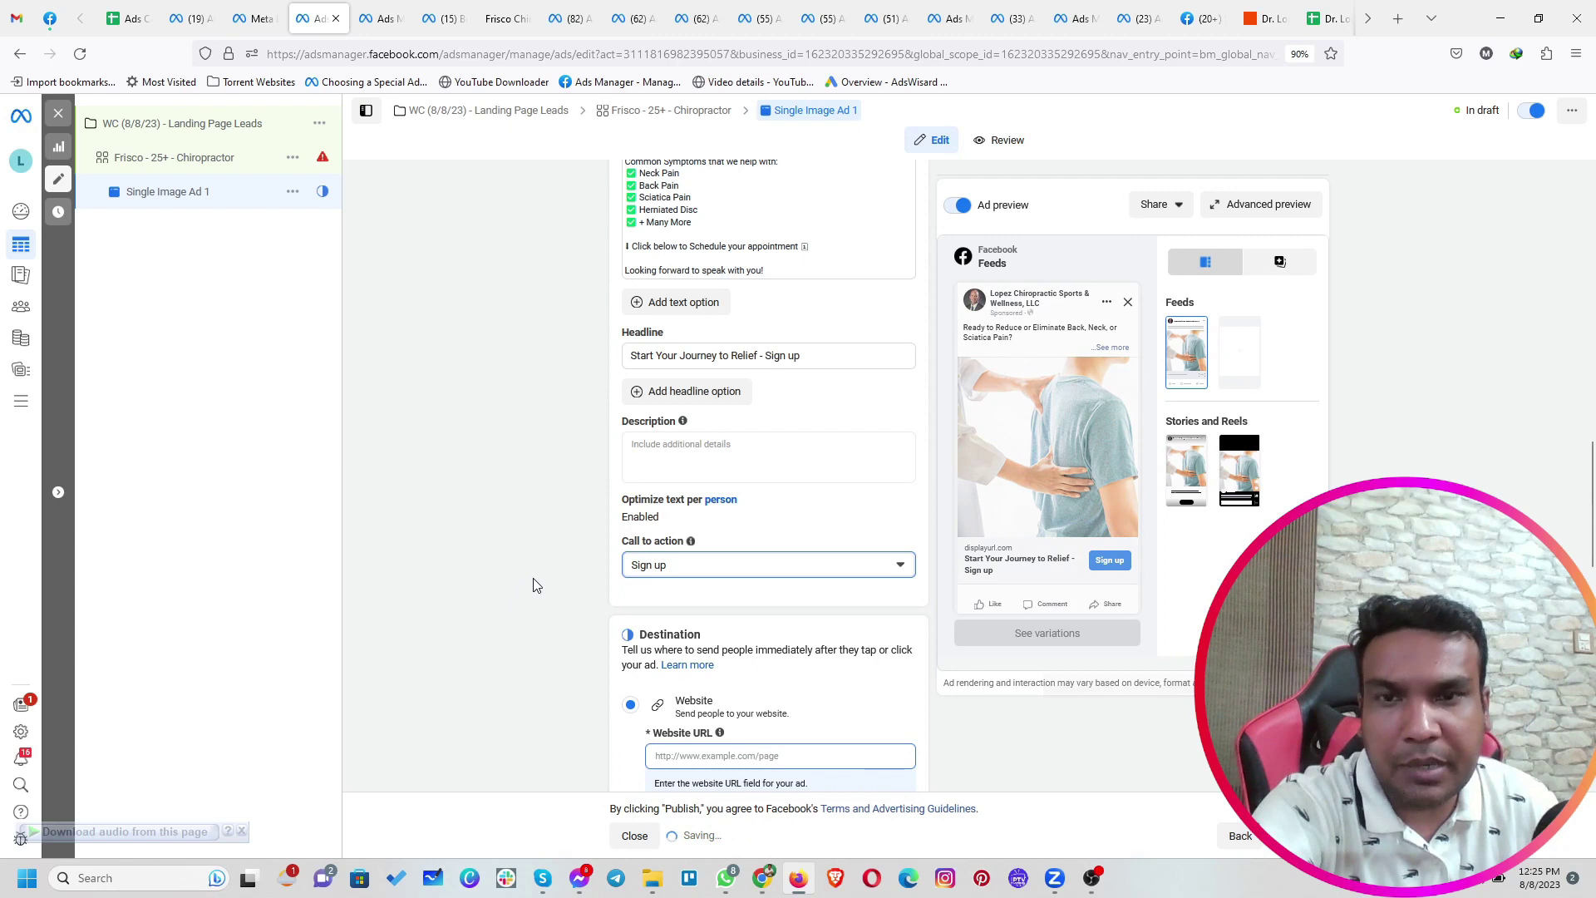
left_click(777, 633)
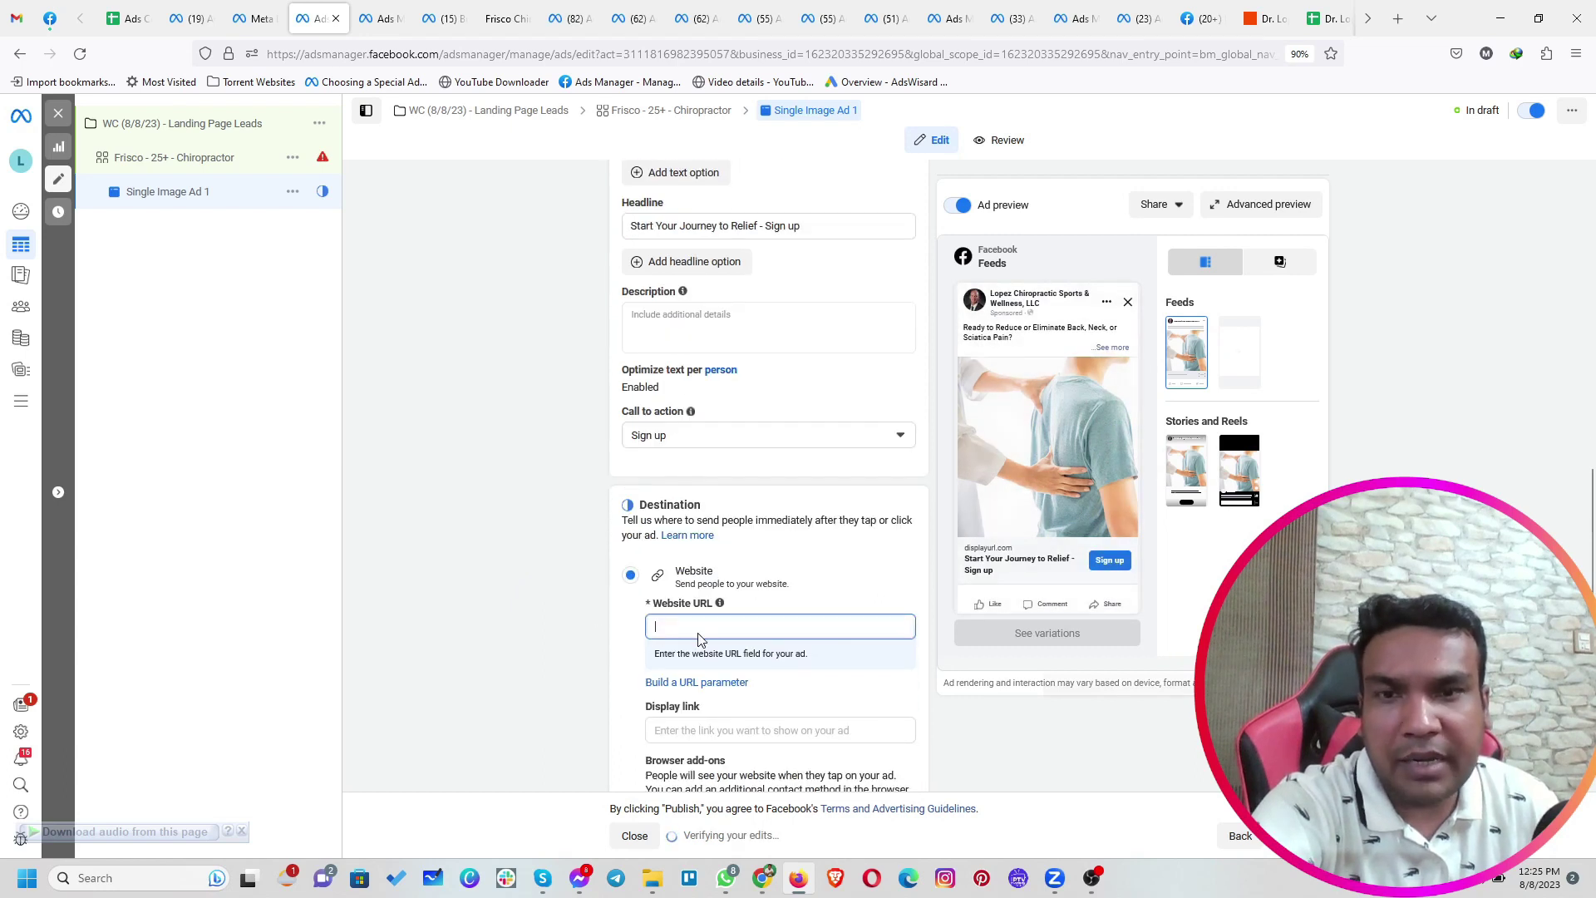
left_click(758, 888)
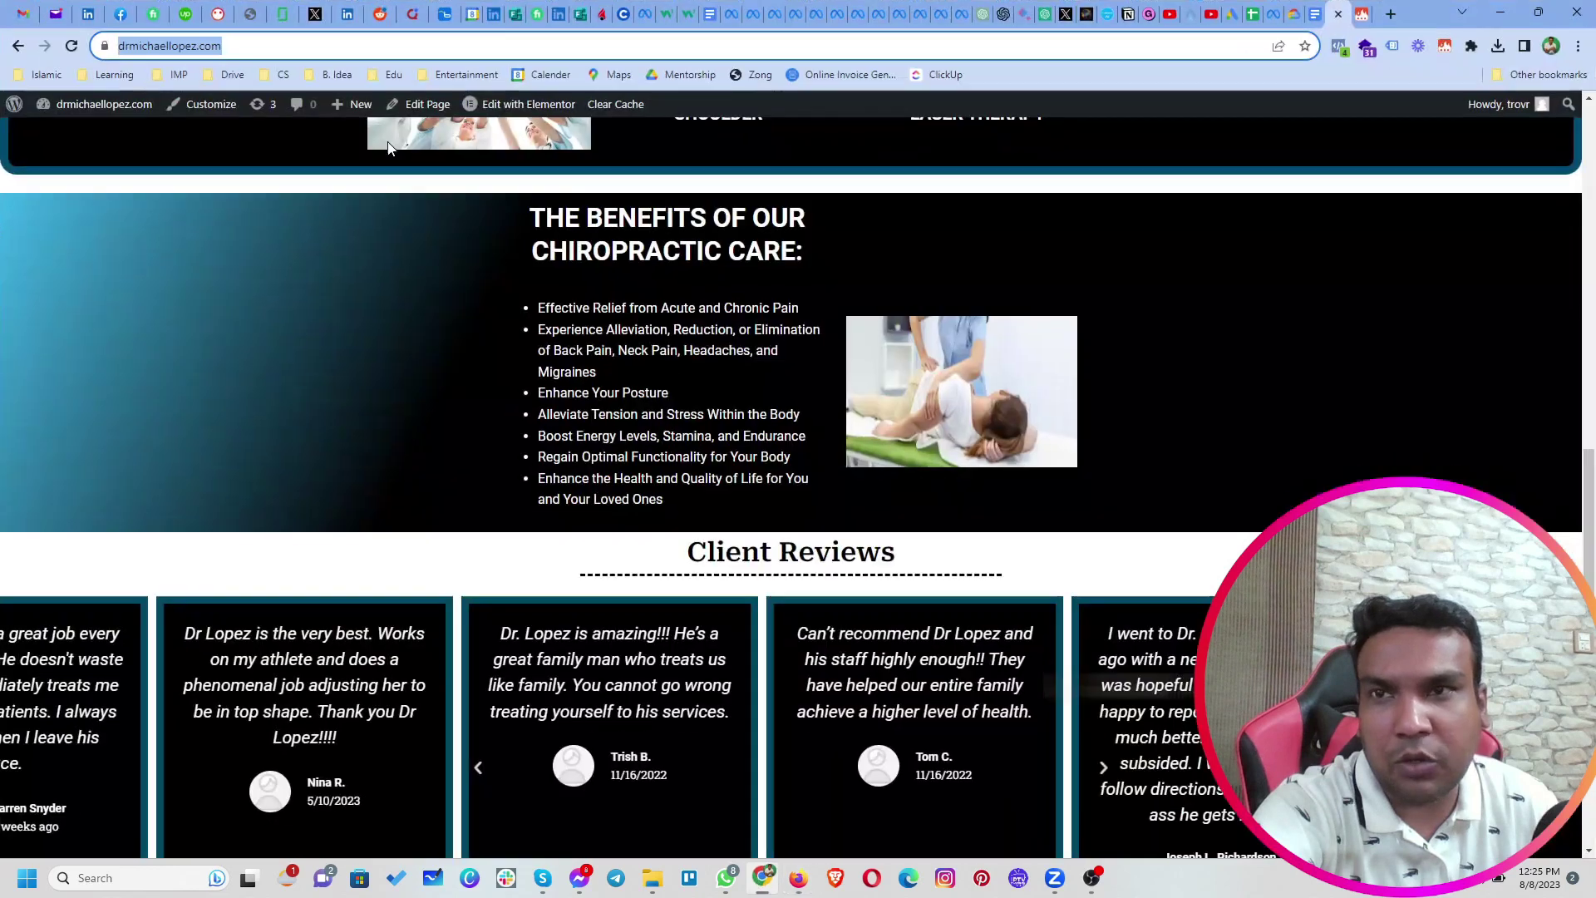
left_click(318, 35)
key("ctrl+c")
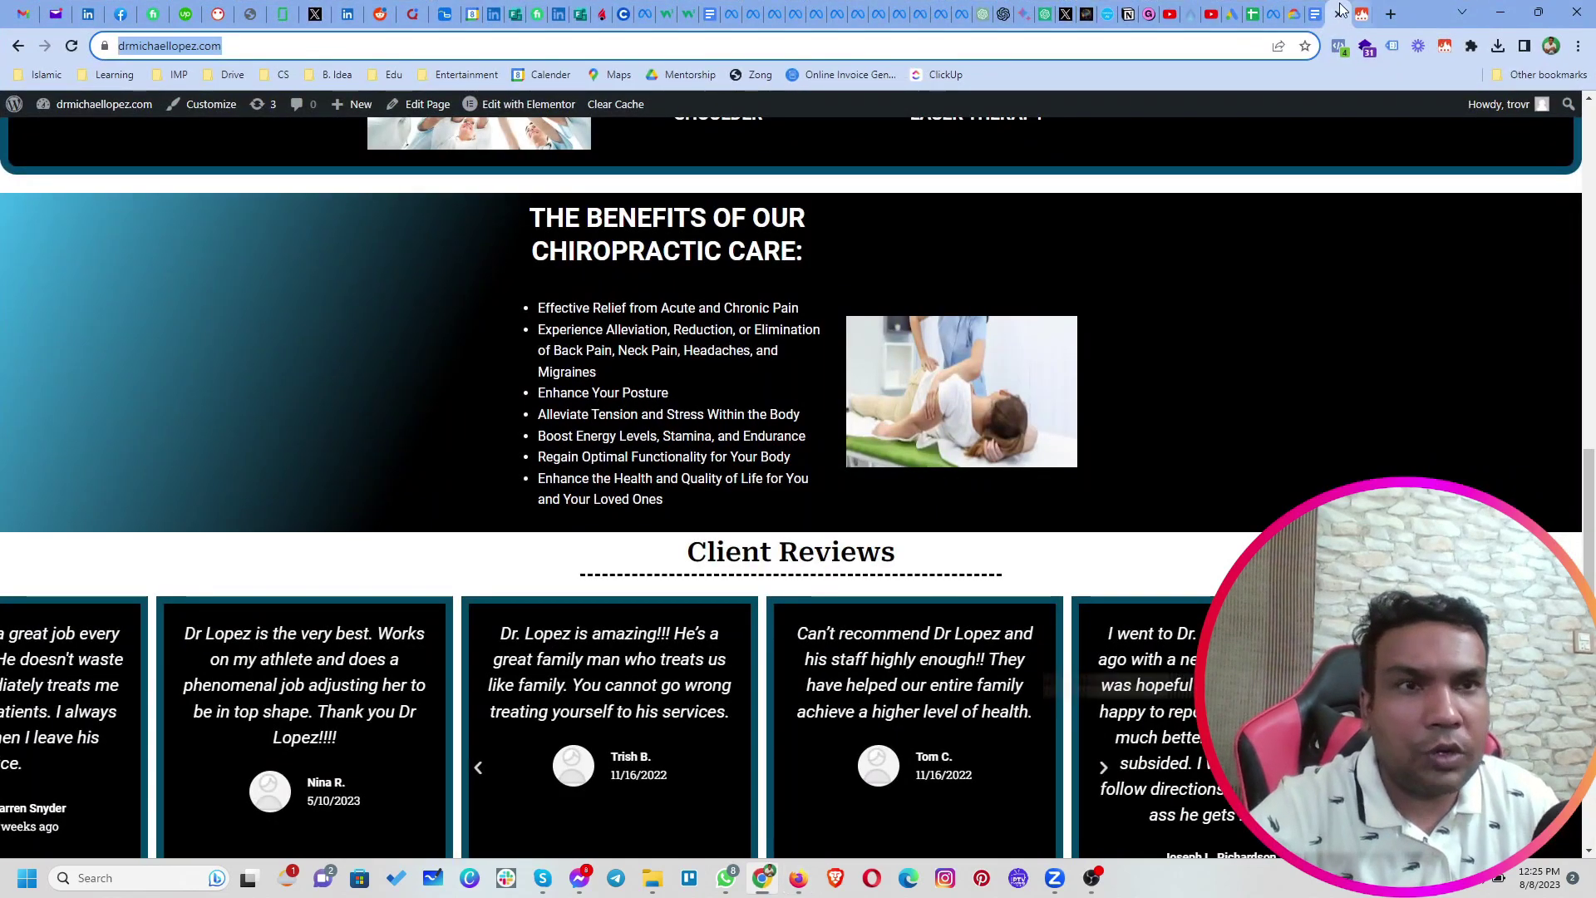
left_click(1500, 12)
Paste the clinic URL as the ad's website, then switch off the WC (8/8/23) - Landing Page Leads campaign
key("ctrl+v")
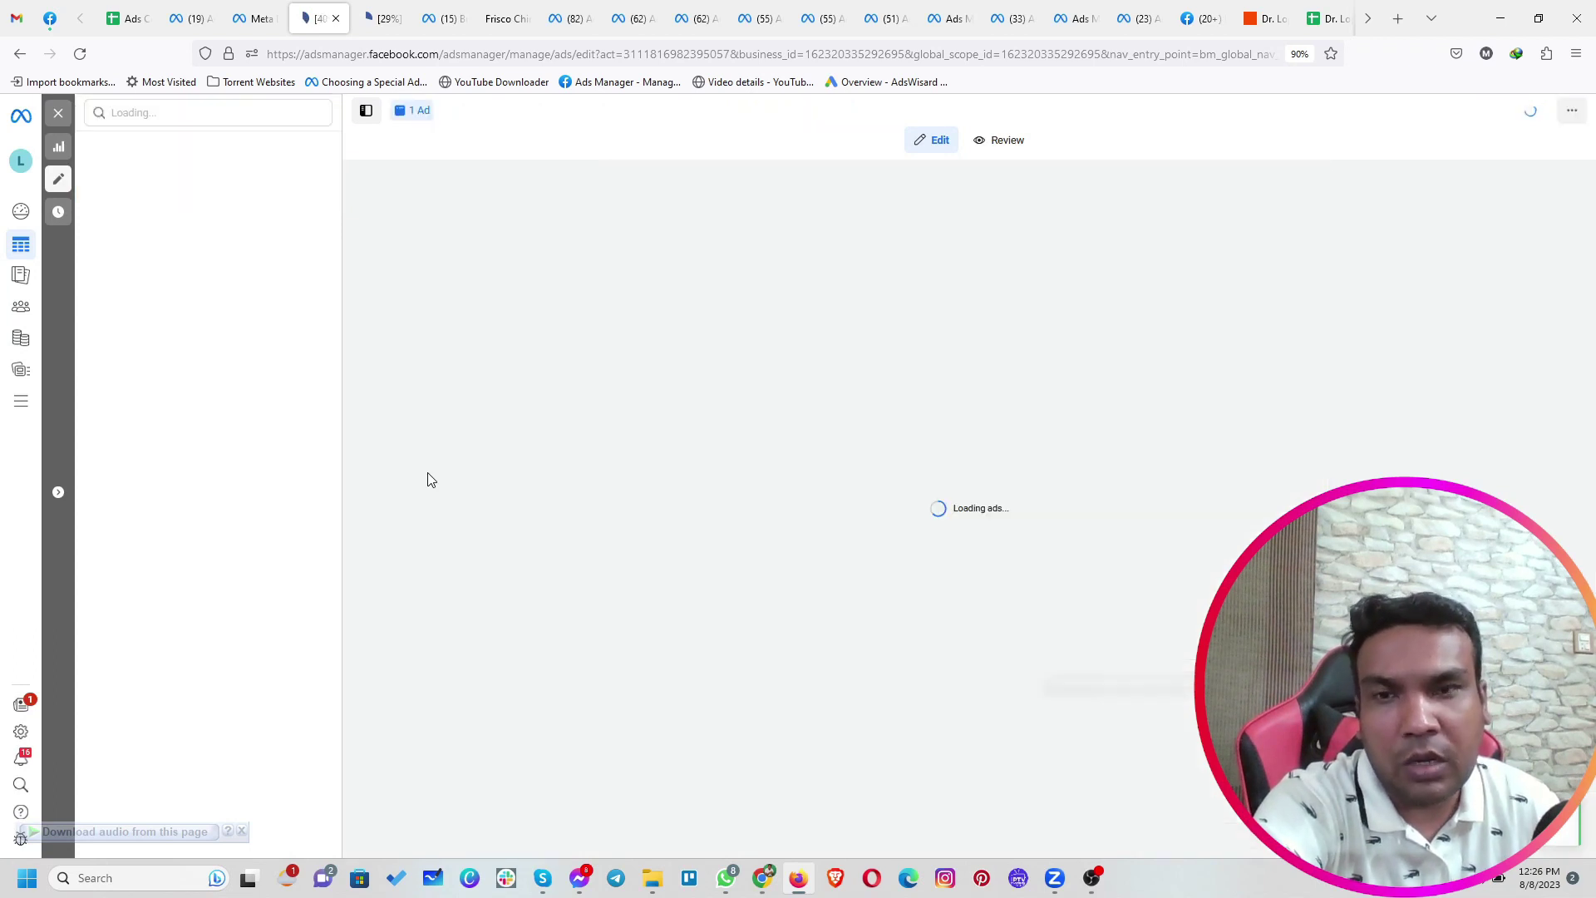
left_click(58, 114)
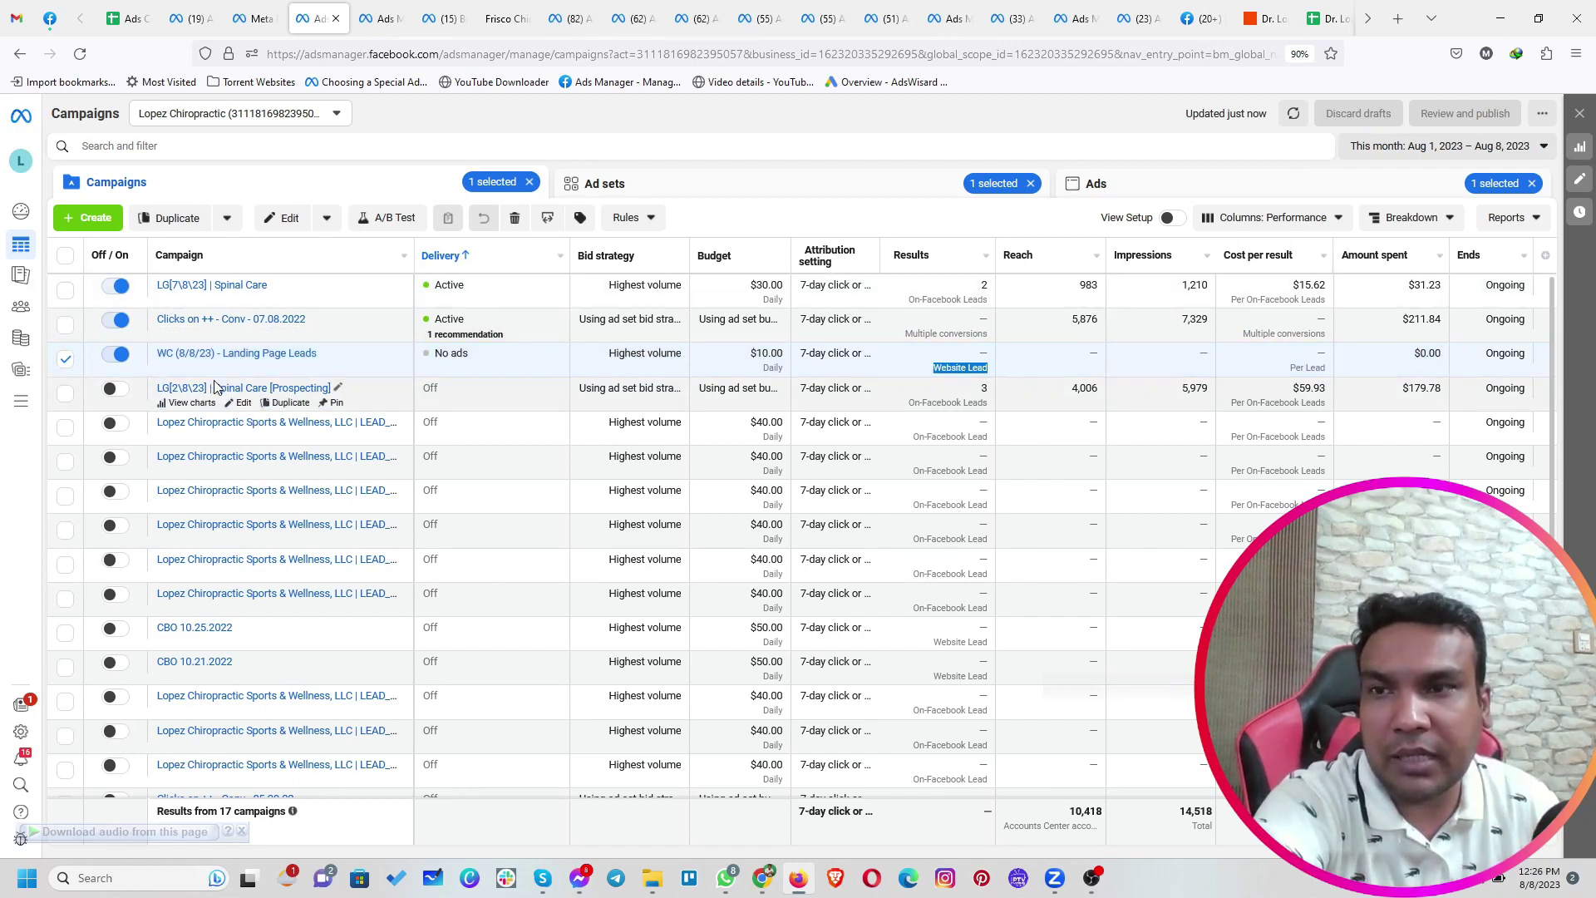
left_click(117, 357)
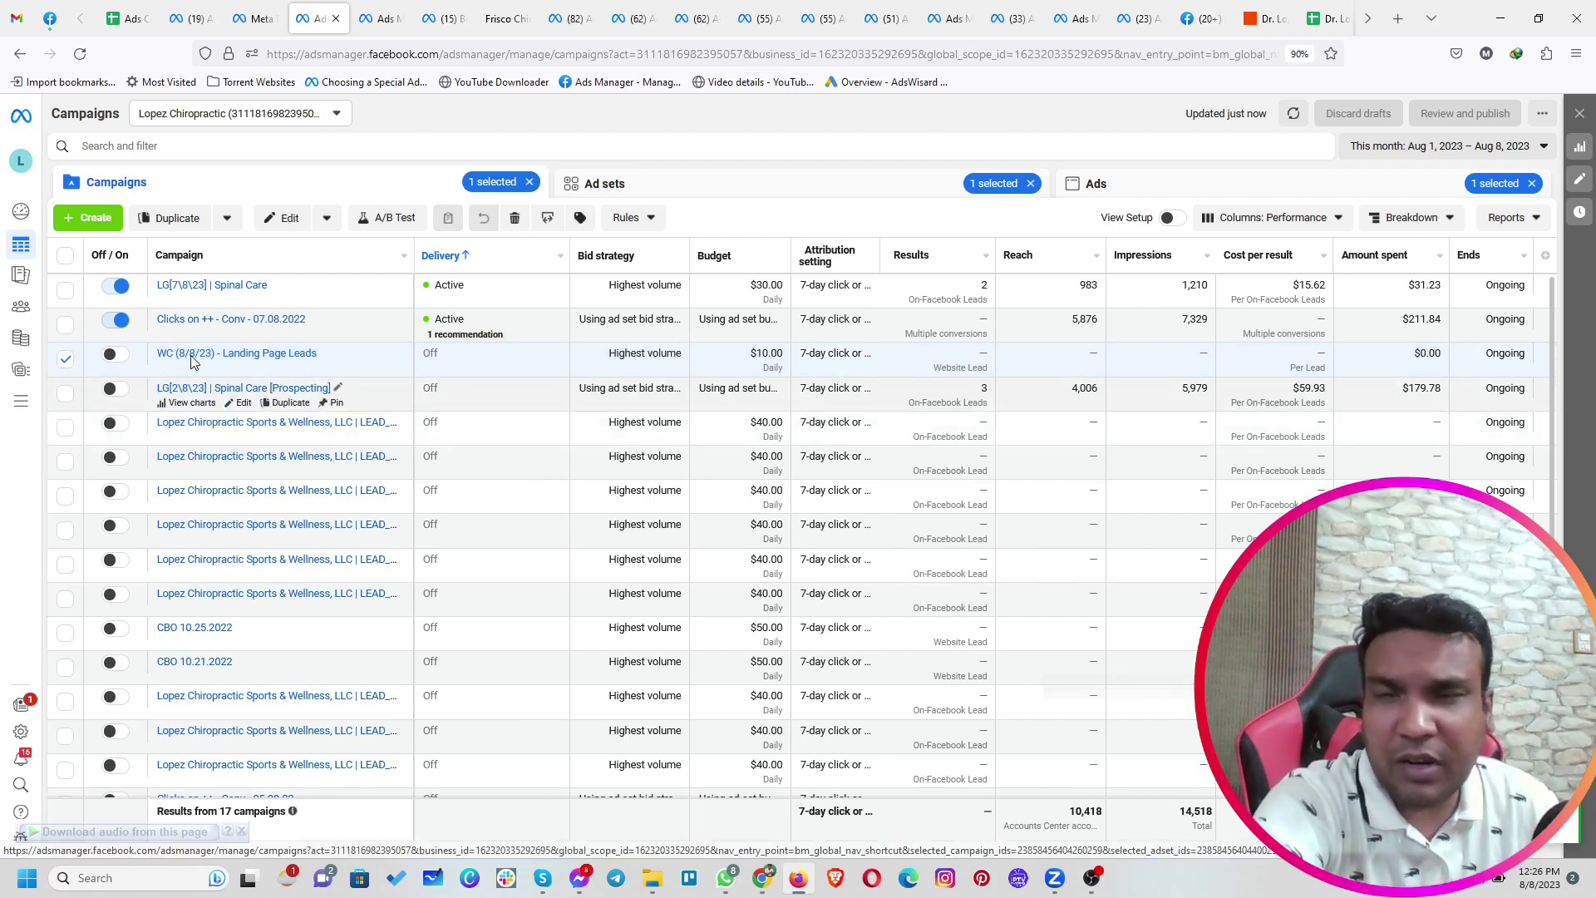
Create a new manual Leads campaign draft, 'New Leads Campaign', with its ad set and ad
left_click(93, 219)
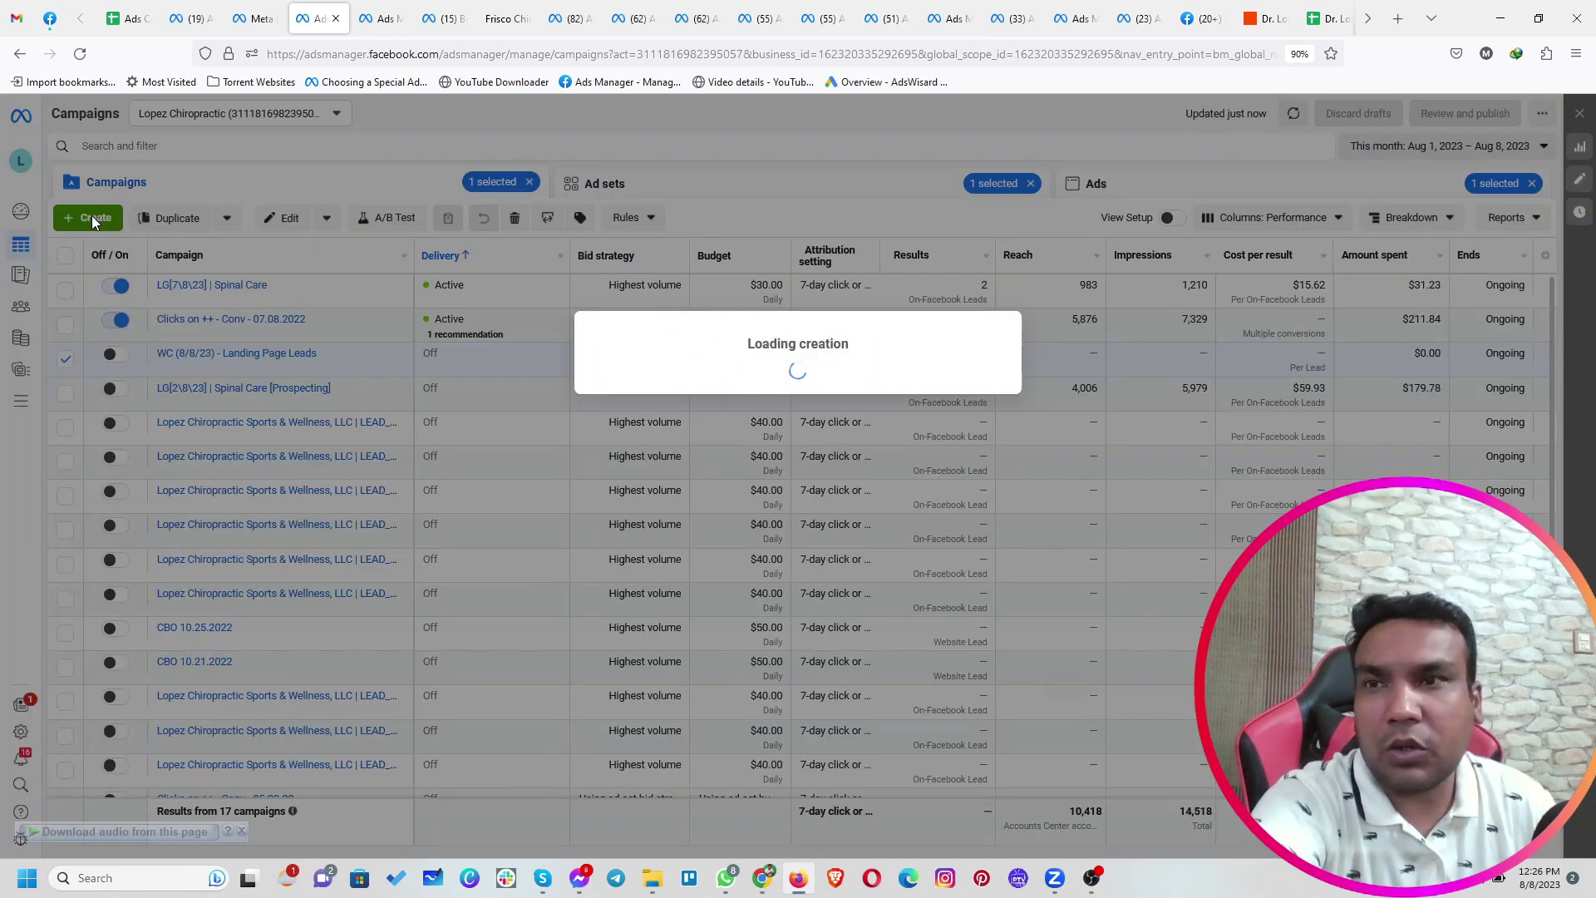
mouse_move(652, 582)
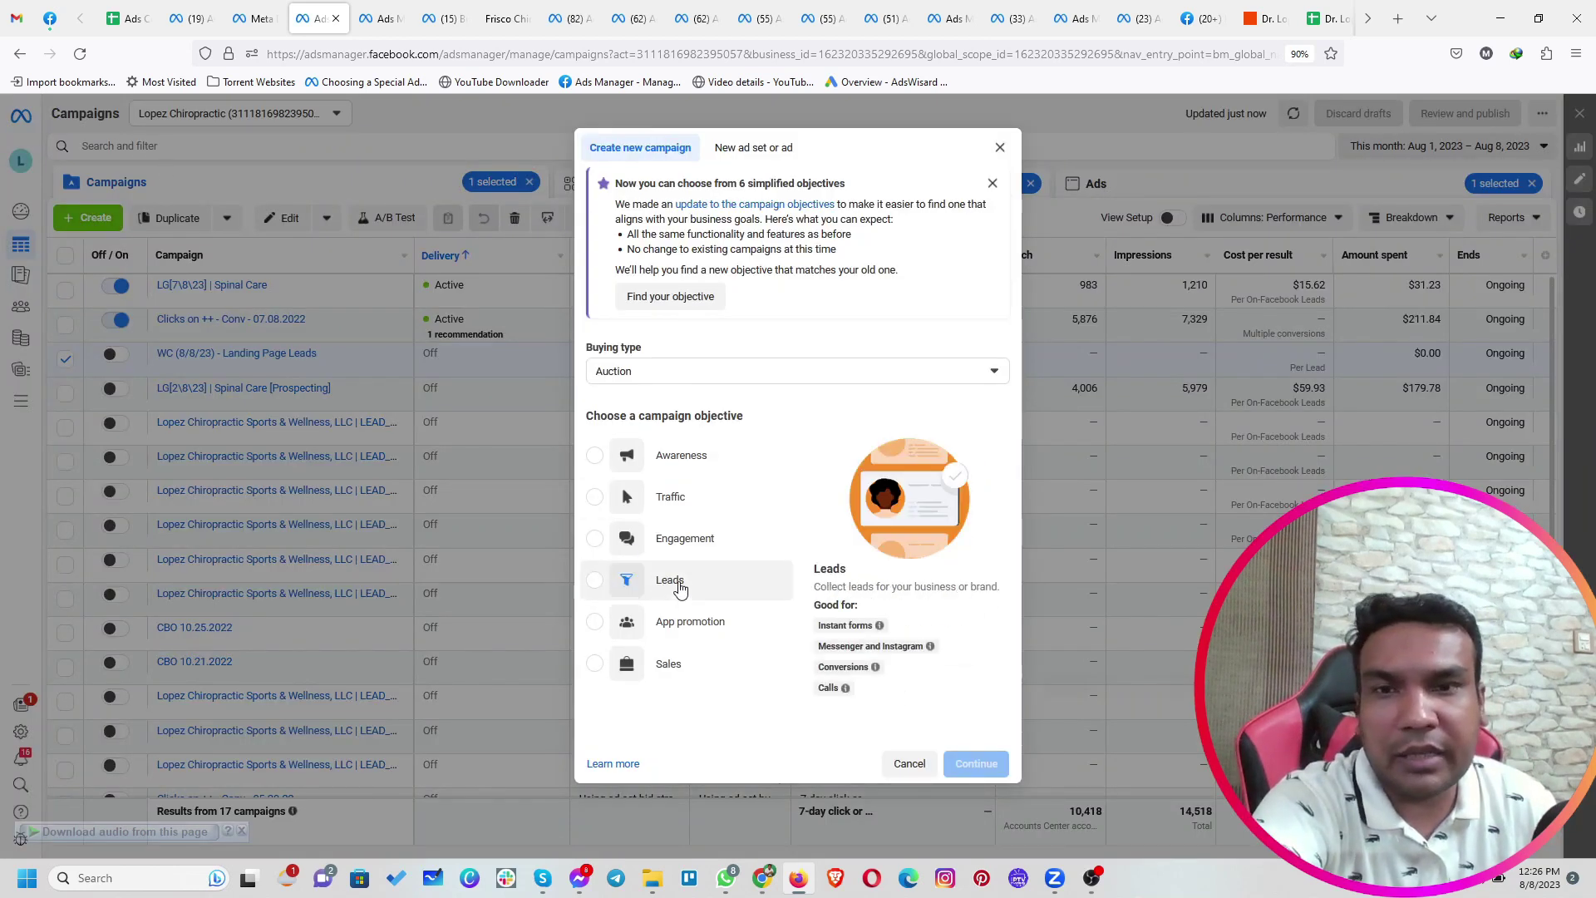
left_click(596, 580)
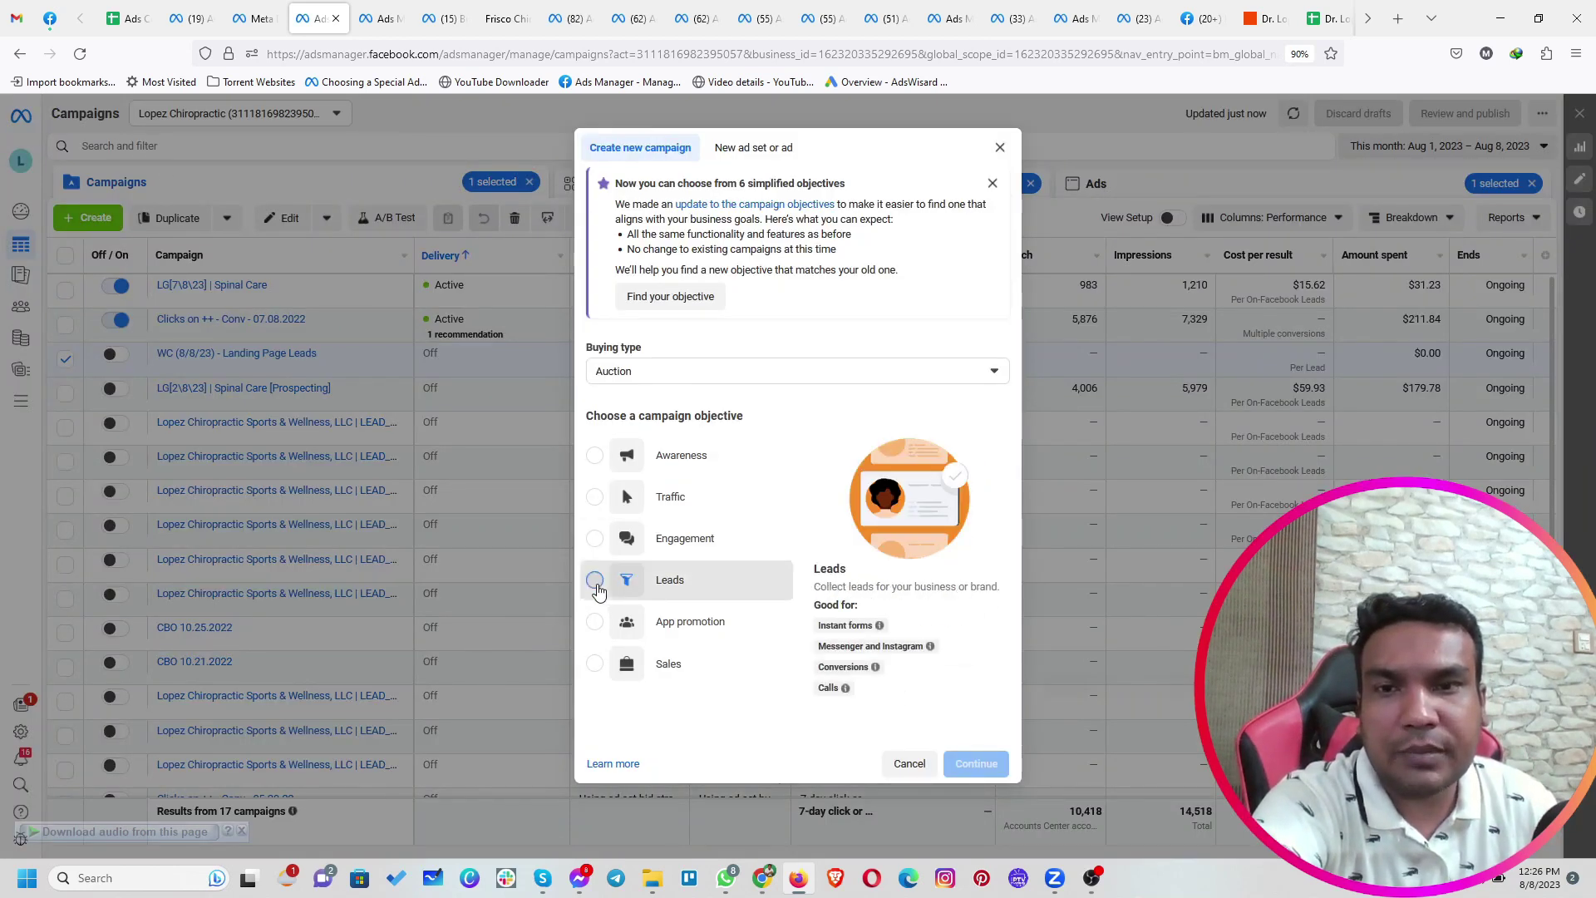
left_click(997, 785)
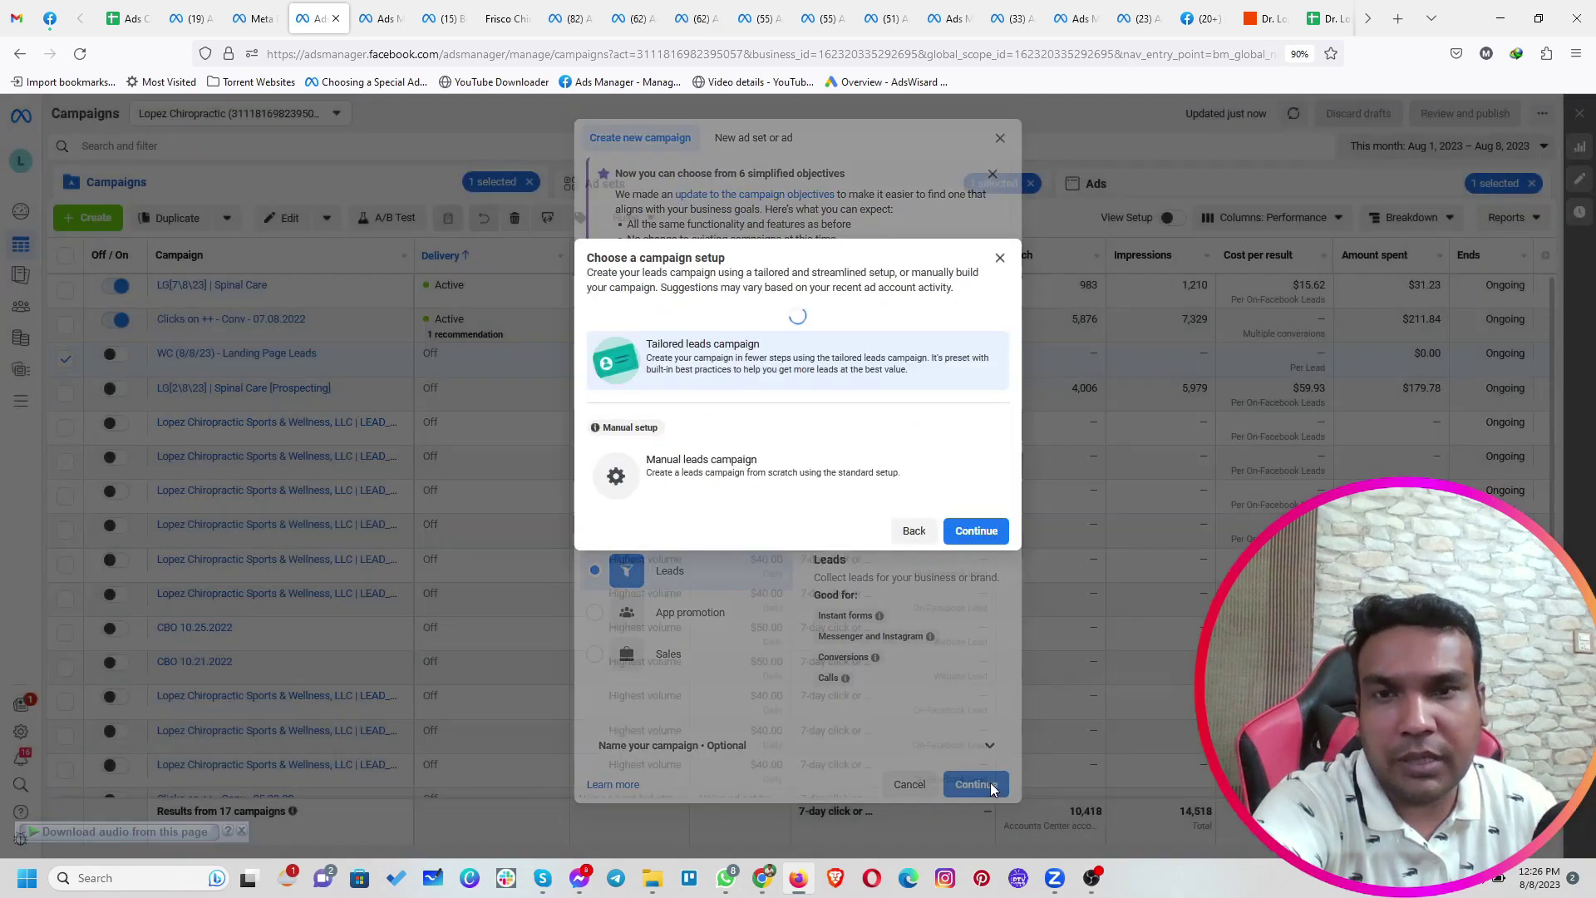
left_click(847, 496)
left_click(972, 538)
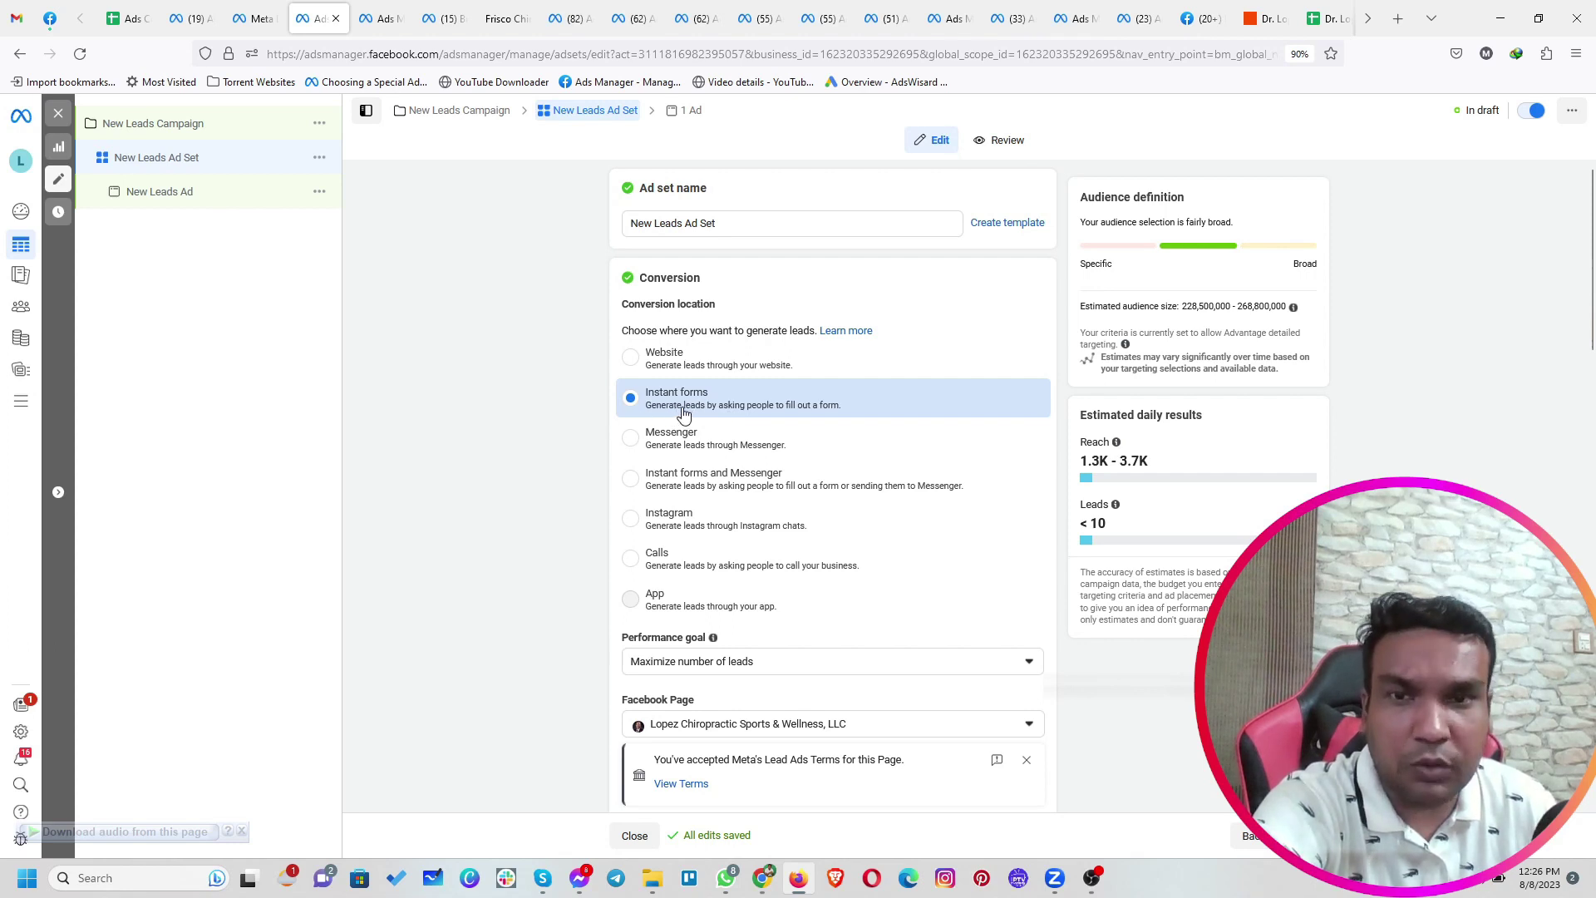
Review the ad set's accepted Lead Ads Terms, $20.00 daily budget and schedule
scroll(532, 609, "down", 3)
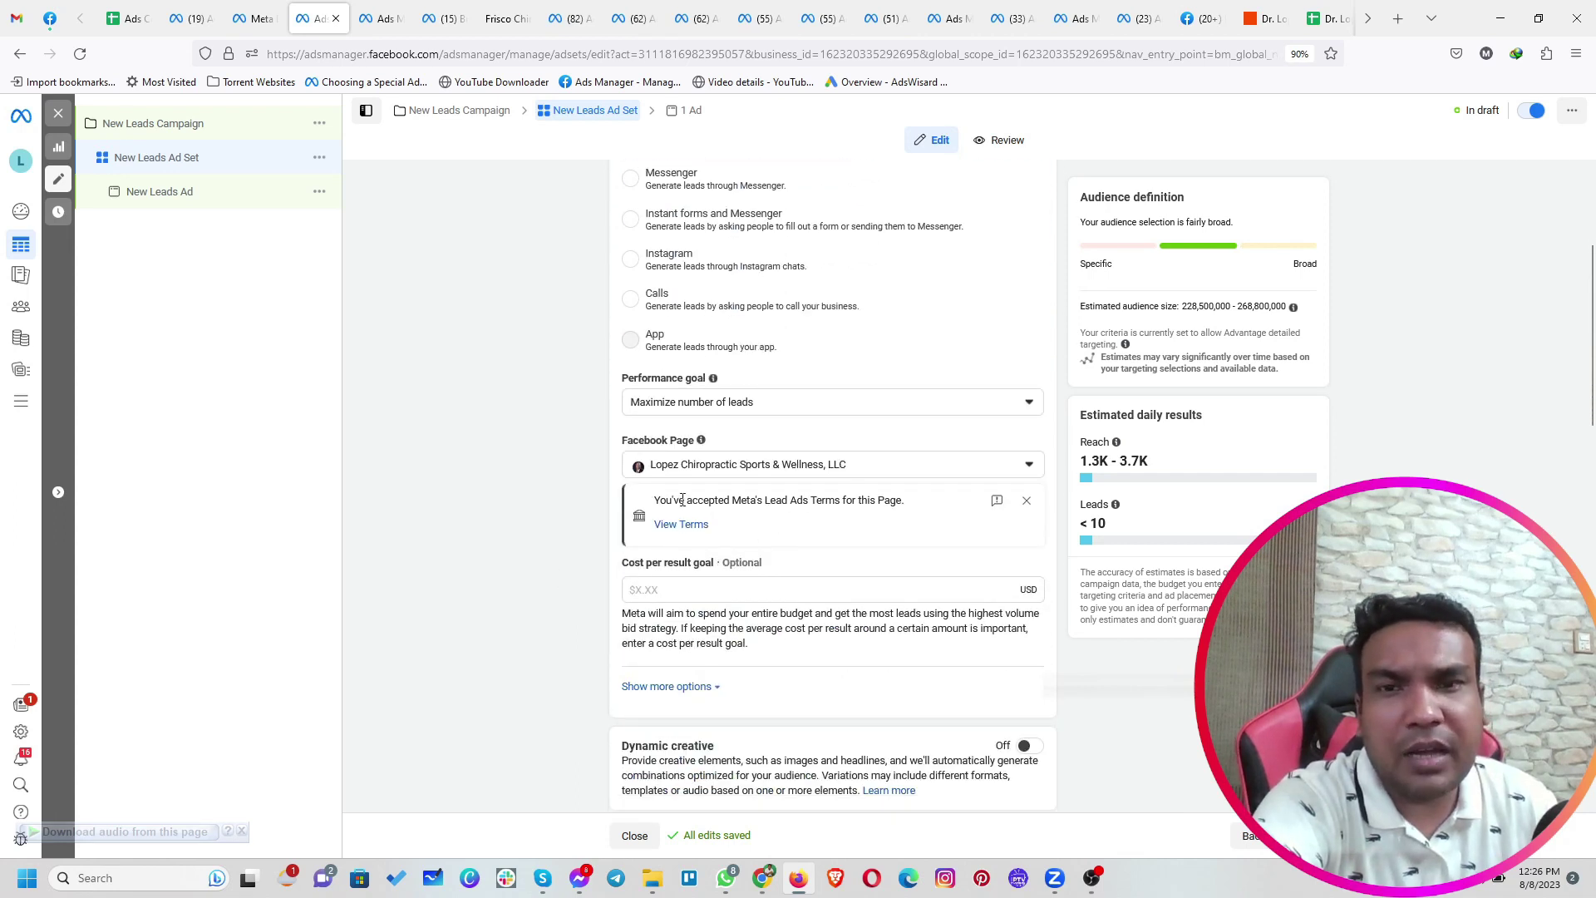
left_click_drag(657, 501, 891, 507)
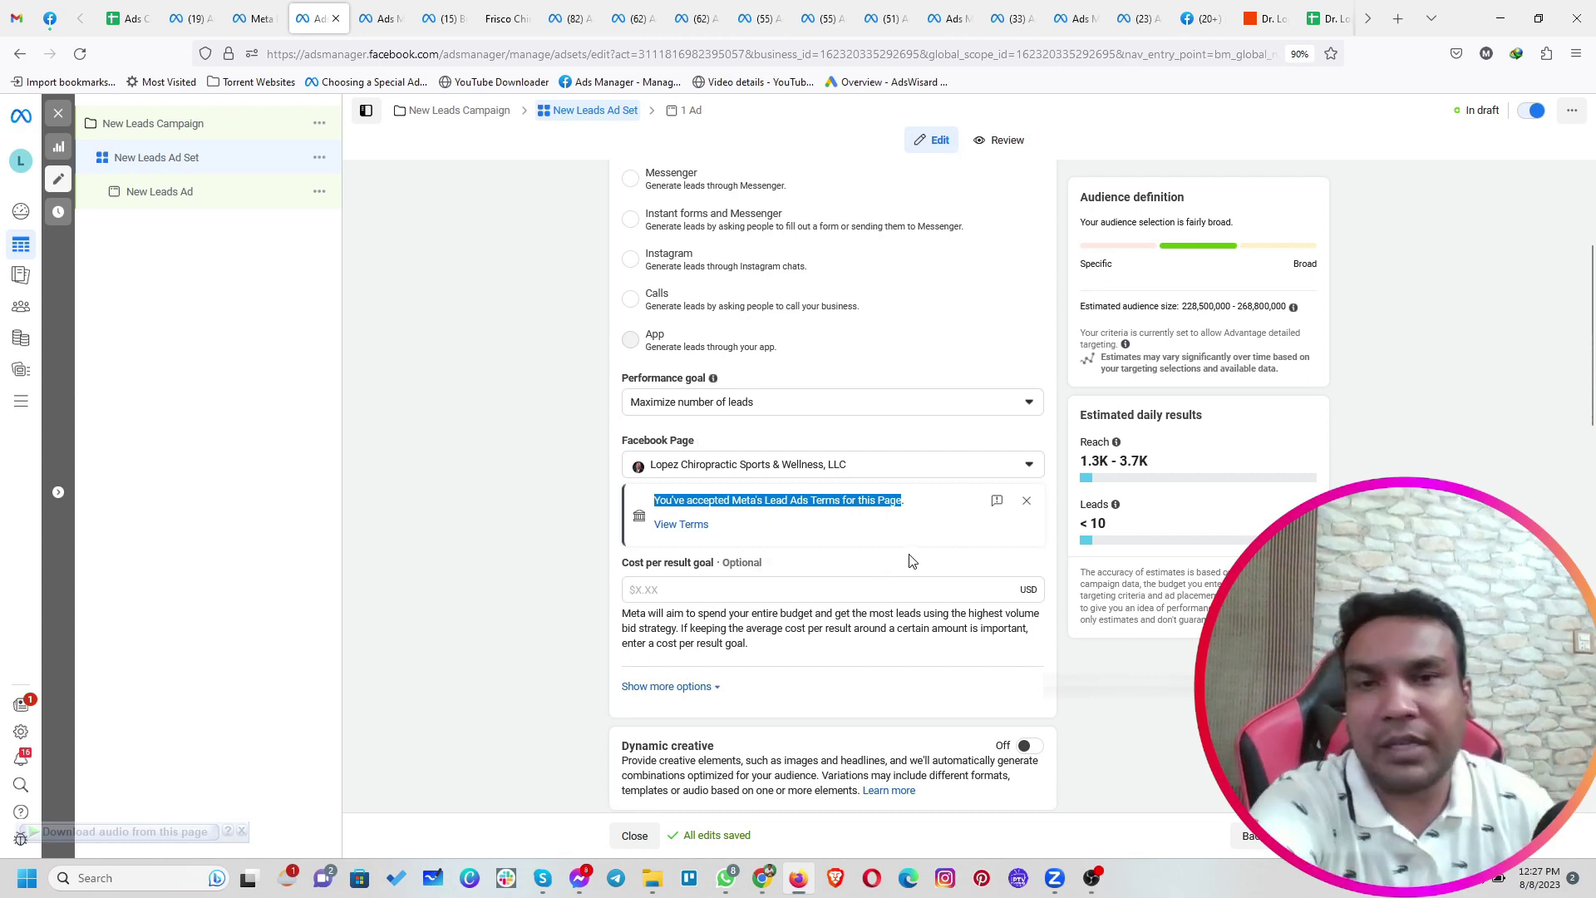
left_click(565, 529)
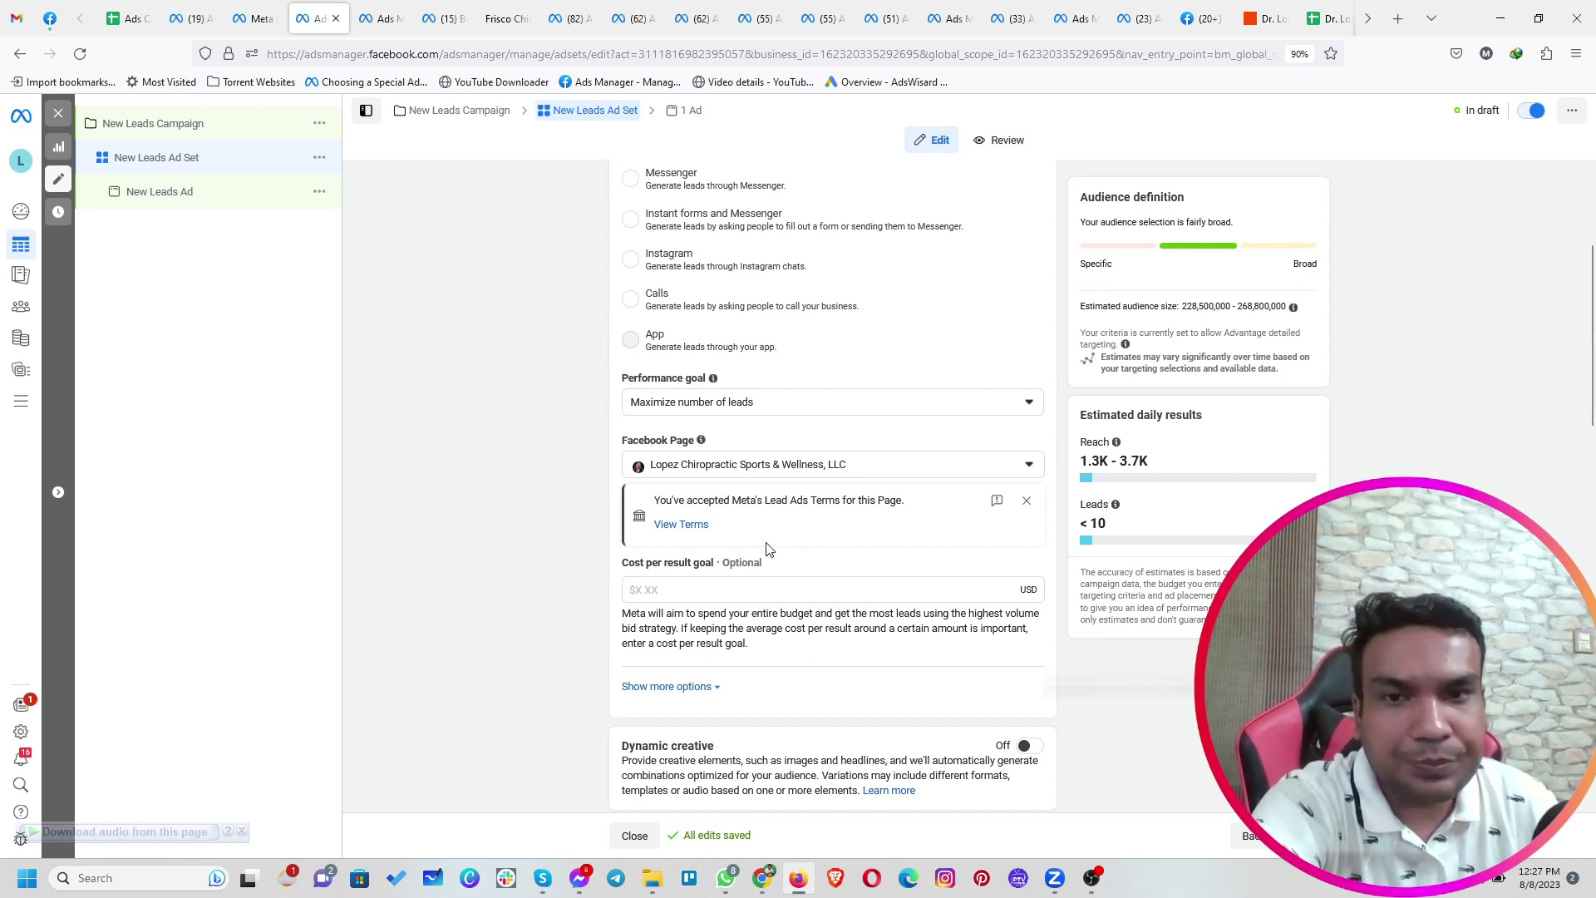
scroll(767, 546, "down", 8)
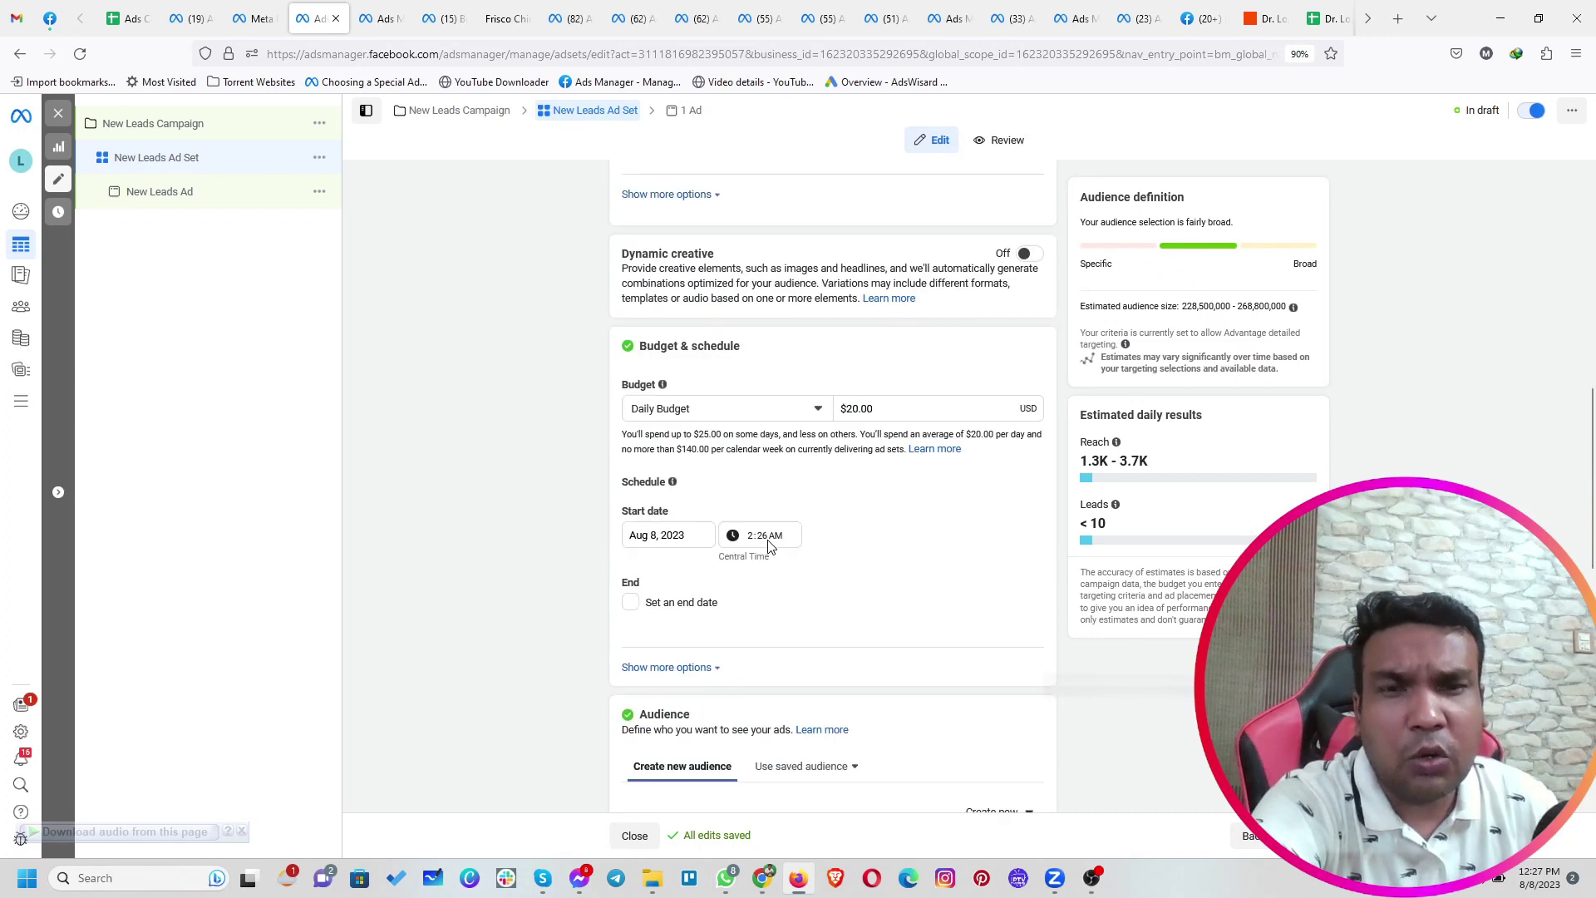
scroll(890, 602, "down", 5)
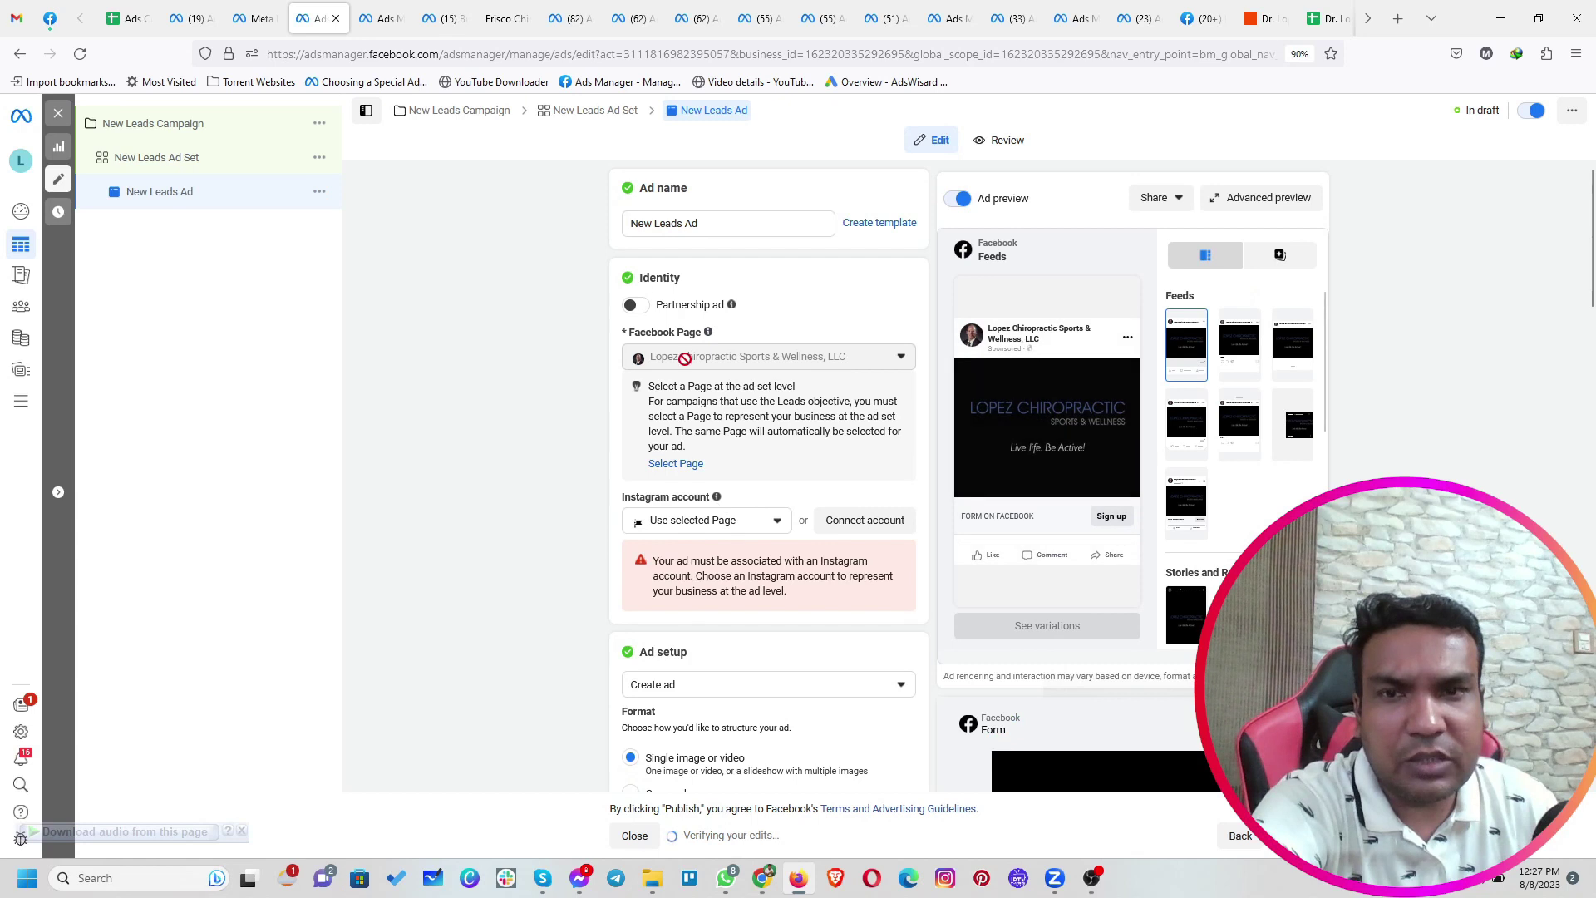
Replace the New Leads Ad's media with the 'Untitled design' back-treatment photo and accept the default crops
scroll(636, 565, "down", 5)
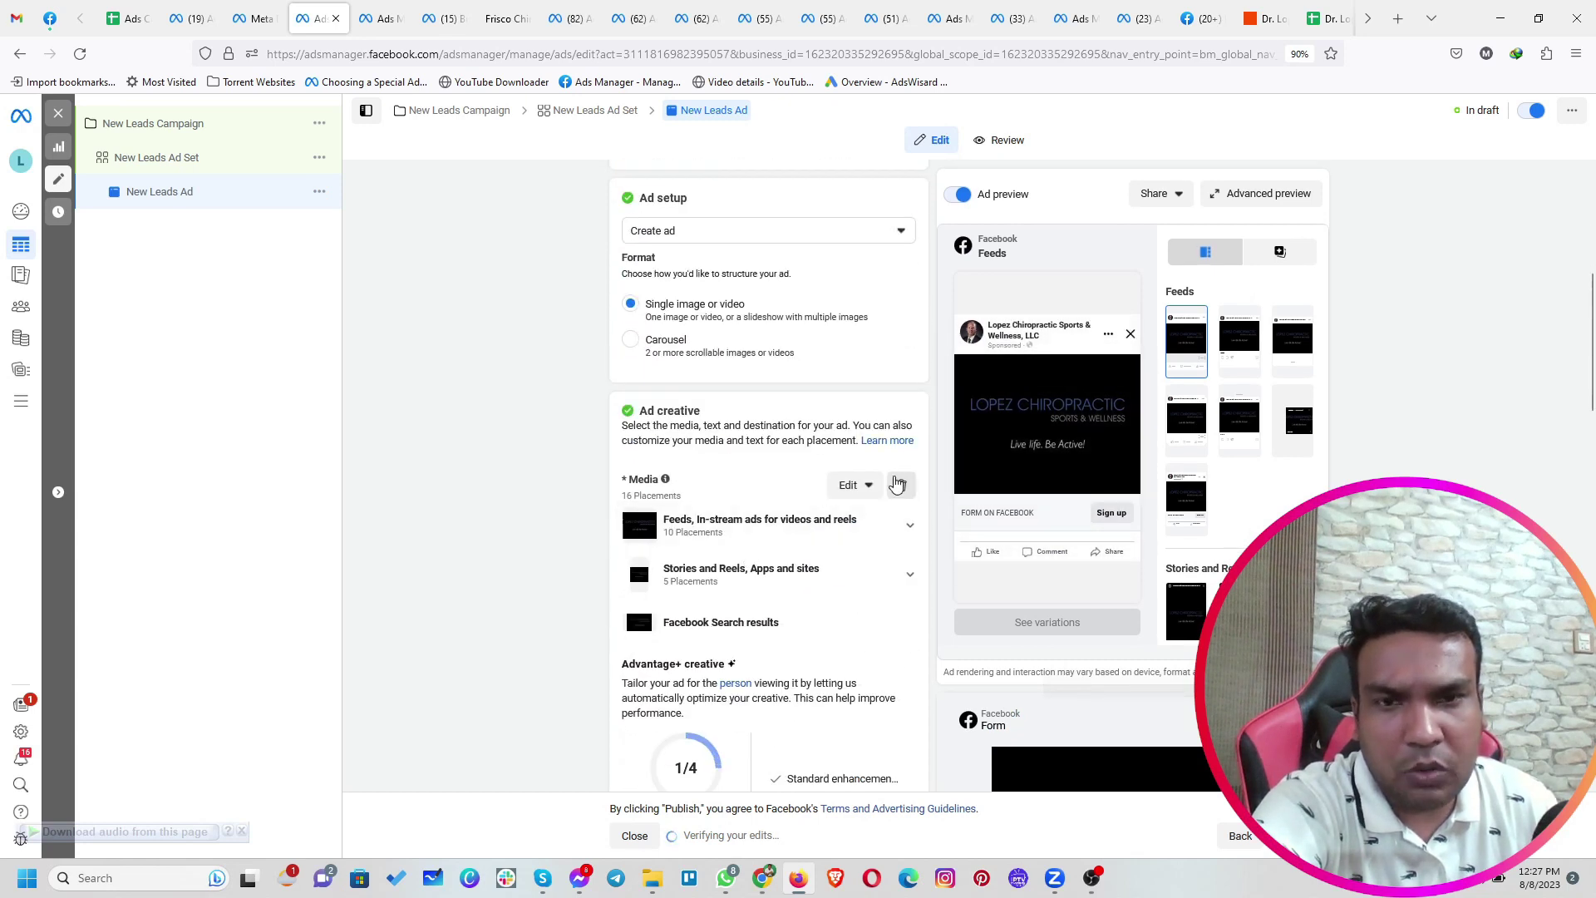
left_click(901, 485)
left_click(686, 509)
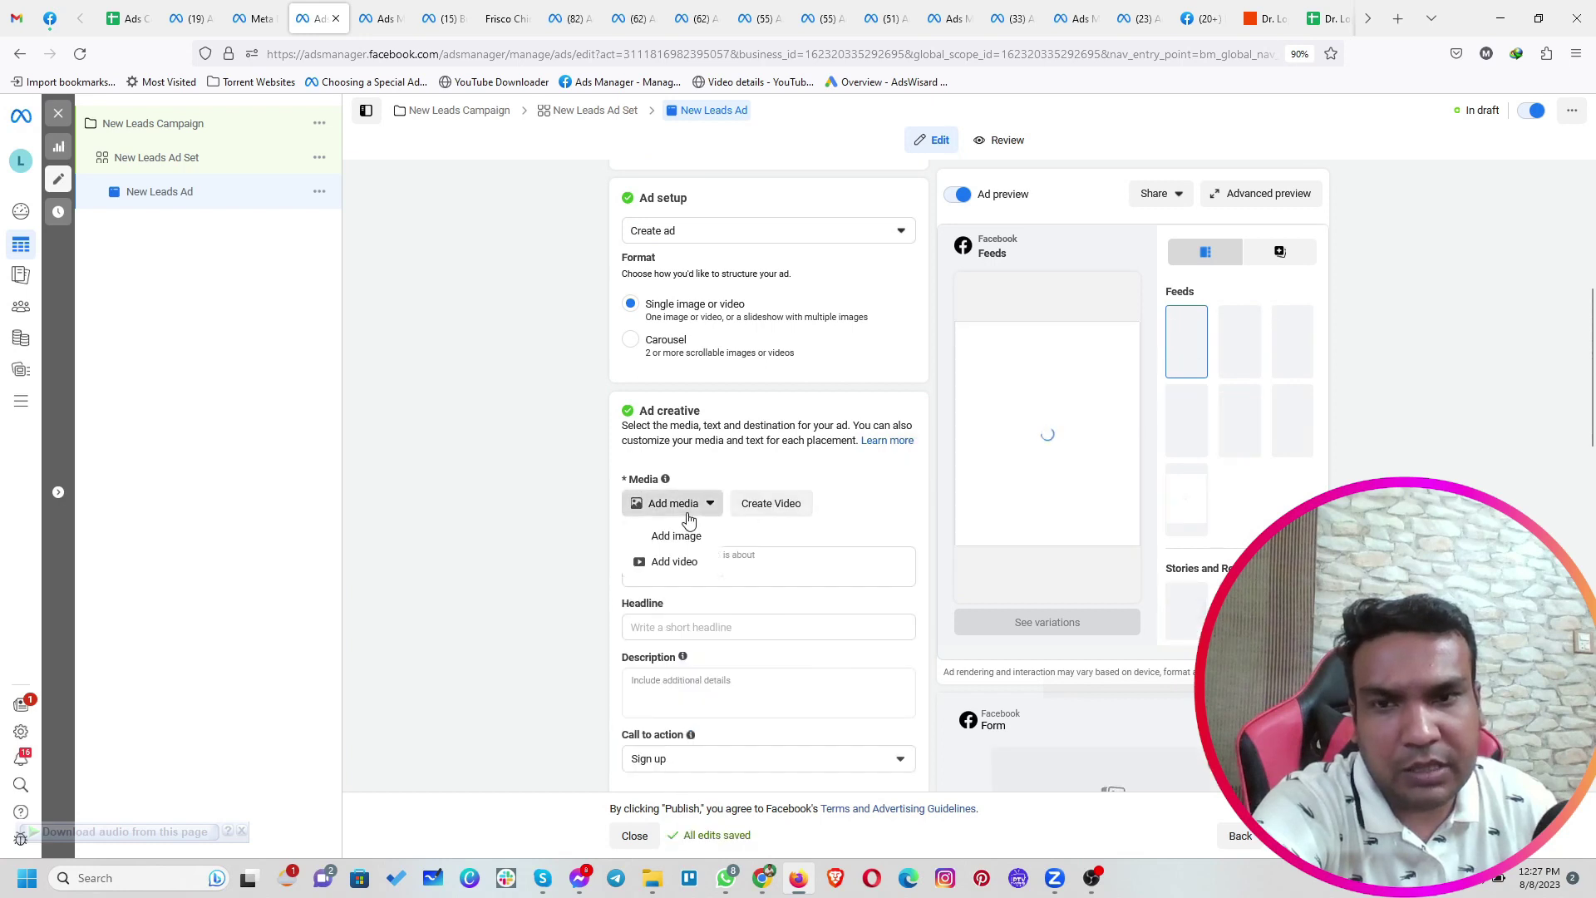
left_click(687, 536)
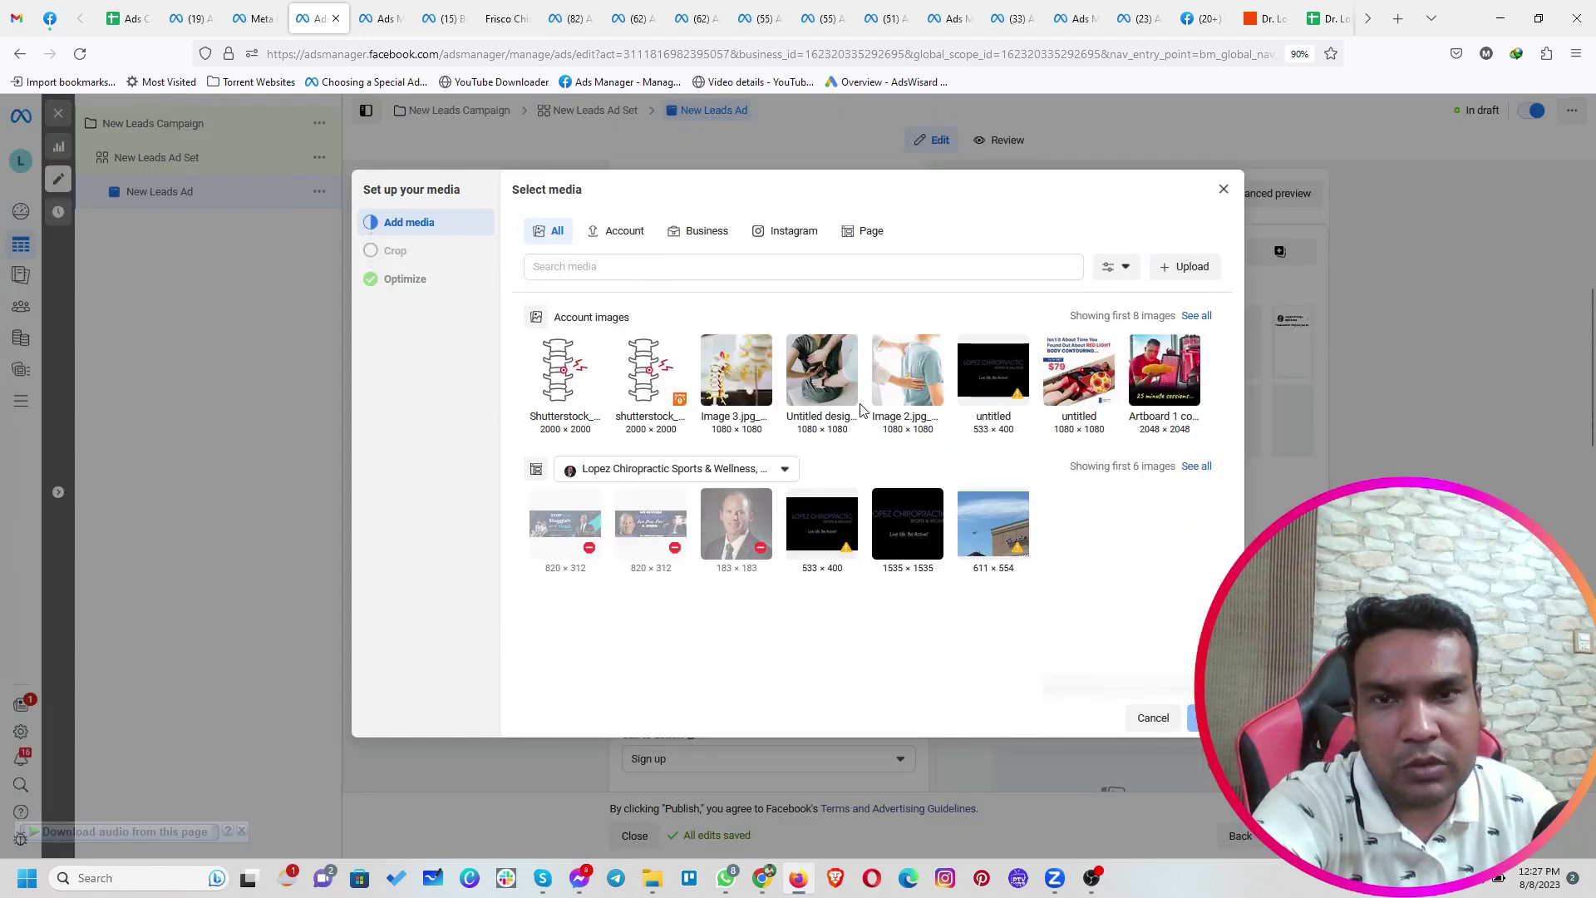
left_click(800, 381)
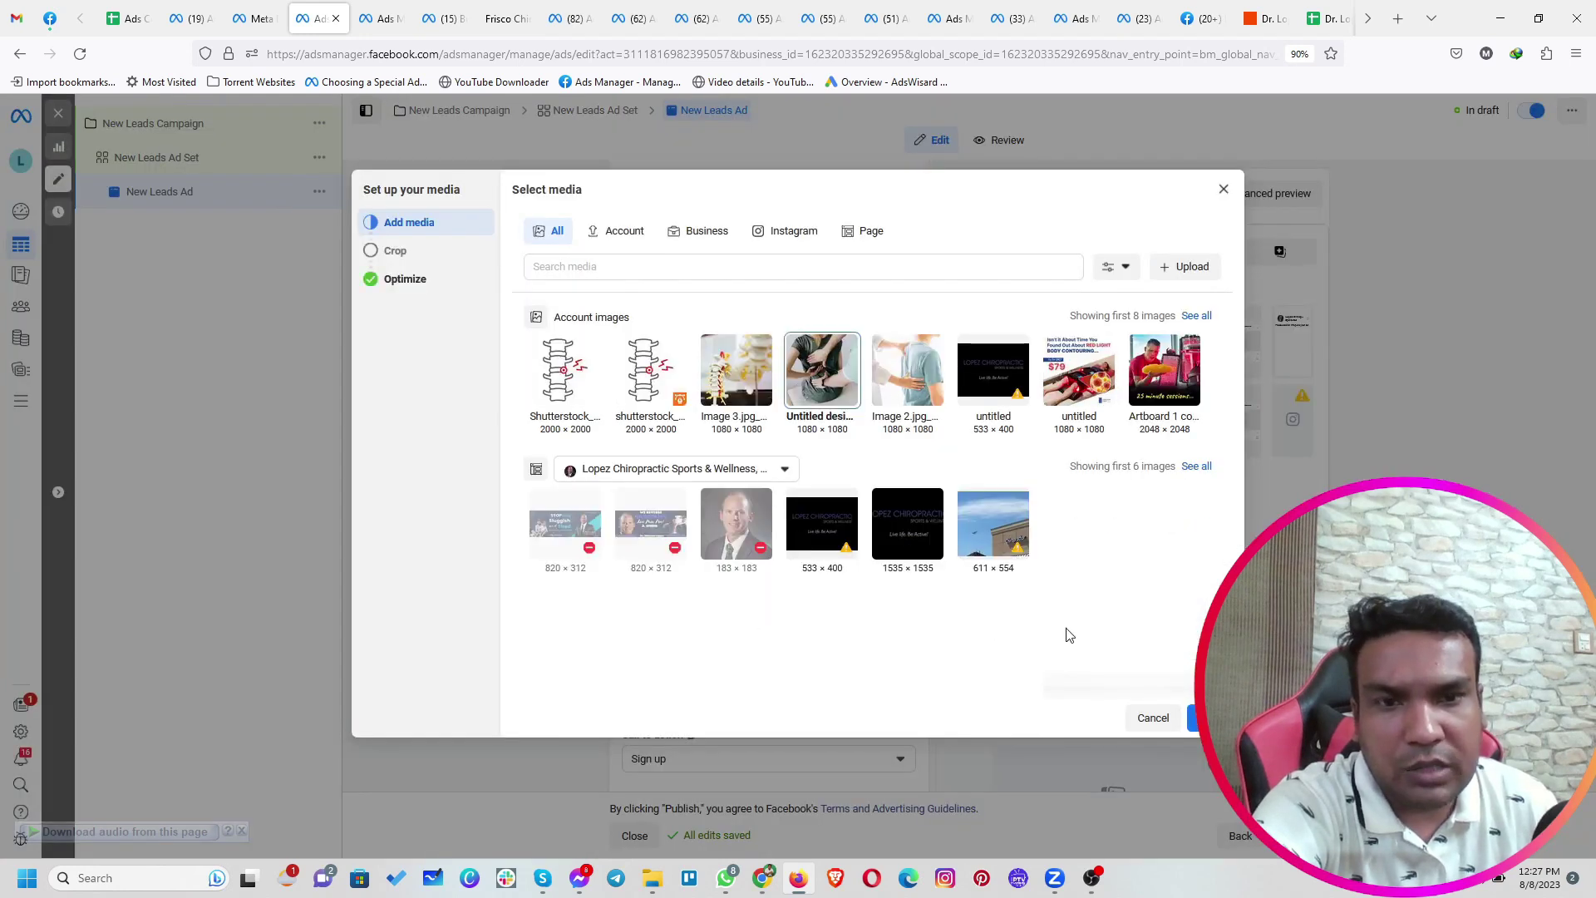
left_click(1195, 718)
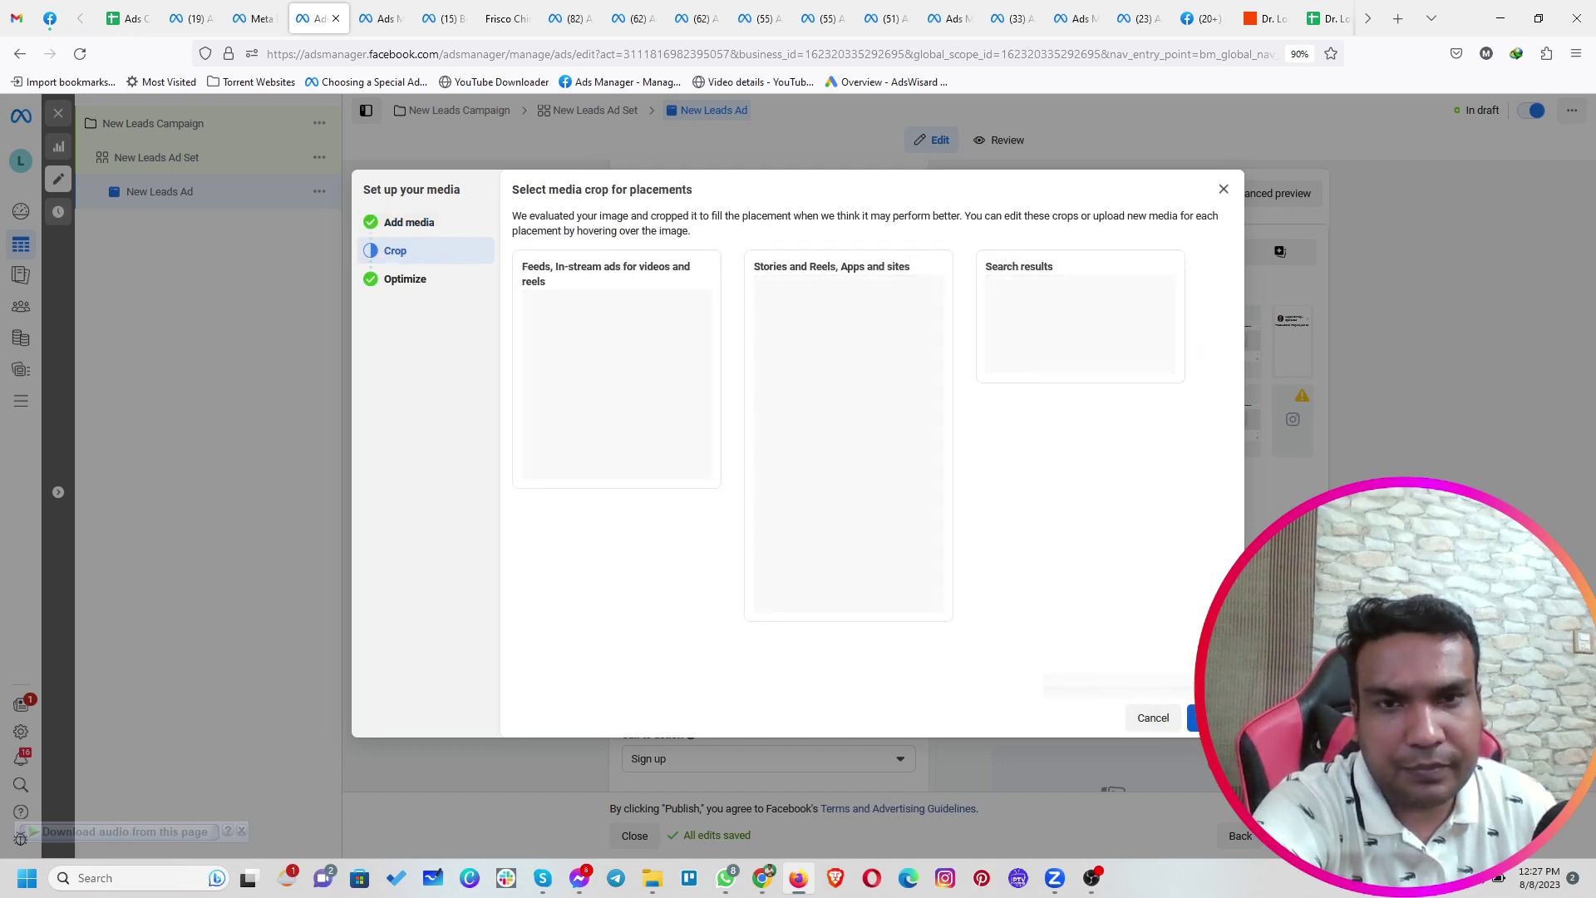
key("Return")
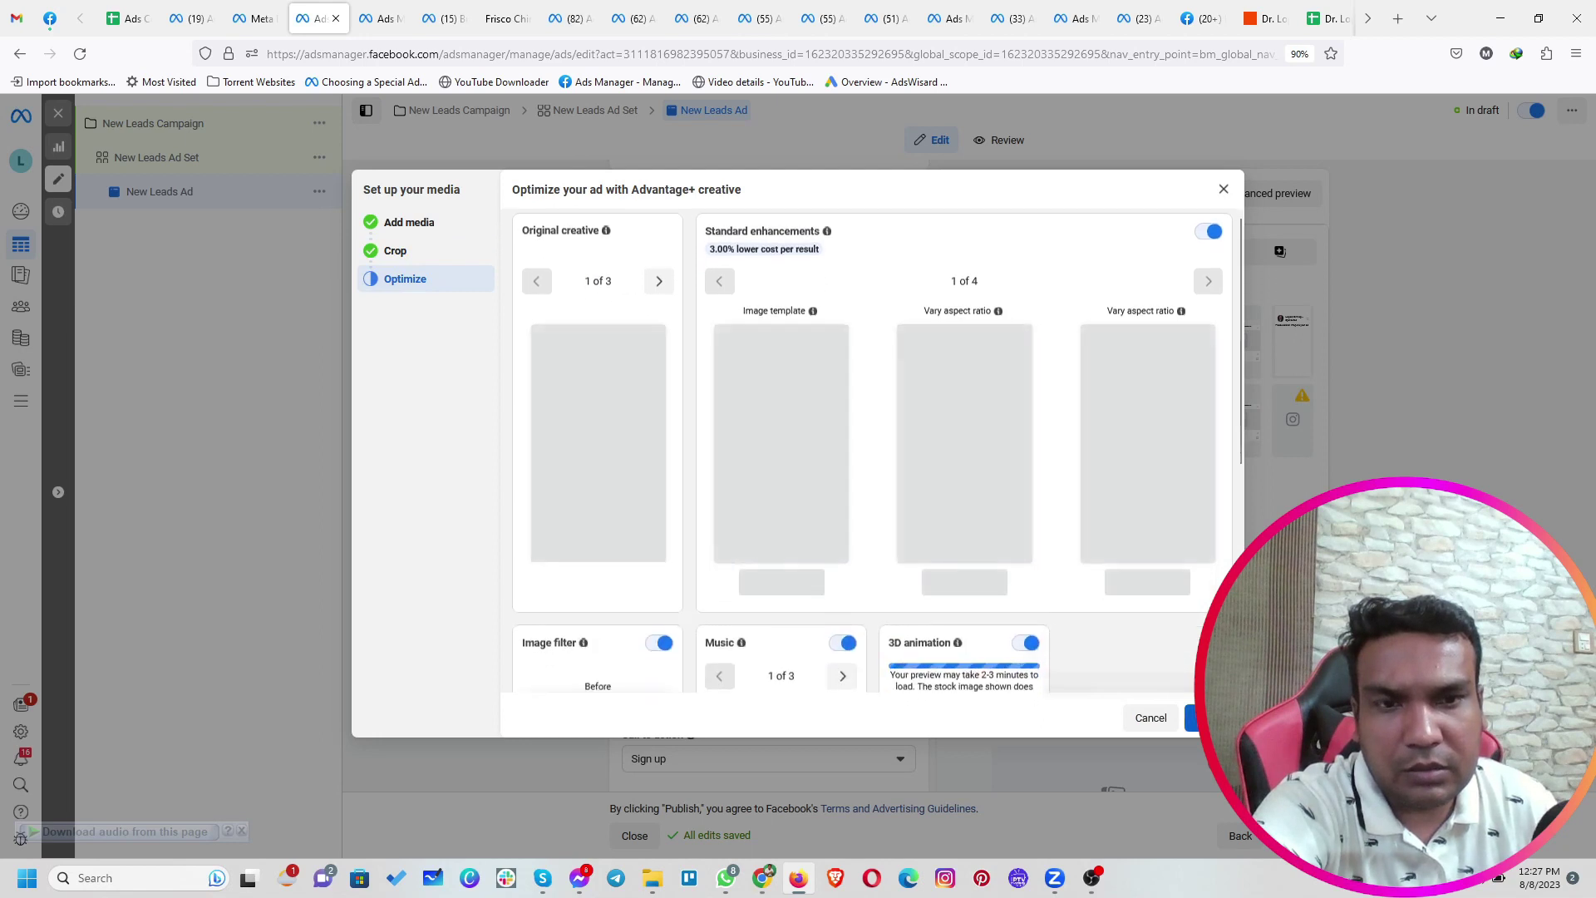
Confirm the media and optimization settings, then paste the clinic website address into the headline
key("Return")
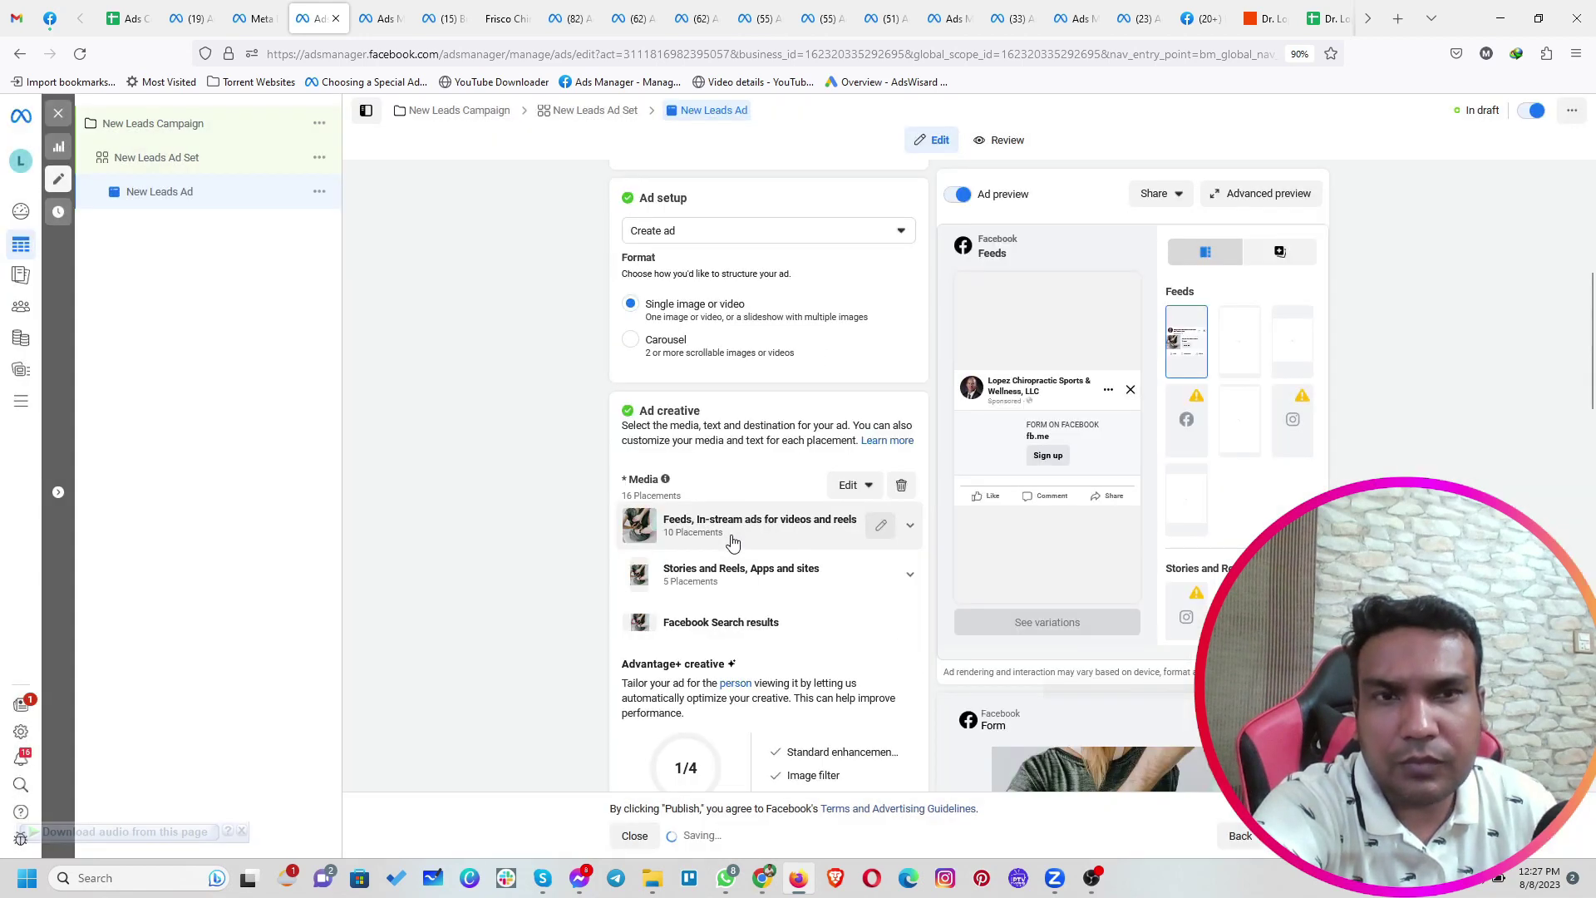
scroll(698, 567, "down", 5)
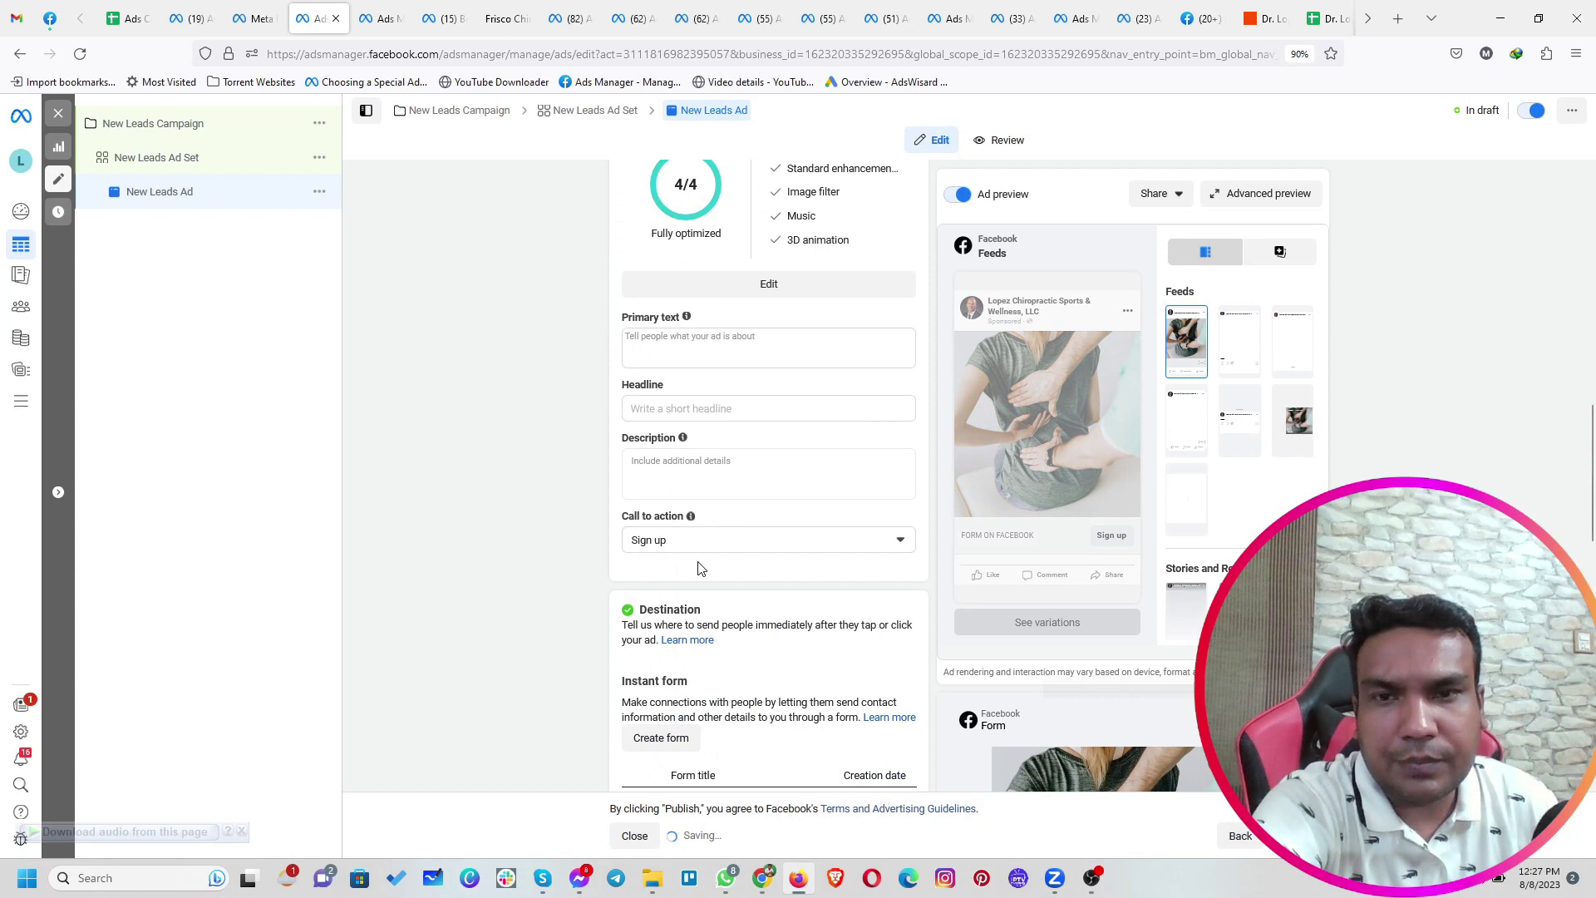
left_click(669, 408)
type("https://drmichaellopez.com/")
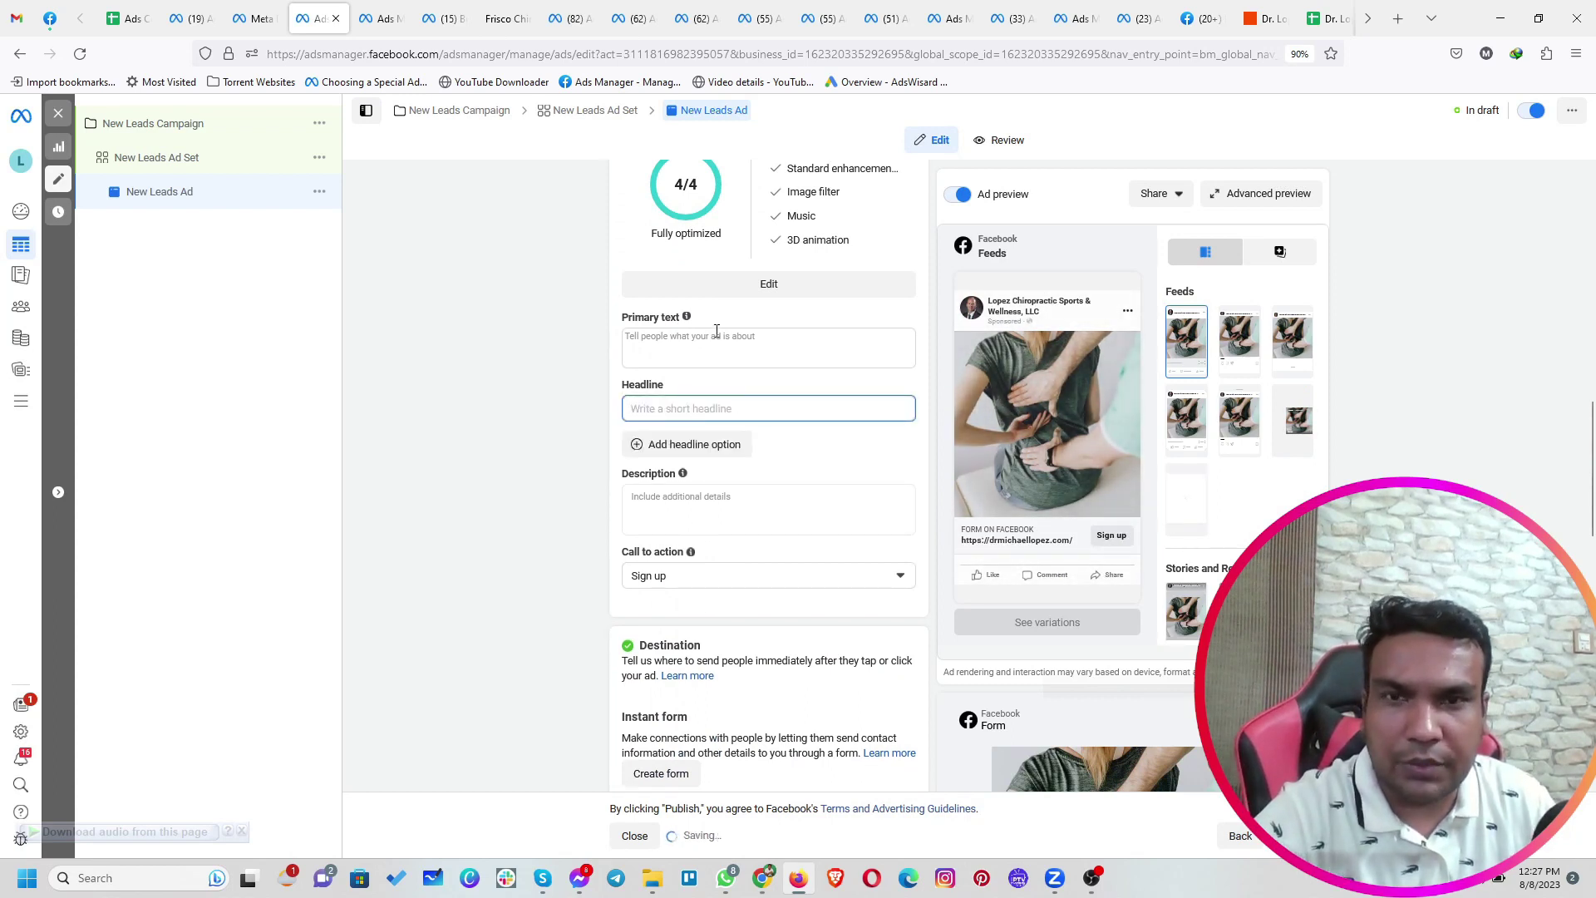
Copy the Image Ad's primary text into the New Leads Ad's primary text field
left_click(365, 18)
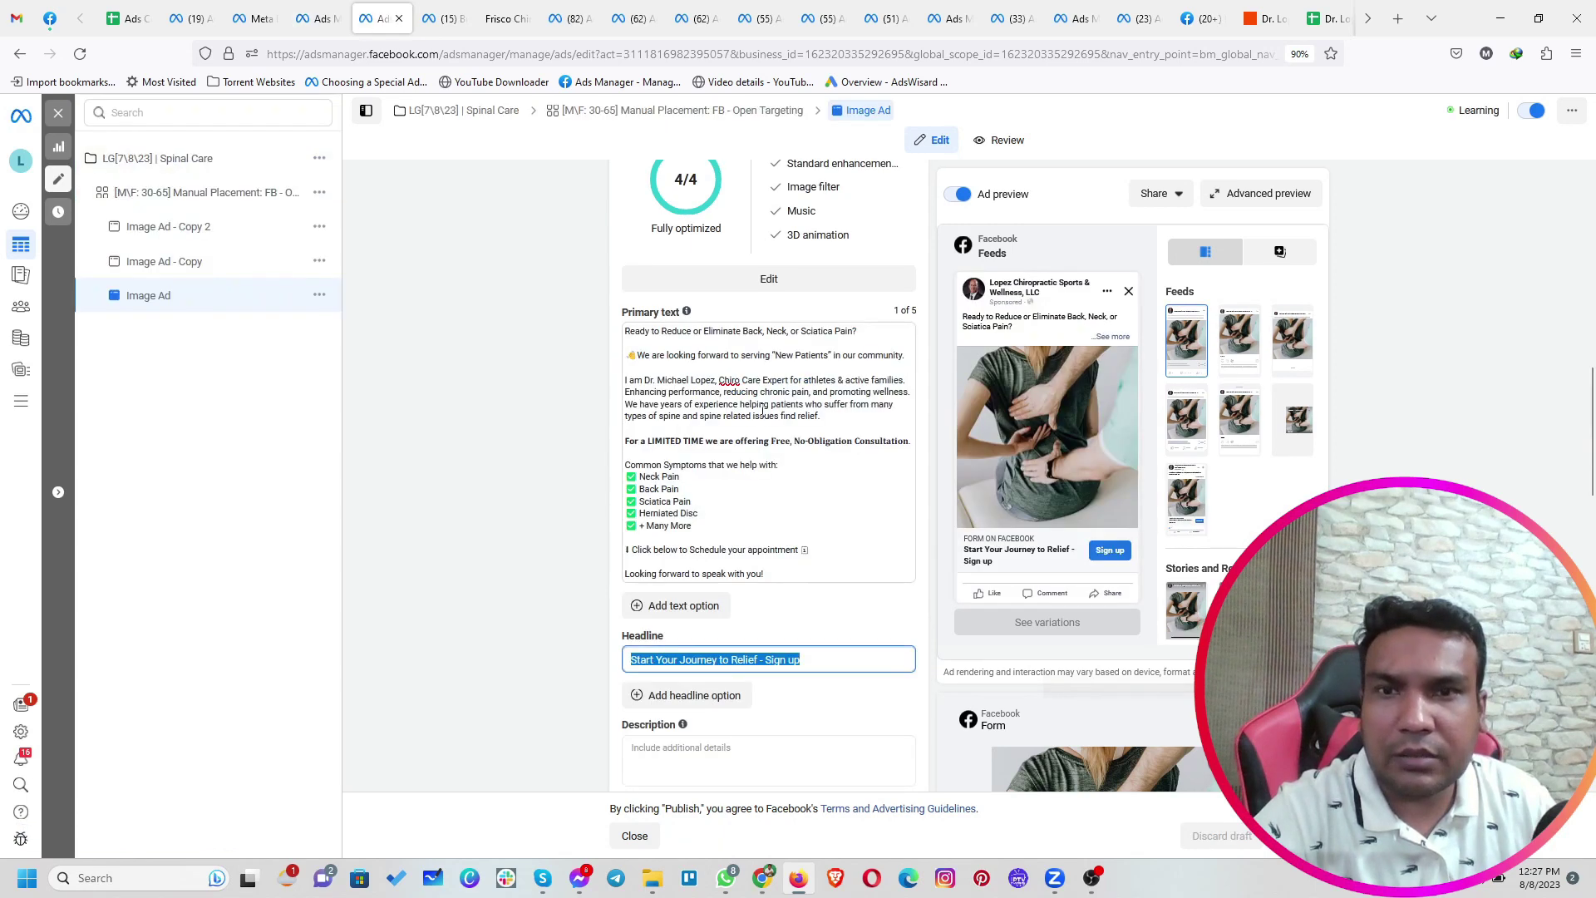
left_click(761, 403)
key("ctrl+a")
left_click(318, 19)
left_click(748, 345)
key("ctrl+v")
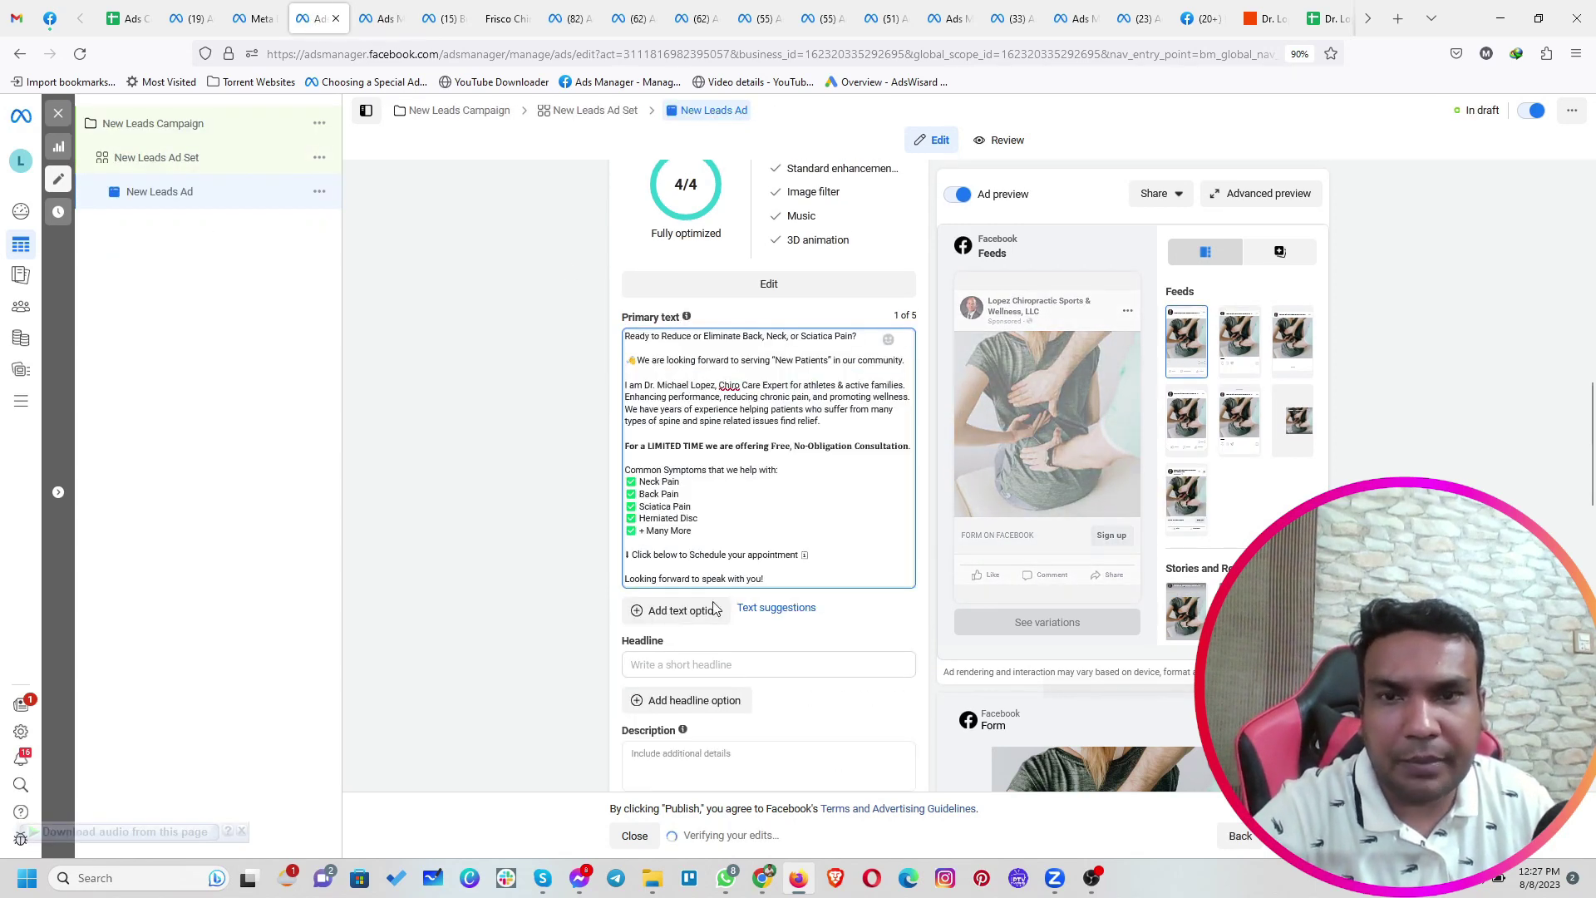
left_click(716, 666)
Copy the headline 'Start Your Journey to Relief - Sign up' from the Image Ad into the New Leads Ad
left_click(378, 16)
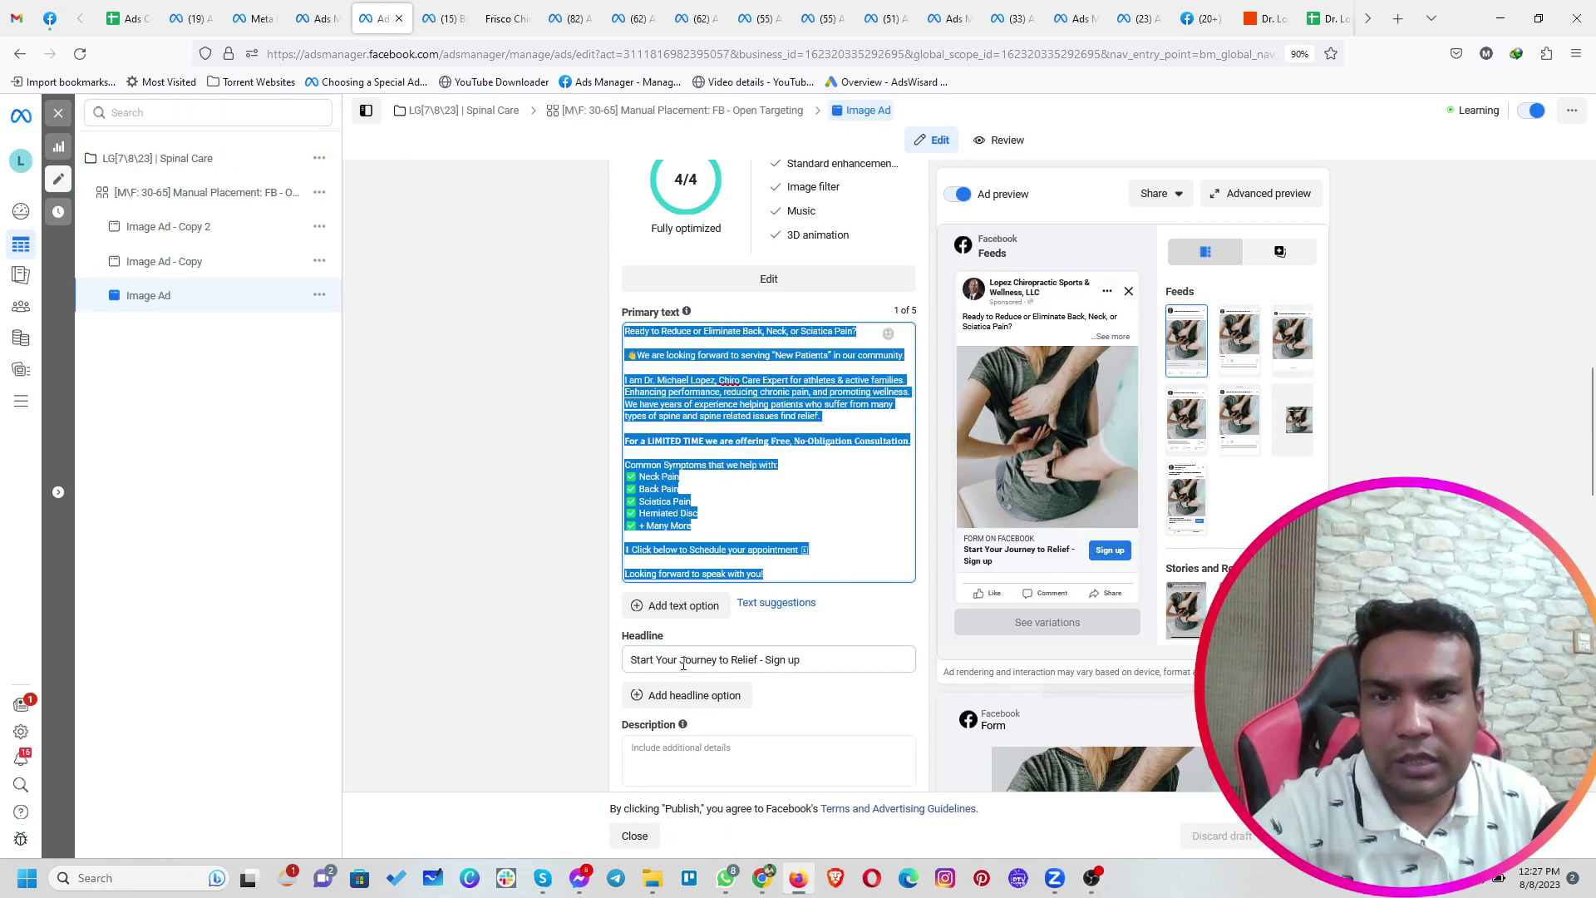
left_click(688, 673)
triple_click(689, 663)
key("ctrl+c")
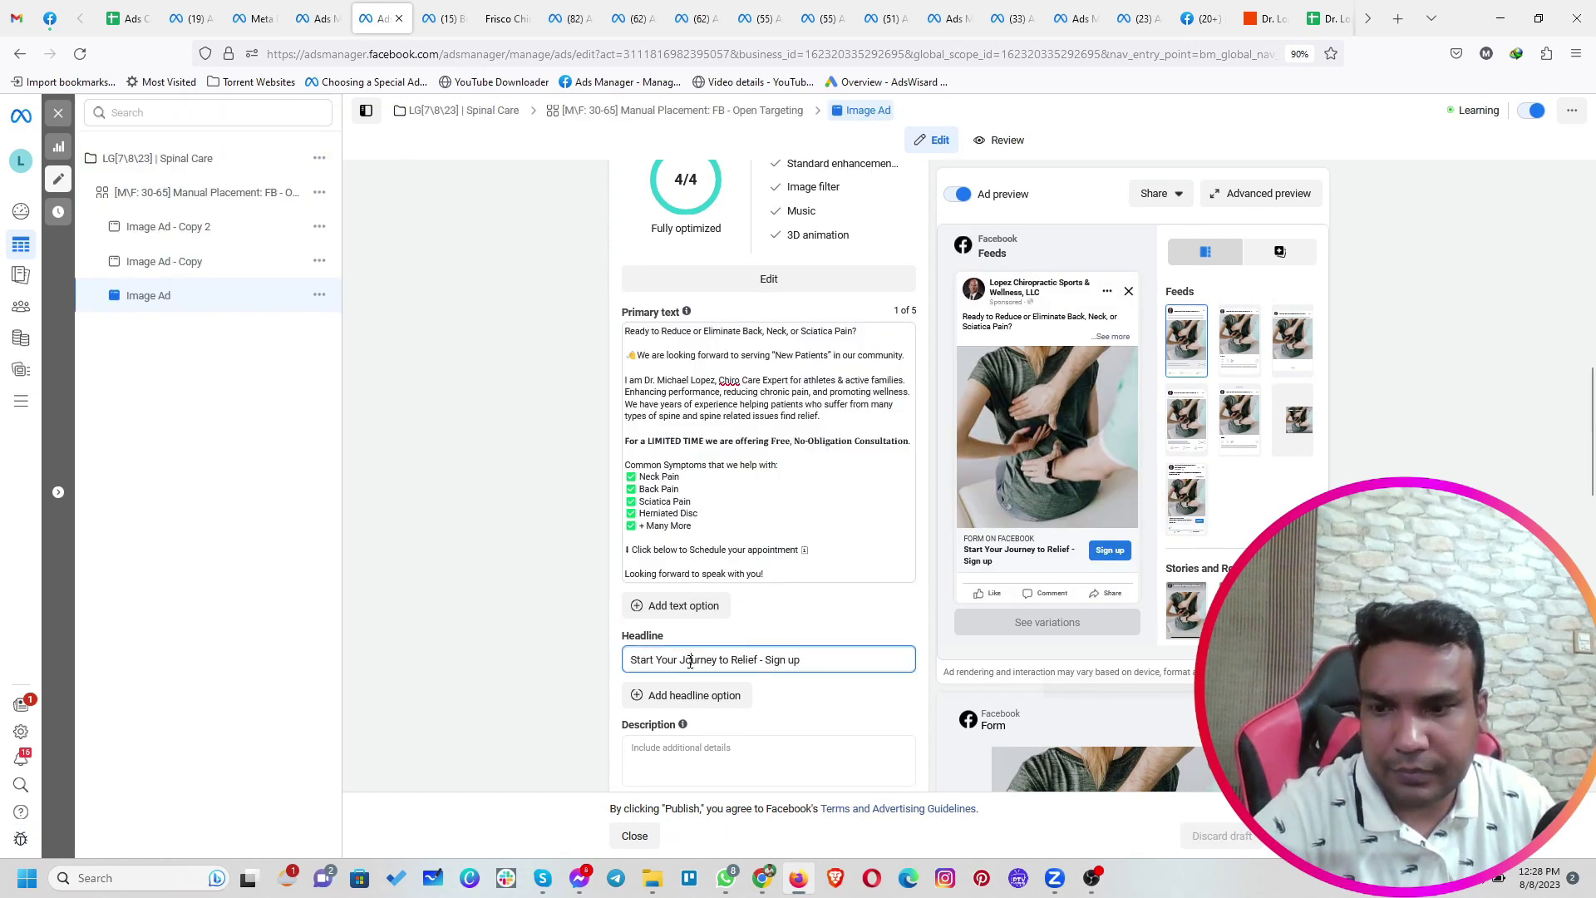
left_click(322, 9)
key("ctrl+v")
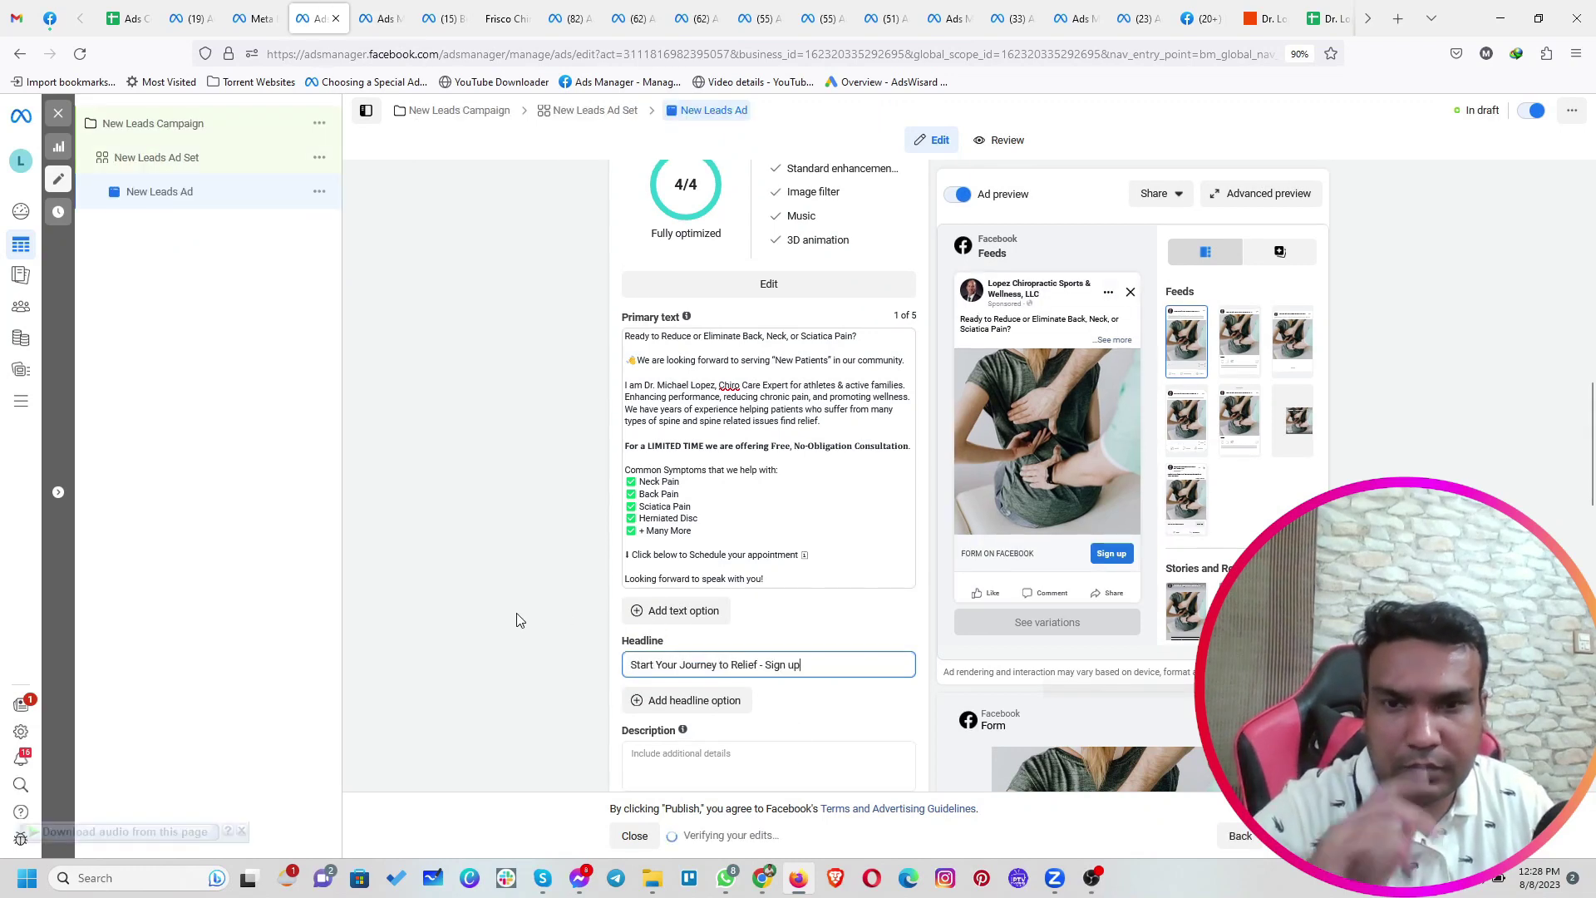
scroll(516, 620, "down", 3)
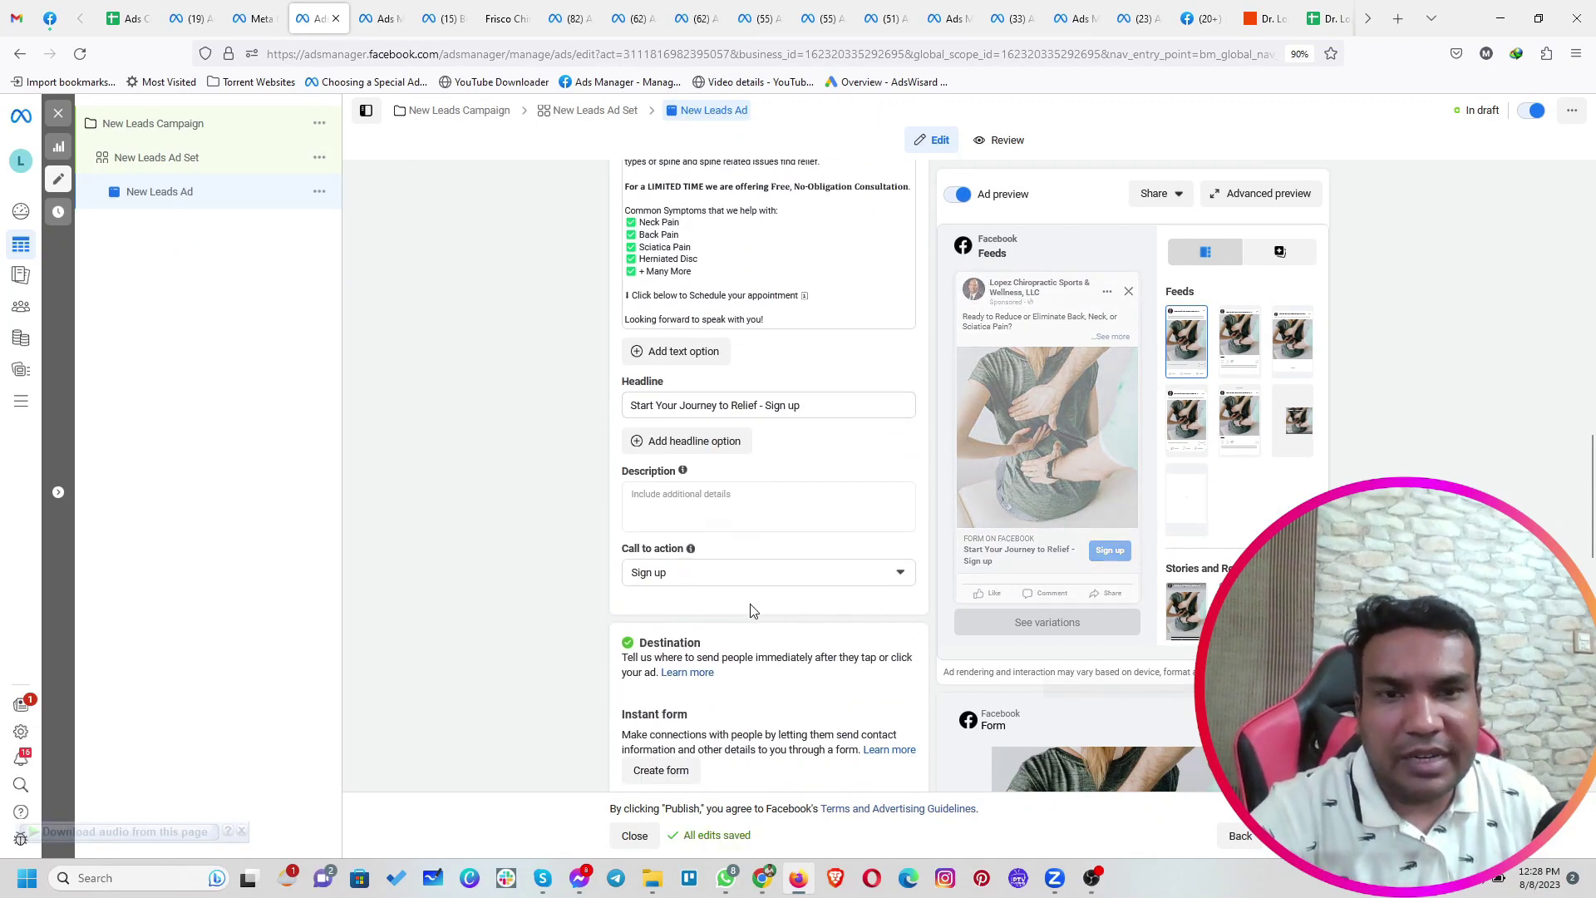
scroll(752, 611, "down", 2)
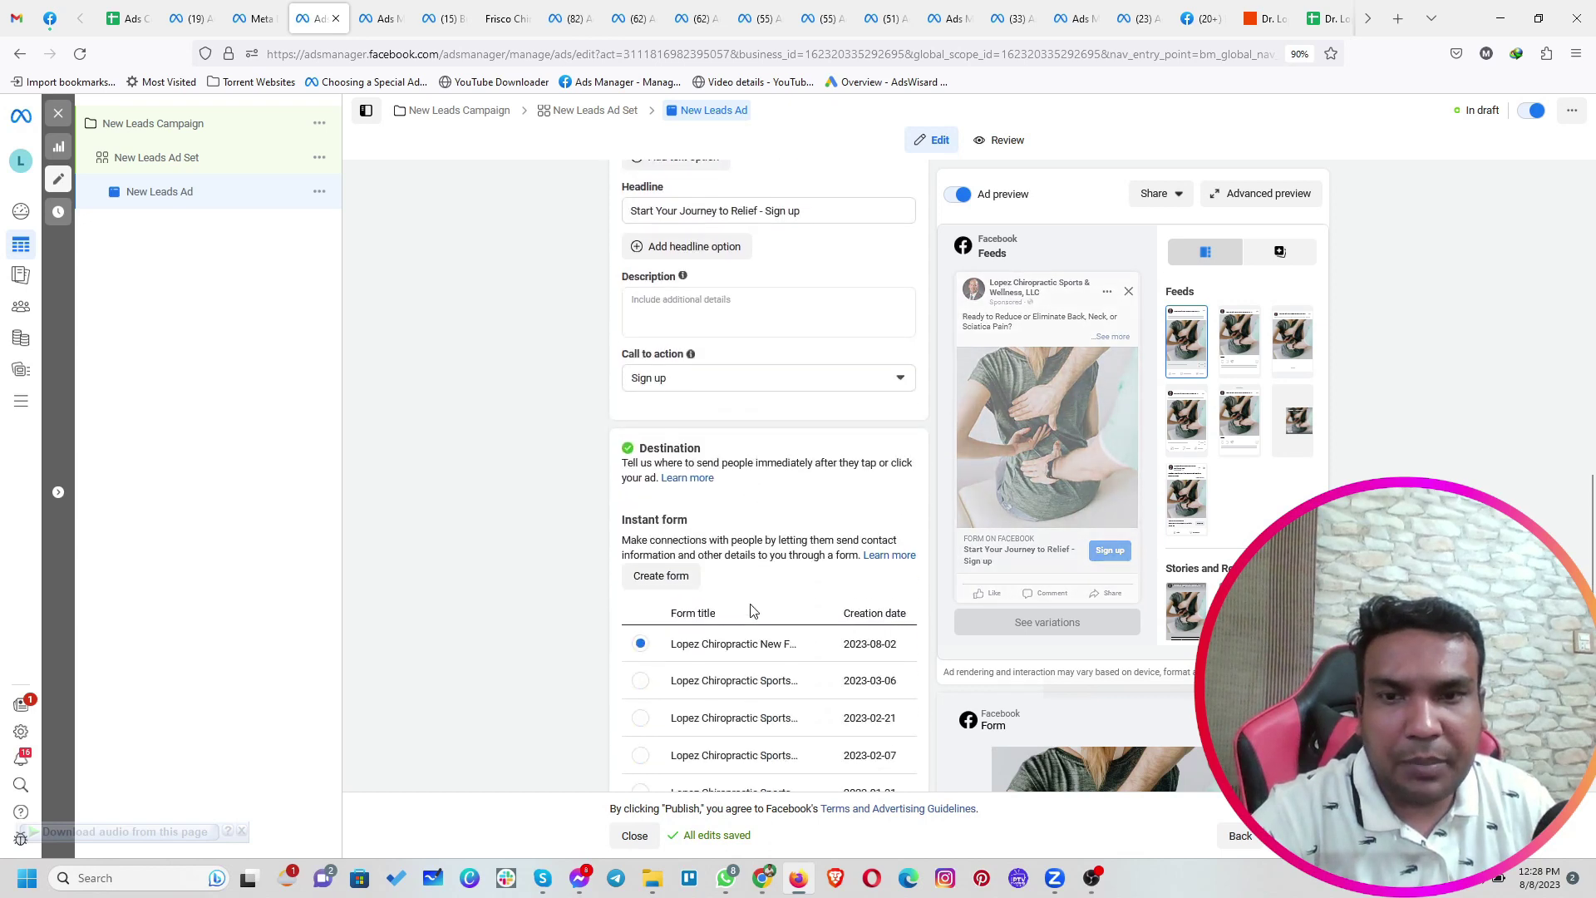
scroll(748, 603, "down", 2)
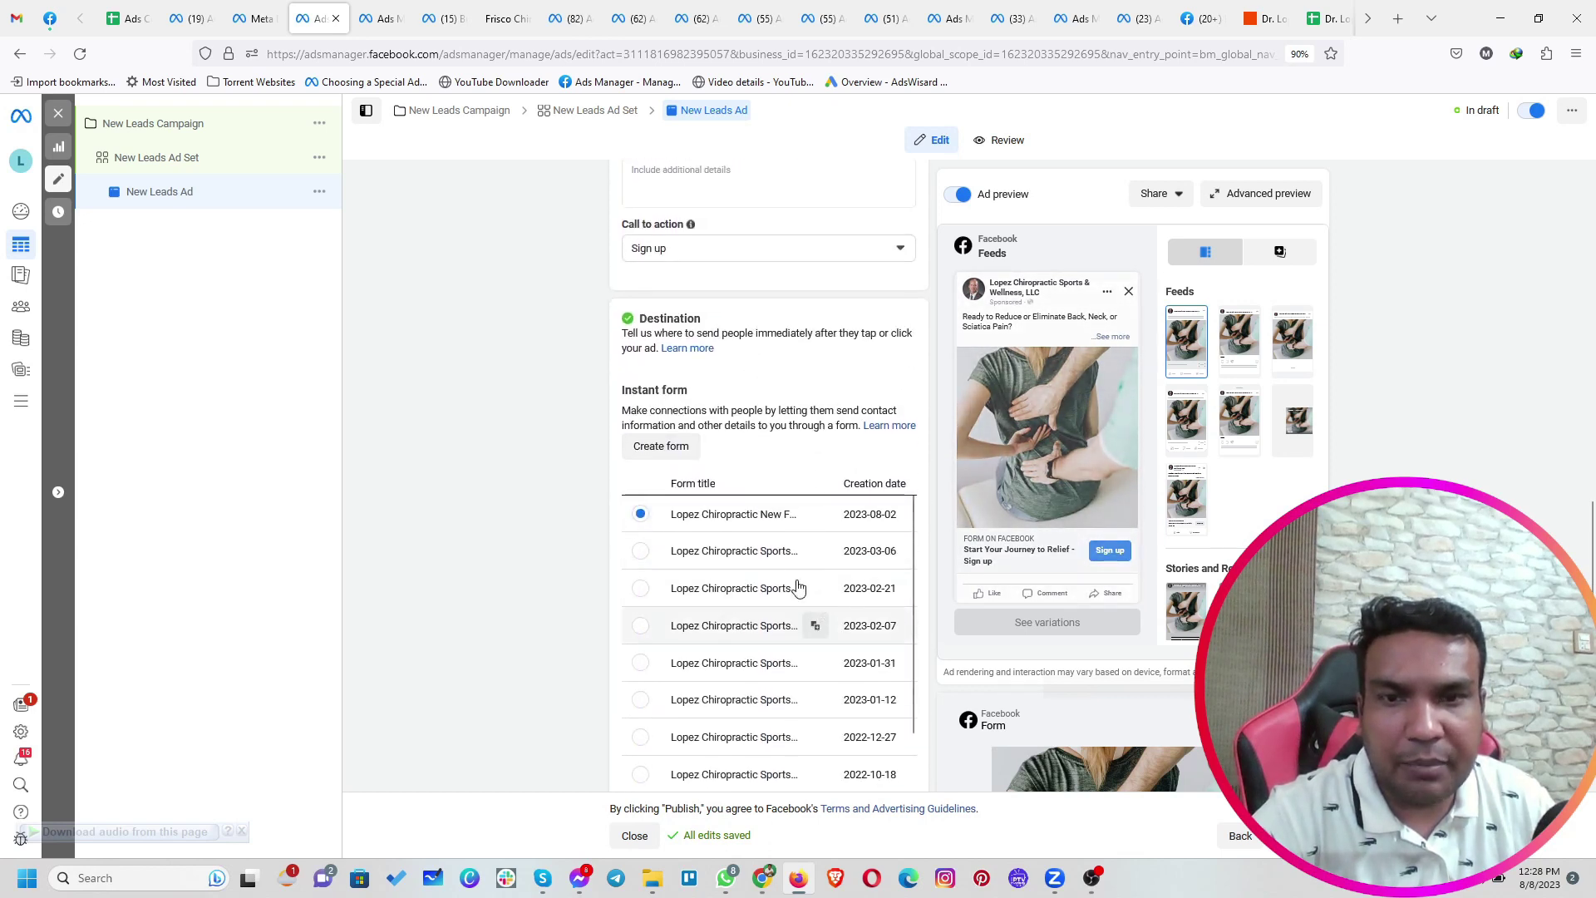
scroll(612, 609, "down", 2)
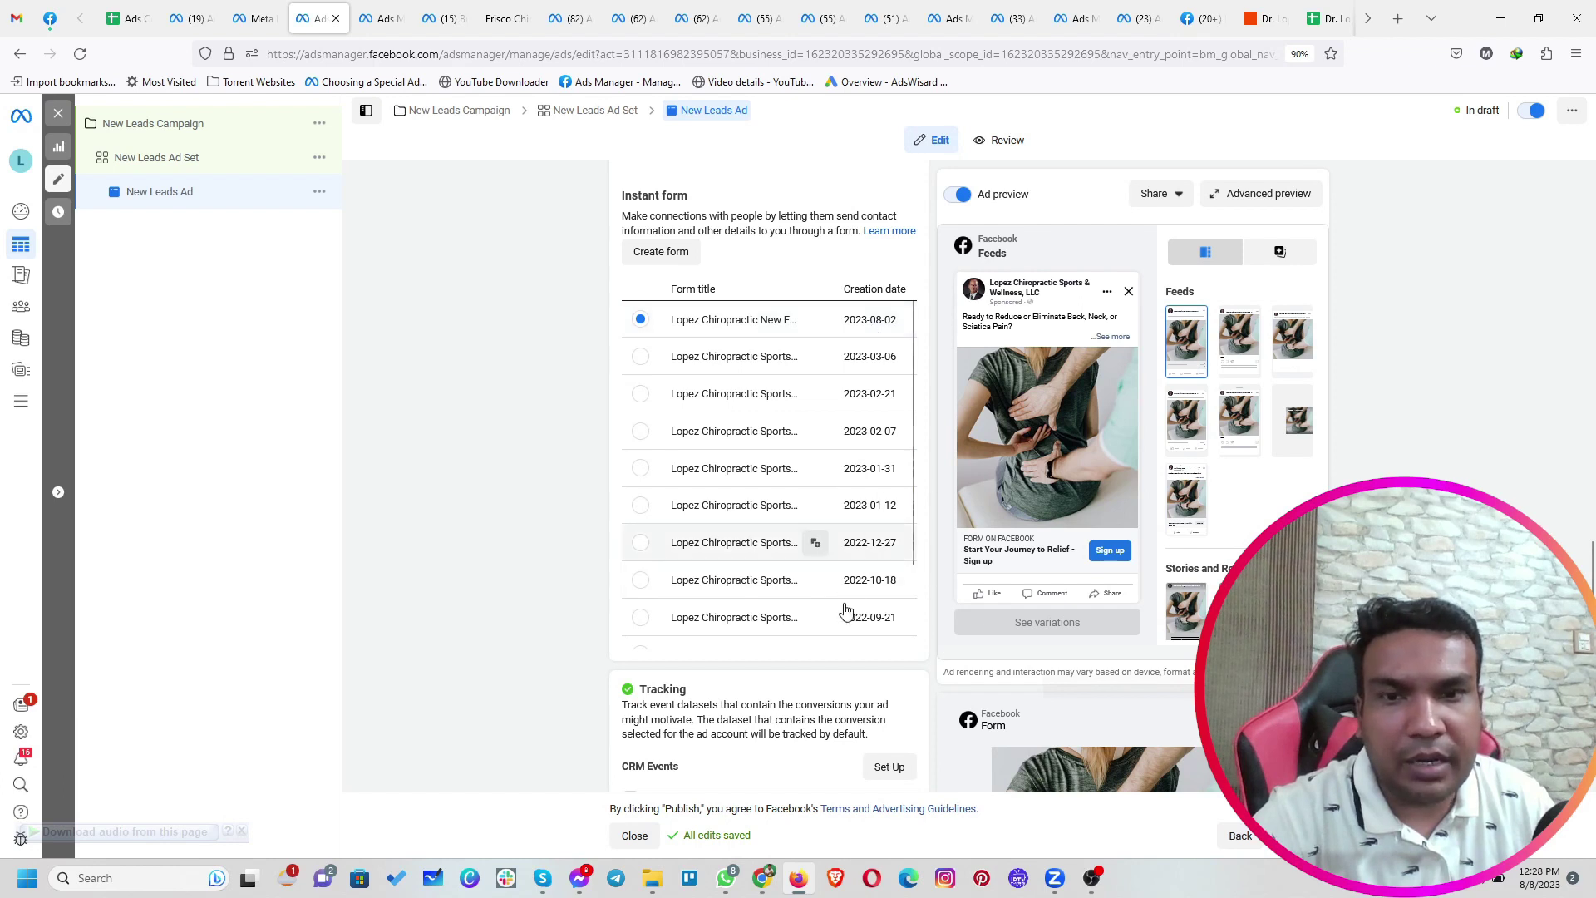
Start a new instant form and try the Higher intent, then Rich Creative, form types
left_click(665, 251)
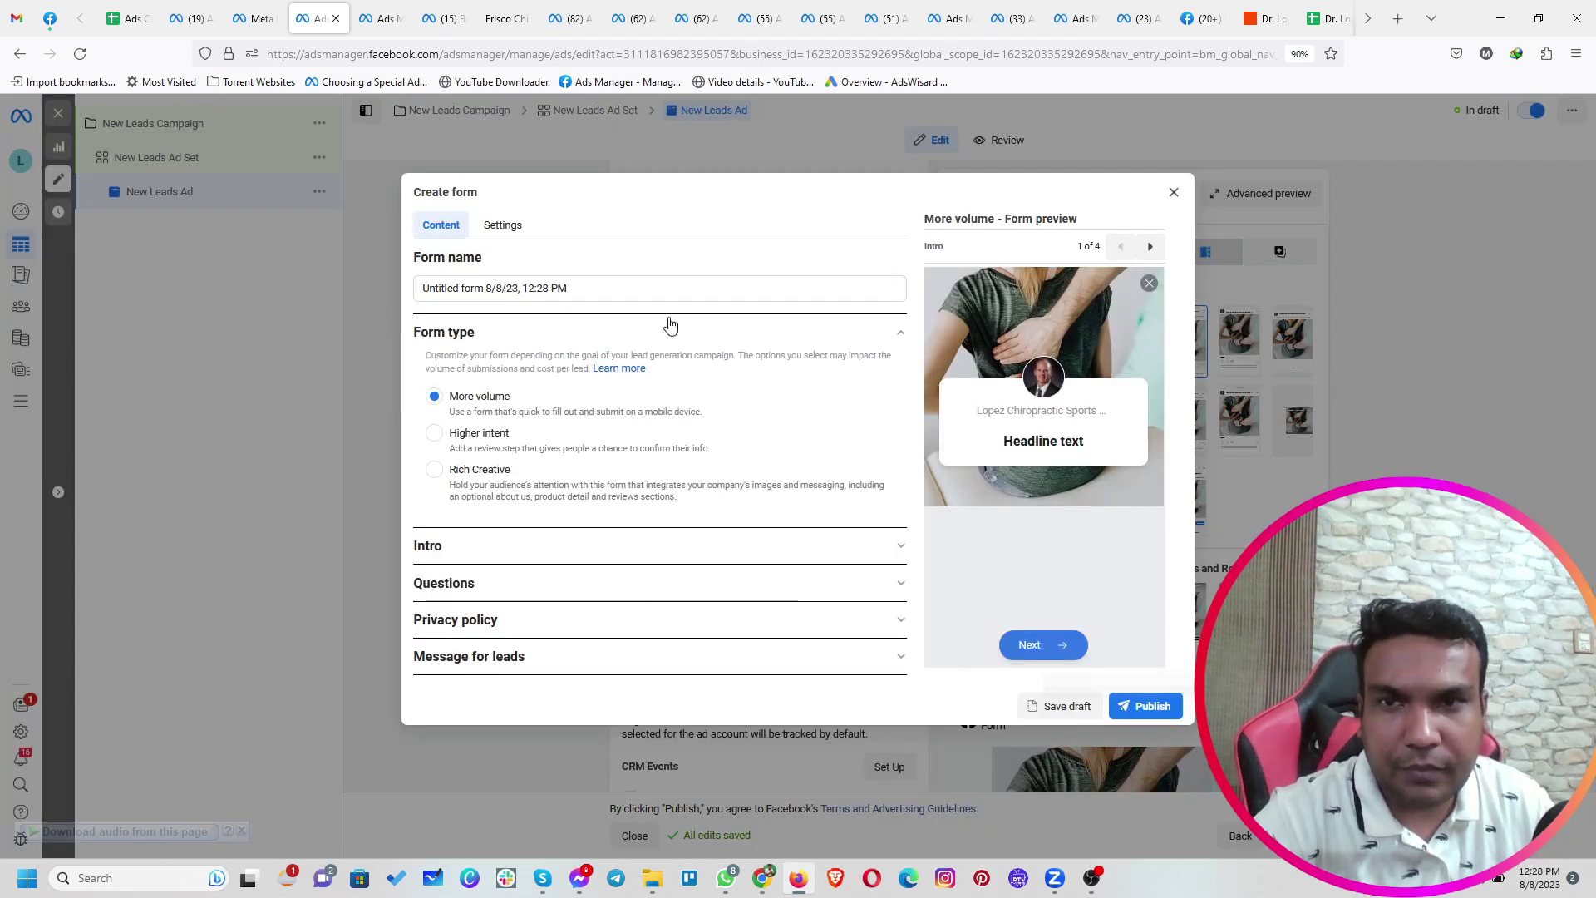
left_click_drag(576, 290, 420, 290)
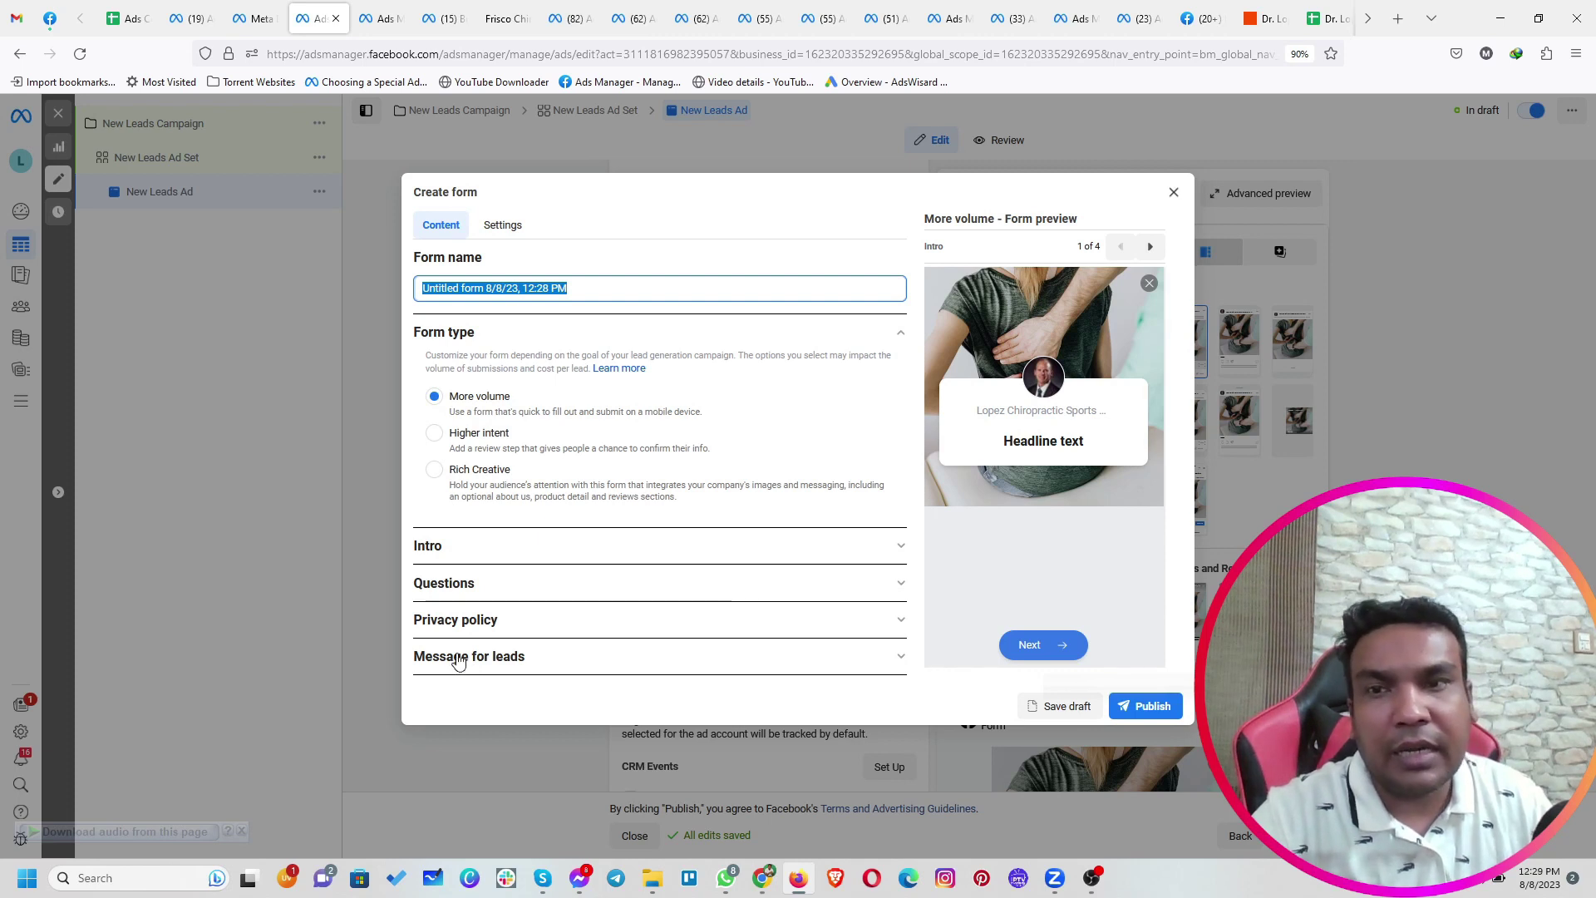
left_click(443, 440)
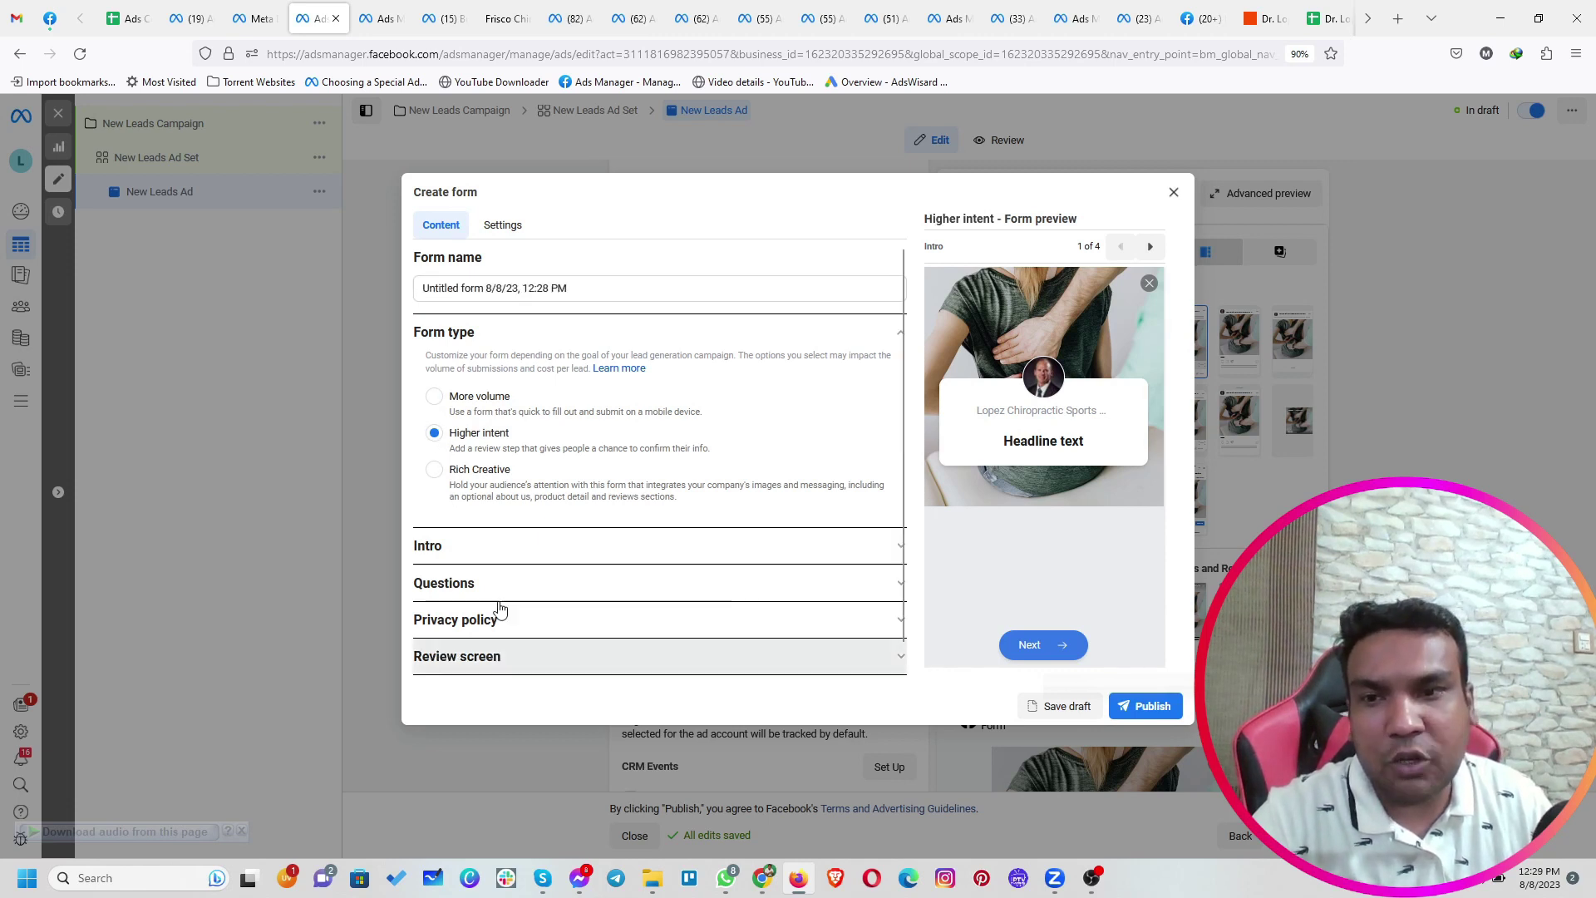
scroll(499, 615, "down", 1)
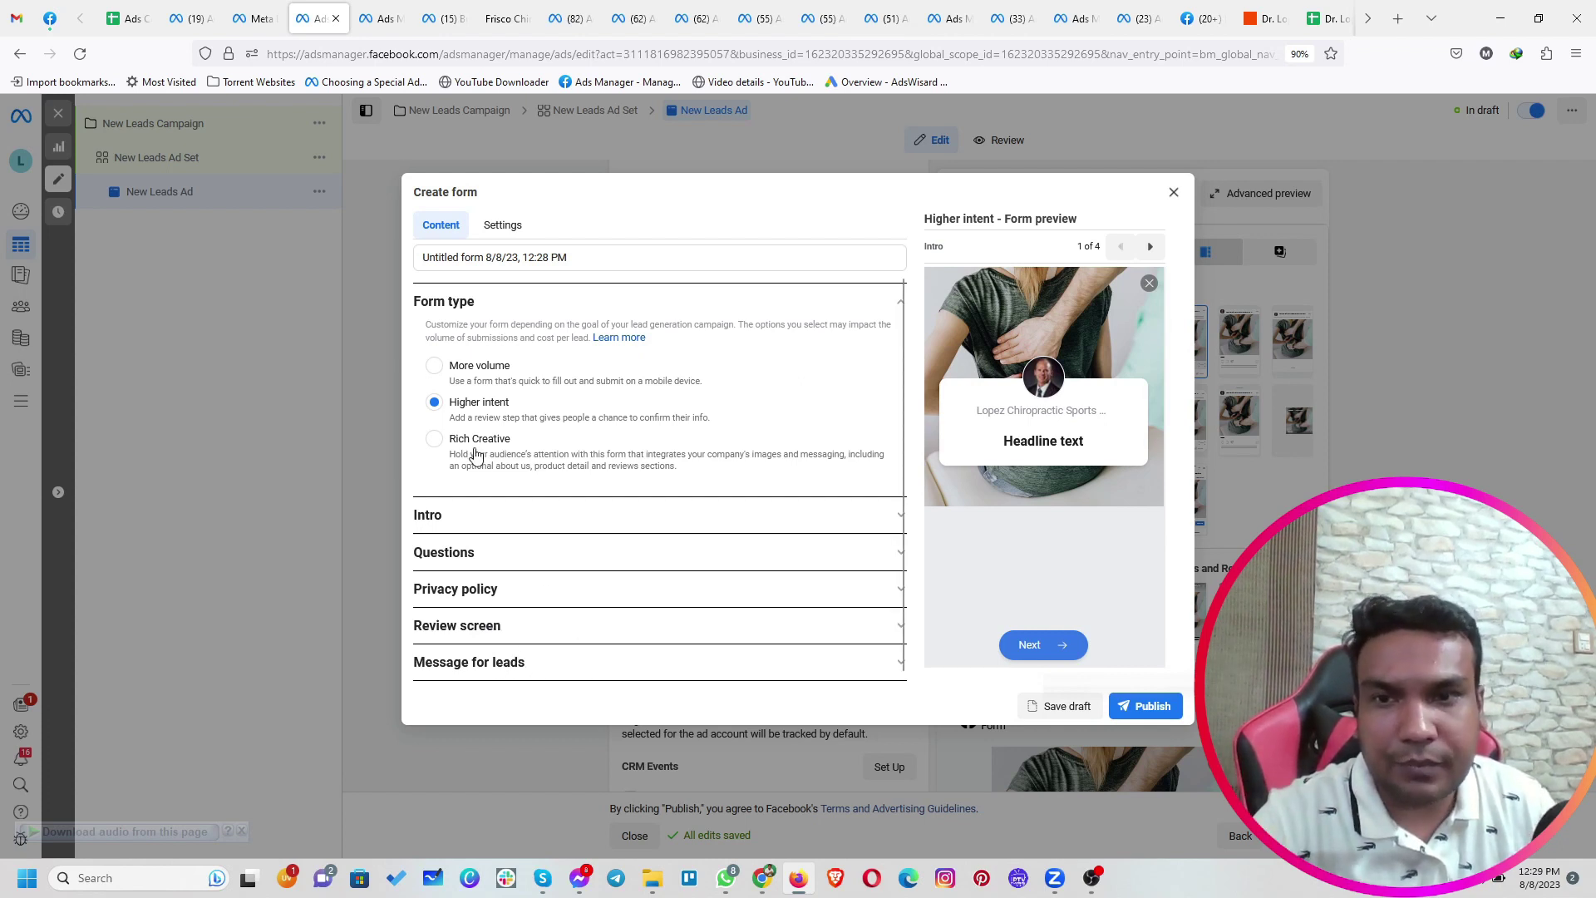
left_click(434, 439)
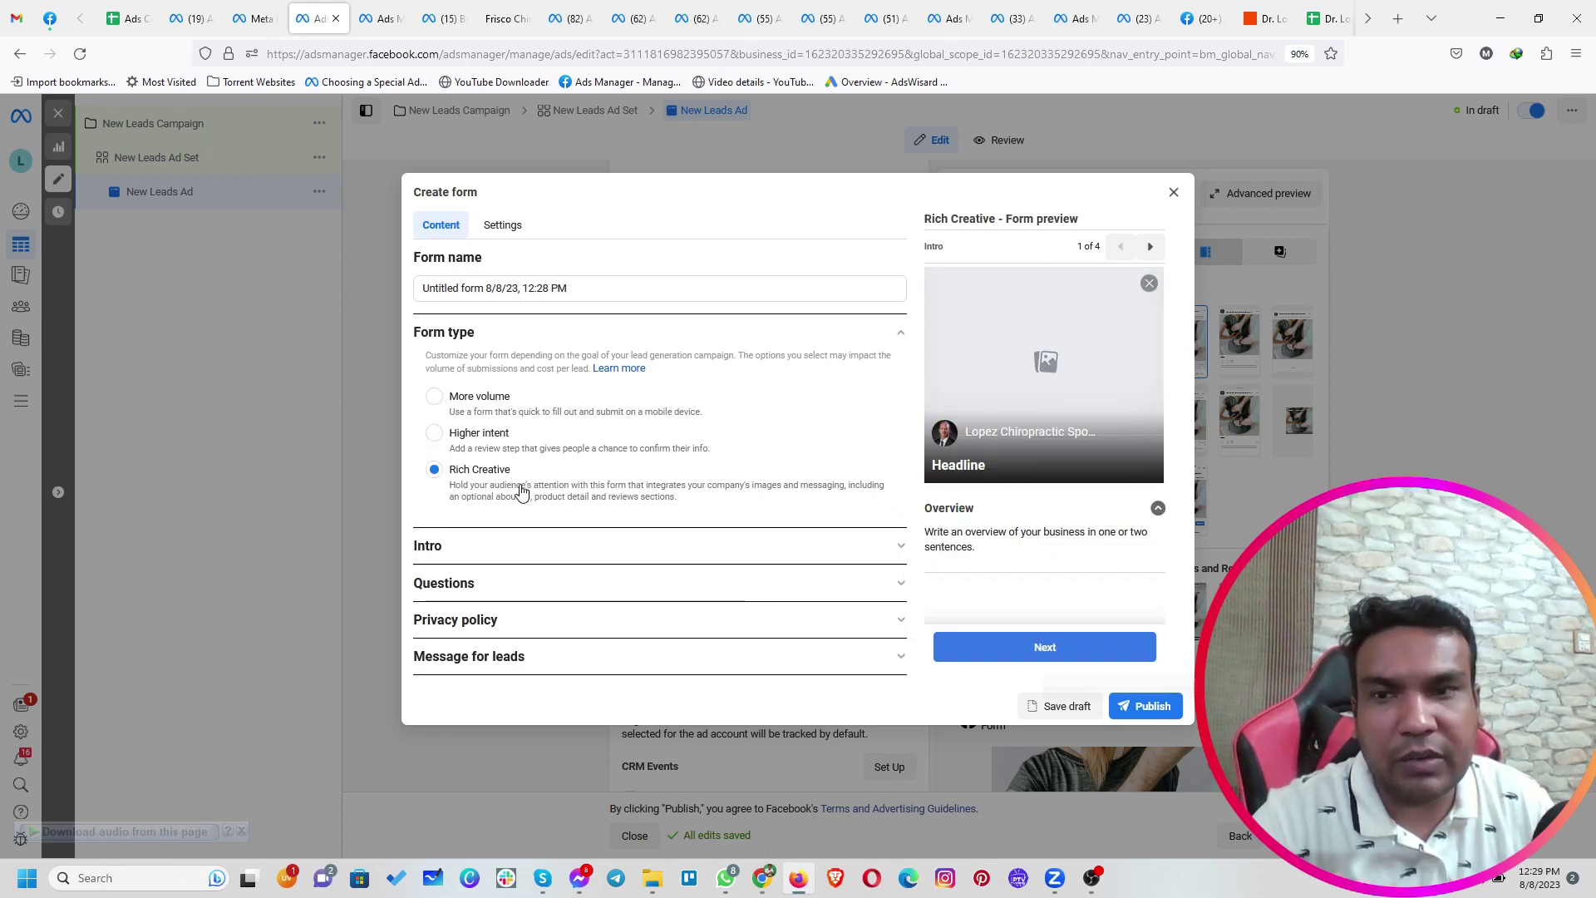
left_click(535, 558)
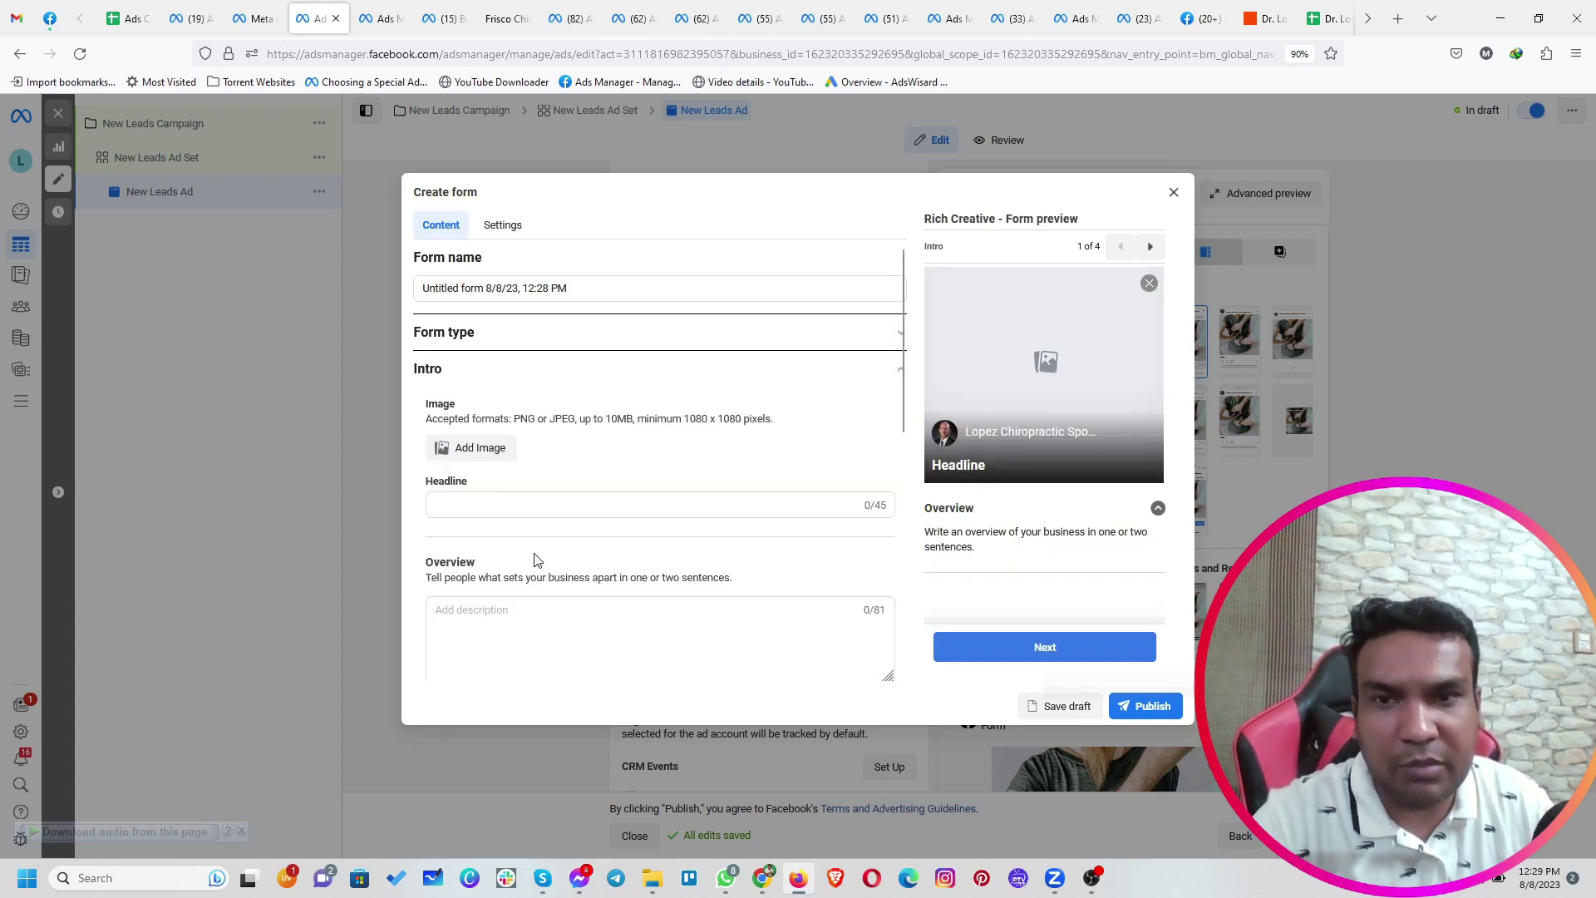
Switch the form type back to More volume and inspect the Intro greeting headline and description fields
scroll(535, 560, "down", 2)
scroll(540, 560, "down", 4)
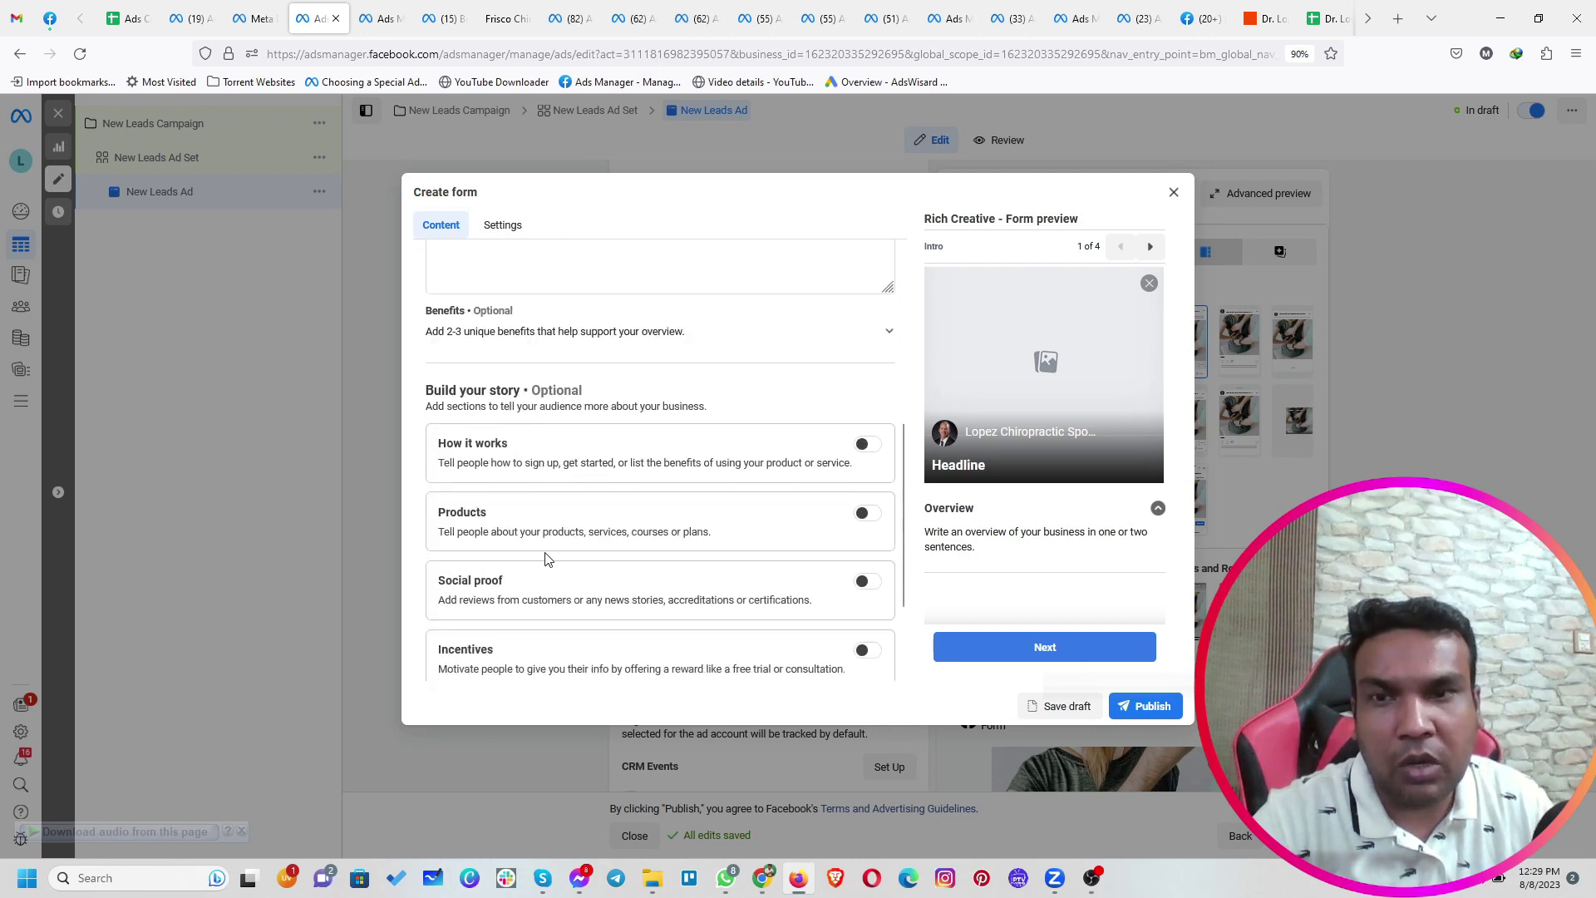
scroll(546, 559, "up", 3)
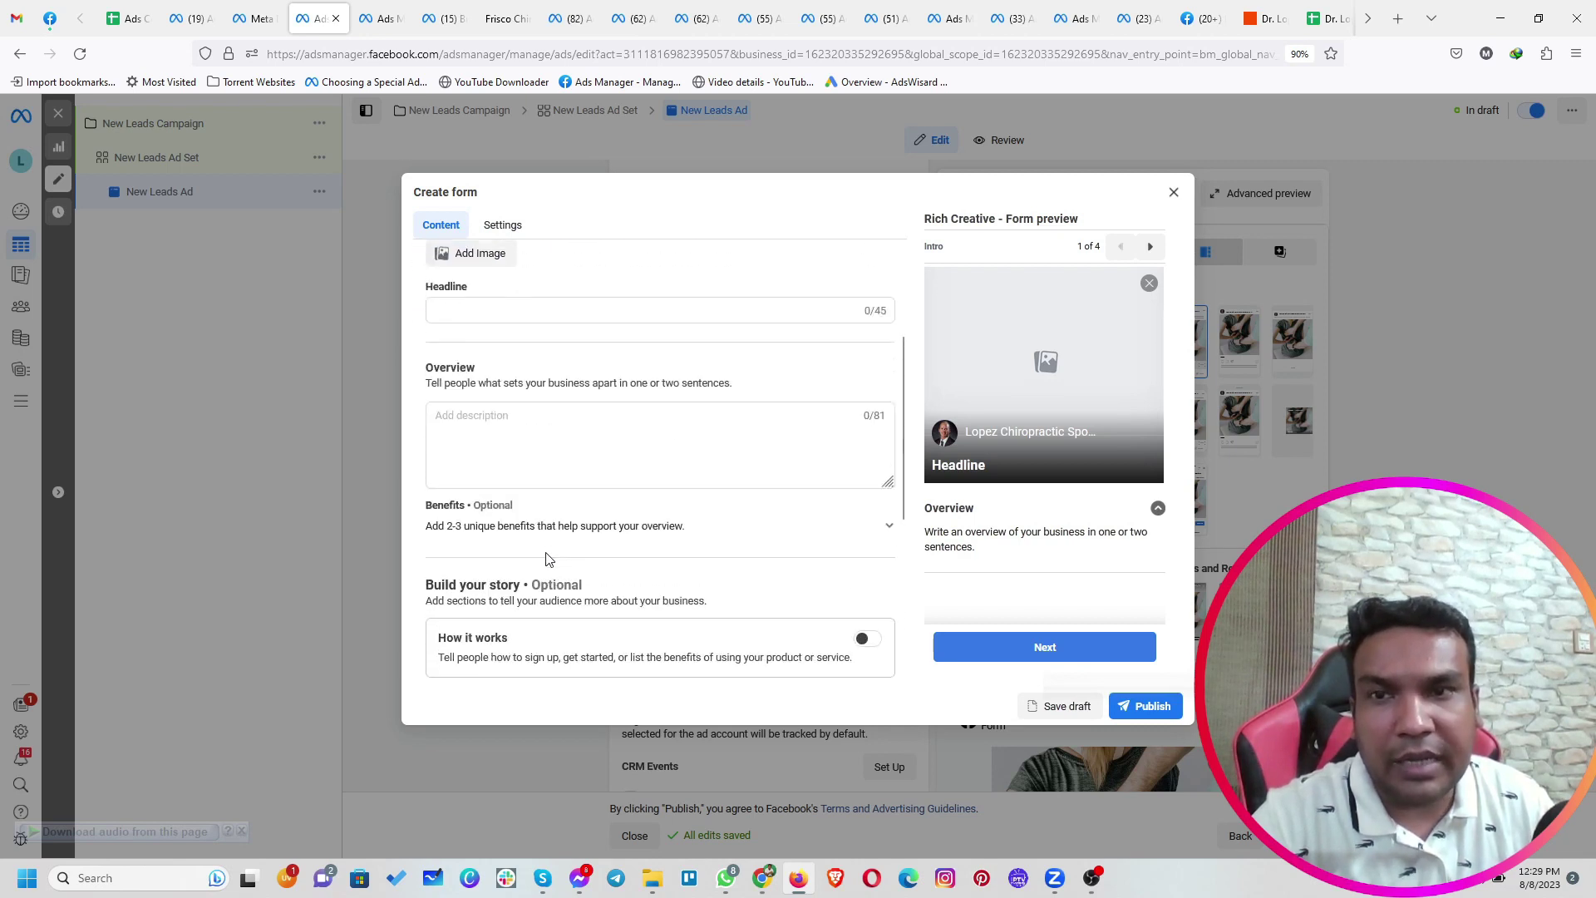
scroll(545, 515, "up", 3)
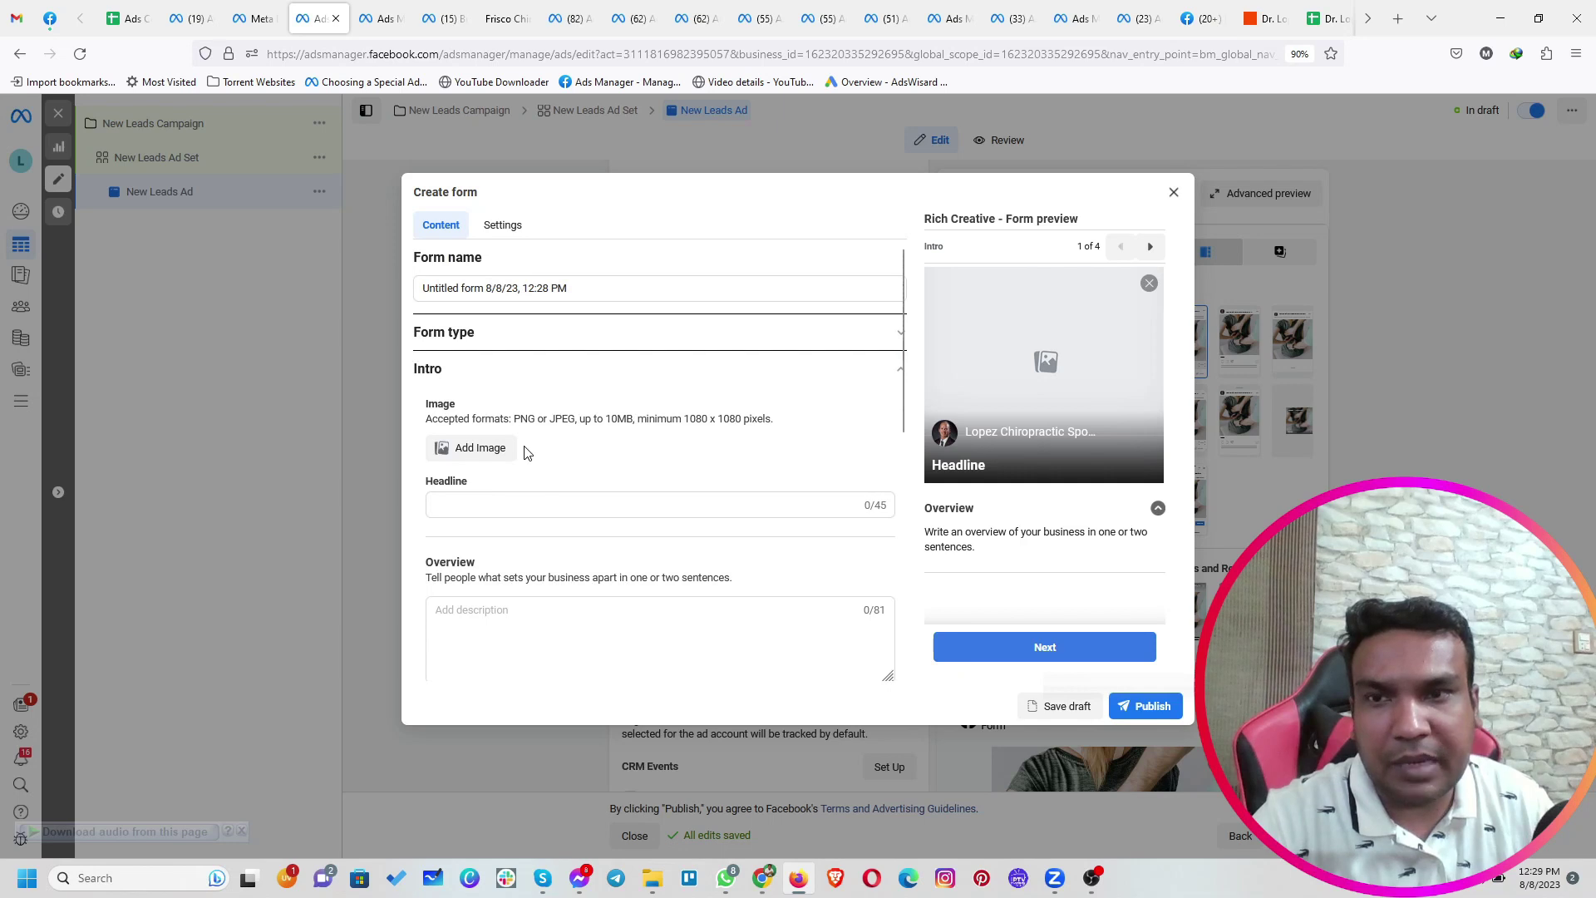
left_click(502, 343)
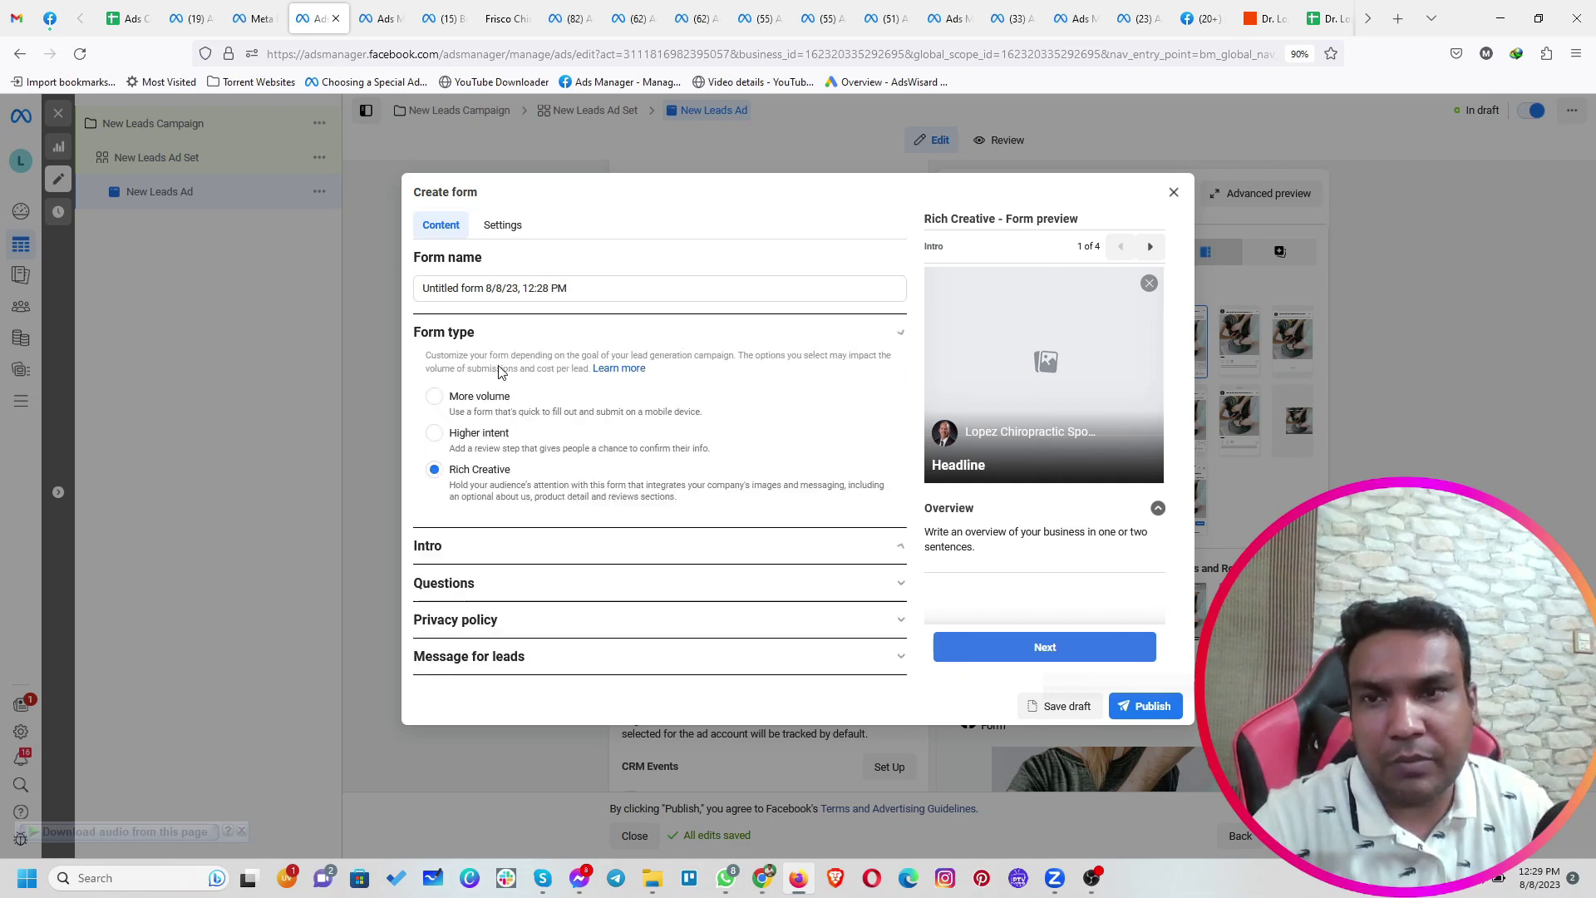
left_click(487, 411)
left_click(466, 546)
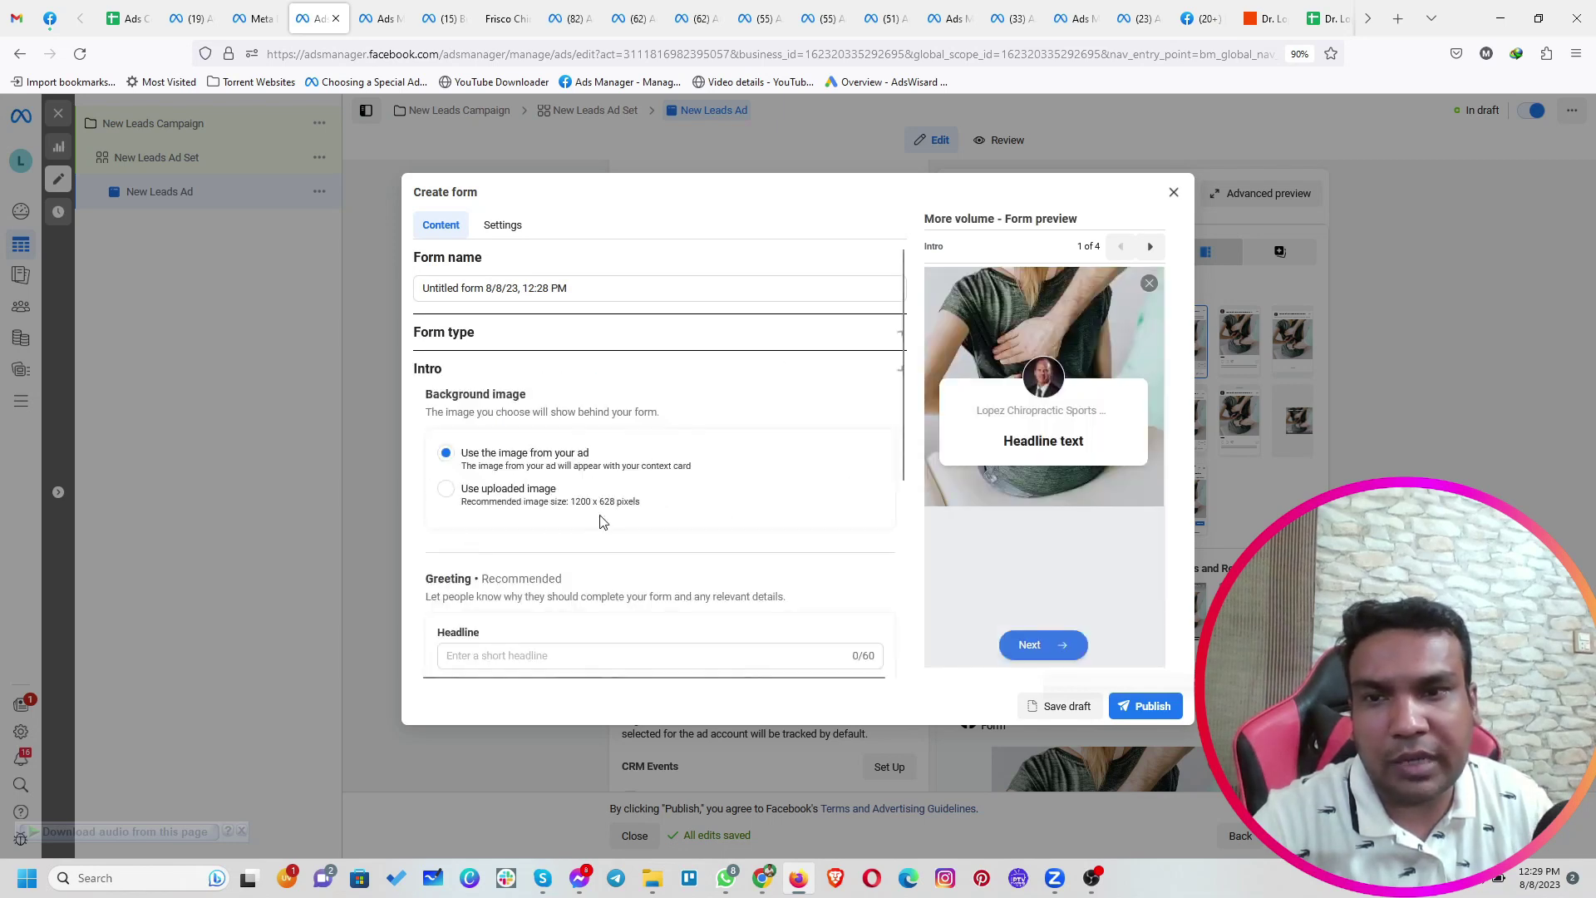
scroll(717, 505, "down", 1)
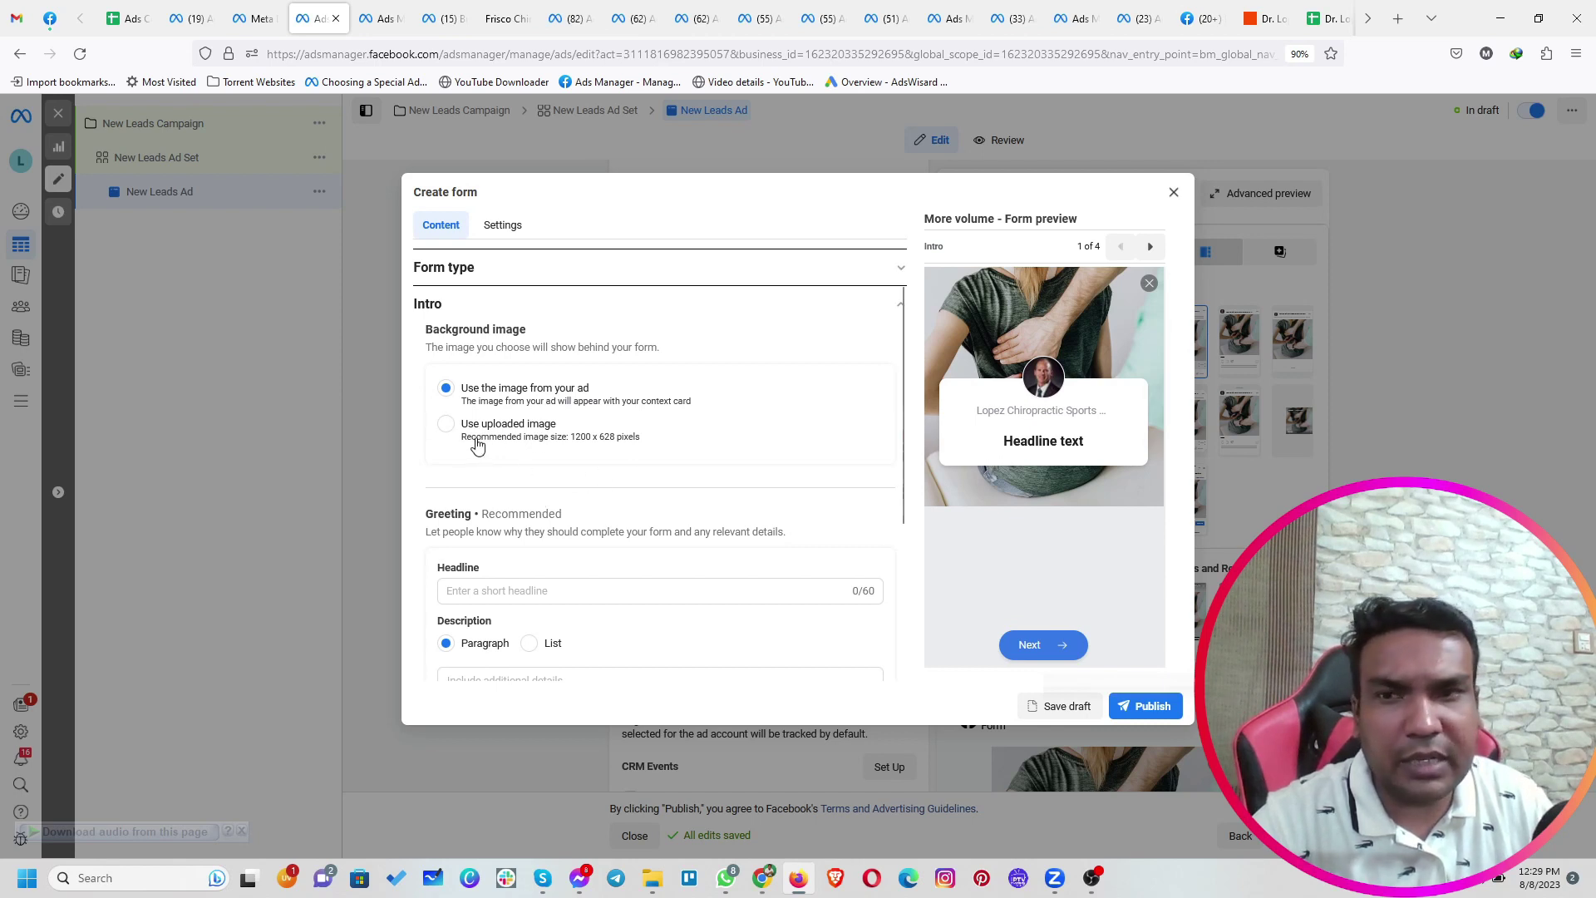
scroll(478, 446, "down", 2)
left_click(494, 392)
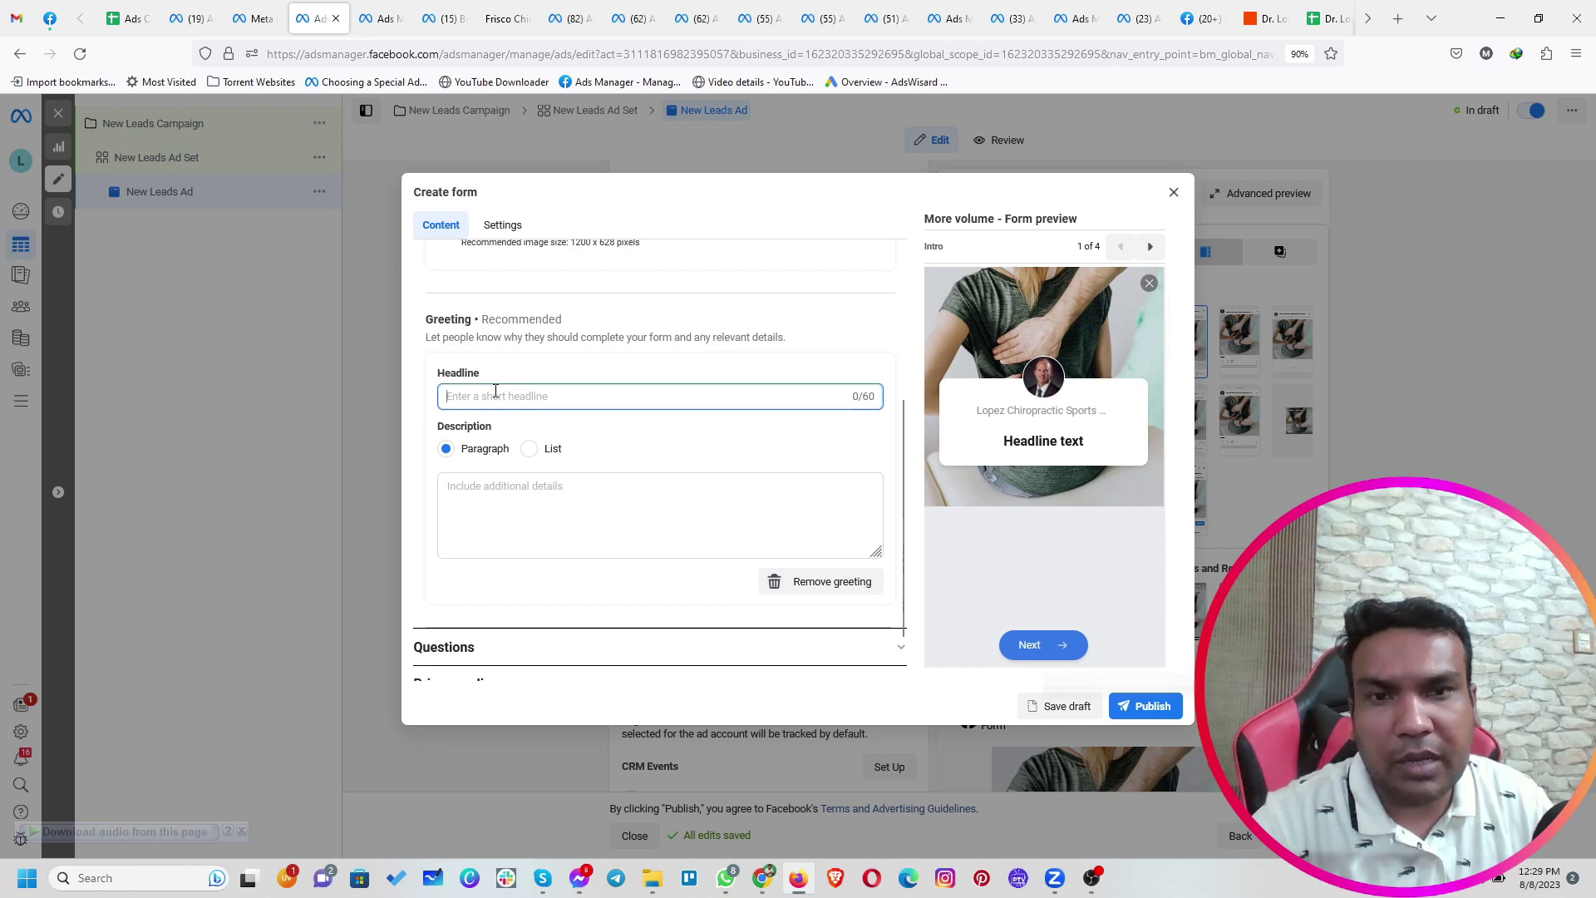
left_click(514, 508)
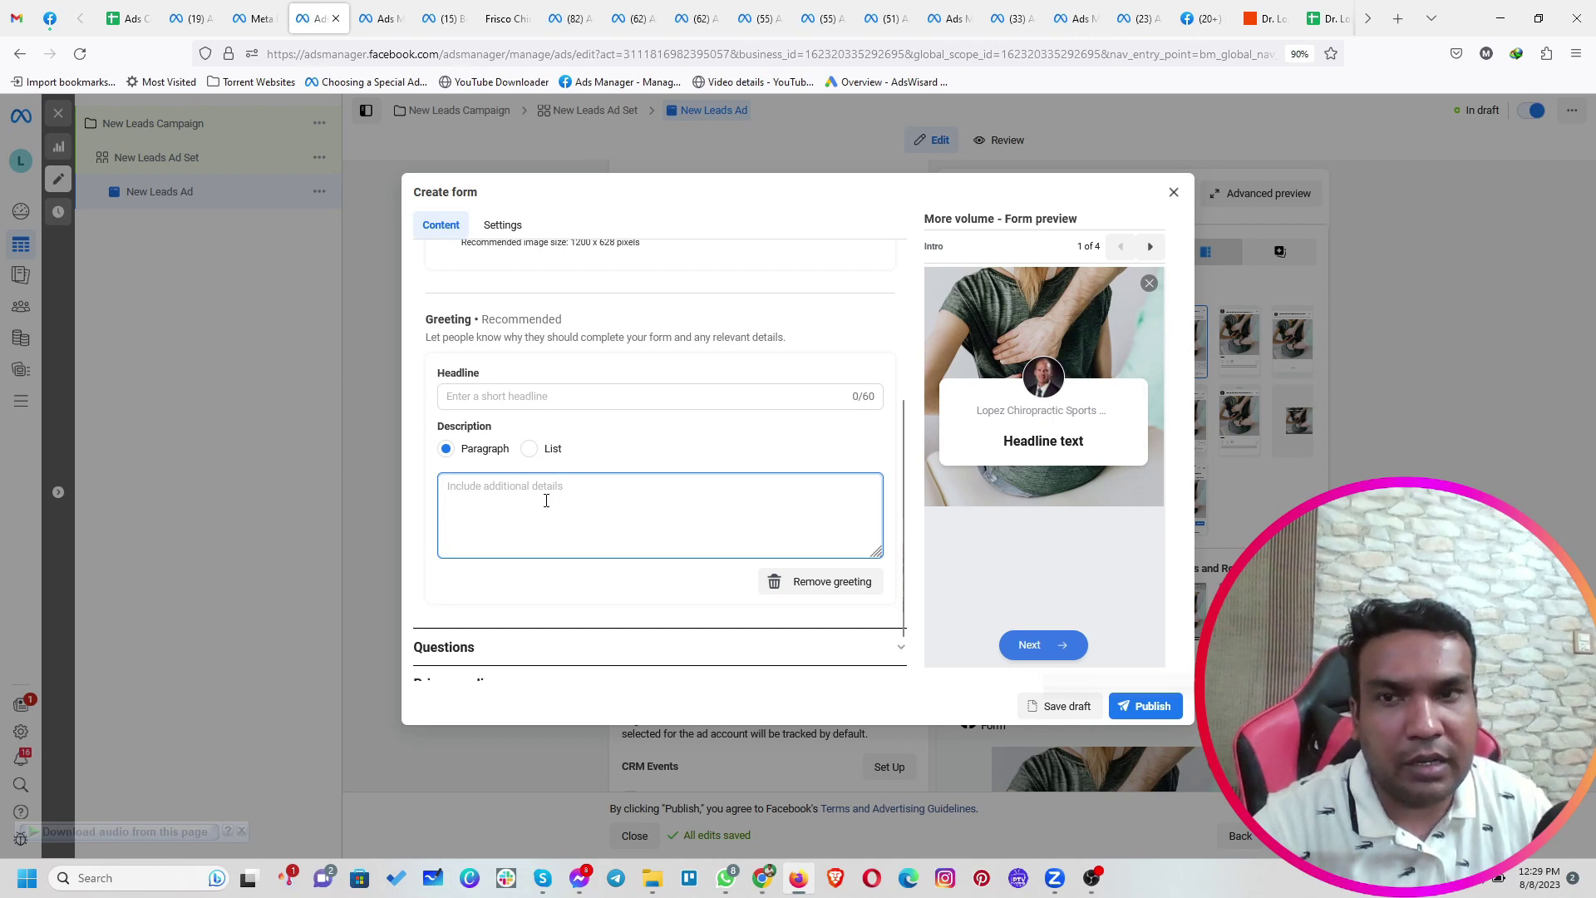
Try Higher intent again, then settle on Rich Creative and expand the Intro section
scroll(546, 500, "up", 3)
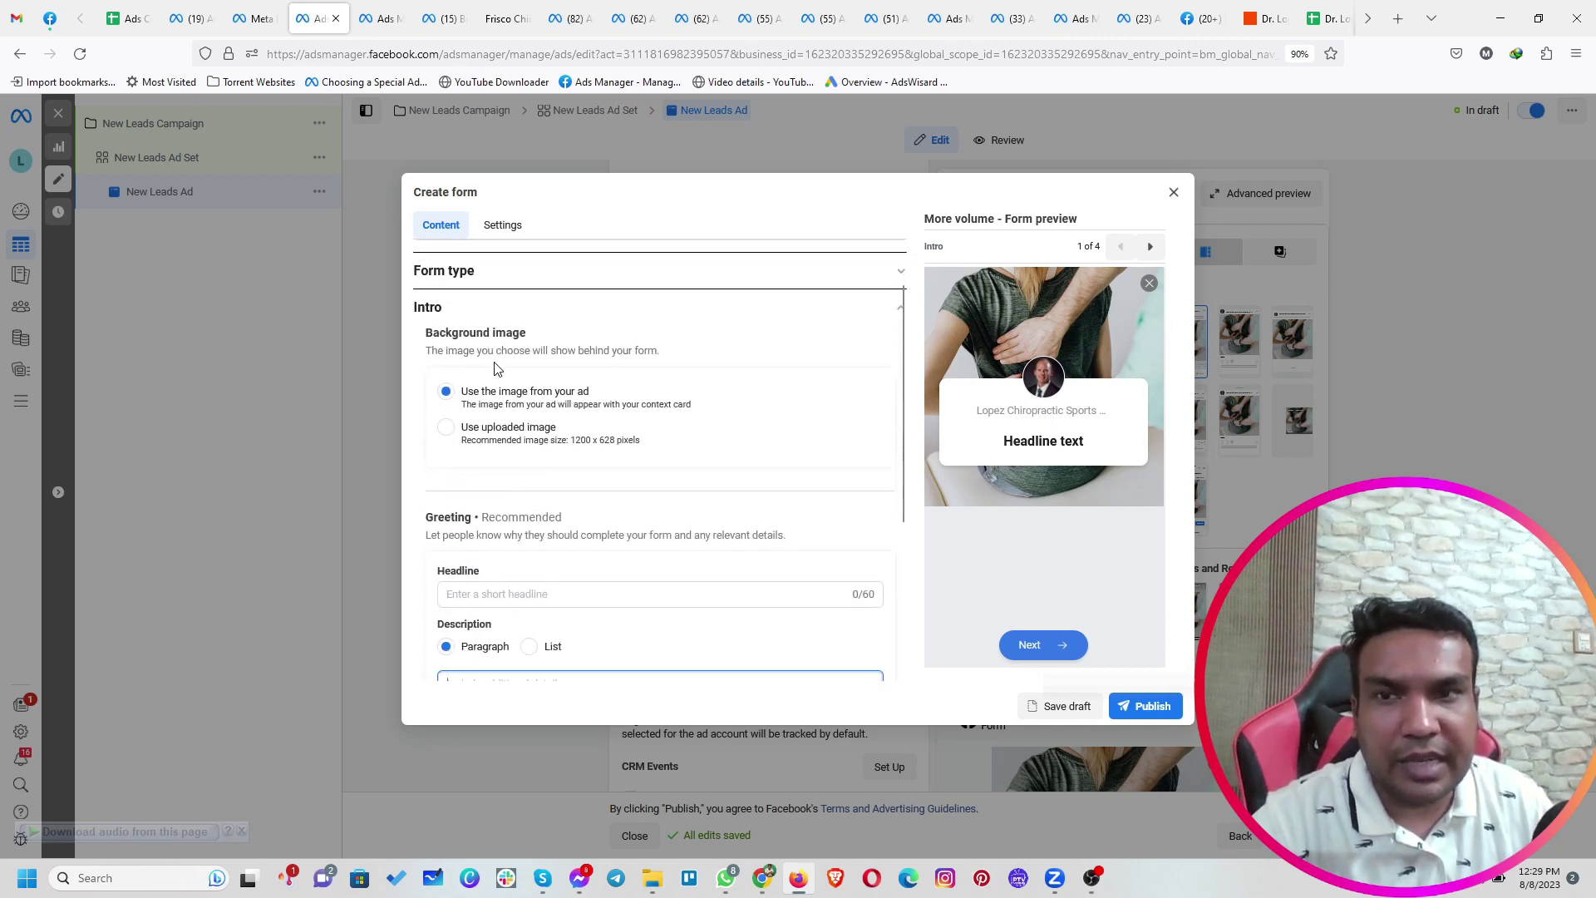
scroll(496, 368, "up", 1)
left_click(480, 350)
left_click(449, 445)
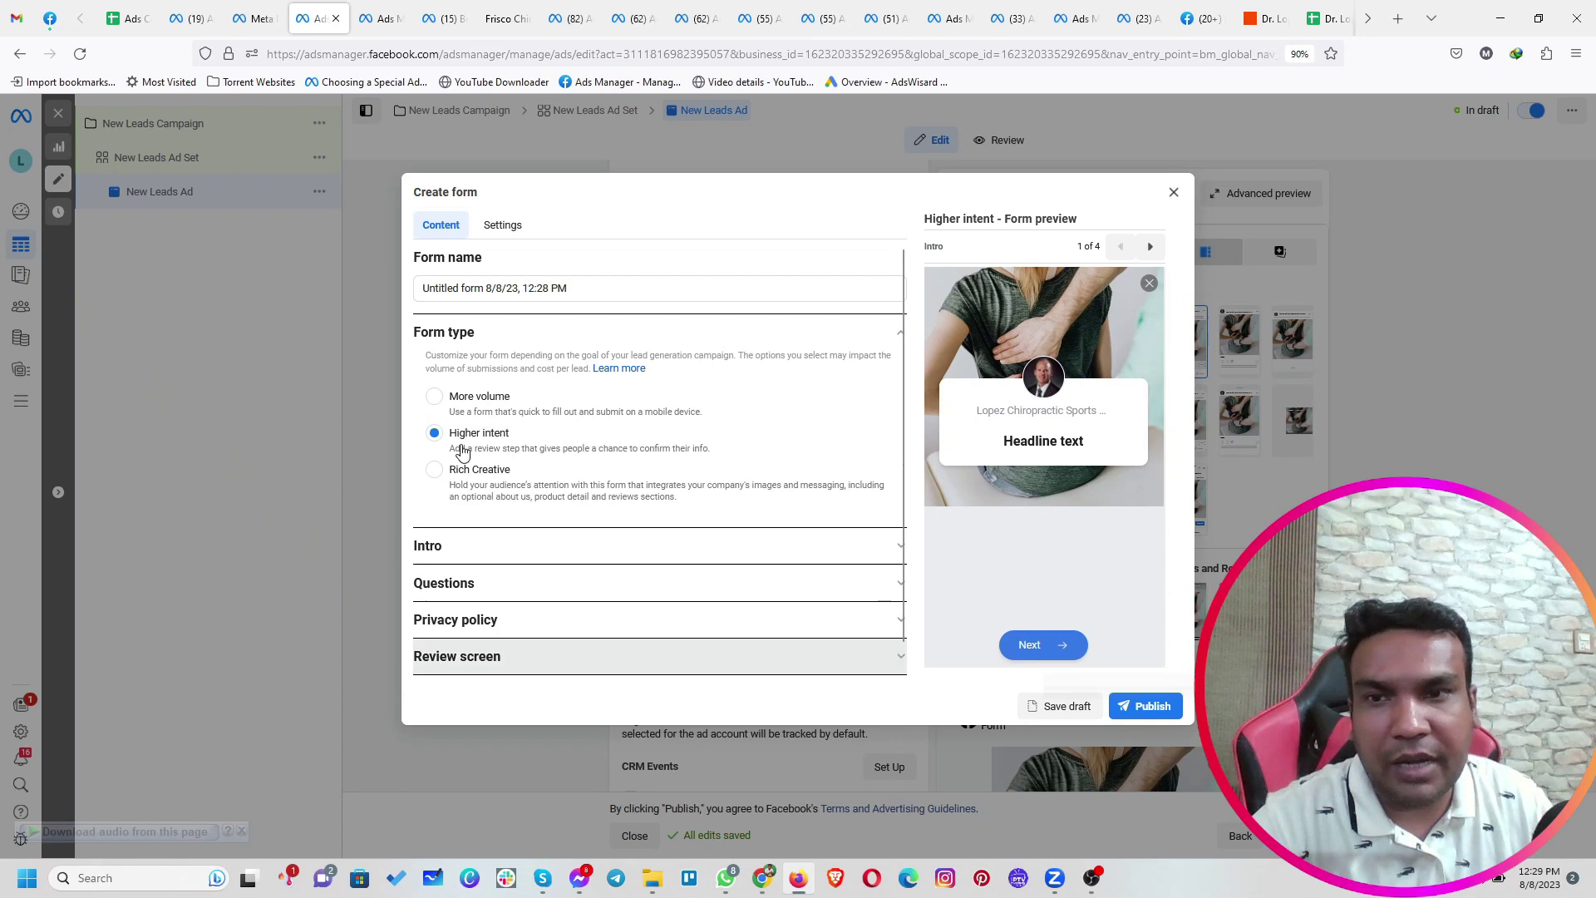
left_click(506, 582)
left_click(502, 388)
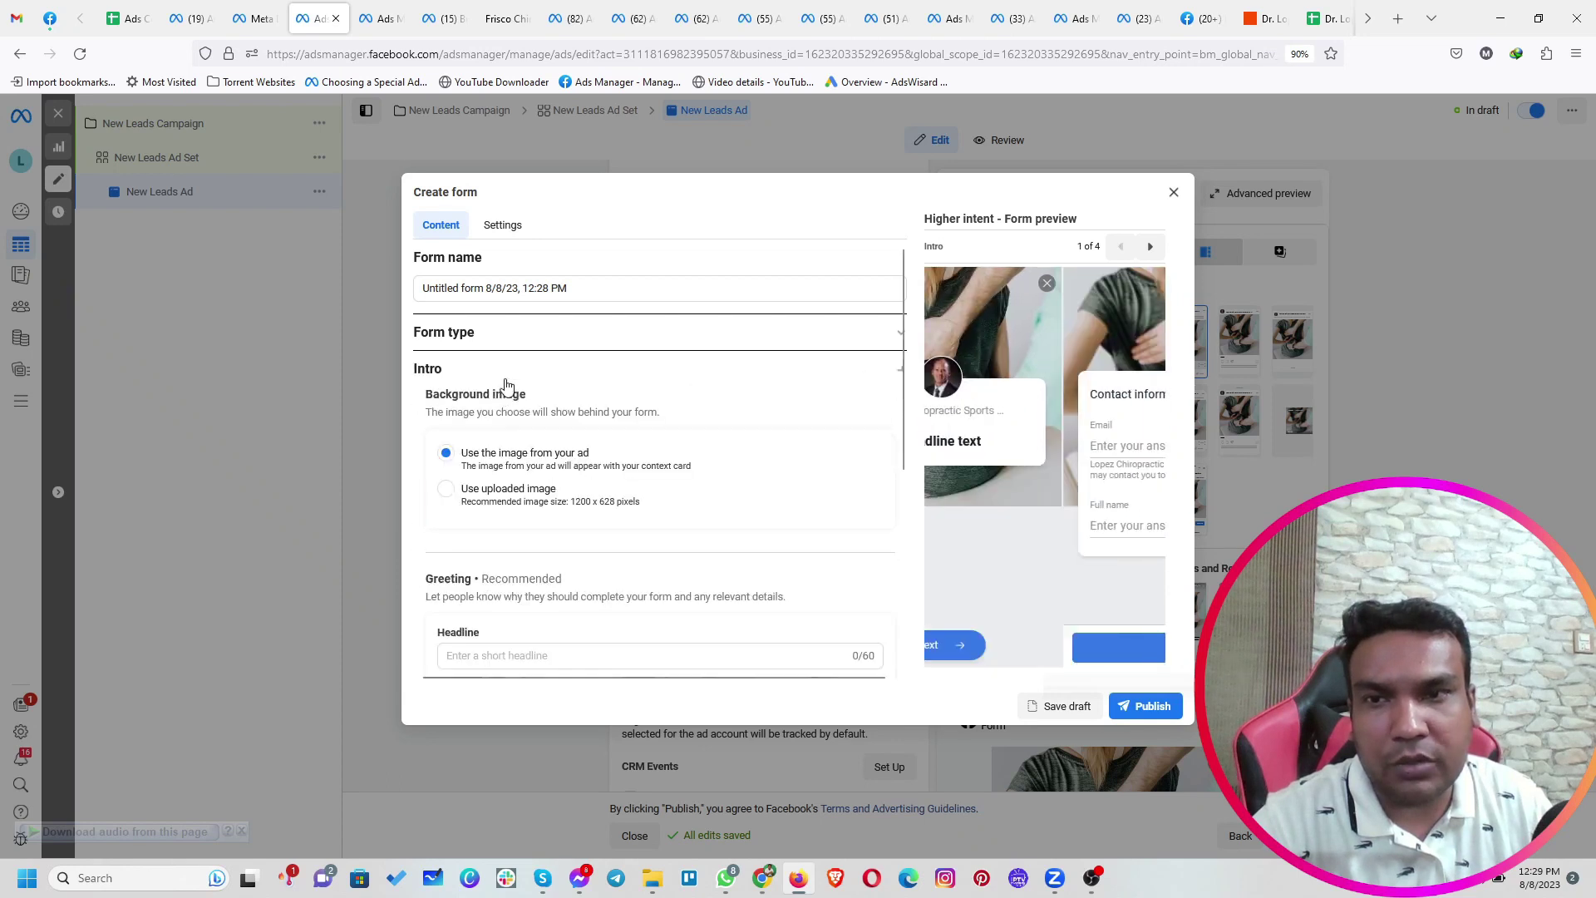
scroll(511, 464, "down", 1)
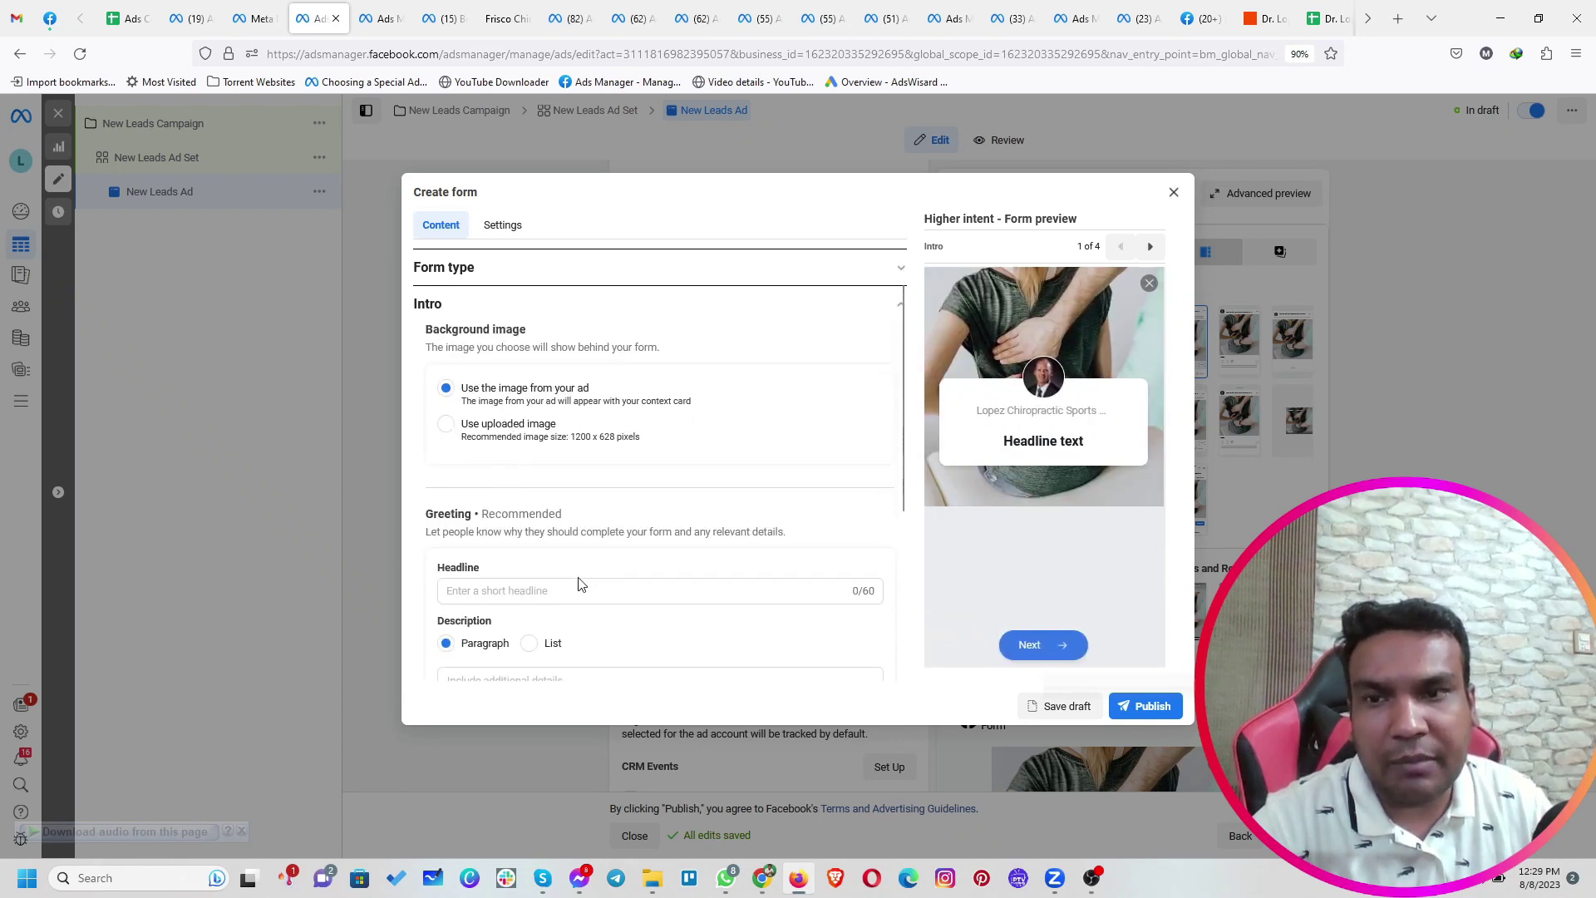
scroll(579, 584, "down", 2)
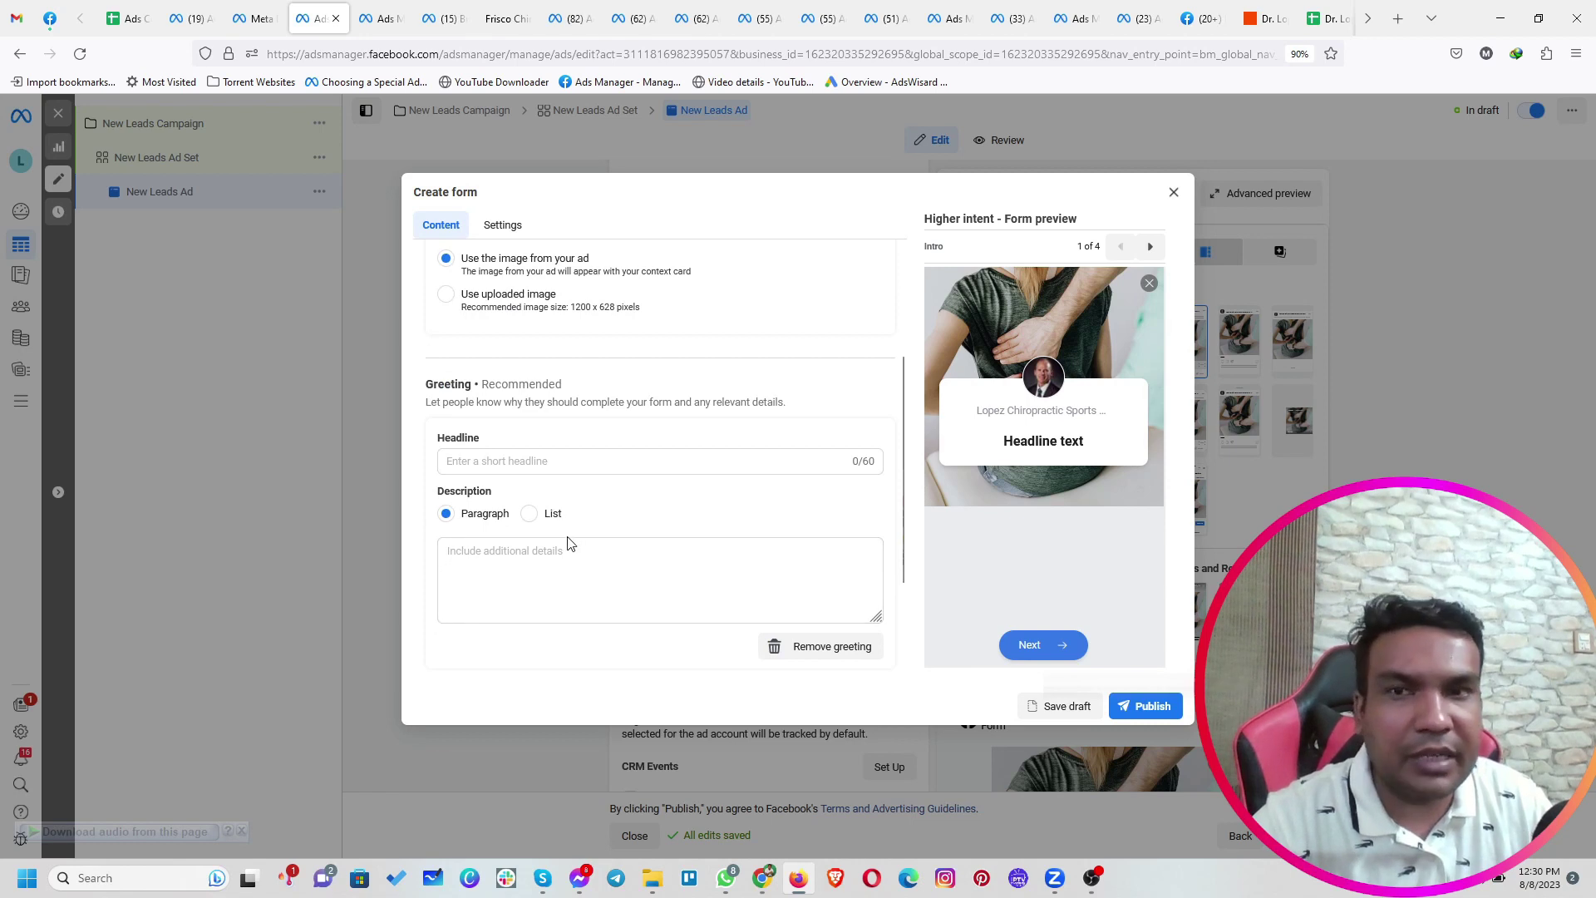
scroll(570, 545, "up", 2)
scroll(489, 366, "up", 1)
left_click(491, 336)
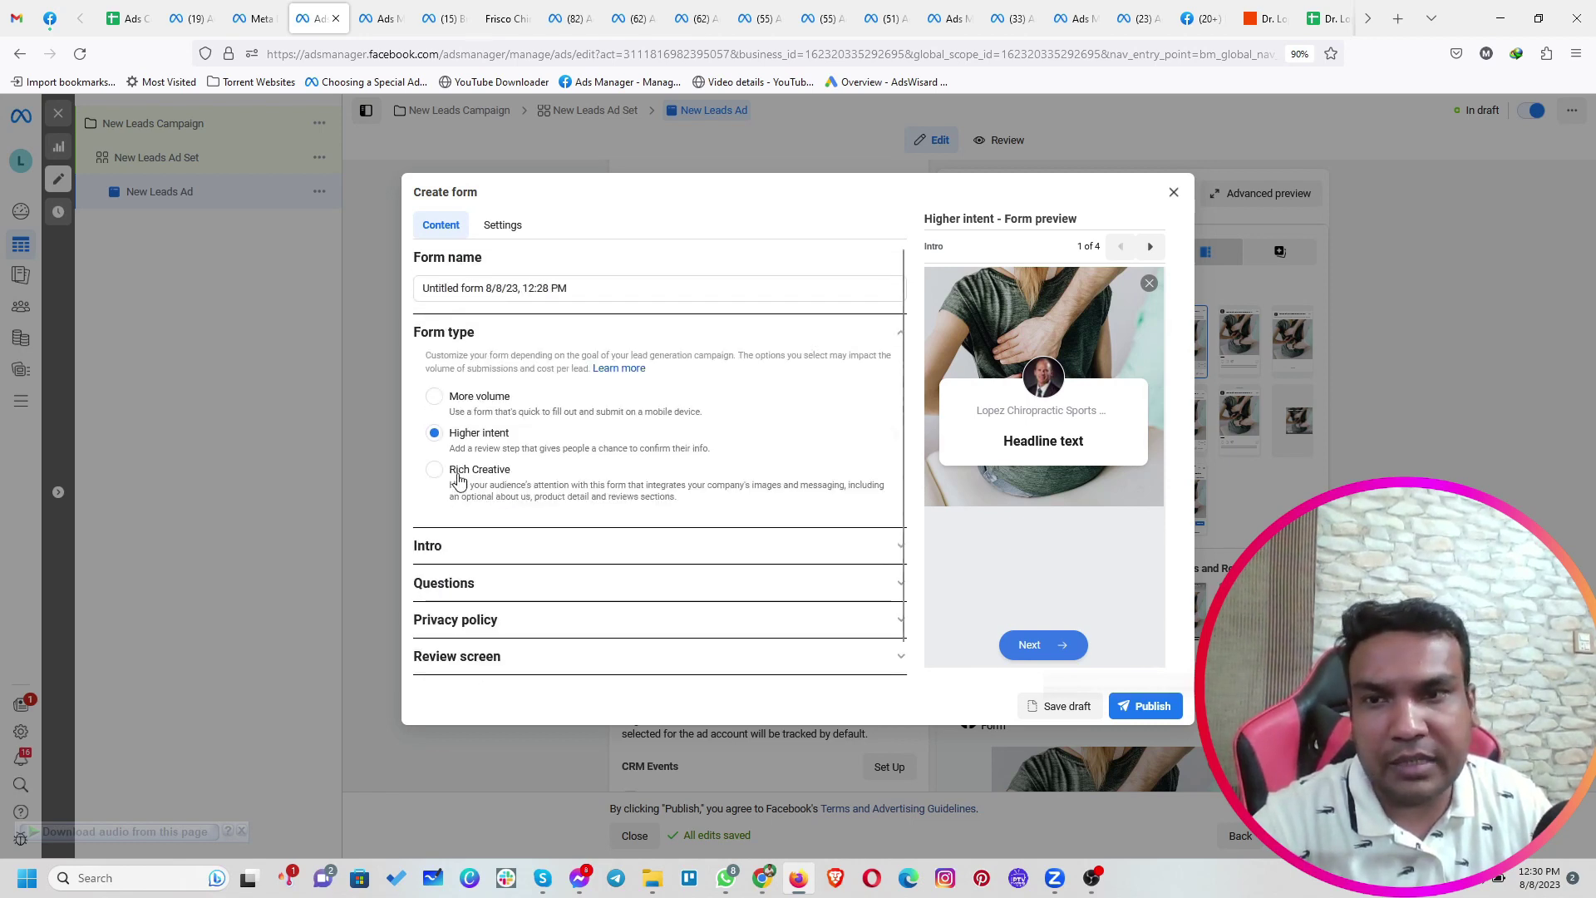
left_click(457, 470)
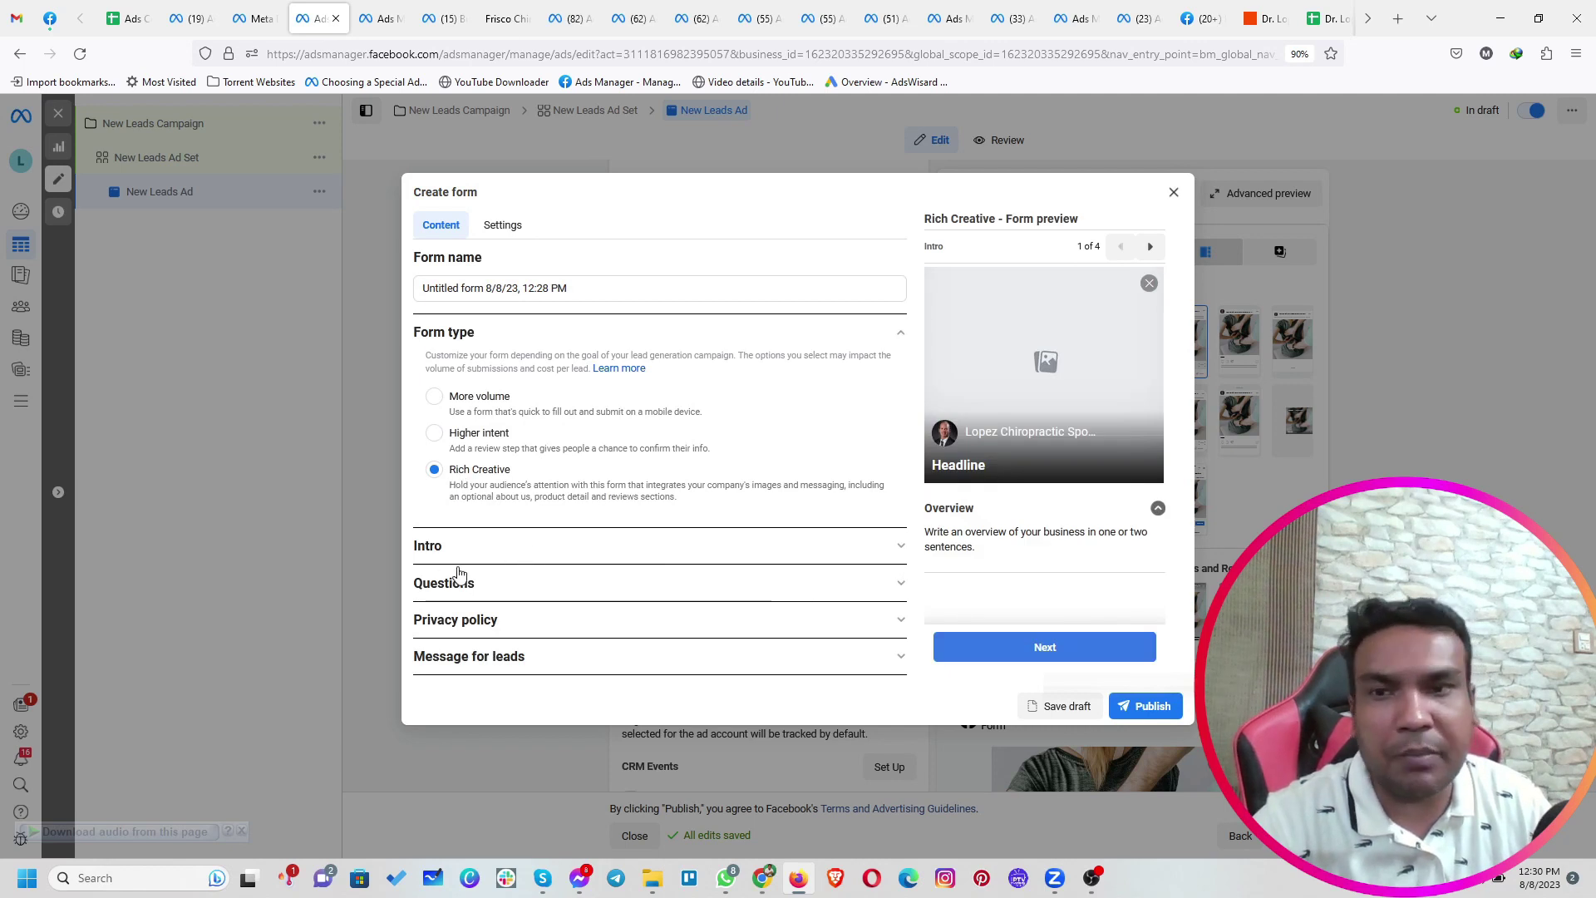
left_click(510, 557)
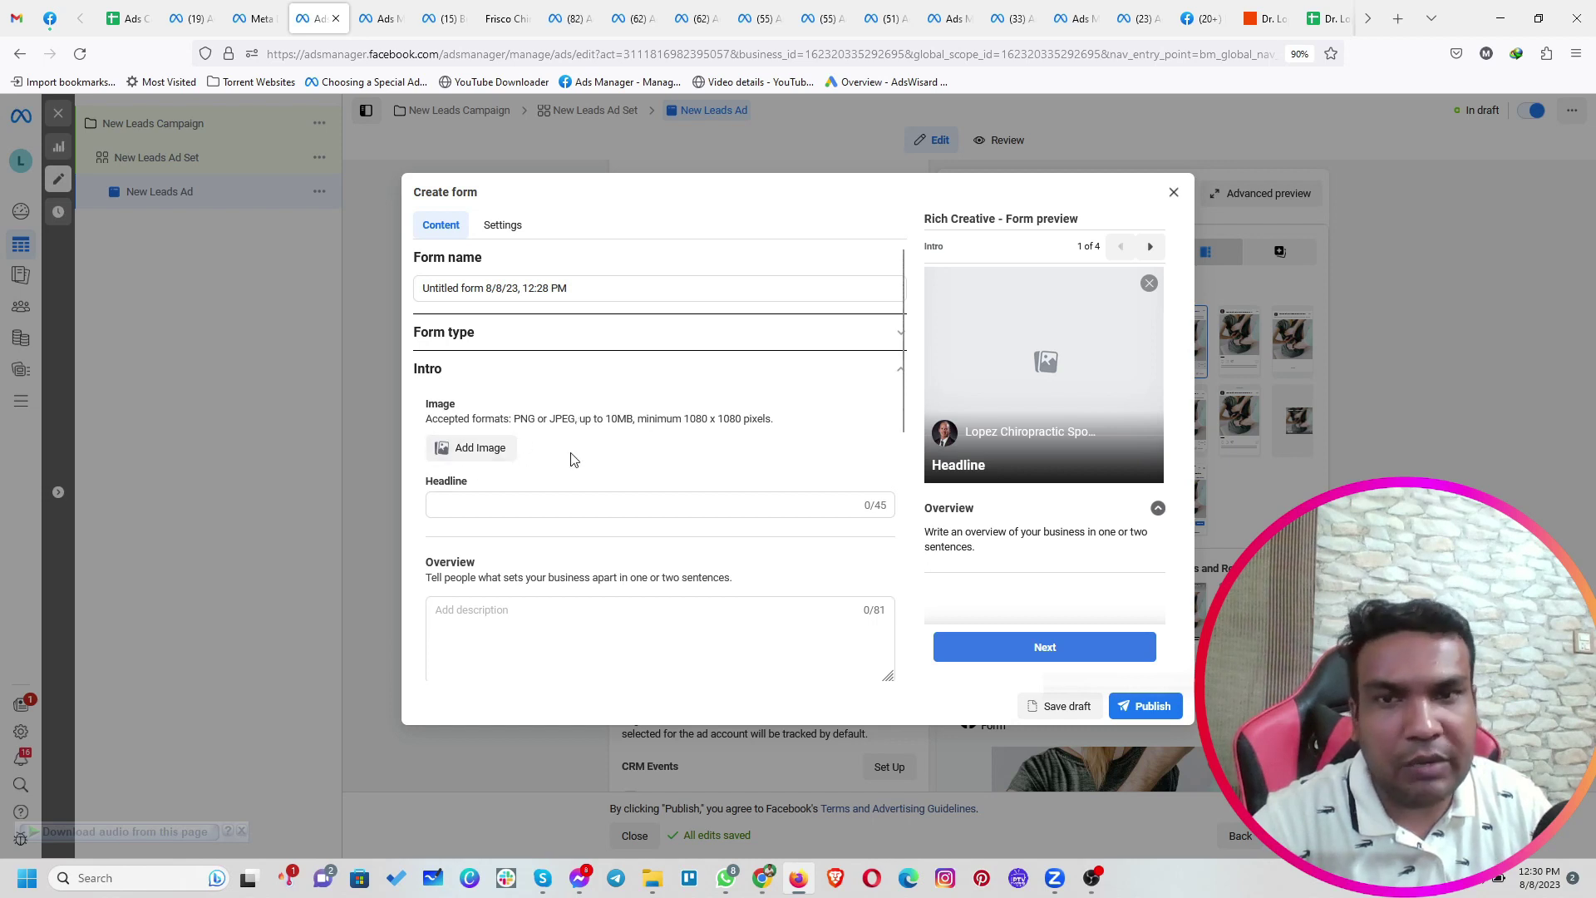
left_click(480, 450)
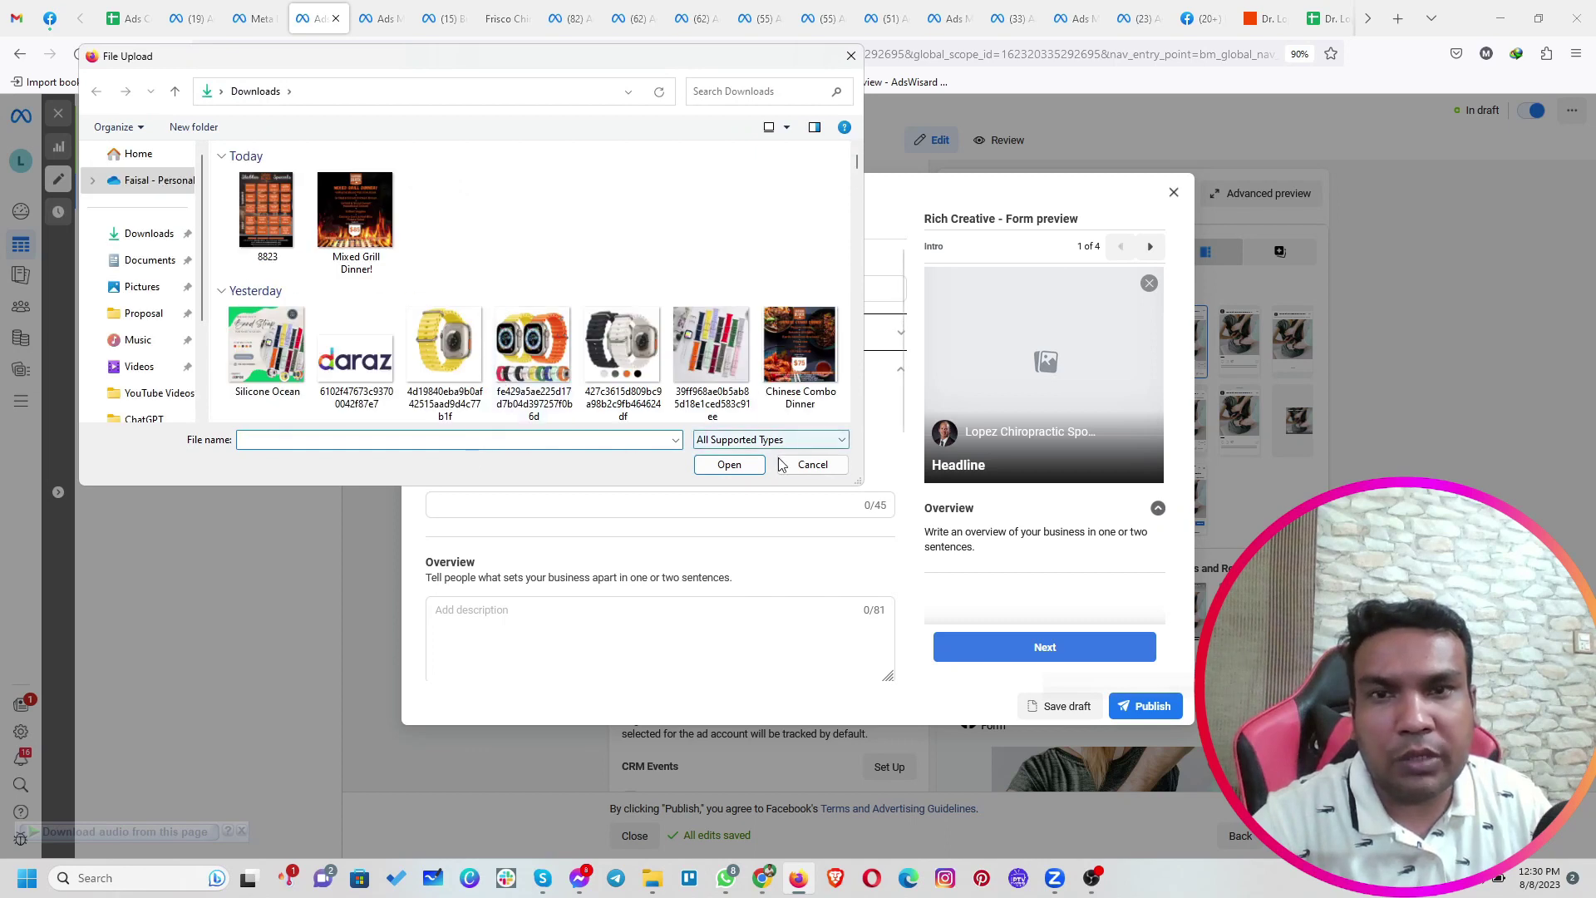
scroll(707, 324, "down", 5)
scroll(707, 324, "up", 5)
scroll(708, 326, "down", 6)
scroll(709, 331, "down", 6)
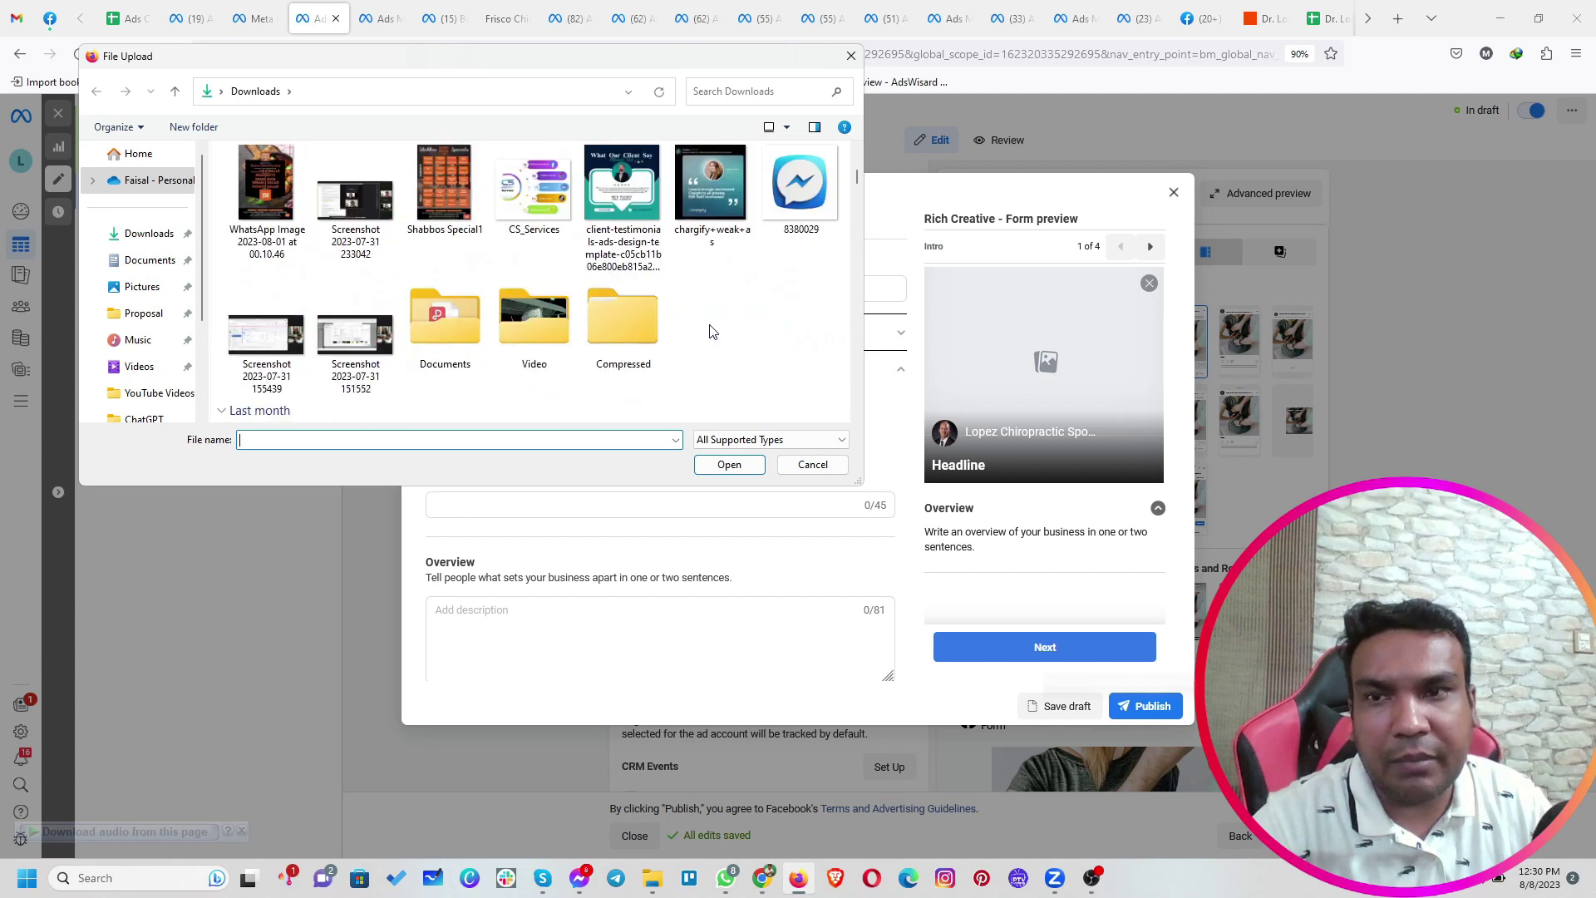
left_click(831, 470)
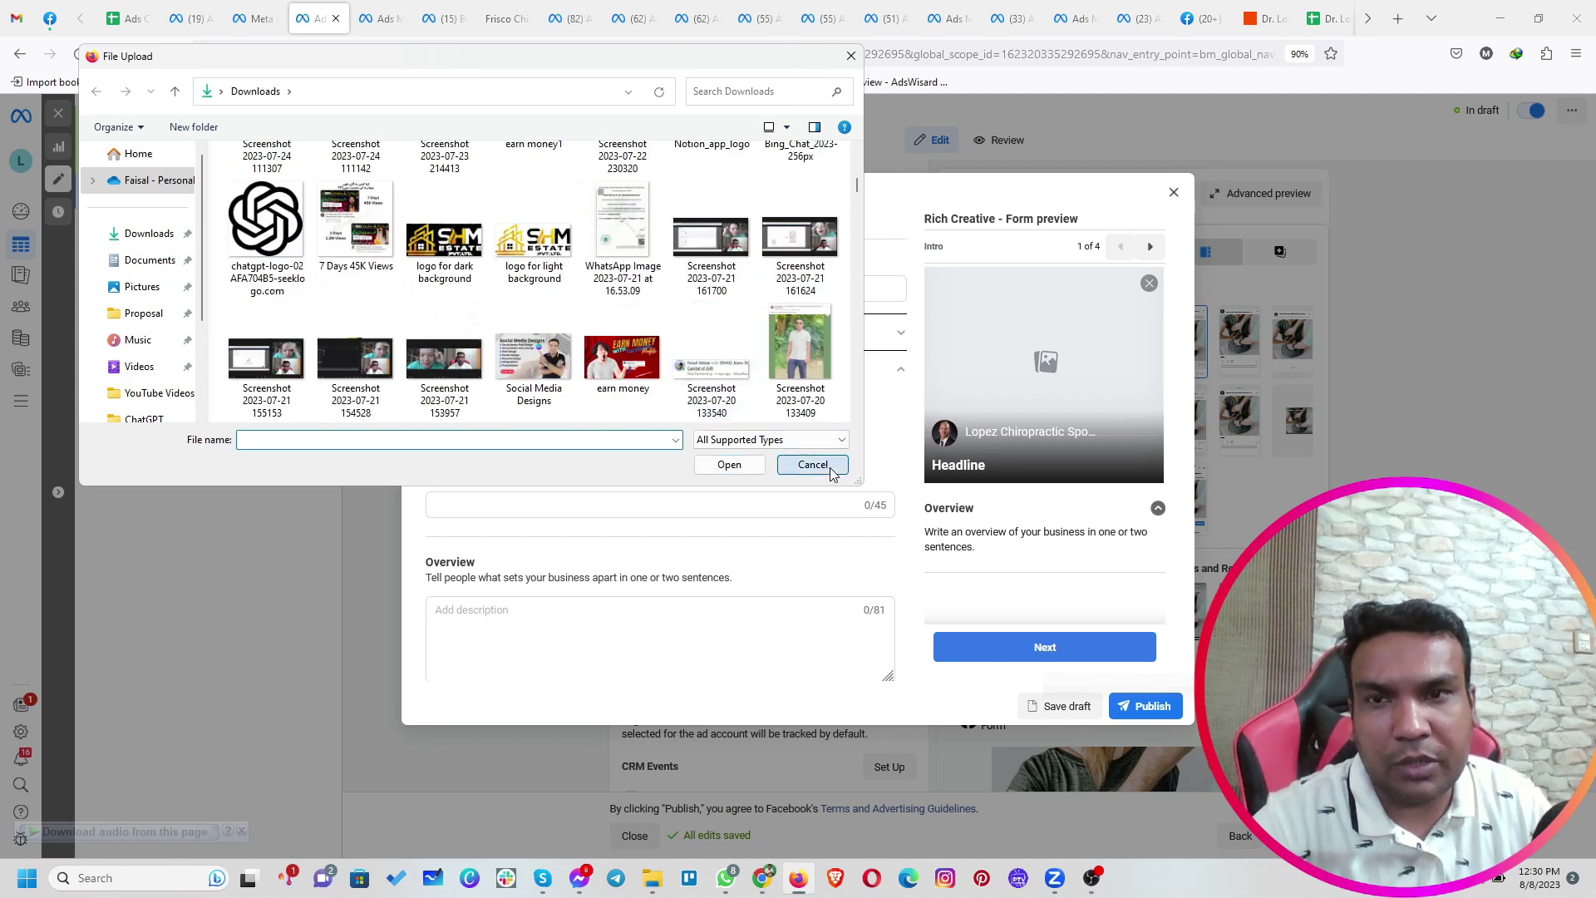
left_click(585, 506)
left_click(652, 624)
scroll(652, 629, "down", 3)
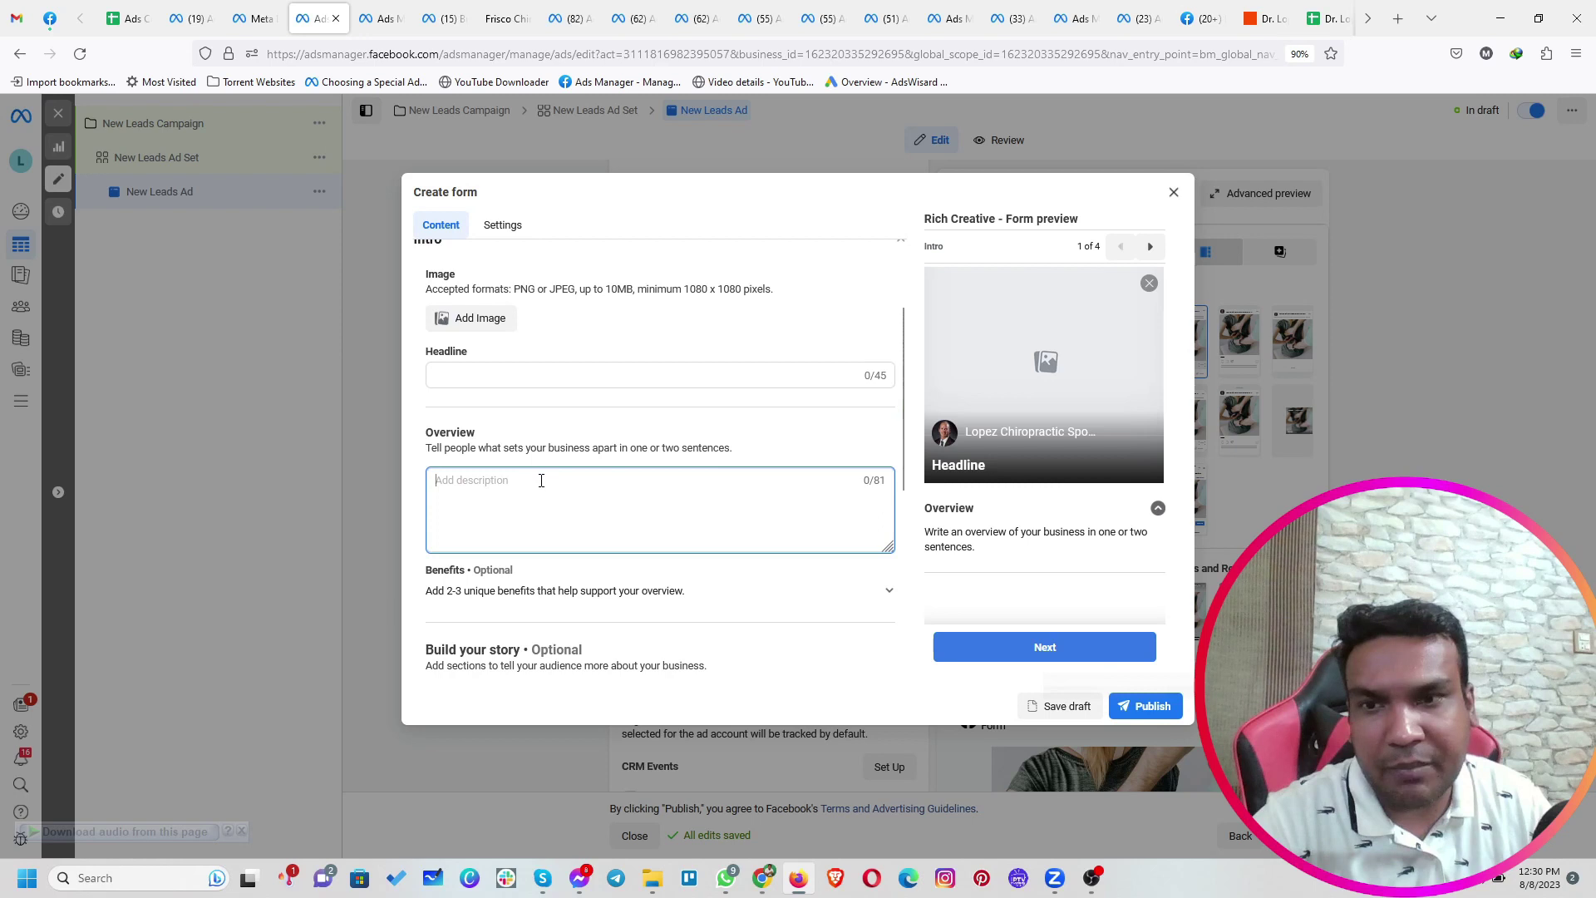
scroll(544, 486, "down", 3)
left_click(723, 463)
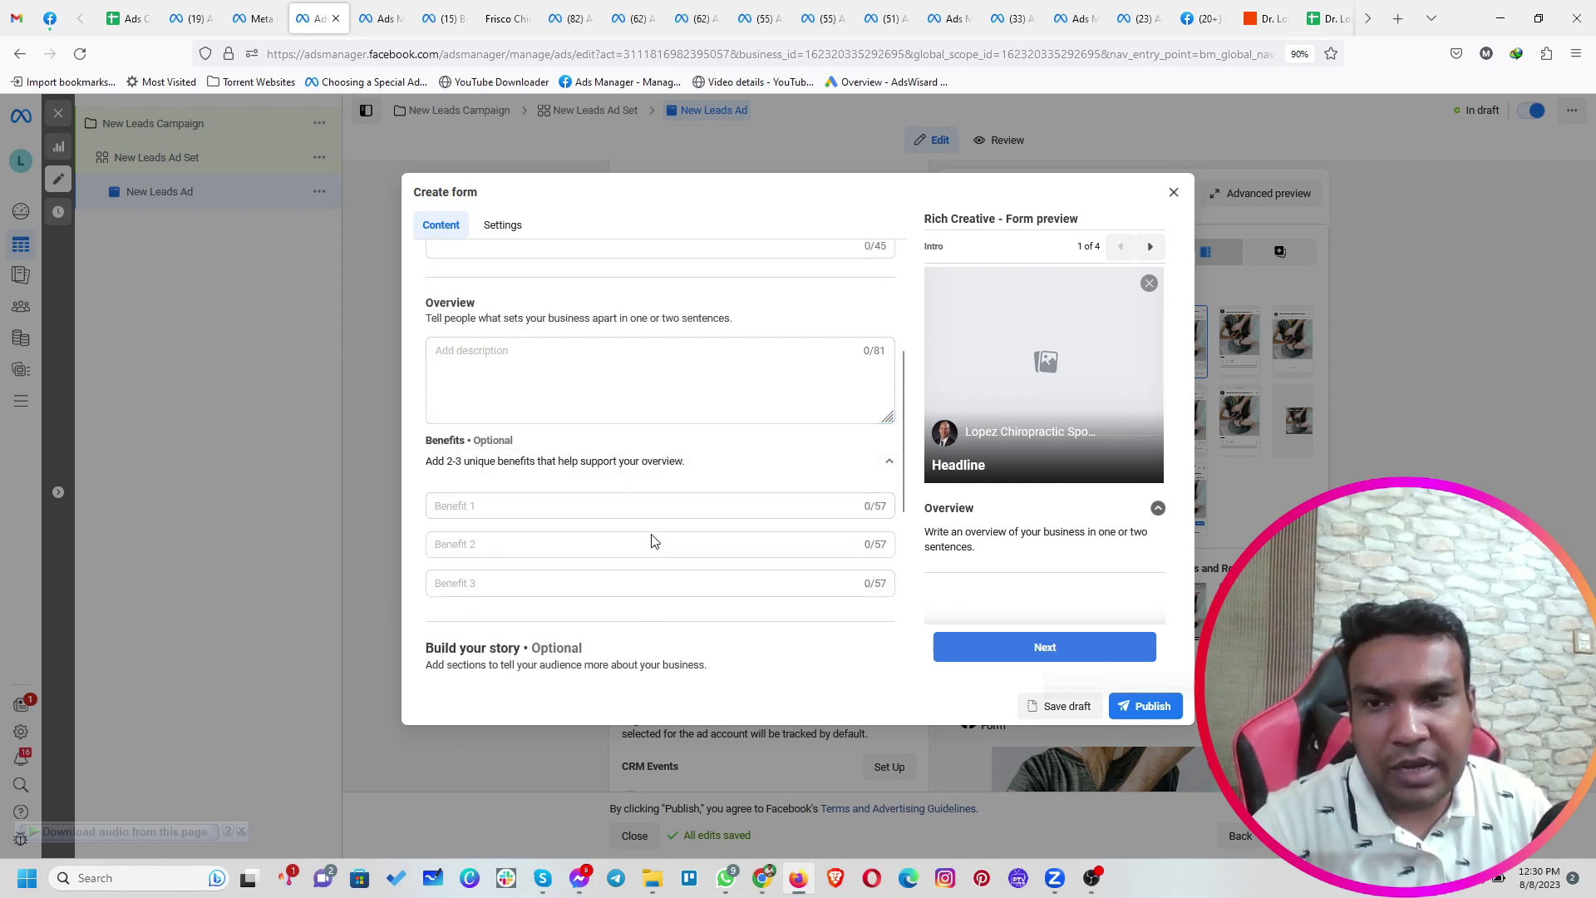
left_click(533, 471)
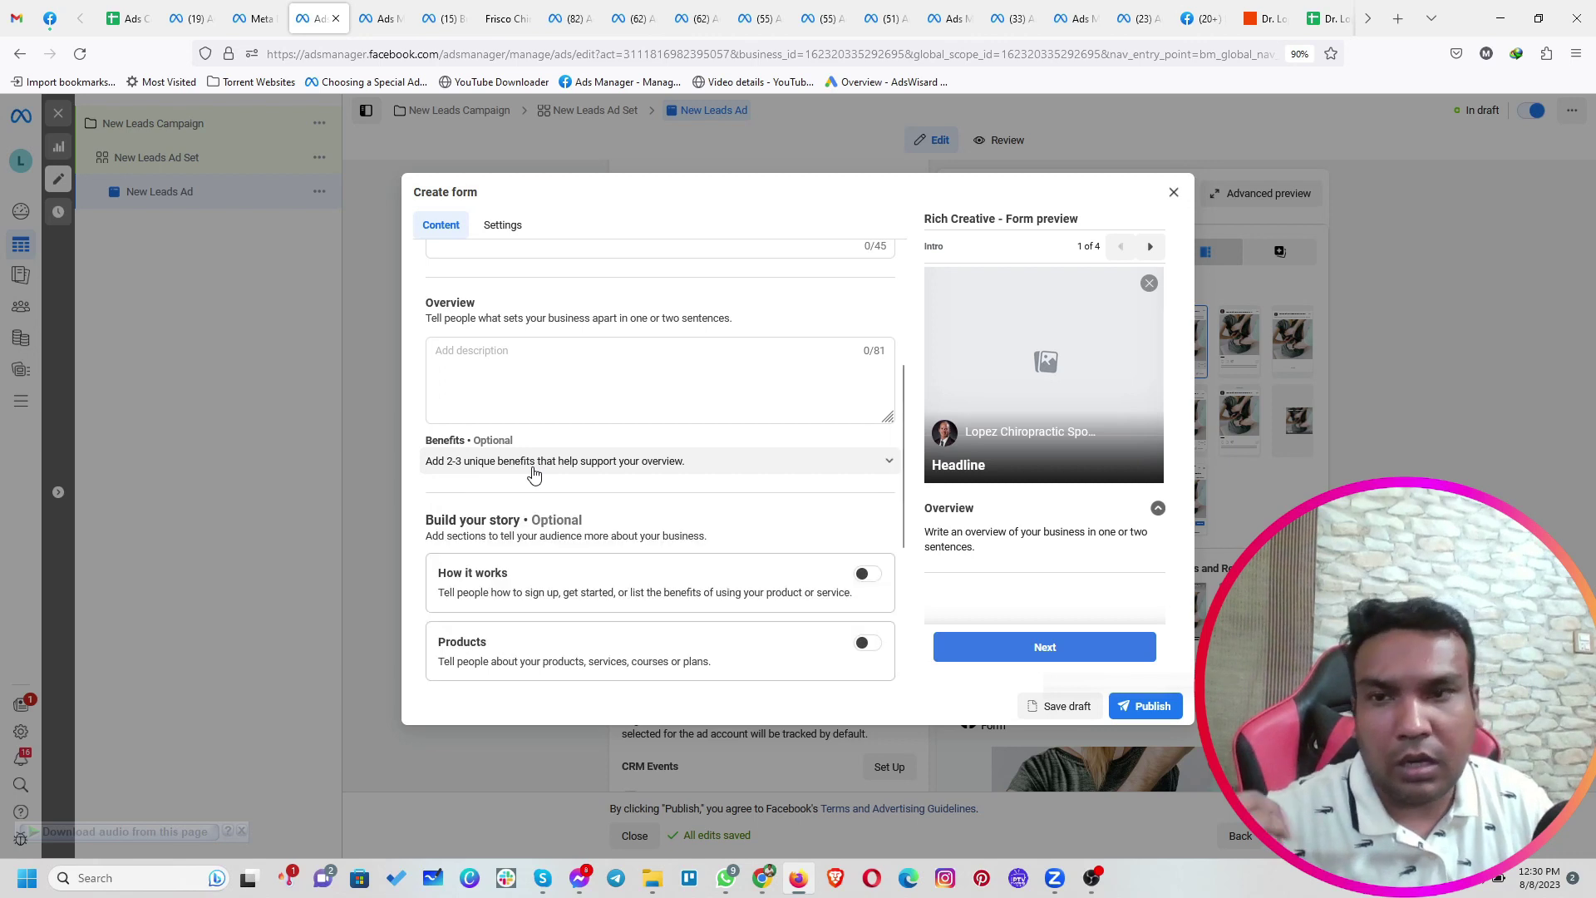
scroll(572, 549, "down", 2)
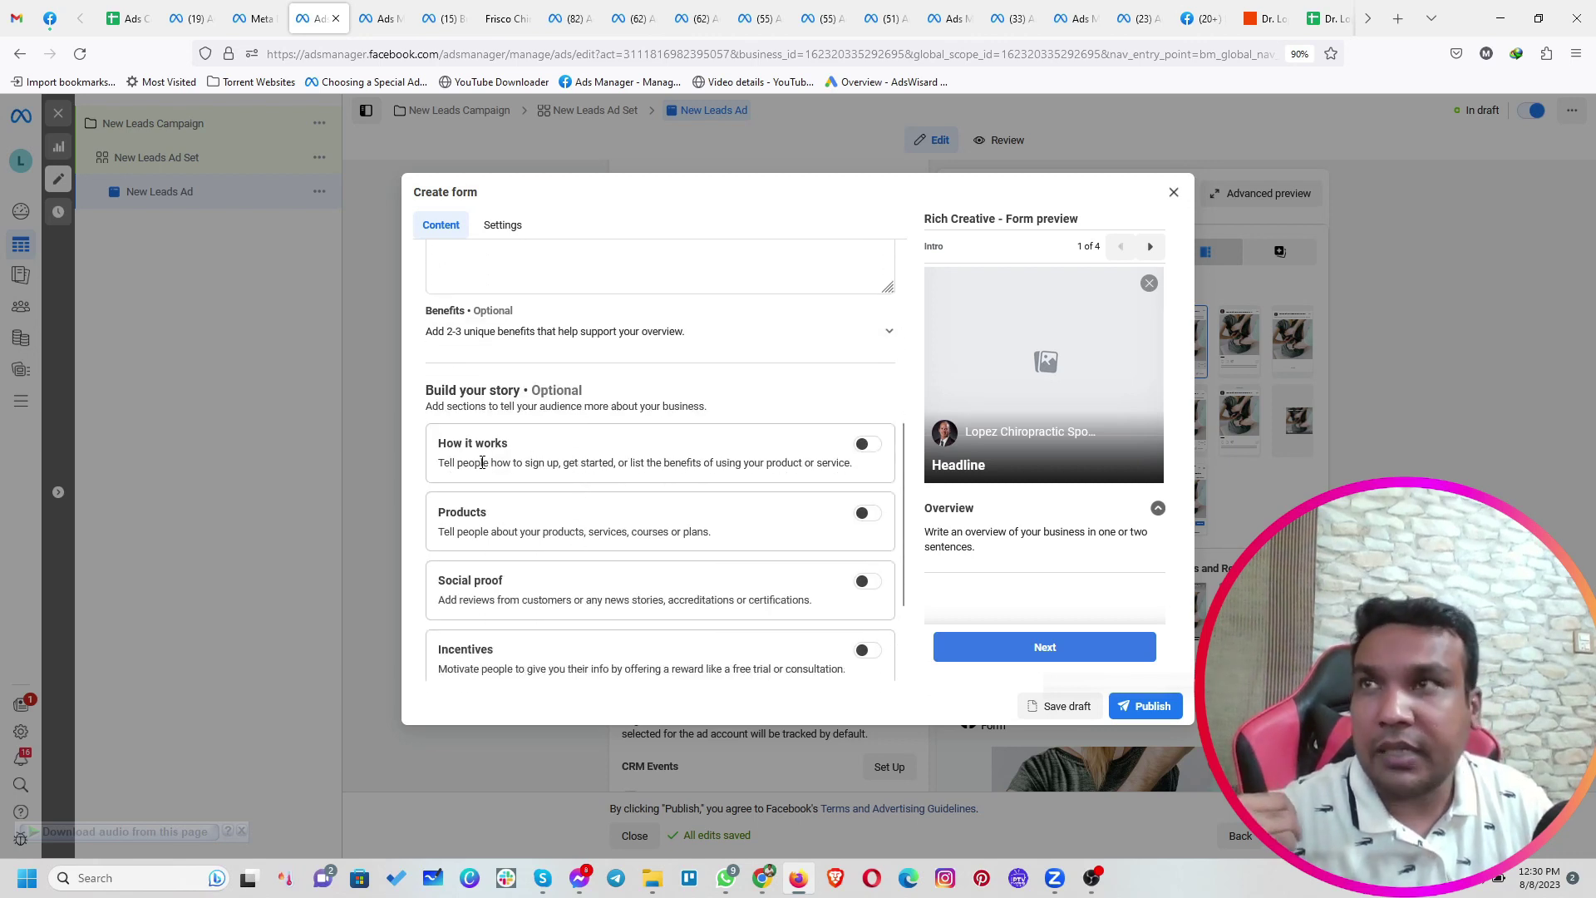
left_click(868, 445)
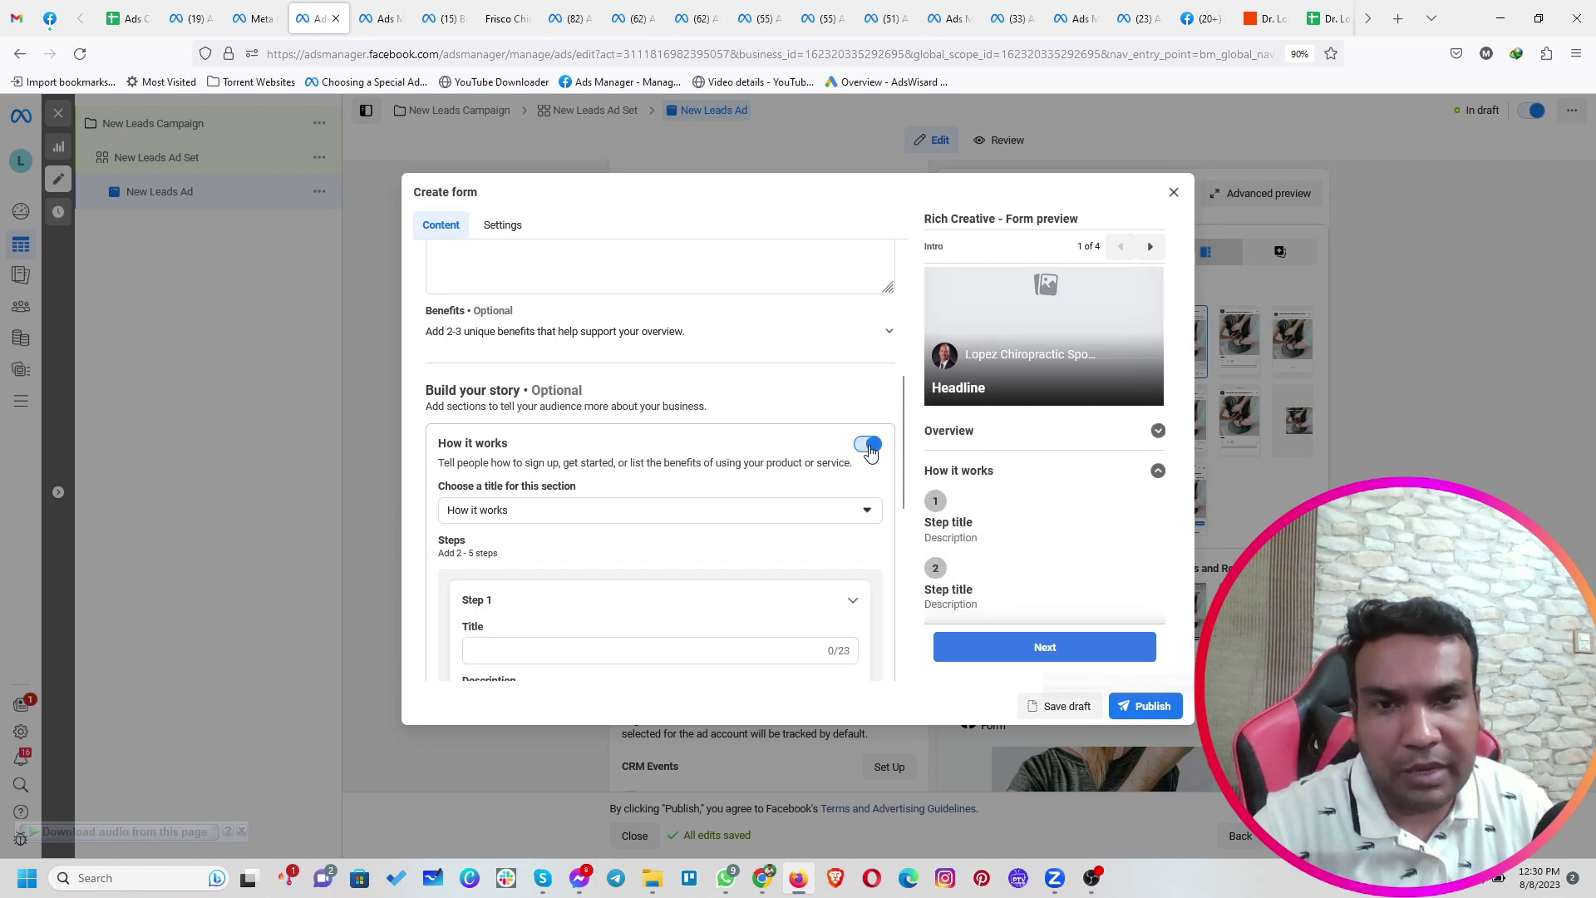
left_click(868, 445)
left_click(868, 514)
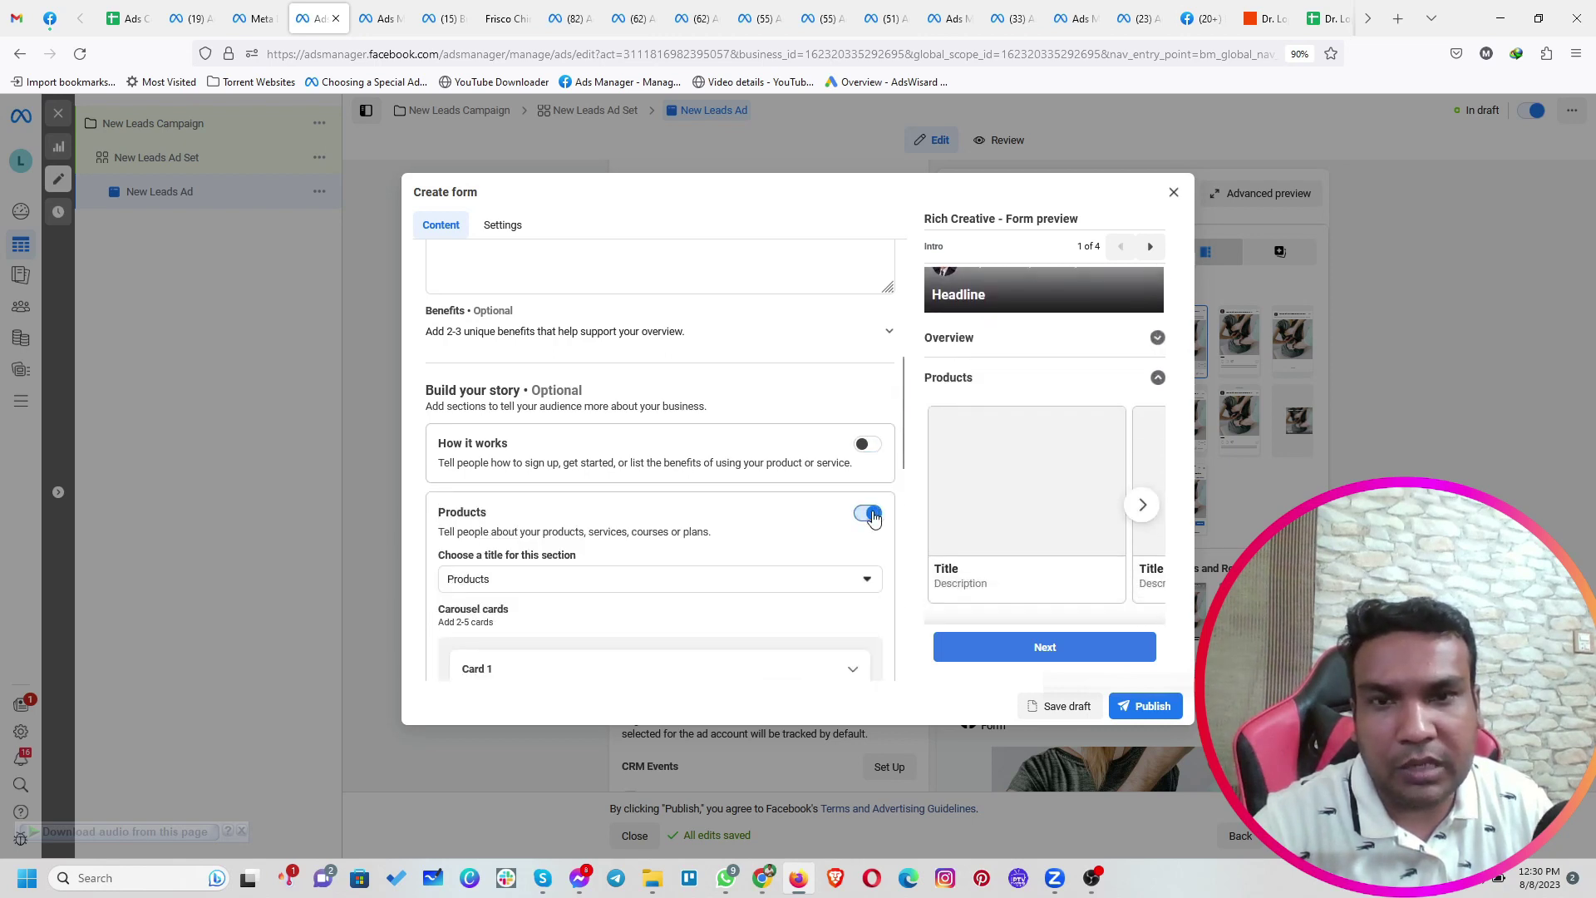
left_click(869, 515)
scroll(870, 515, "down", 3)
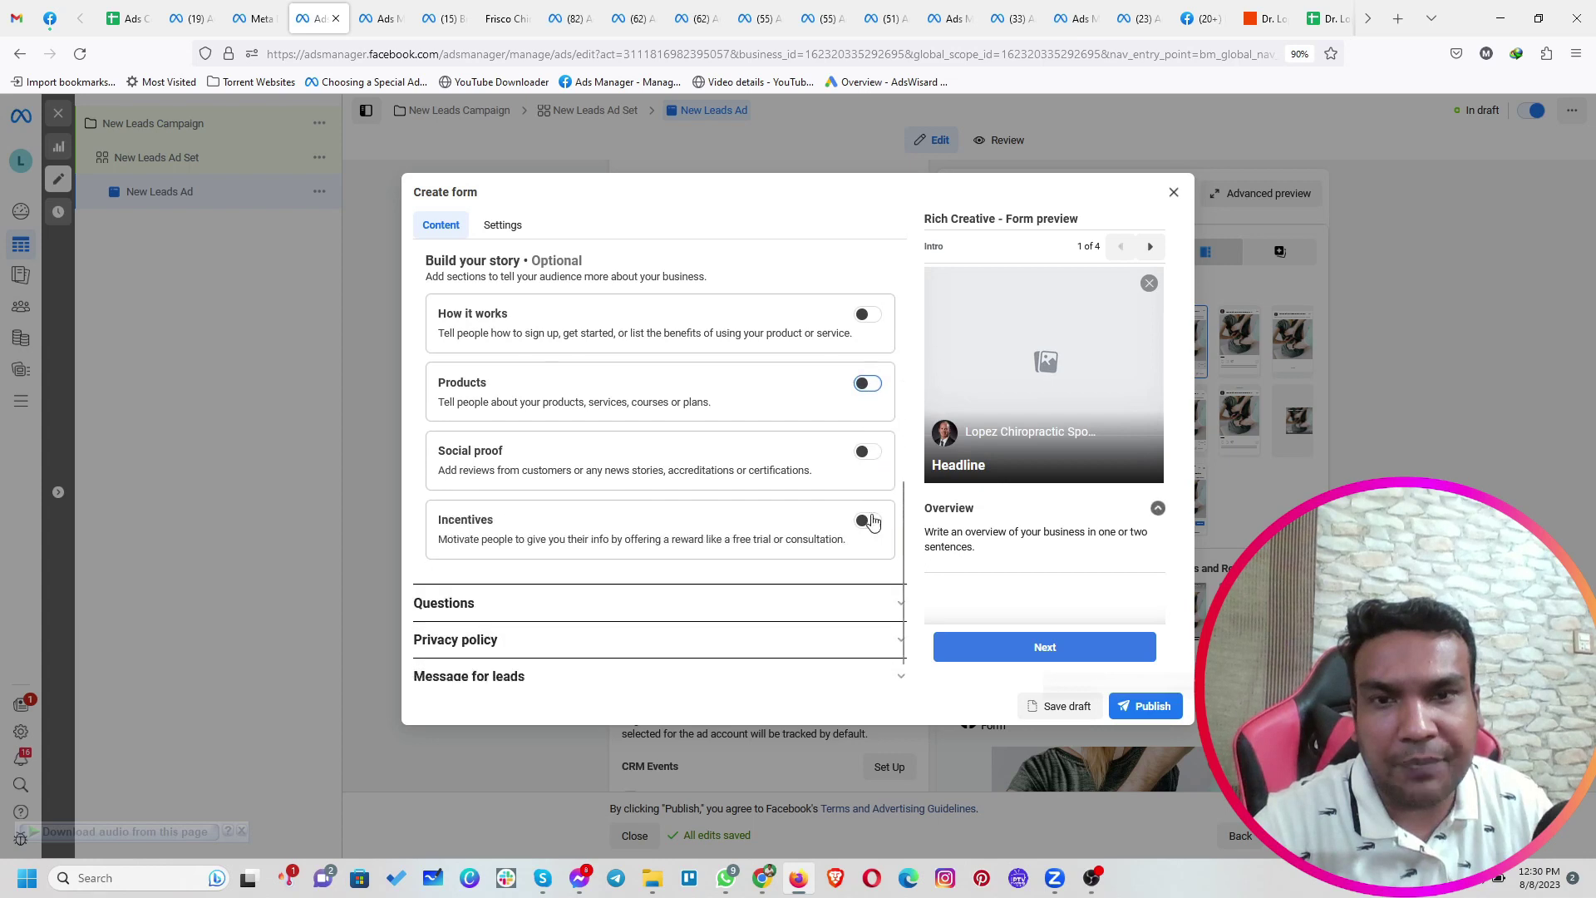
left_click(869, 457)
left_click(869, 455)
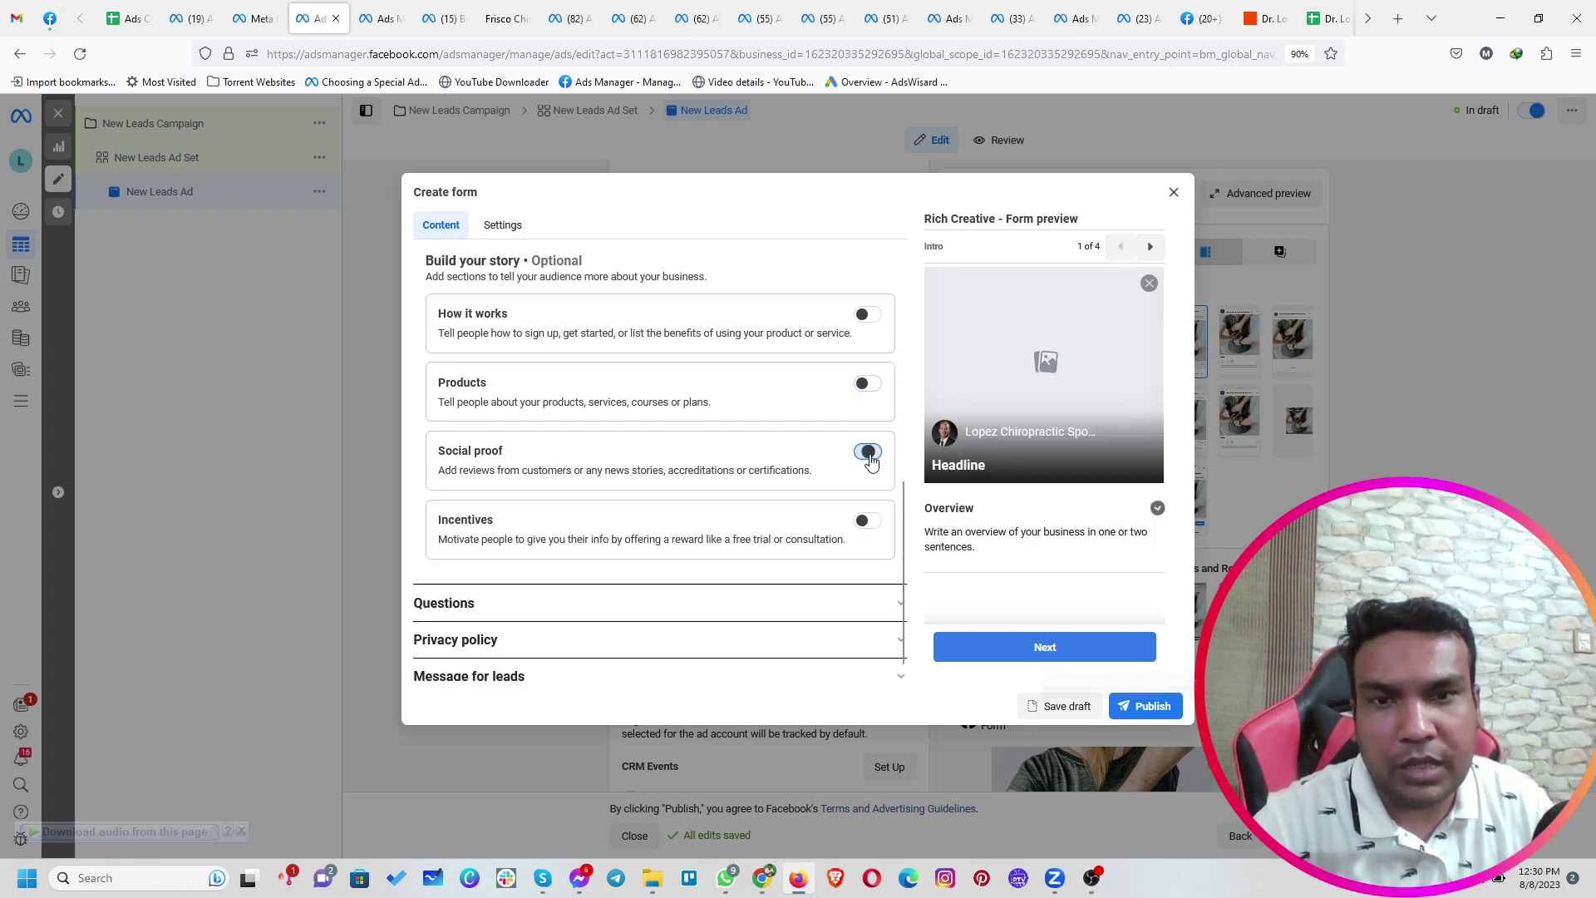
left_click(867, 526)
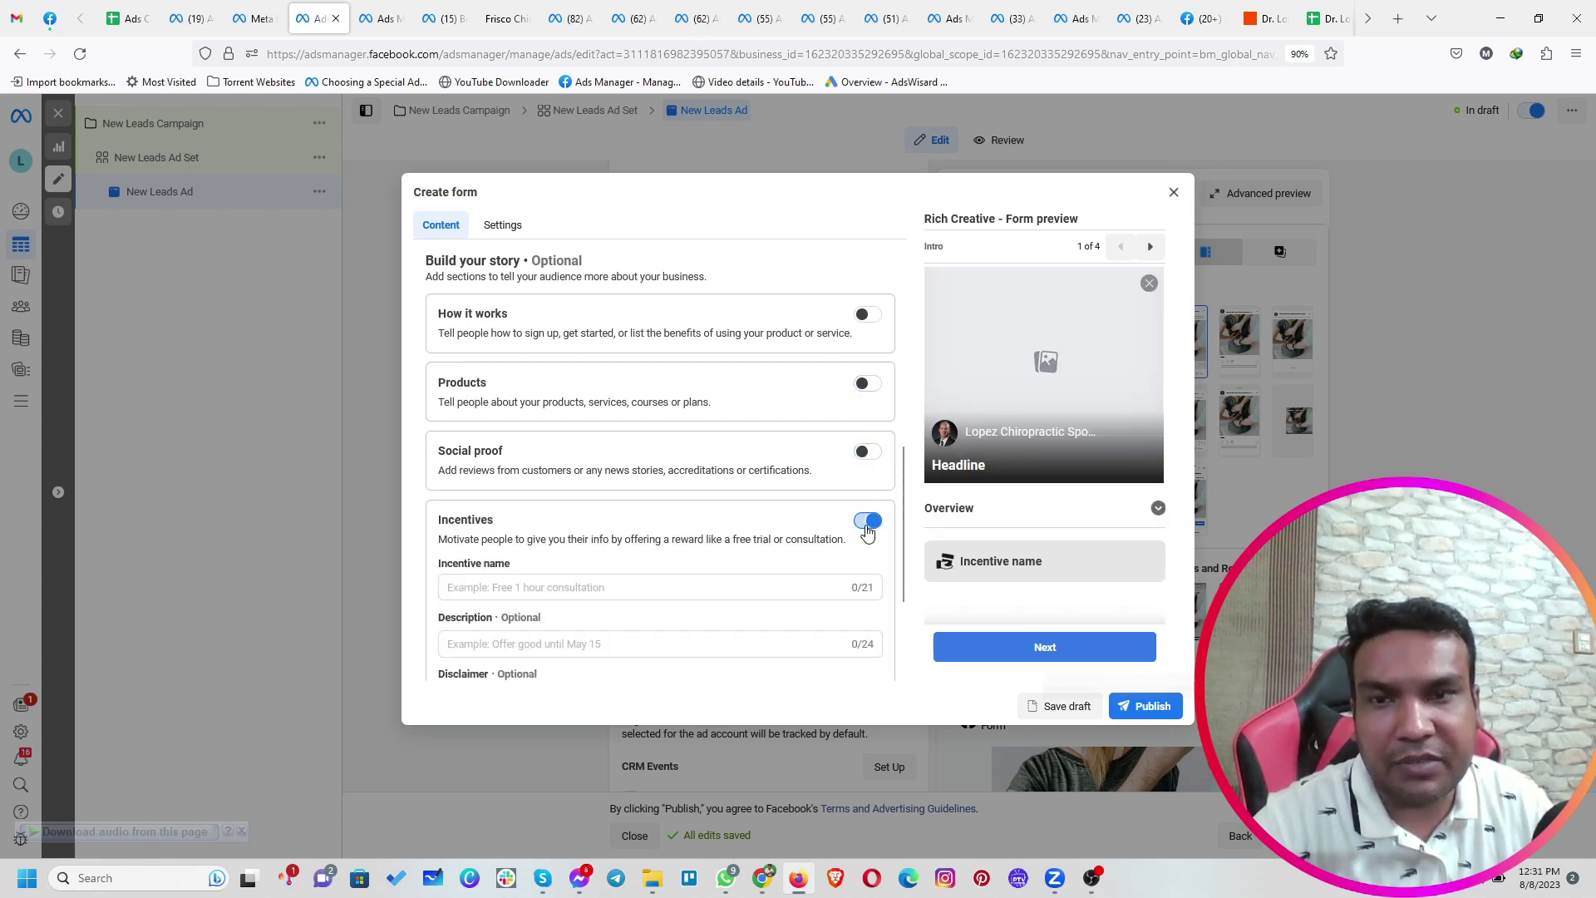
left_click(867, 525)
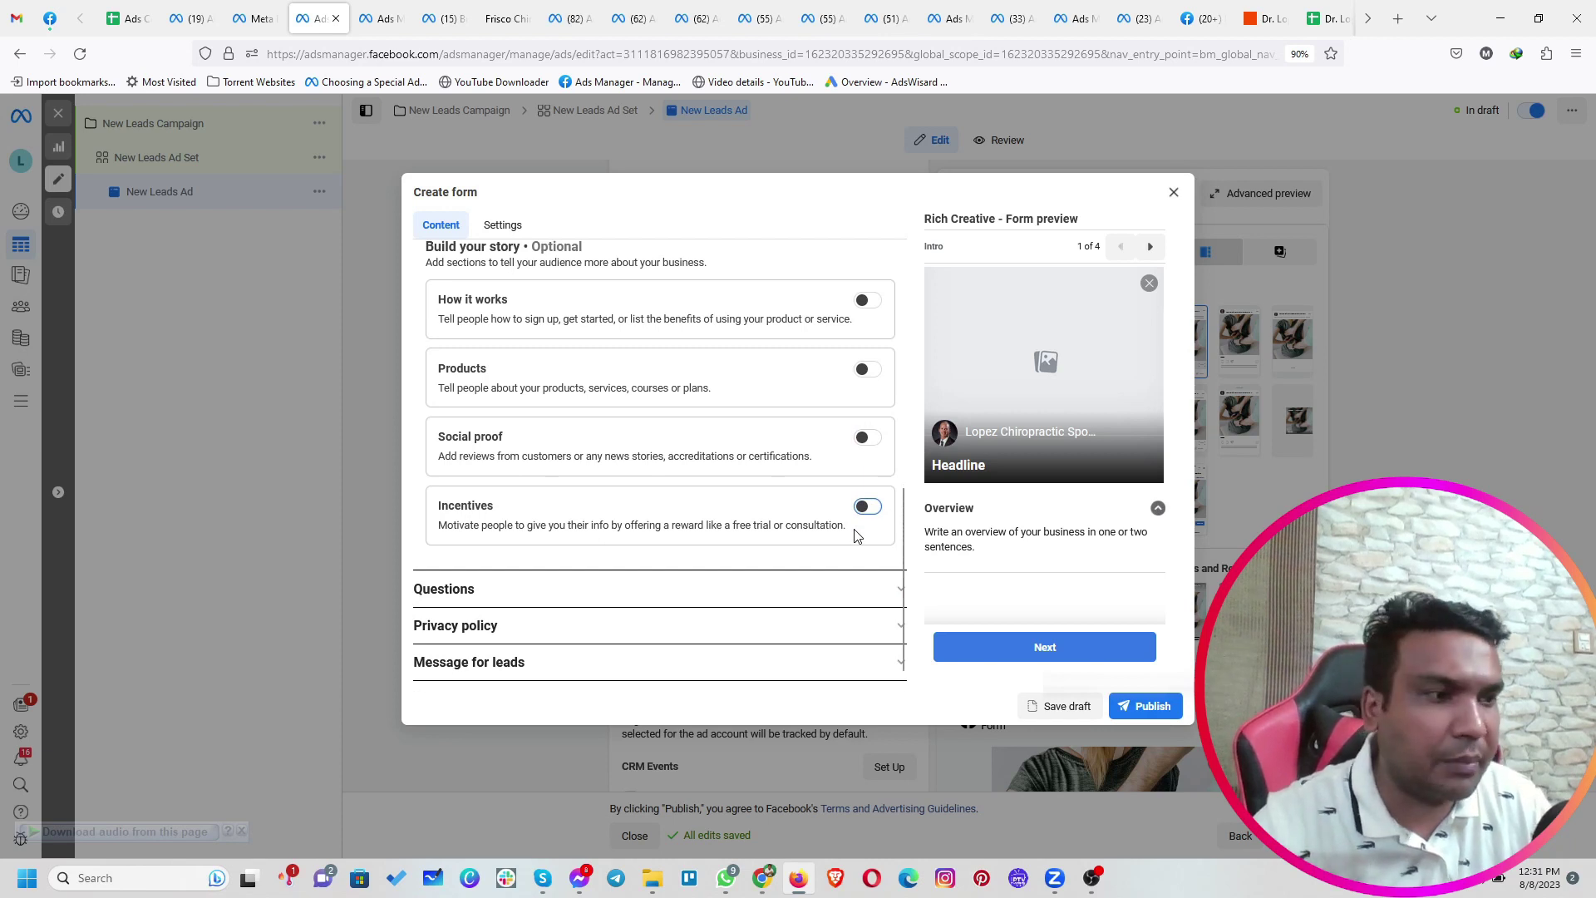
scroll(625, 510, "up", 5)
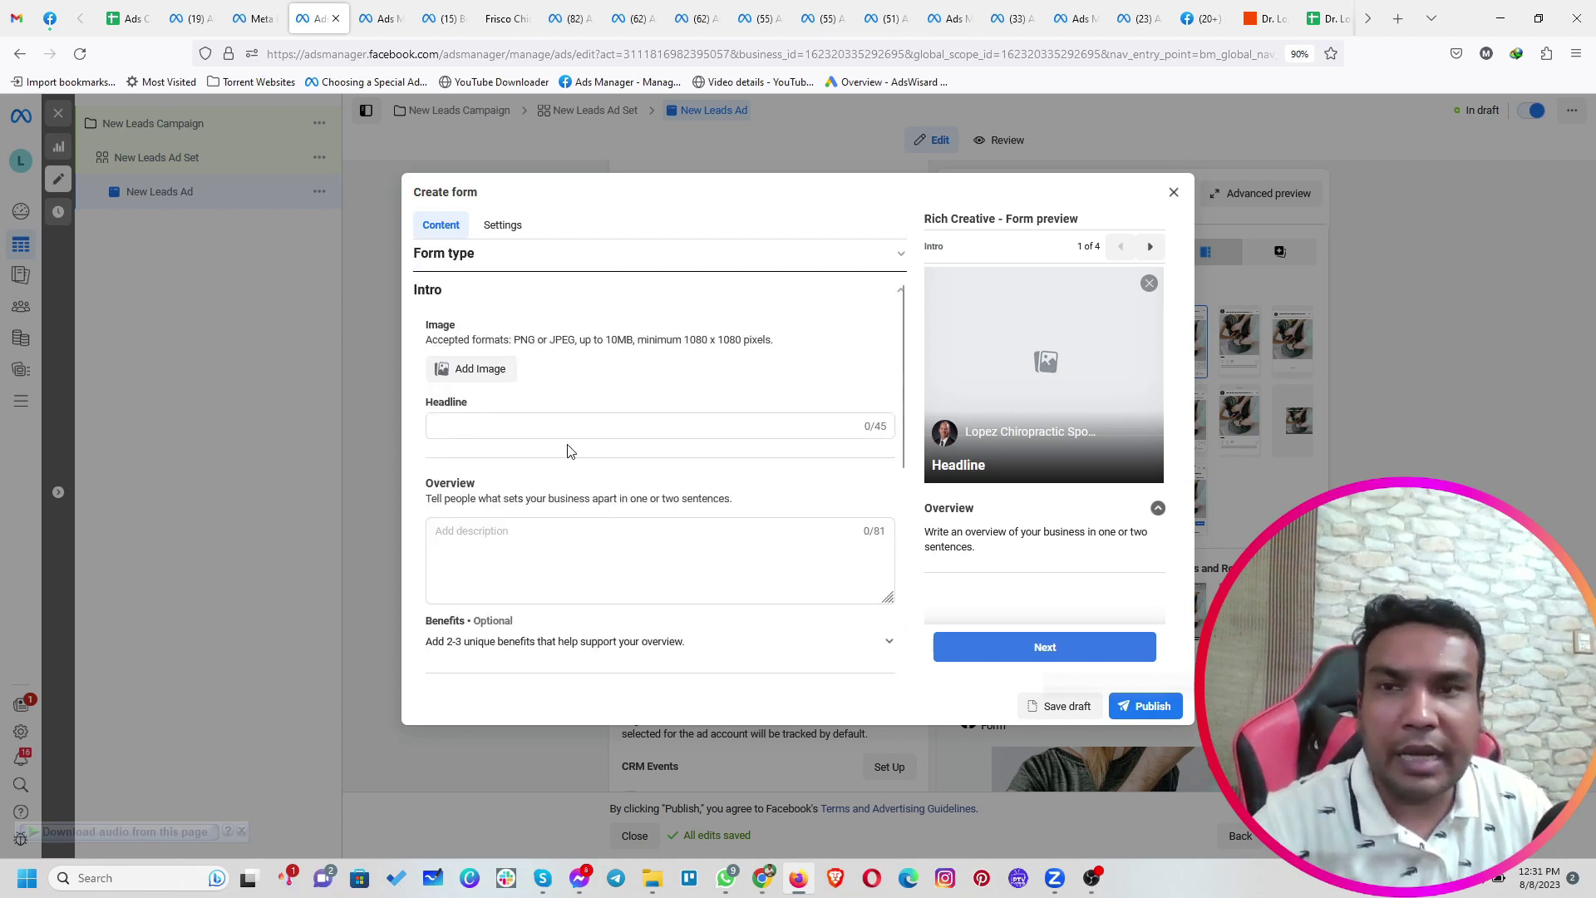
scroll(568, 451, "up", 1)
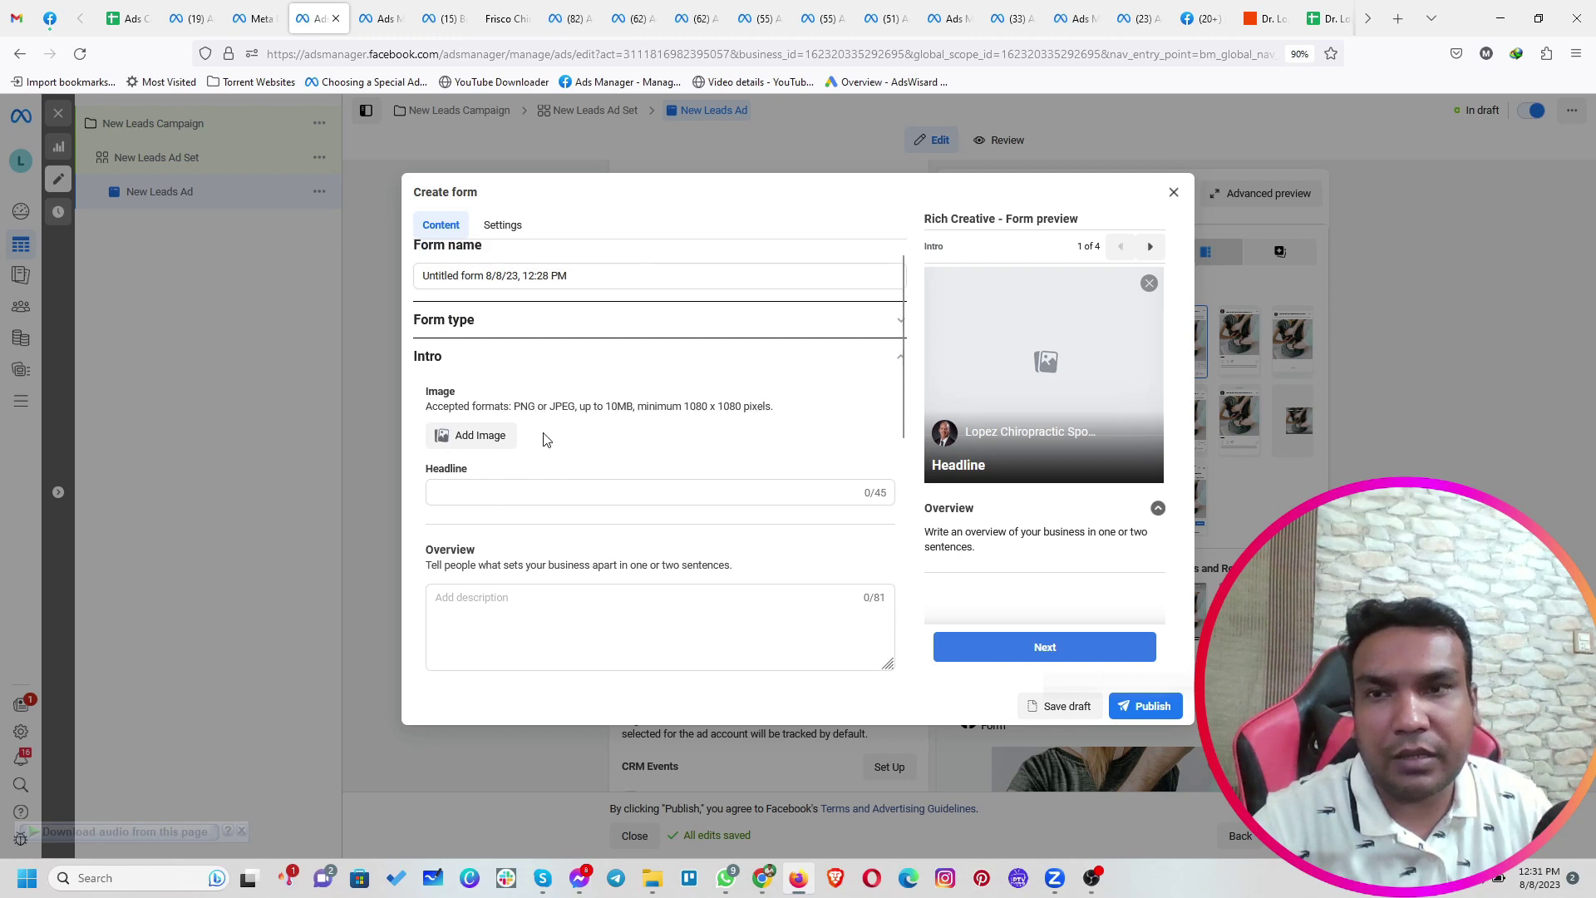
scroll(547, 444, "up", 1)
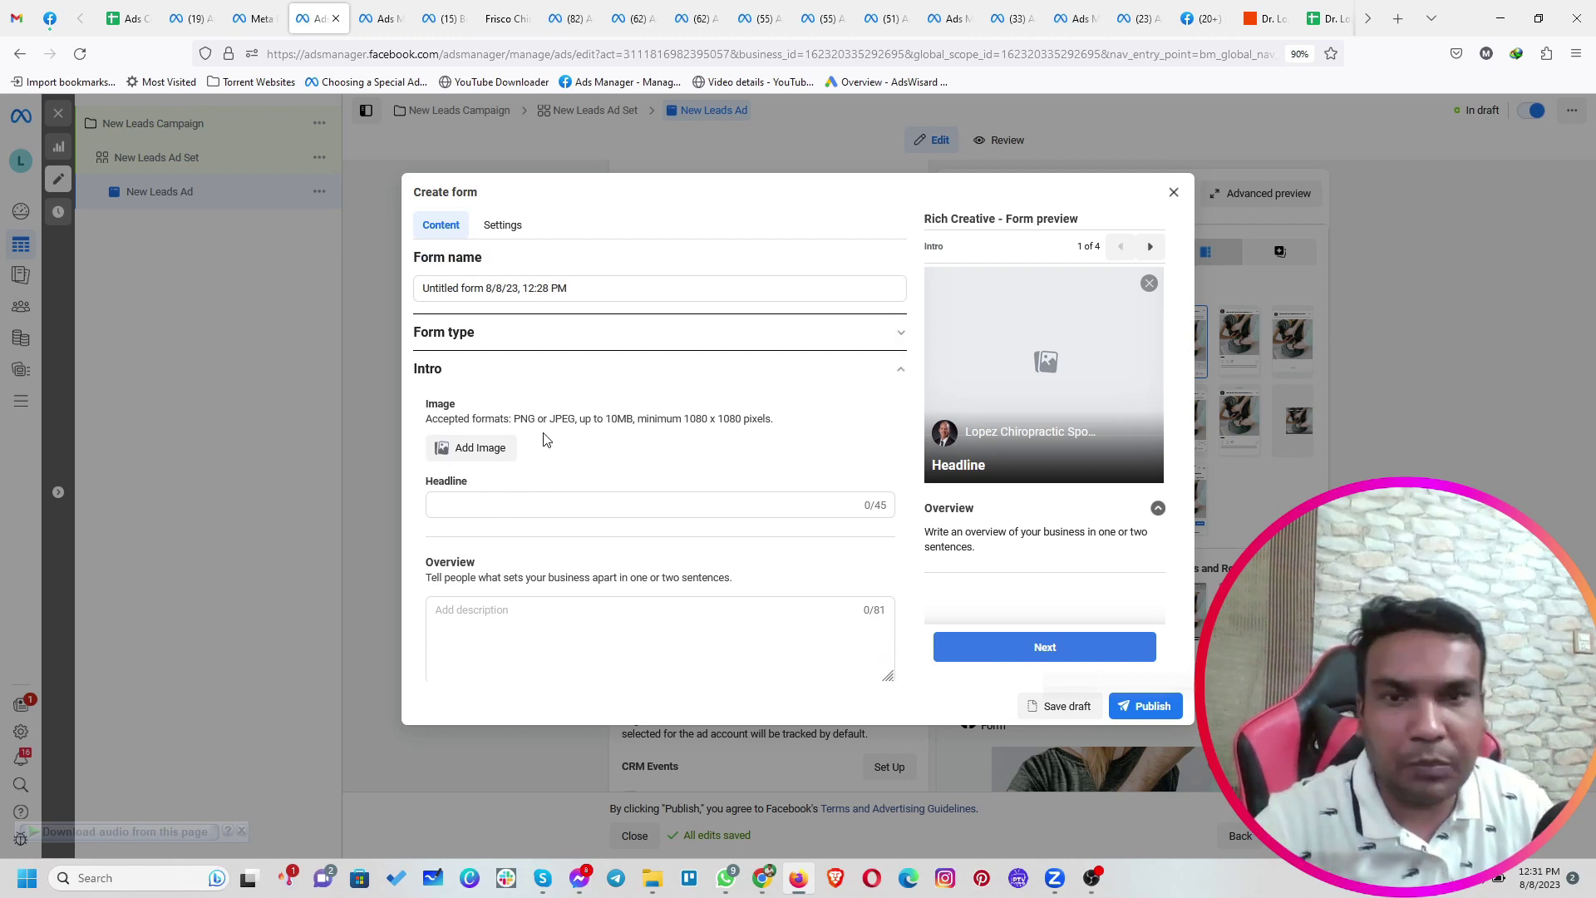
Set the form type to More volume and expand the Intro settings
left_click(533, 345)
left_click(488, 402)
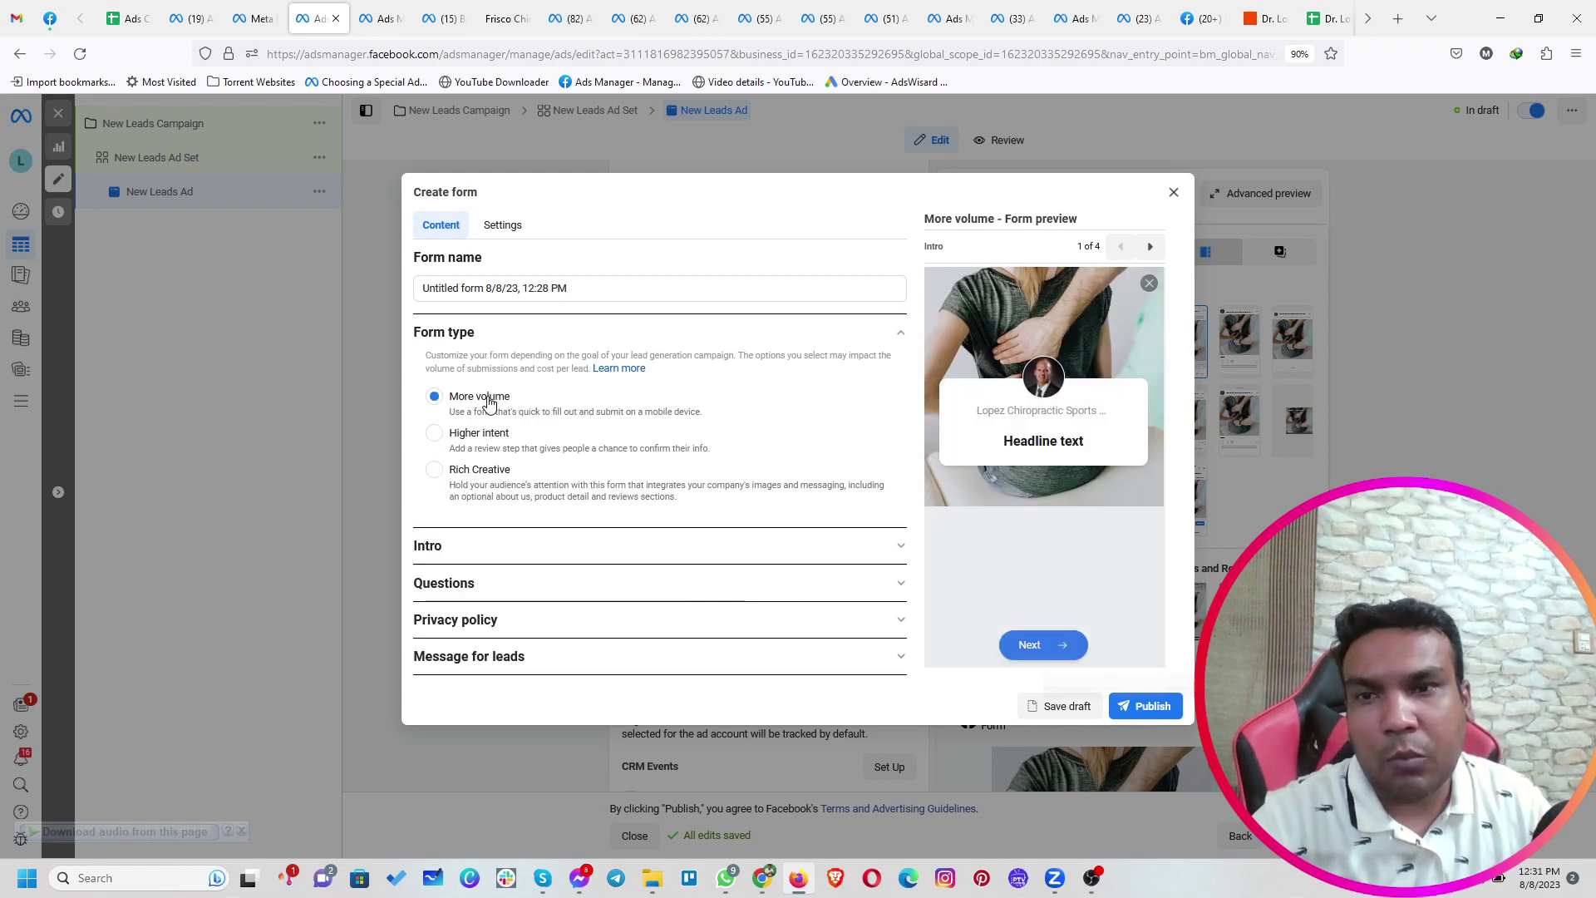
left_click(555, 546)
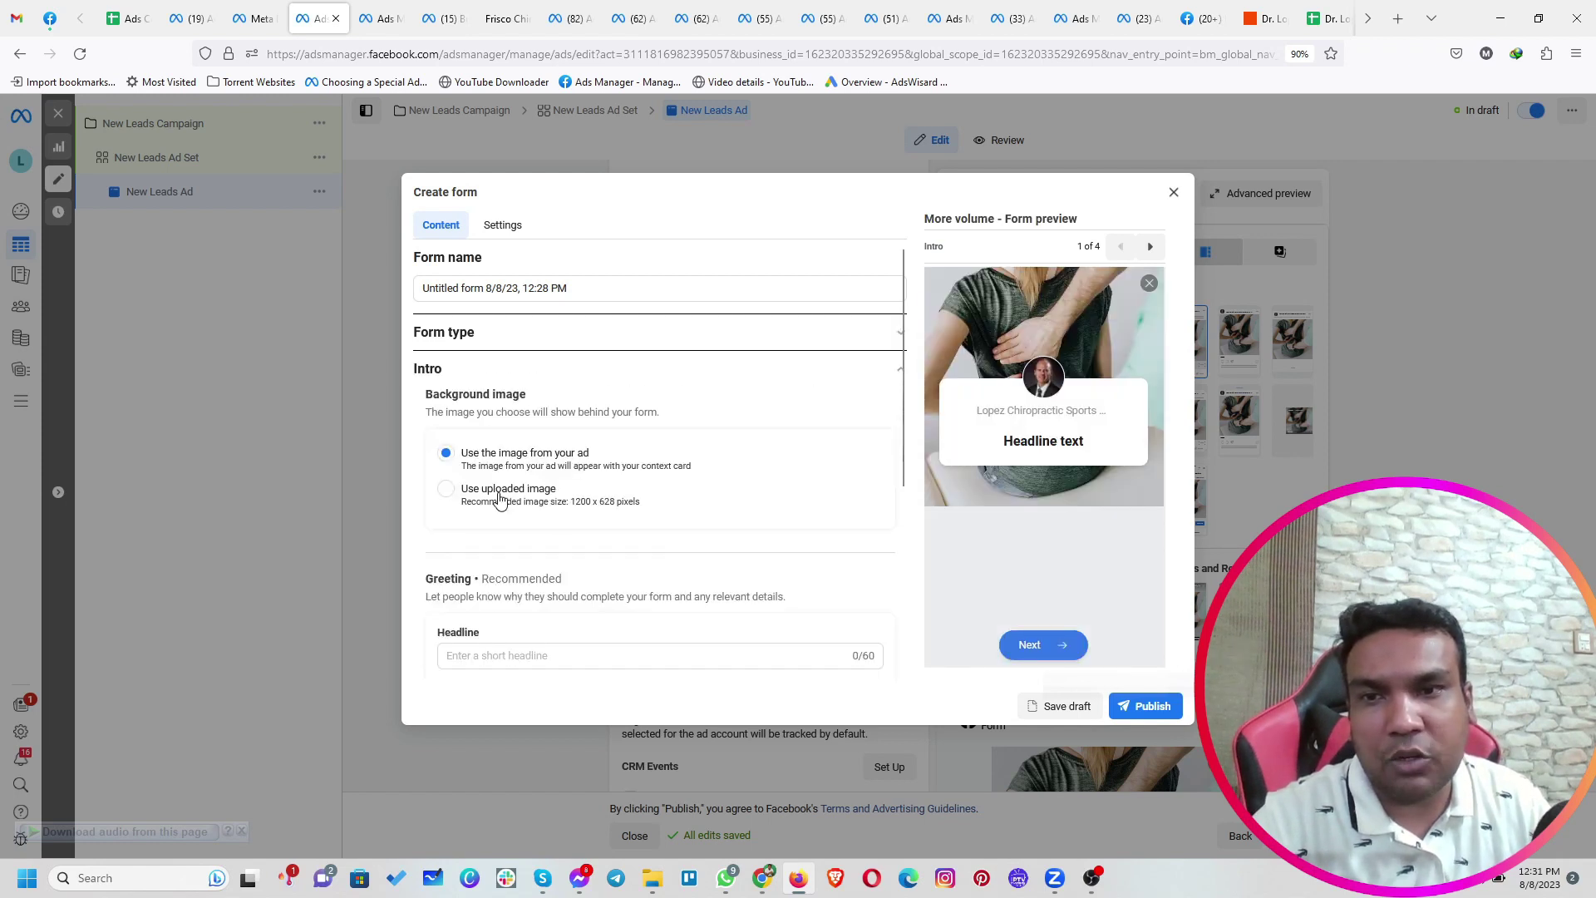
scroll(500, 498, "down", 3)
Check the existing Image Ad for reference, then return to the greeting headline field
left_click(382, 21)
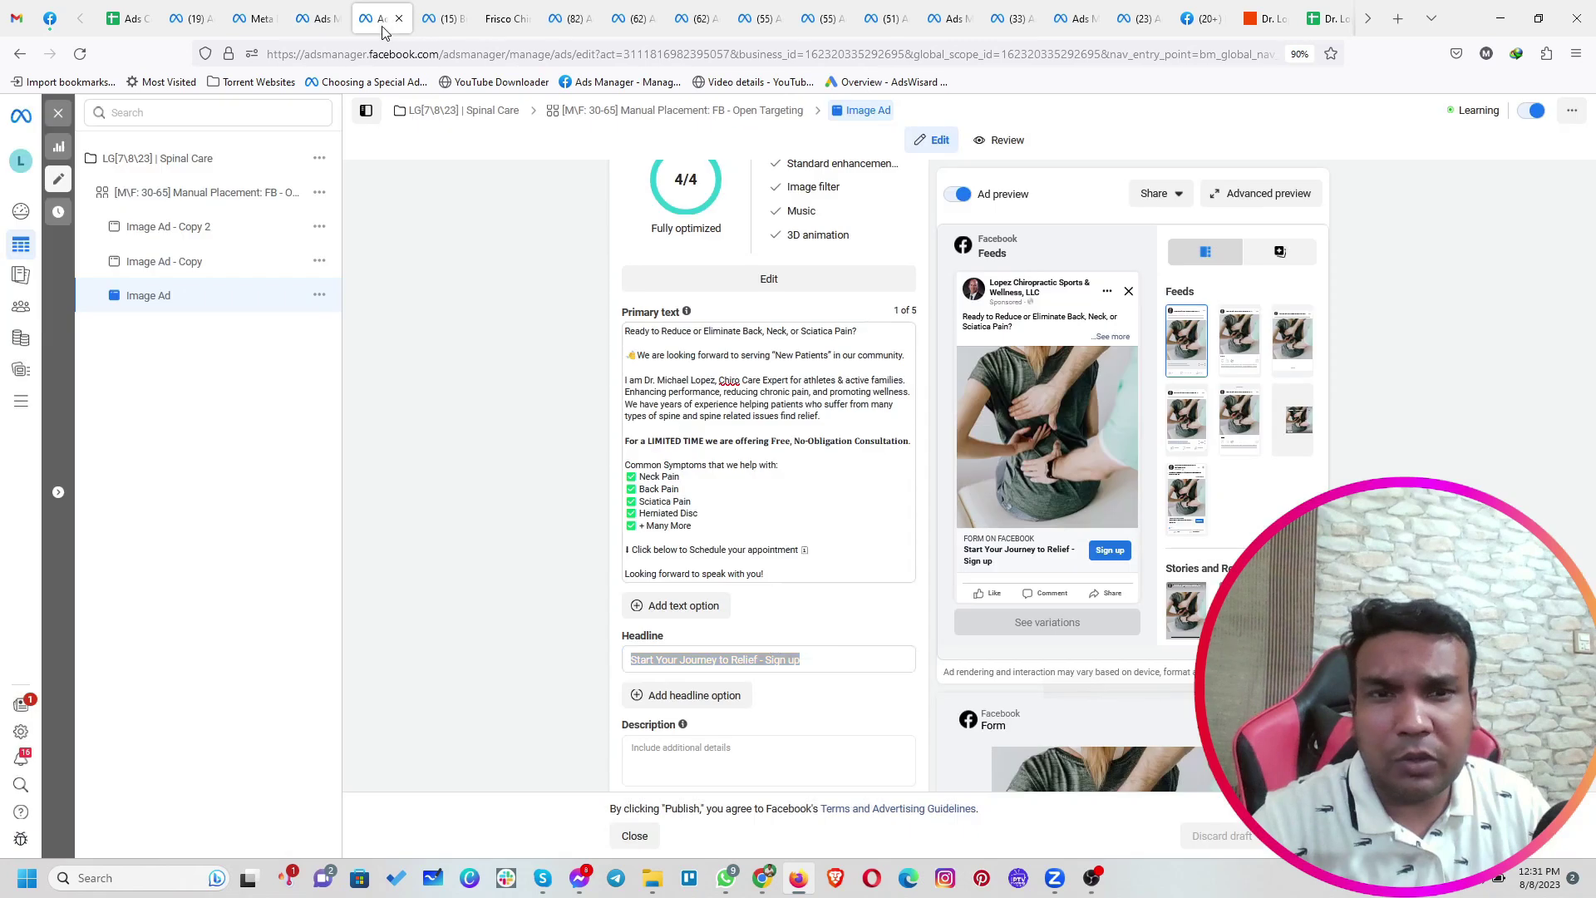
scroll(1060, 534, "down", 15)
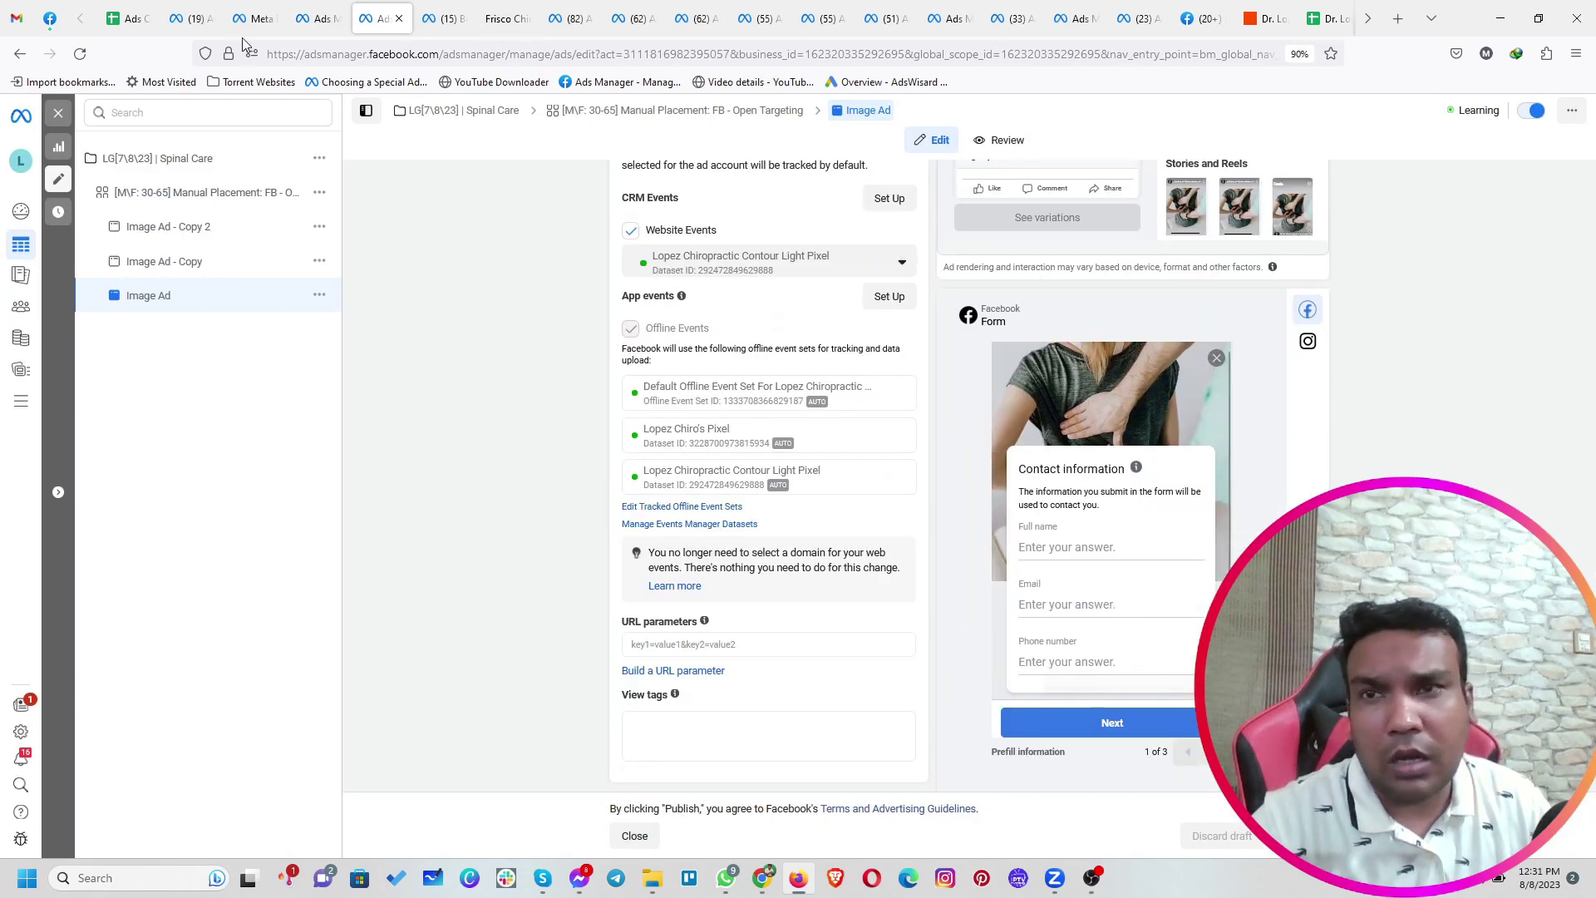
left_click(317, 18)
left_click(611, 457)
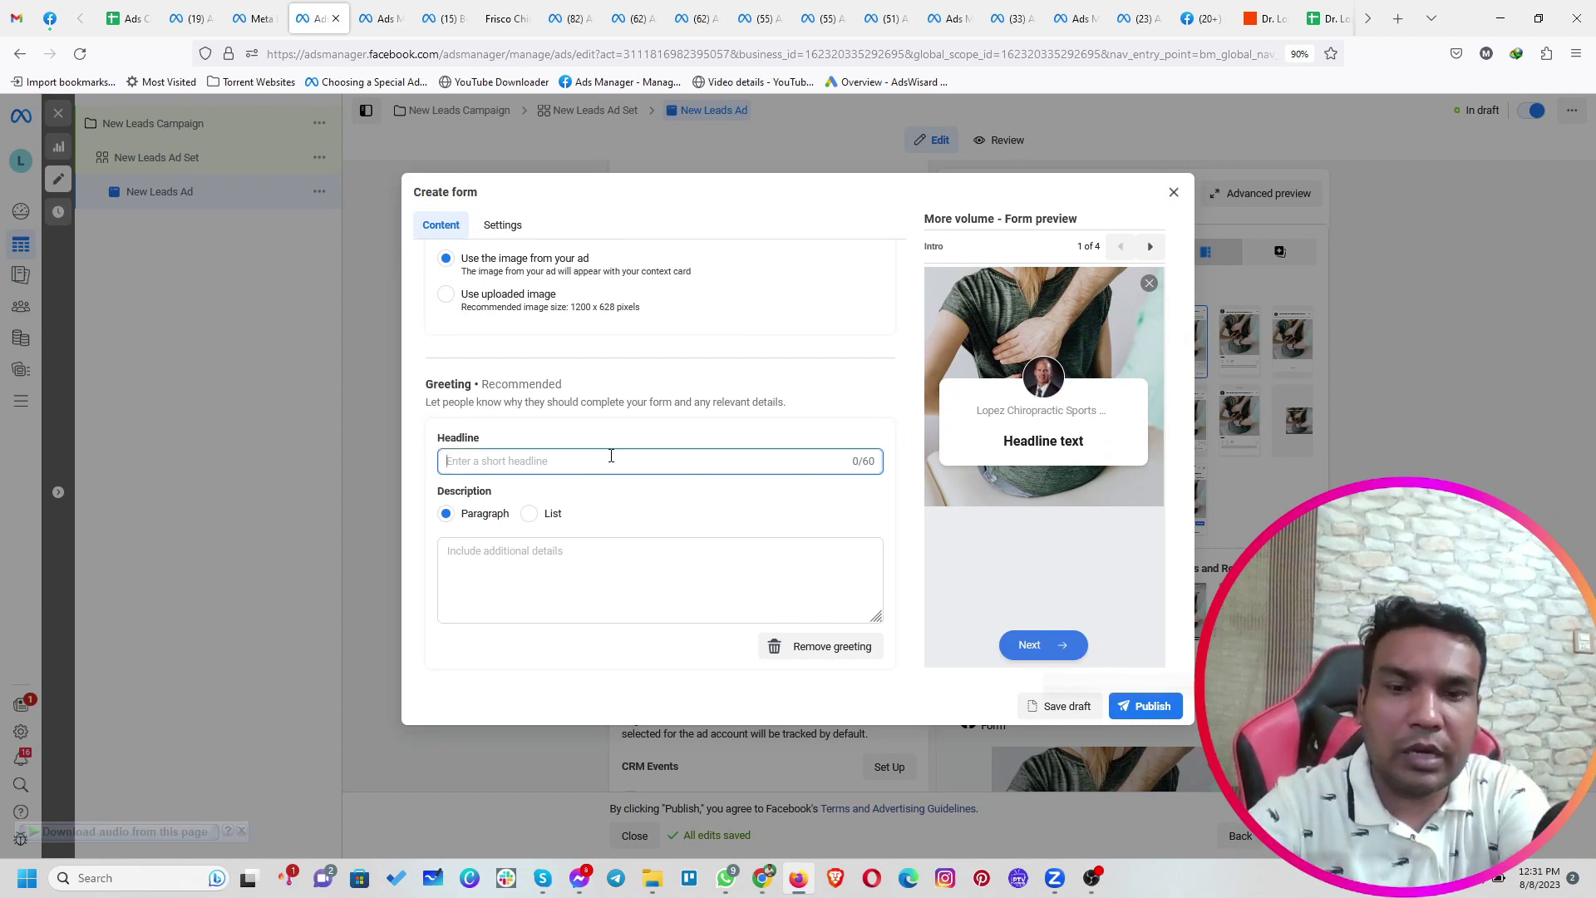
Set the greeting to 'Schedule Your No Obligation Appointment' with description 'Simply fill the form below.'
type("Schedule Y")
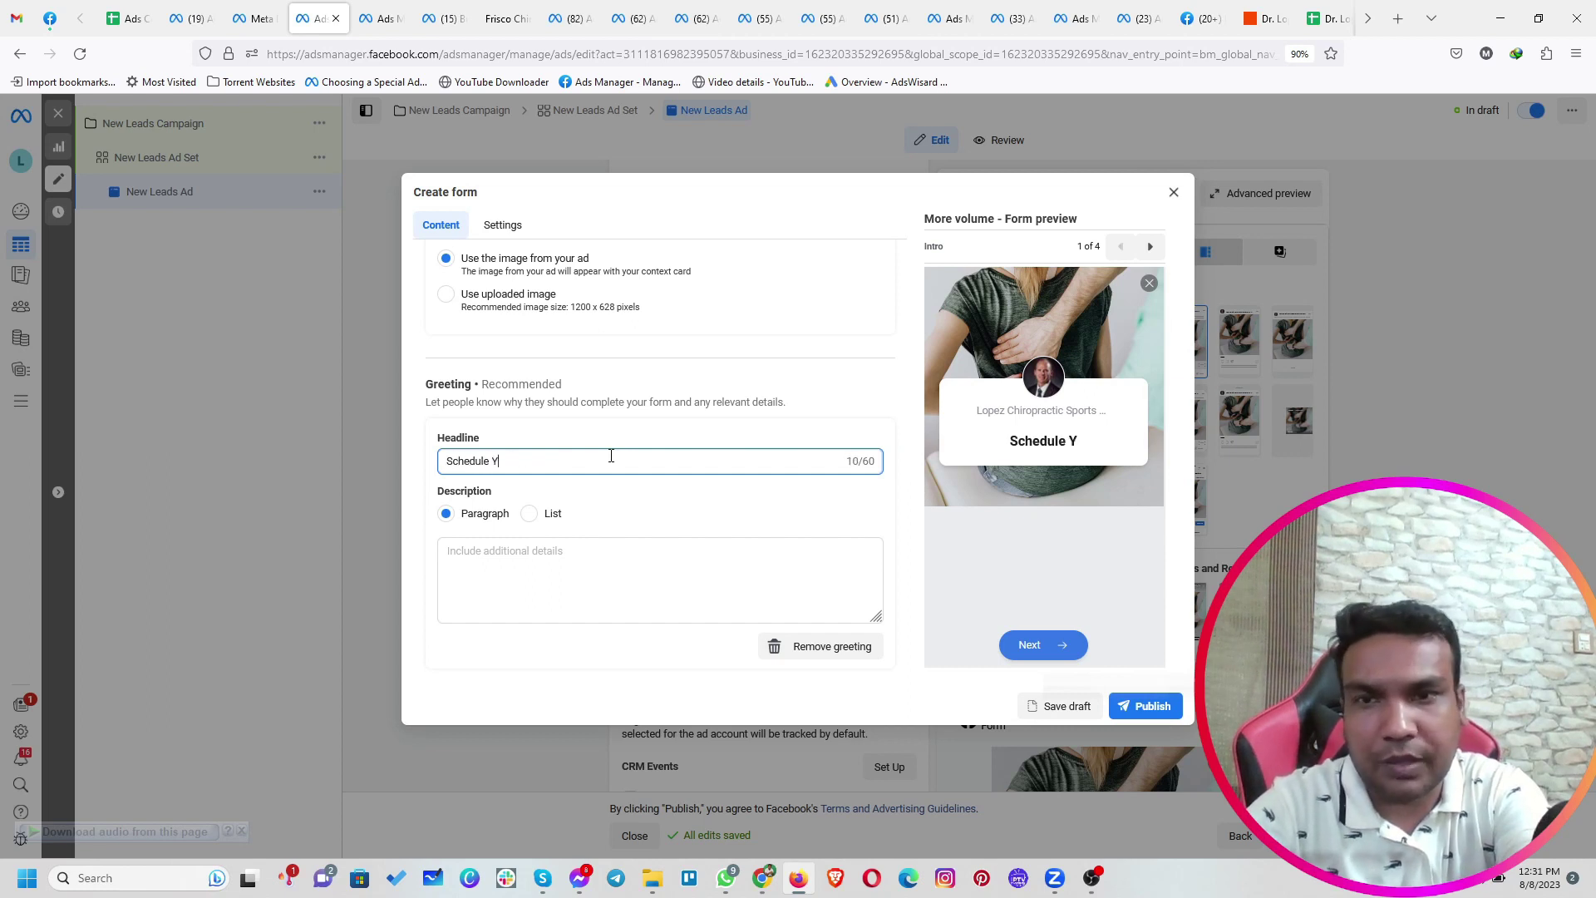
type("our No ")
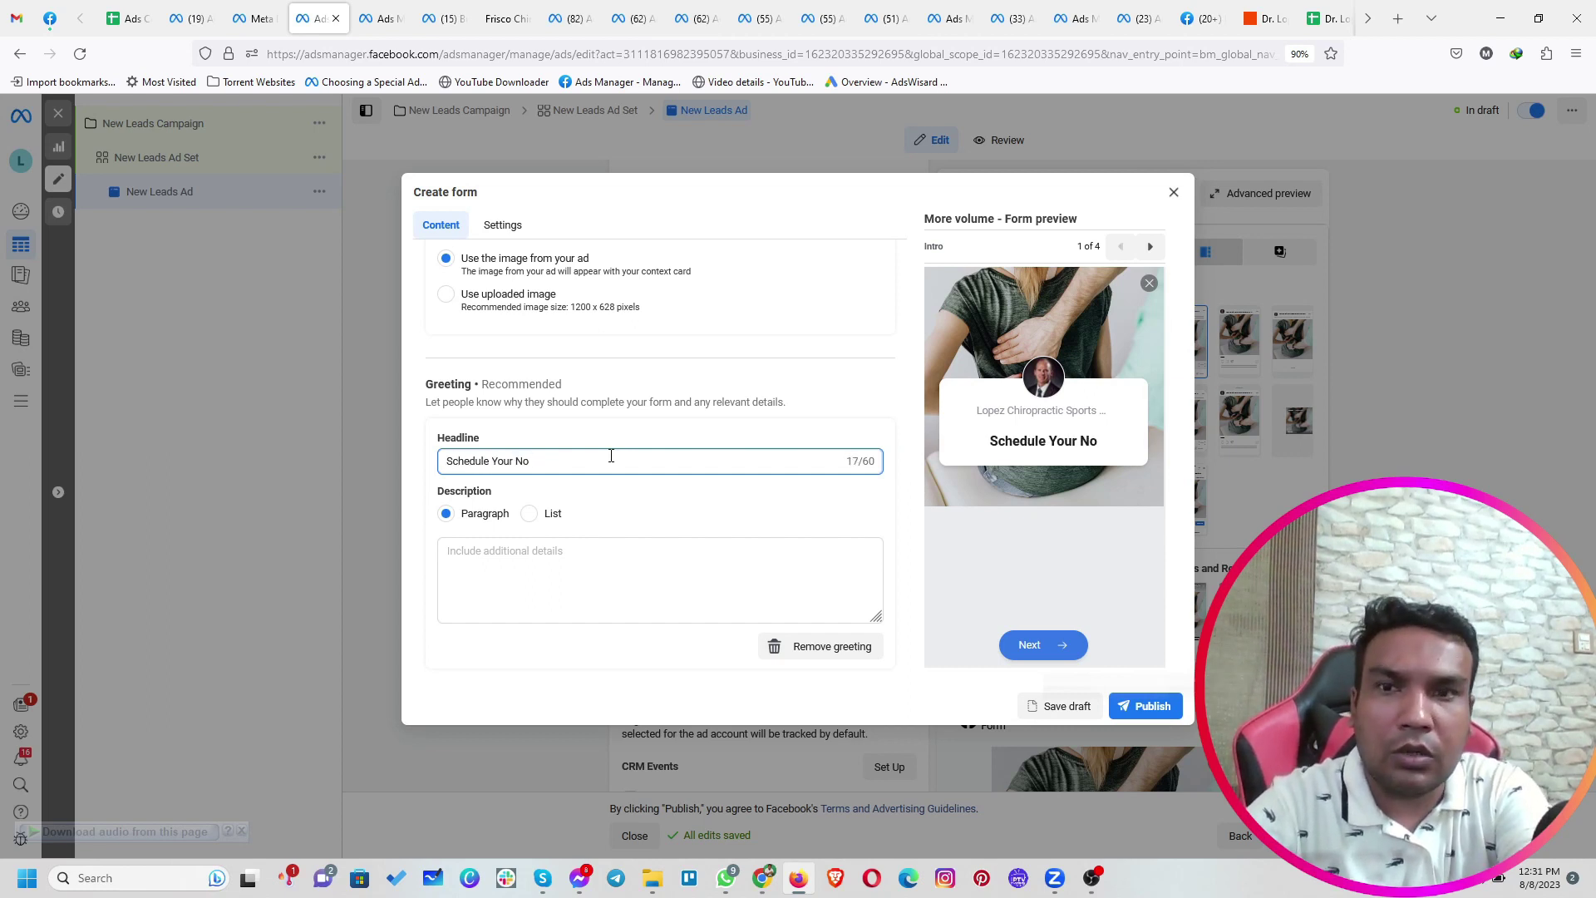
type("Obligation")
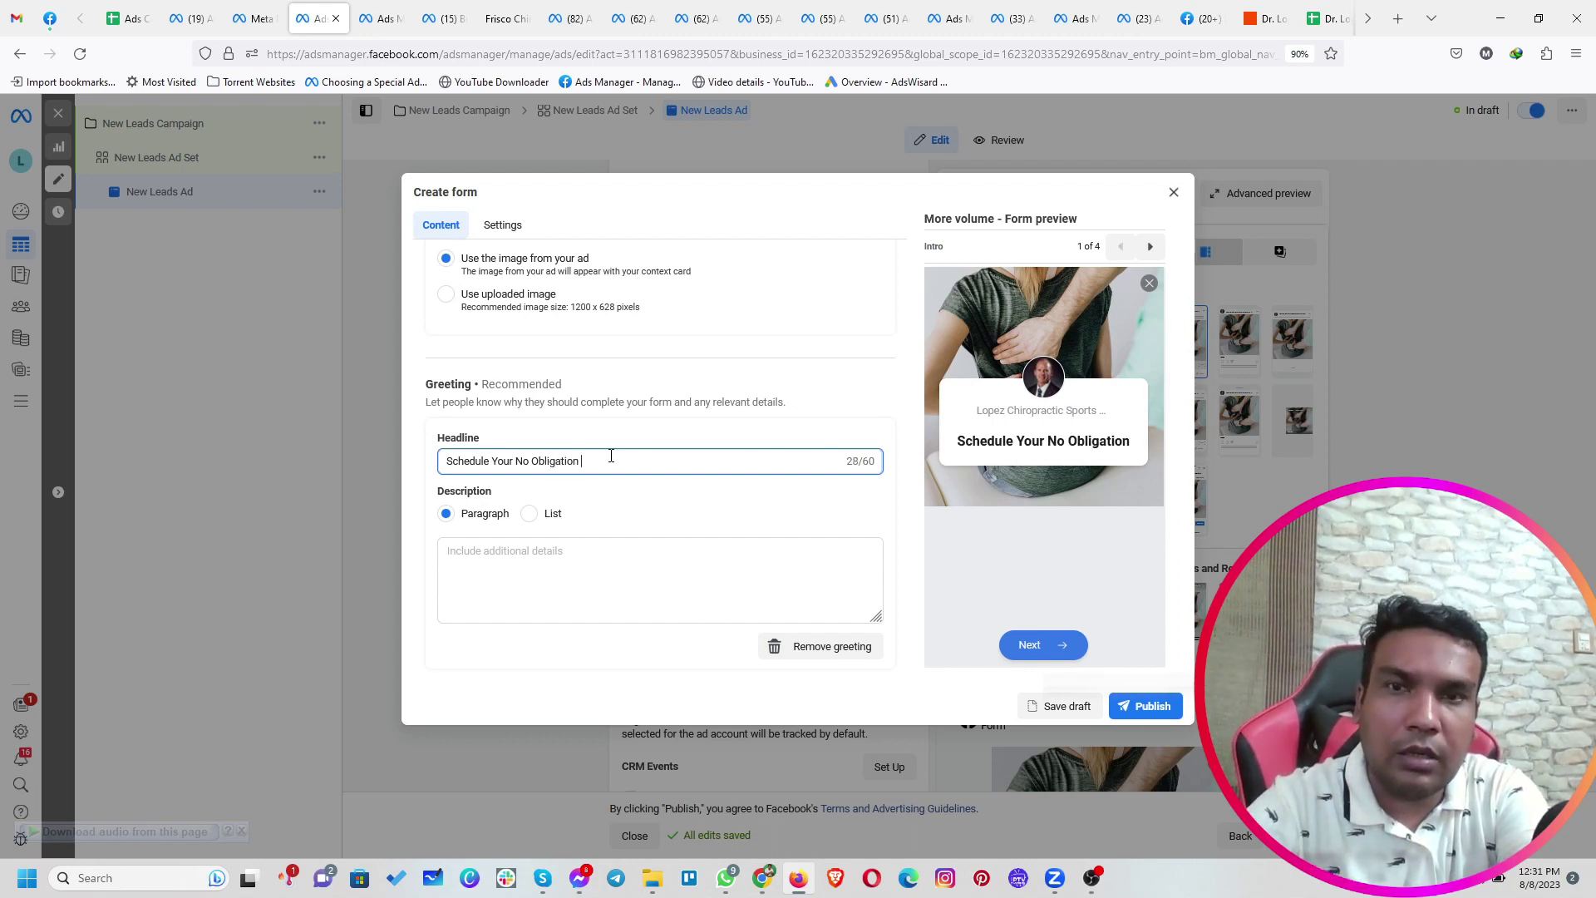
type(" Appointment")
left_click(564, 559)
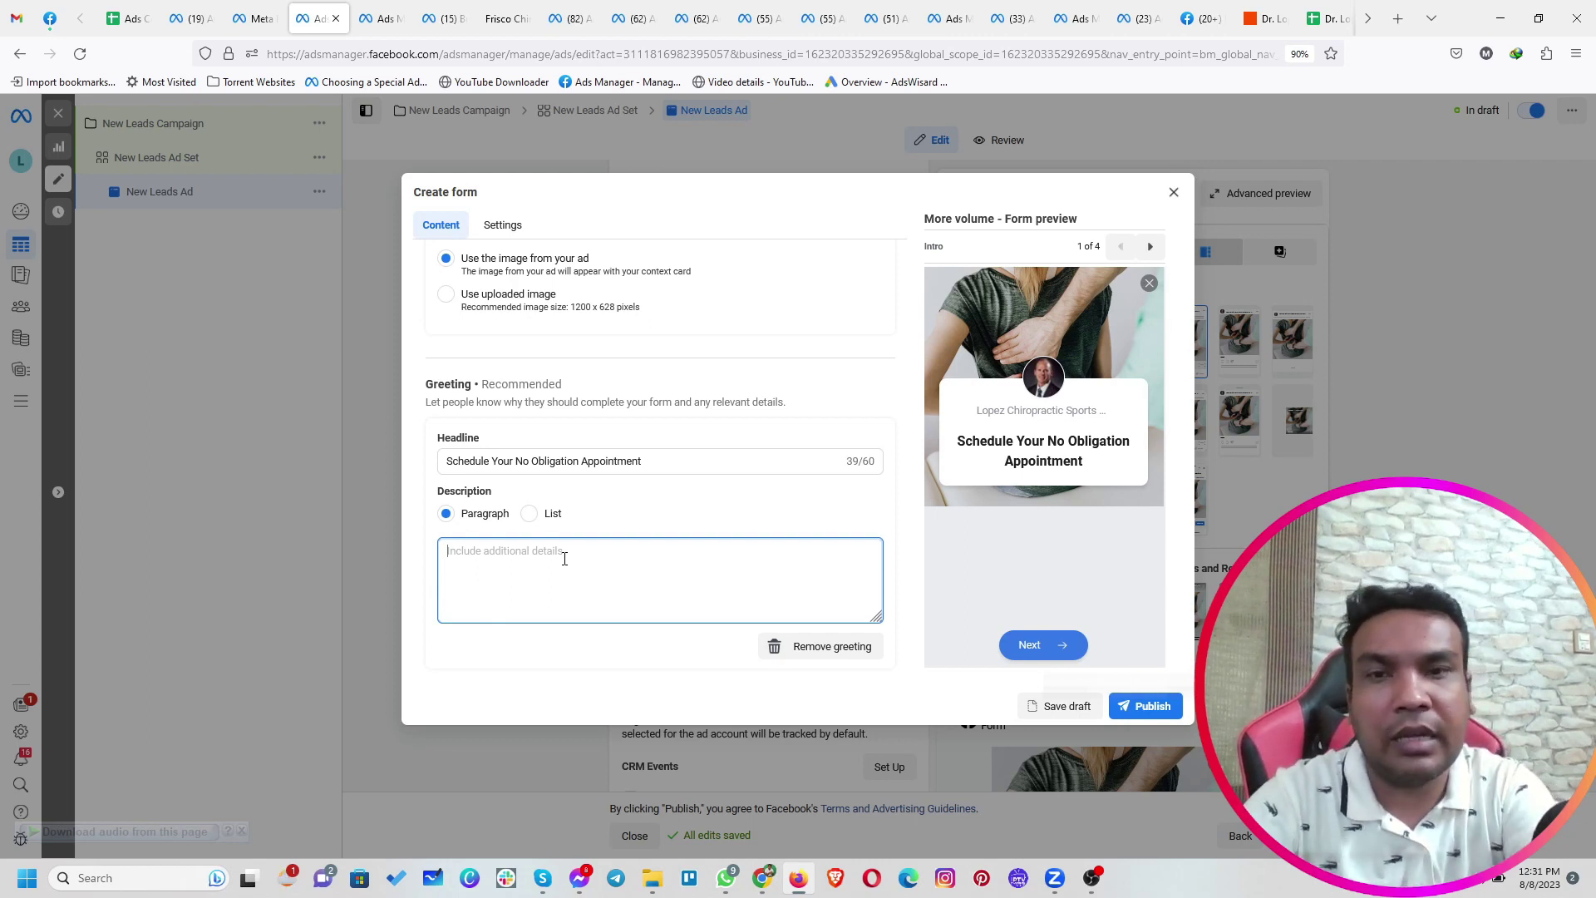
type("Simply fill the form below")
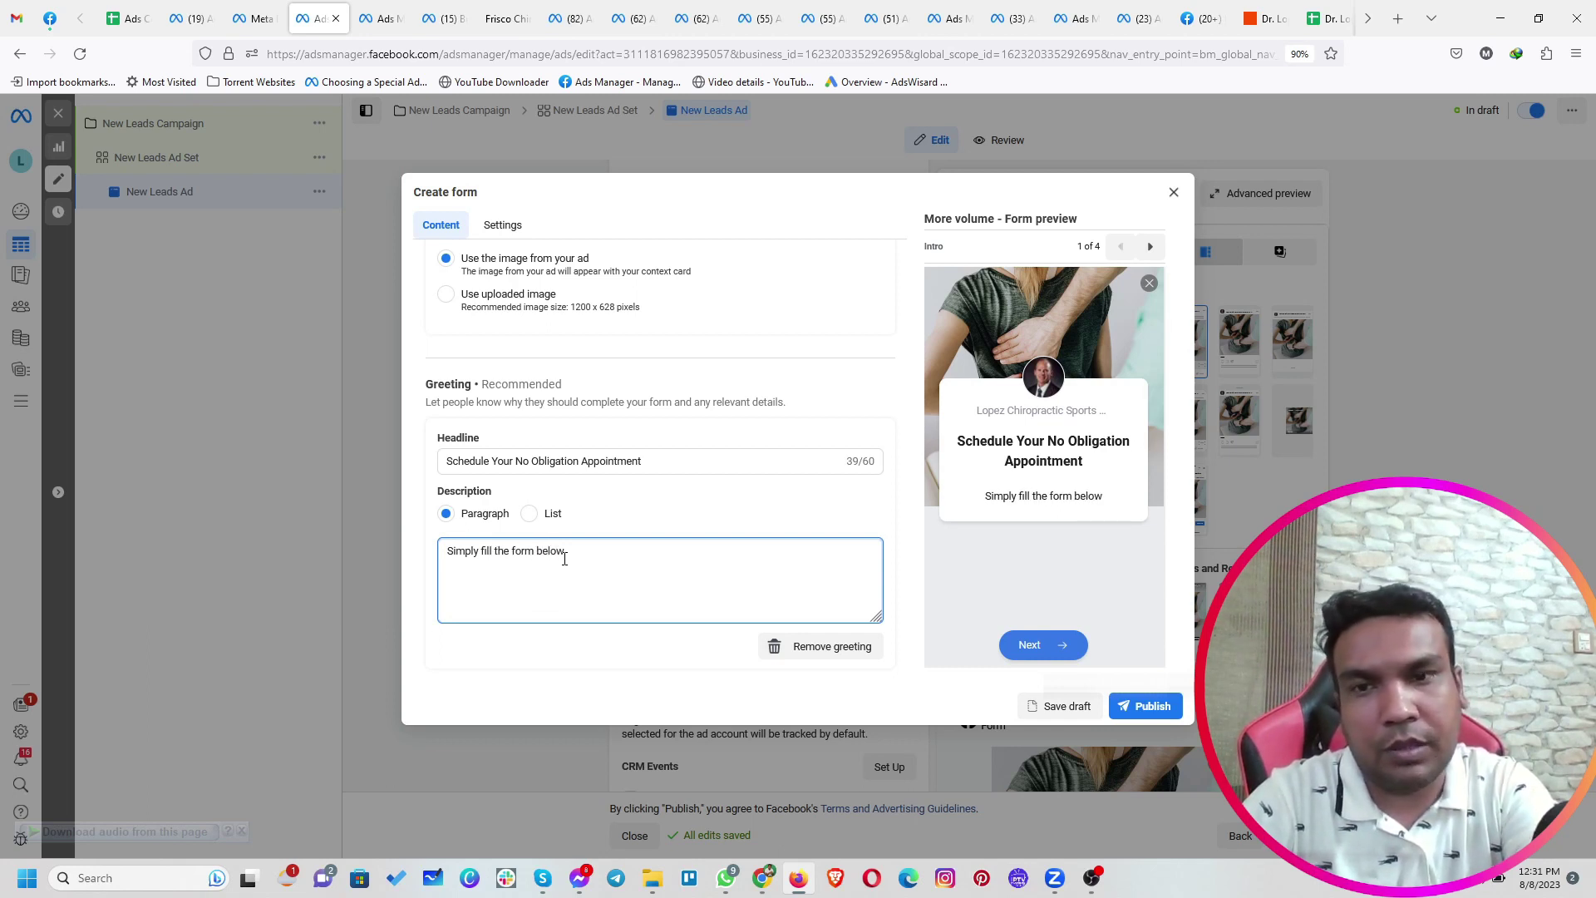
type(".")
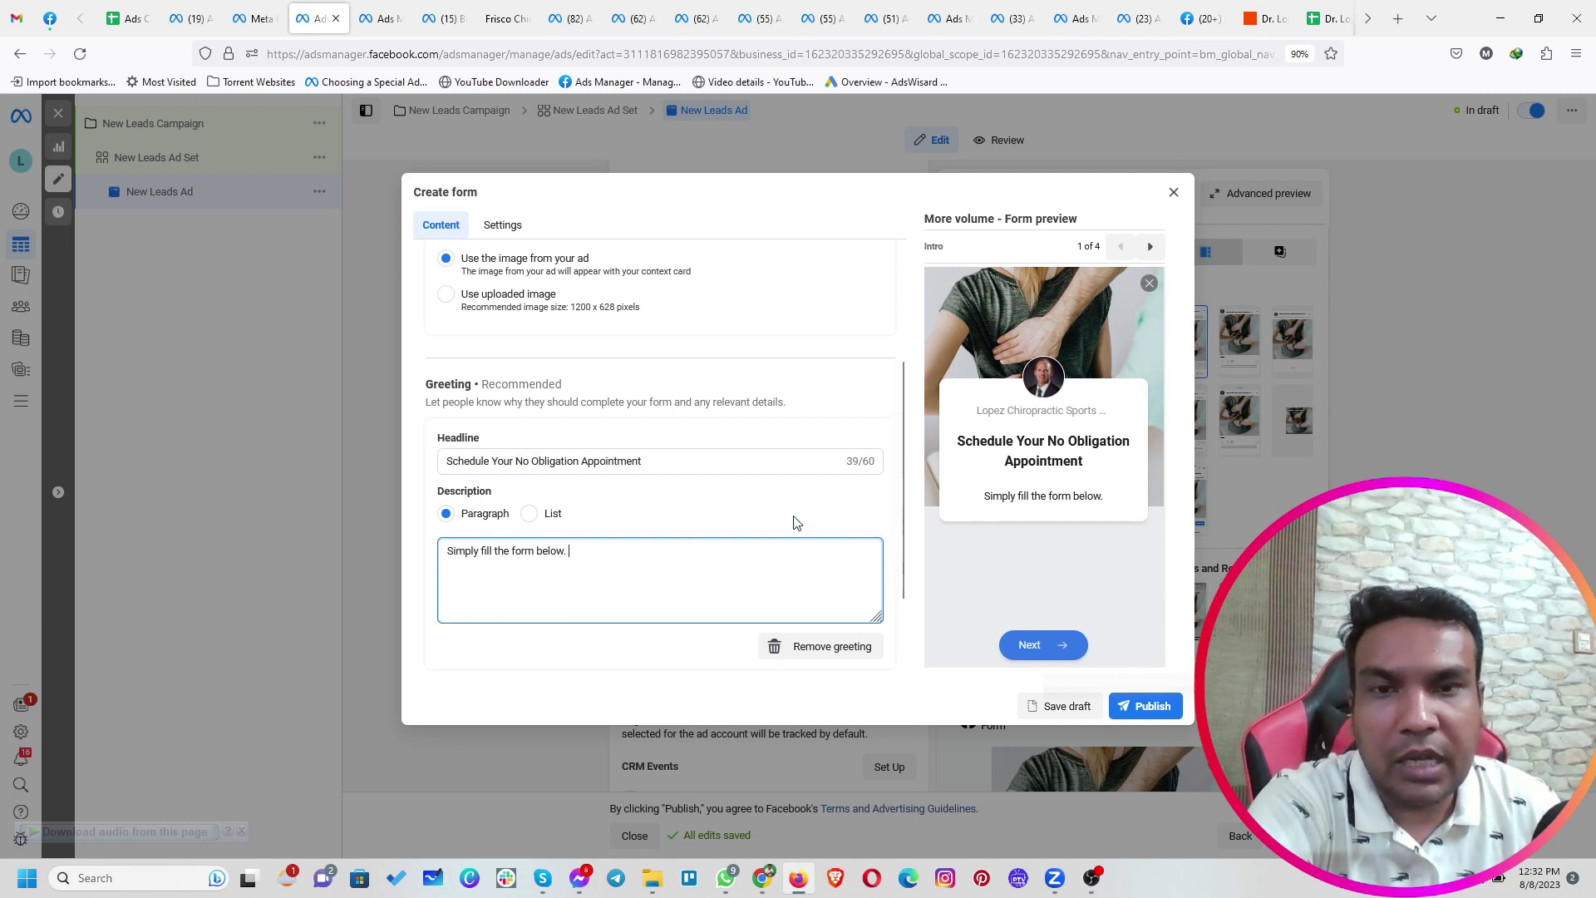
scroll(789, 522, "down", 2)
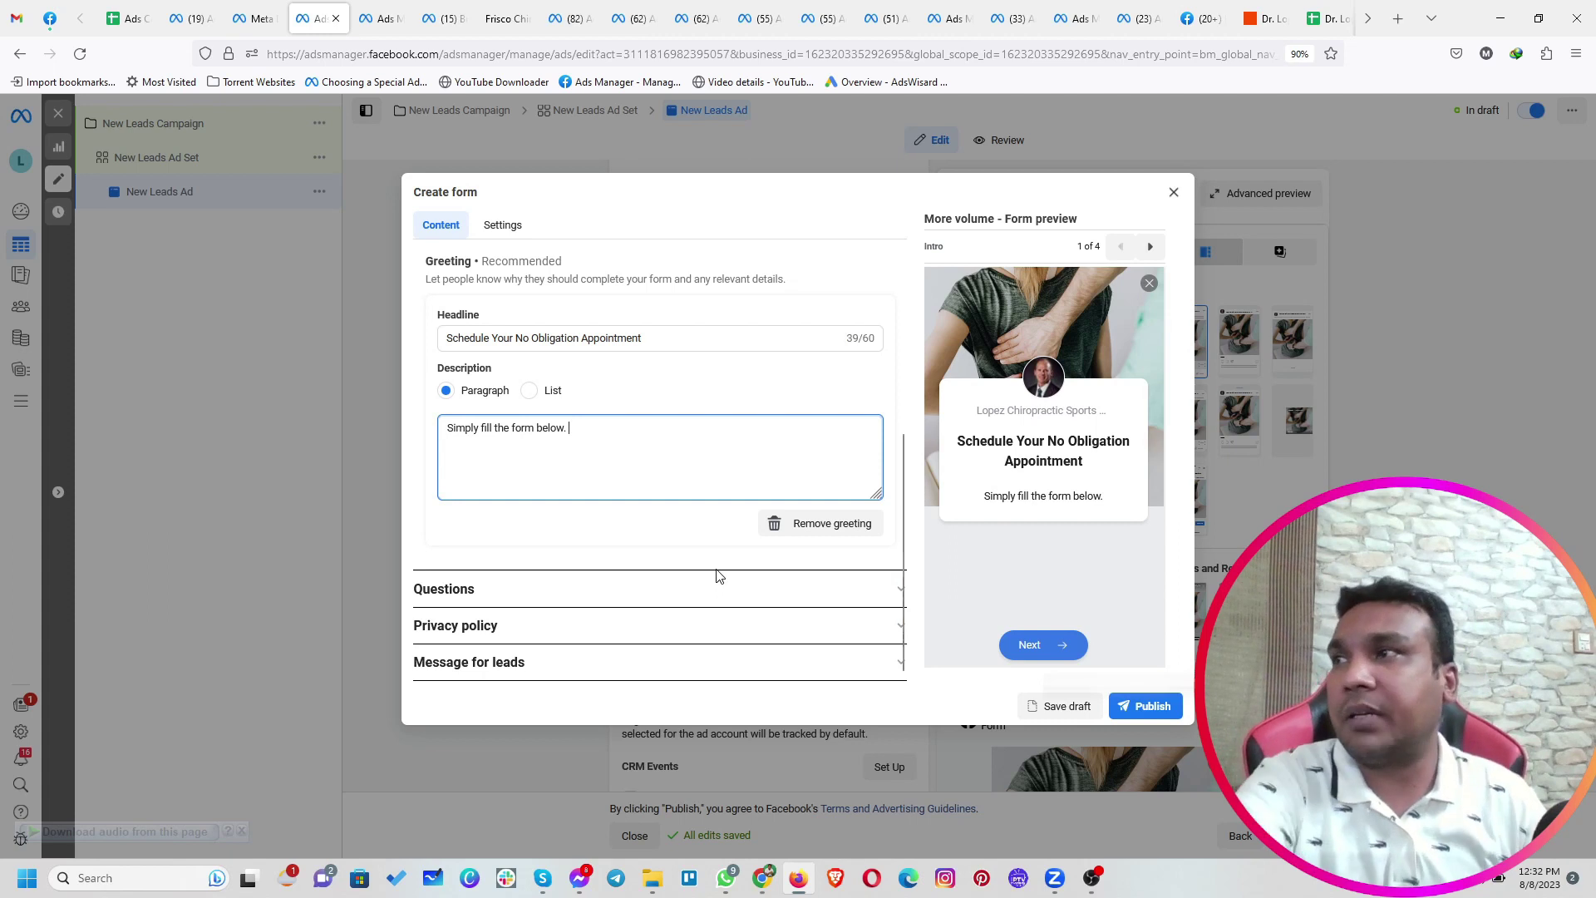
left_click(522, 594)
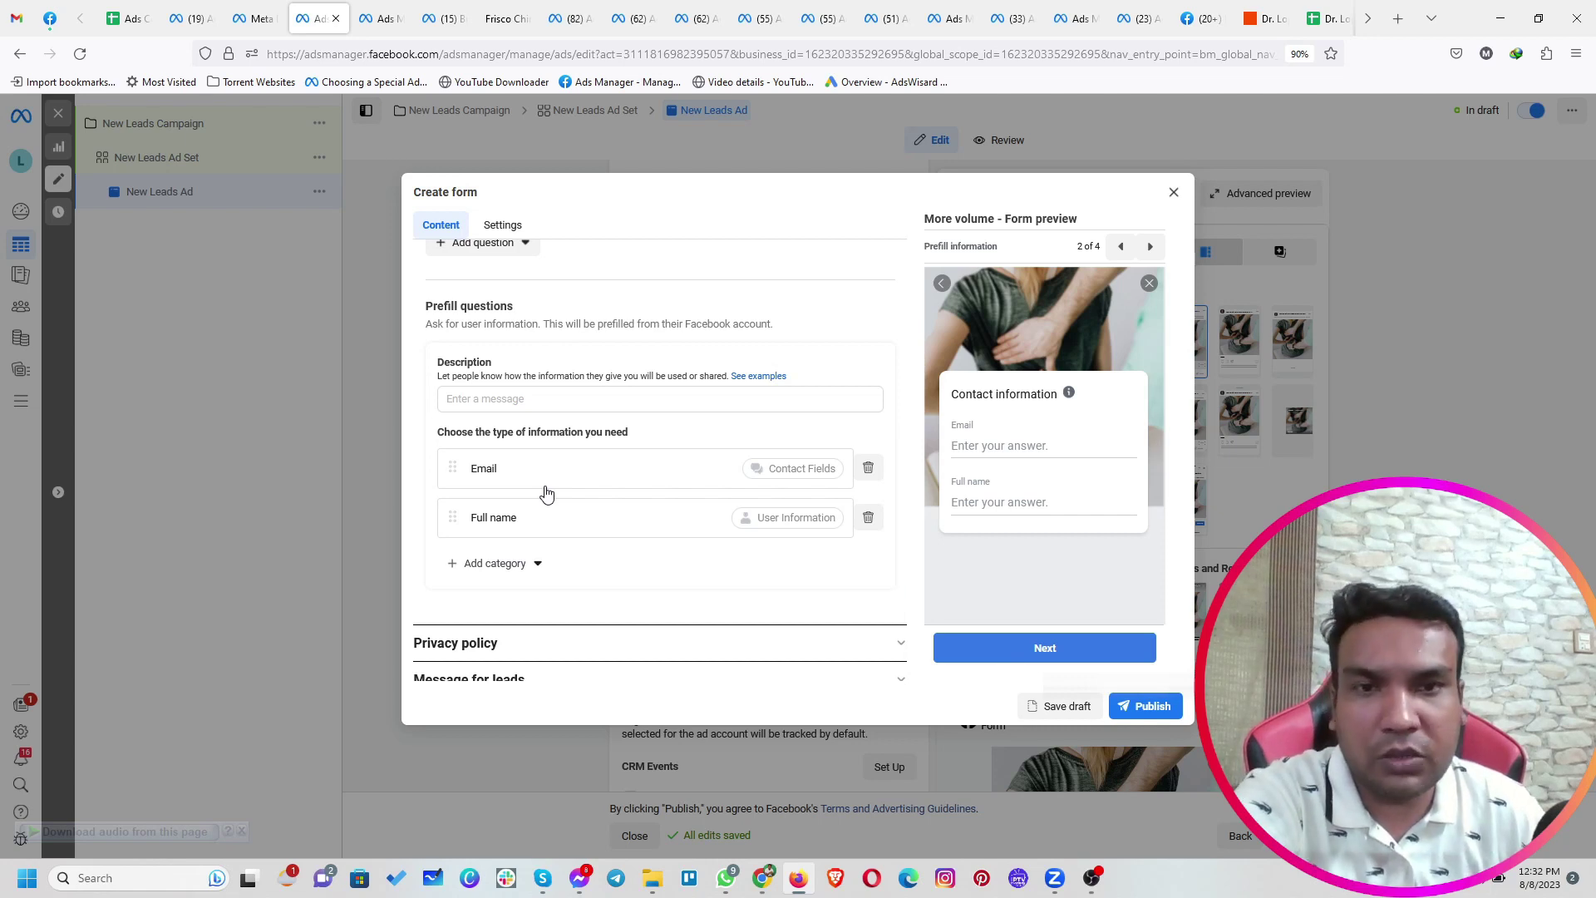
Add Phone number as a prefill question and move Full name above Email
scroll(634, 567, "up", 3)
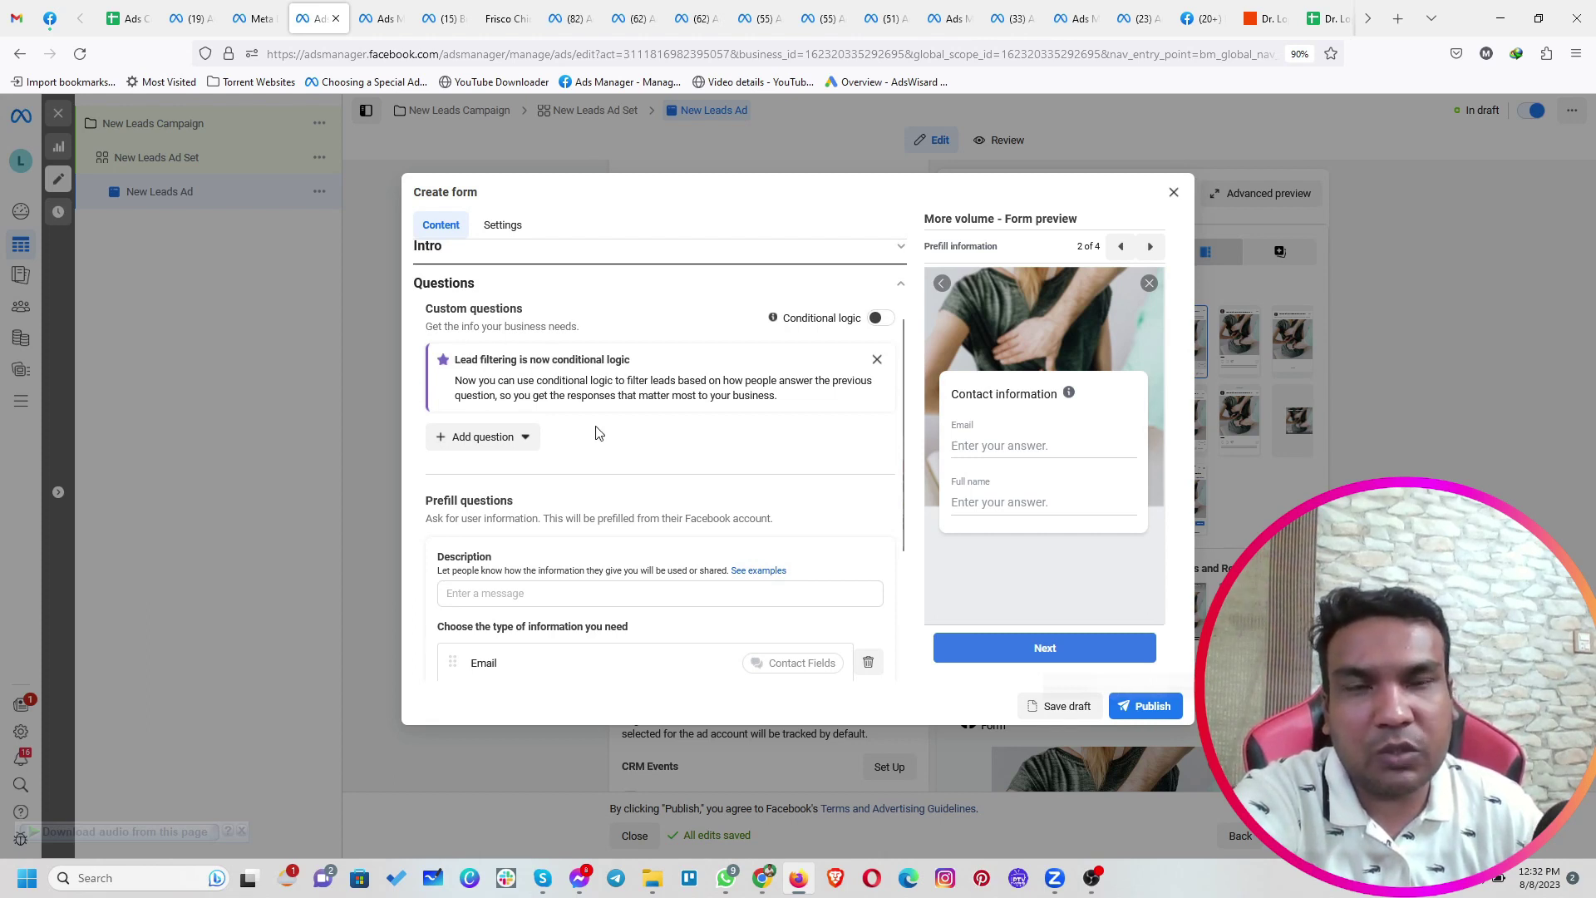
scroll(596, 433, "down", 2)
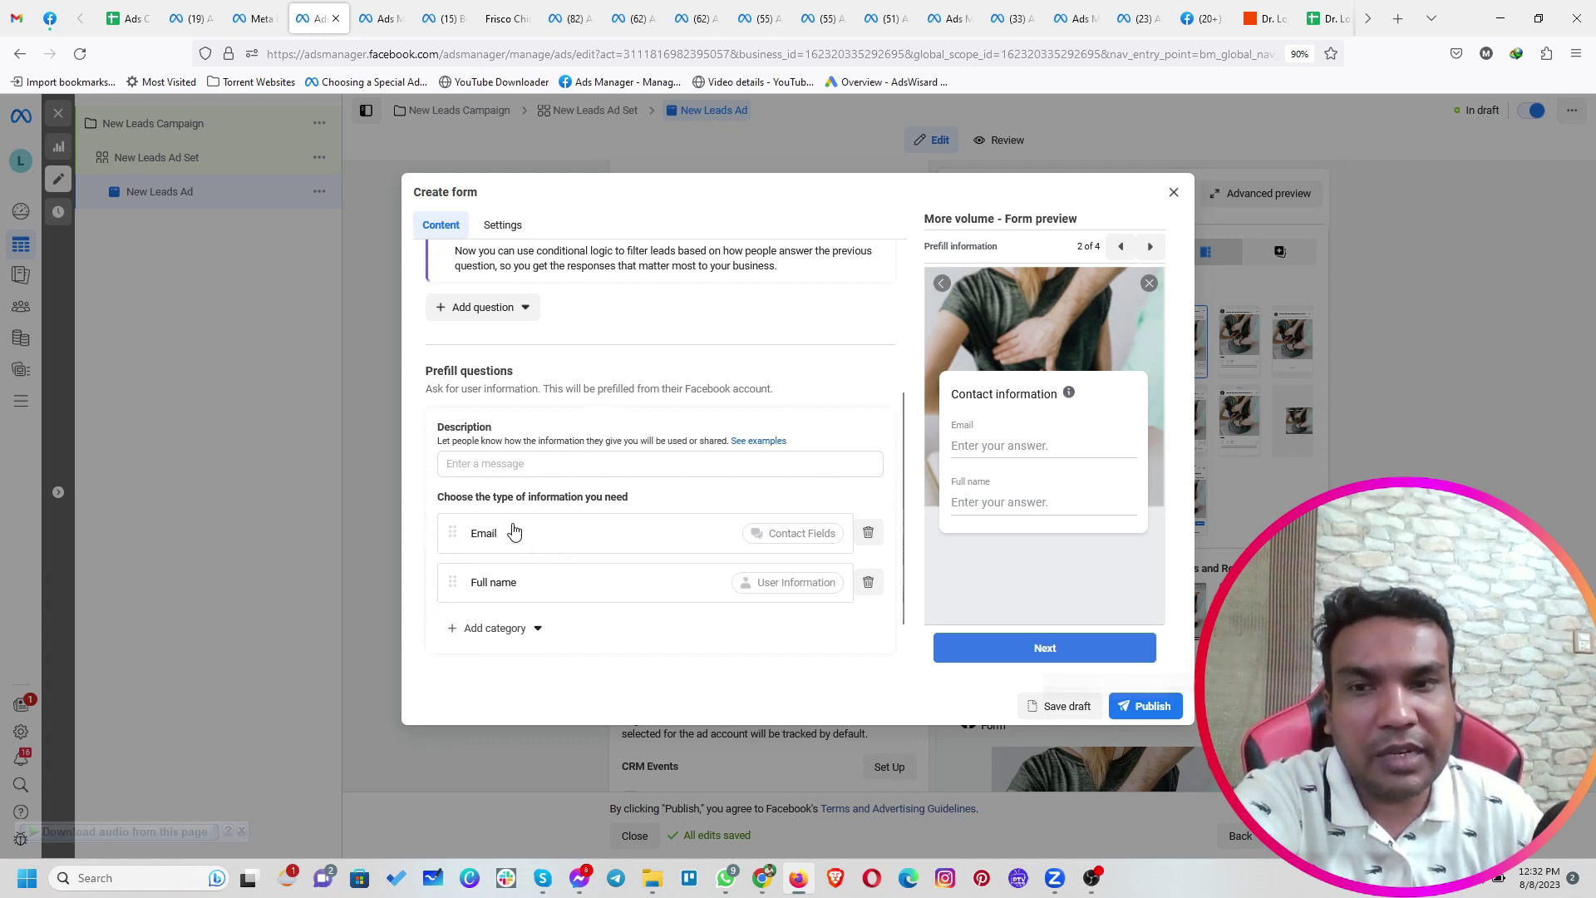
left_click_drag(440, 498, 629, 513)
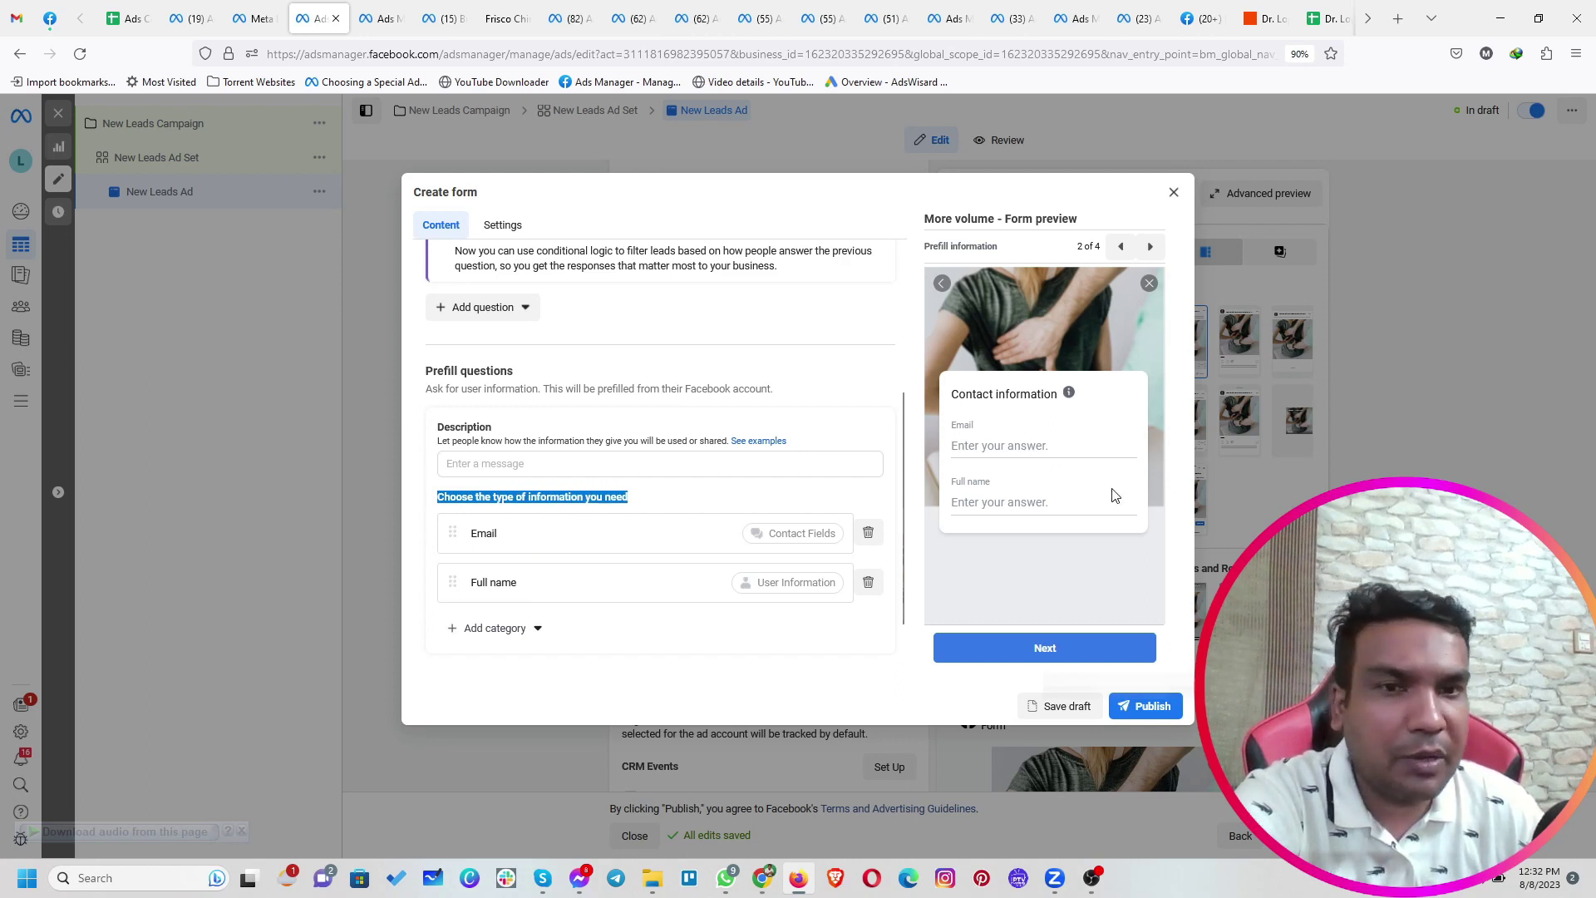
left_click(471, 630)
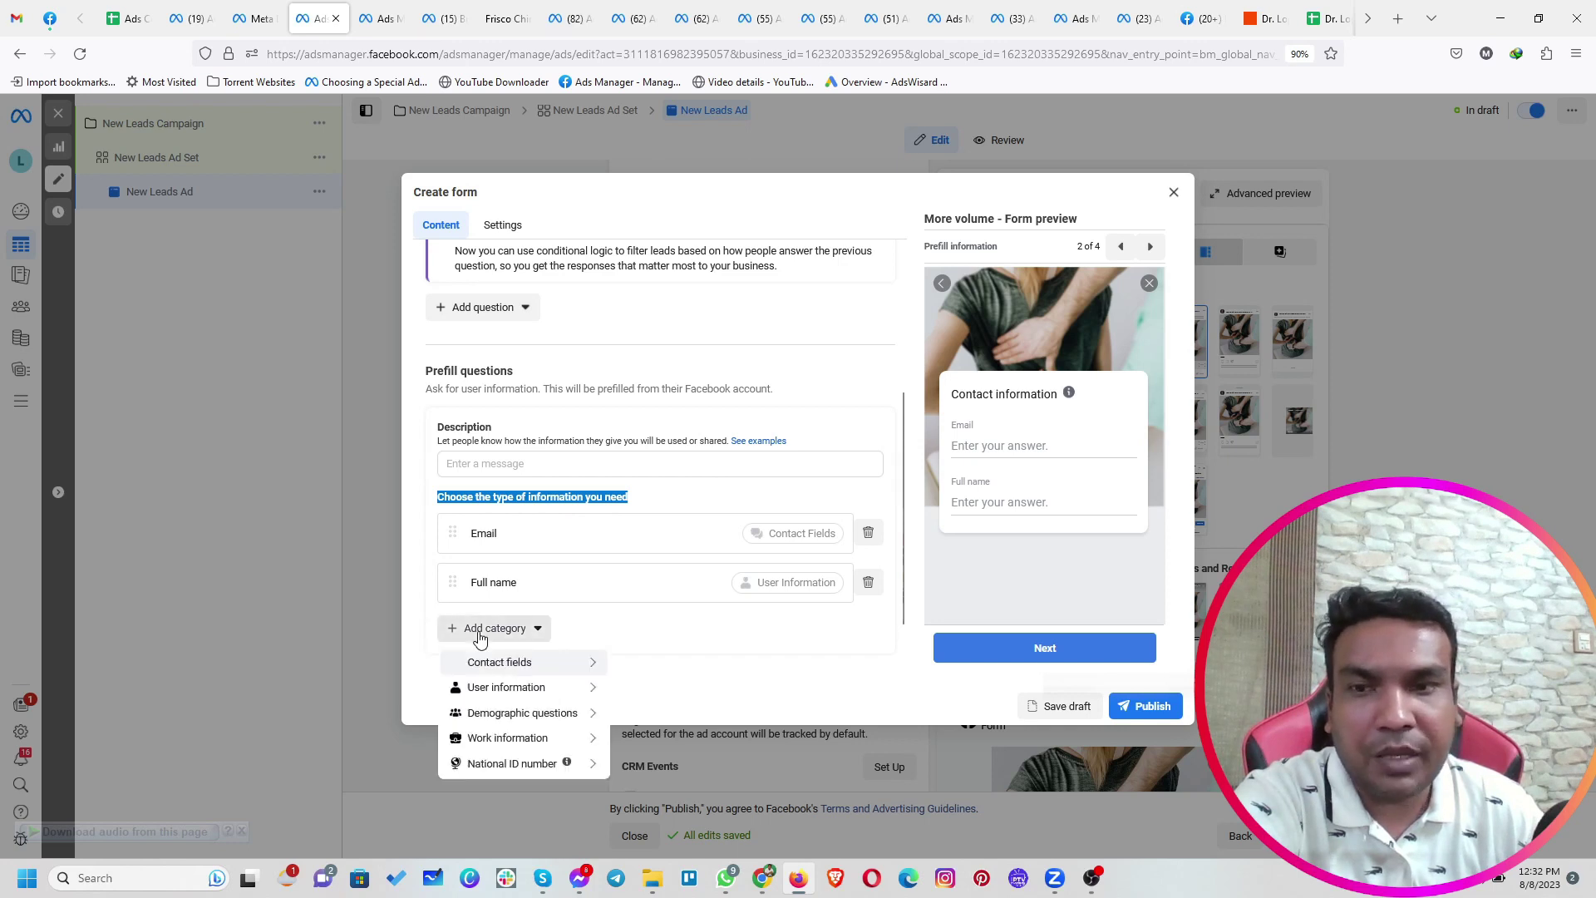
mouse_move(538, 664)
left_click(640, 684)
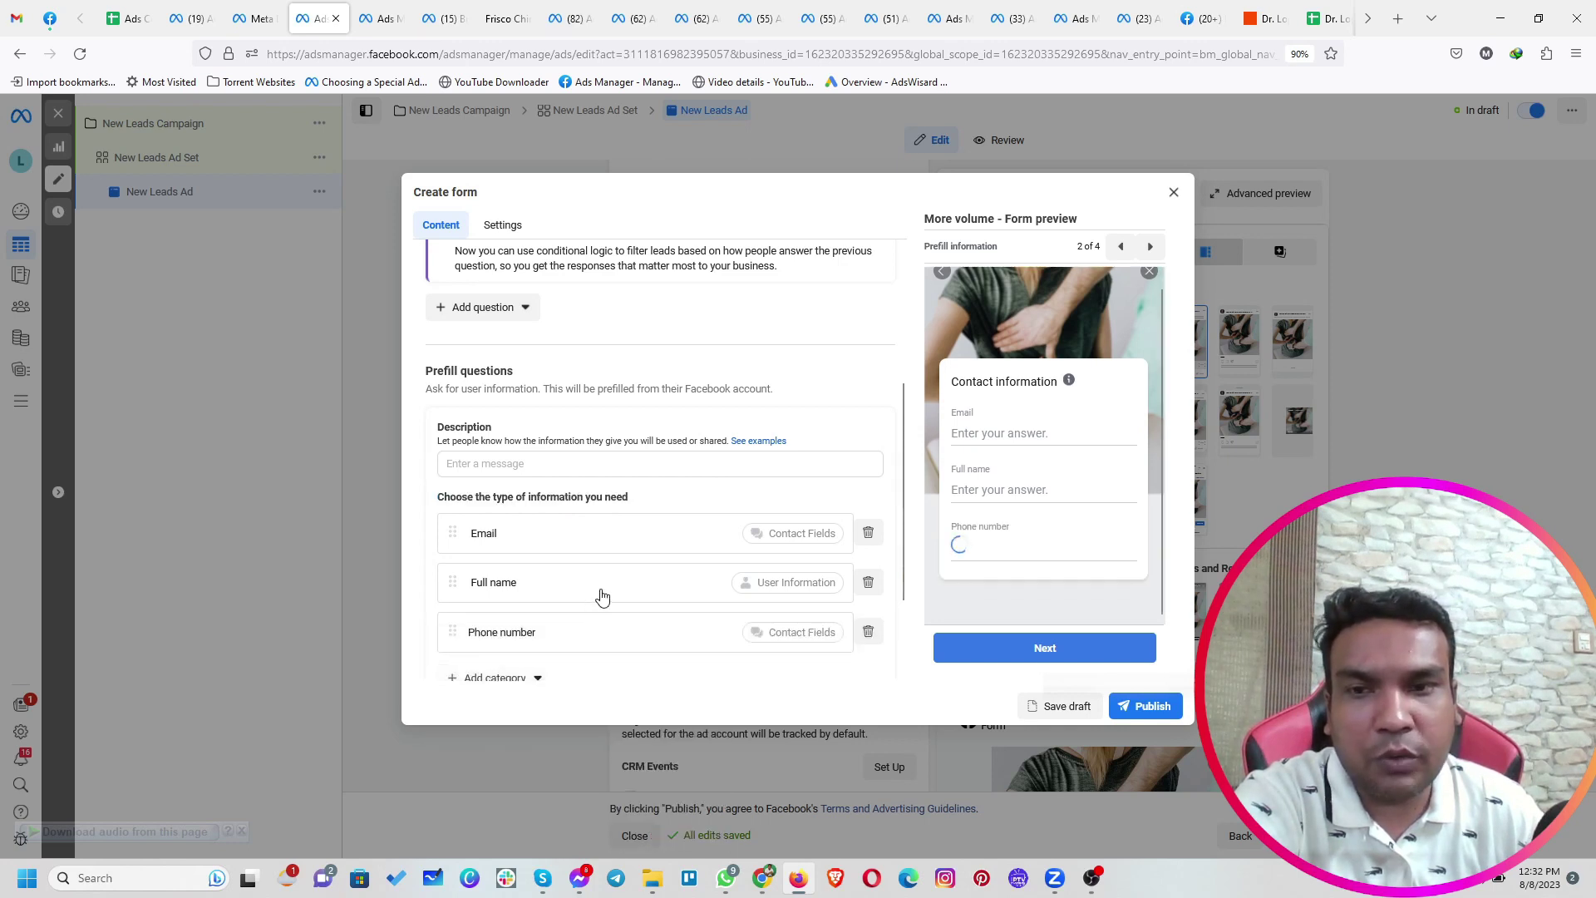
scroll(565, 565, "down", 3)
left_click_drag(456, 452, 463, 391)
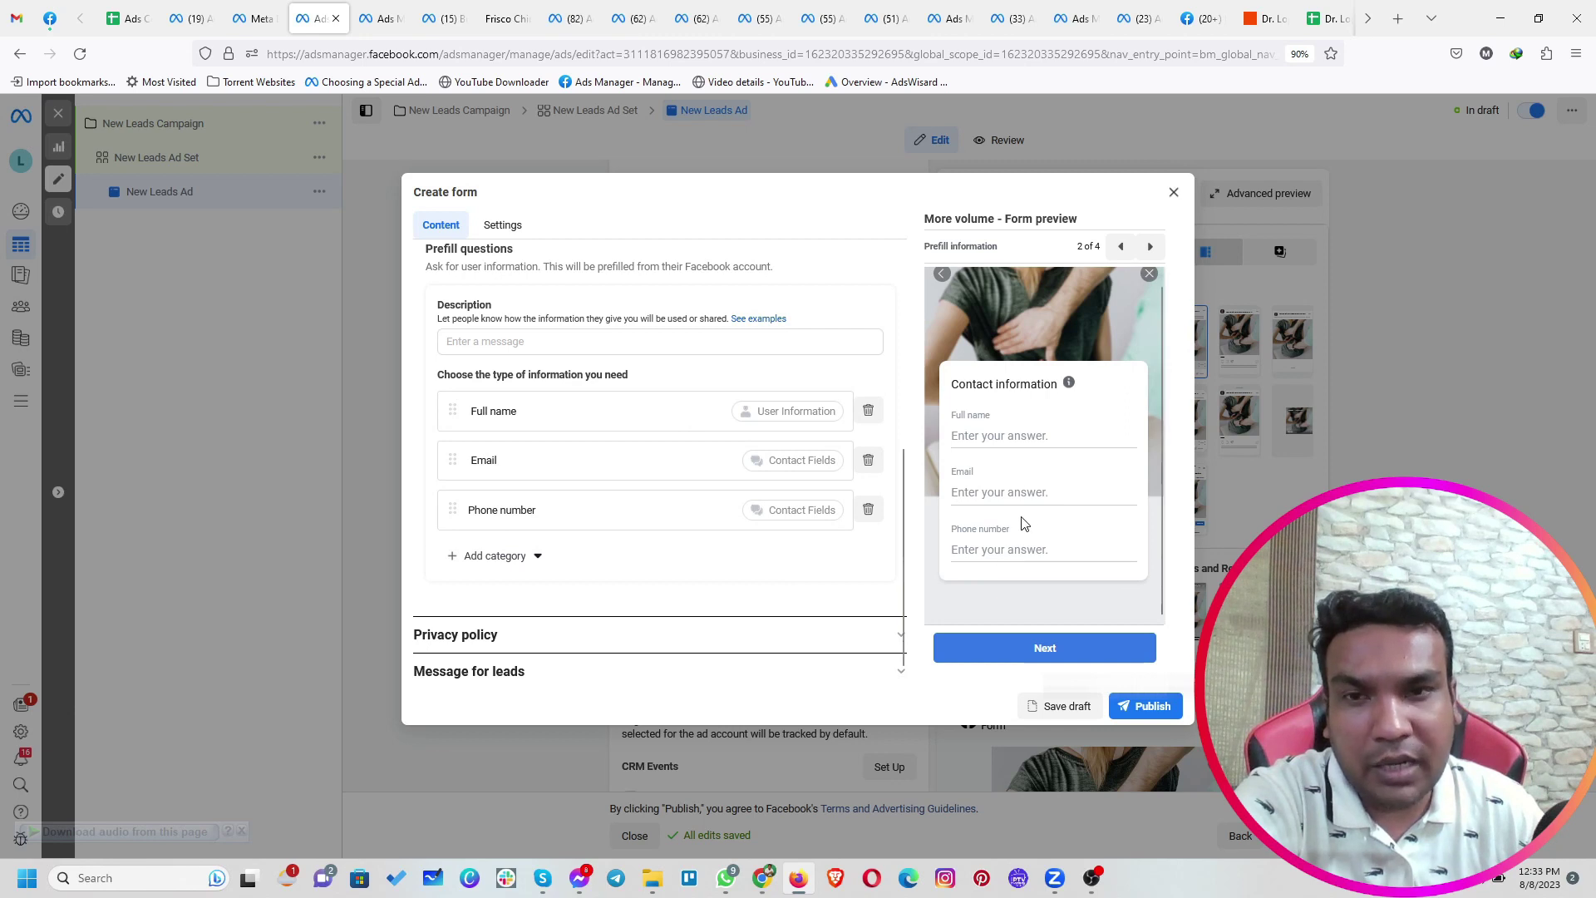
Add a short-answer custom question 'When we can call you for further details?'
scroll(542, 407, "up", 2)
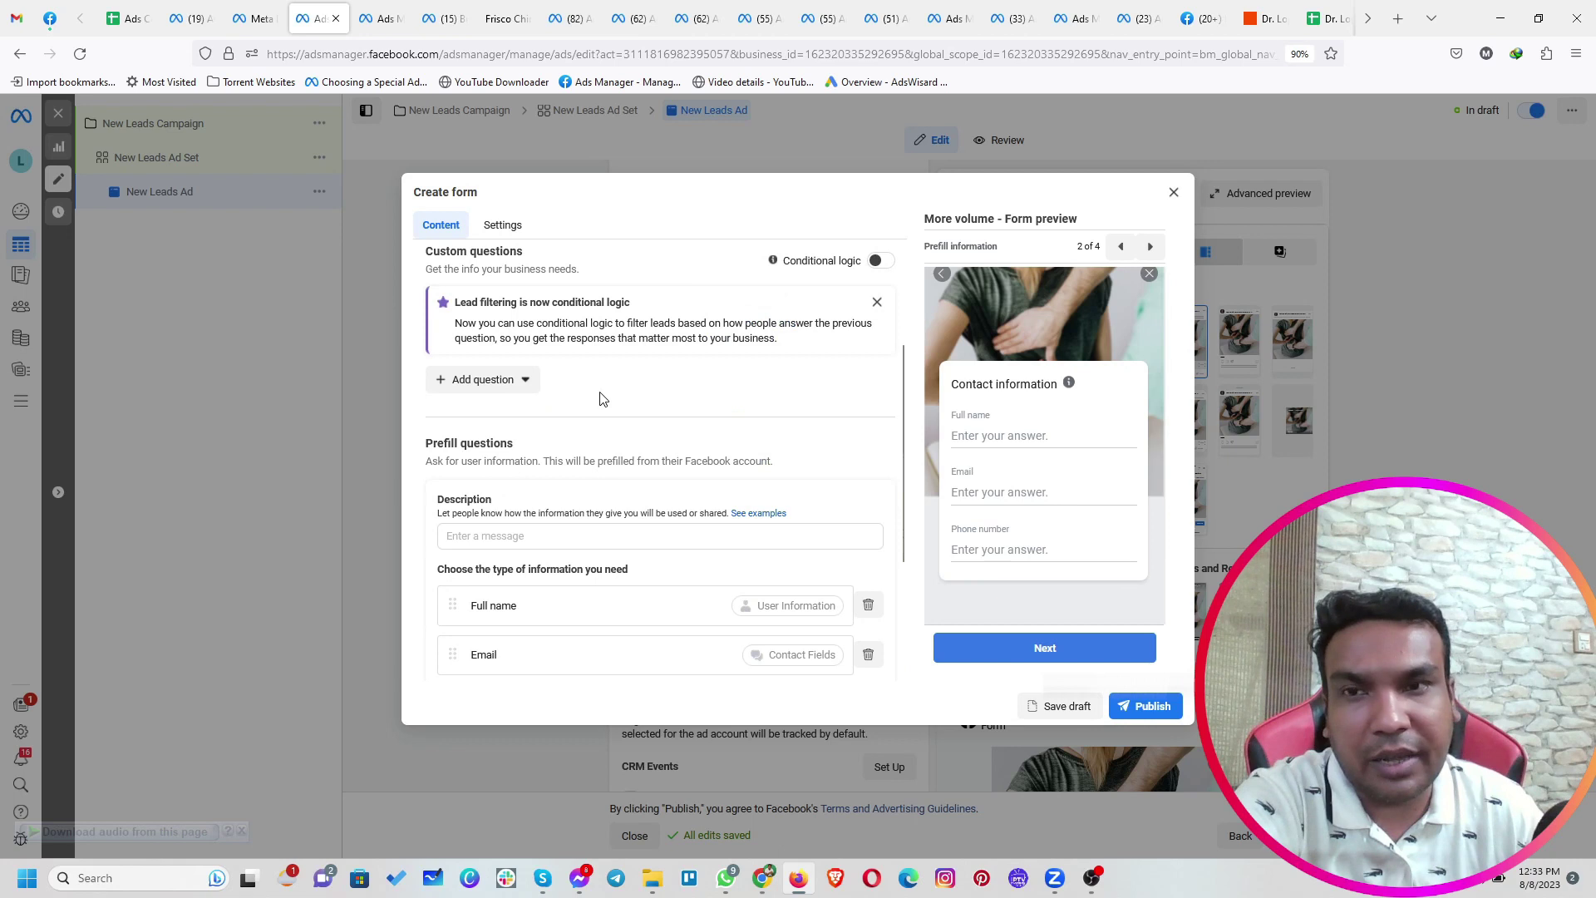
left_click(470, 382)
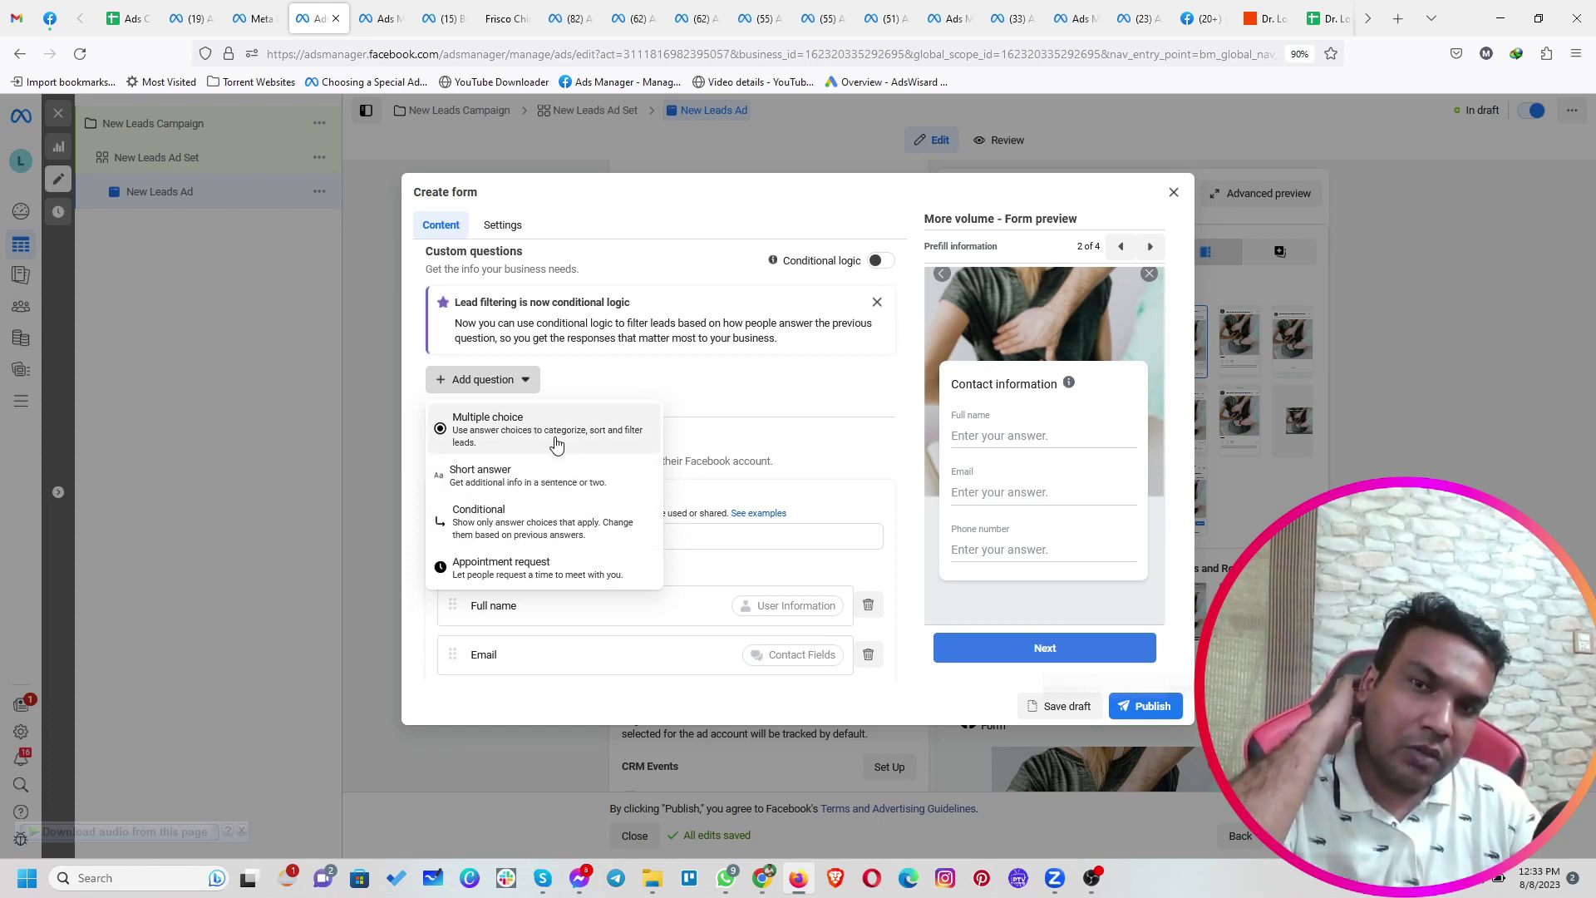
left_click(527, 482)
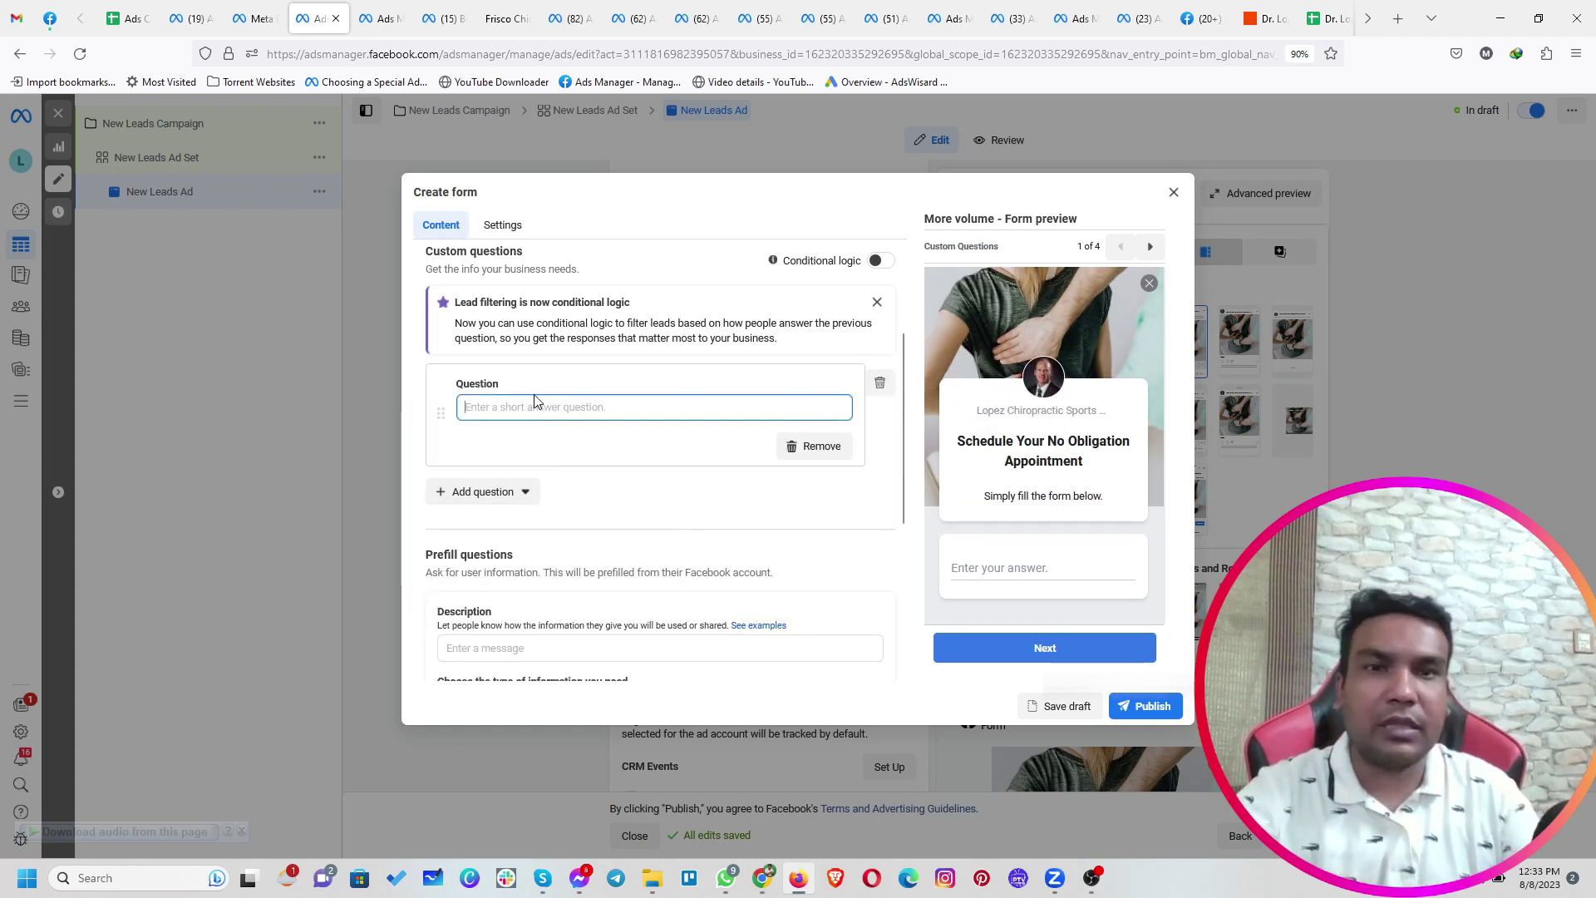
type("When")
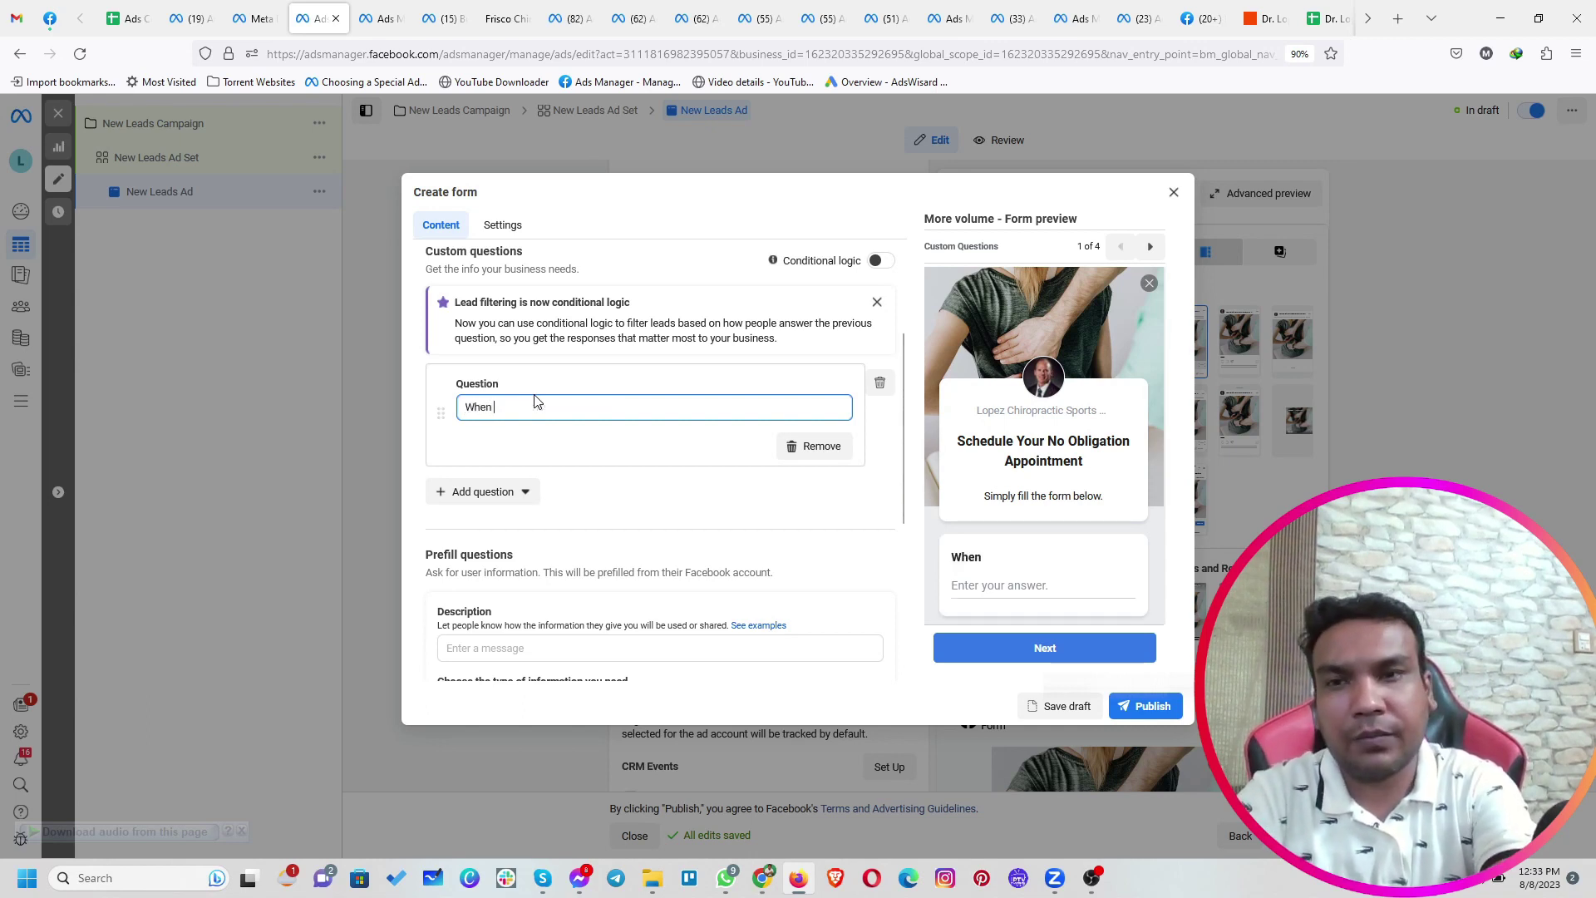
type(" we can ca")
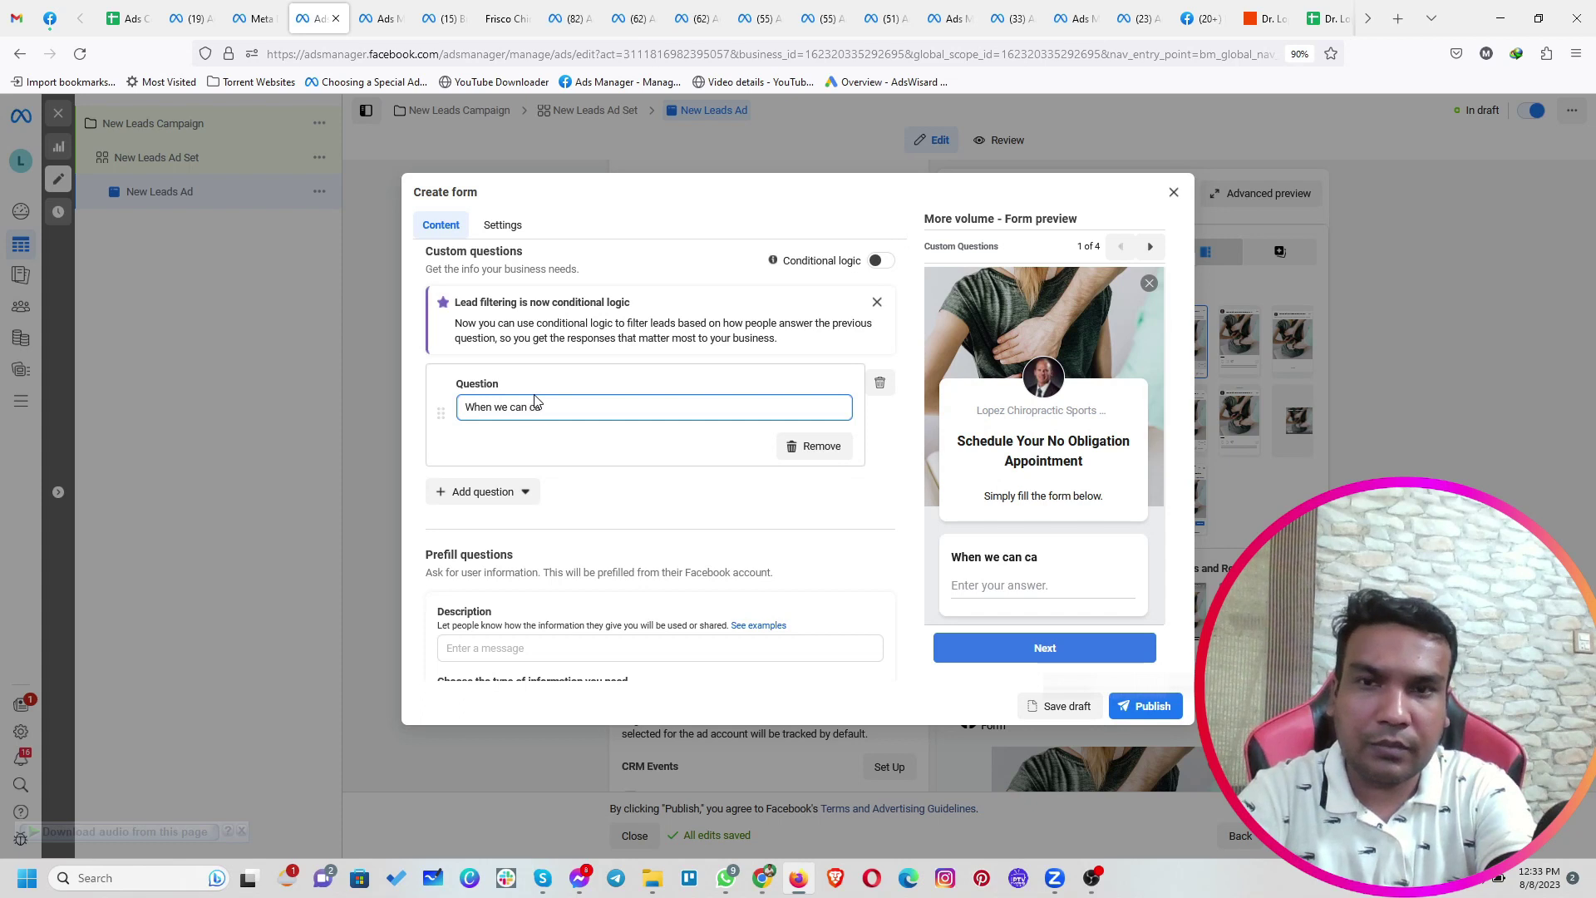
type("ll you ")
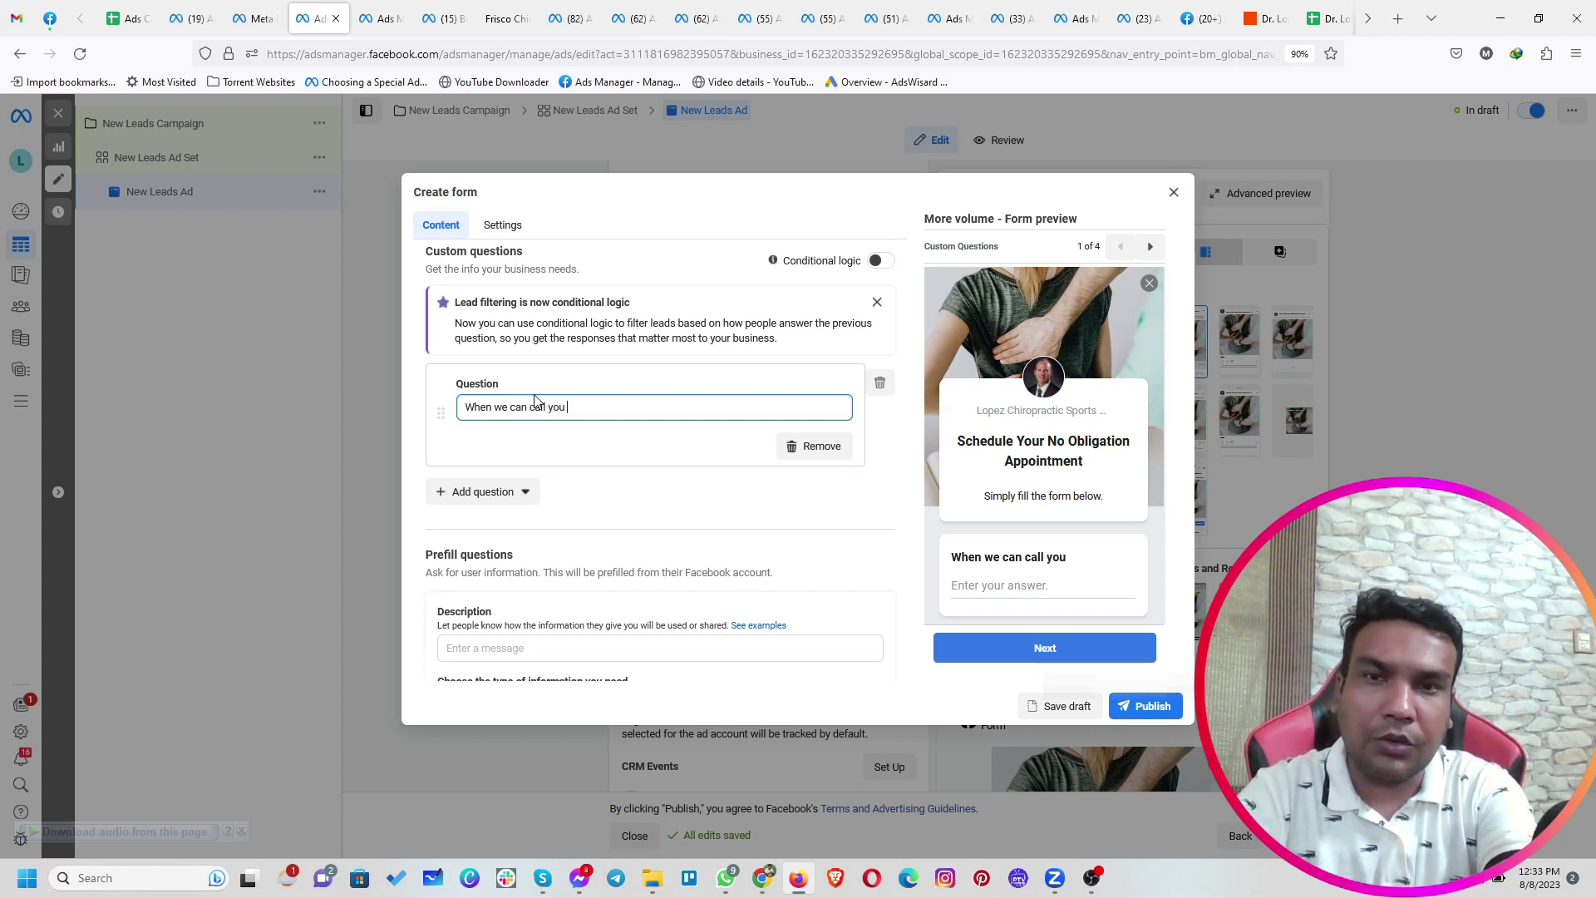
type("for further details?")
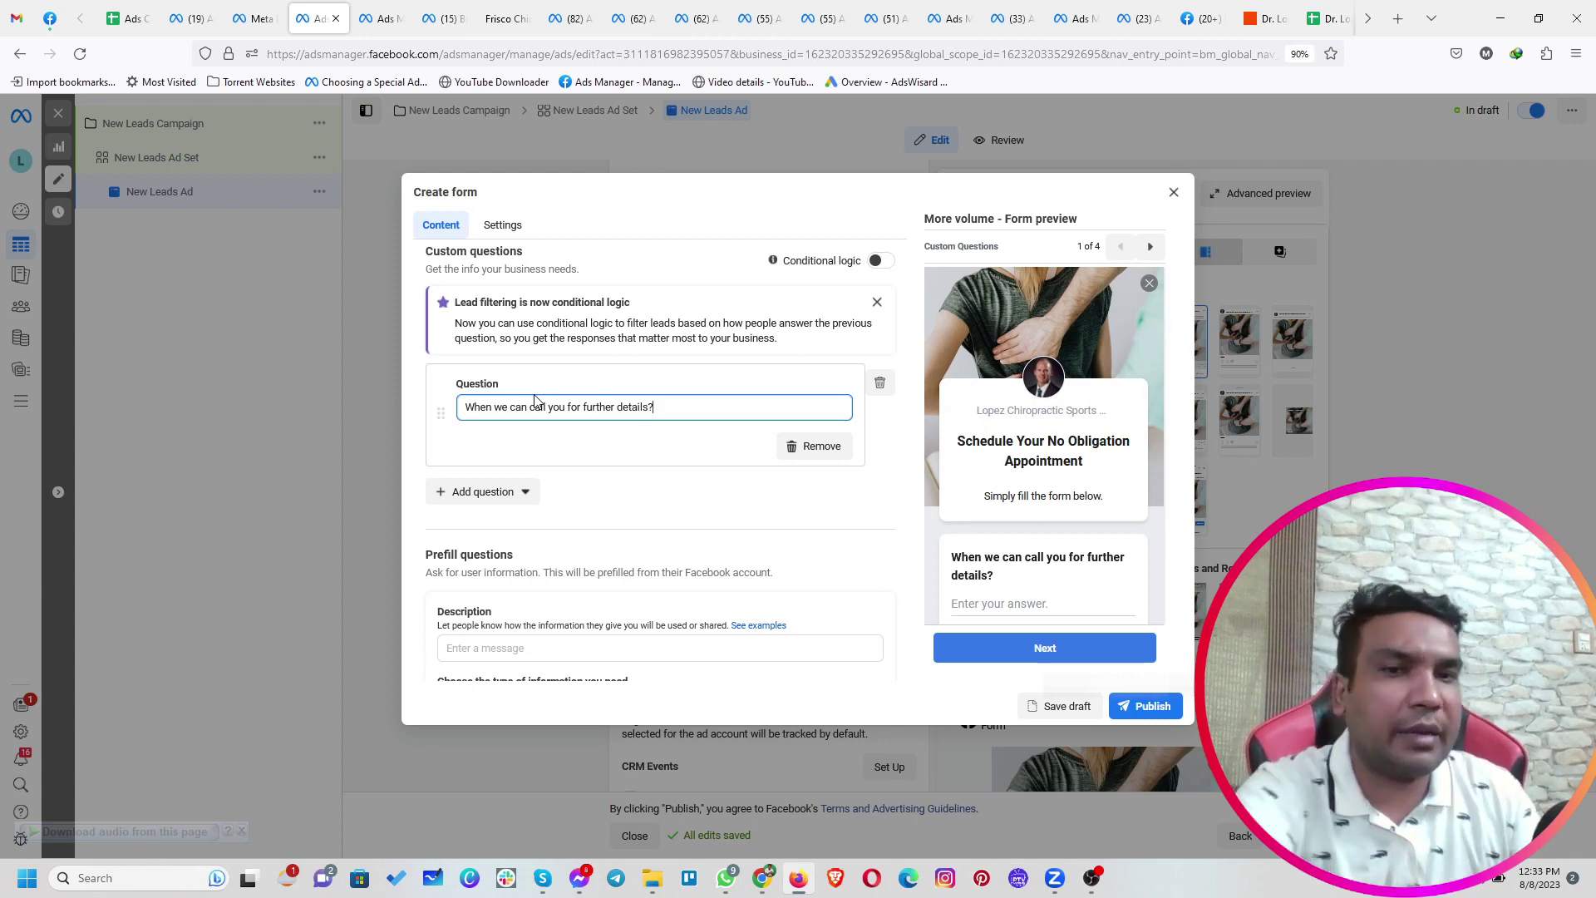
left_click(1009, 600)
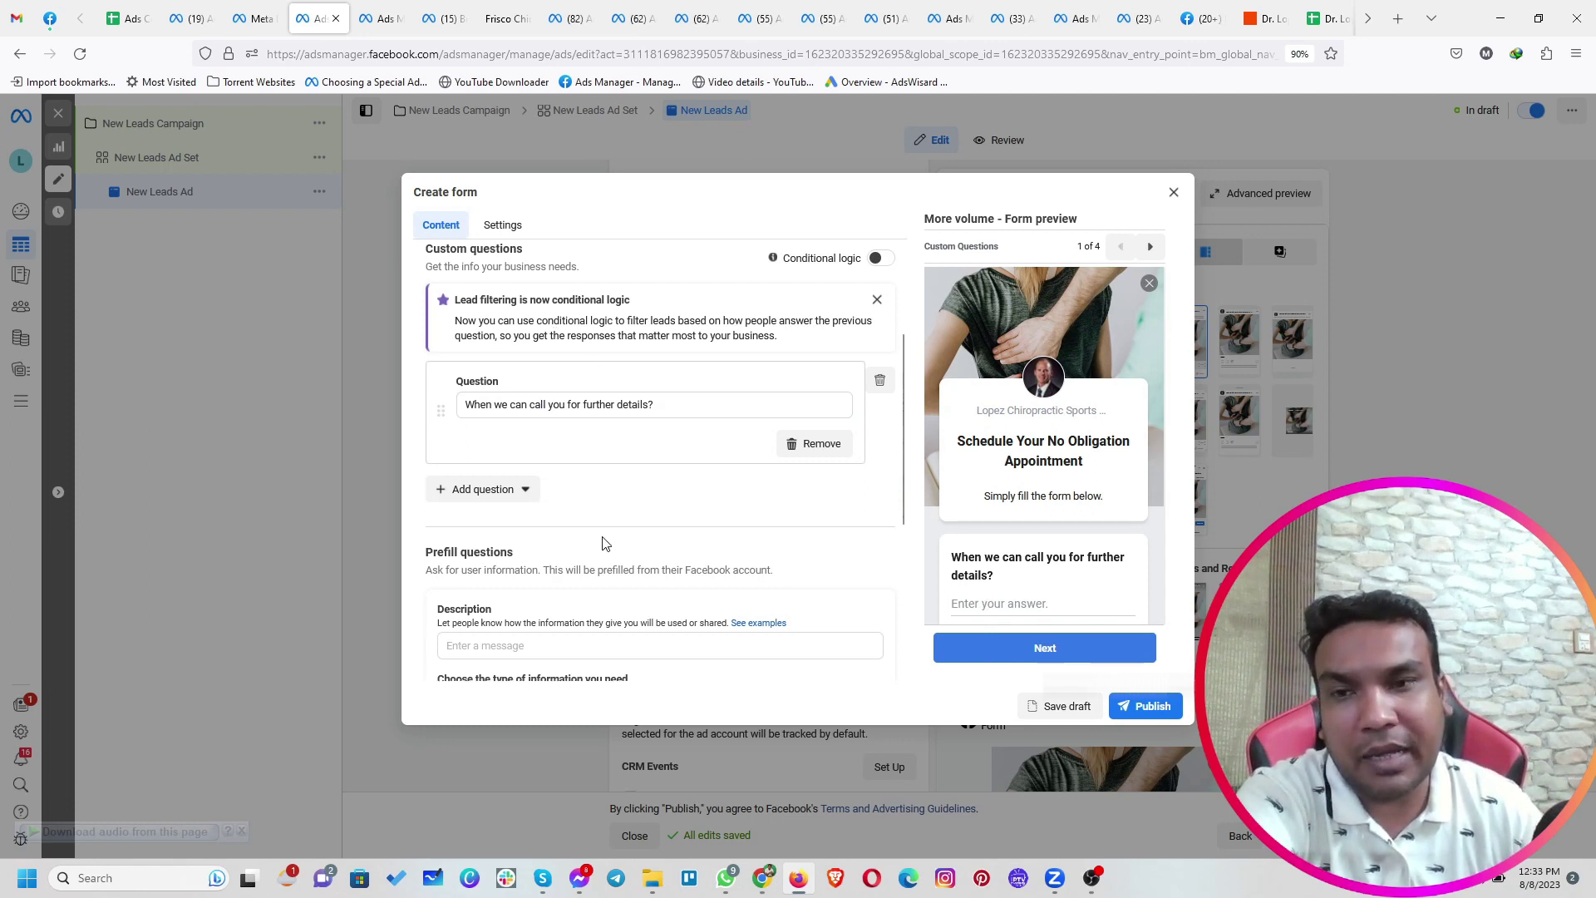
scroll(606, 545, "down", 3)
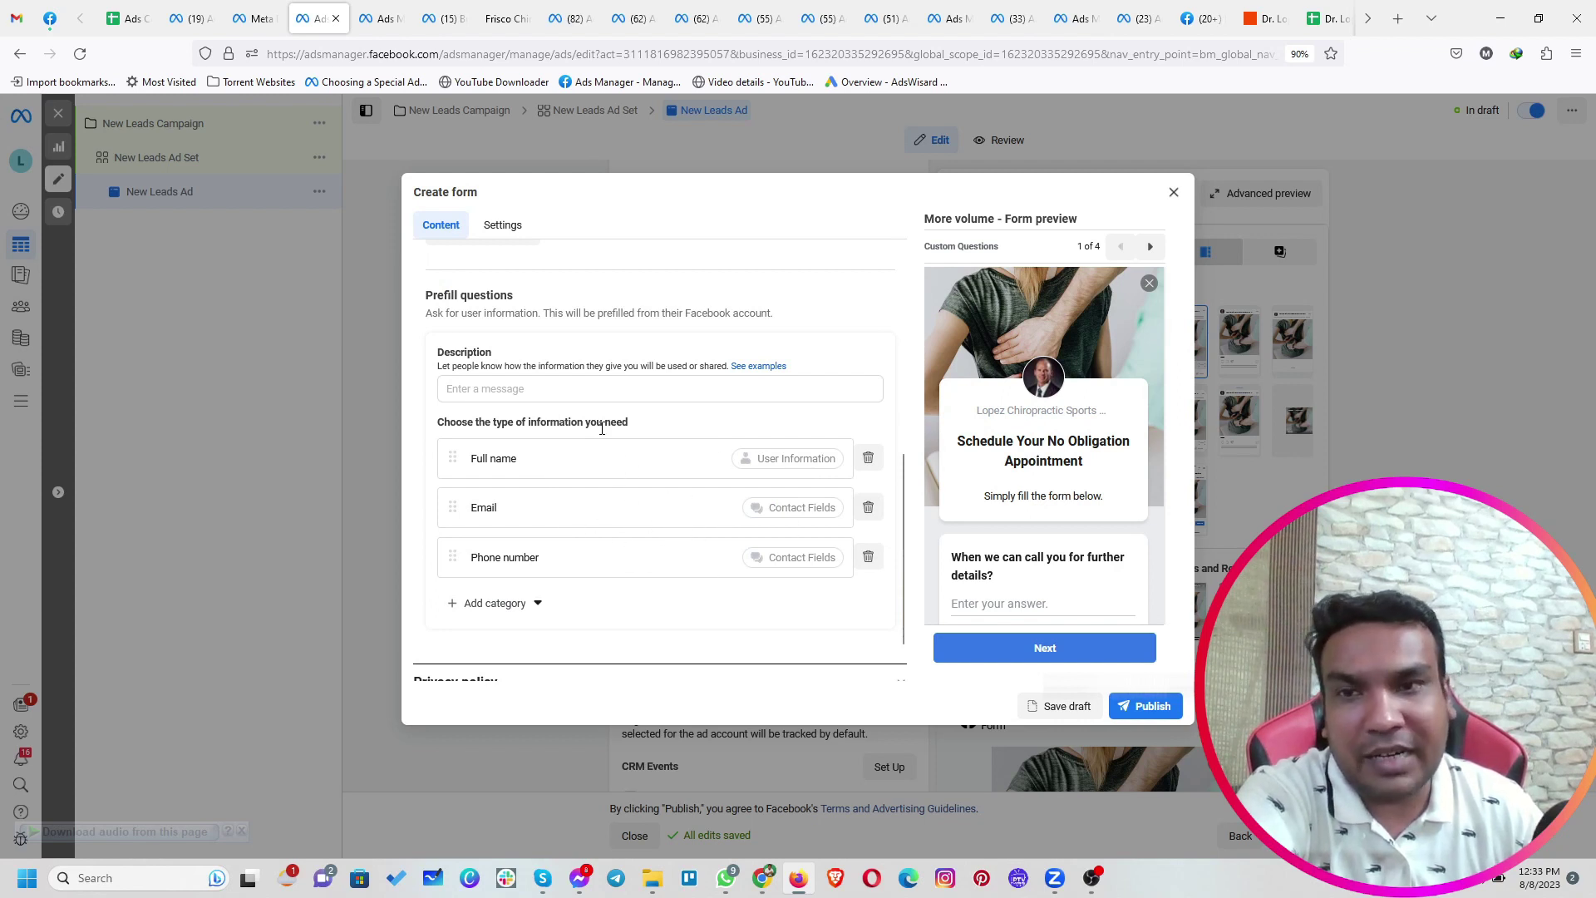
Write the prefill description 'Your information with not be shared with any third party.' and expand Privacy policy
left_click_drag(437, 353, 572, 366)
left_click(528, 391)
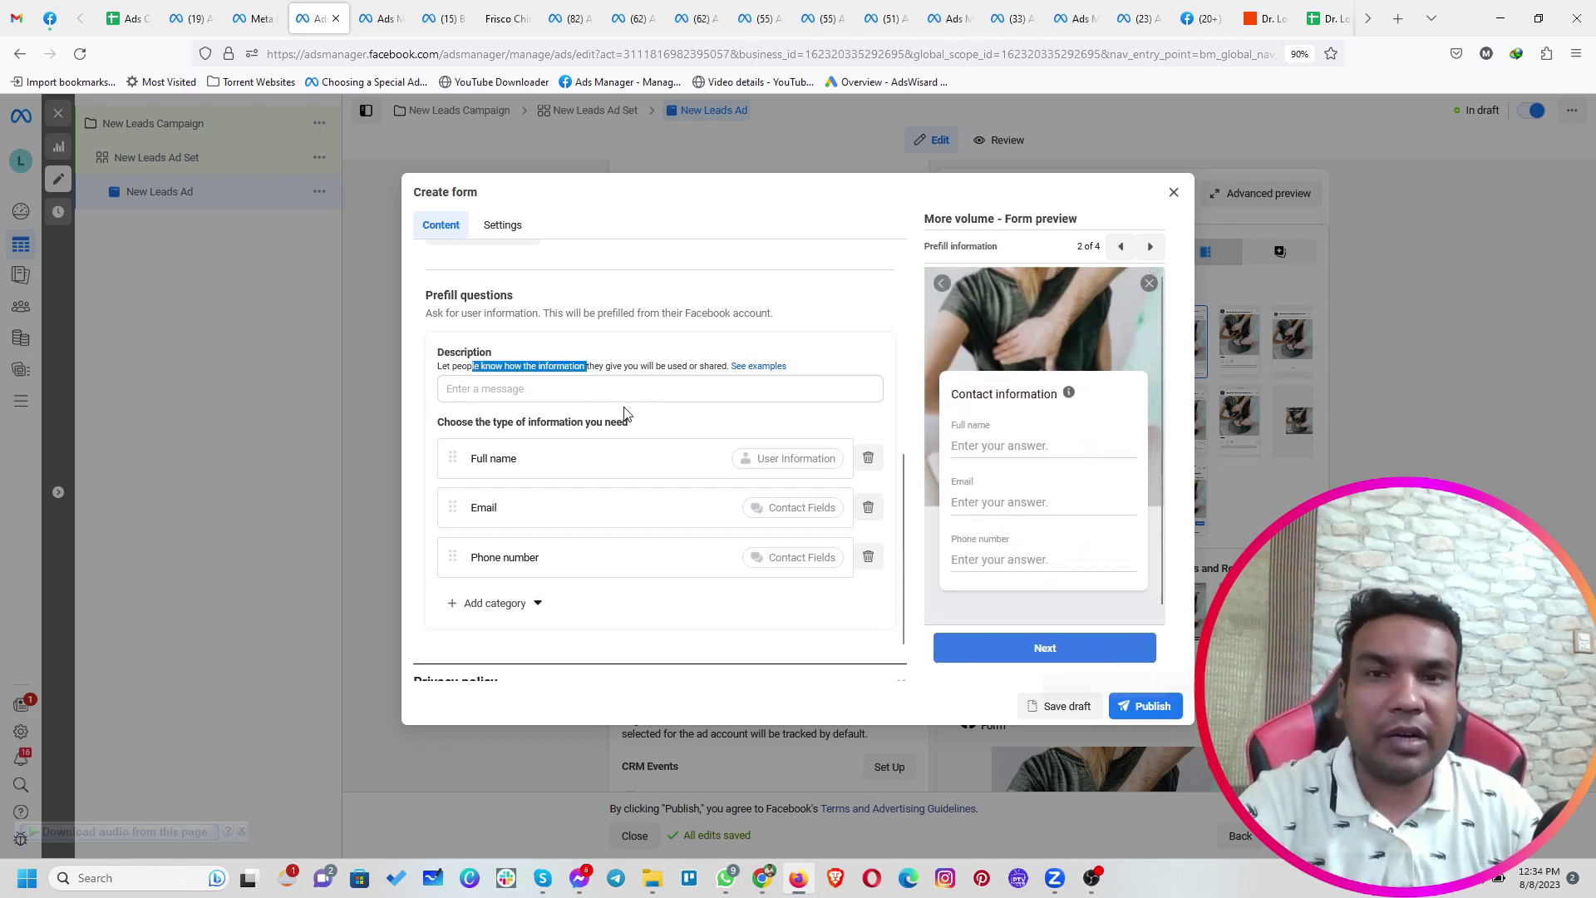
left_click(636, 387)
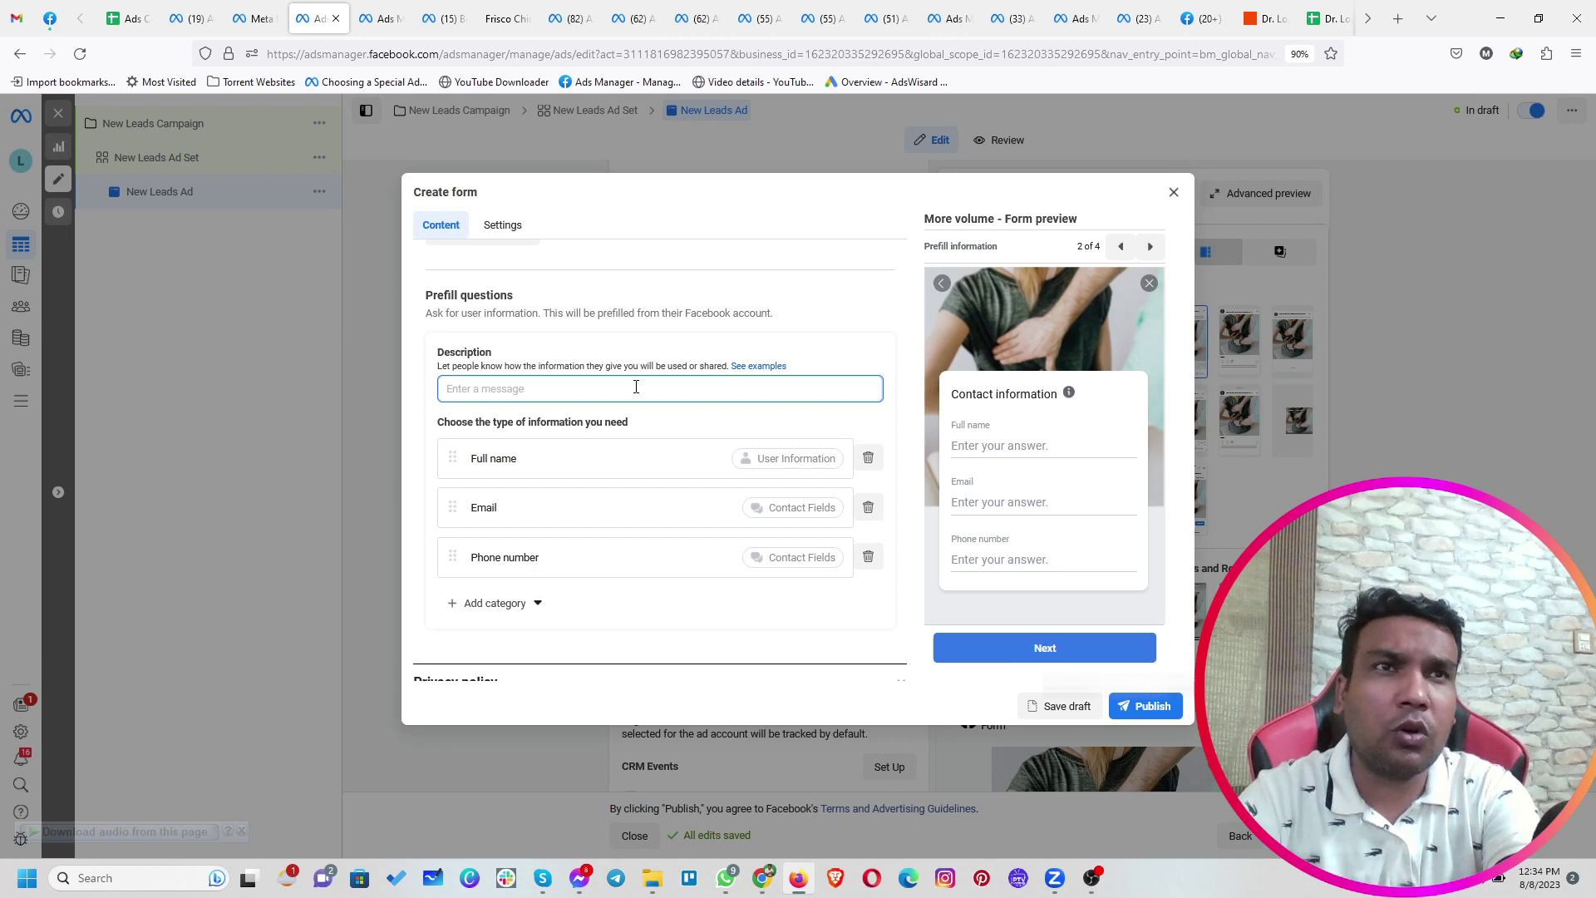
type("You")
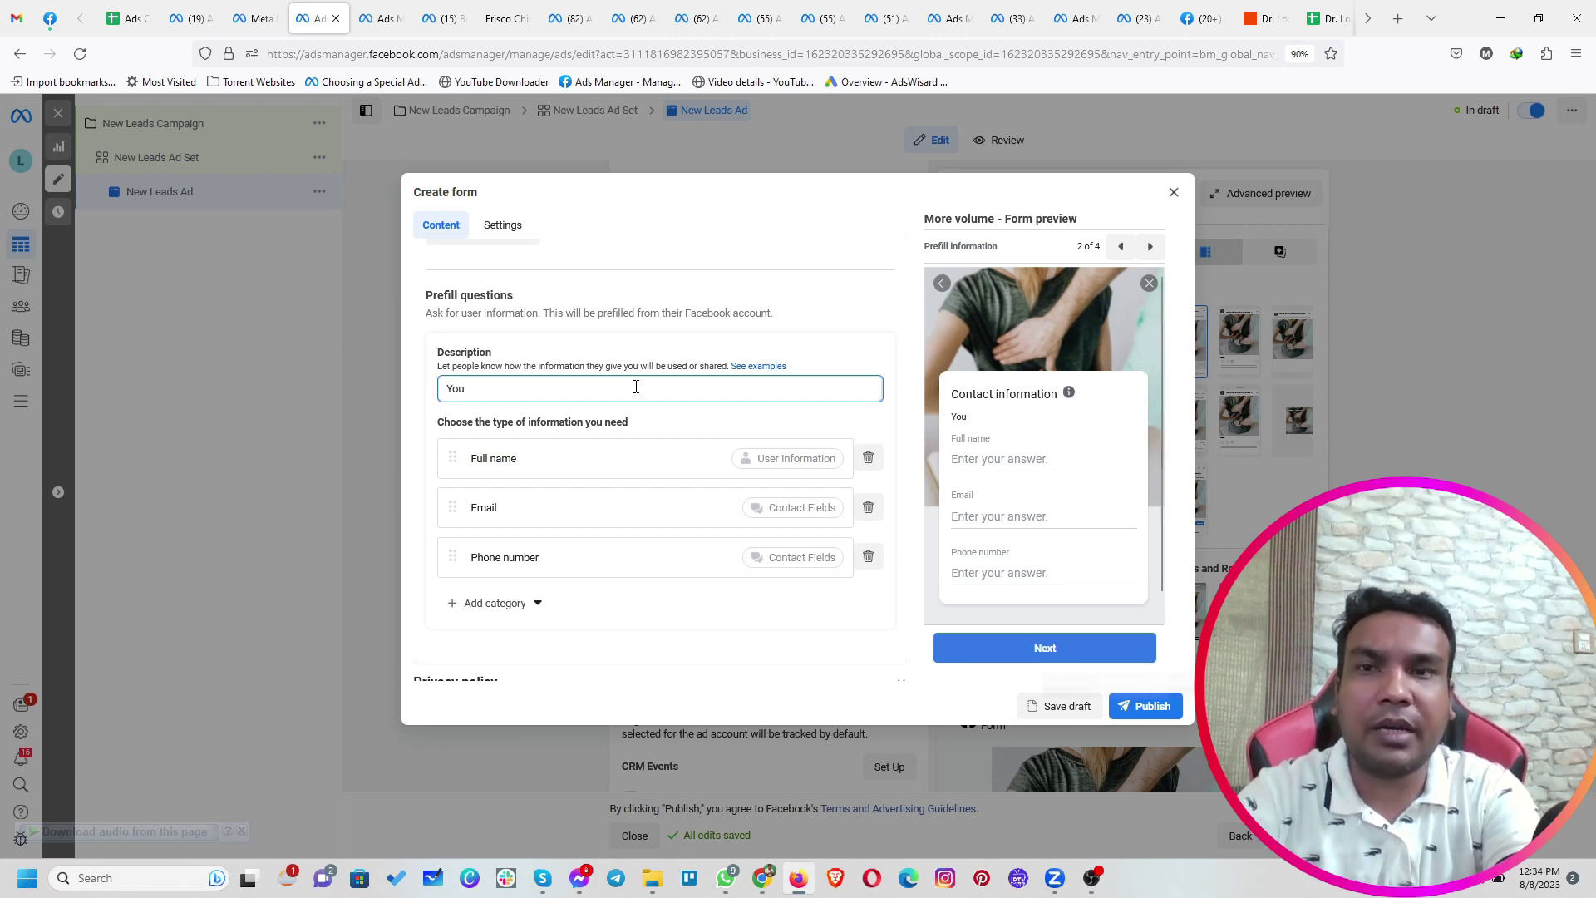
type("r i")
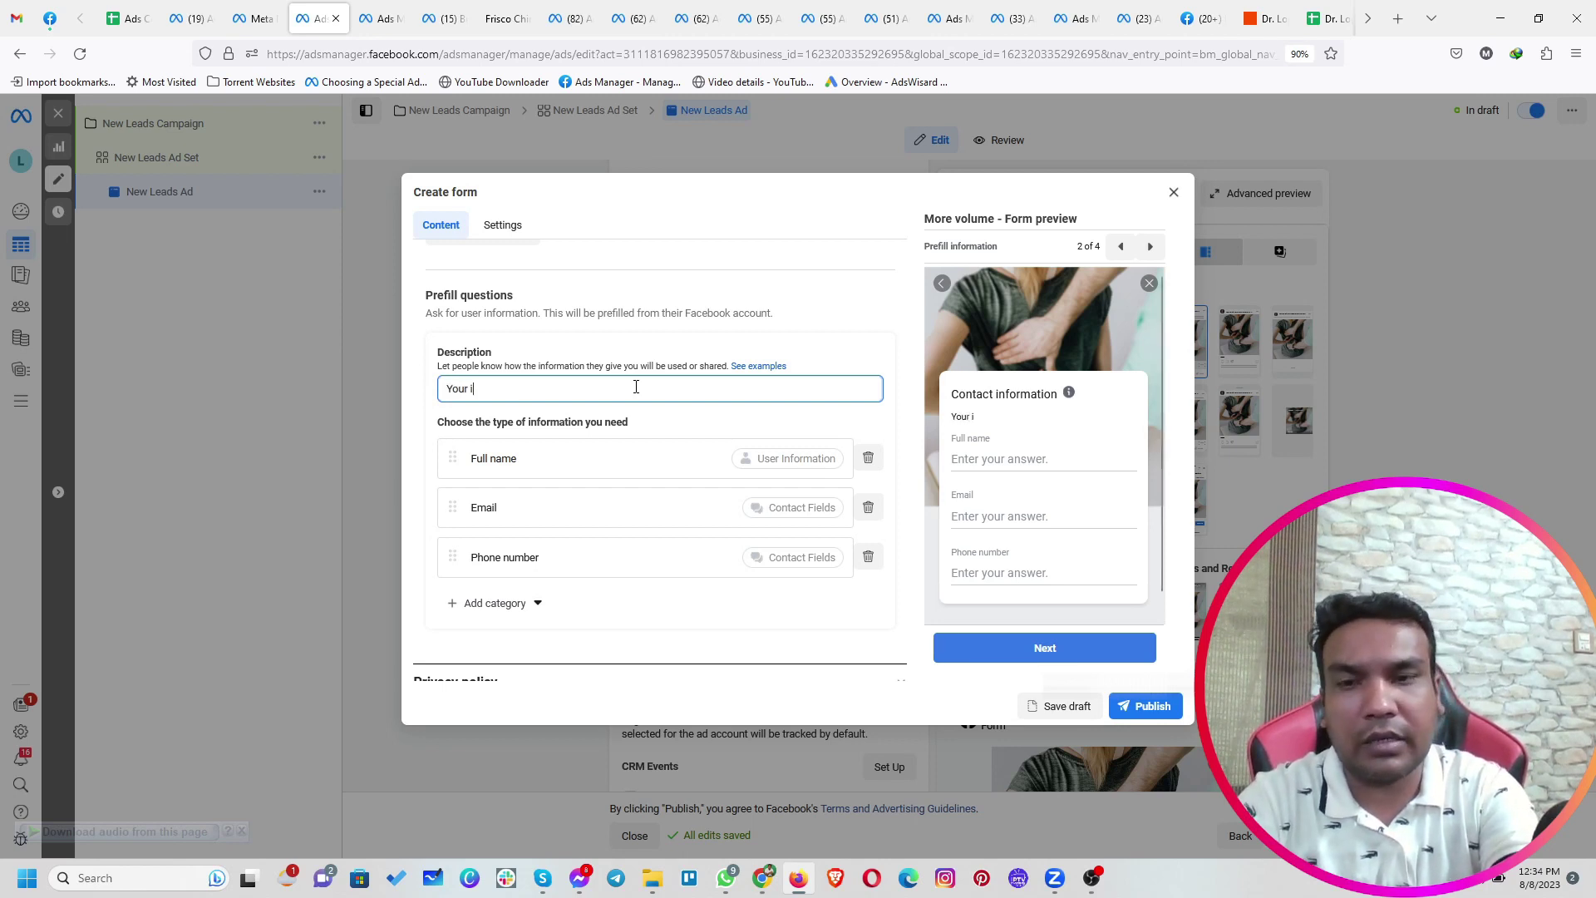
type("nformation")
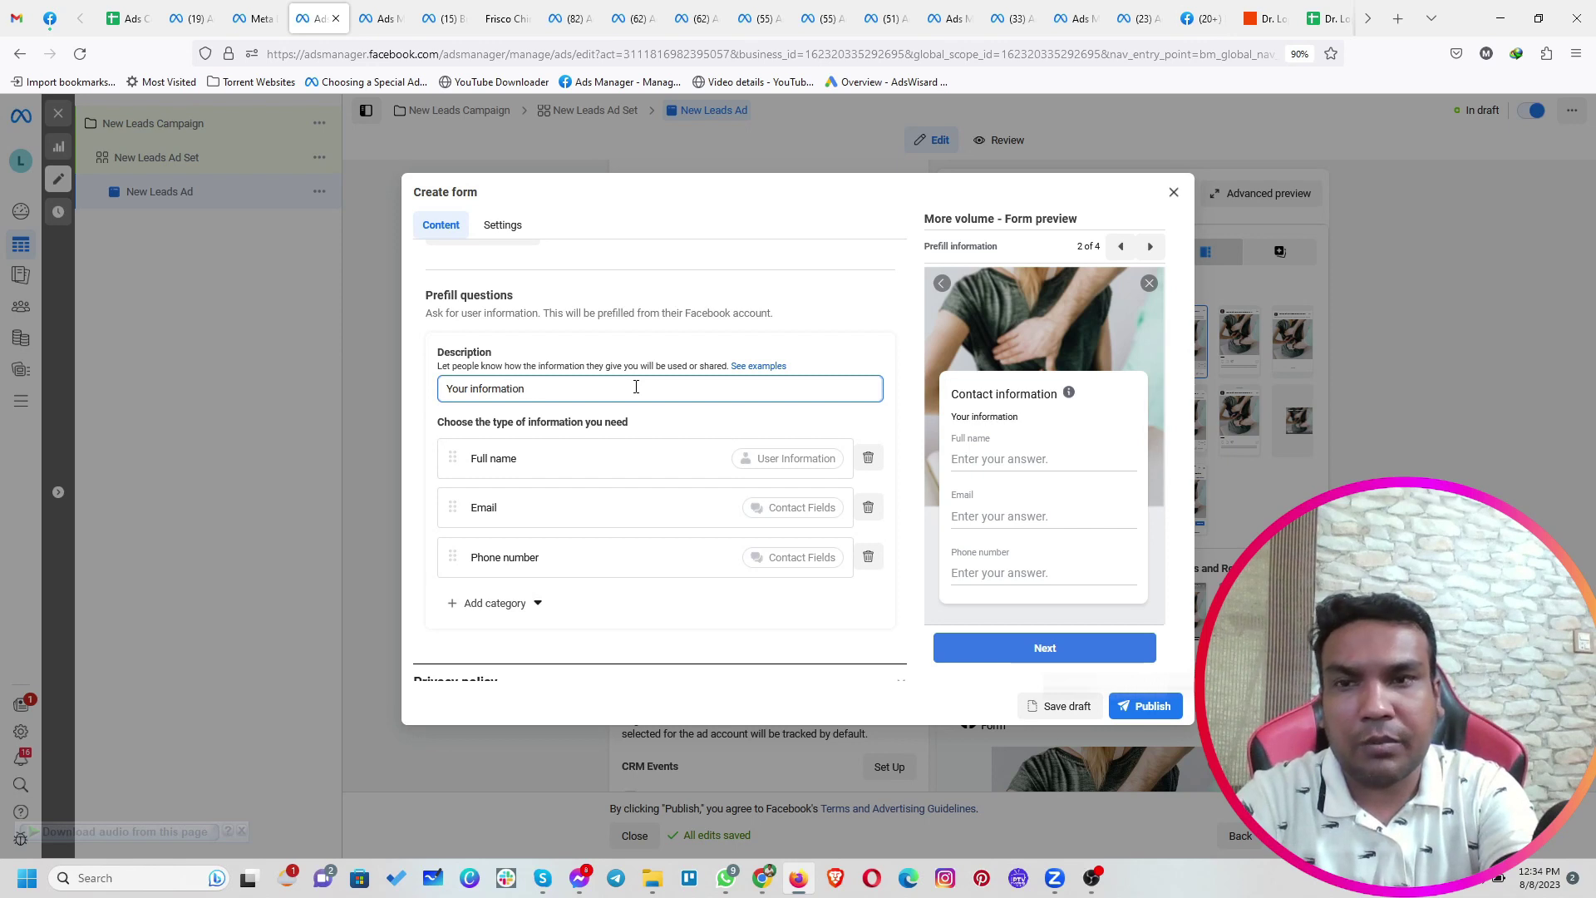
type(" with not be shared with any ")
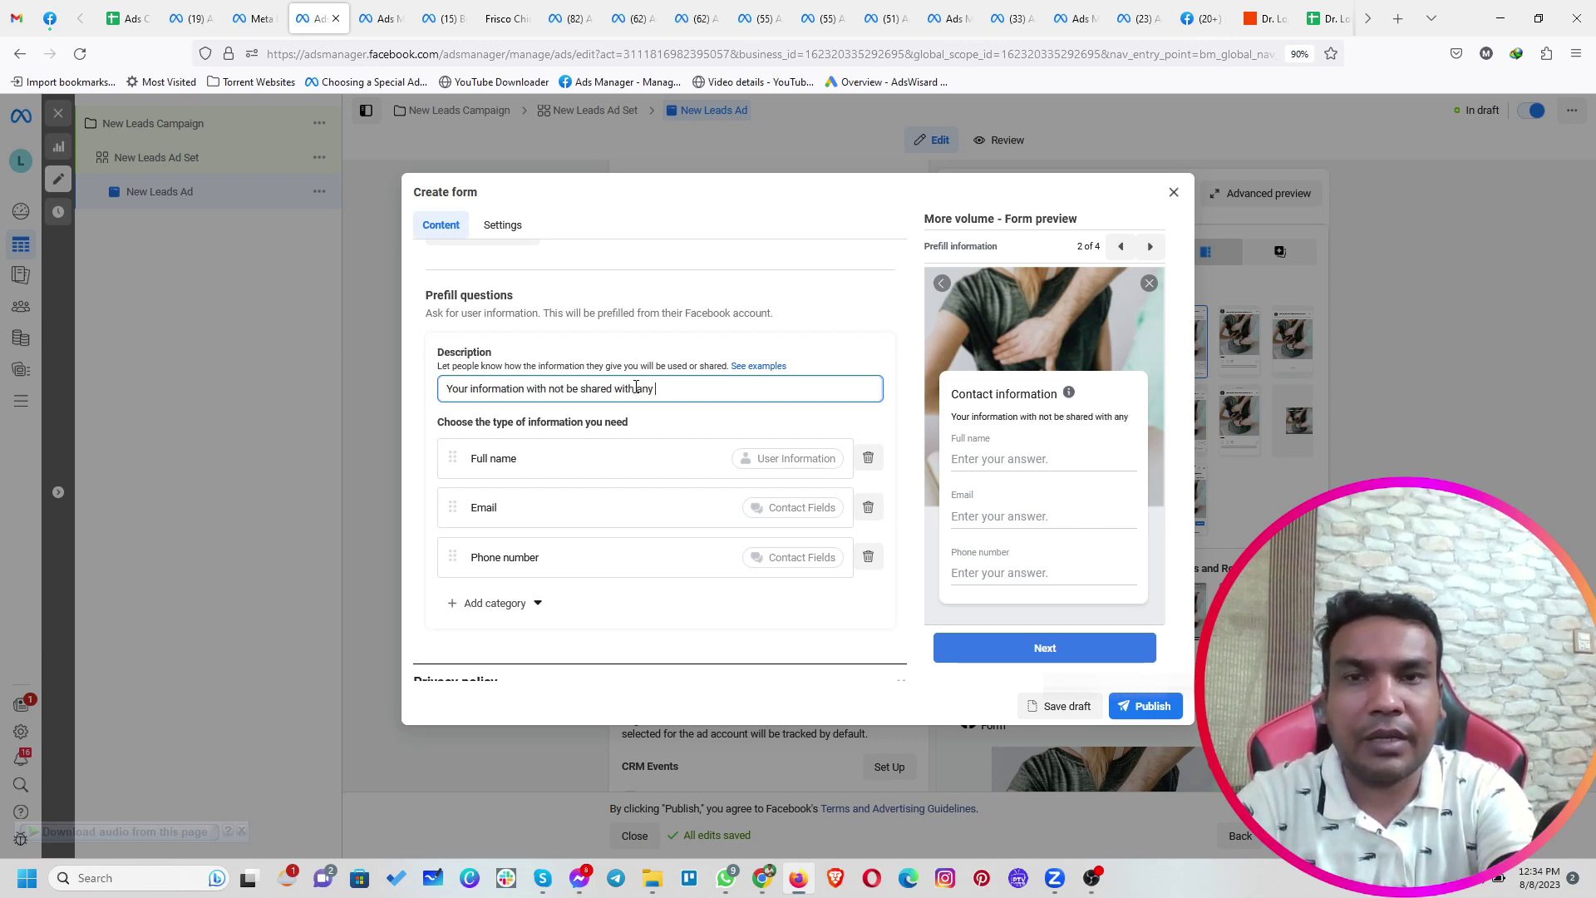
type("thri")
key("BackSpace")
key("BackSpace")
type("ird party.")
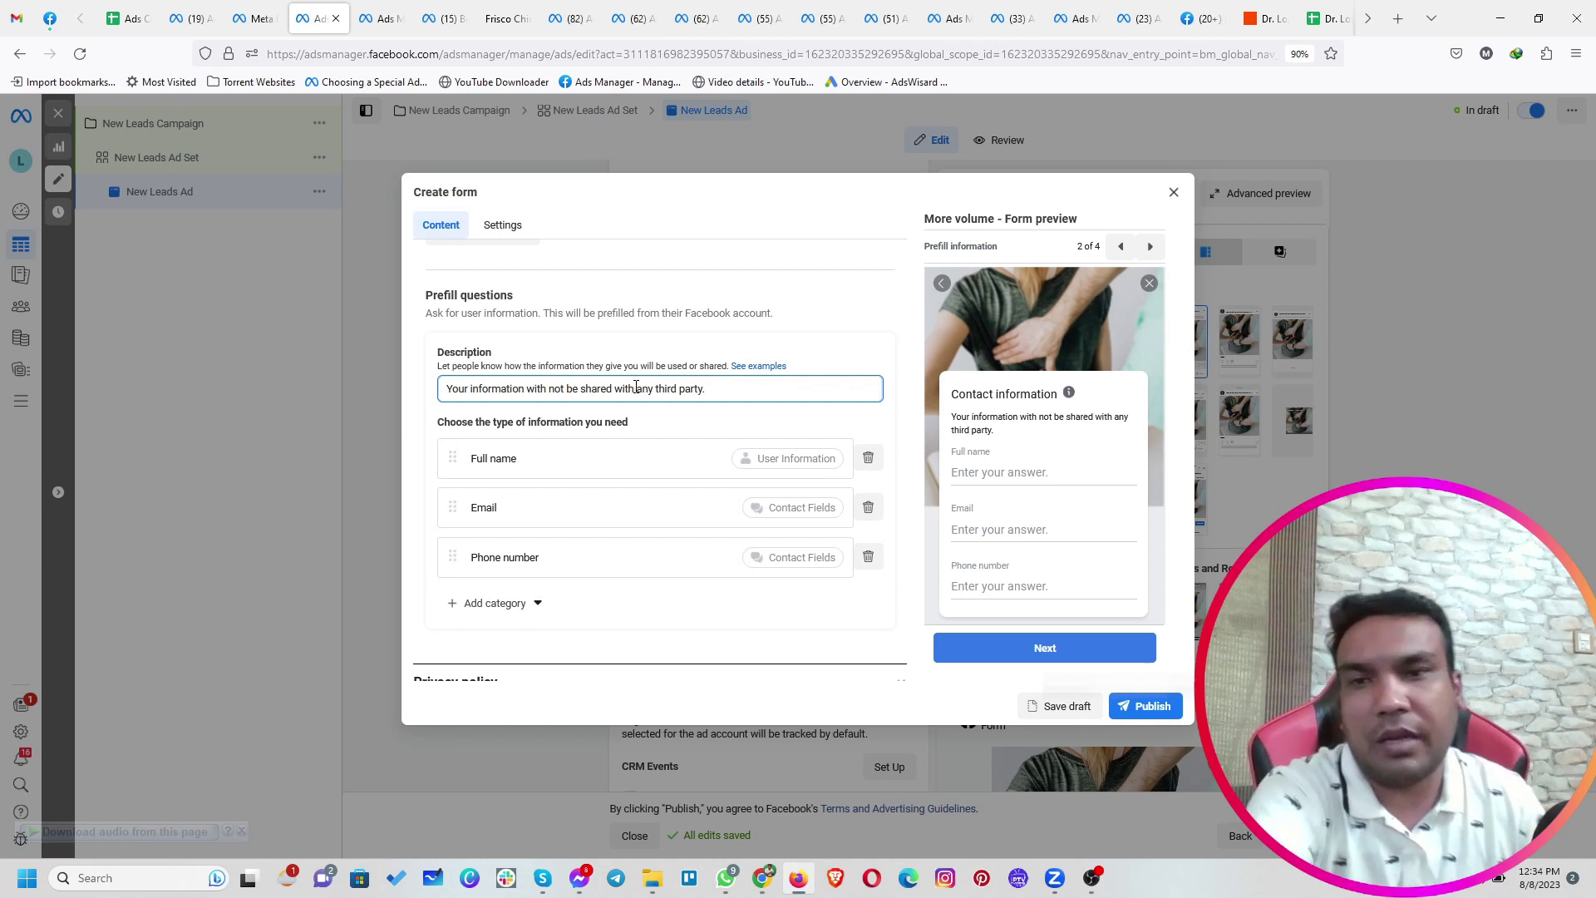
scroll(659, 535, "down", 1)
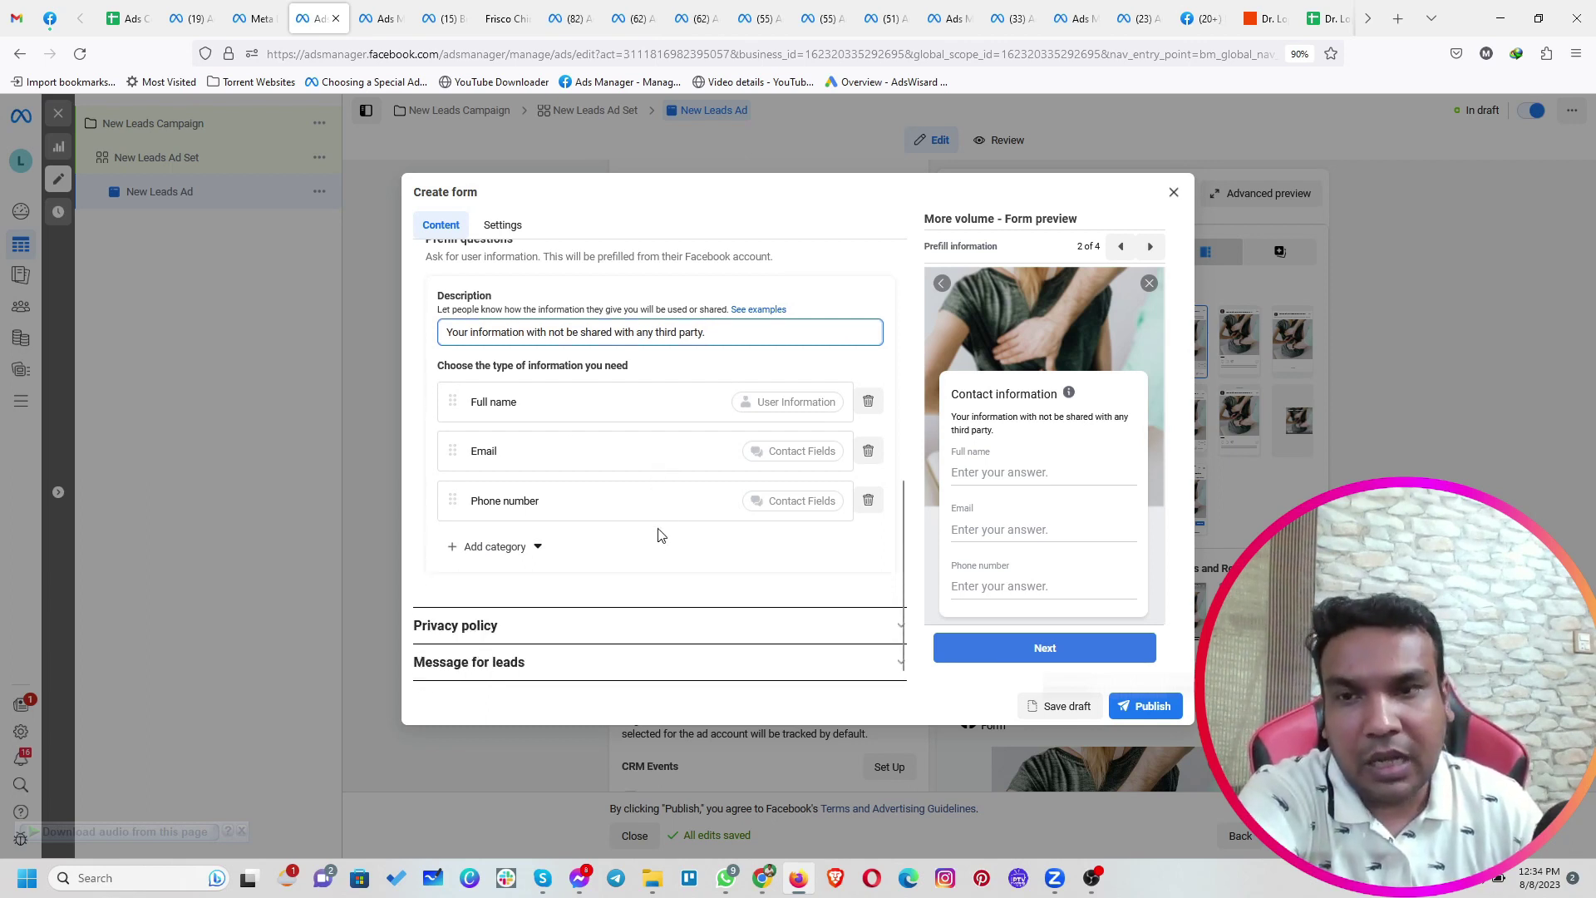
left_click(587, 624)
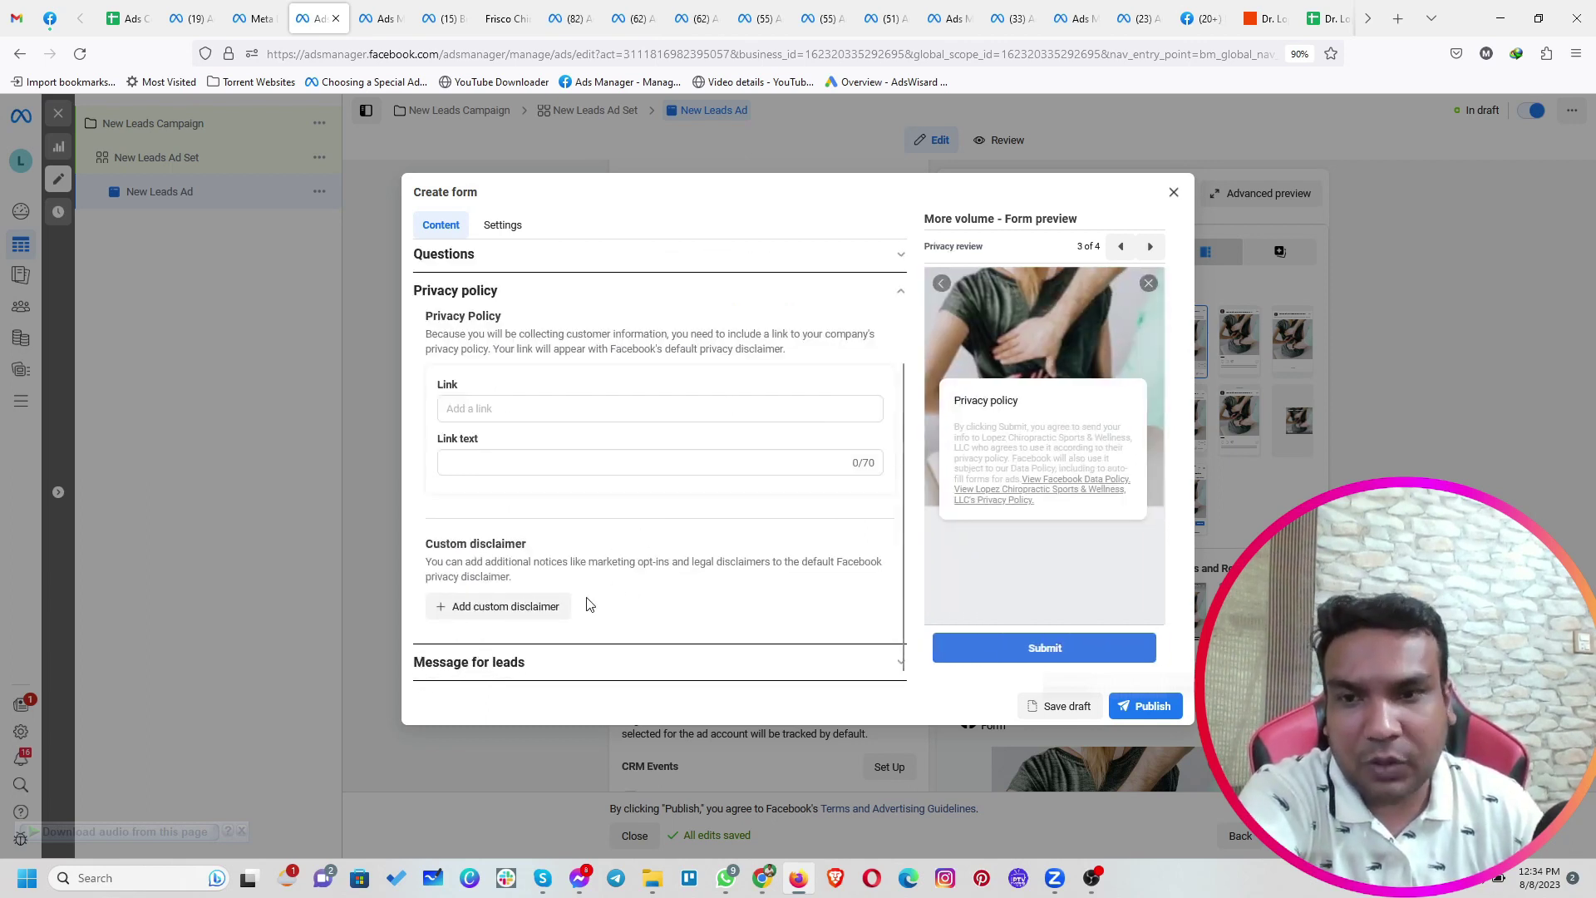
left_click(499, 18)
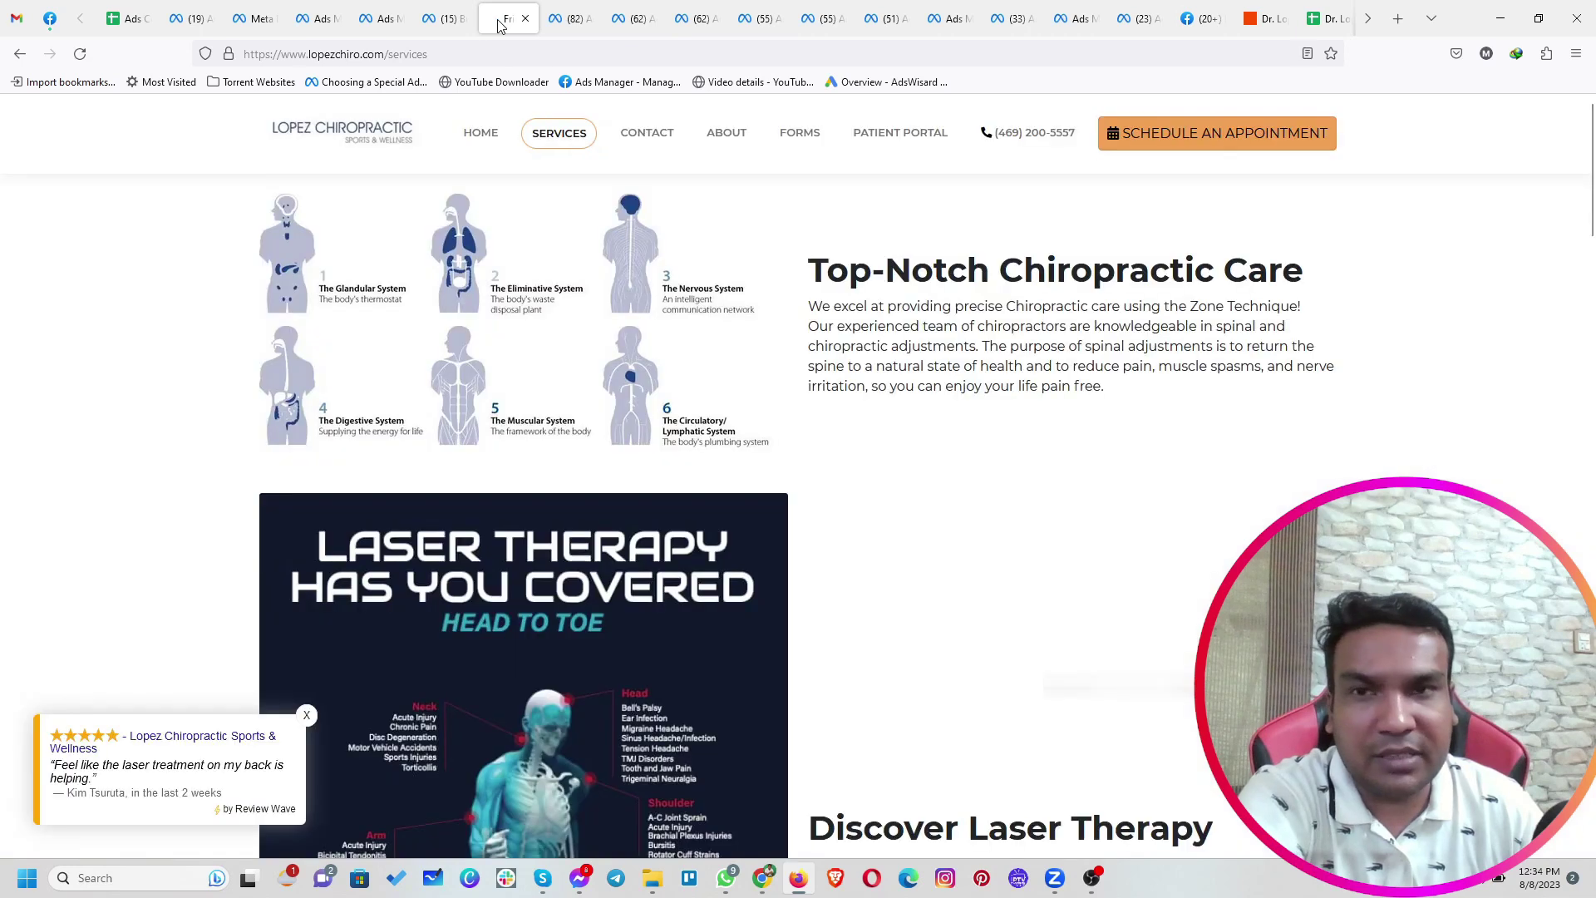
Open the clinic's privacy policy page and copy its lopezchiro.com/privacy address
scroll(924, 479, "down", 20)
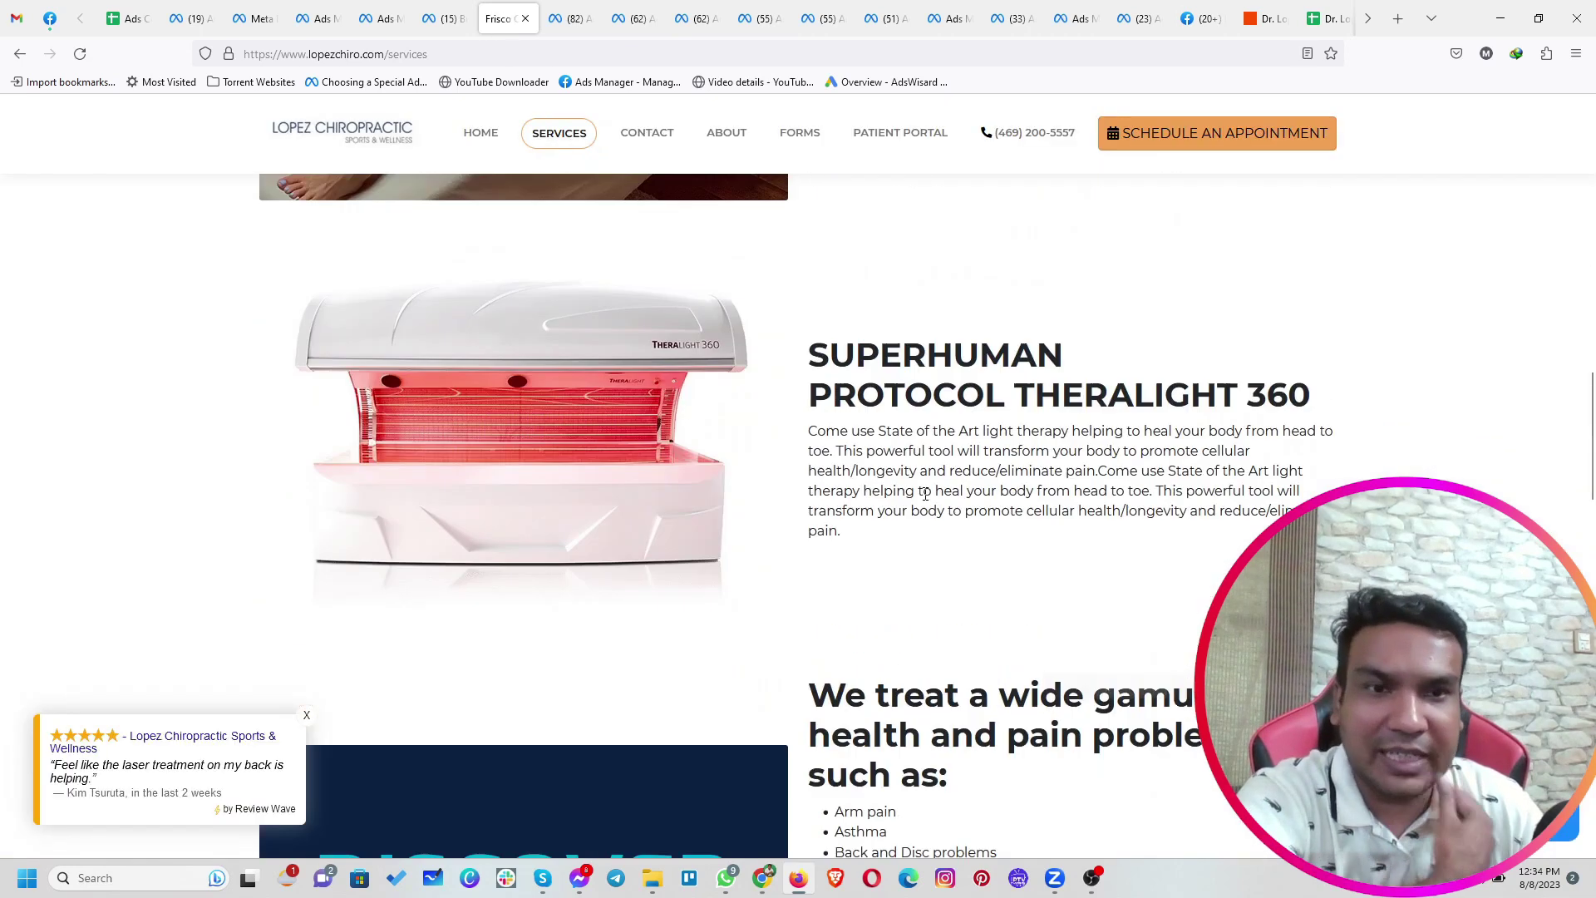
scroll(924, 499, "down", 10)
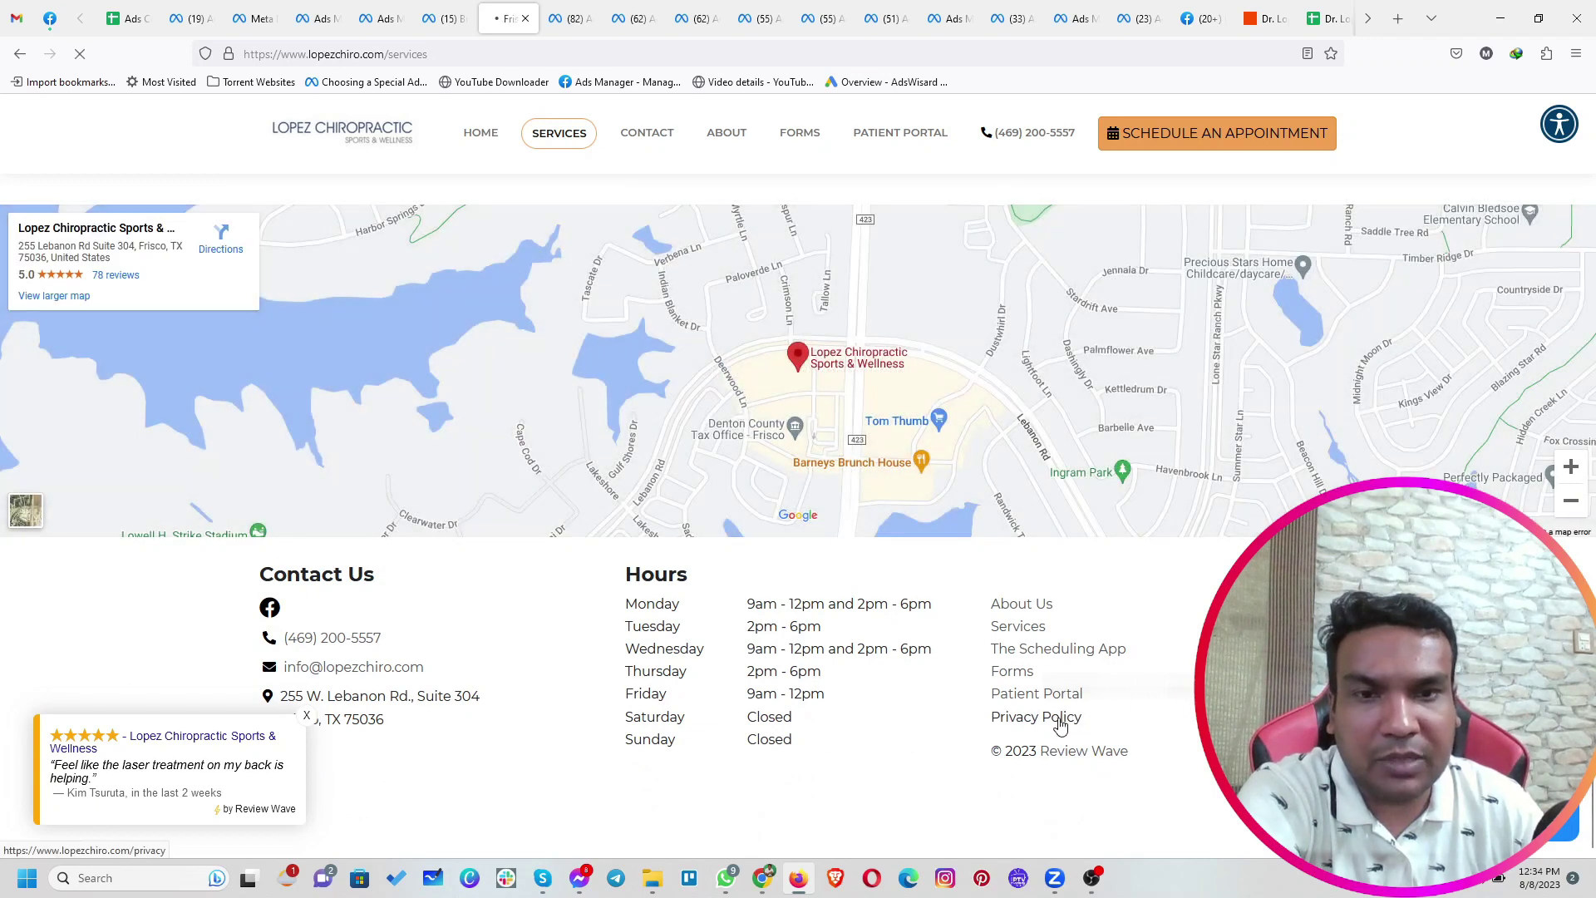
left_click(1057, 720)
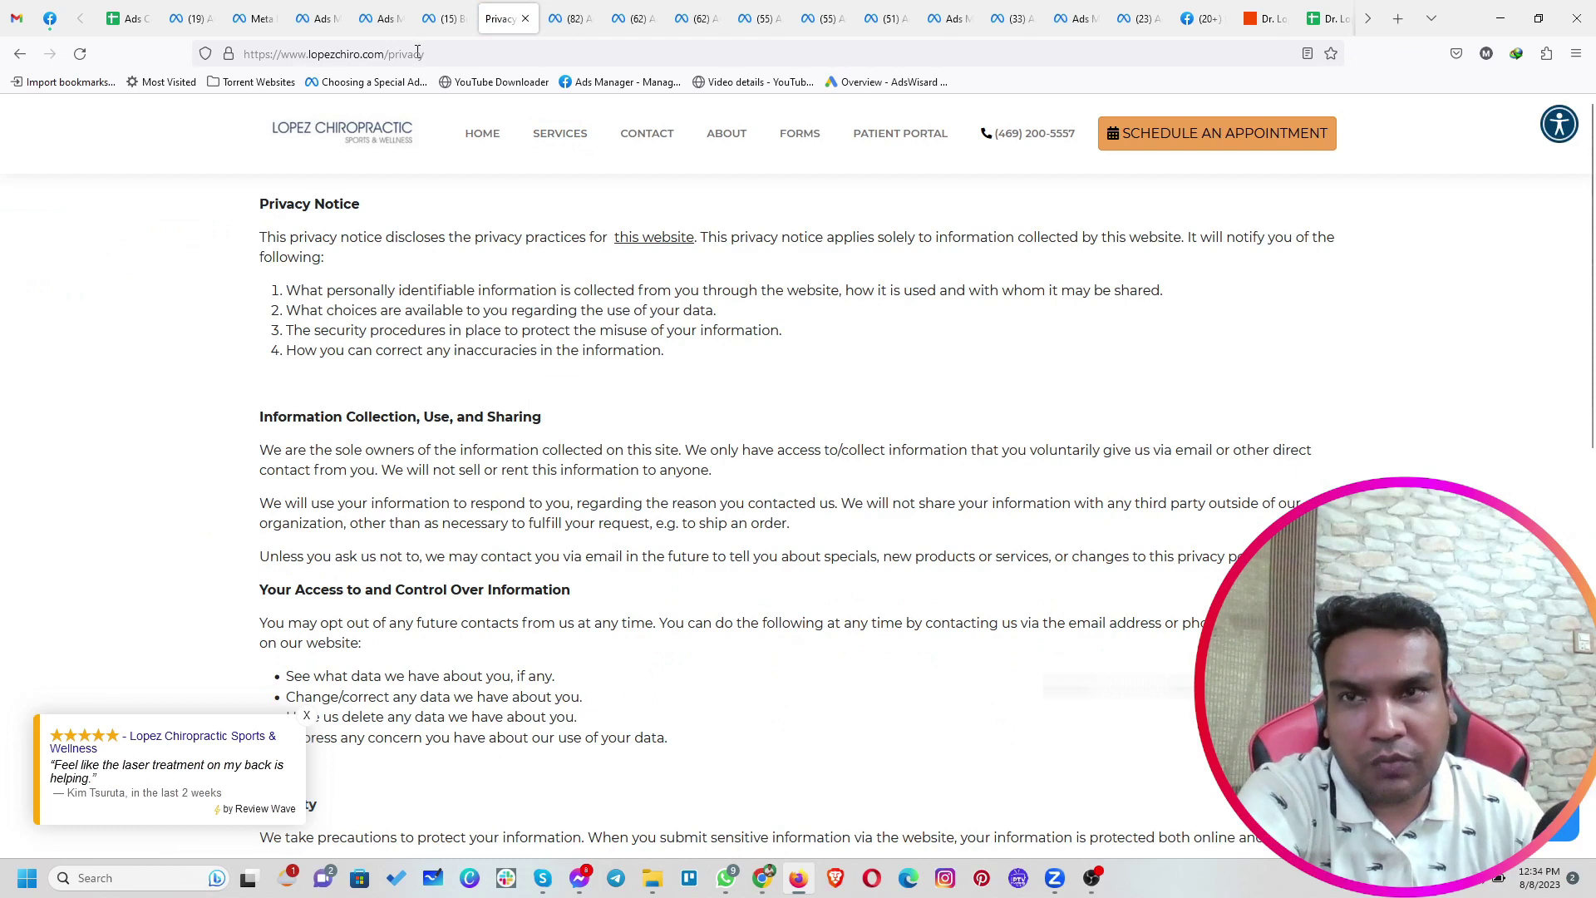
left_click(426, 54)
key("ctrl+c")
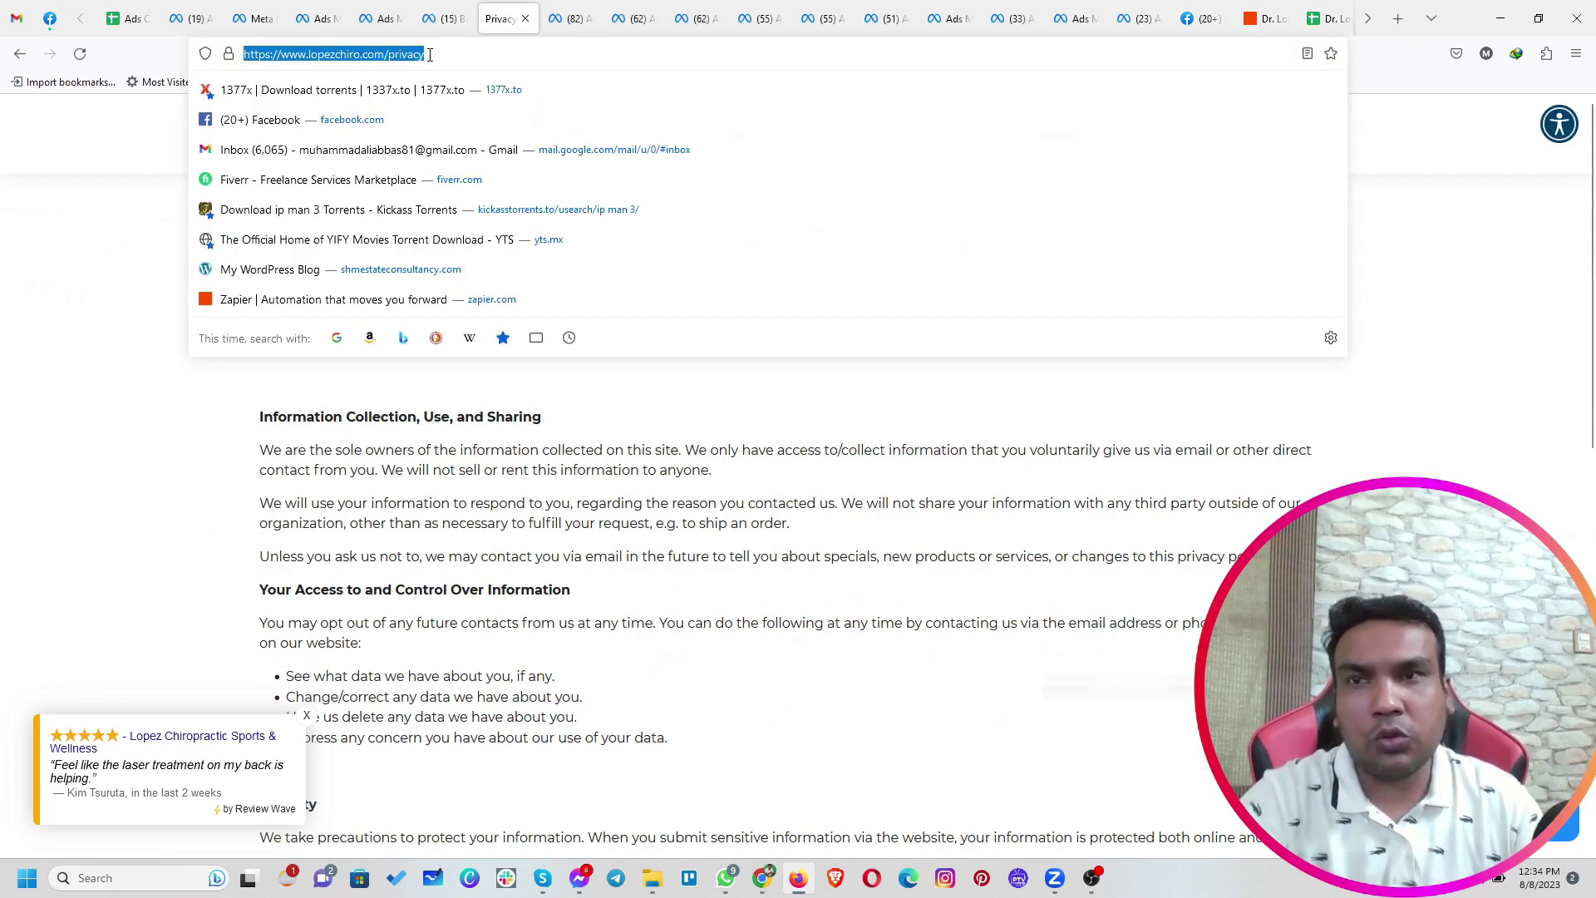
left_click(373, 21)
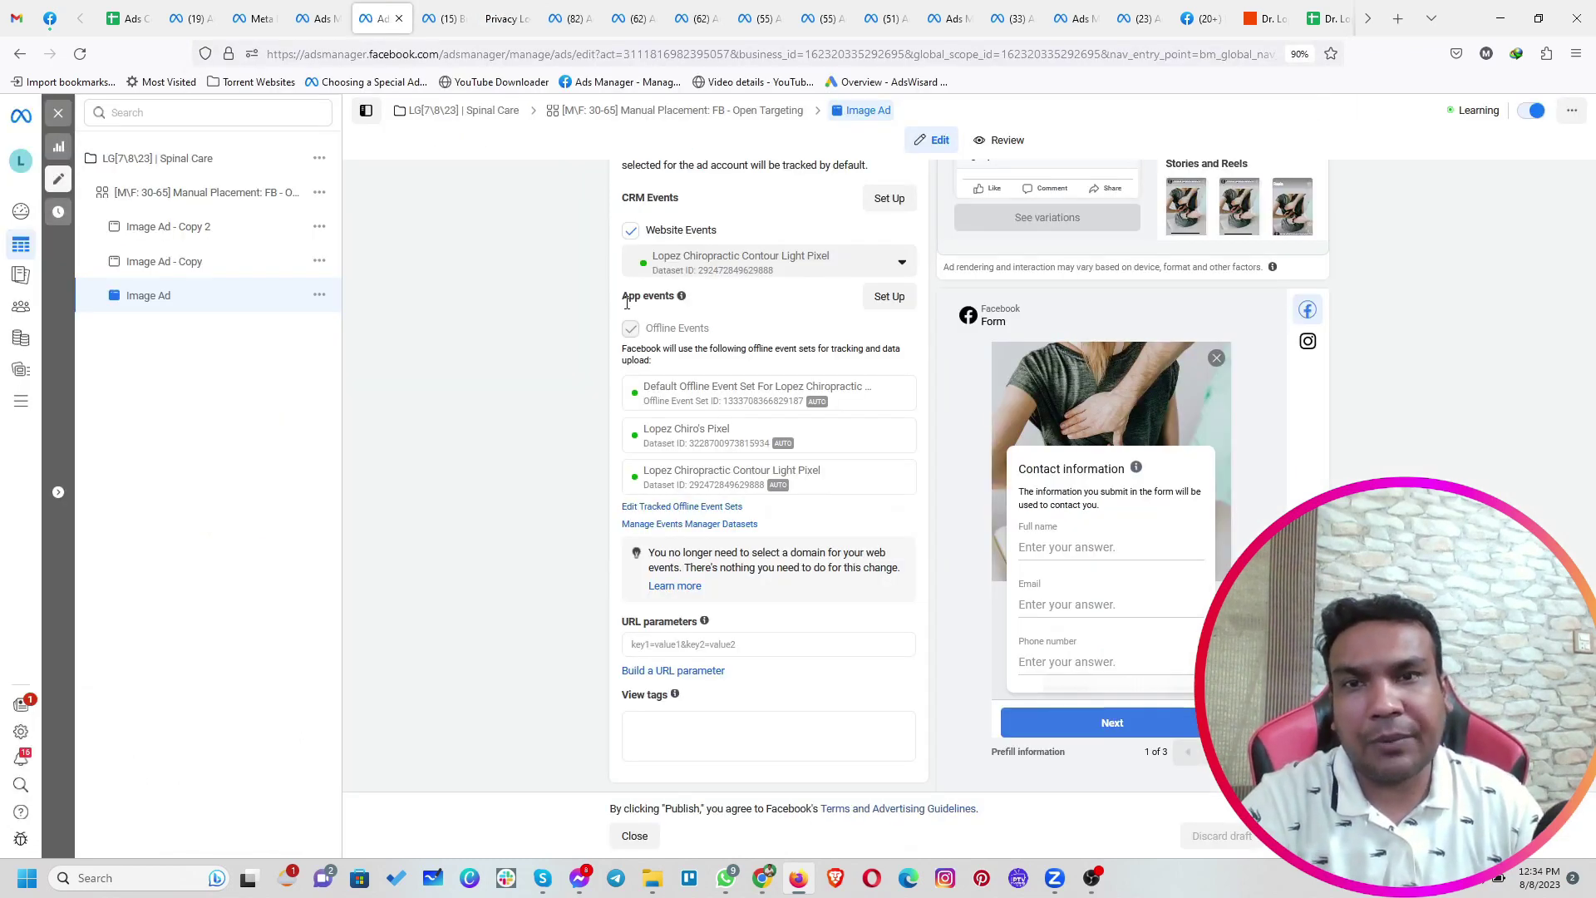
left_click(319, 19)
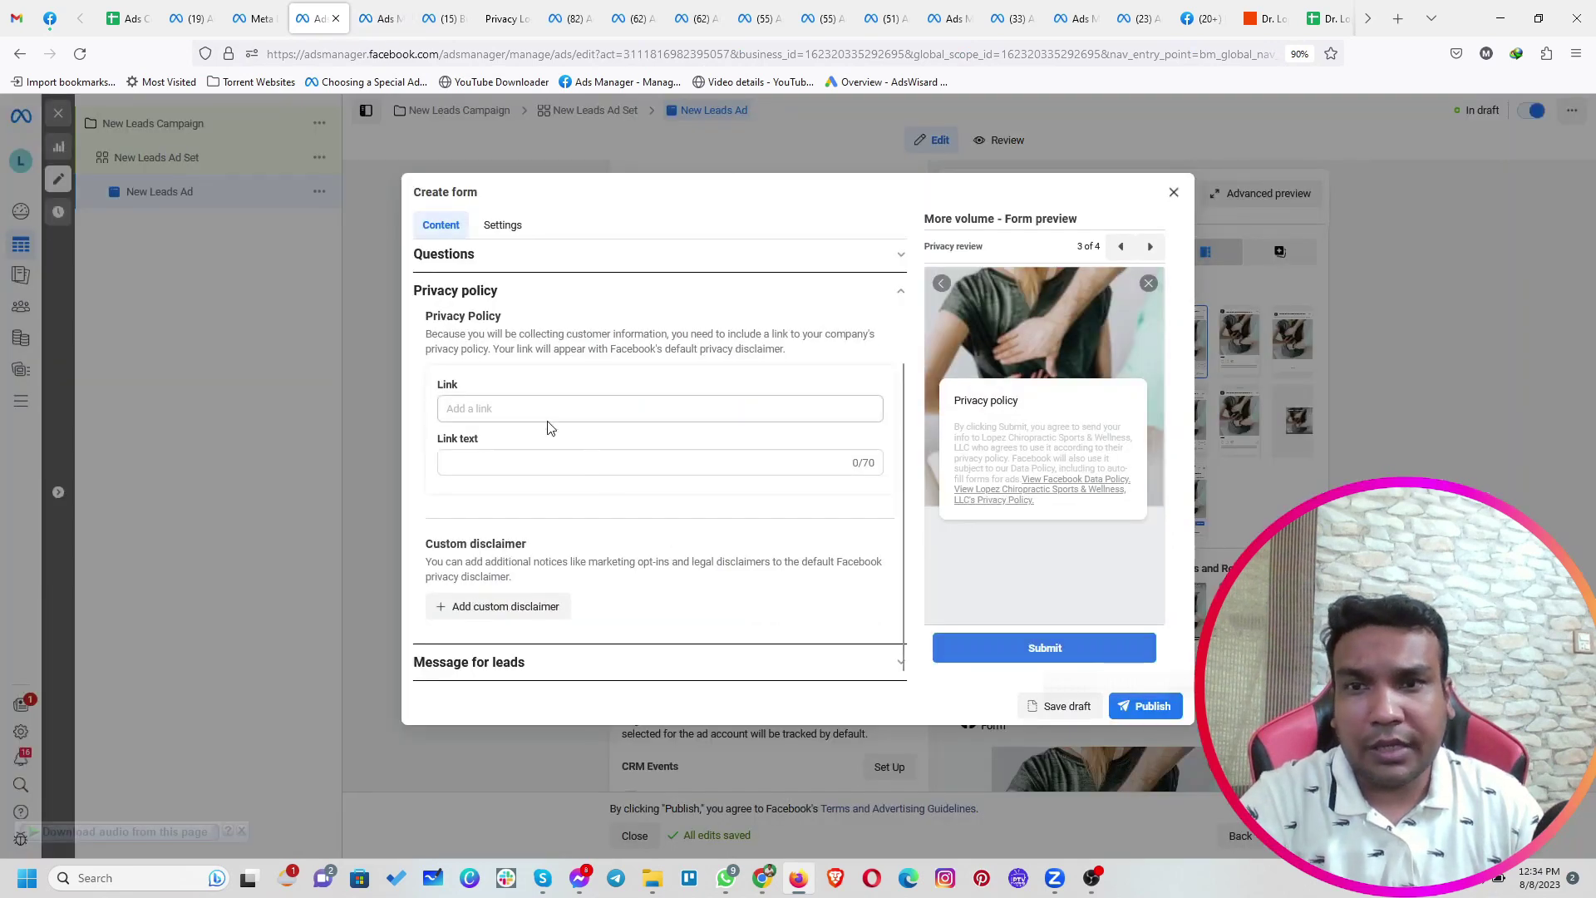
left_click(542, 410)
key("ctrl+v")
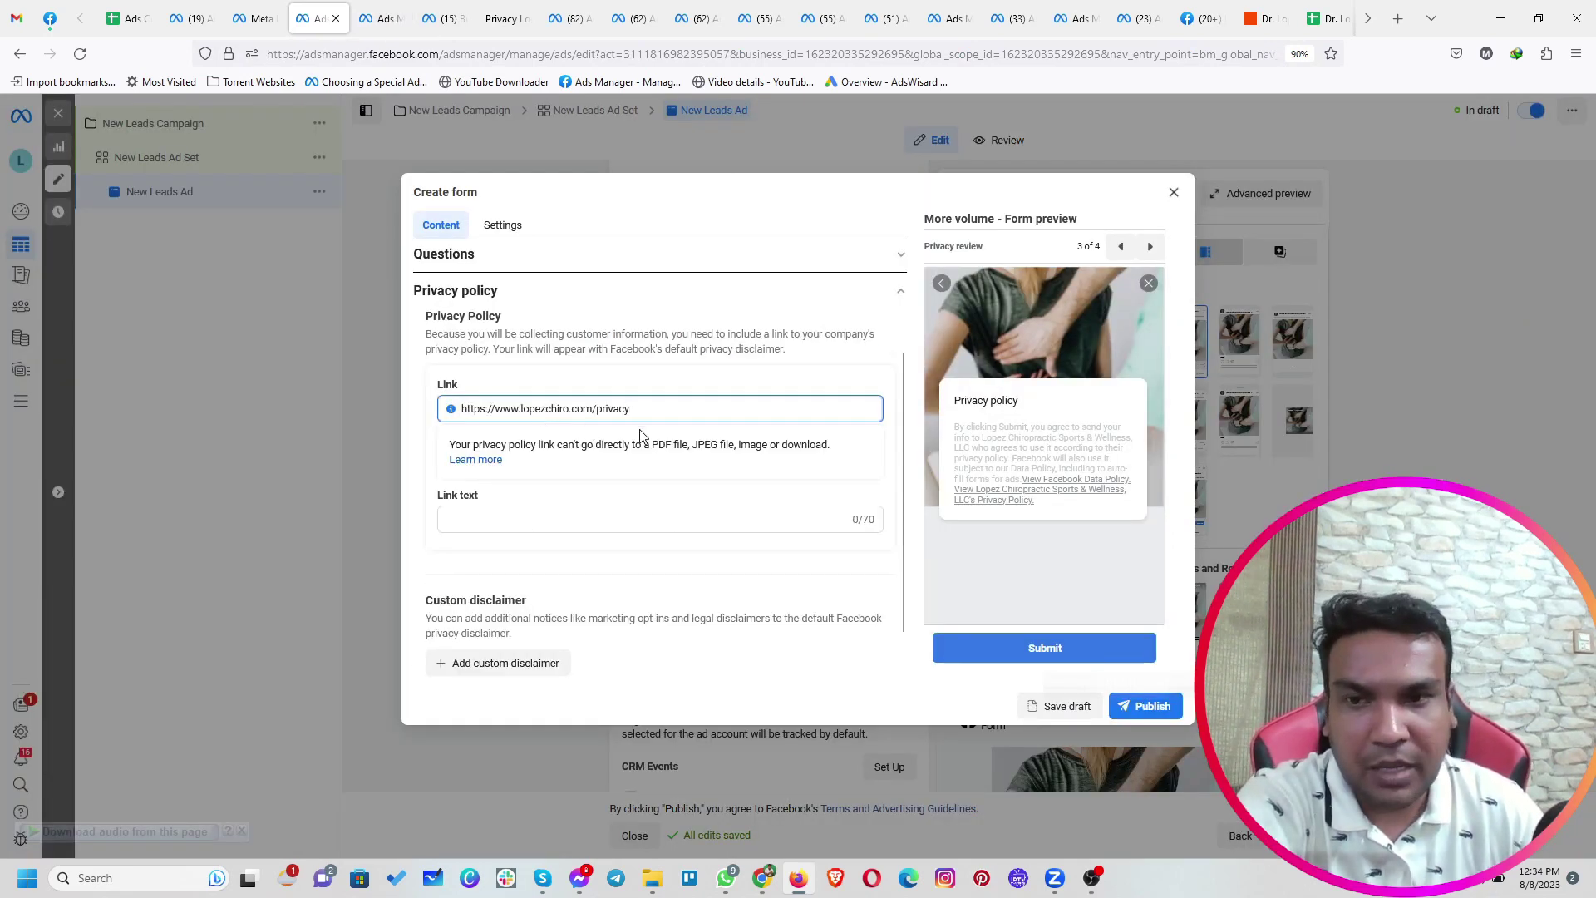
scroll(635, 477, "down", 1)
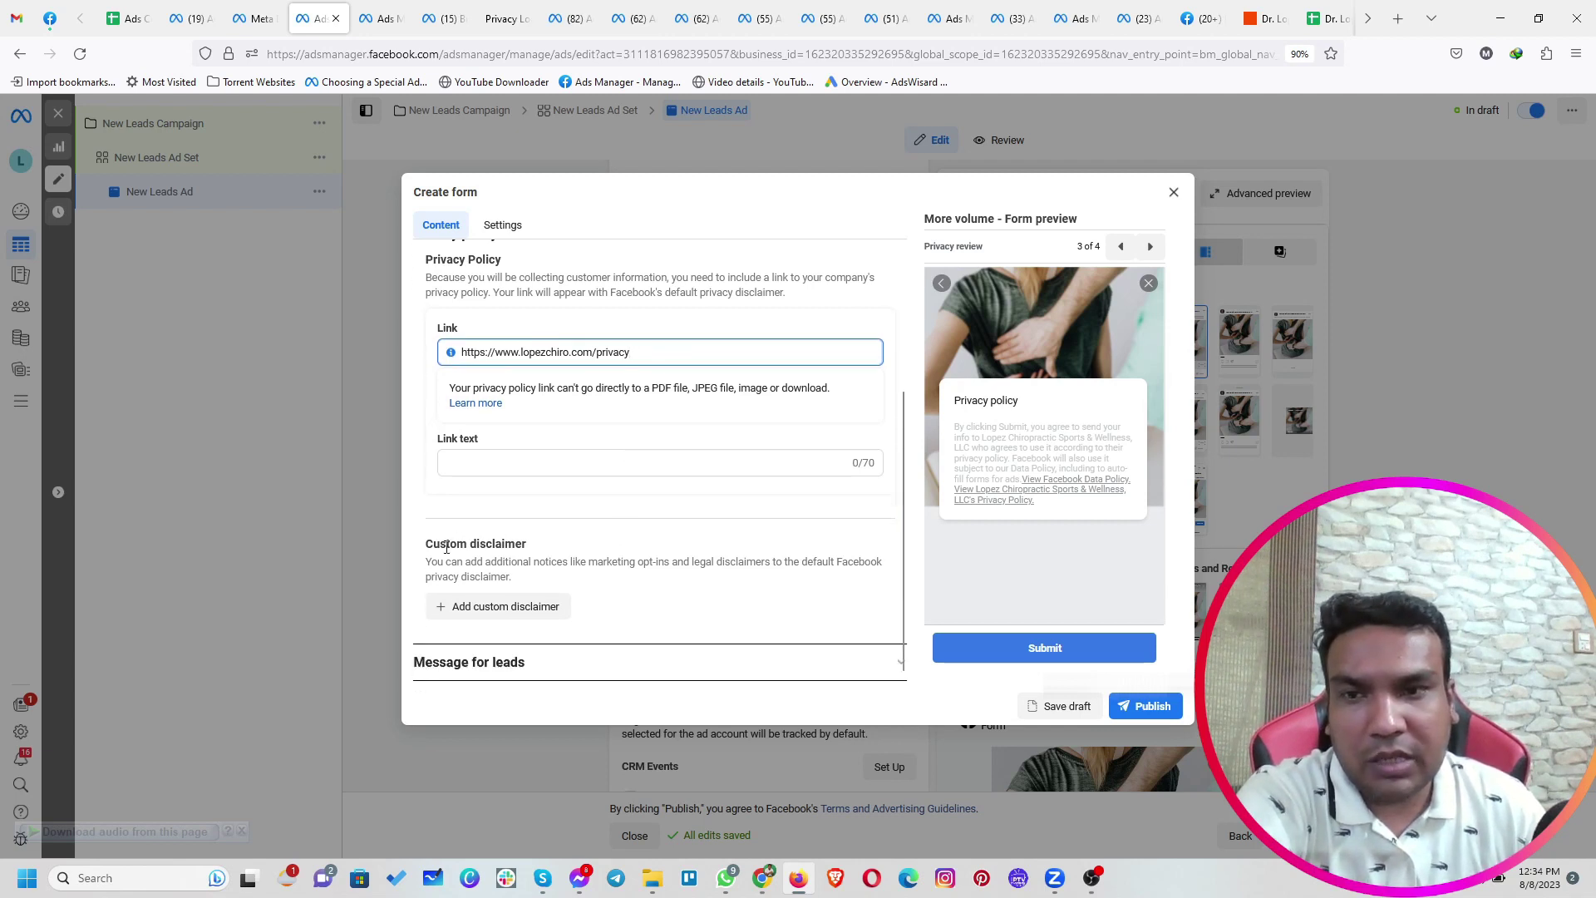
left_click_drag(428, 545, 477, 551)
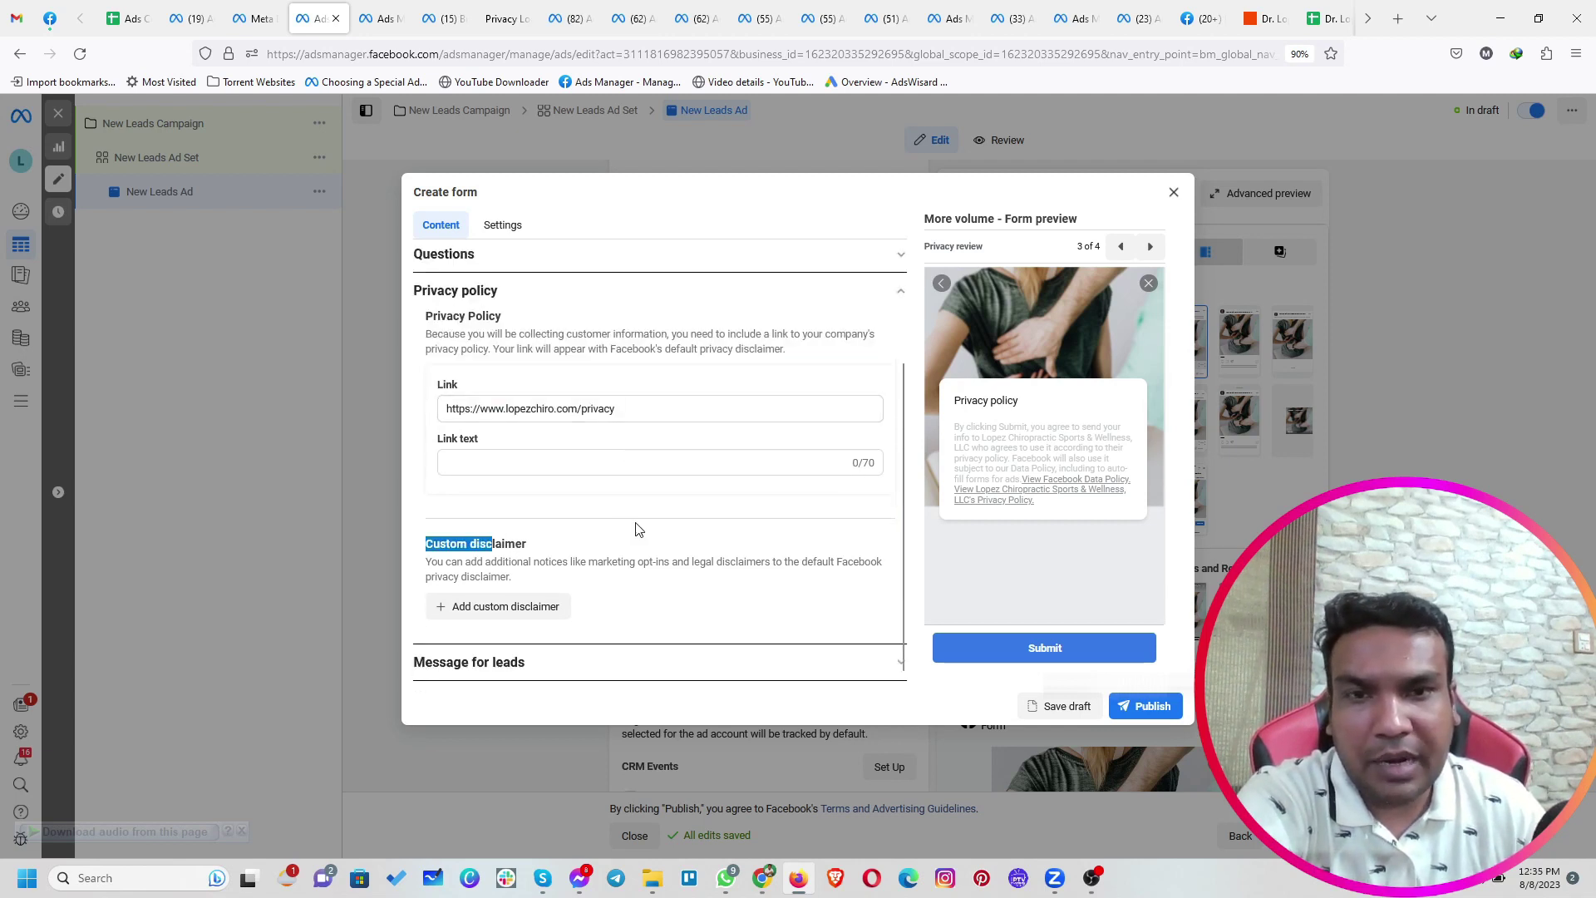
left_click(563, 663)
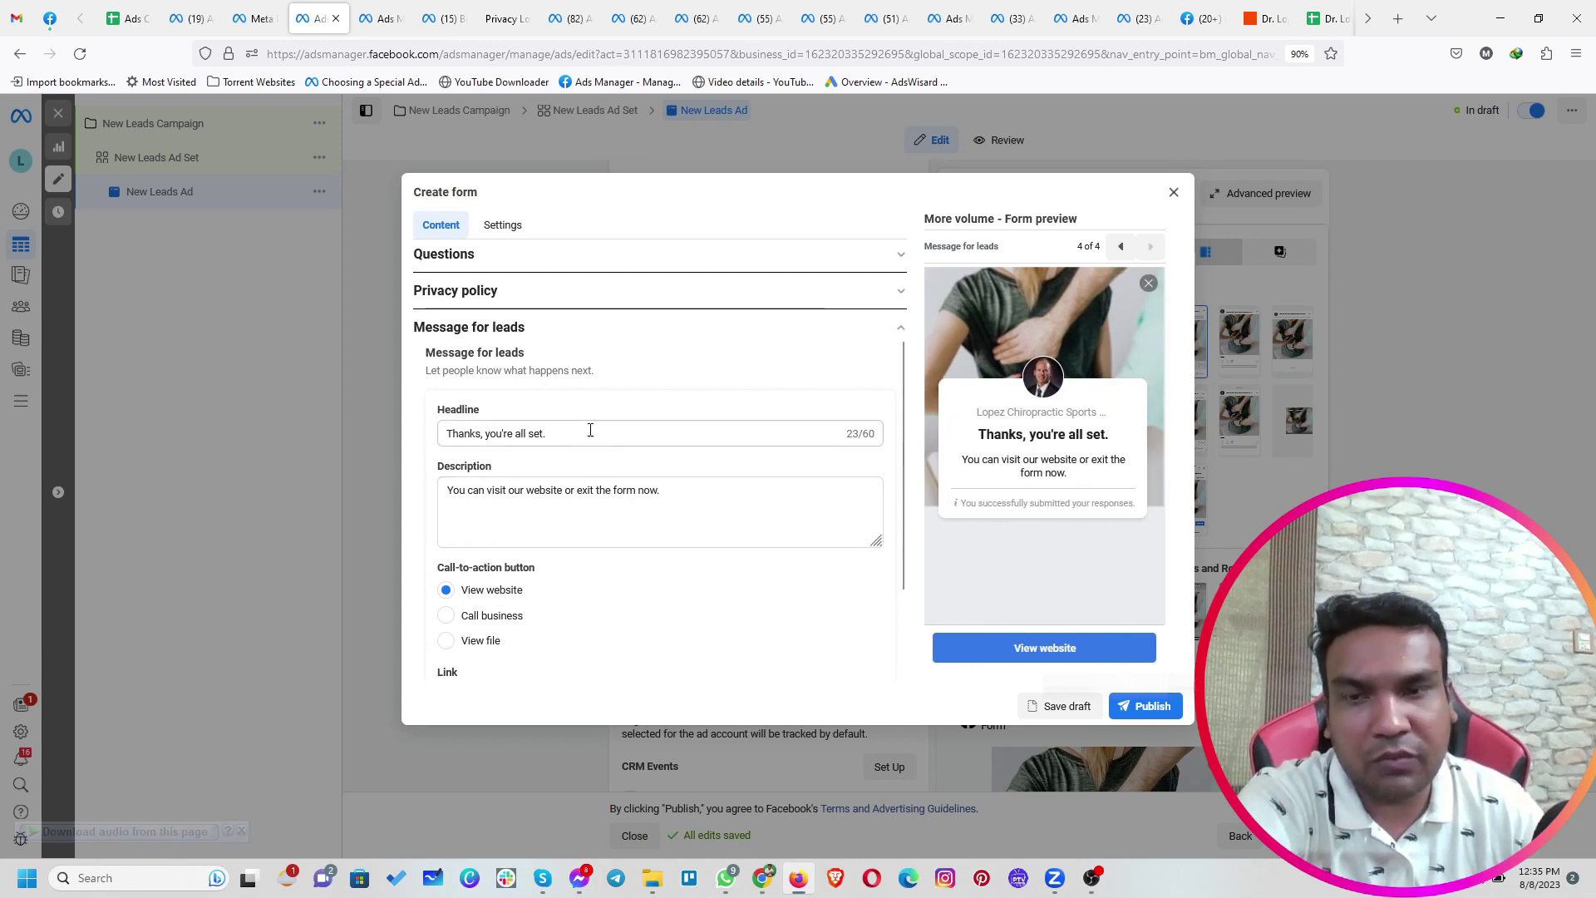
Keep View website as the completion button after previewing the call and file options
left_click_drag(566, 433, 440, 425)
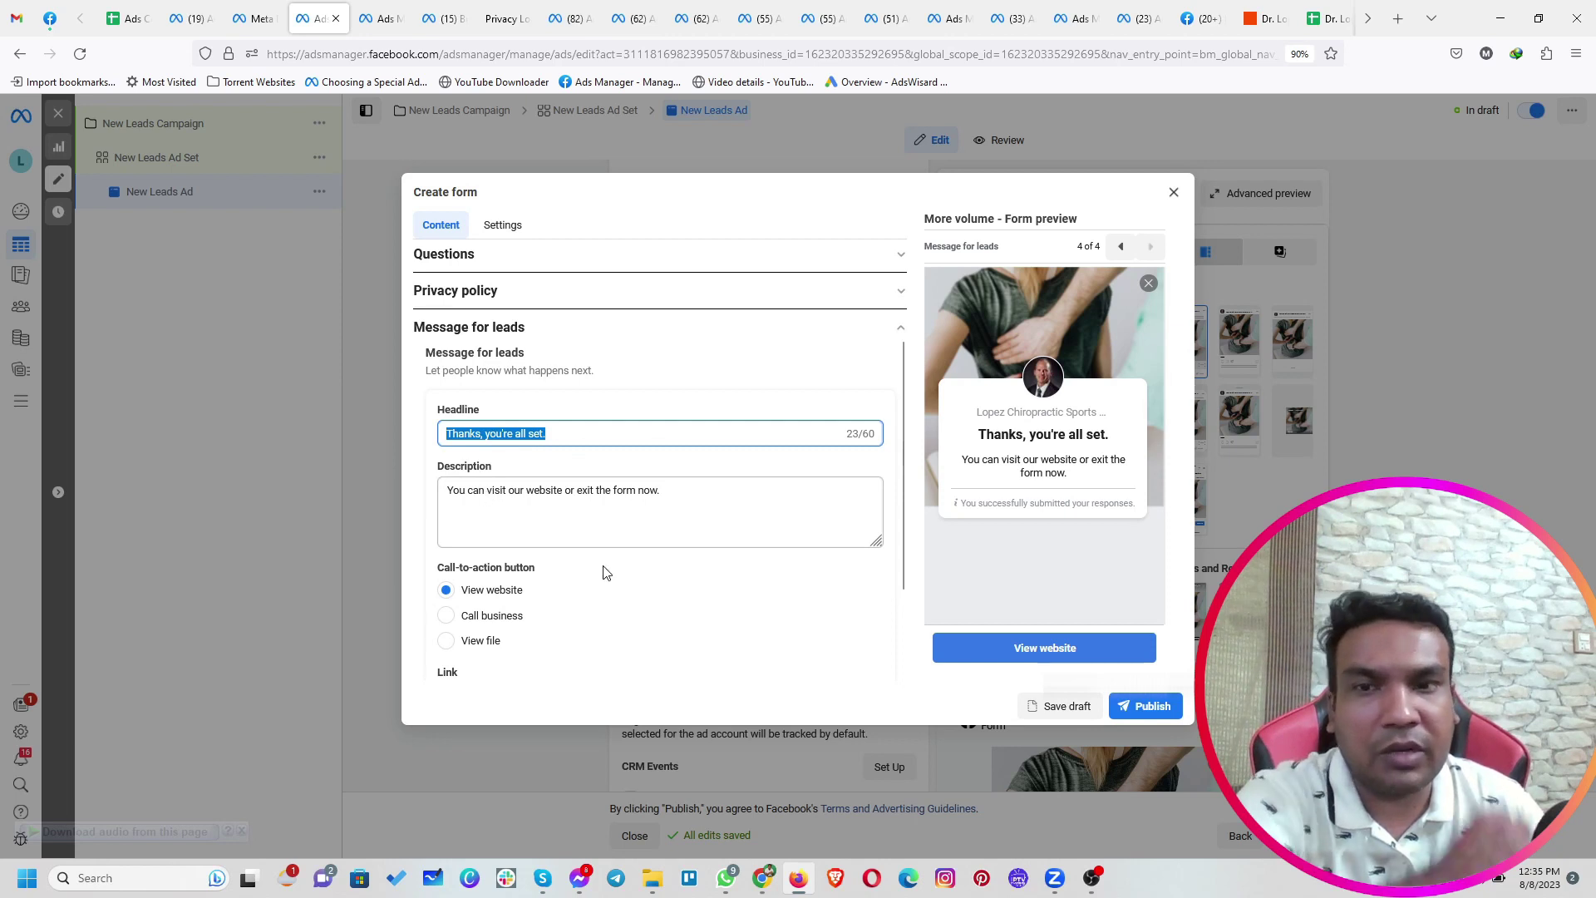
left_click(509, 623)
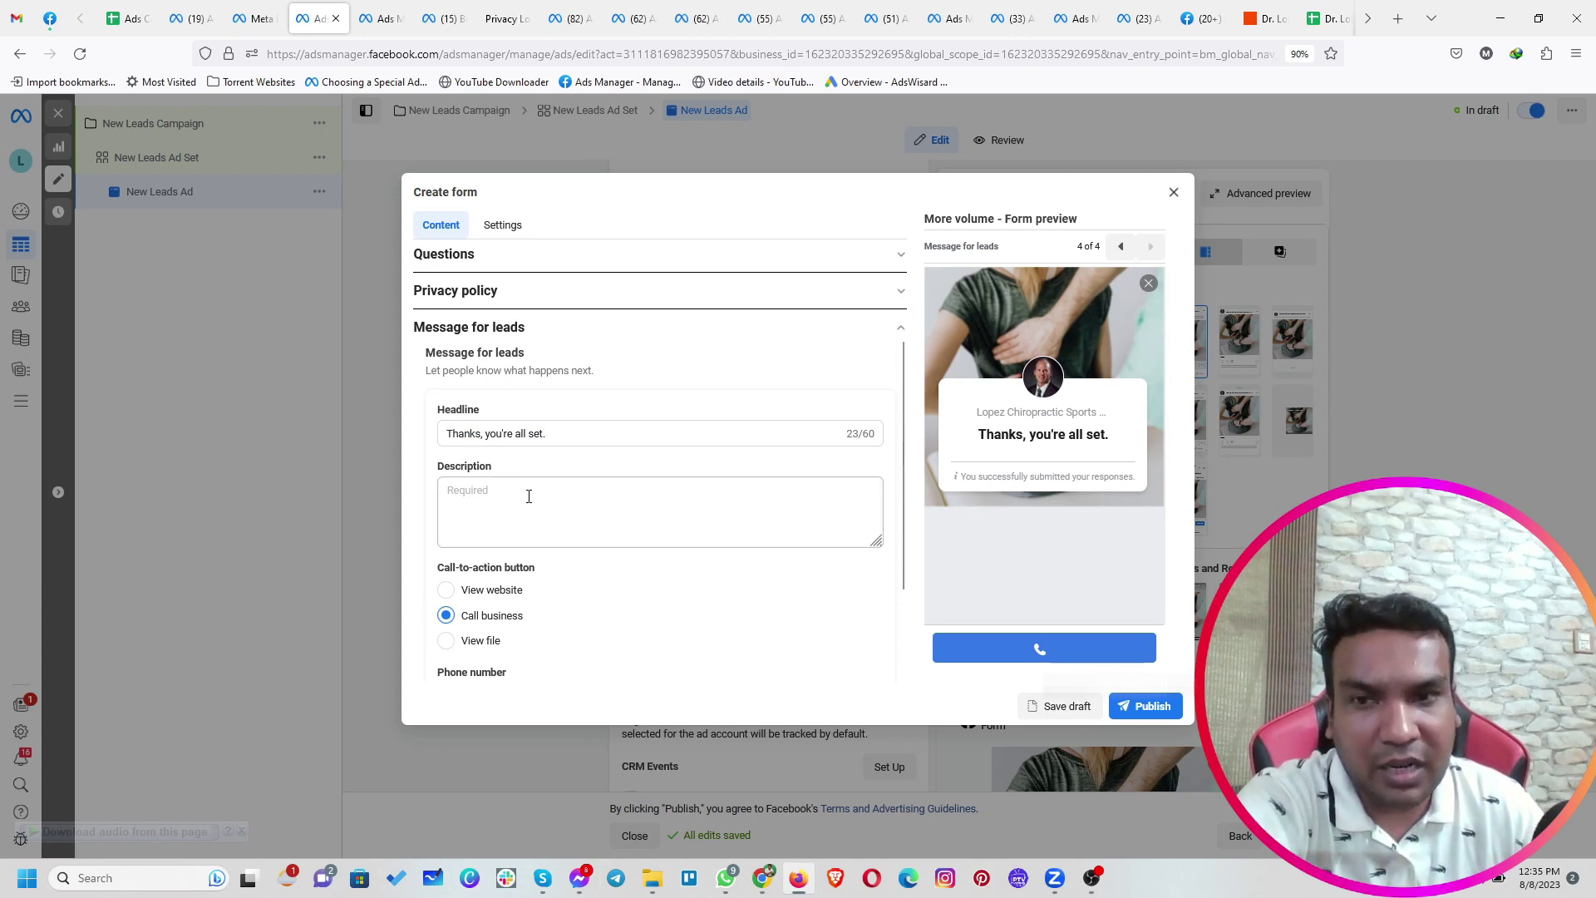
left_click(509, 646)
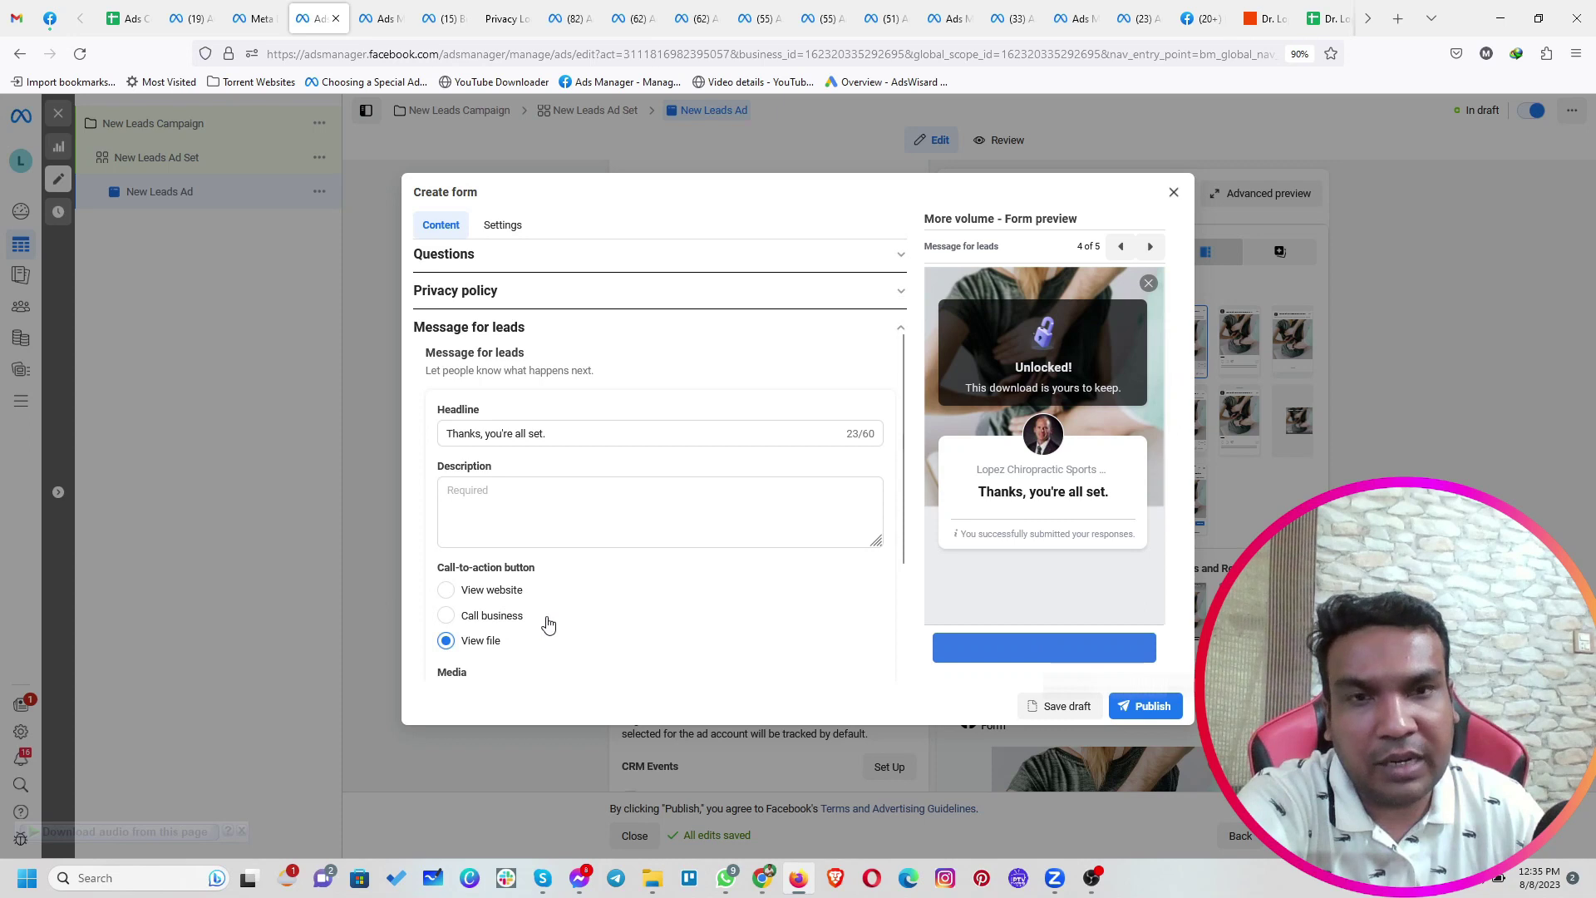
left_click(497, 591)
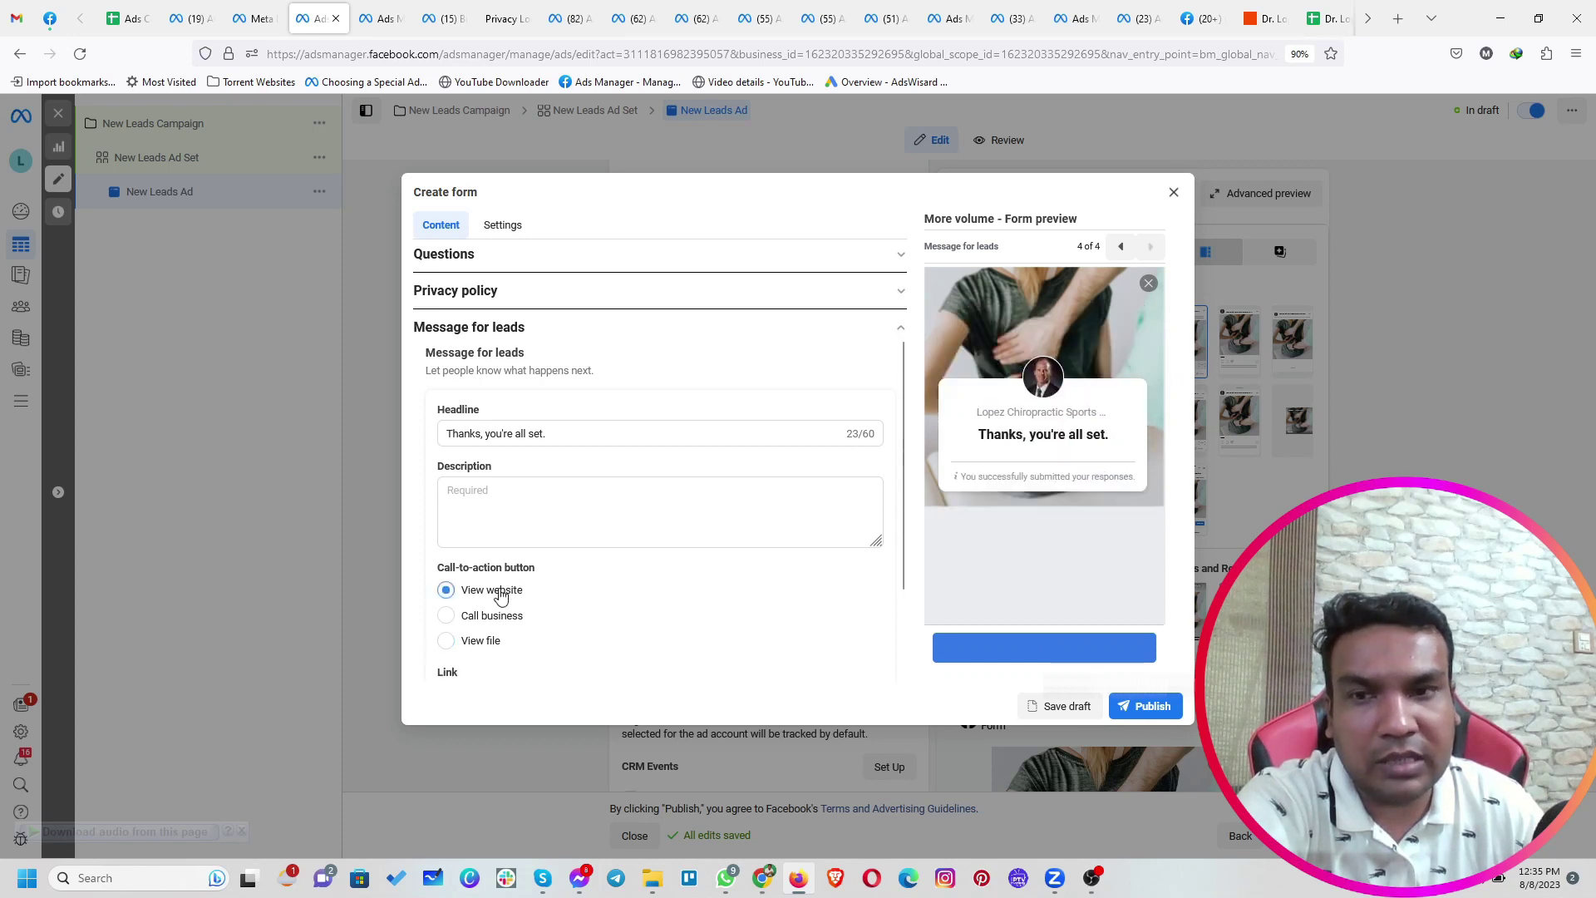
scroll(629, 536, "down", 3)
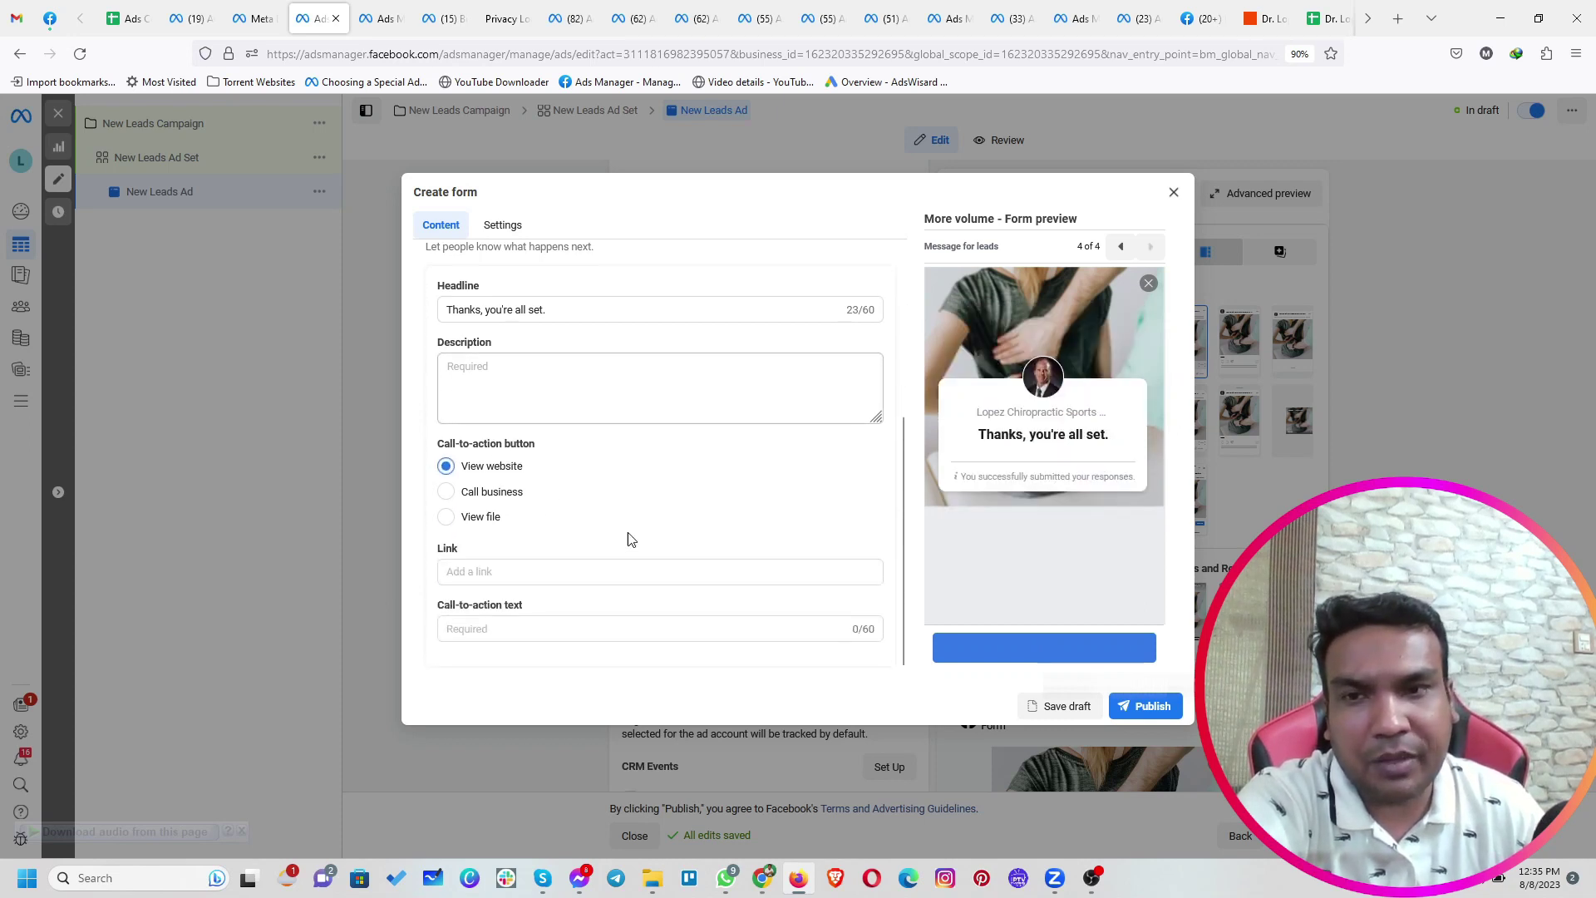
Write the completion description 'Our team representative will contact you soon.' and correct its spelling
left_click(636, 377)
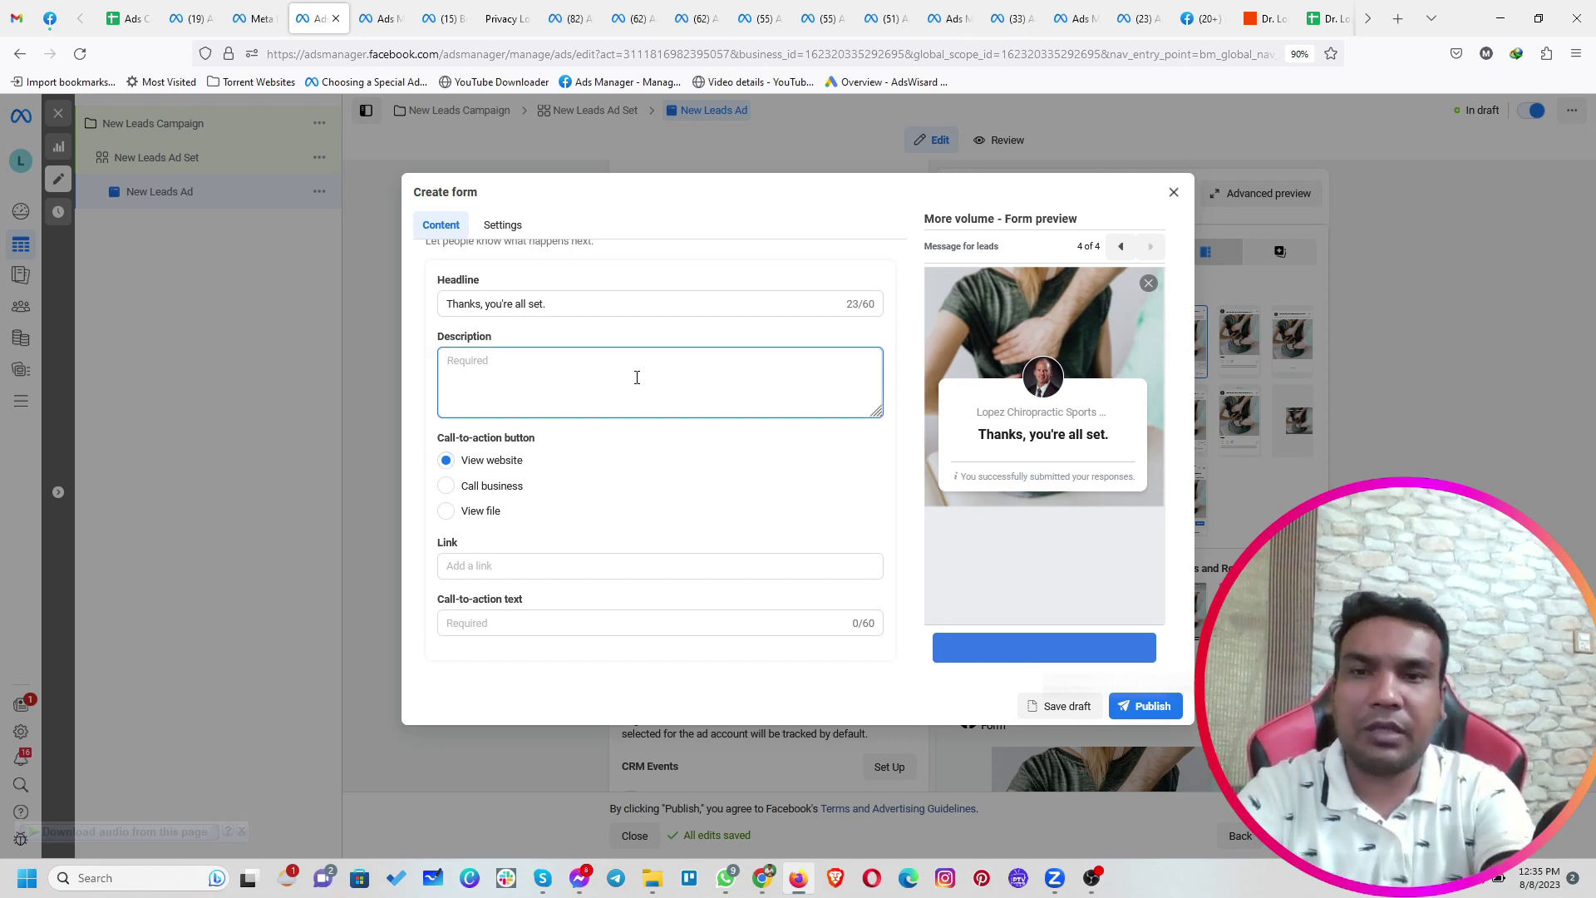
type("Our team respre")
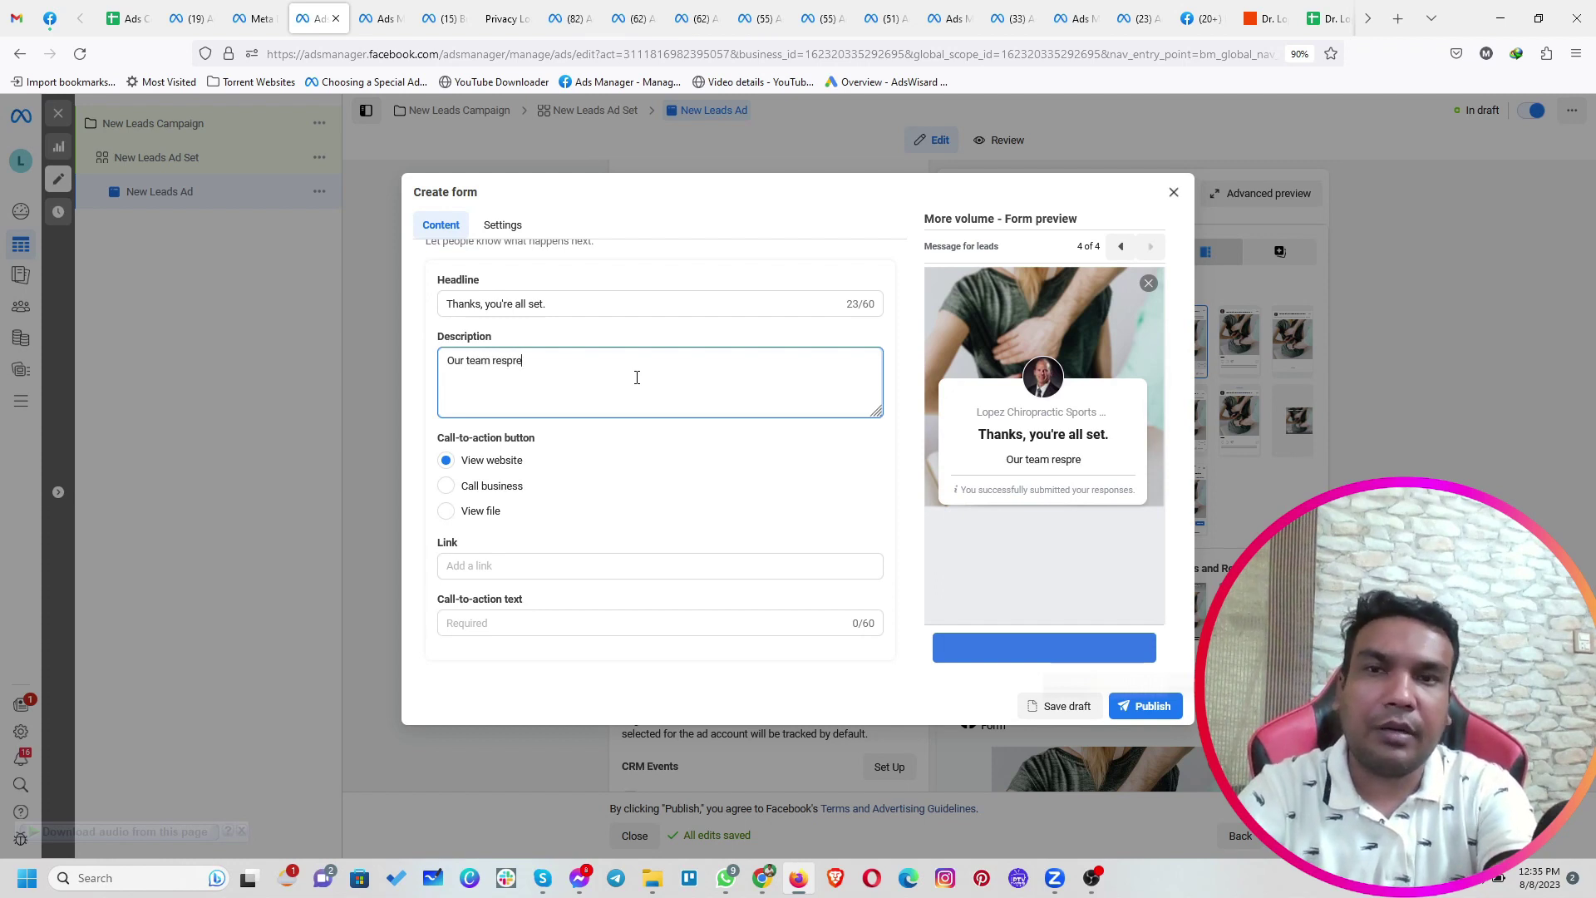
type("sentative w")
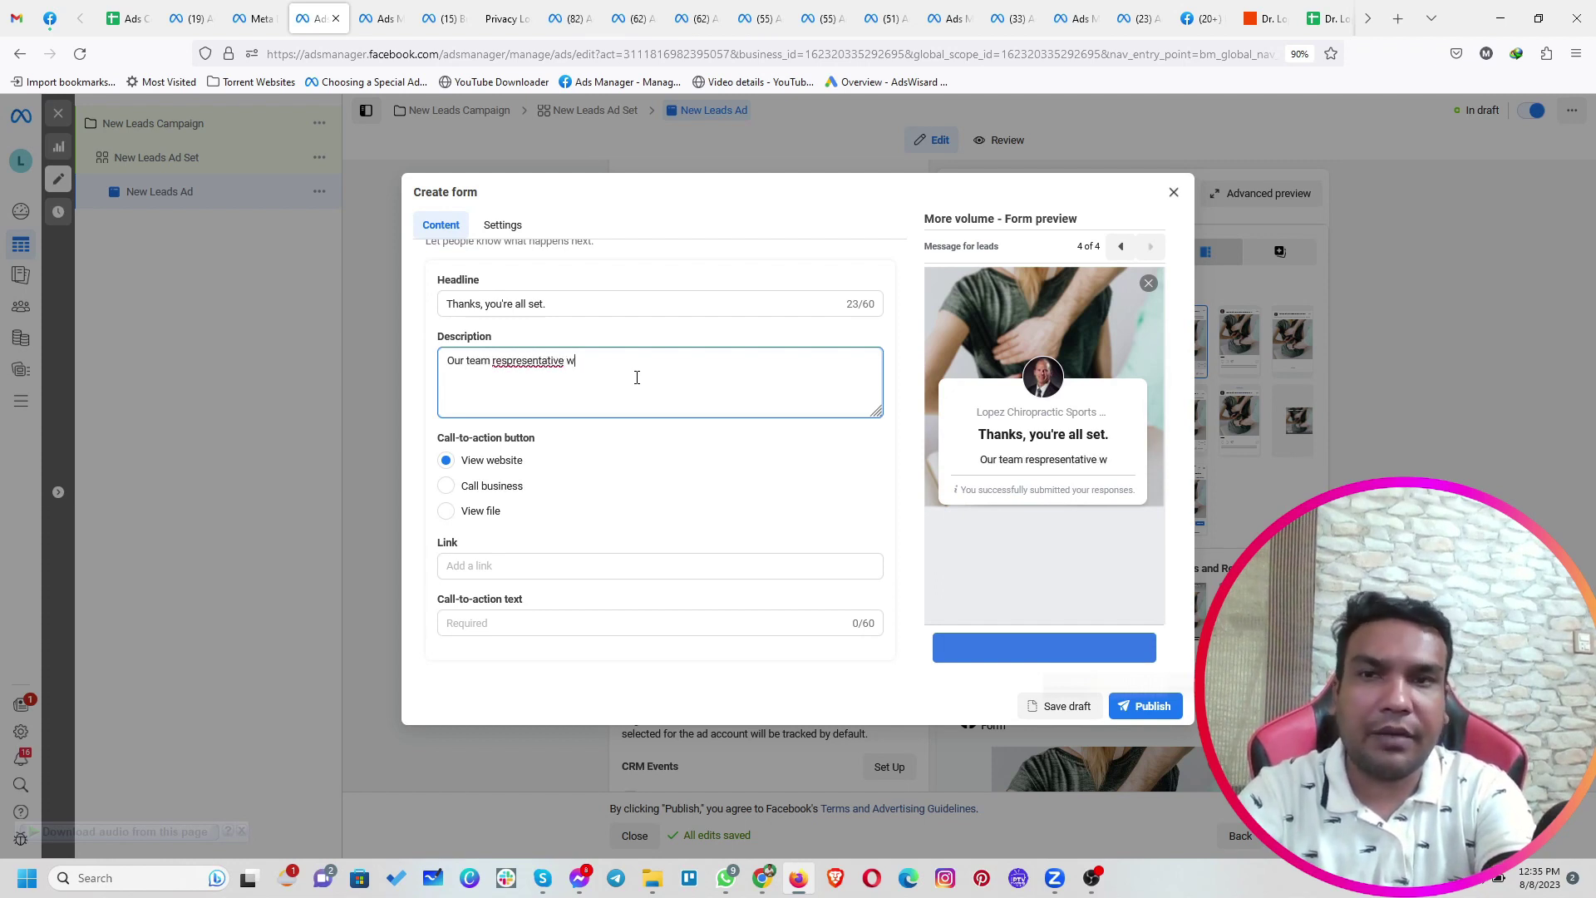
type("ill contac ty")
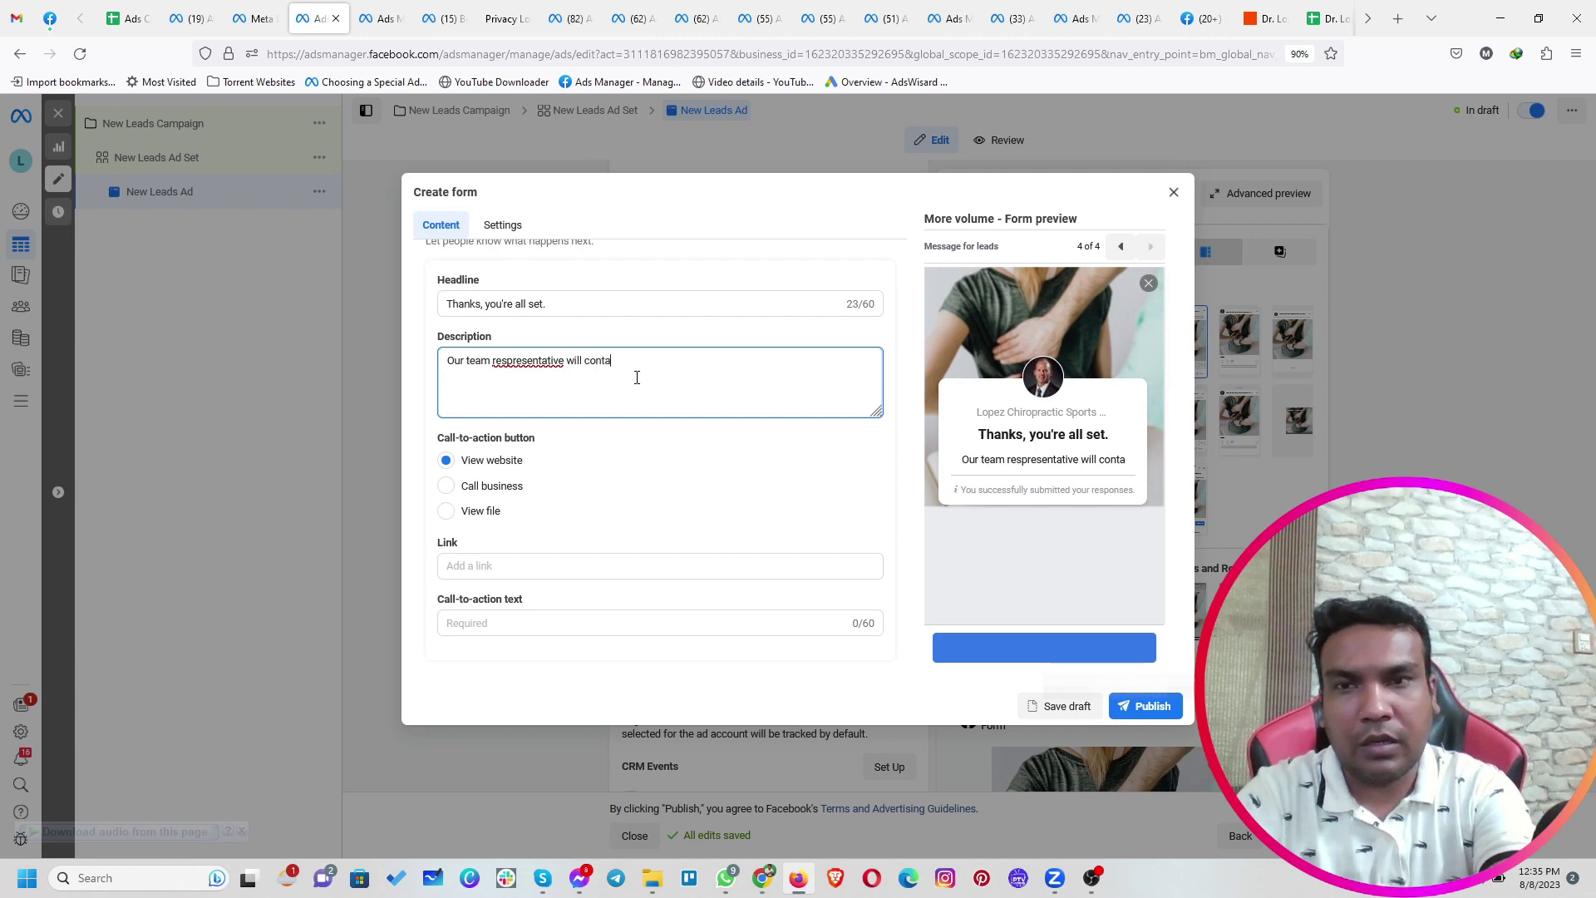
key("BackSpace")
key("BackSpace")
key("BackSpace")
type("t ")
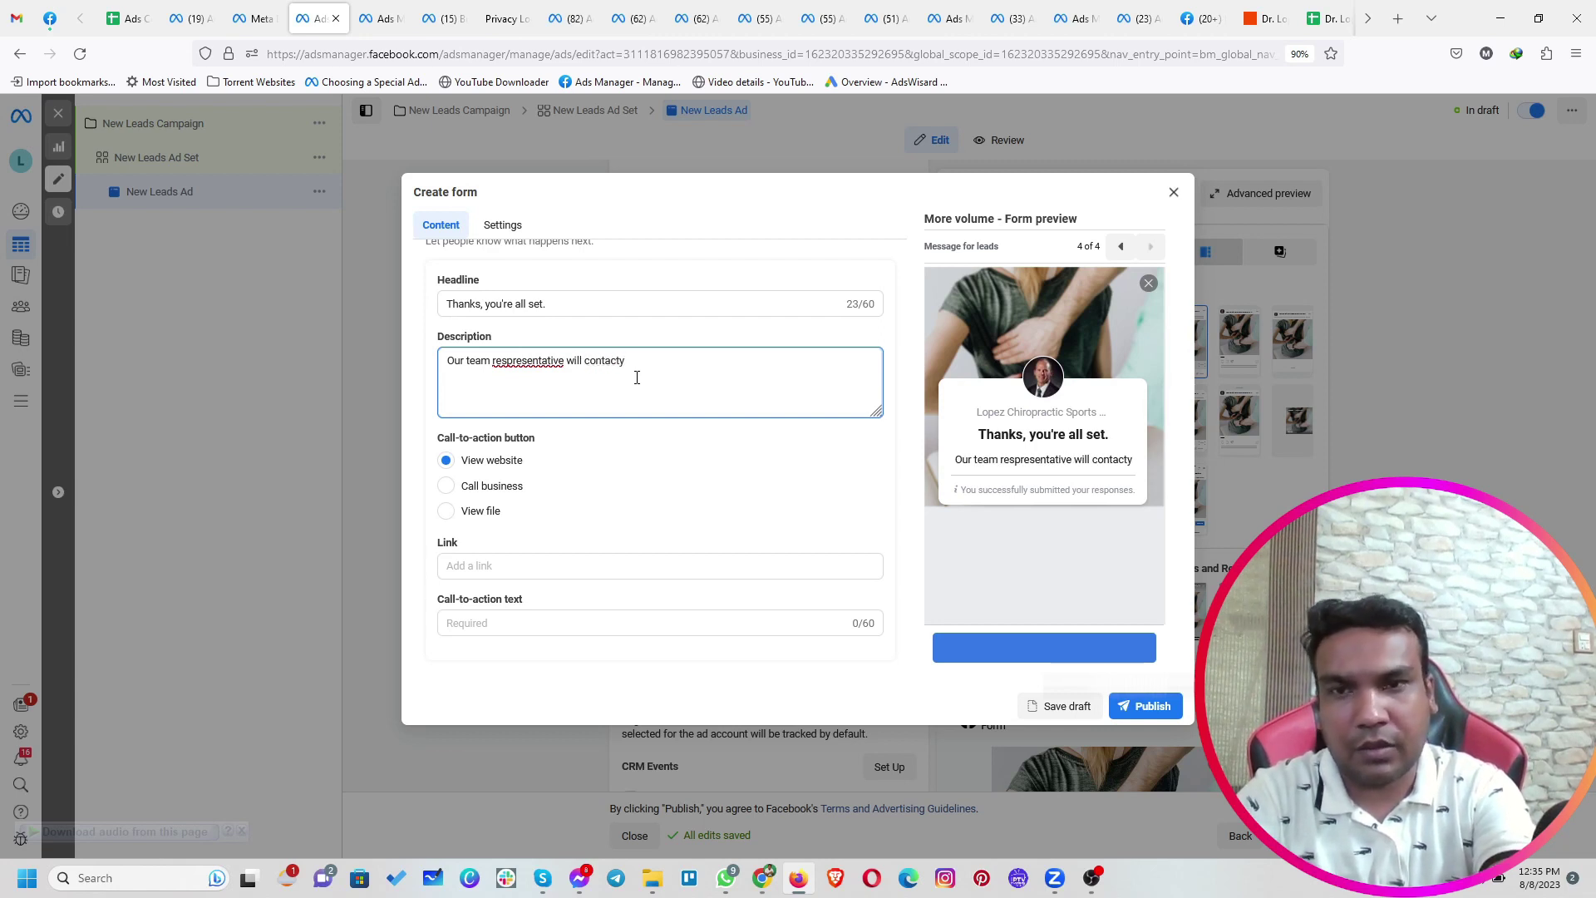
type("you soon.")
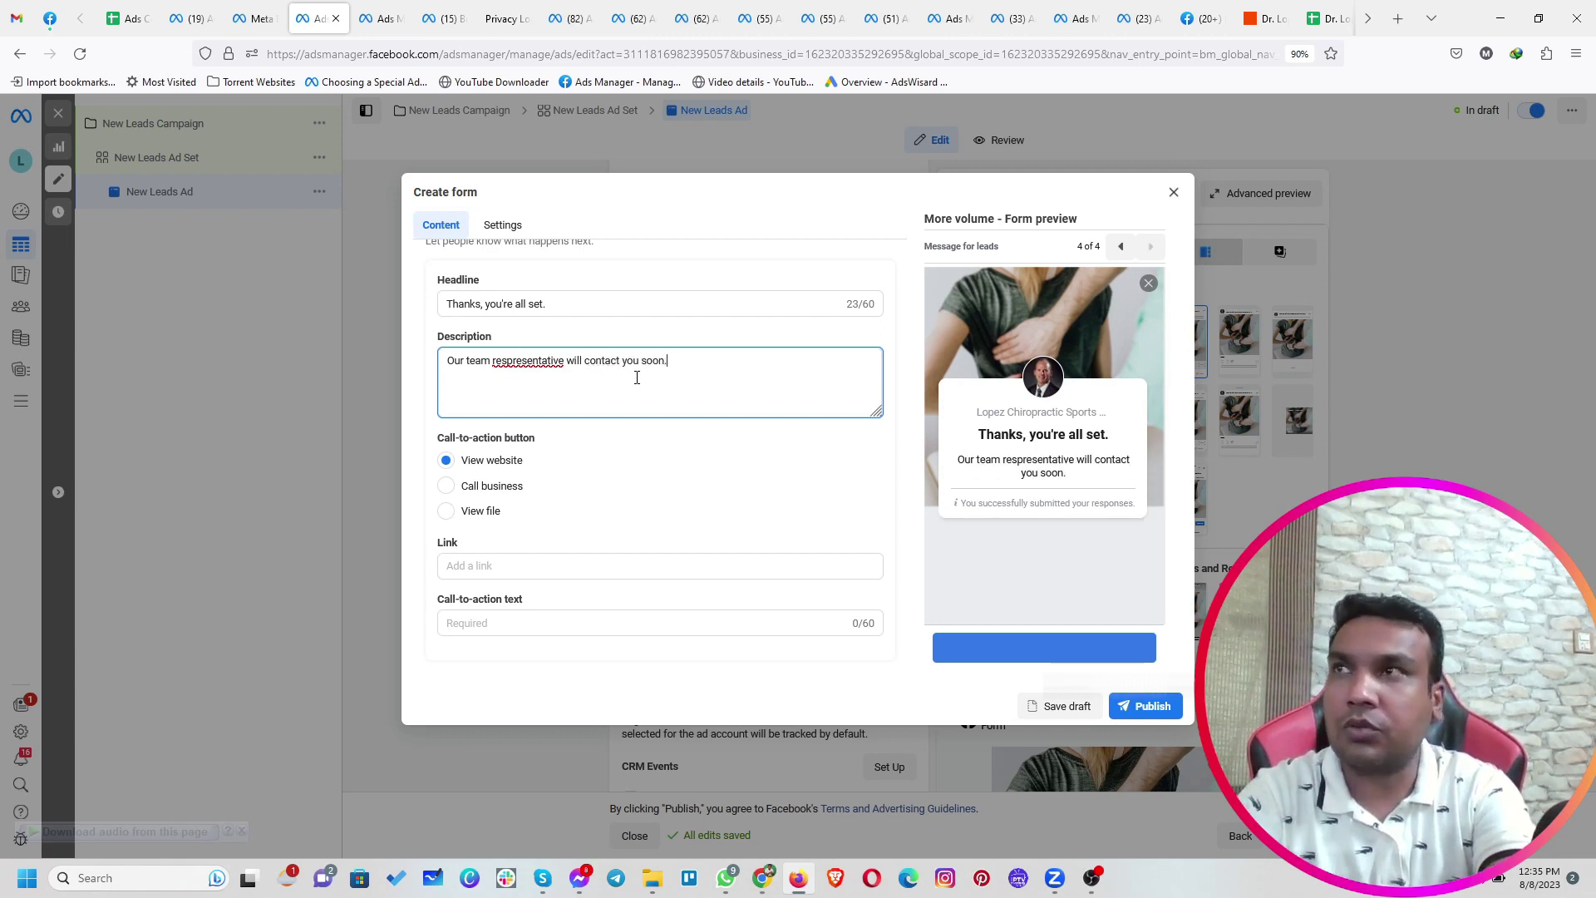
right_click(540, 360)
left_click(586, 378)
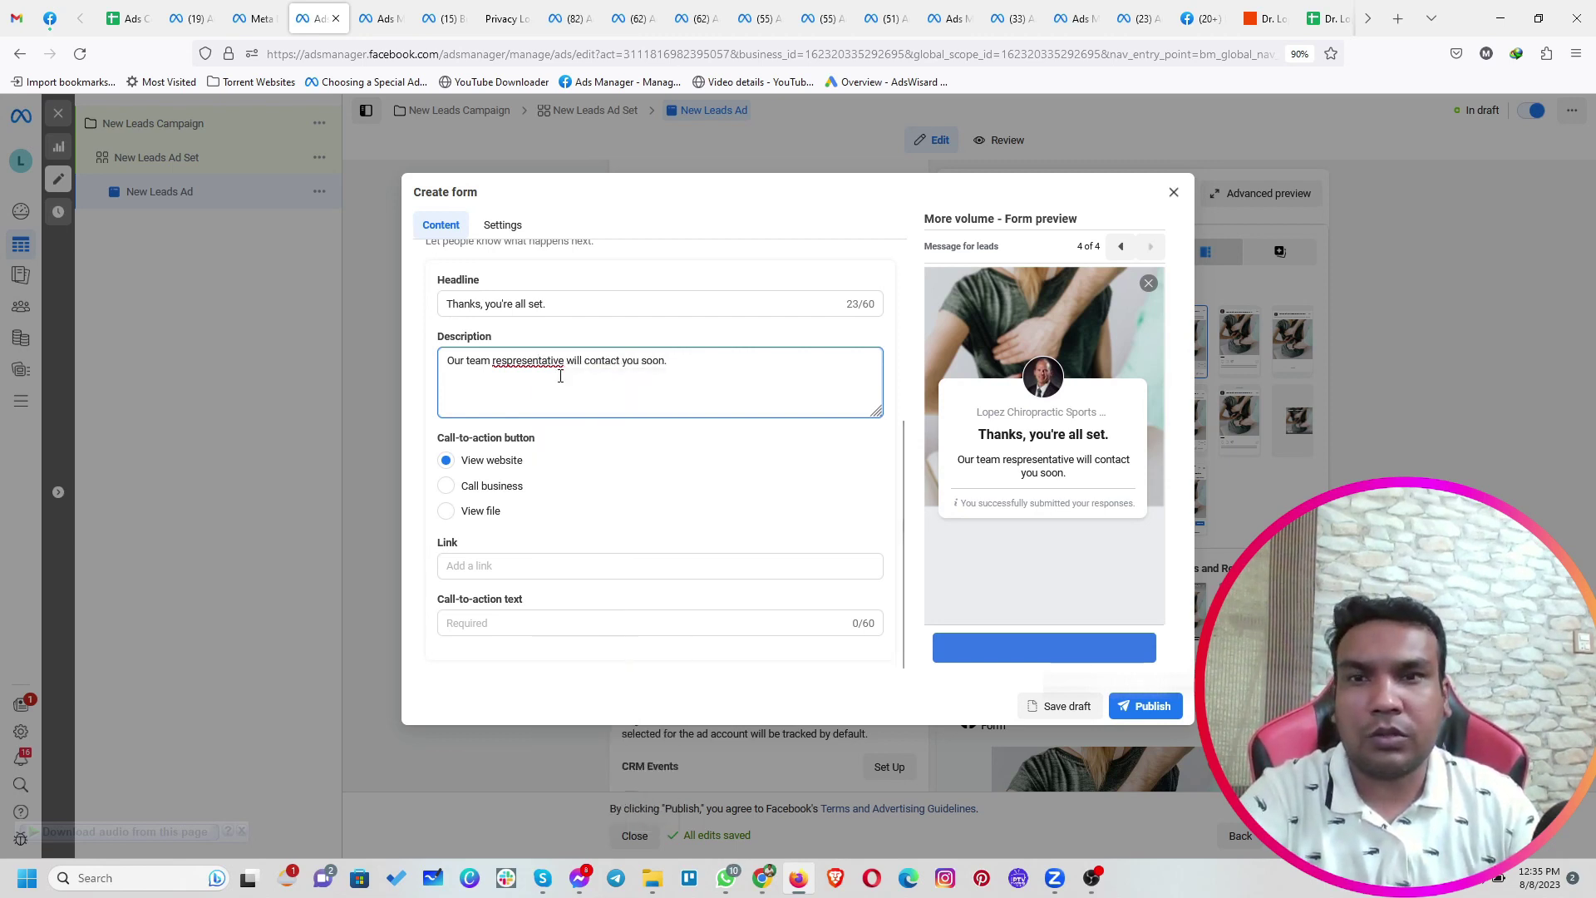
left_click(558, 565)
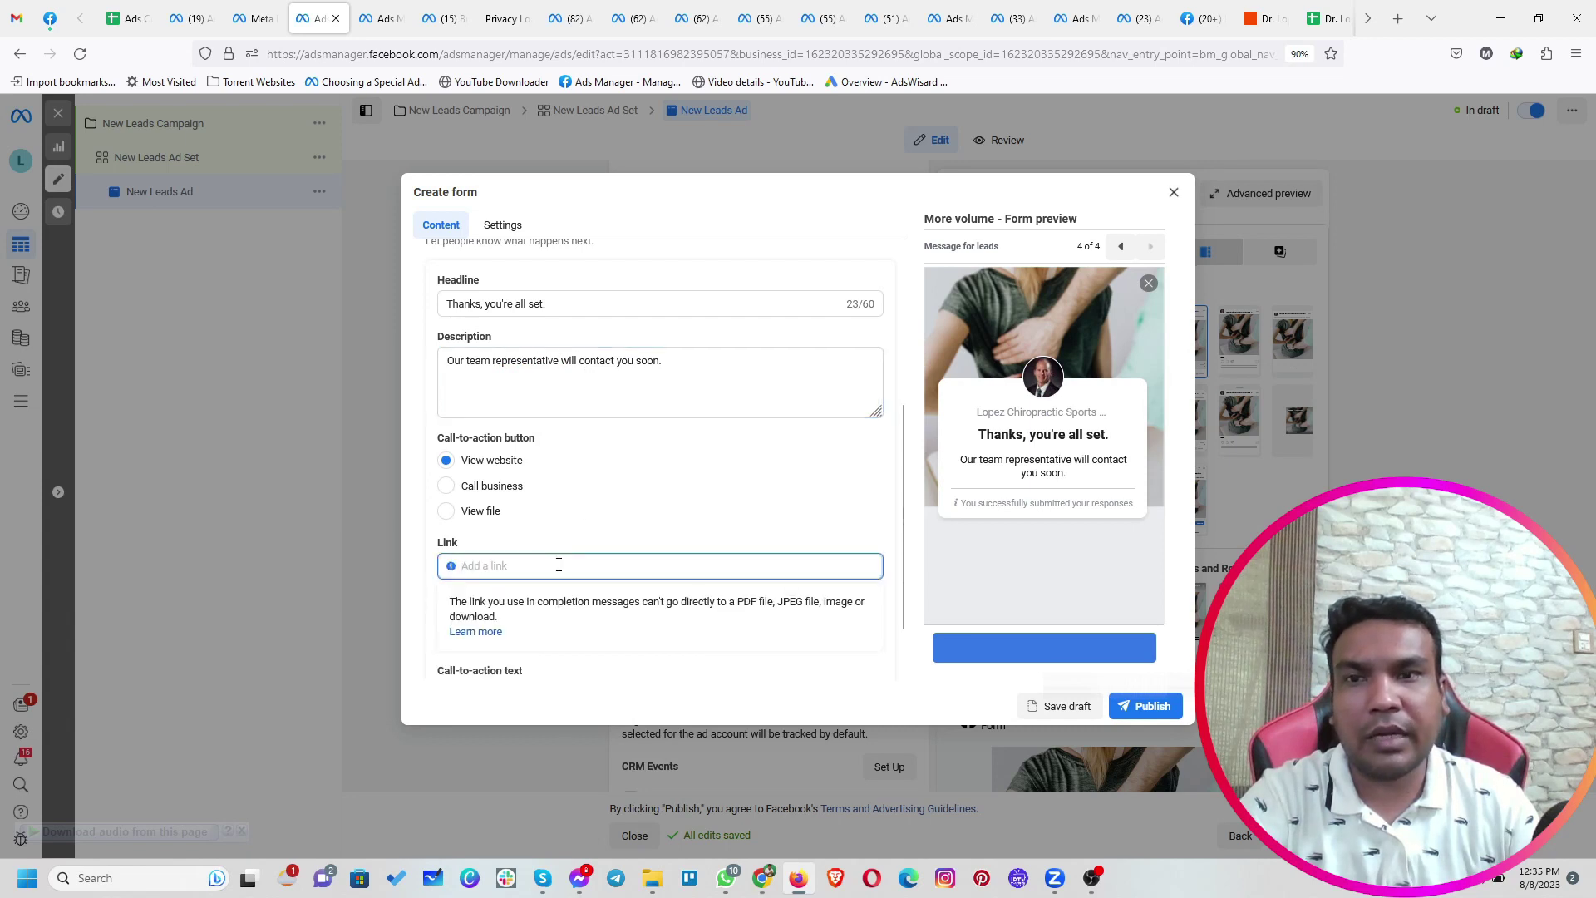
left_click(505, 19)
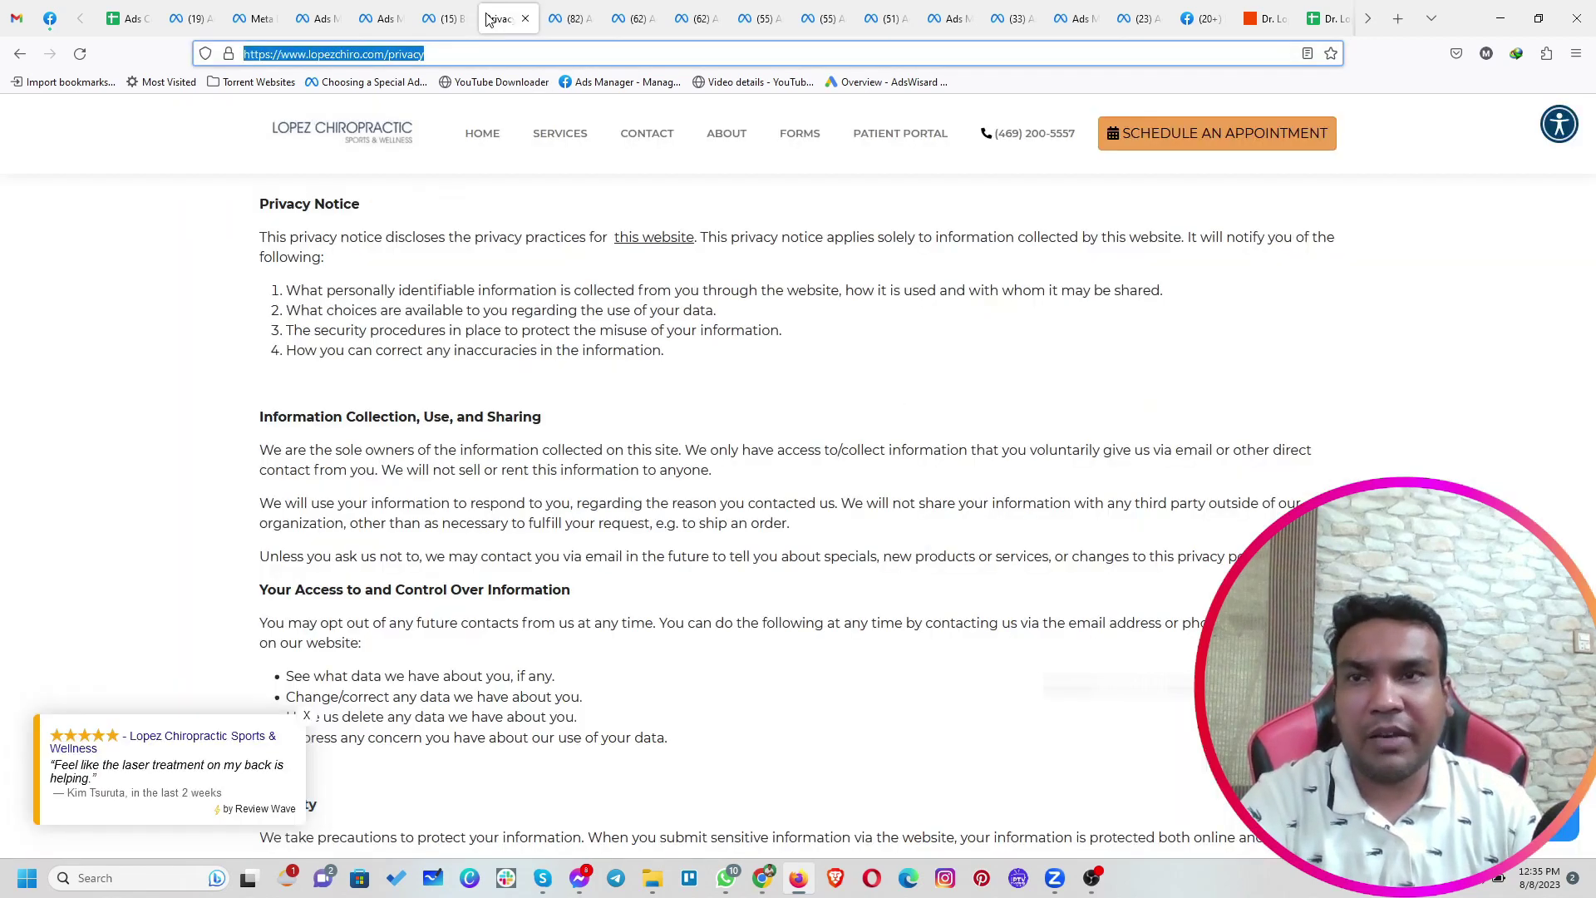
left_click(383, 53)
left_click_drag(388, 53, 198, 64)
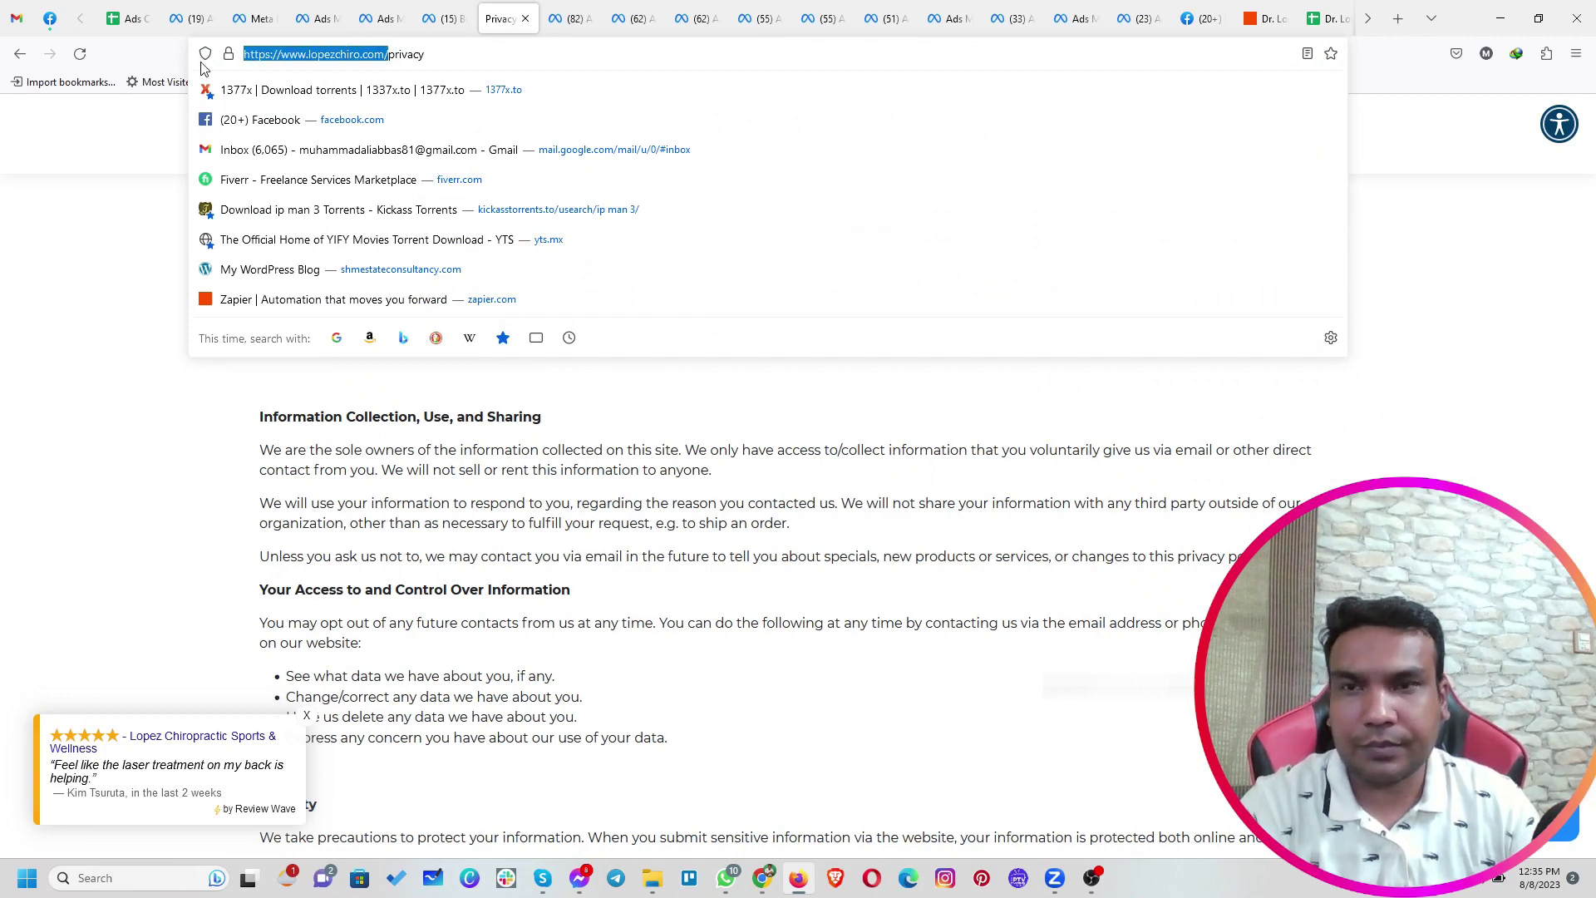
key("ctrl+c")
left_click(319, 19)
key("ctrl+v")
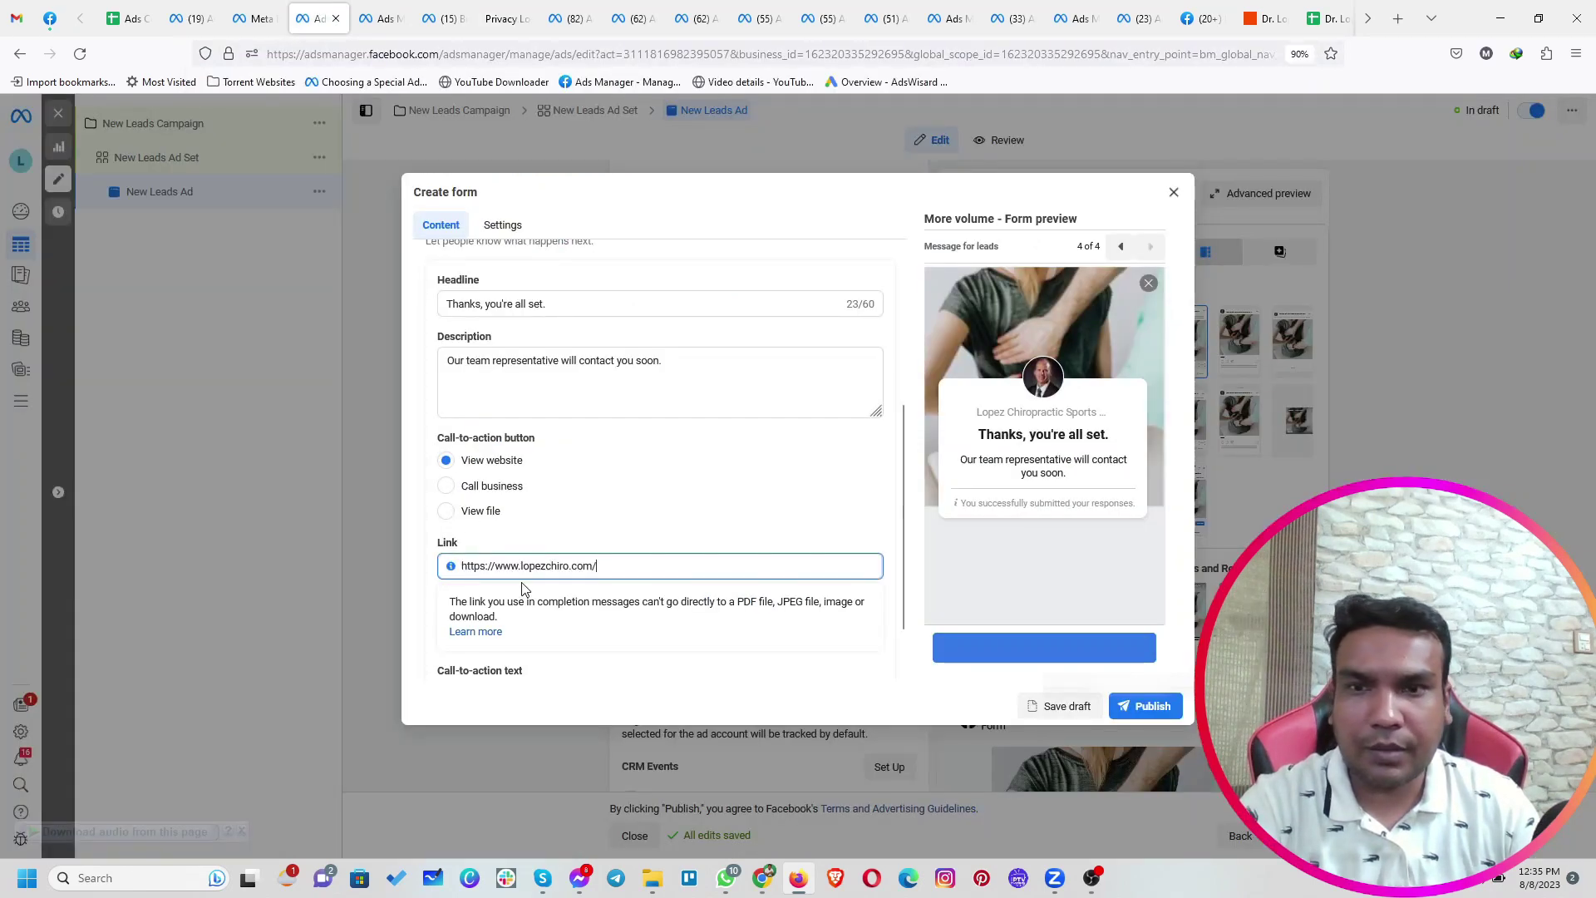
scroll(584, 601, "down", 1)
left_click(578, 629)
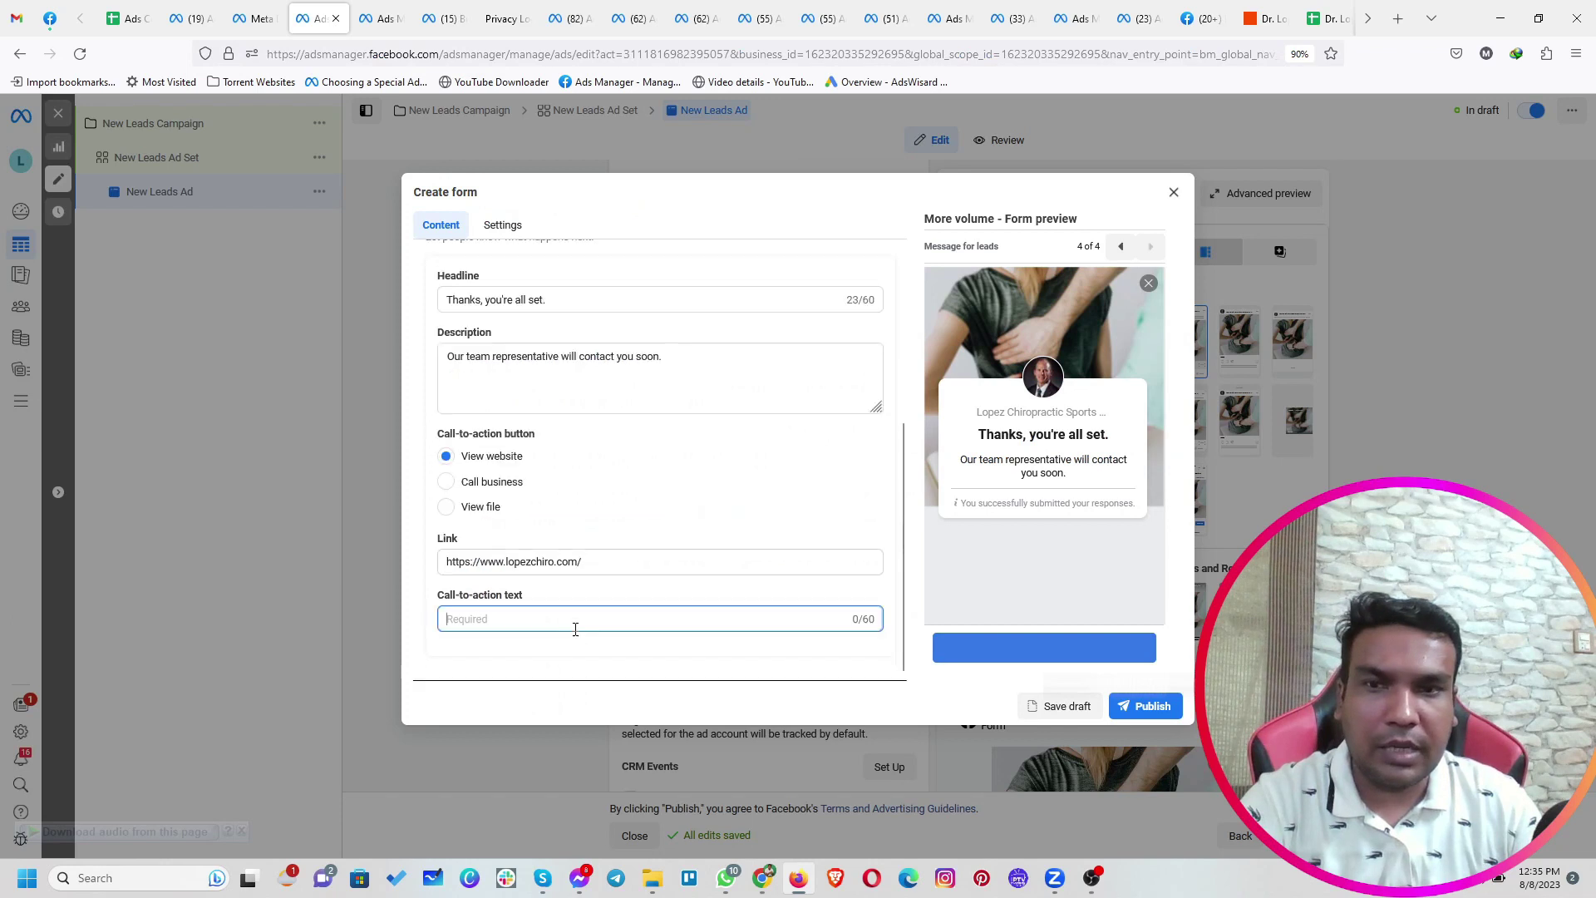
type("V")
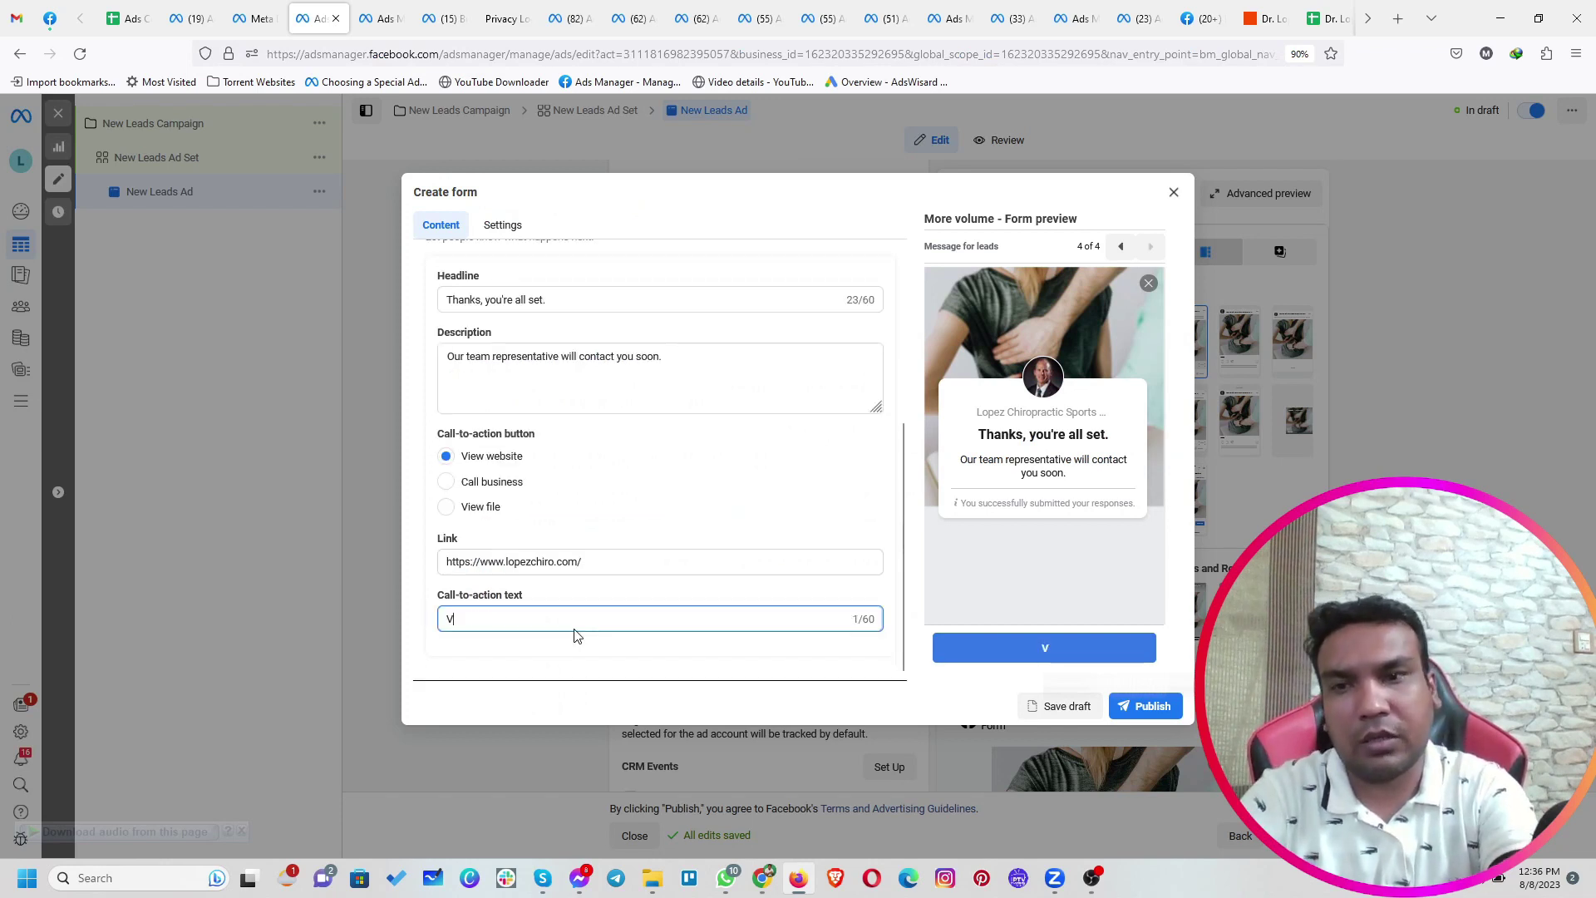
type("isit Website")
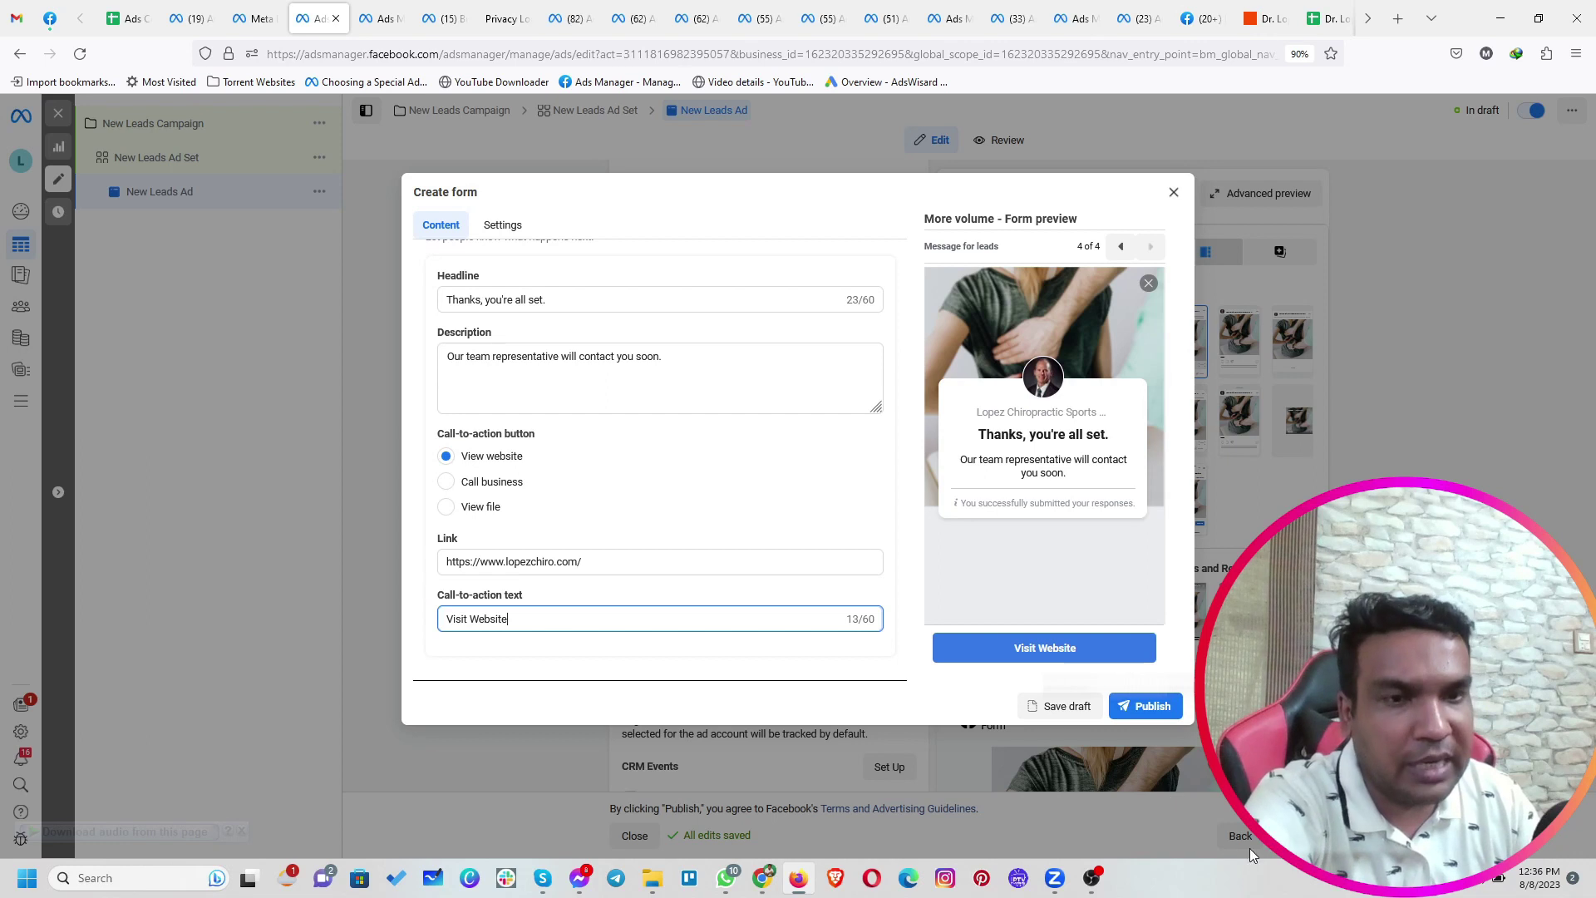
Discard the instant form and close the ad editor without publishing the drafts
left_click(1173, 193)
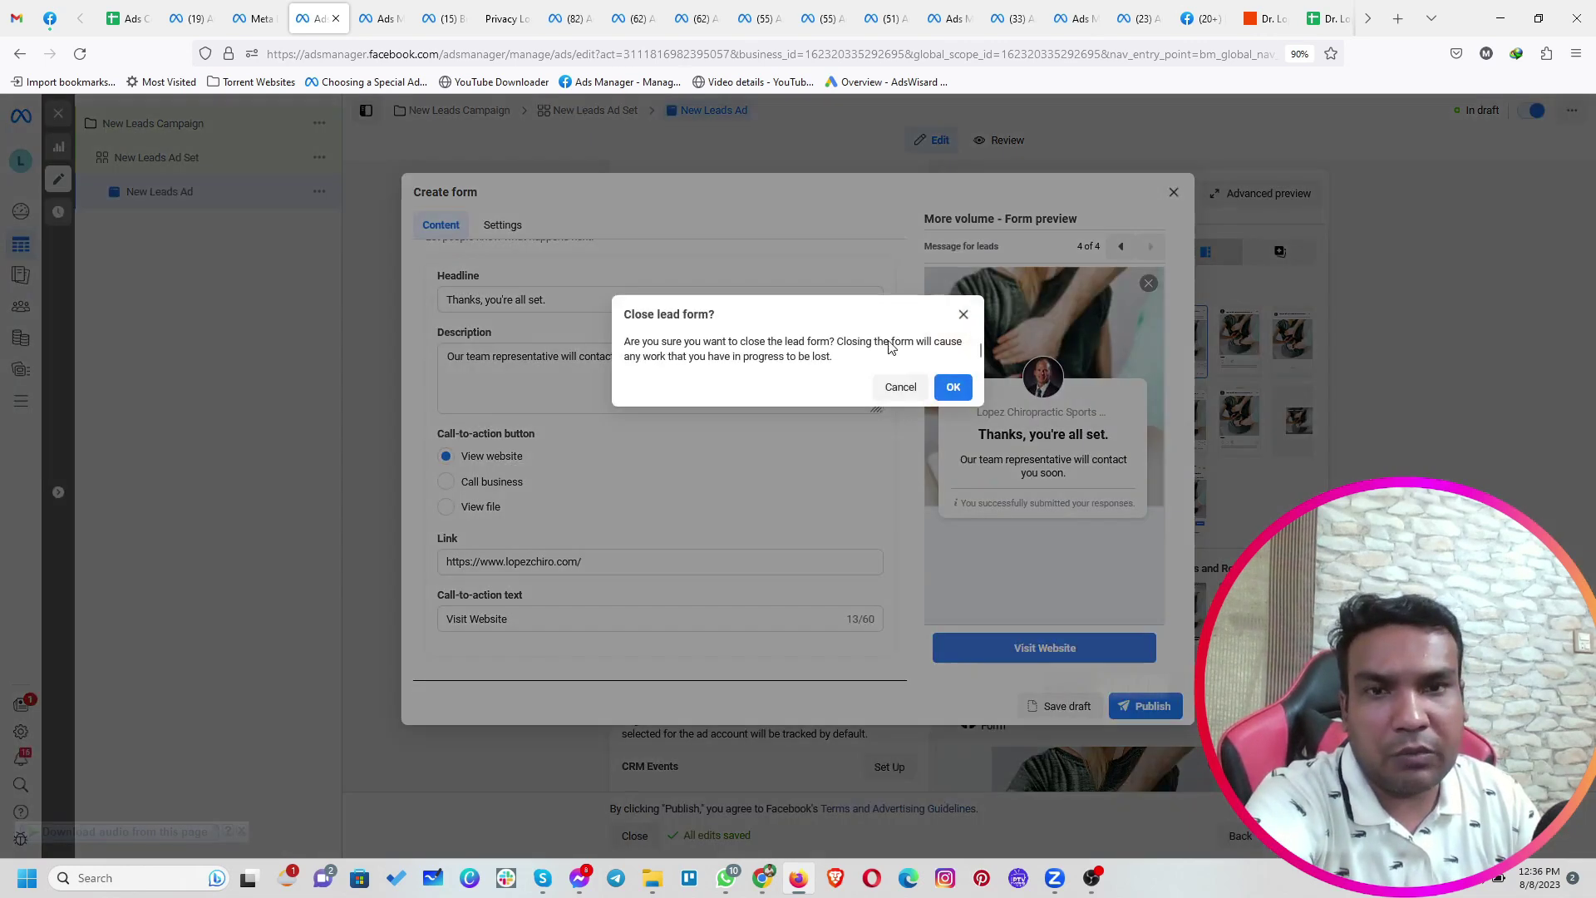
left_click(948, 392)
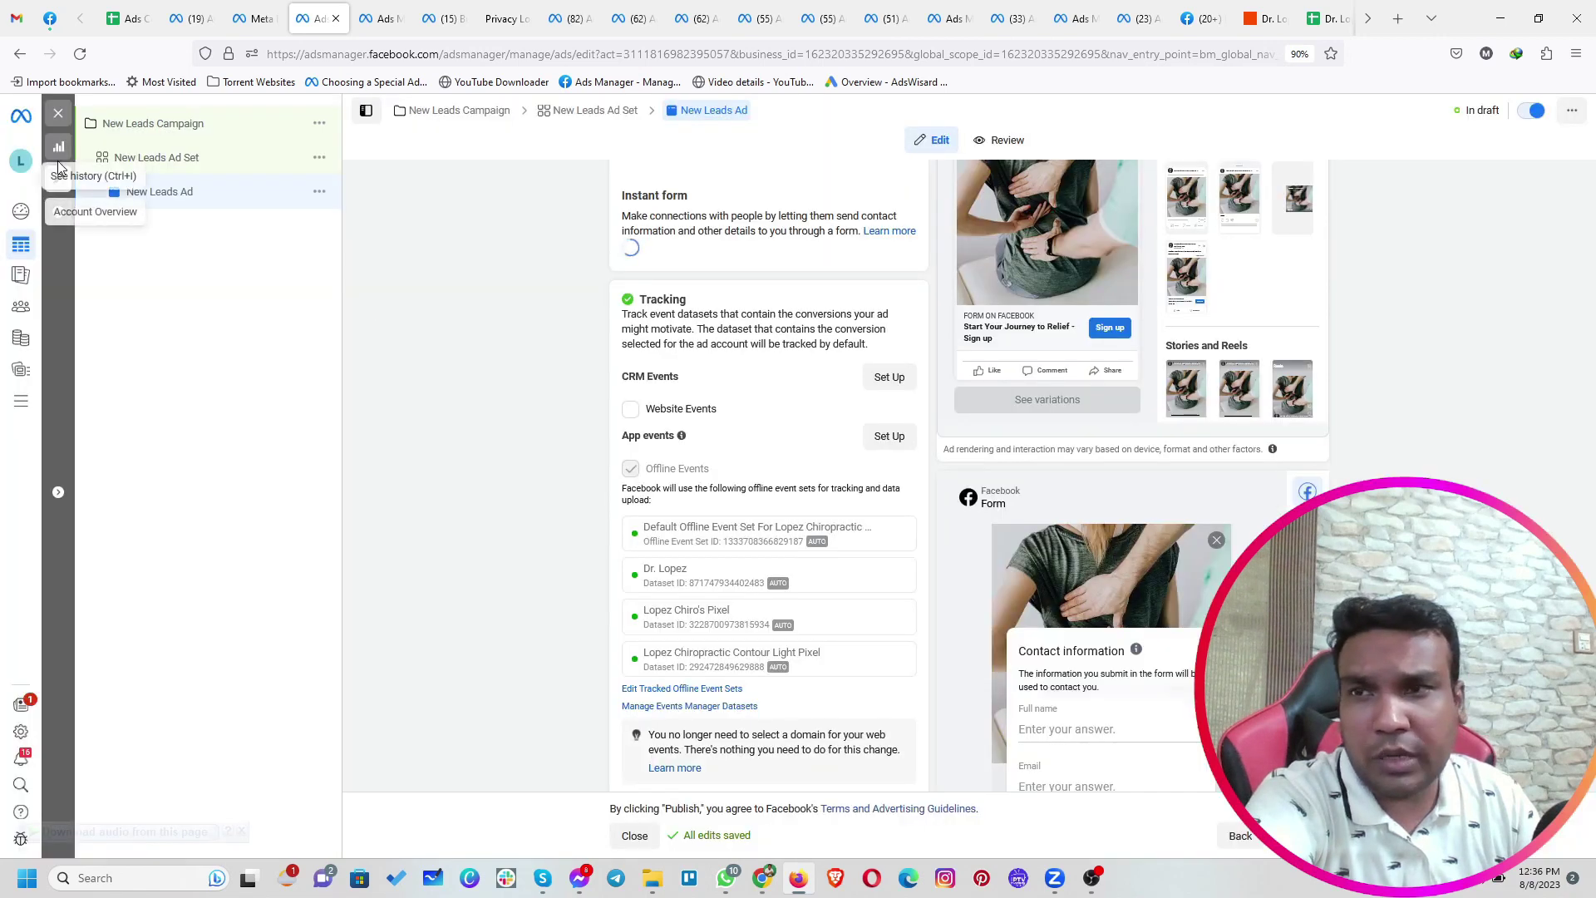
left_click(64, 118)
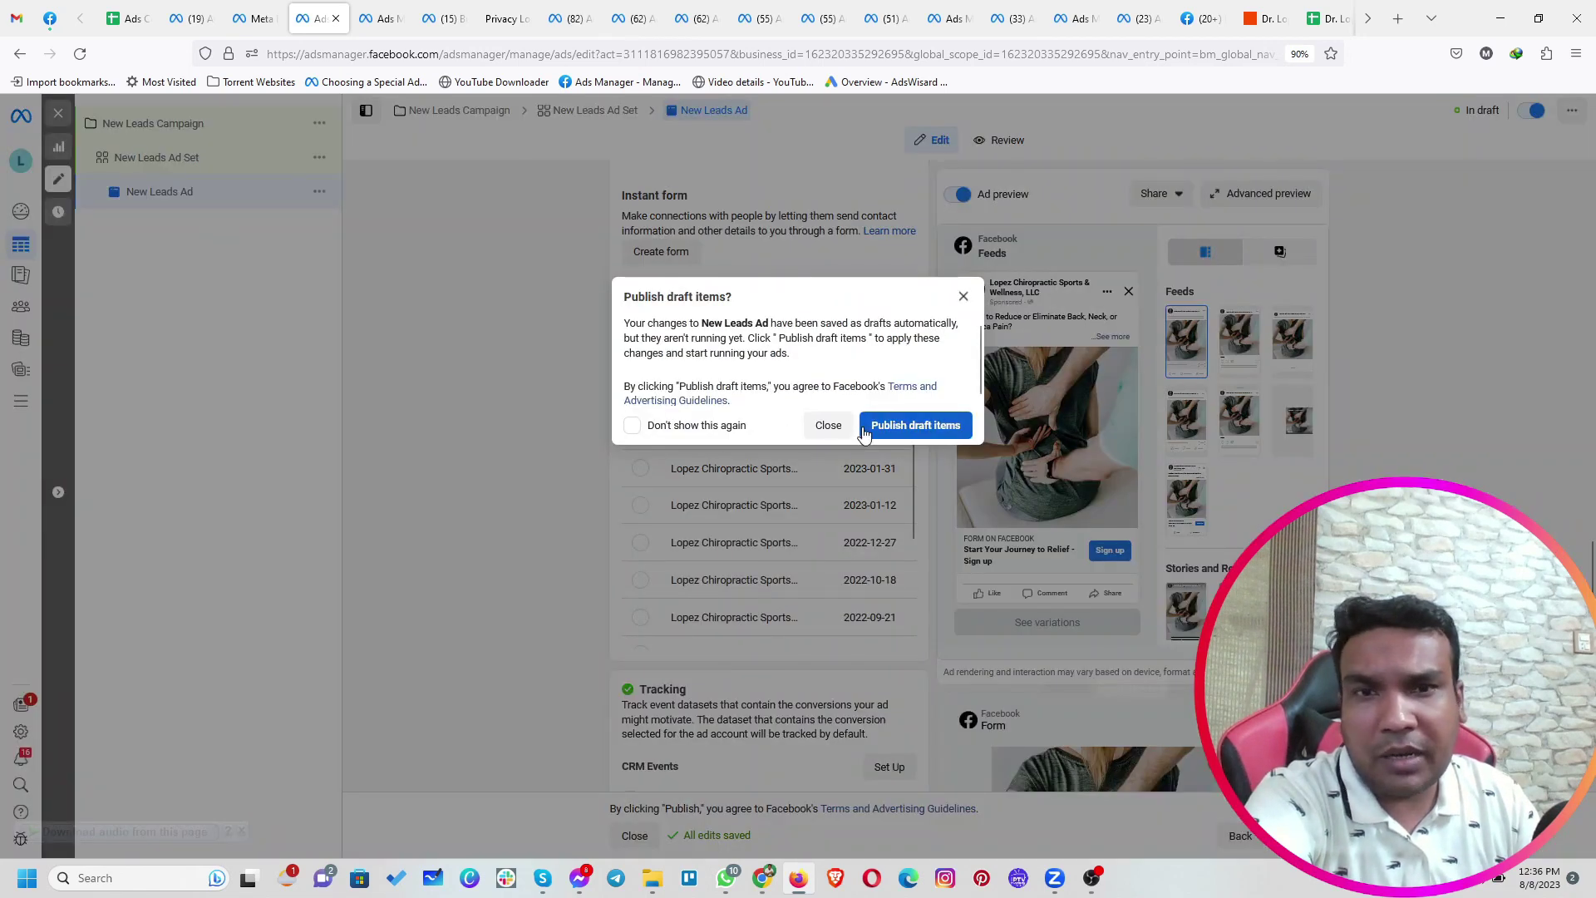
left_click(826, 426)
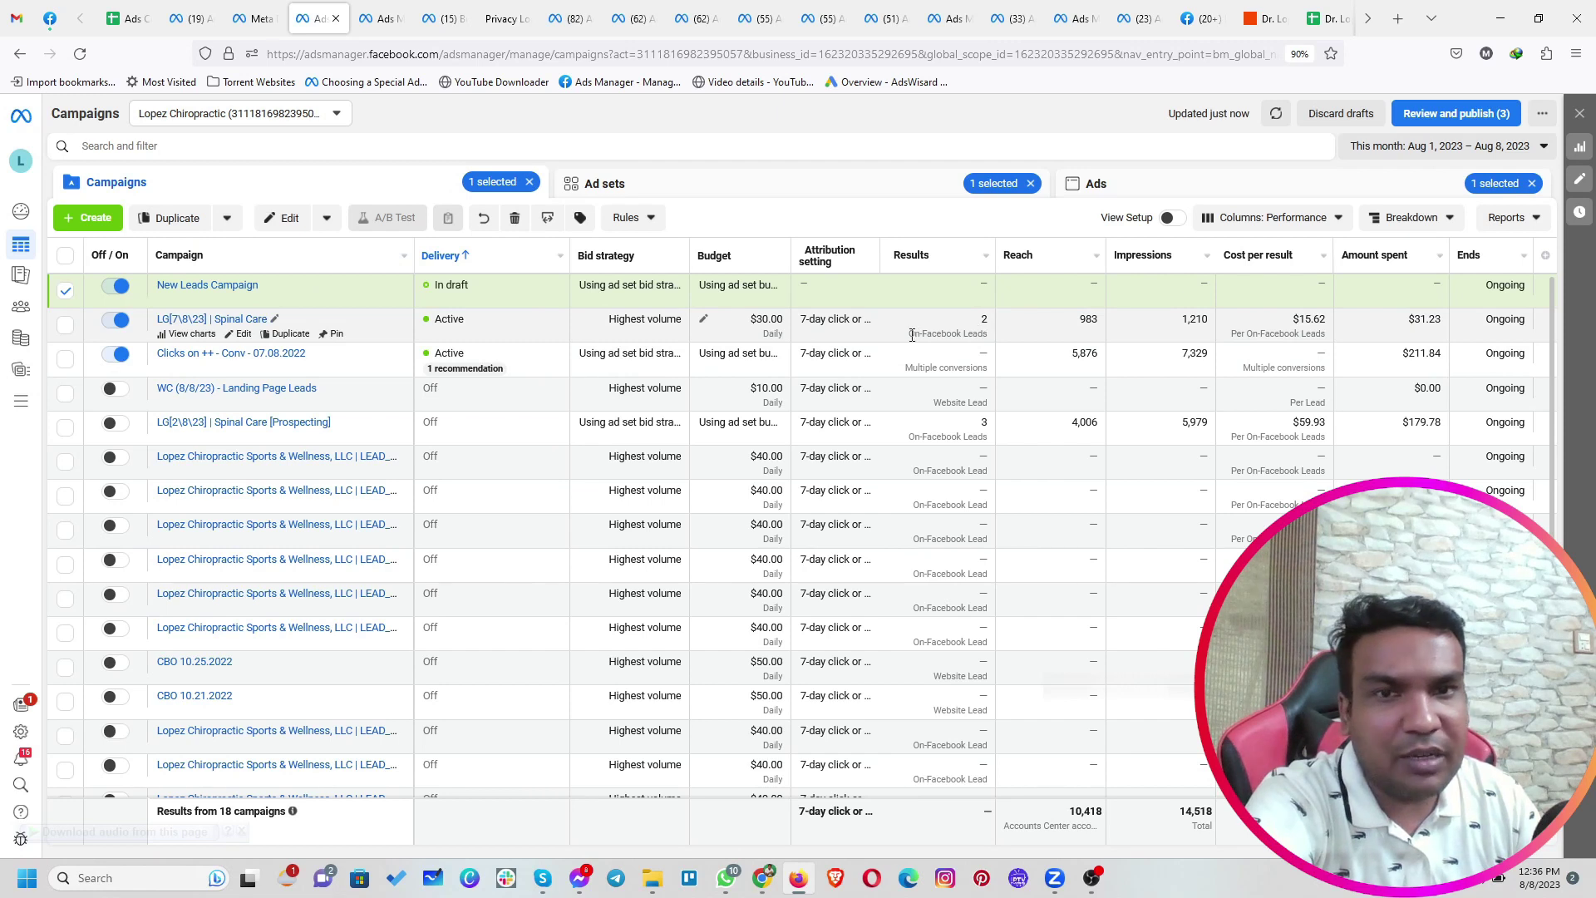
Select the draft New Leads Campaign in the Campaigns table
left_click_drag(911, 335, 989, 326)
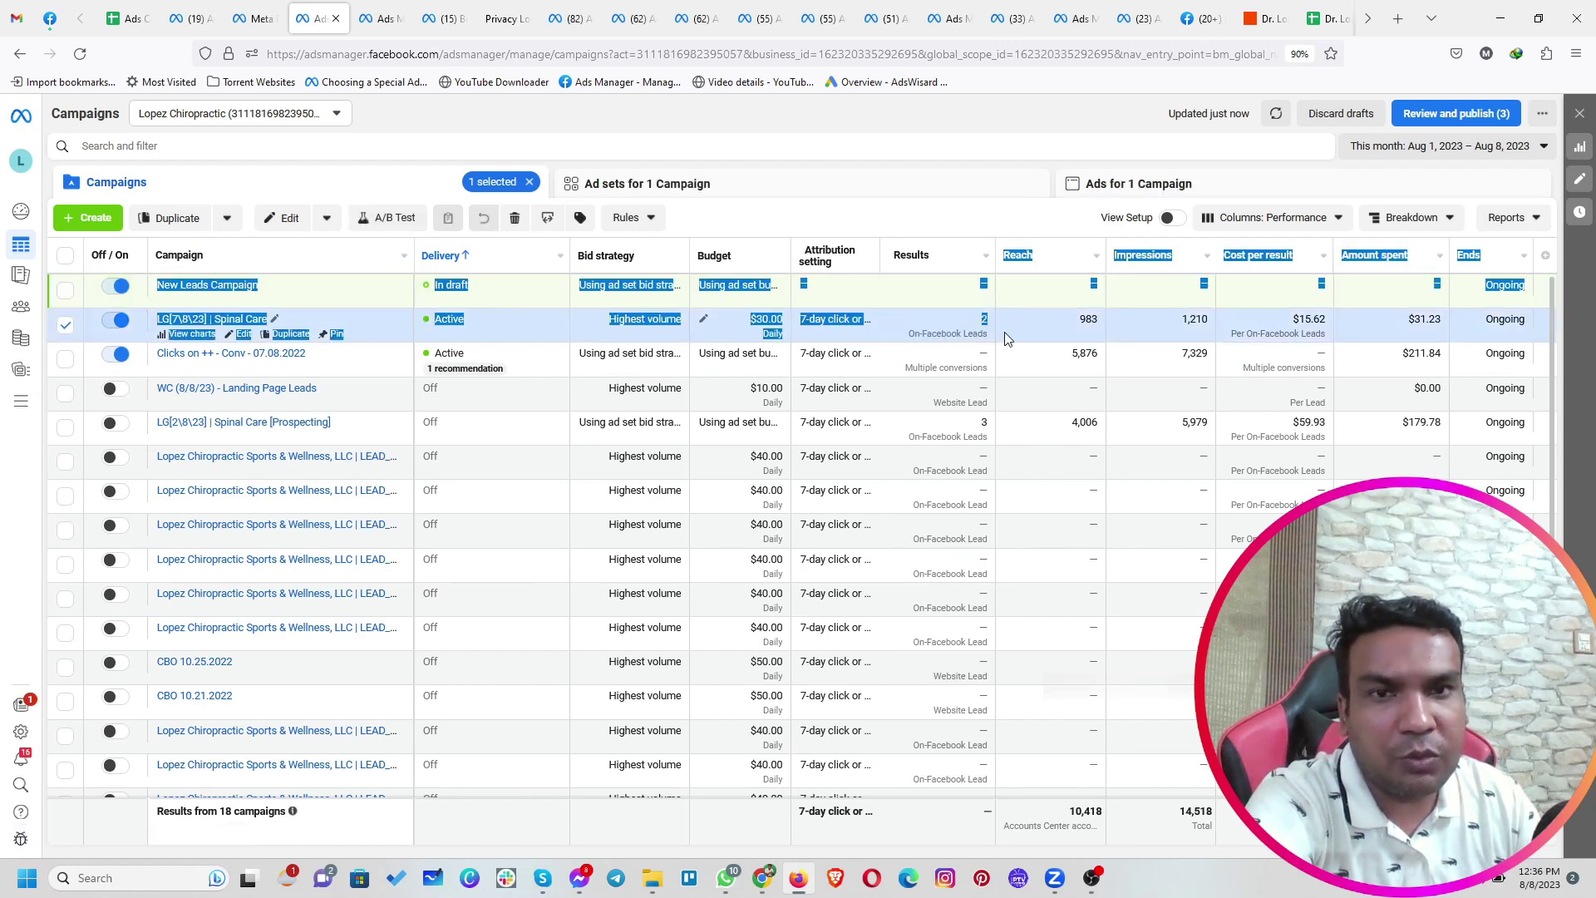
left_click(920, 137)
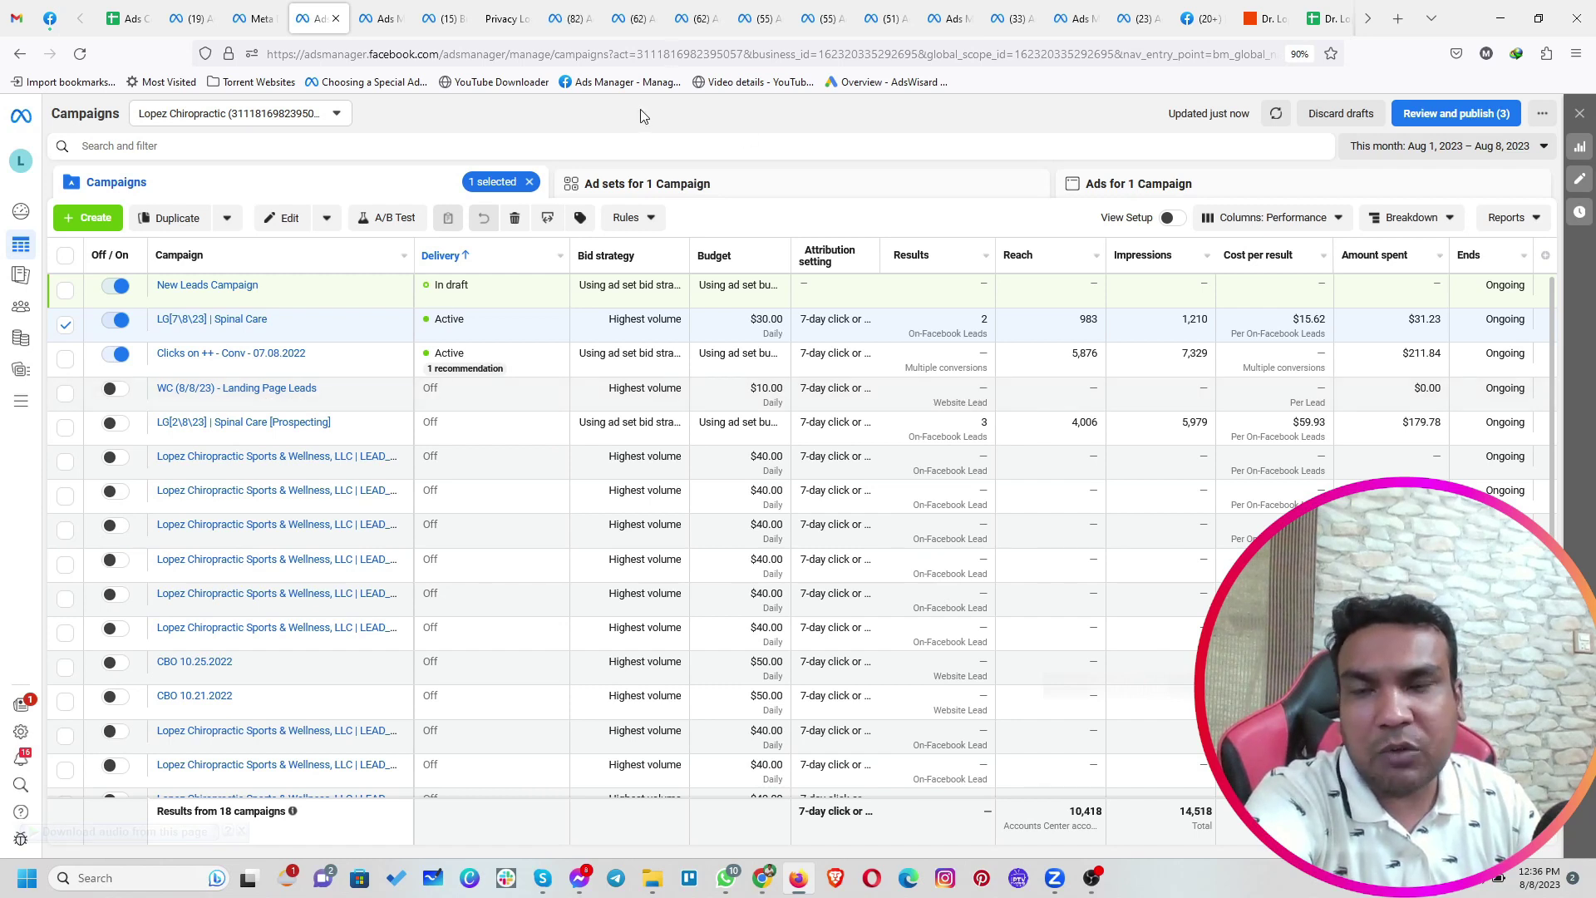
left_click(75, 300)
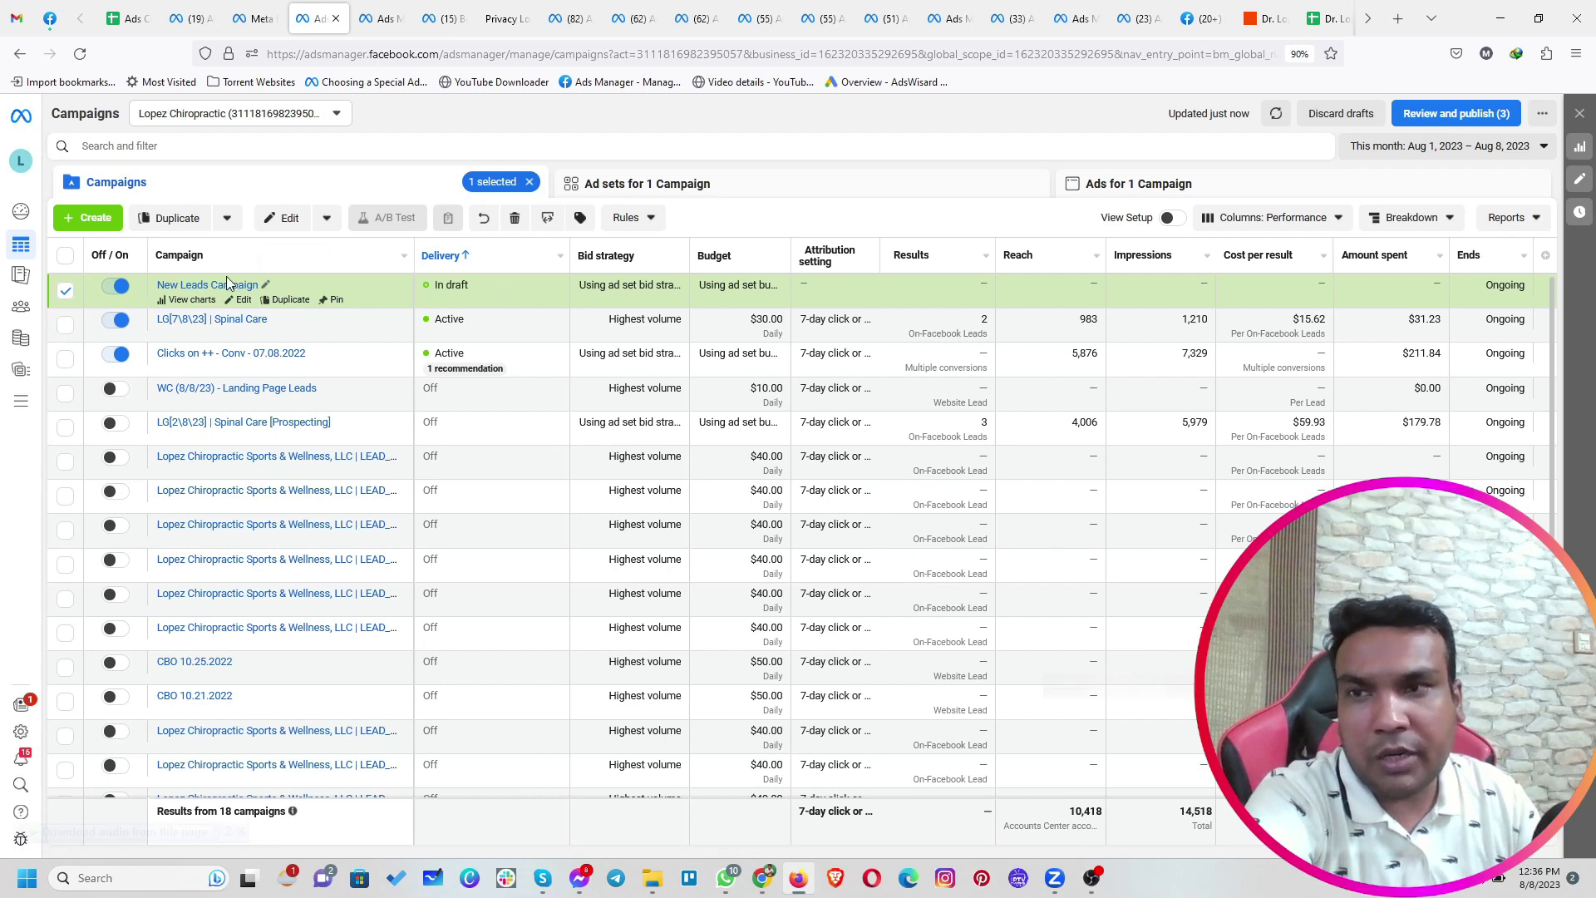
Permanently delete New Leads Campaign, then show the three ads of LG[7\8\23] | Spinal Care
left_click(513, 219)
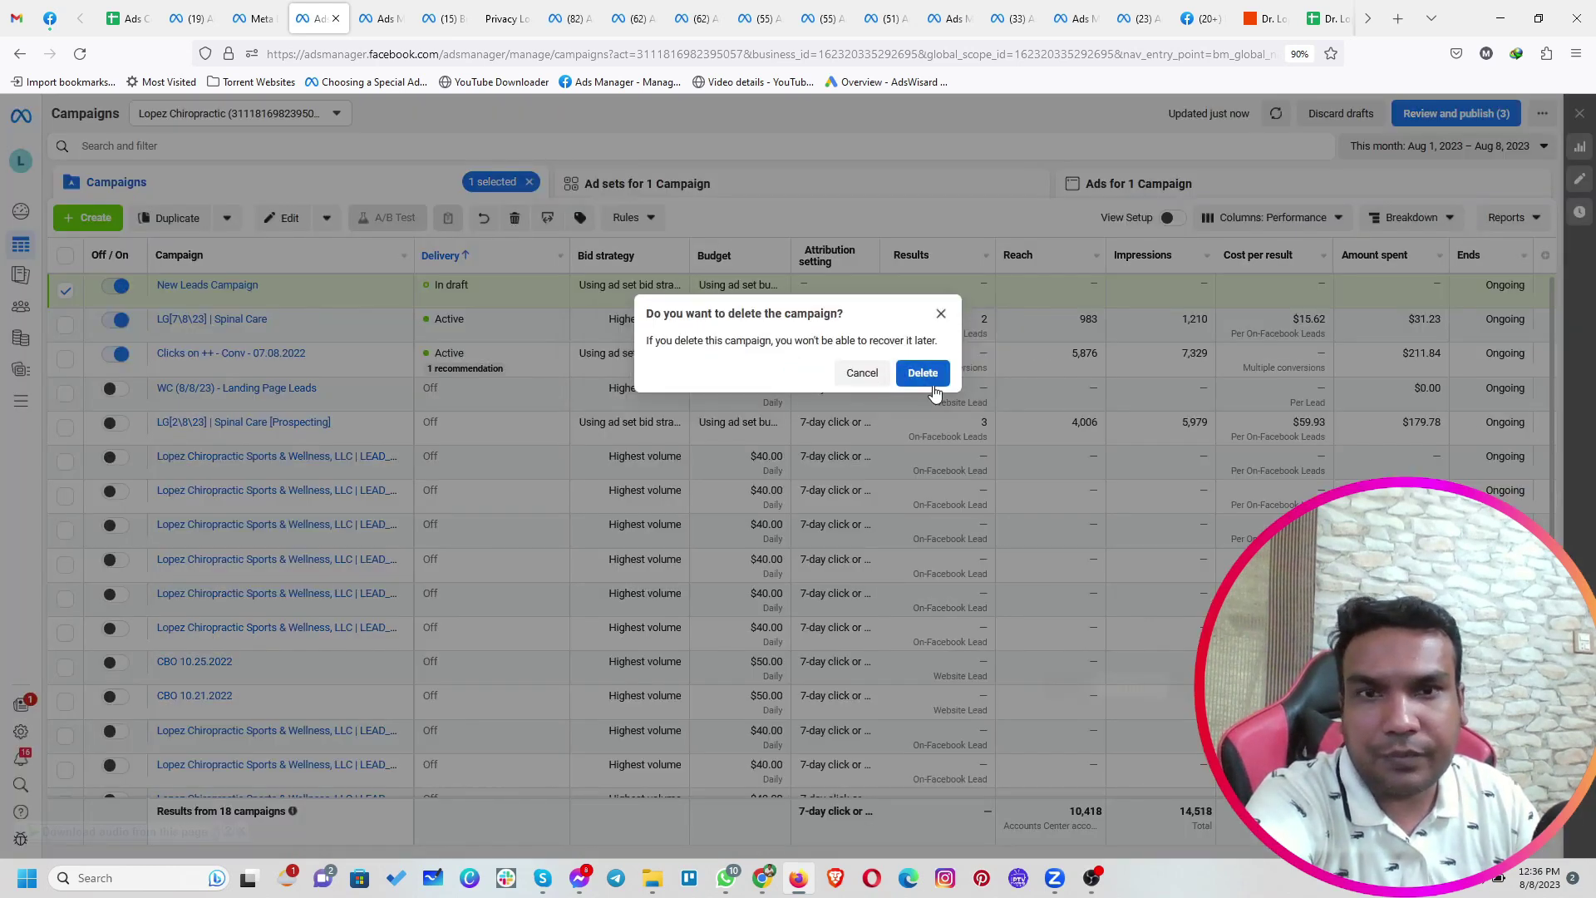
left_click(923, 374)
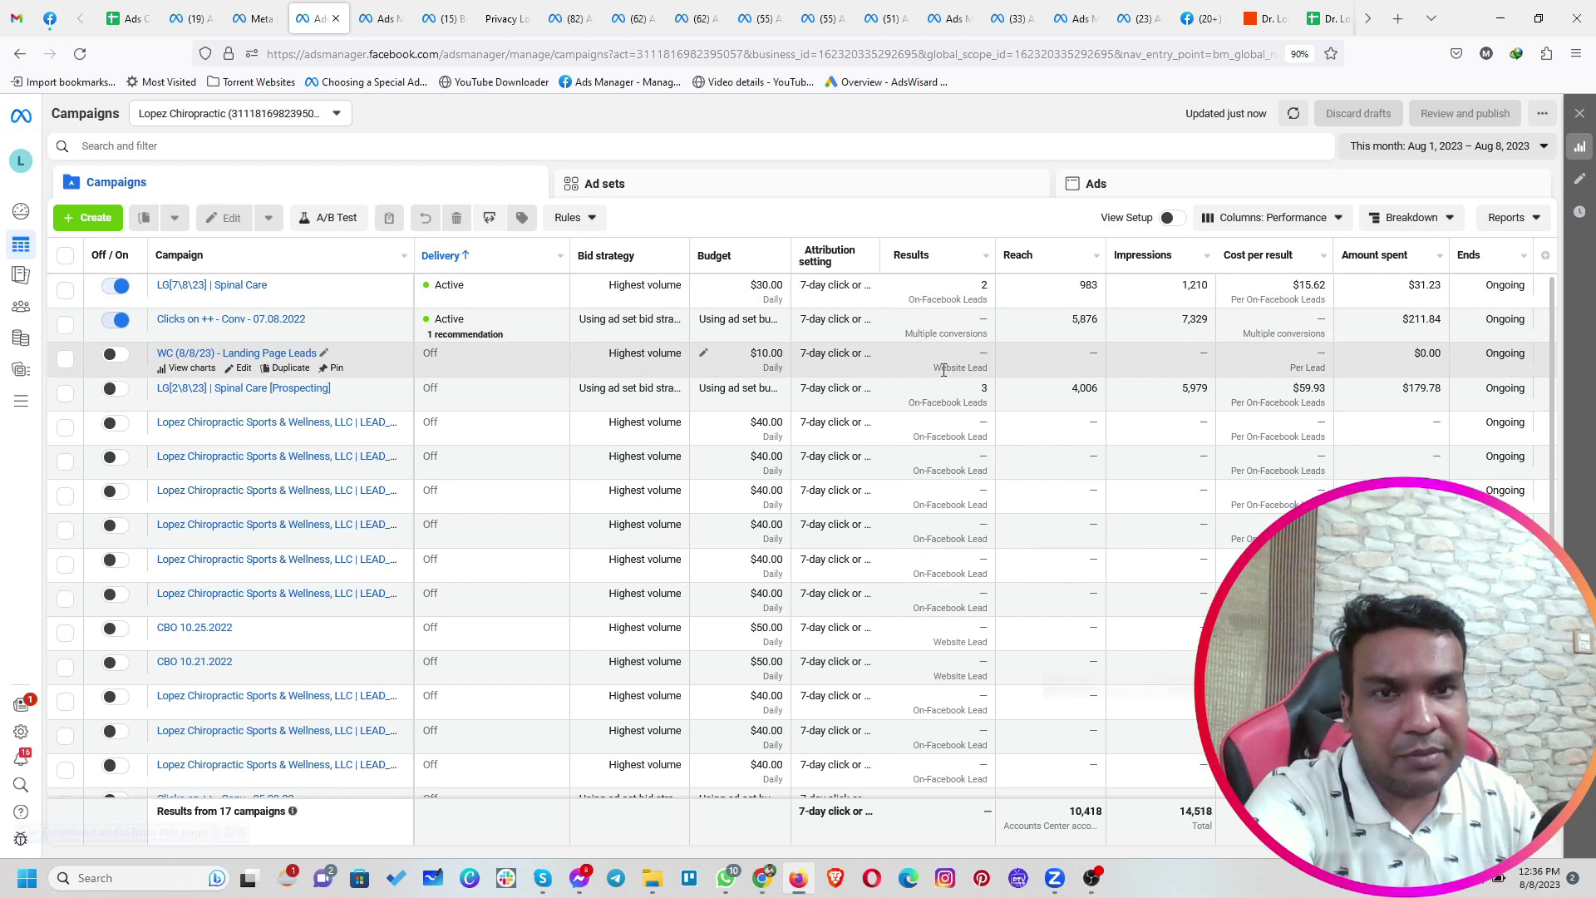
left_click_drag(941, 368, 975, 371)
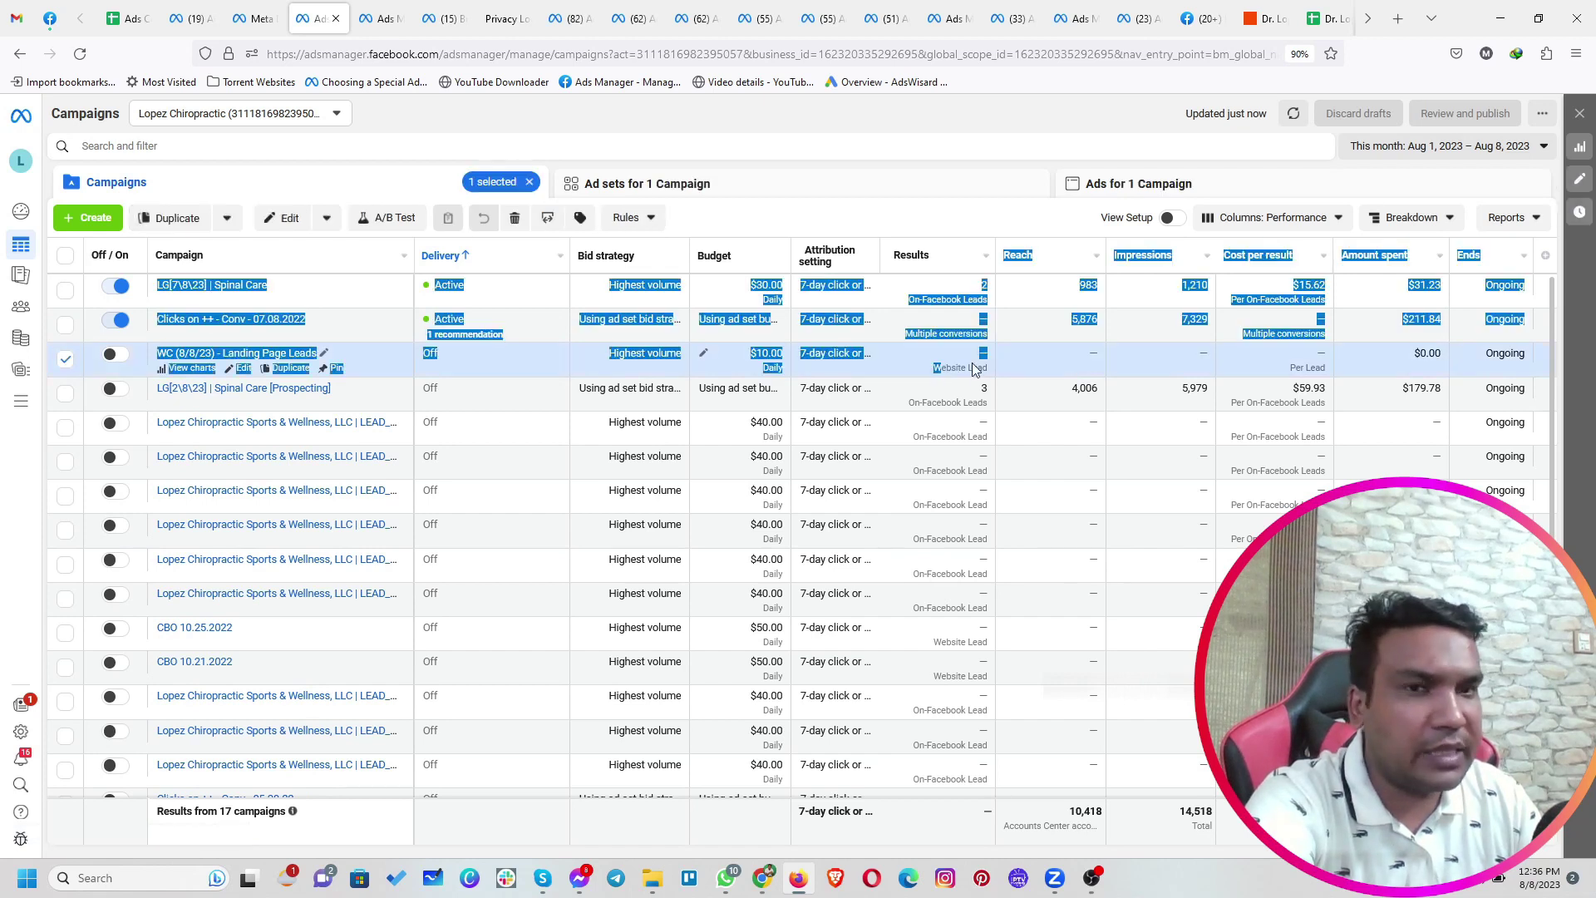
left_click(968, 359)
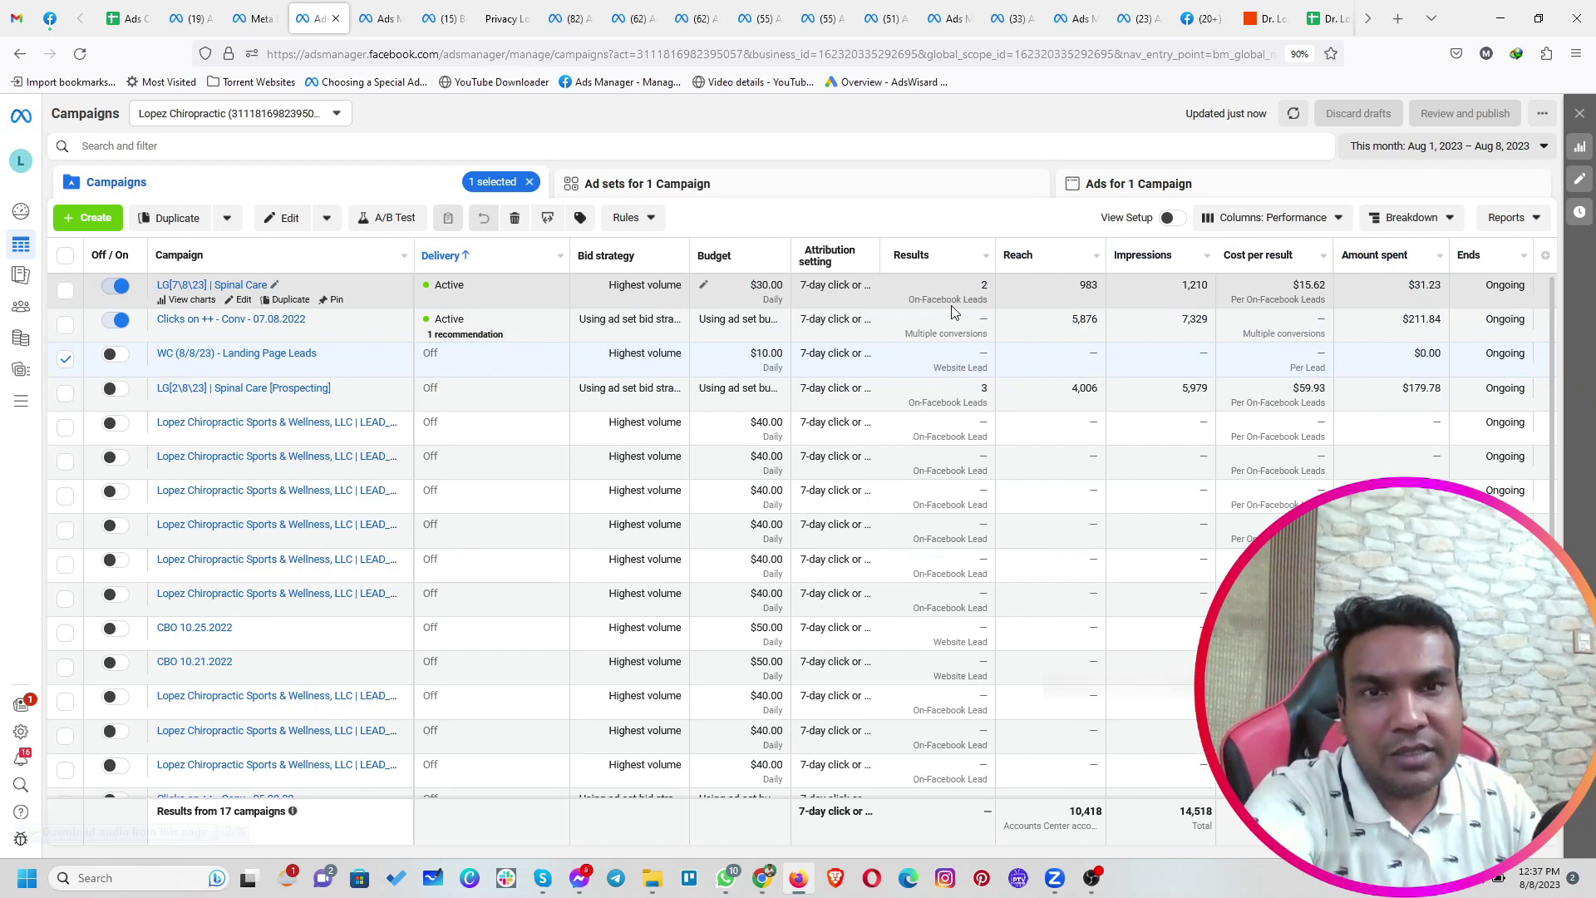
left_click(71, 291)
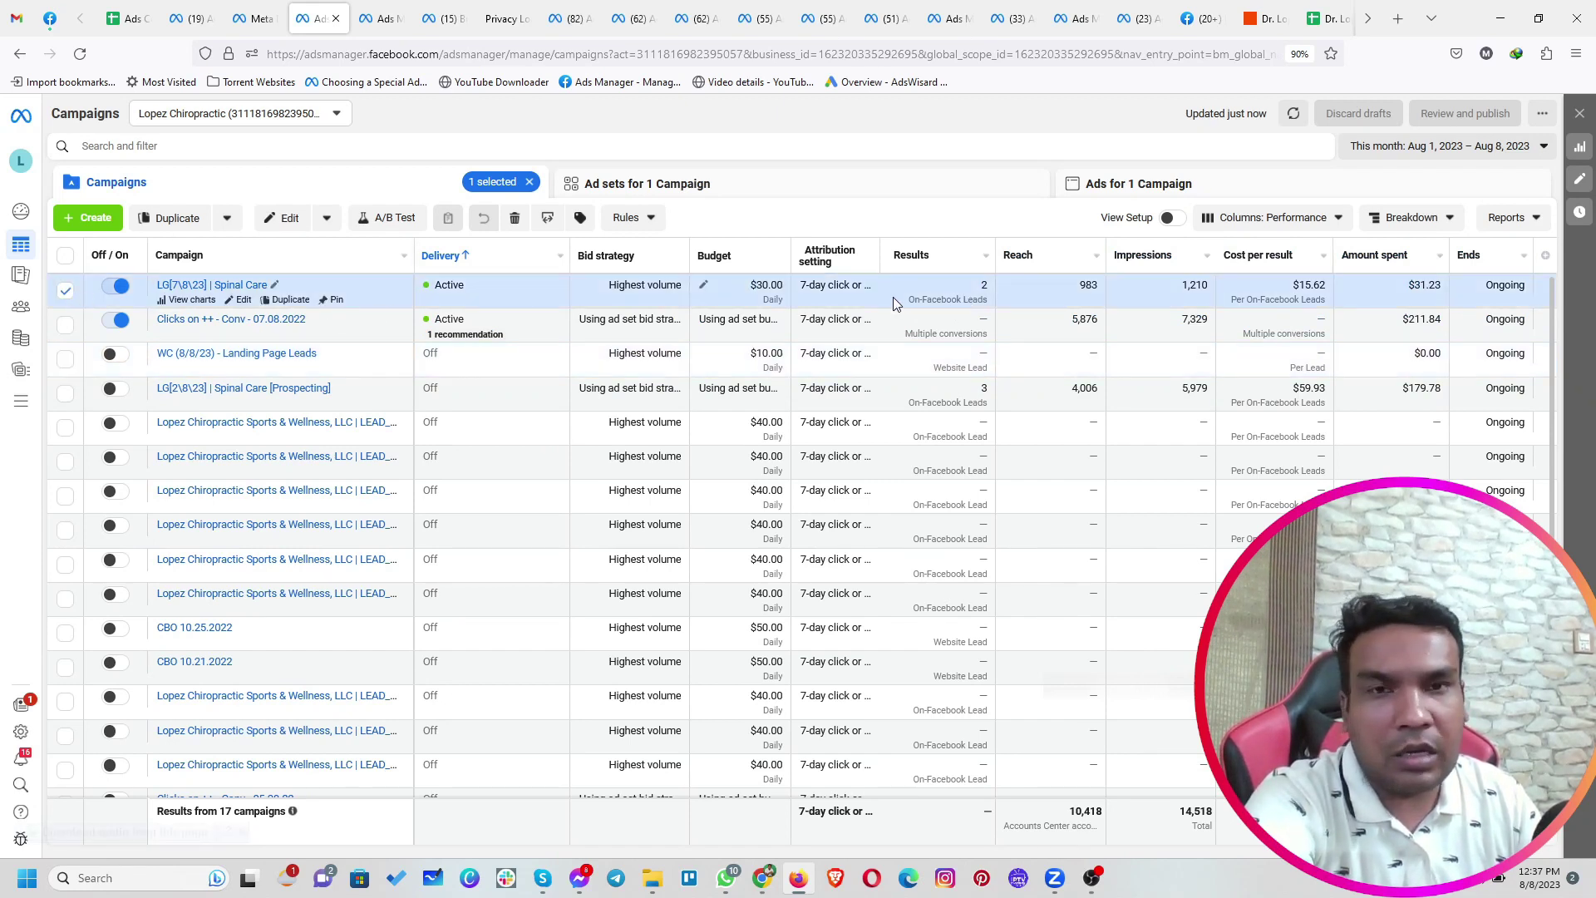
left_click(1110, 188)
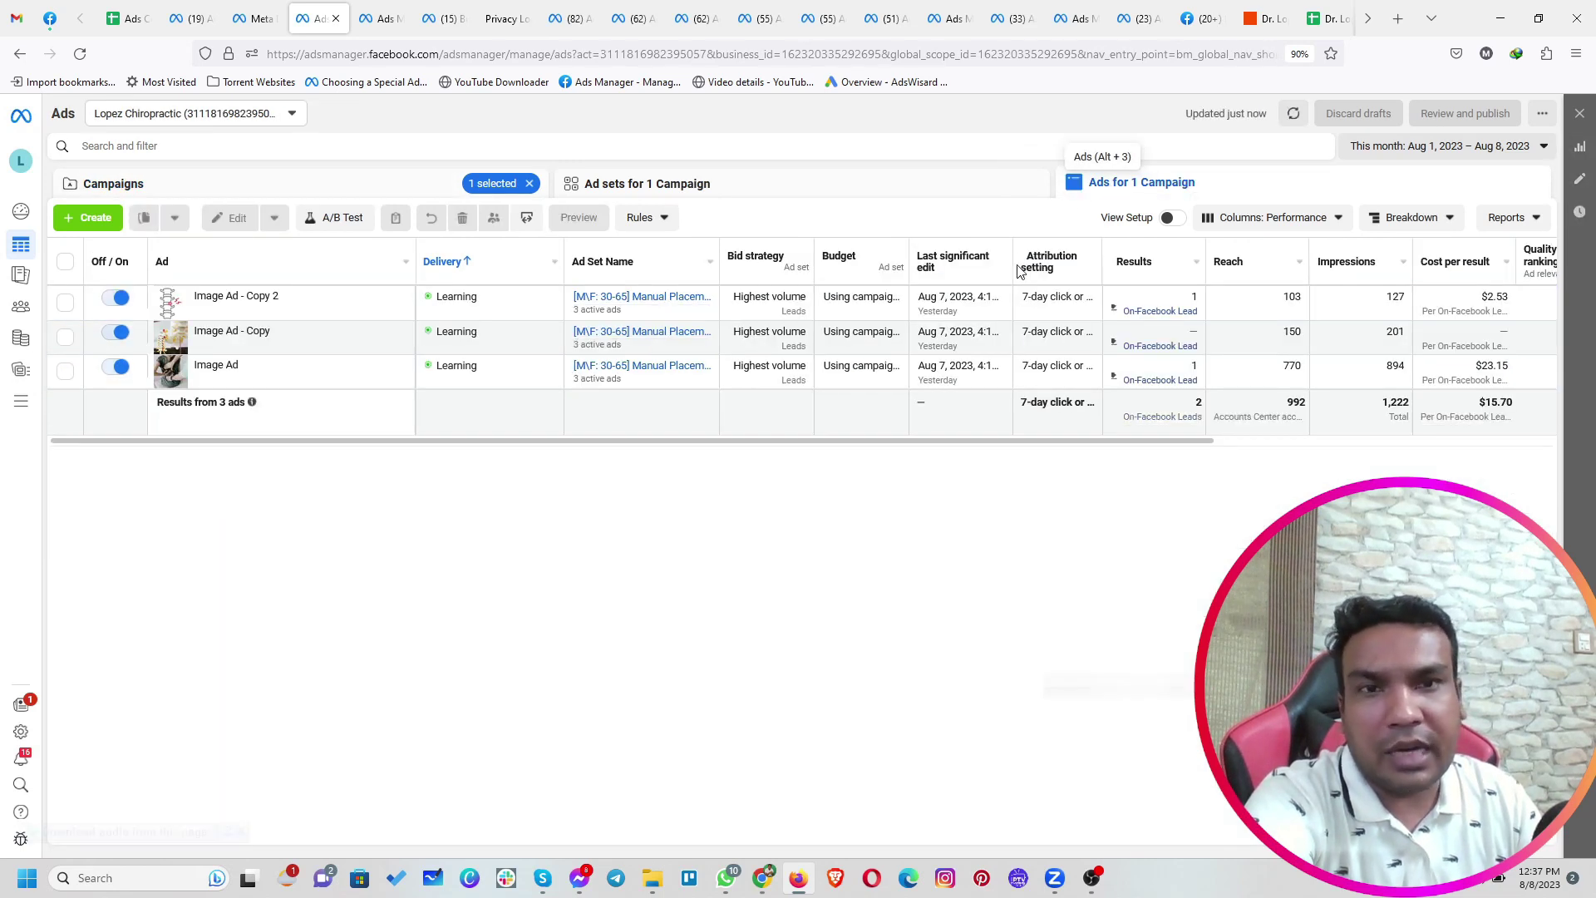
Generate this month's one-lead download file for Image Ad - Copy 2
left_click(1172, 317)
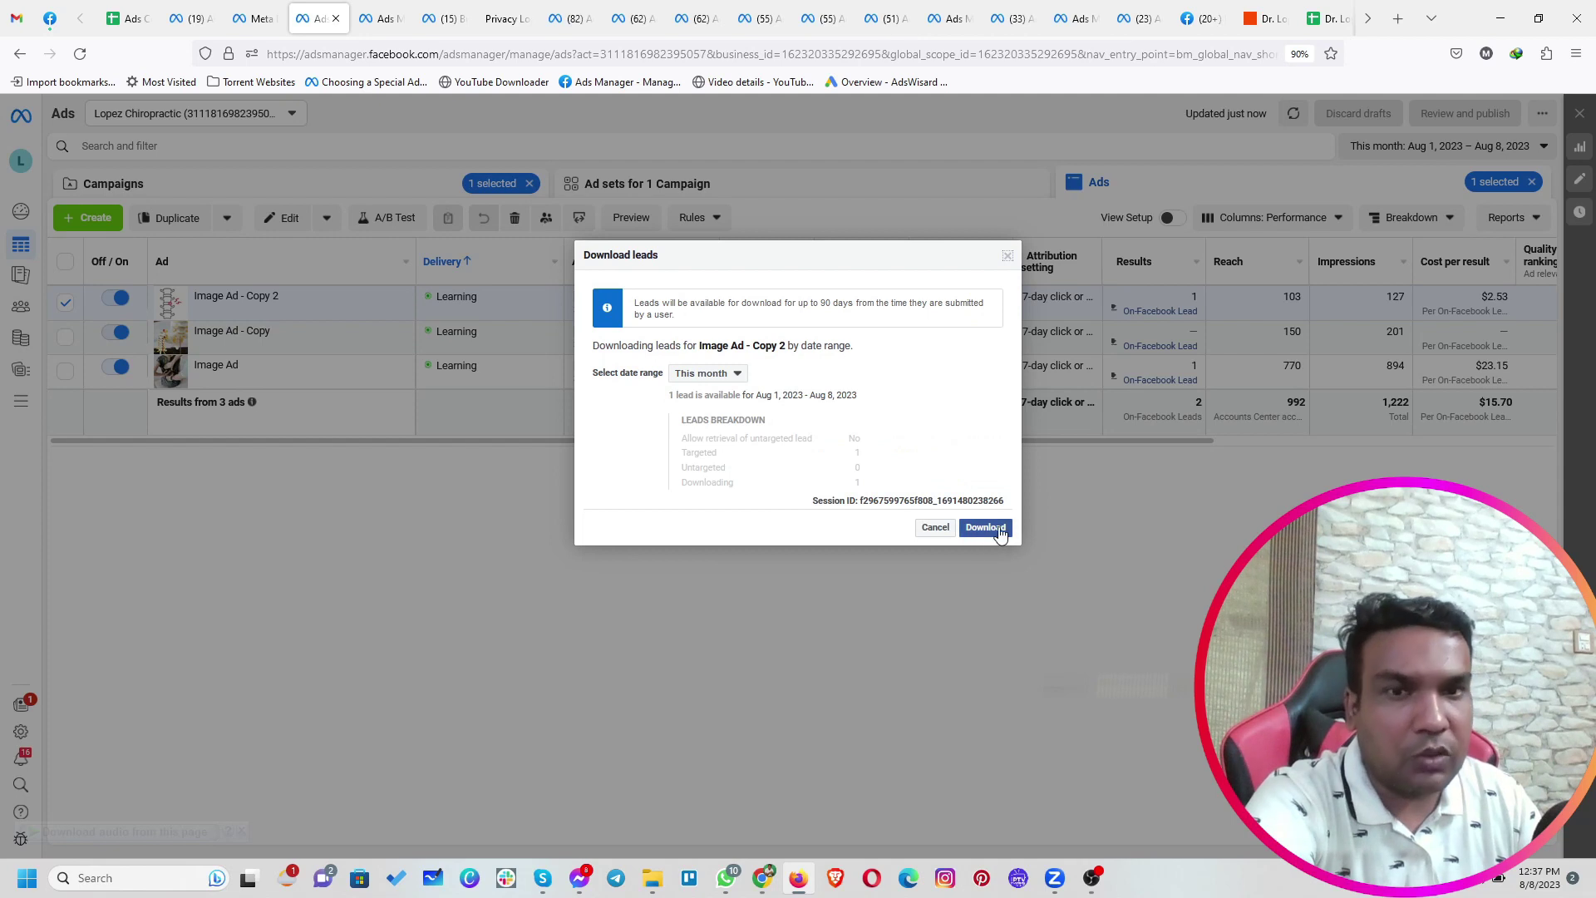
left_click(986, 527)
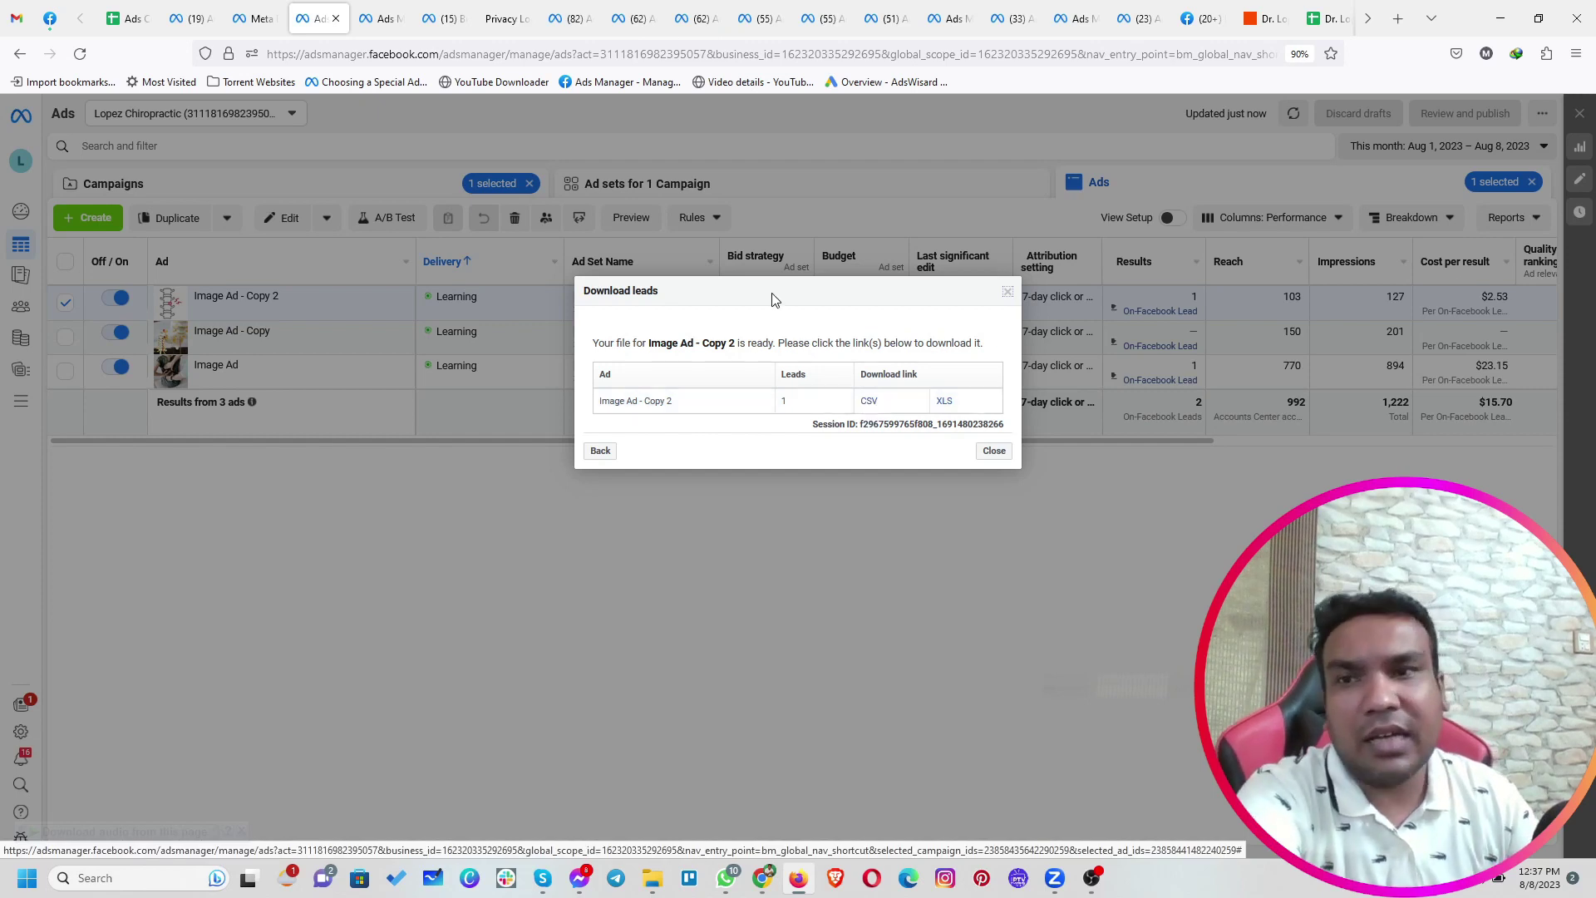
left_click(1008, 292)
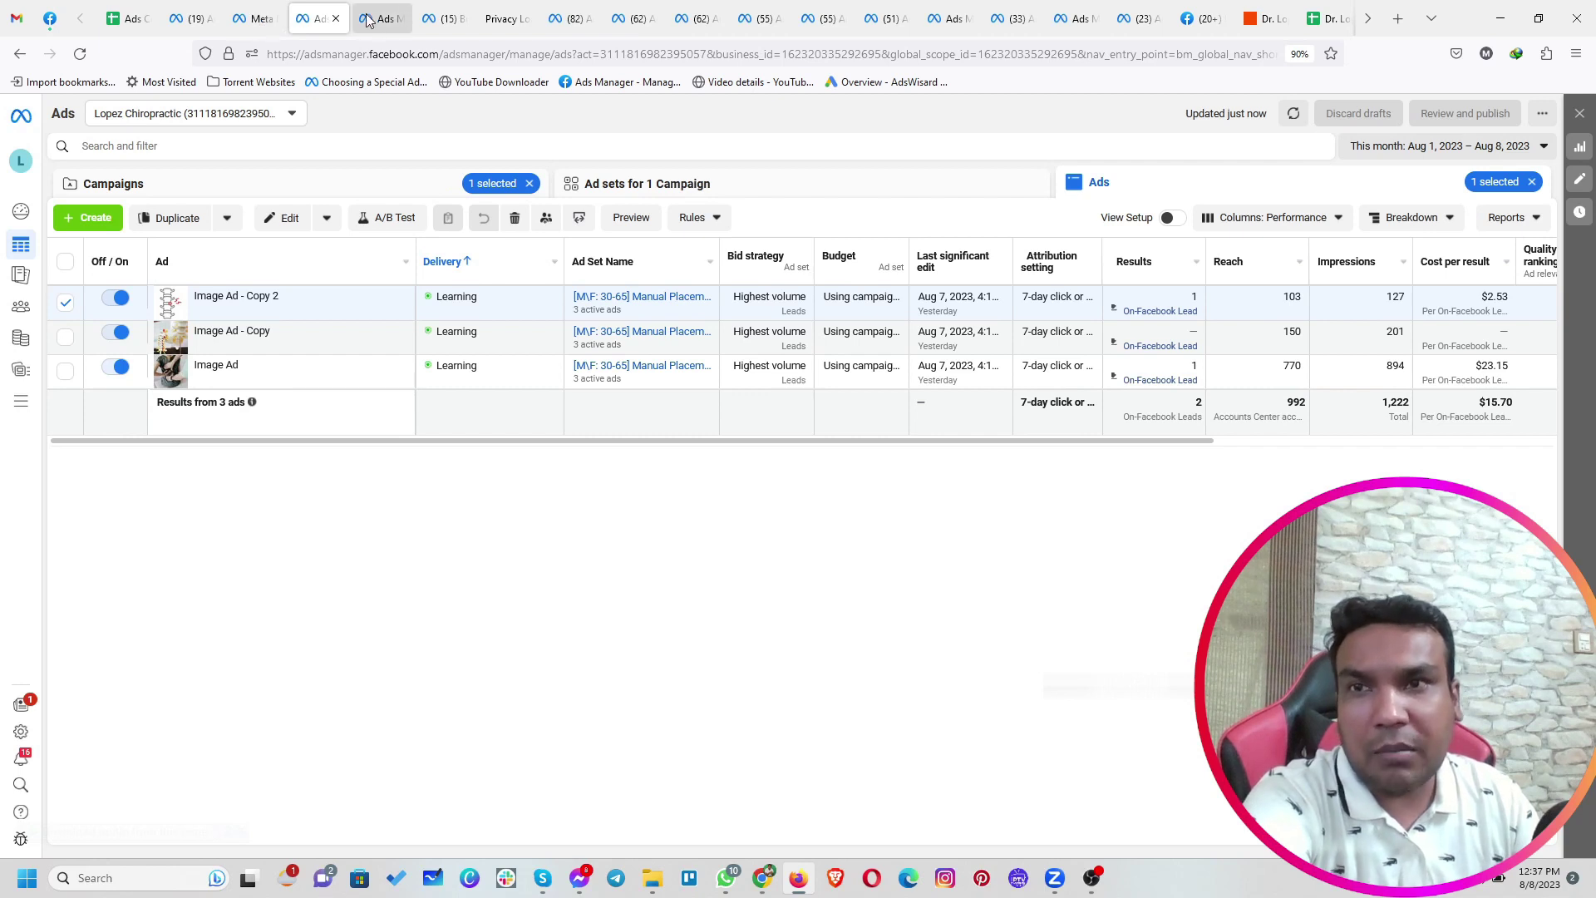
Set up Leads Center in Meta Business Suite, accepting its terms and dismissing the tip
left_click(253, 19)
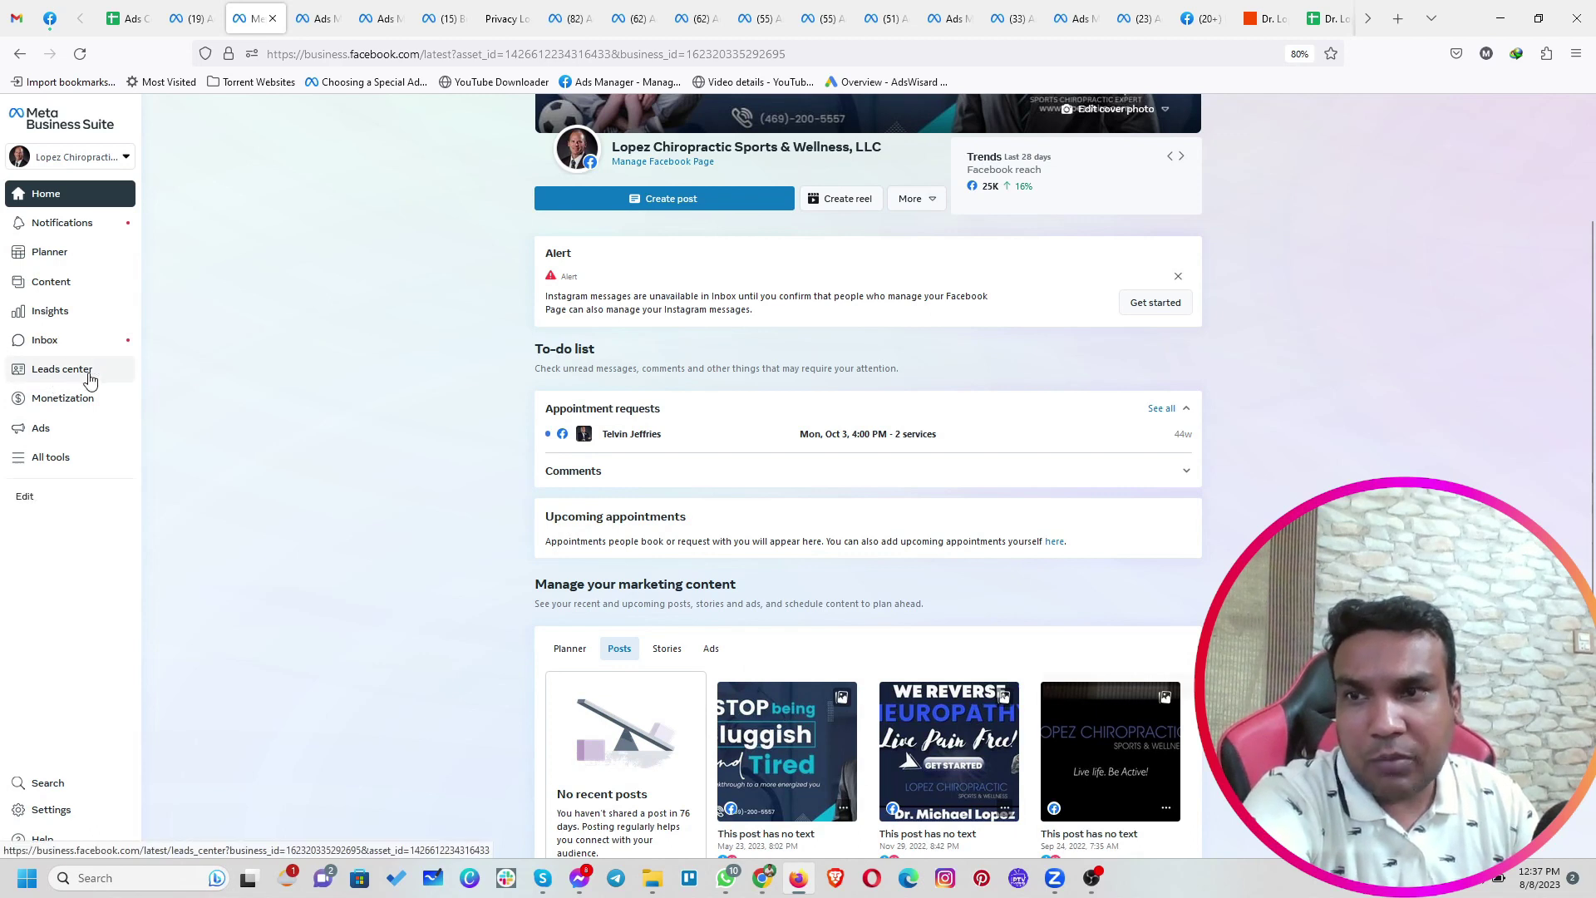
left_click(89, 377)
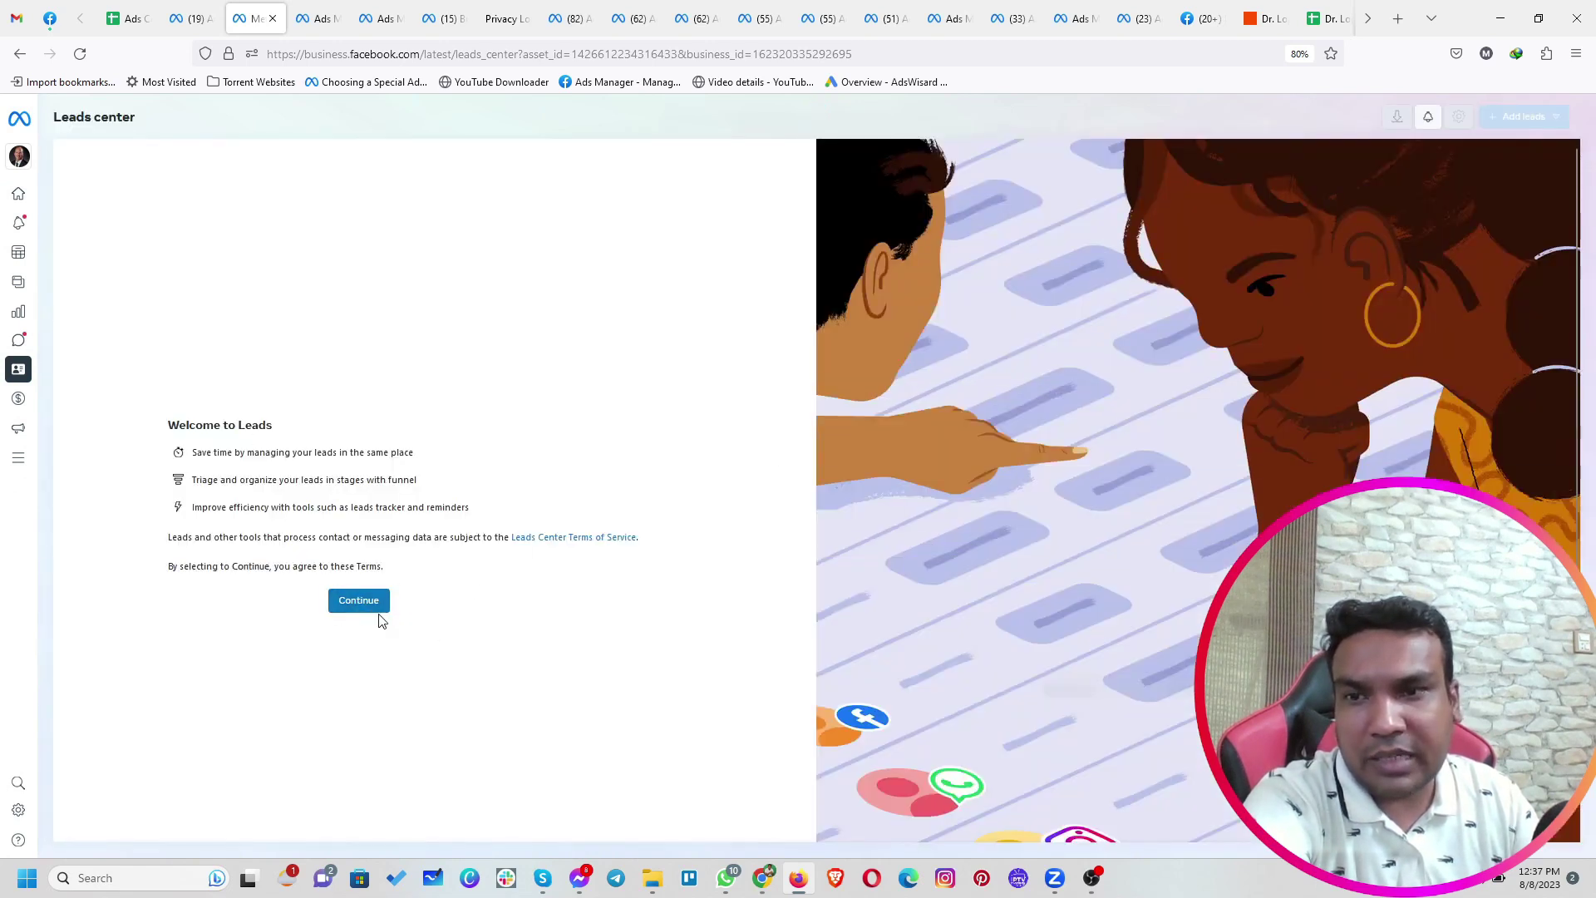
left_click(353, 602)
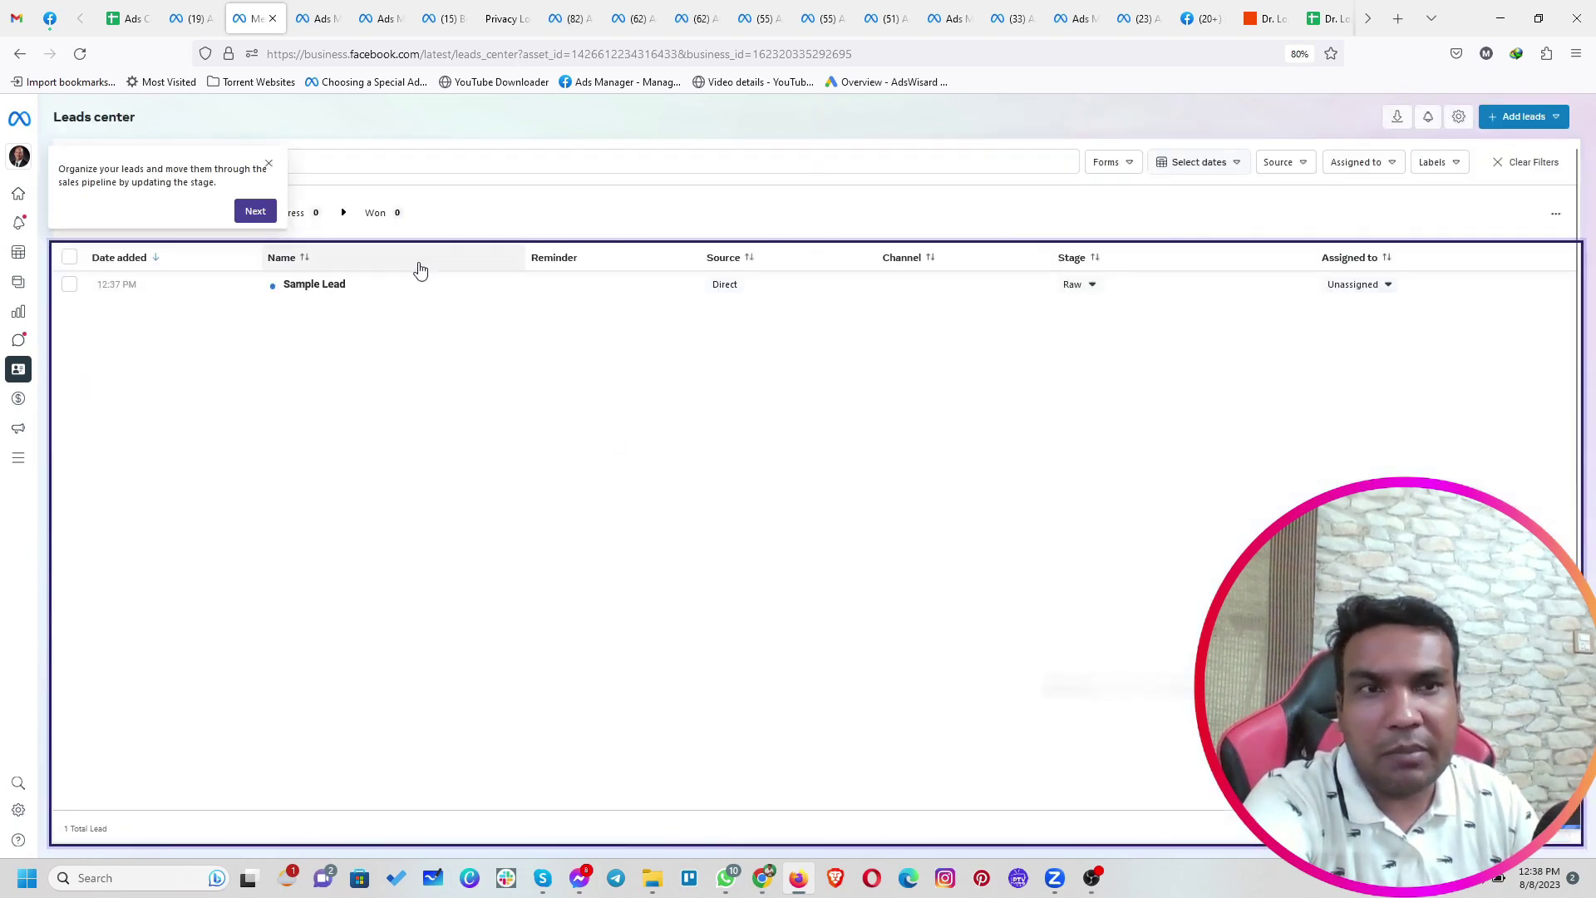
left_click(269, 163)
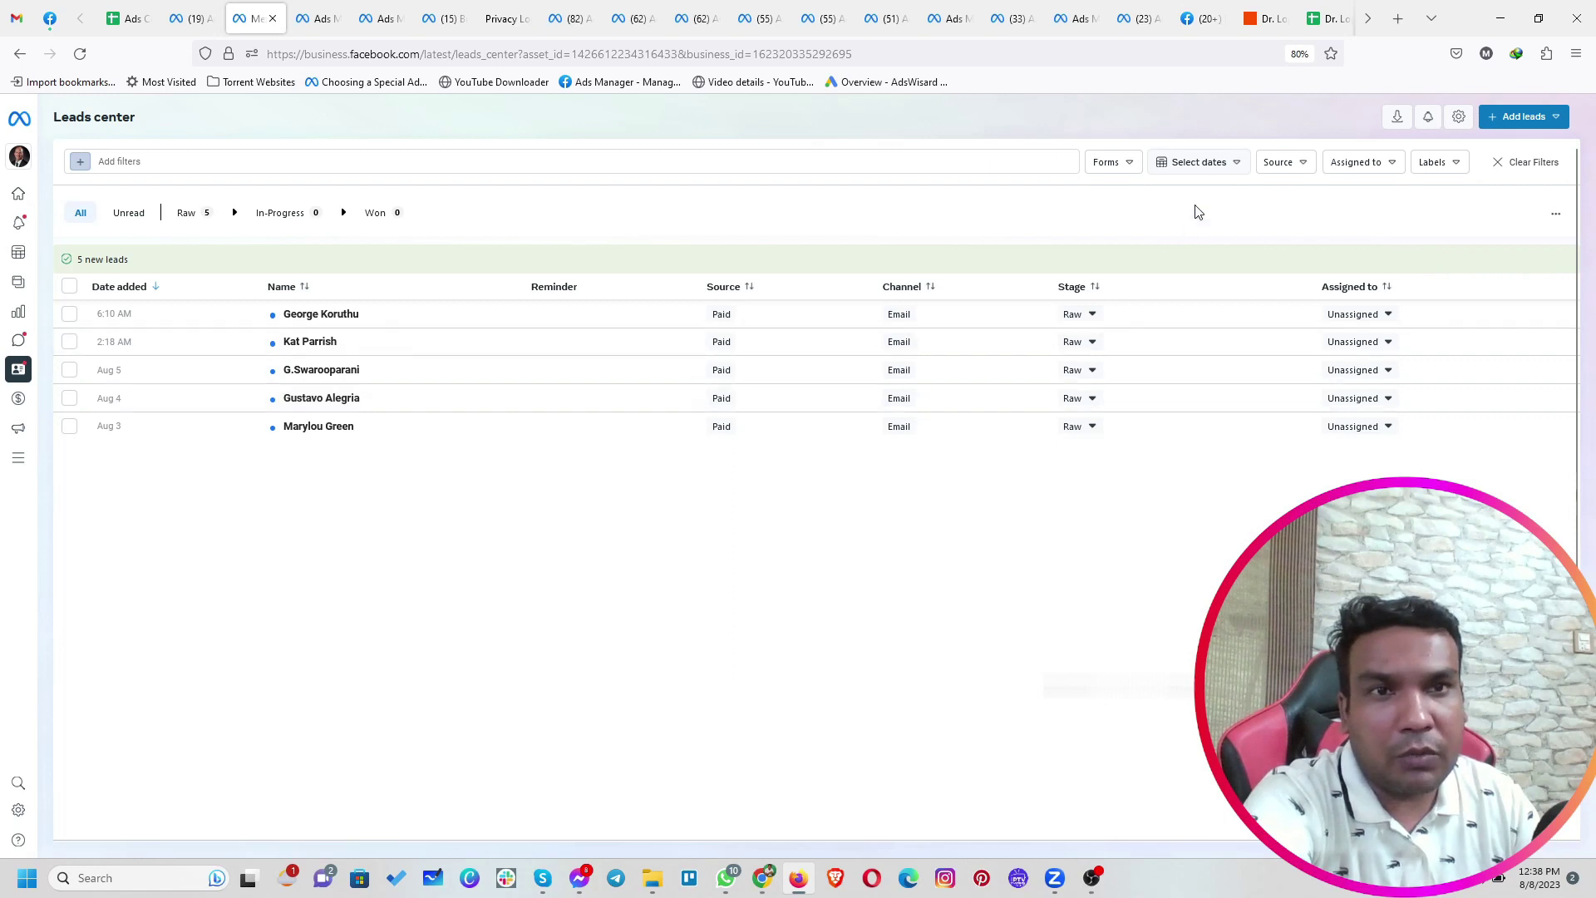
Check the Source and Assigned to filters for the five raw, unassigned email leads
left_click(1287, 163)
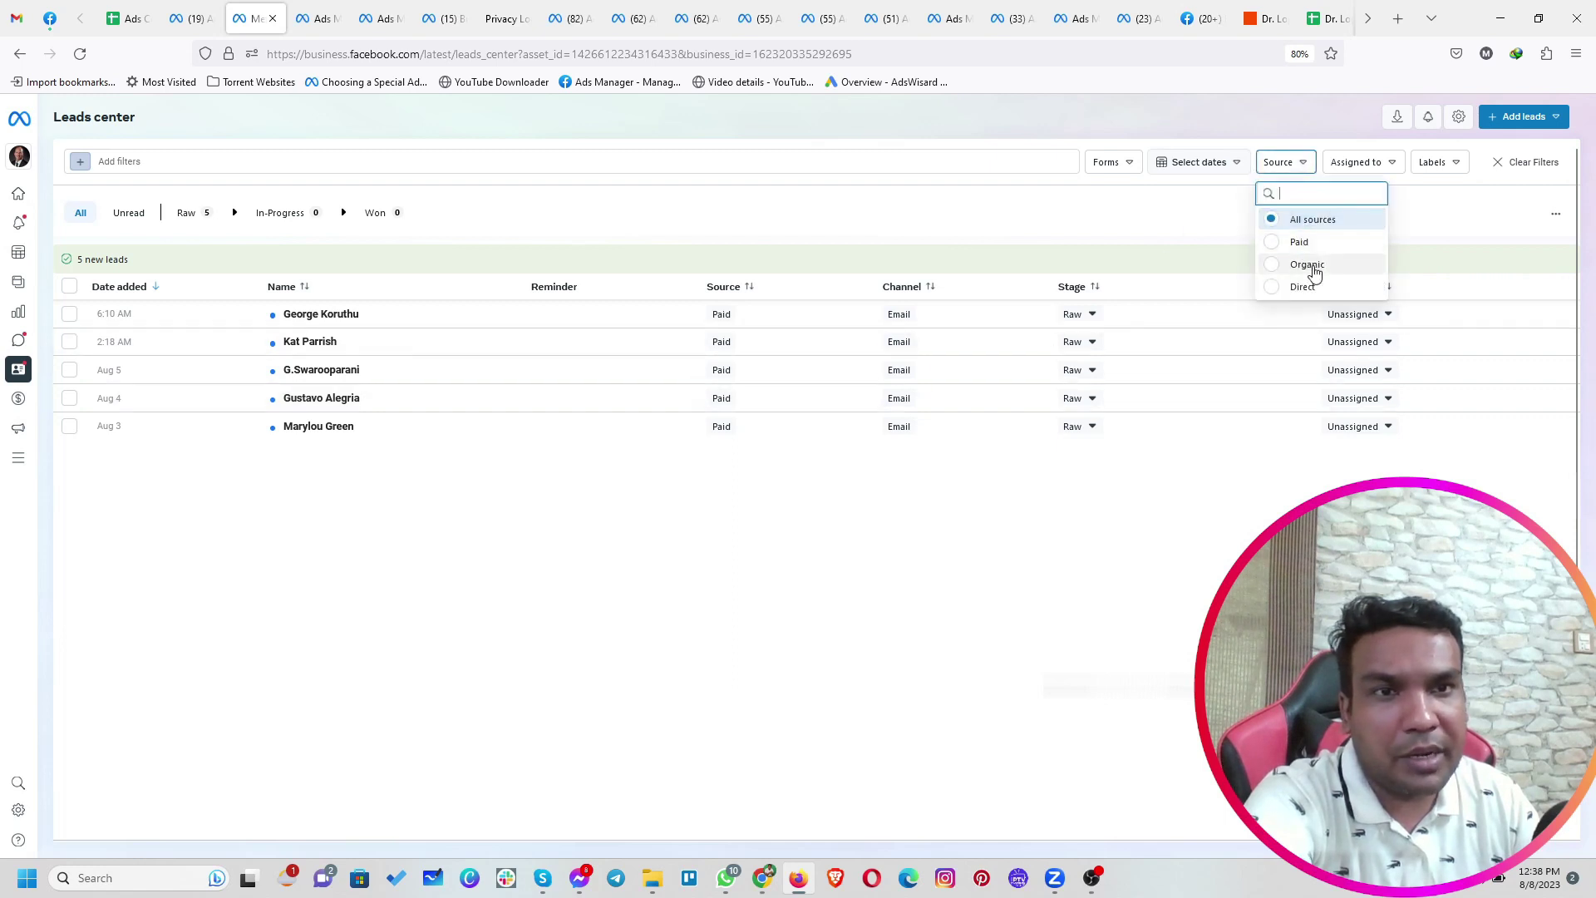
left_click(1375, 162)
left_click(873, 627)
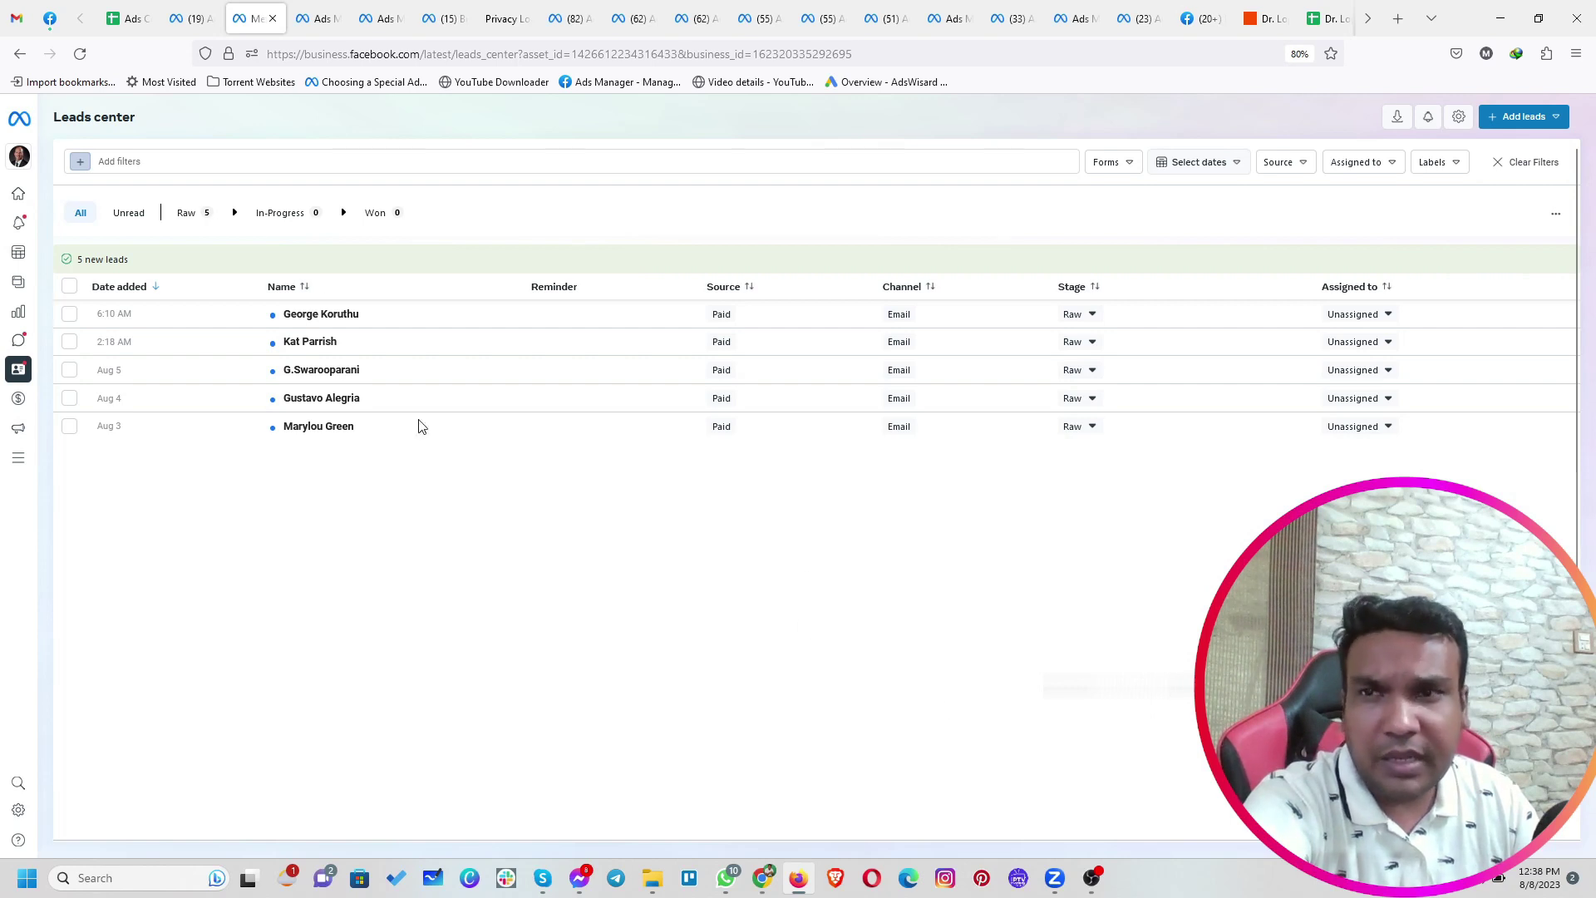
left_click(309, 19)
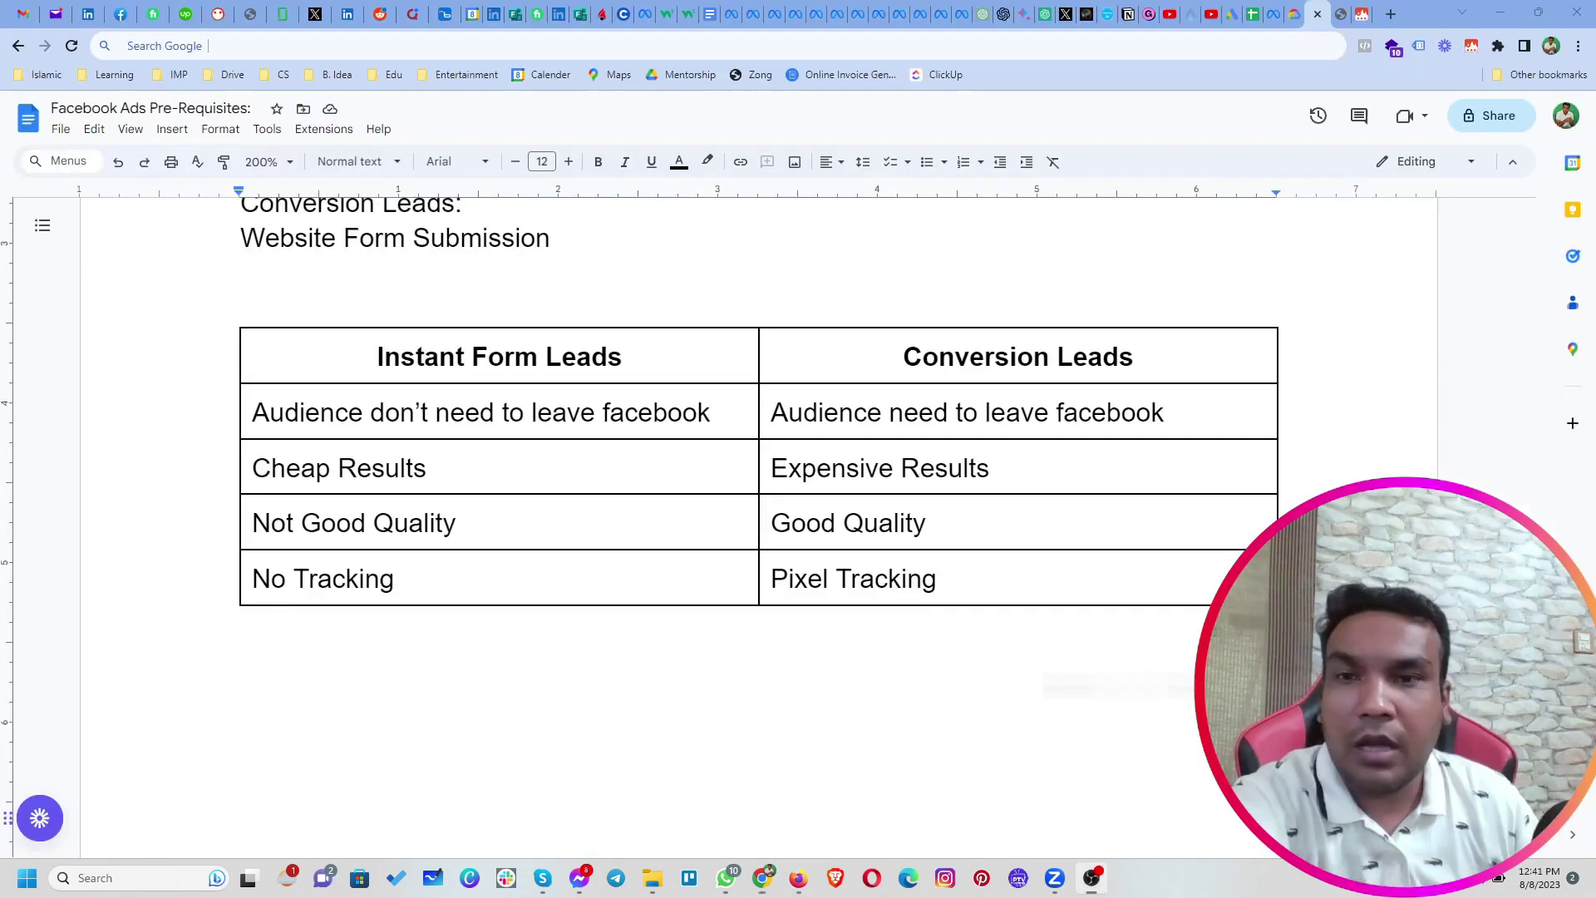
Add the line 'Lead Nurturing:' below the Instant Form Leads vs Conversion Leads table
left_click(727, 674)
type("Lead Nurturing")
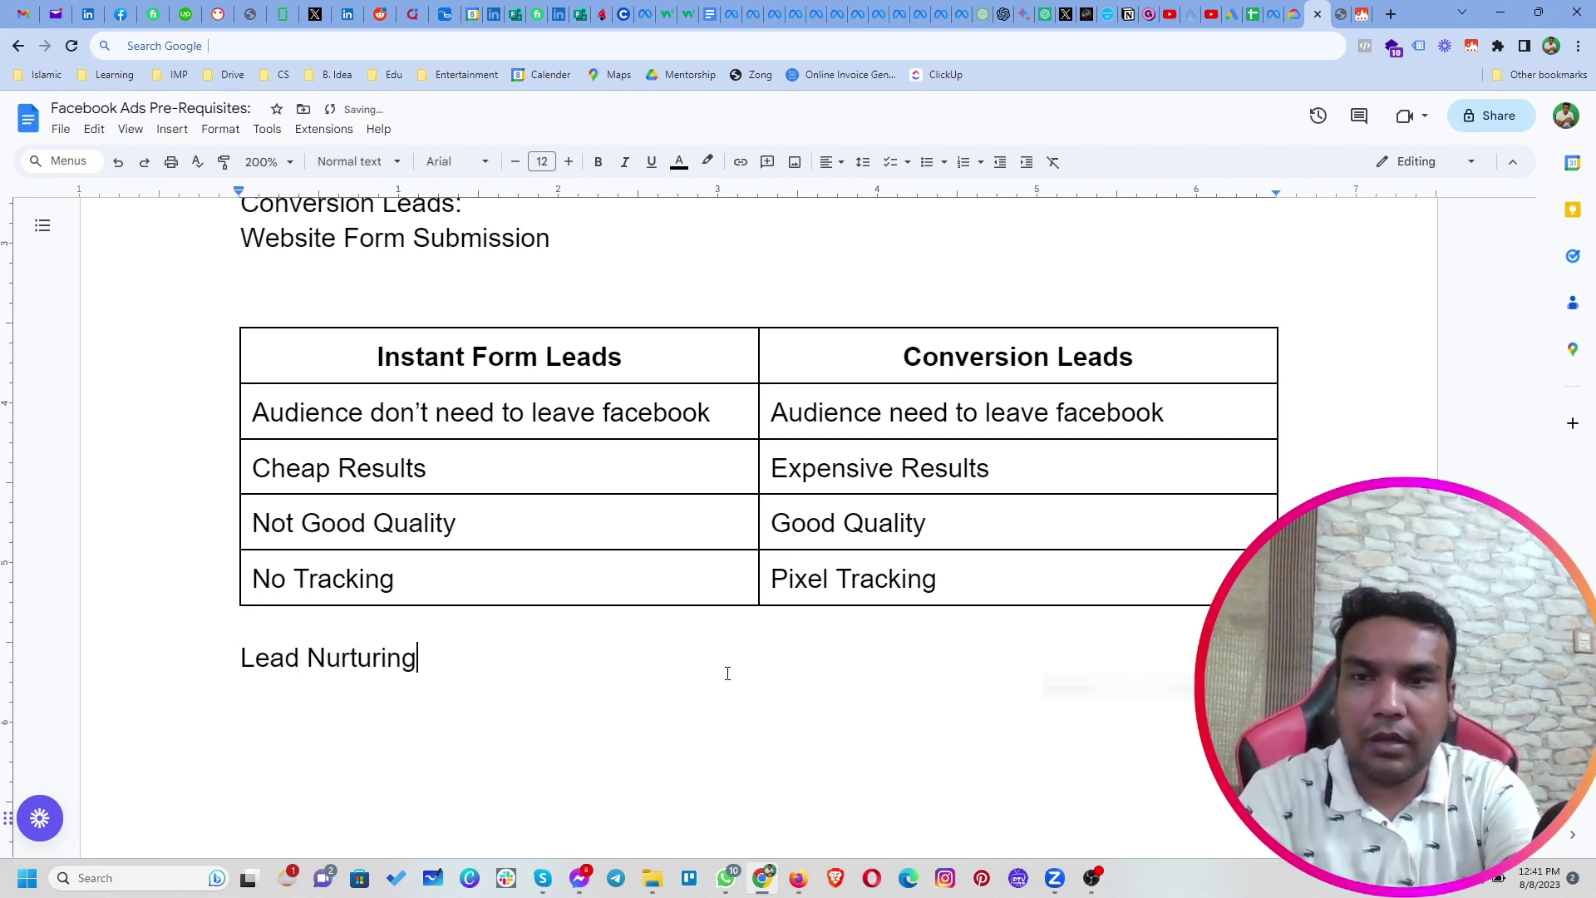
type(":")
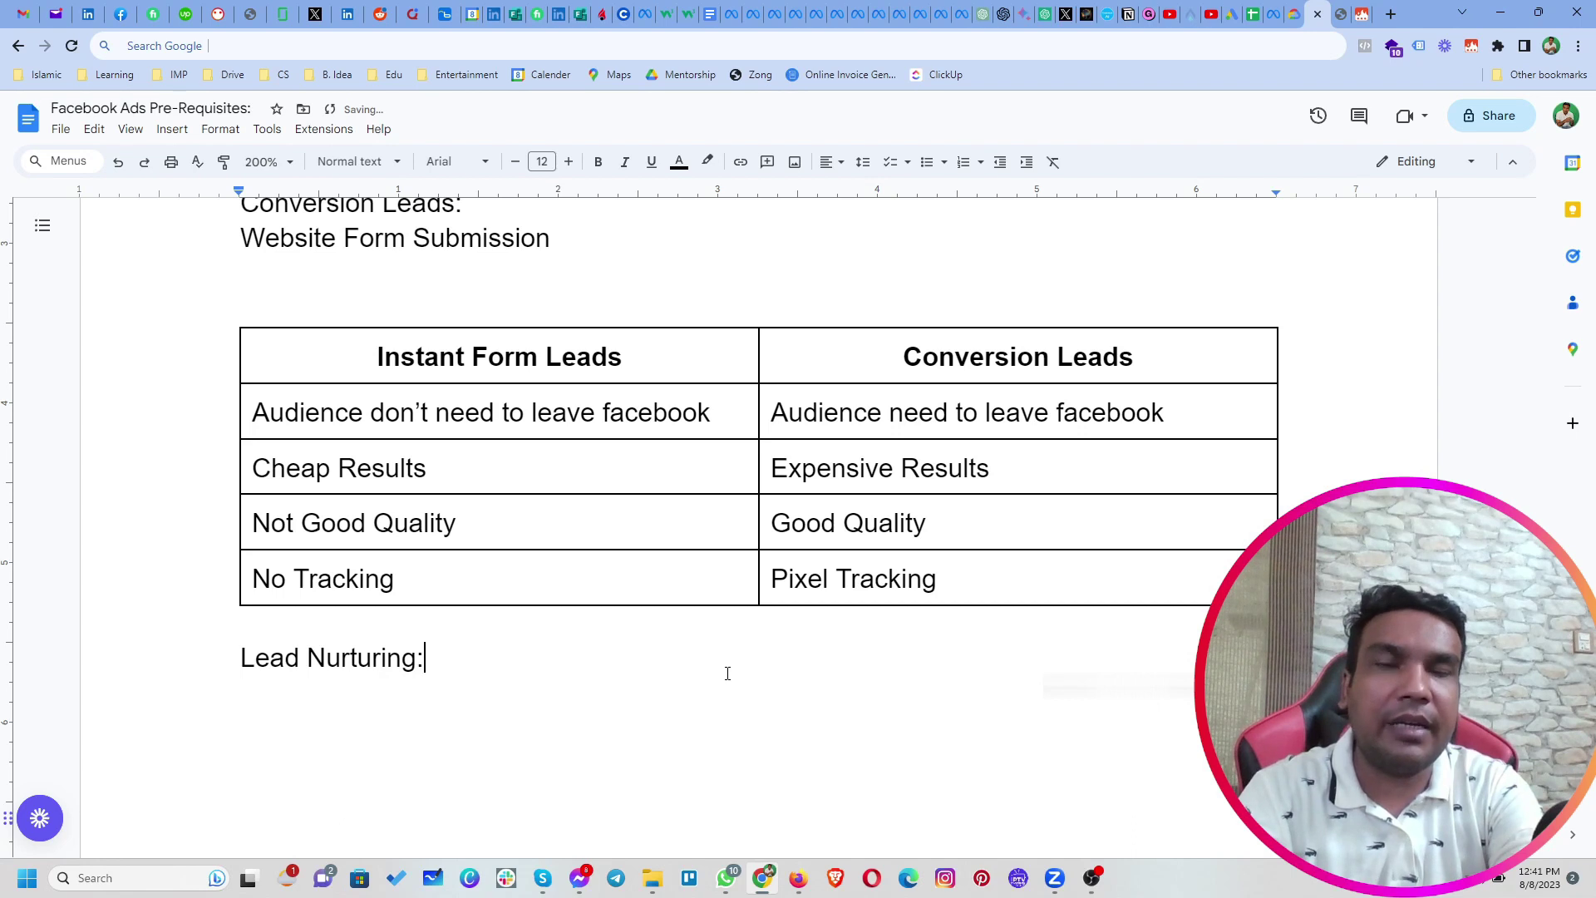
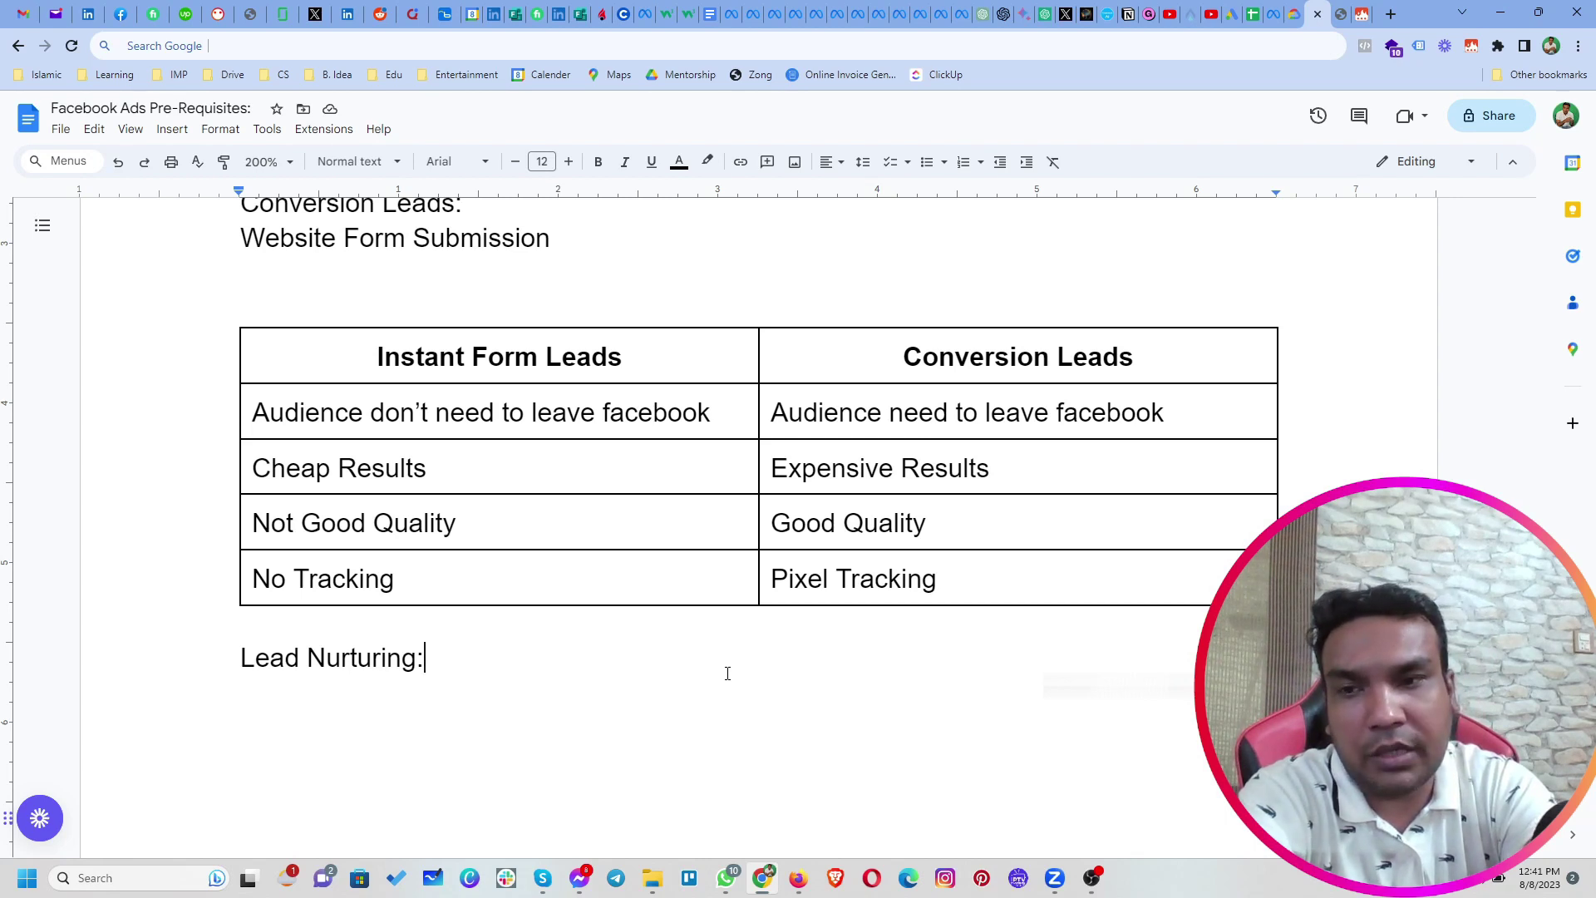
On a new line under 'Lead Nurturing:', list 'Lead Center, CRM, G. Sheet,'
key("Return")
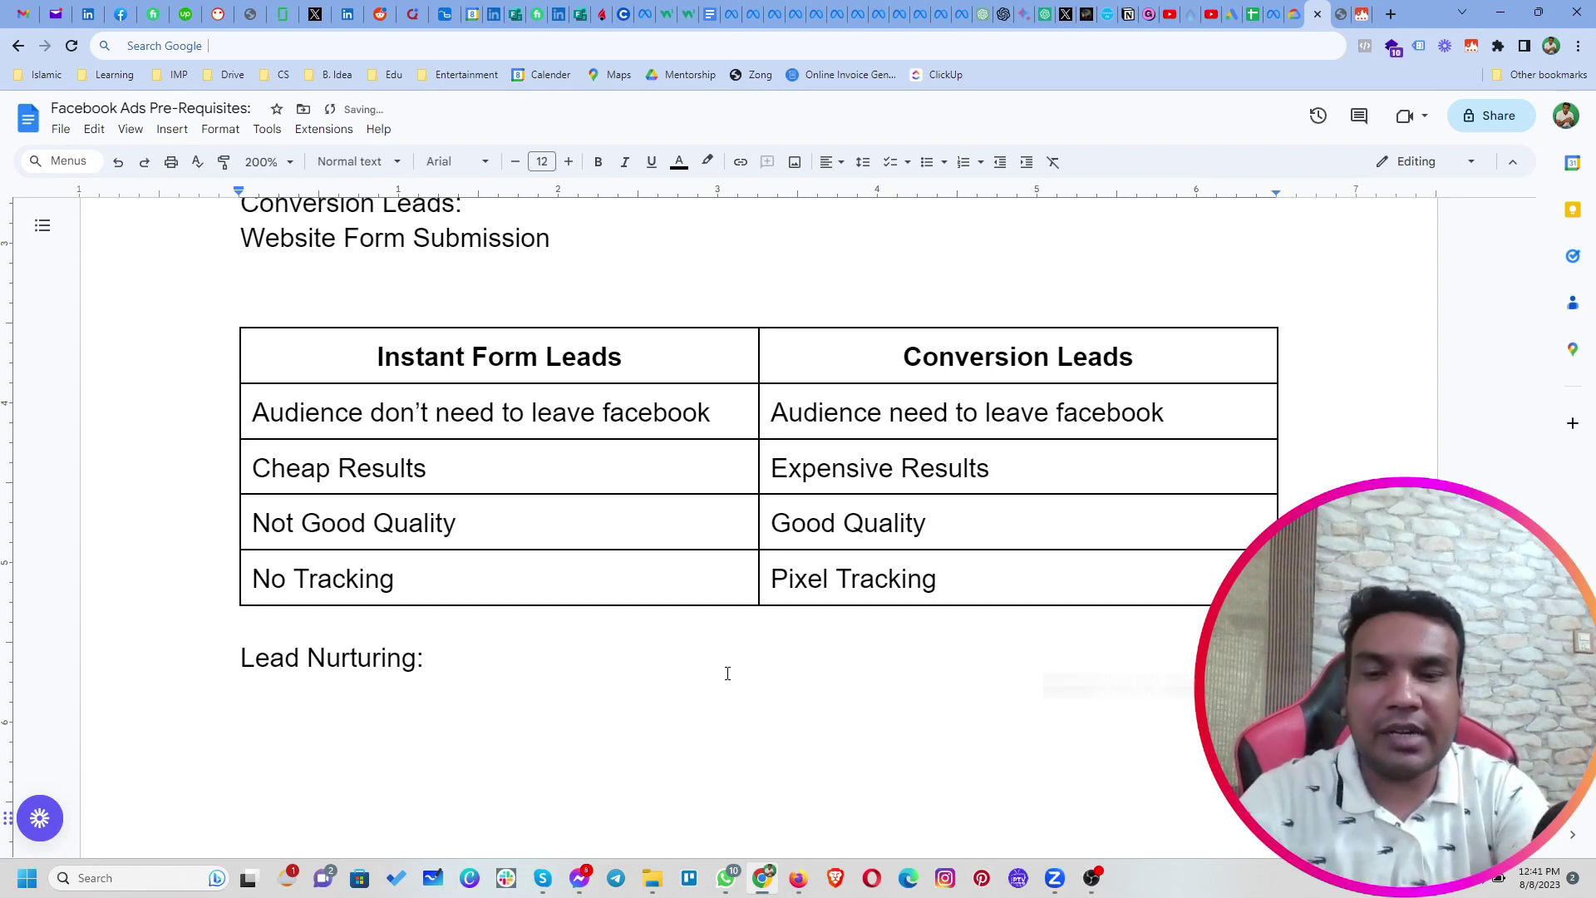
type("Lead Cente")
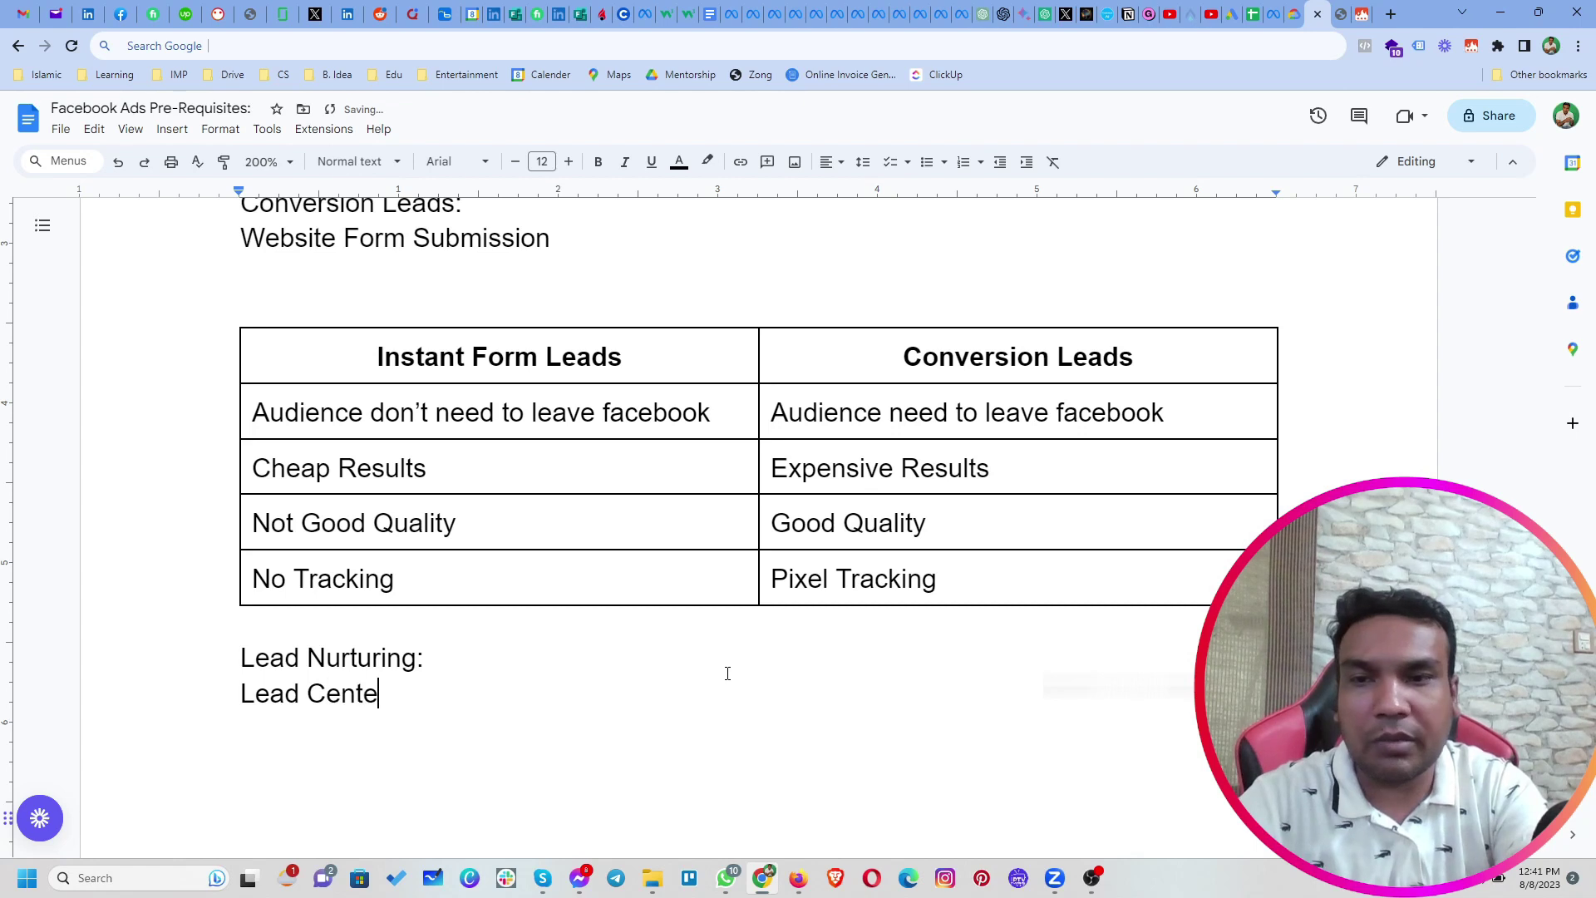
type("r")
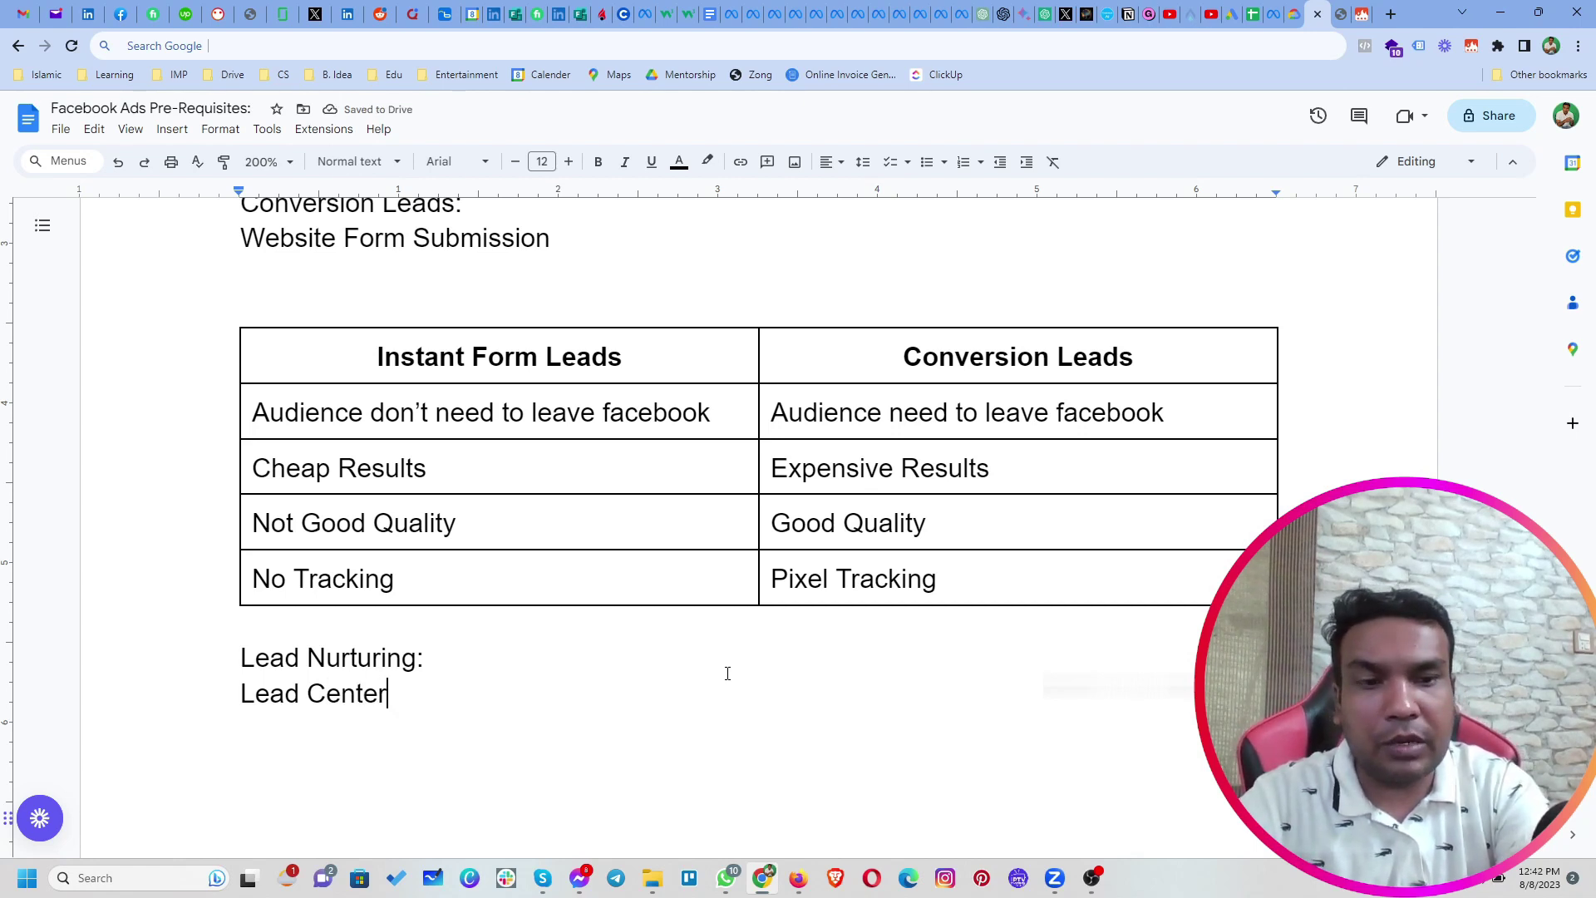
type(", CRM")
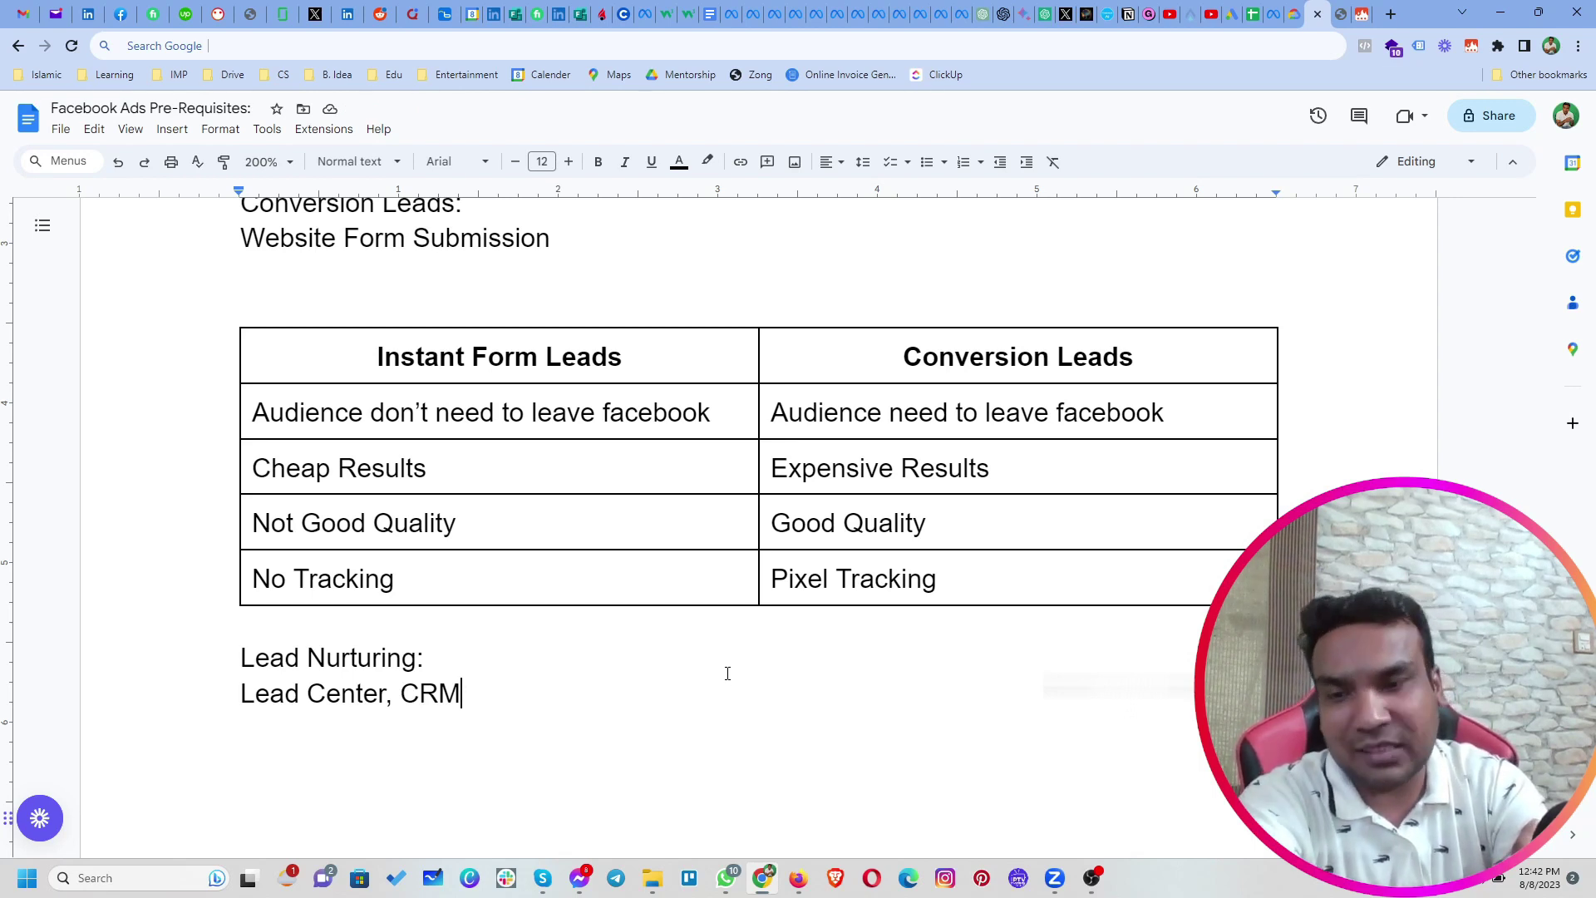
type(", ")
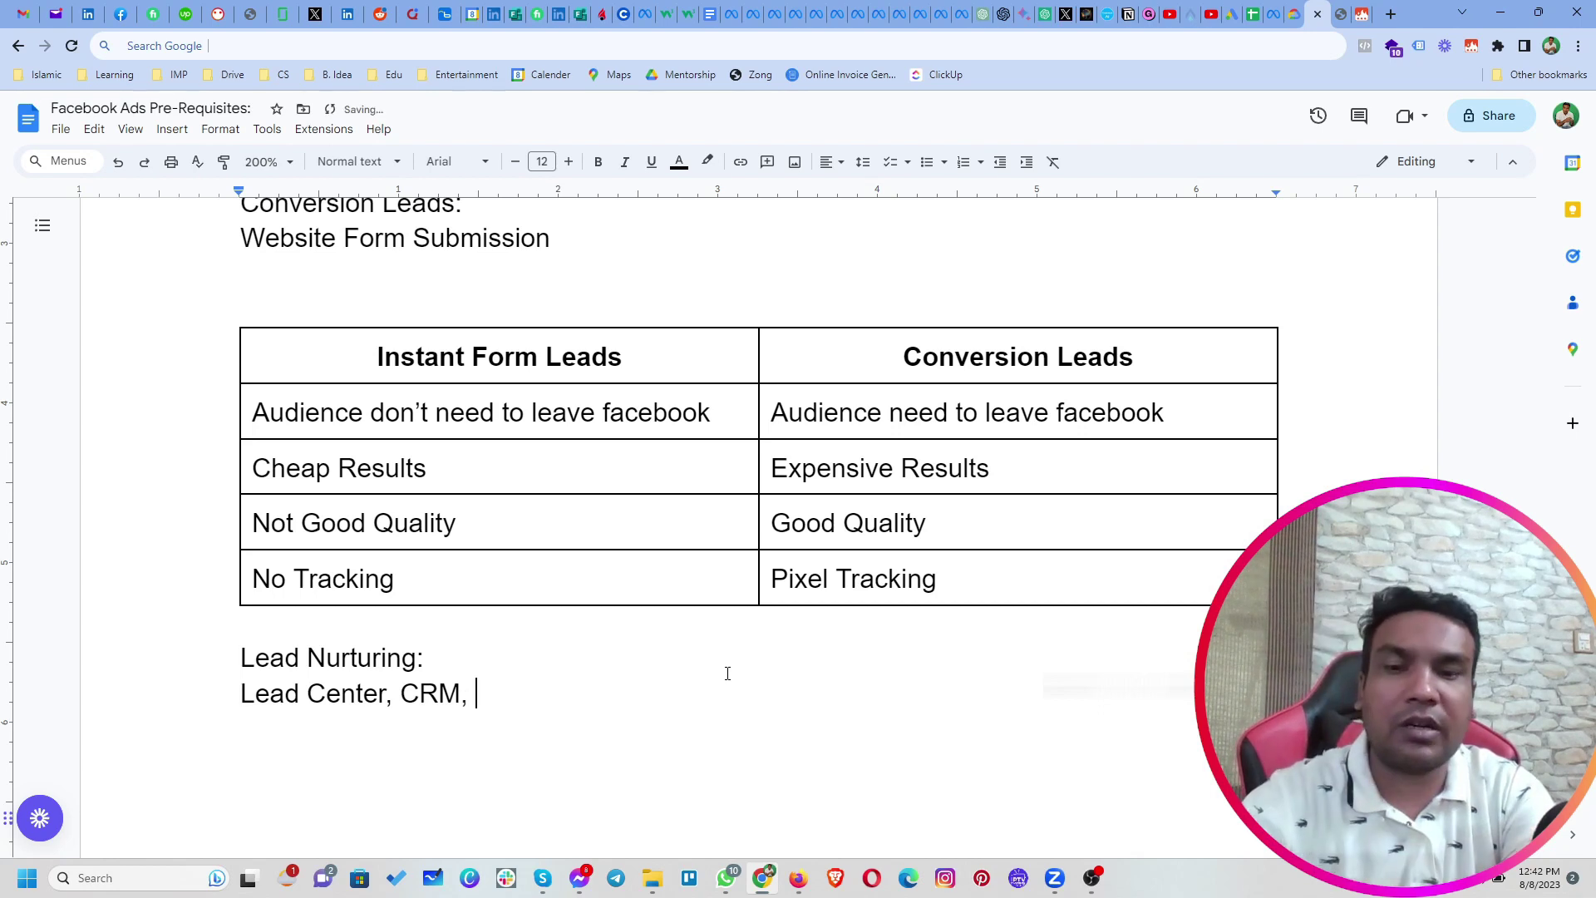
type("G. S")
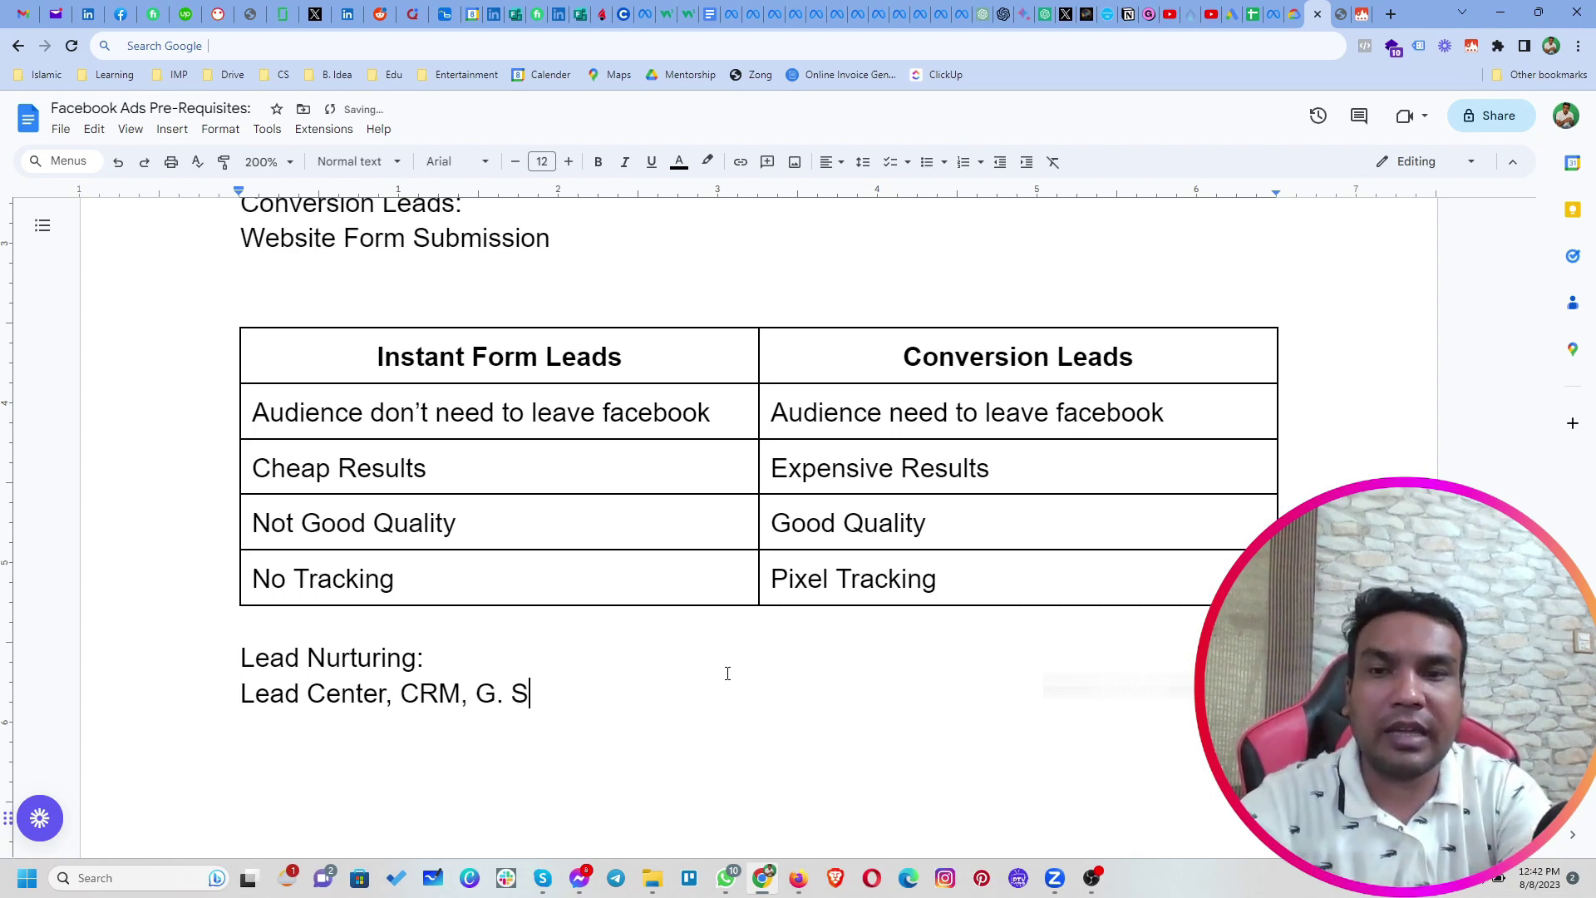
type("heet,")
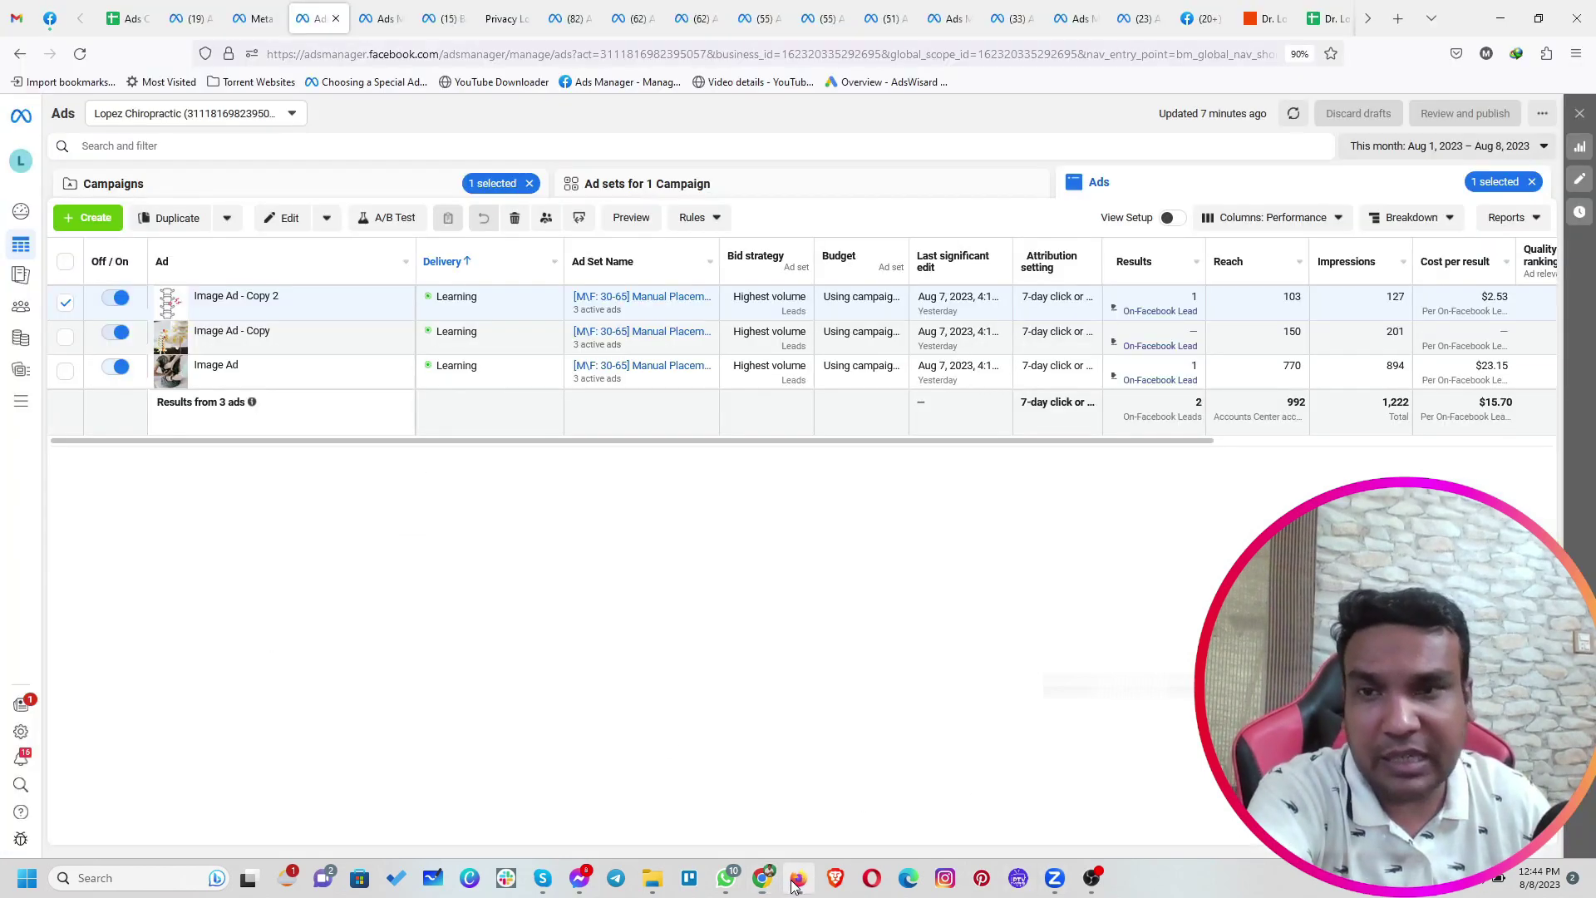
In Ads Manager, create a new campaign draft with the Leads objective and Manual leads campaign setup
left_click(798, 878)
left_click(275, 191)
left_click(88, 218)
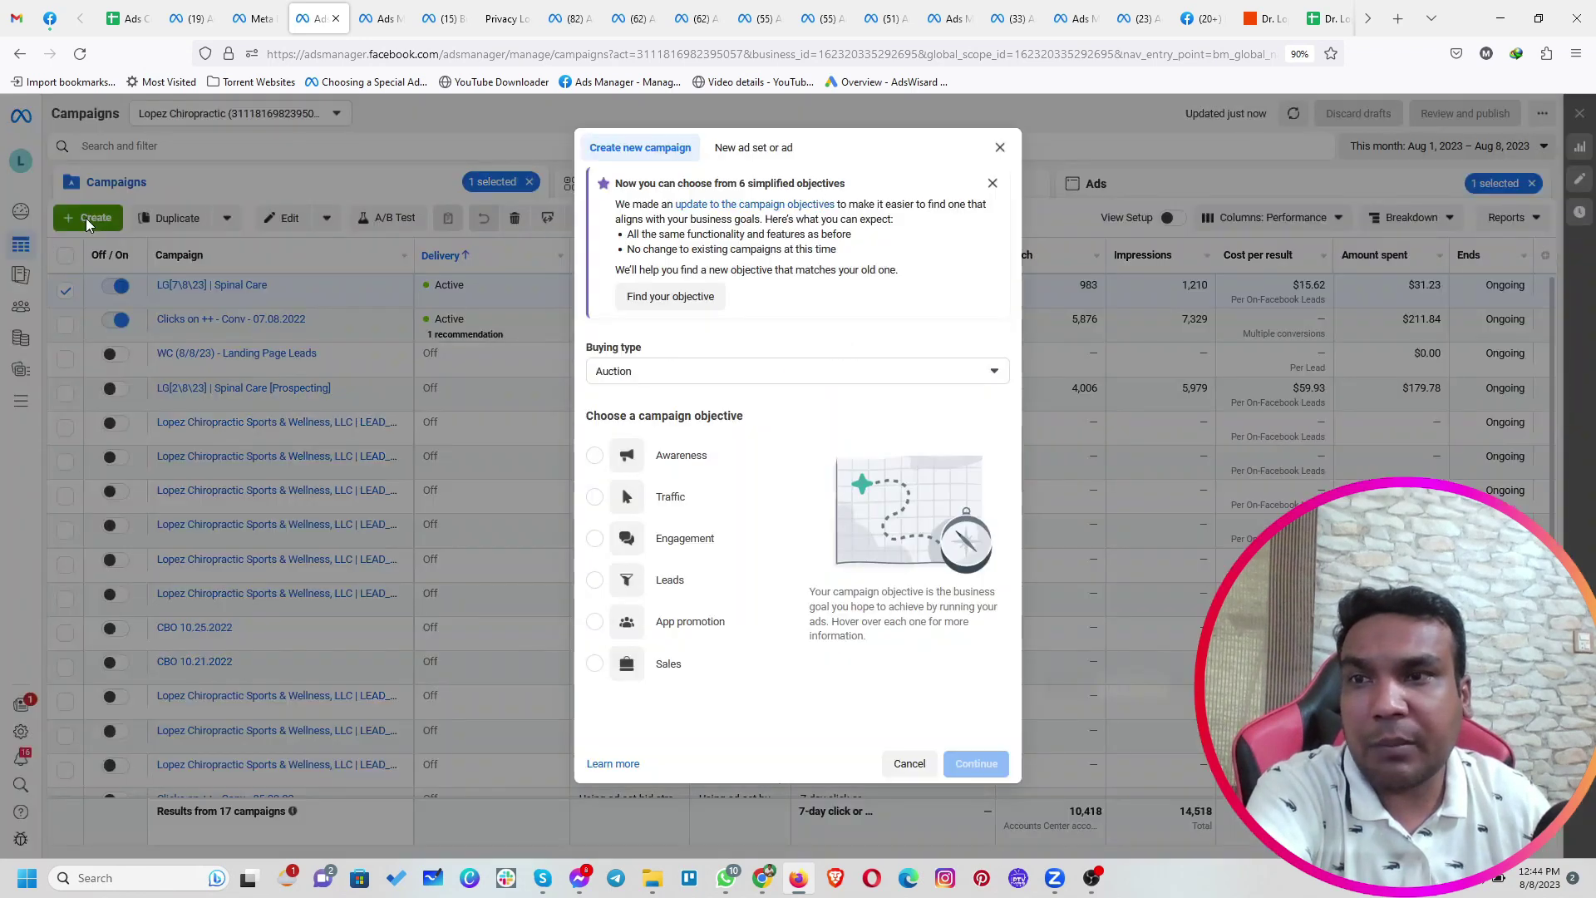
left_click(632, 581)
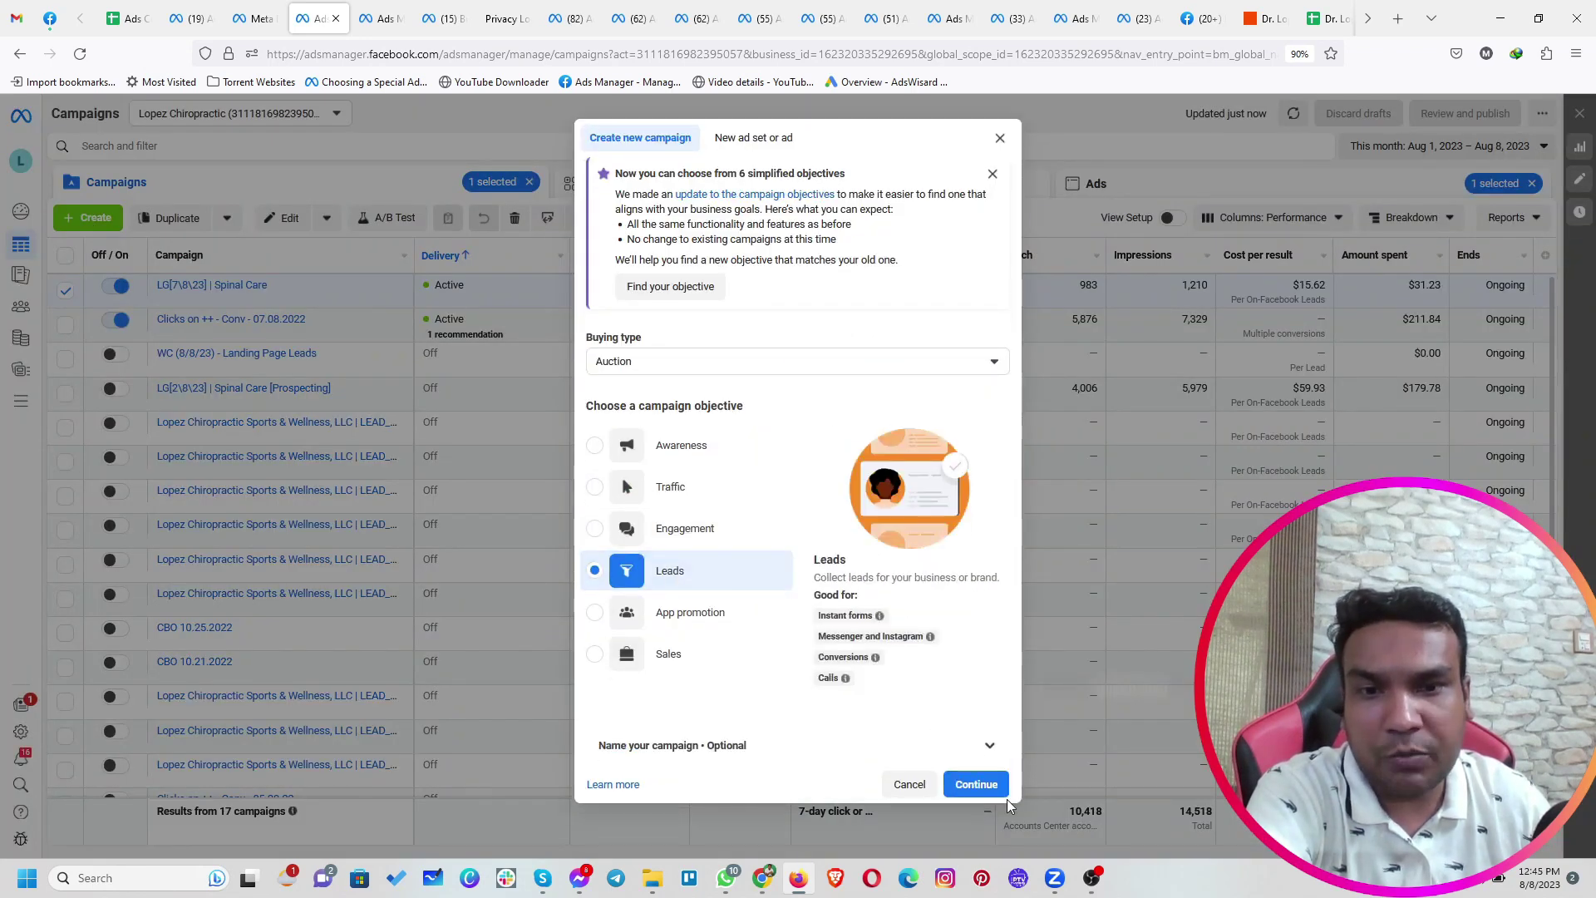
left_click(964, 781)
left_click(784, 473)
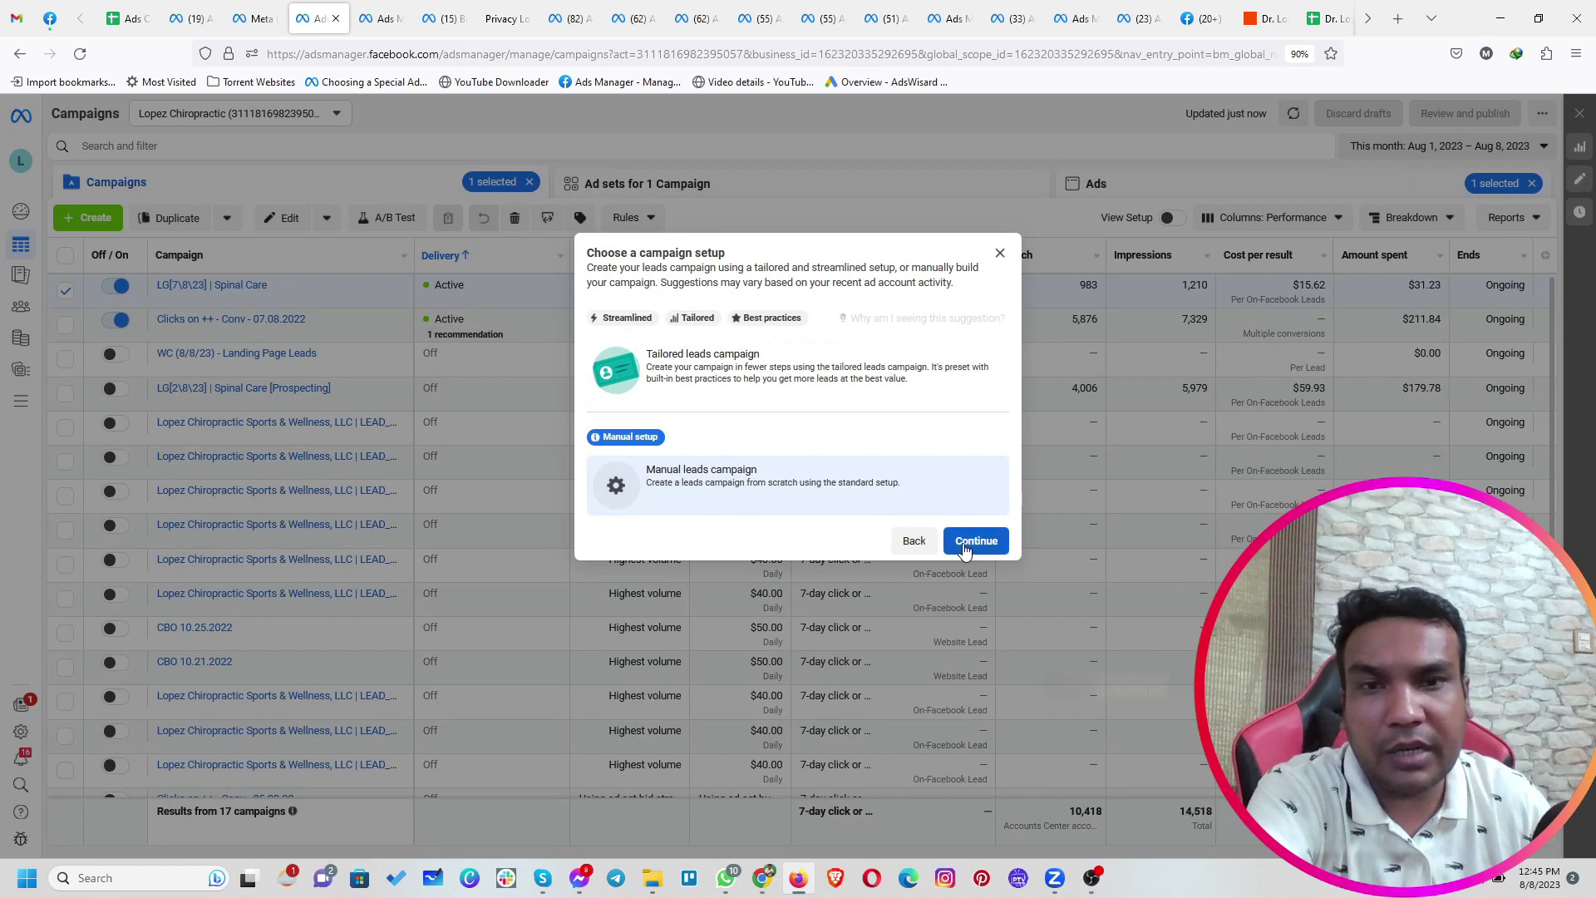
left_click(968, 542)
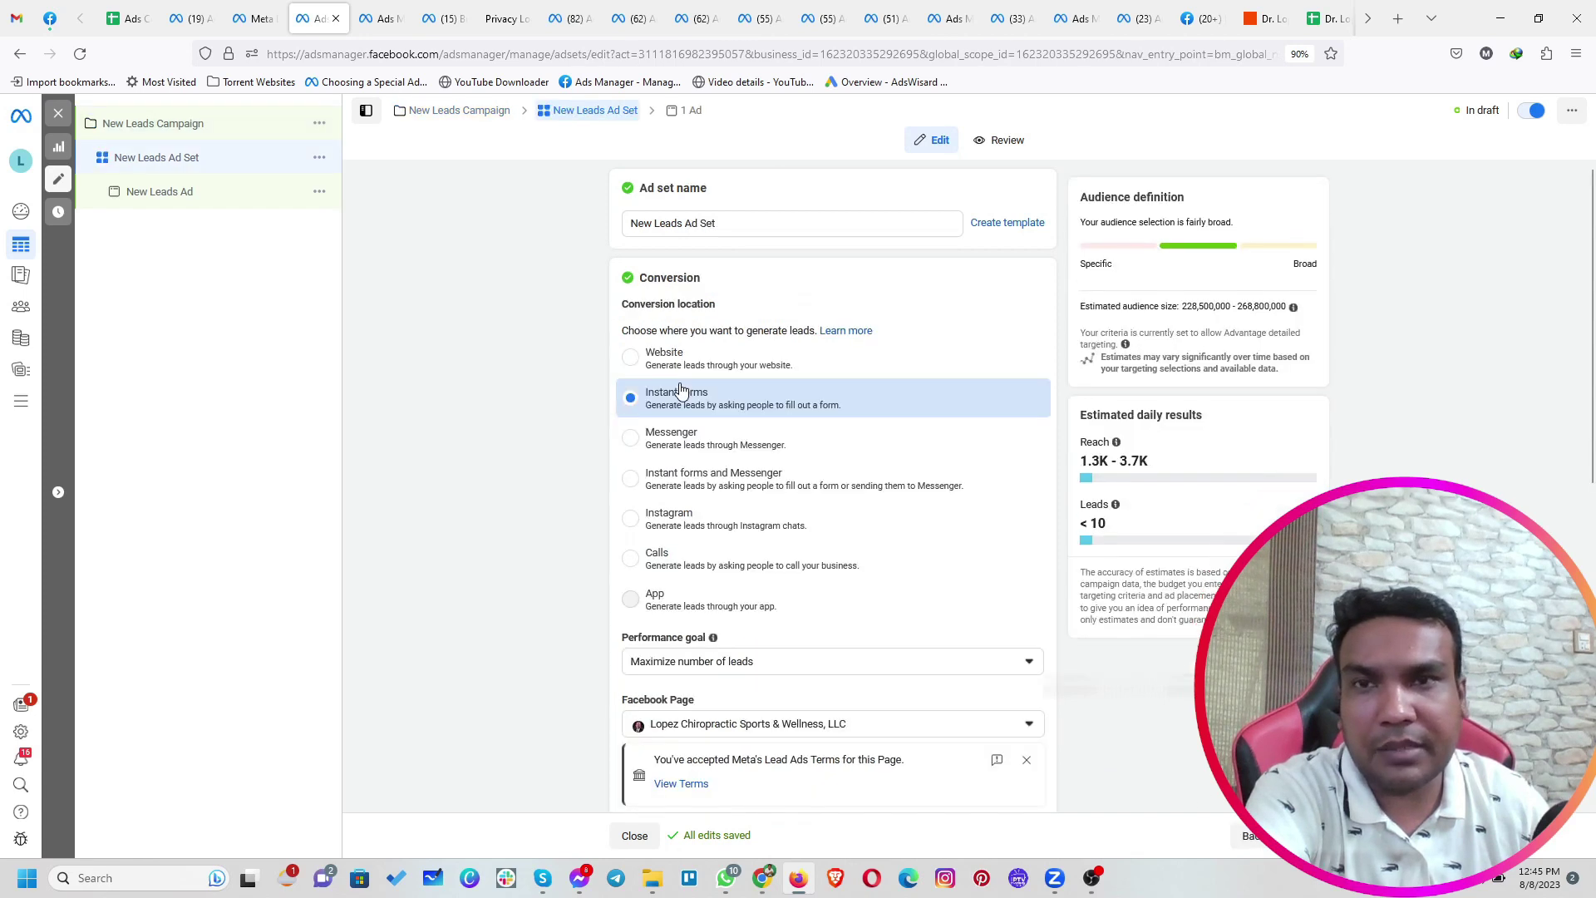
Set the ad set's conversion location to Messenger and view the New Leads Ad's message template section
left_click(684, 446)
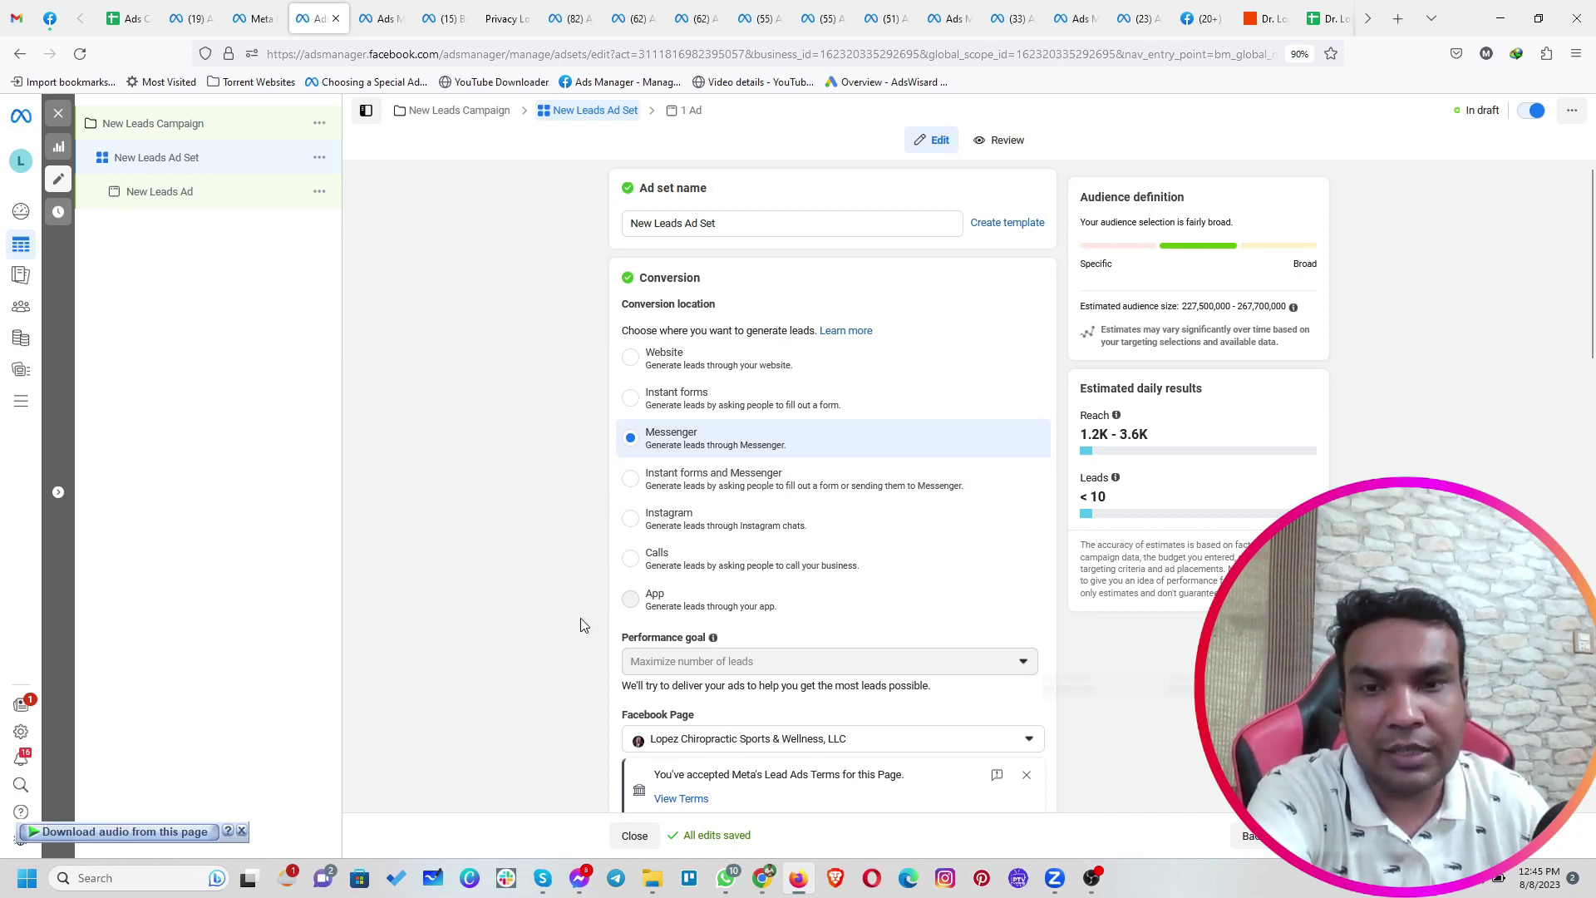
scroll(579, 638, "down", 2)
left_click(1304, 835)
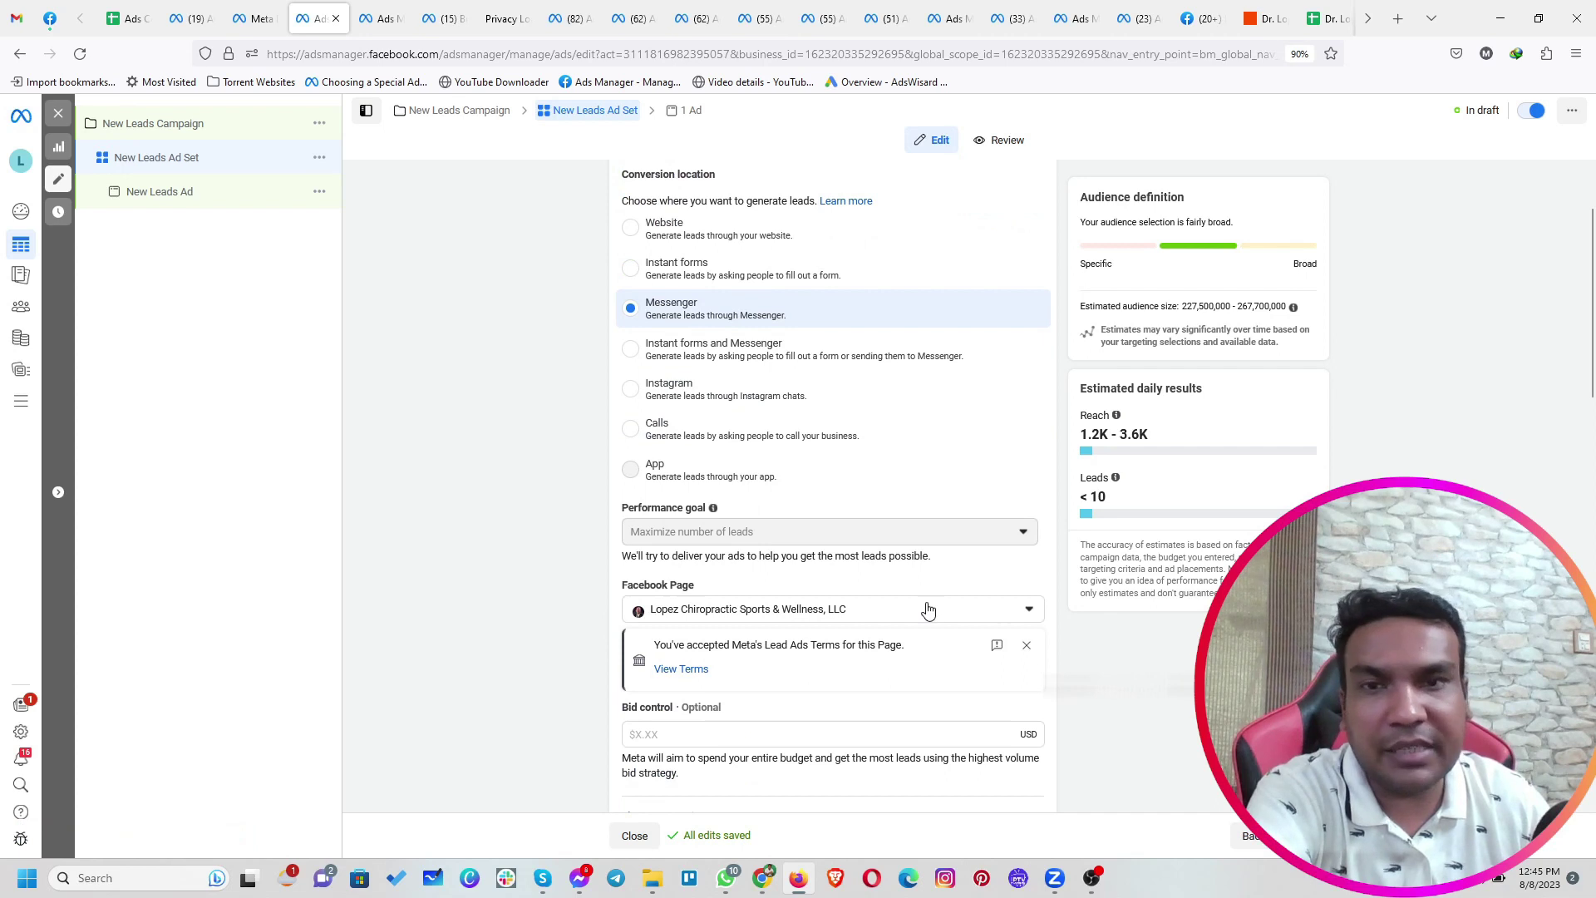
scroll(523, 534, "down", 10)
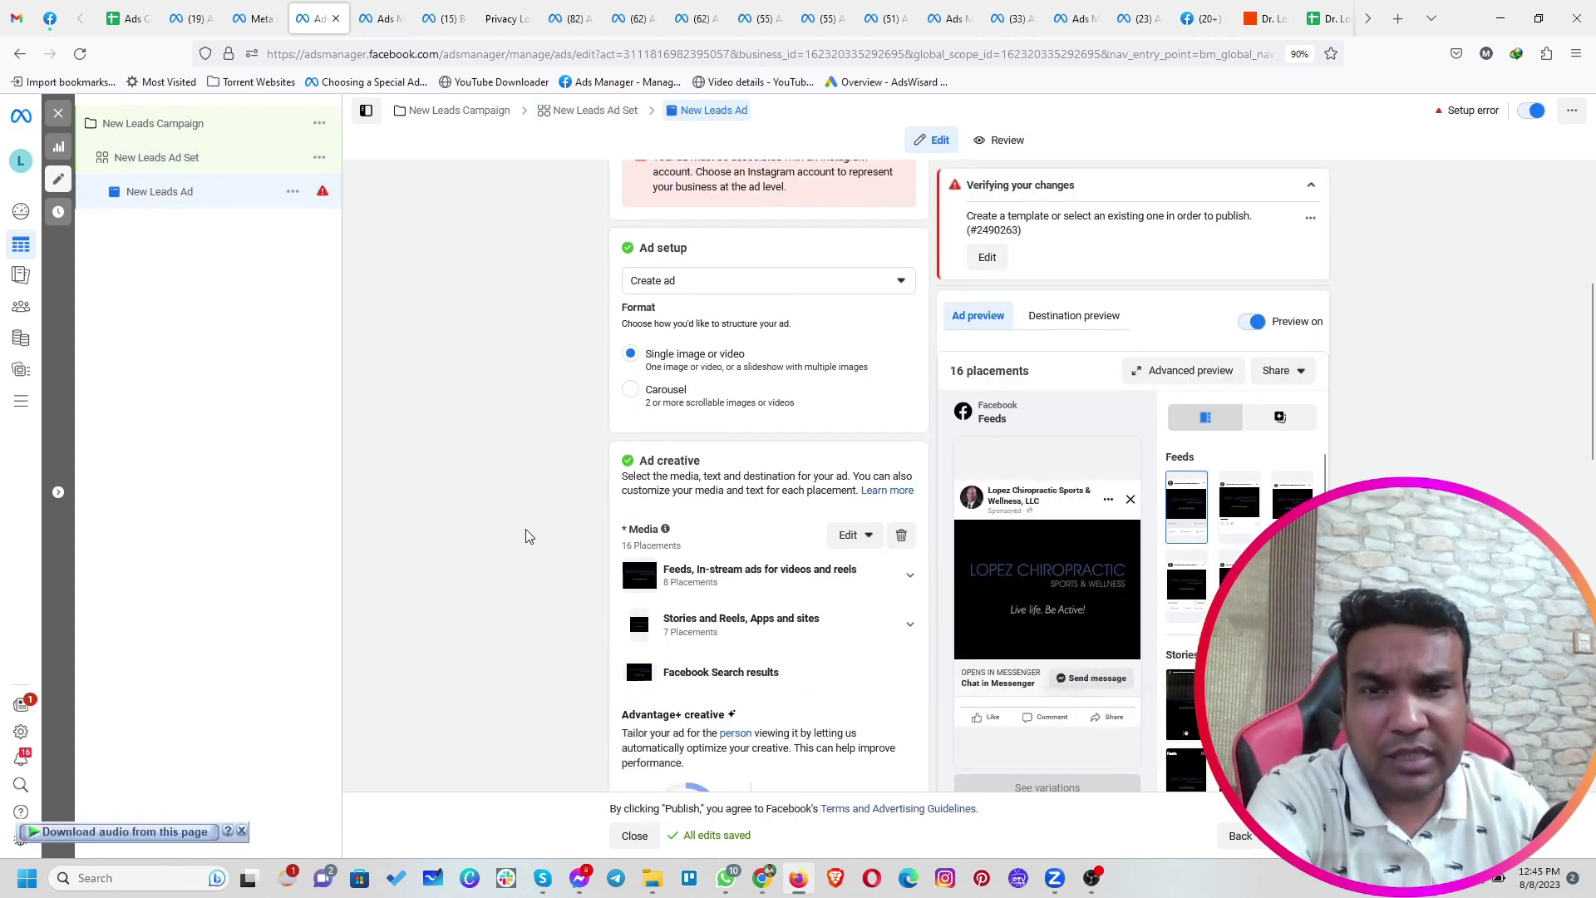
scroll(529, 535, "down", 8)
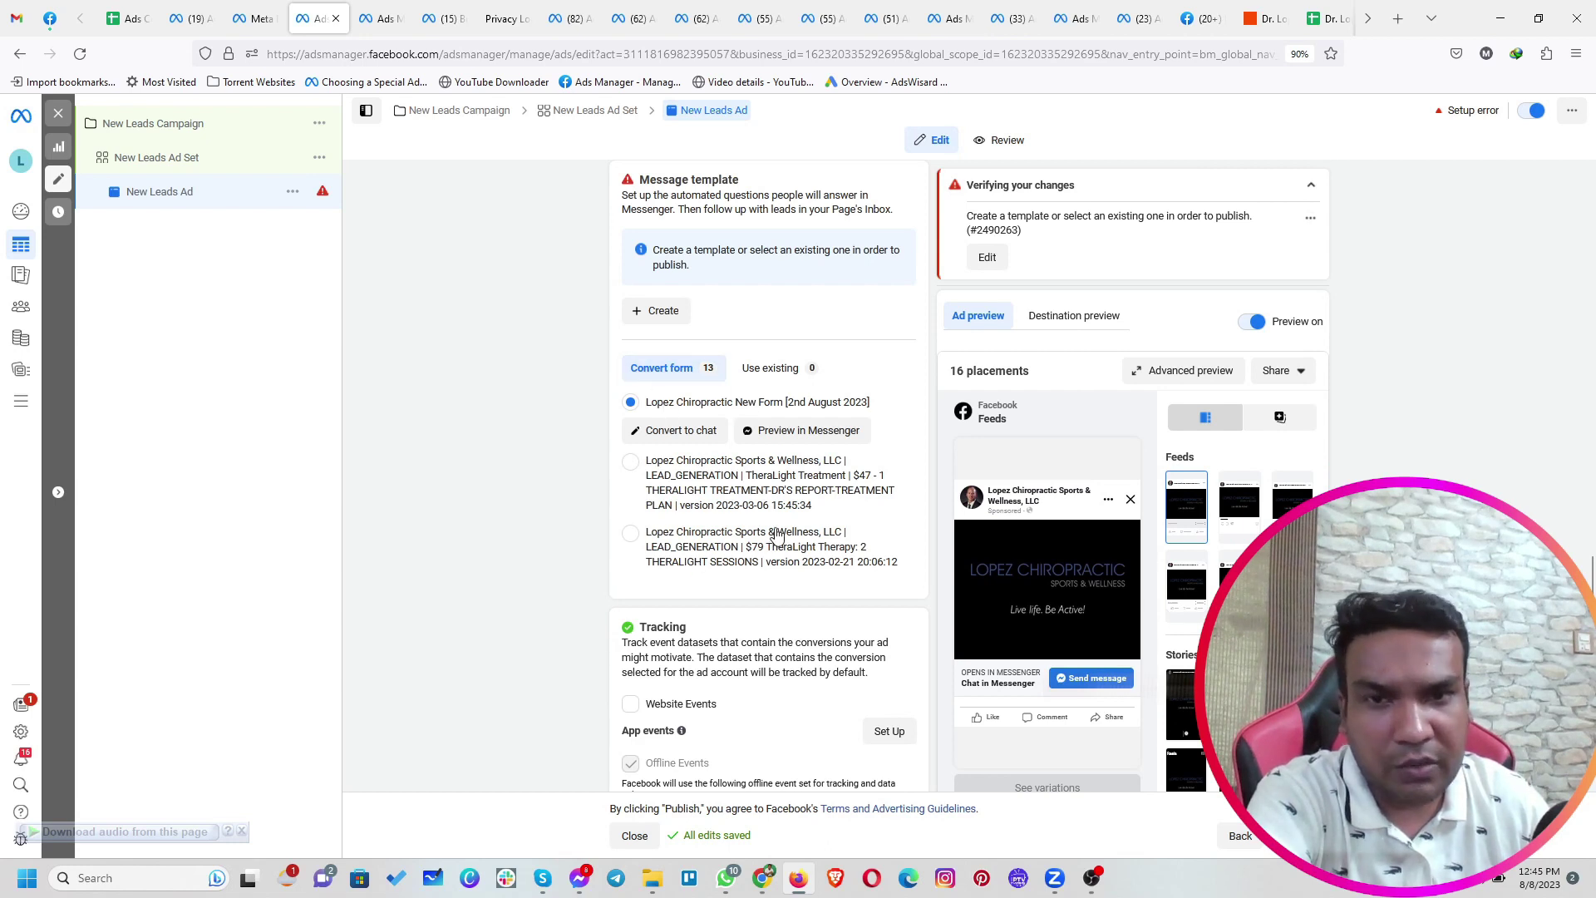
Check saved message templates, then build a Messenger chat template from the chosen lead form
left_click(778, 371)
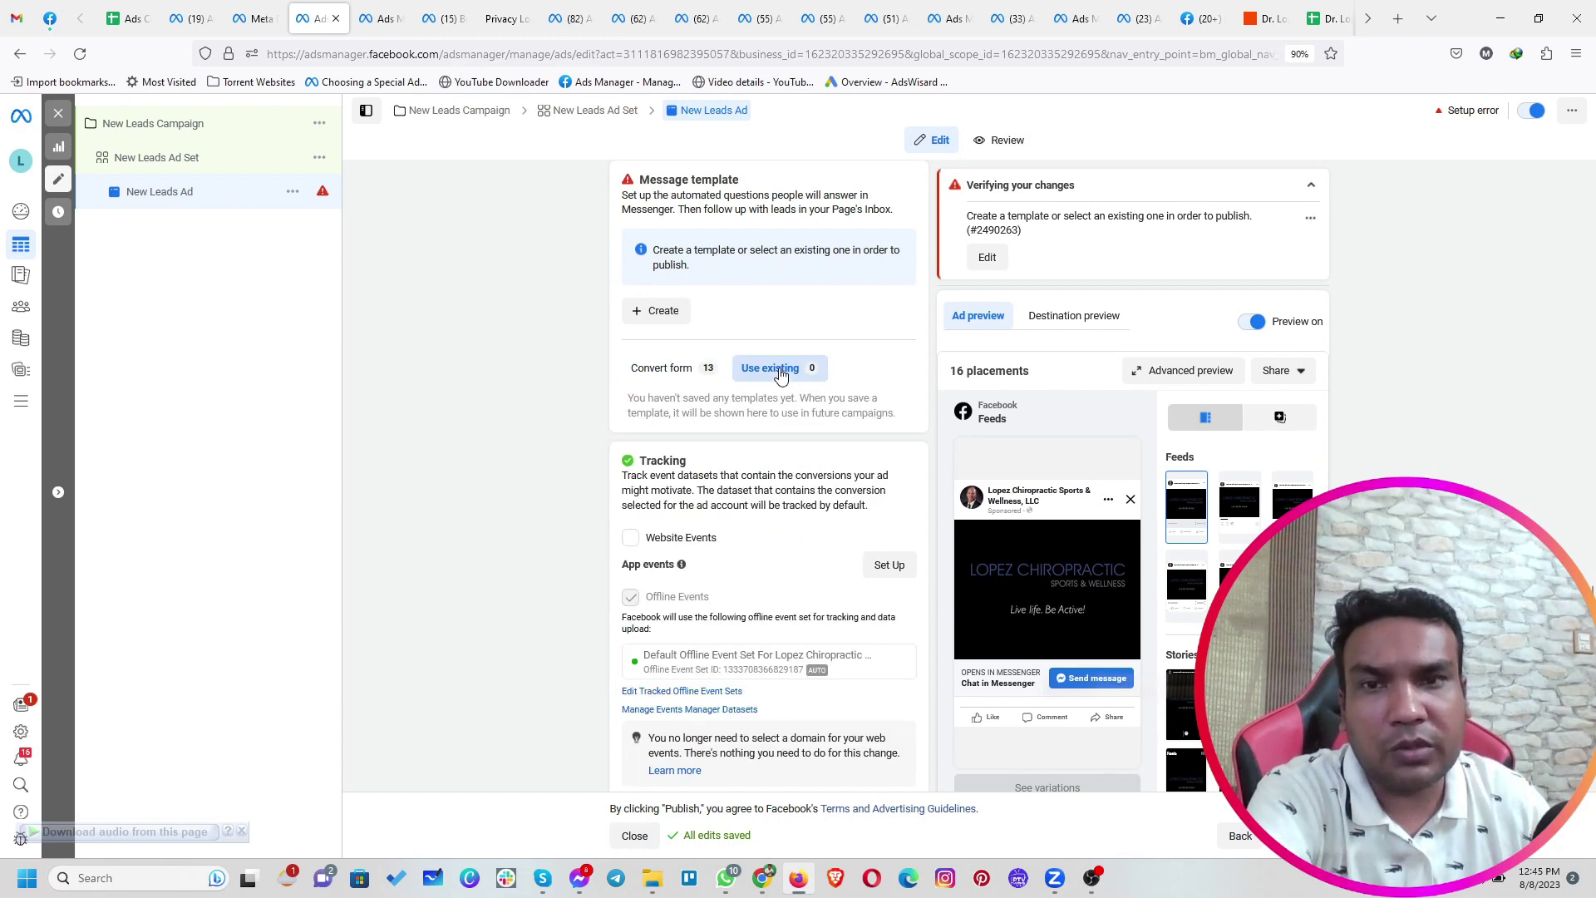
left_click(701, 373)
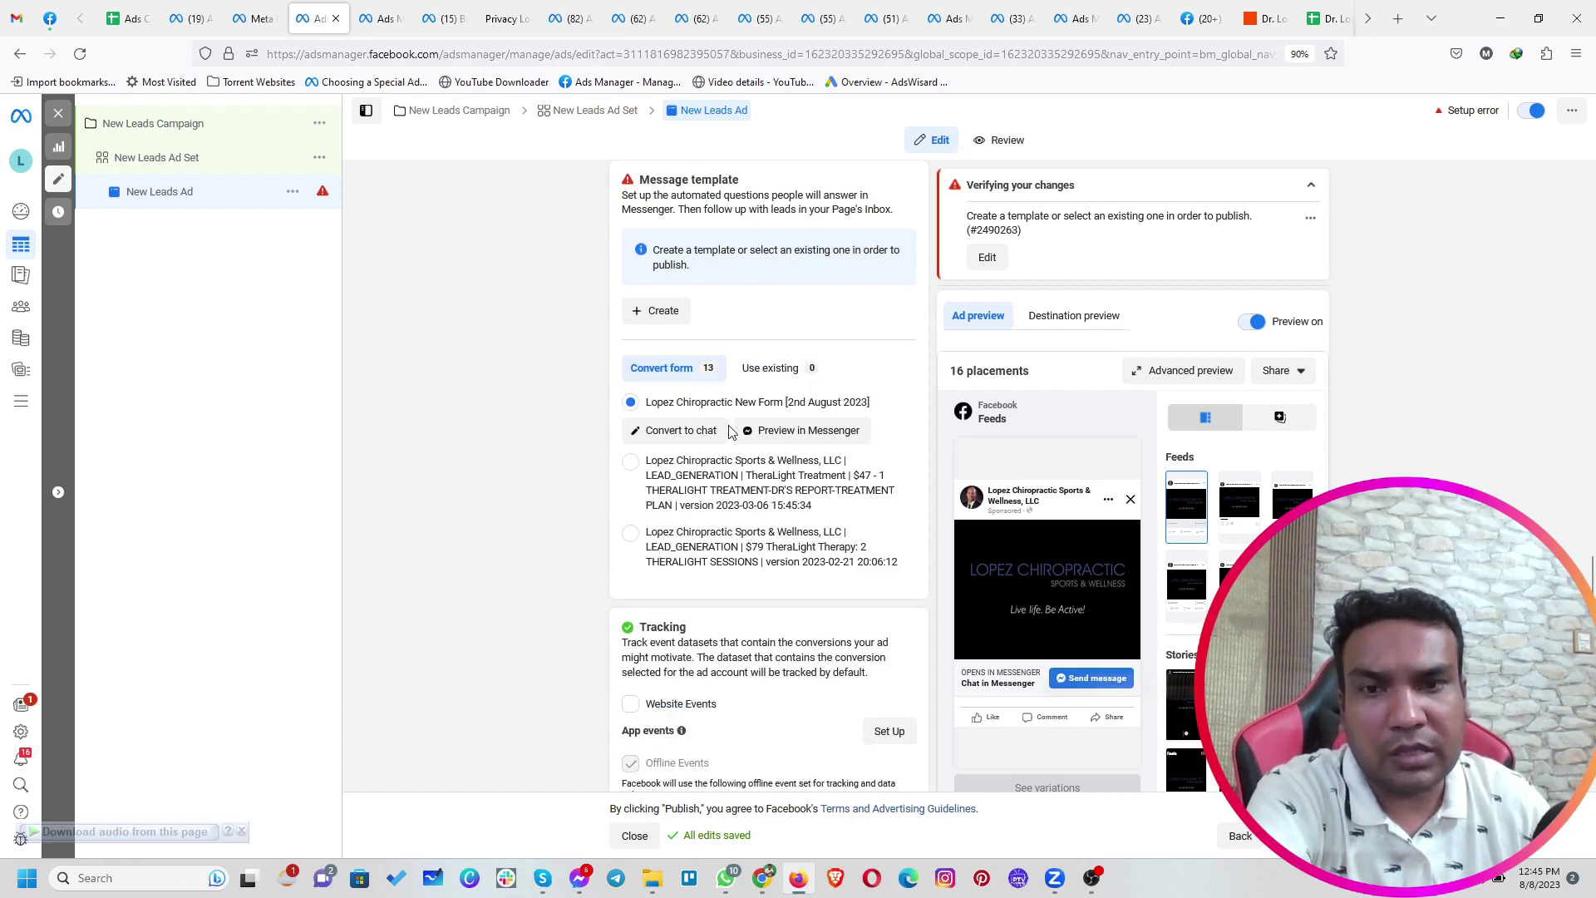
left_click(645, 434)
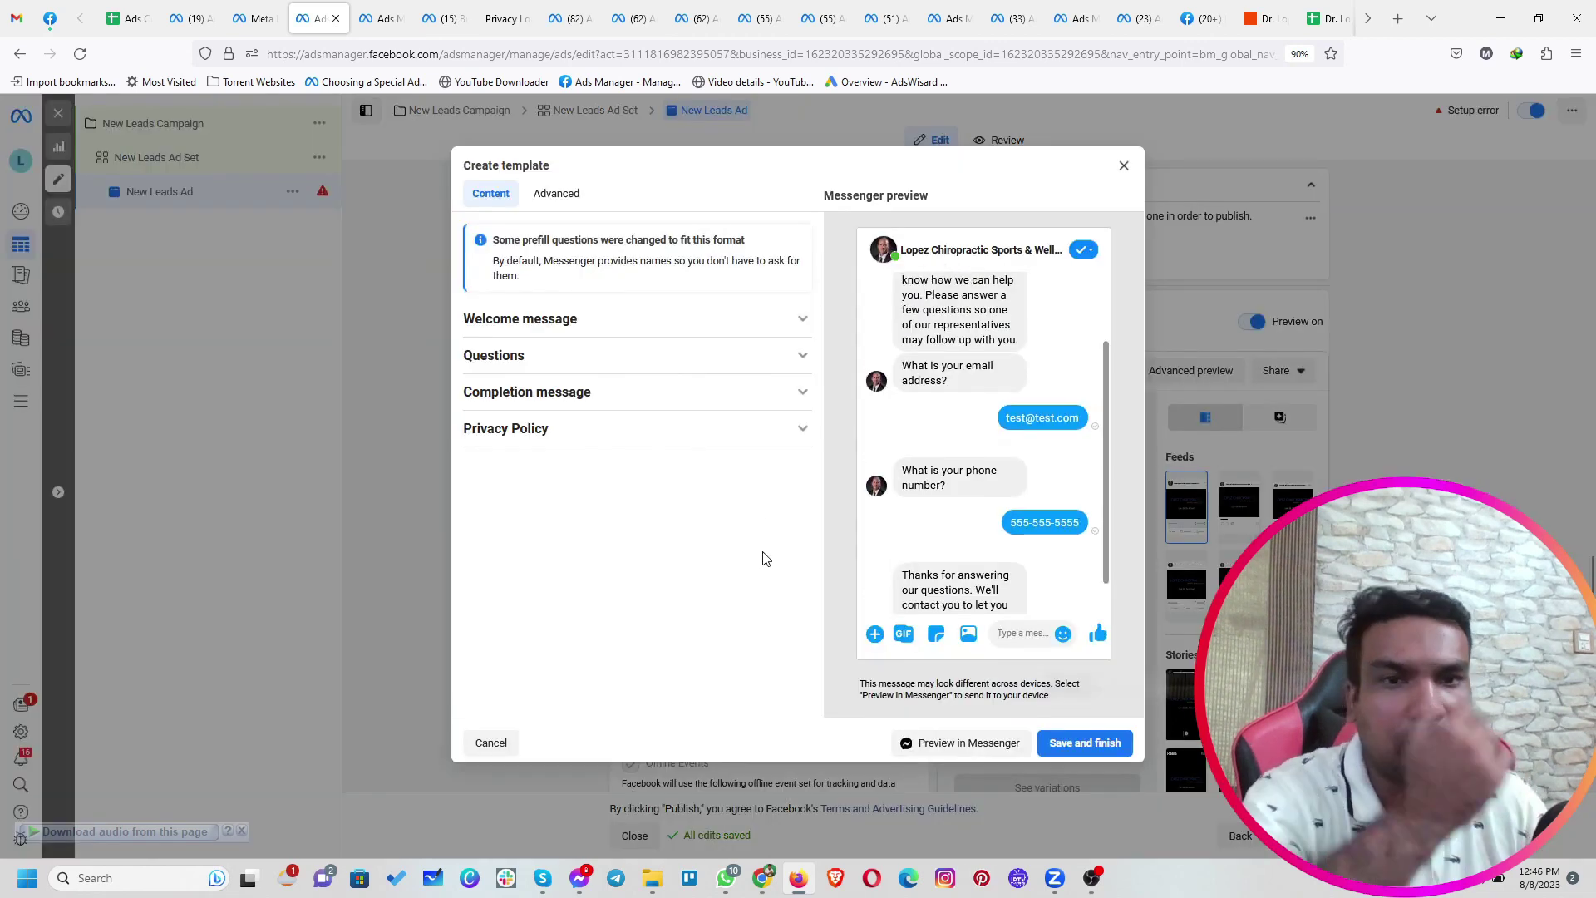
Review the welcome message, questions, completion message and privacy policy sections, then close the template unsaved
left_click(587, 326)
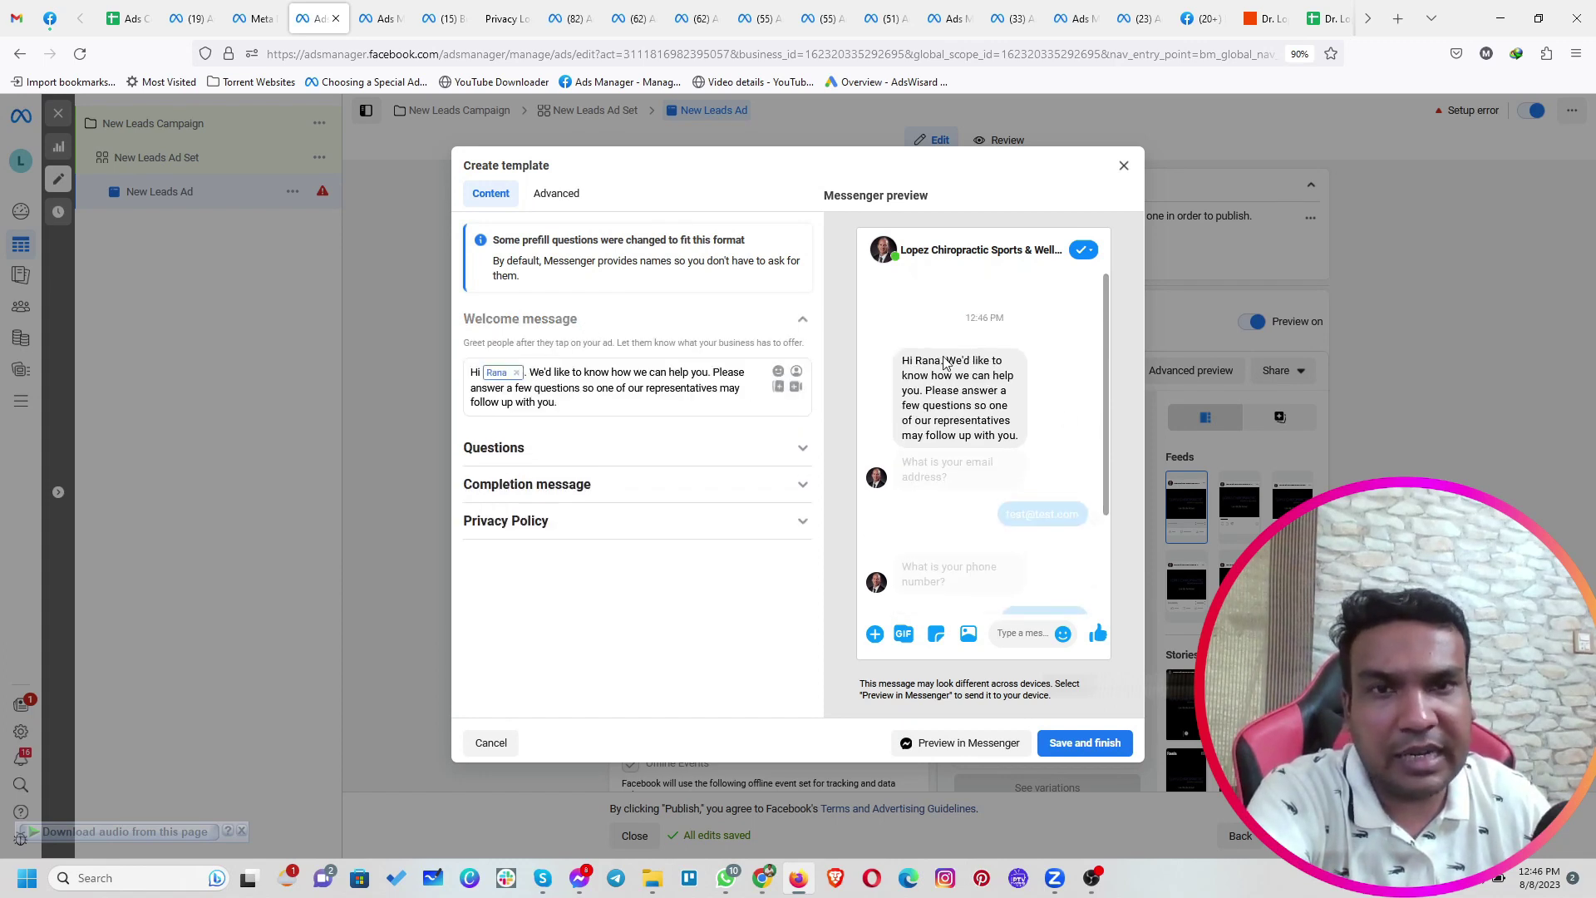
left_click(649, 449)
scroll(649, 463, "down", 1)
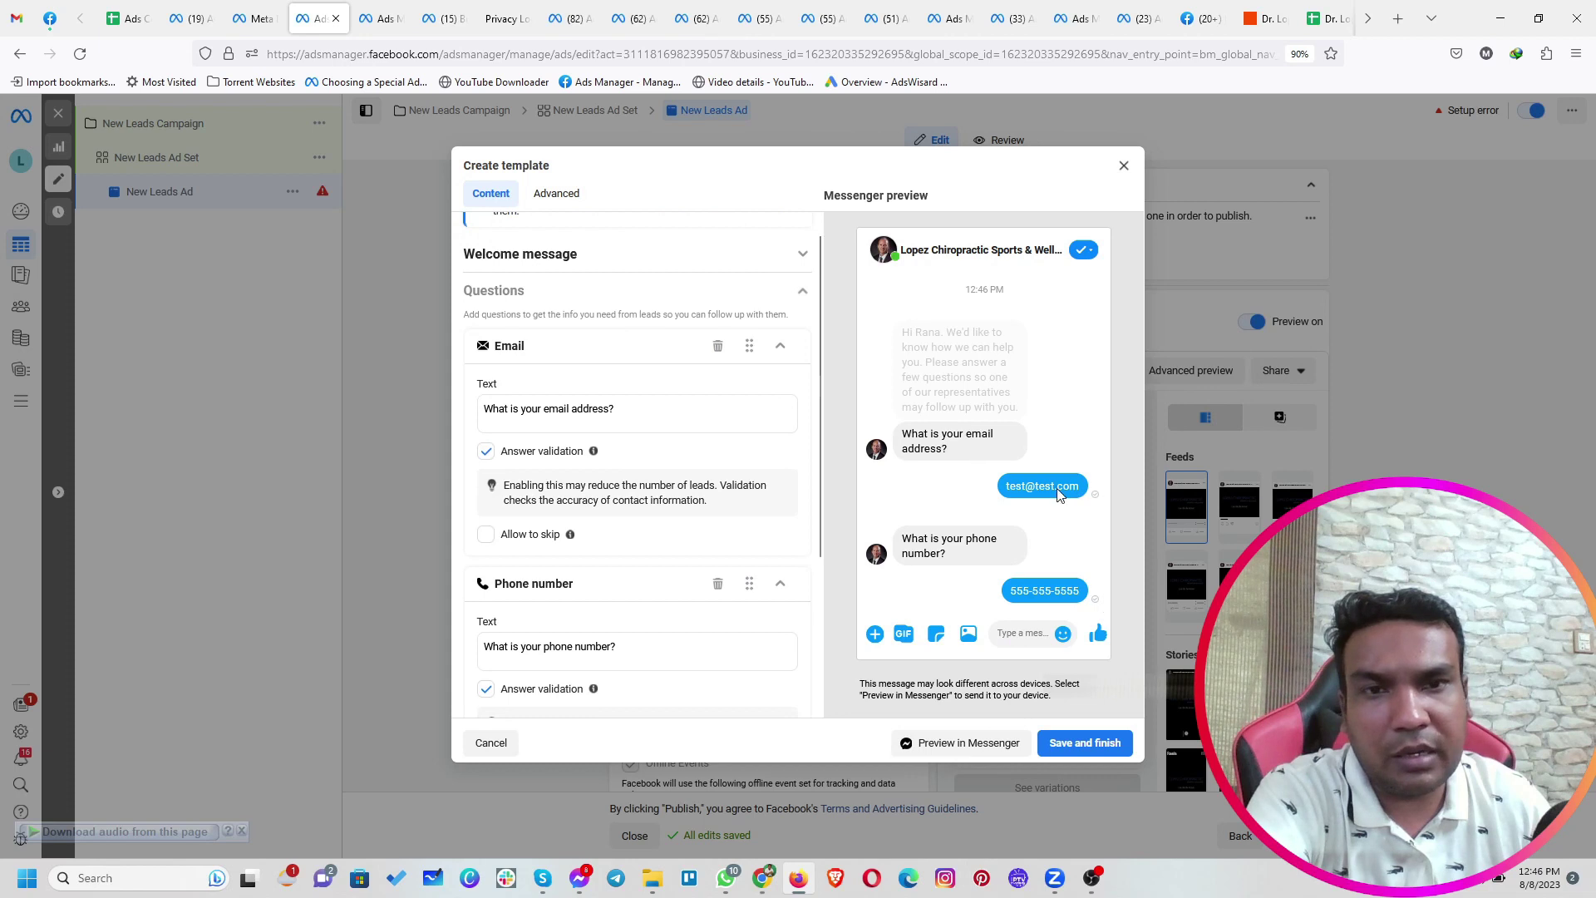
scroll(715, 545, "down", 3)
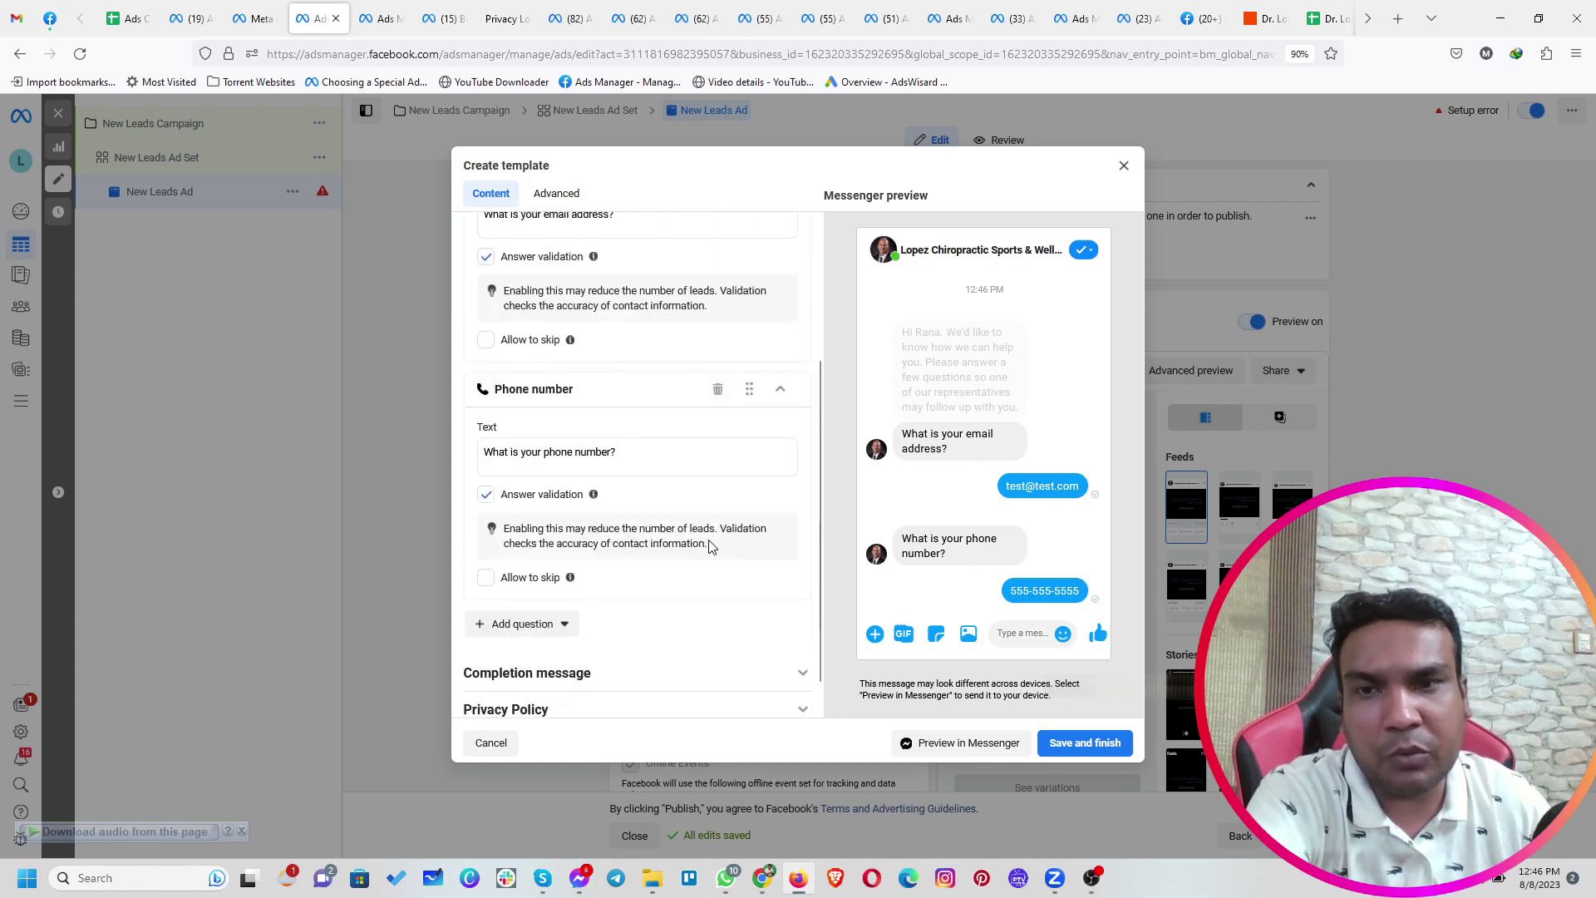
scroll(665, 515, "down", 1)
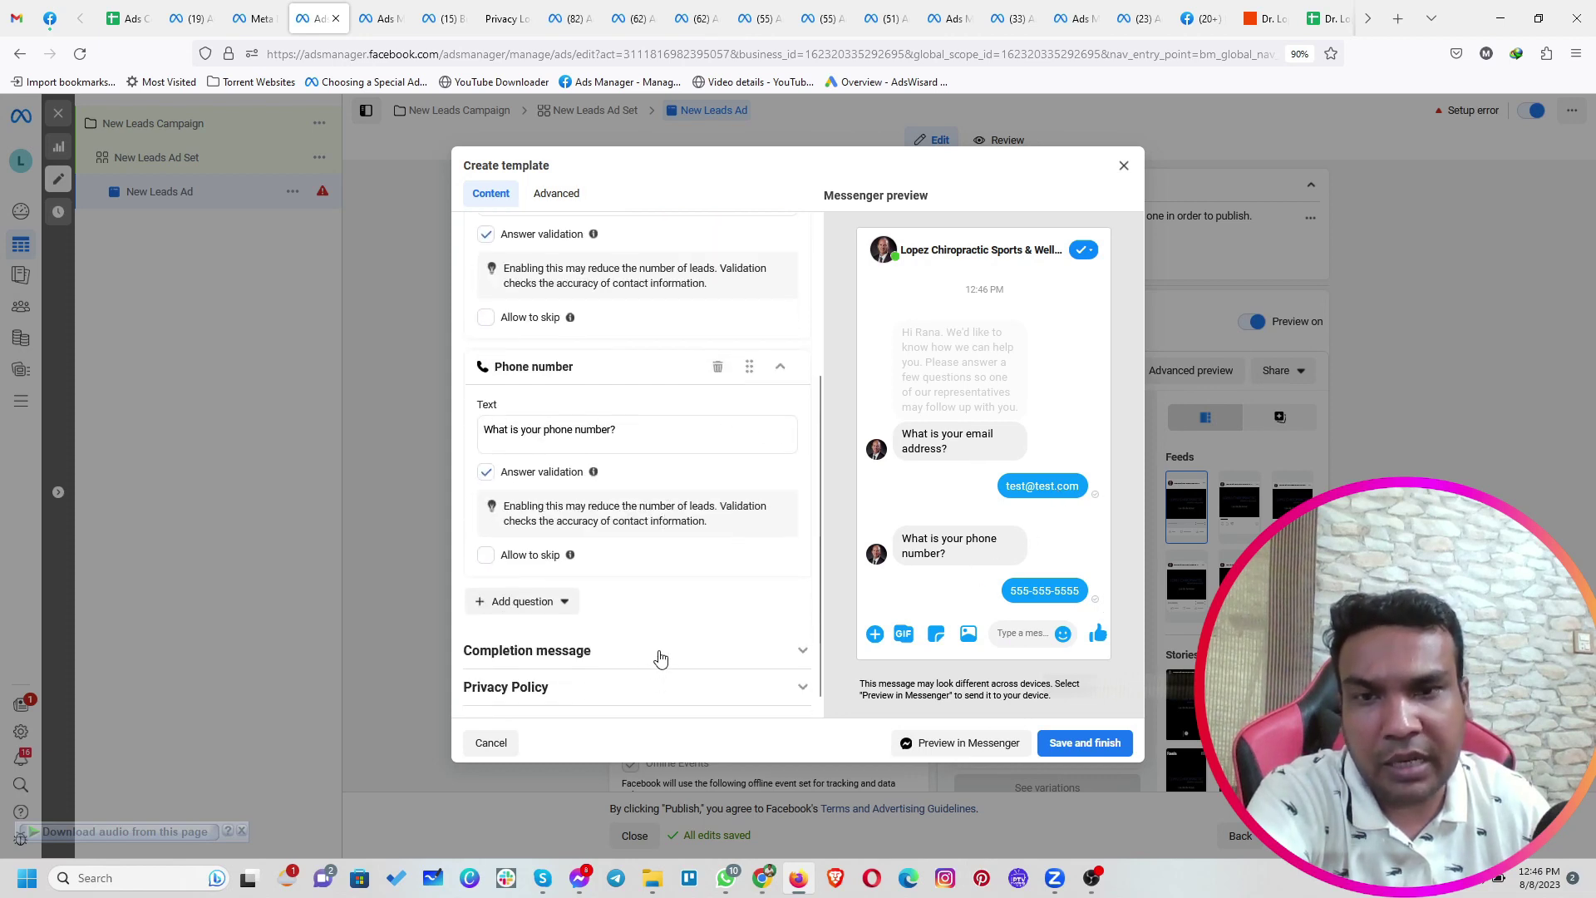
left_click(760, 651)
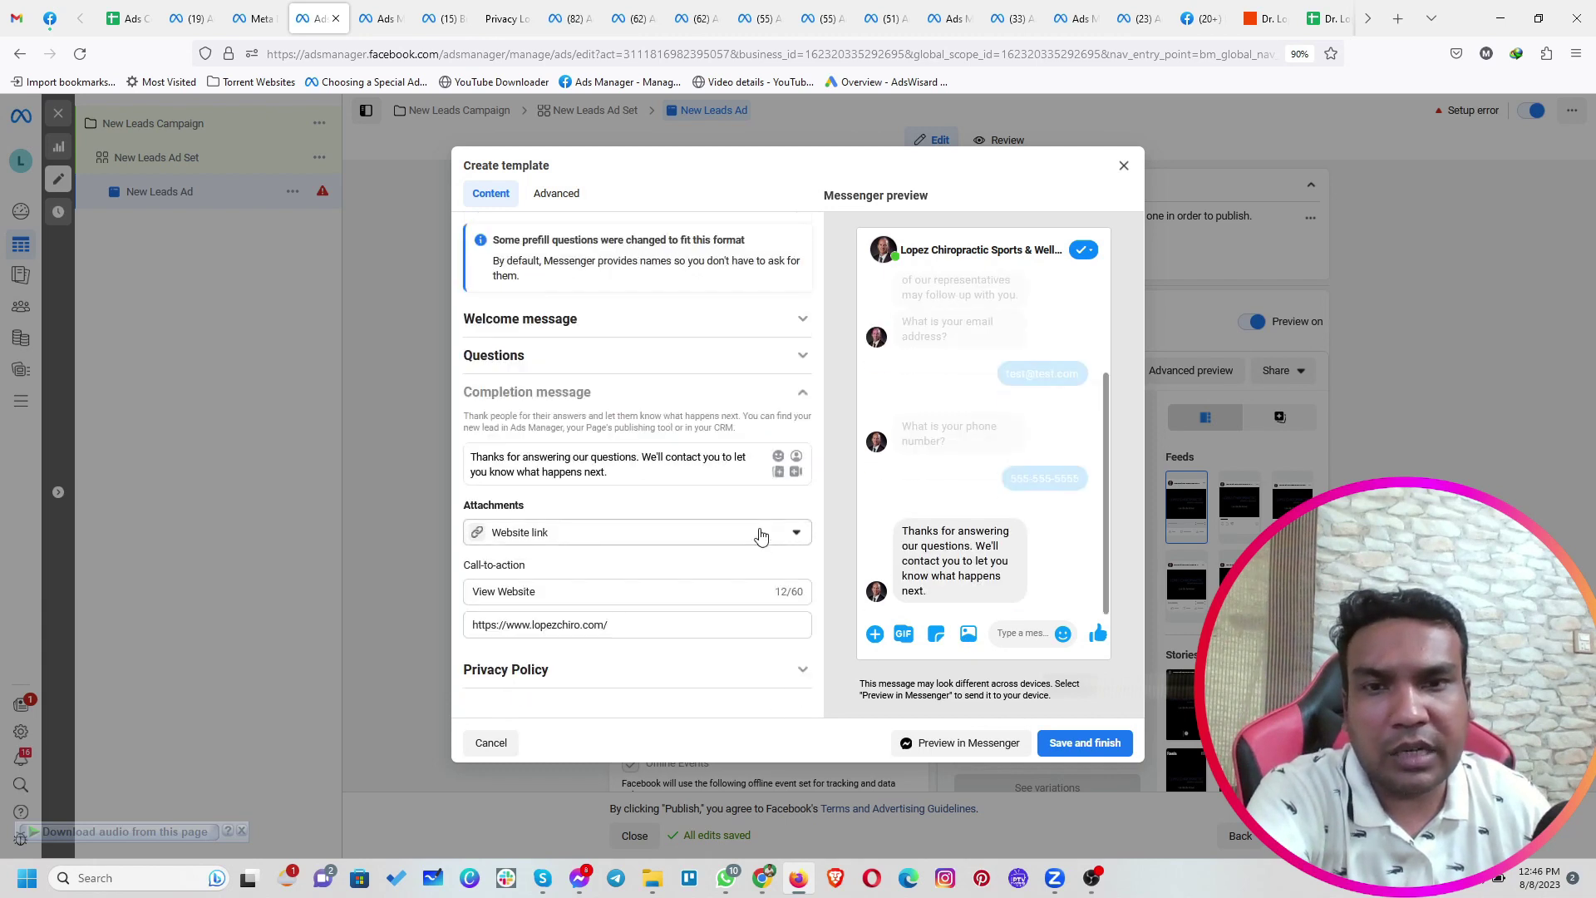
left_click(718, 673)
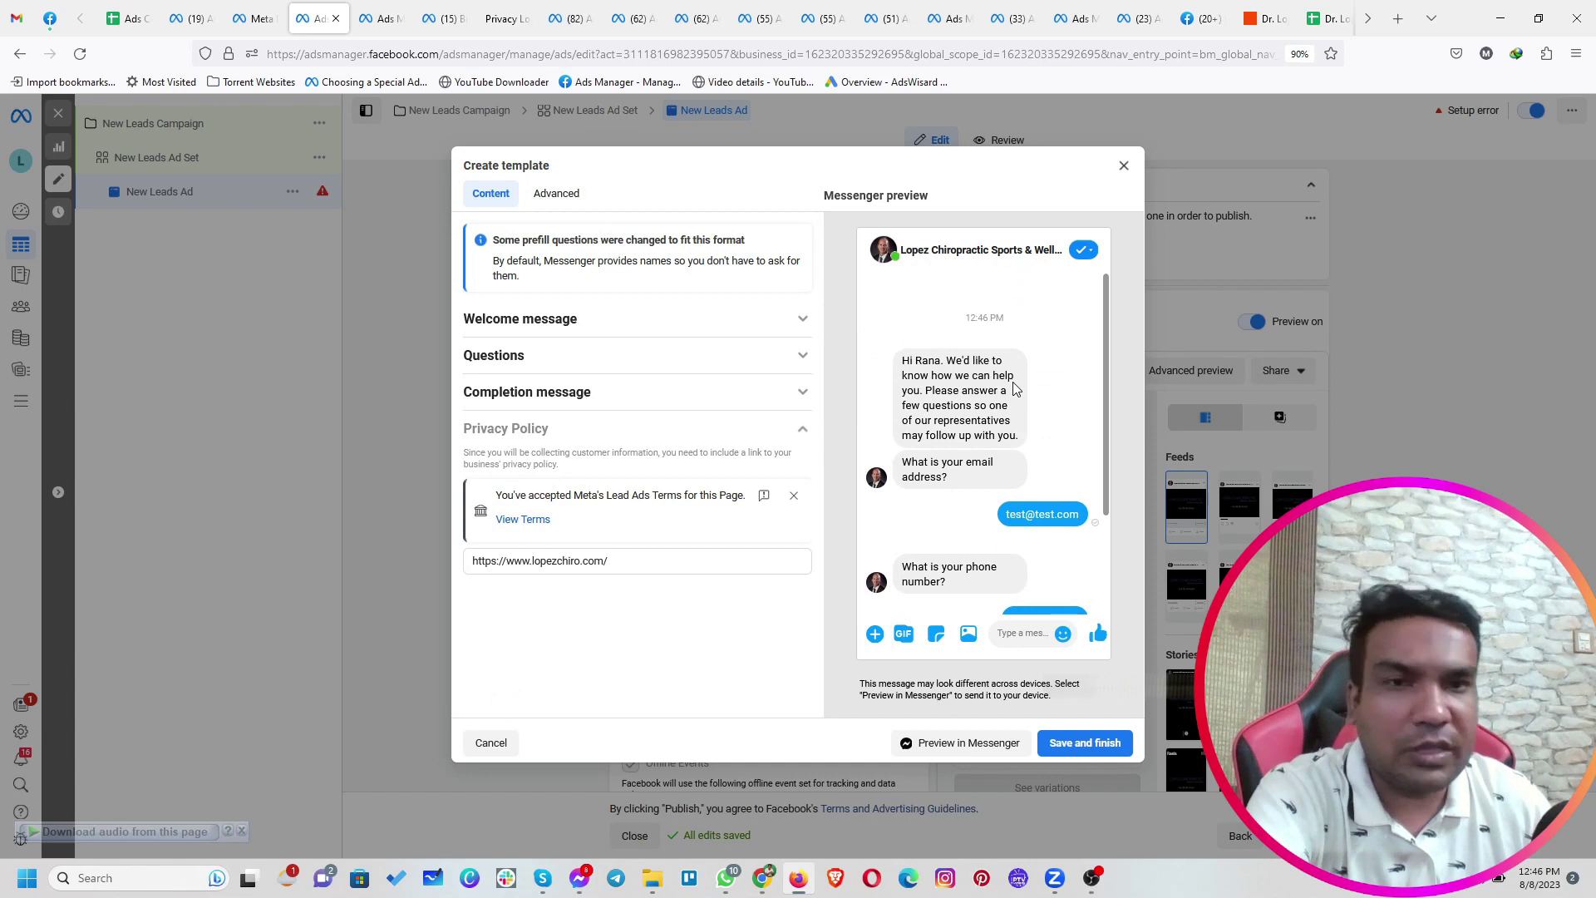
scroll(1079, 424, "down", 3)
scroll(1079, 449, "up", 3)
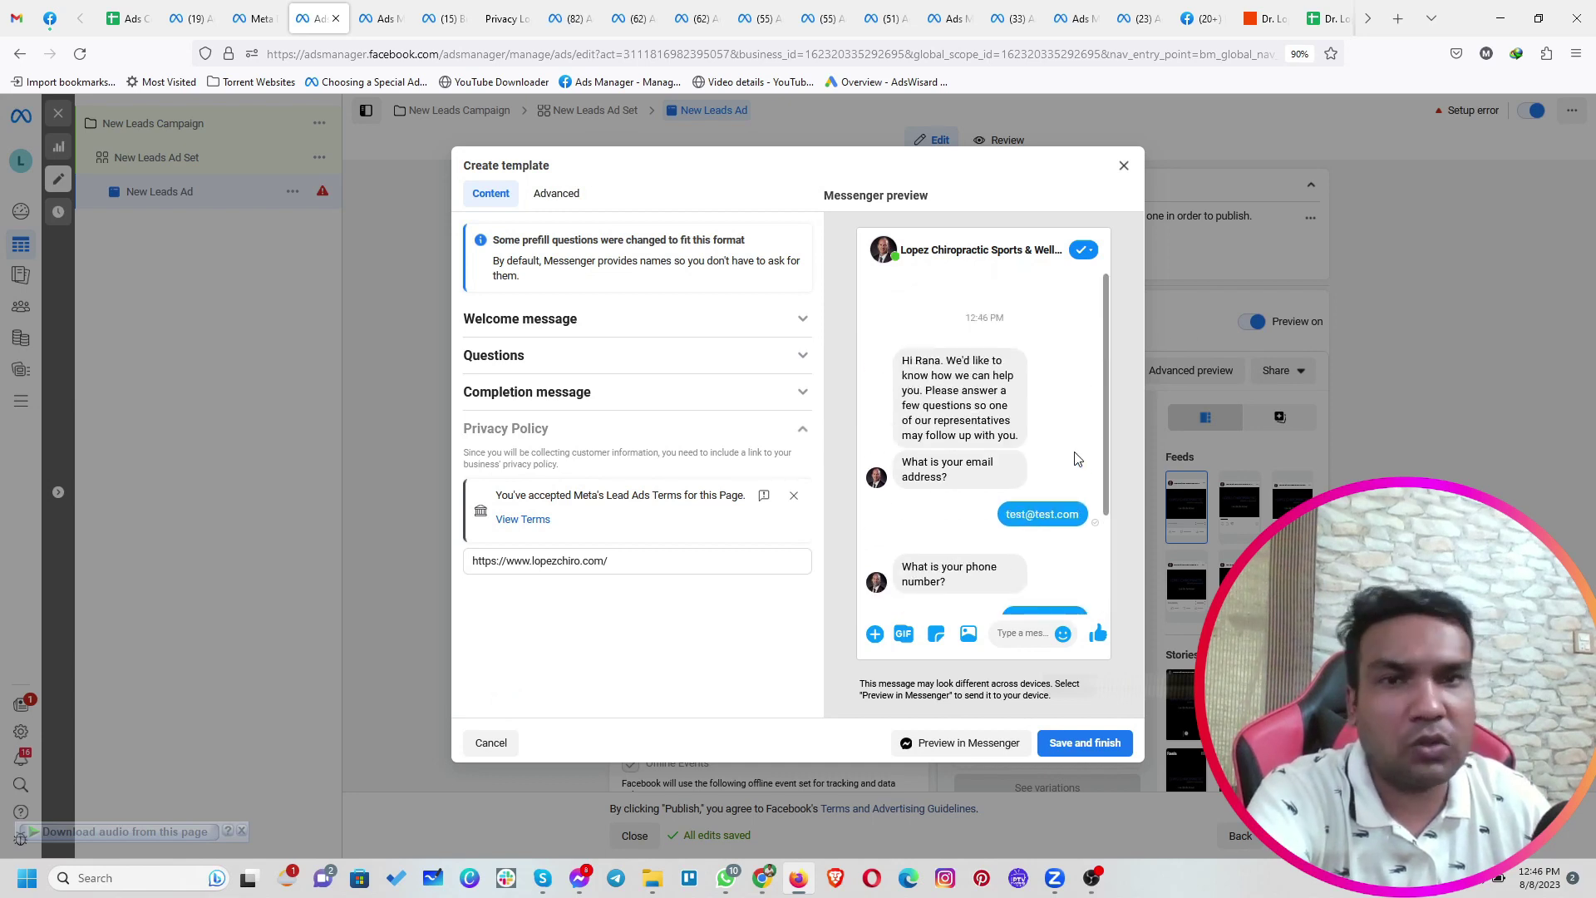
scroll(1077, 459, "down", 3)
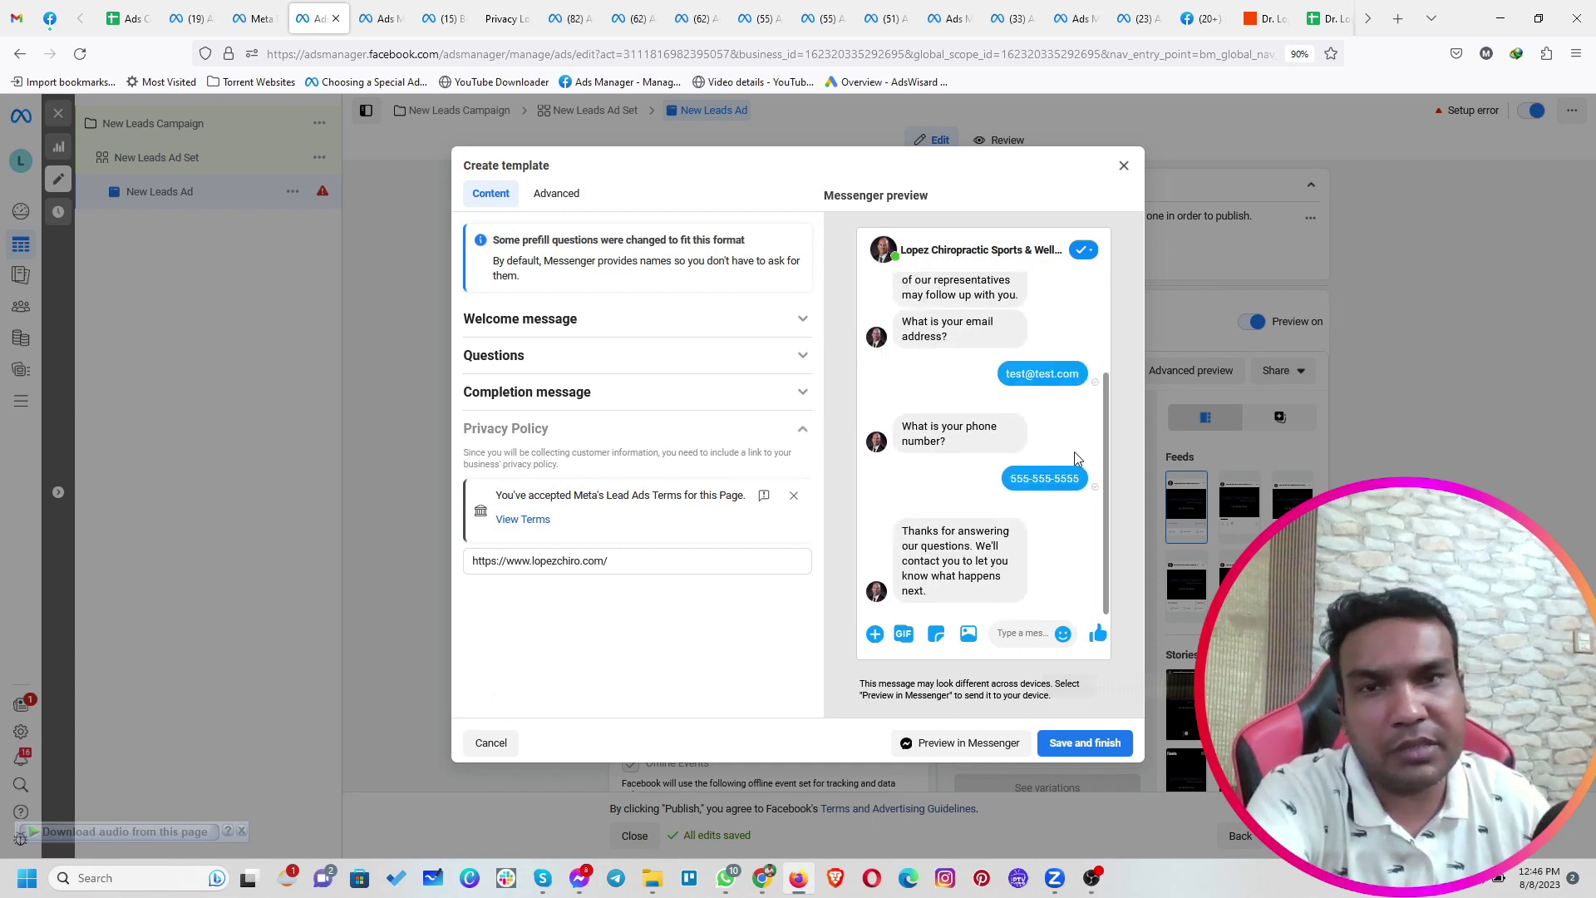
left_click(1123, 167)
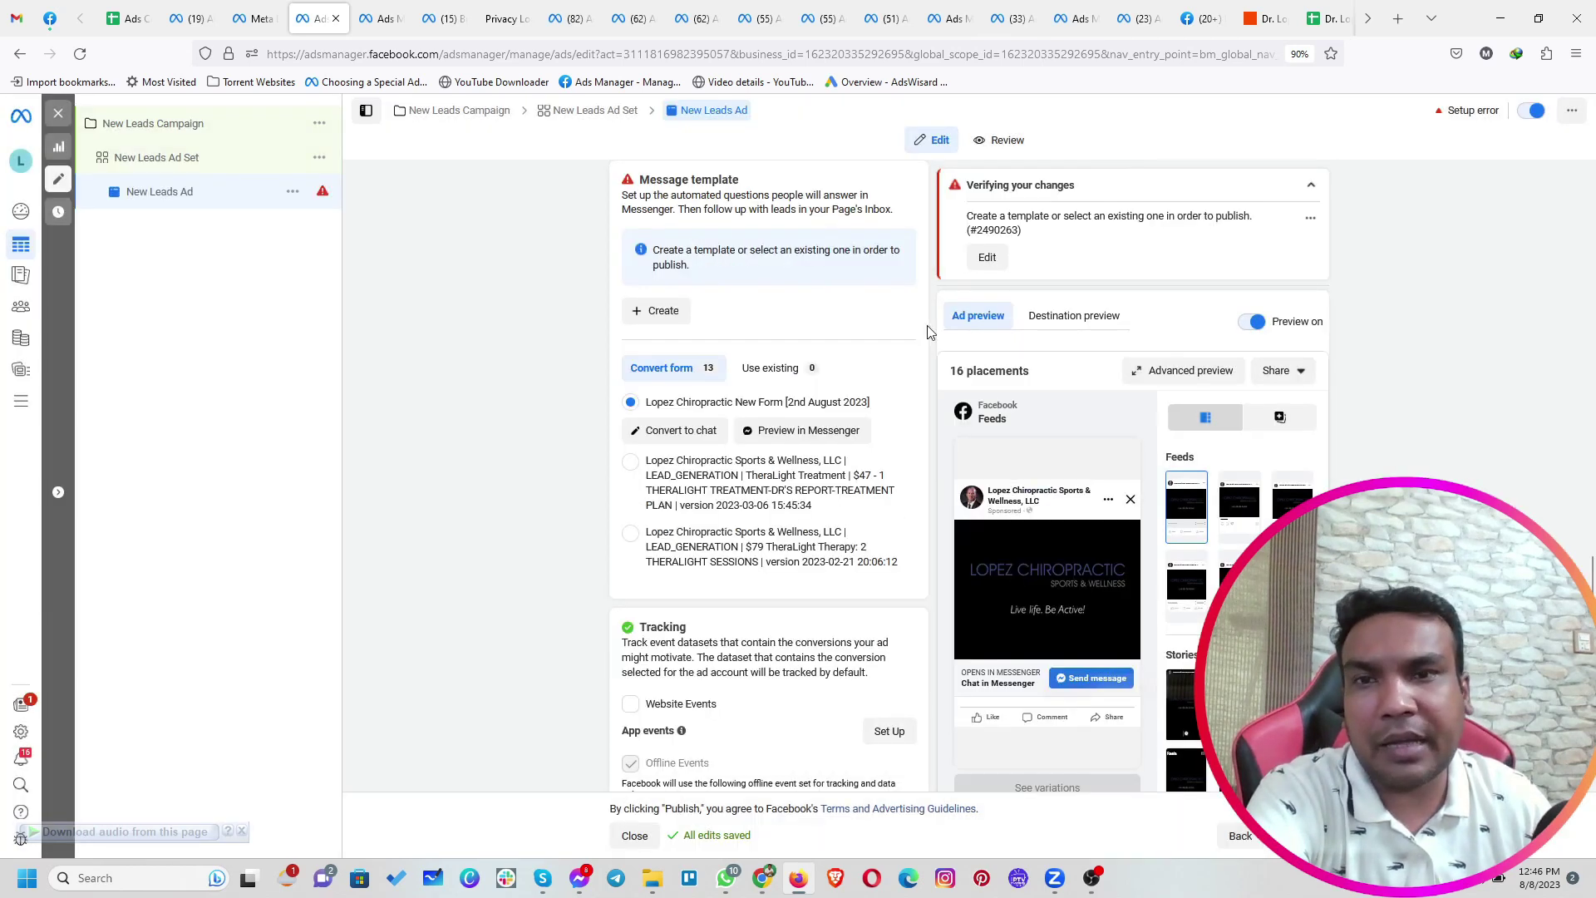
Exit the ad editor without publishing, delete the New Leads Campaign draft, and return to the Google Docs notes
left_click(58, 113)
left_click(826, 424)
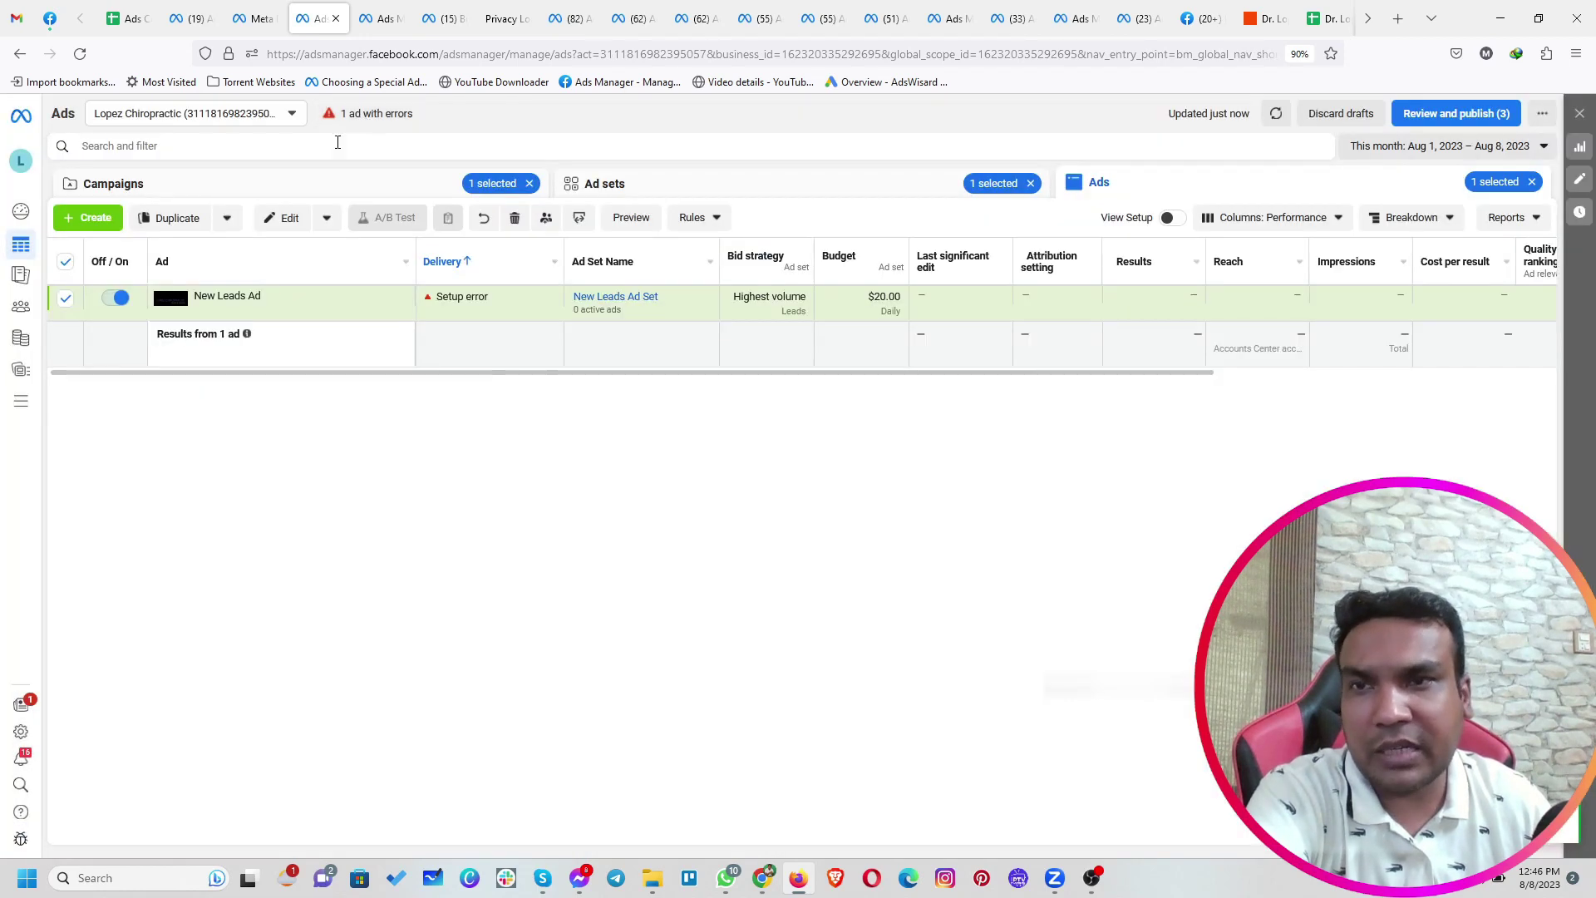
left_click(333, 180)
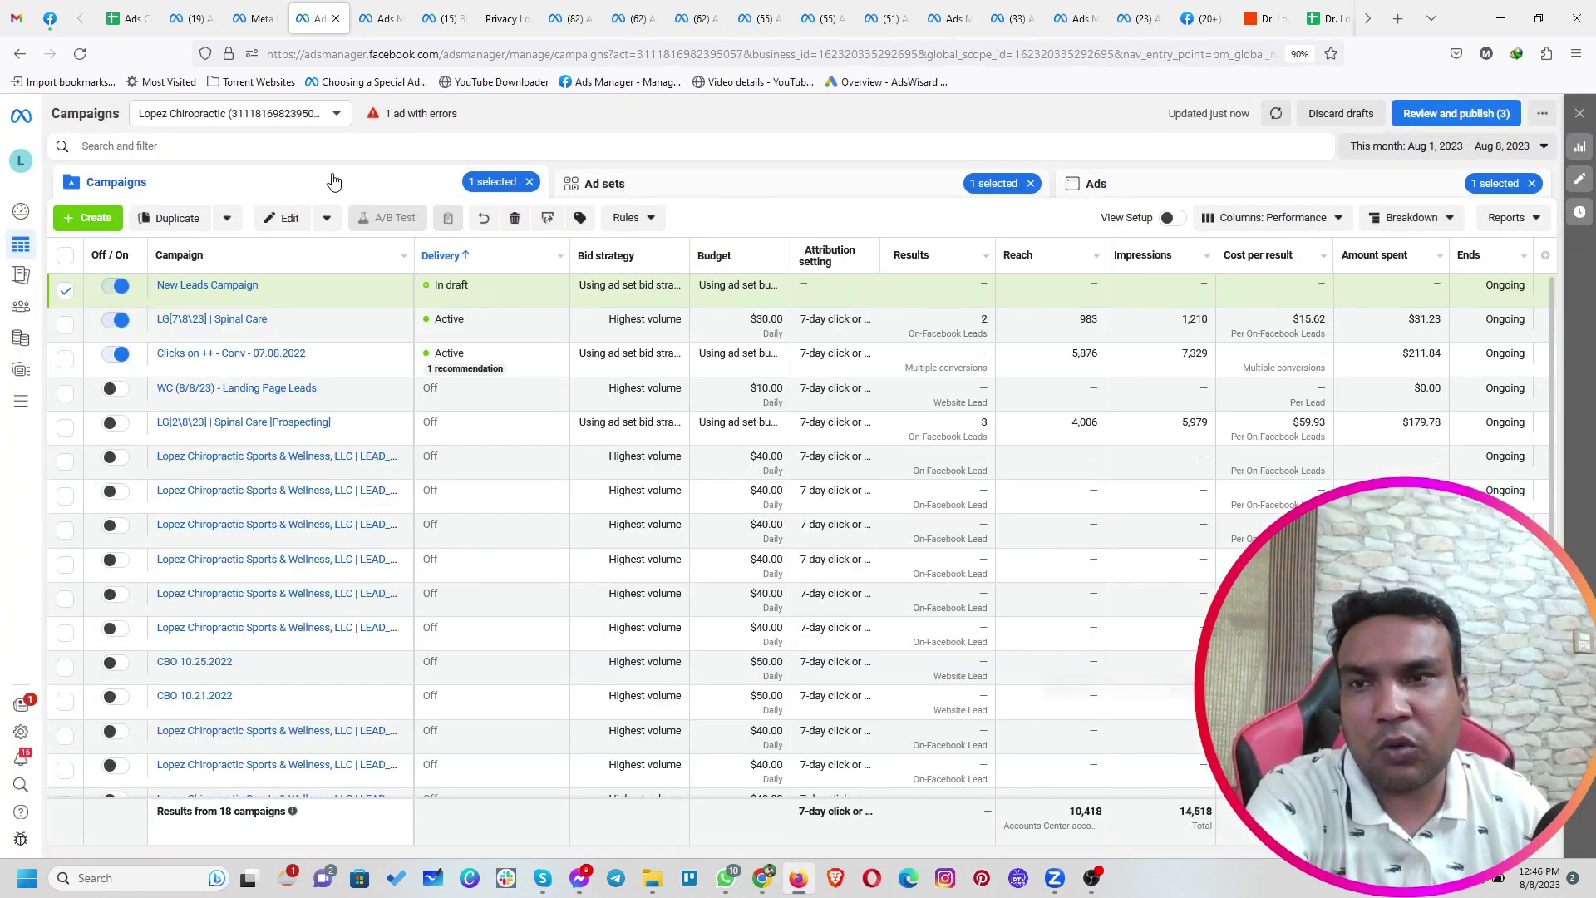
left_click(515, 221)
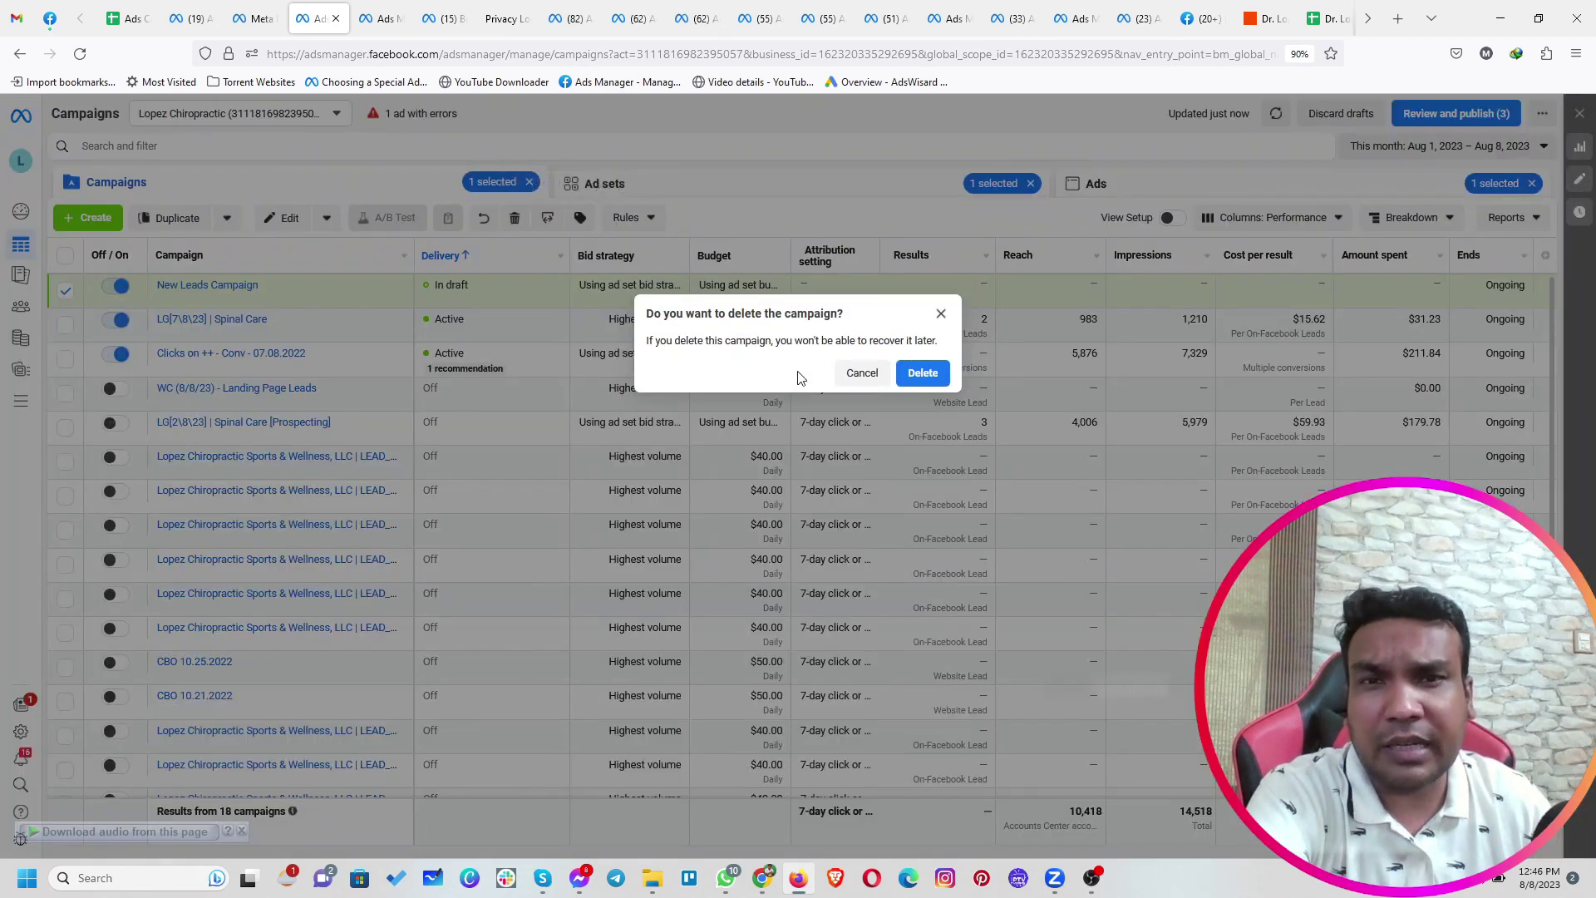
left_click(922, 373)
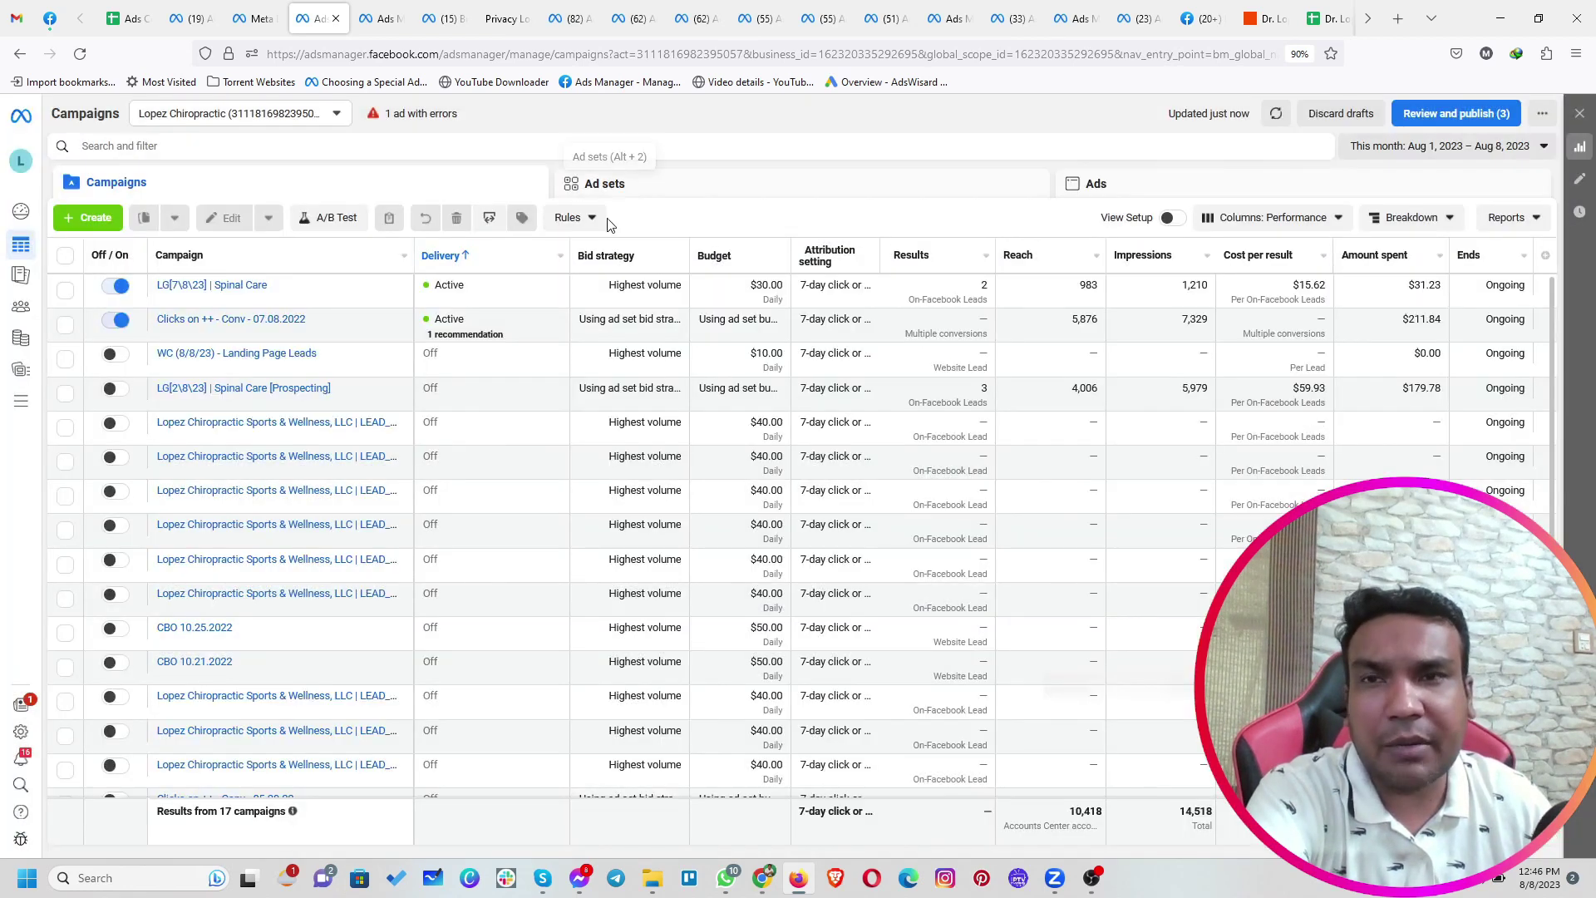
left_click(763, 877)
scroll(581, 631, "down", 3)
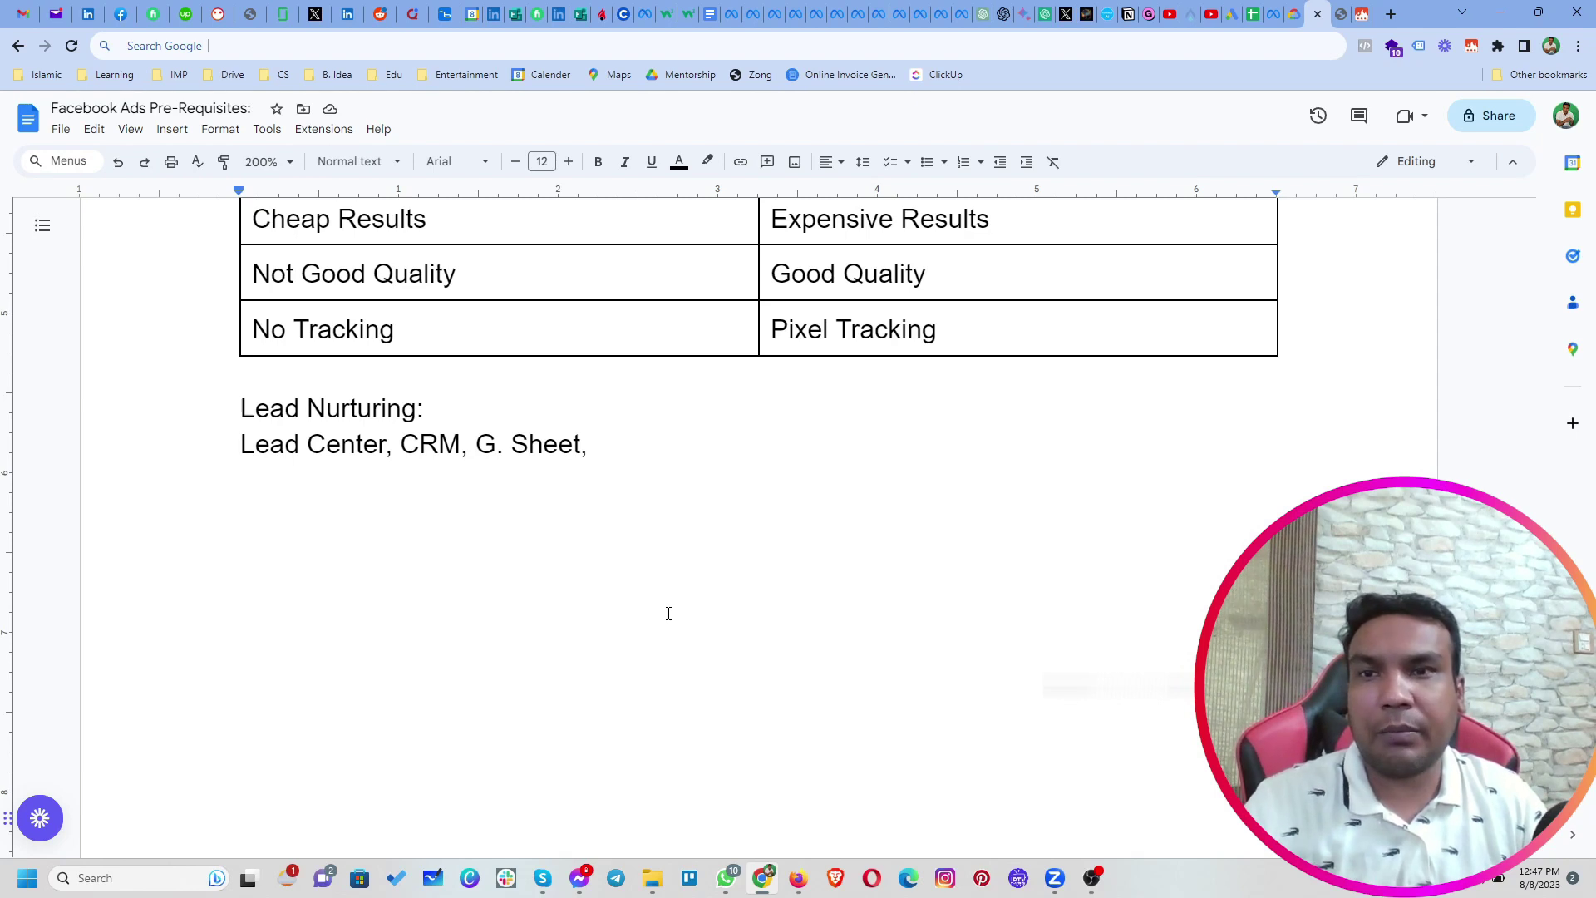
Bold the 'Lead Generation:', 'LeadBait:' and 'Lead:' headings
scroll(667, 614, "up", 8)
scroll(667, 614, "up", 1)
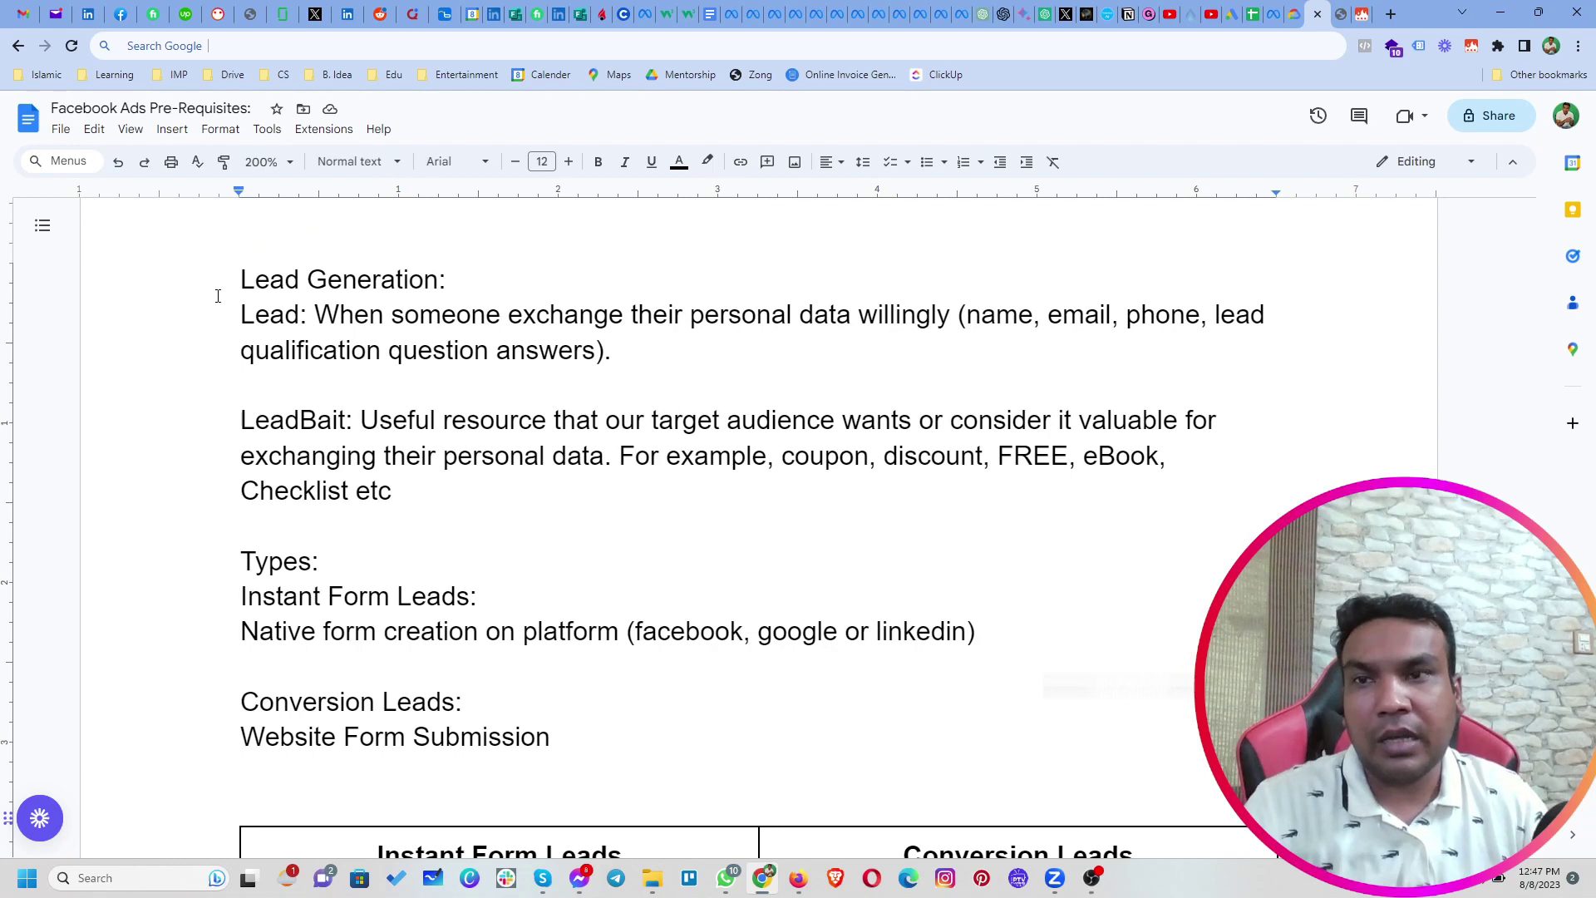
left_click_drag(236, 279, 456, 268)
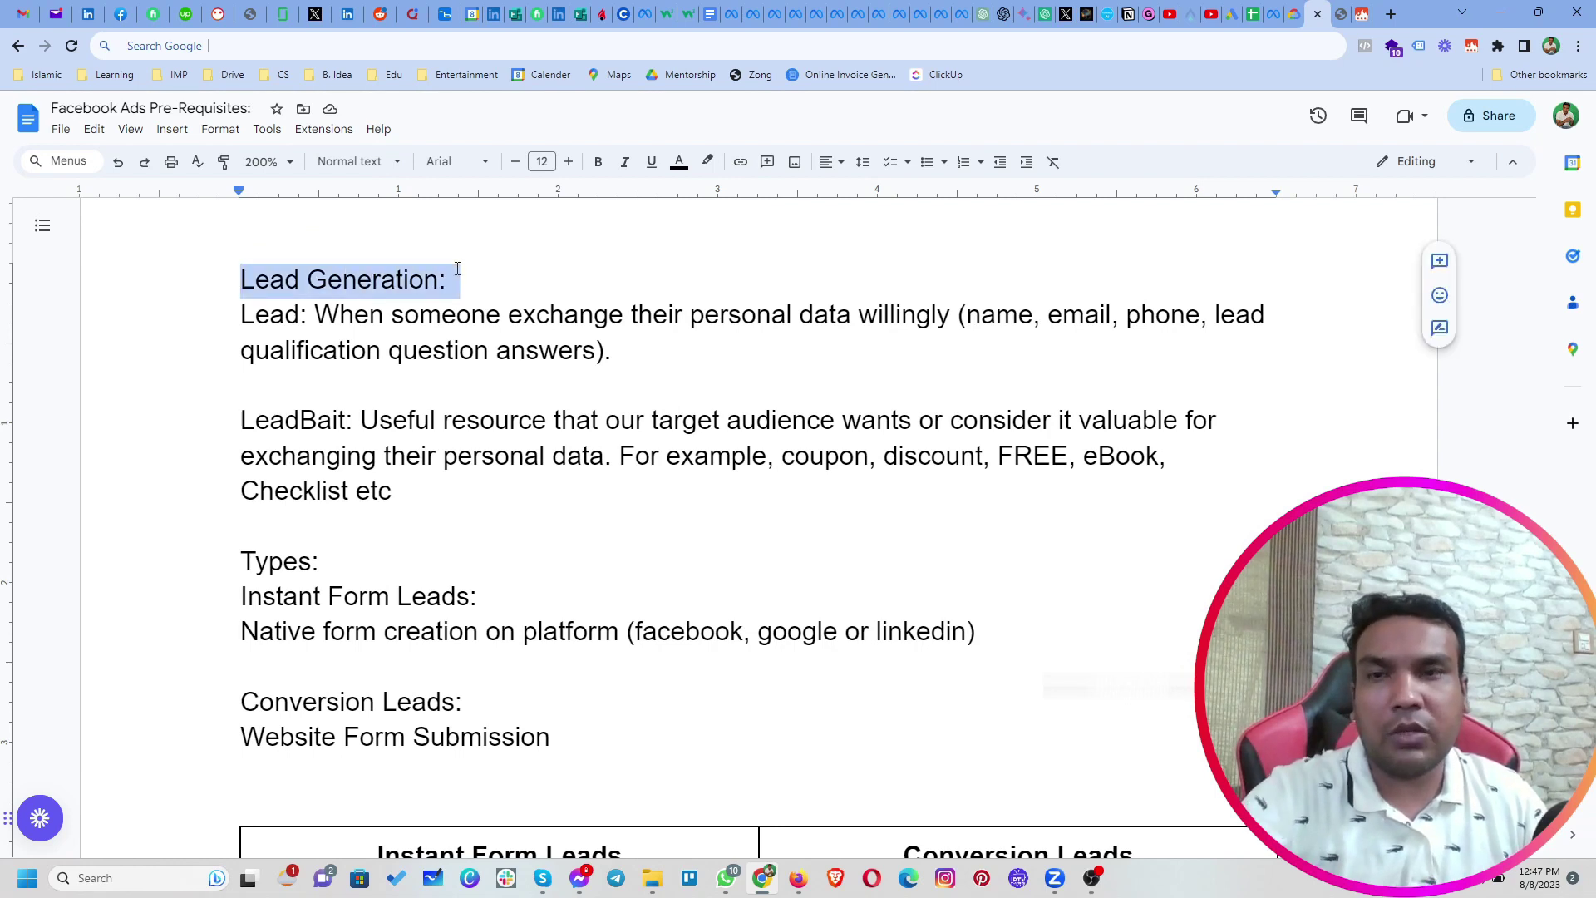
key("ctrl+b")
left_click_drag(236, 428, 359, 426)
key("ctrl+b")
left_click_drag(238, 314, 313, 316)
key("ctrl+b")
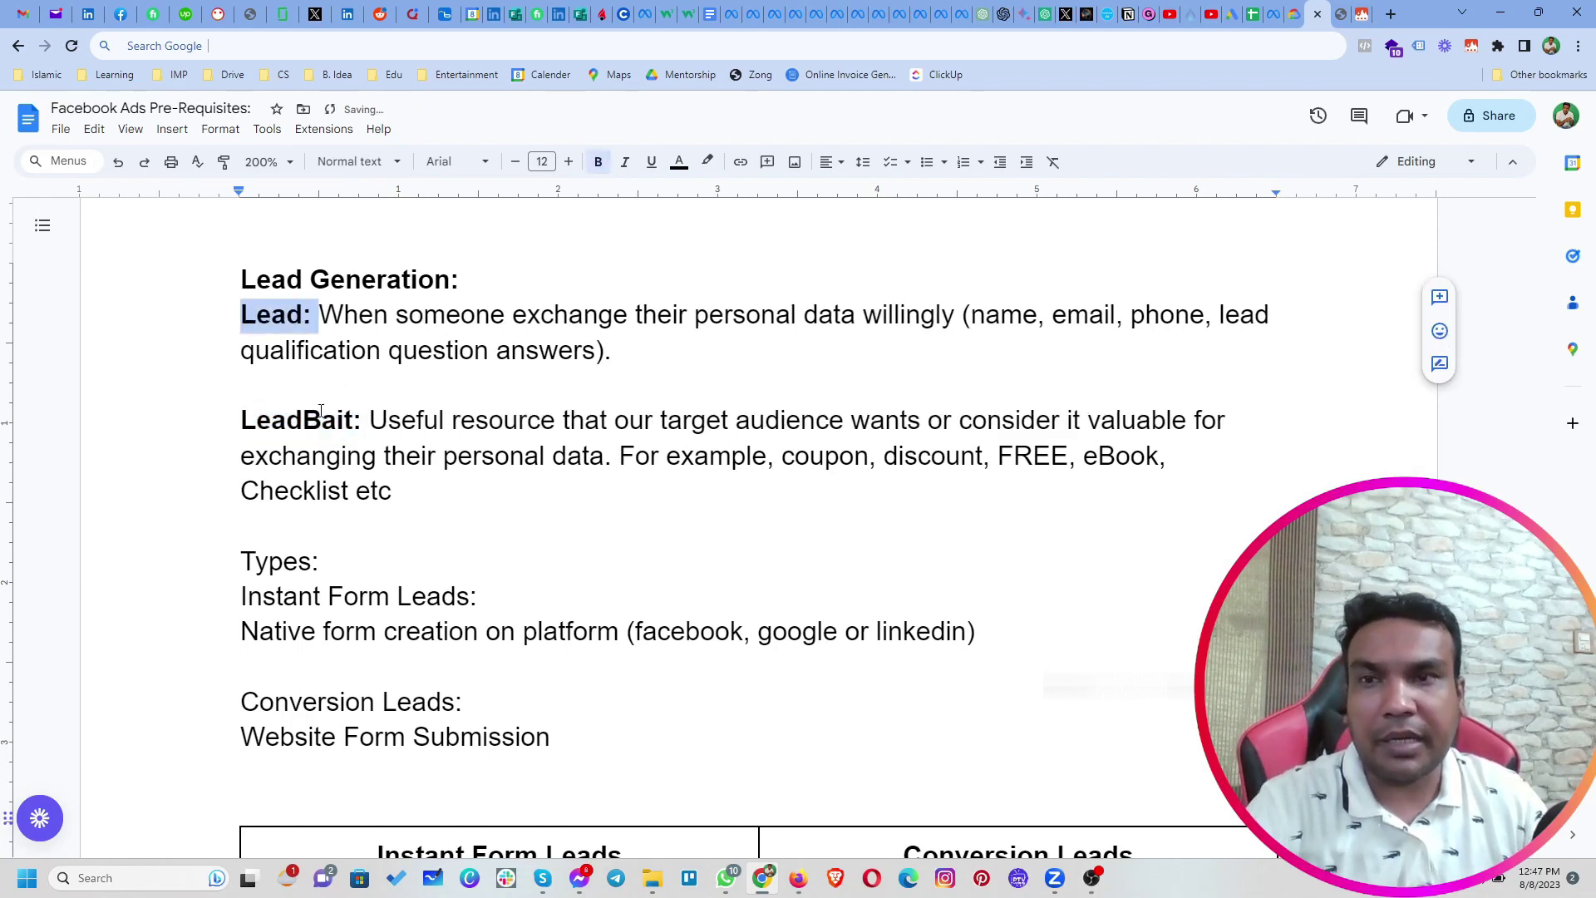
Bold the 'Types:', 'Conversion Leads:' and 'Lead Nurturing:' headings
scroll(292, 426, "down", 2)
left_click_drag(234, 408, 323, 399)
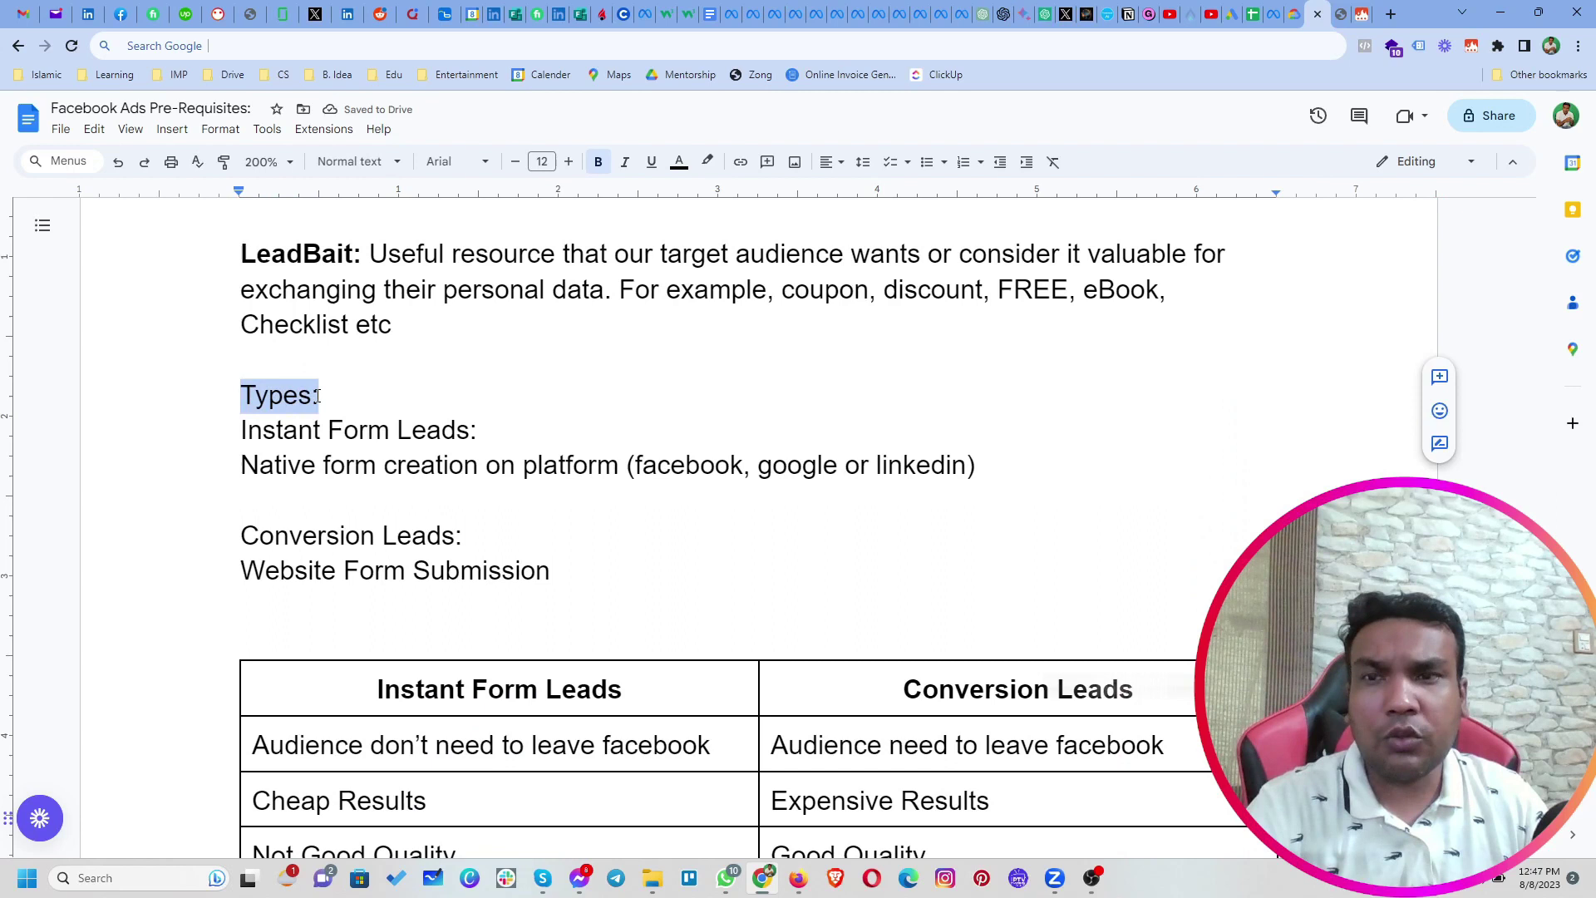
key("ctrl+b")
left_click_drag(246, 535, 463, 532)
key("ctrl+b")
scroll(464, 515, "down", 8)
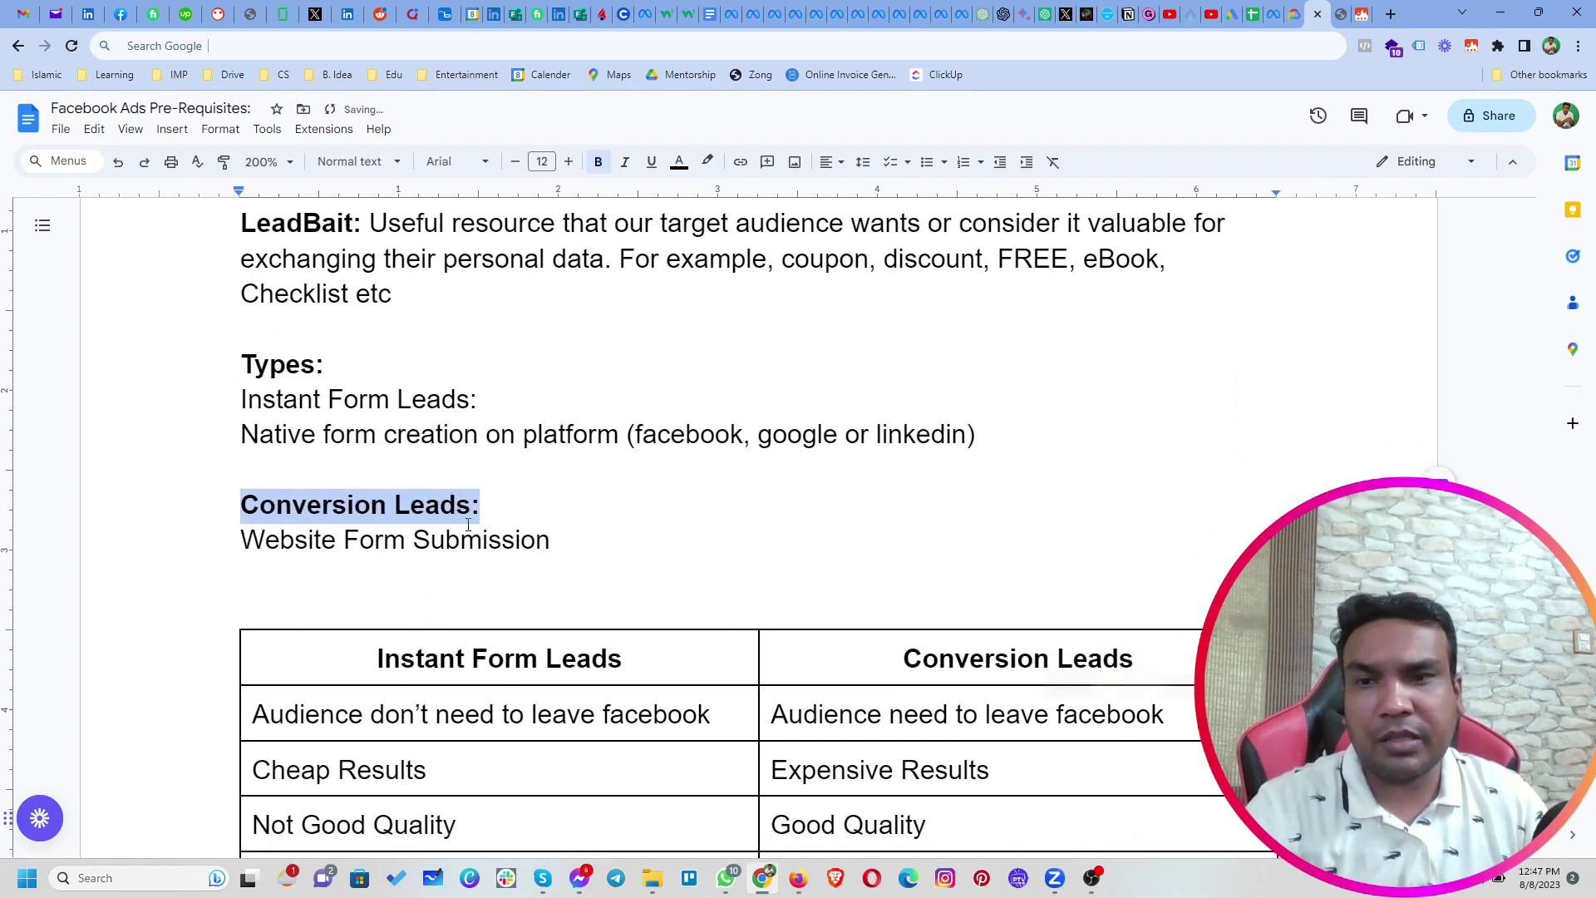
left_click_drag(239, 327, 442, 324)
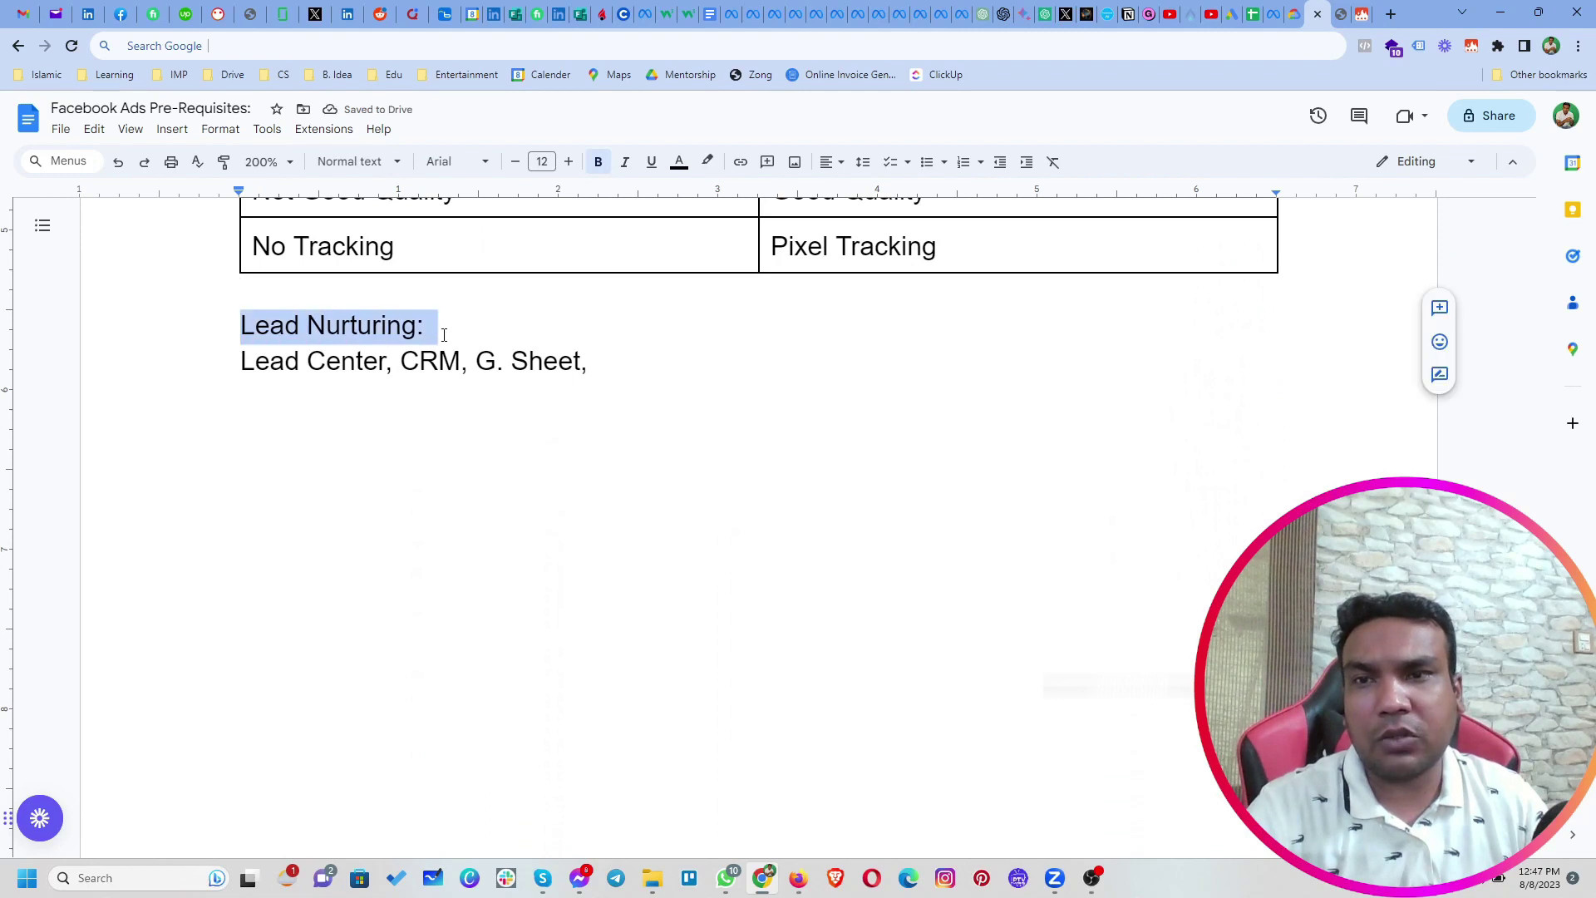
key("ctrl+b")
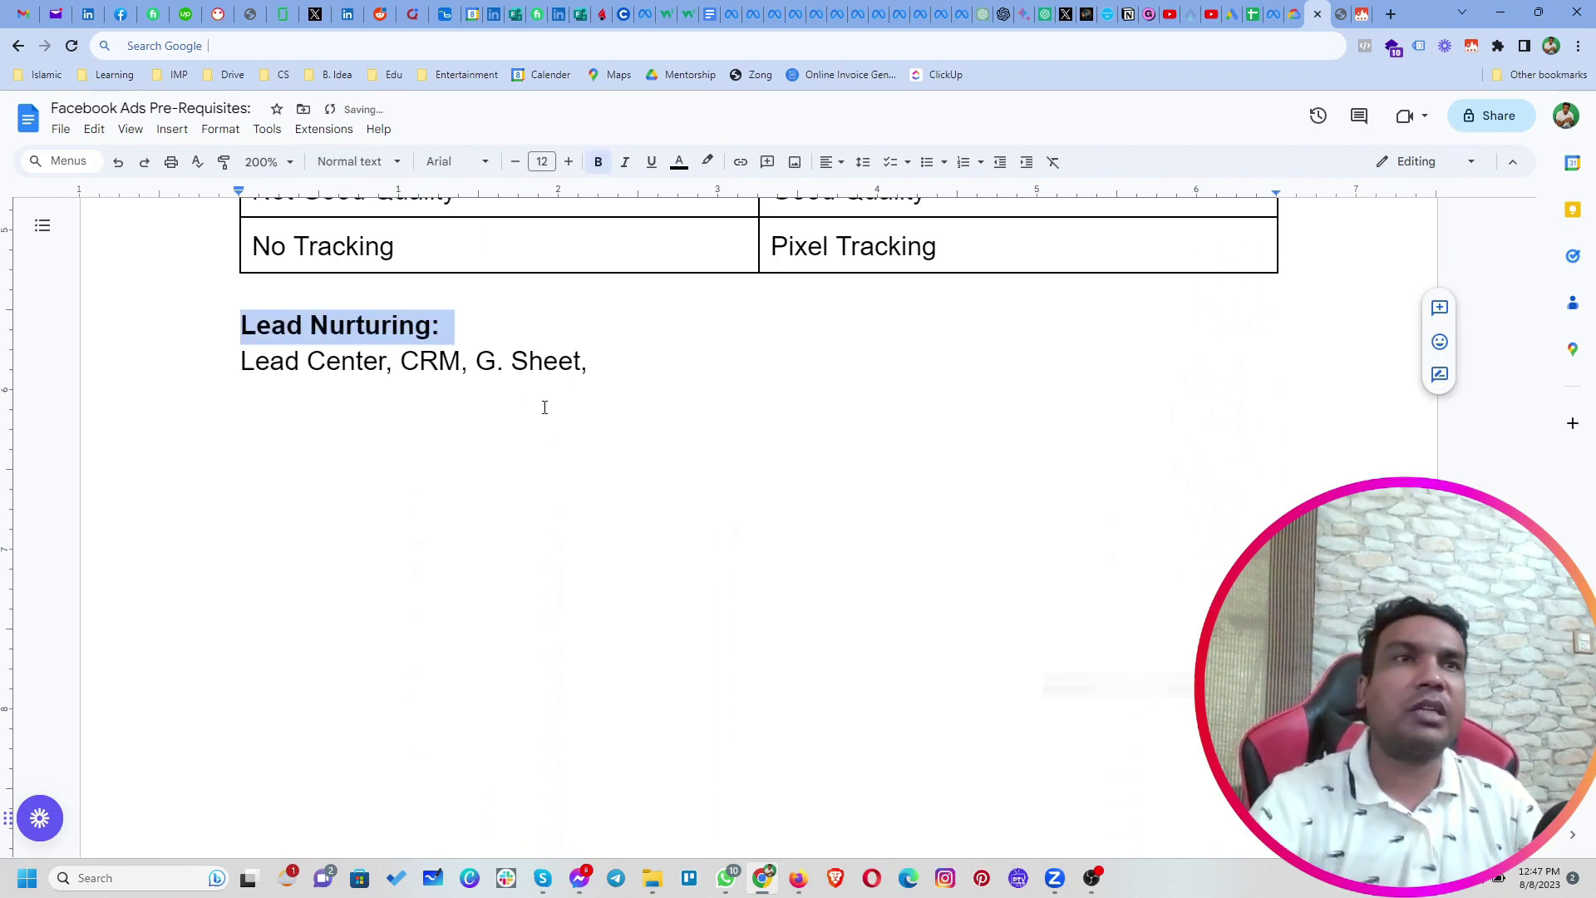
scroll(544, 407, "up", 5)
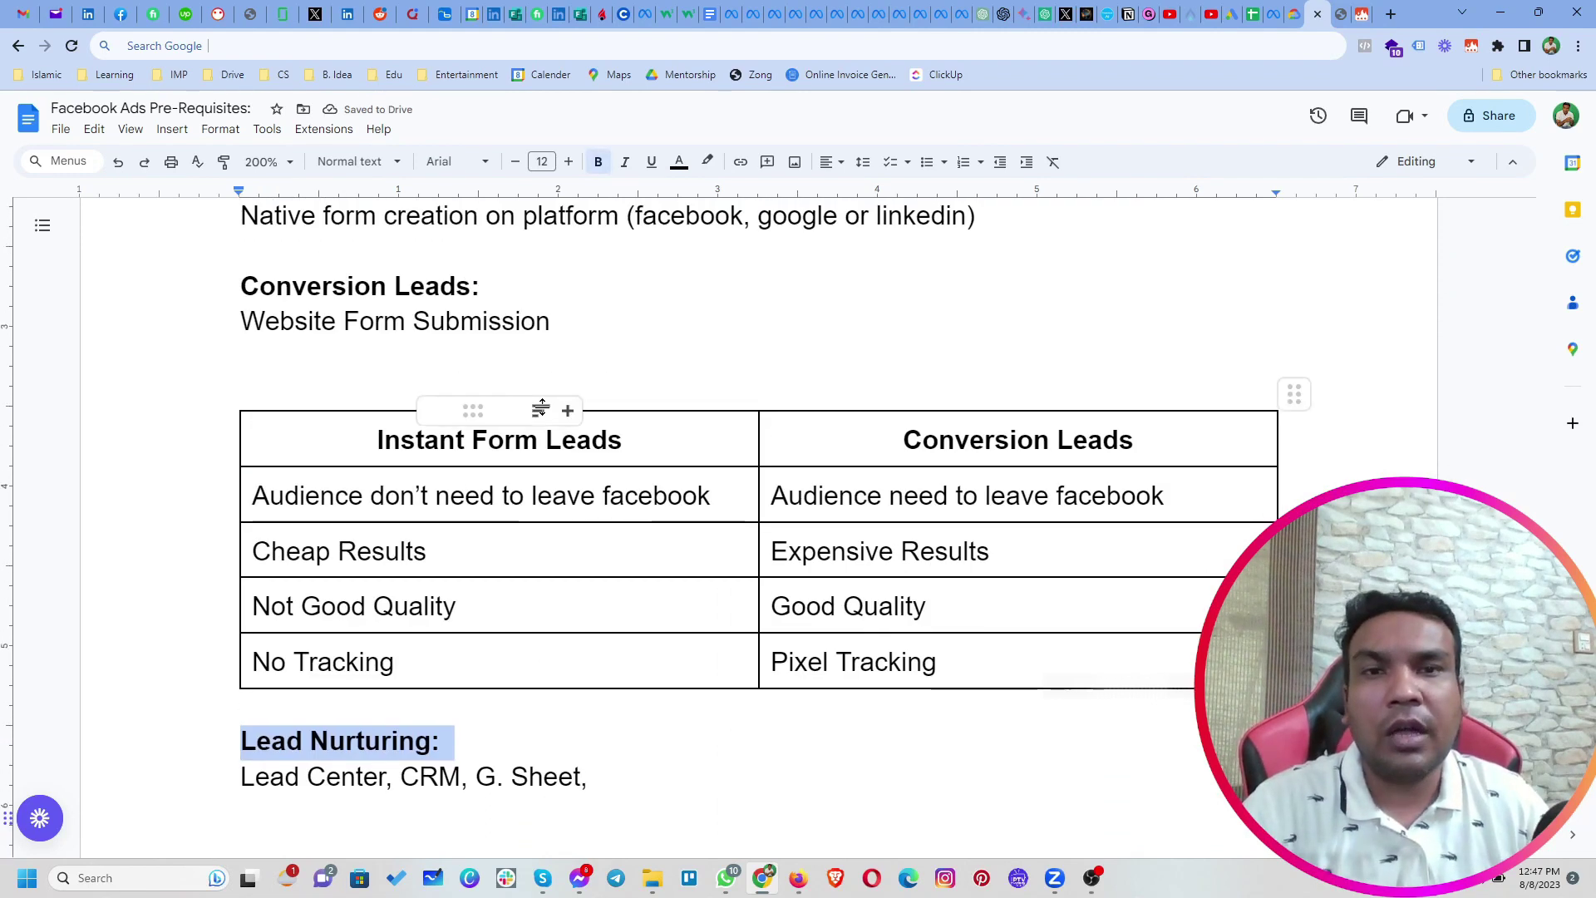
scroll(808, 429, "down", 1)
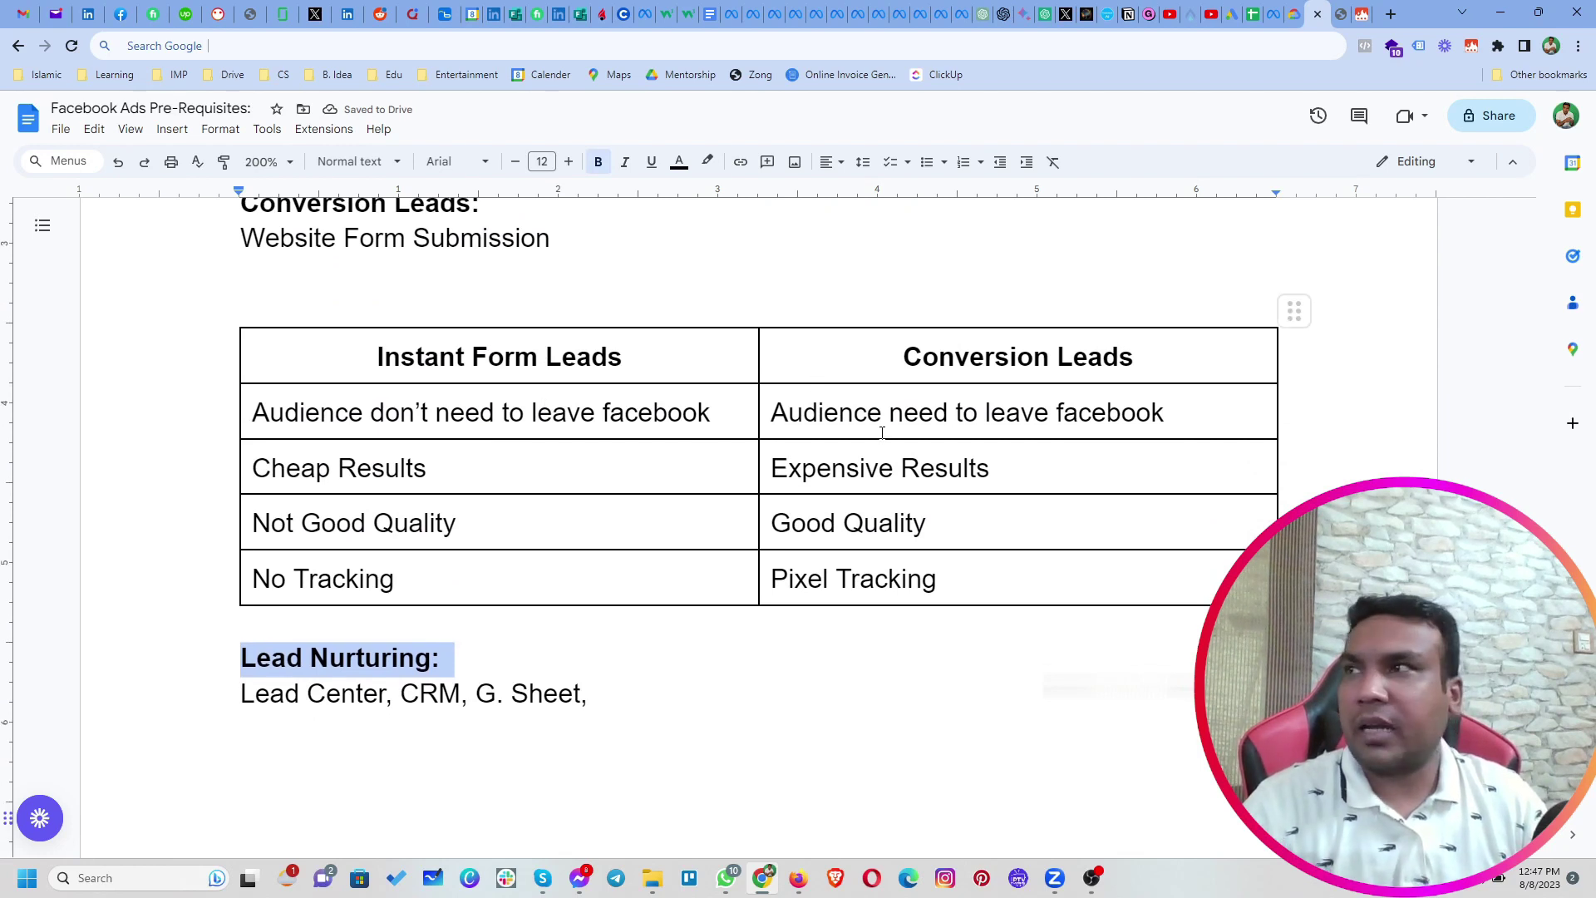